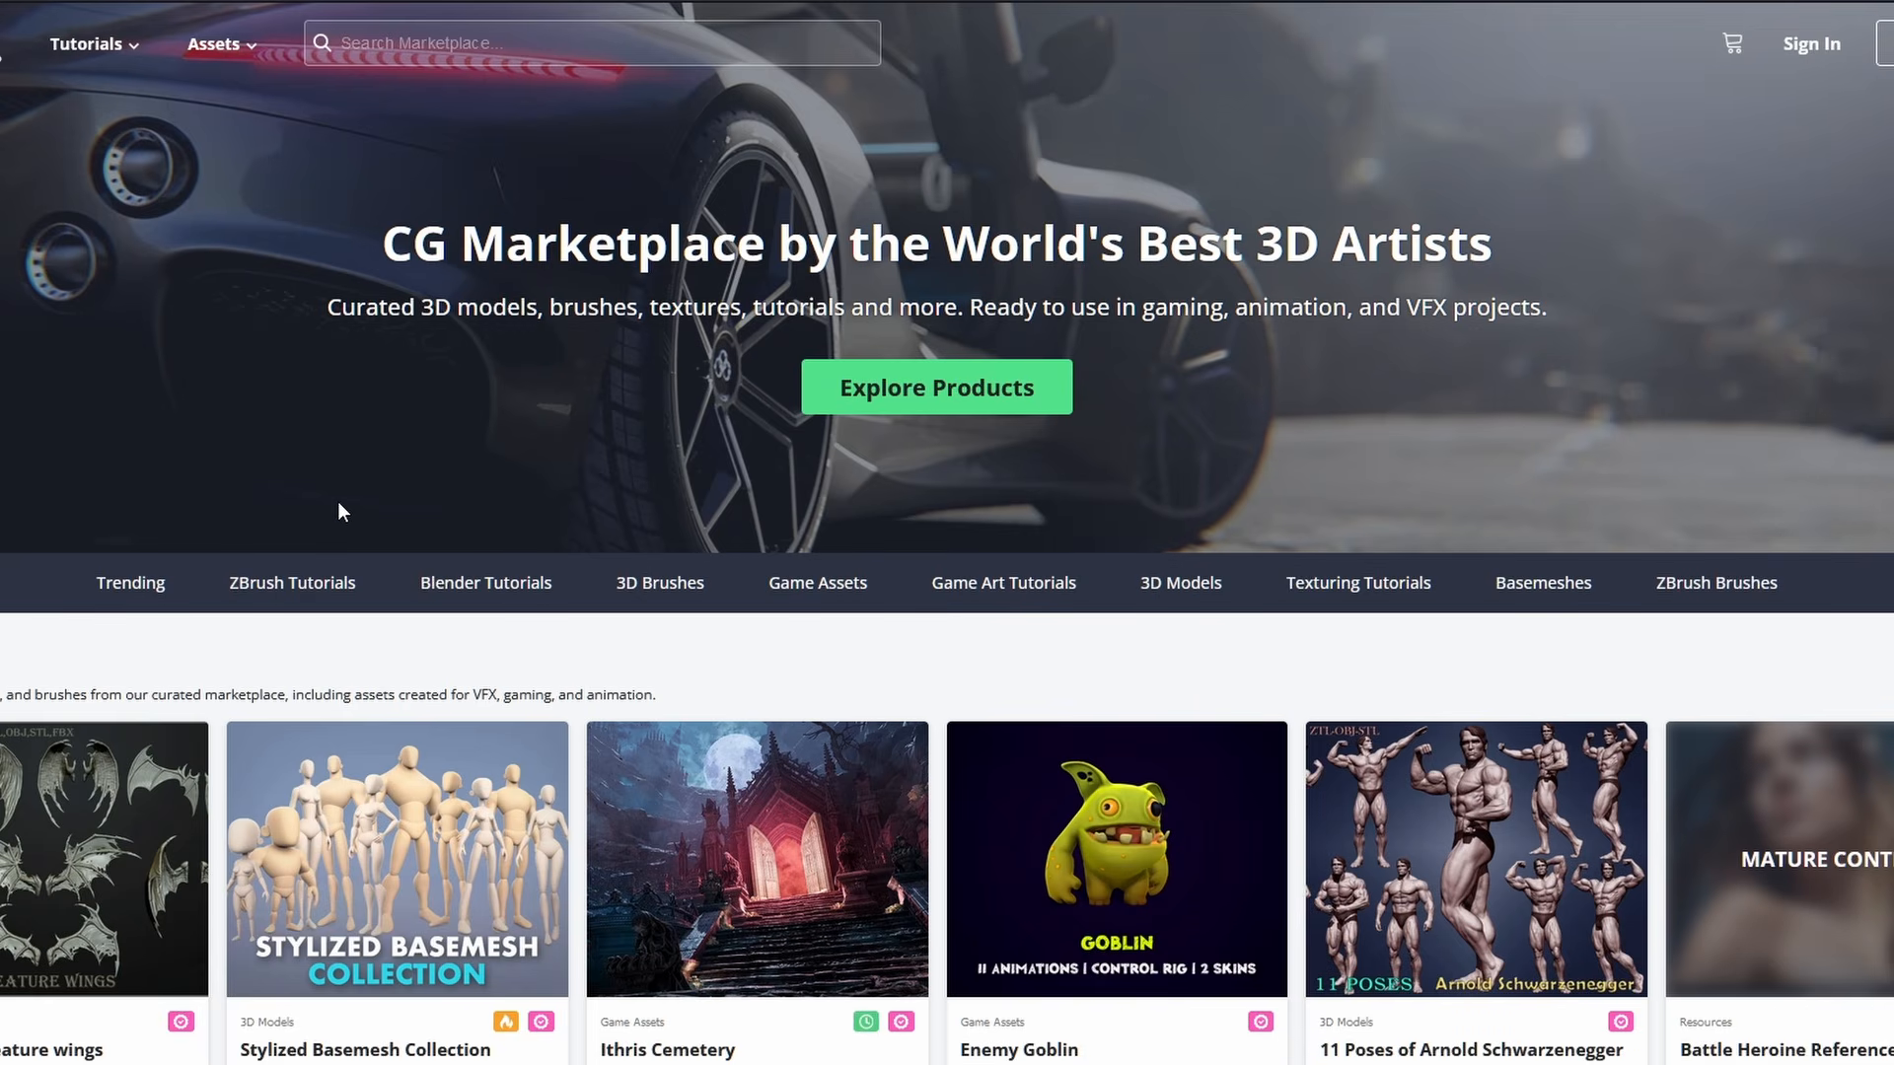
# - Browse the marketplace and examine the preview images of the Introduction to Anatomy tutorial
pyautogui.scroll(-4, 338, 508)
pyautogui.scroll(-3, 345, 624)
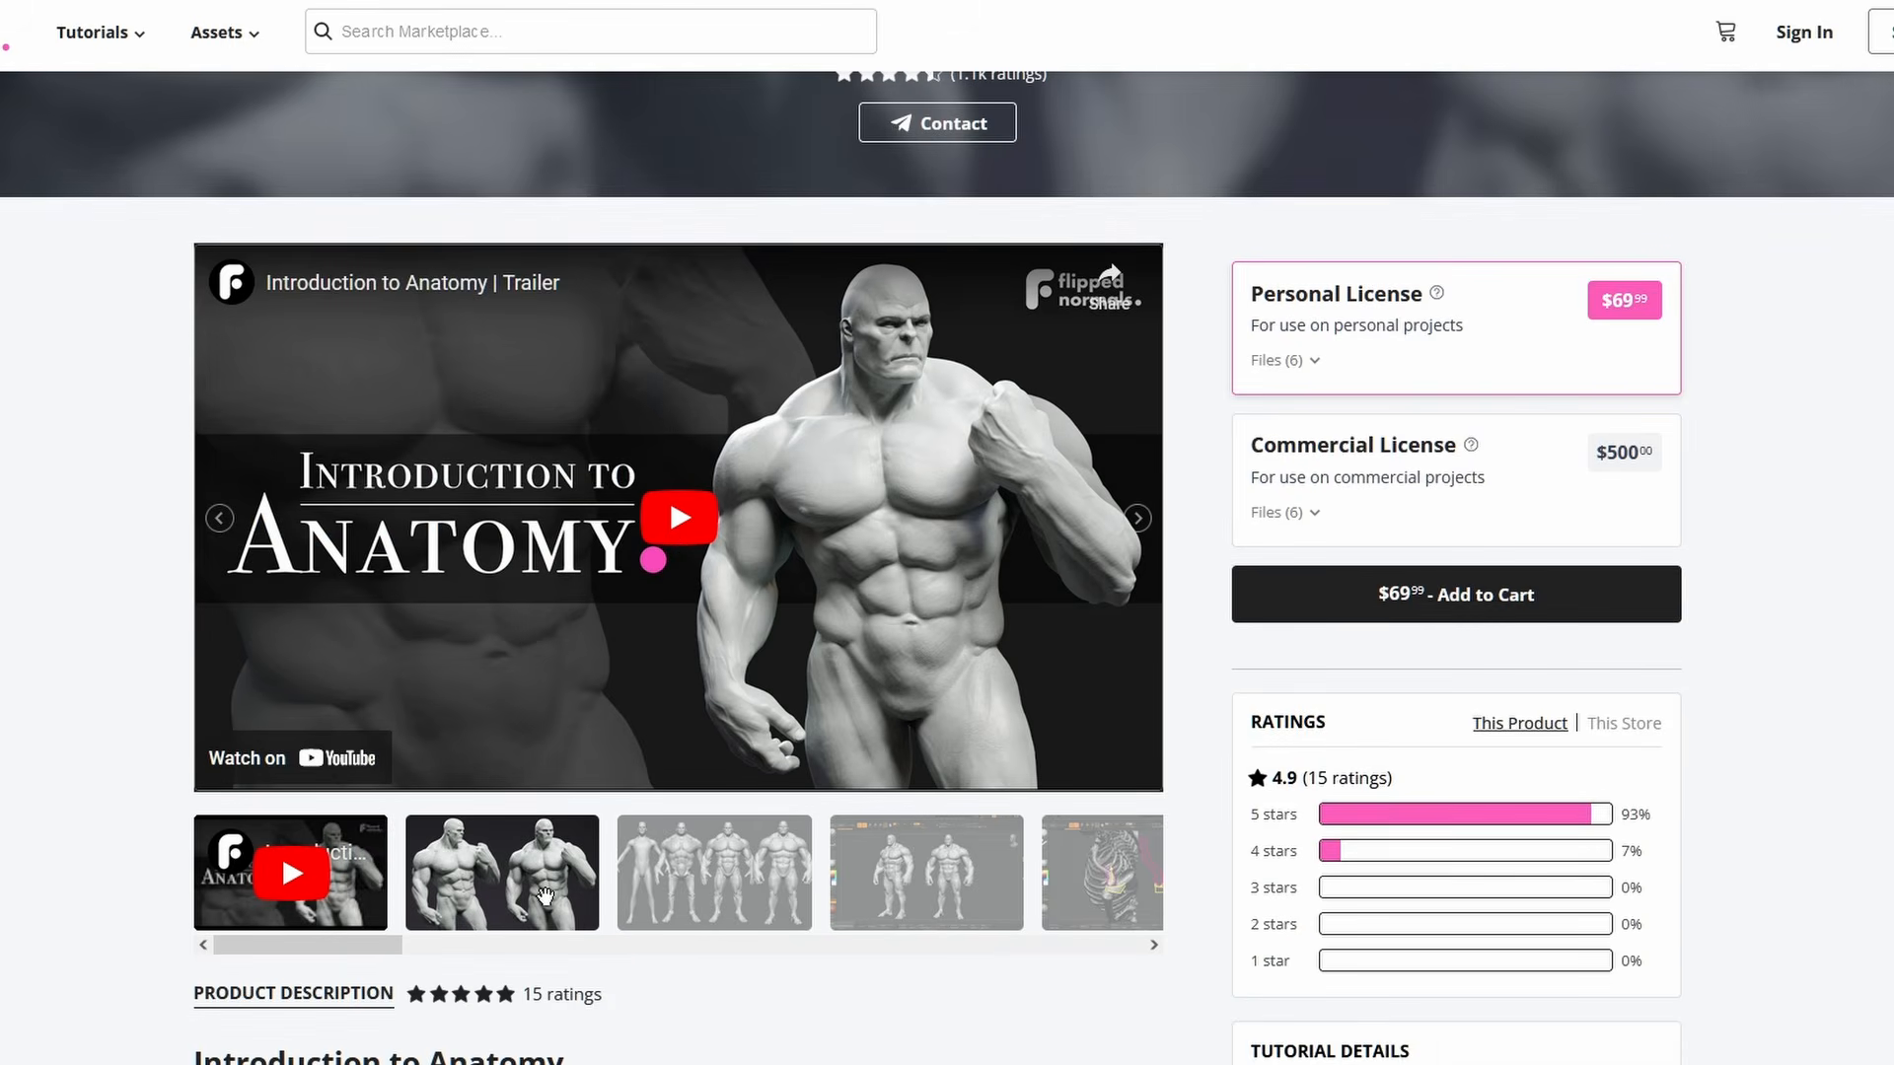
pyautogui.click(545, 893)
pyautogui.click(695, 539)
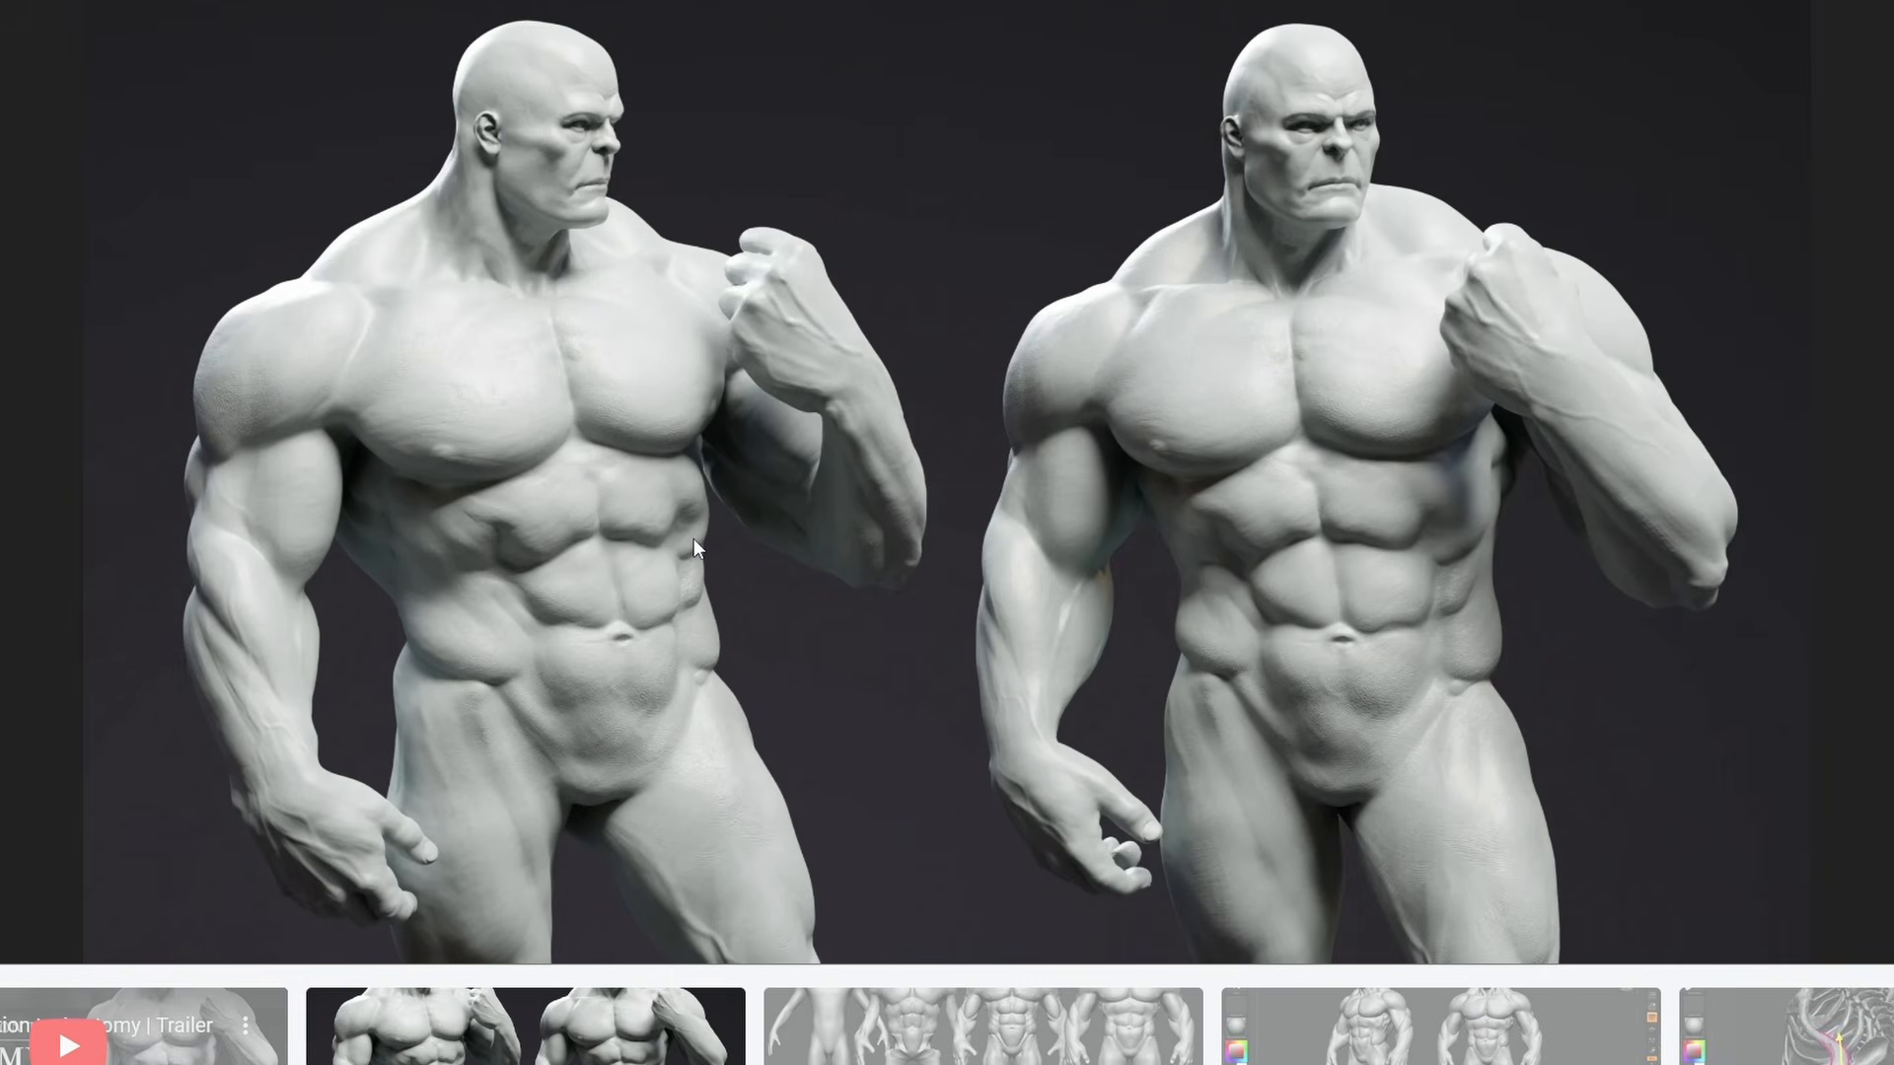
pyautogui.press('Right')
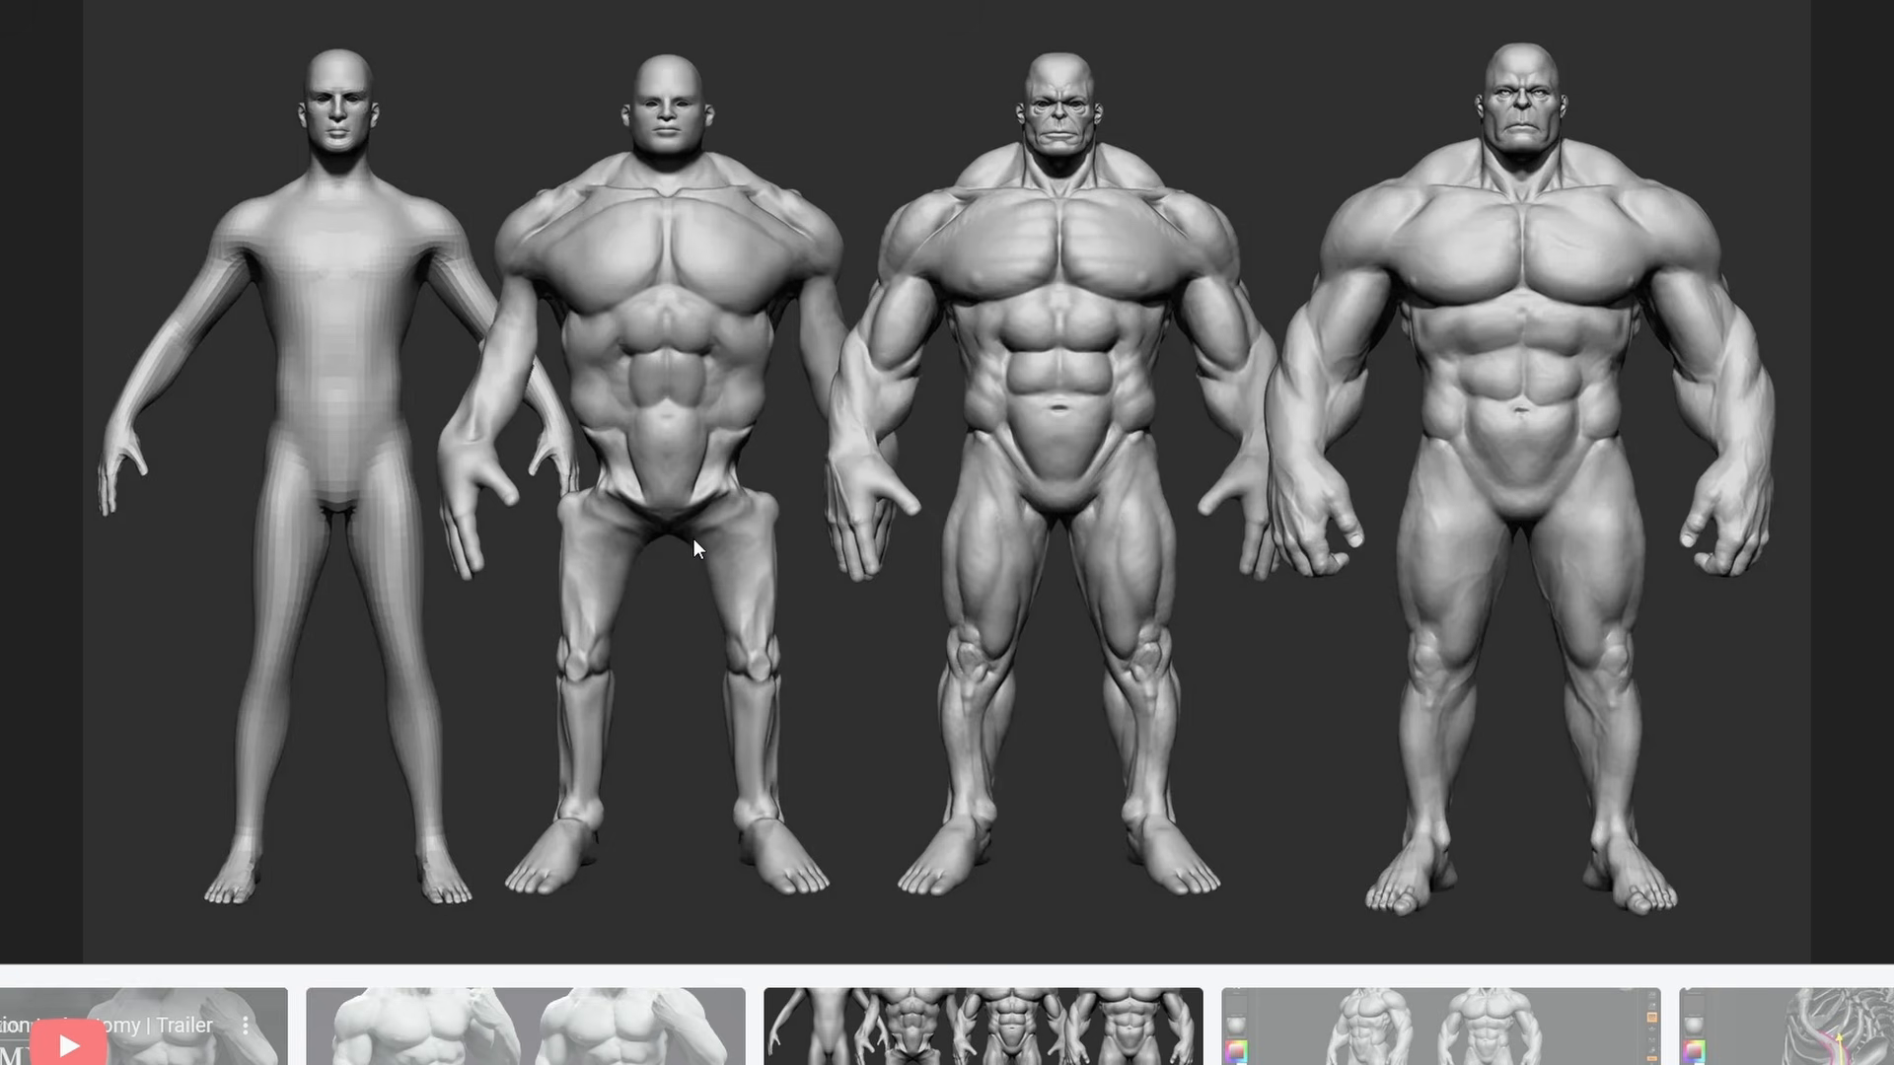
pyautogui.press('Right')
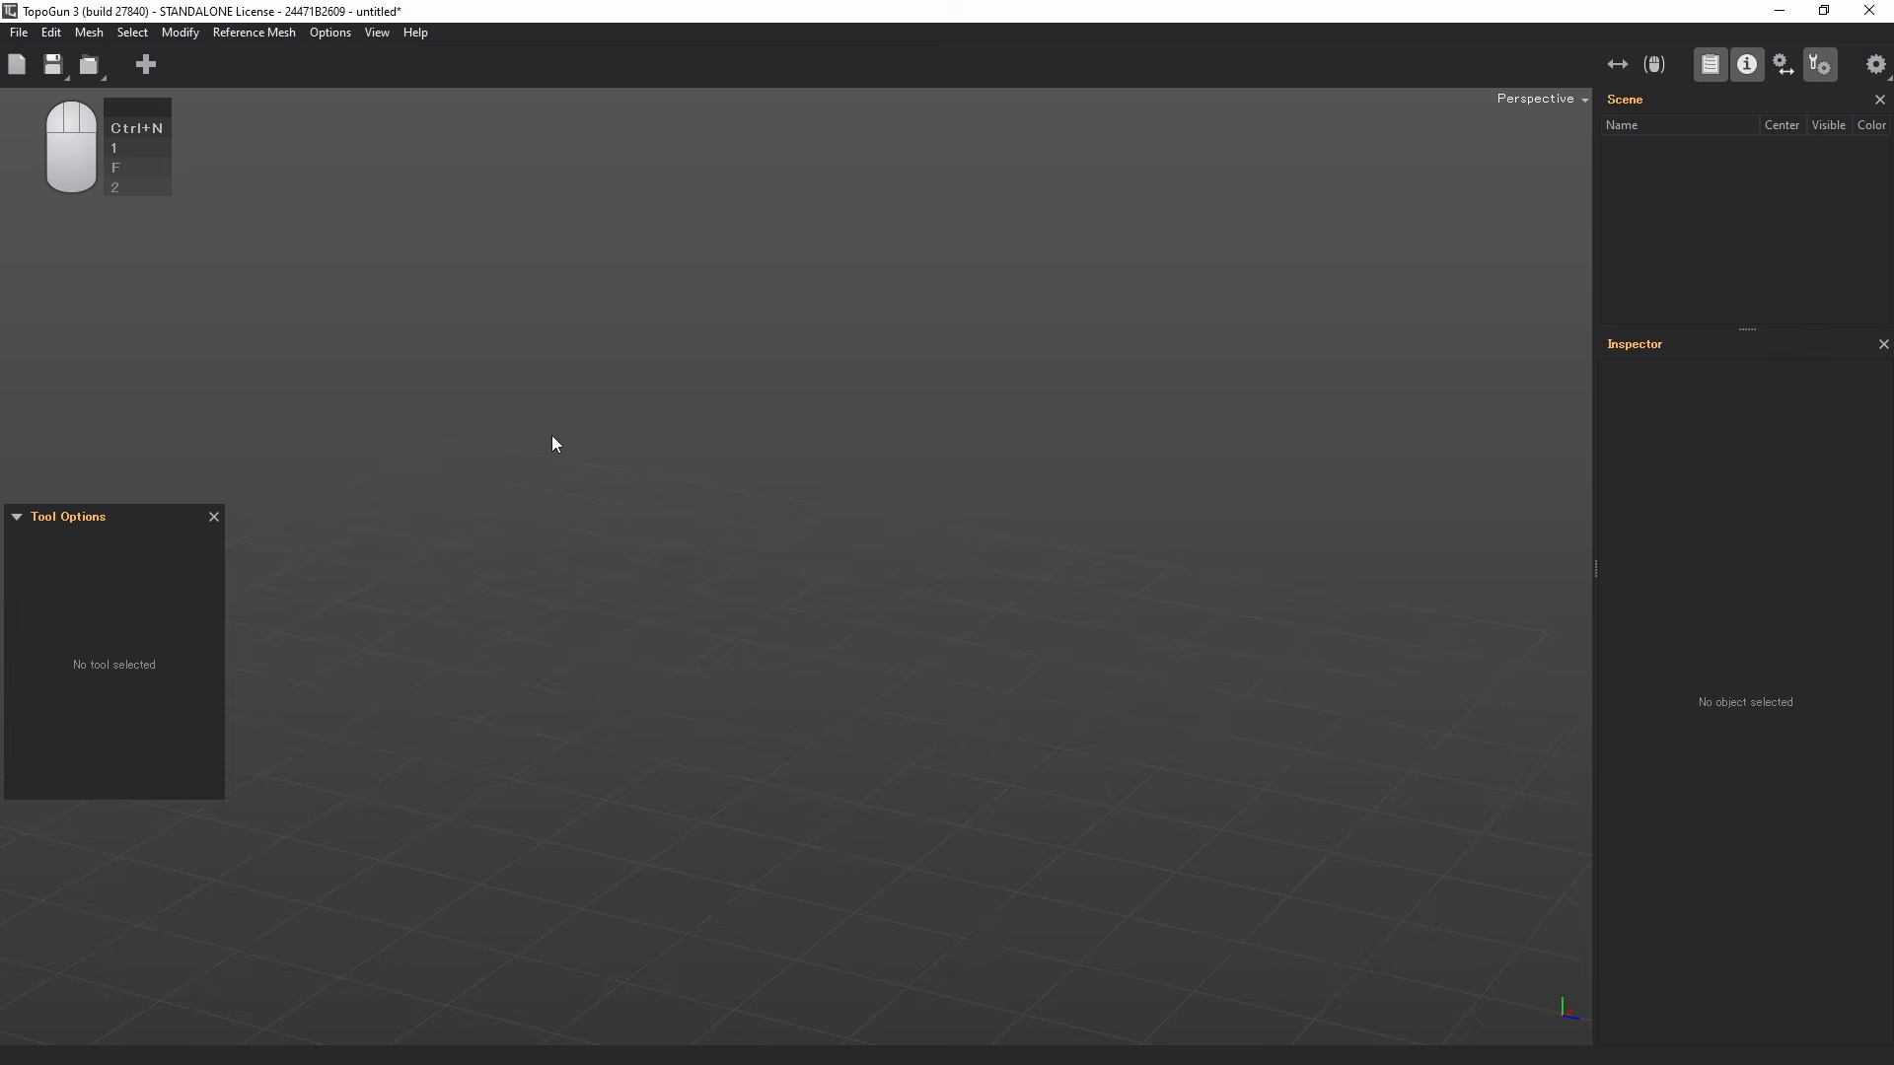
# - Switch to TopoGun and load grumpy.obj as the reference mesh
pyautogui.click(18, 32)
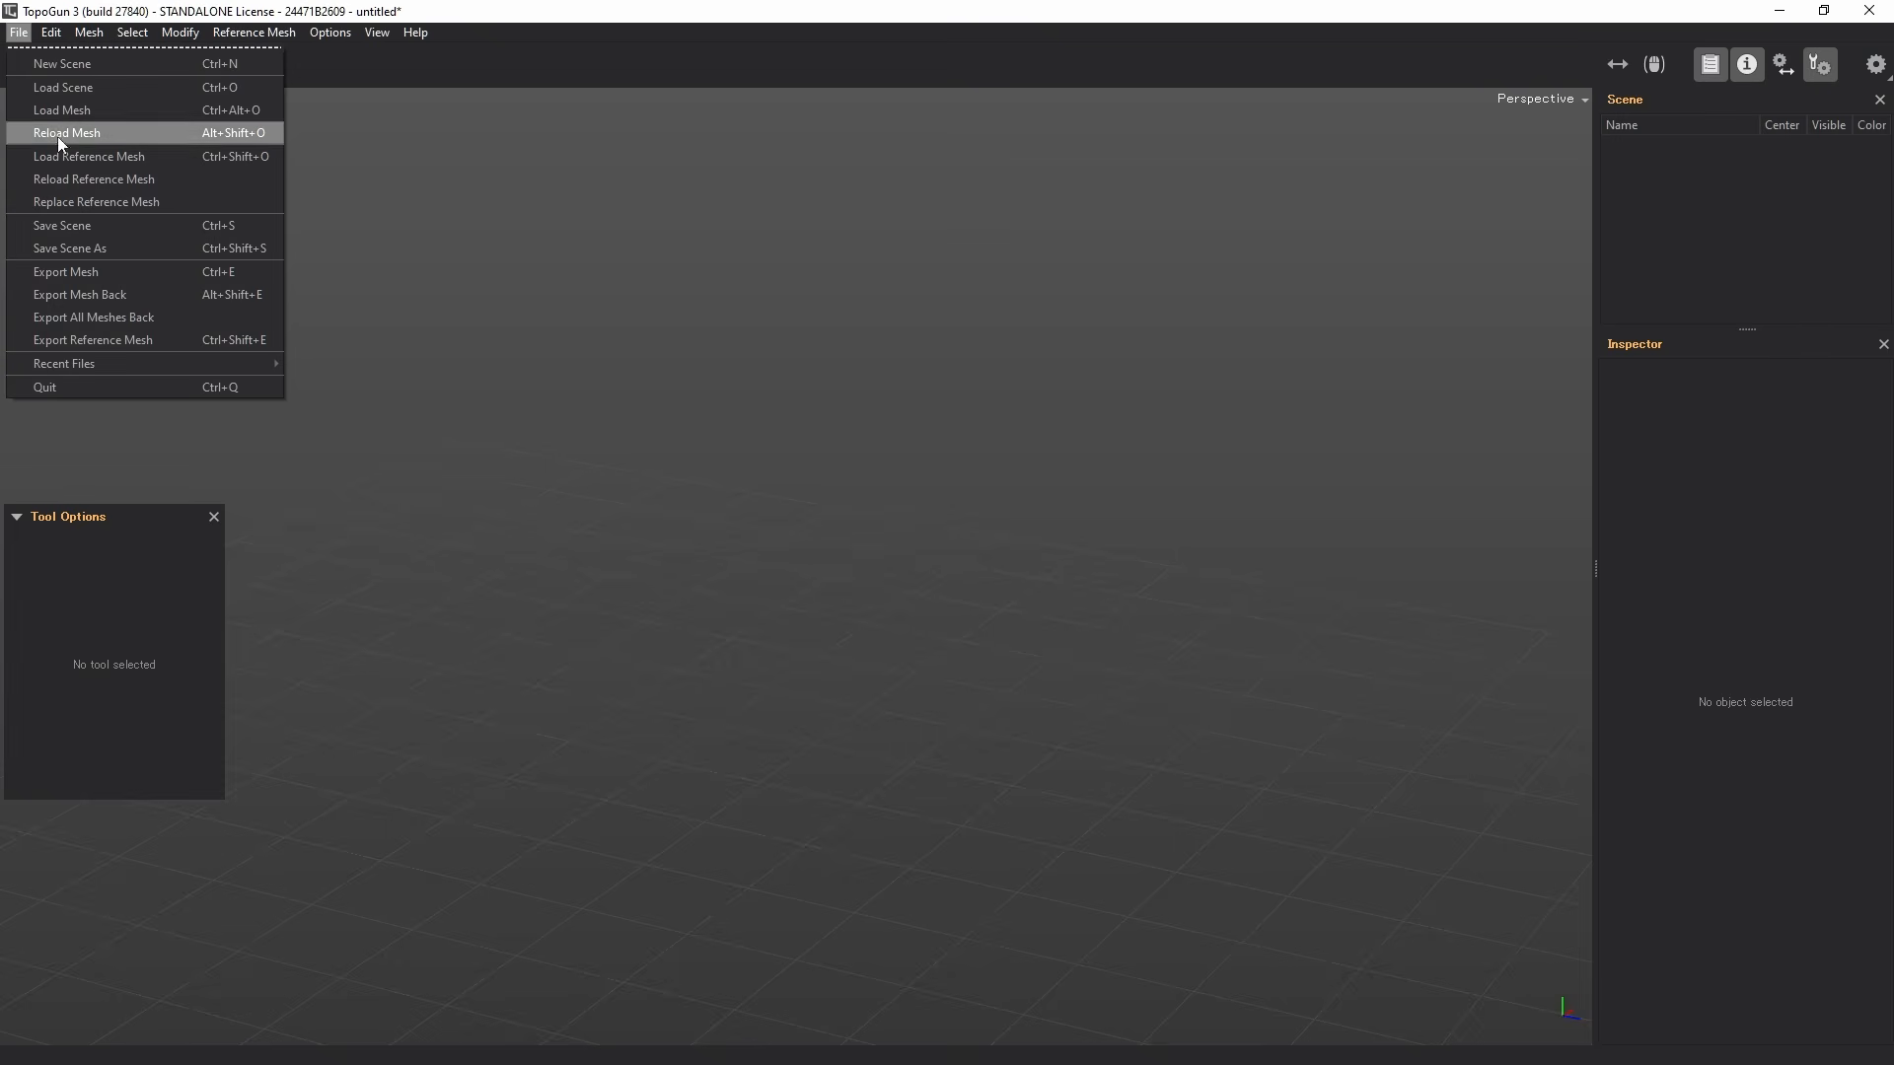
pyautogui.click(166, 158)
pyautogui.click(949, 427)
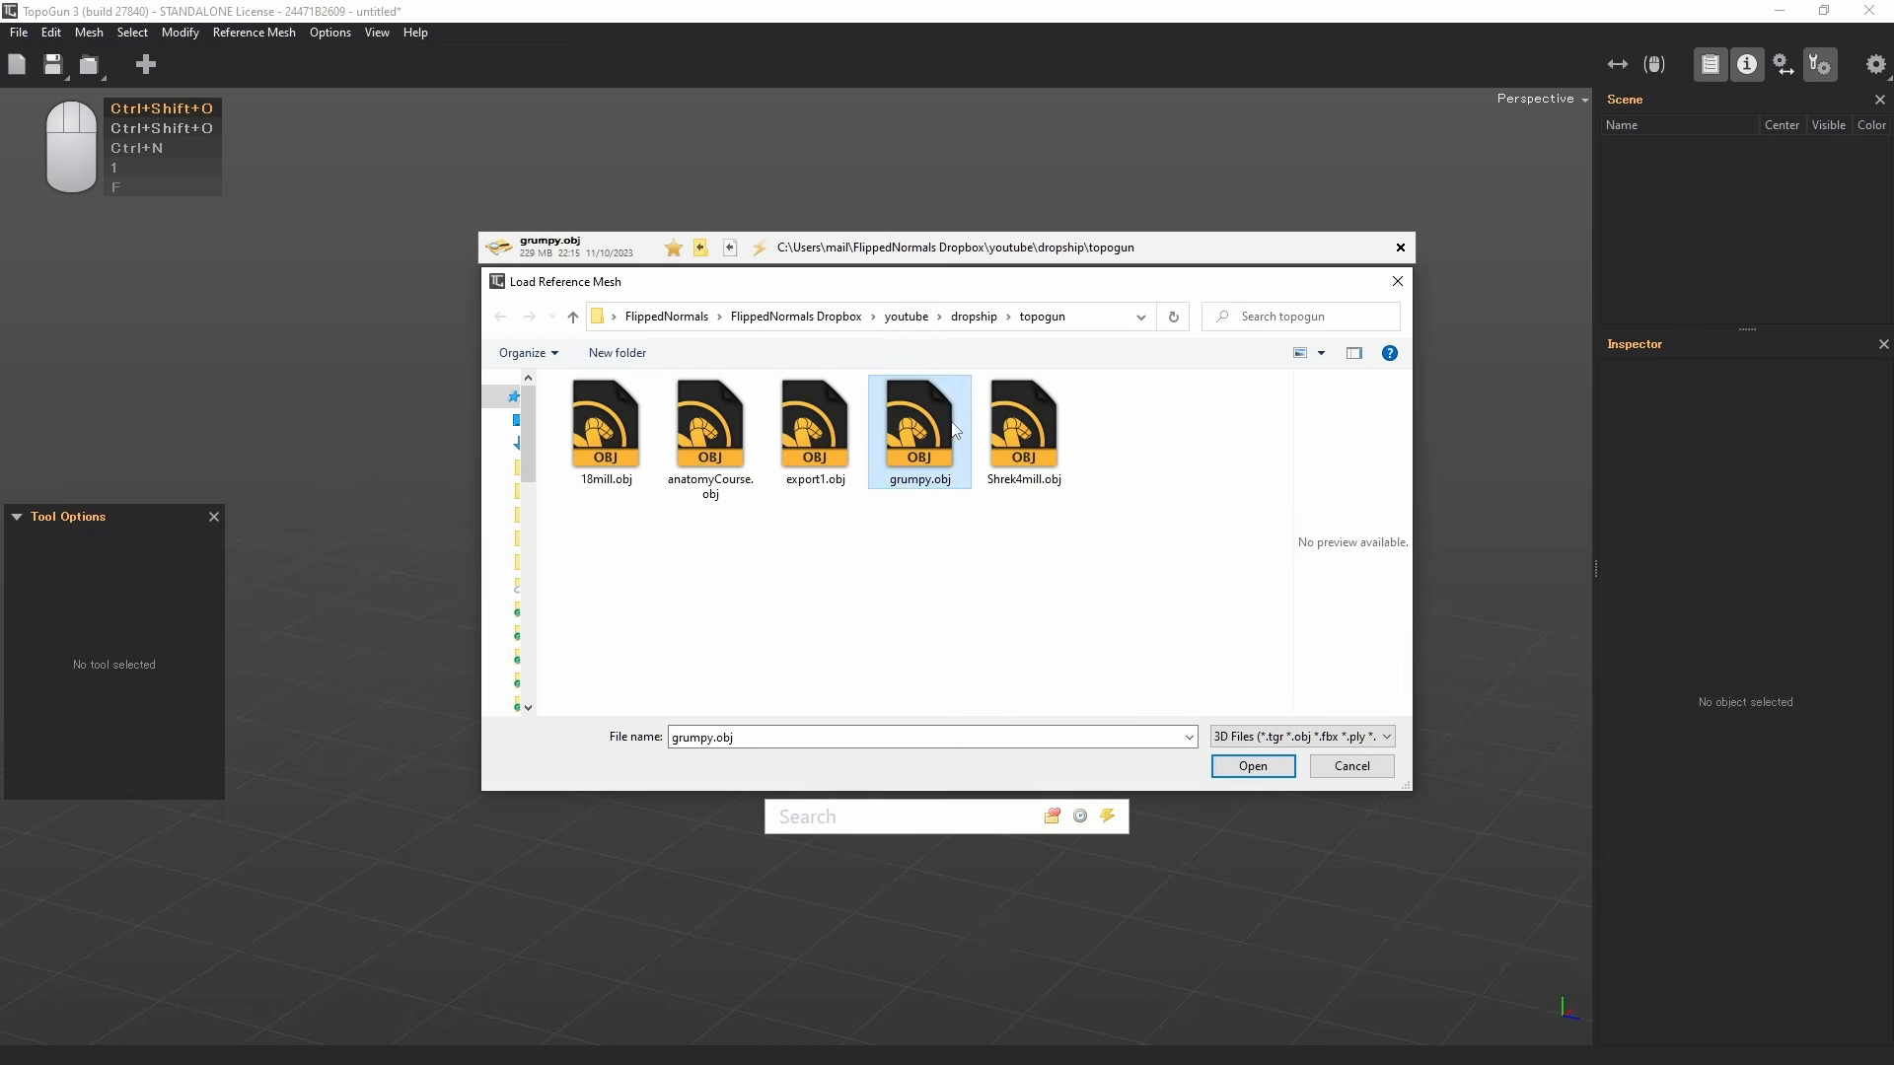
pyautogui.doubleClick(954, 429)
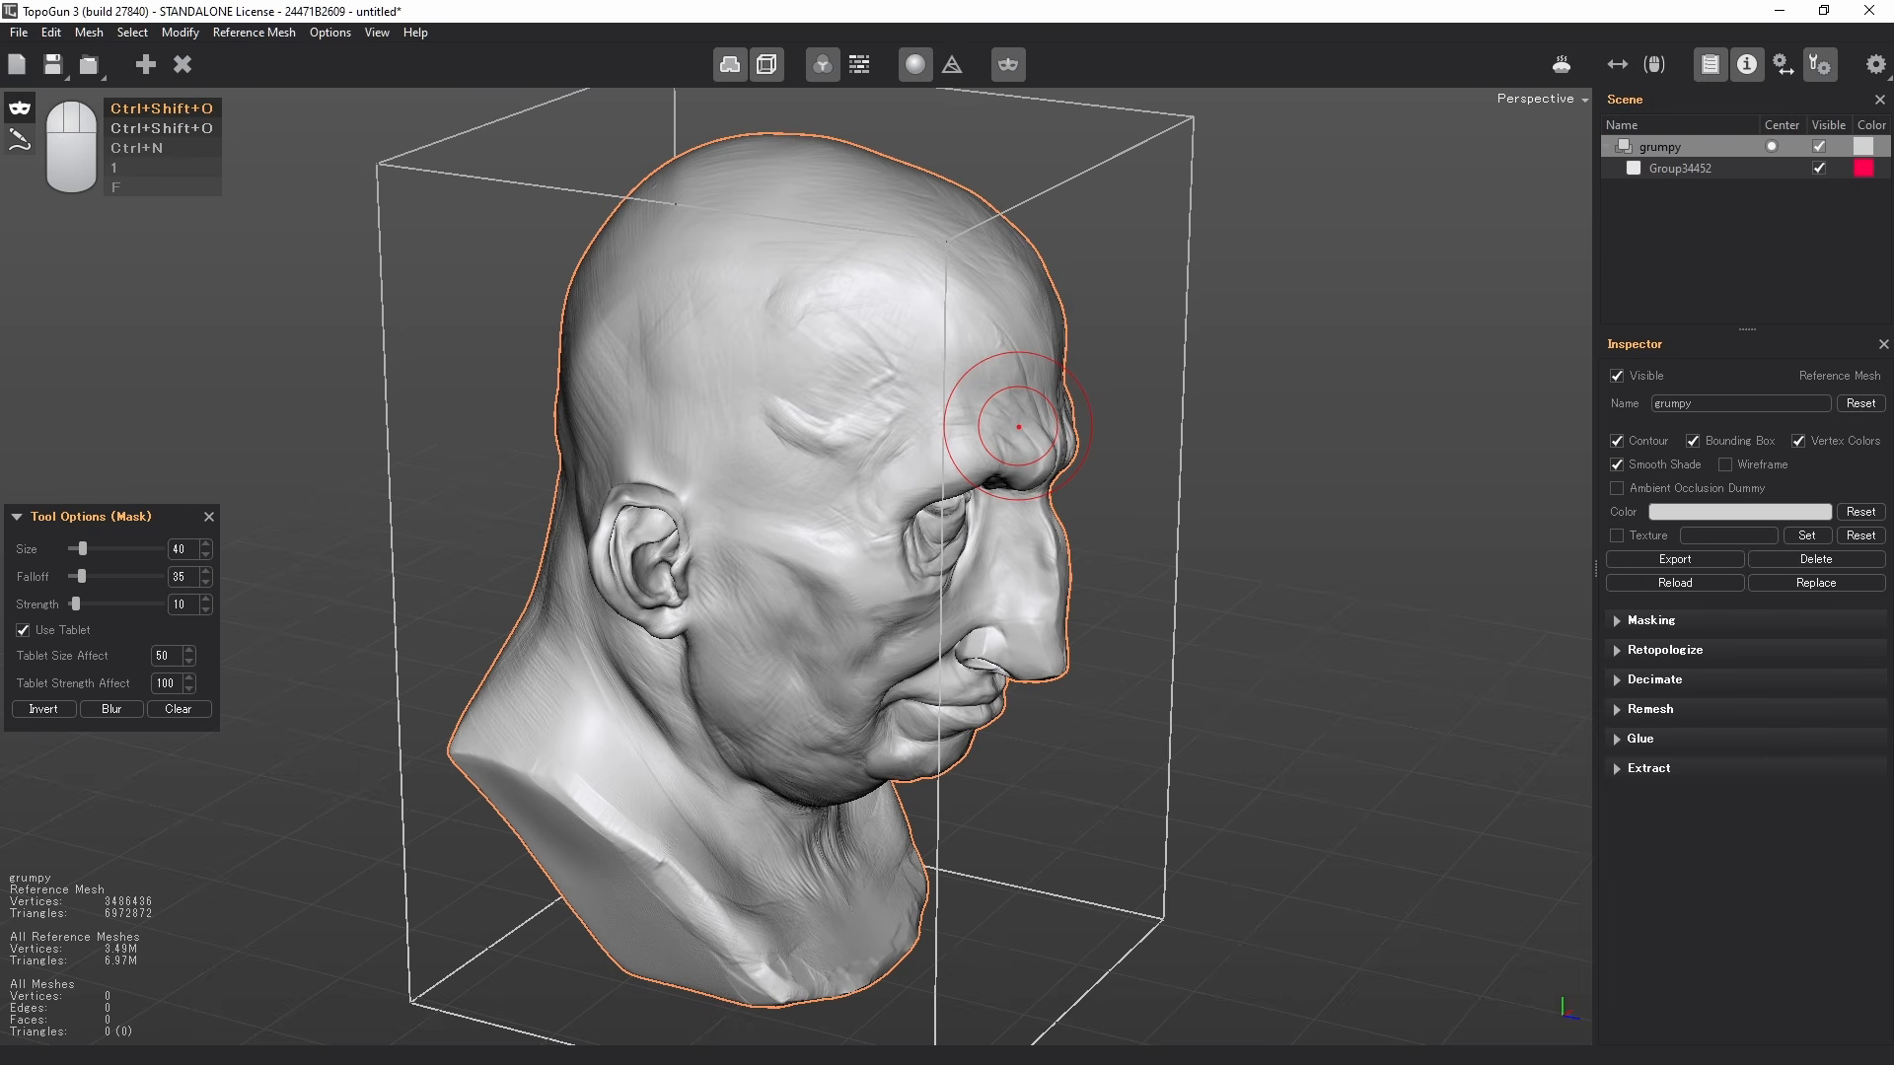
# - Examine the head sculpt's facial and ear detail from several angles and distances
pyautogui.scroll(10, 921, 592)
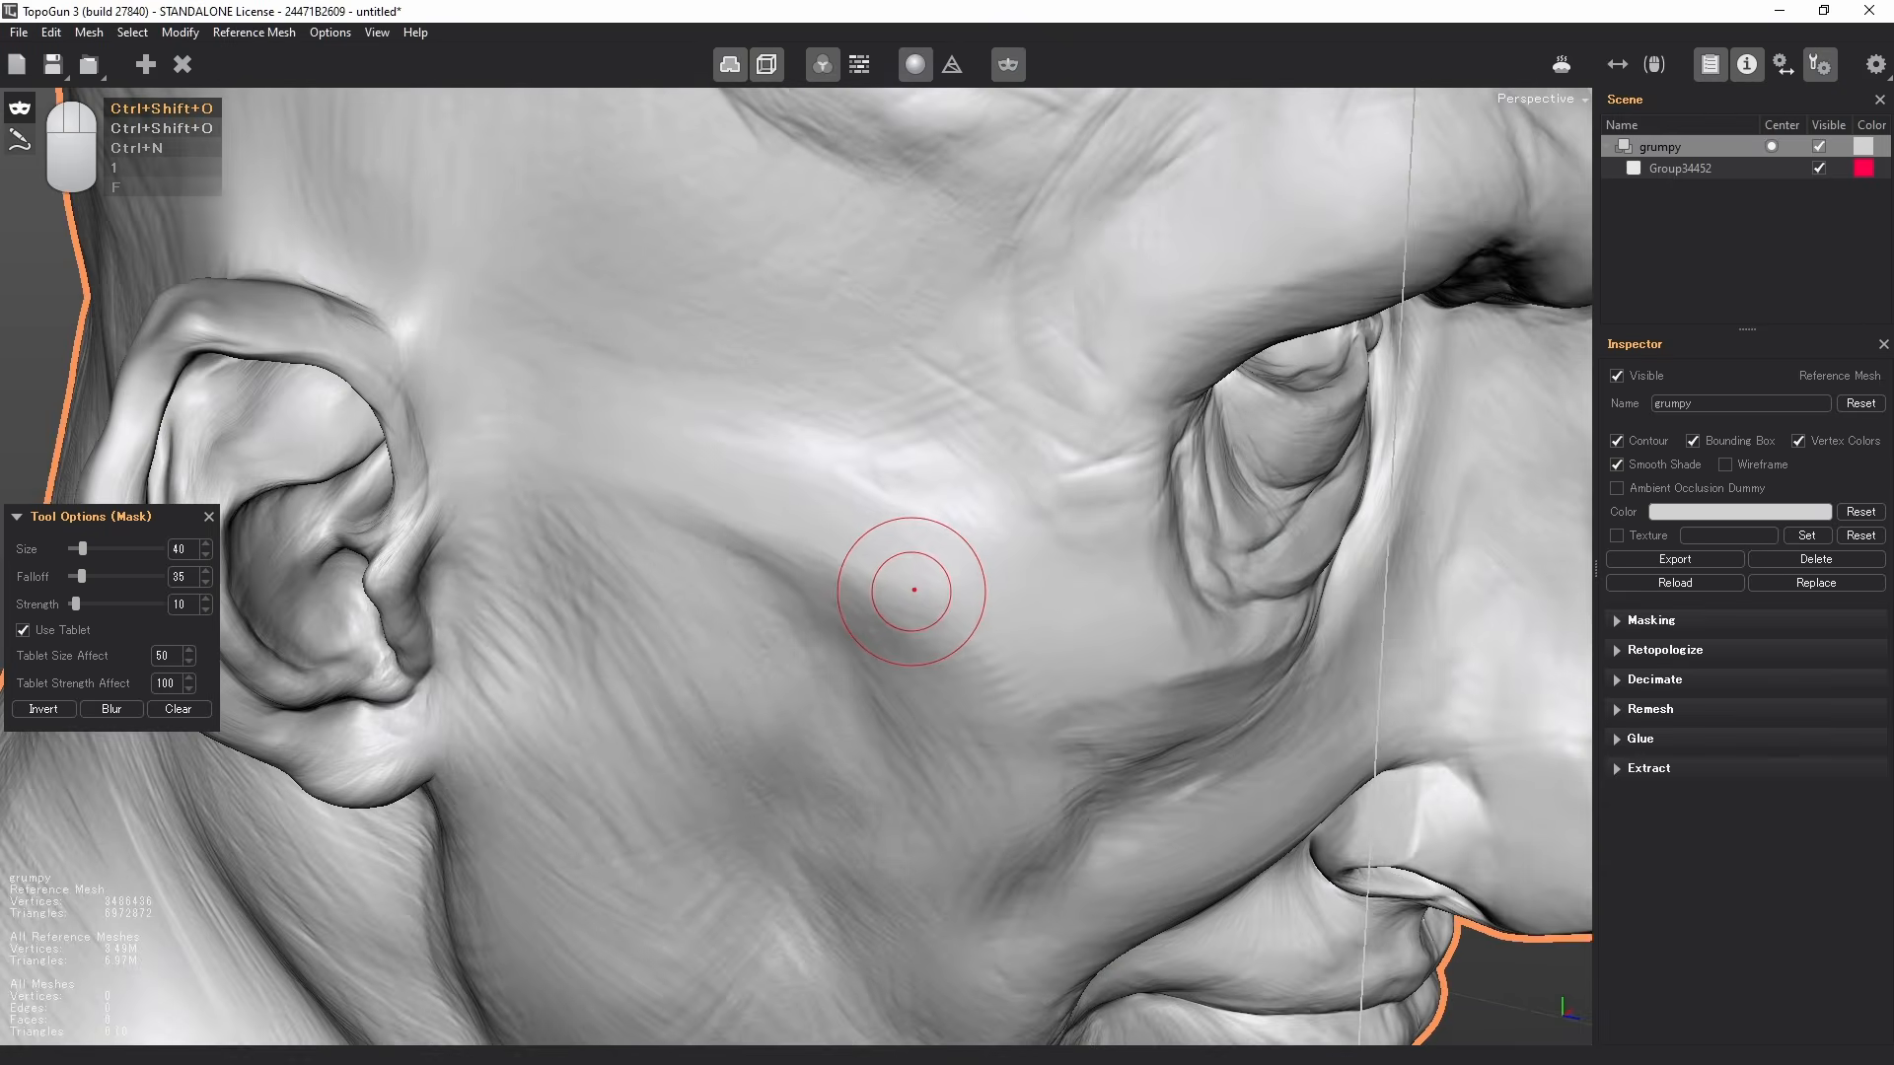
pyautogui.scroll(-10, 937, 573)
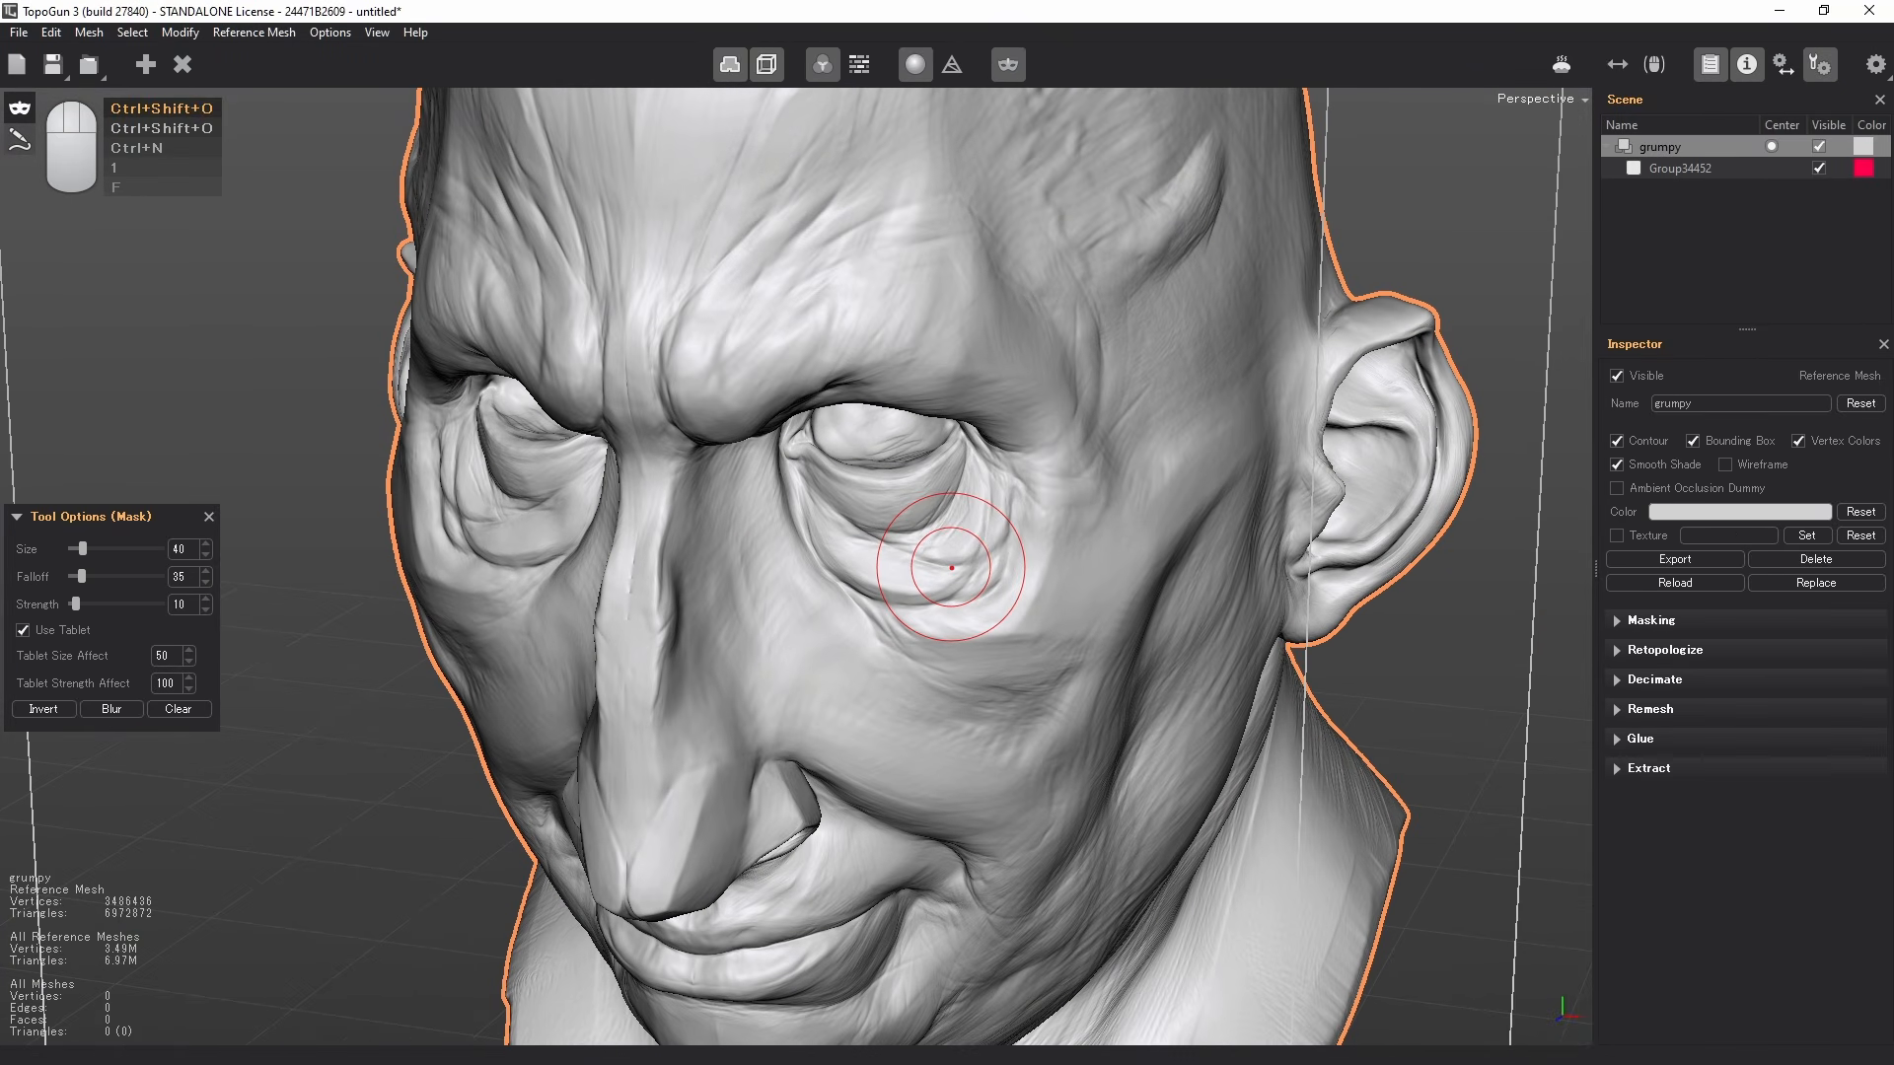
pyautogui.keyDown('alt'); pyautogui.moveTo(1003, 559); pyautogui.dragTo(909, 543); pyautogui.keyUp('alt')
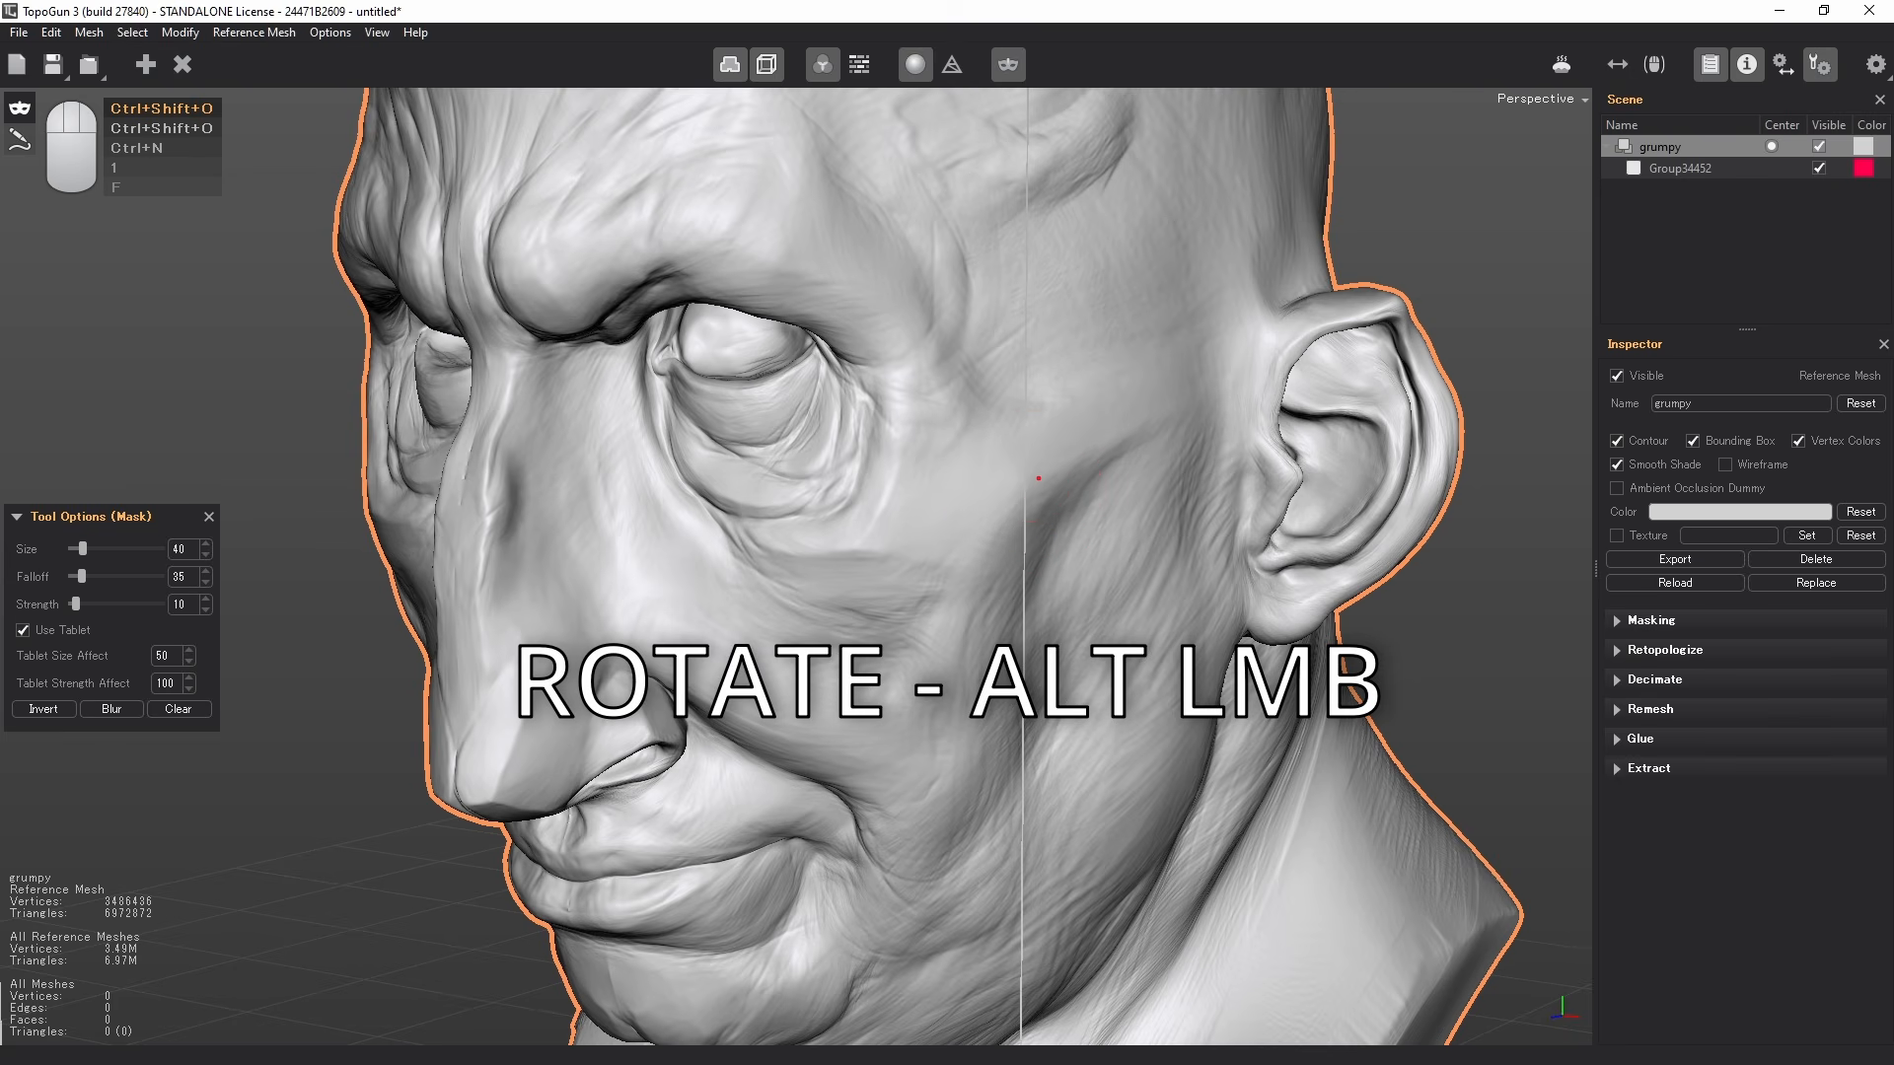
pyautogui.keyDown('alt'); pyautogui.moveTo(1030, 483); pyautogui.dragTo(1173, 435); pyautogui.keyUp('alt')
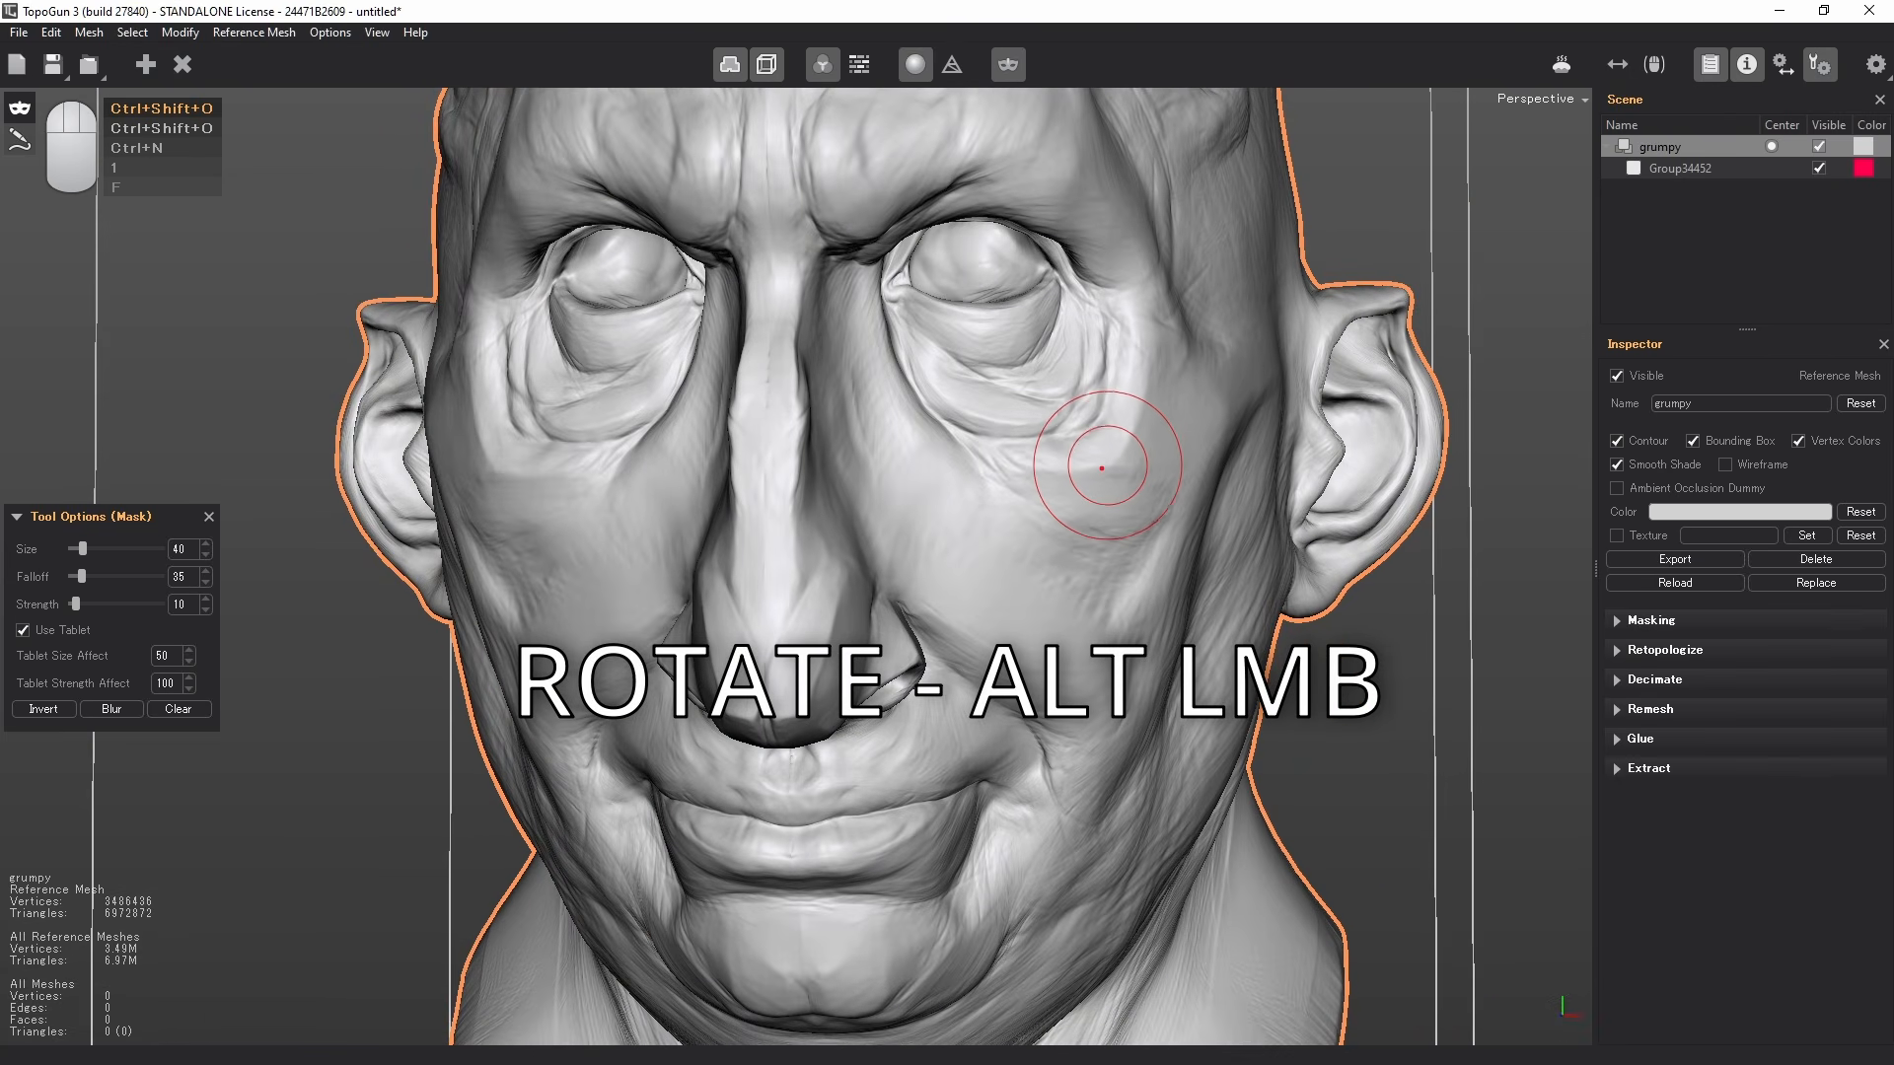
pyautogui.moveTo(1185, 419)
pyautogui.keyDown('alt'); pyautogui.mouseDown(button='middle')
pyautogui.moveTo(784, 415)
pyautogui.moveTo(988, 399)
pyautogui.mouseUp(button='middle'); pyautogui.keyUp('alt')
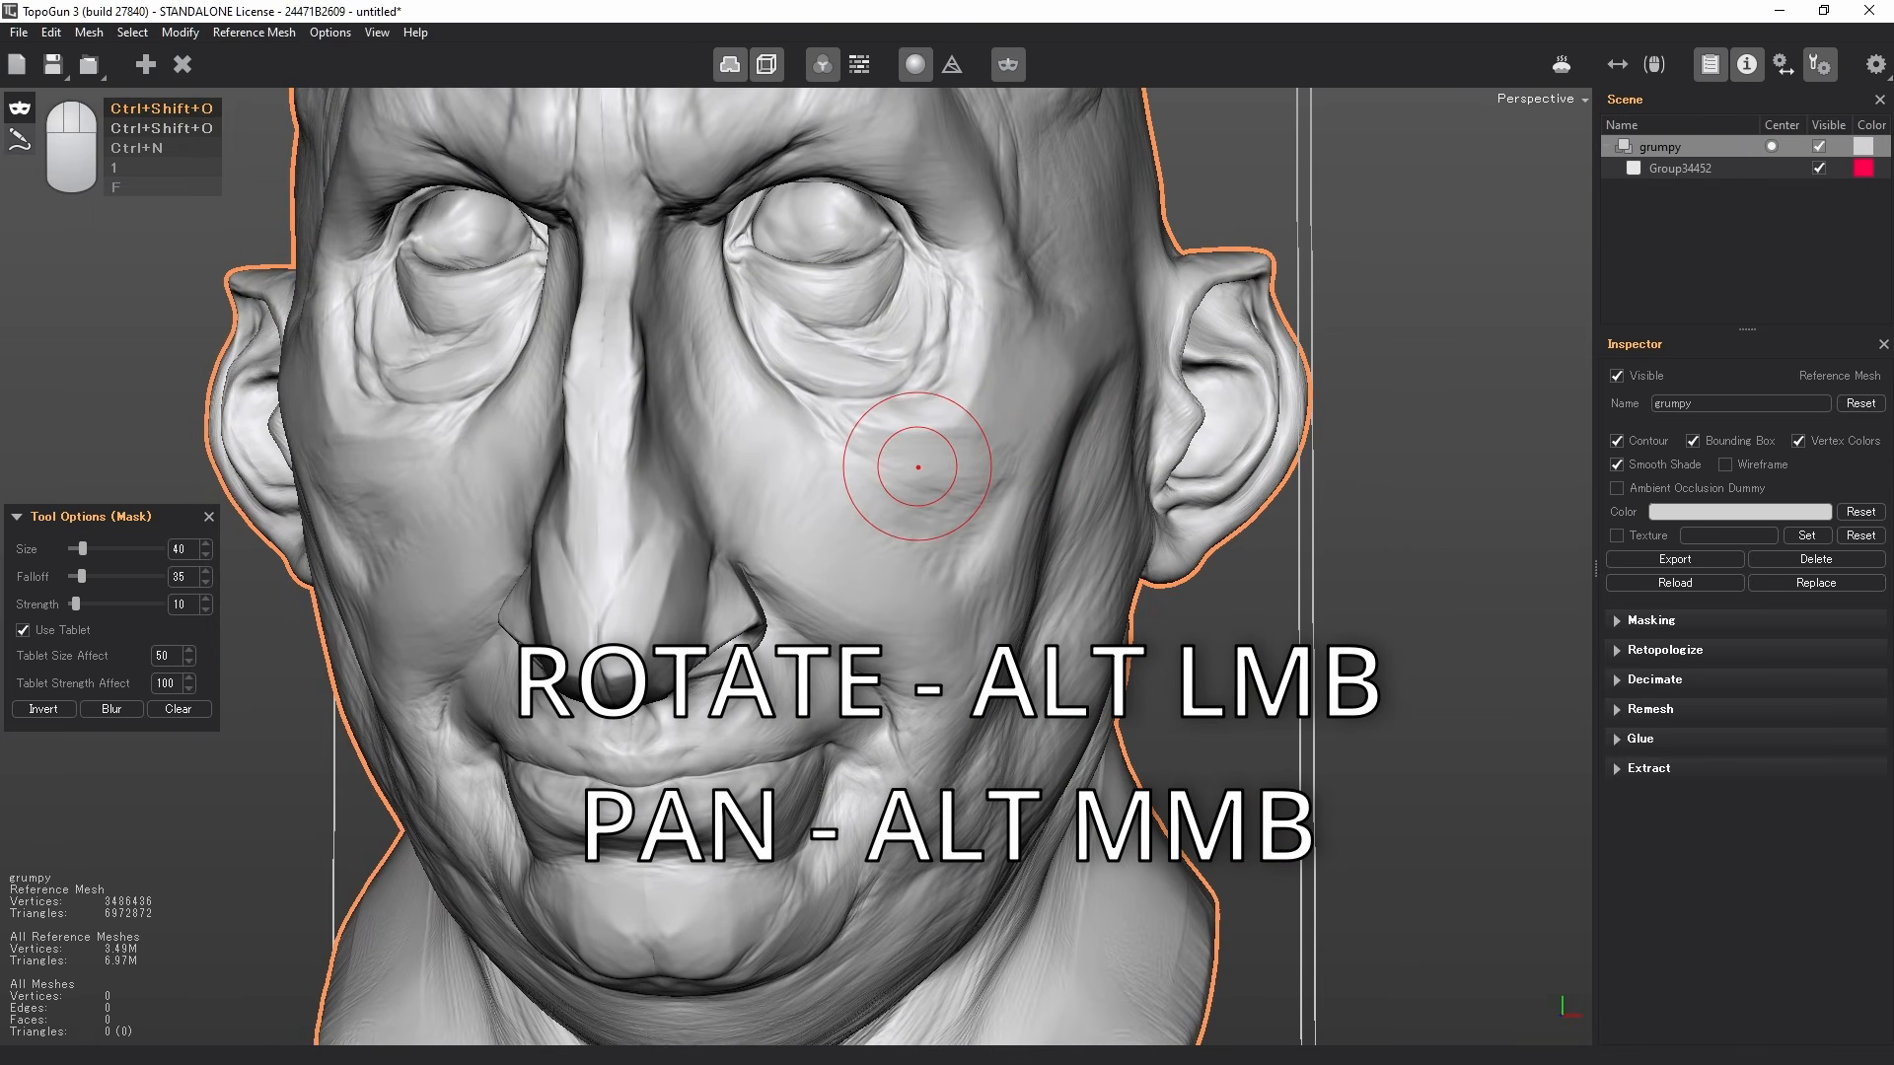
pyautogui.scroll(5, 930, 465)
pyautogui.scroll(-3, 927, 472)
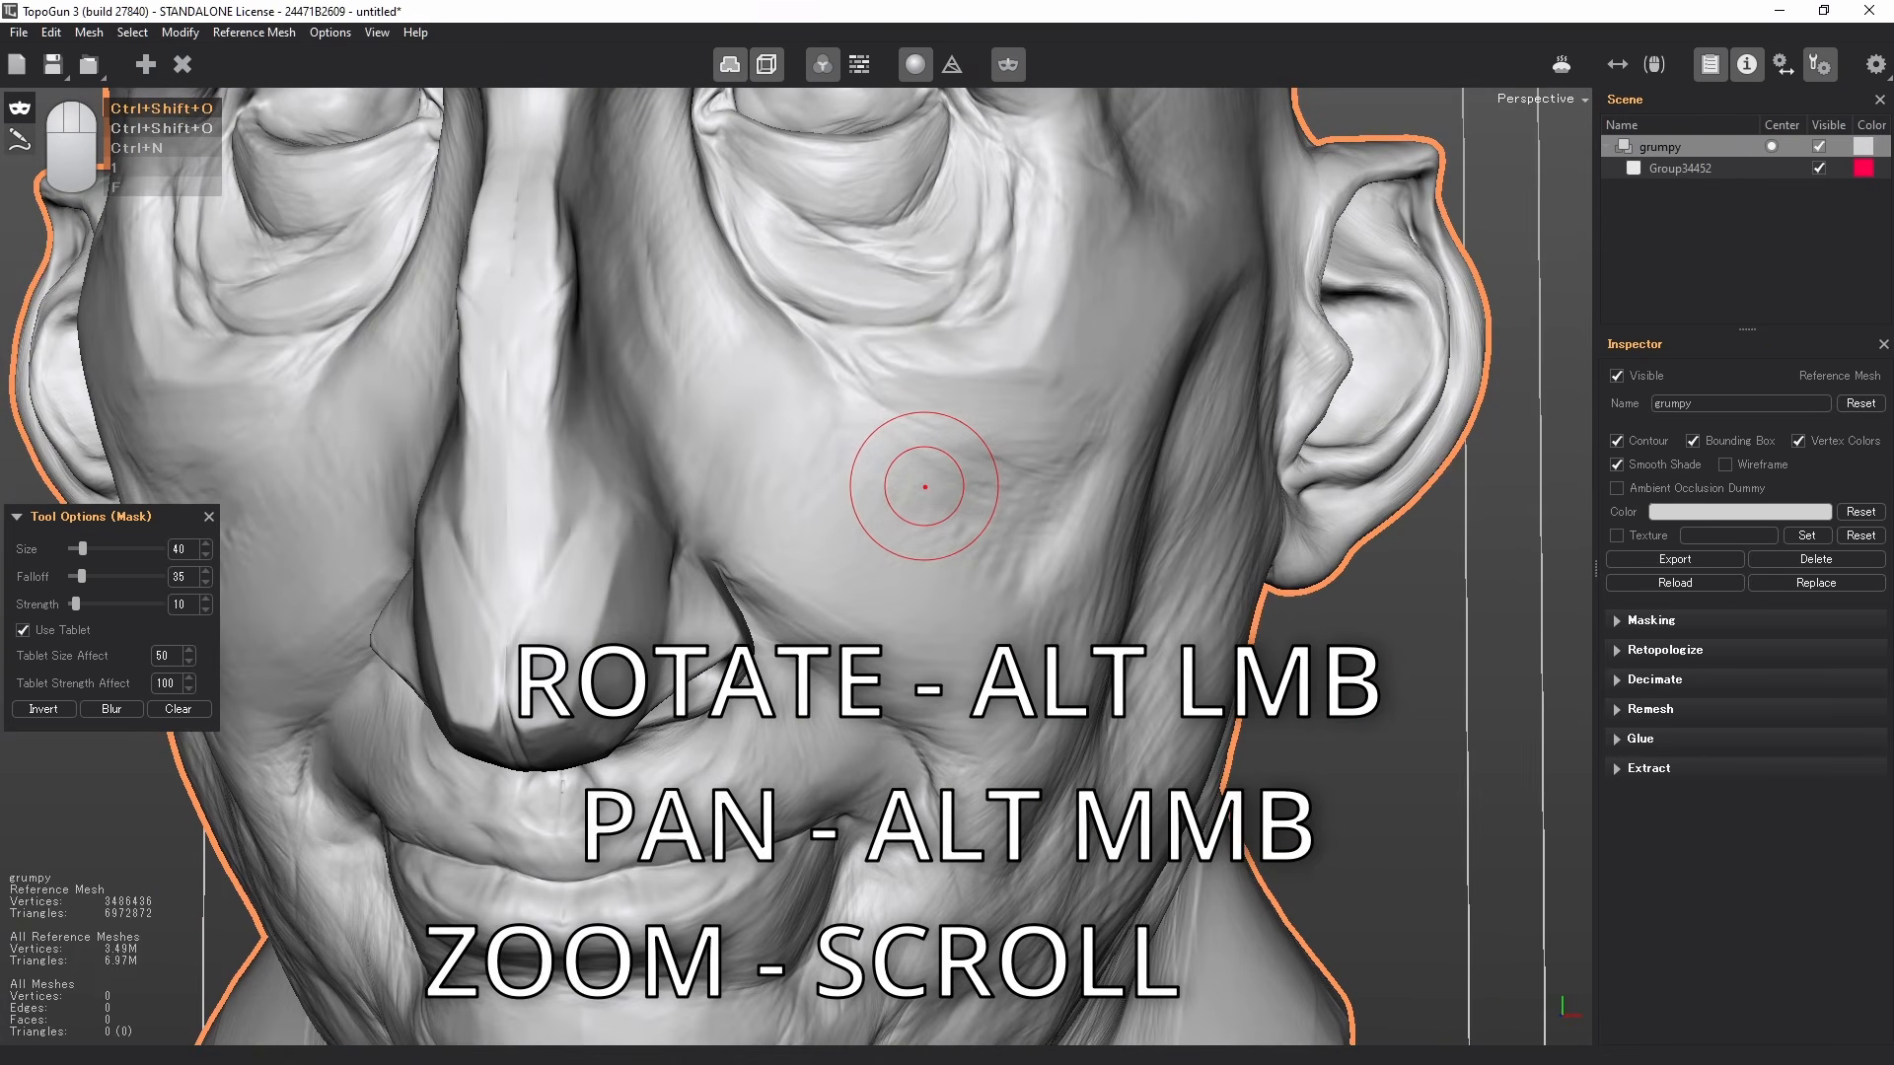
pyautogui.moveTo(928, 493)
pyautogui.keyDown('alt'); pyautogui.mouseDown(button='right')
pyautogui.moveTo(826, 529)
pyautogui.moveTo(833, 434)
pyautogui.mouseUp(button='right'); pyautogui.keyUp('alt')
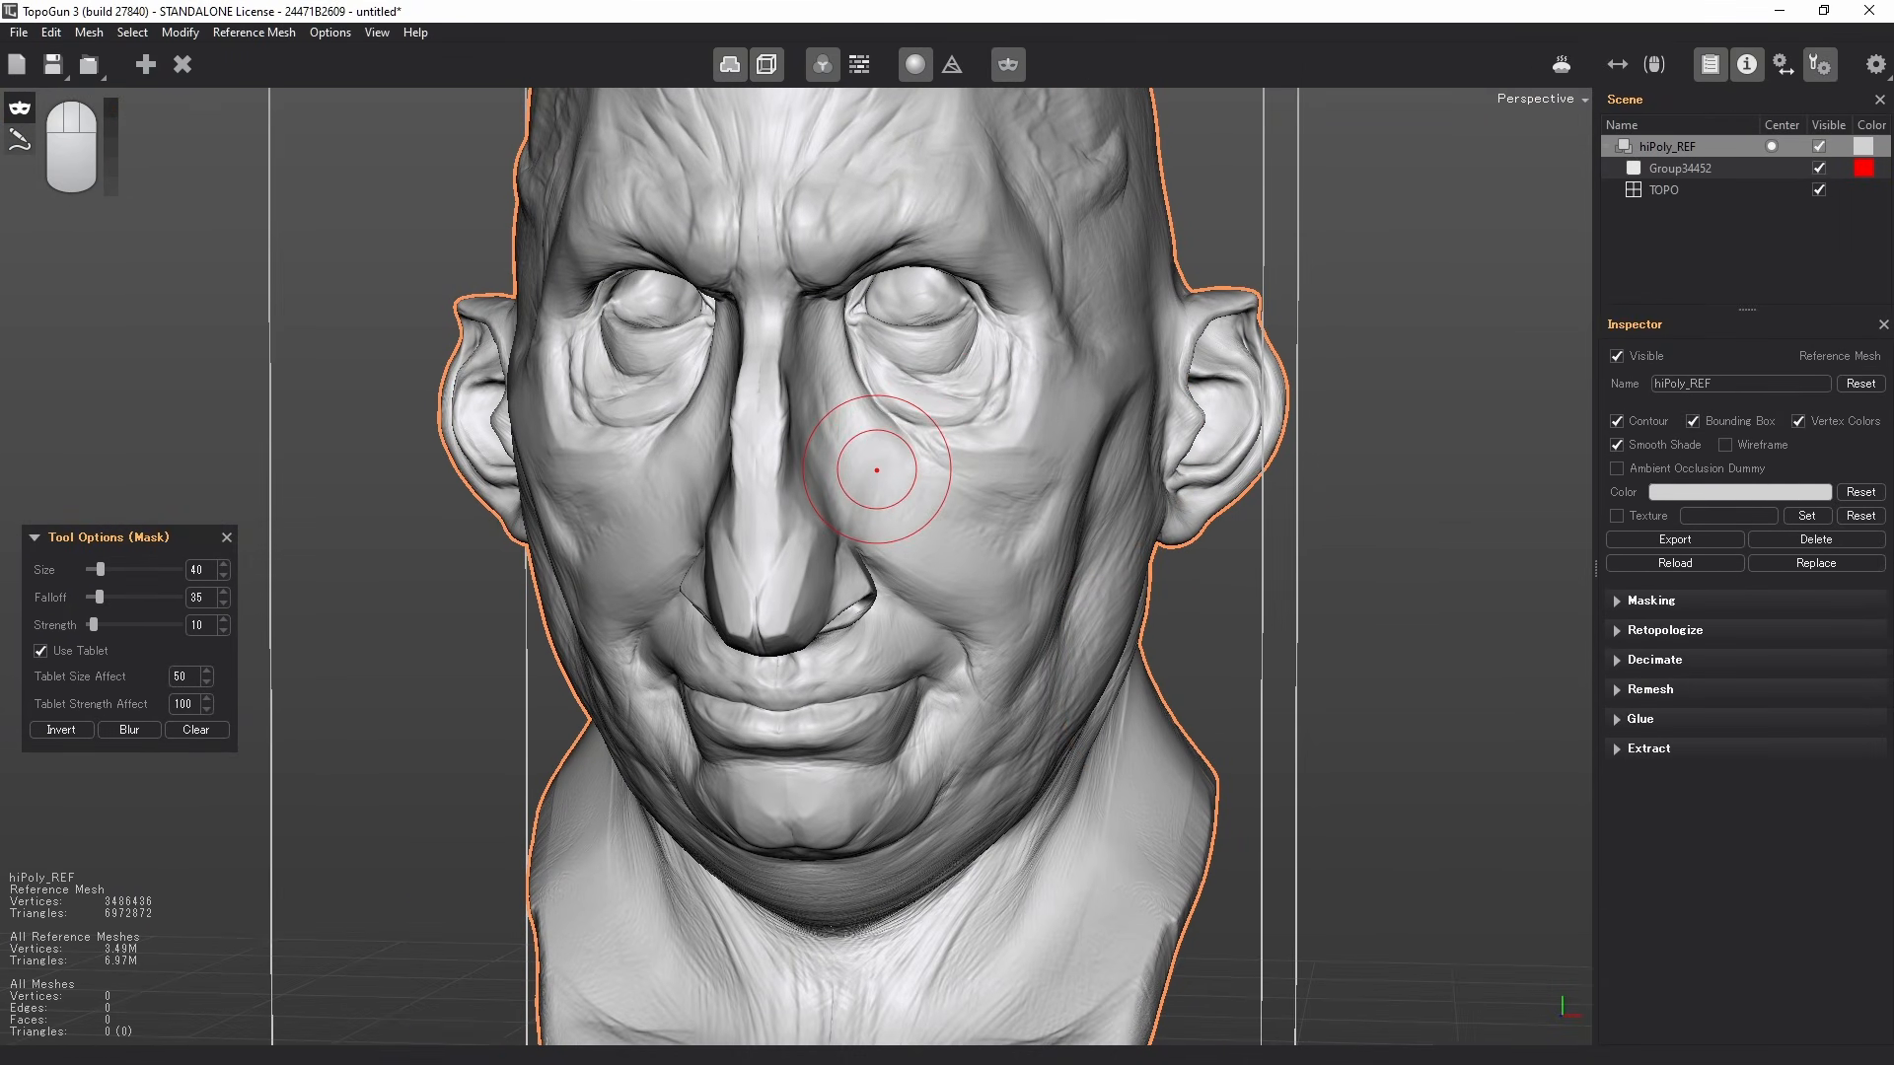
# - Frame the area beside the nose closely and show the whole model again, alternating the two views twice
pyautogui.press('f')
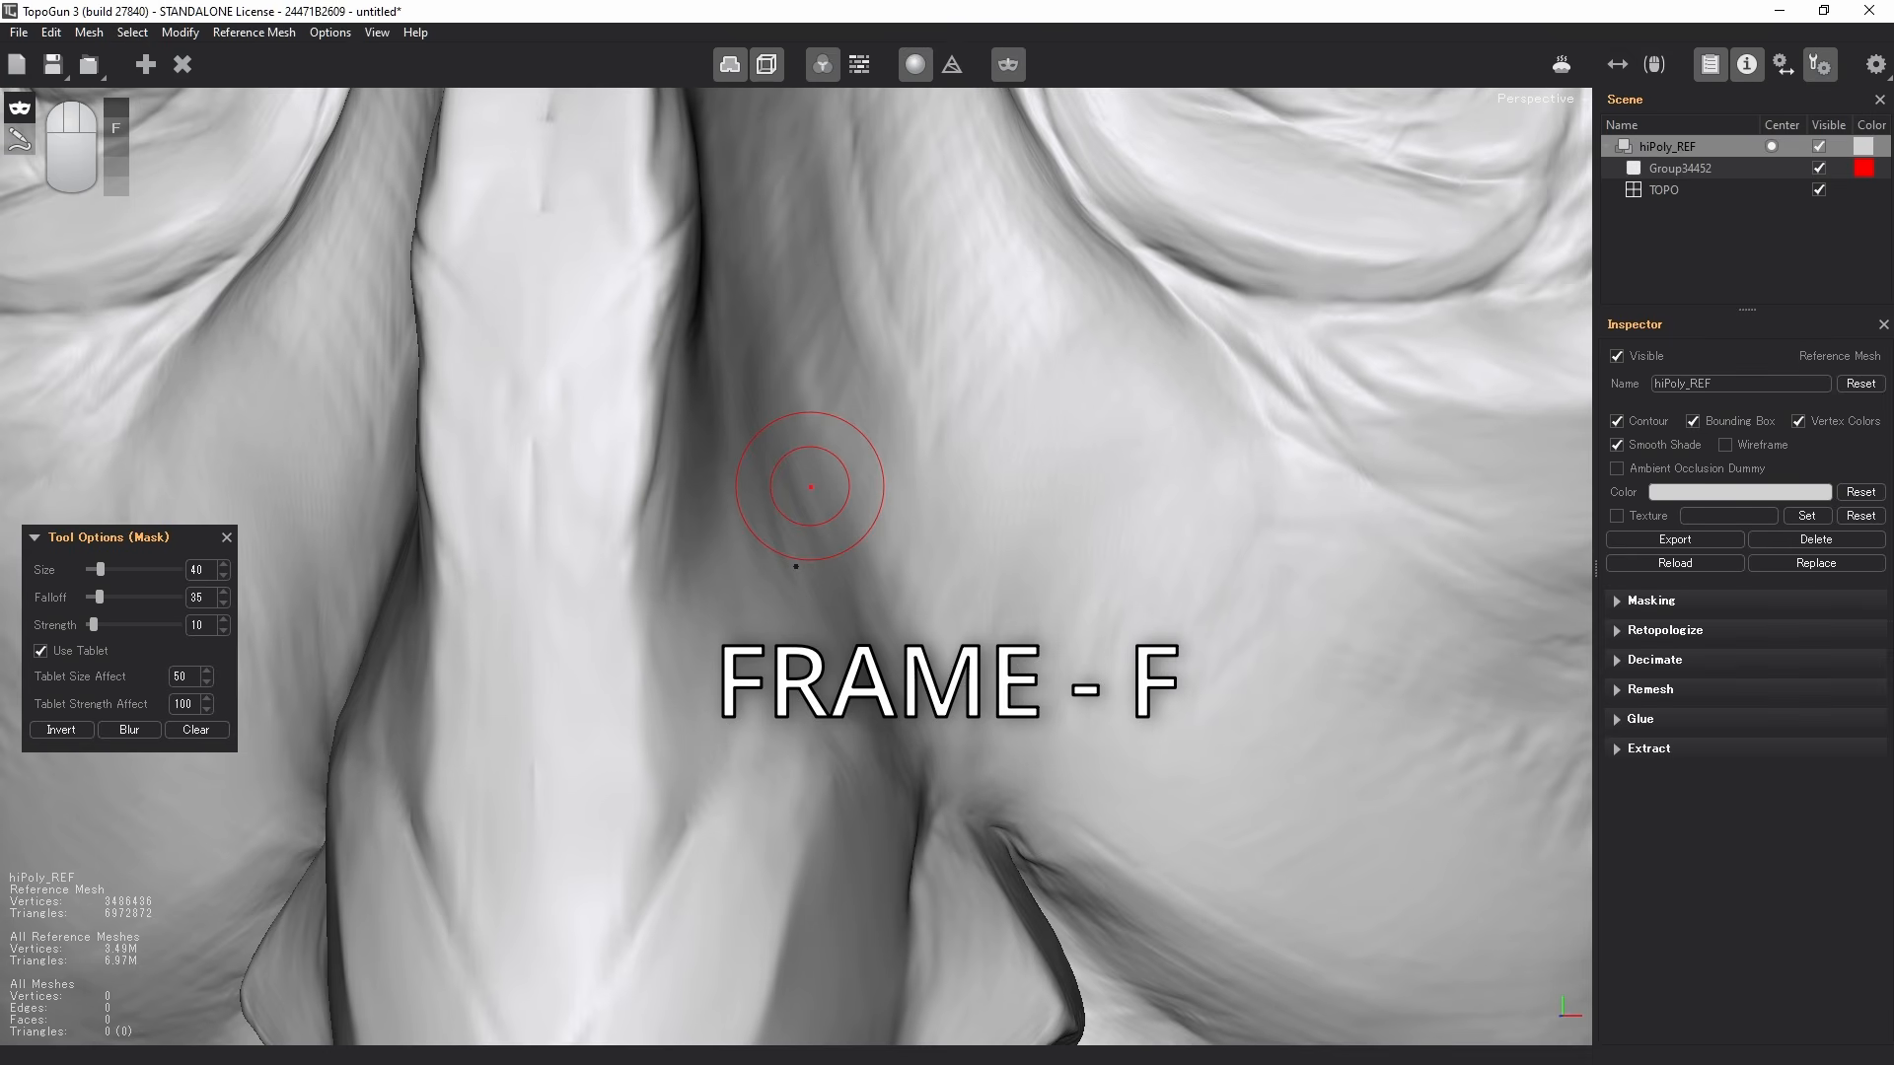
pyautogui.press('a')
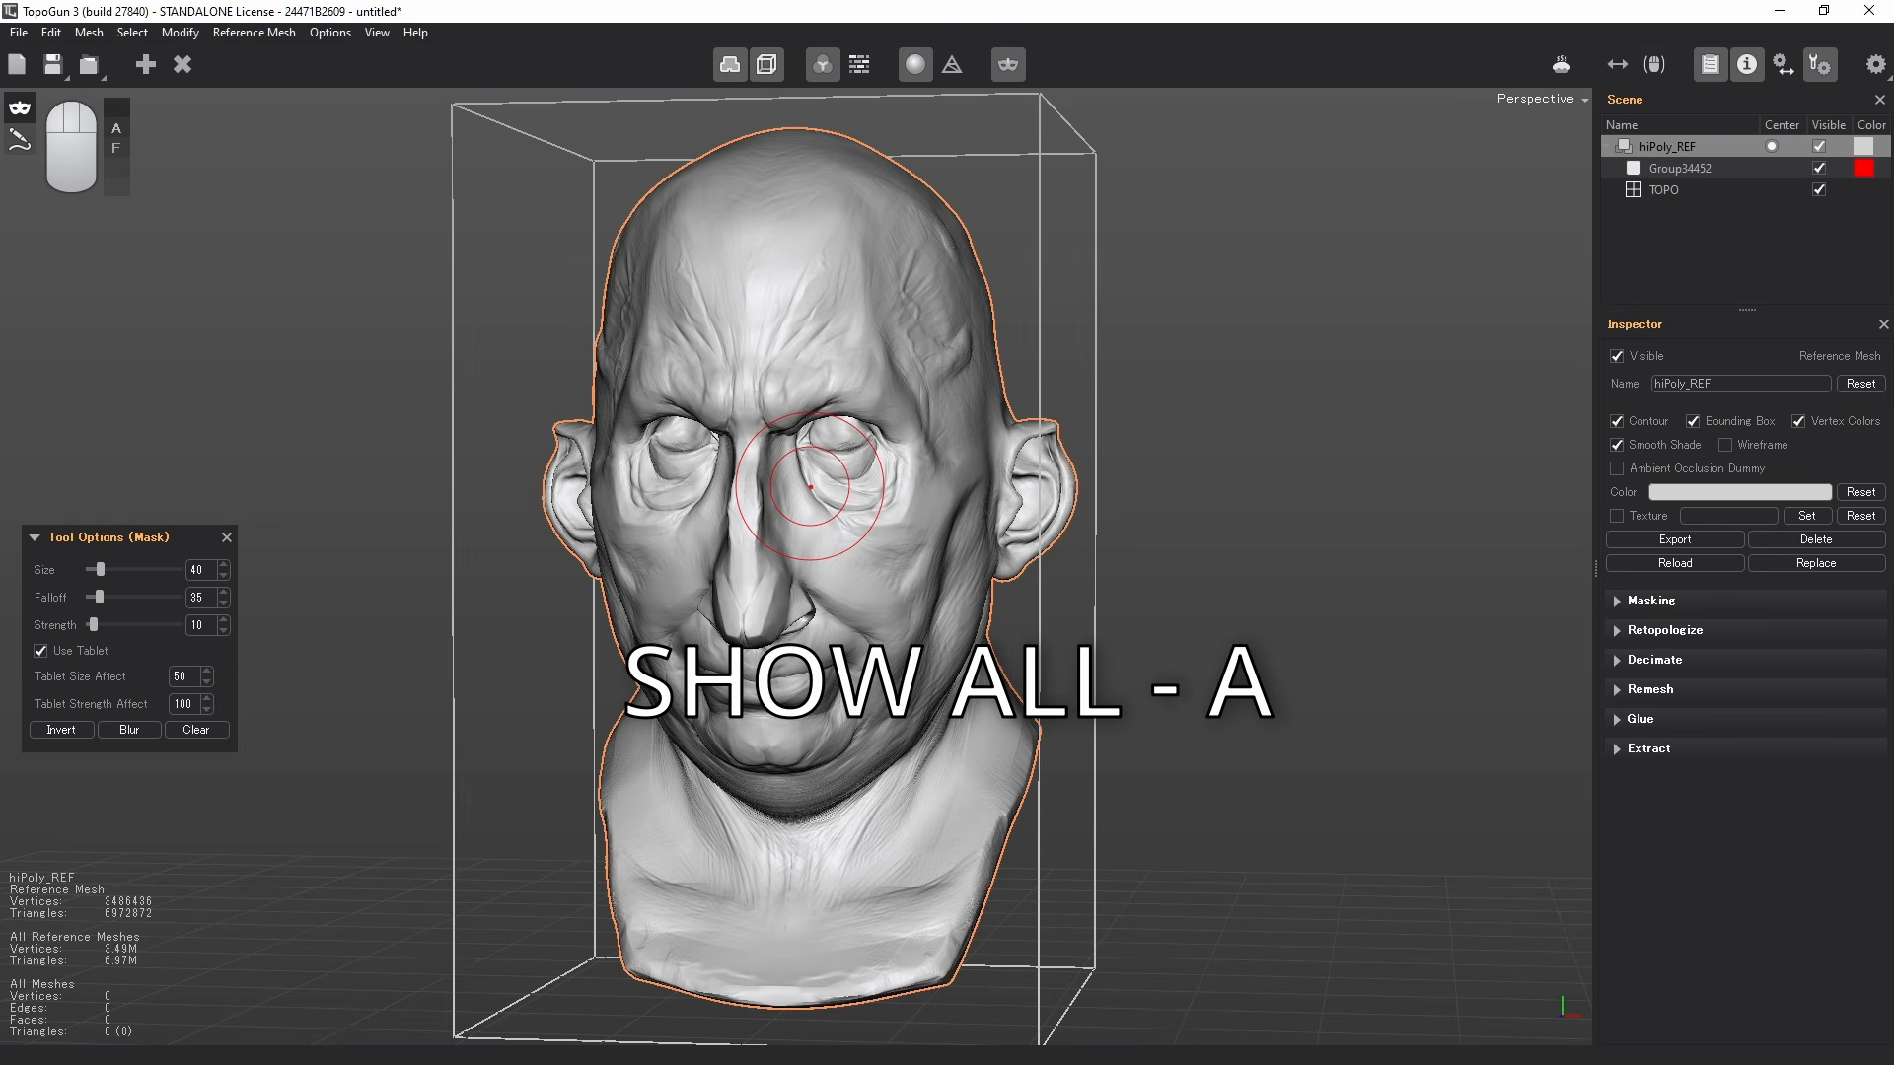
pyautogui.press('f')
pyautogui.press('a')
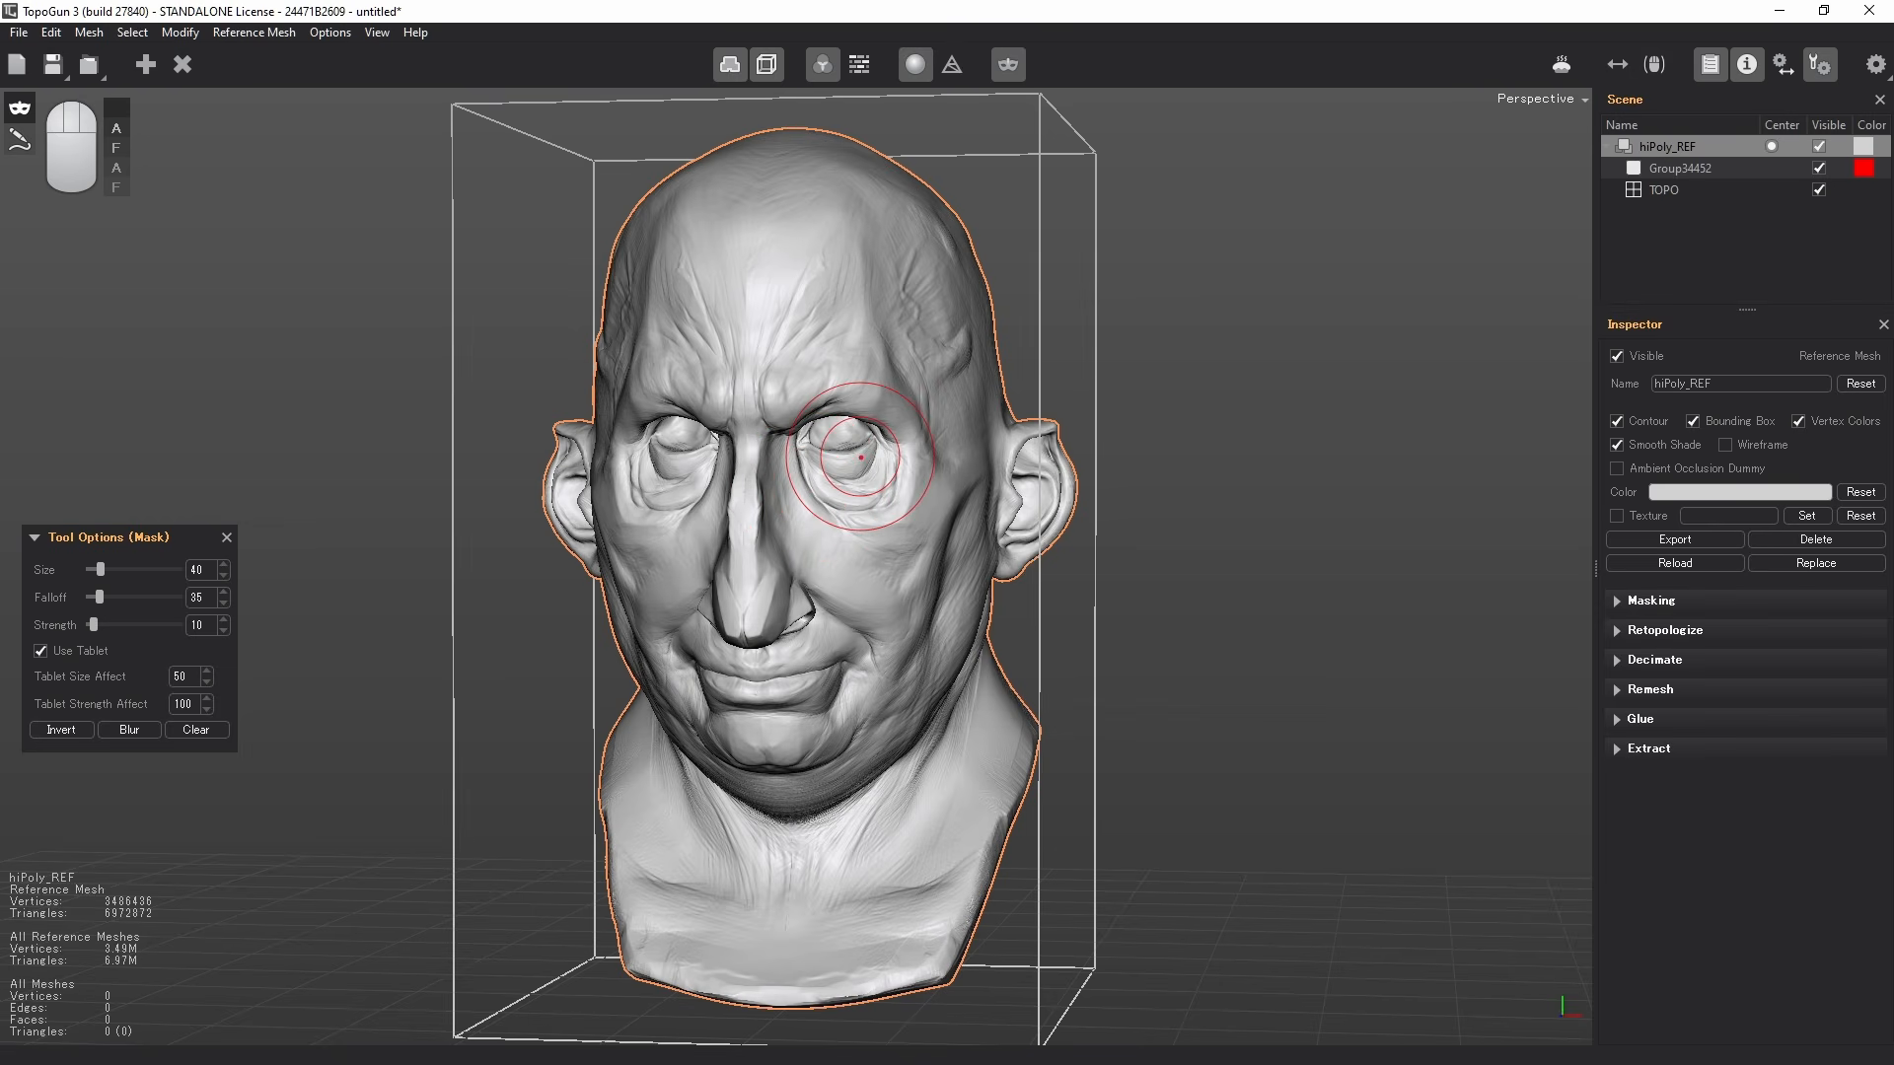
# - Hide the surrounding interface to enlarge the viewport and restore it, doing so twice
pyautogui.press('Tab')
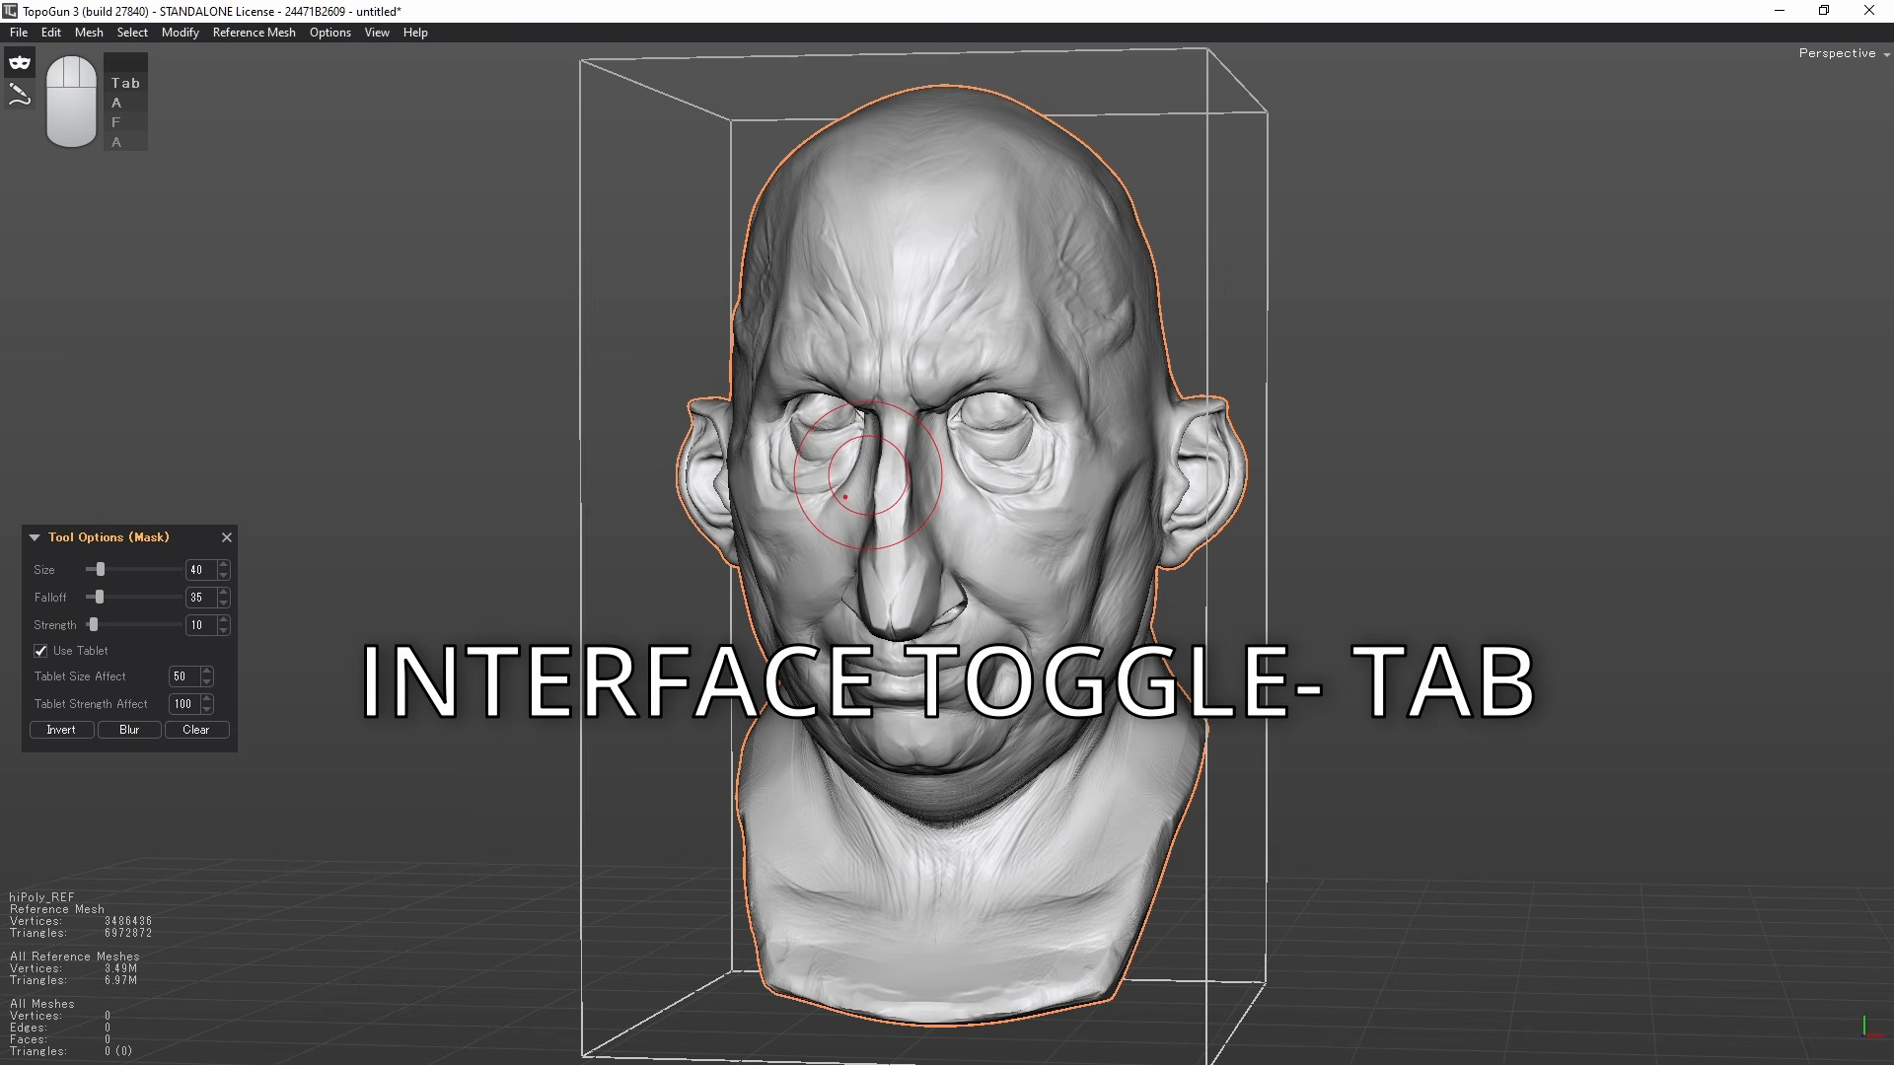
pyautogui.press('Tab')
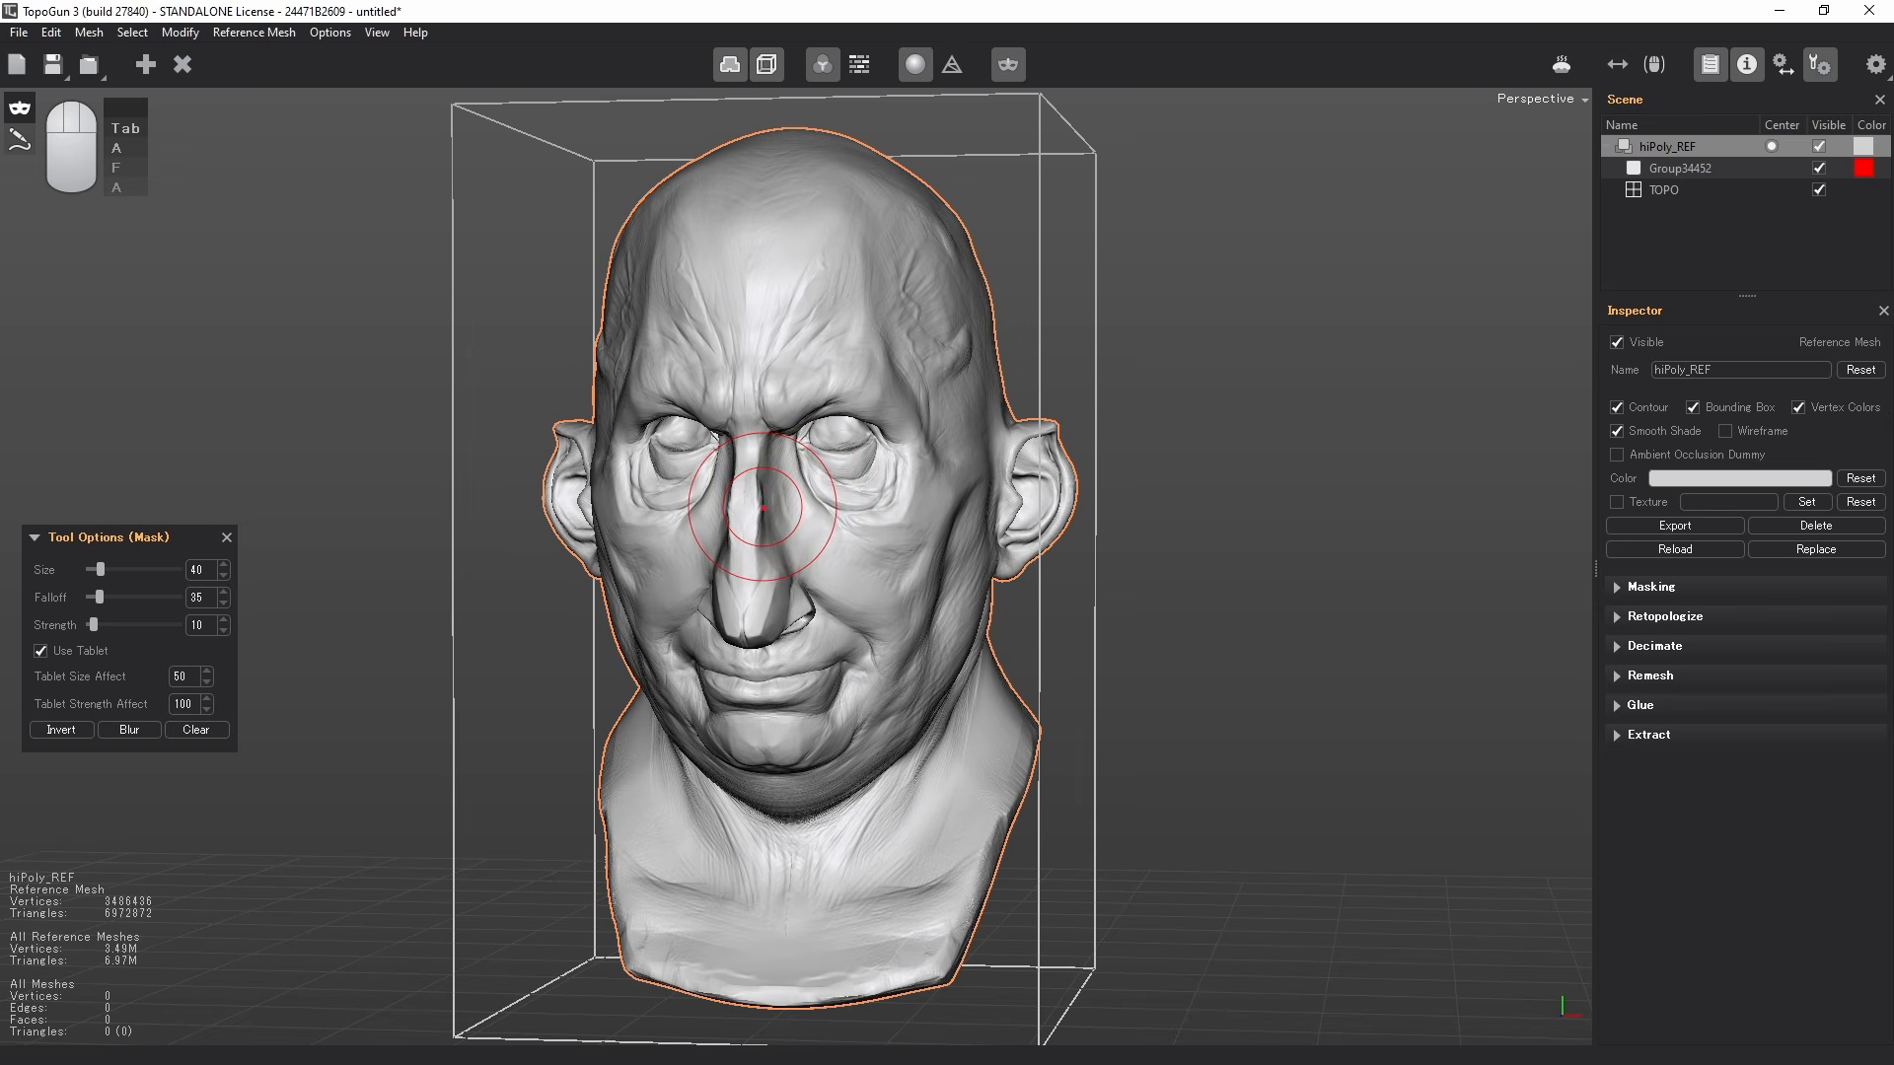
pyautogui.press('Tab')
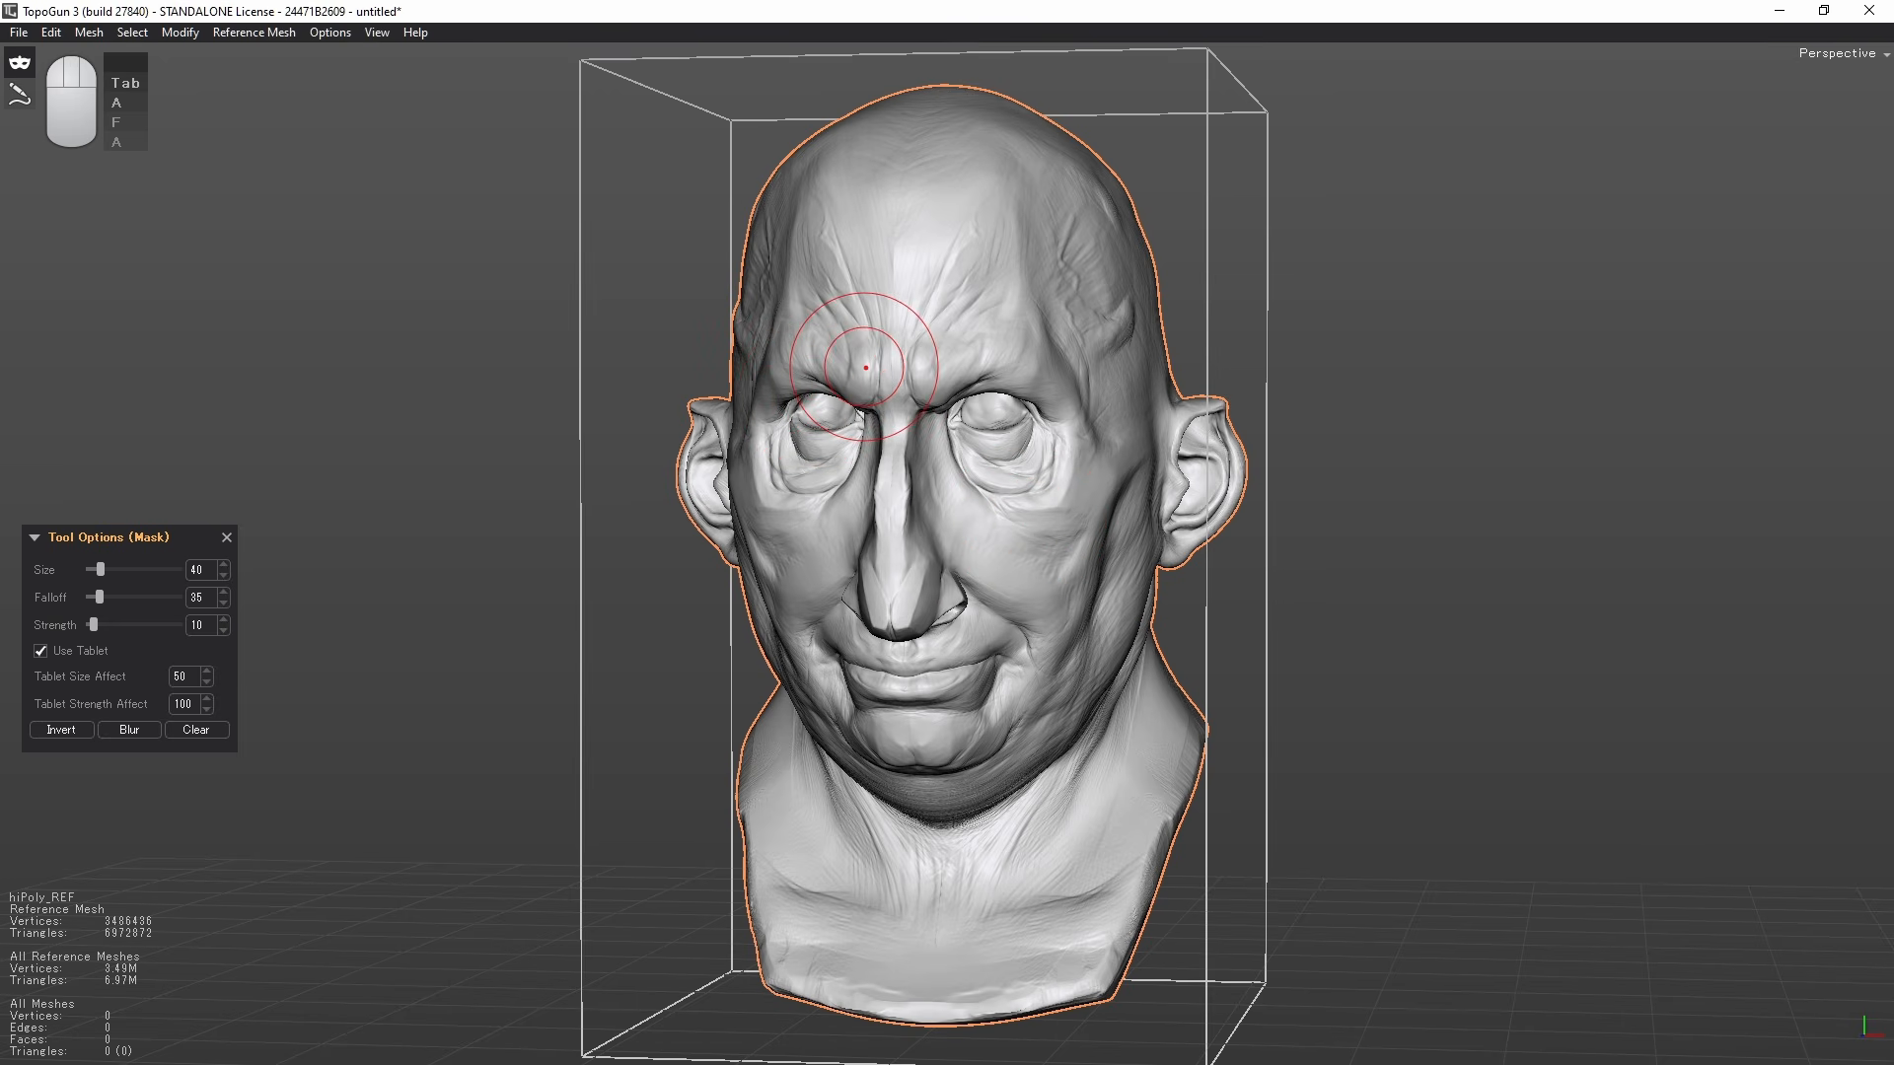
pyautogui.press('Tab')
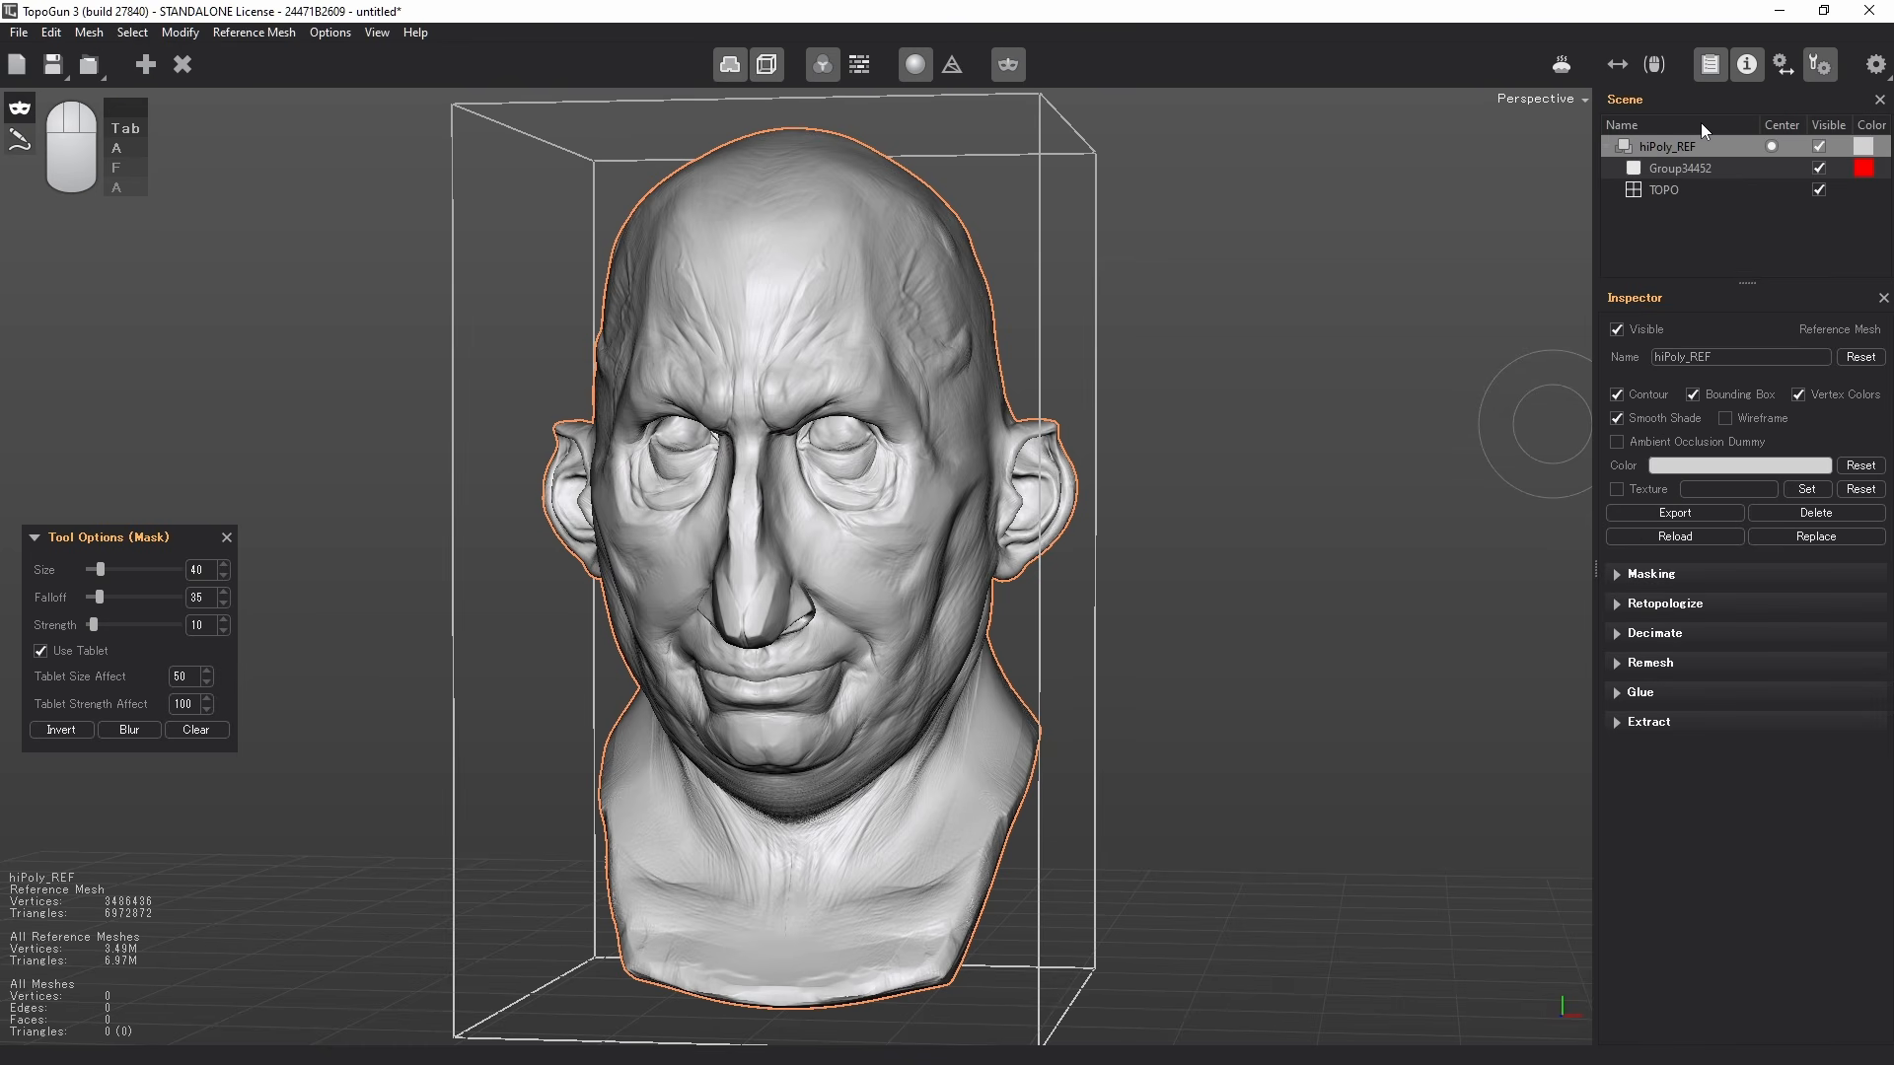
# - Float the Scene and Inspector windows over the viewport, and reset the interface layout
pyautogui.moveTo(1604, 89); pyautogui.dragTo(910, 449)
pyautogui.click(918, 457)
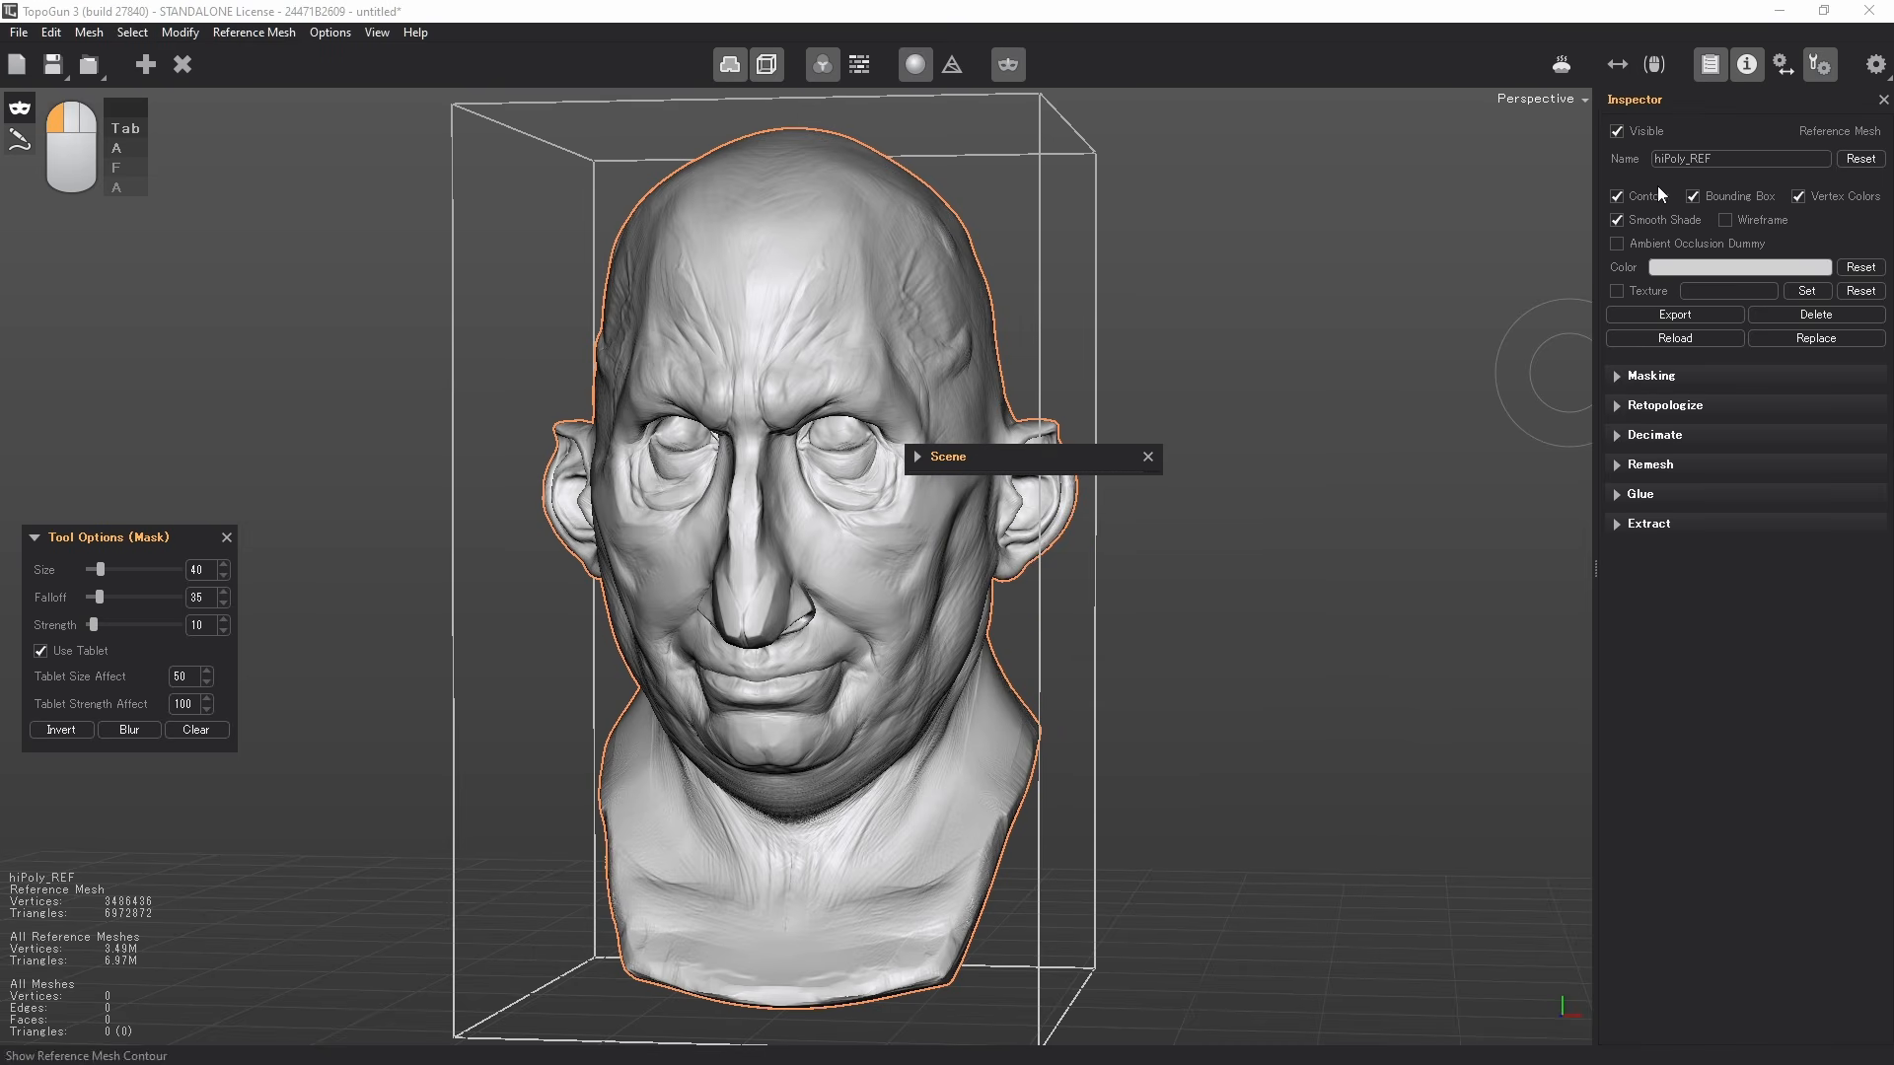
pyautogui.moveTo(1633, 100); pyautogui.dragTo(1215, 655)
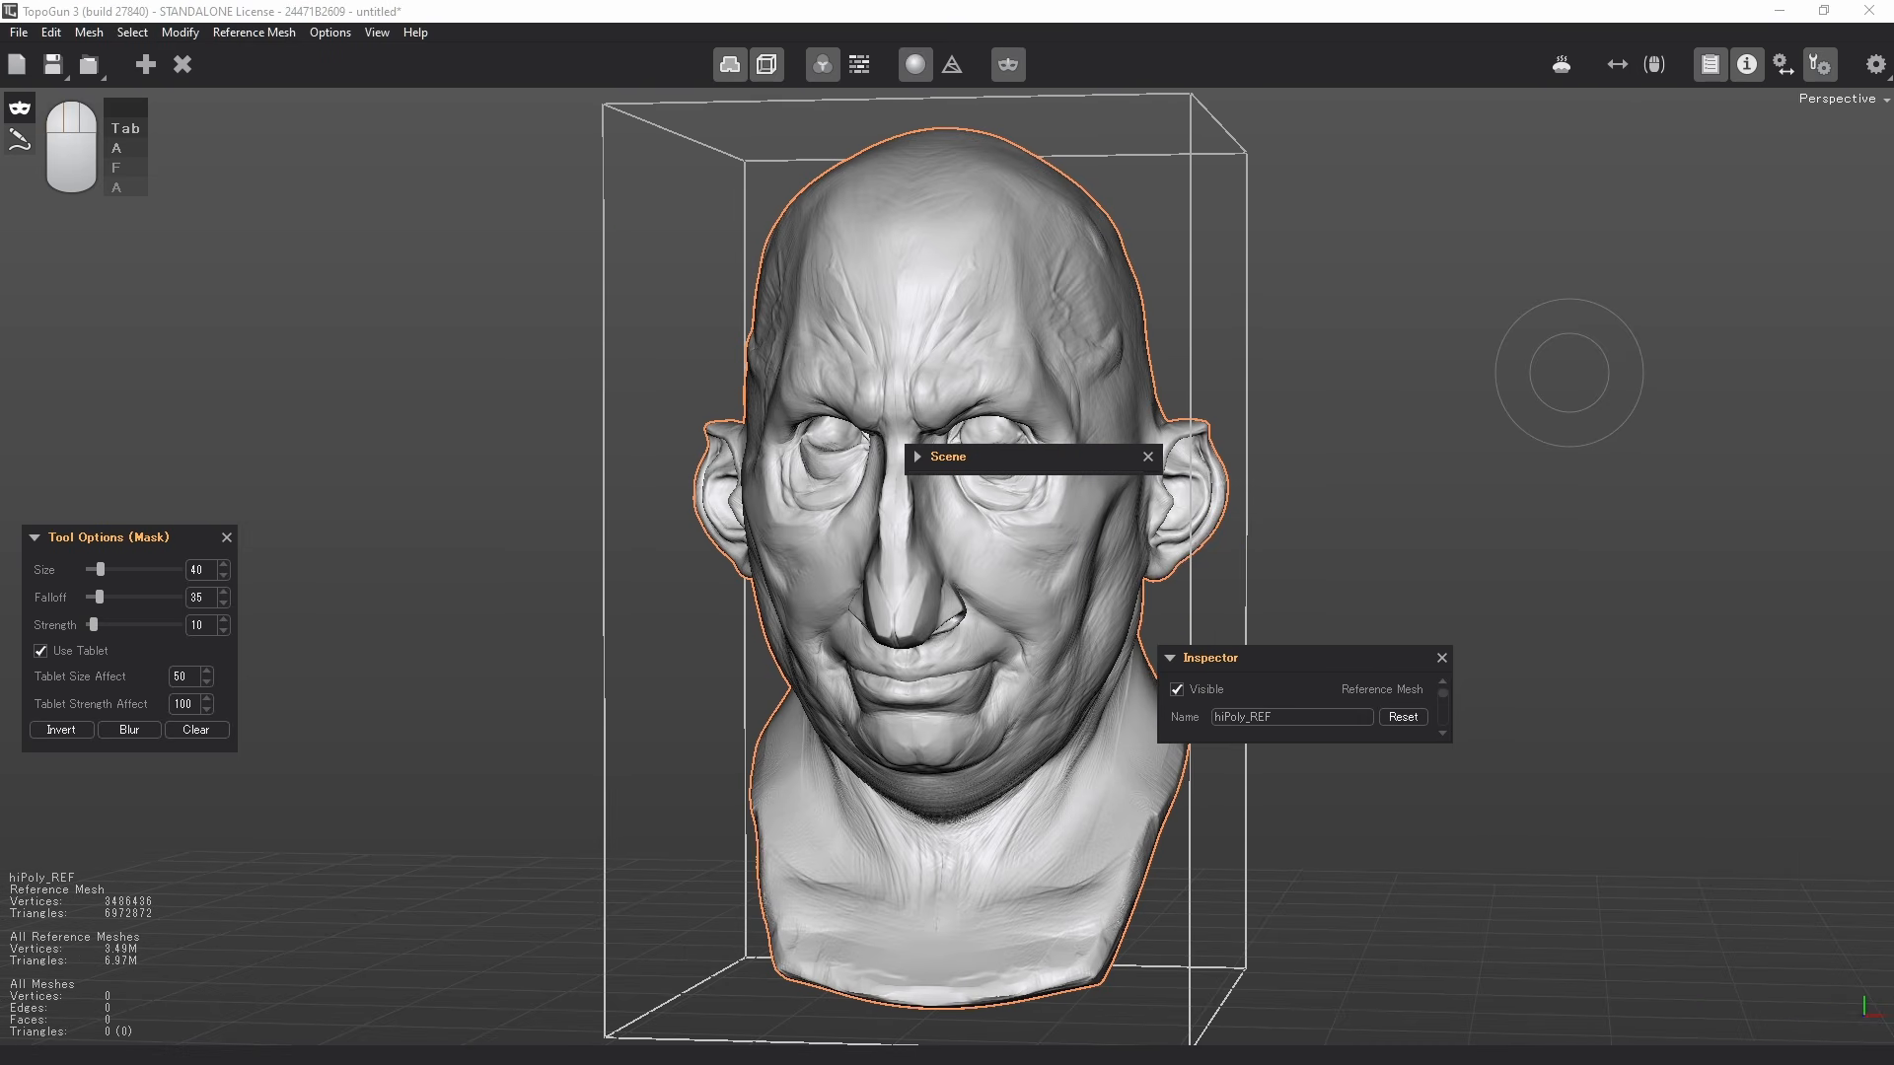
pyautogui.click(61, 33)
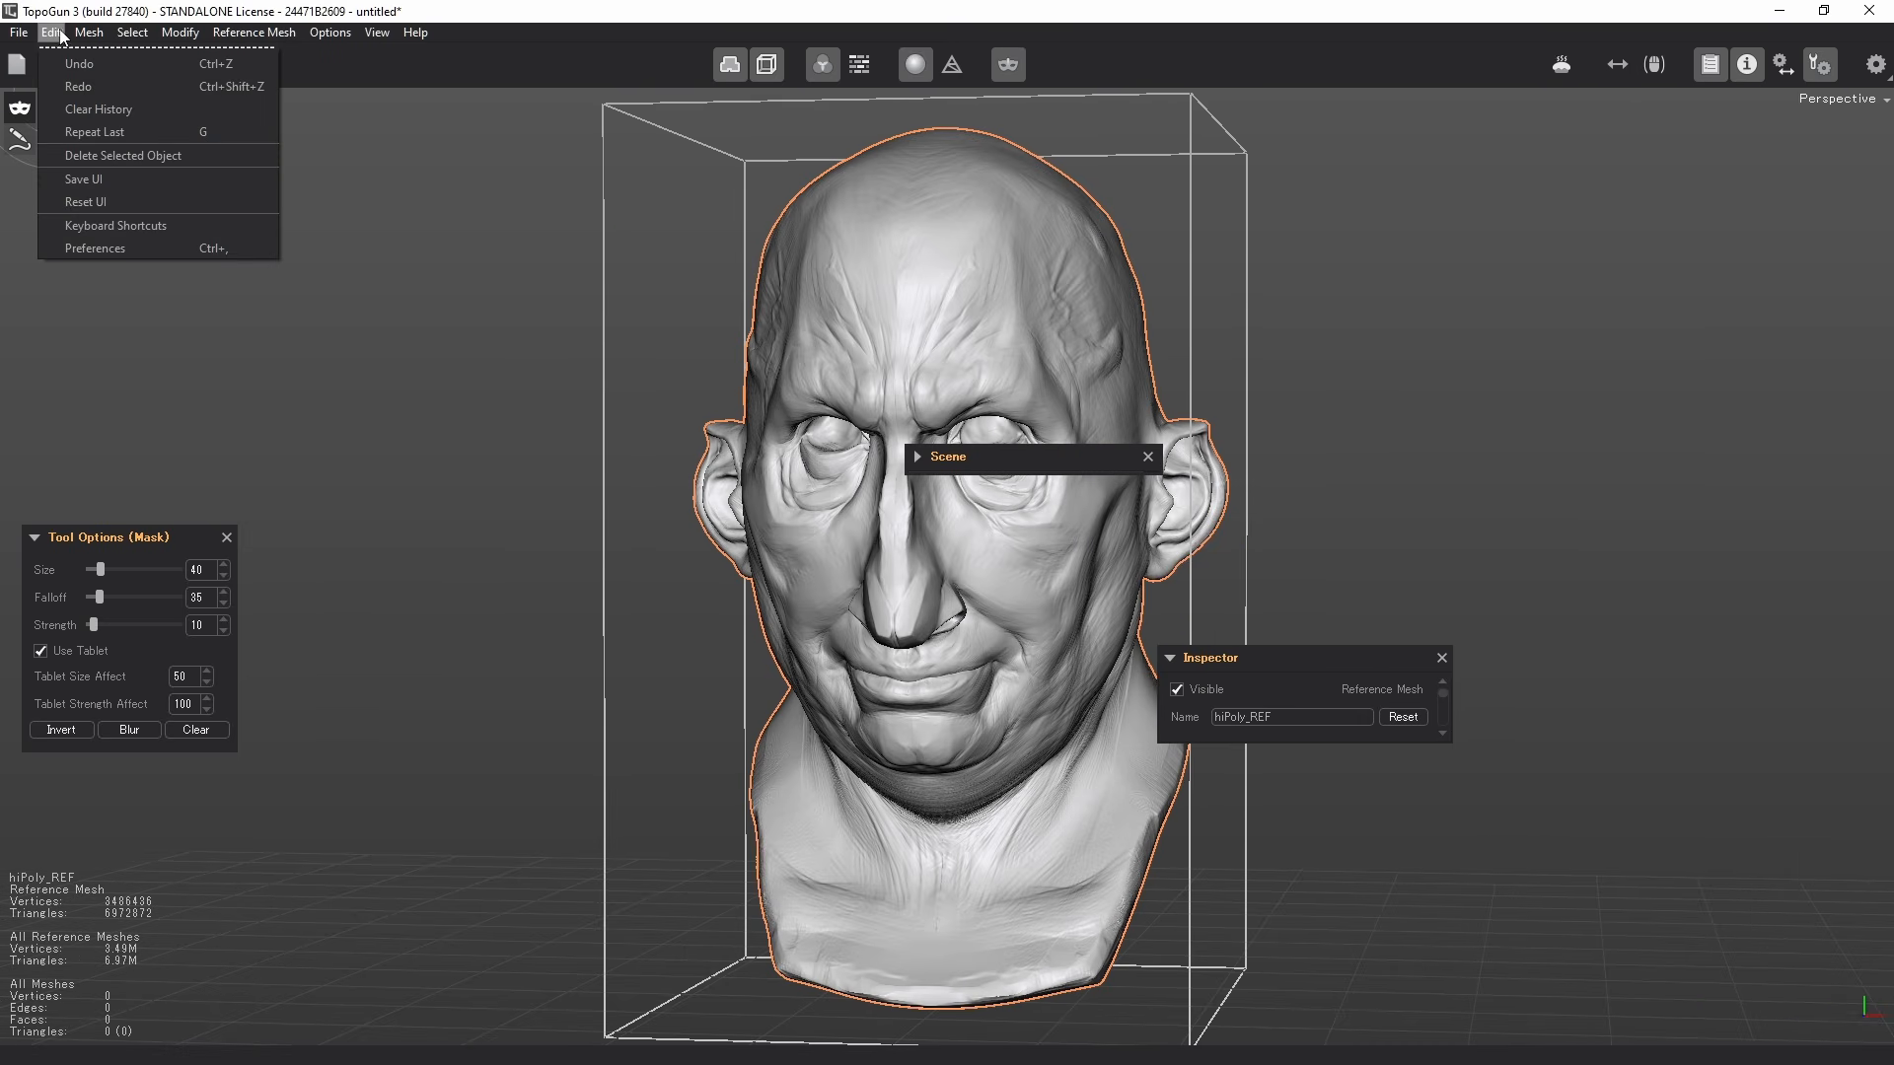
pyautogui.click(124, 207)
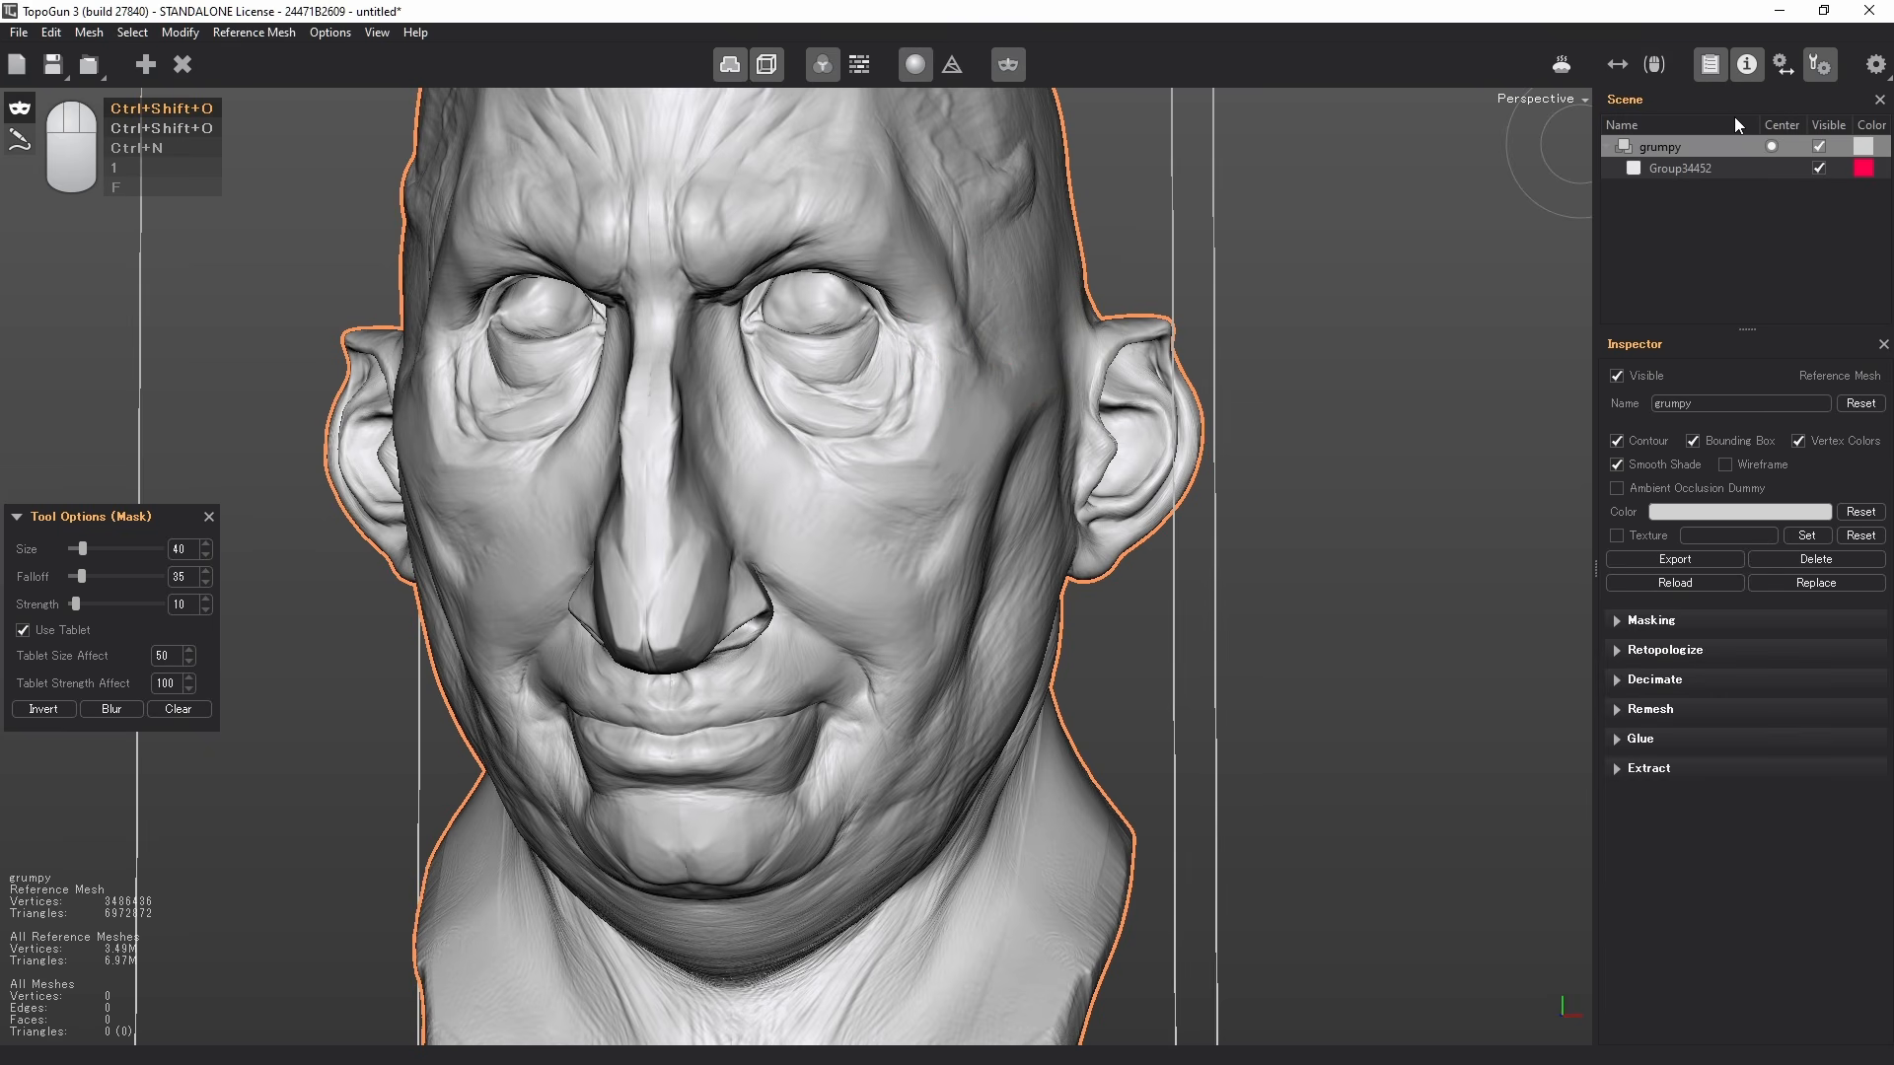
# - Hide and unhide the grumpy reference mesh, and rename it hiPoly_REF
pyautogui.click(1820, 145)
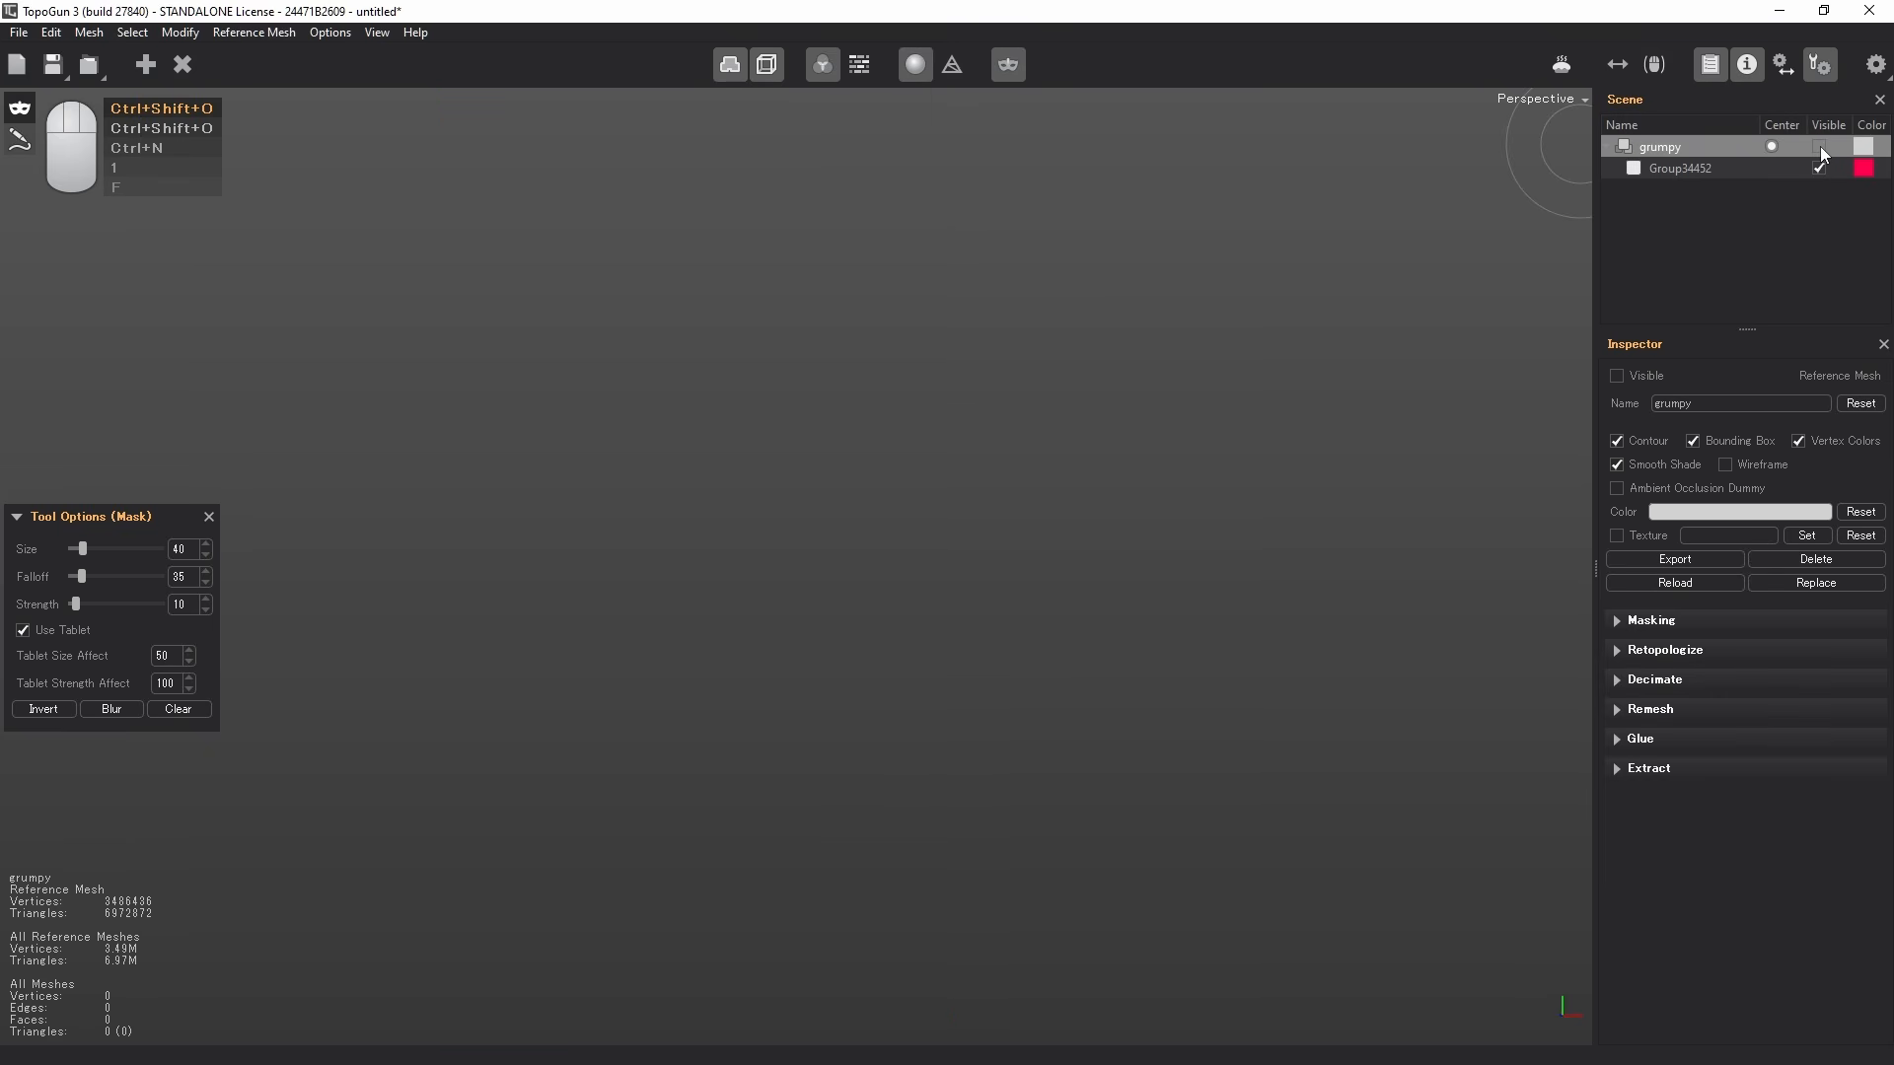
pyautogui.click(1819, 146)
pyautogui.doubleClick(1666, 150)
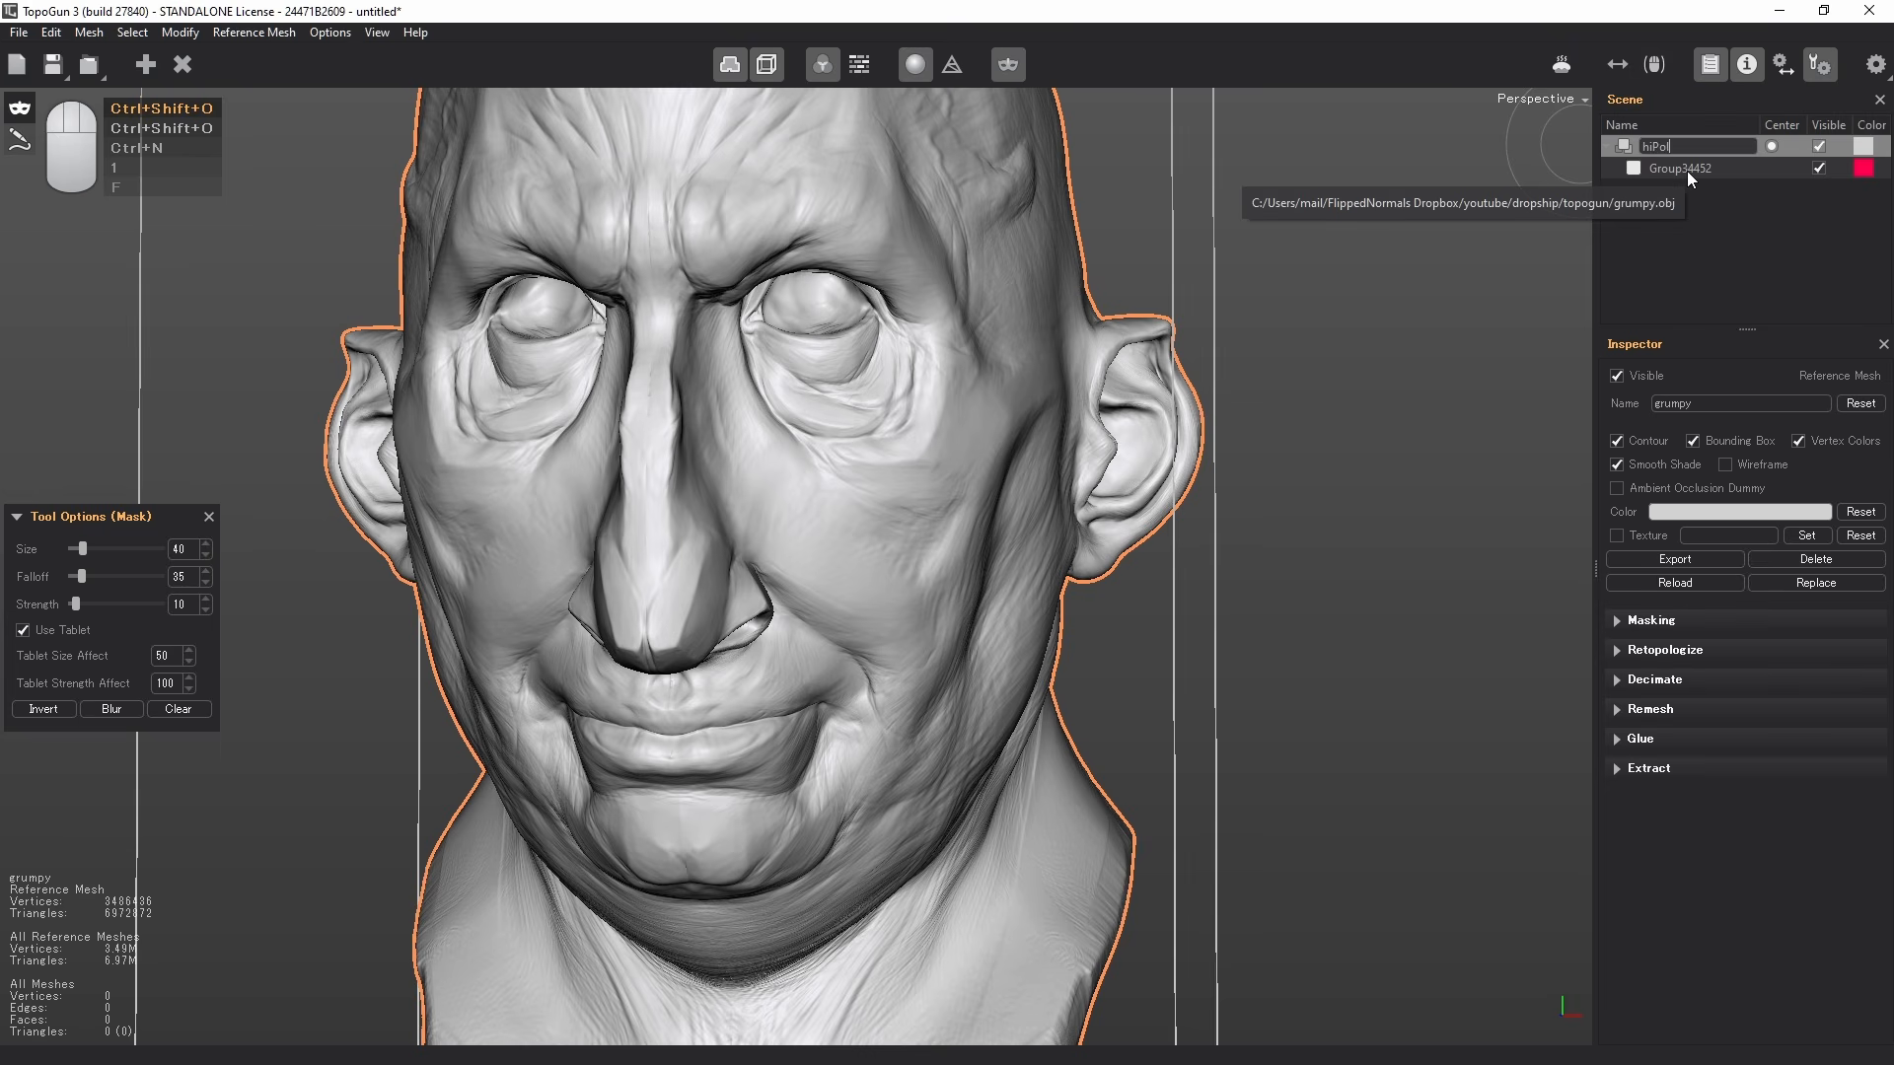
pyautogui.write('hiPoly_REF')
pyautogui.press('Return')
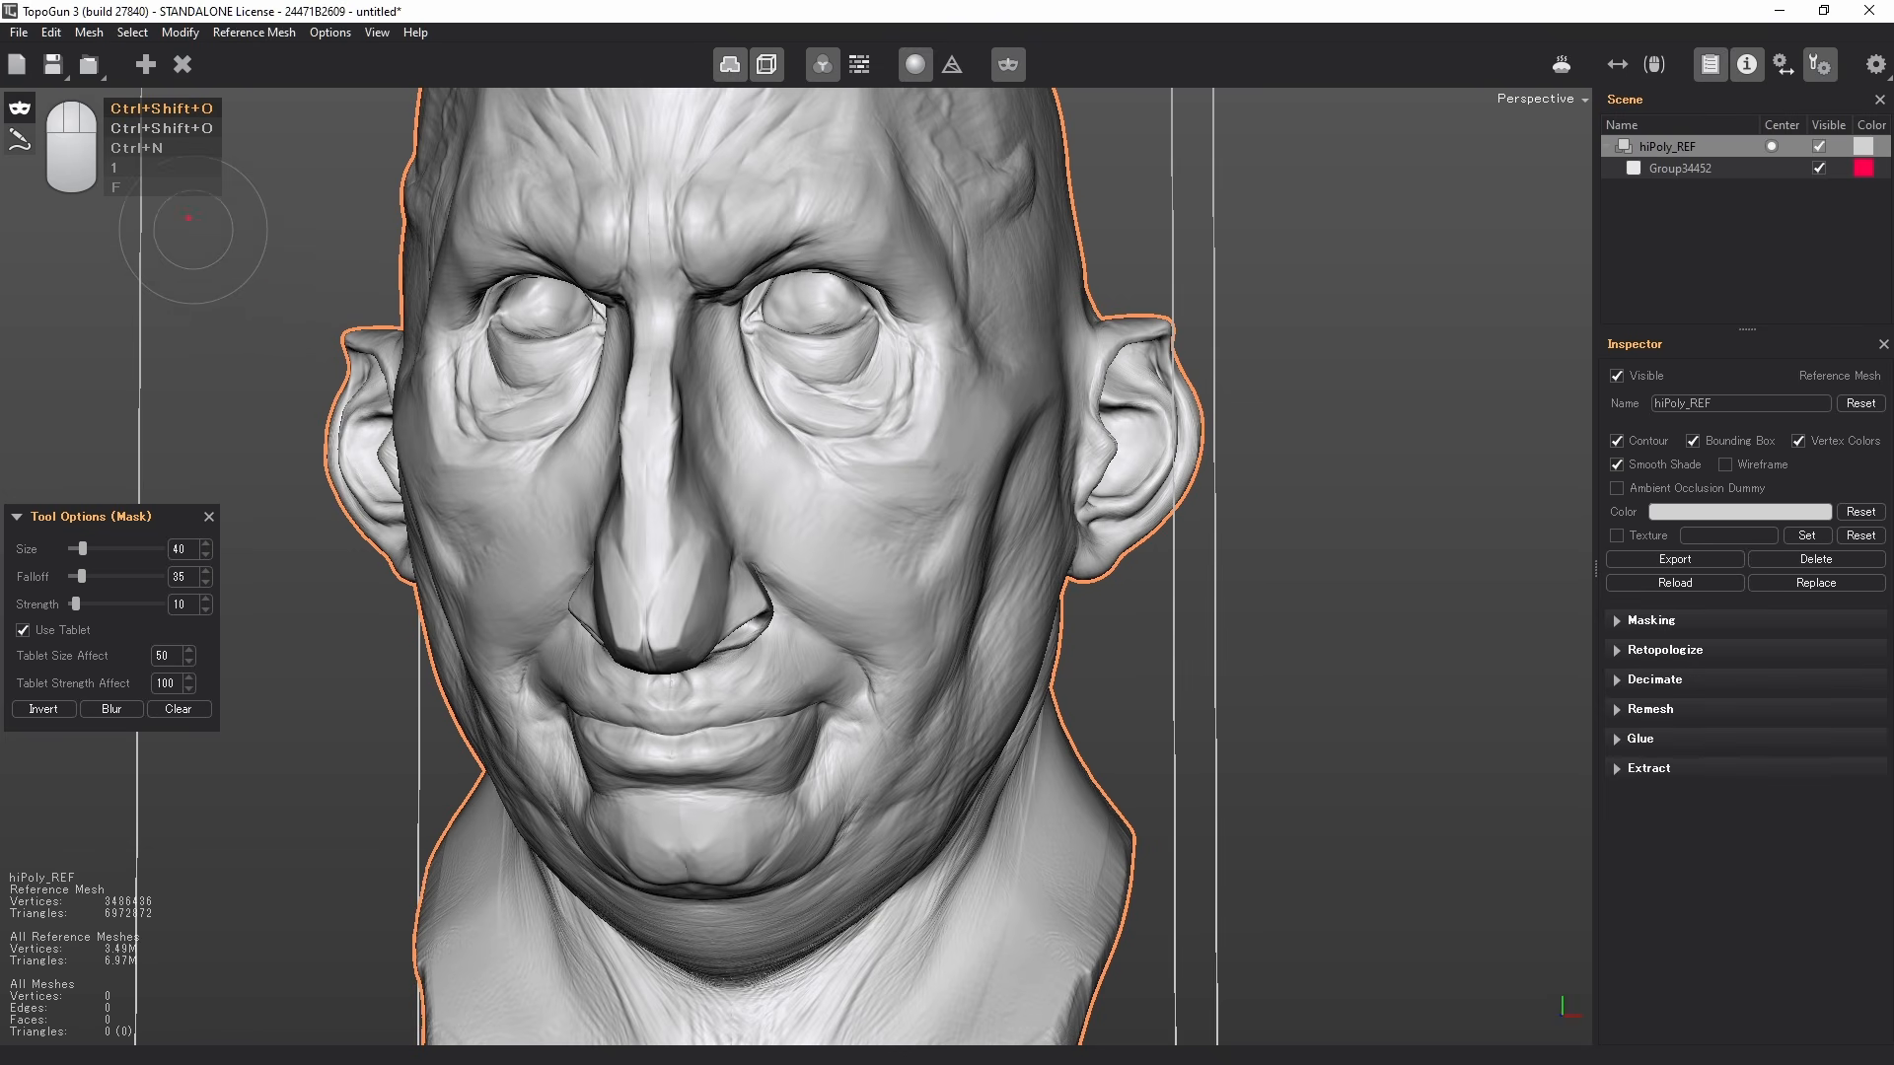
# - Add a new empty mesh under the reference mesh and name it TOPO
pyautogui.click(145, 65)
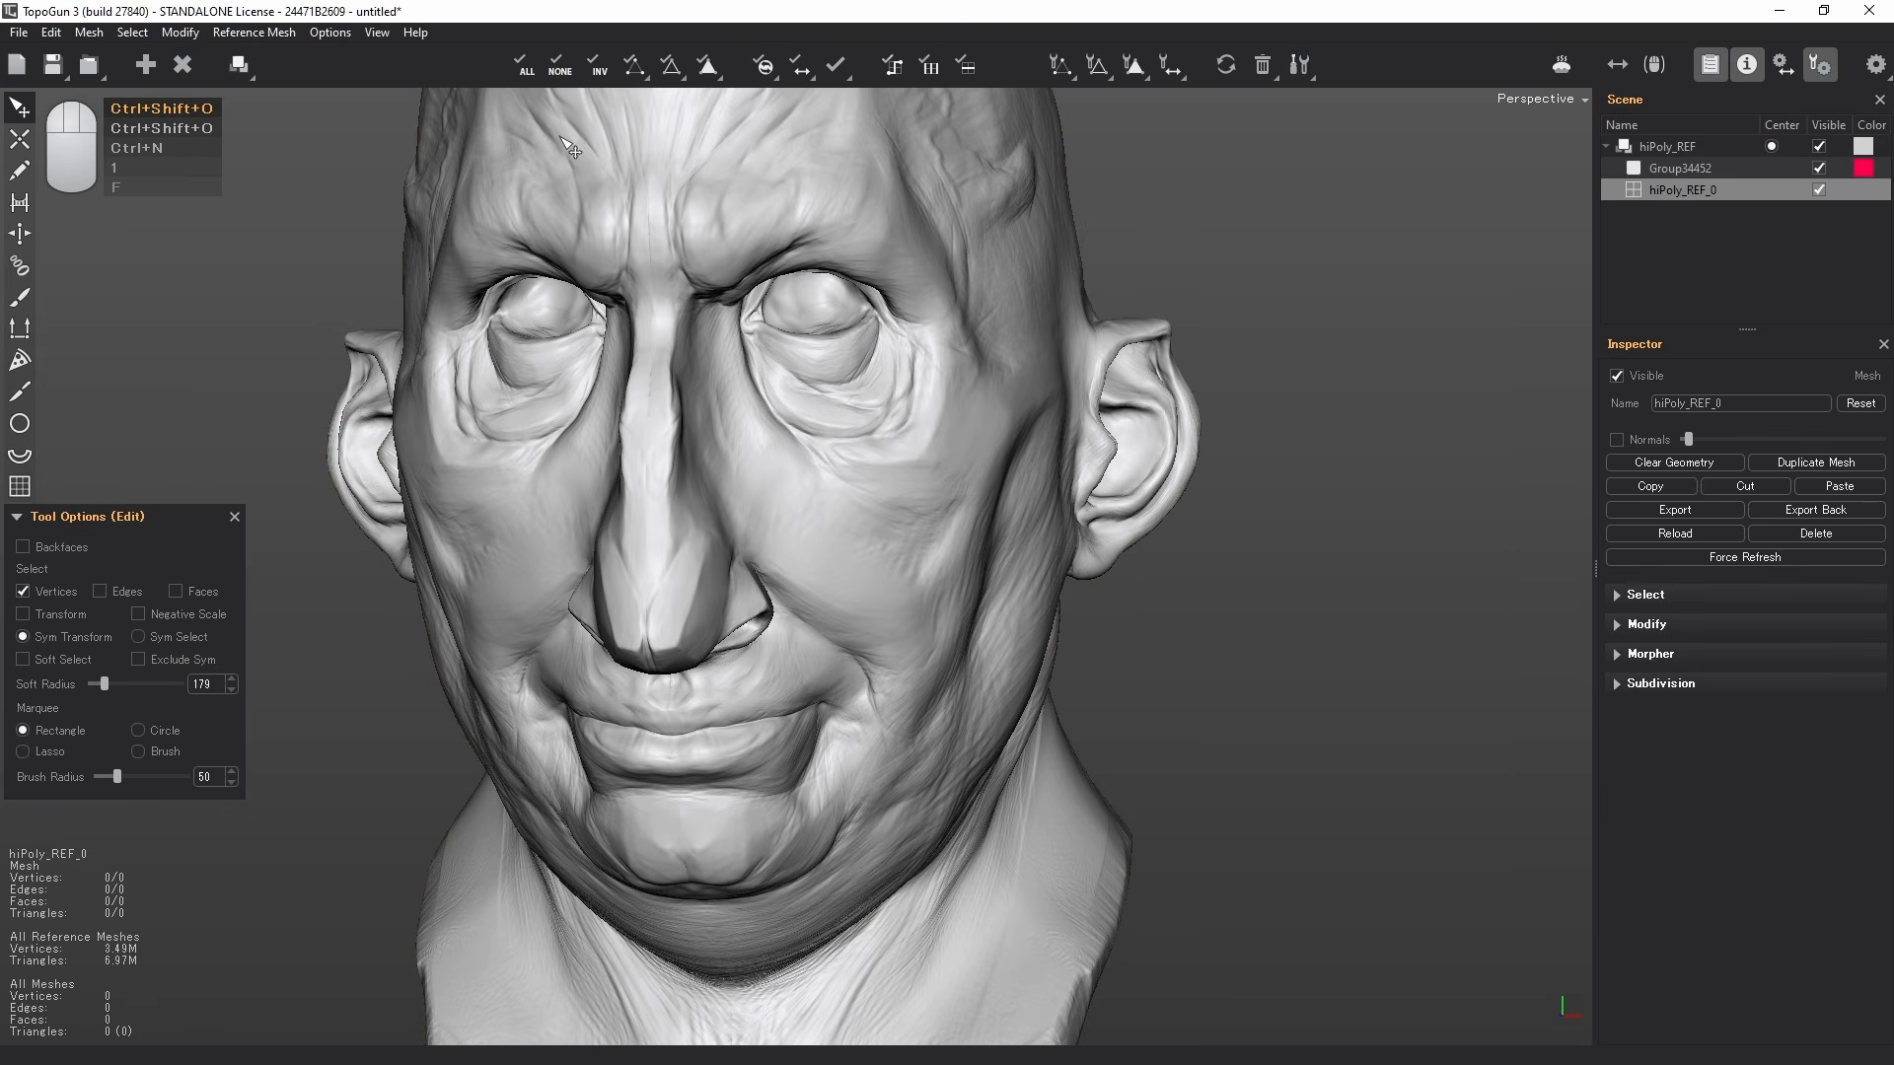
pyautogui.doubleClick(1681, 193)
pyautogui.write('TOPO')
pyautogui.press('Return')
# - Collapse and re-expand the Tool Options window, and try docking it beside the viewport before floating it again
pyautogui.click(17, 521)
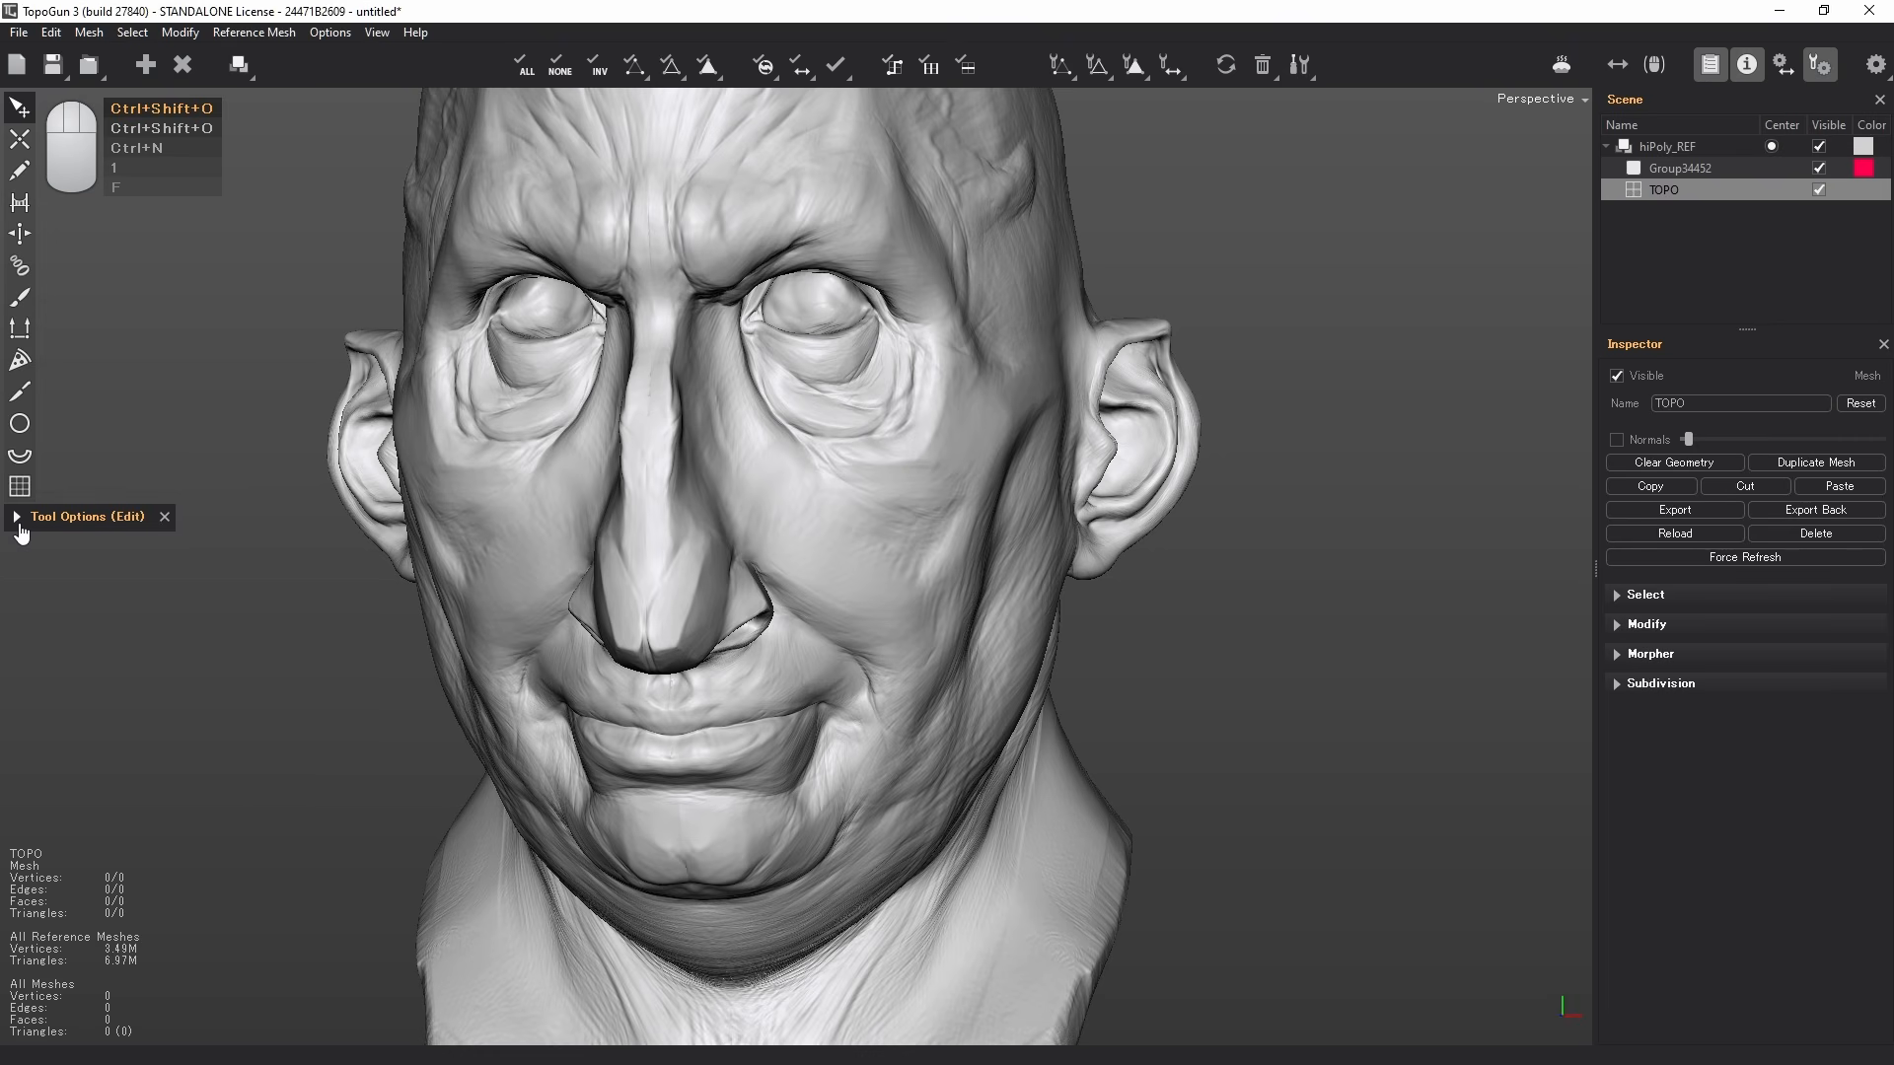
pyautogui.click(18, 520)
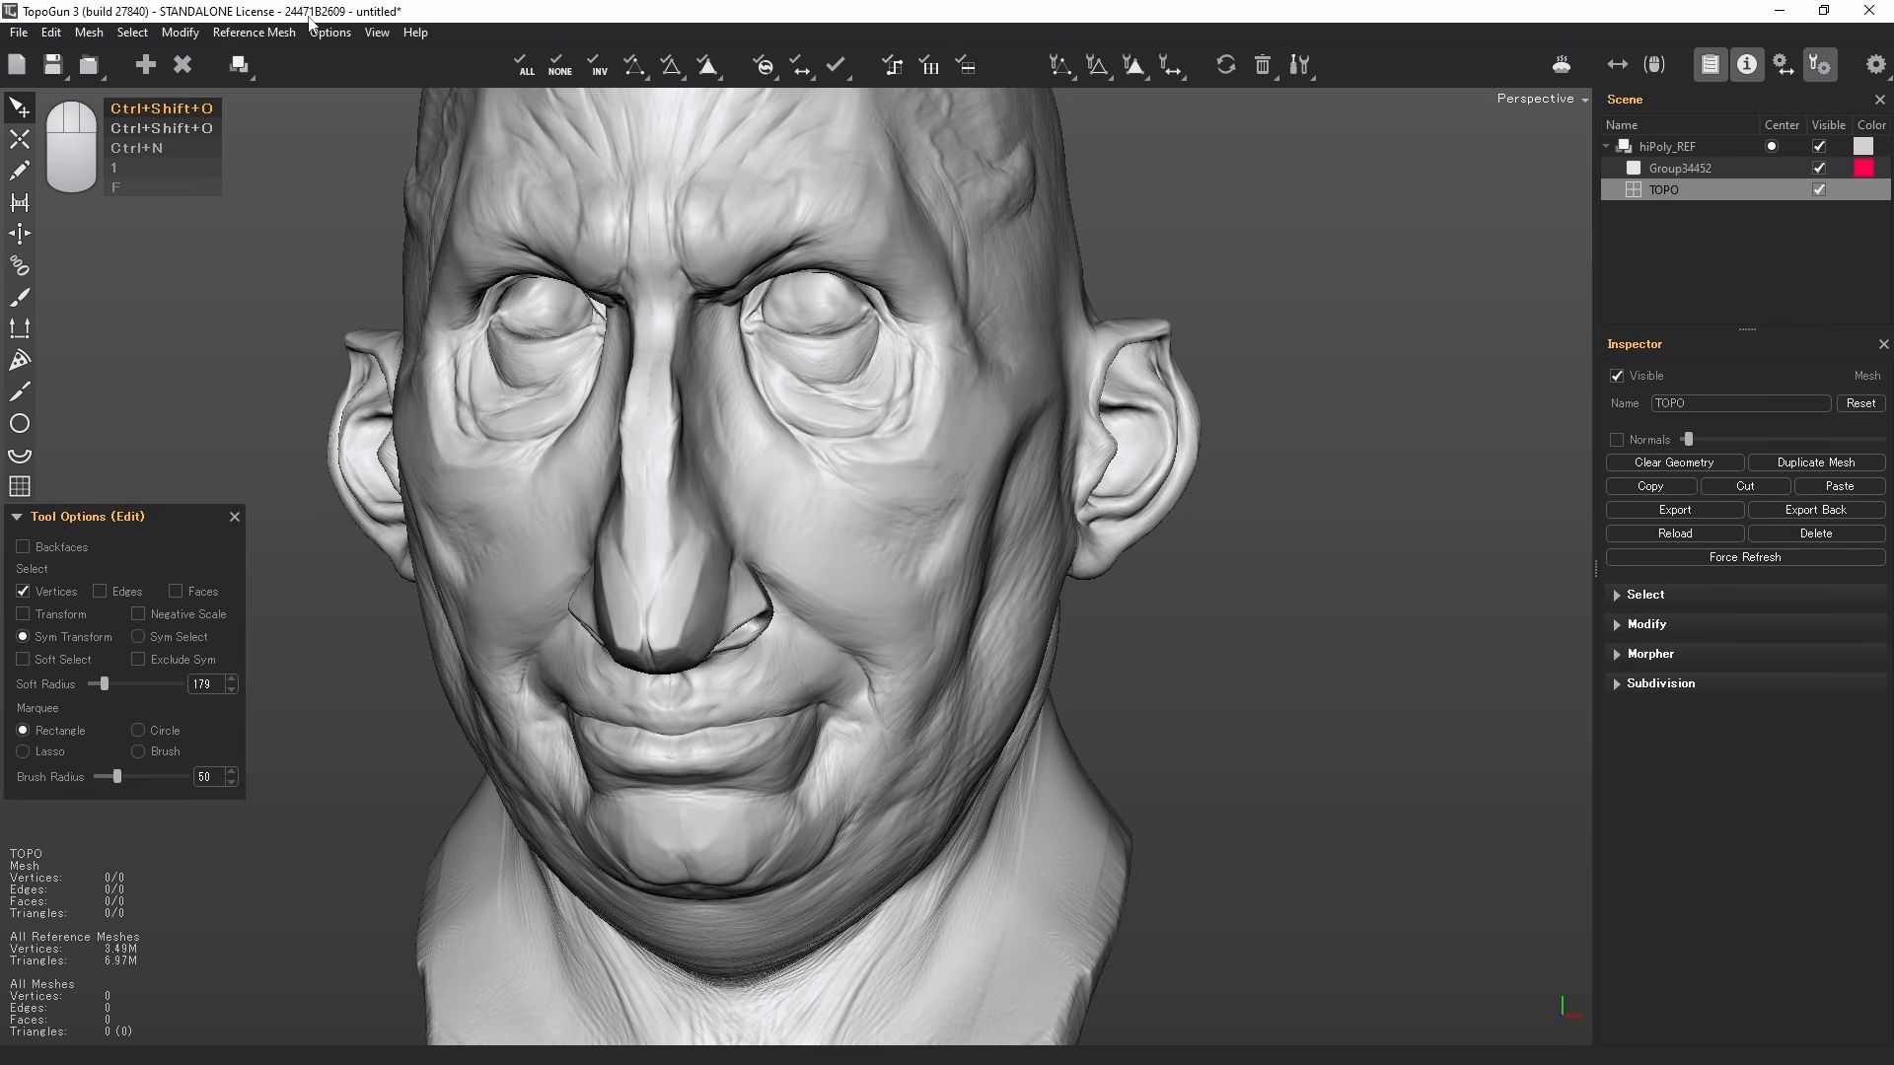
pyautogui.click(372, 33)
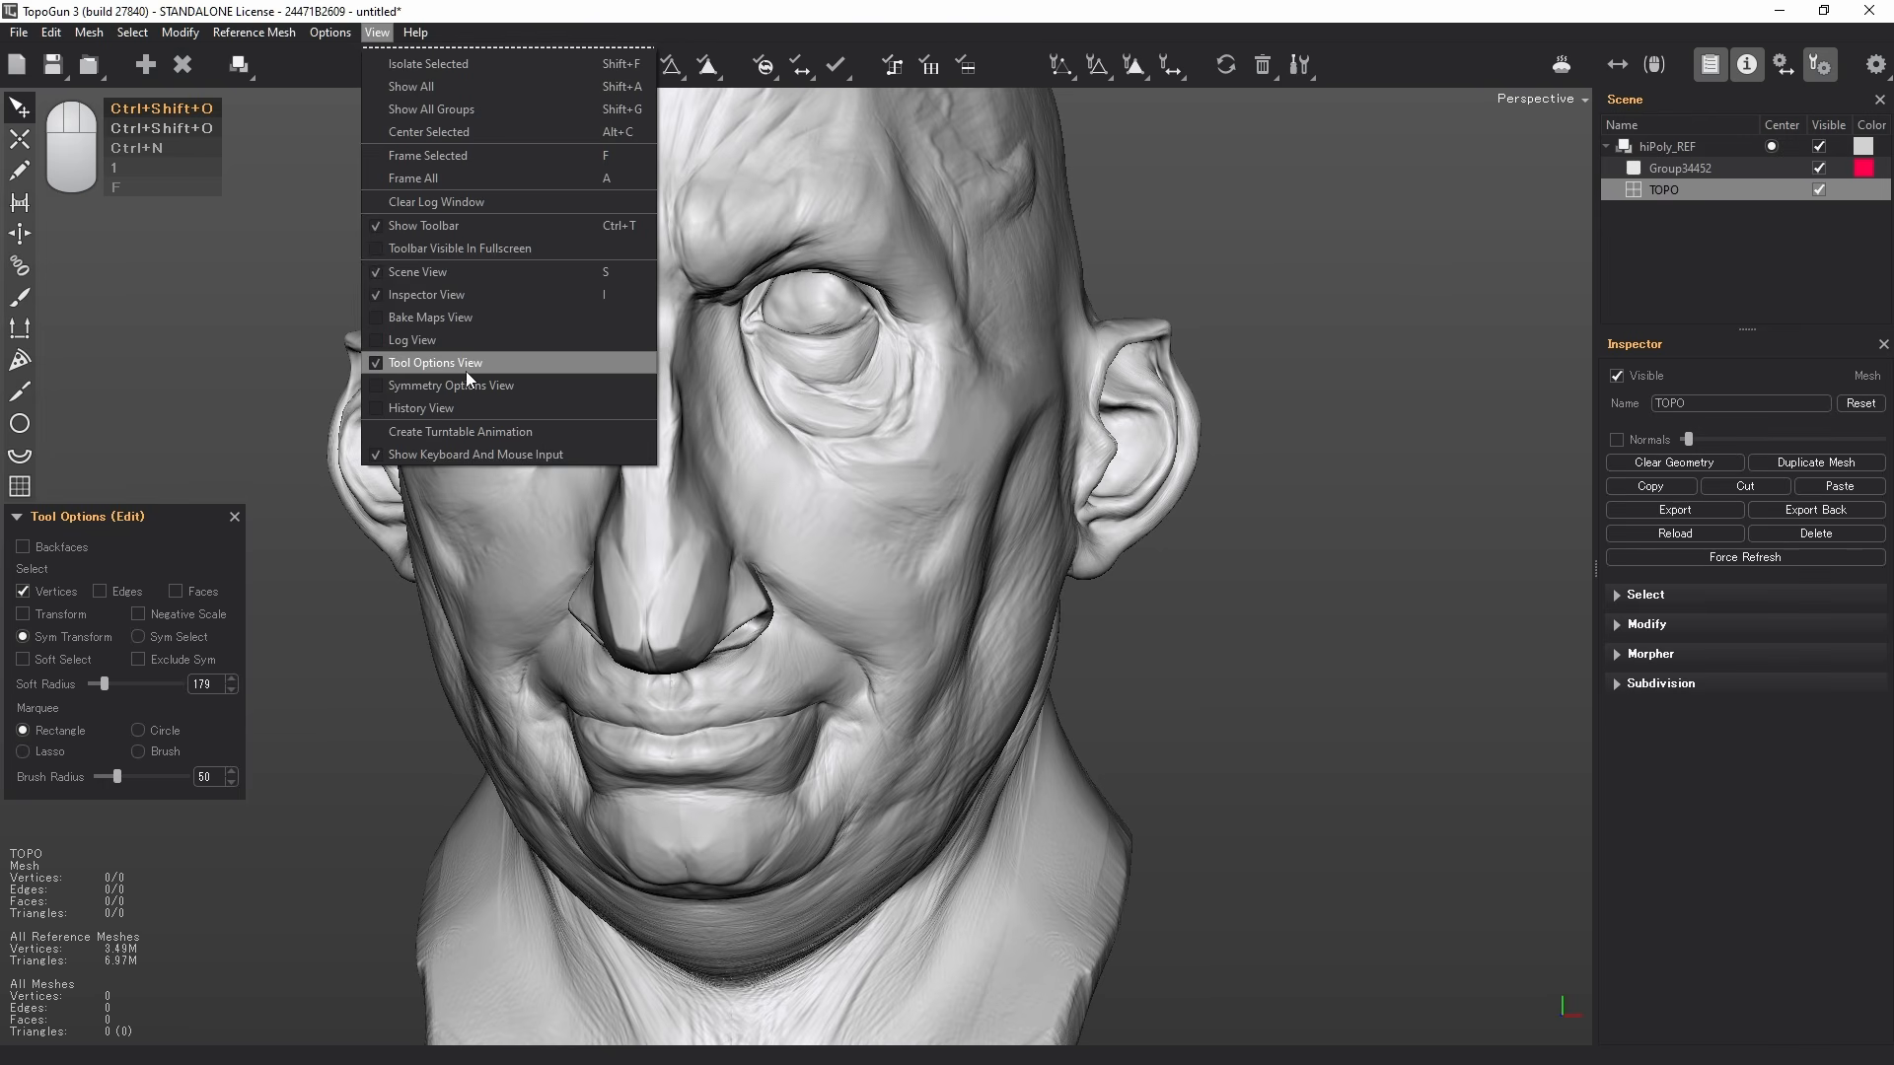
pyautogui.click(112, 518)
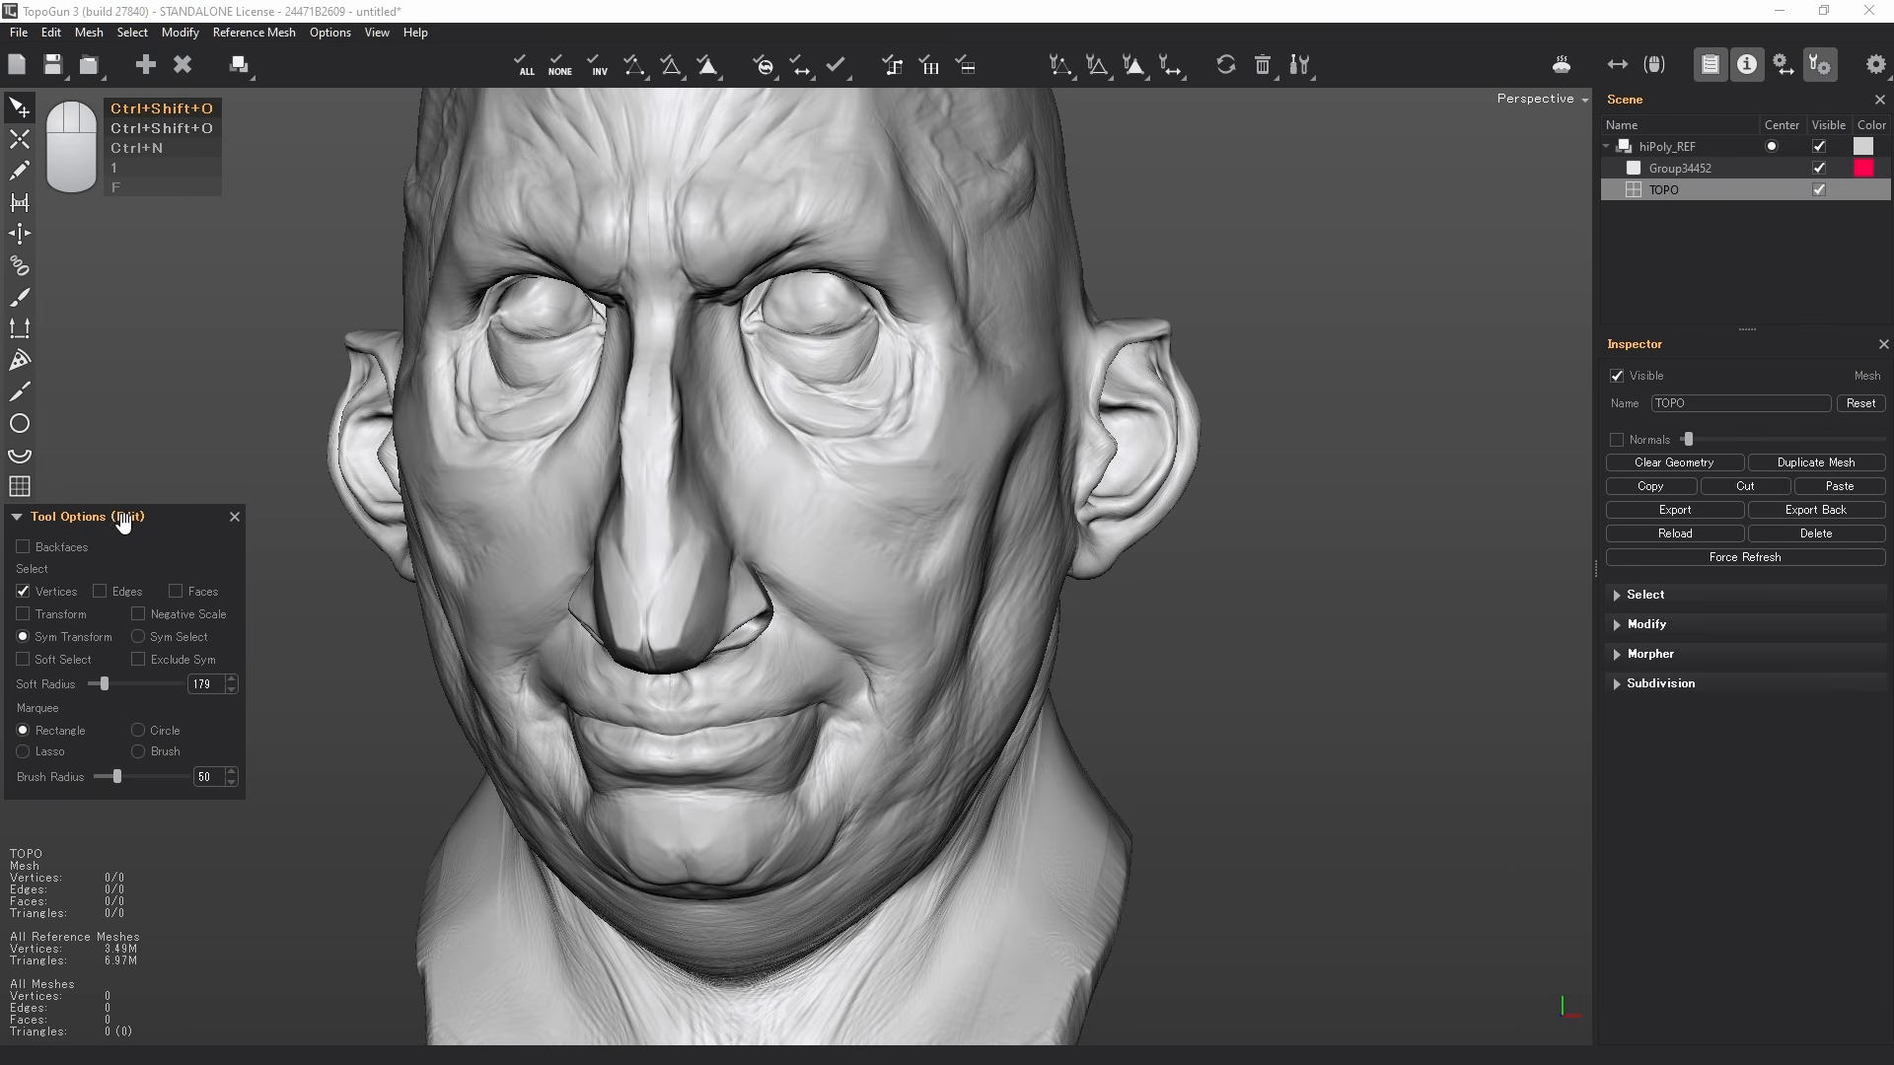
pyautogui.moveTo(123, 523); pyautogui.dragTo(25, 563)
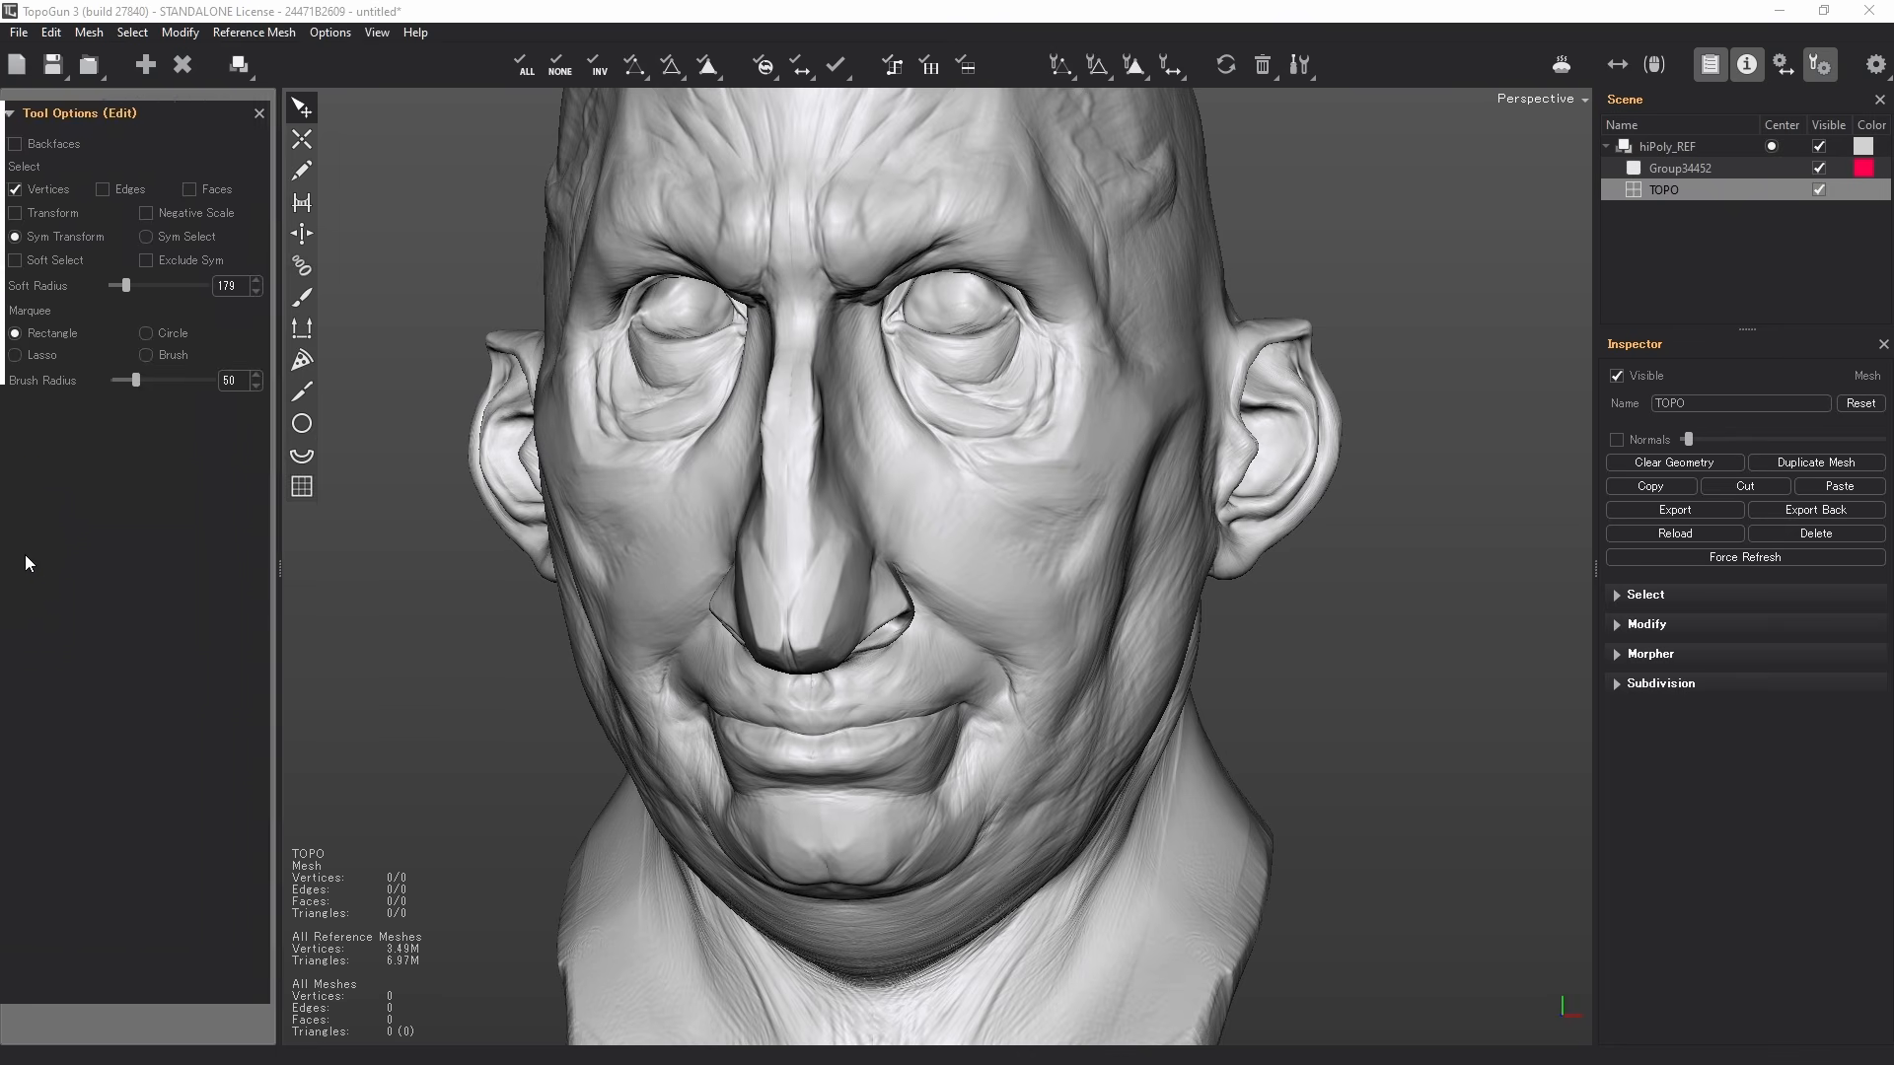
pyautogui.moveTo(208, 95); pyautogui.dragTo(204, 535)
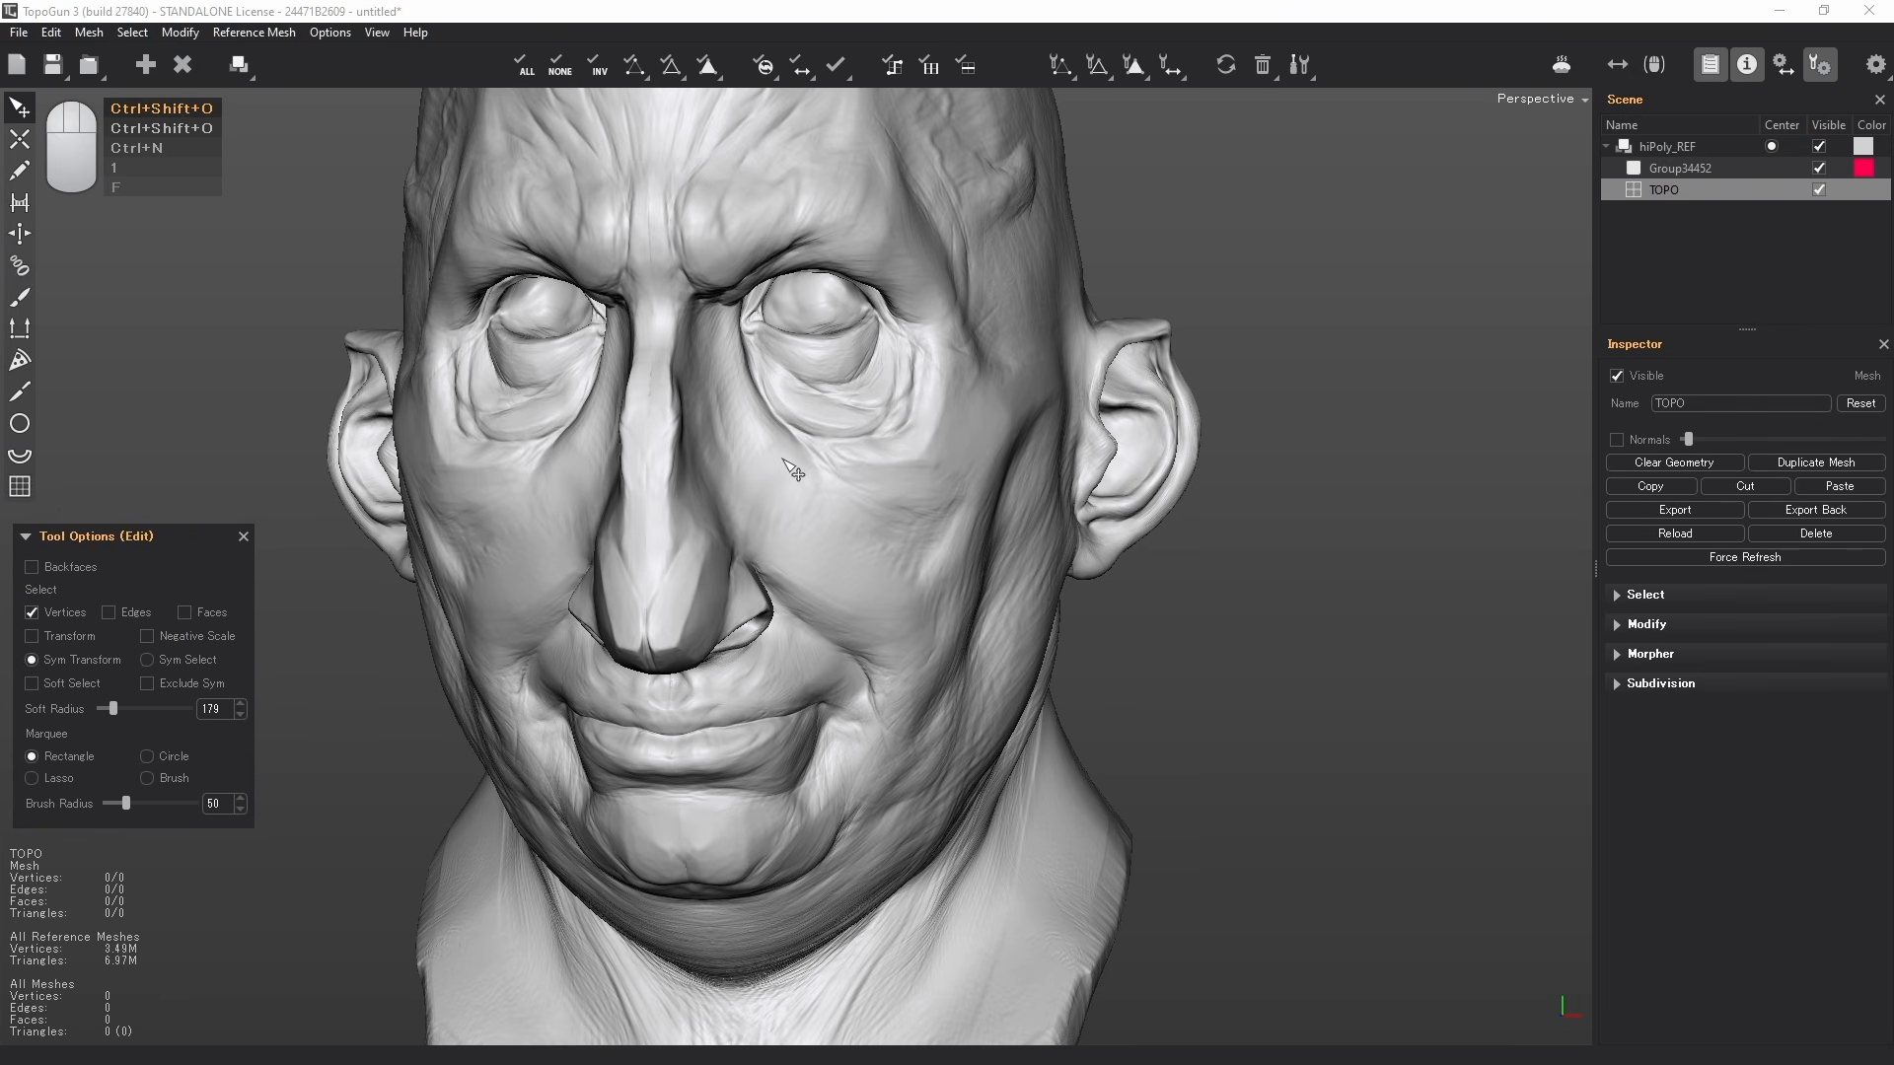
# - Use the Create tool to place a chain of nine connected vertices from beside the nostril around the smile fold toward the chin
pyautogui.click(20, 138)
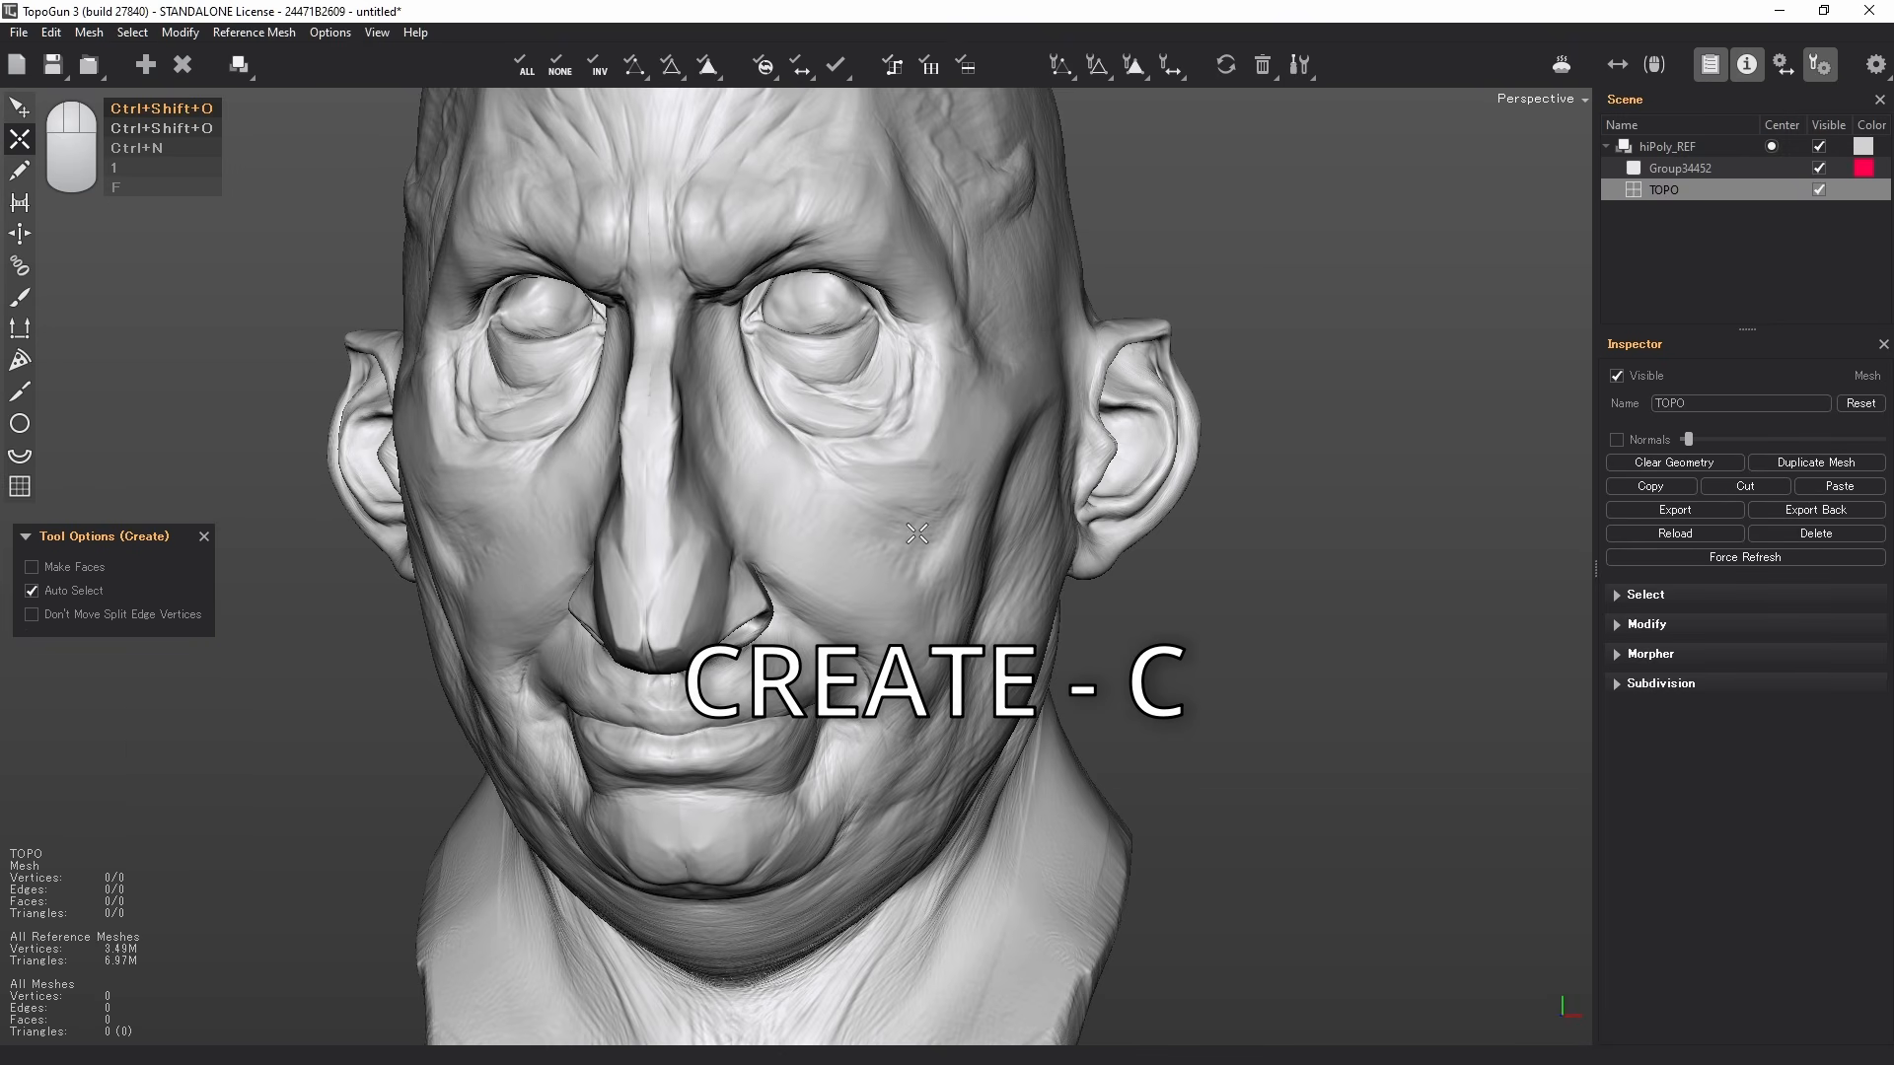
pyautogui.keyDown('alt'); pyautogui.moveTo(917, 532); pyautogui.dragTo(533, 558); pyautogui.keyUp('alt')
pyautogui.press('c')
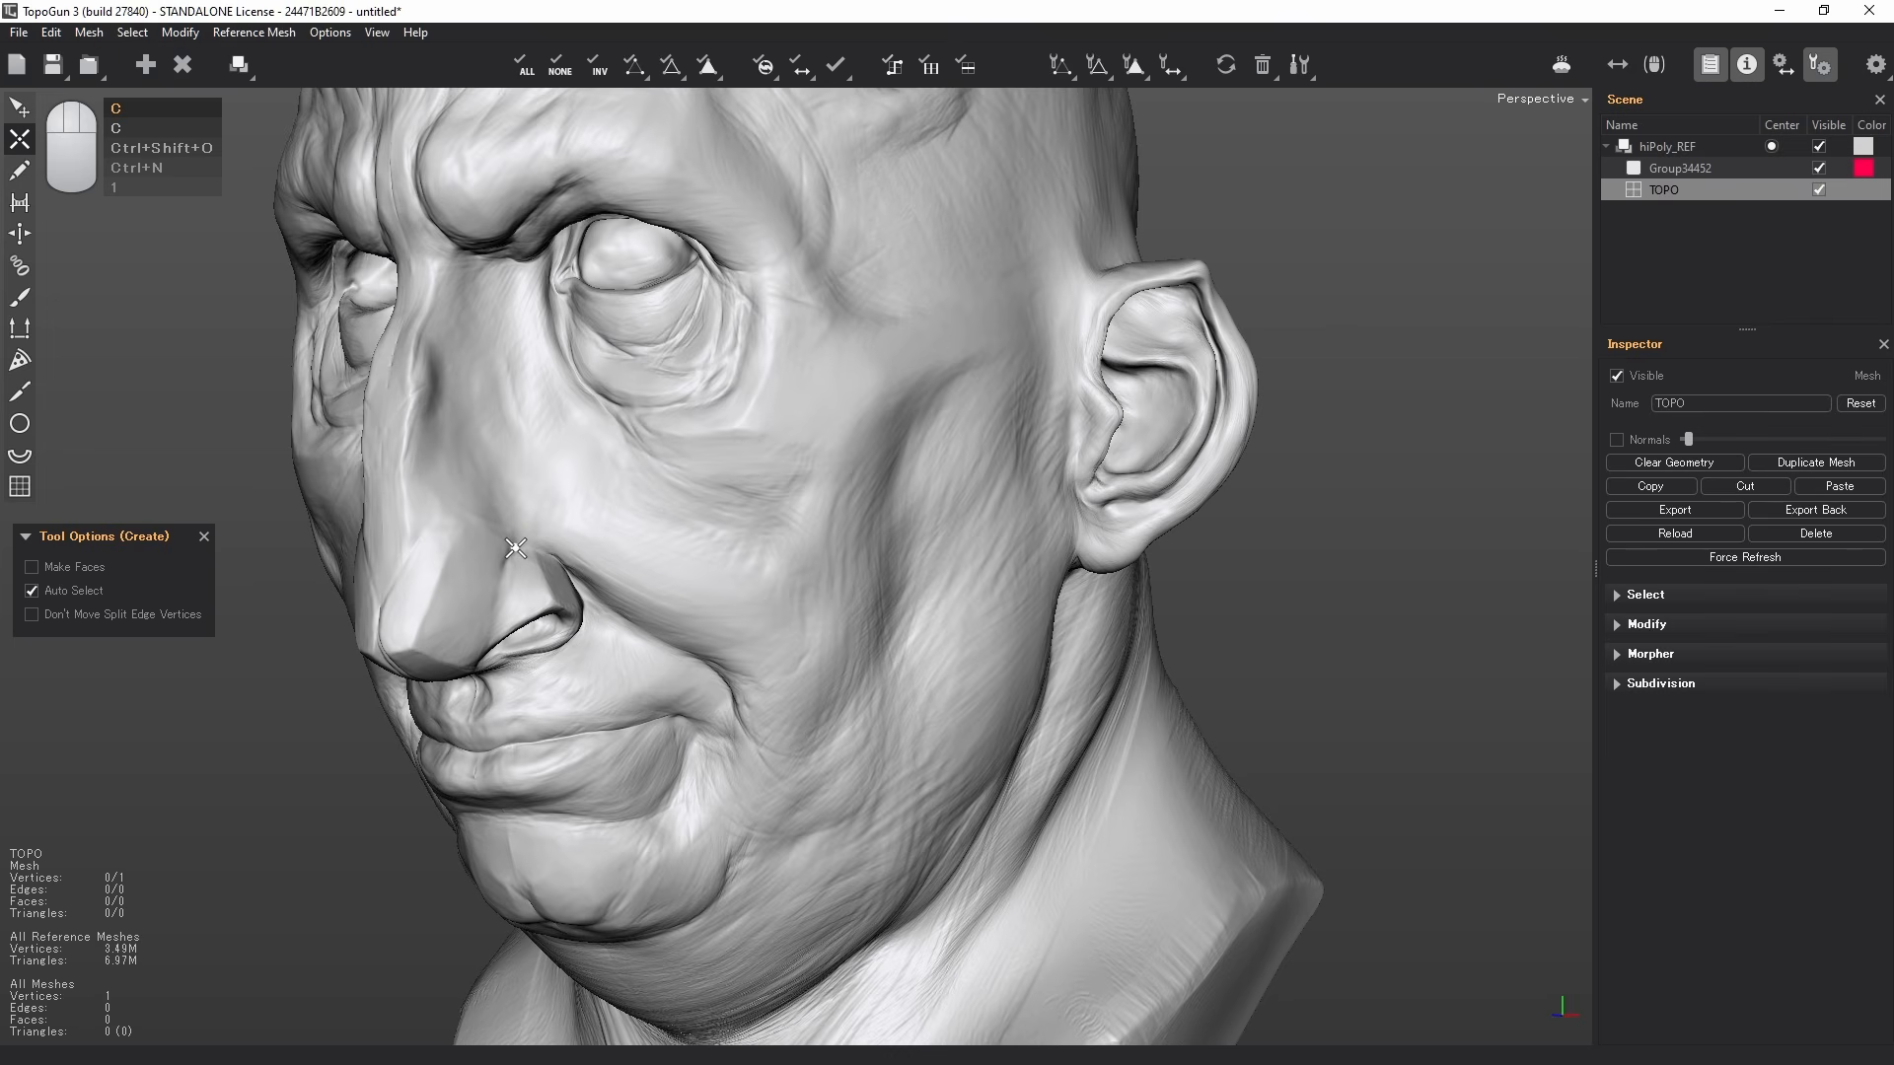
pyautogui.click(577, 548)
pyautogui.click(623, 580)
pyautogui.click(663, 601)
pyautogui.click(721, 637)
pyautogui.click(765, 672)
pyautogui.click(780, 737)
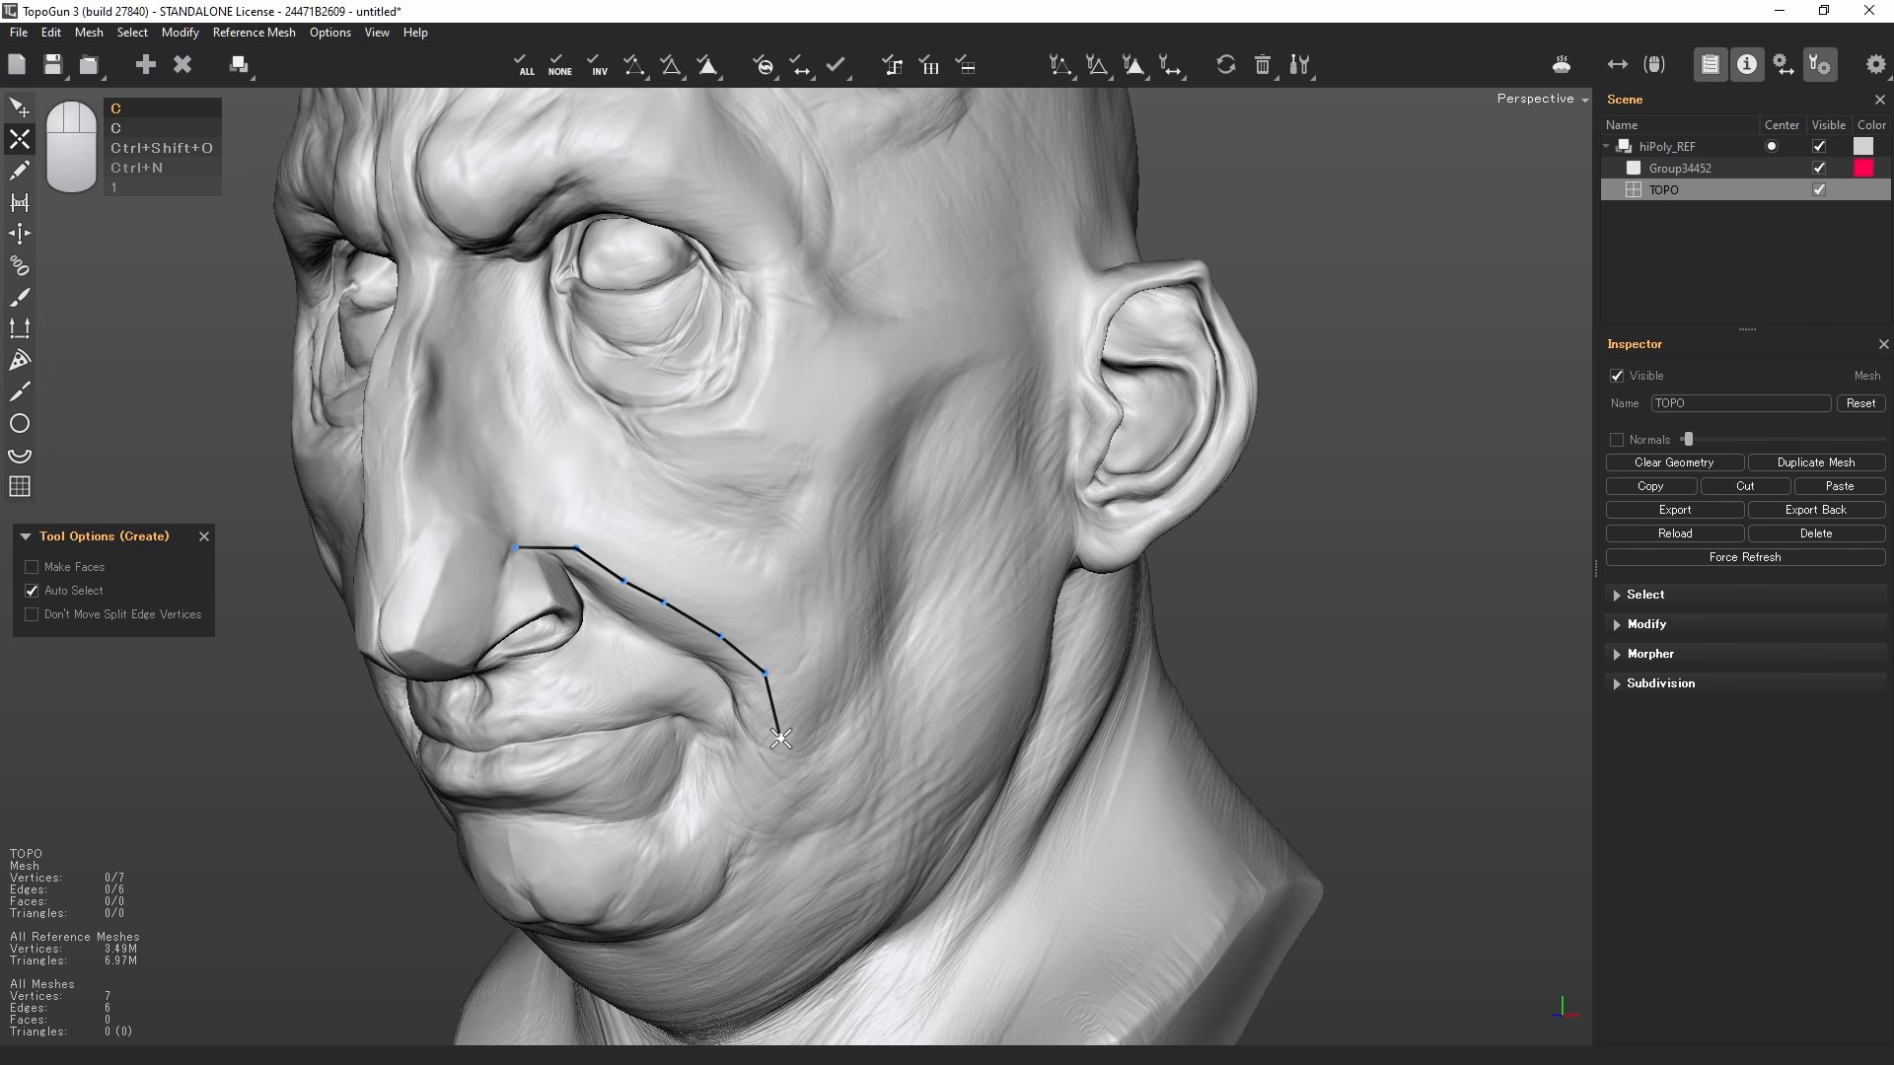
pyautogui.click(756, 797)
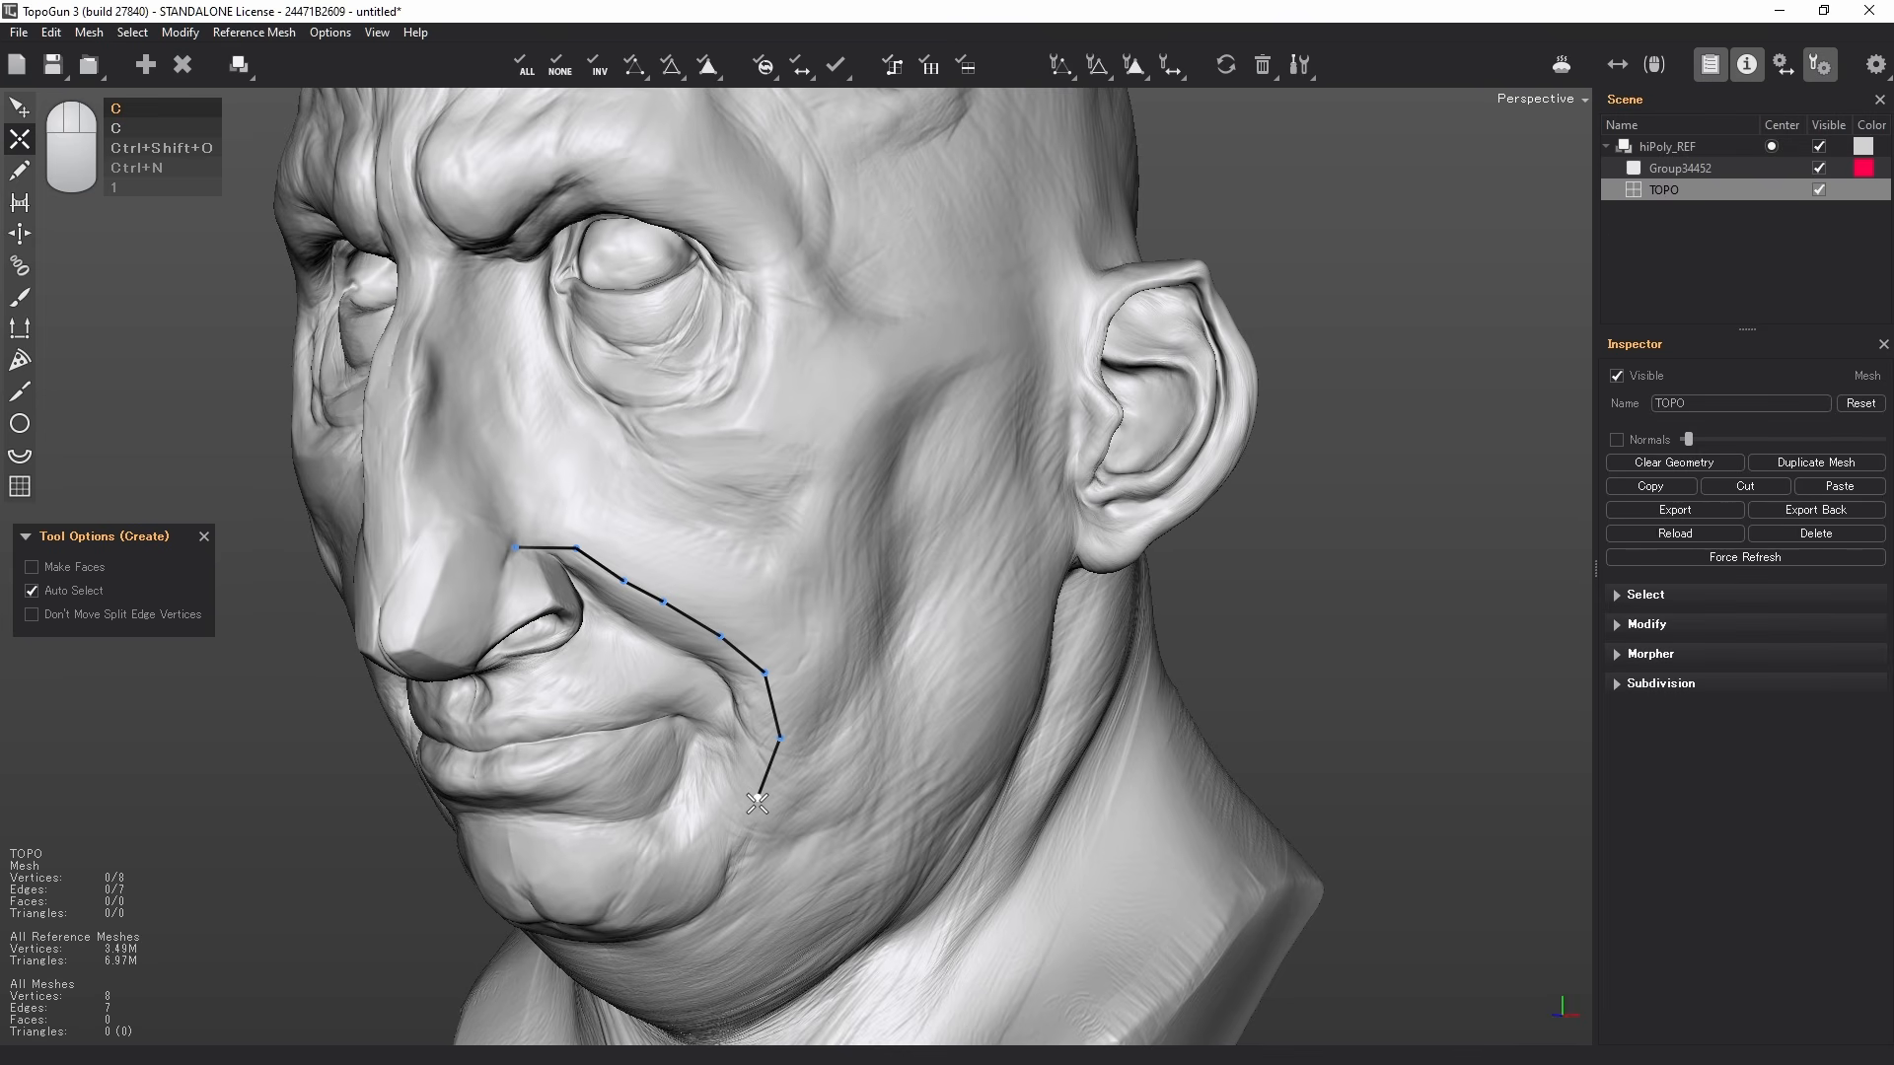
pyautogui.click(711, 847)
pyautogui.scroll(2, 731, 829)
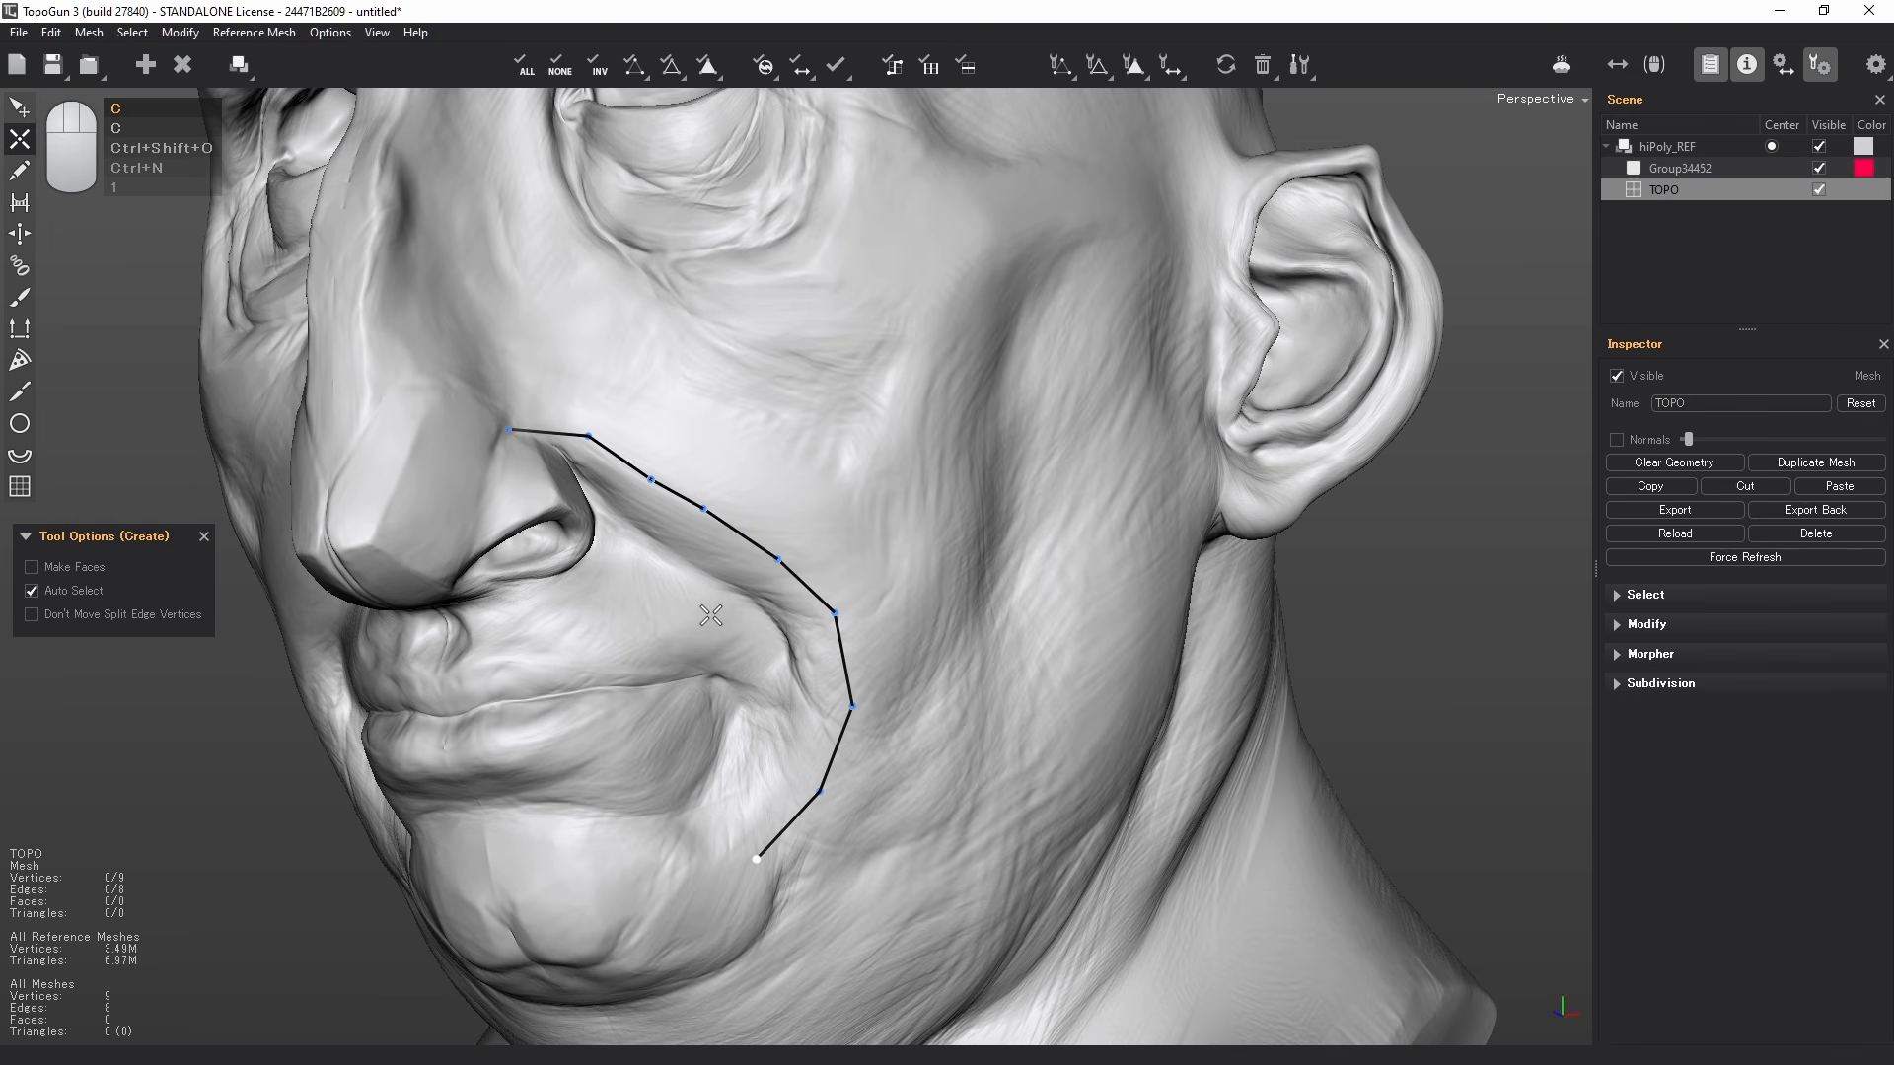
# - Alternate between the Create and Edit tools, finishing in the Edit tool
pyautogui.rightClick(709, 542)
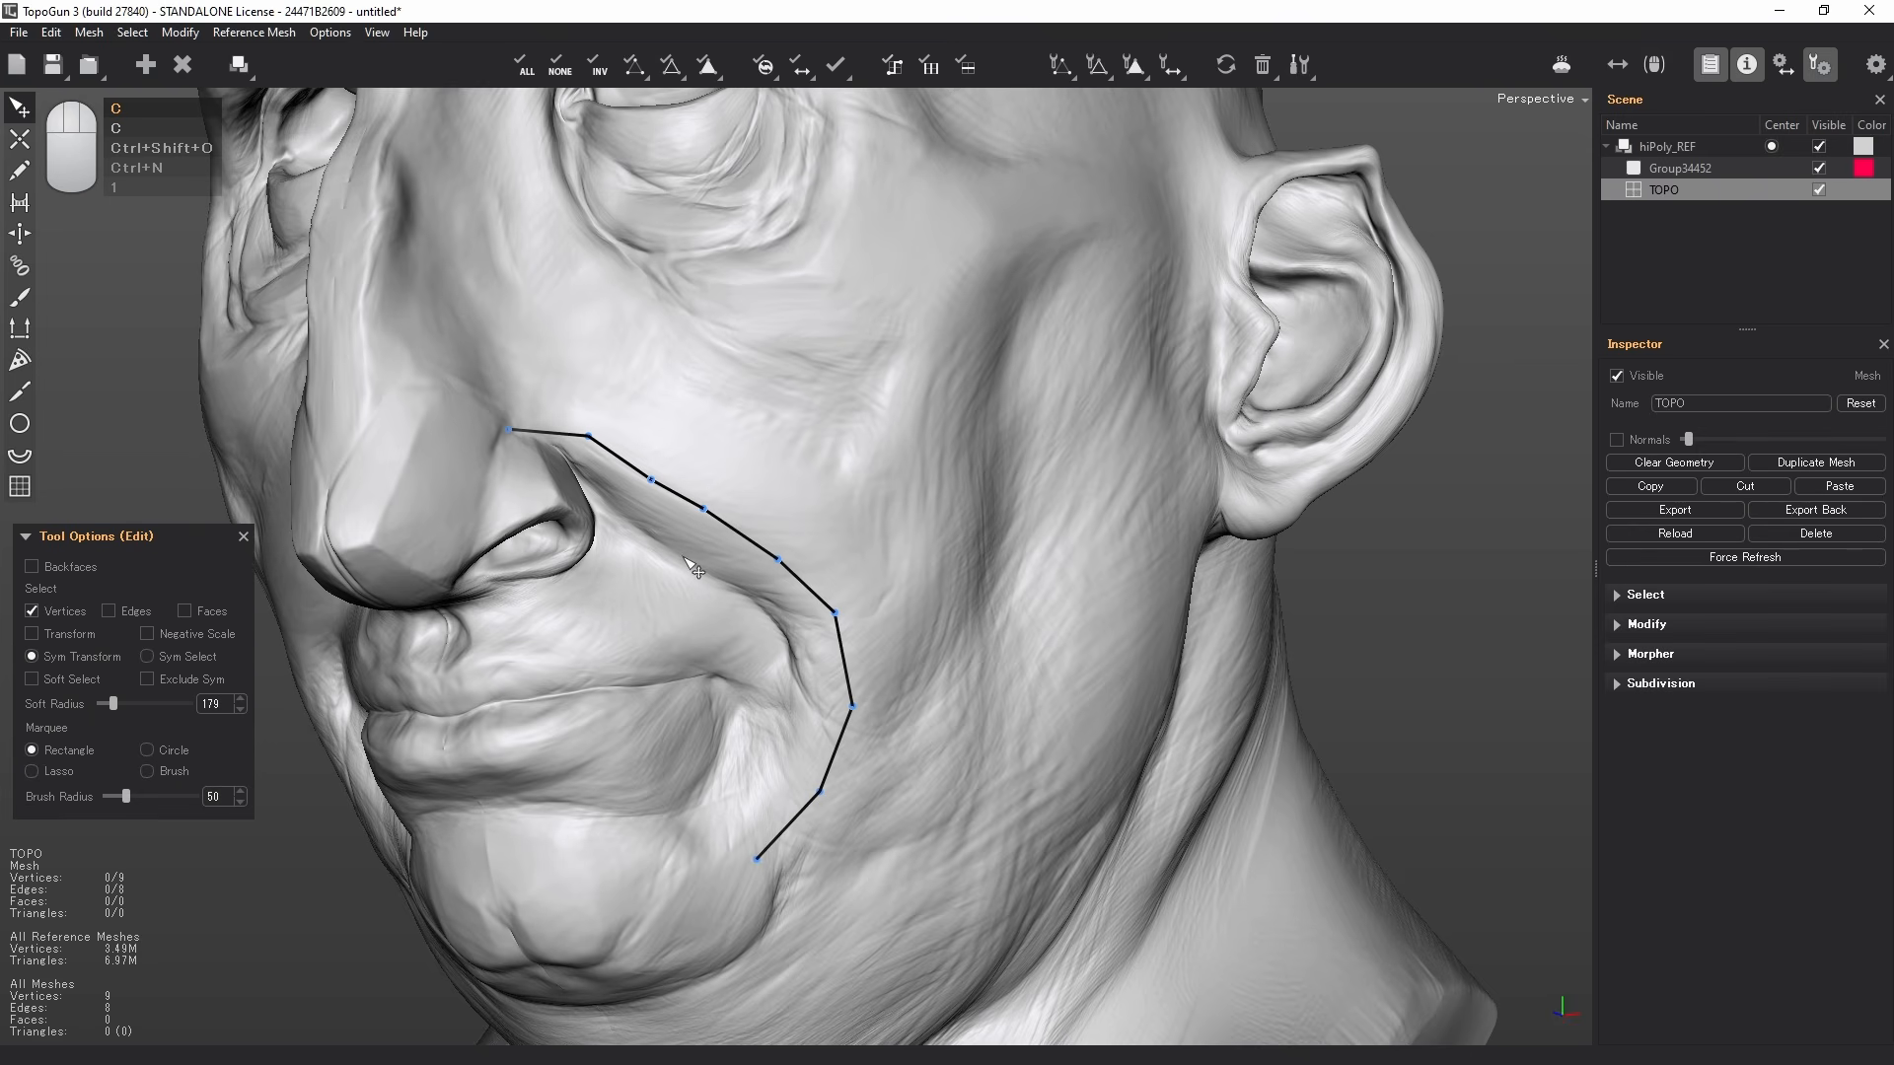
pyautogui.rightClick(625, 410)
pyautogui.rightClick(625, 411)
pyautogui.rightClick(625, 411)
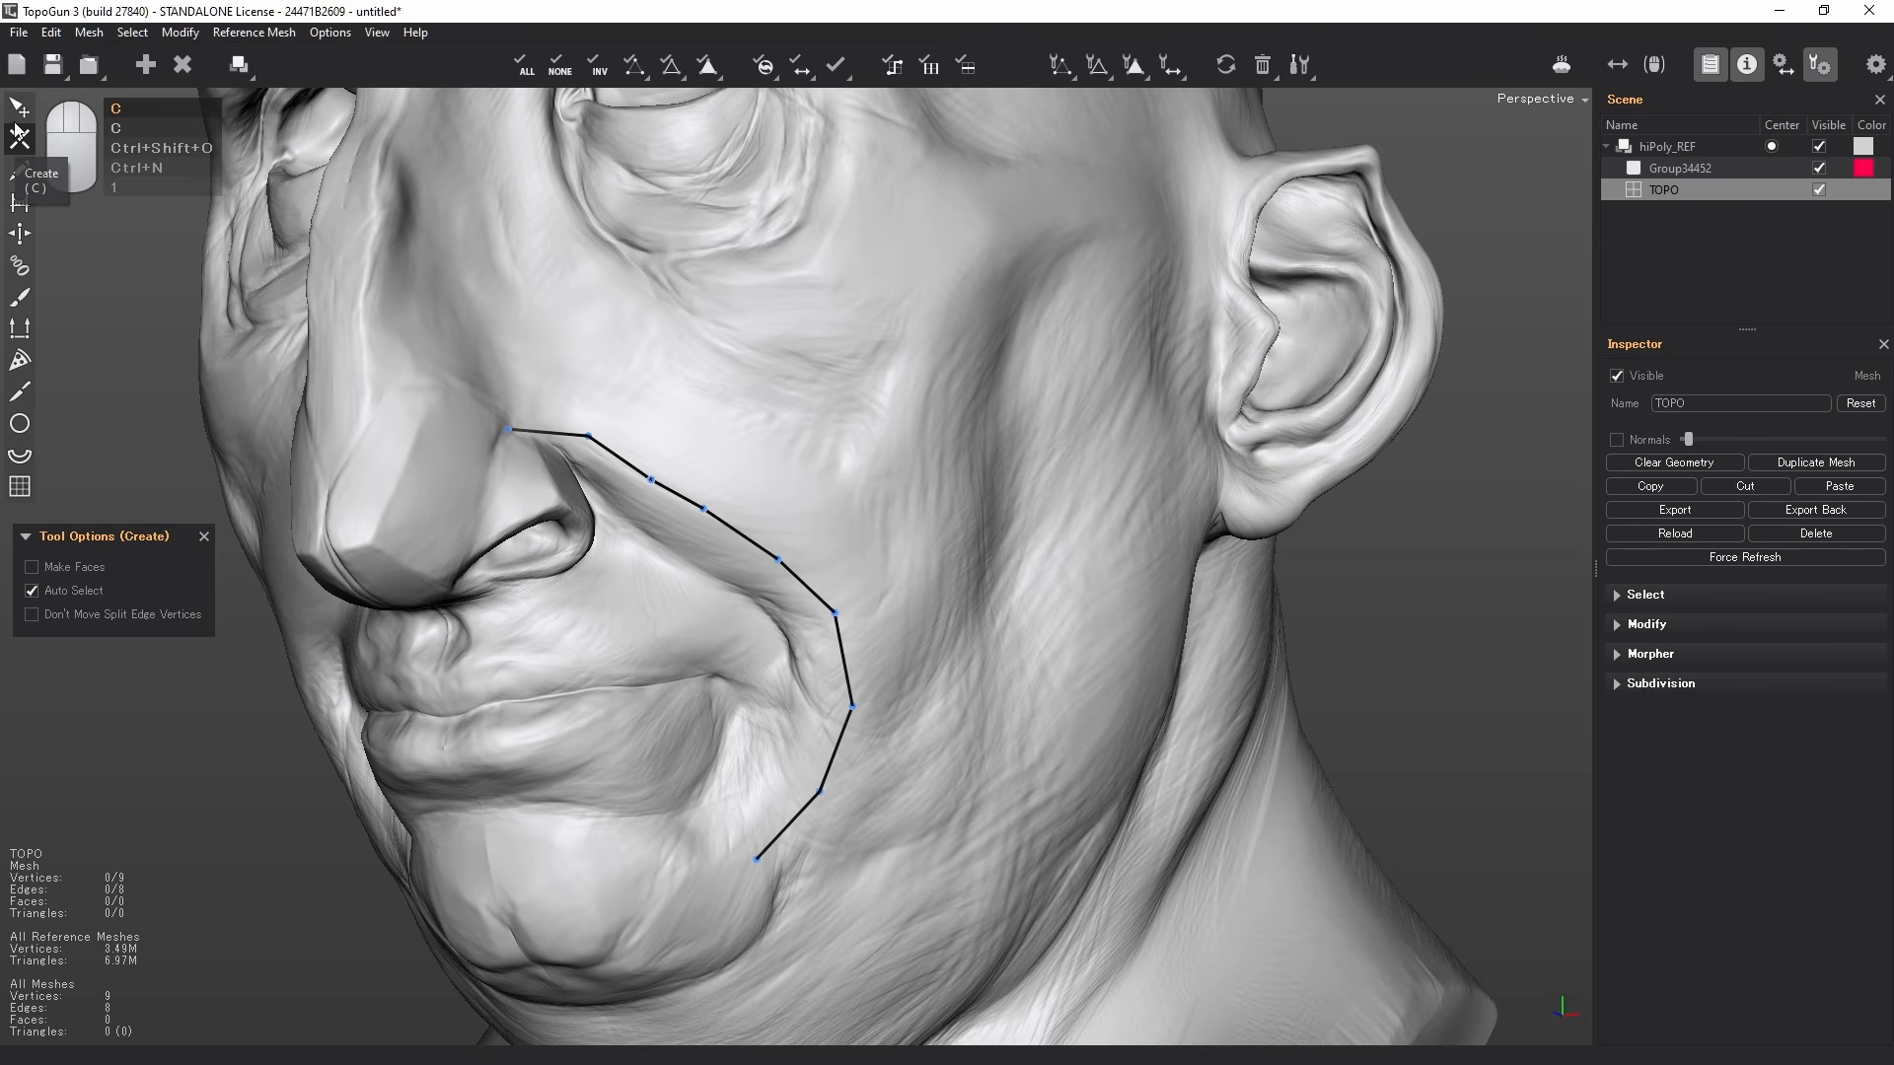
pyautogui.press('e')
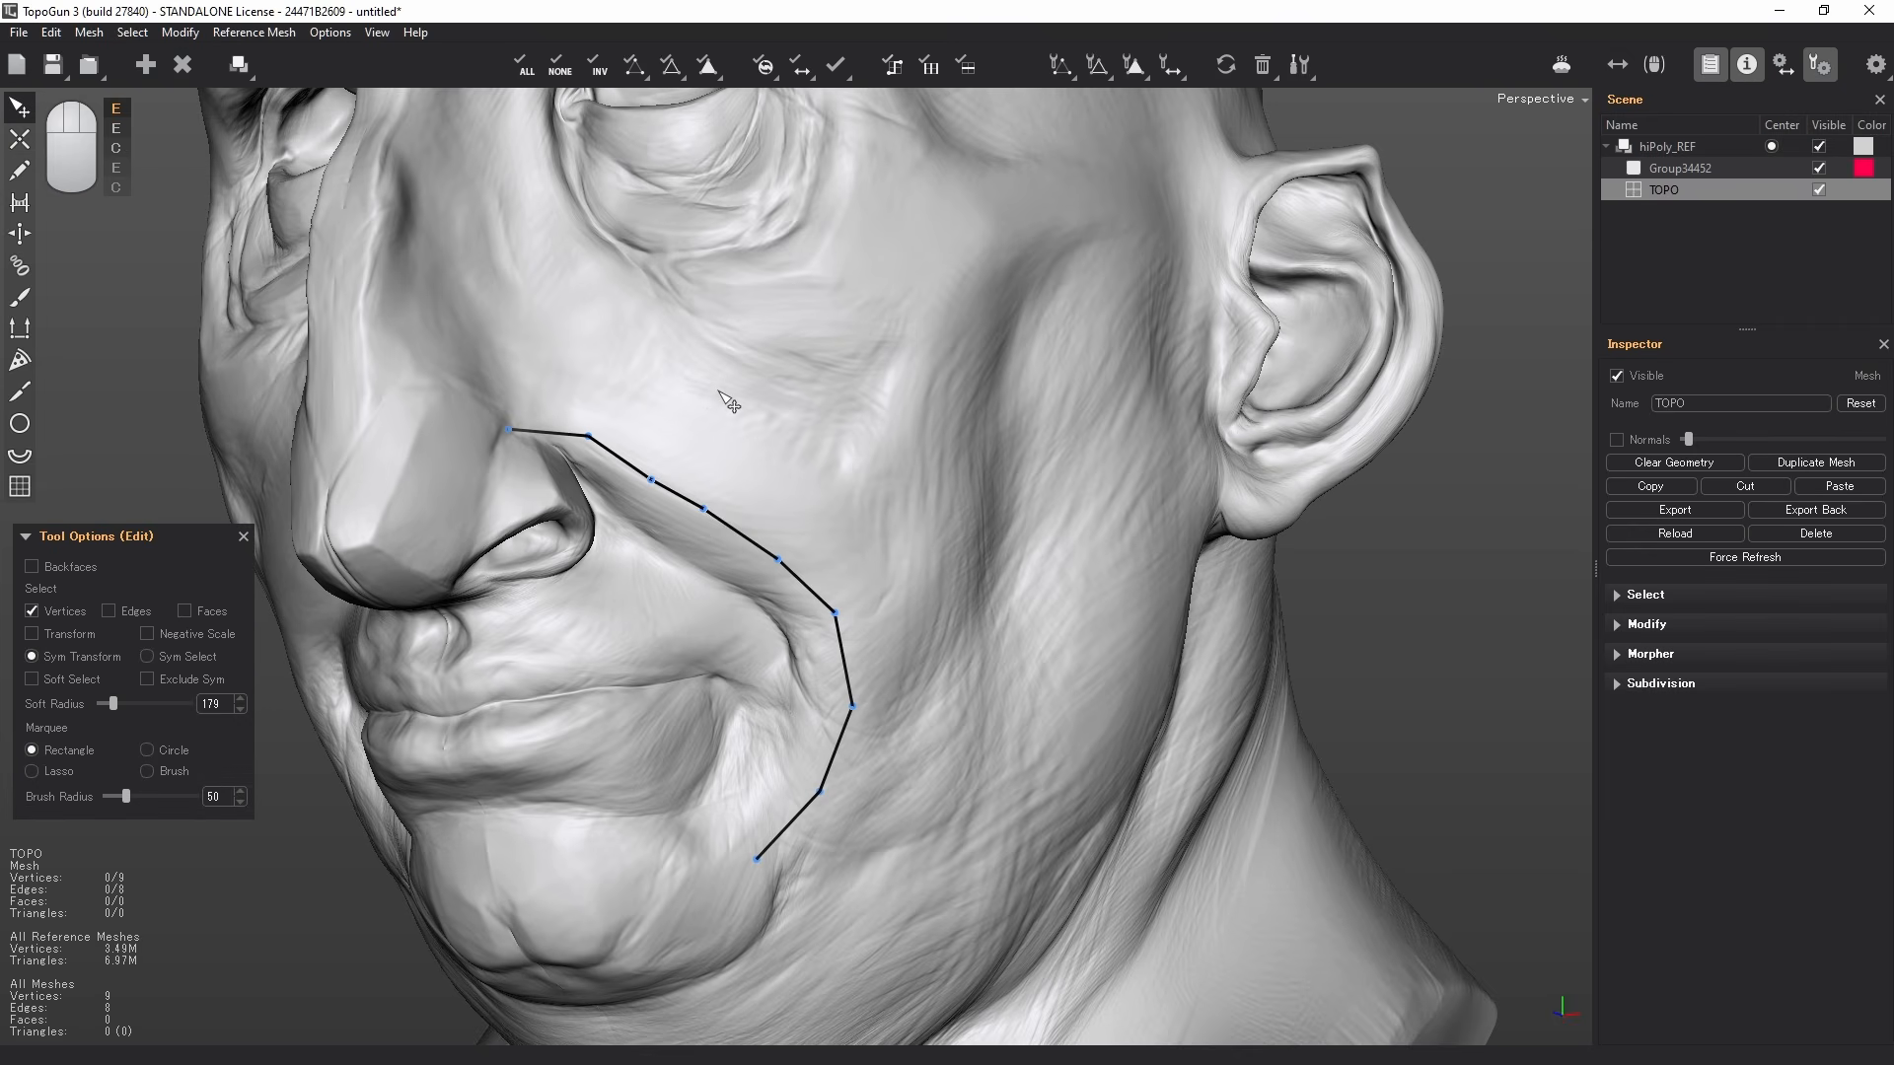
pyautogui.press('c')
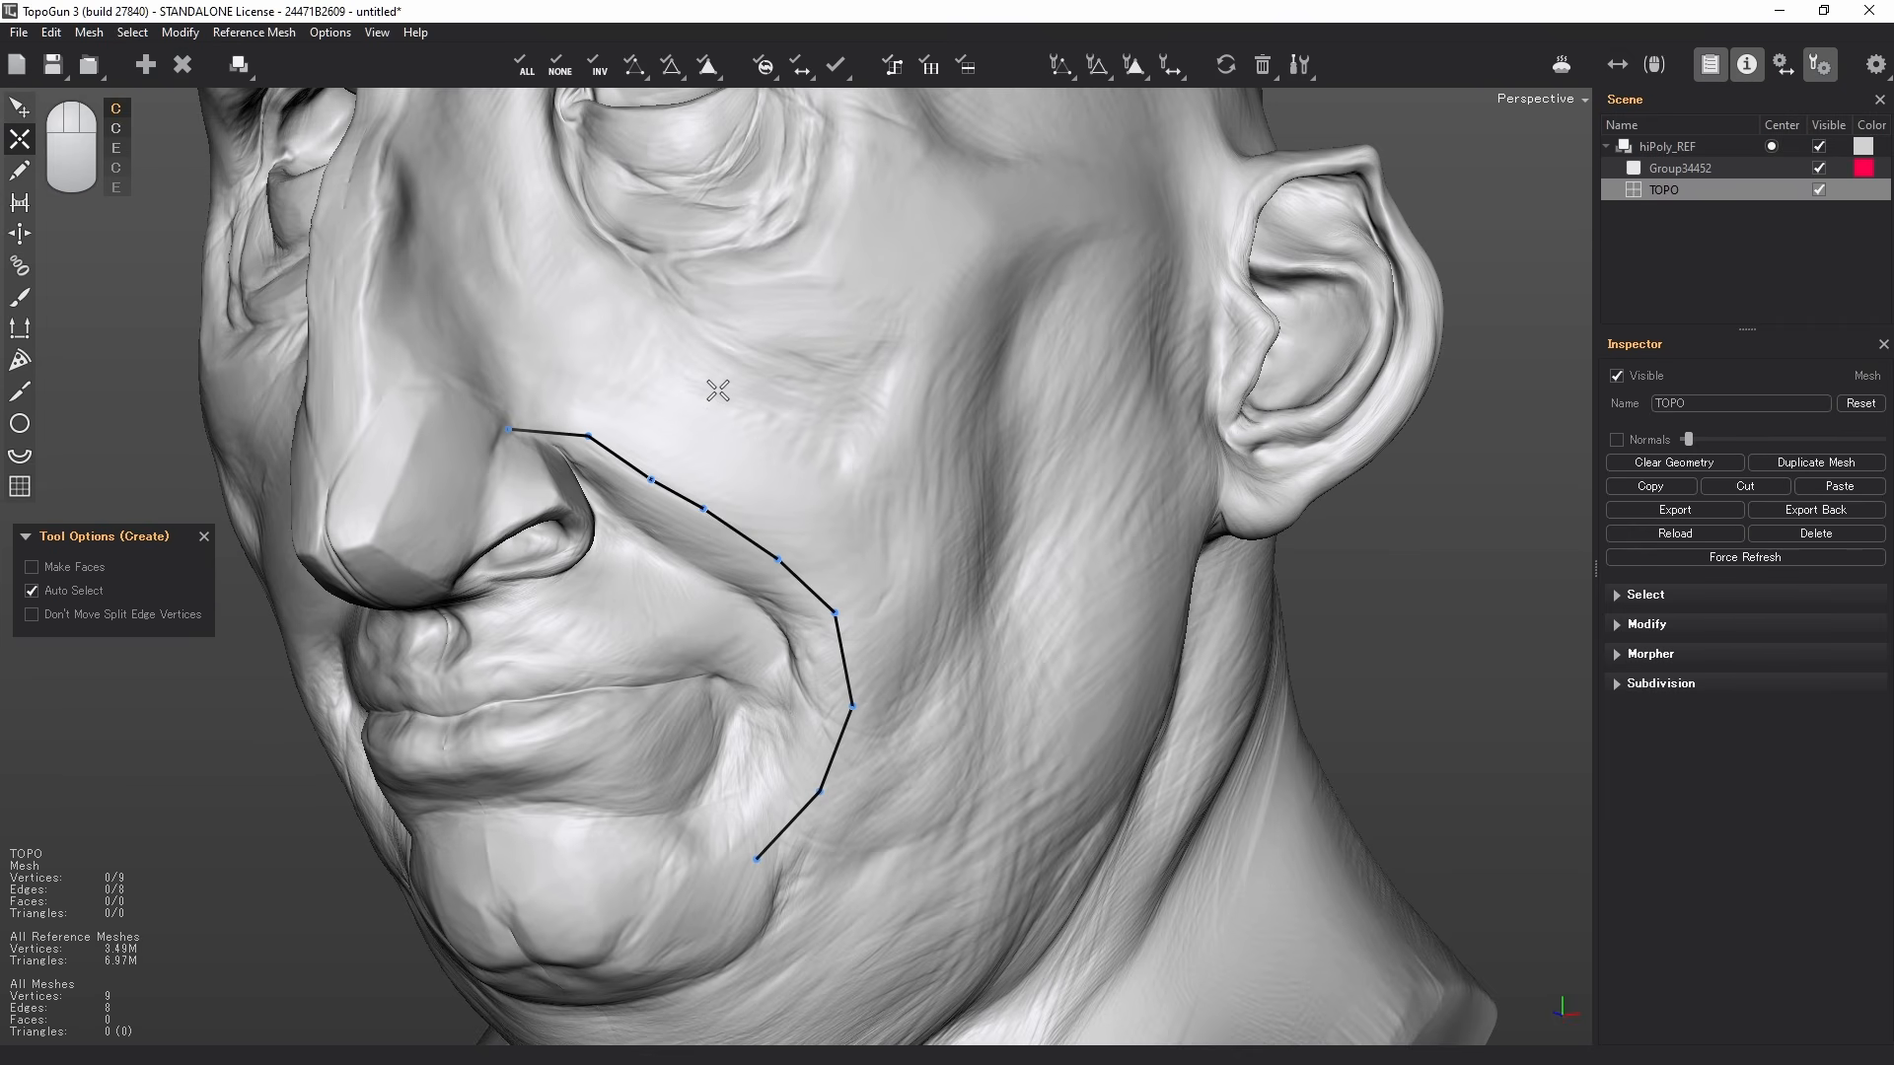
pyautogui.press('e')
pyautogui.press('e')
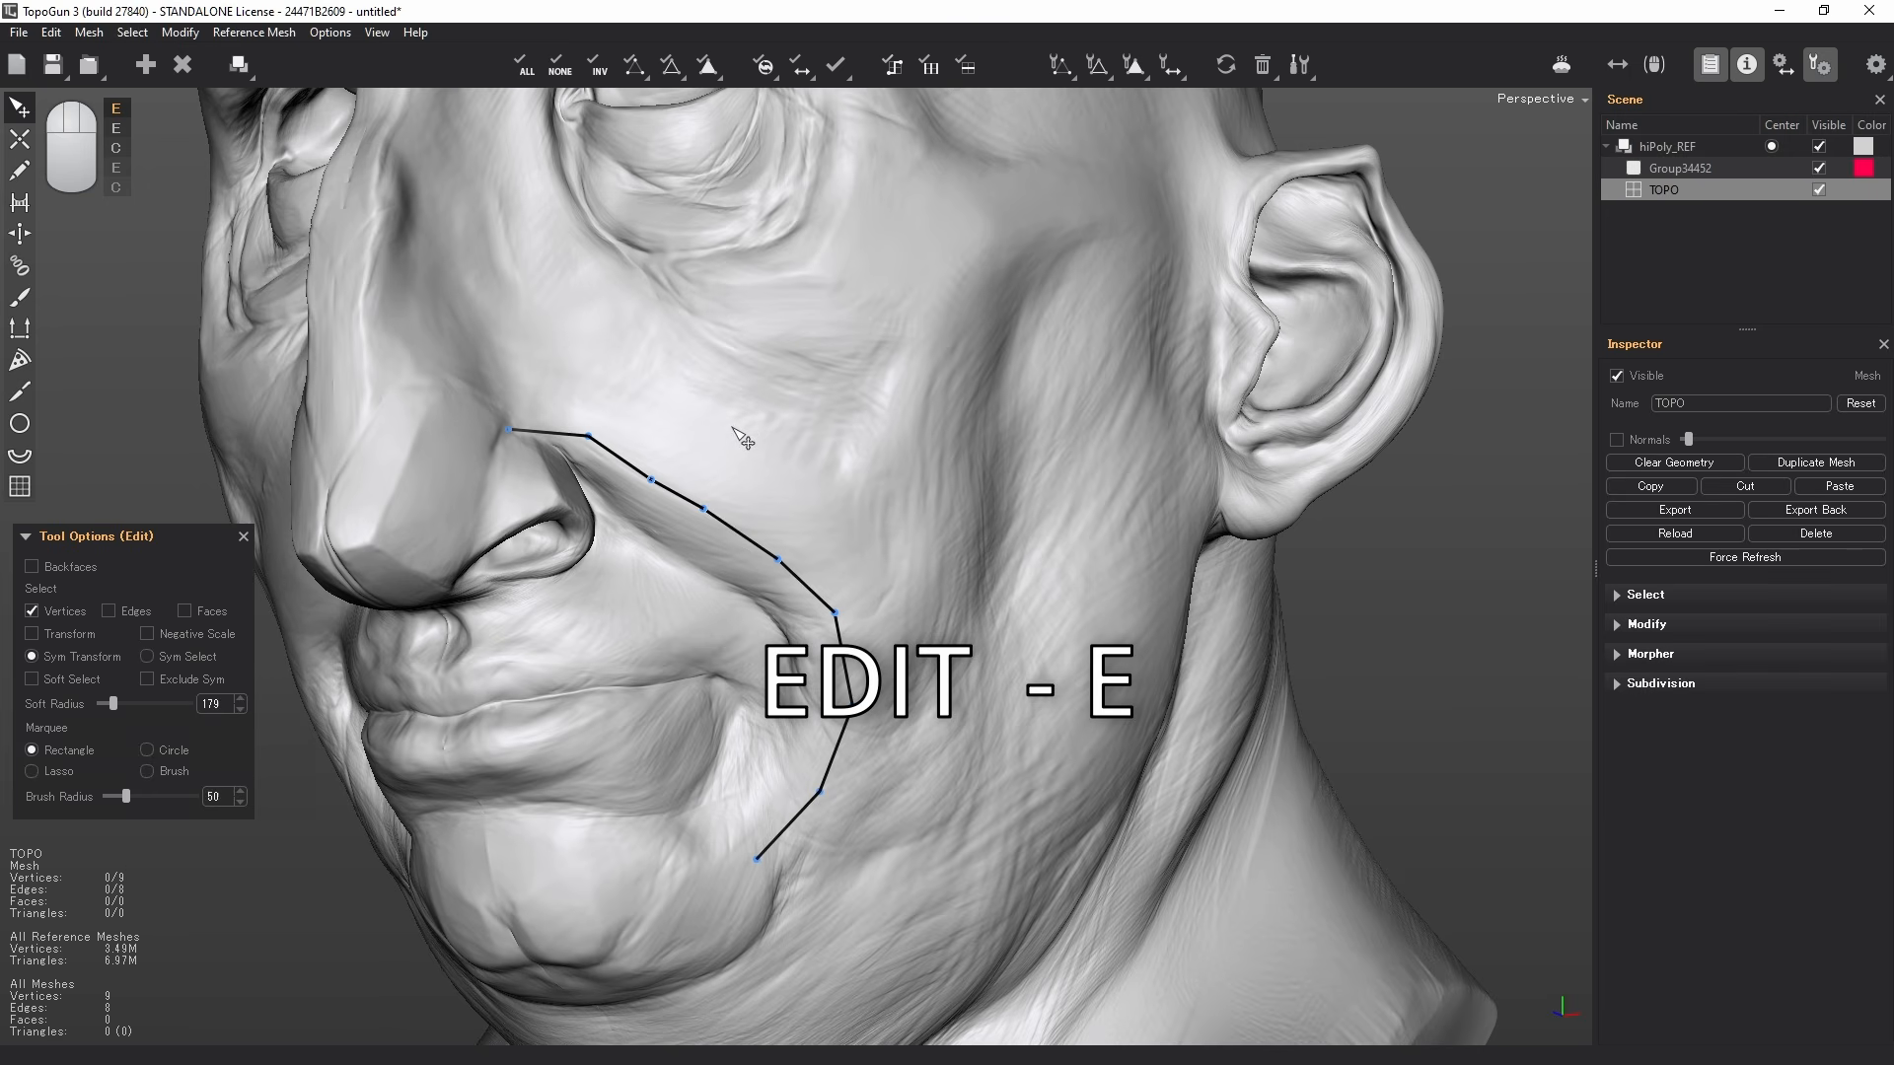
pyautogui.press('c')
pyautogui.press('e')
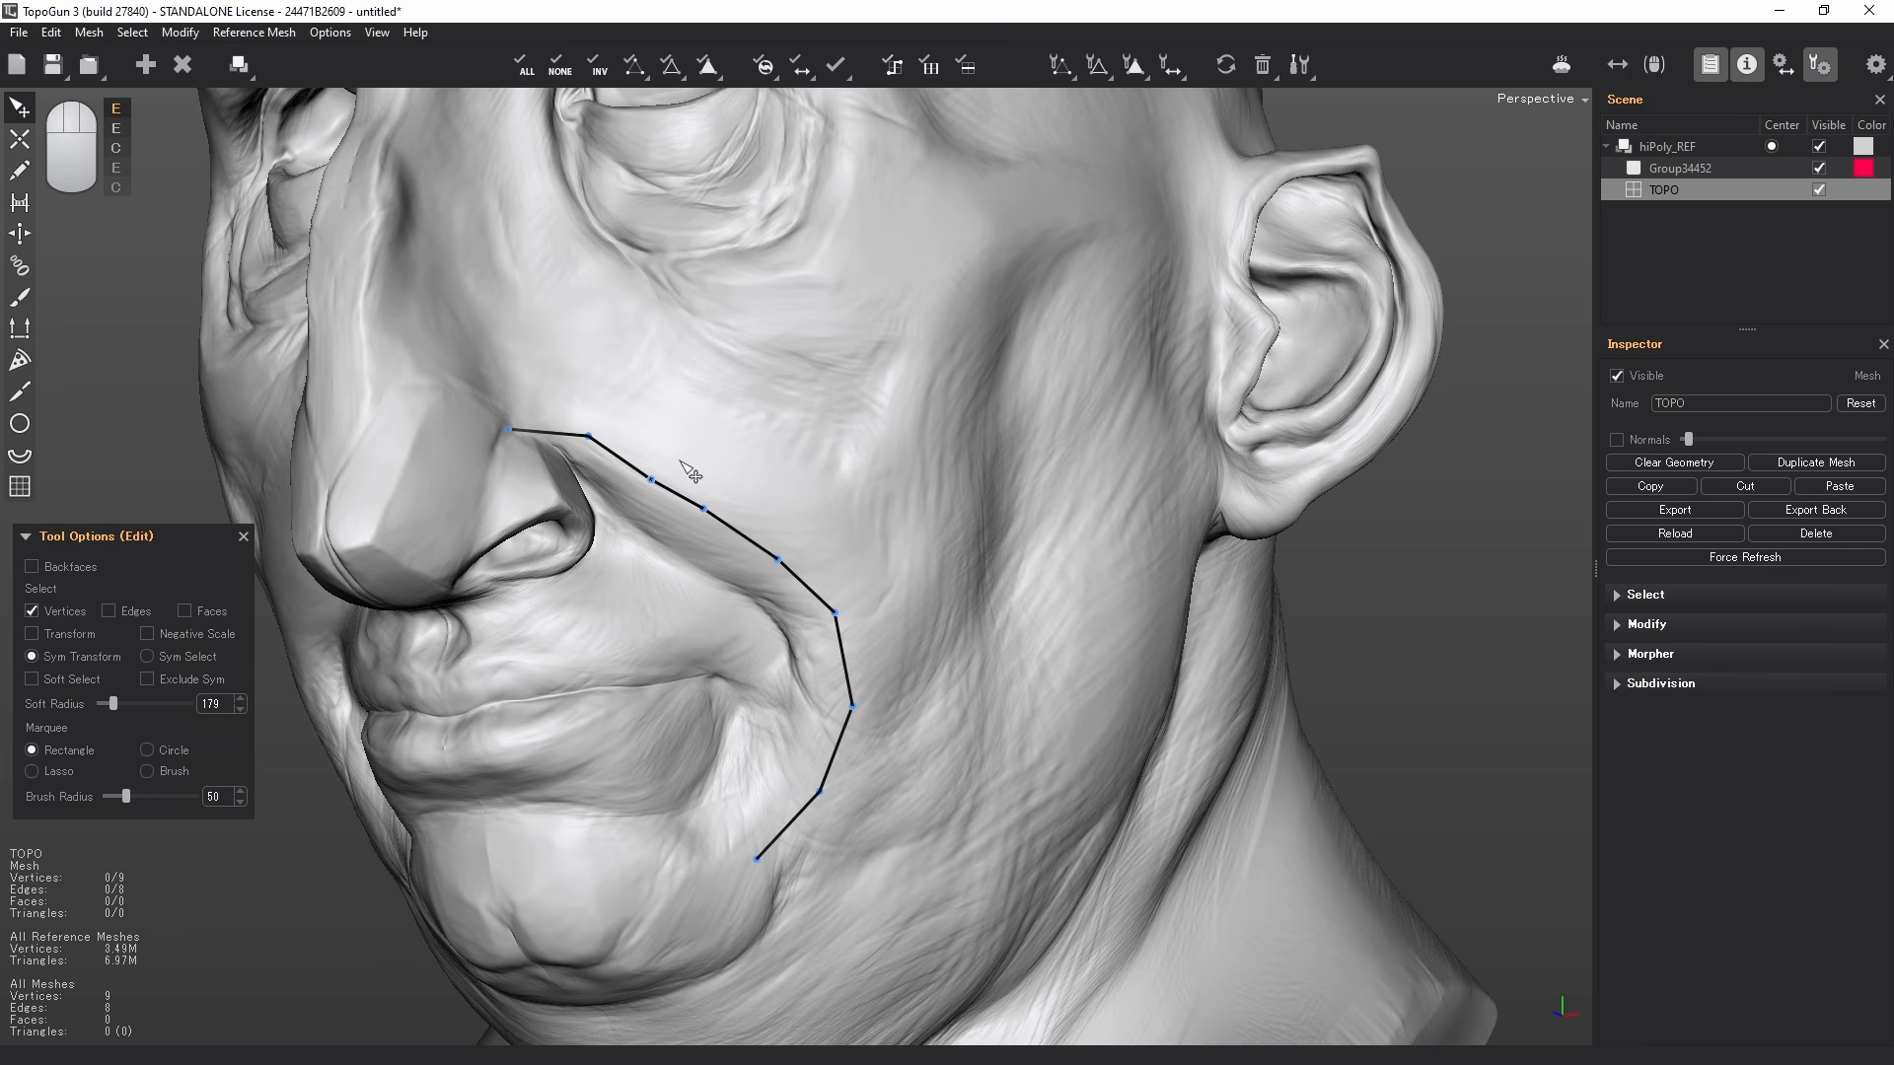
# - Move the chain's vertices inward so the line follows the crease of the smile fold and the corner of the mouth
pyautogui.moveTo(651, 480); pyautogui.dragTo(795, 655)
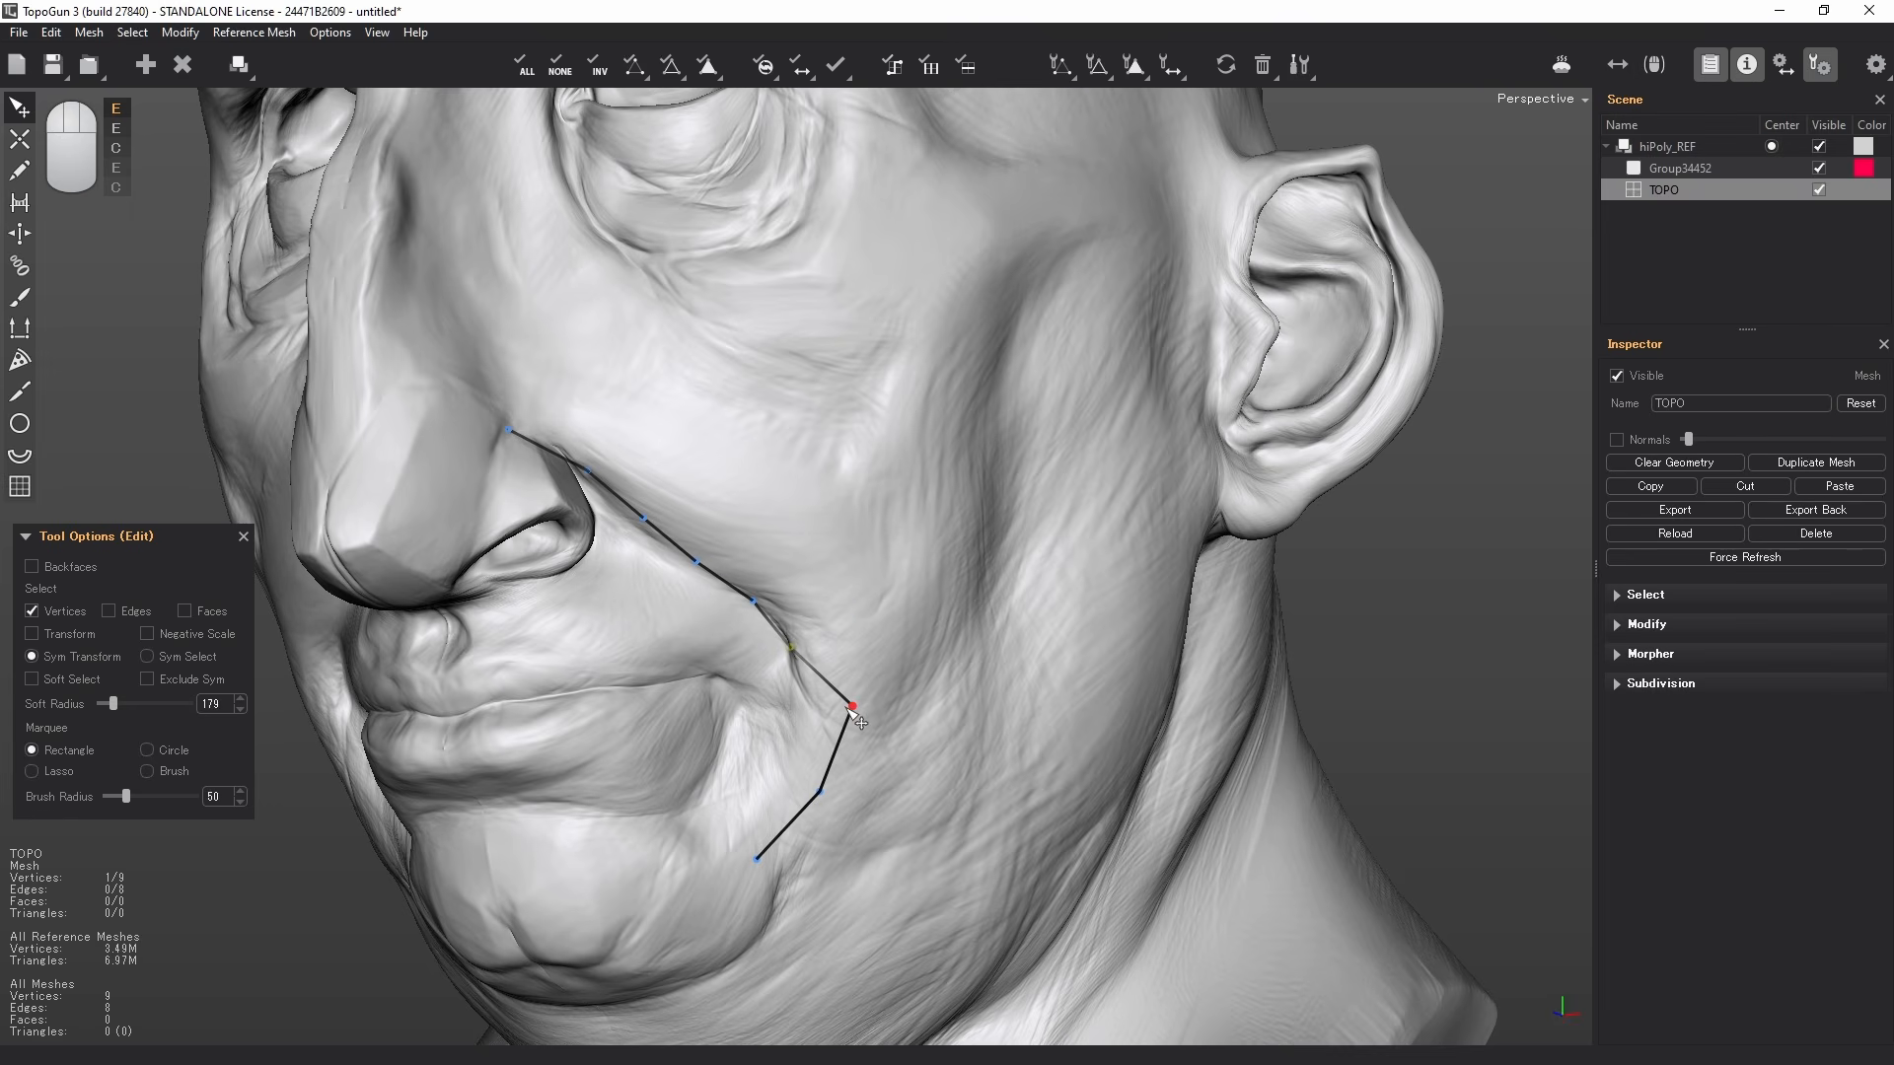
pyautogui.moveTo(857, 713); pyautogui.dragTo(816, 721)
pyautogui.moveTo(825, 797); pyautogui.dragTo(792, 806)
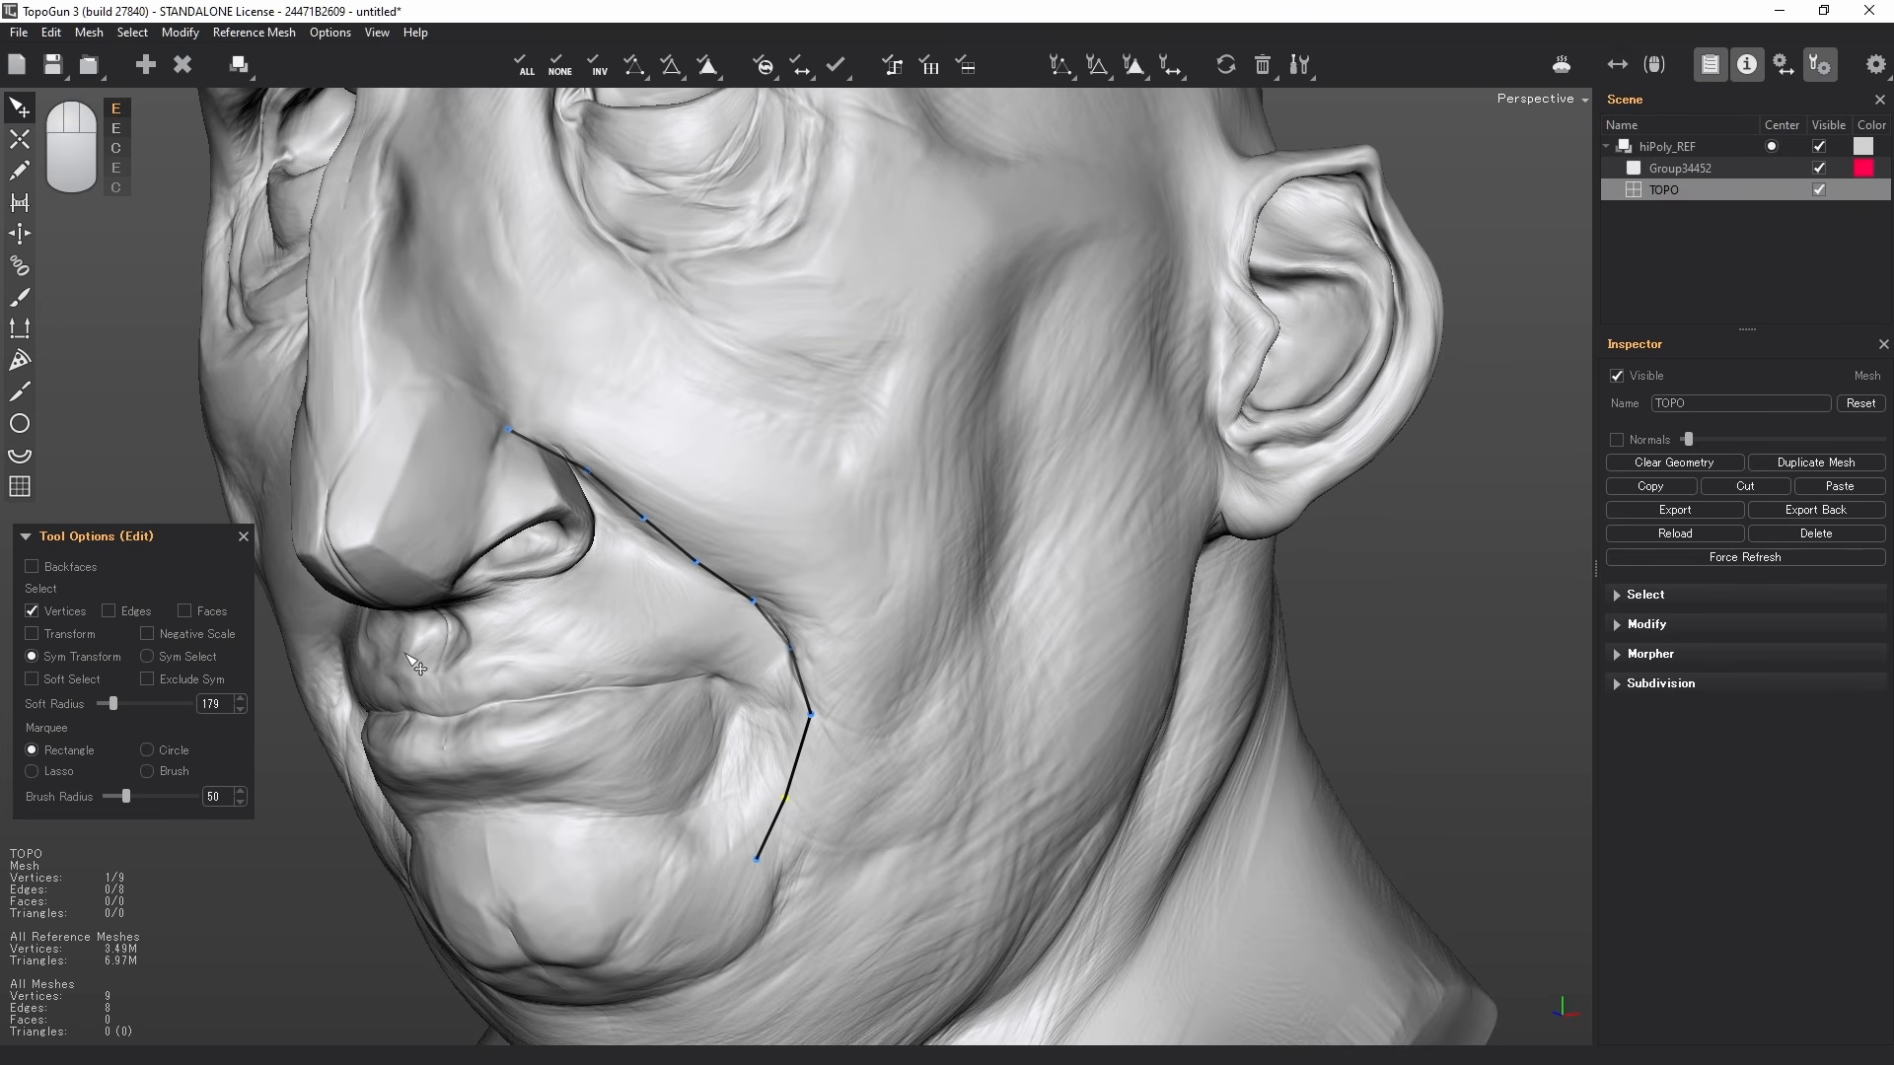
# - Cycle the selection component through vertices, edges and faces, try rectangular marquees over the edge chain, and return to vertices
pyautogui.press('1')
pyautogui.press('1')
pyautogui.press('3')
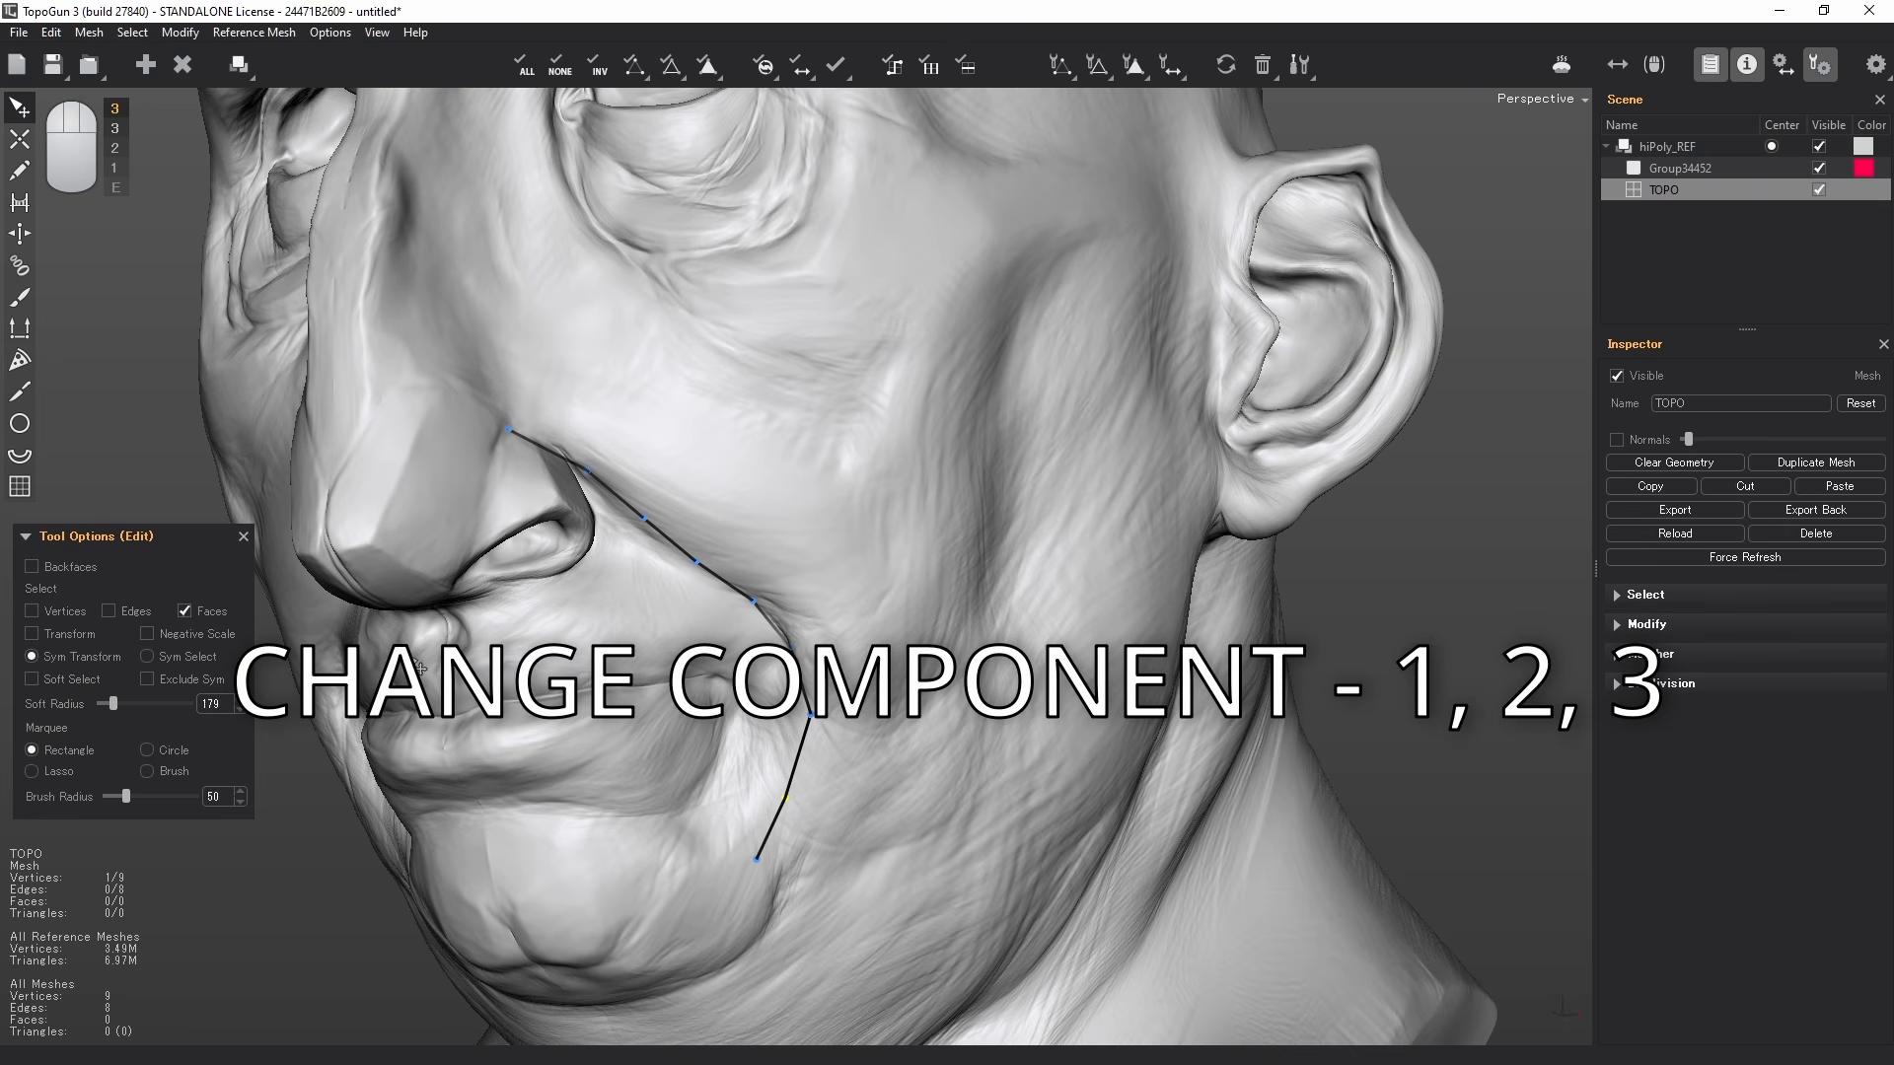
pyautogui.press('3')
pyautogui.press('2')
pyautogui.moveTo(746, 500); pyautogui.dragTo(666, 616)
pyautogui.press('3')
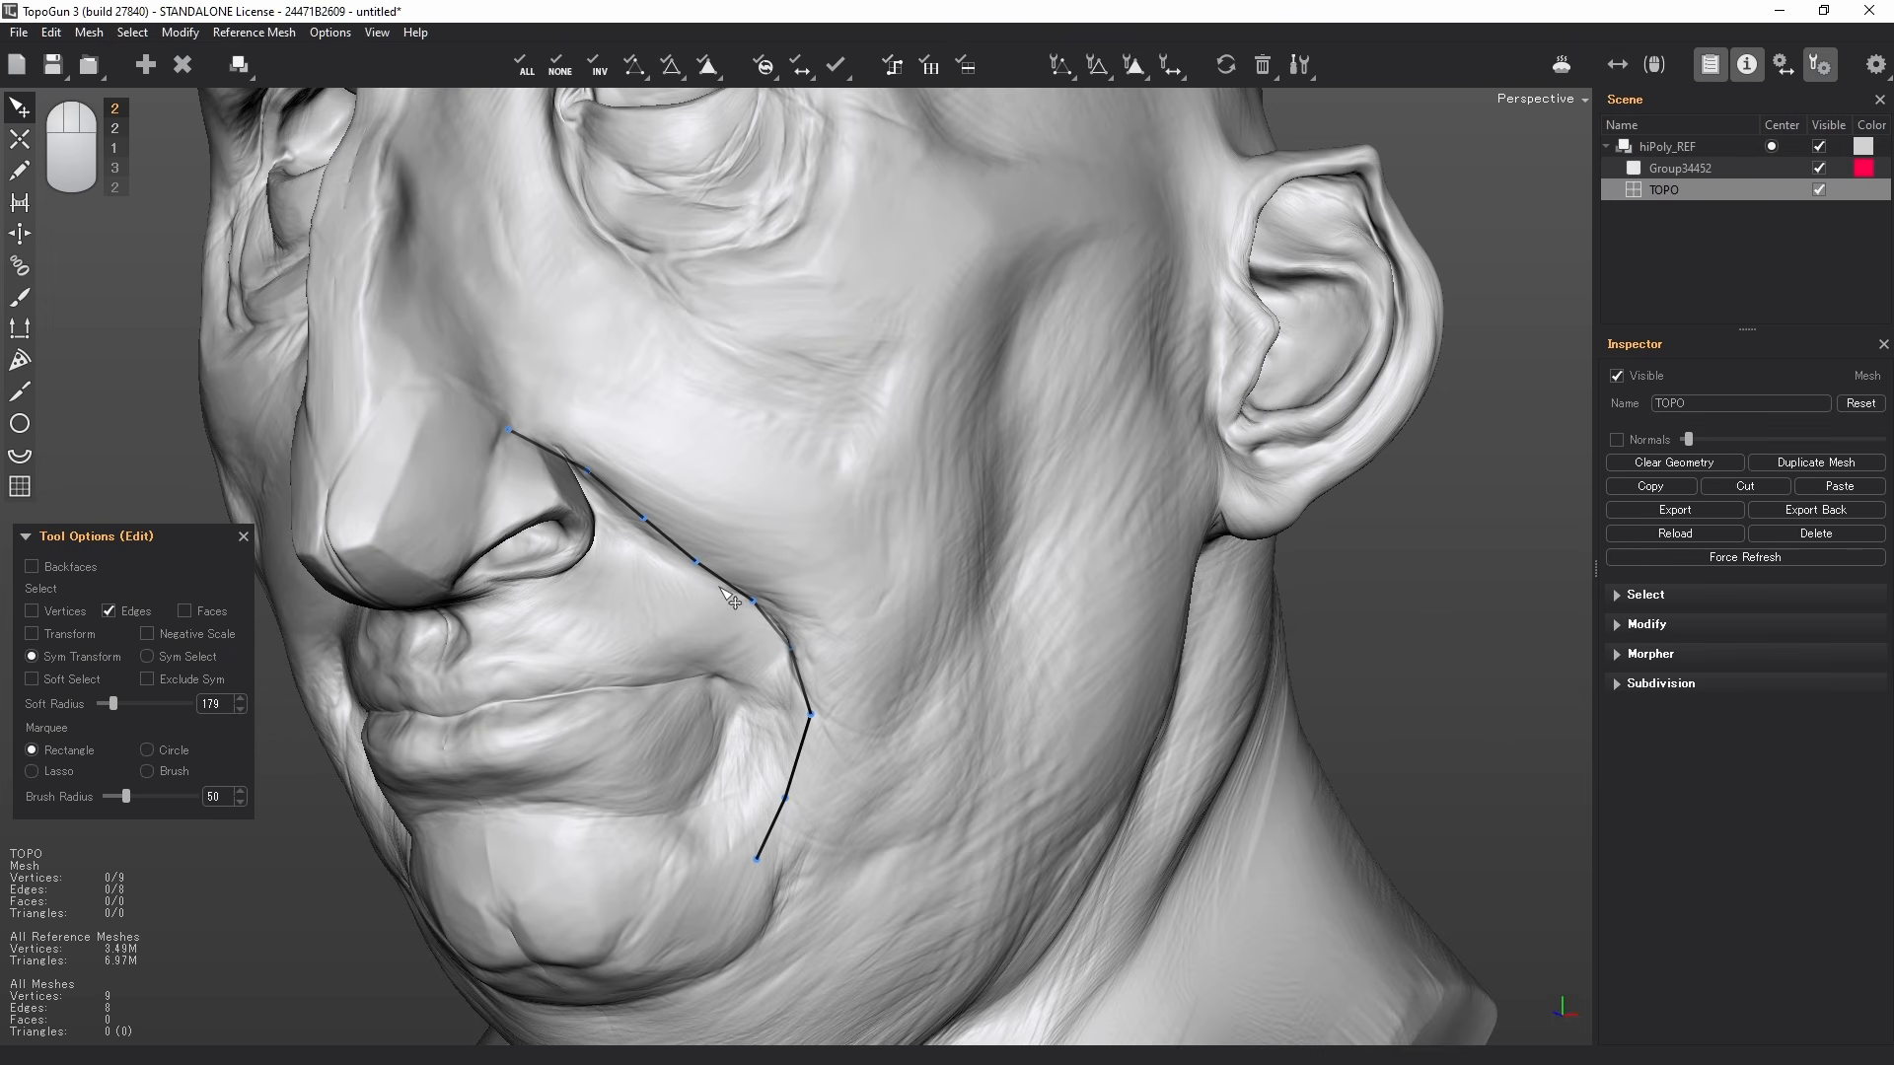
pyautogui.moveTo(788, 576); pyautogui.dragTo(735, 653)
pyautogui.press('1')
# - Toggle edge and face selection on and off in addition to vertices, then restore vertices-only selection
pyautogui.click(109, 611)
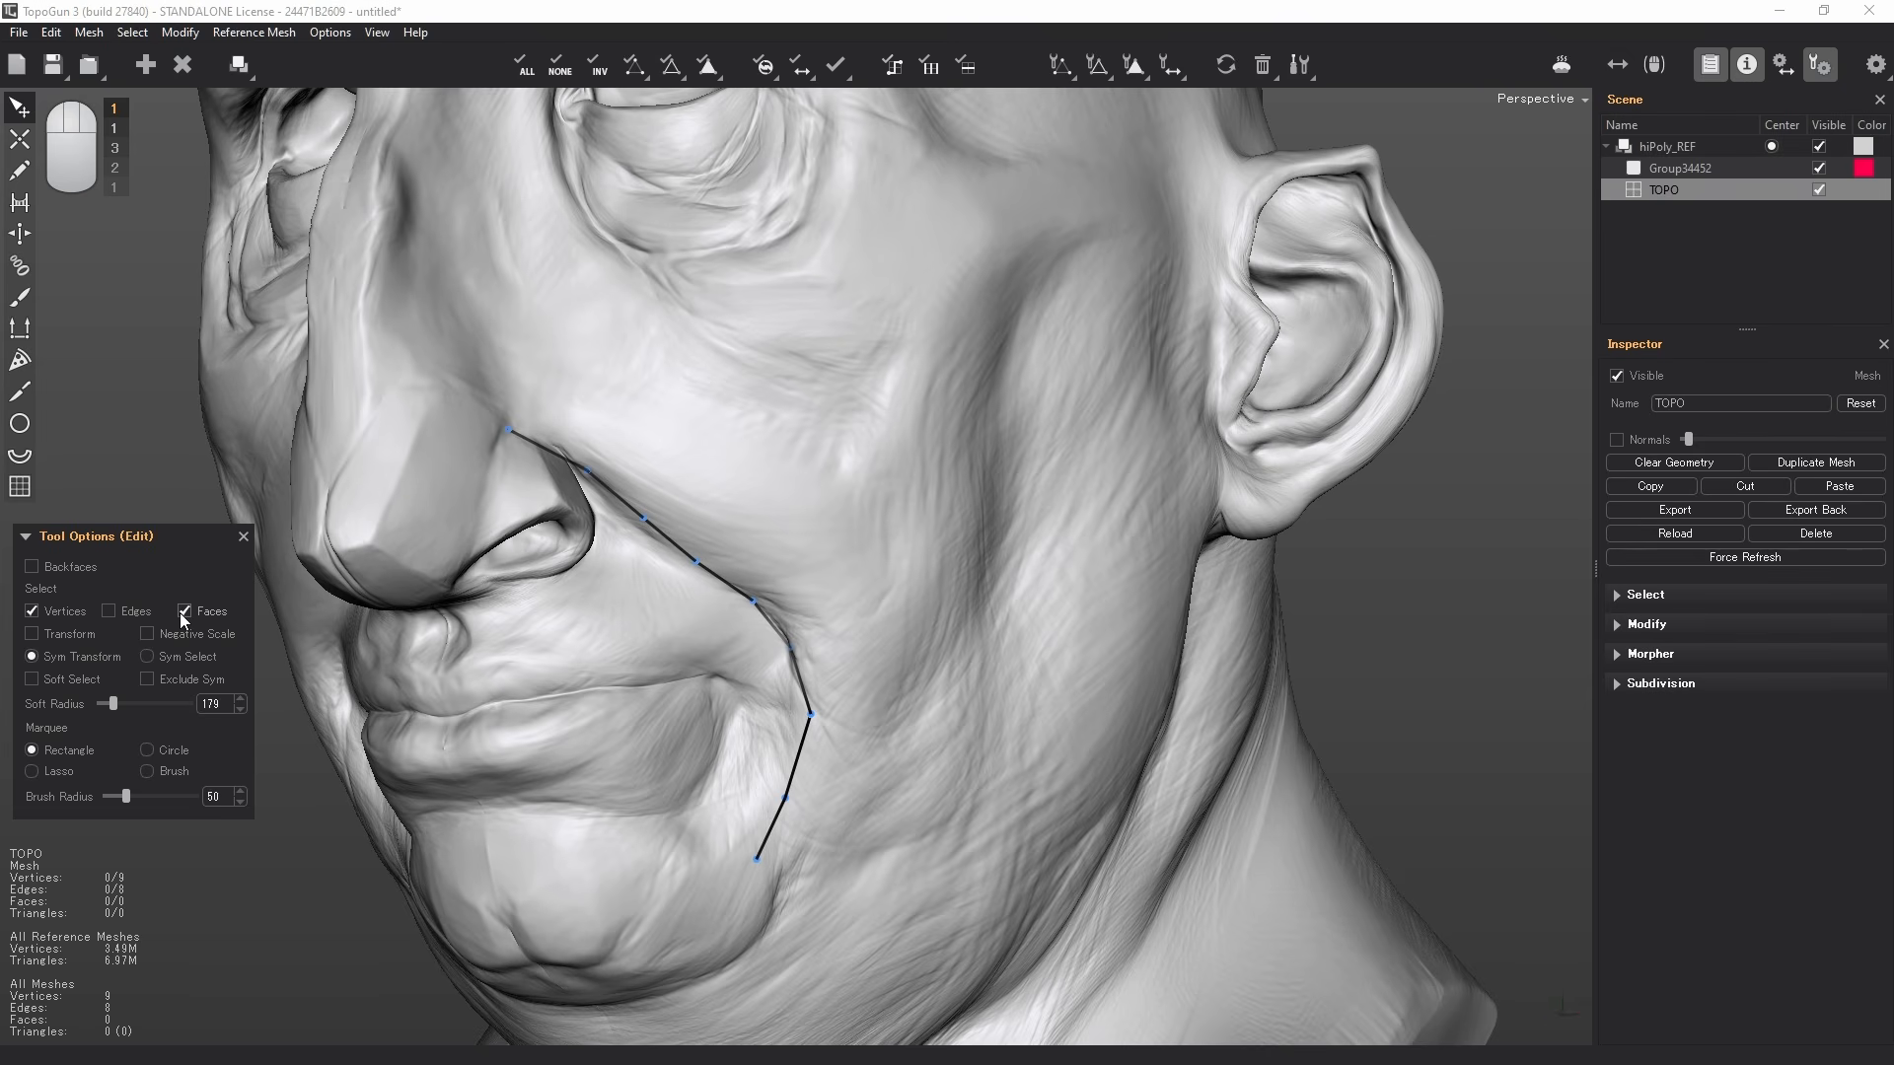
pyautogui.click(184, 612)
pyautogui.hotkey('shift', '2')
pyautogui.hotkey('shift', '3')
pyautogui.hotkey('shift', '3')
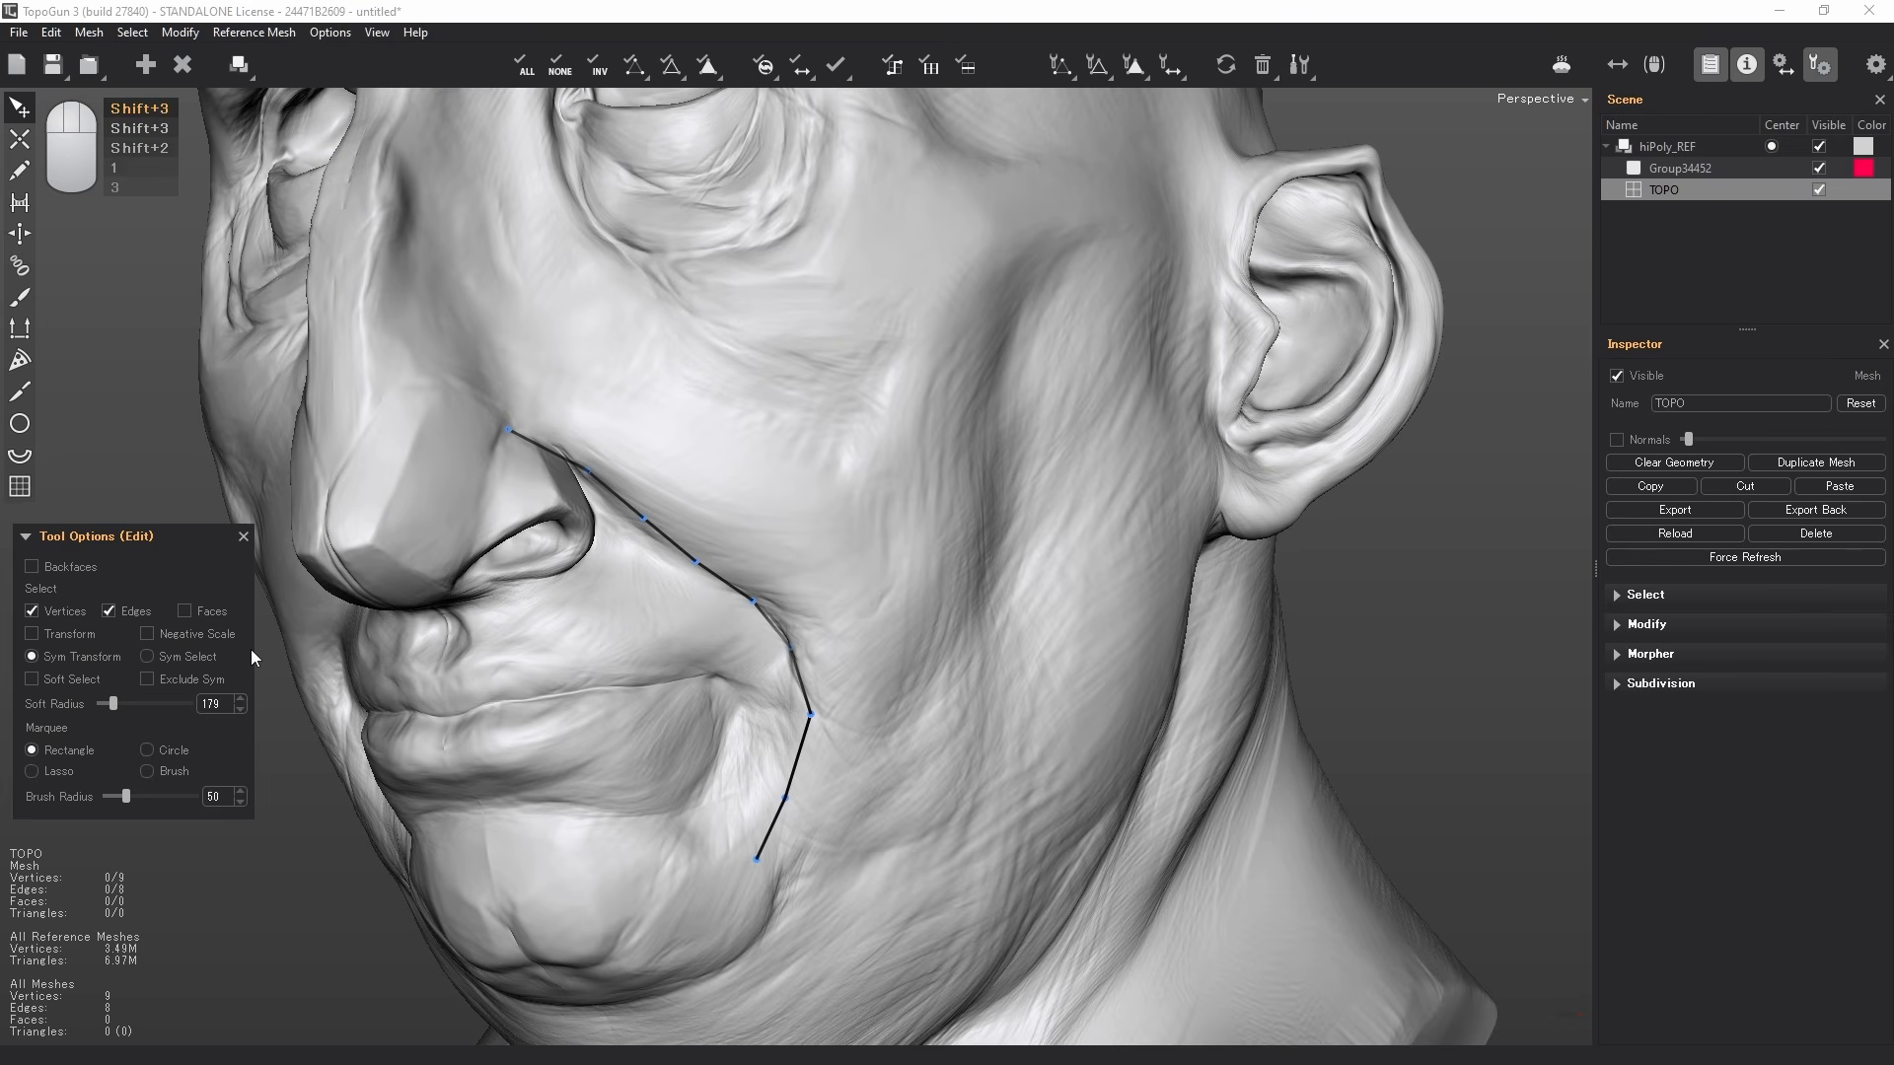
pyautogui.hotkey('shift', '2')
pyautogui.hotkey('shift', '2')
pyautogui.hotkey('shift', '3')
pyautogui.hotkey('shift', '3')
pyautogui.press('1')
pyautogui.press('1')
# - Create a quad on the outer side of the chain's lowest edge by adding two new vertices and closing the loop
pyautogui.press('w')
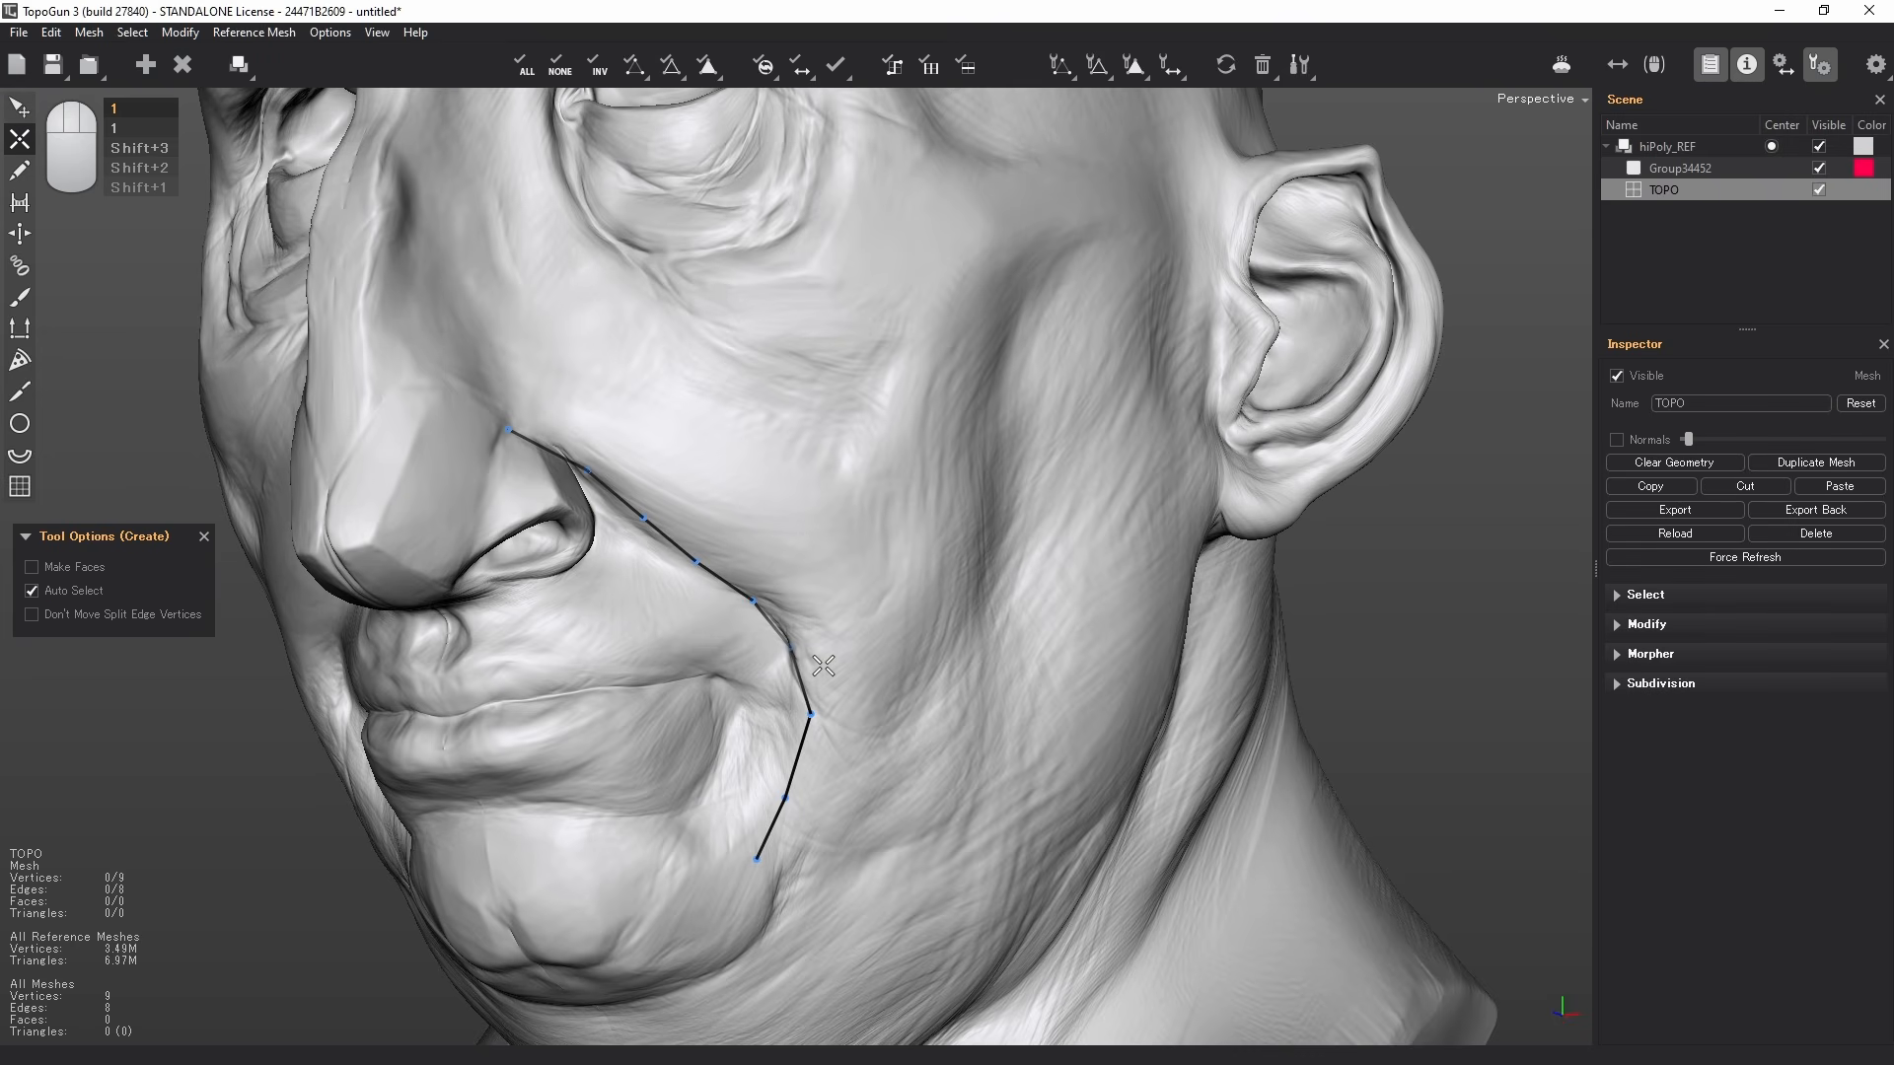
pyautogui.click(757, 859)
pyautogui.click(826, 886)
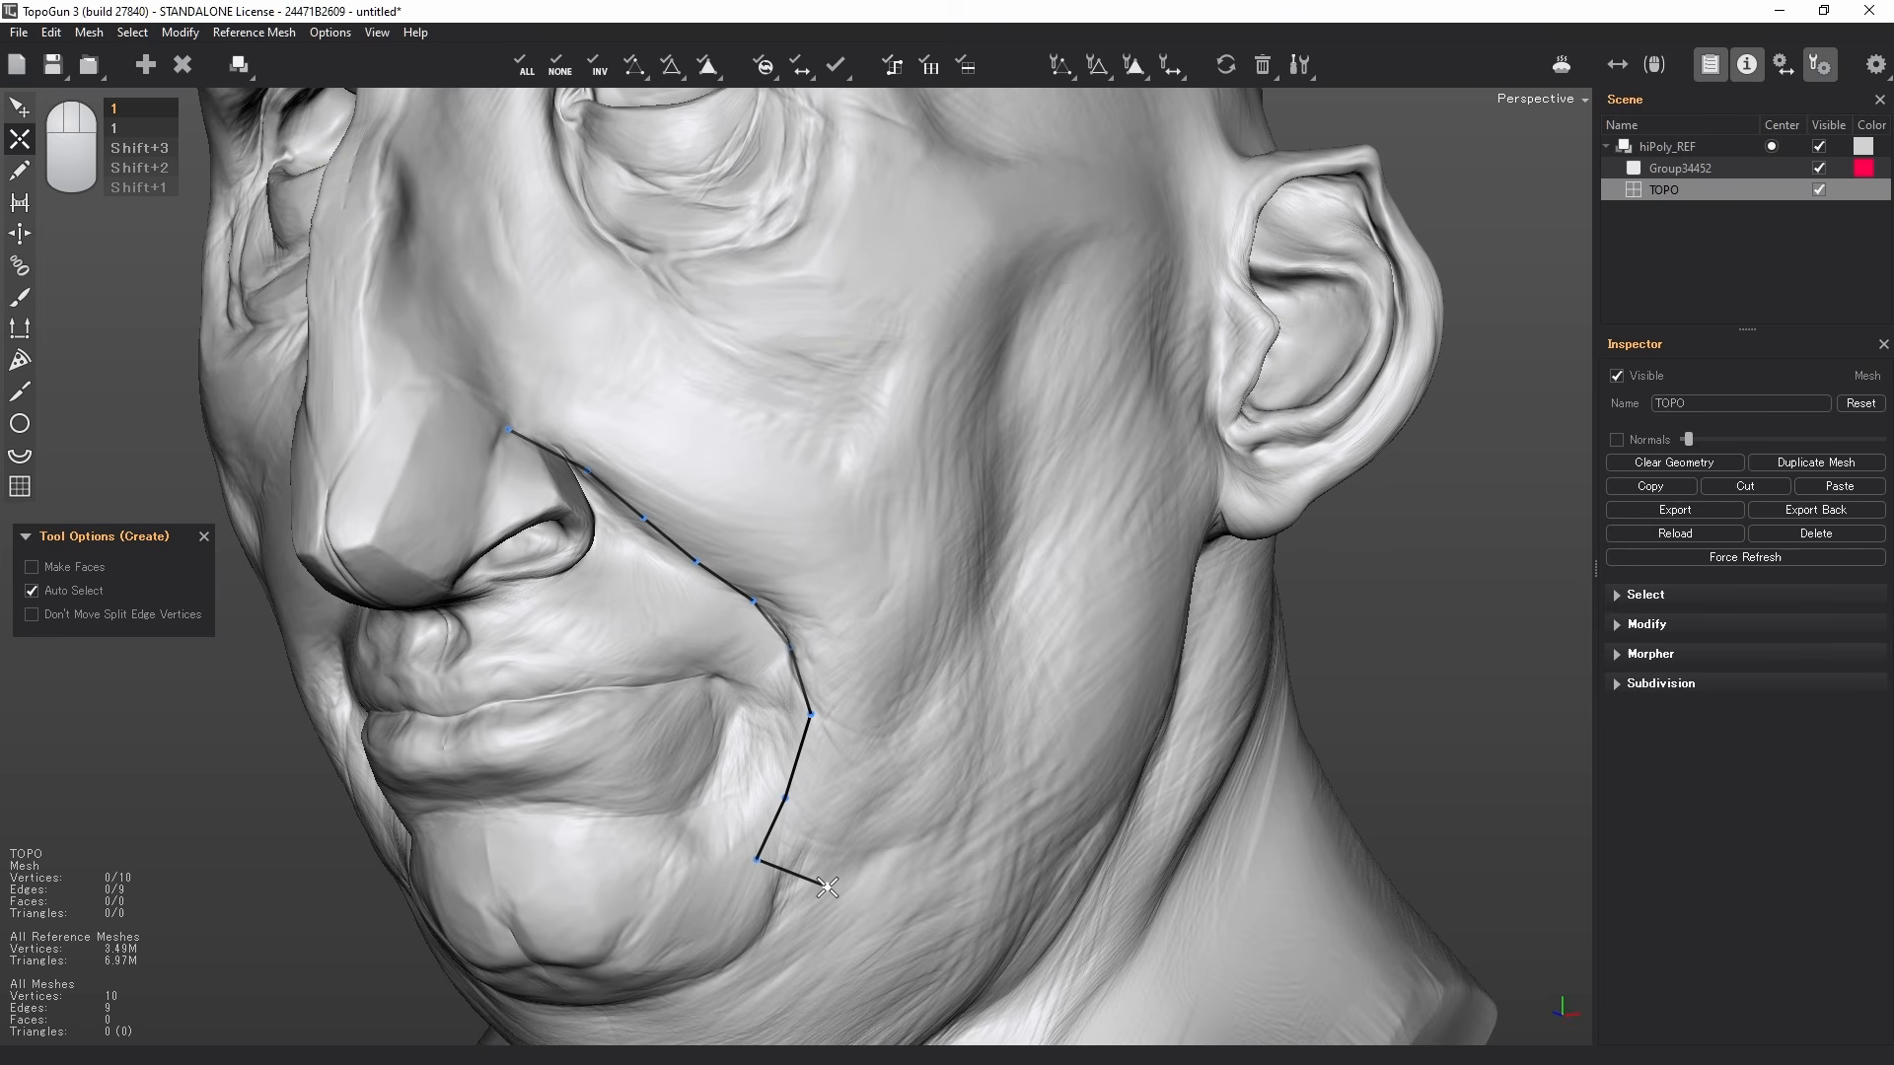
pyautogui.click(846, 811)
pyautogui.click(787, 798)
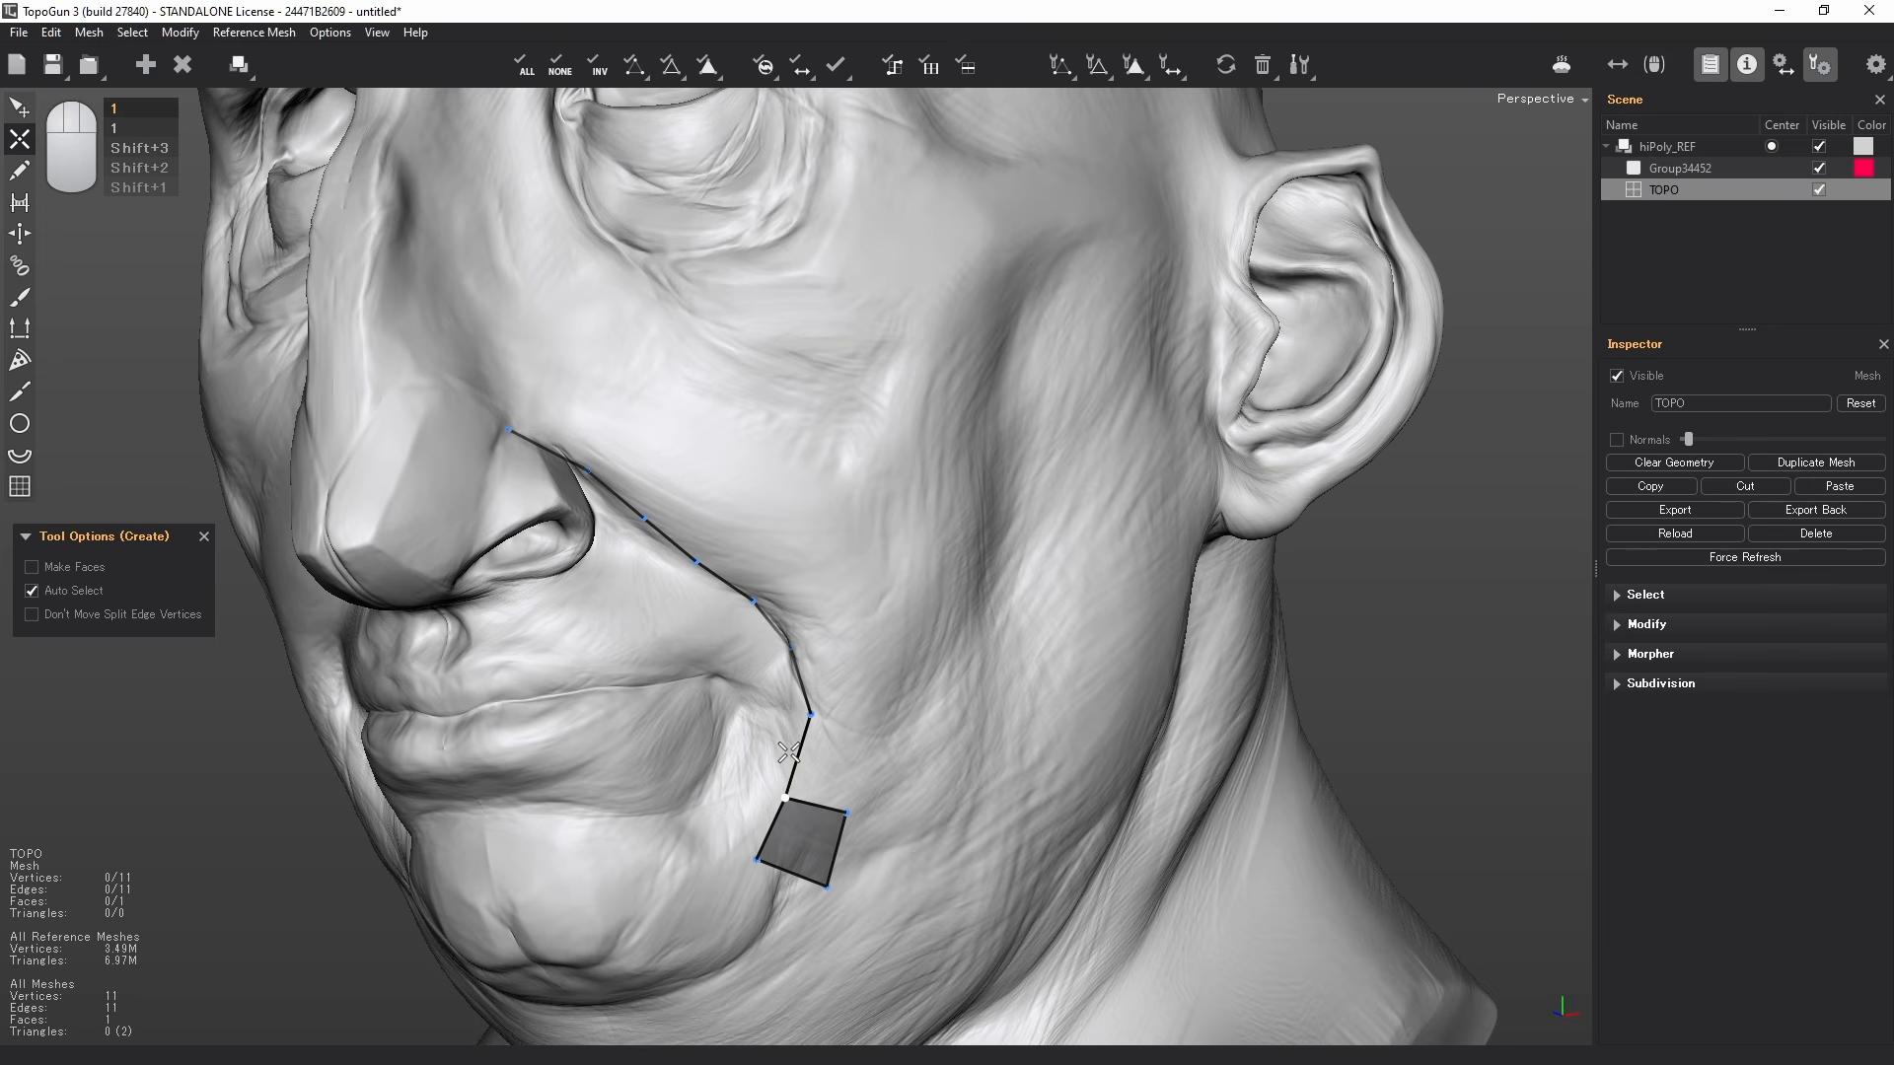
pyautogui.click(861, 728)
pyautogui.hotkey('ctrl', 'z')
pyautogui.hotkey('ctrl', 'z')
# - Add a second quad directly above the first beside the mouth corner, and fine-tune its outer upper vertex
pyautogui.press('q')
pyautogui.press('w')
pyautogui.click(860, 719)
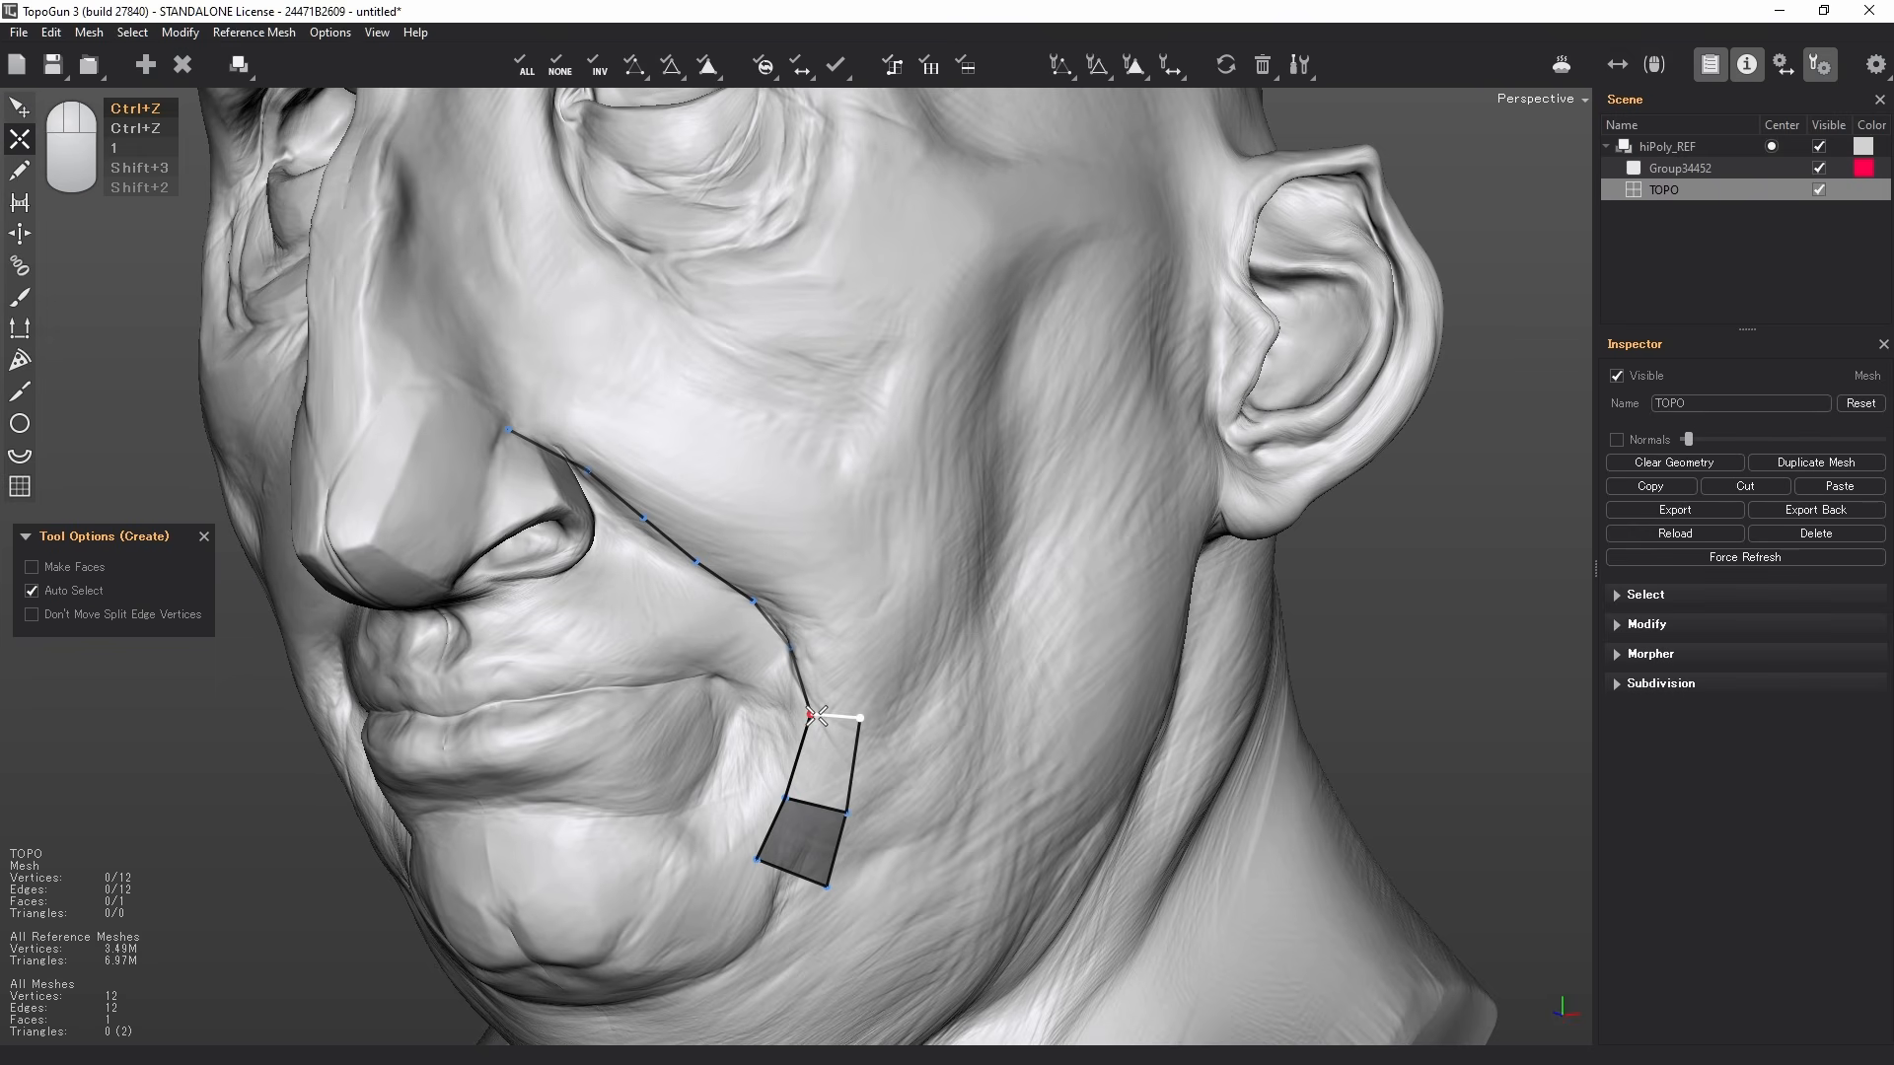
pyautogui.click(826, 725)
pyautogui.press('q')
pyautogui.moveTo(860, 718); pyautogui.dragTo(859, 711)
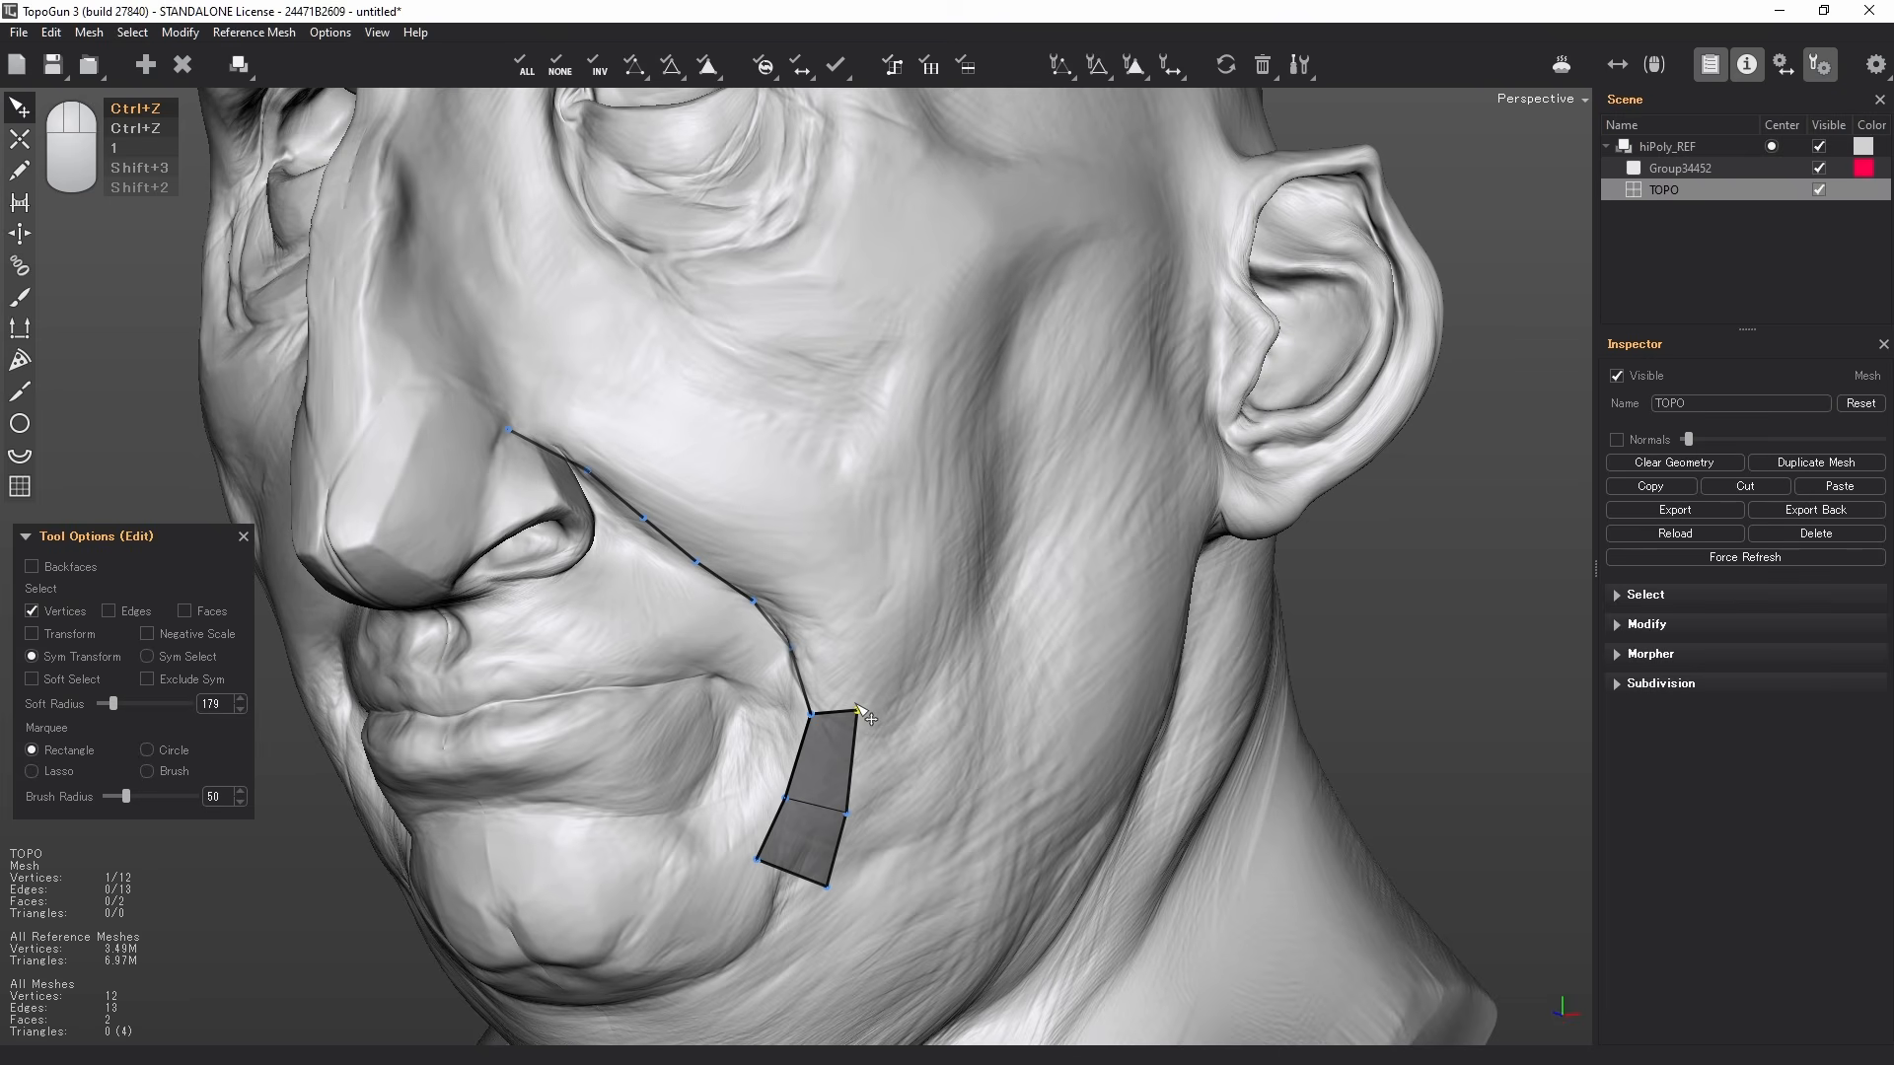
# - Place a separate row of six connected vertices on the cheek, parallel to the crease line and ending beside the nose
pyautogui.press('w')
pyautogui.click(828, 631)
pyautogui.click(790, 574)
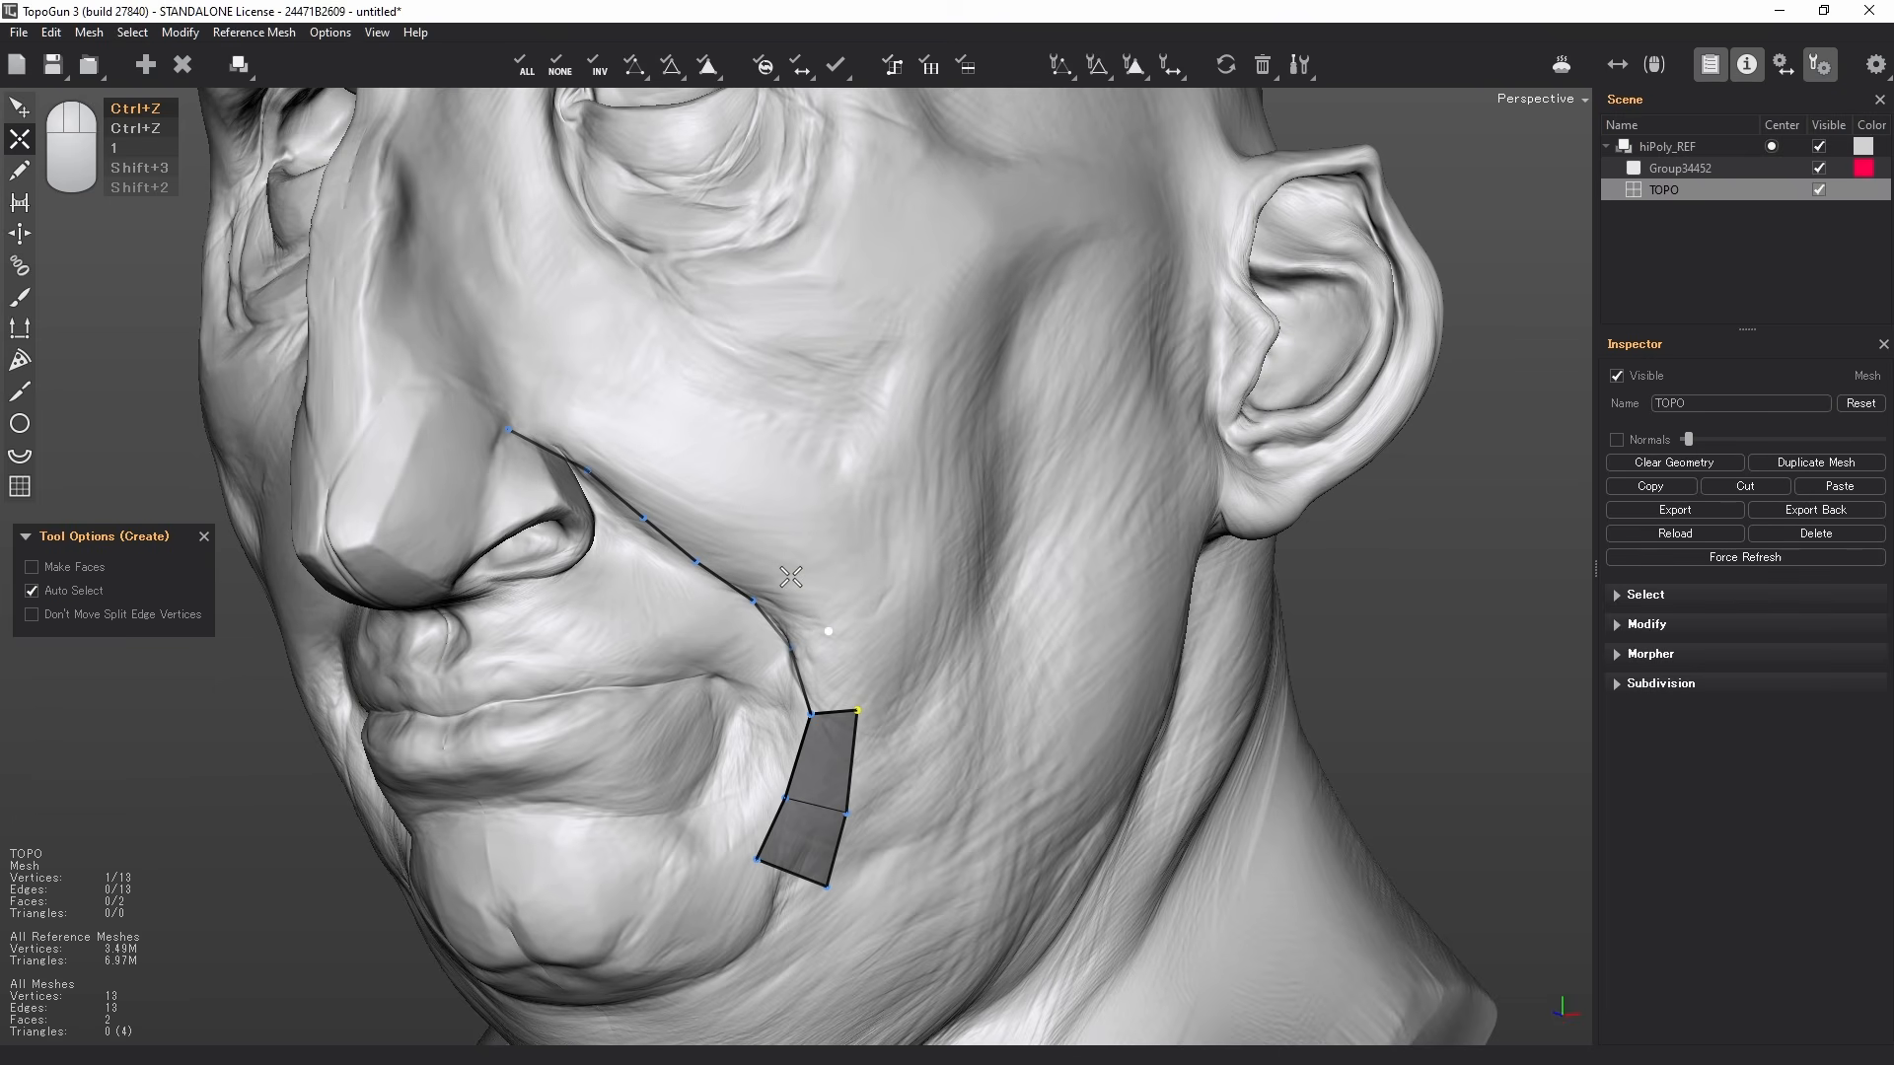
pyautogui.click(722, 523)
pyautogui.click(668, 483)
pyautogui.click(621, 412)
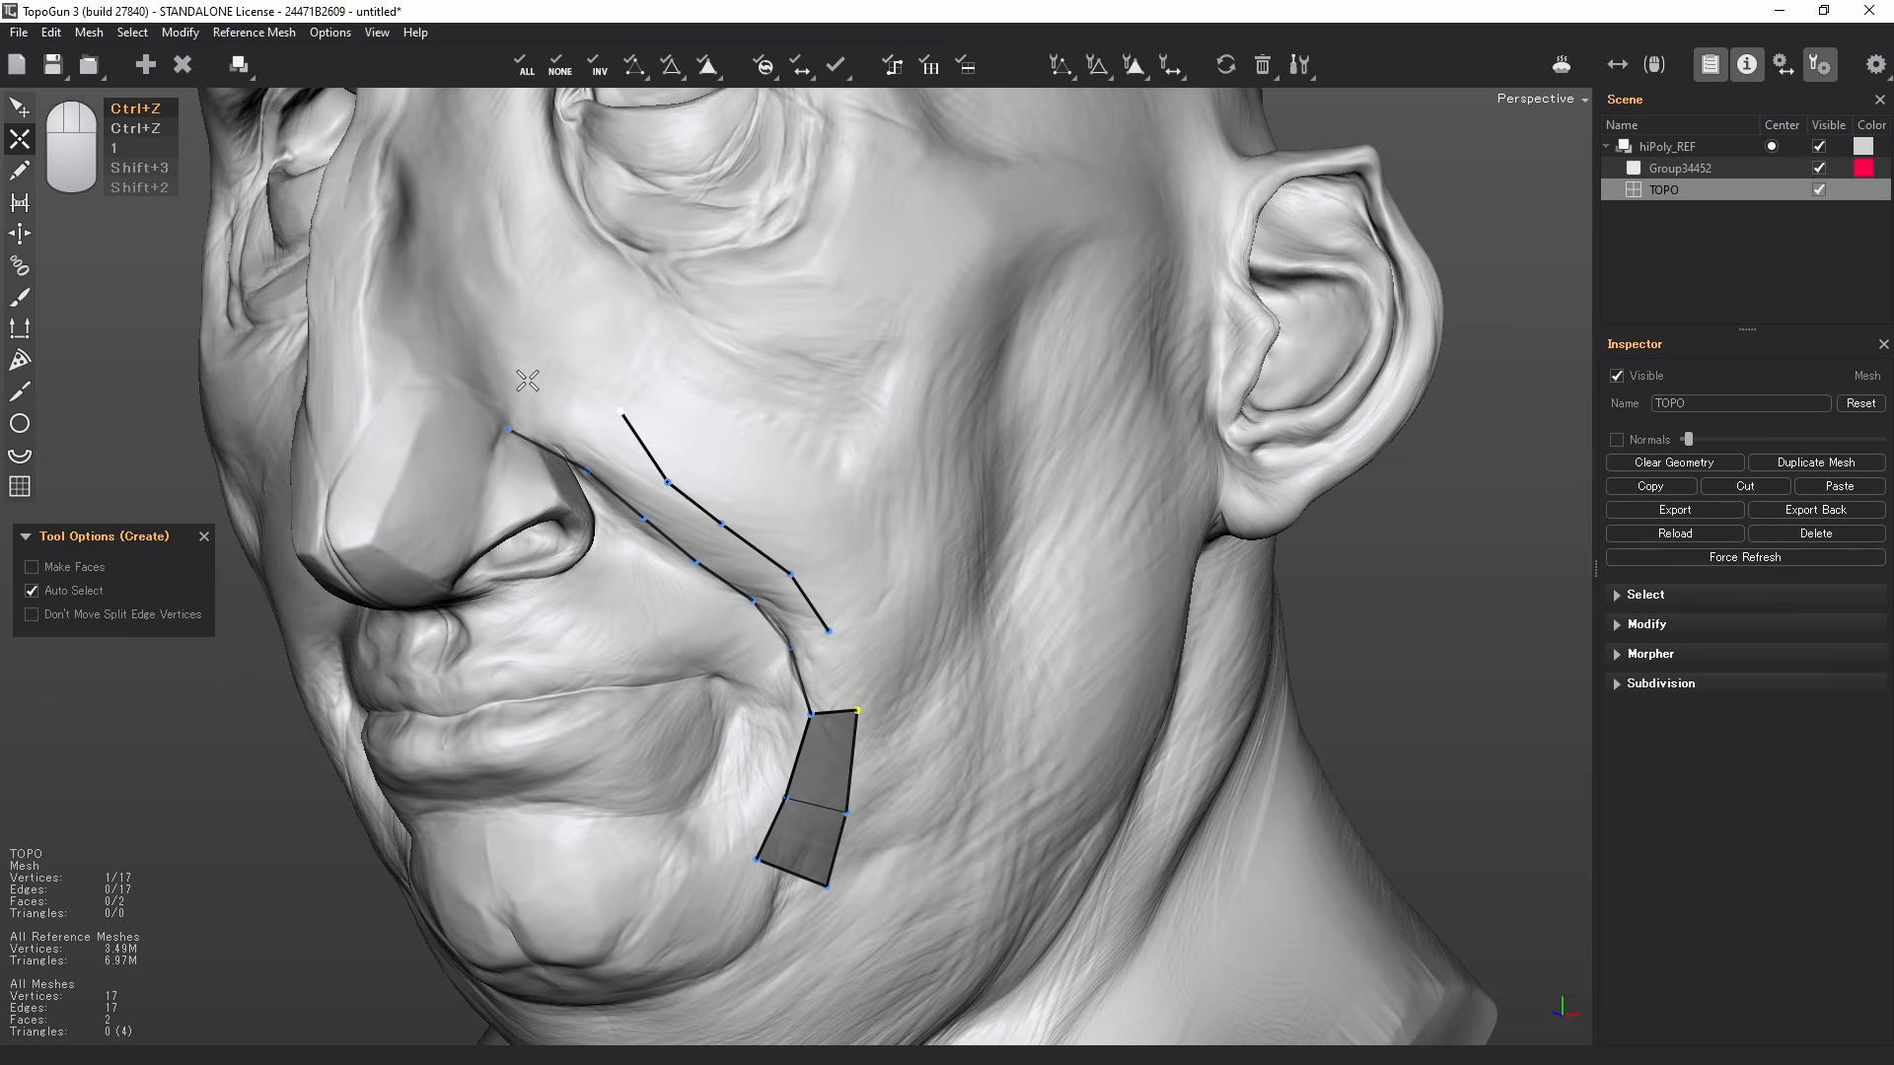
pyautogui.click(527, 381)
# - Adjust the second and third vertices from the nose end of the cheek row to even out its curve
pyautogui.press('q')
pyautogui.click(669, 480)
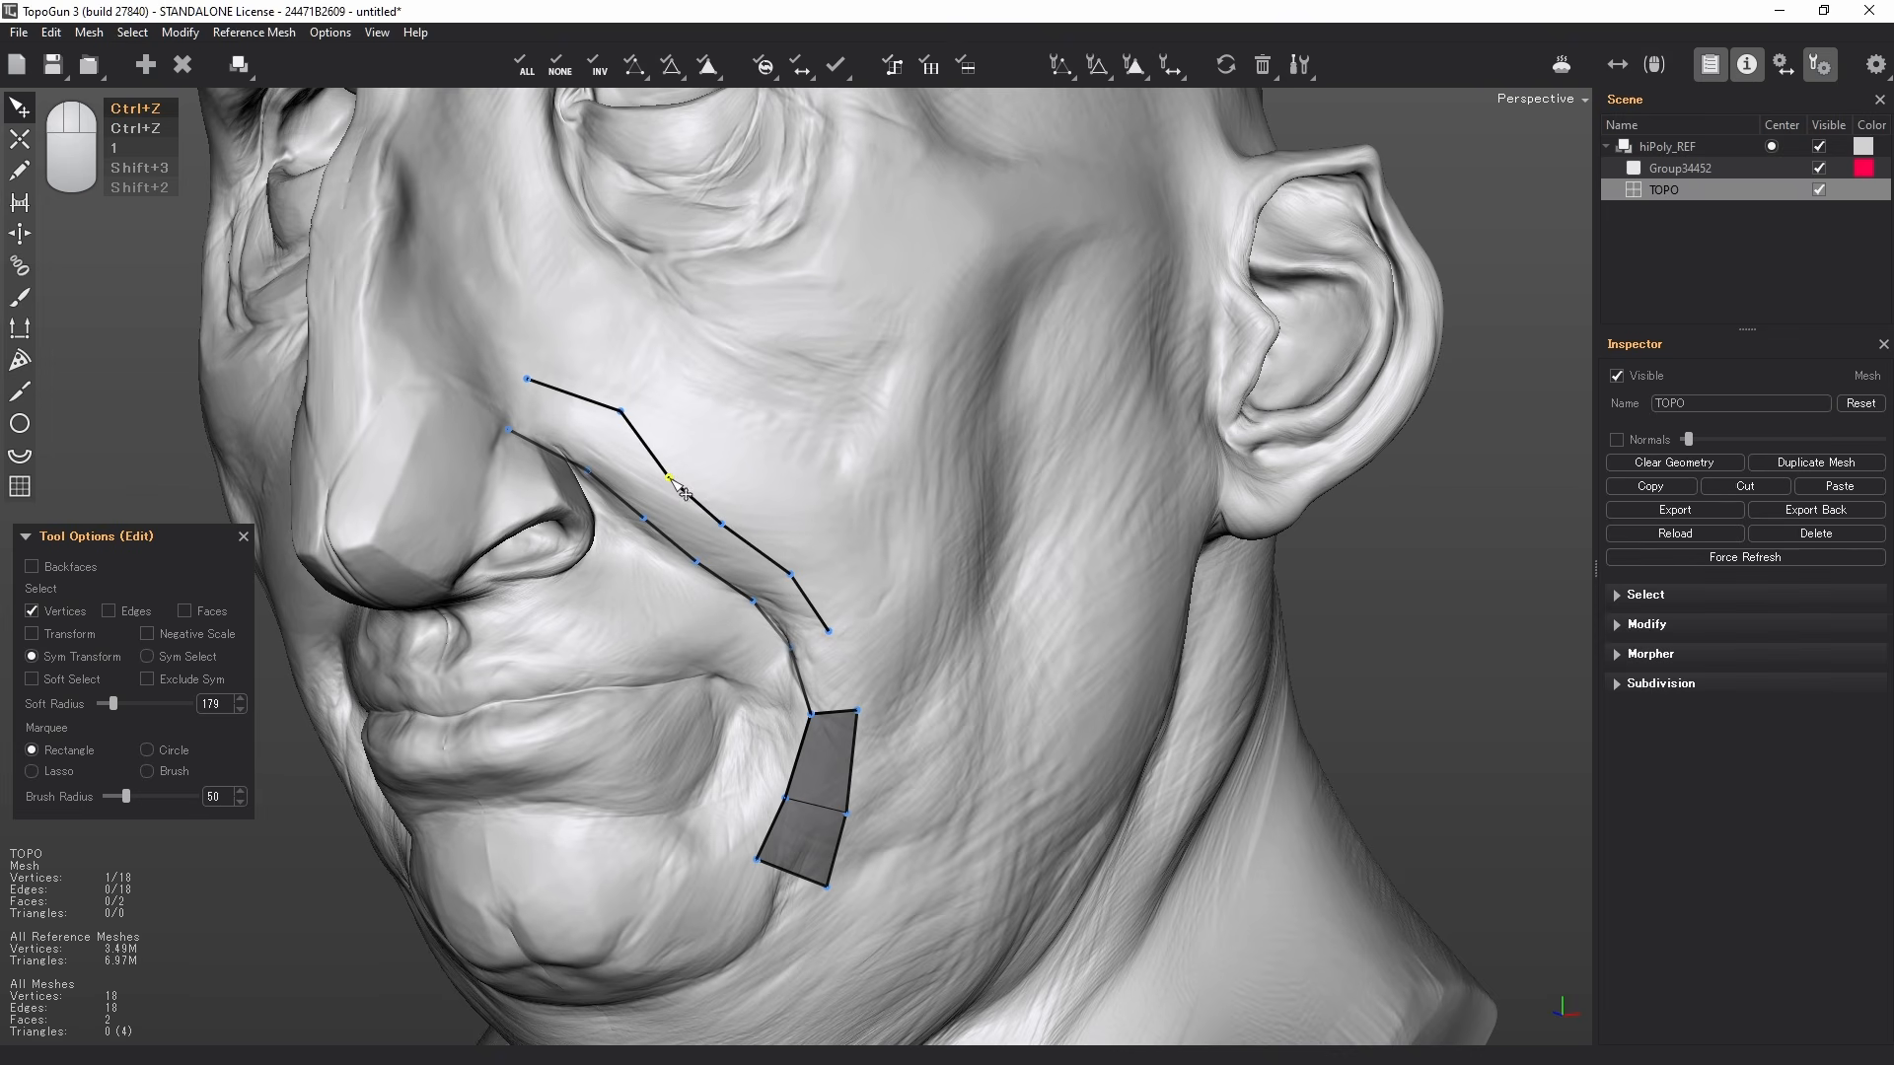
pyautogui.moveTo(670, 478); pyautogui.dragTo(670, 473)
pyautogui.moveTo(622, 412); pyautogui.dragTo(606, 426)
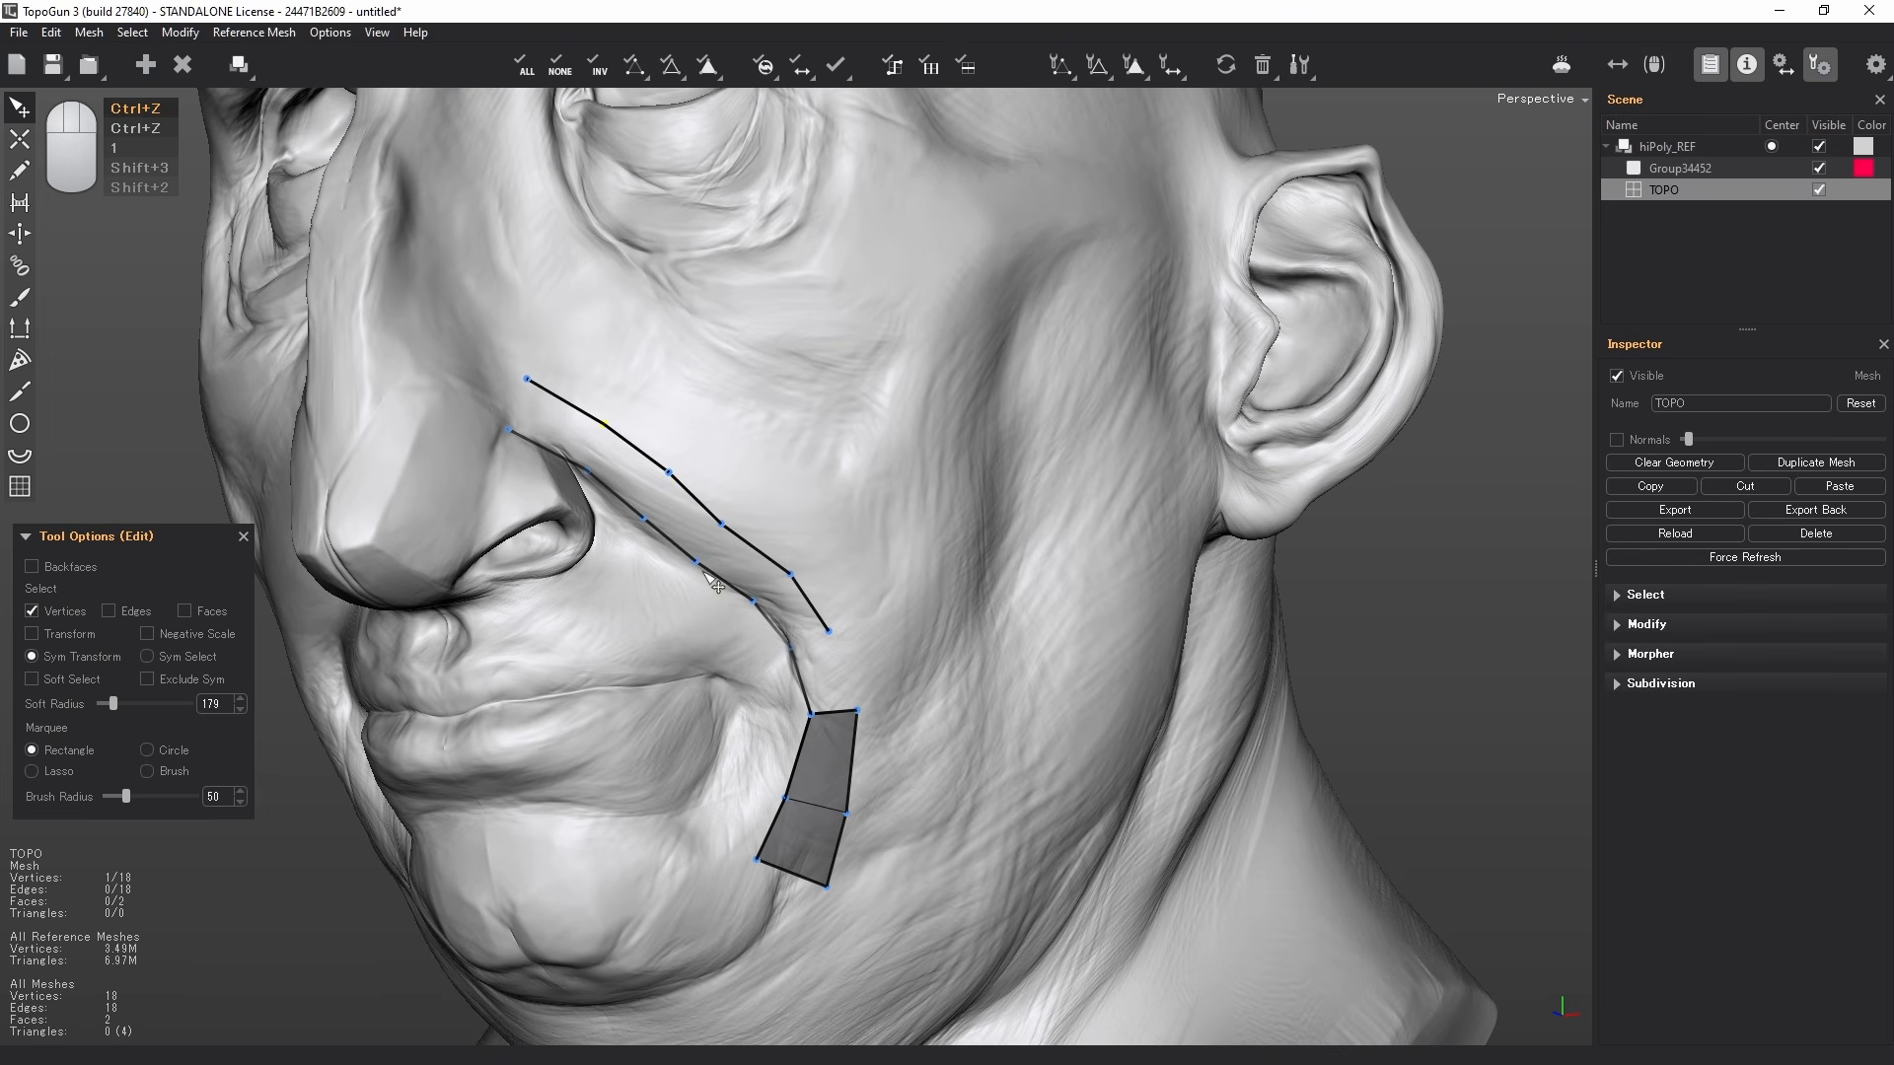
# - Connect opposite vertices of the cheek row and crease line to form two quads at the row's lower end
pyautogui.press('w')
pyautogui.click(831, 632)
pyautogui.click(793, 649)
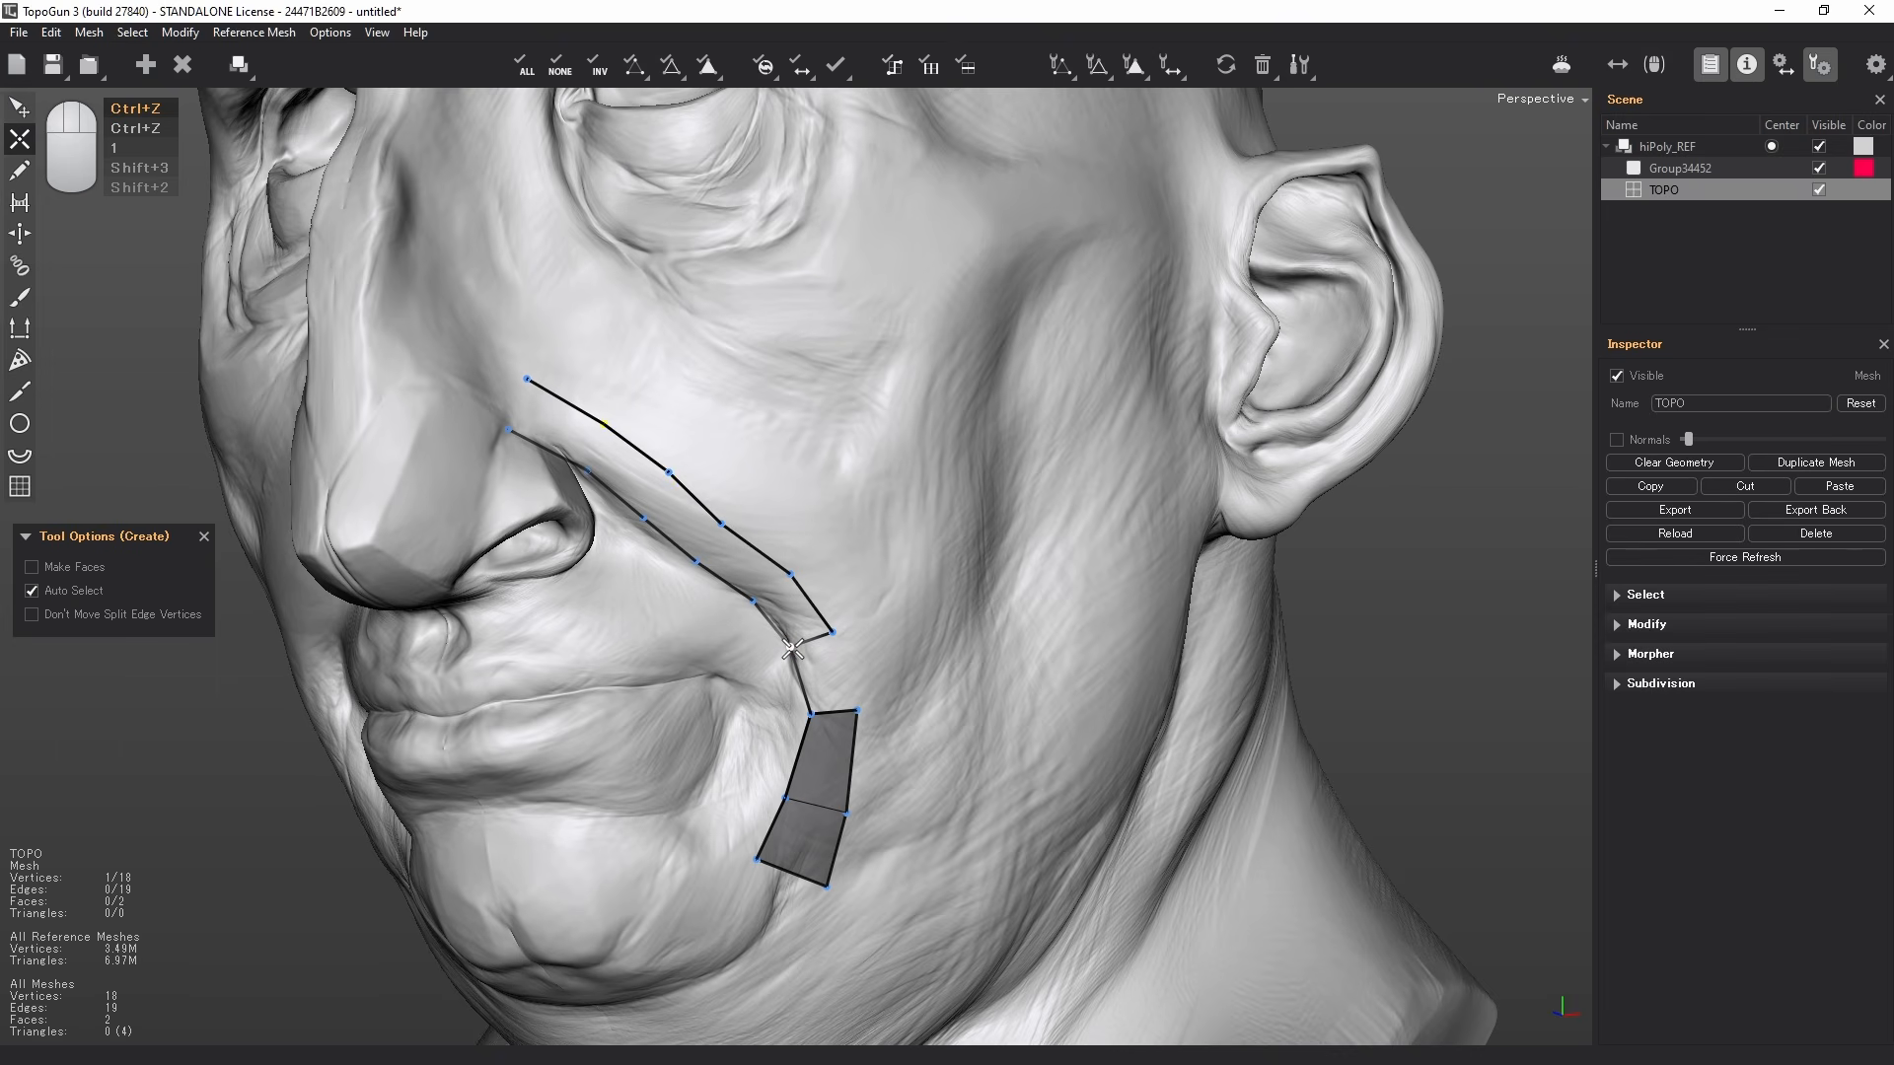
pyautogui.press('q')
pyautogui.press('w')
pyautogui.click(753, 601)
pyautogui.click(792, 574)
pyautogui.press('q')
pyautogui.press('w')
pyautogui.click(721, 524)
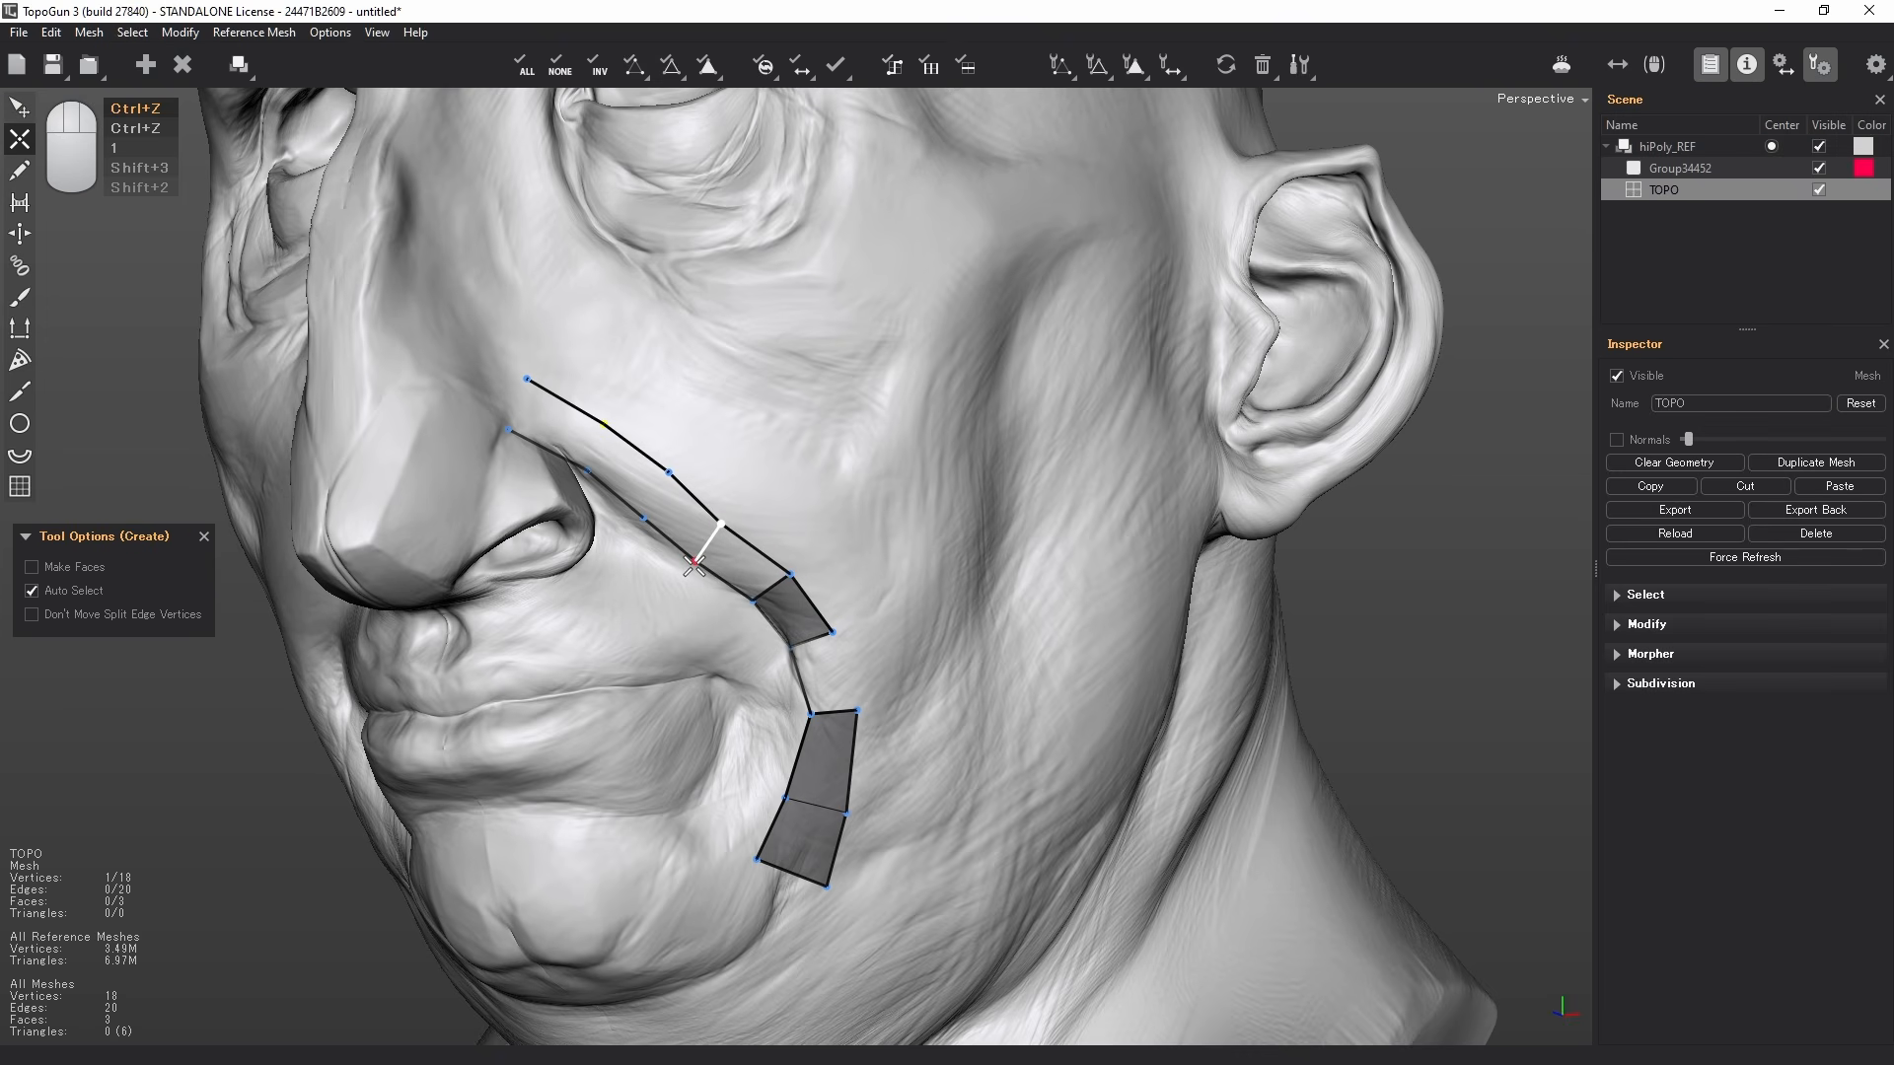
pyautogui.click(693, 564)
pyautogui.press('q')
pyautogui.press('w')
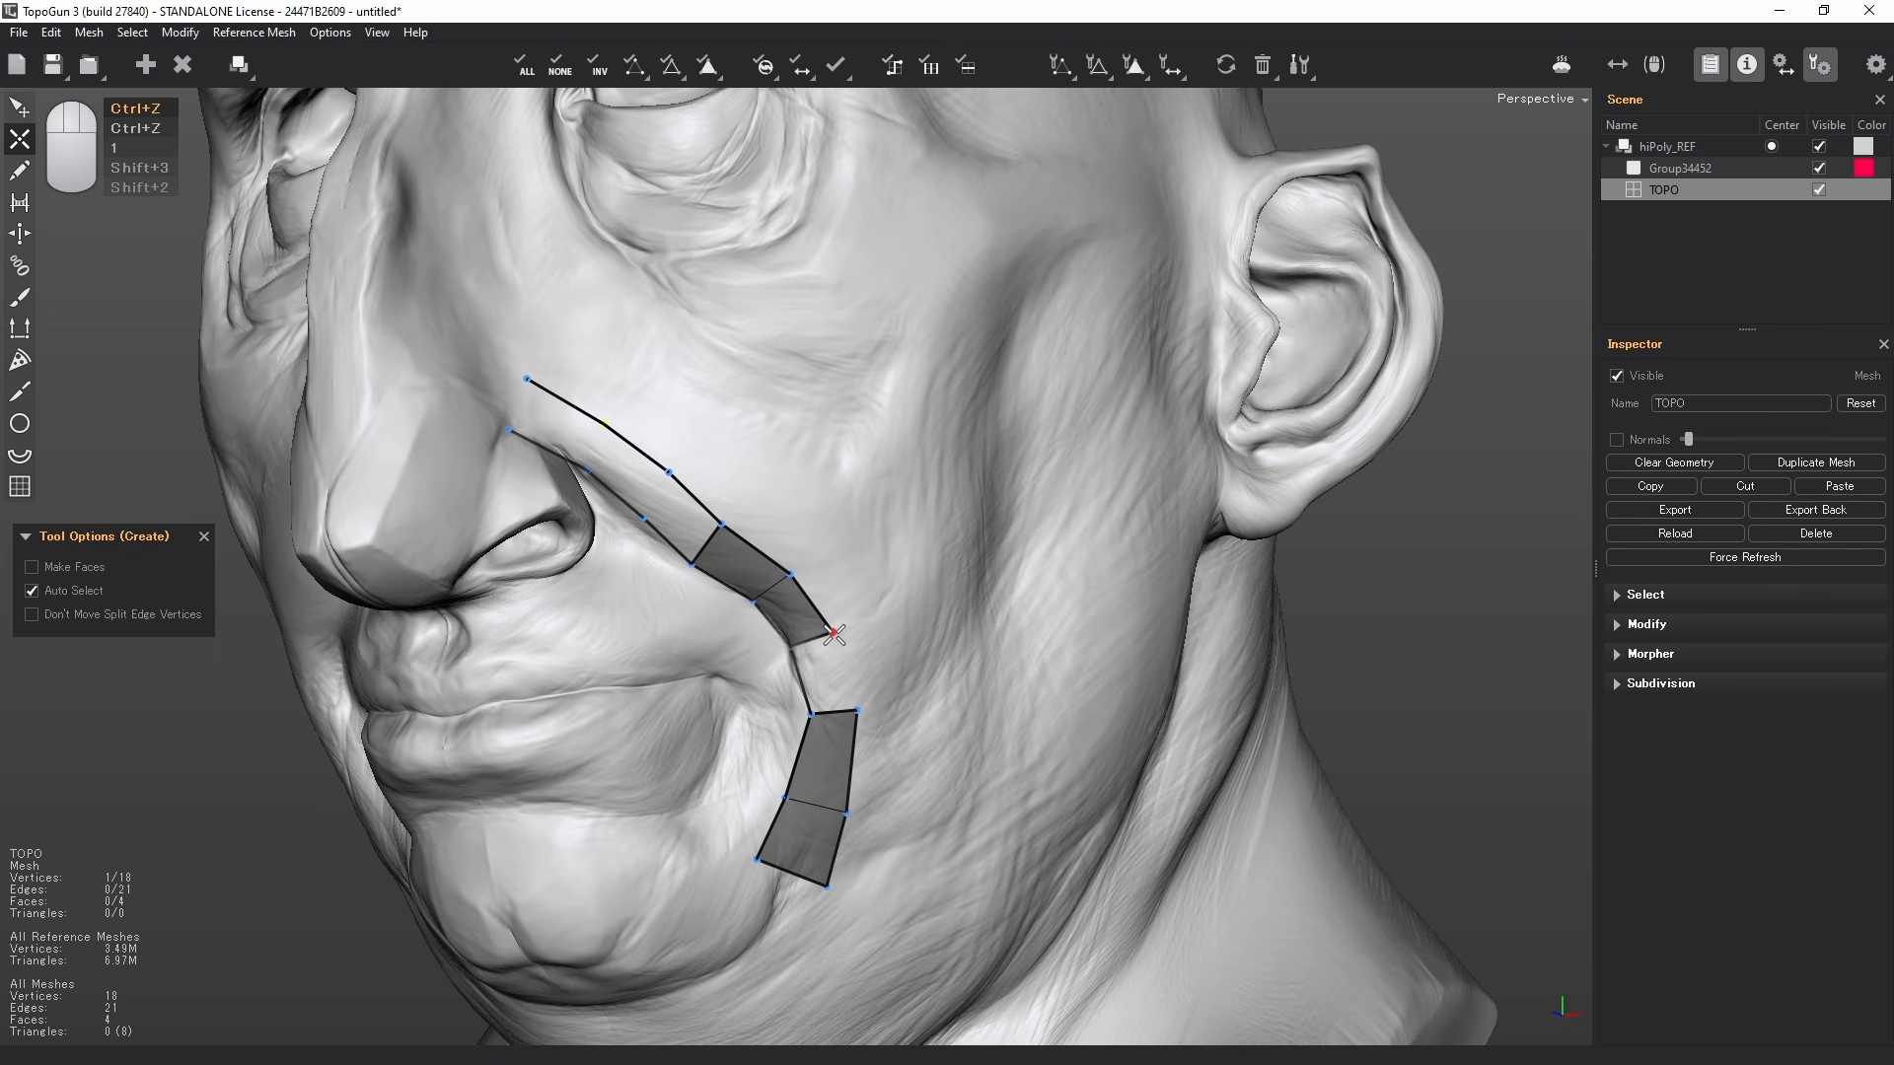
# - Fill the gap between the upper and lower quad strips by connecting their outer vertices
pyautogui.click(833, 633)
pyautogui.click(858, 710)
pyautogui.press('q')
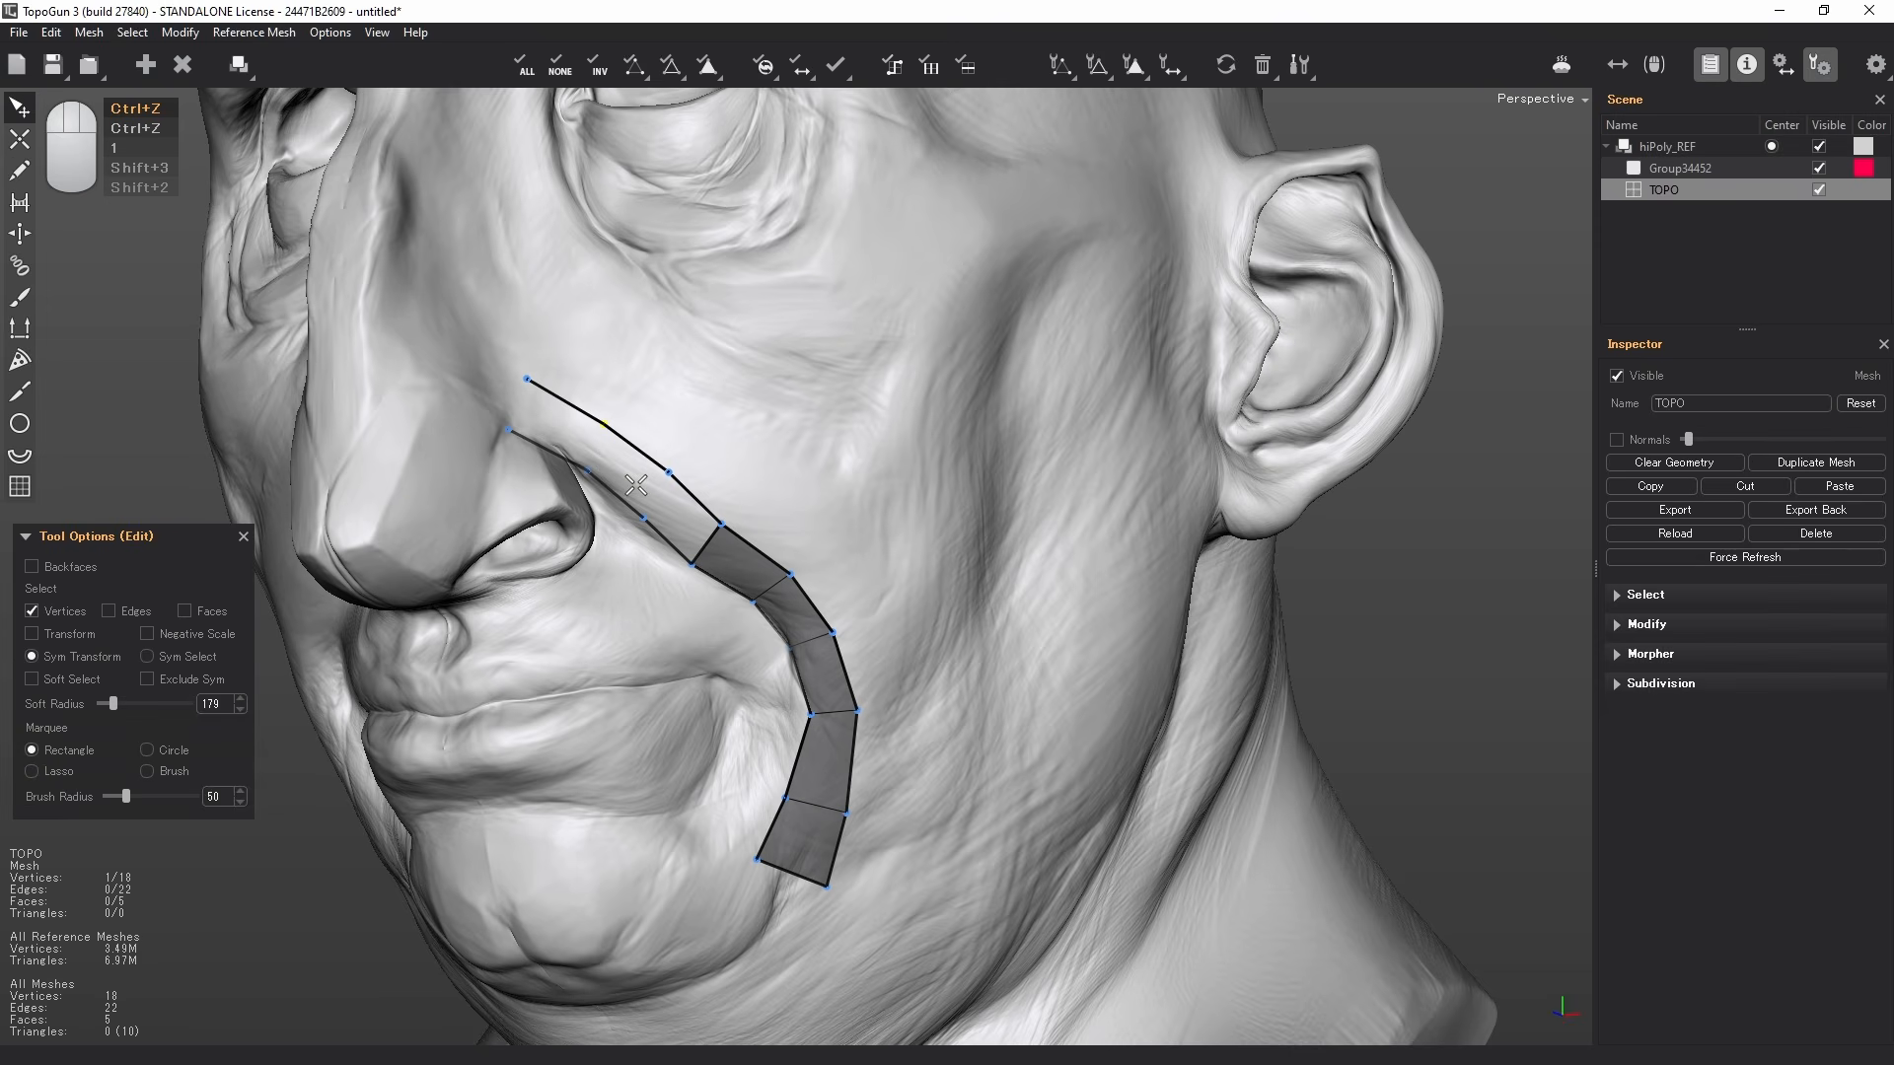
# - Bridge the remaining opposite vertices up to the nose with three more quads, and return to the Edit tool
pyautogui.press('w')
pyautogui.click(669, 473)
pyautogui.click(644, 520)
pyautogui.press('q')
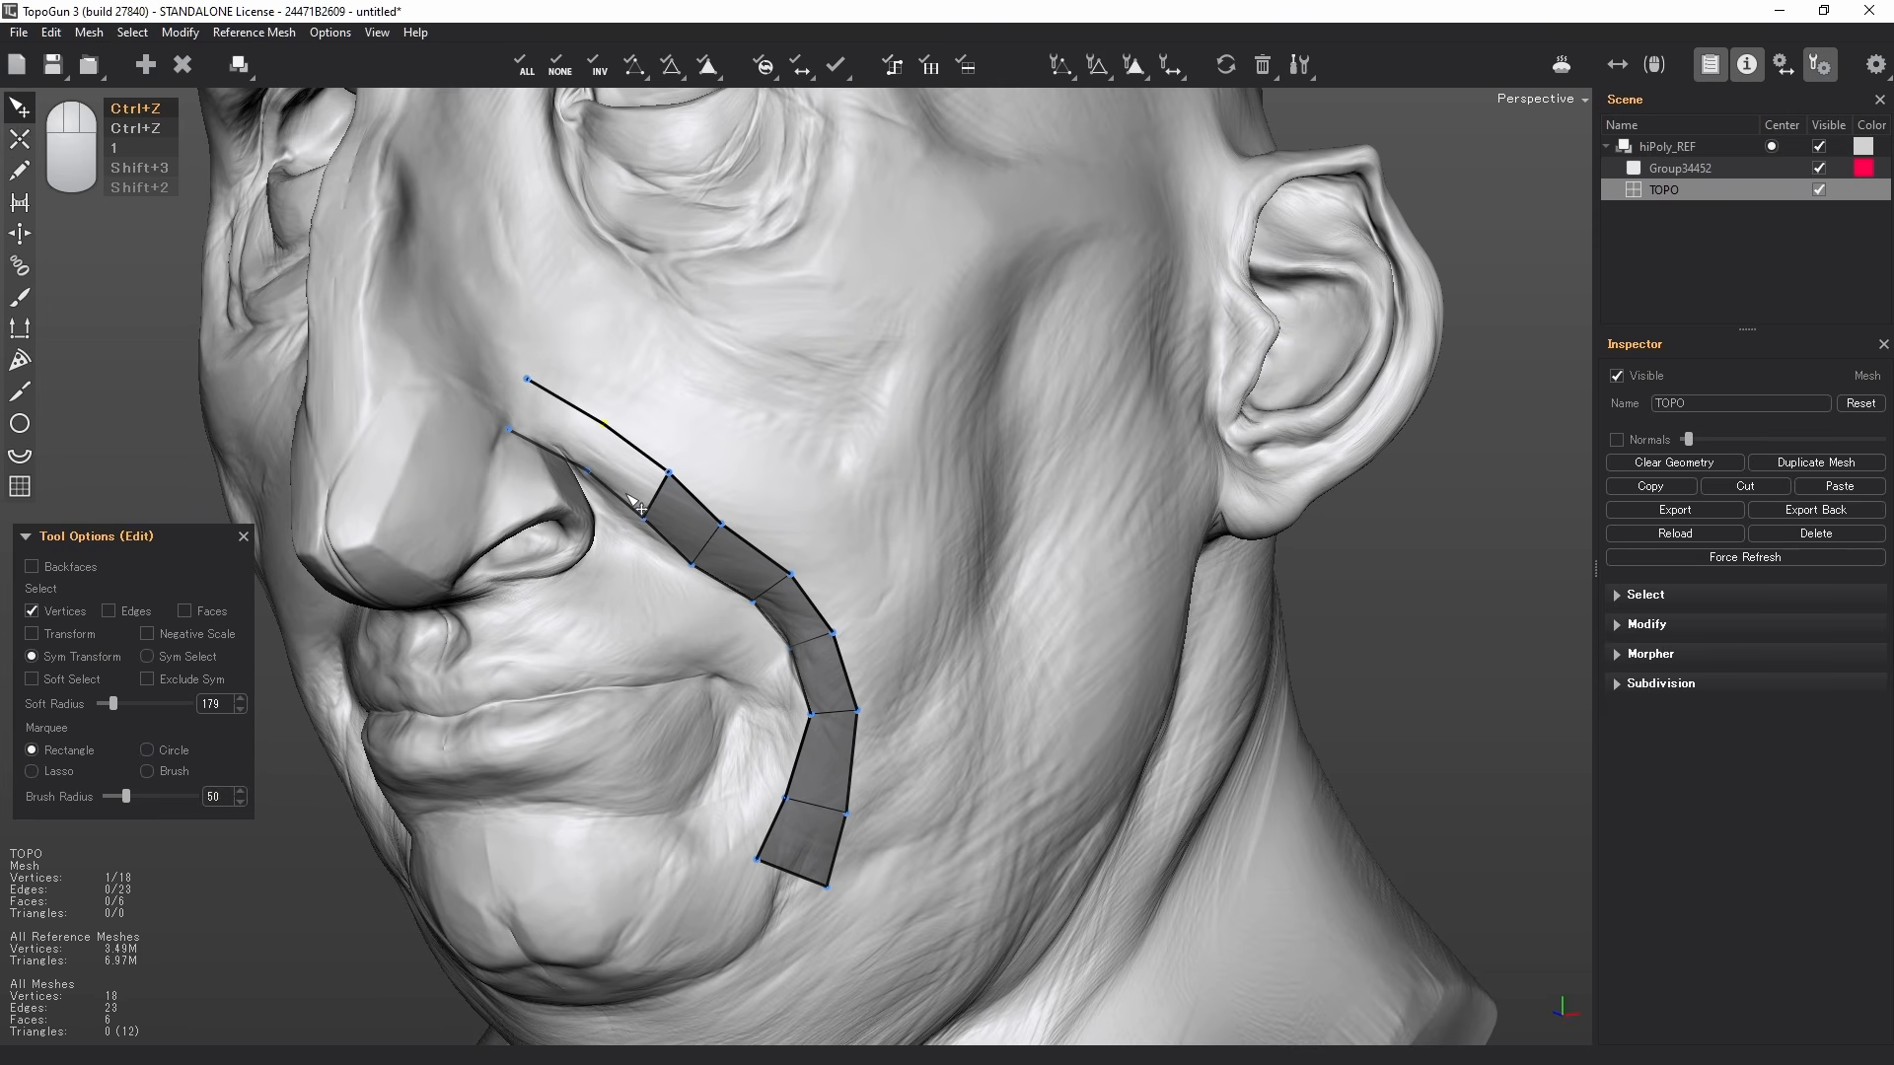
pyautogui.press('w')
pyautogui.click(604, 446)
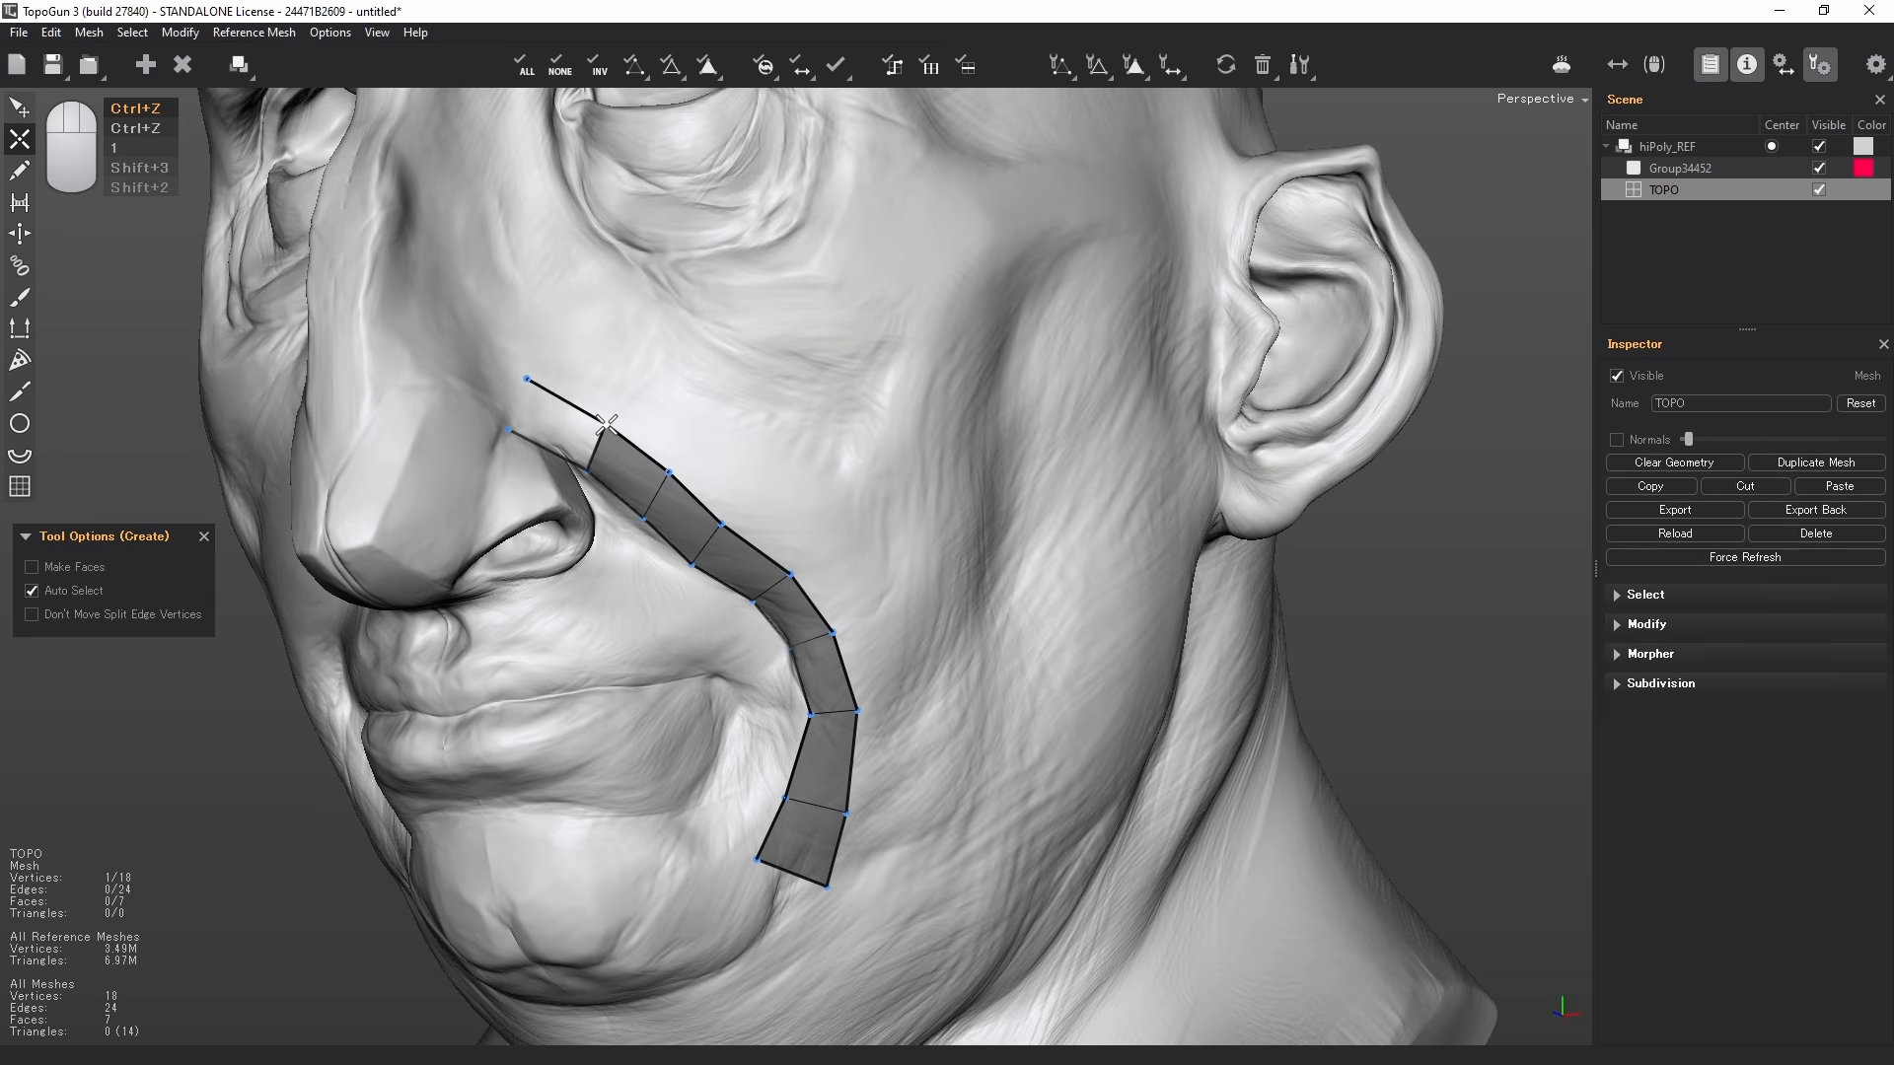
pyautogui.click(509, 434)
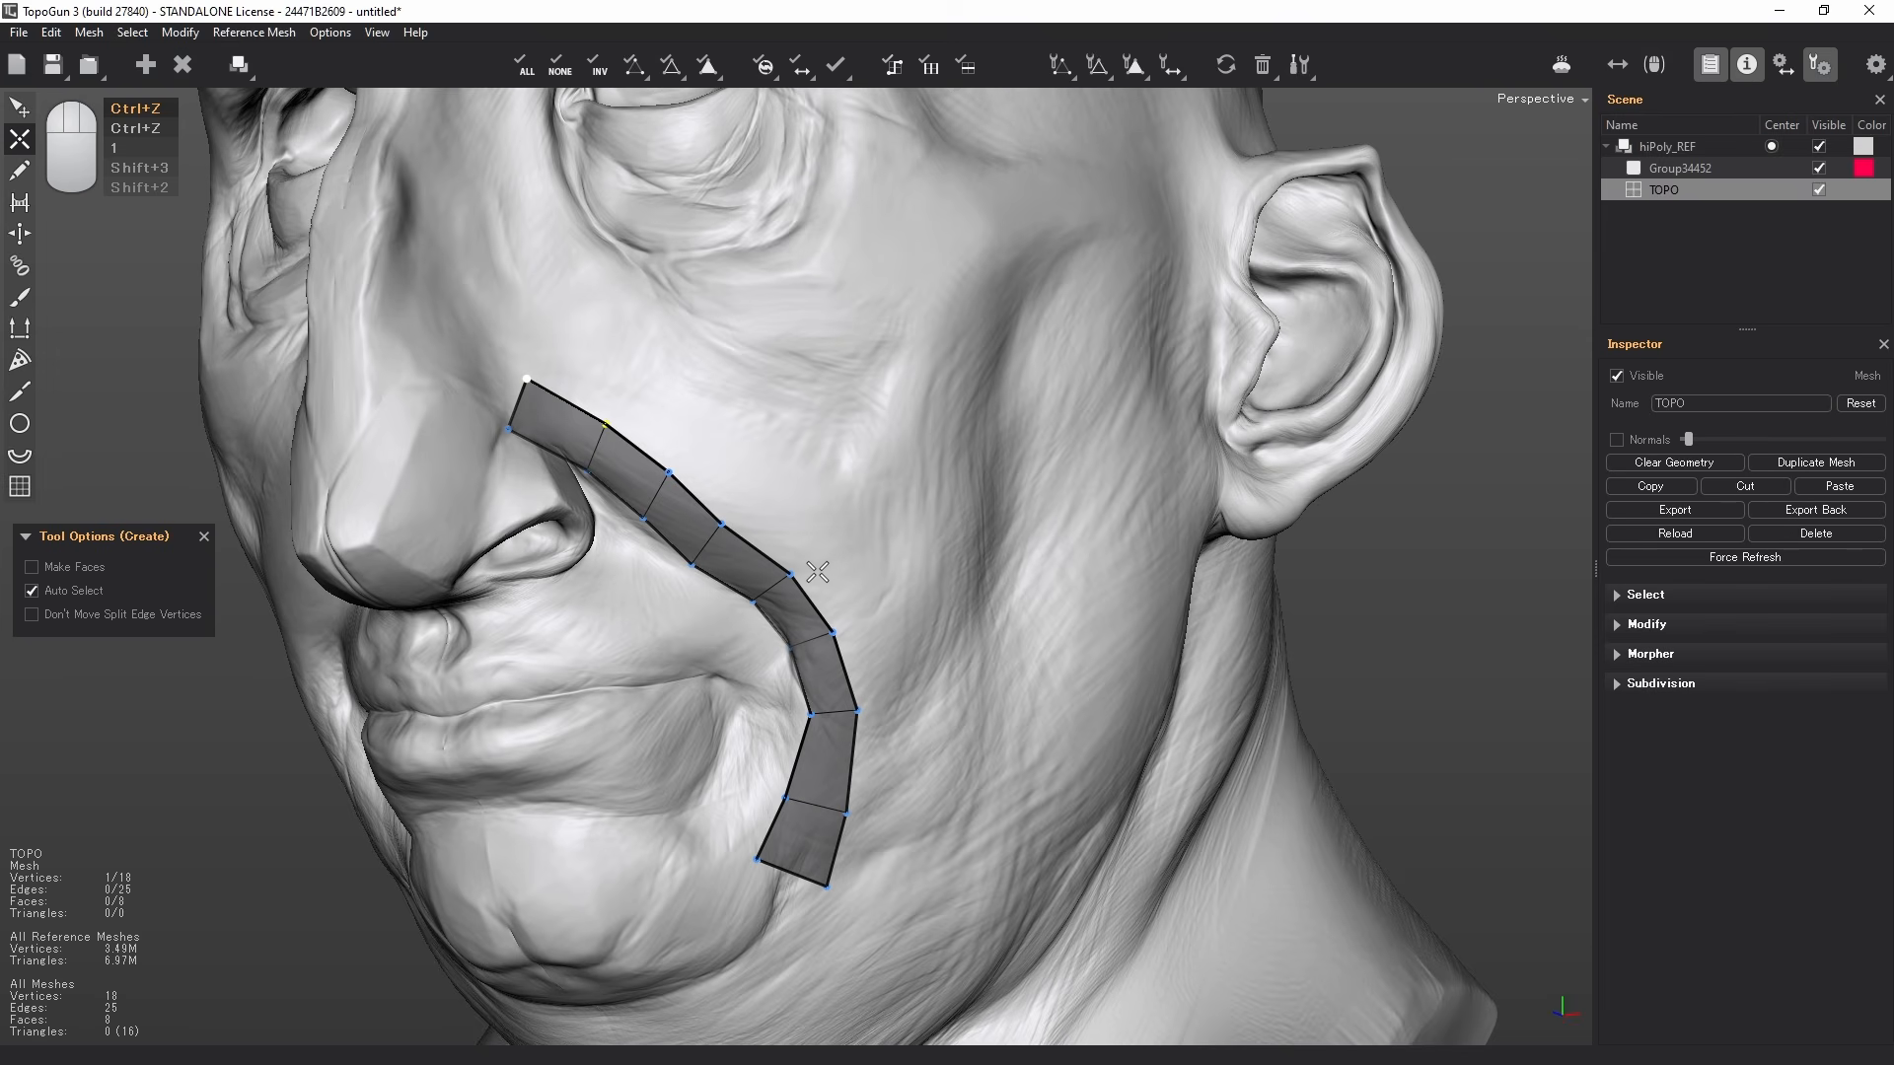
pyautogui.press('q')
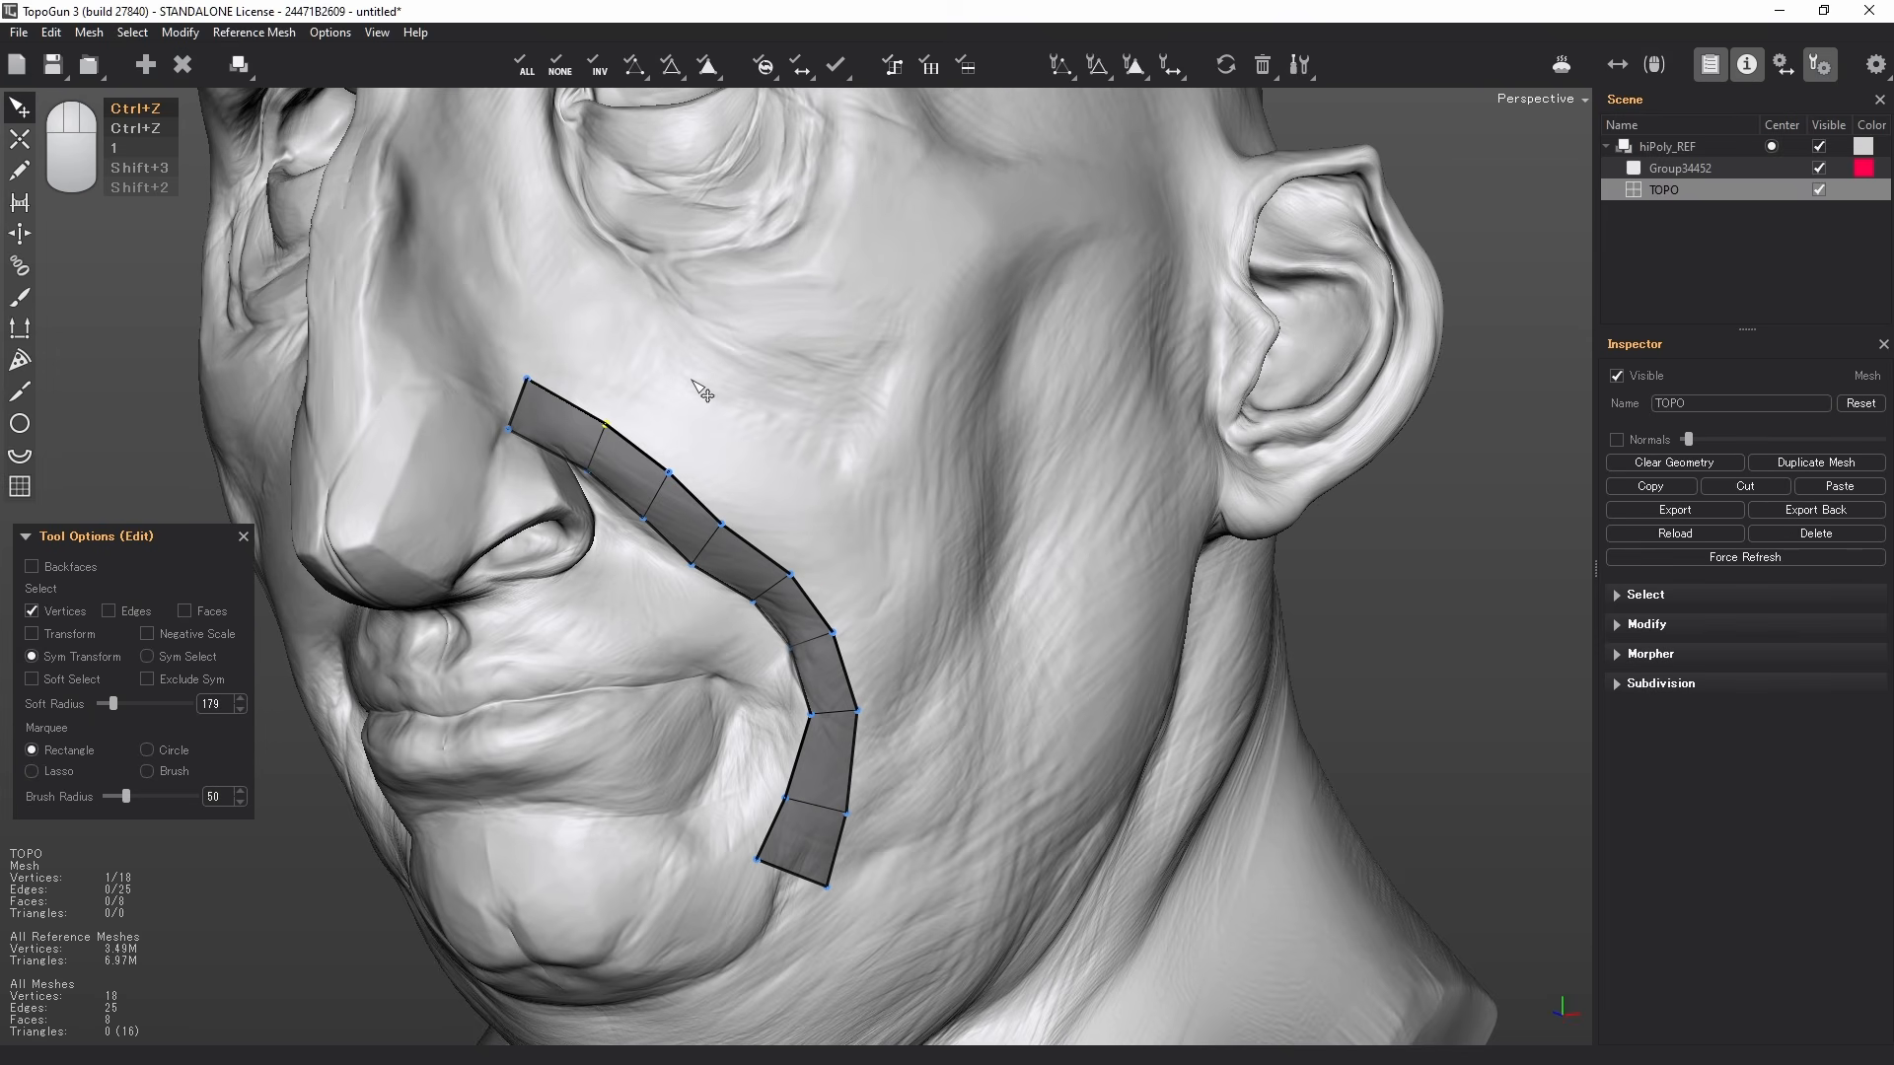
# - Using the Patch tool, draw three lofted lines down the cheek between the mouth strip and the ear, and create the quad patch
pyautogui.click(19, 488)
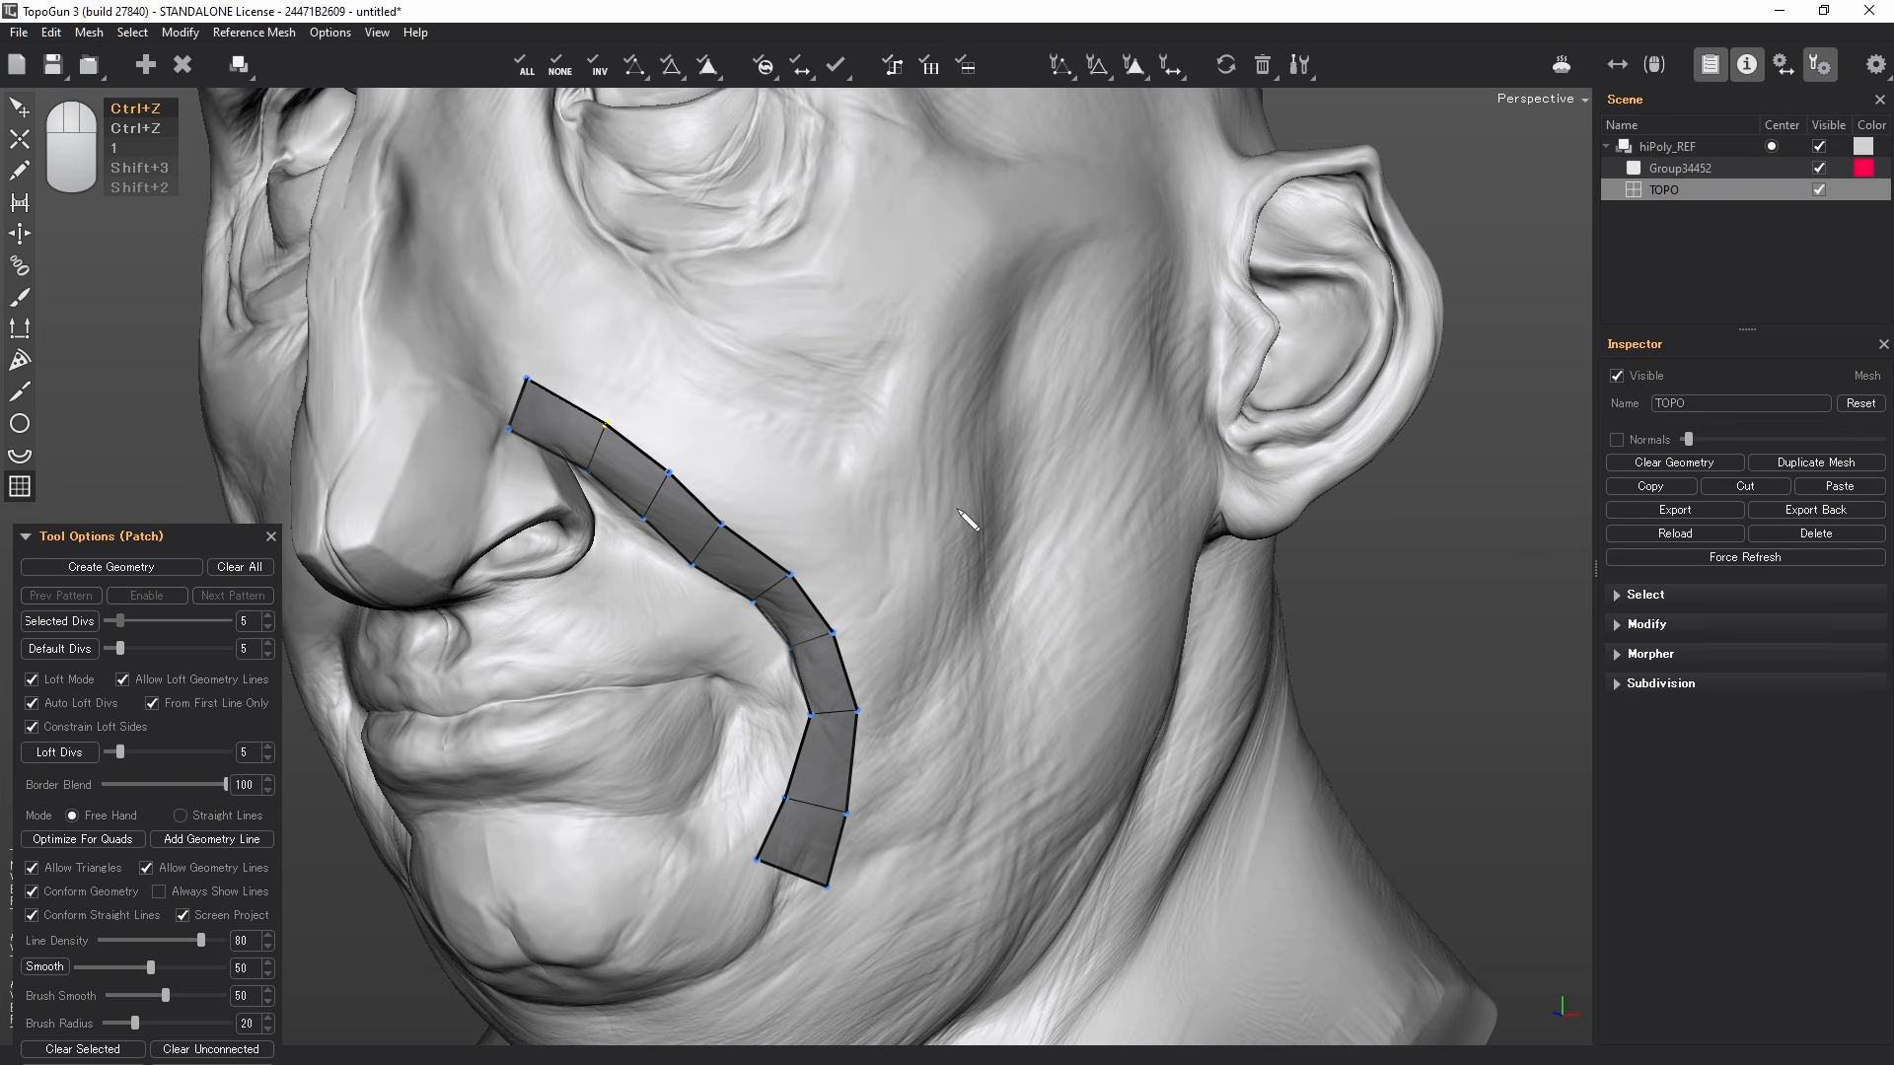
pyautogui.moveTo(852, 429); pyautogui.dragTo(962, 786)
pyautogui.moveTo(1070, 385); pyautogui.dragTo(1113, 764)
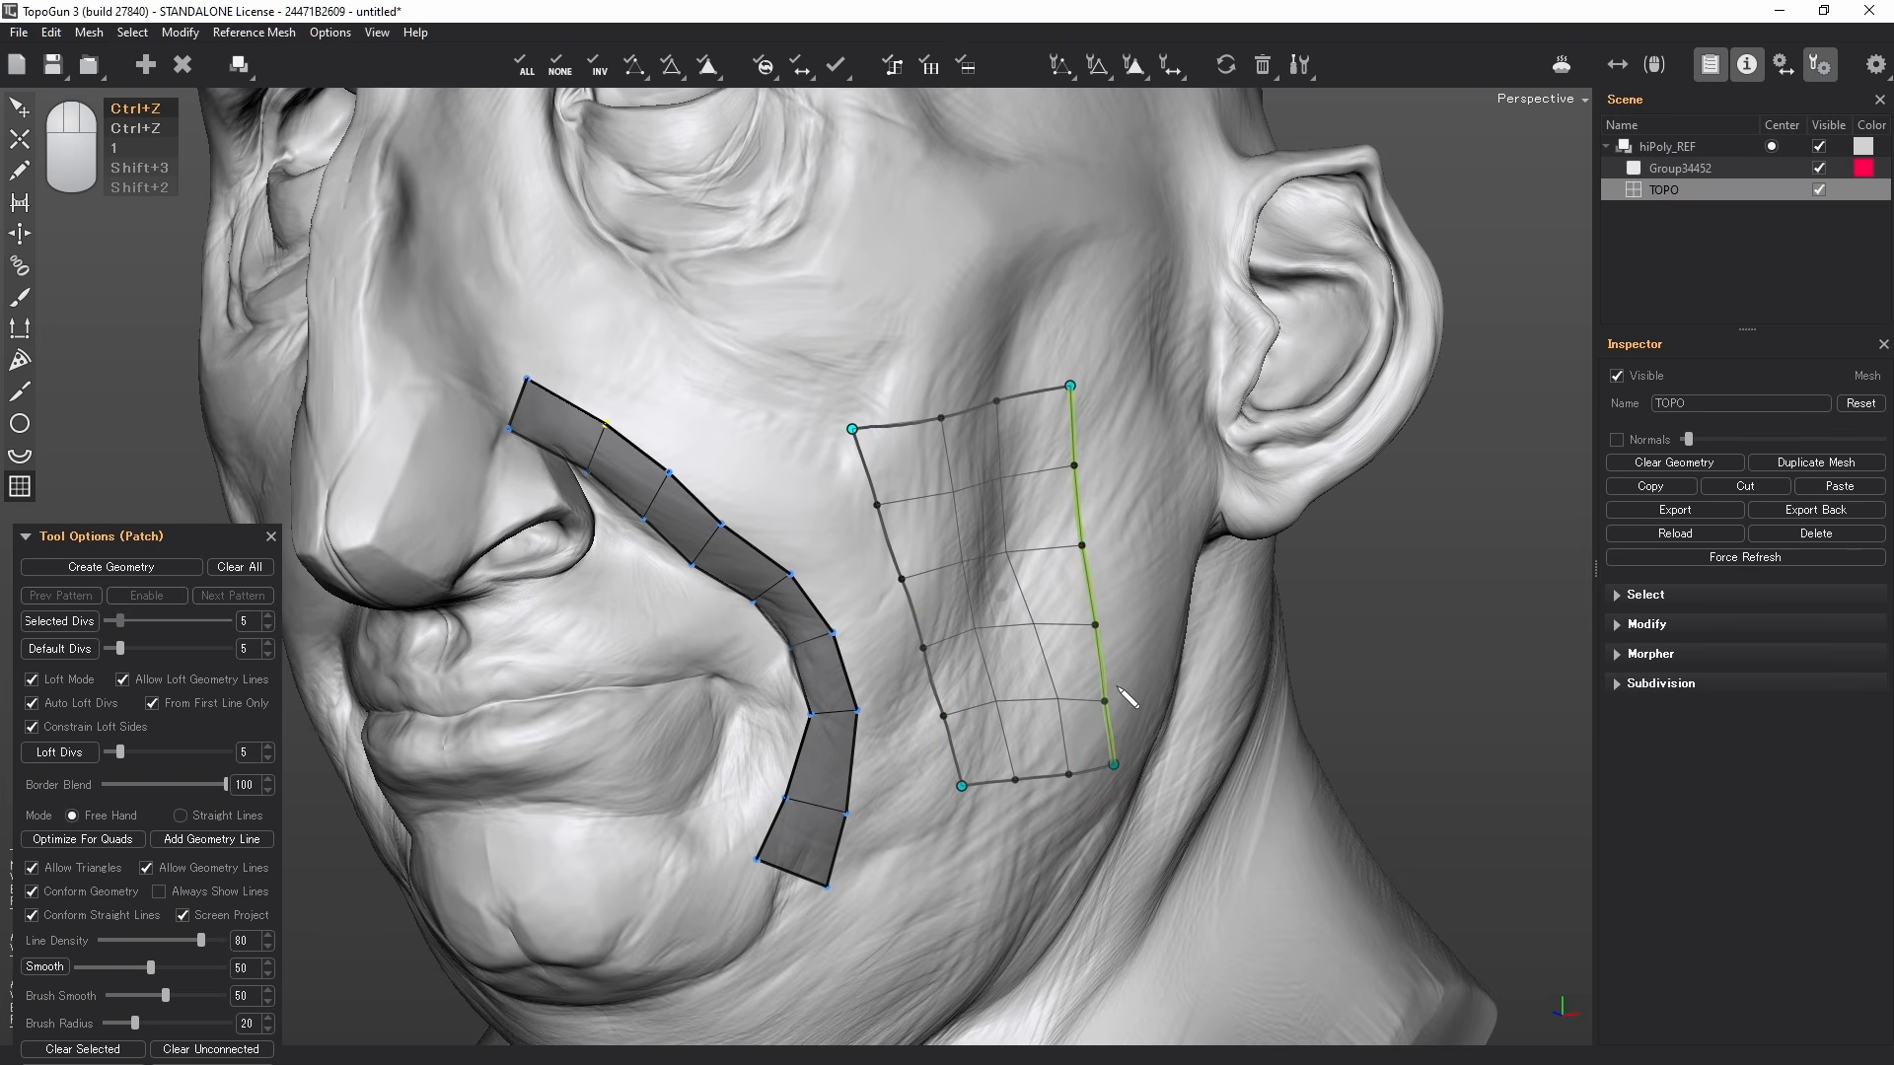
pyautogui.keyDown('alt'); pyautogui.moveTo(1117, 688); pyautogui.dragTo(1014, 702); pyautogui.keyUp('alt')
pyautogui.moveTo(1067, 391); pyautogui.dragTo(1145, 697)
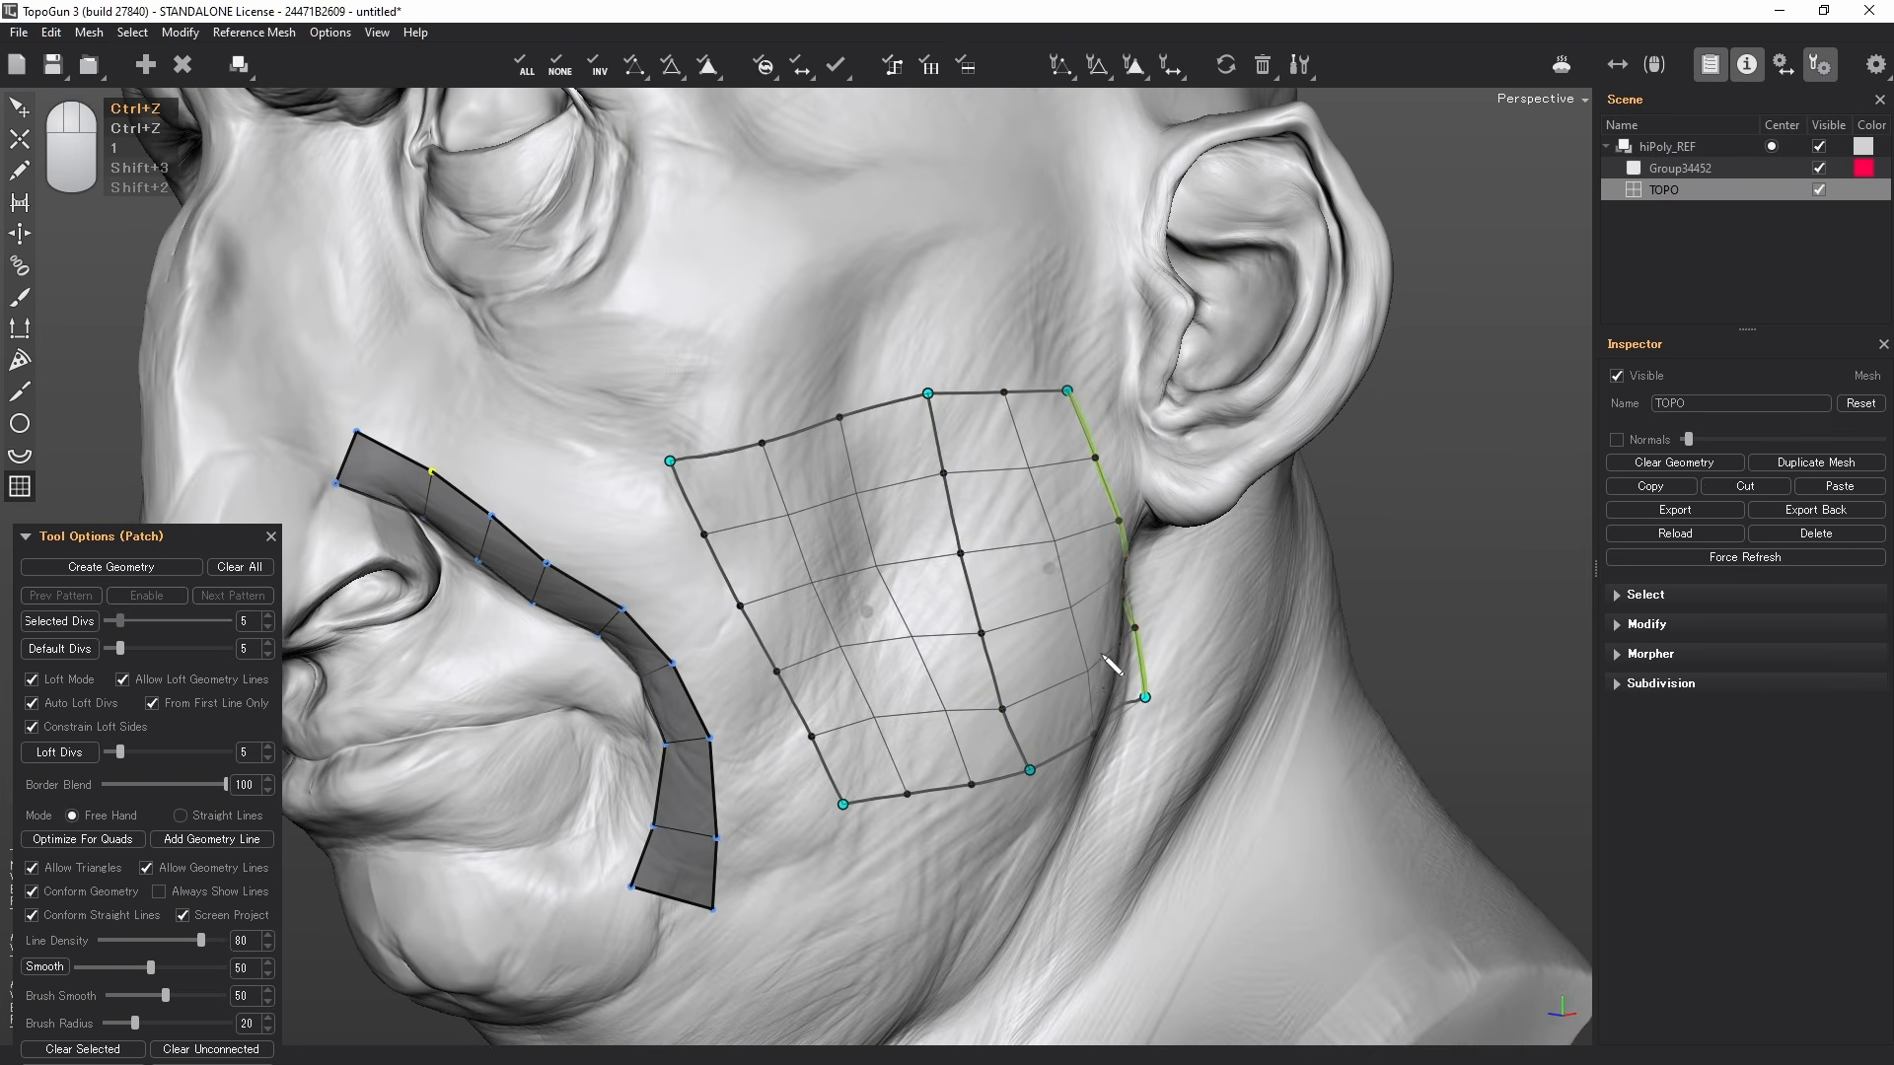
pyautogui.rightClick(1094, 658)
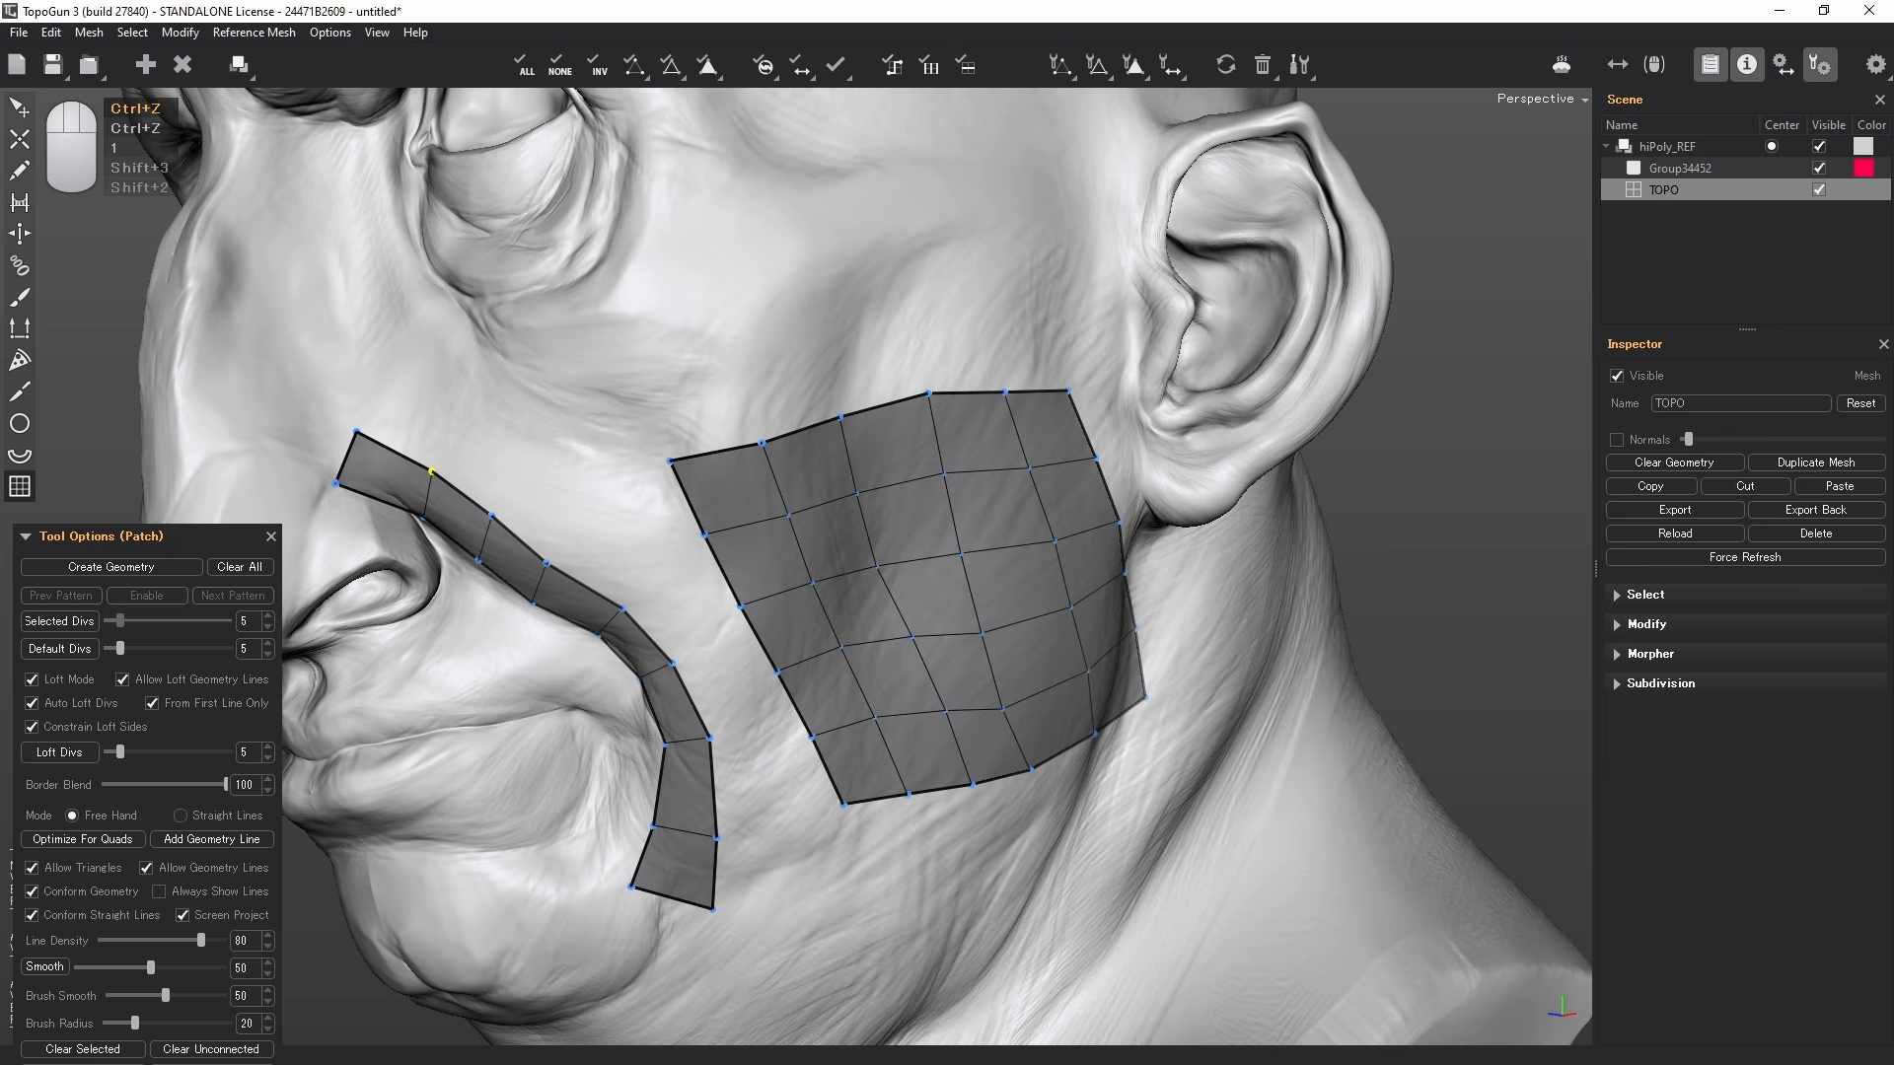
# - With the Edit tool, move the upper two vertices of the new patch's front border slightly toward the nose
pyautogui.click(27, 114)
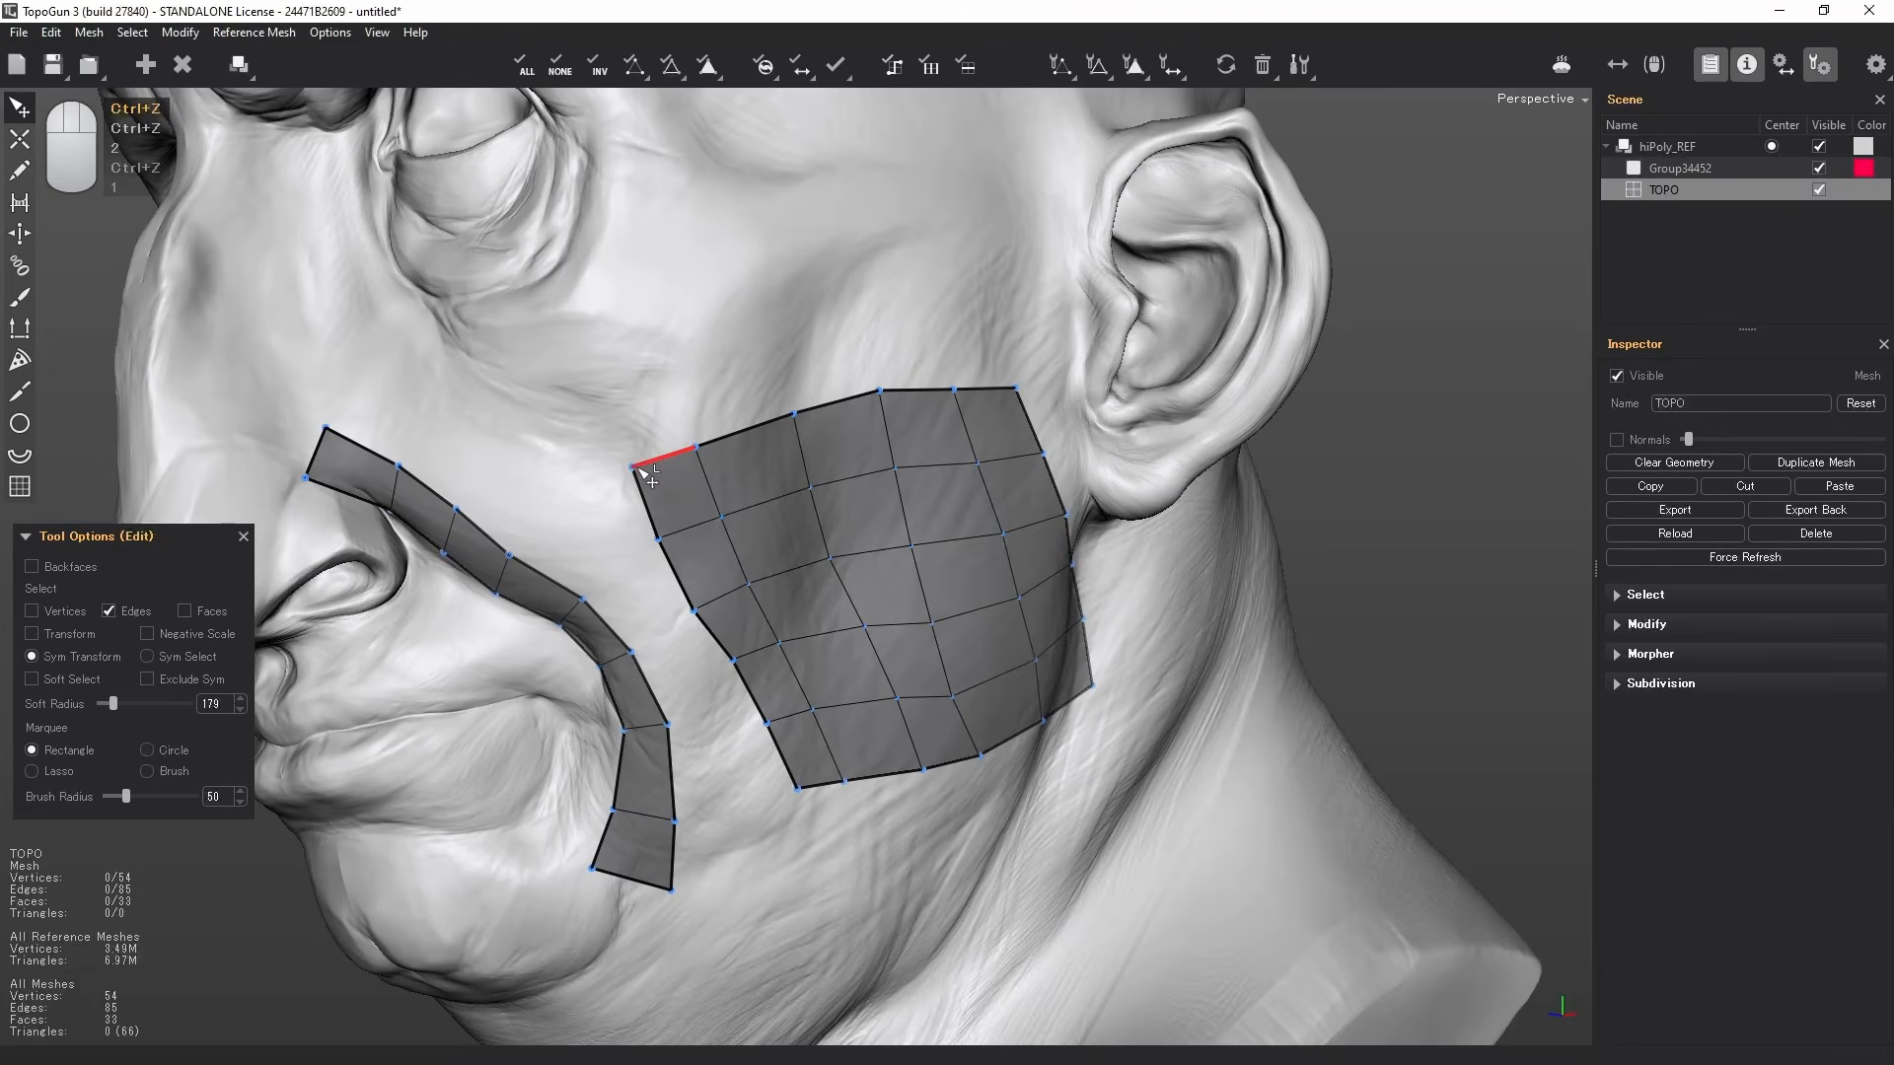
pyautogui.press('1')
pyautogui.press('1')
pyautogui.moveTo(632, 467); pyautogui.dragTo(608, 471)
pyautogui.moveTo(657, 538); pyautogui.dragTo(644, 544)
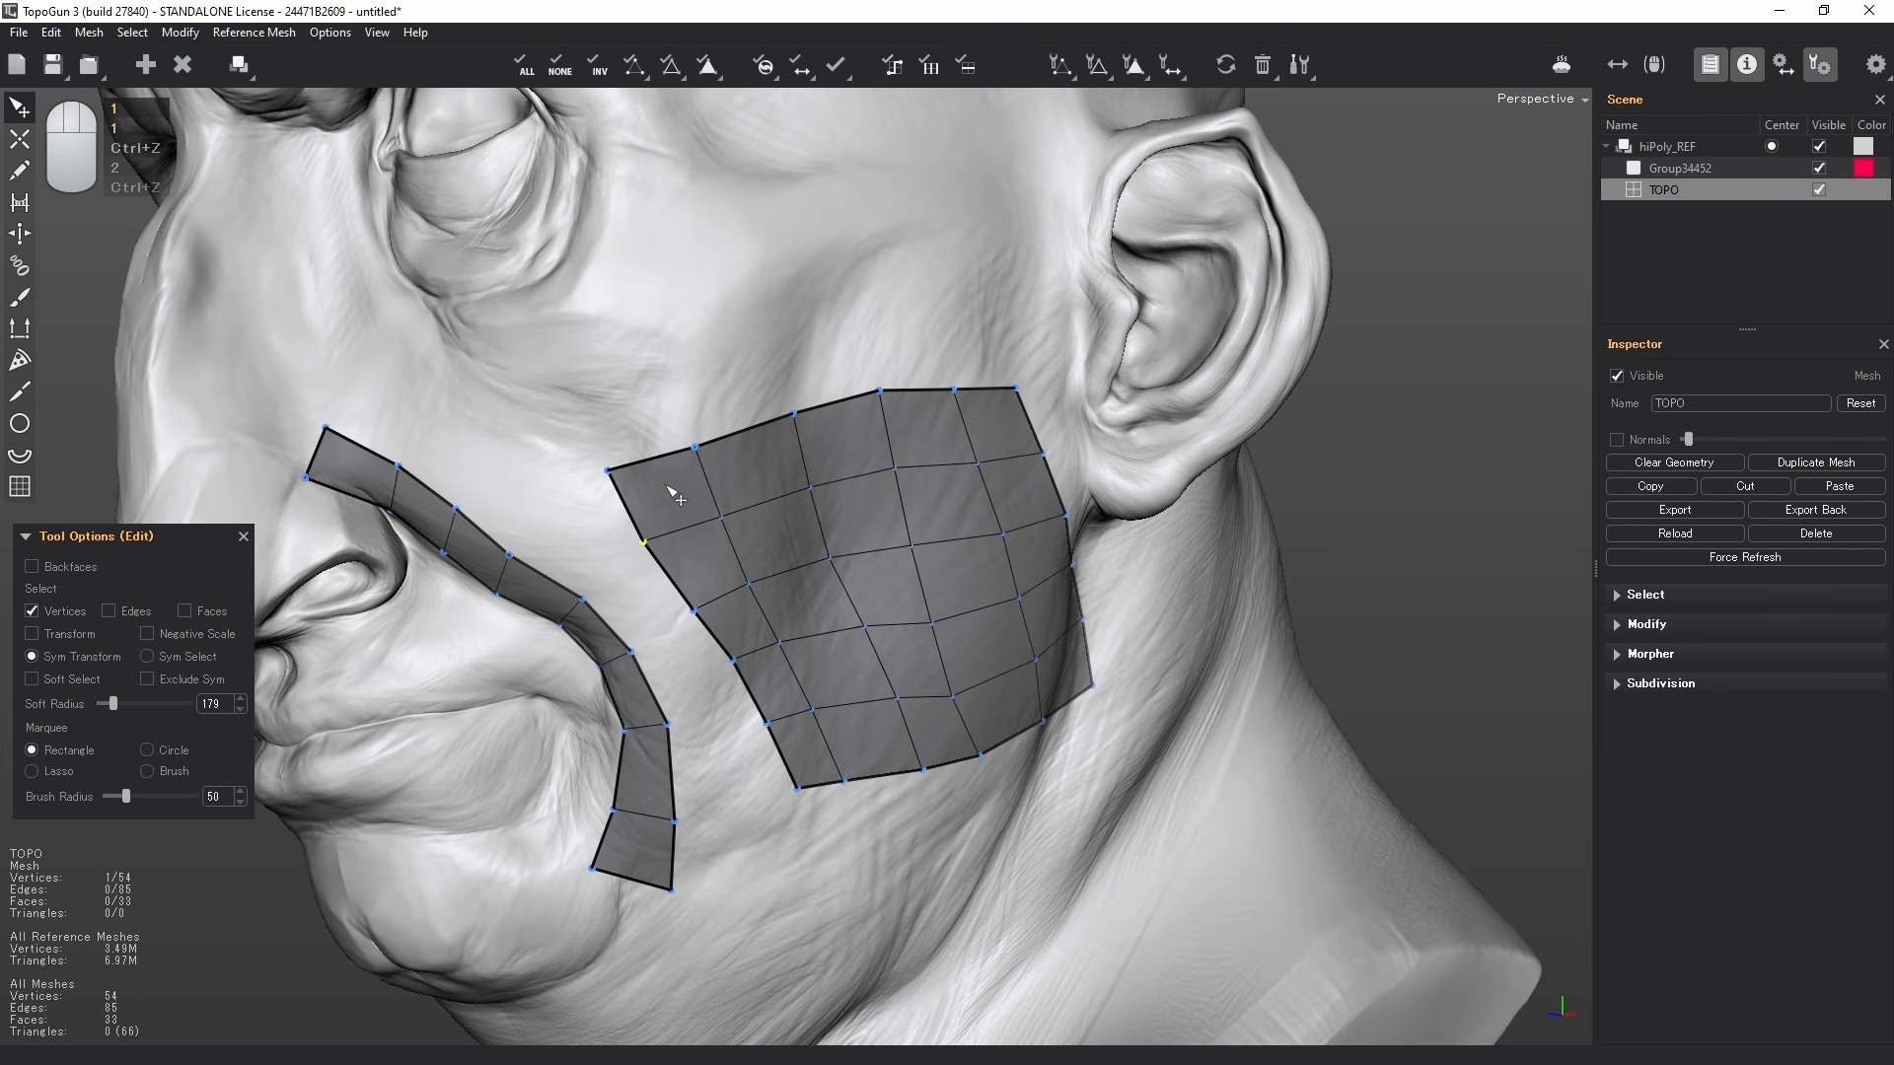
# - Weld the patch's upper front vertices onto their neighbours in the rows below, collapsing the quads above the cheek
pyautogui.scroll(3, 676, 512)
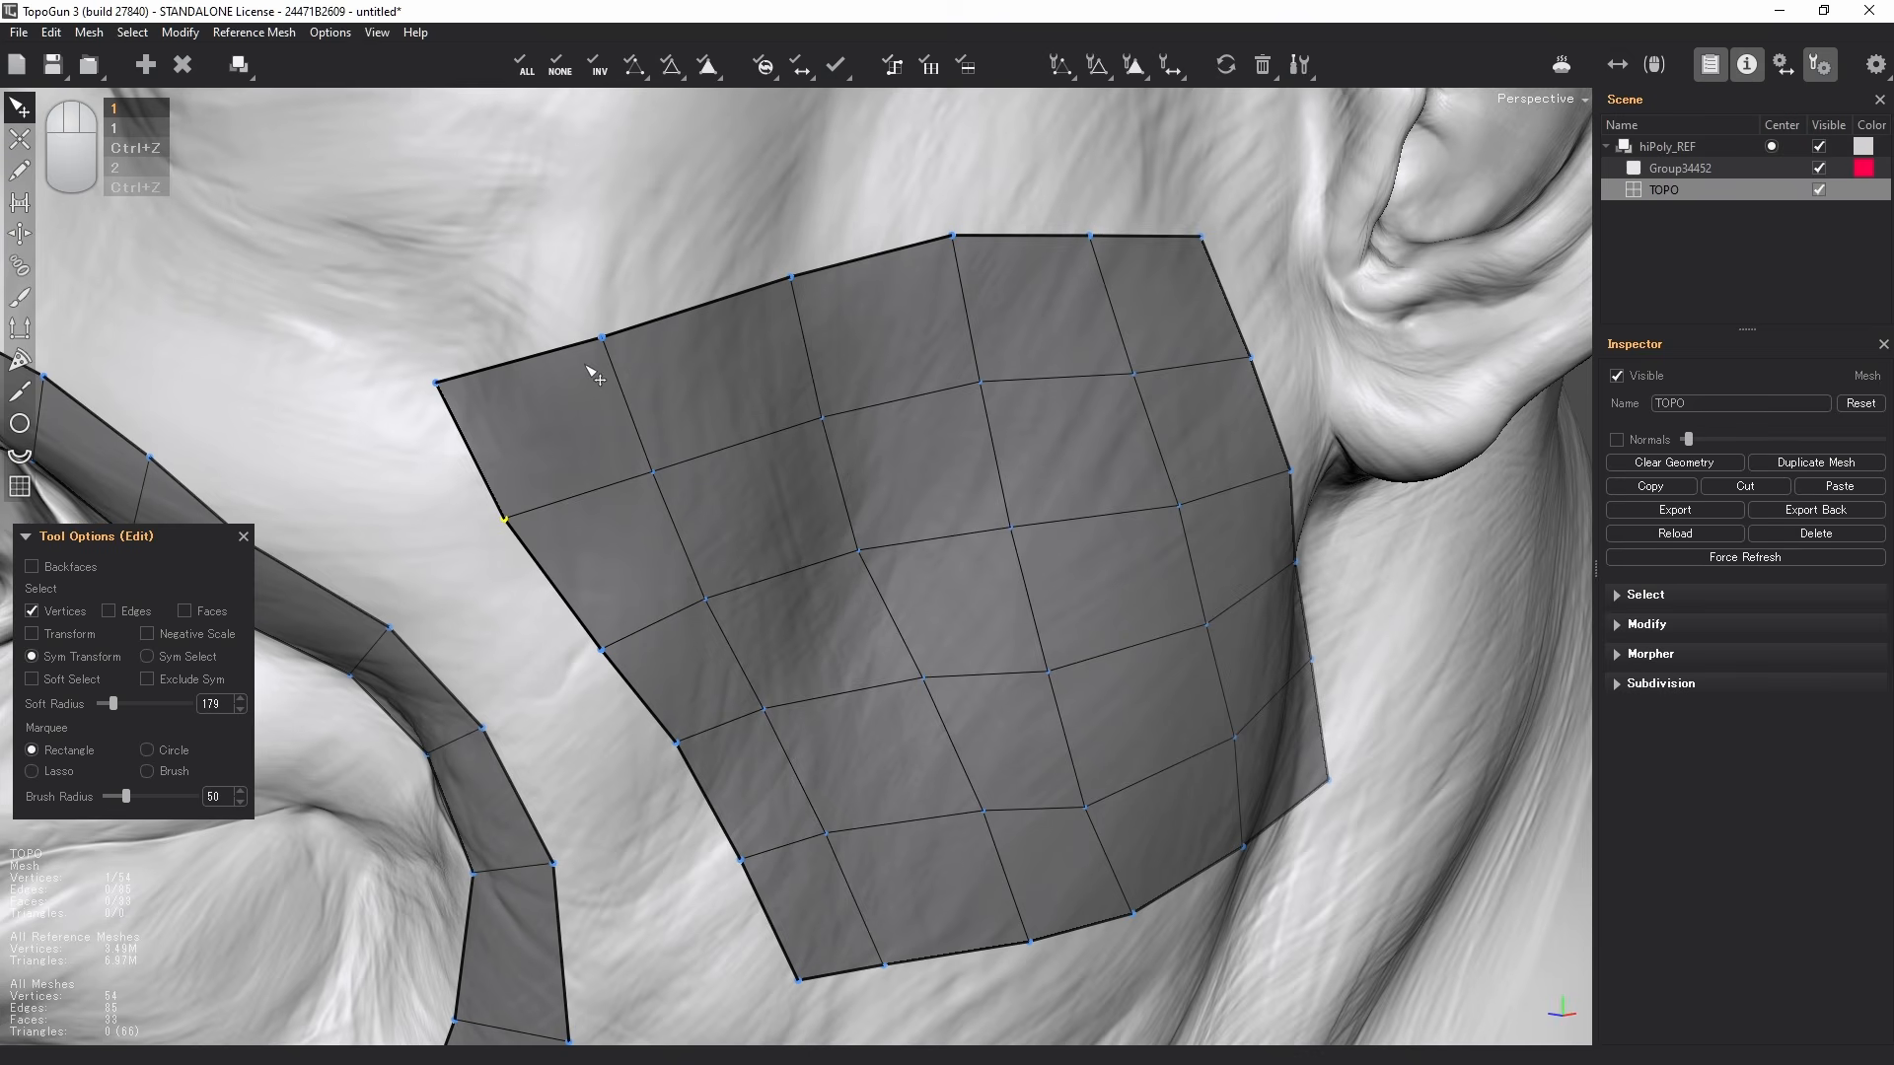
pyautogui.click(414, 396)
pyautogui.moveTo(436, 386); pyautogui.dragTo(649, 455)
pyautogui.moveTo(795, 285); pyautogui.dragTo(826, 419)
pyautogui.moveTo(952, 235); pyautogui.dragTo(983, 380)
pyautogui.moveTo(832, 416); pyautogui.dragTo(861, 550)
pyautogui.moveTo(654, 473); pyautogui.dragTo(709, 600)
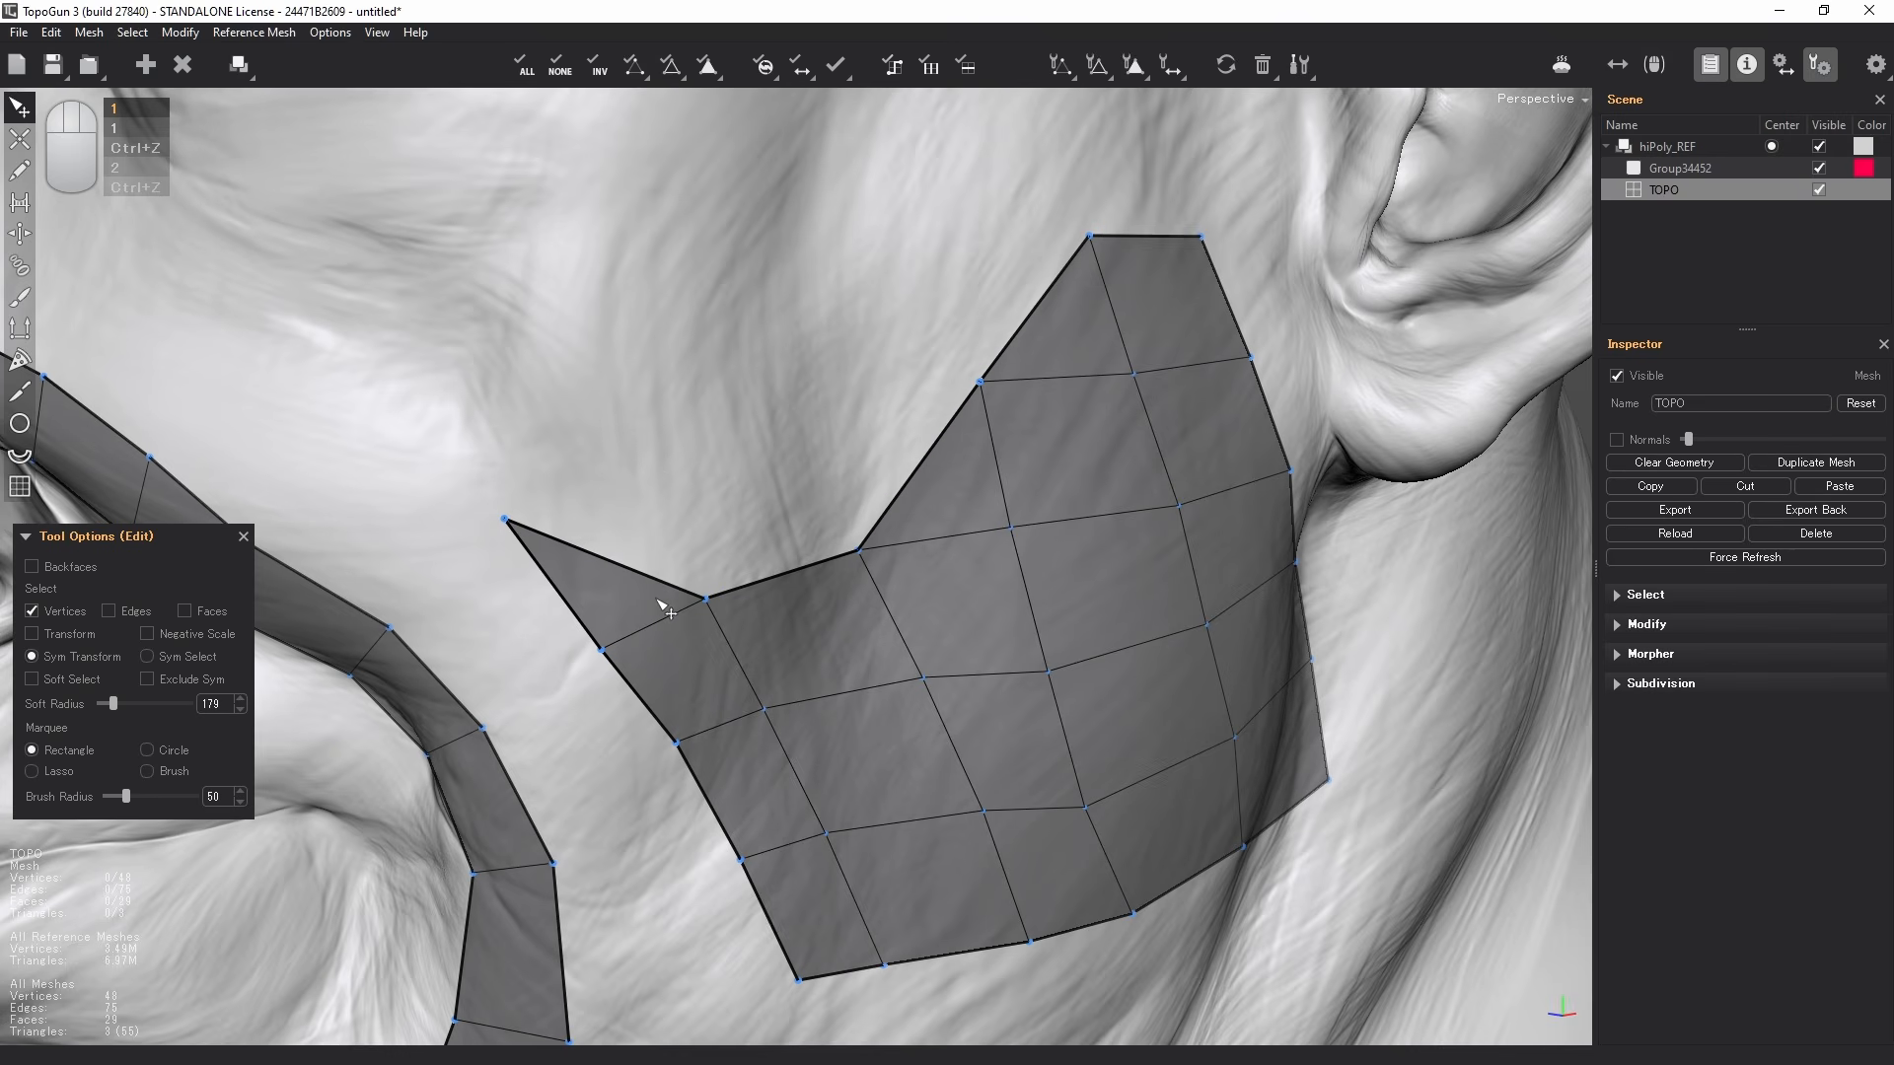
pyautogui.moveTo(504, 520); pyautogui.dragTo(602, 650)
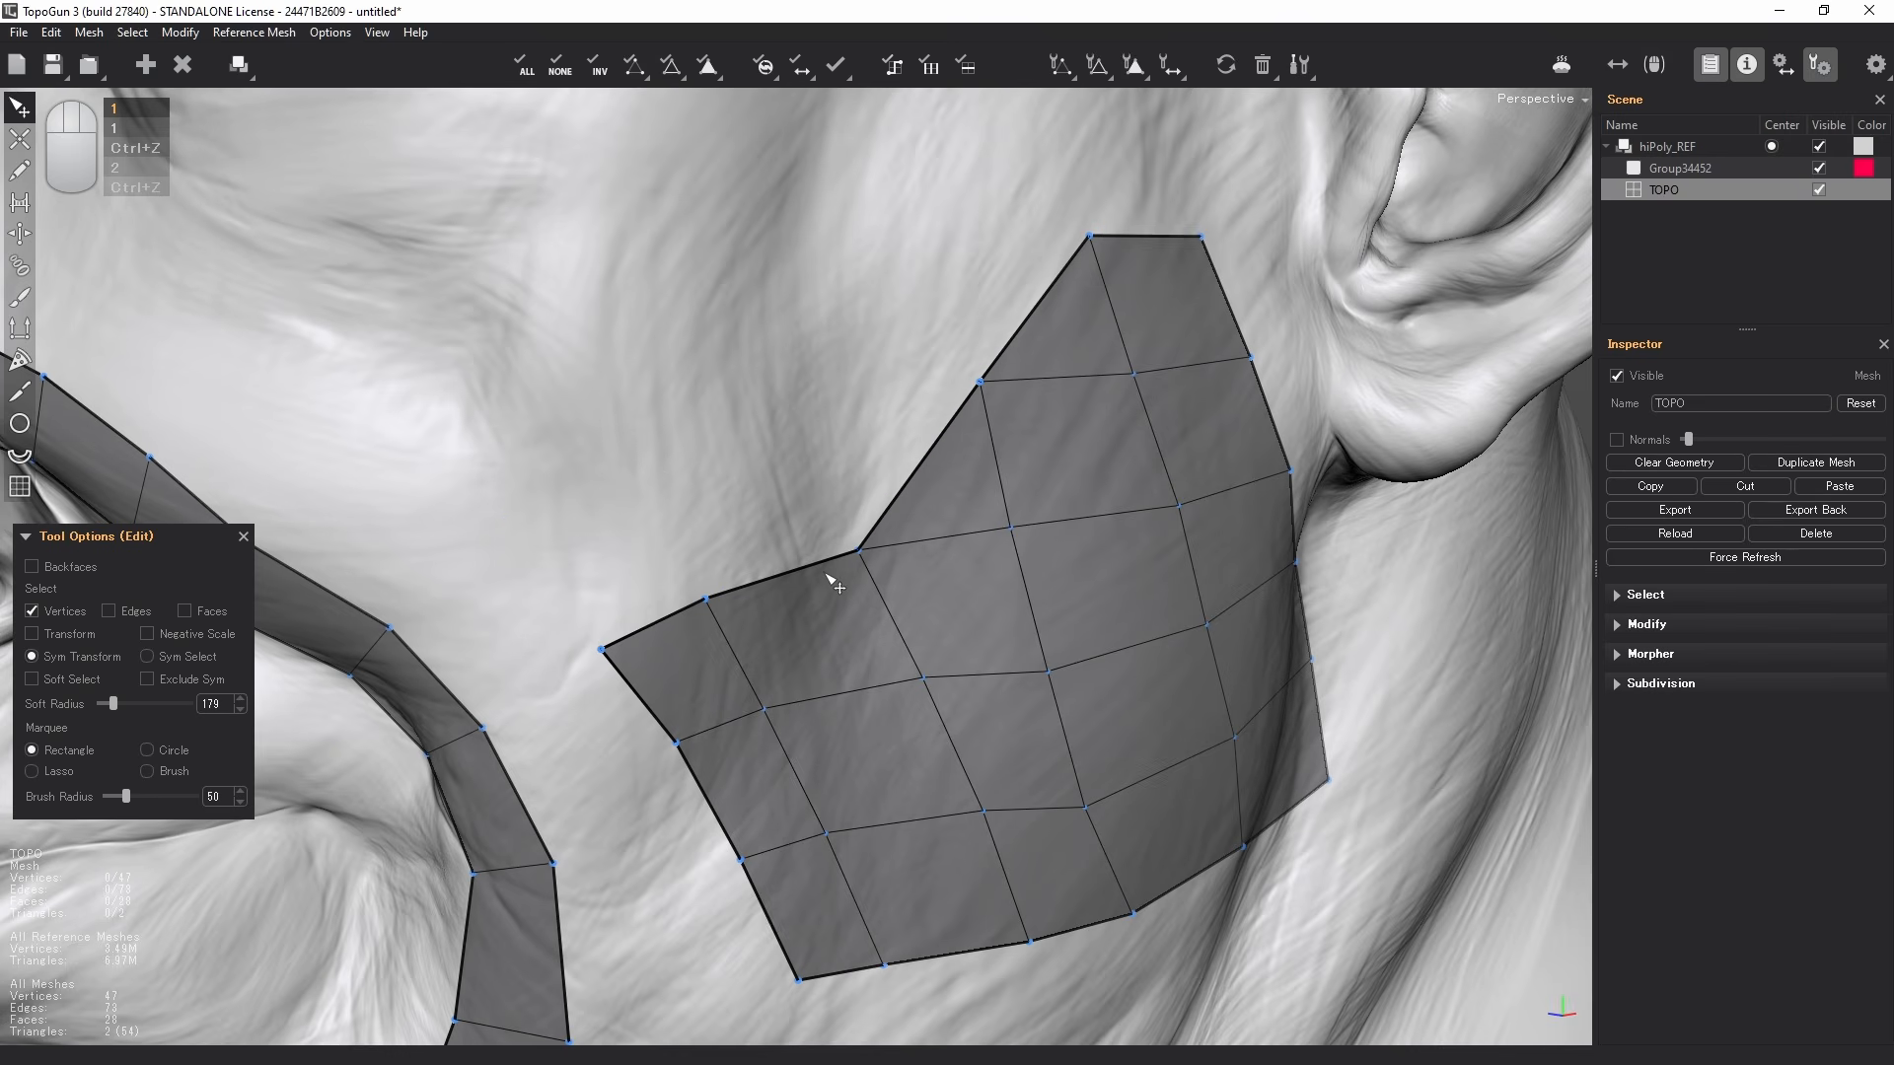
# - In edge selection mode, select the first interior edge loop from the patch's front border and clear the selection
pyautogui.moveTo(829, 583); pyautogui.dragTo(636, 420, button='middle')
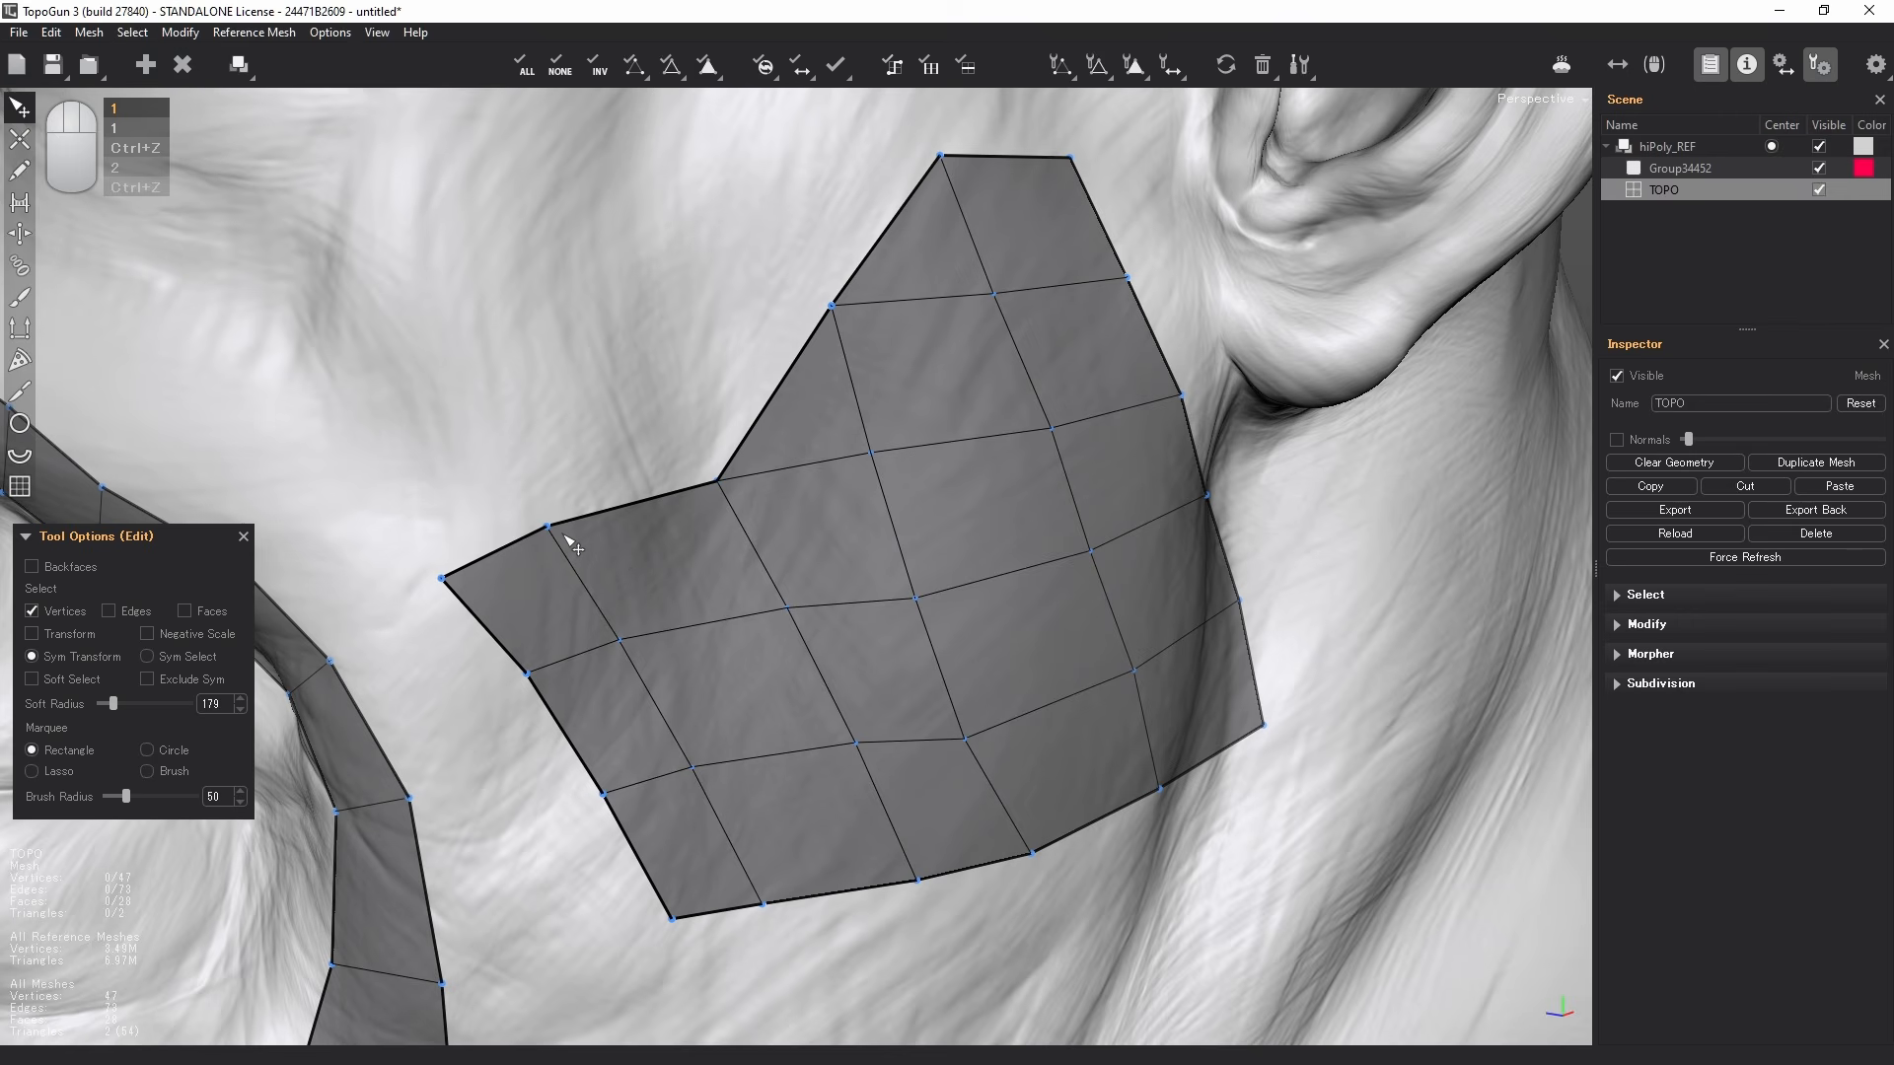
pyautogui.press('2')
pyautogui.scroll(3, 583, 590)
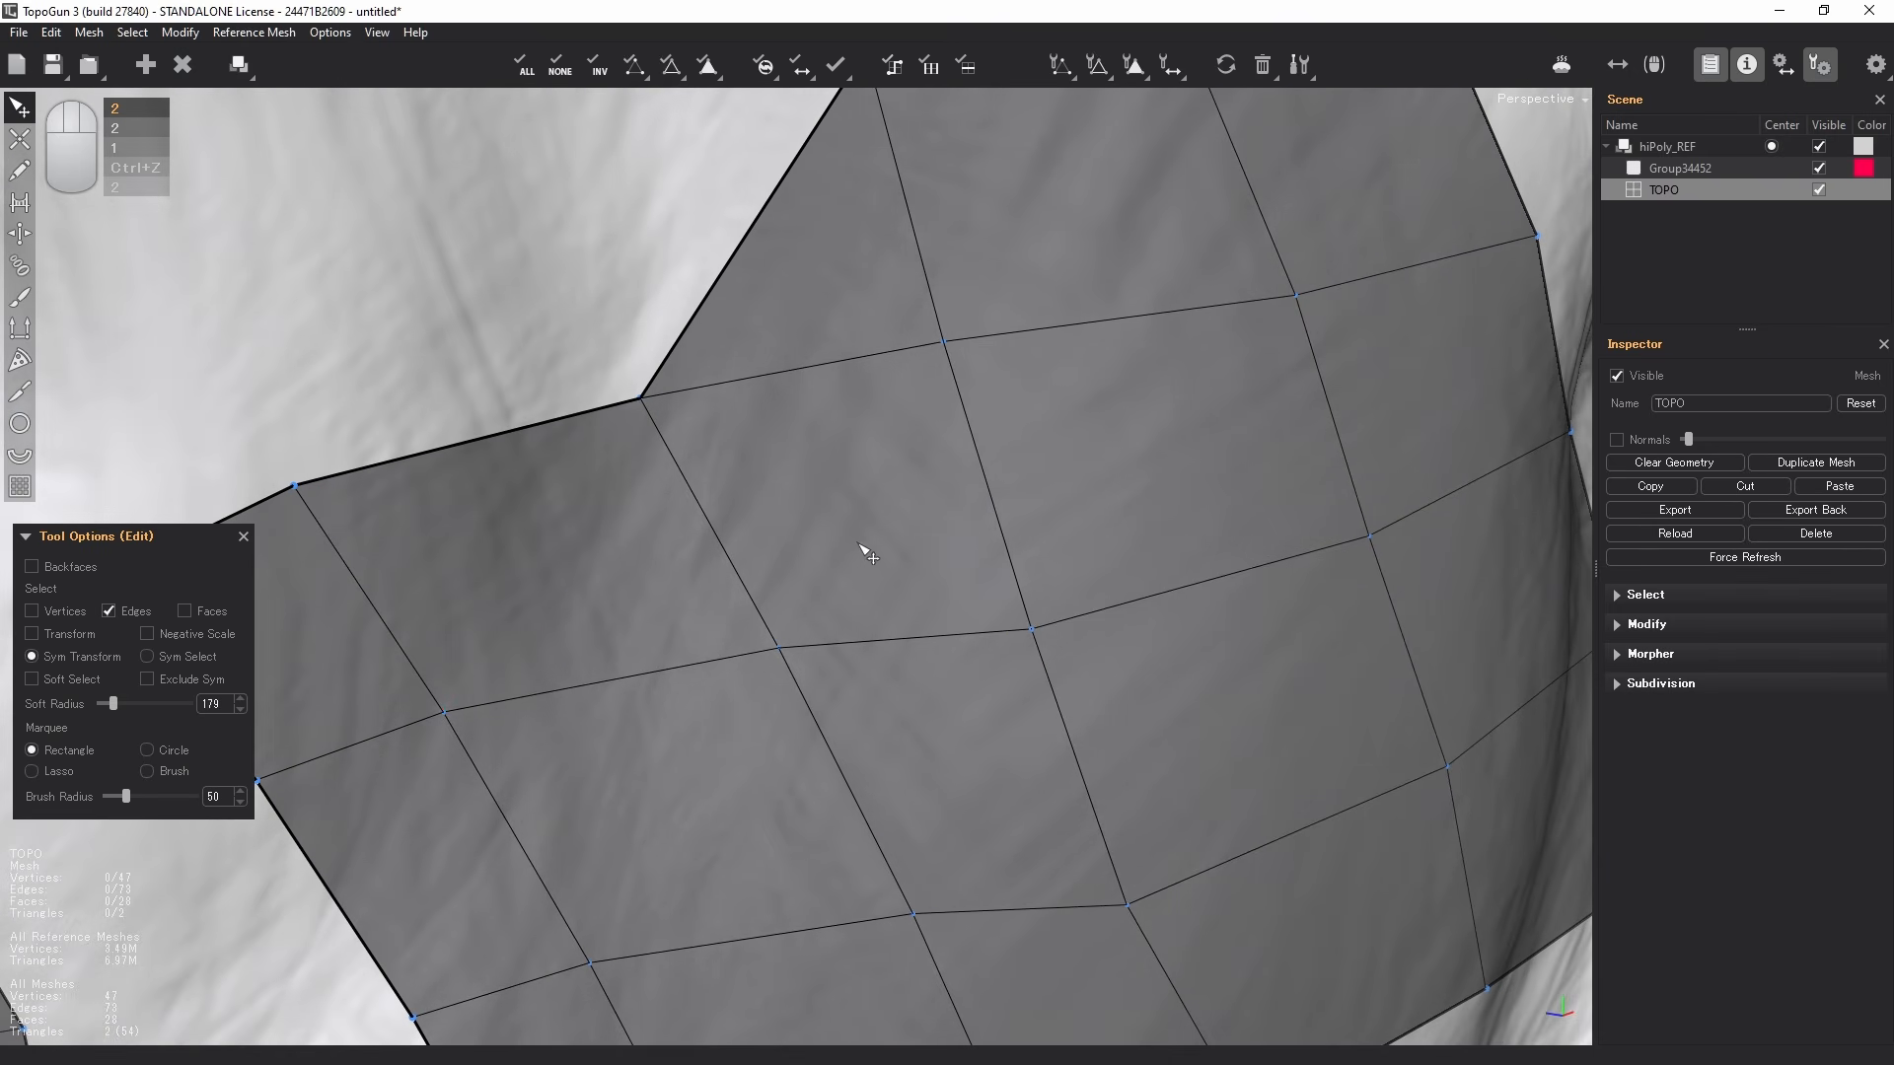
pyautogui.scroll(2, 799, 575)
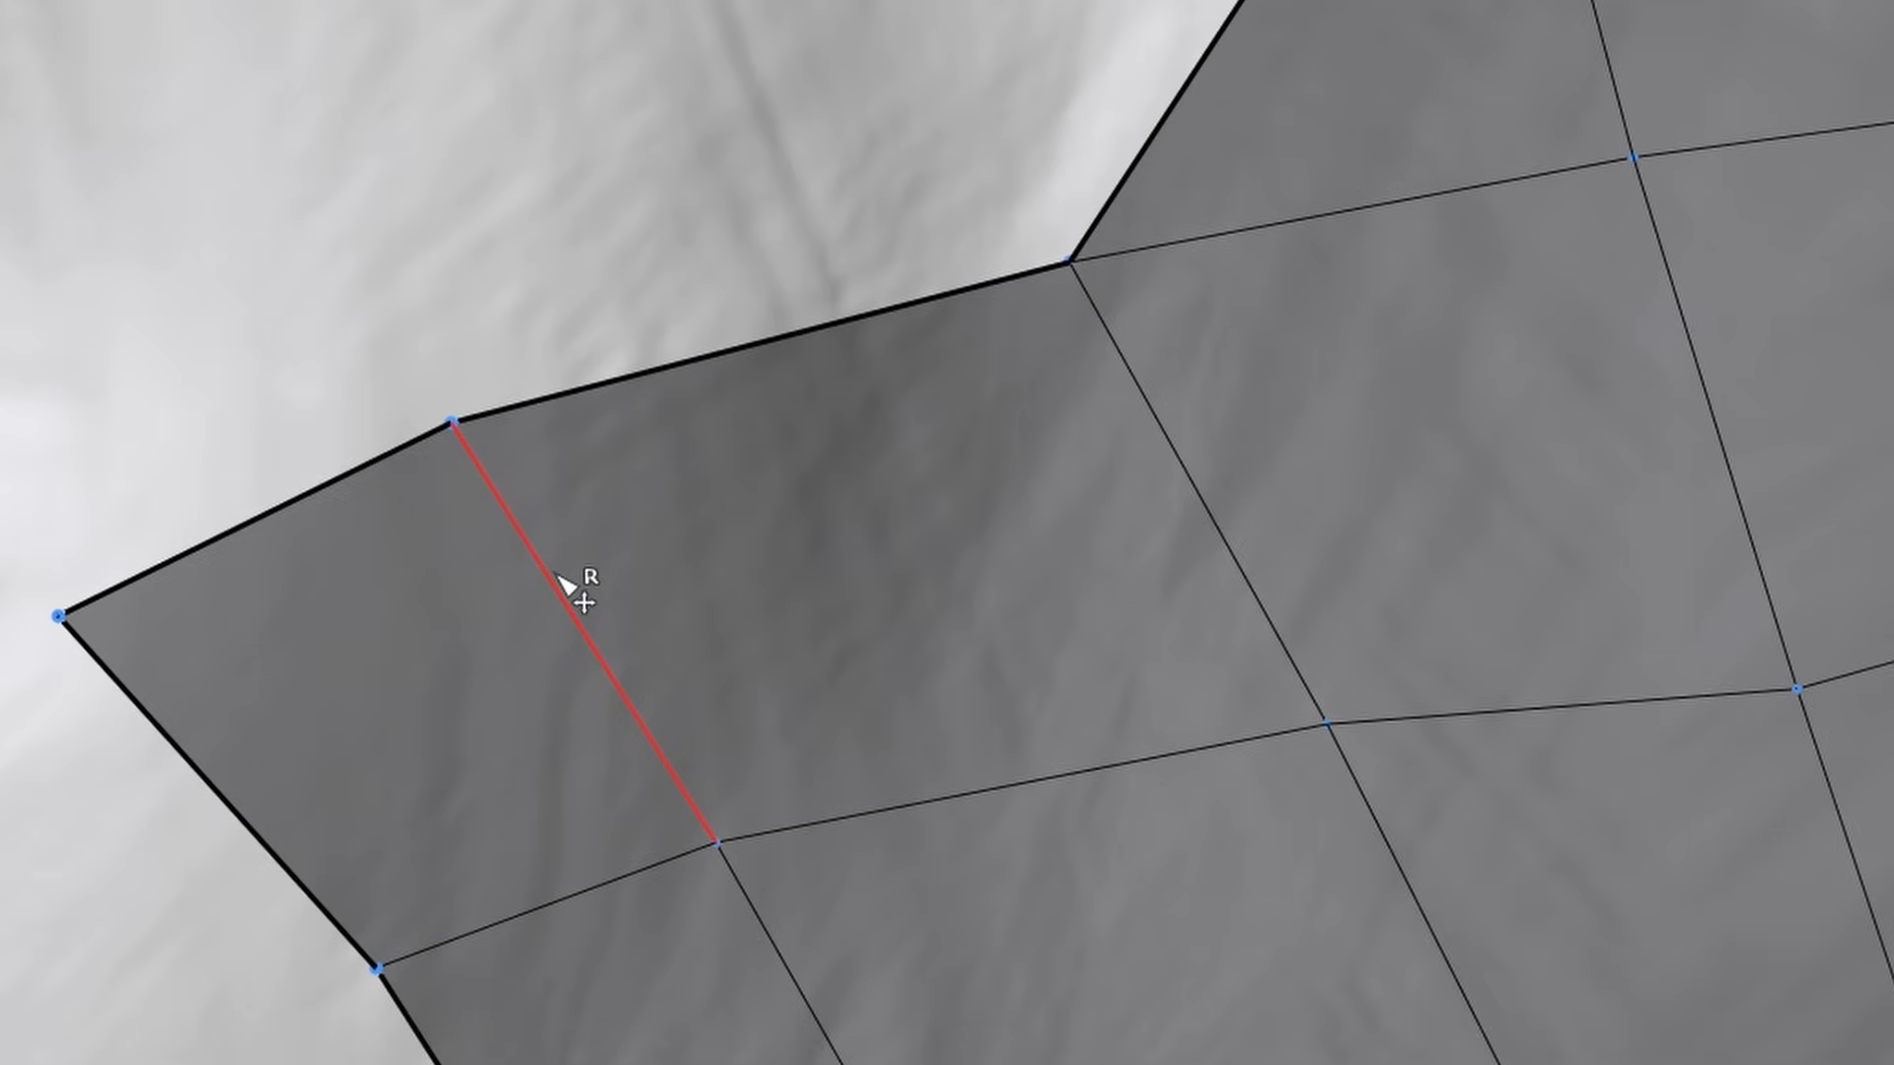
pyautogui.doubleClick(490, 481)
pyautogui.scroll(-4, 779, 755)
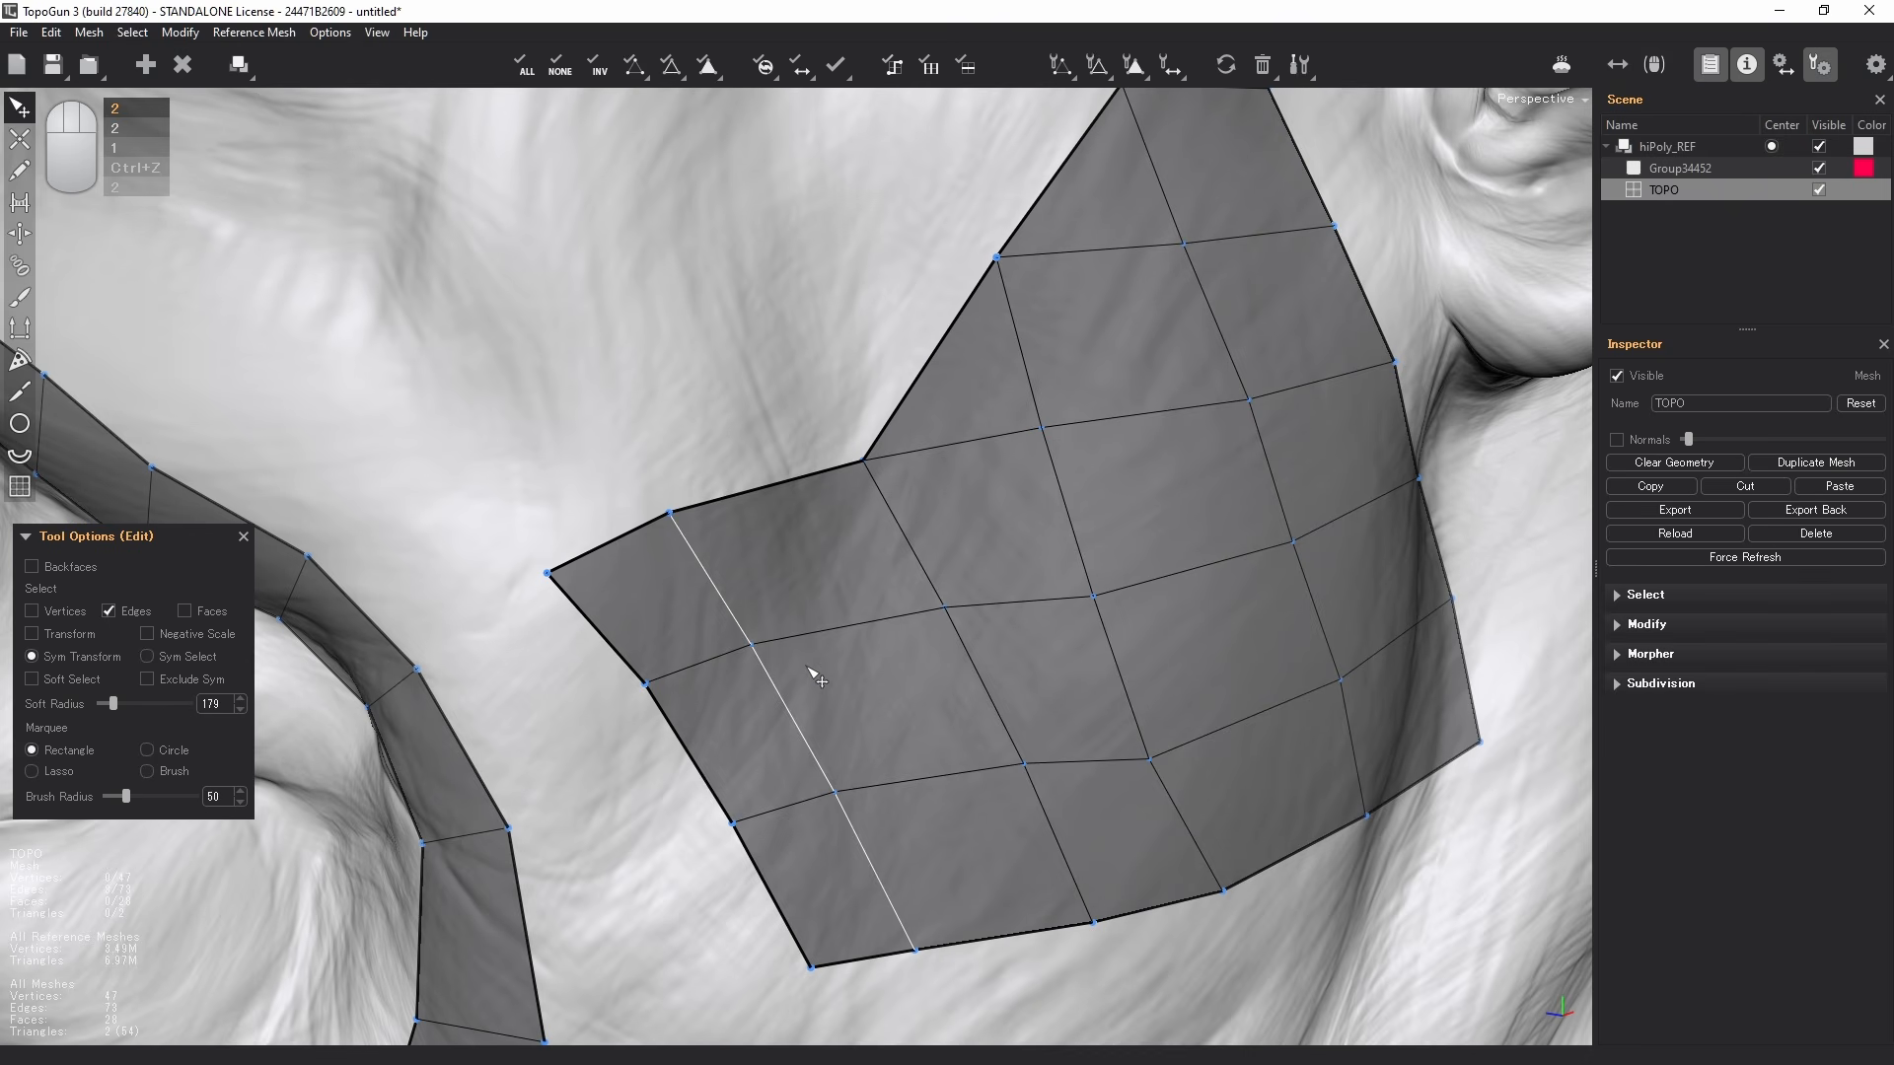
pyautogui.click(809, 677)
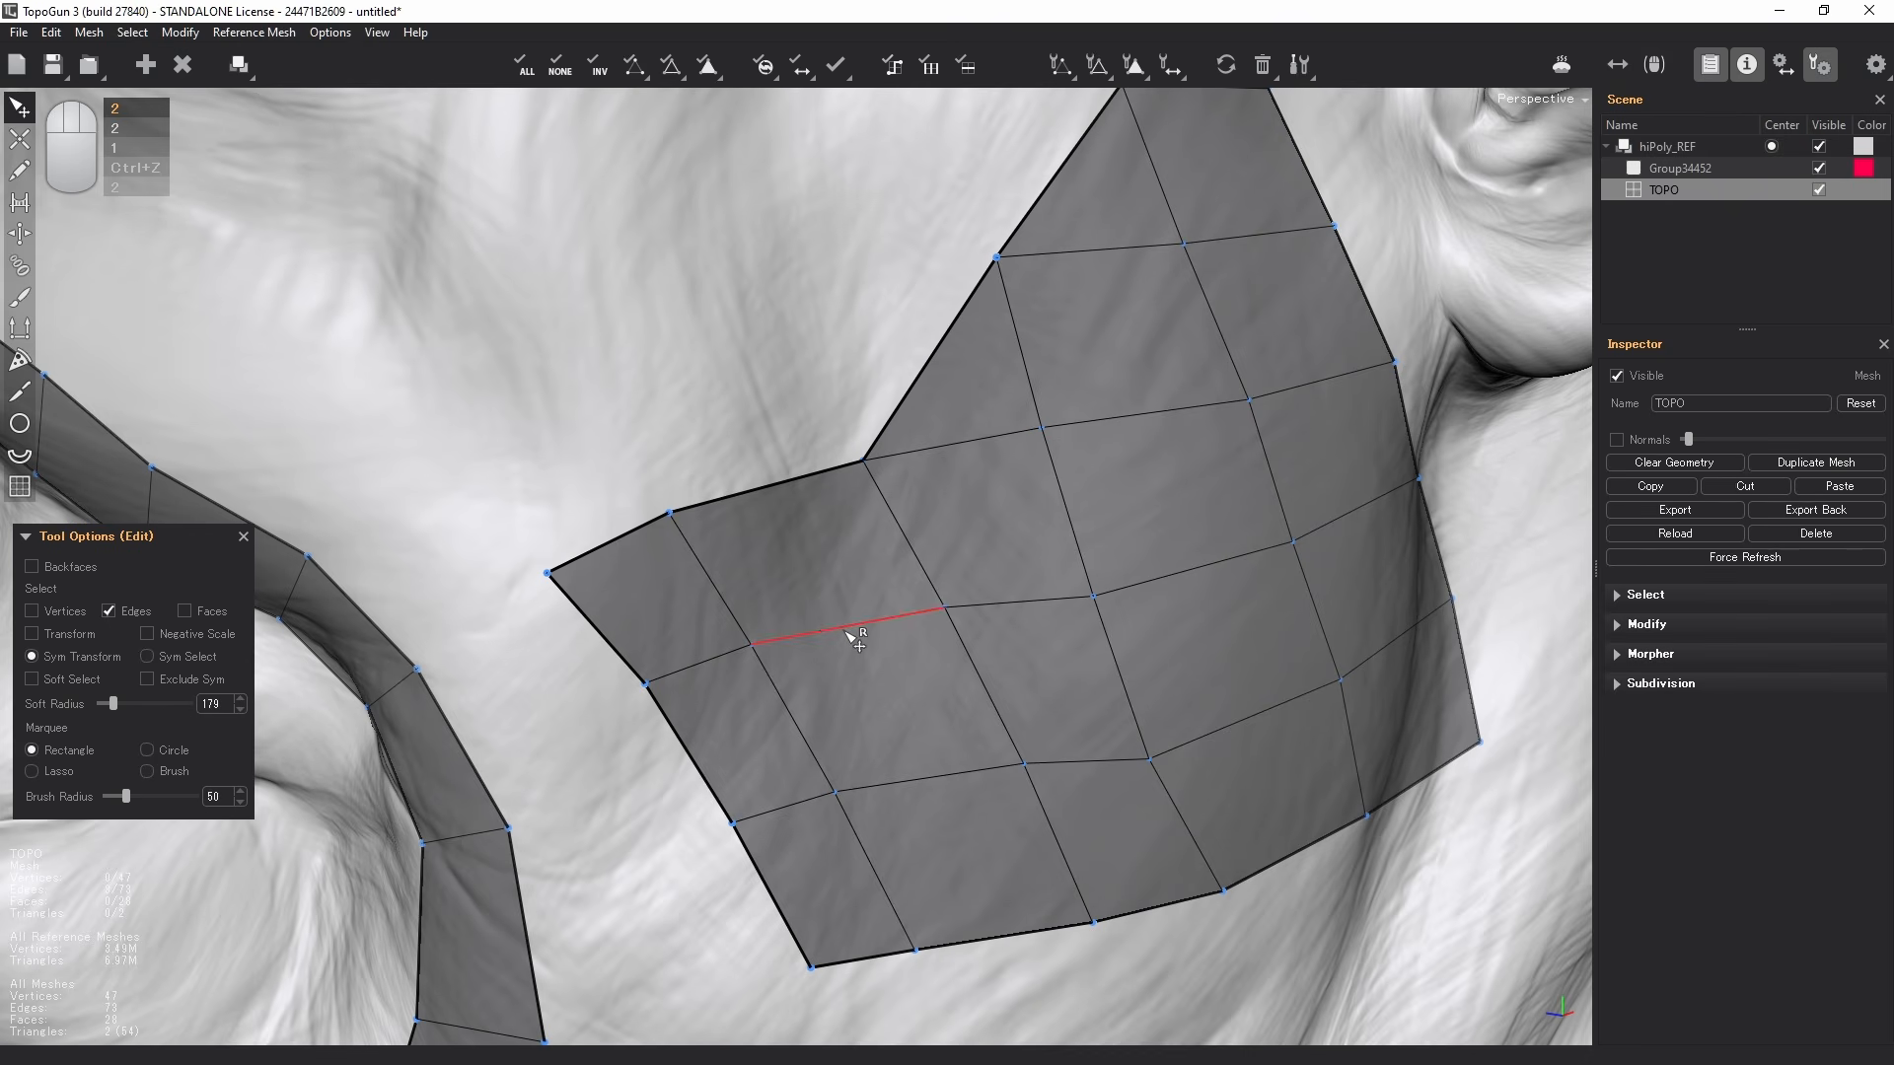
# - Insert an edge loop down the middle of the second column of quads from the patch's front border
pyautogui.doubleClick(854, 636)
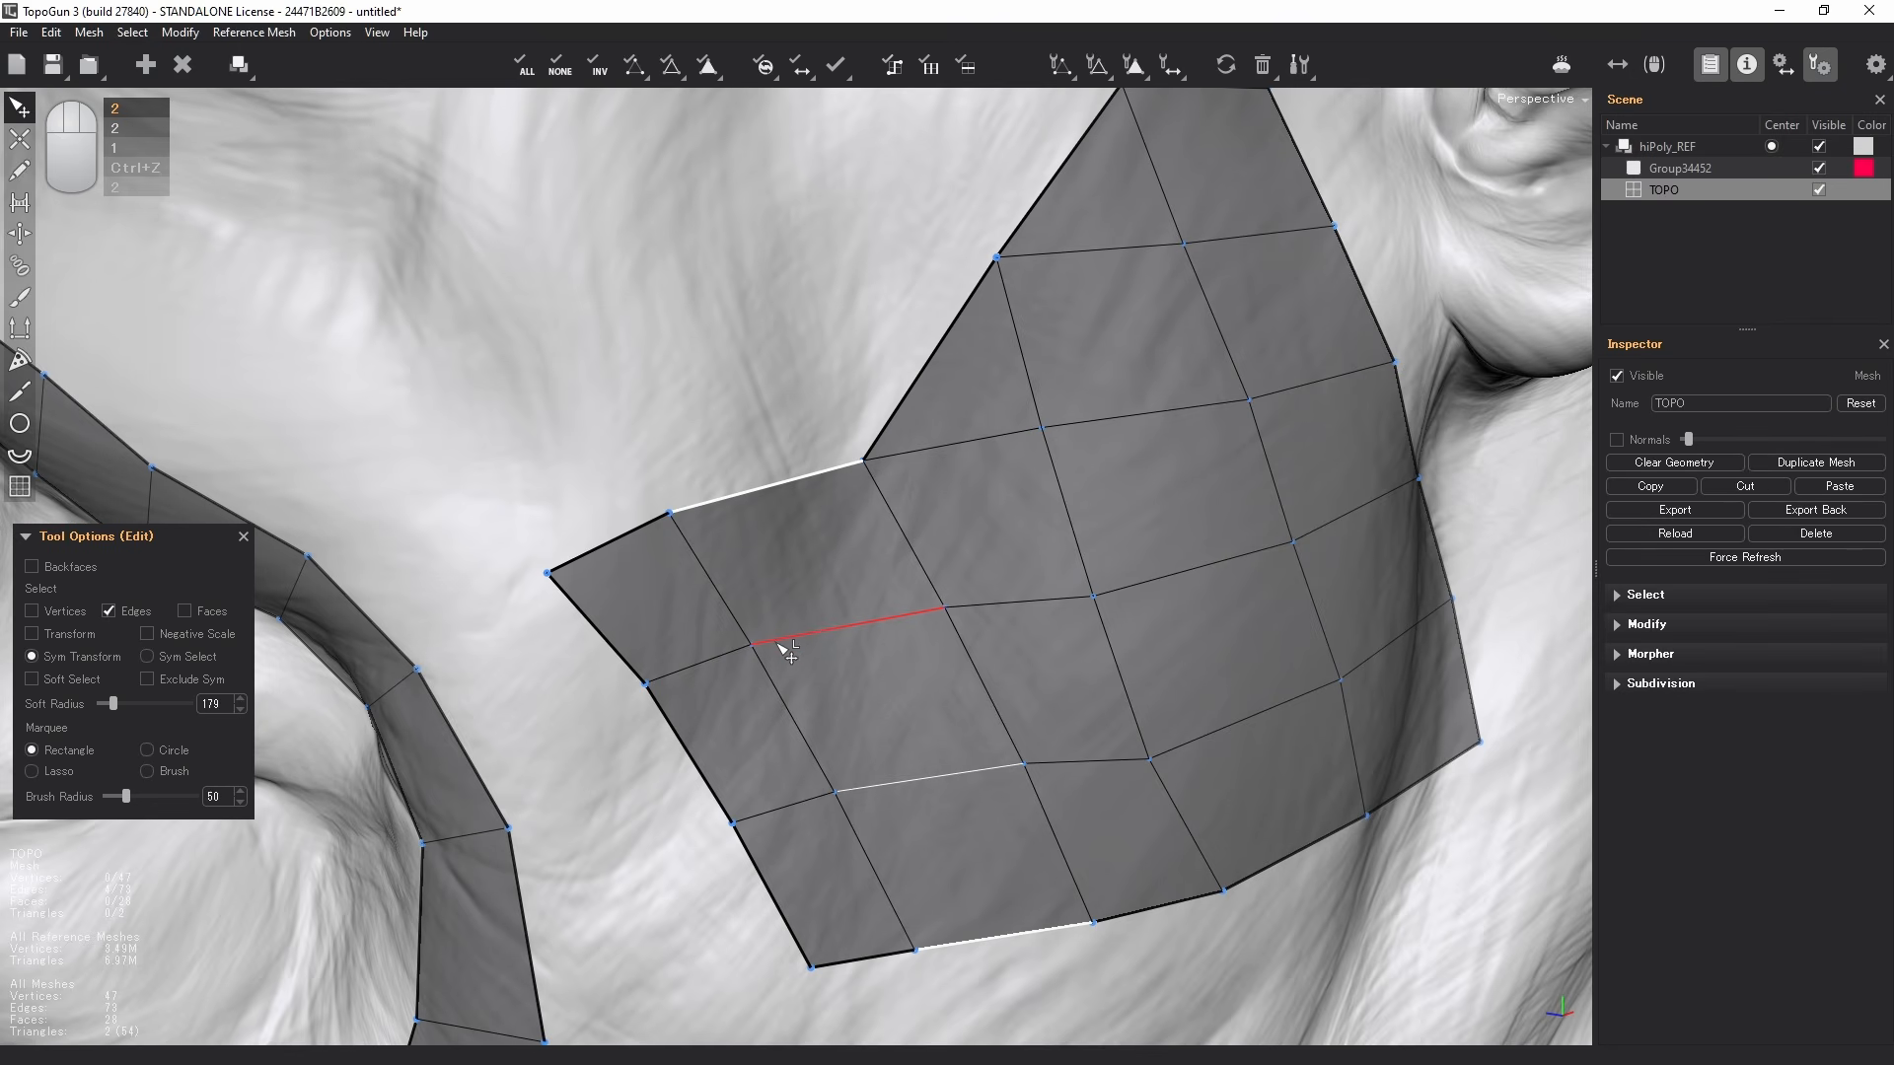
pyautogui.hotkey('ctrl', 'z')
pyautogui.hotkey('ctrl', 'z')
pyautogui.moveTo(794, 651); pyautogui.dragTo(851, 626)
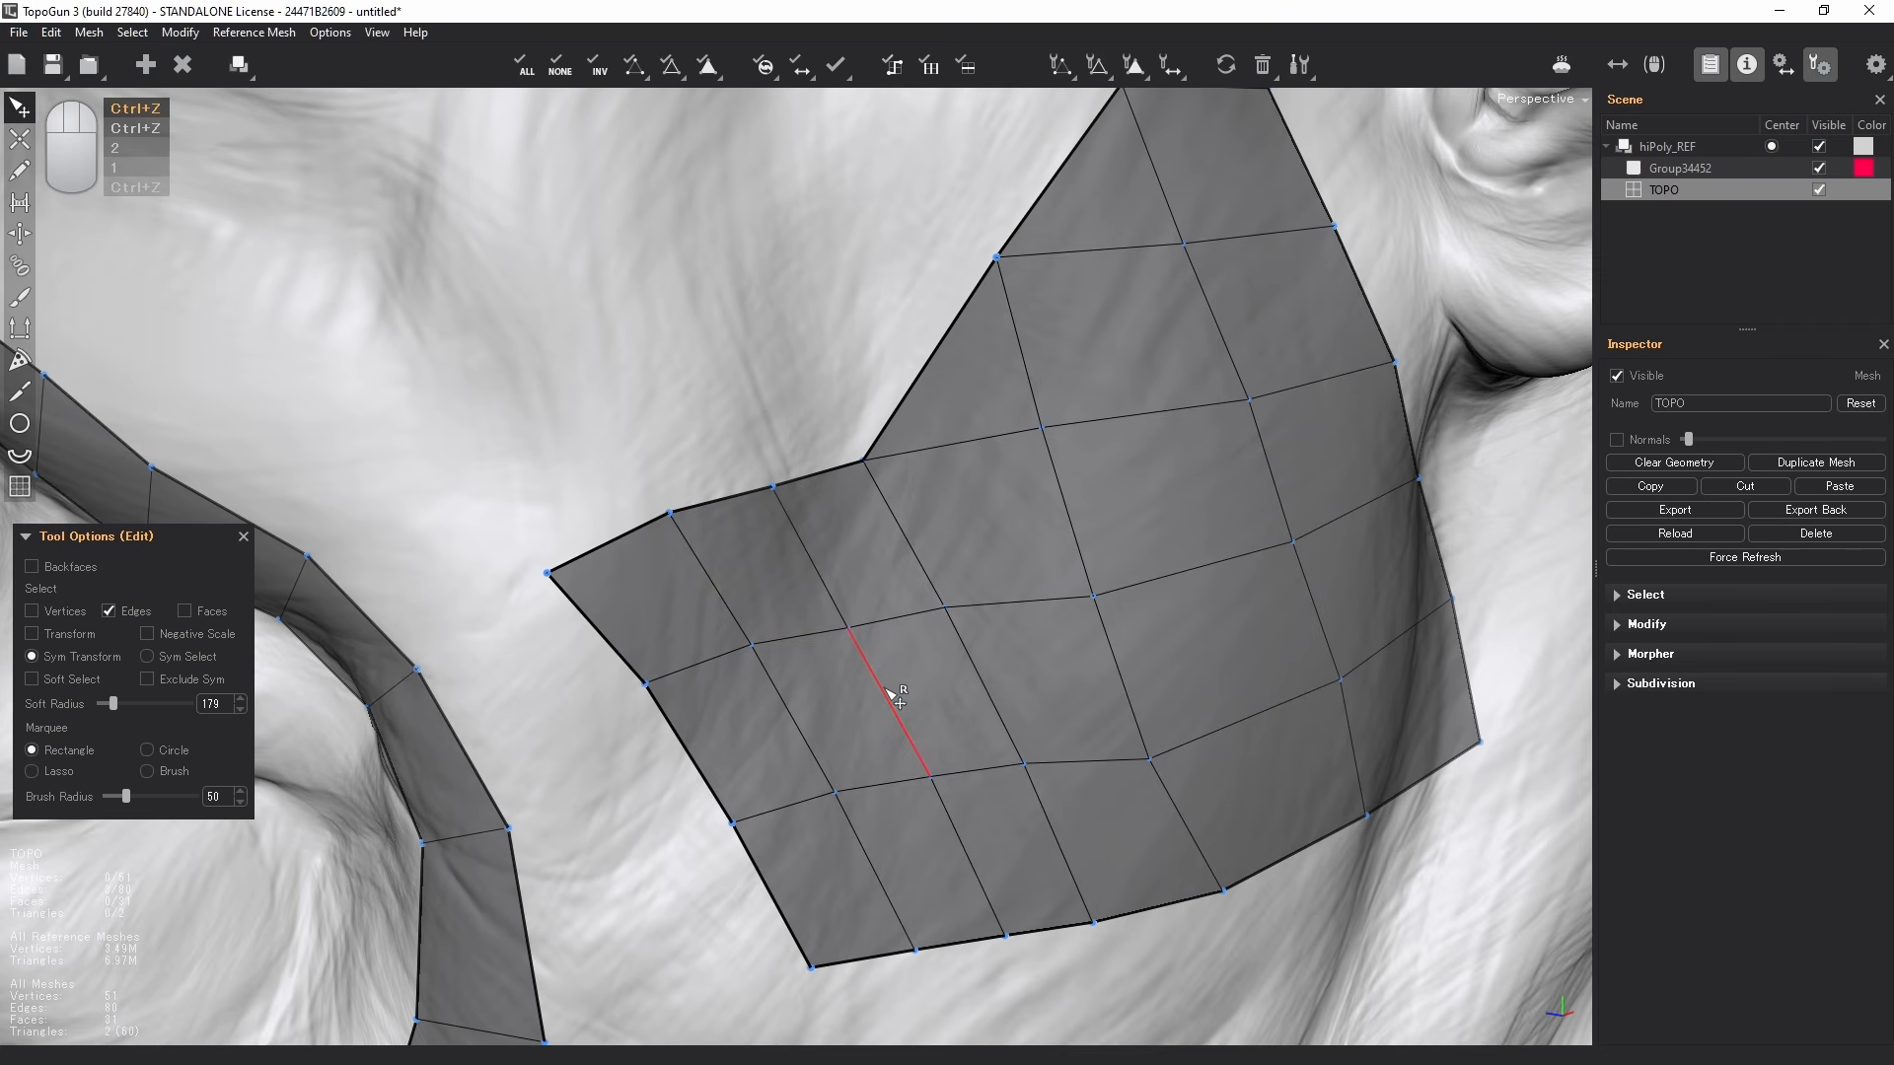
# - Collapse the edge ring across the patch's middle row, and collapse the row below edge by edge from the third column toward the ear
pyautogui.doubleClick(888, 693)
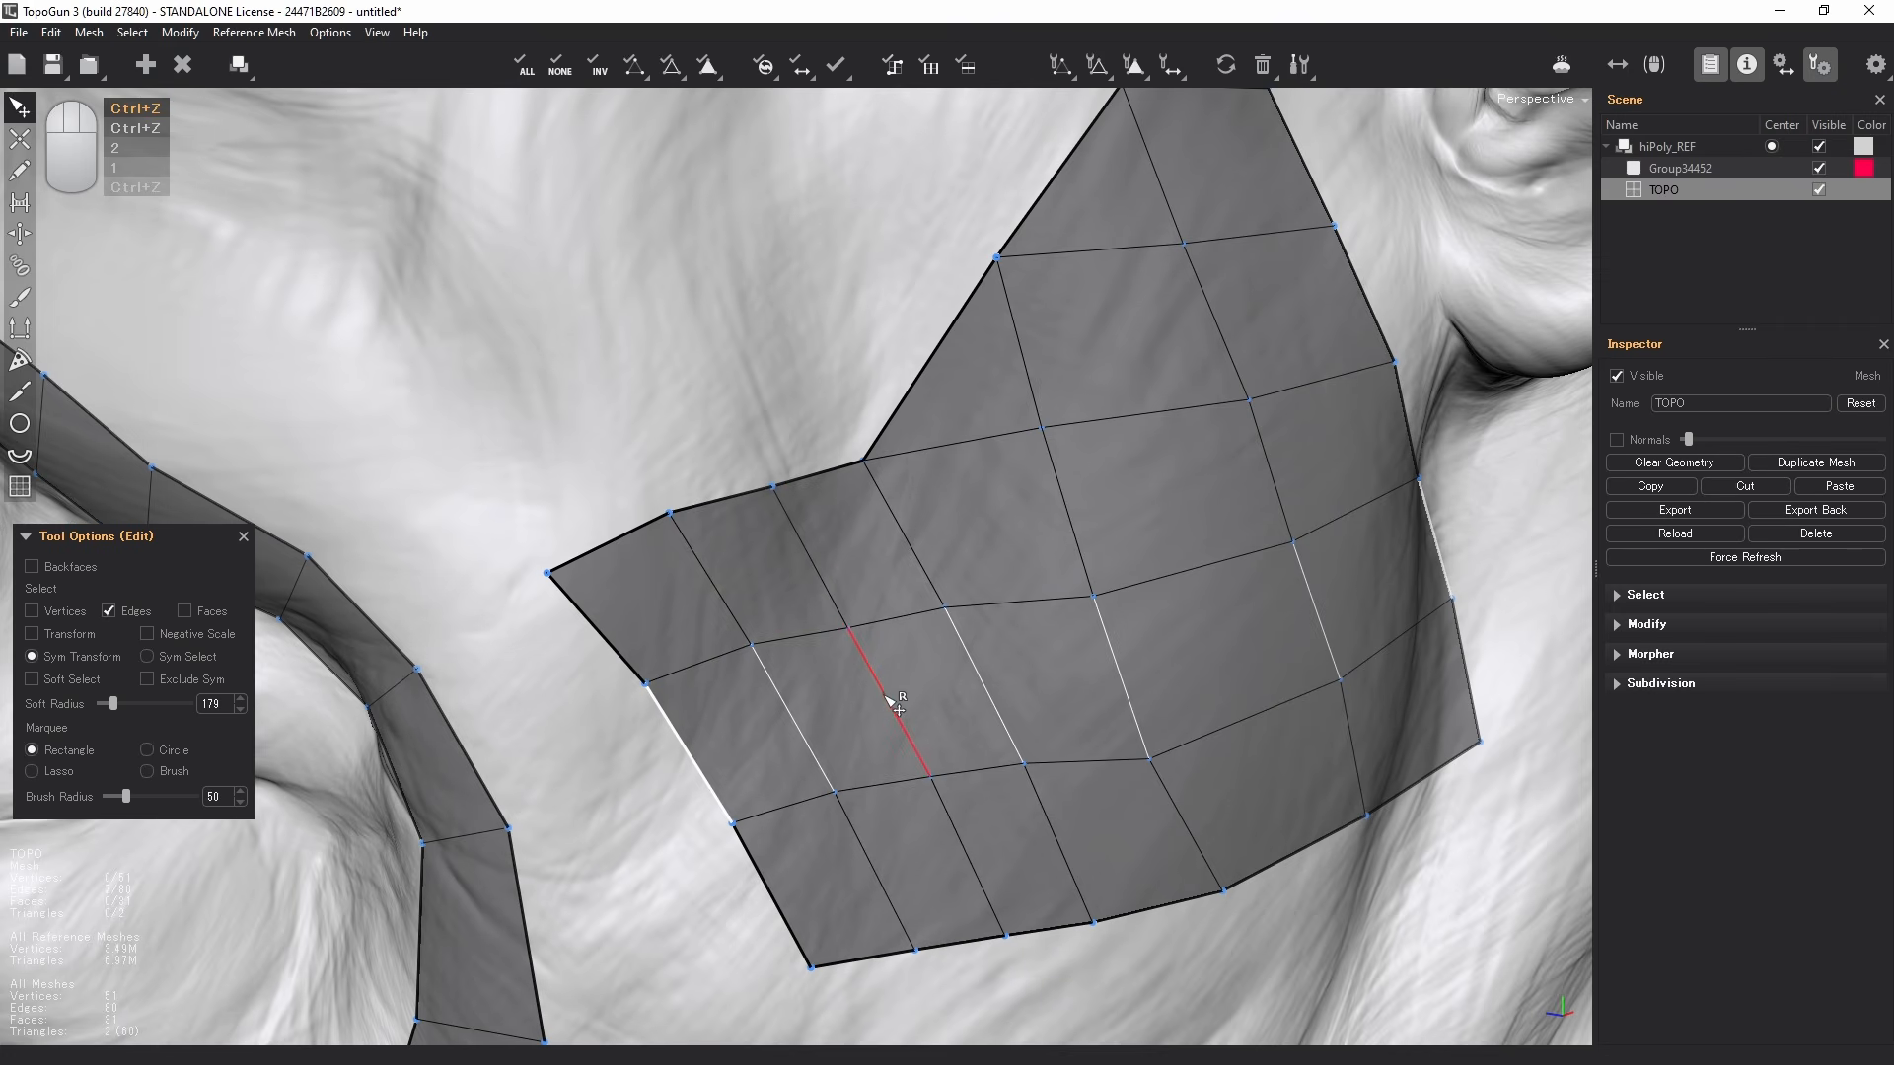
pyautogui.click(886, 697)
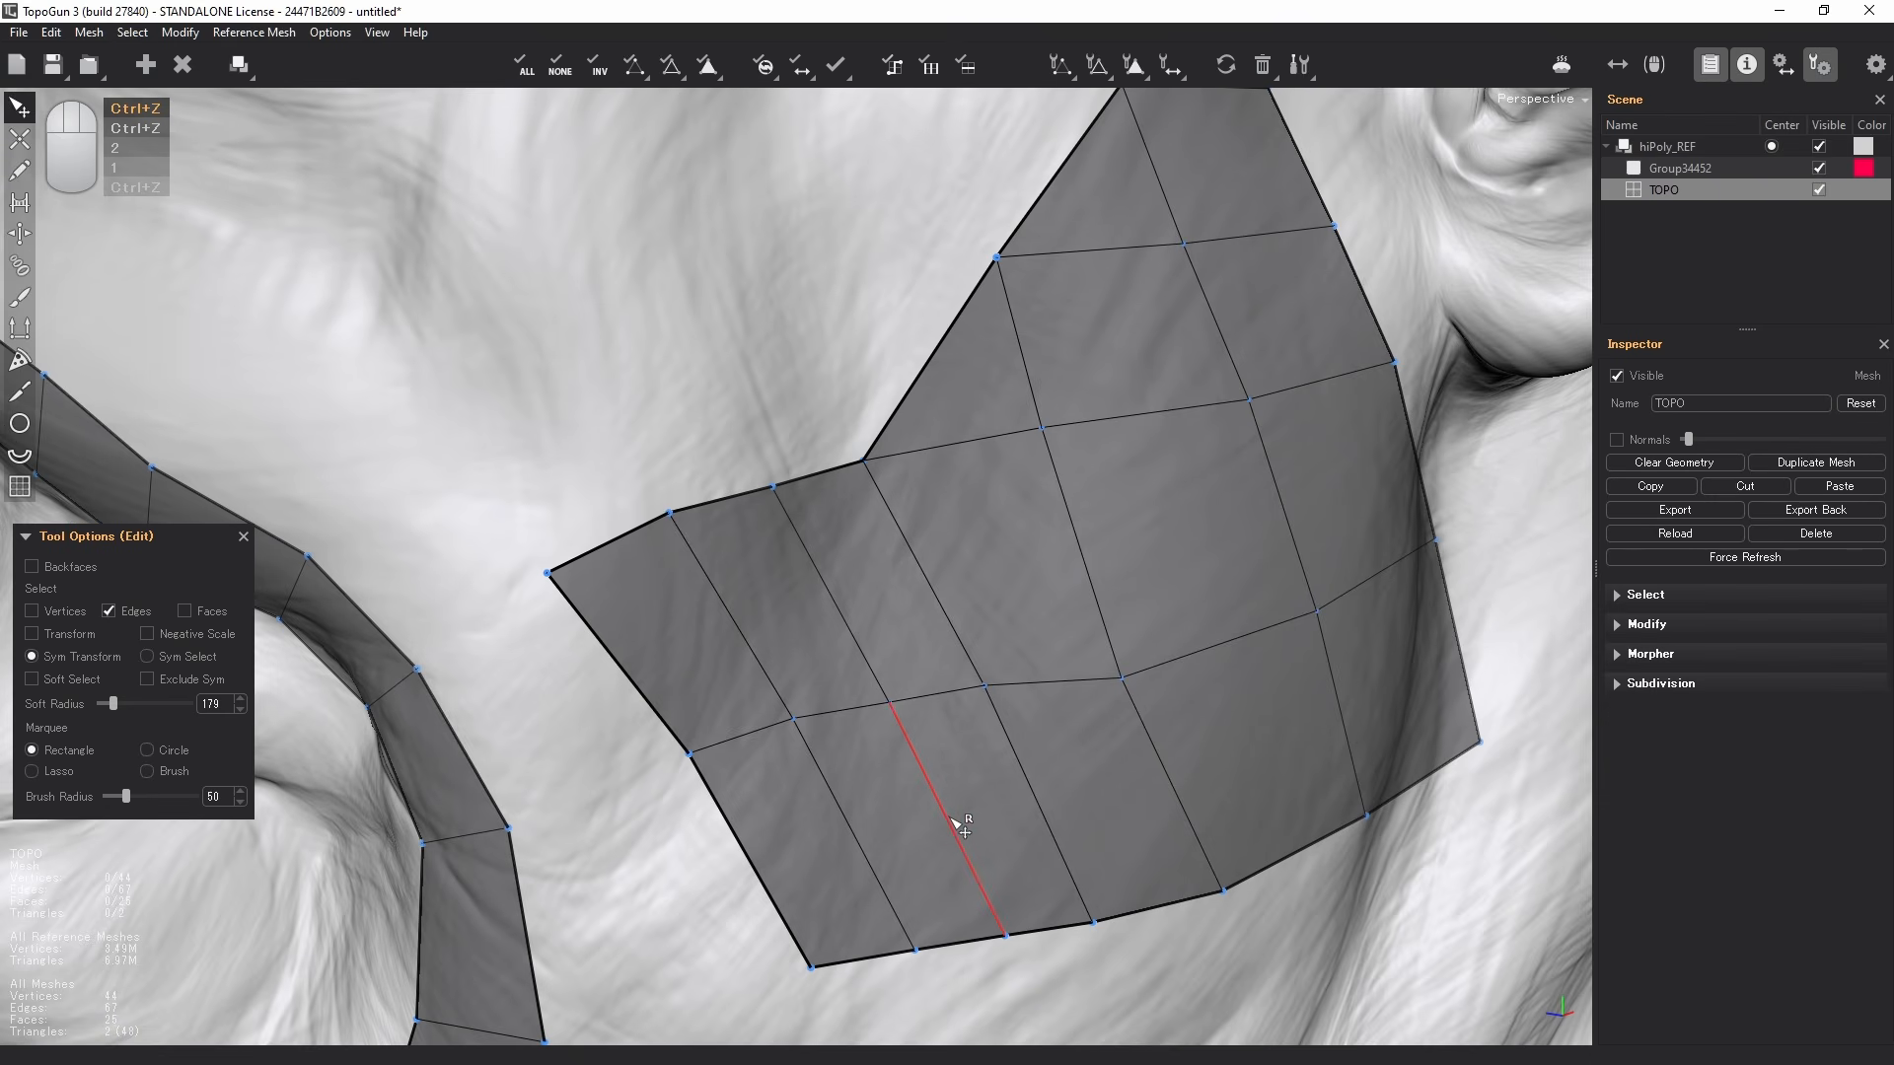
pyautogui.click(962, 827)
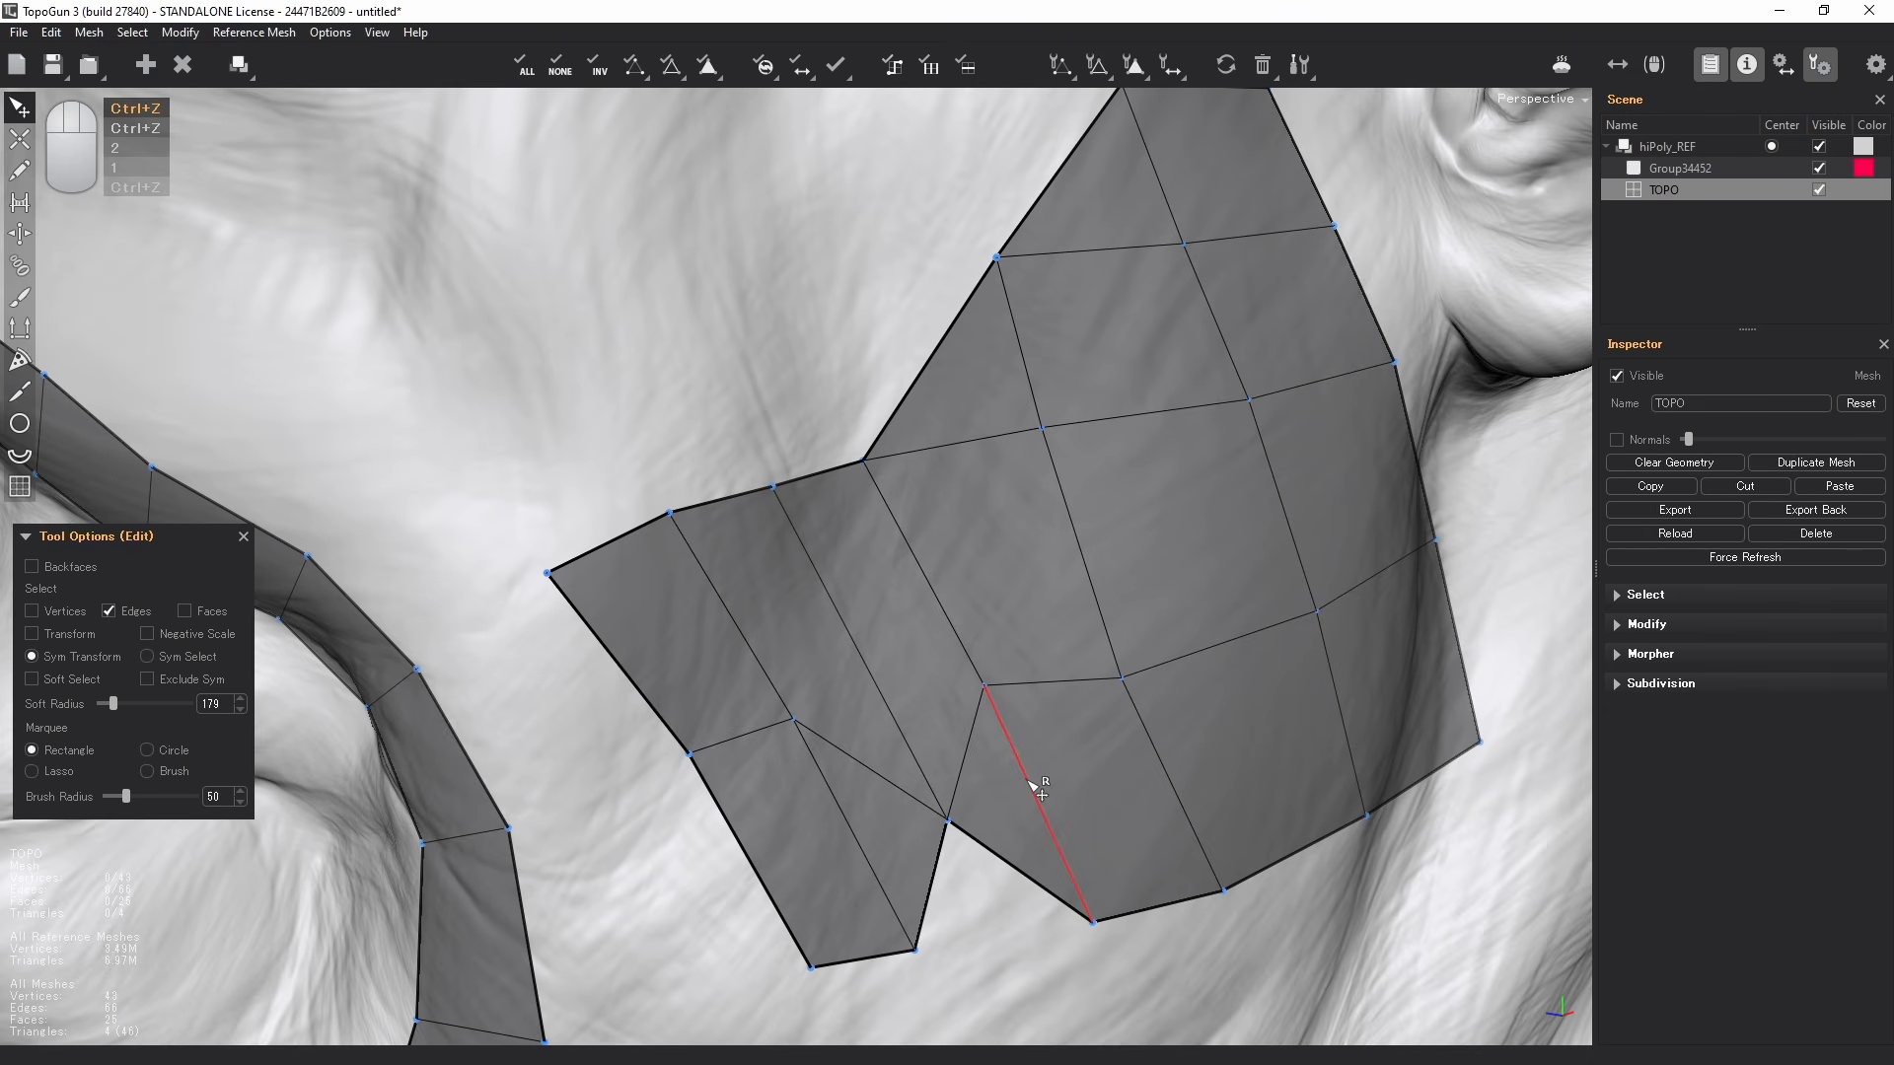
pyautogui.click(1035, 785)
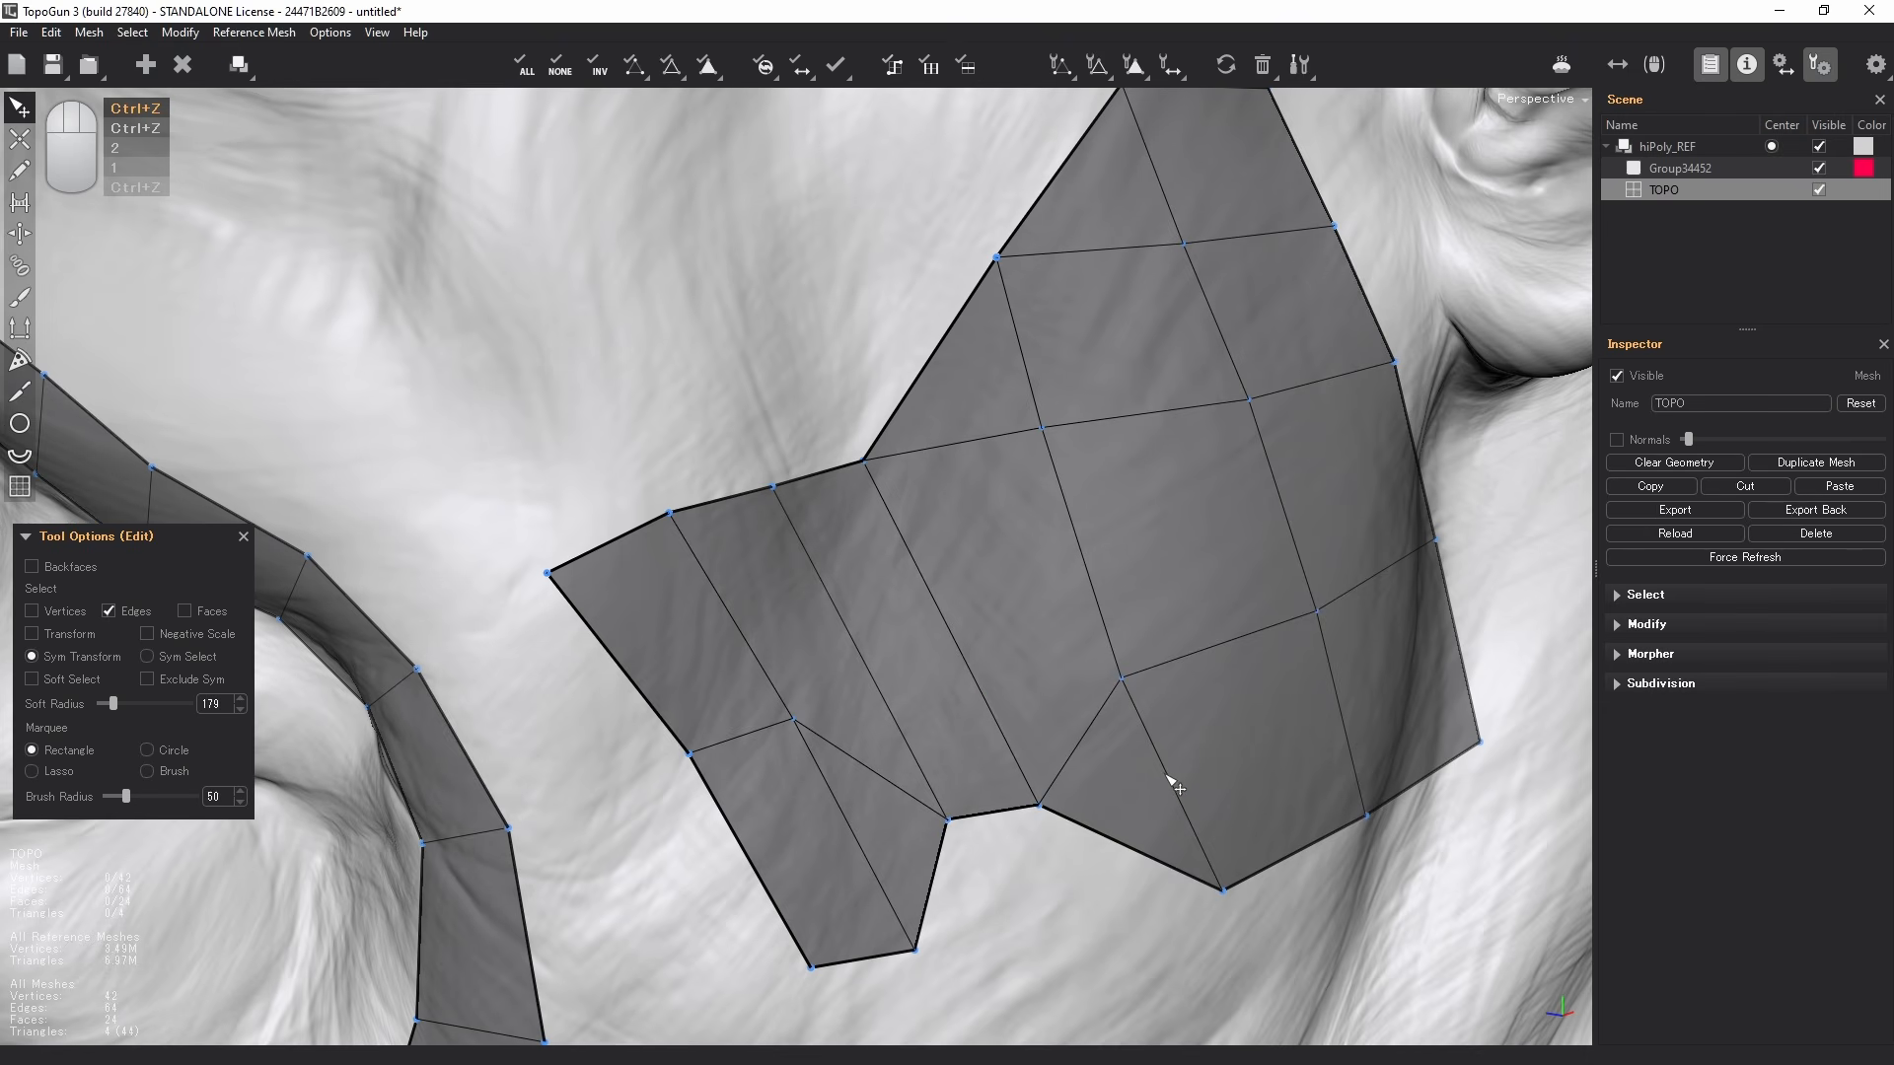
pyautogui.keyDown('alt'); pyautogui.moveTo(1180, 787); pyautogui.dragTo(1108, 786); pyautogui.keyUp('alt')
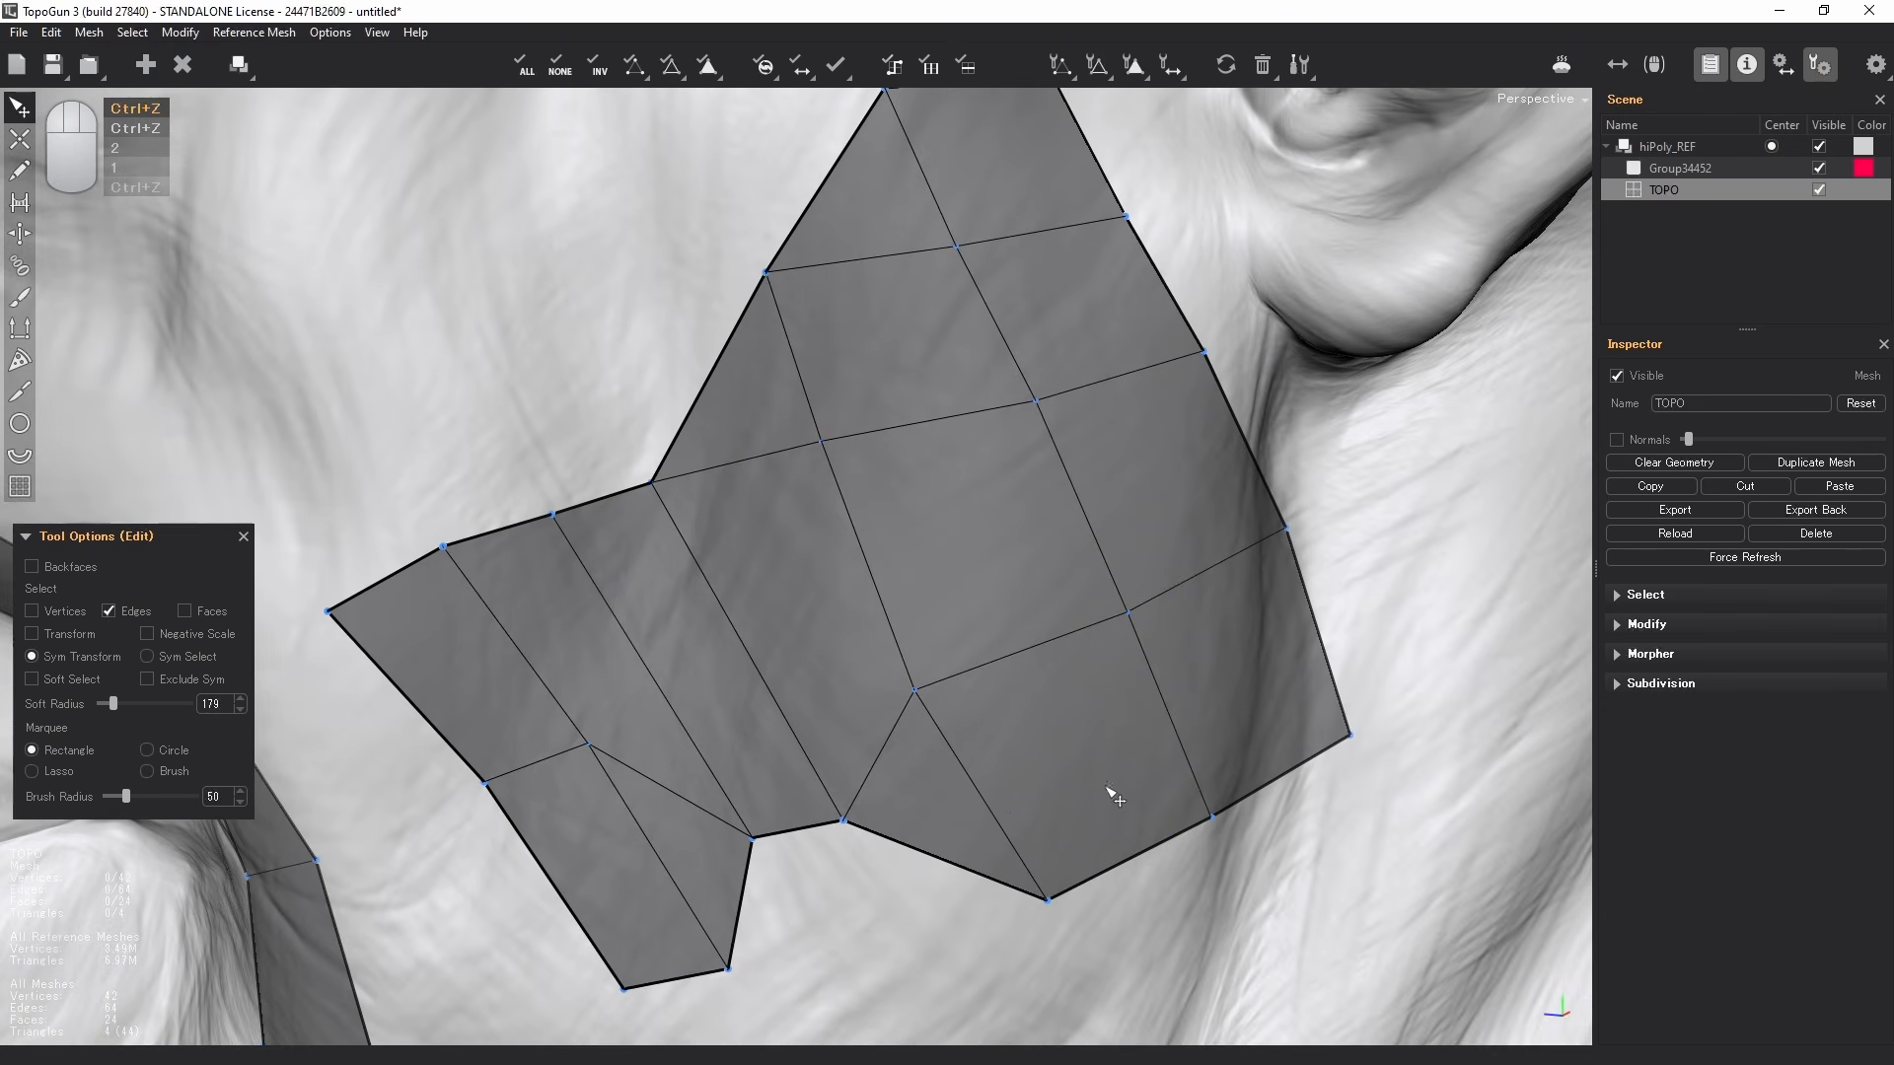
pyautogui.click(988, 793)
pyautogui.click(1173, 708)
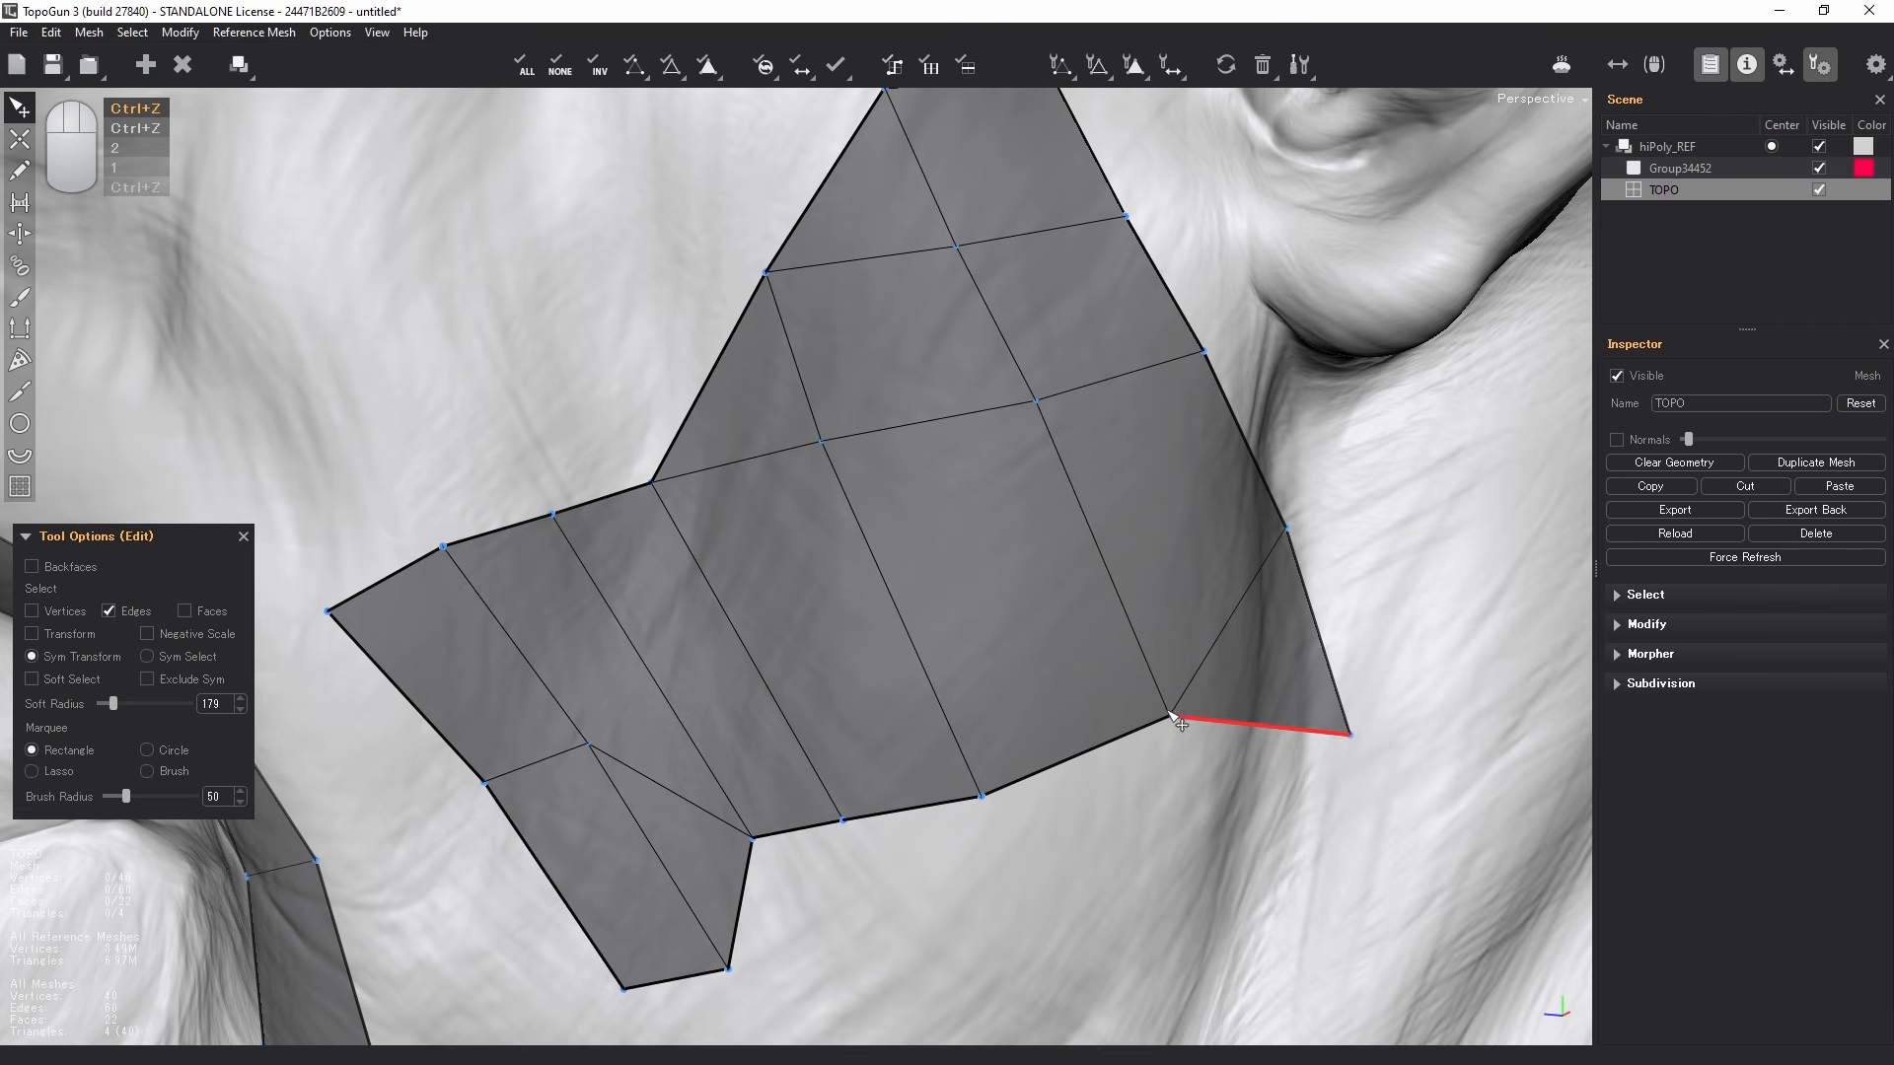
pyautogui.click(1322, 634)
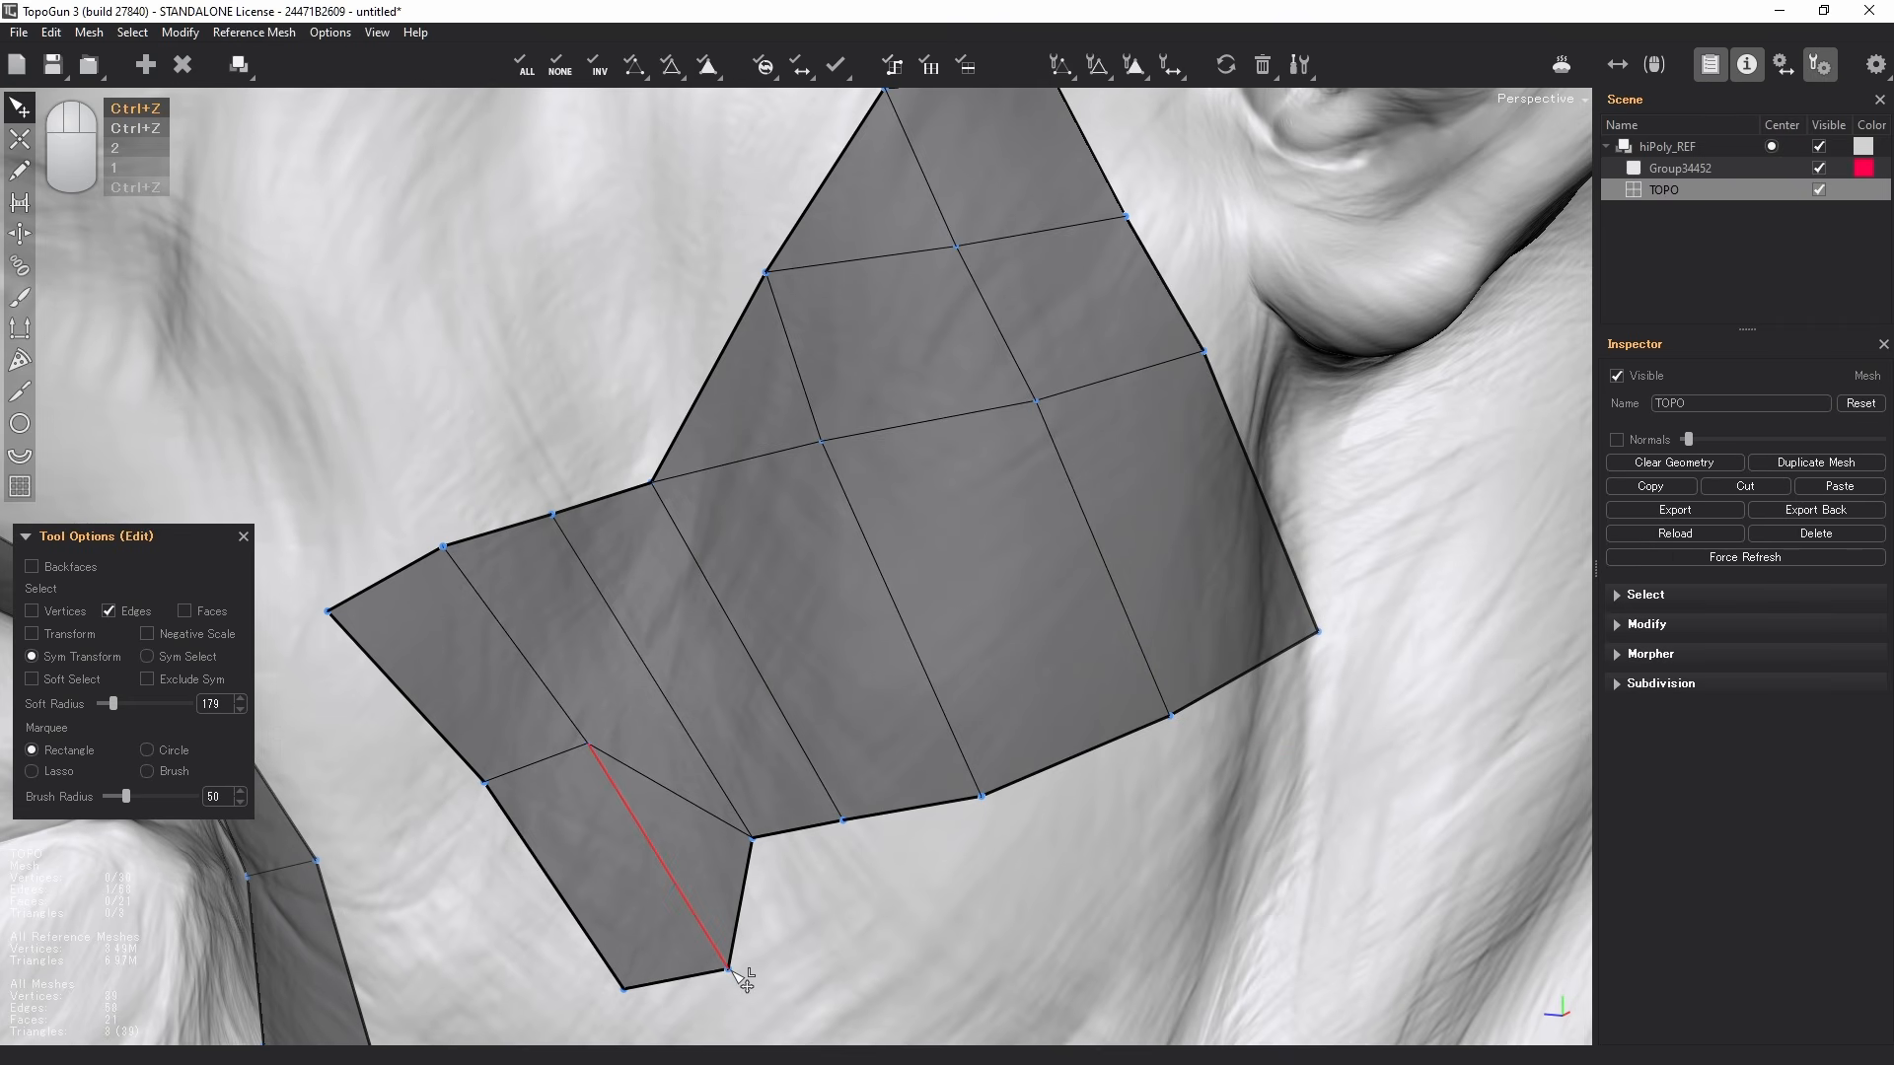
# - In vertex mode, weld the two remaining lower front vertices onto the vertices directly above them
pyautogui.press('1')
pyautogui.moveTo(732, 972); pyautogui.dragTo(589, 746)
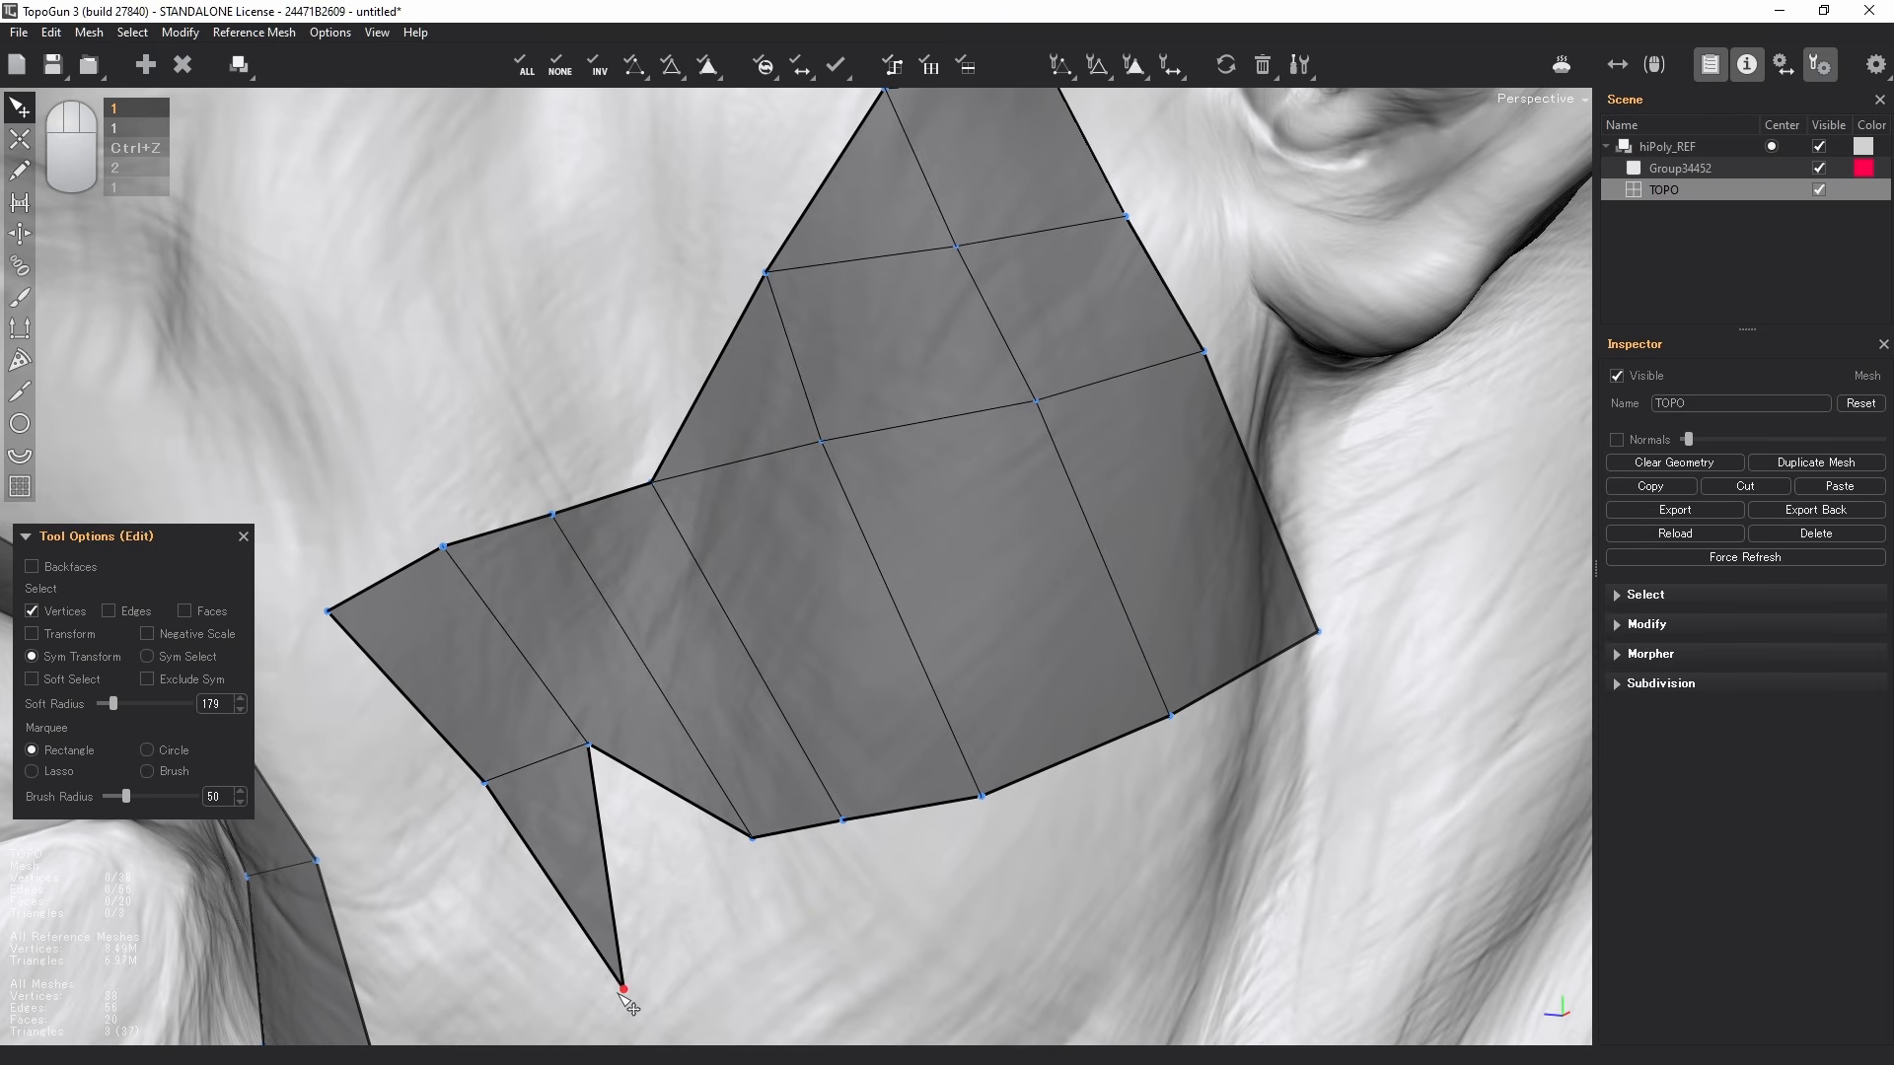
pyautogui.moveTo(623, 989); pyautogui.dragTo(485, 782)
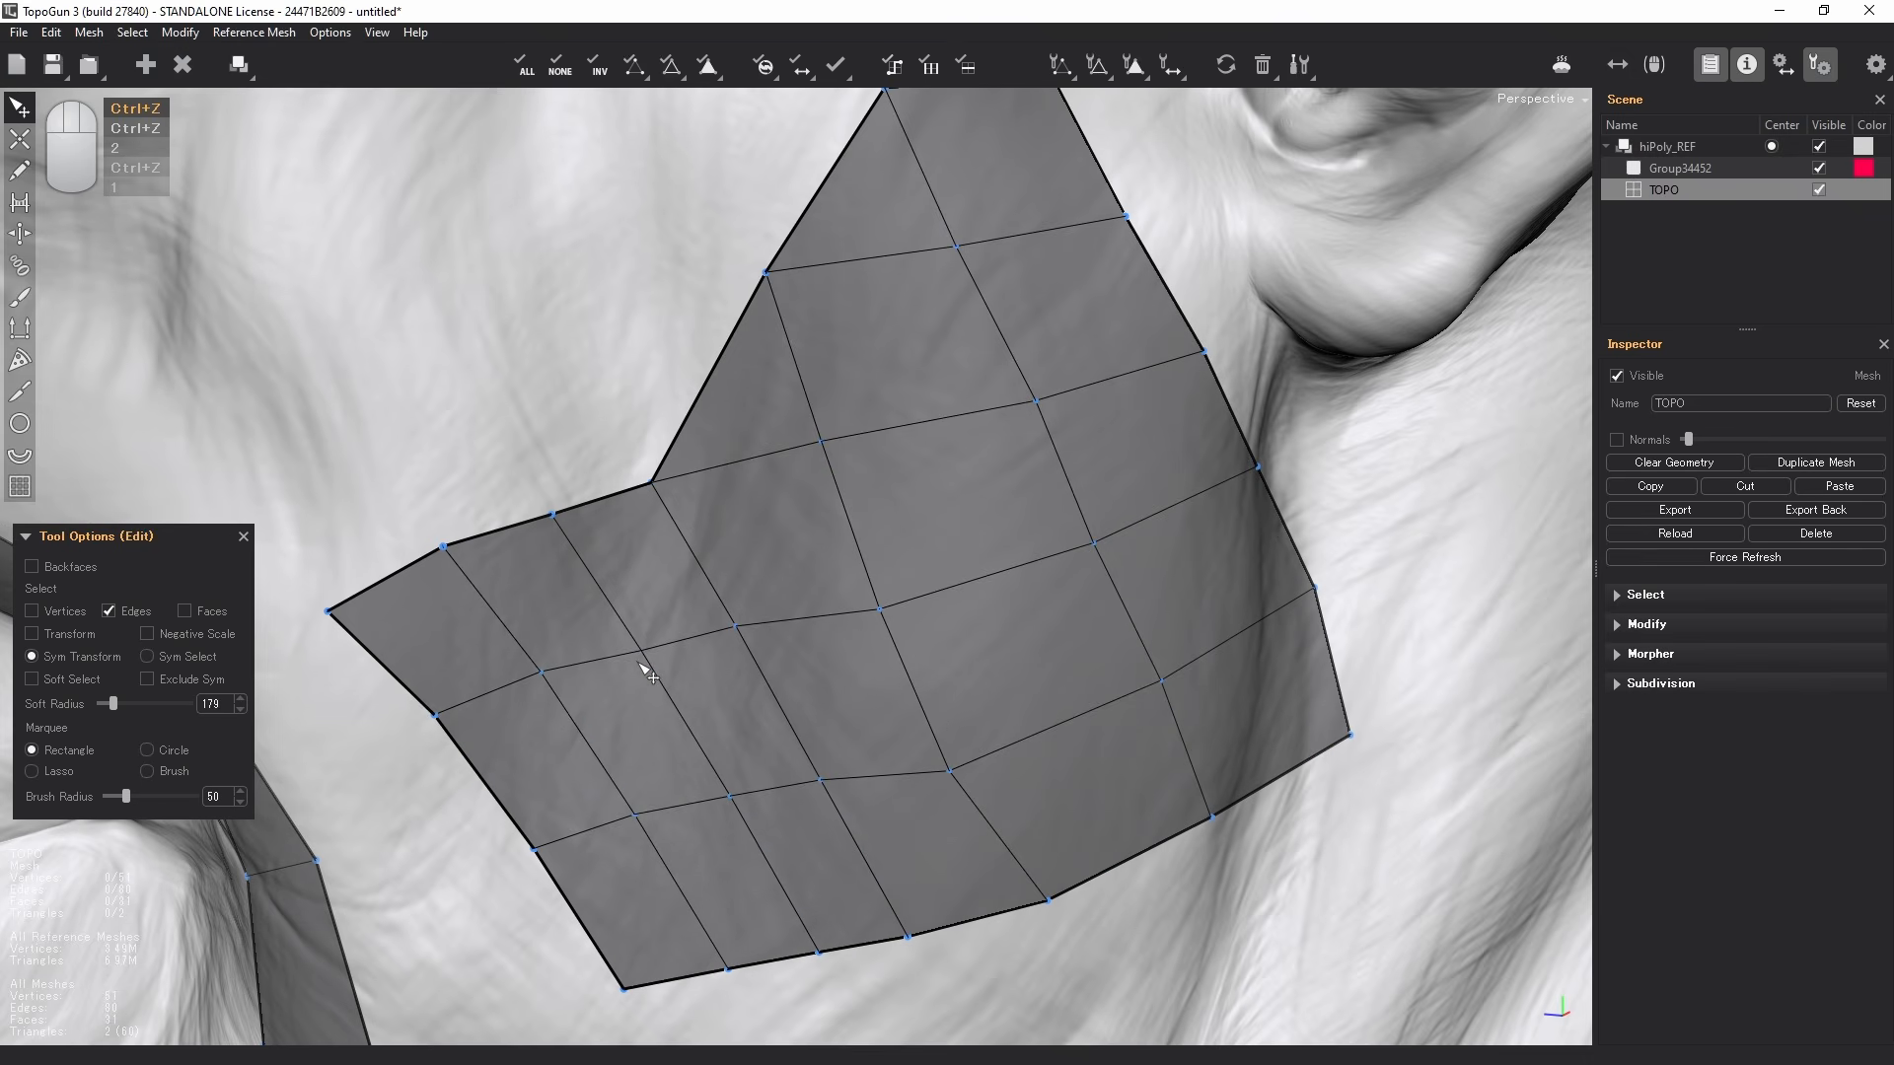
# - Delete both horizontal edge loops across the lower patch, and insert a single new loop across the resulting long quads
pyautogui.doubleClick(633, 658)
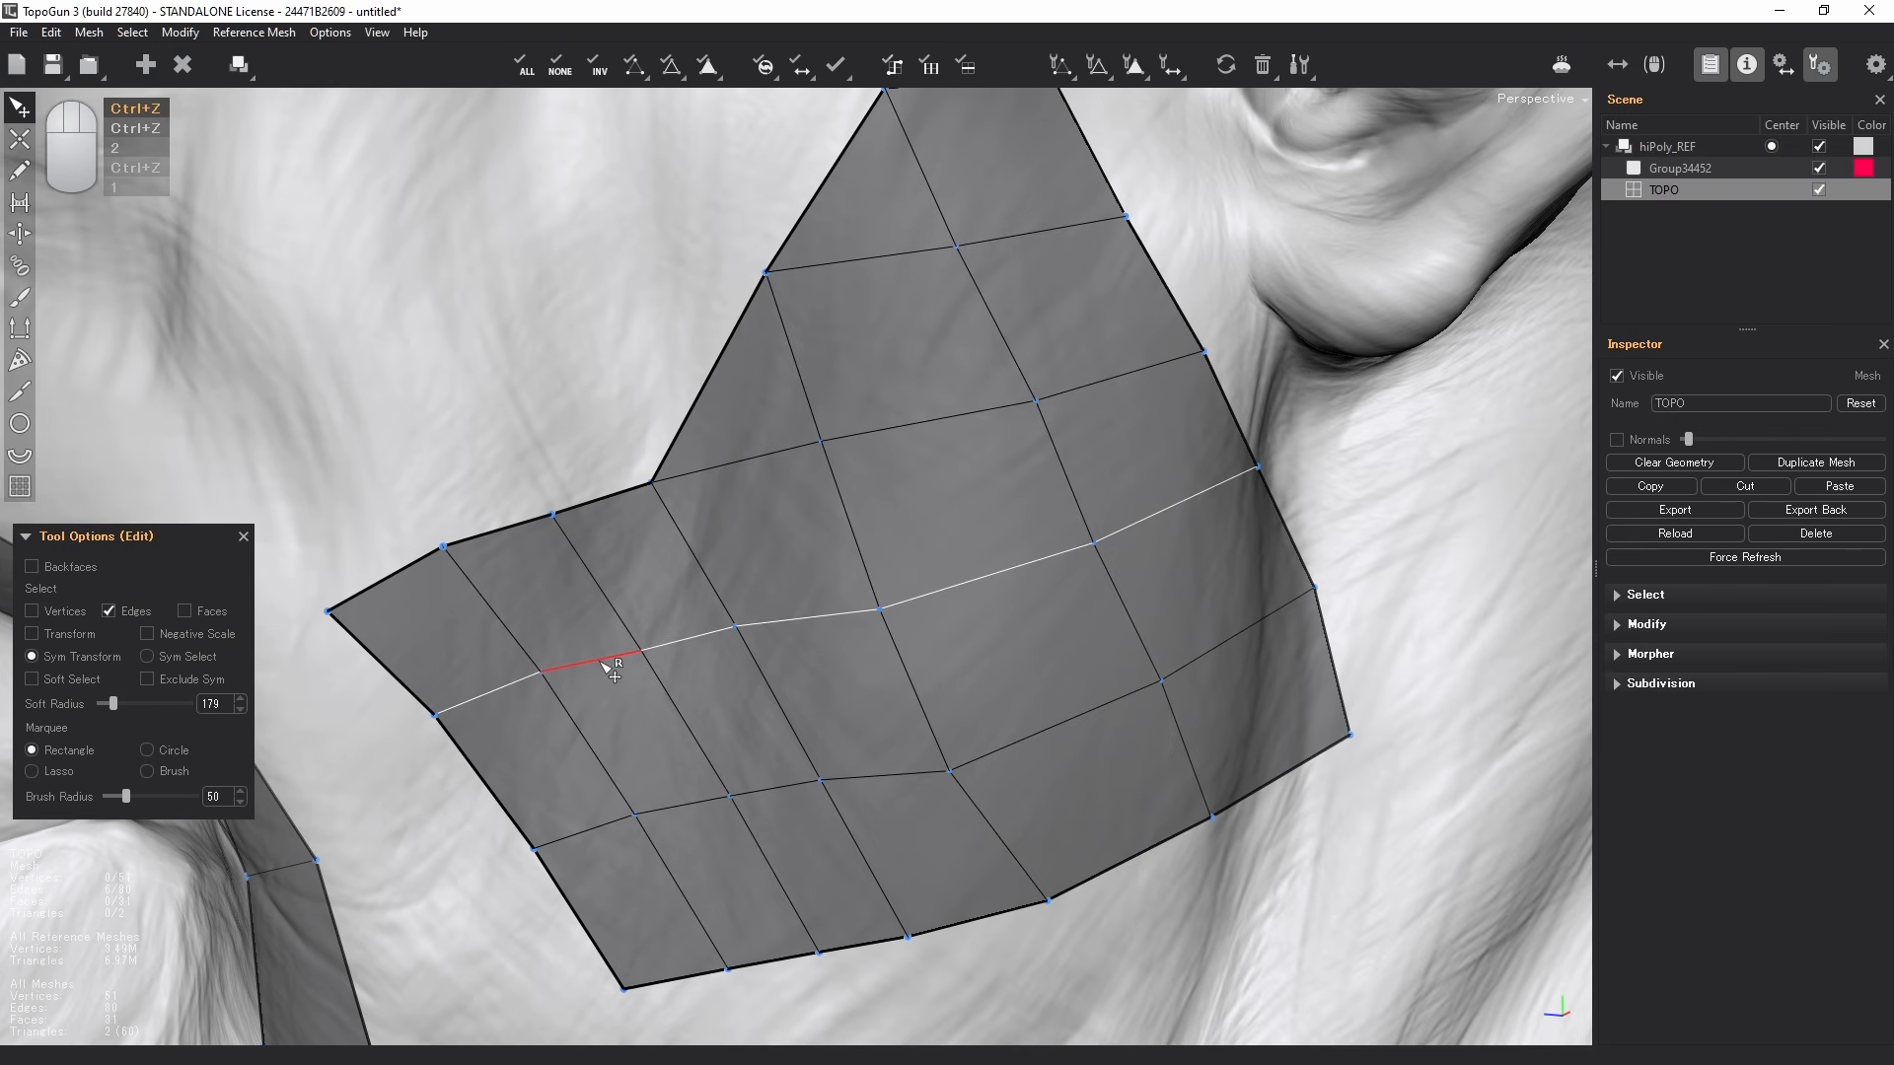
pyautogui.press('Delete')
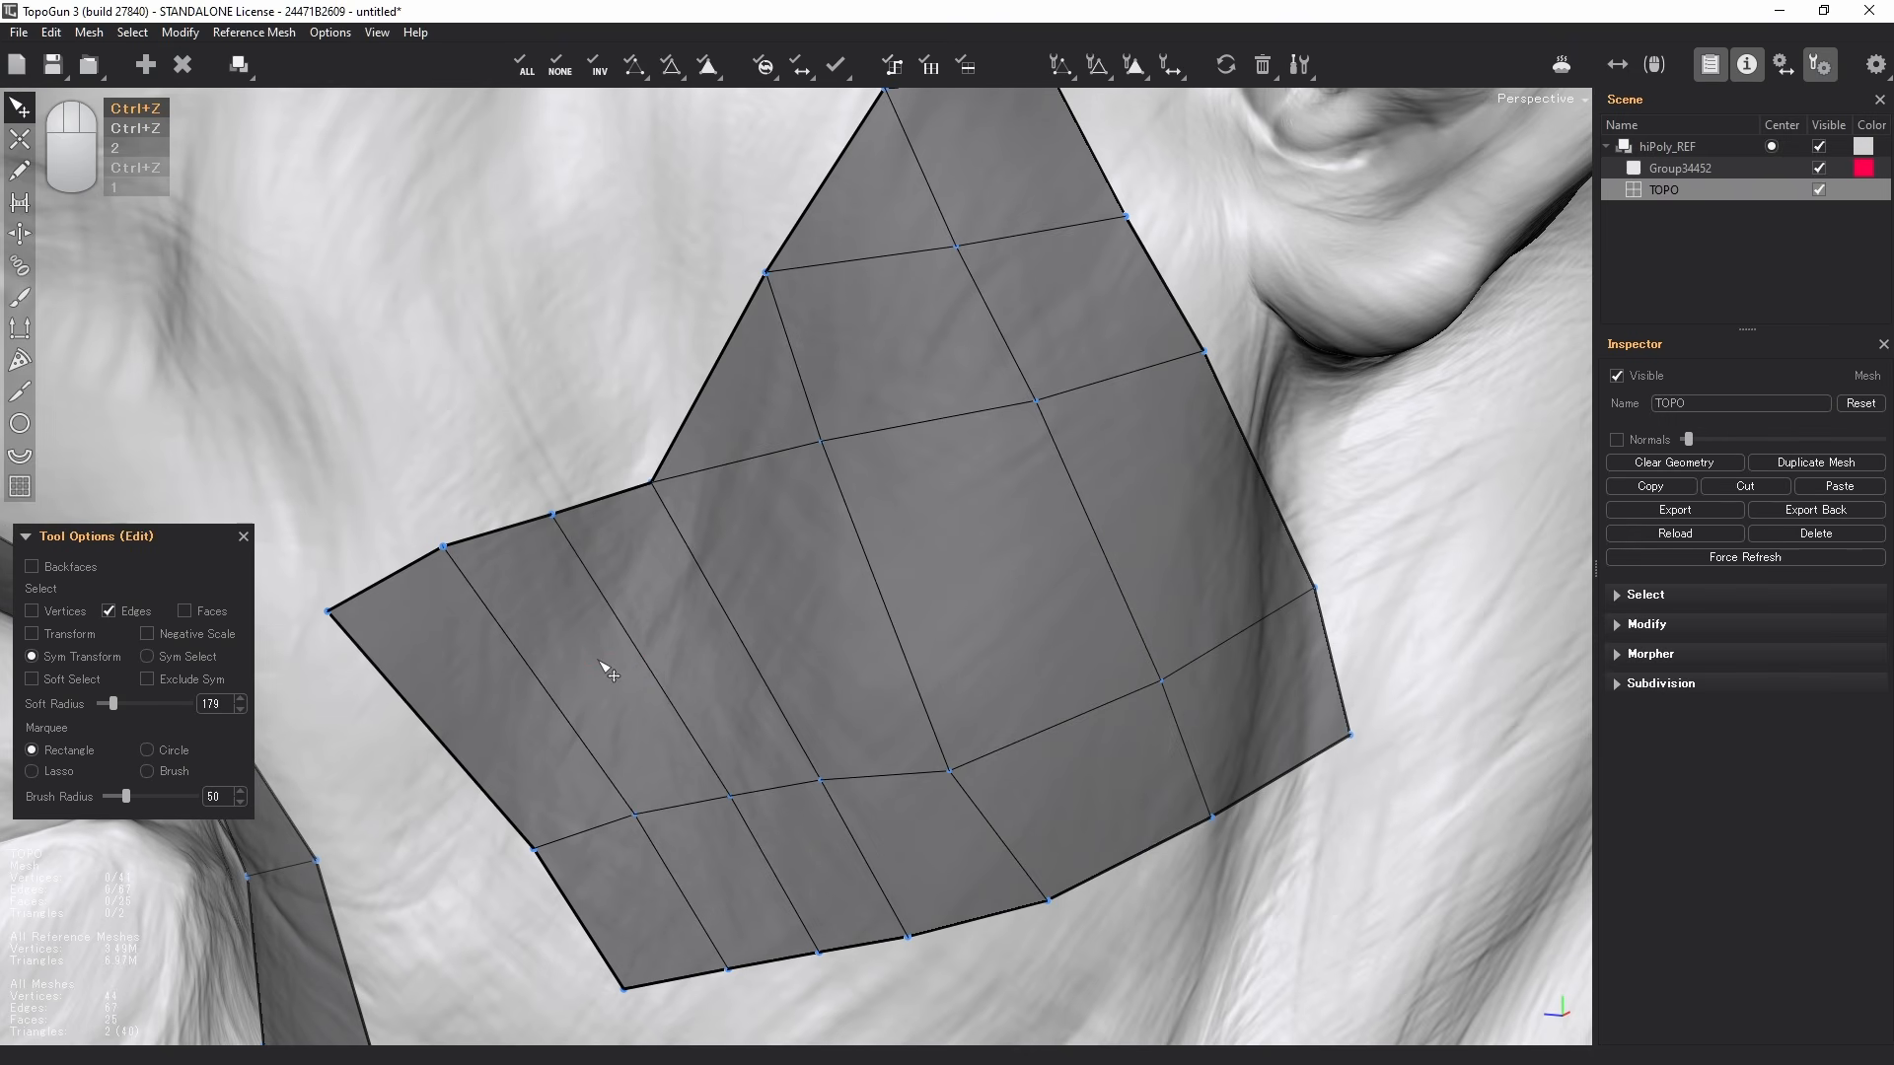
pyautogui.doubleClick(717, 804)
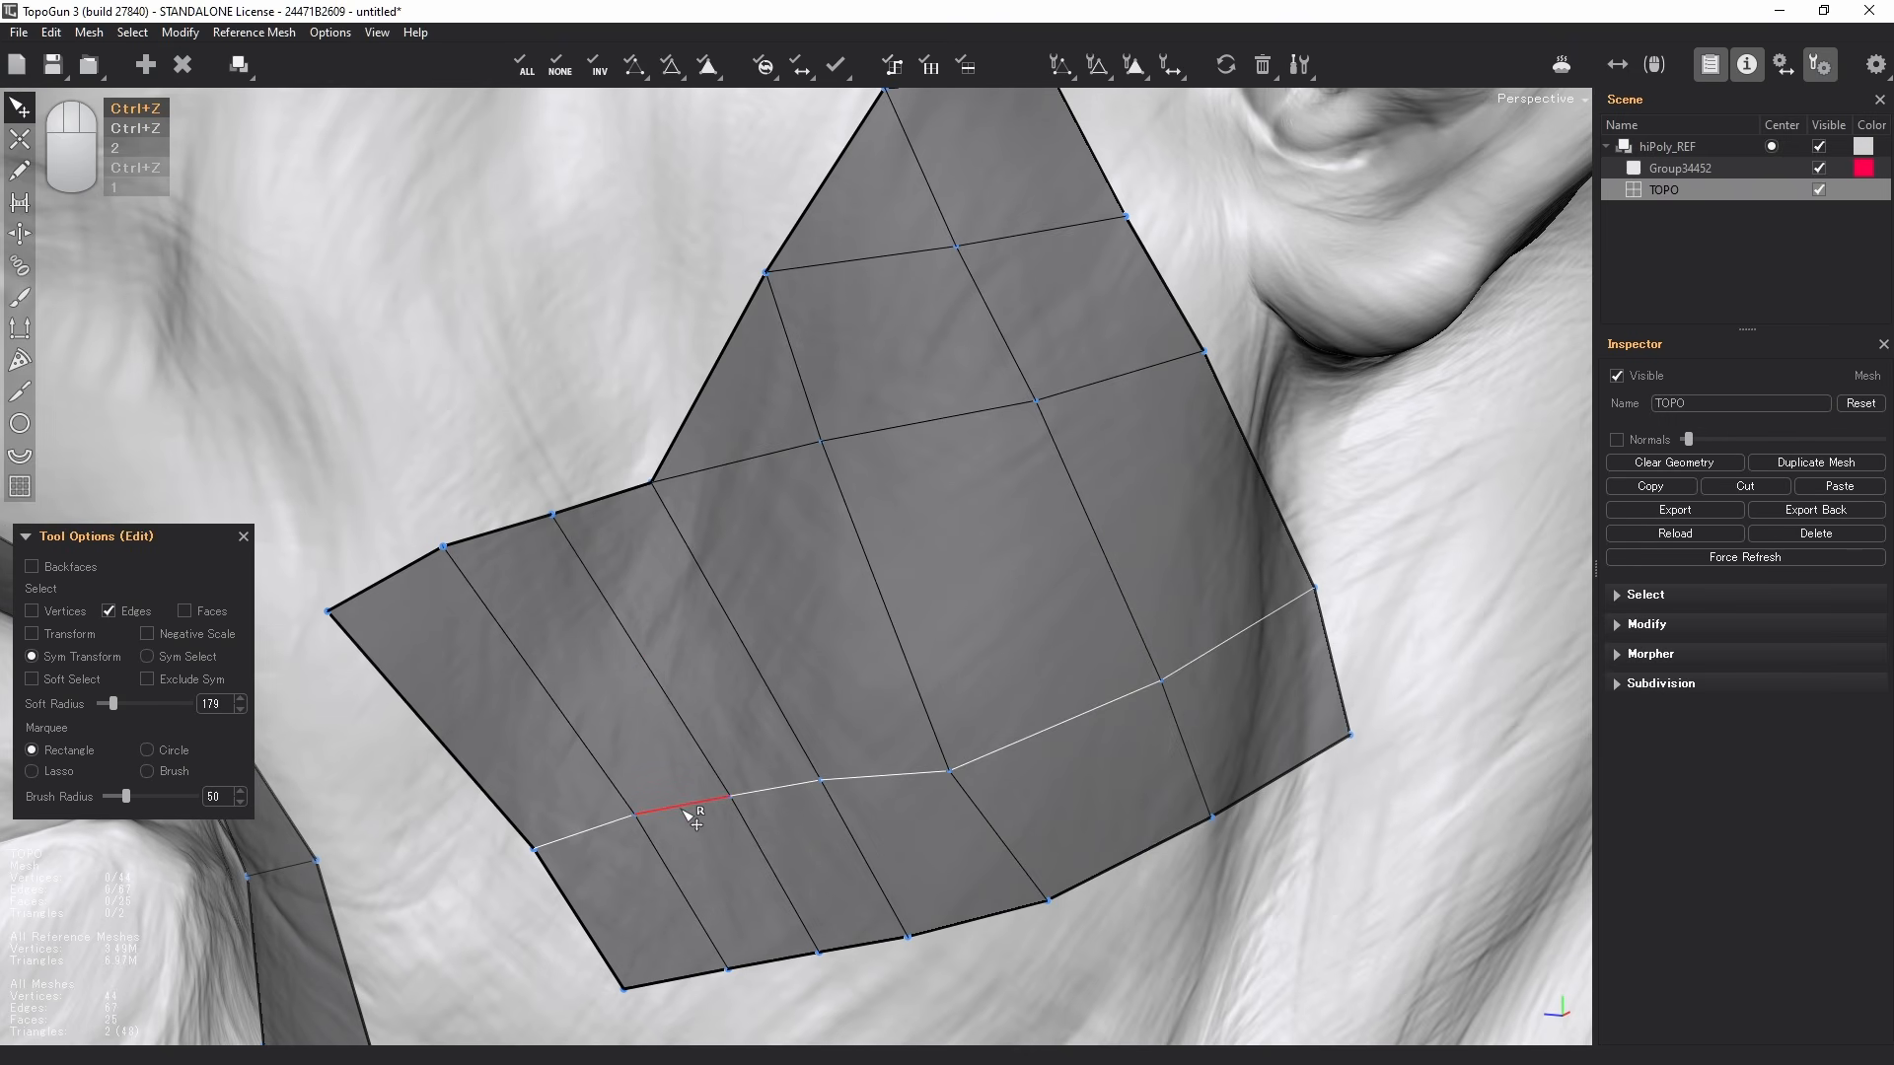
pyautogui.press('Delete')
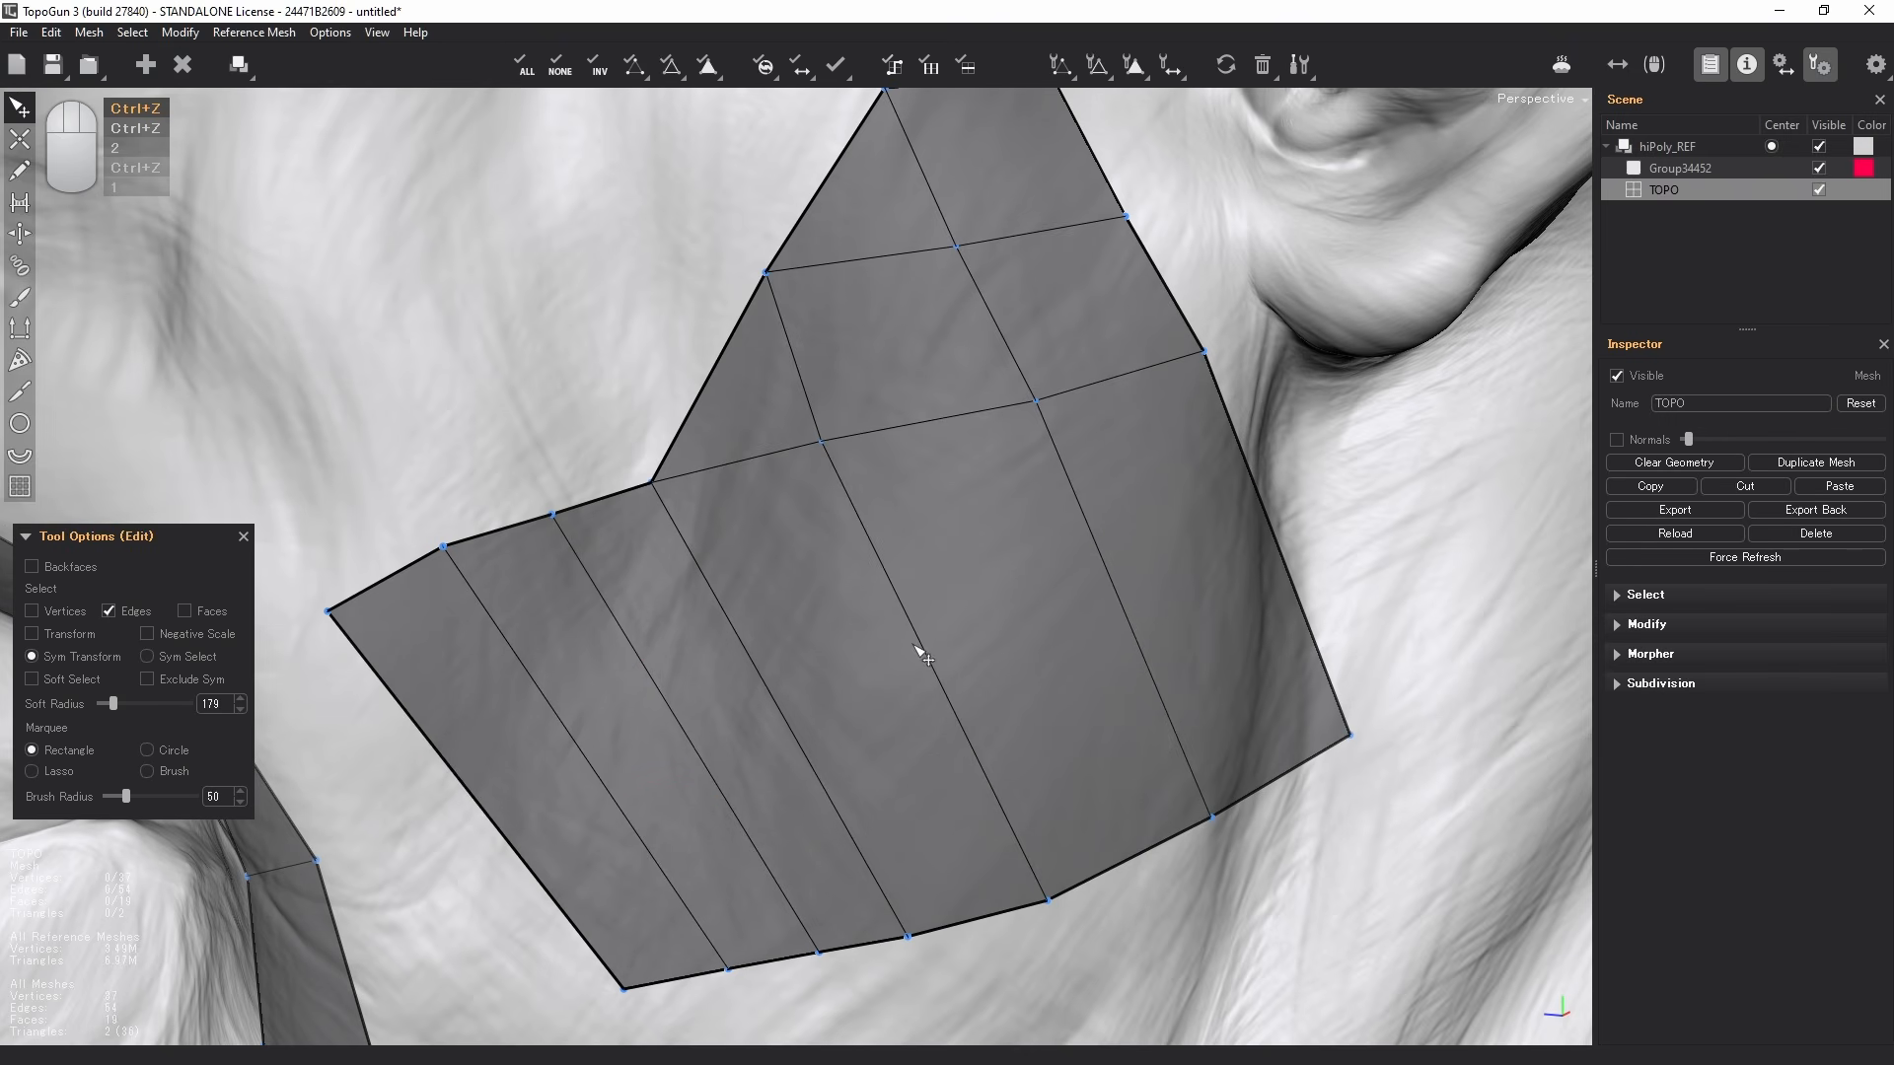
pyautogui.doubleClick(688, 735)
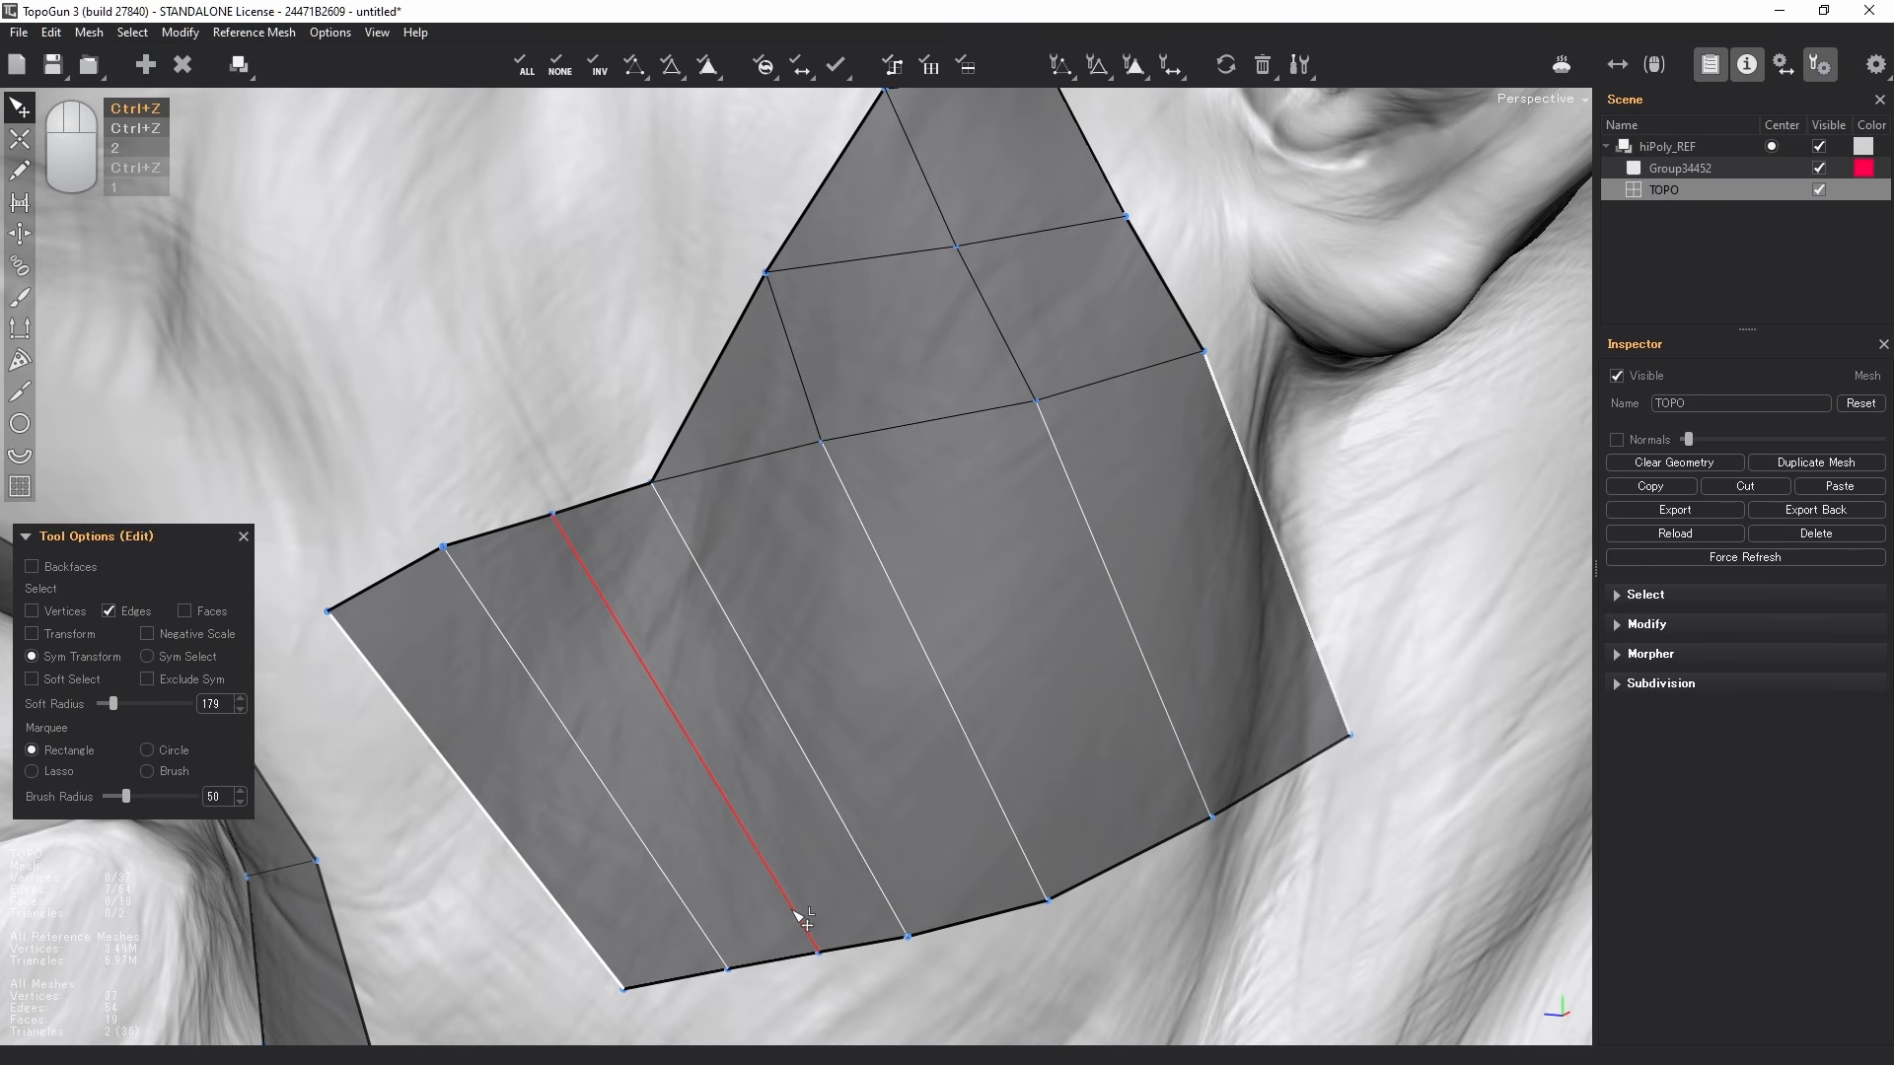
pyautogui.moveTo(801, 917); pyautogui.dragTo(692, 732)
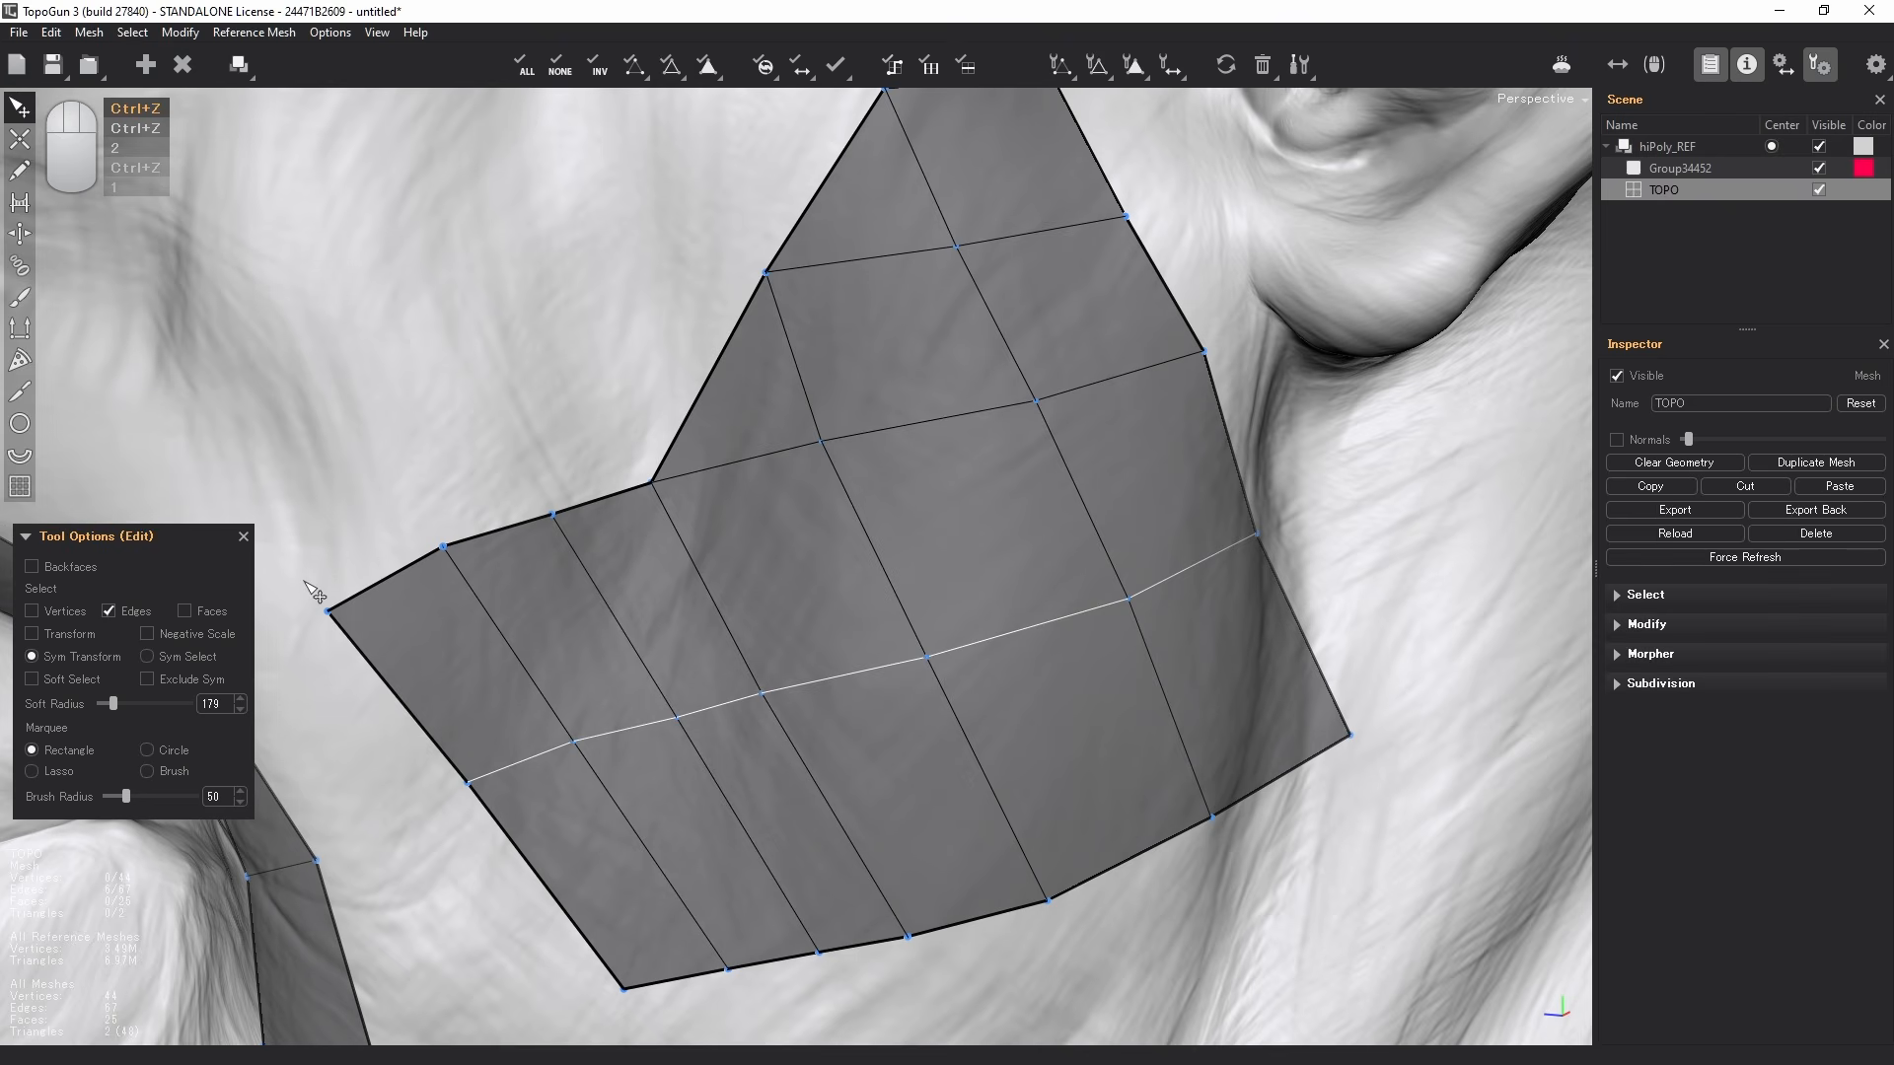
# - Delete the vertex at the patch's upper front corner, and undo the deletion
pyautogui.press('1')
pyautogui.press('1')
pyautogui.moveTo(261, 545); pyautogui.dragTo(439, 670)
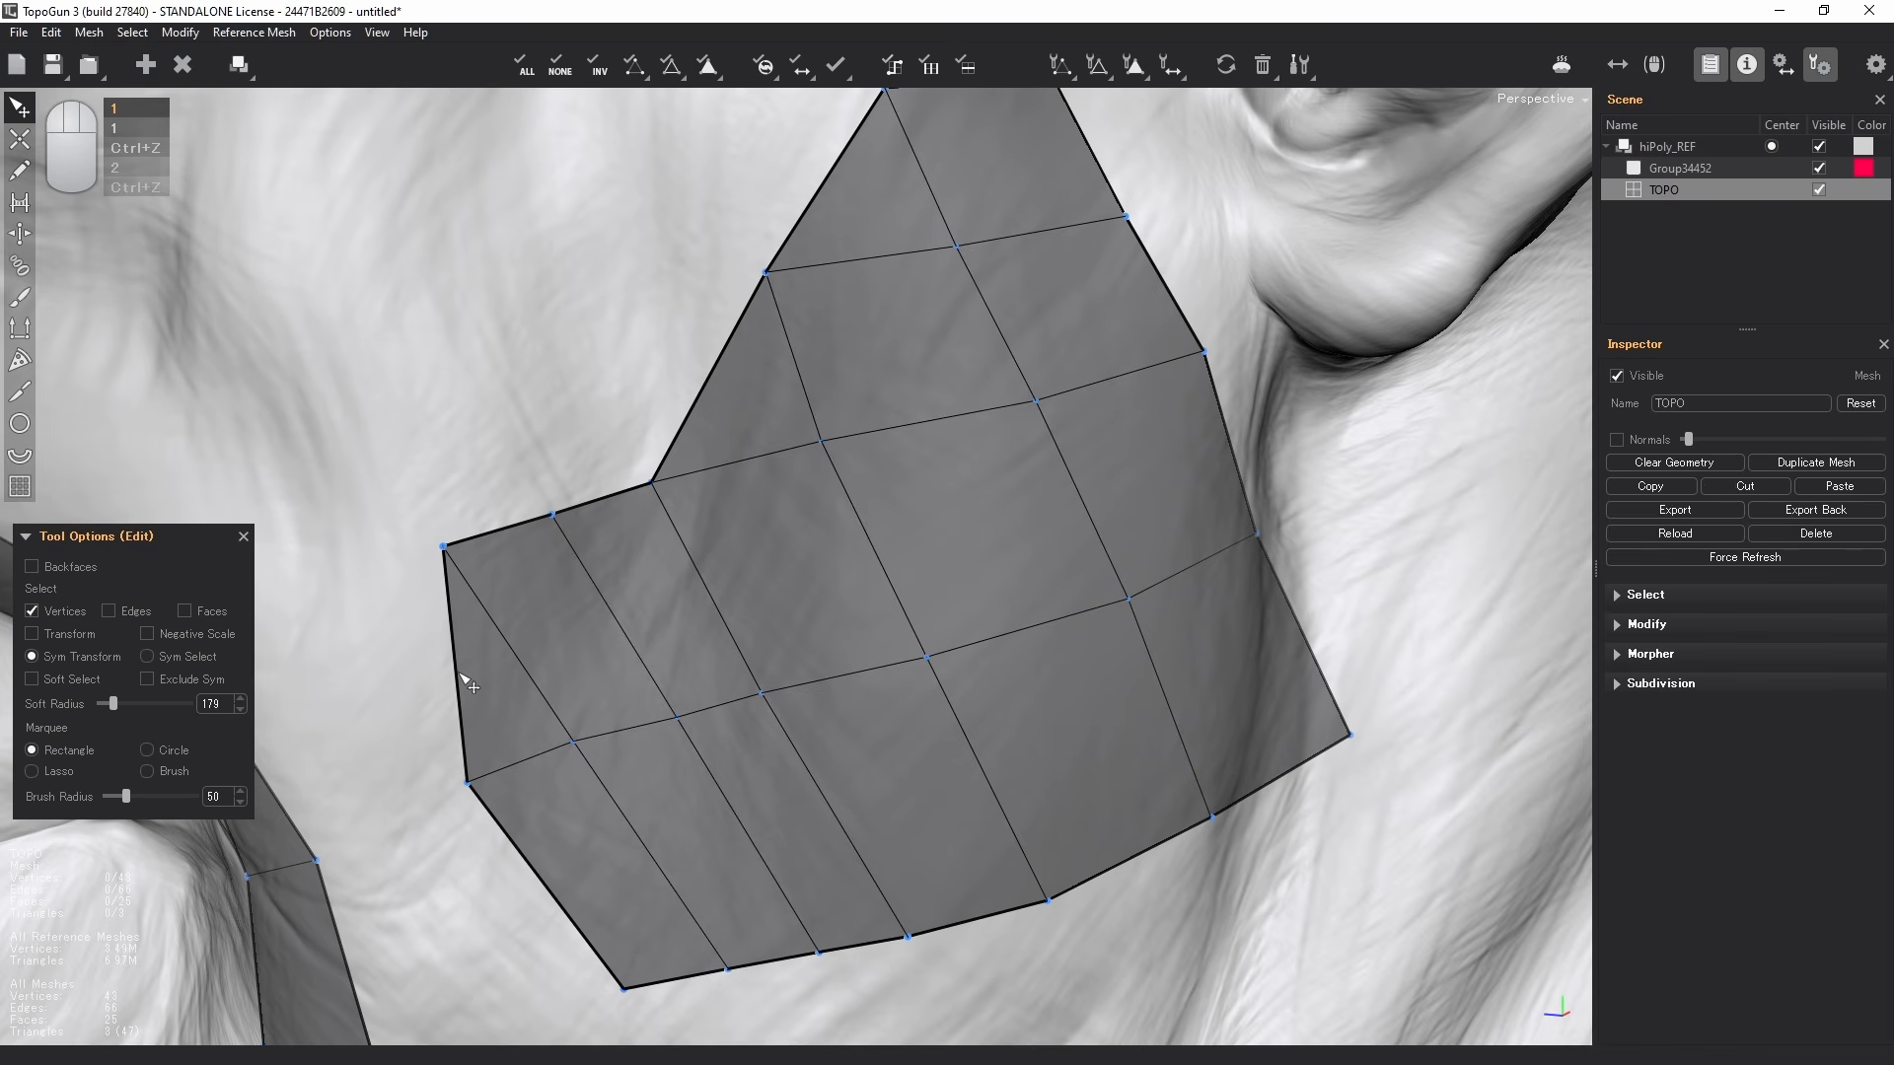
pyautogui.hotkey('ctrl', 'z')
pyautogui.hotkey('ctrl', 'z')
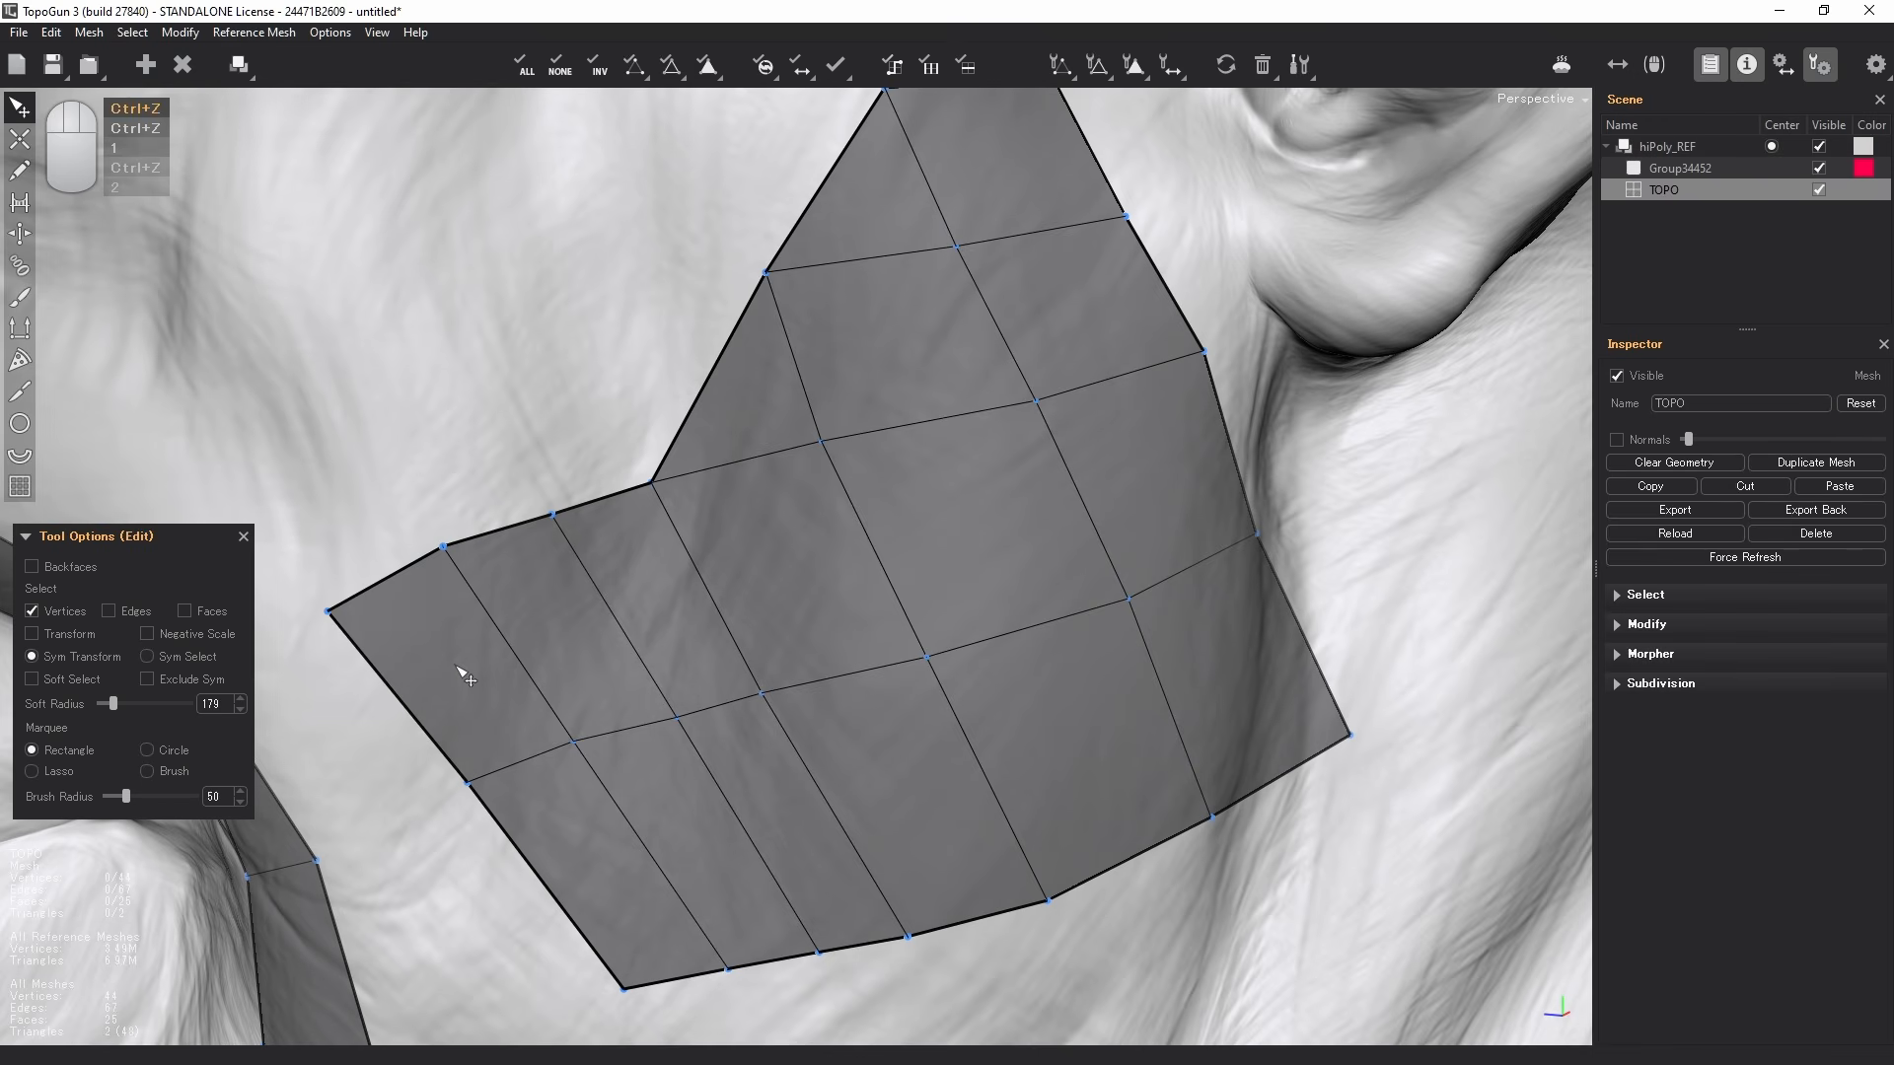
# - Enable face selection, delete only the face at the patch's upper front corner, and return to vertex selection
pyautogui.click(192, 613)
pyautogui.click(485, 679)
pyautogui.click(457, 678)
pyautogui.press('Delete')
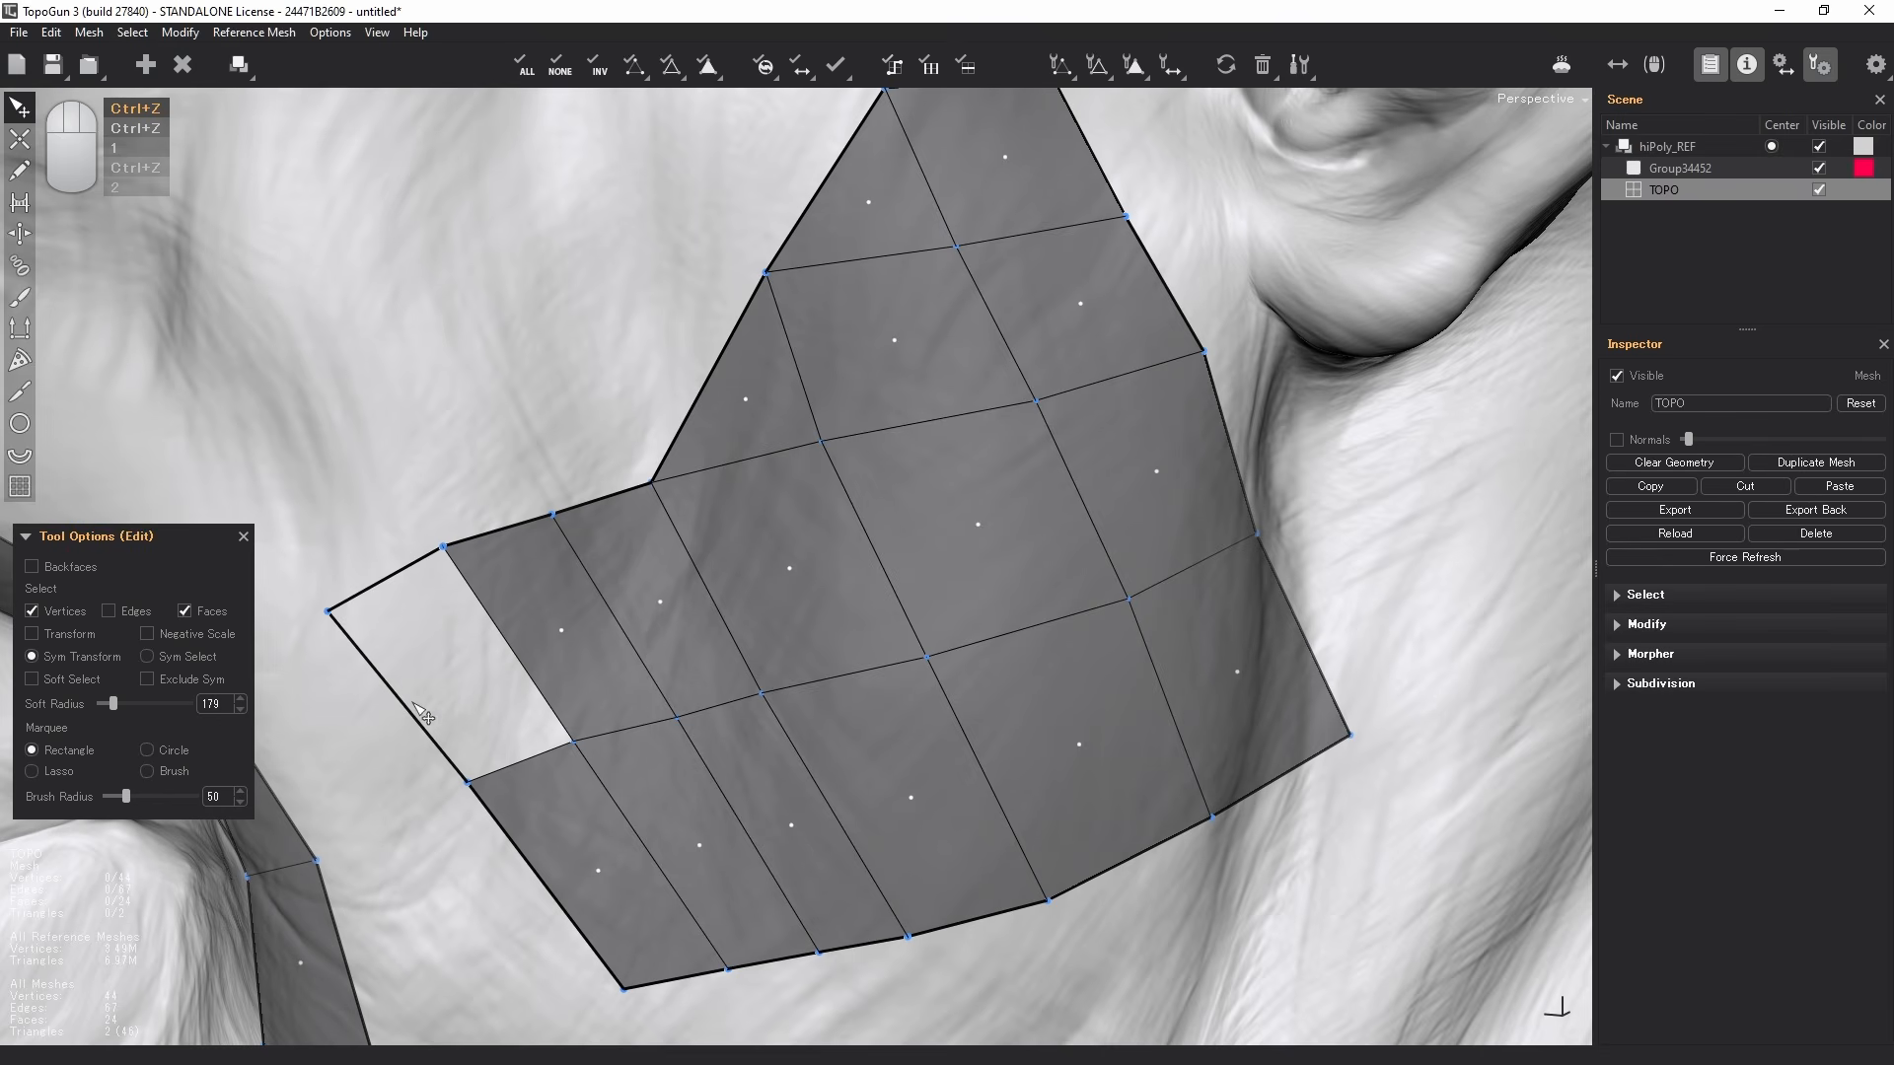
pyautogui.press('1')
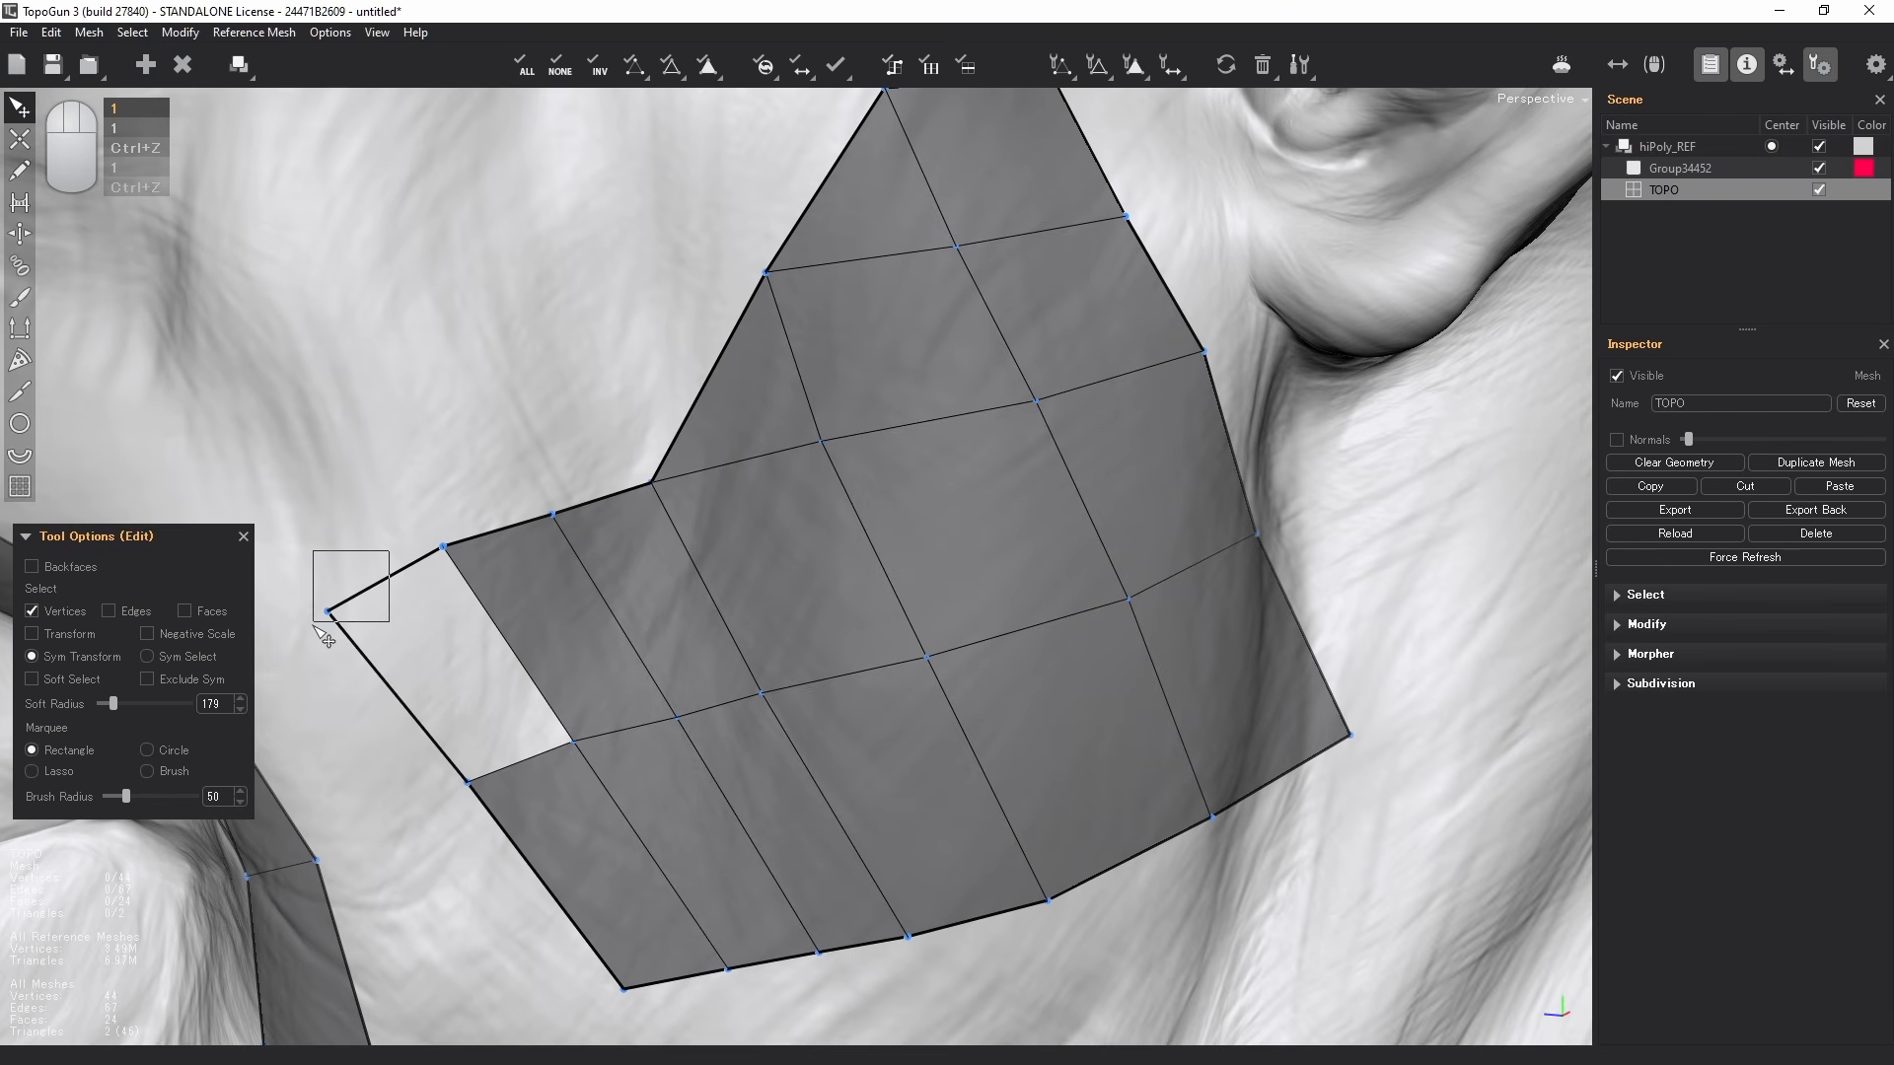
# - Delete the vertices of the lower patch's front columns, including the leftover edge strip along its lower border
pyautogui.moveTo(390, 551); pyautogui.dragTo(314, 639)
pyautogui.press('Delete')
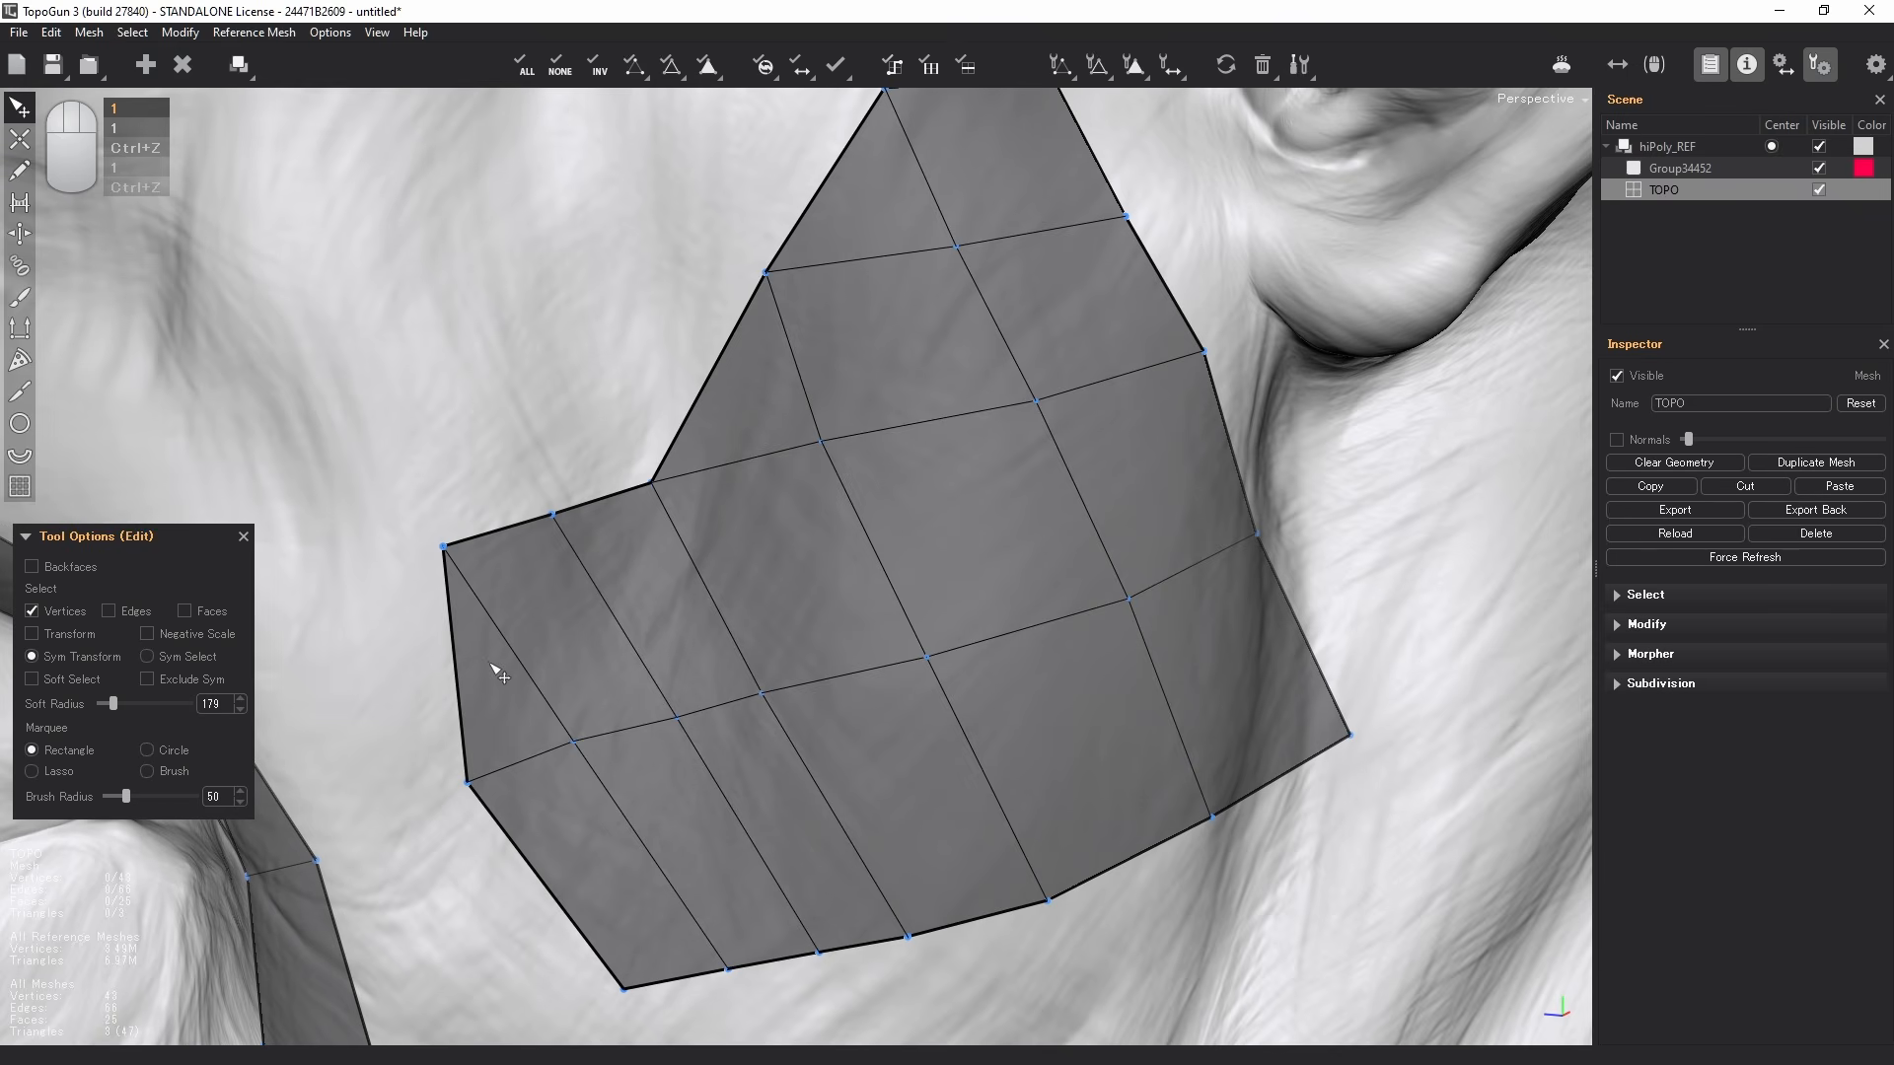
pyautogui.moveTo(577, 499); pyautogui.dragTo(455, 789)
pyautogui.press('Delete')
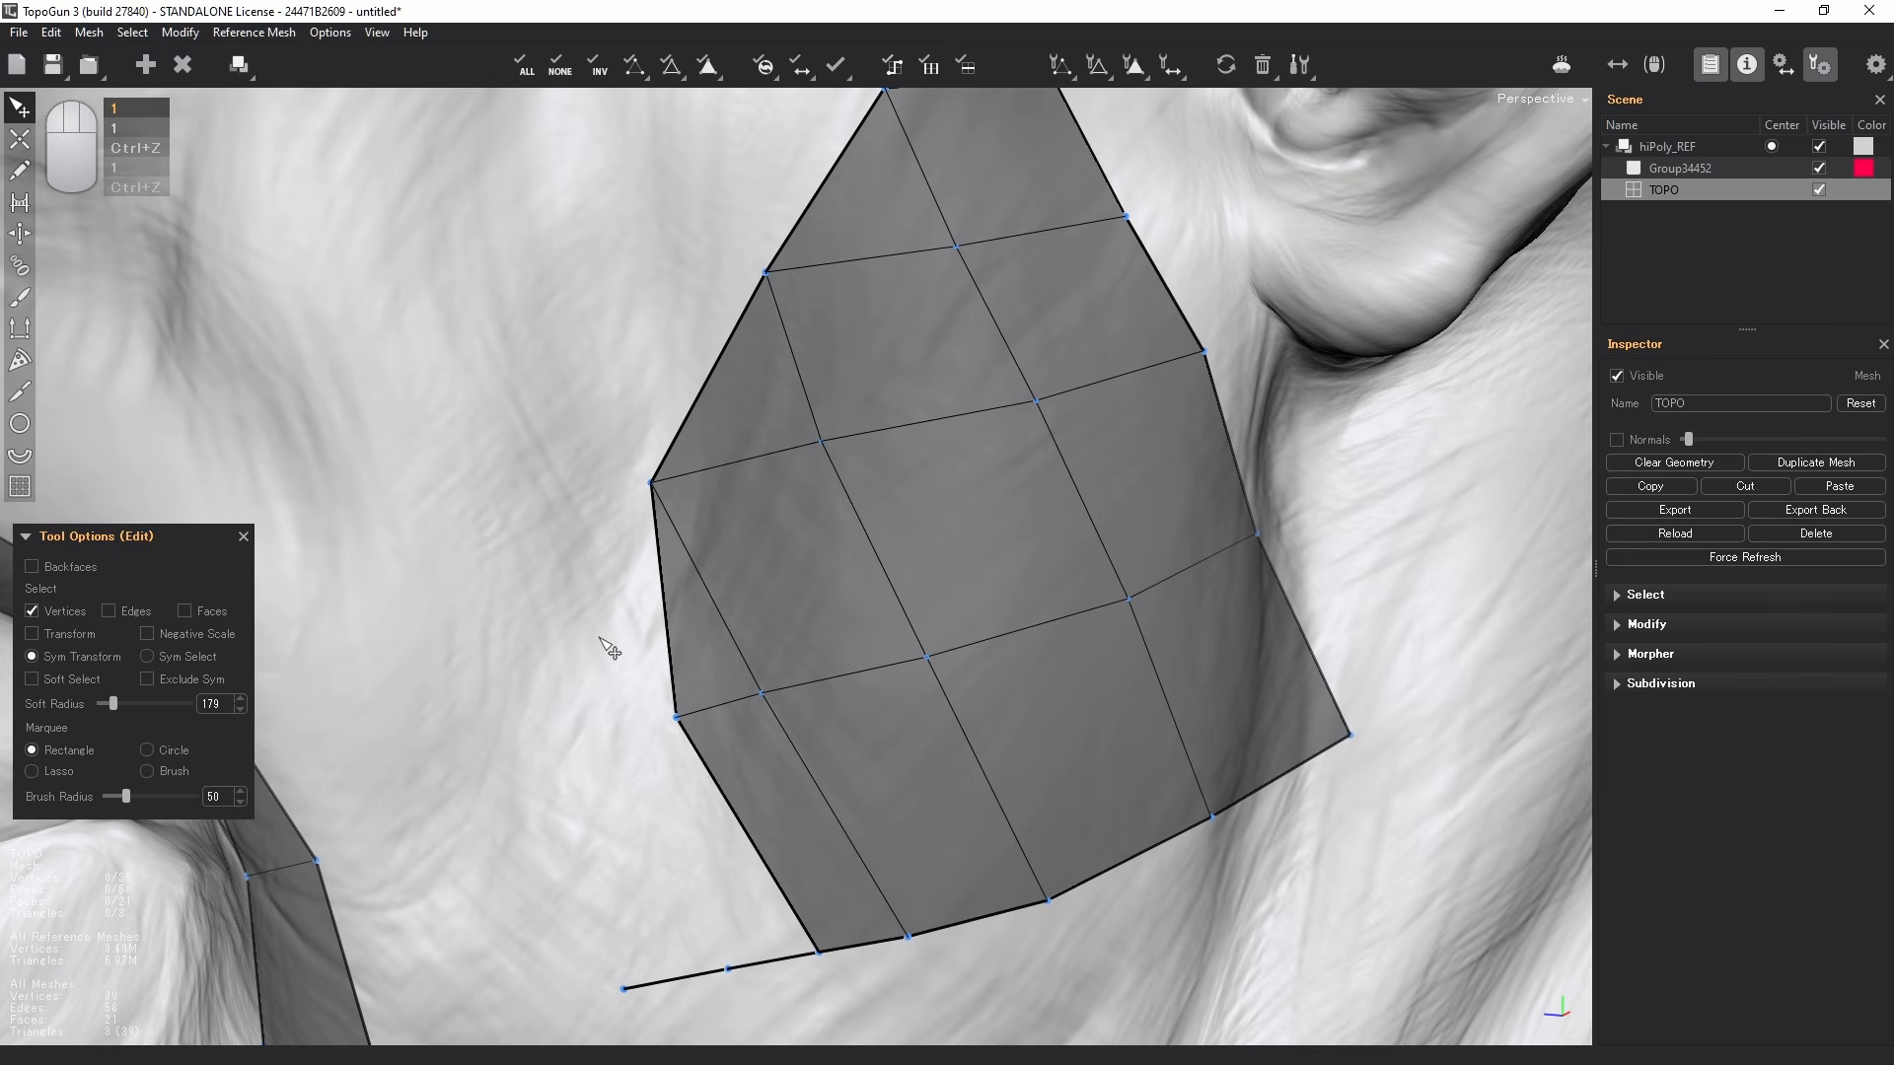
pyautogui.moveTo(774, 950); pyautogui.dragTo(601, 1060)
pyautogui.moveTo(602, 1060); pyautogui.dragTo(601, 1060)
pyautogui.press('Delete')
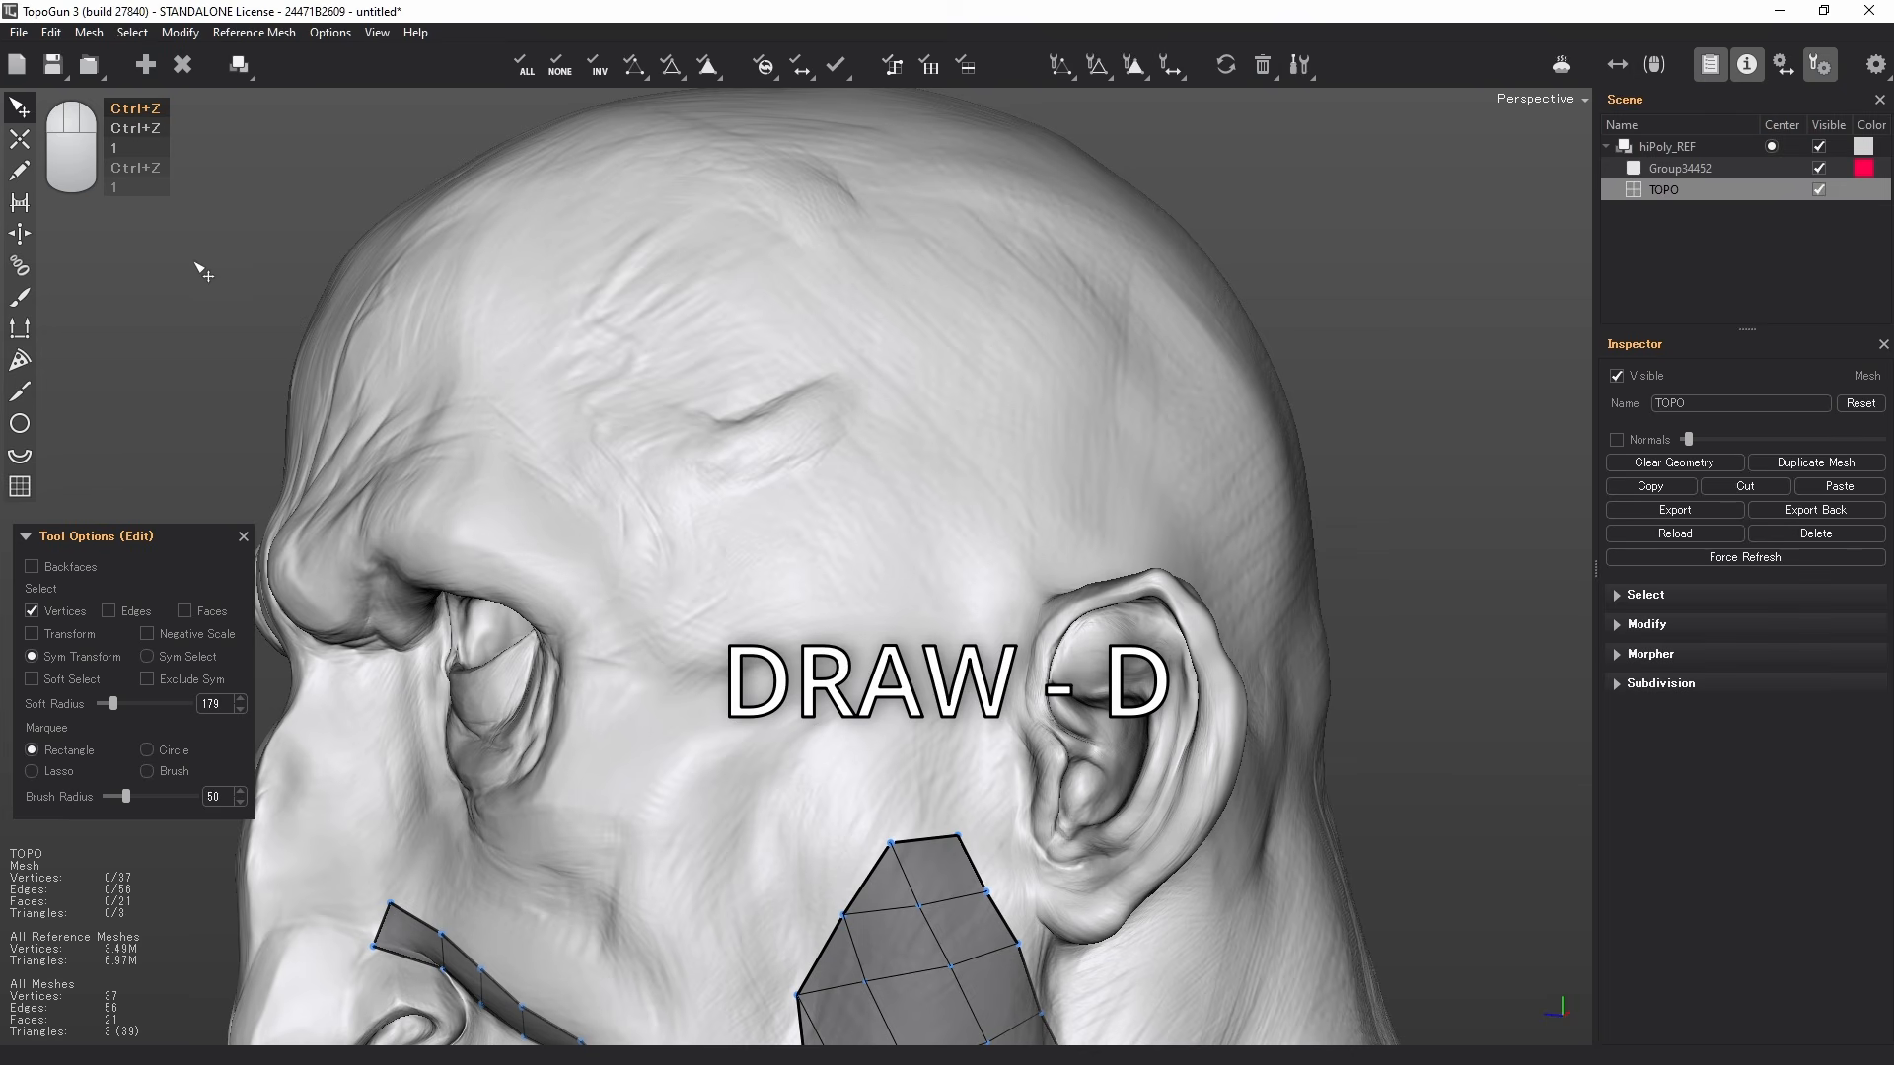
# - With the Draw tool, sketch four roughly vertical guide lines side by side on the temple above the ear
pyautogui.click(17, 175)
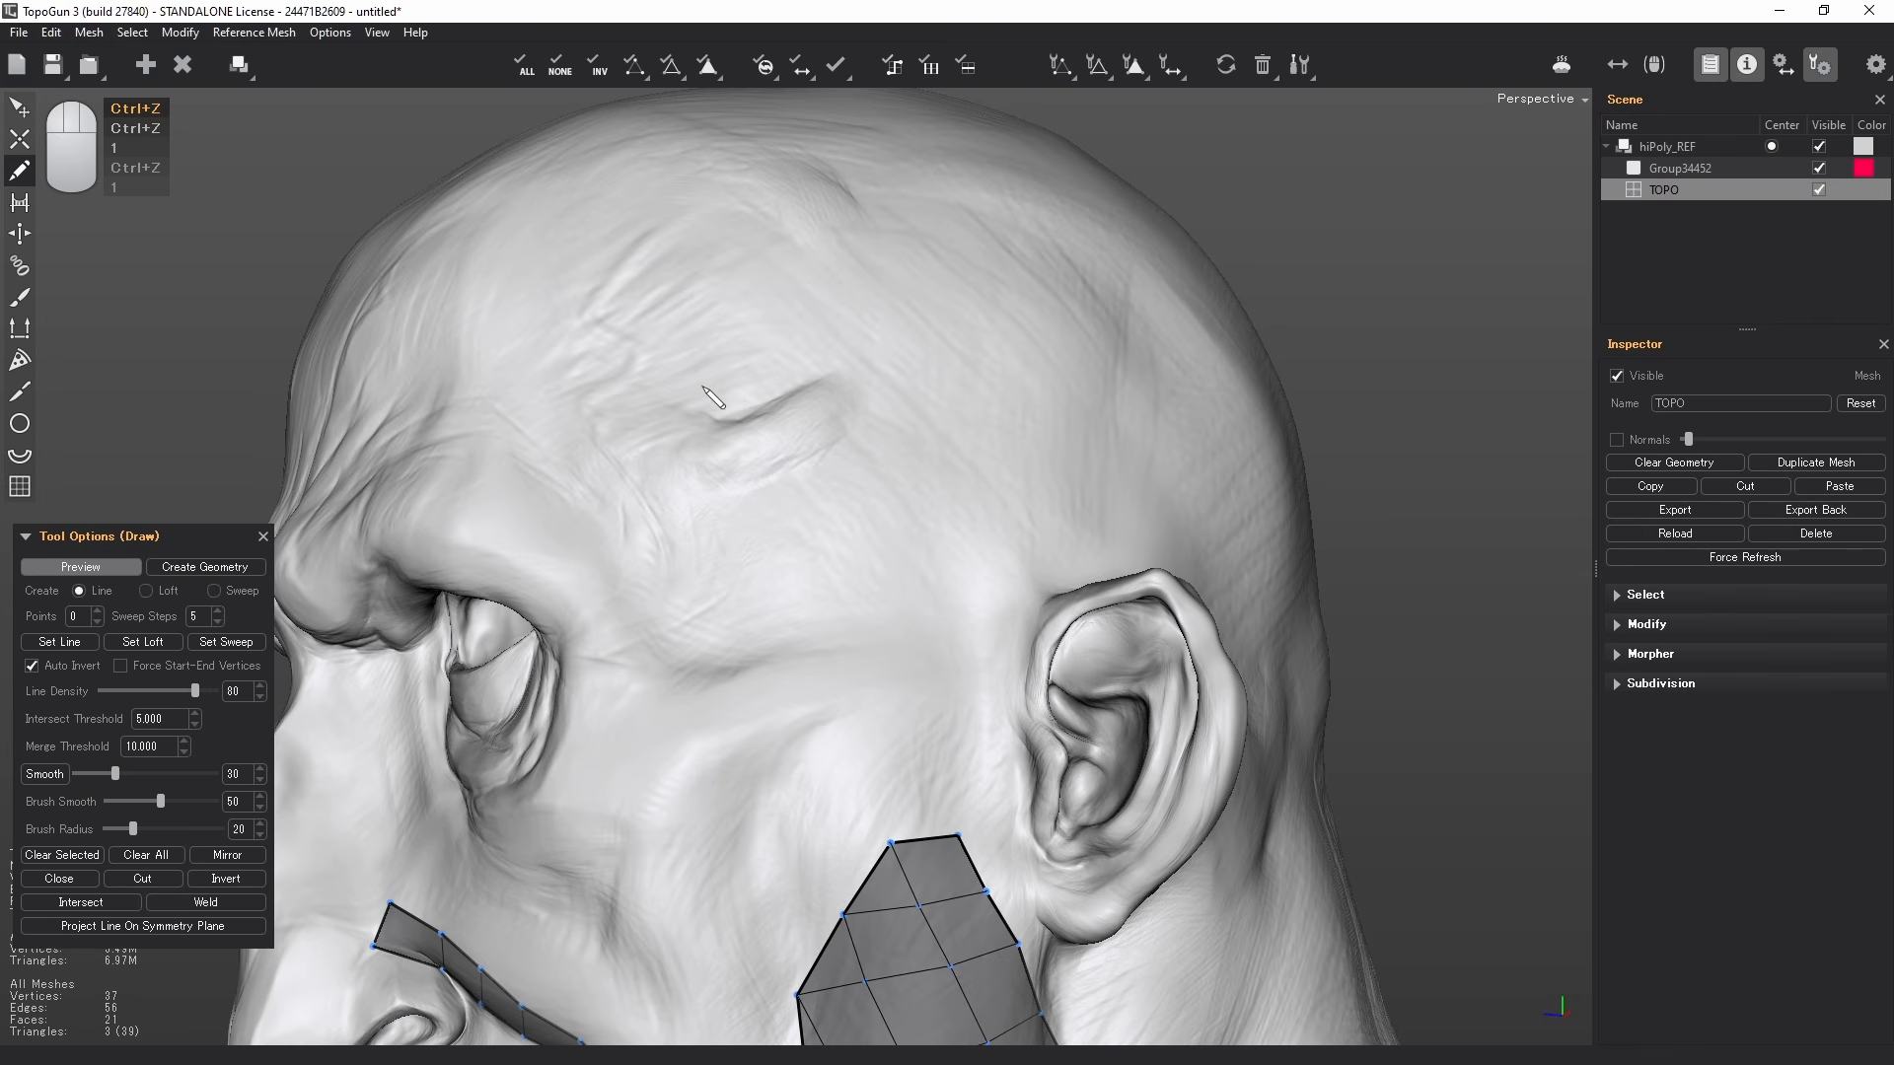
pyautogui.moveTo(720, 420); pyautogui.dragTo(708, 477, button='middle')
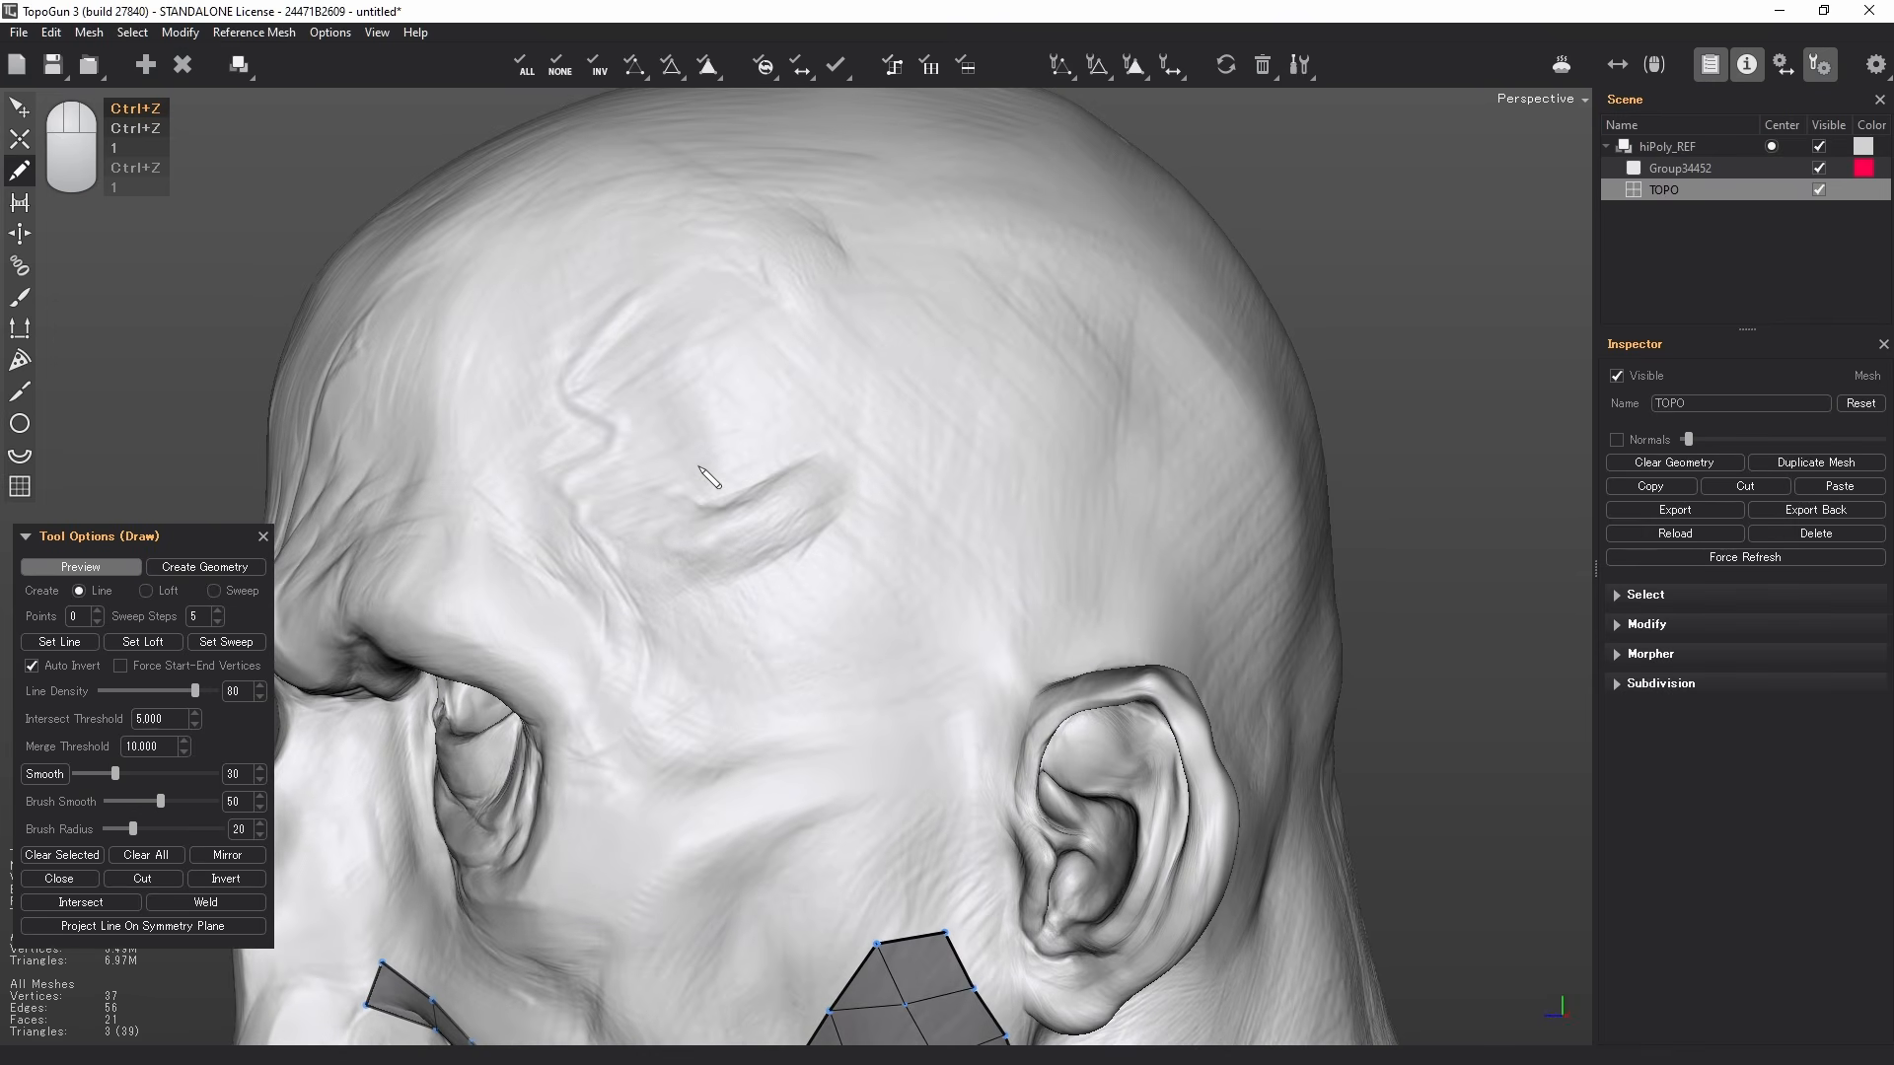
pyautogui.moveTo(718, 285); pyautogui.dragTo(612, 600)
pyautogui.moveTo(763, 359); pyautogui.dragTo(732, 625)
pyautogui.moveTo(873, 301); pyautogui.dragTo(833, 604)
pyautogui.moveTo(965, 313); pyautogui.dragTo(949, 592)
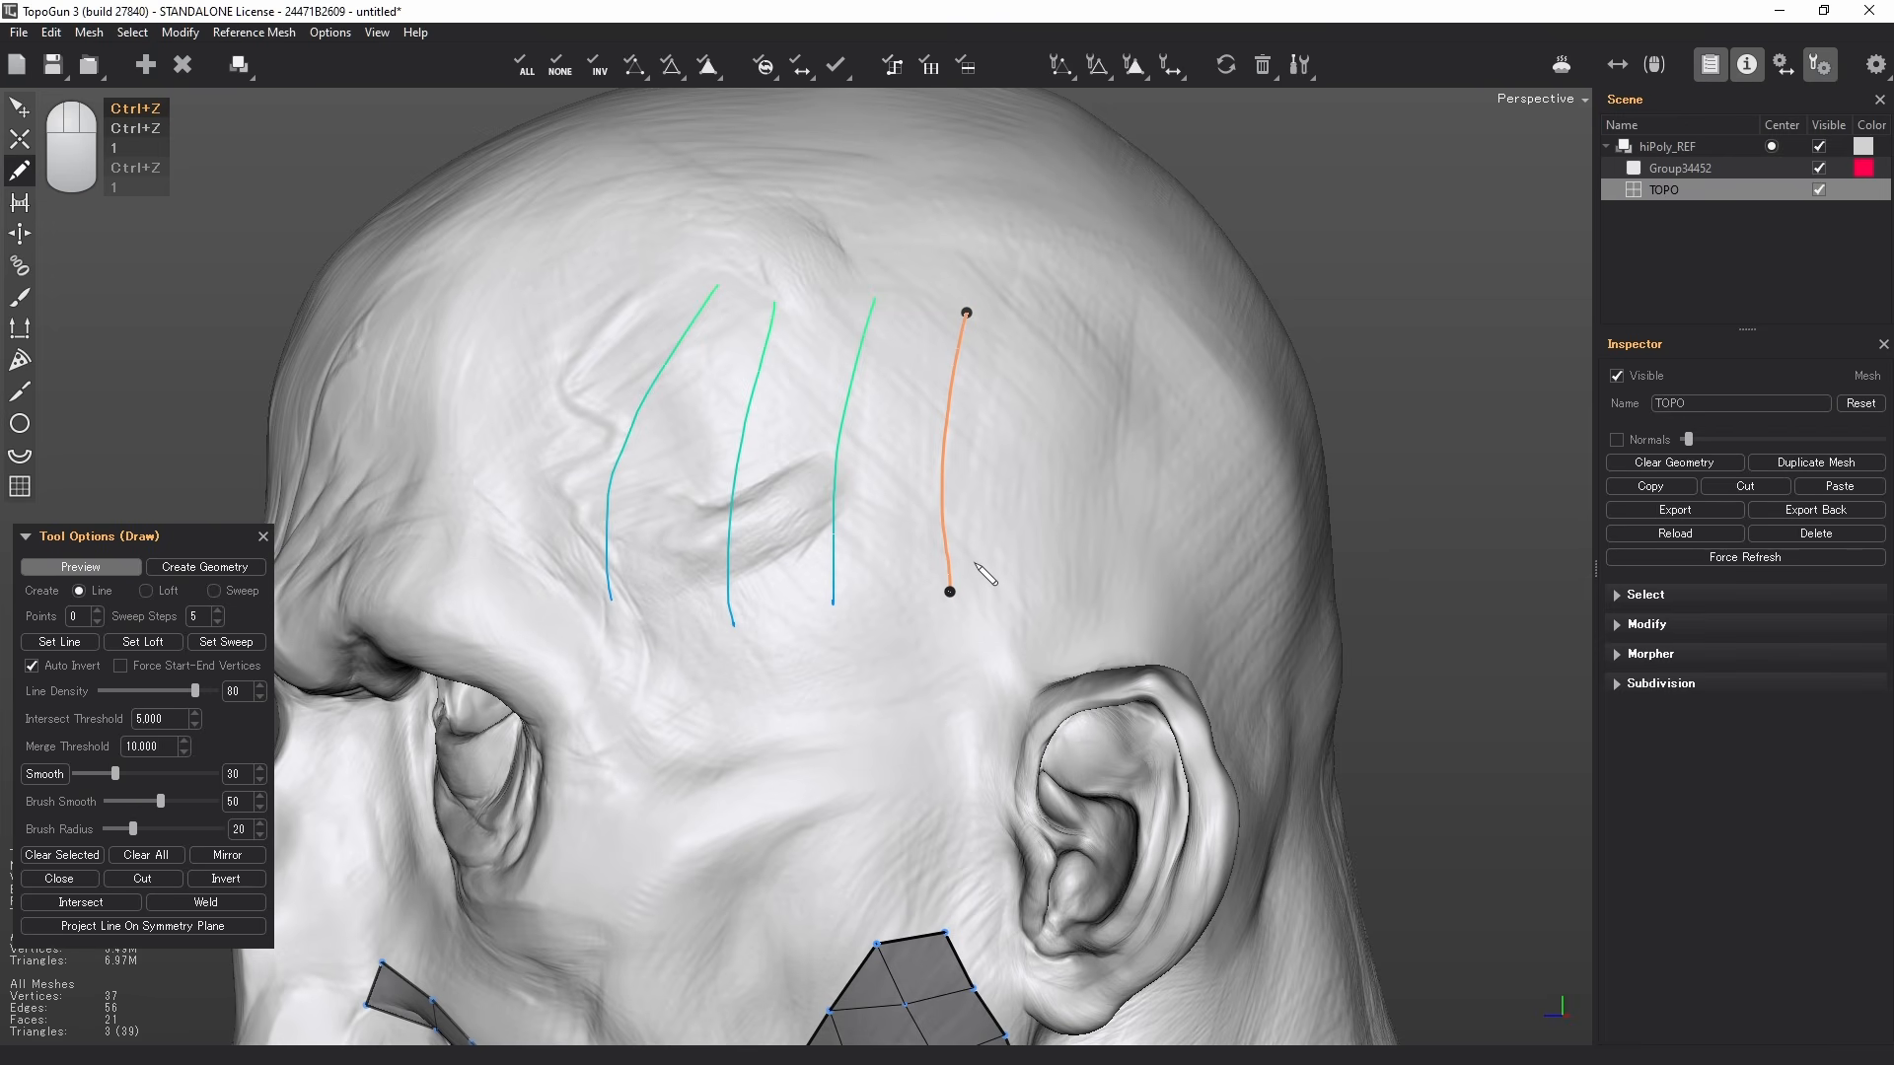
# - Draw four horizontal guide lines crossing the vertical ones, and create geometry from the line grid
pyautogui.moveTo(975, 559)
pyautogui.mouseDown()
pyautogui.moveTo(782, 592)
pyautogui.moveTo(564, 586)
pyautogui.mouseUp()
pyautogui.moveTo(584, 512)
pyautogui.mouseDown()
pyautogui.moveTo(1022, 473)
pyautogui.moveTo(769, 412)
pyautogui.moveTo(544, 414)
pyautogui.mouseUp()
pyautogui.moveTo(1024, 370); pyautogui.dragTo(631, 351)
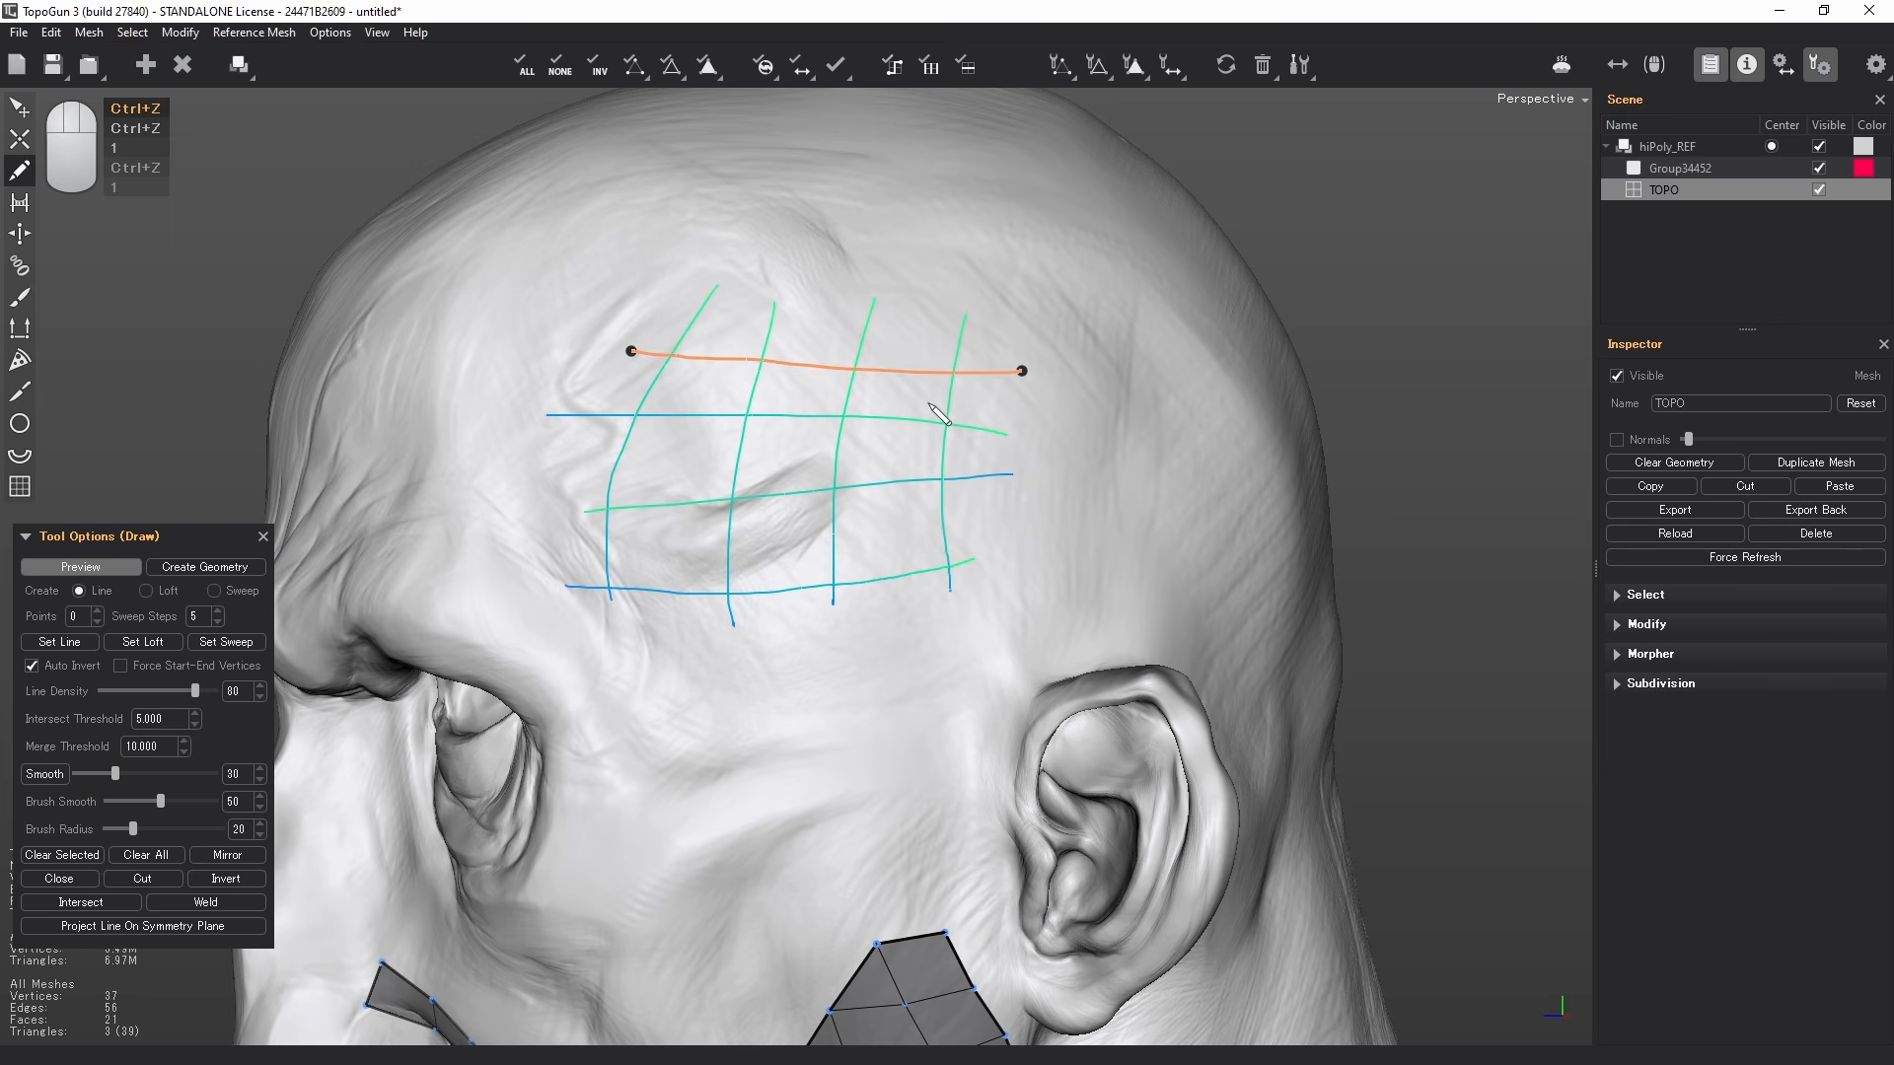
pyautogui.click(240, 567)
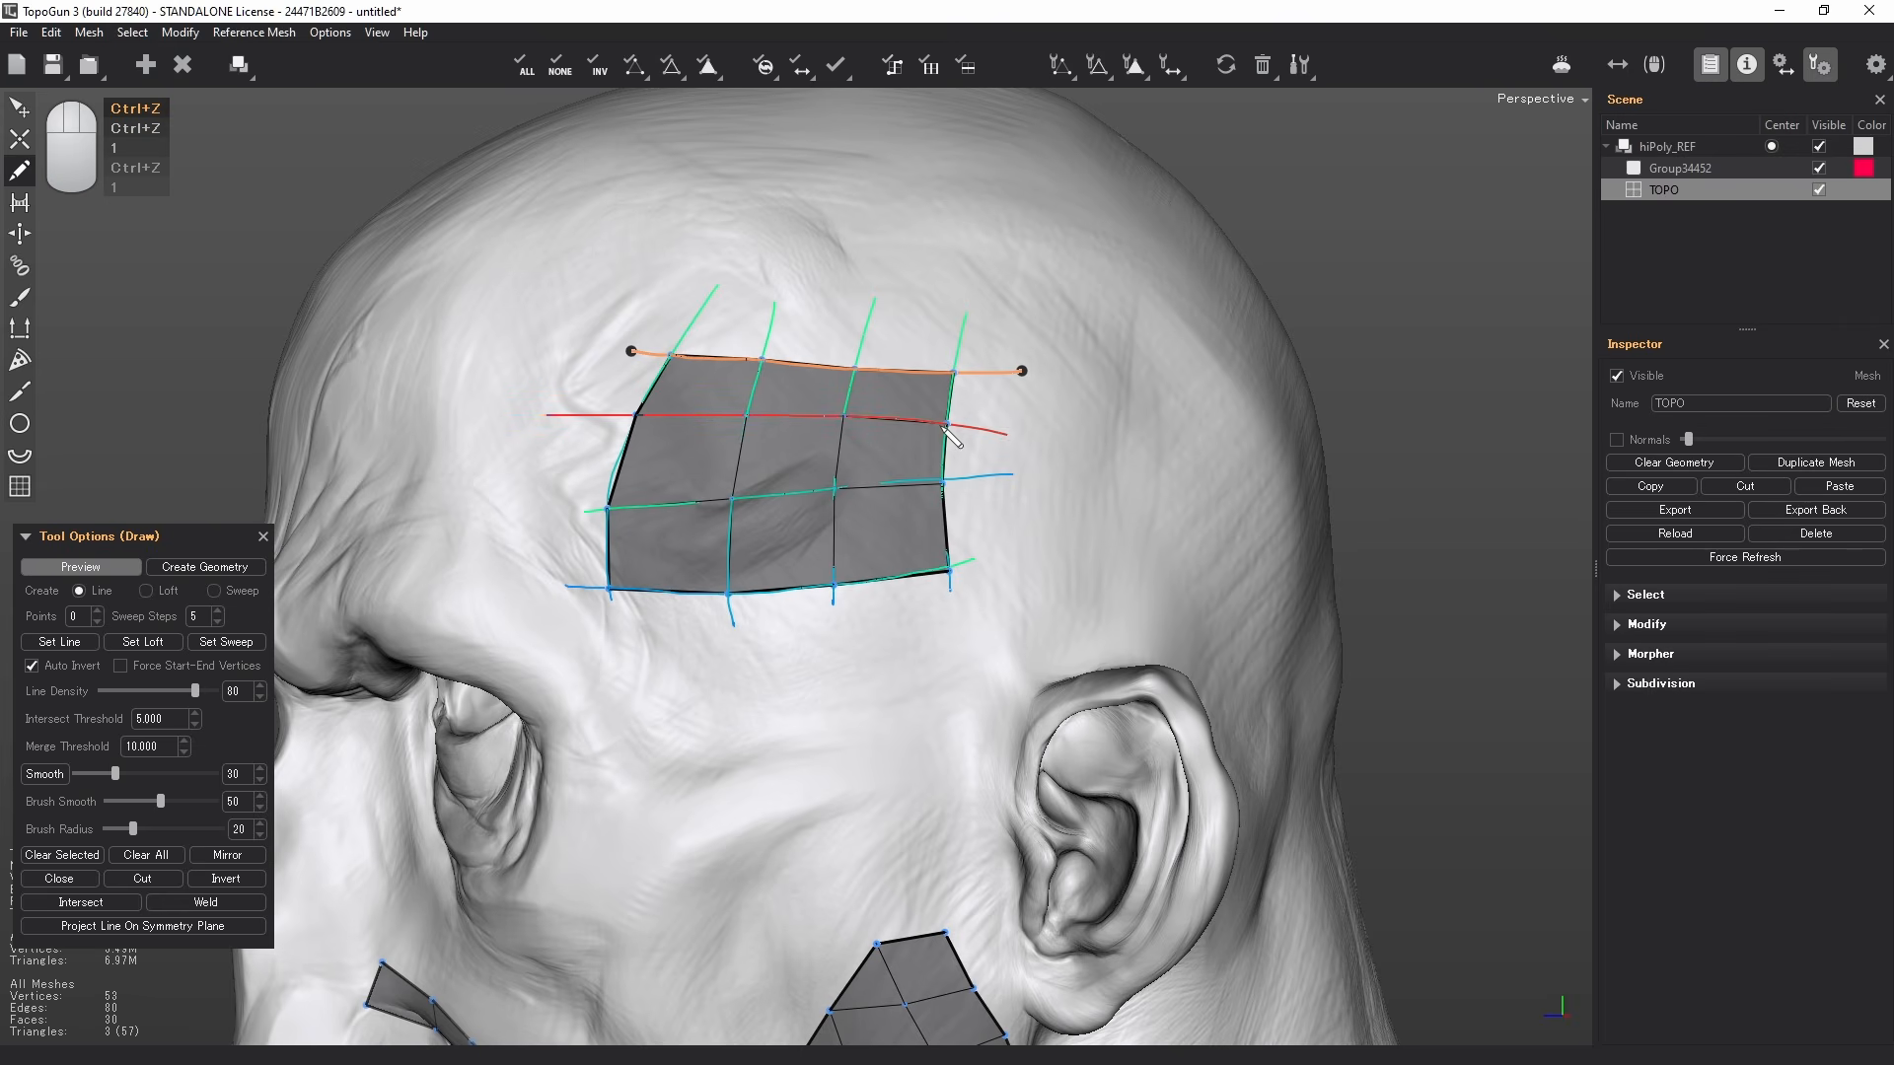
# - Clear all the drawn guide lines from the temple patch
pyautogui.keyDown('alt'); pyautogui.moveTo(942, 428); pyautogui.dragTo(895, 487); pyautogui.keyUp('alt')
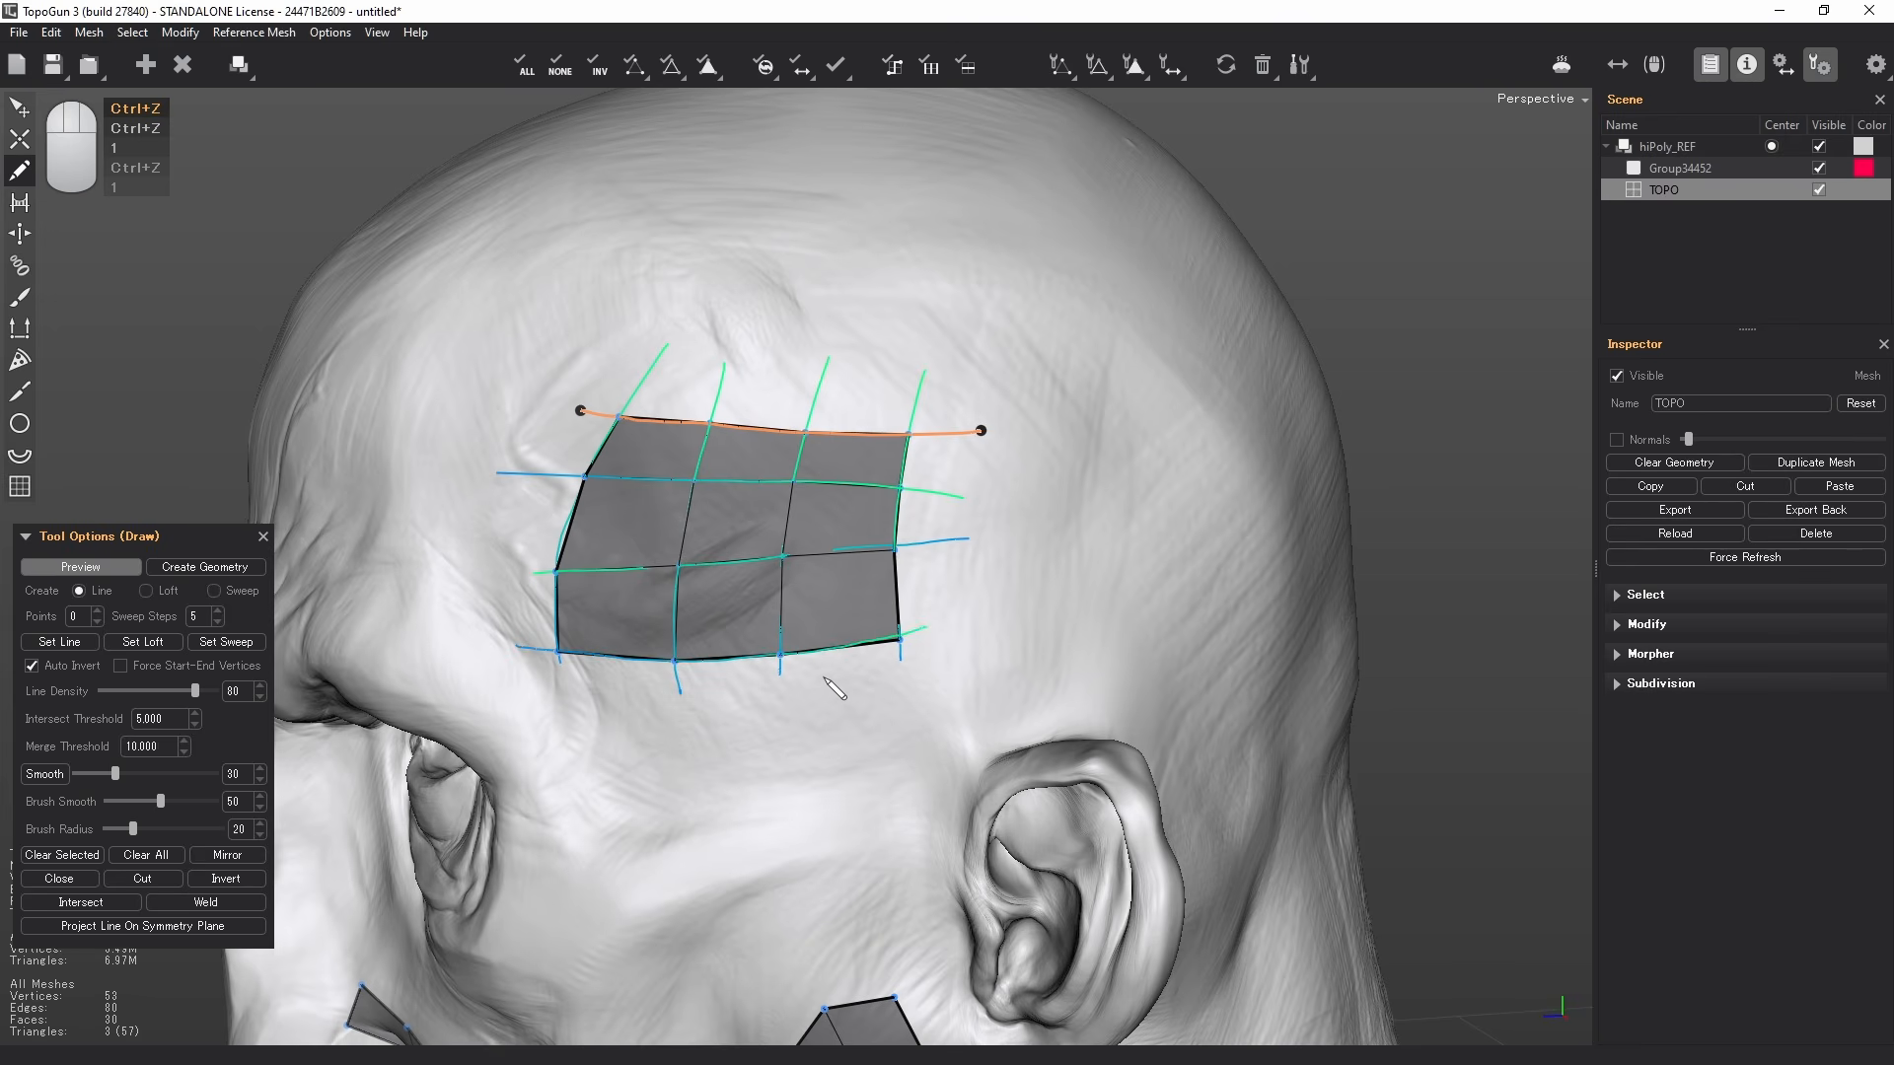
pyautogui.keyDown('alt'); pyautogui.moveTo(827, 631); pyautogui.dragTo(892, 557, button='middle'); pyautogui.keyUp('alt')
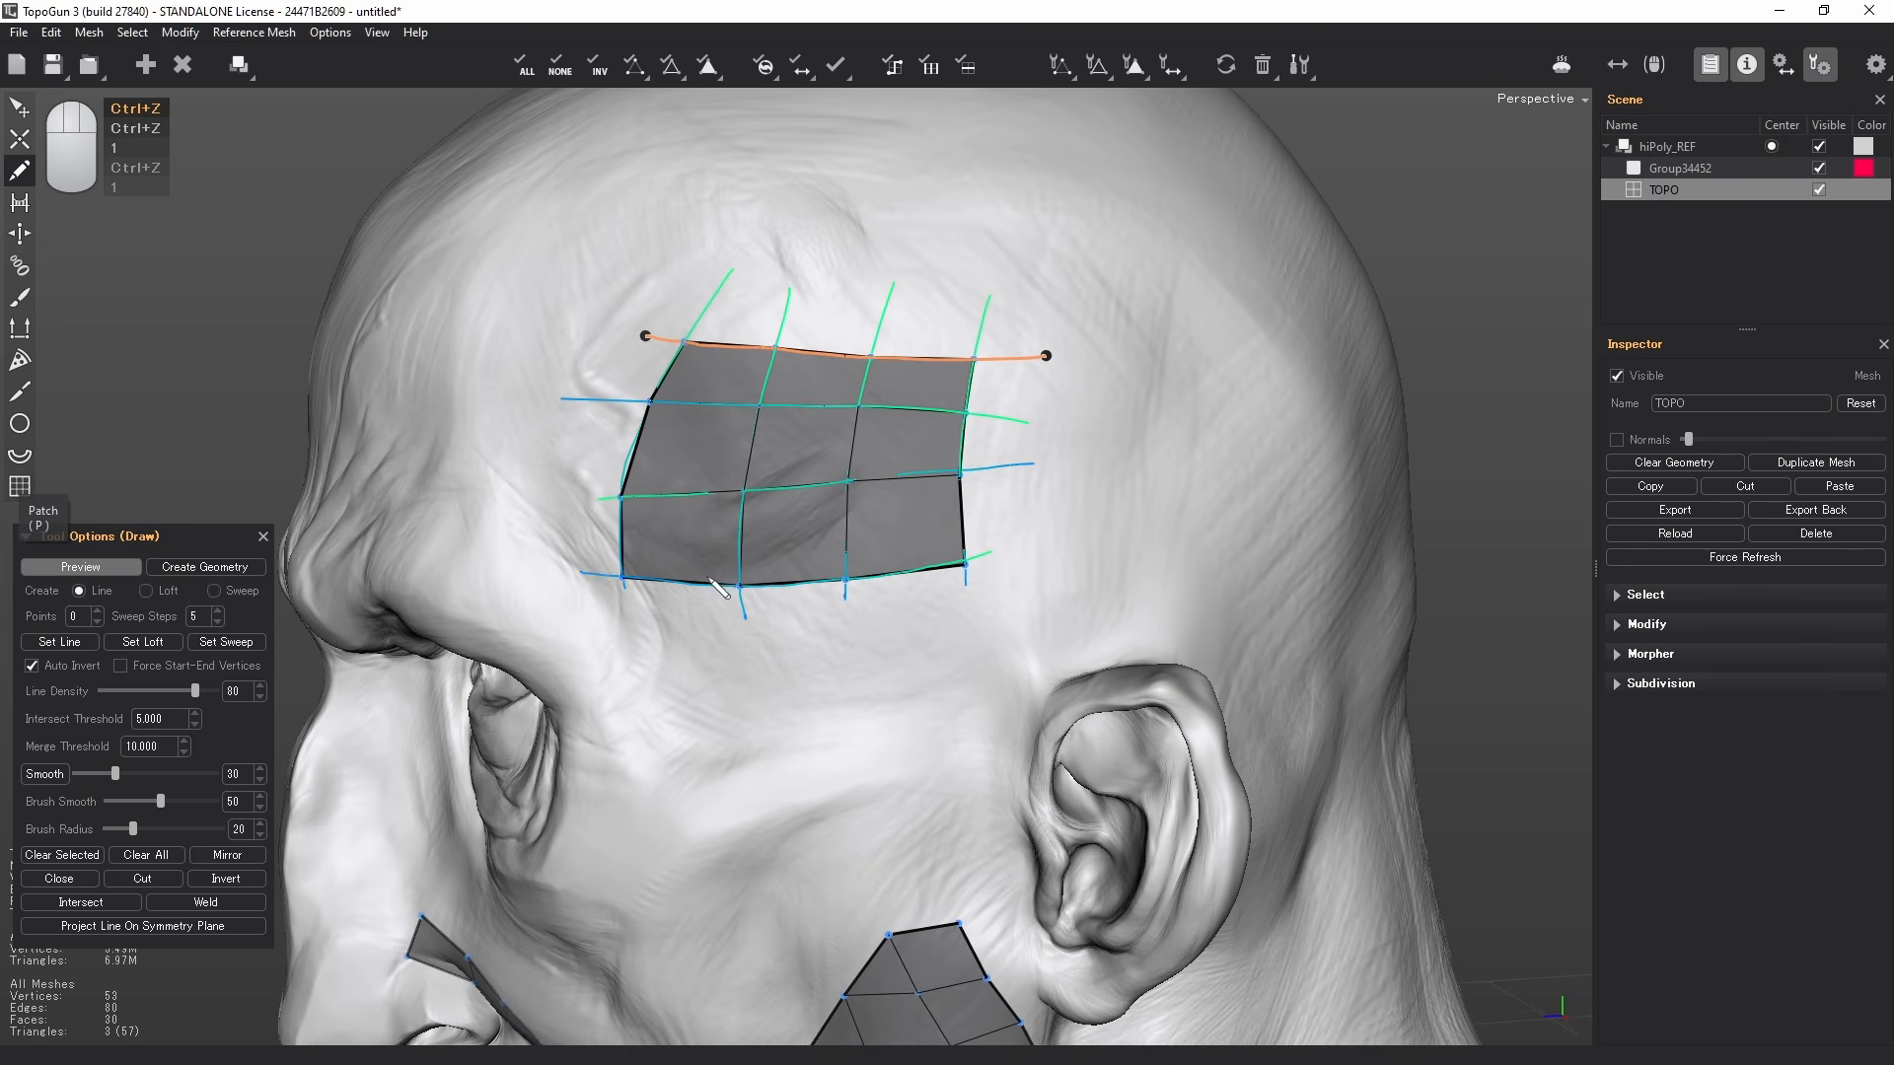
pyautogui.click(143, 860)
pyautogui.moveTo(1028, 554)
pyautogui.mouseDown(button='middle')
pyautogui.moveTo(879, 541)
pyautogui.moveTo(921, 612)
pyautogui.moveTo(856, 577)
pyautogui.moveTo(873, 577)
pyautogui.mouseUp(button='middle')
# - In Edit mode, move the vertices along the temple patch's upper border slightly upward
pyautogui.click(20, 107)
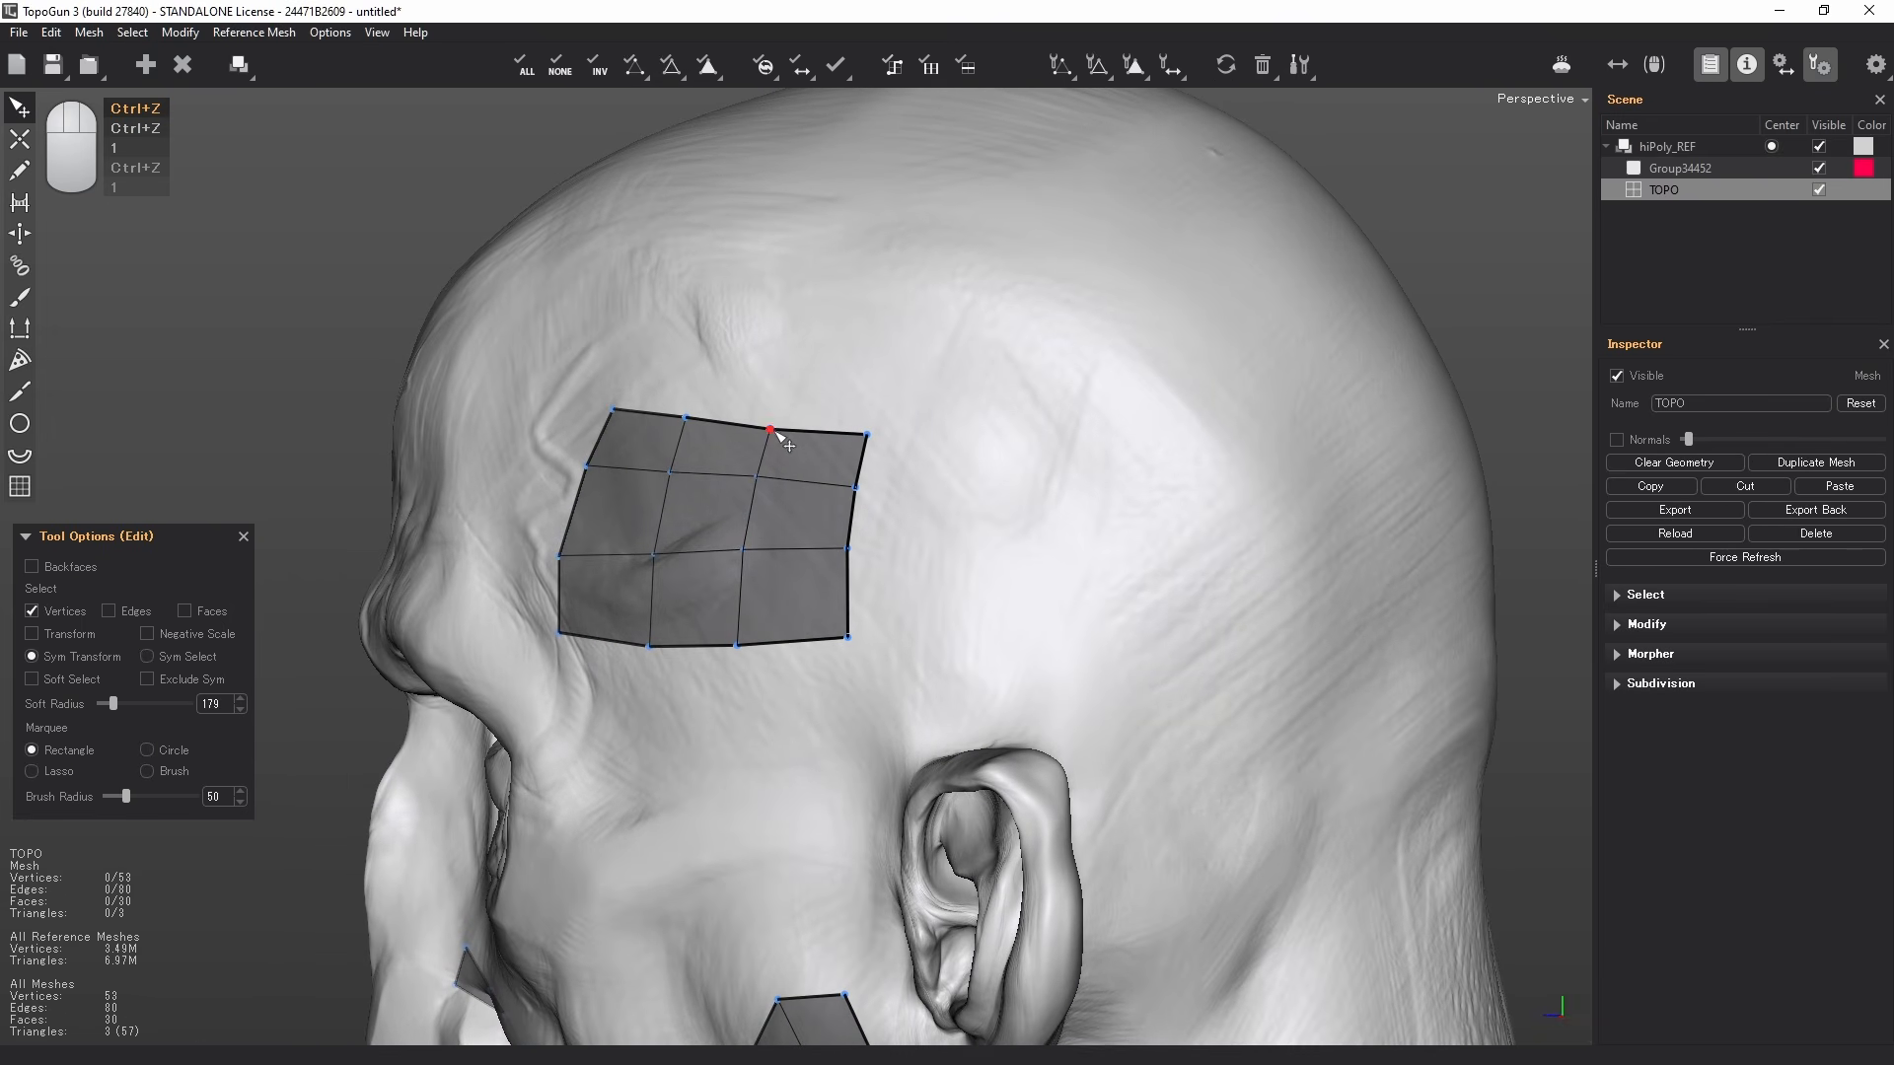
pyautogui.moveTo(770, 430); pyautogui.dragTo(614, 394)
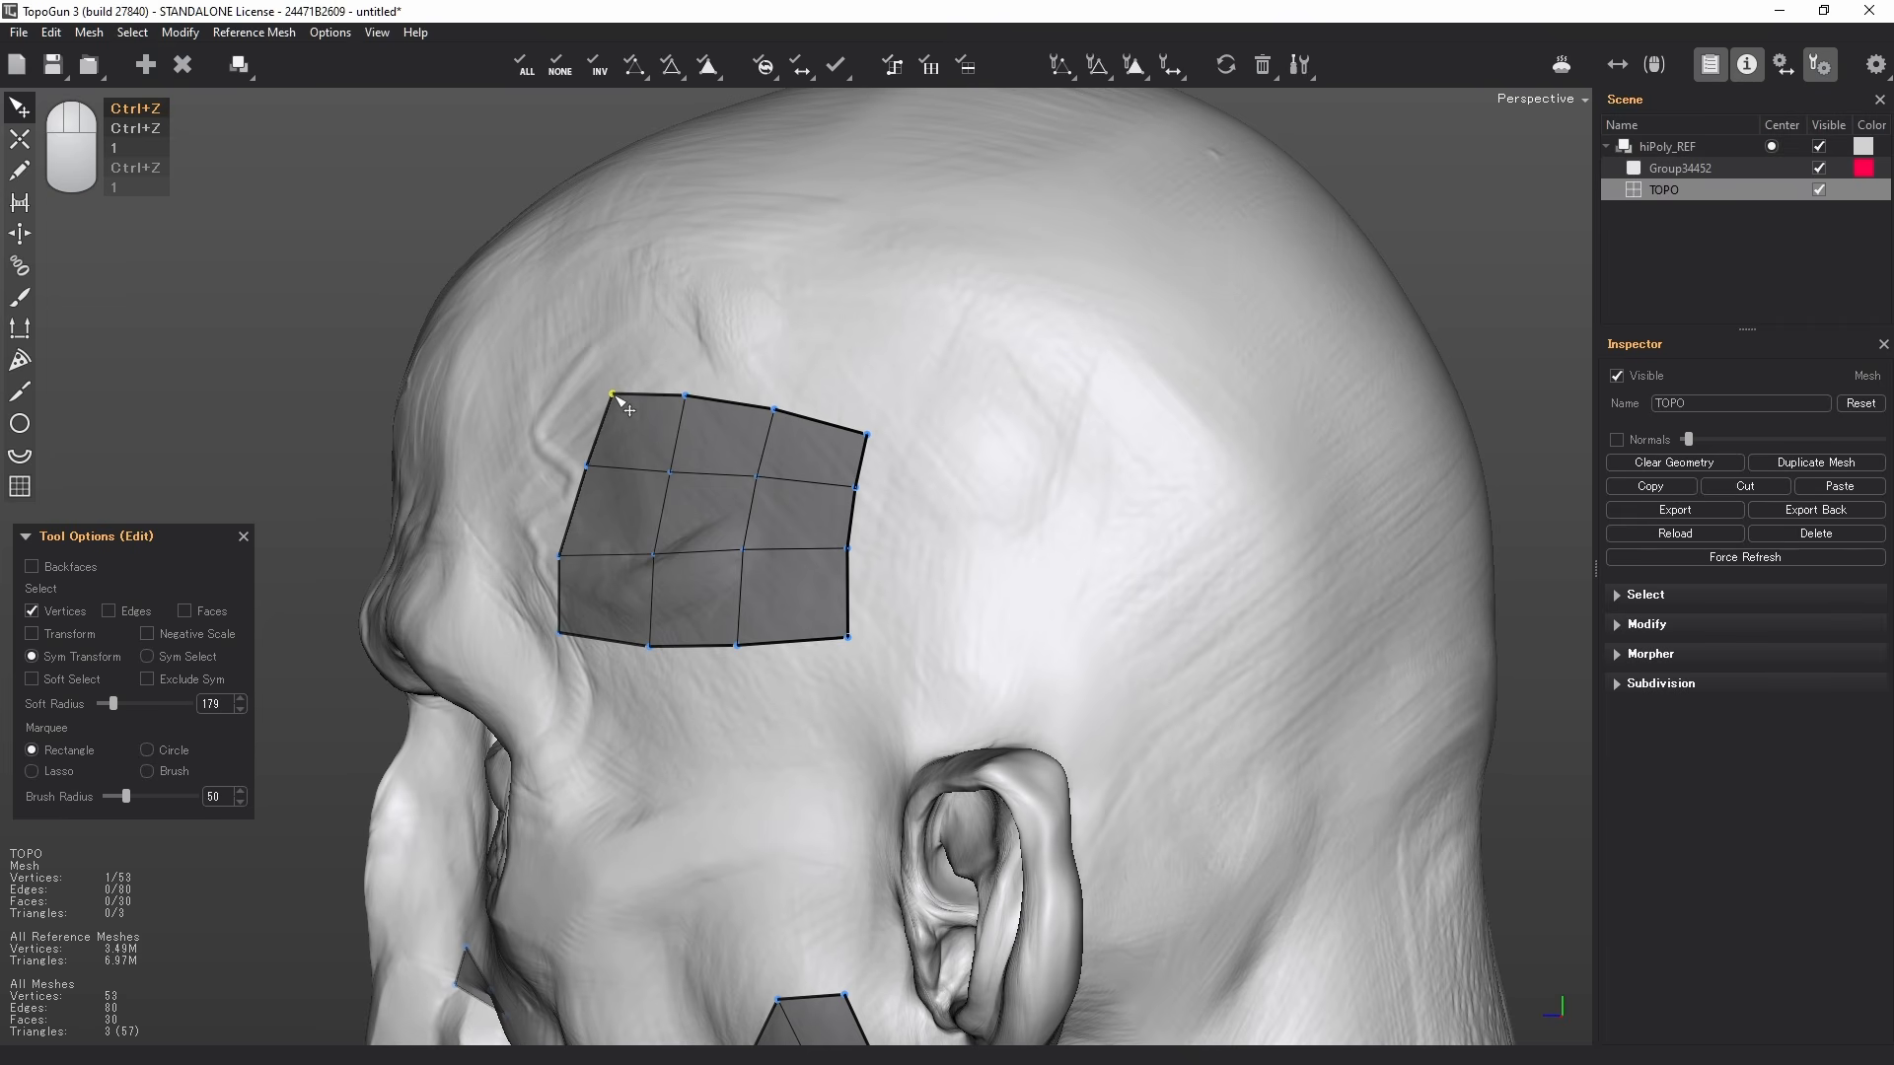
pyautogui.moveTo(867, 434); pyautogui.dragTo(876, 417)
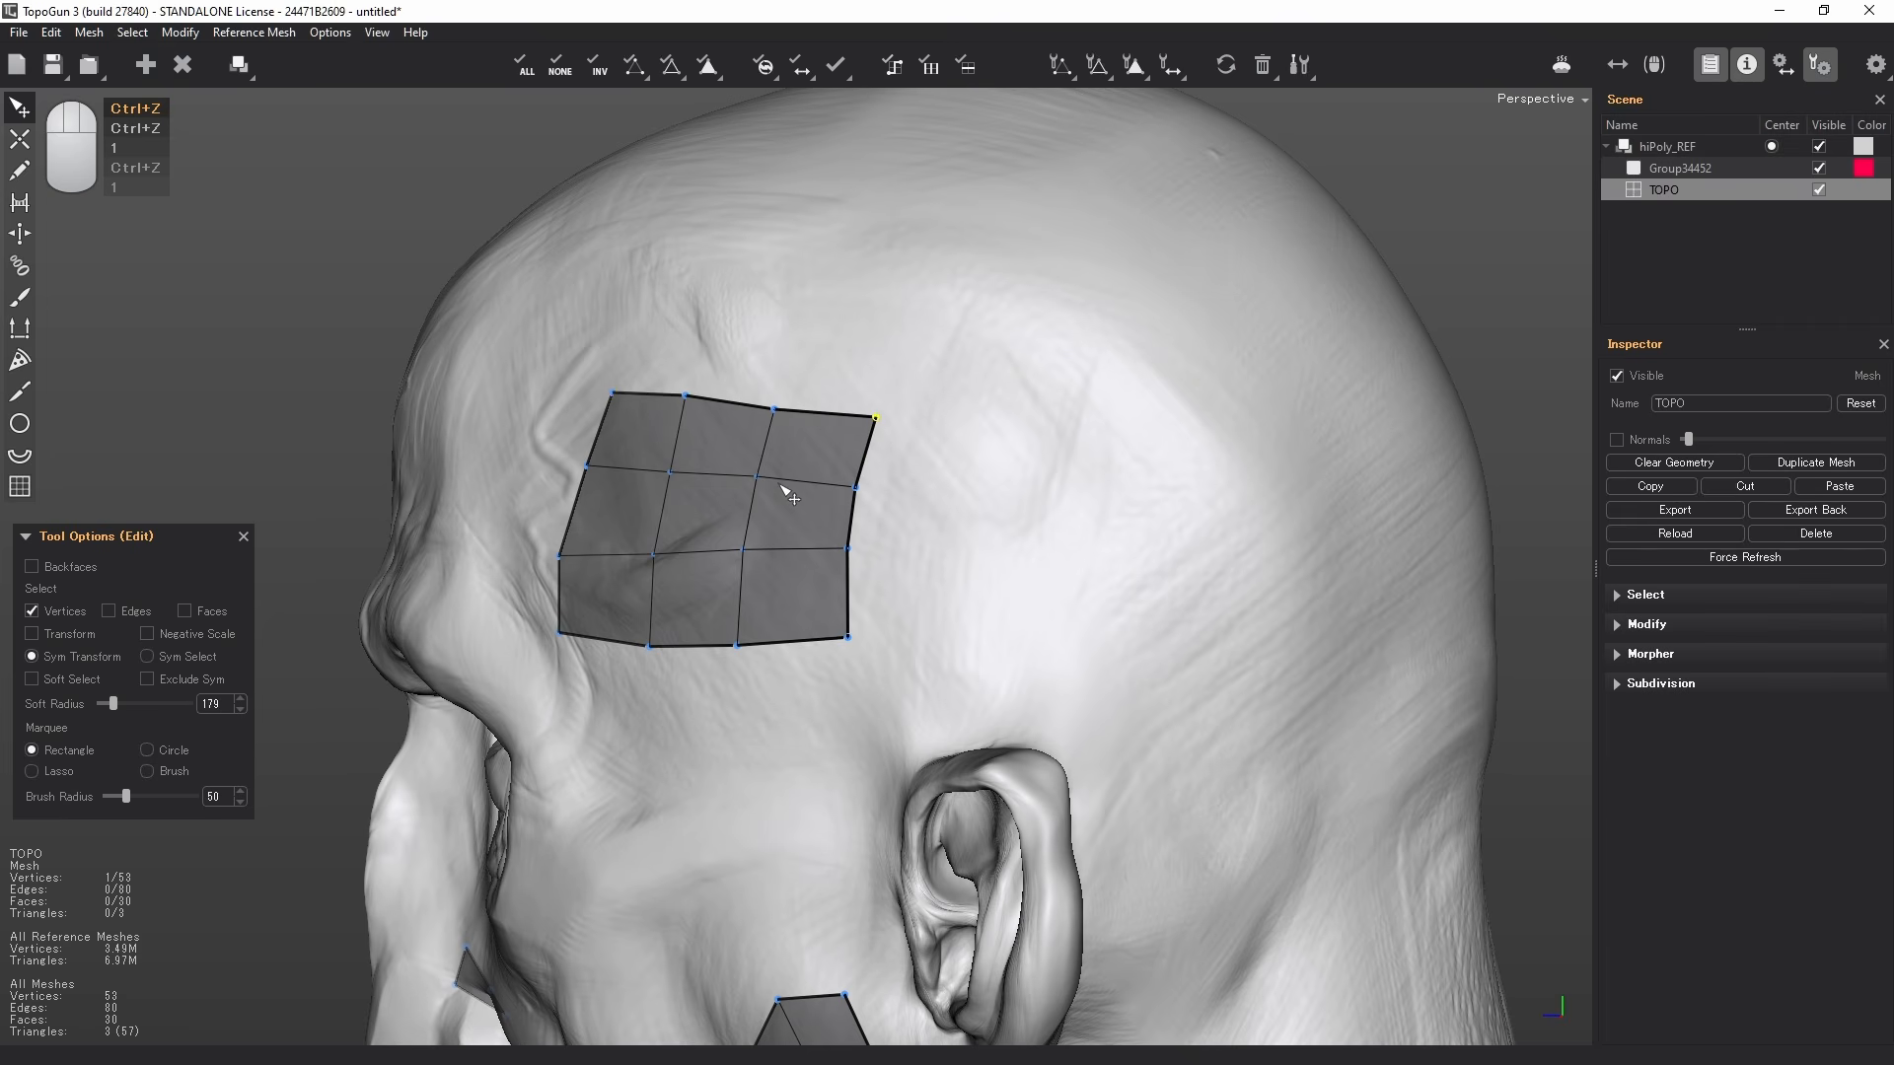
# - Set the Bridge mode to Edges, and create a vertical chain of four connected vertices behind the temple patch
pyautogui.click(19, 202)
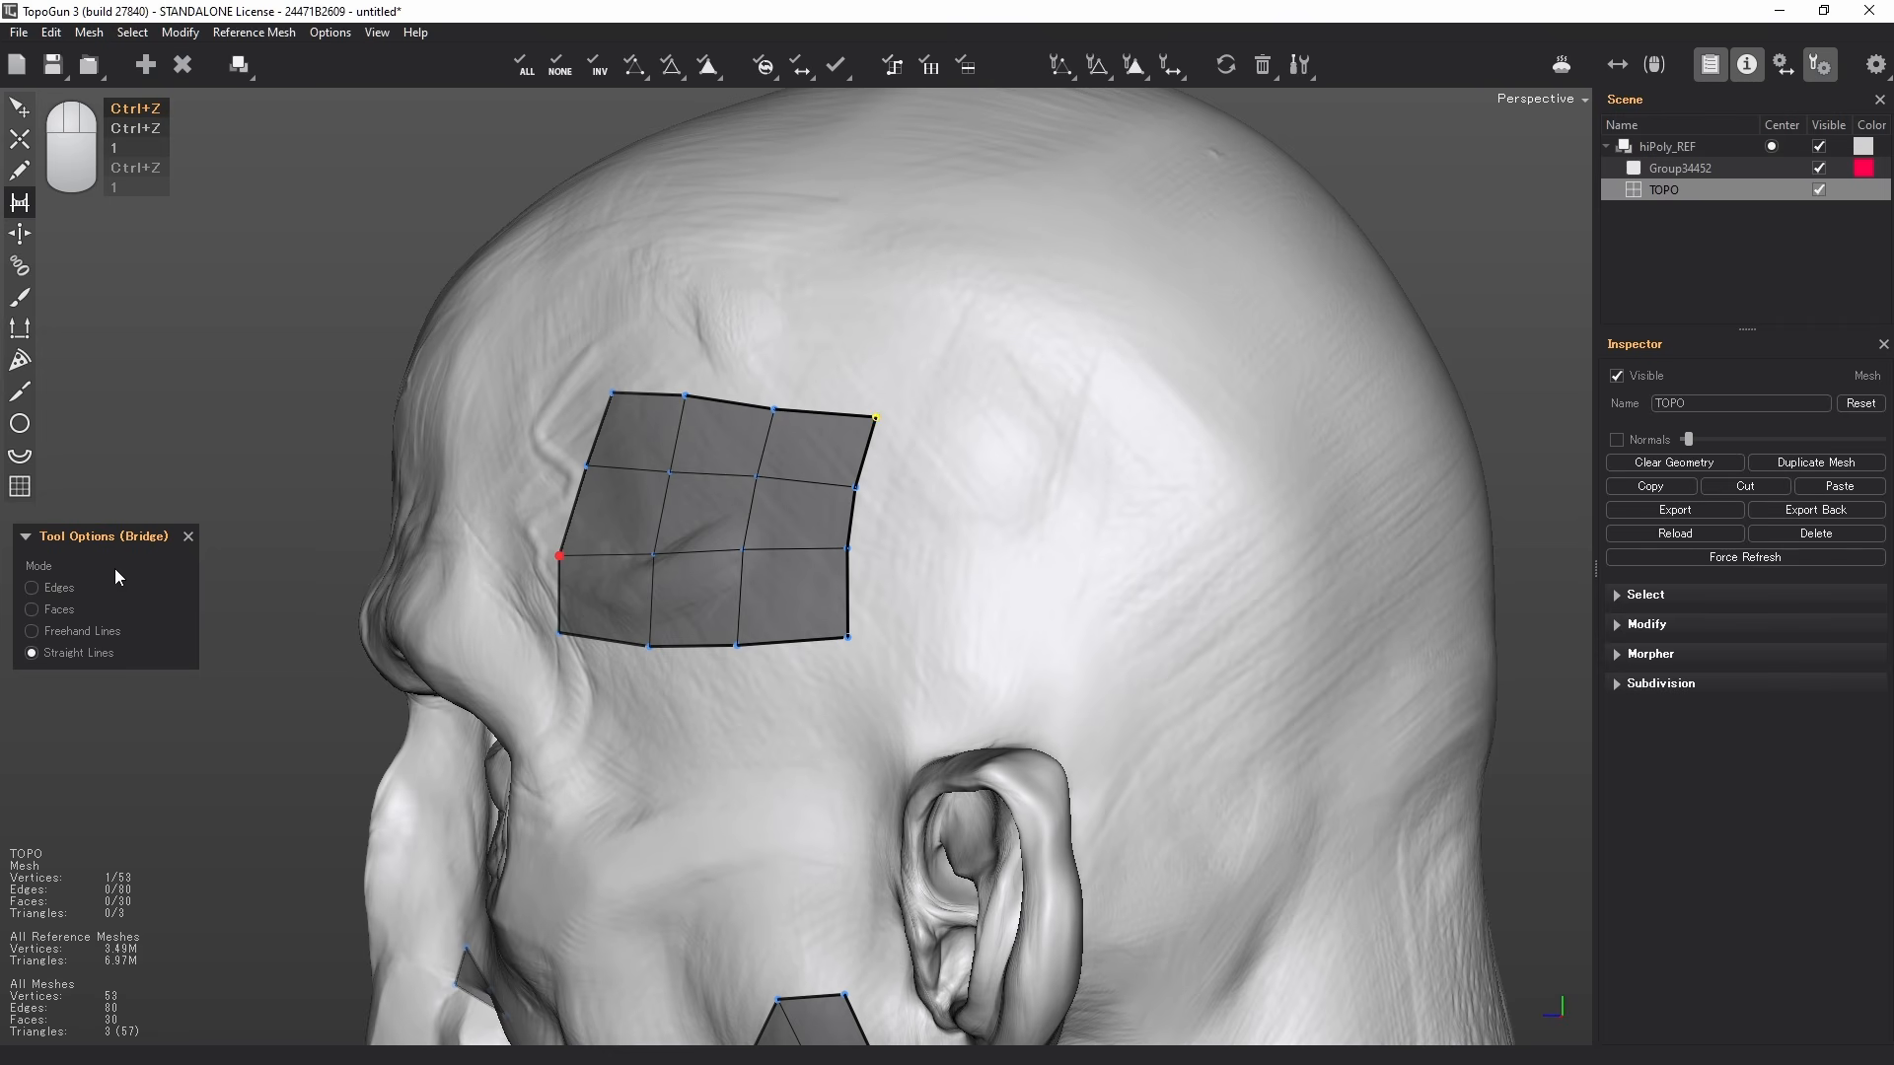
pyautogui.click(61, 590)
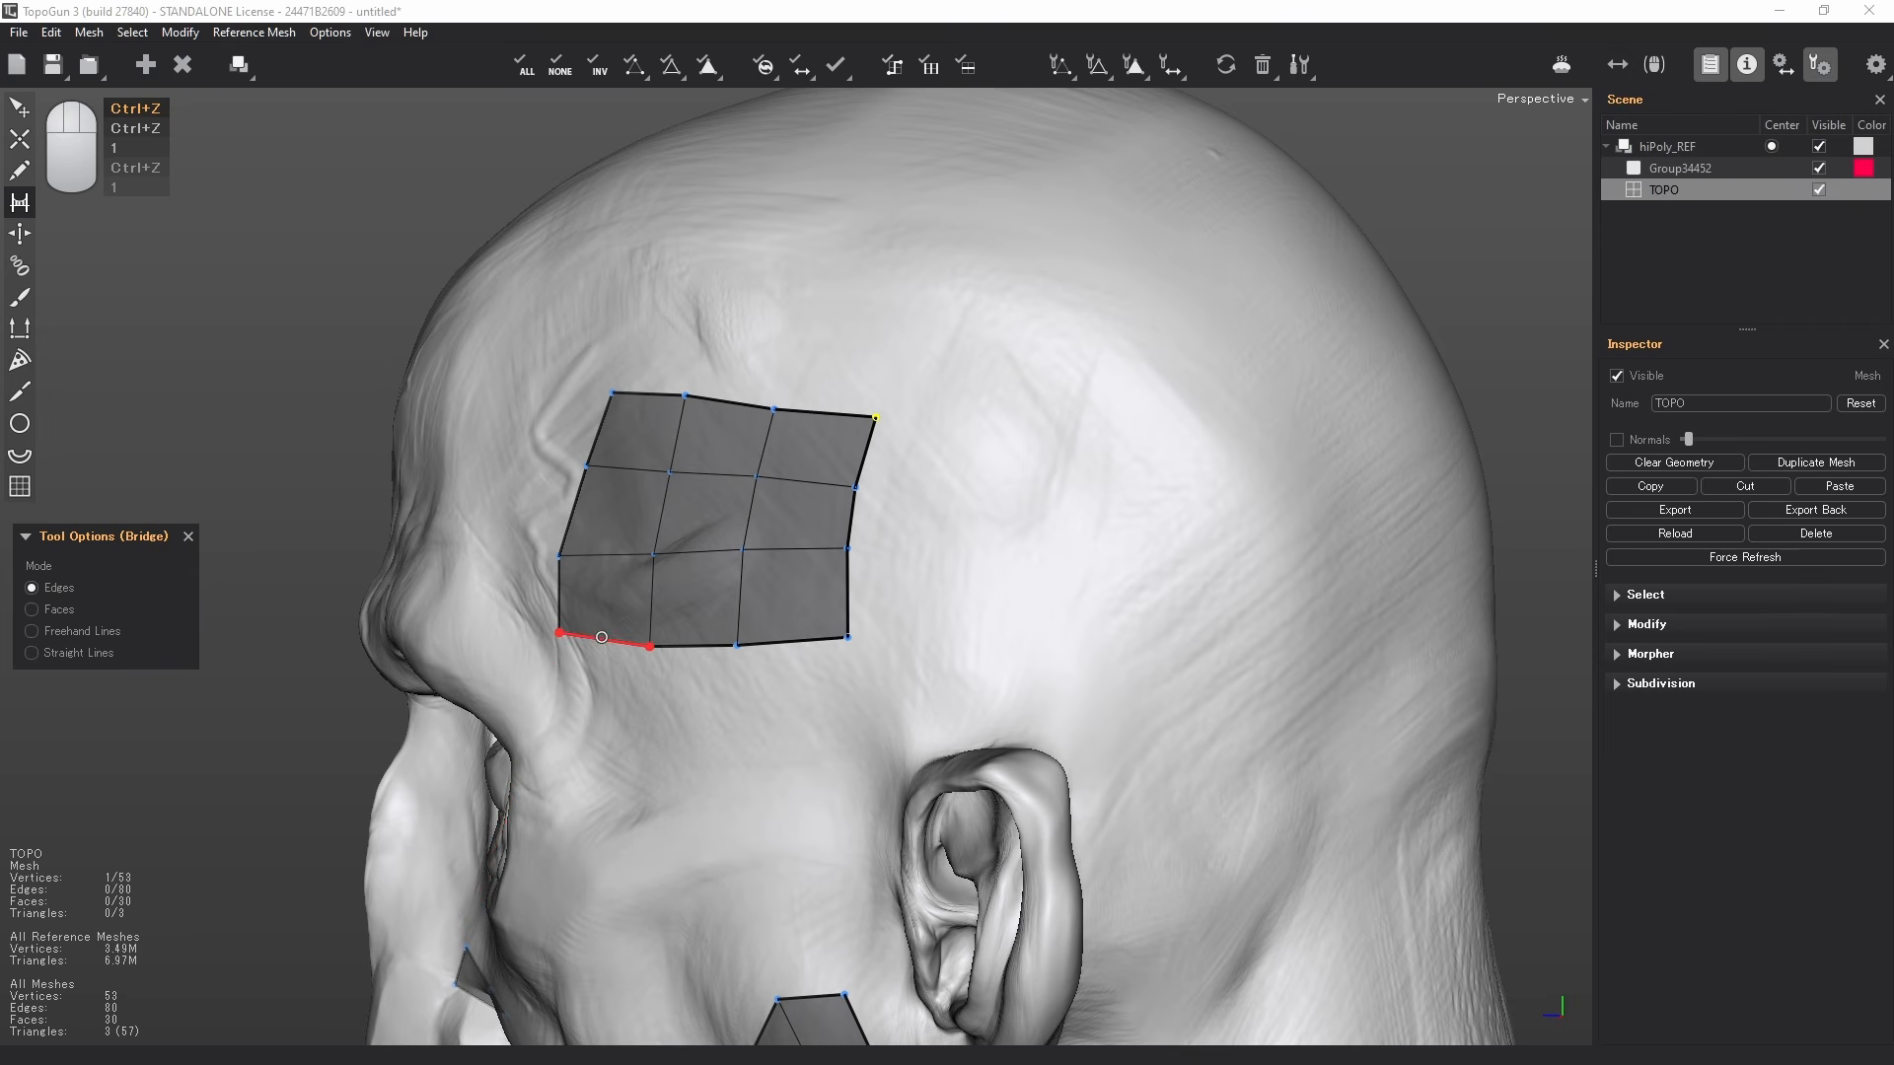
pyautogui.press('c')
pyautogui.click(938, 420)
pyautogui.click(938, 481)
pyautogui.click(933, 542)
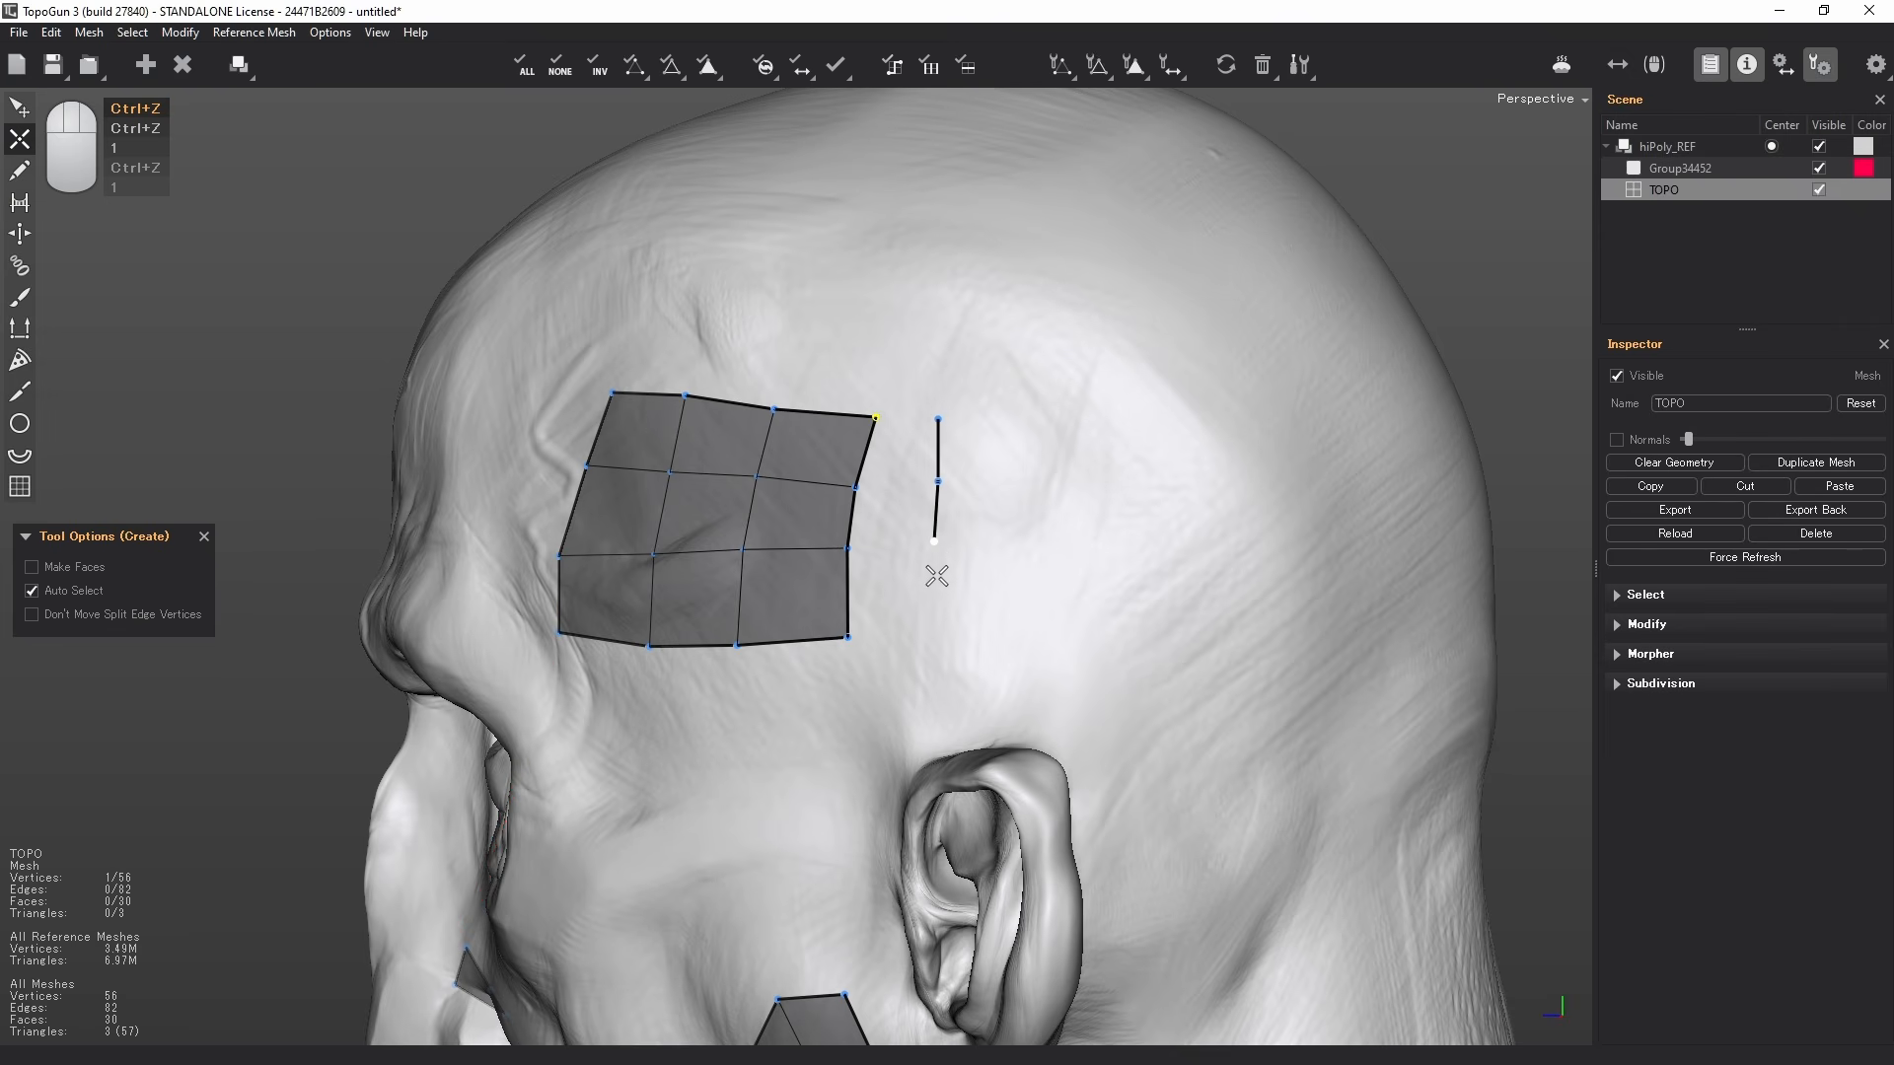
pyautogui.click(932, 628)
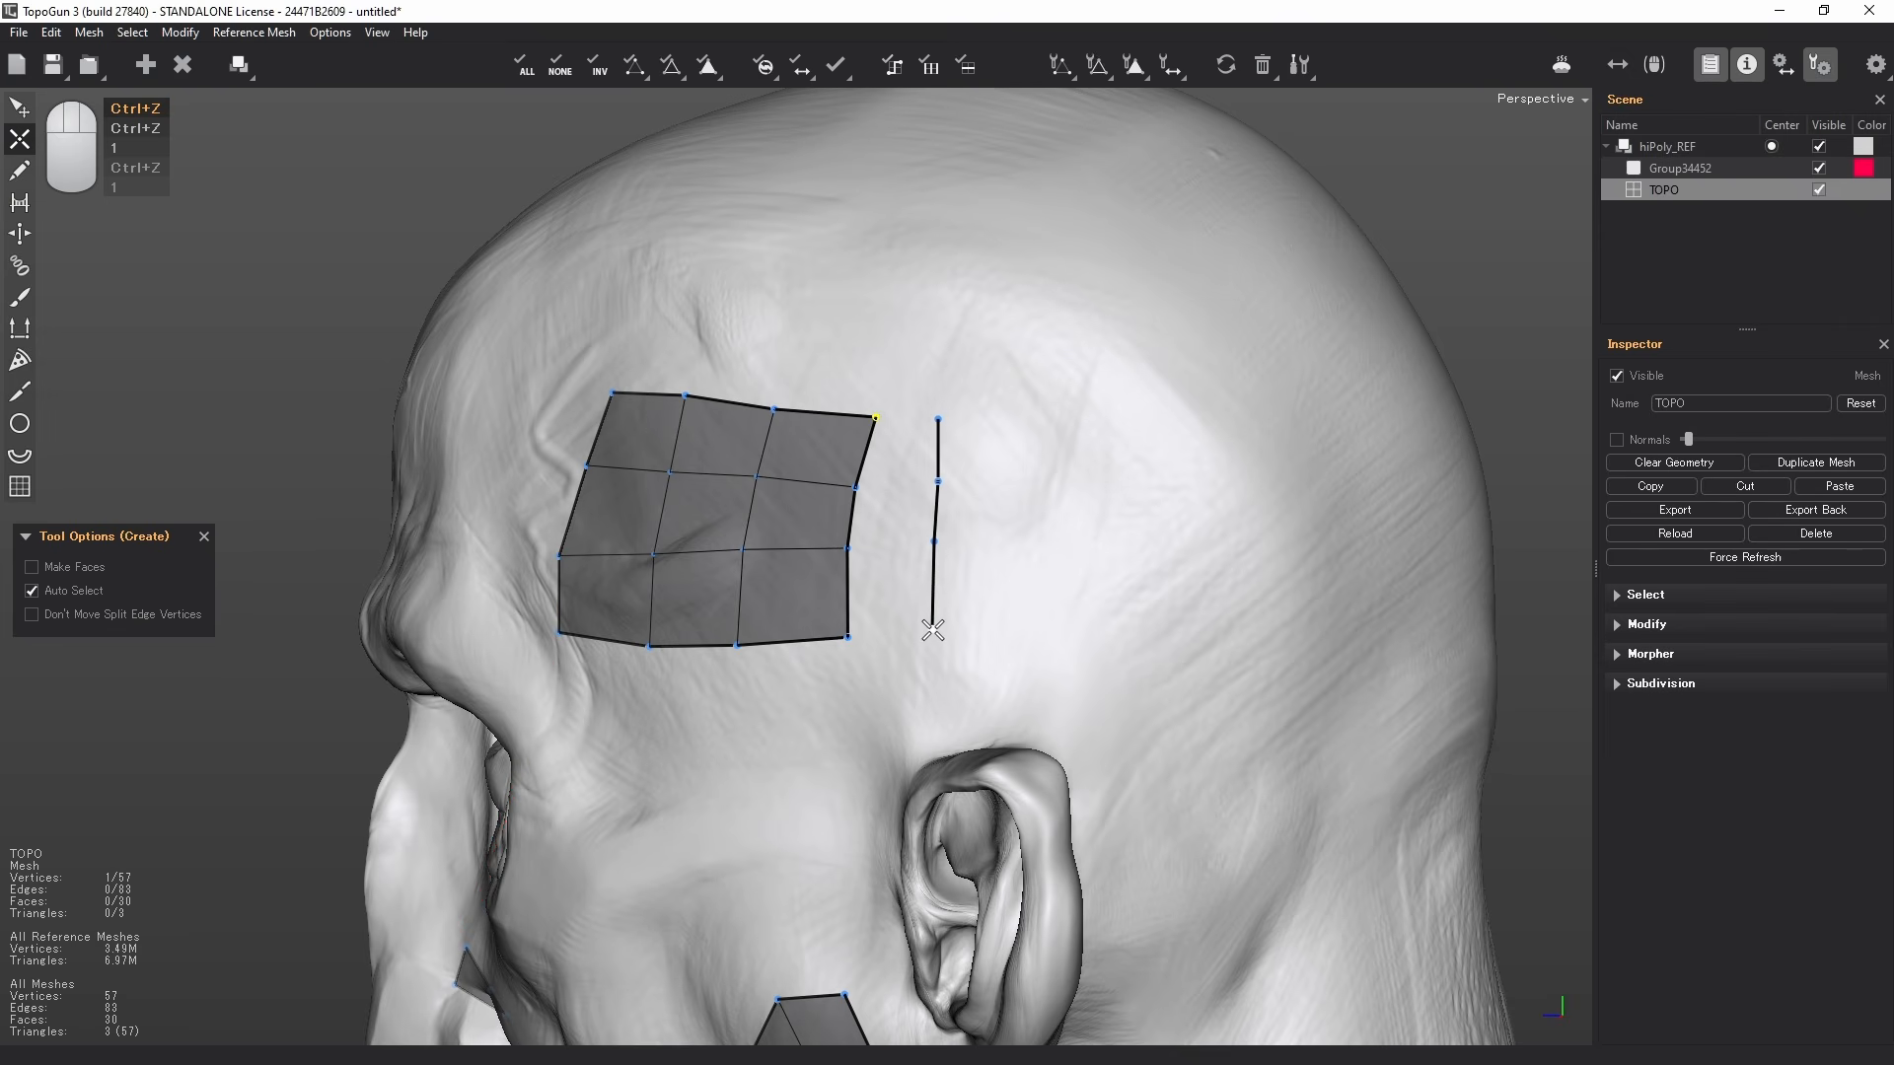
# - Bridge the temple patch's rear border to the vertex chain one edge at a time, and undo the bridging
pyautogui.click(20, 205)
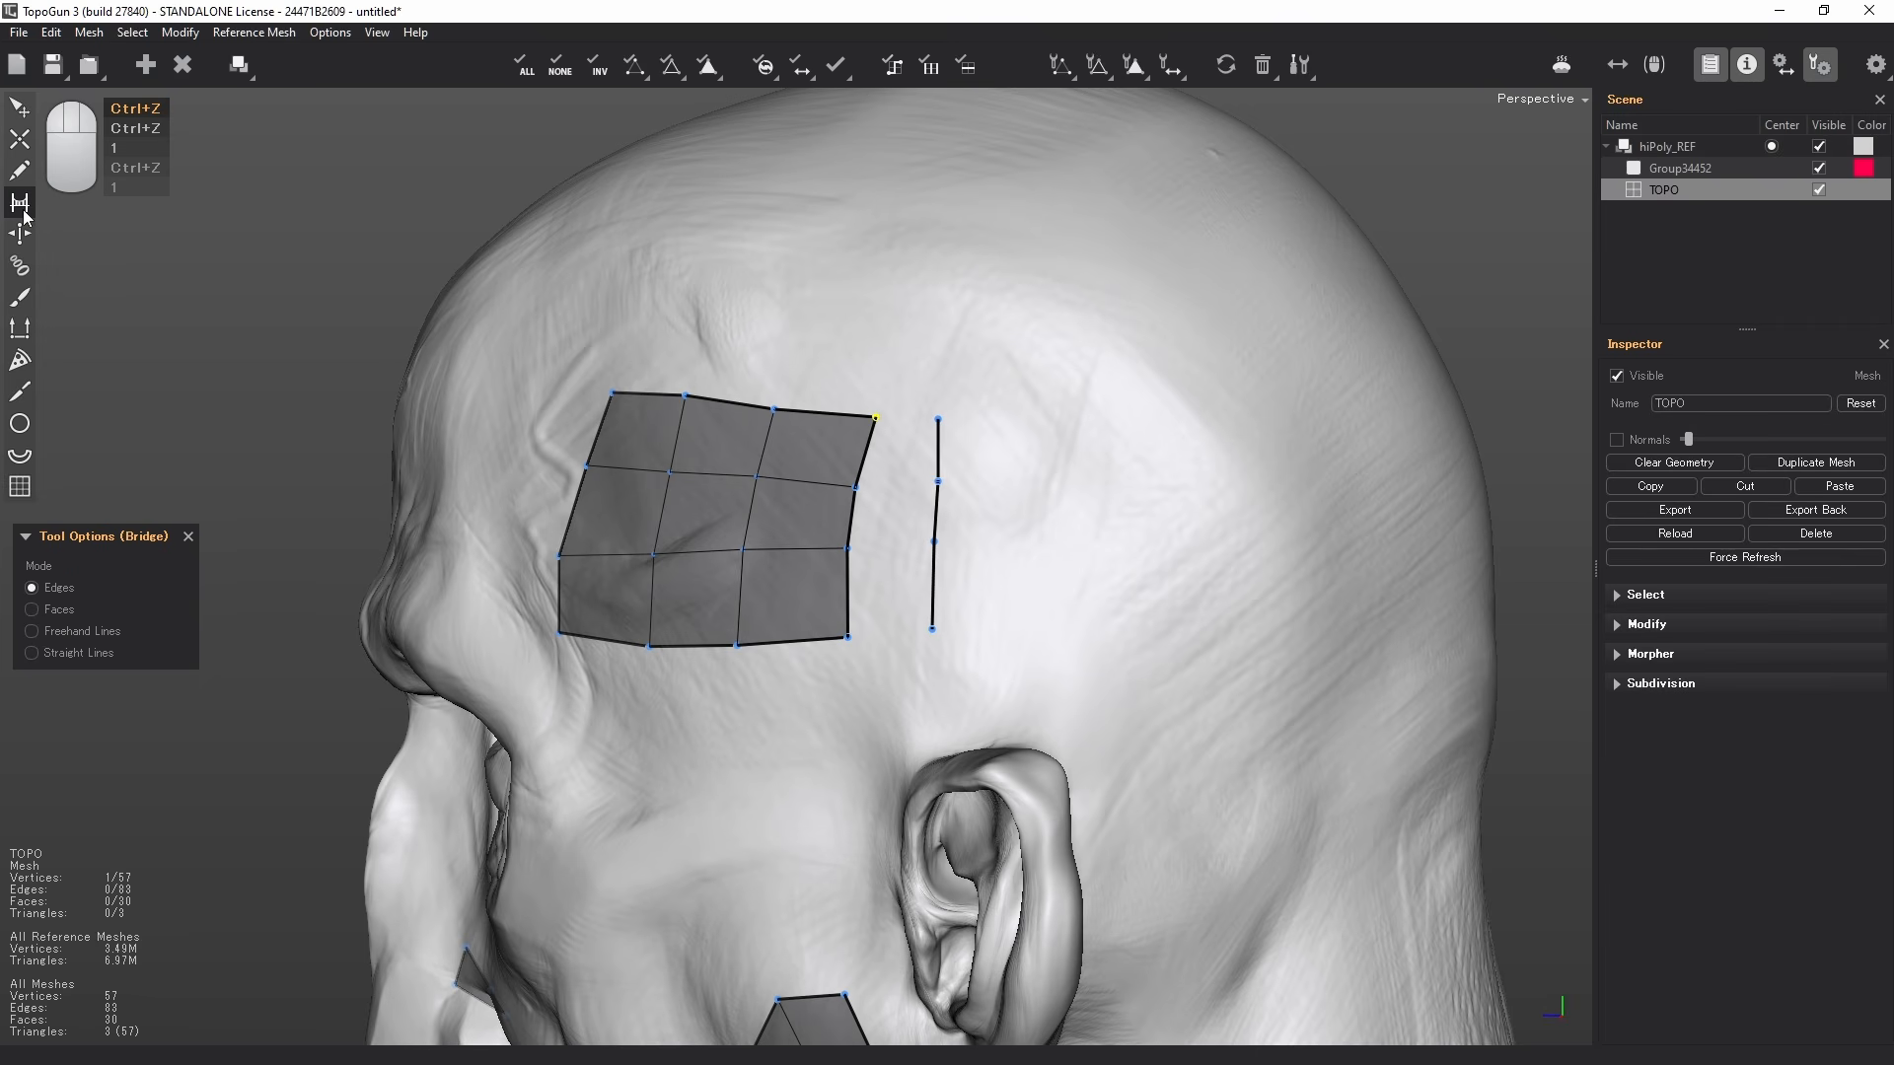
pyautogui.hotkey('shift', 'b')
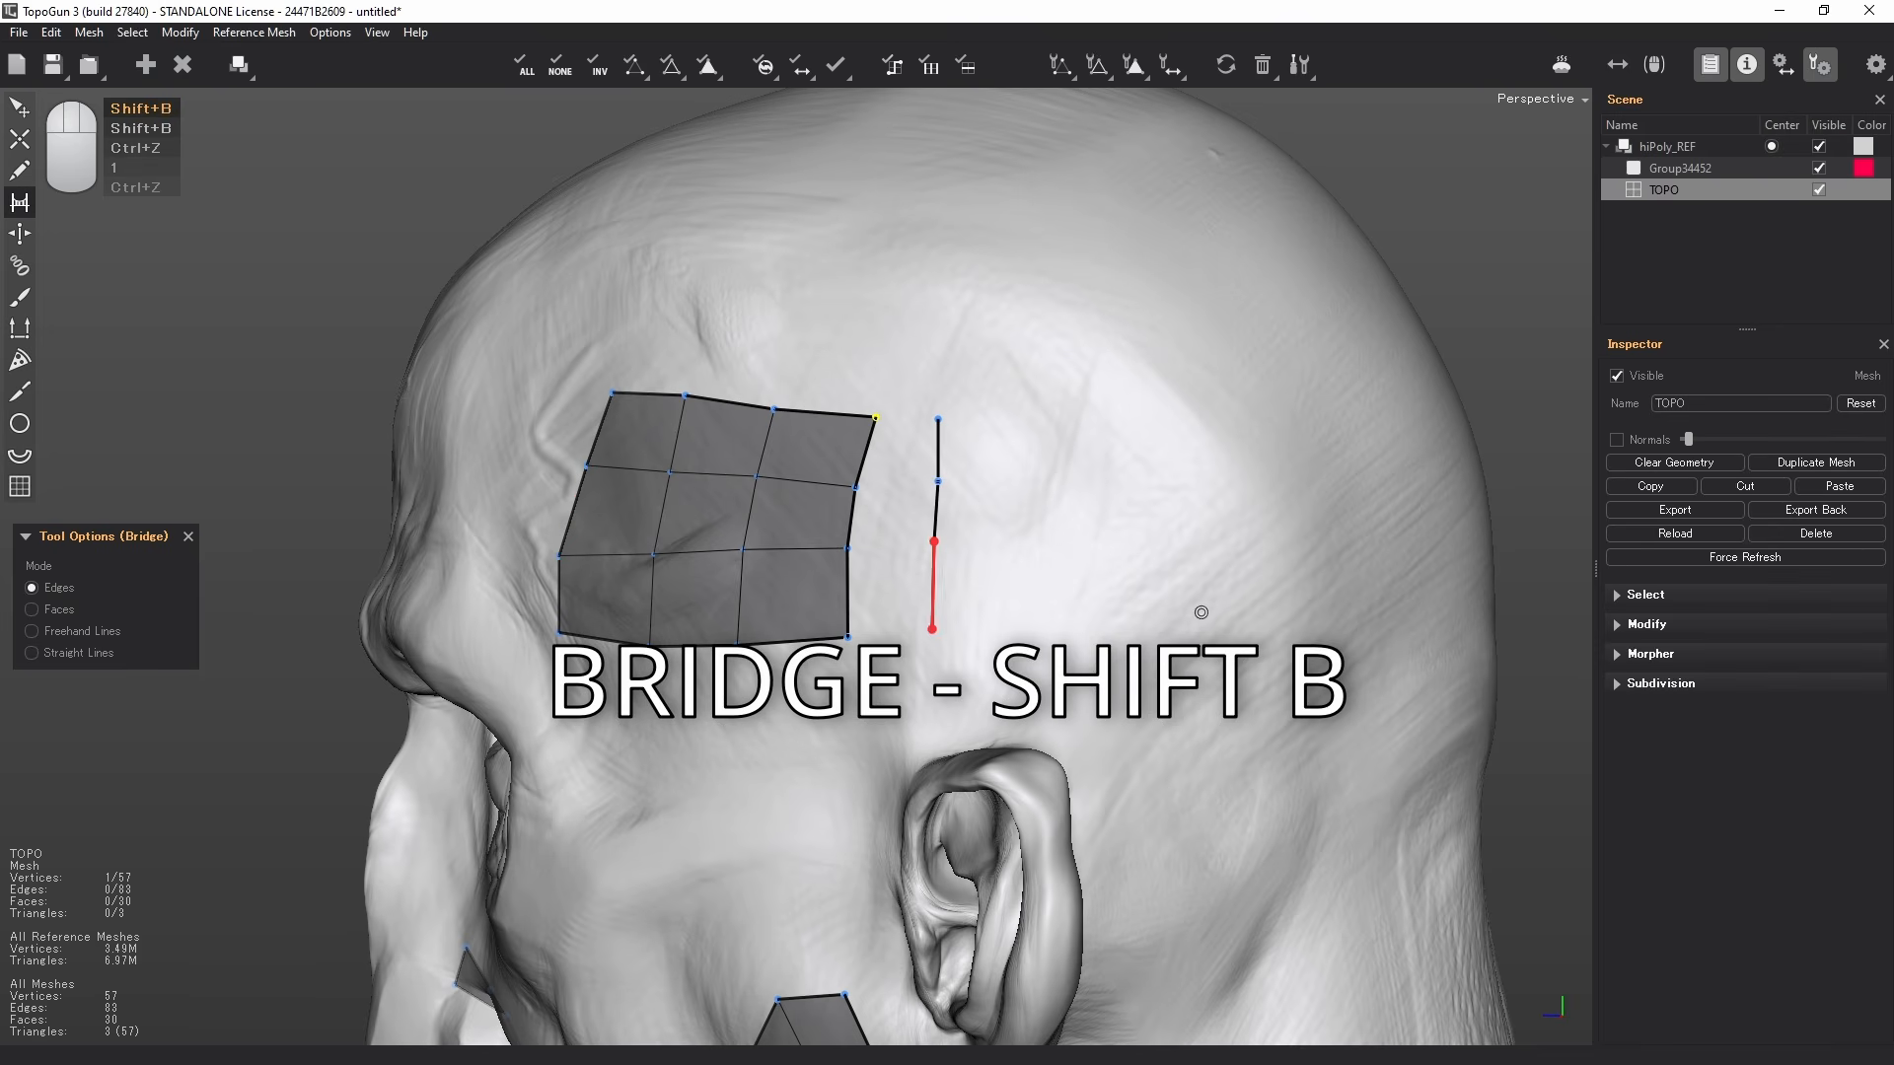
pyautogui.click(900, 431)
pyautogui.click(894, 487)
pyautogui.click(896, 515)
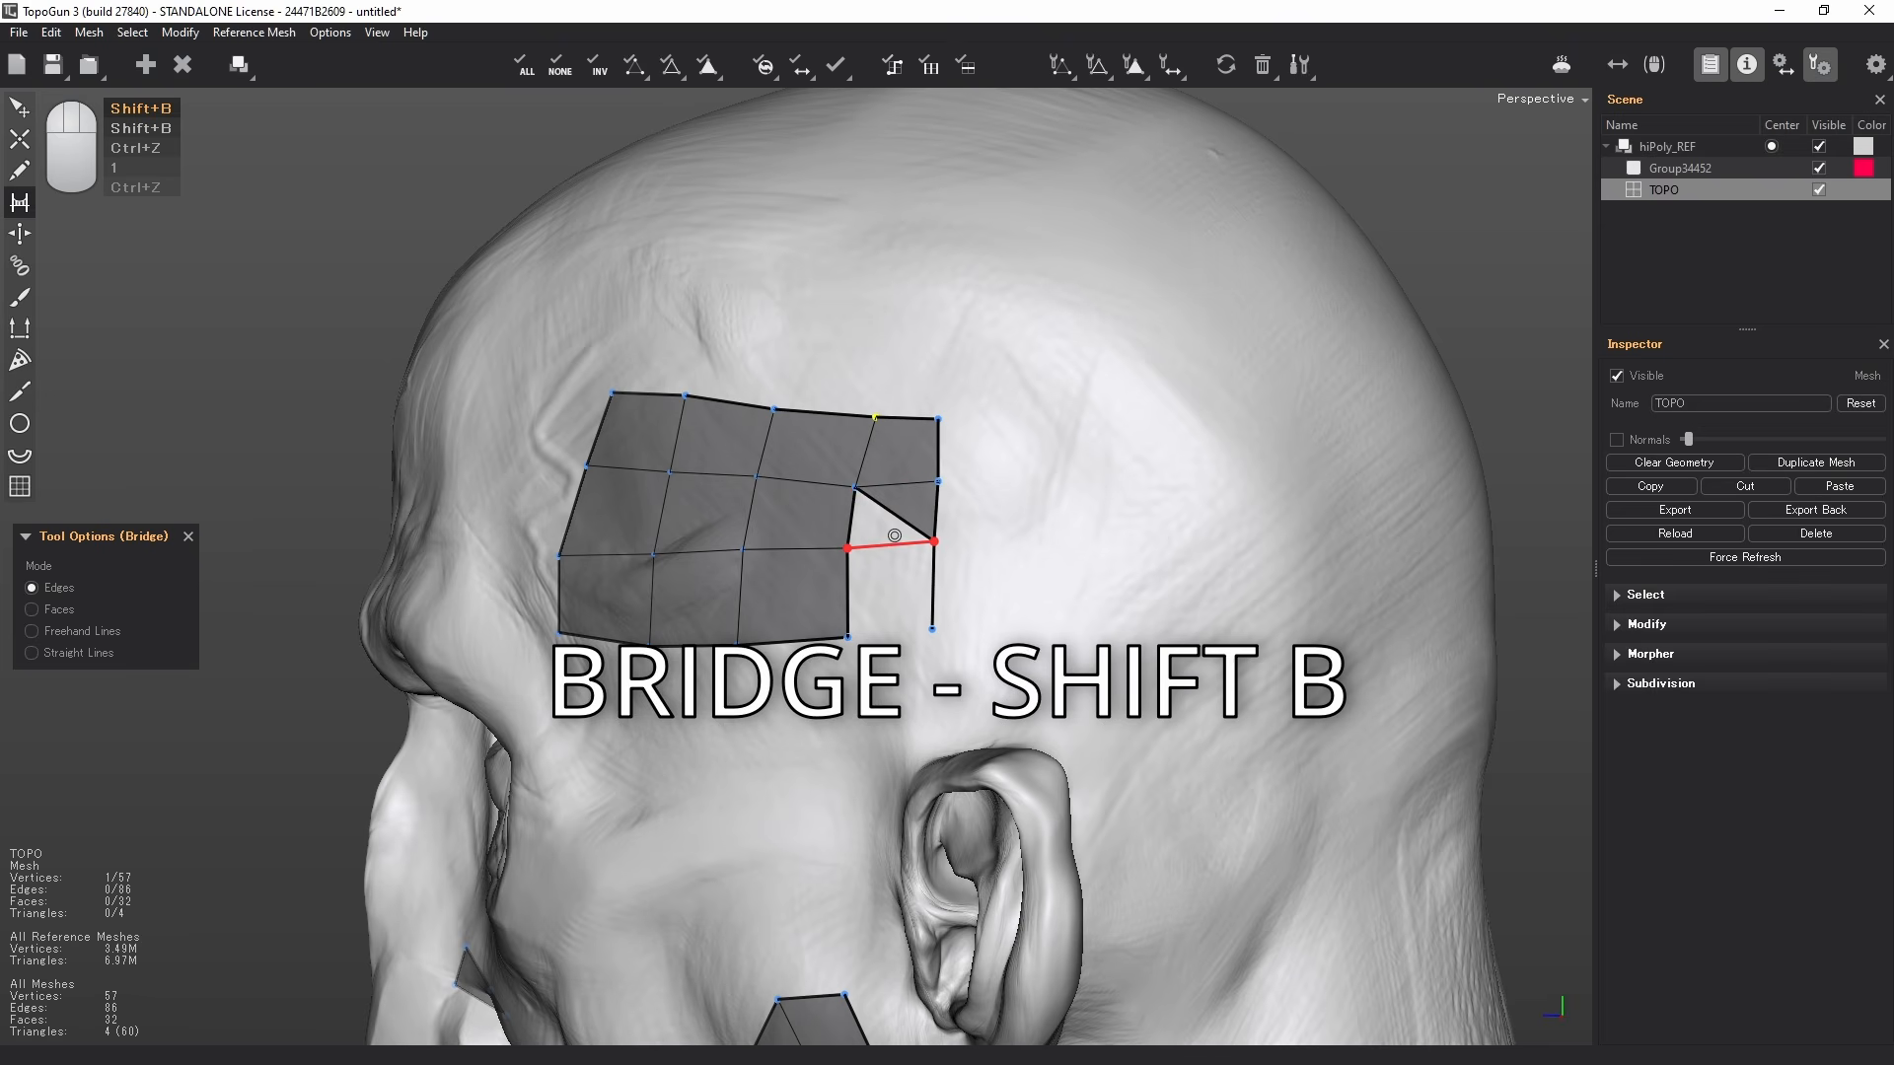
pyautogui.hotkey('ctrl', 'z')
pyautogui.click(893, 540)
pyautogui.click(890, 600)
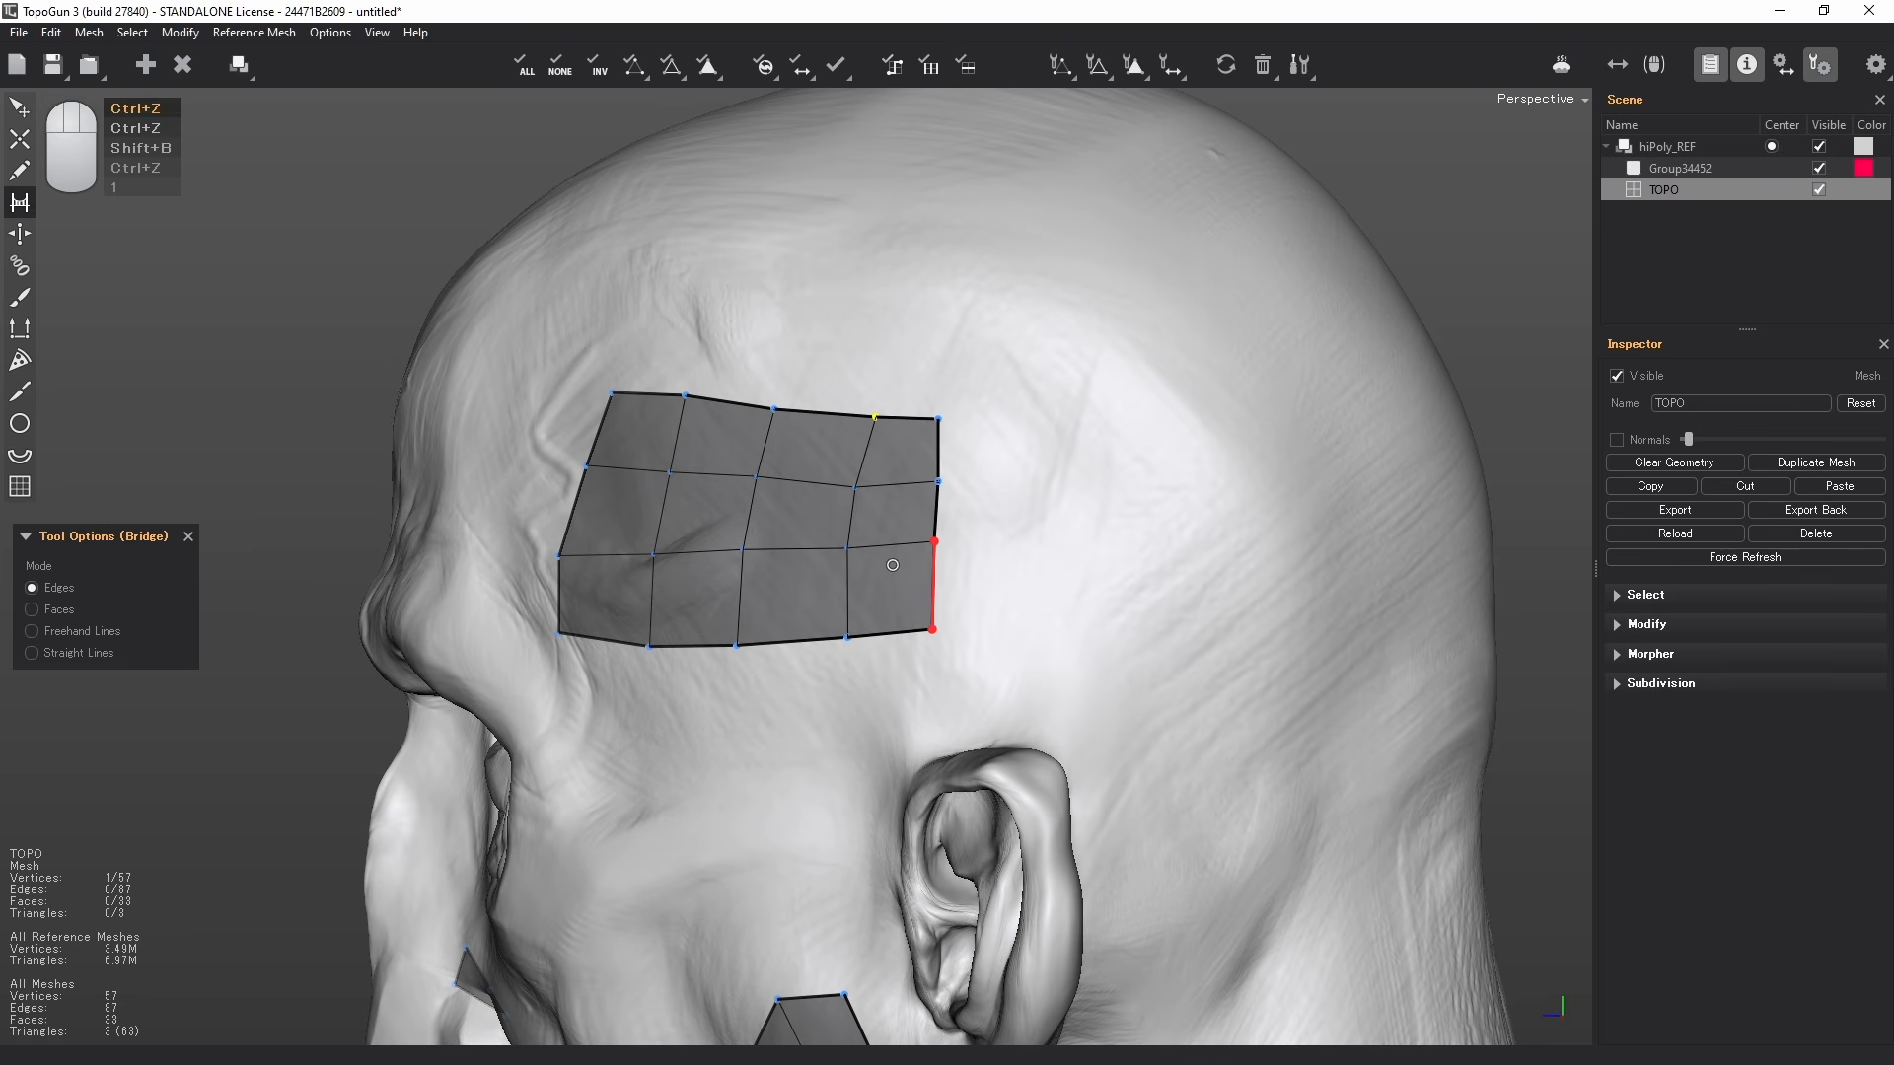
pyautogui.hotkey('ctrl', 'z')
pyautogui.hotkey('ctrl', 'z')
pyautogui.hotkey('ctrl', 'z')
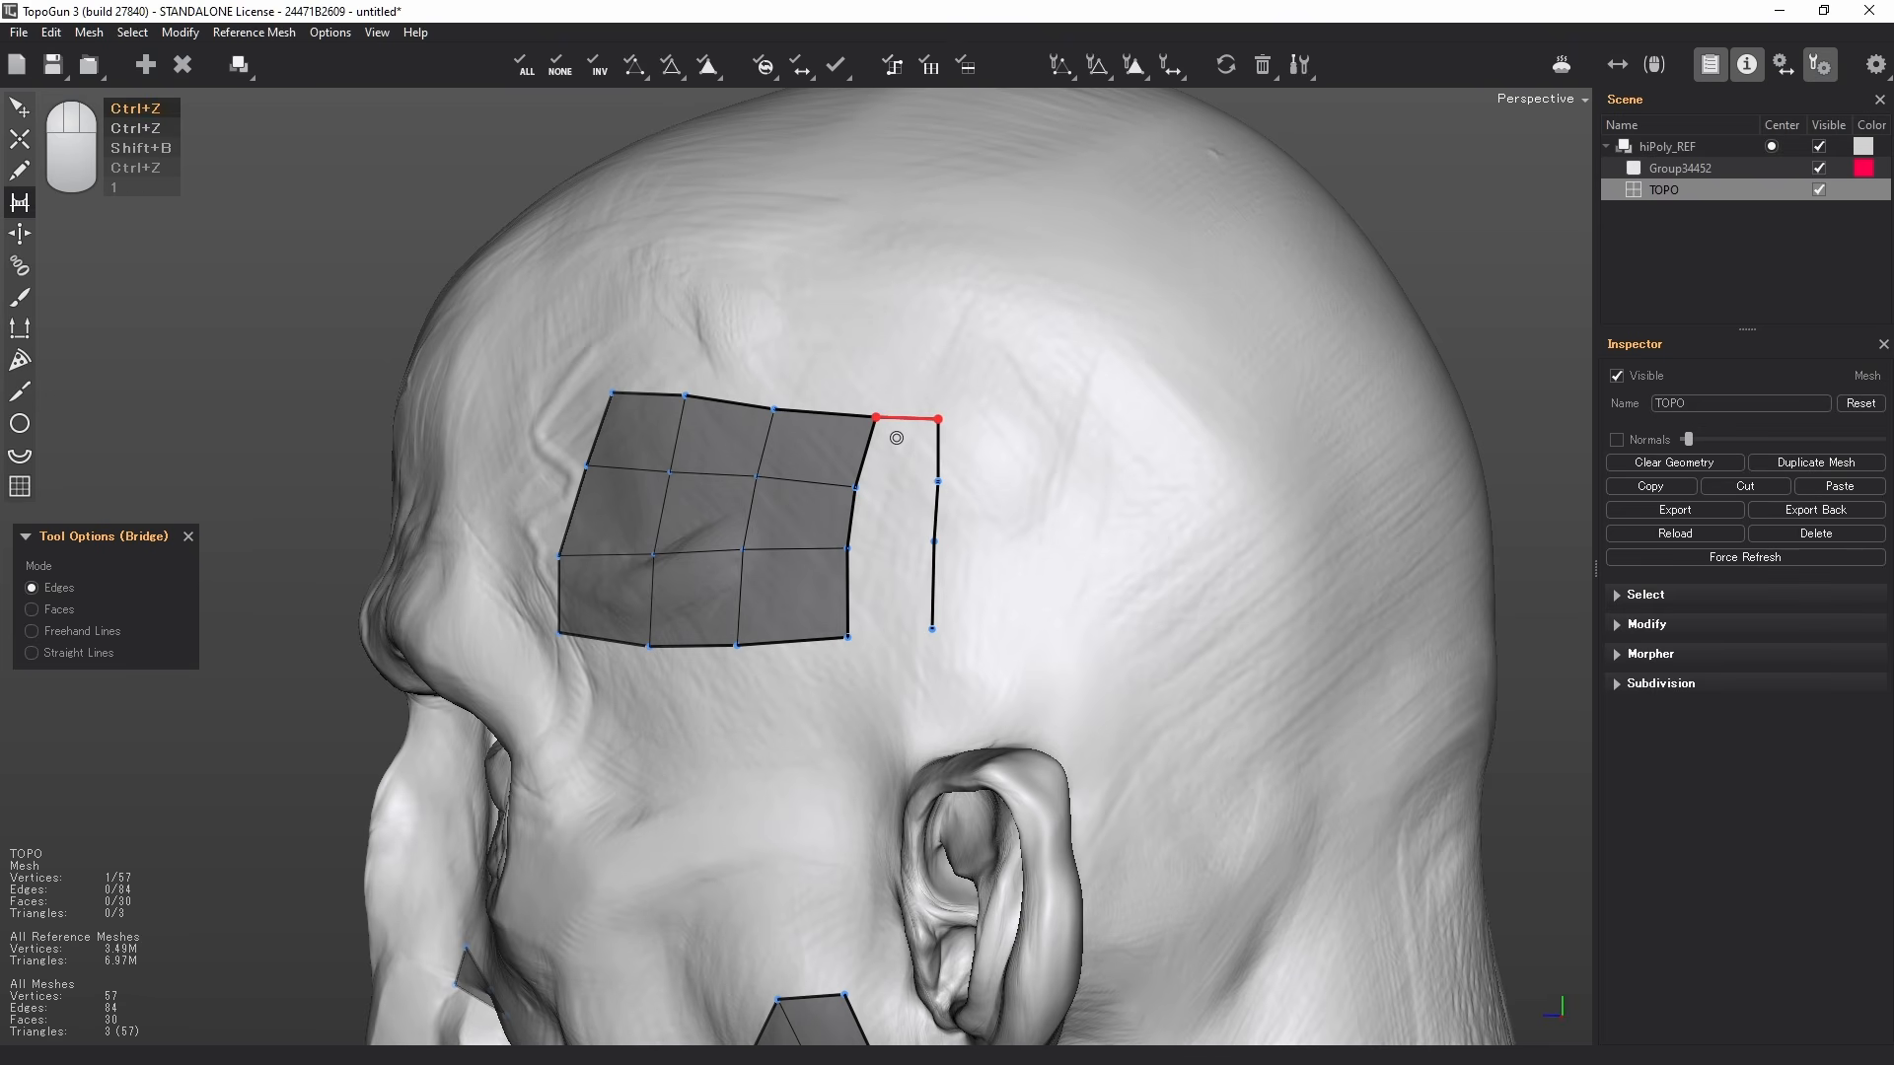
# - Bridge the patch to the vertex chain in Edges mode with one continuous stroke, and undo back to the unconnected chain
pyautogui.moveTo(897, 438); pyautogui.dragTo(900, 620)
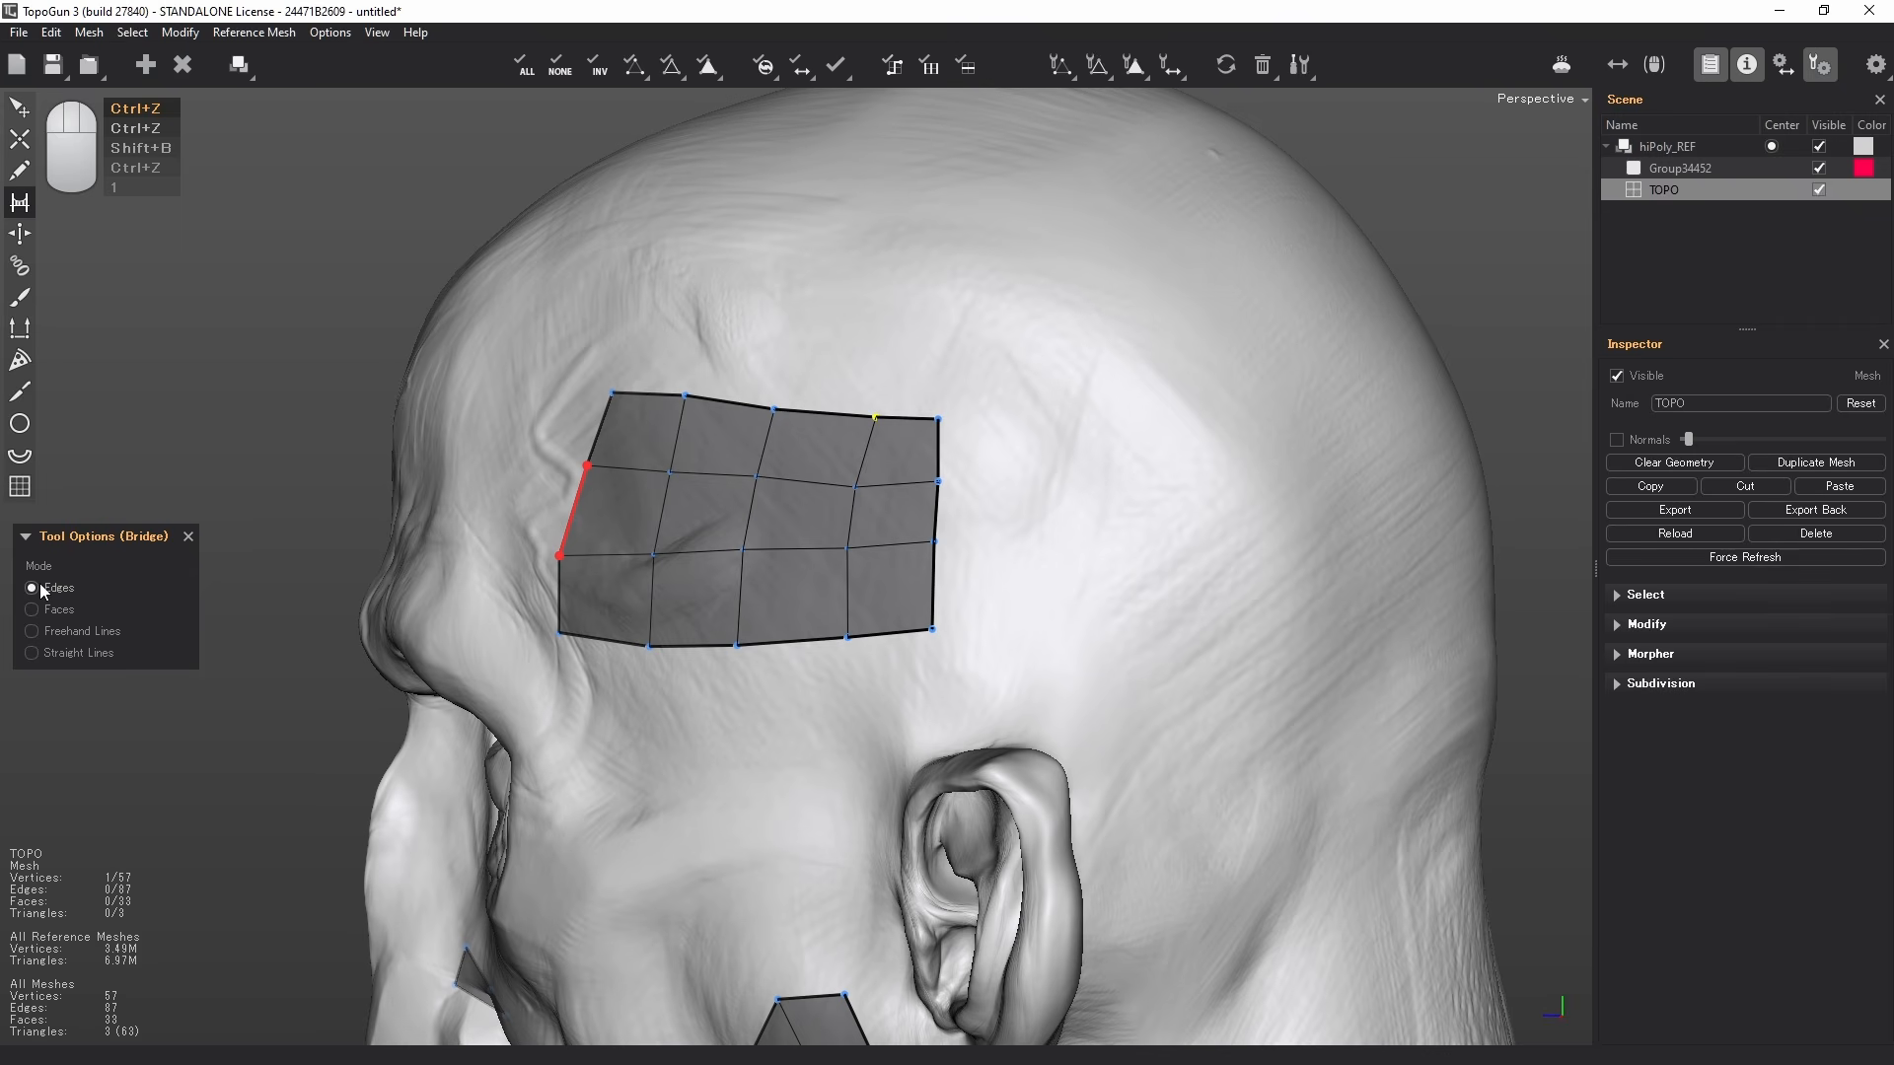
pyautogui.hotkey('ctrl', 'z')
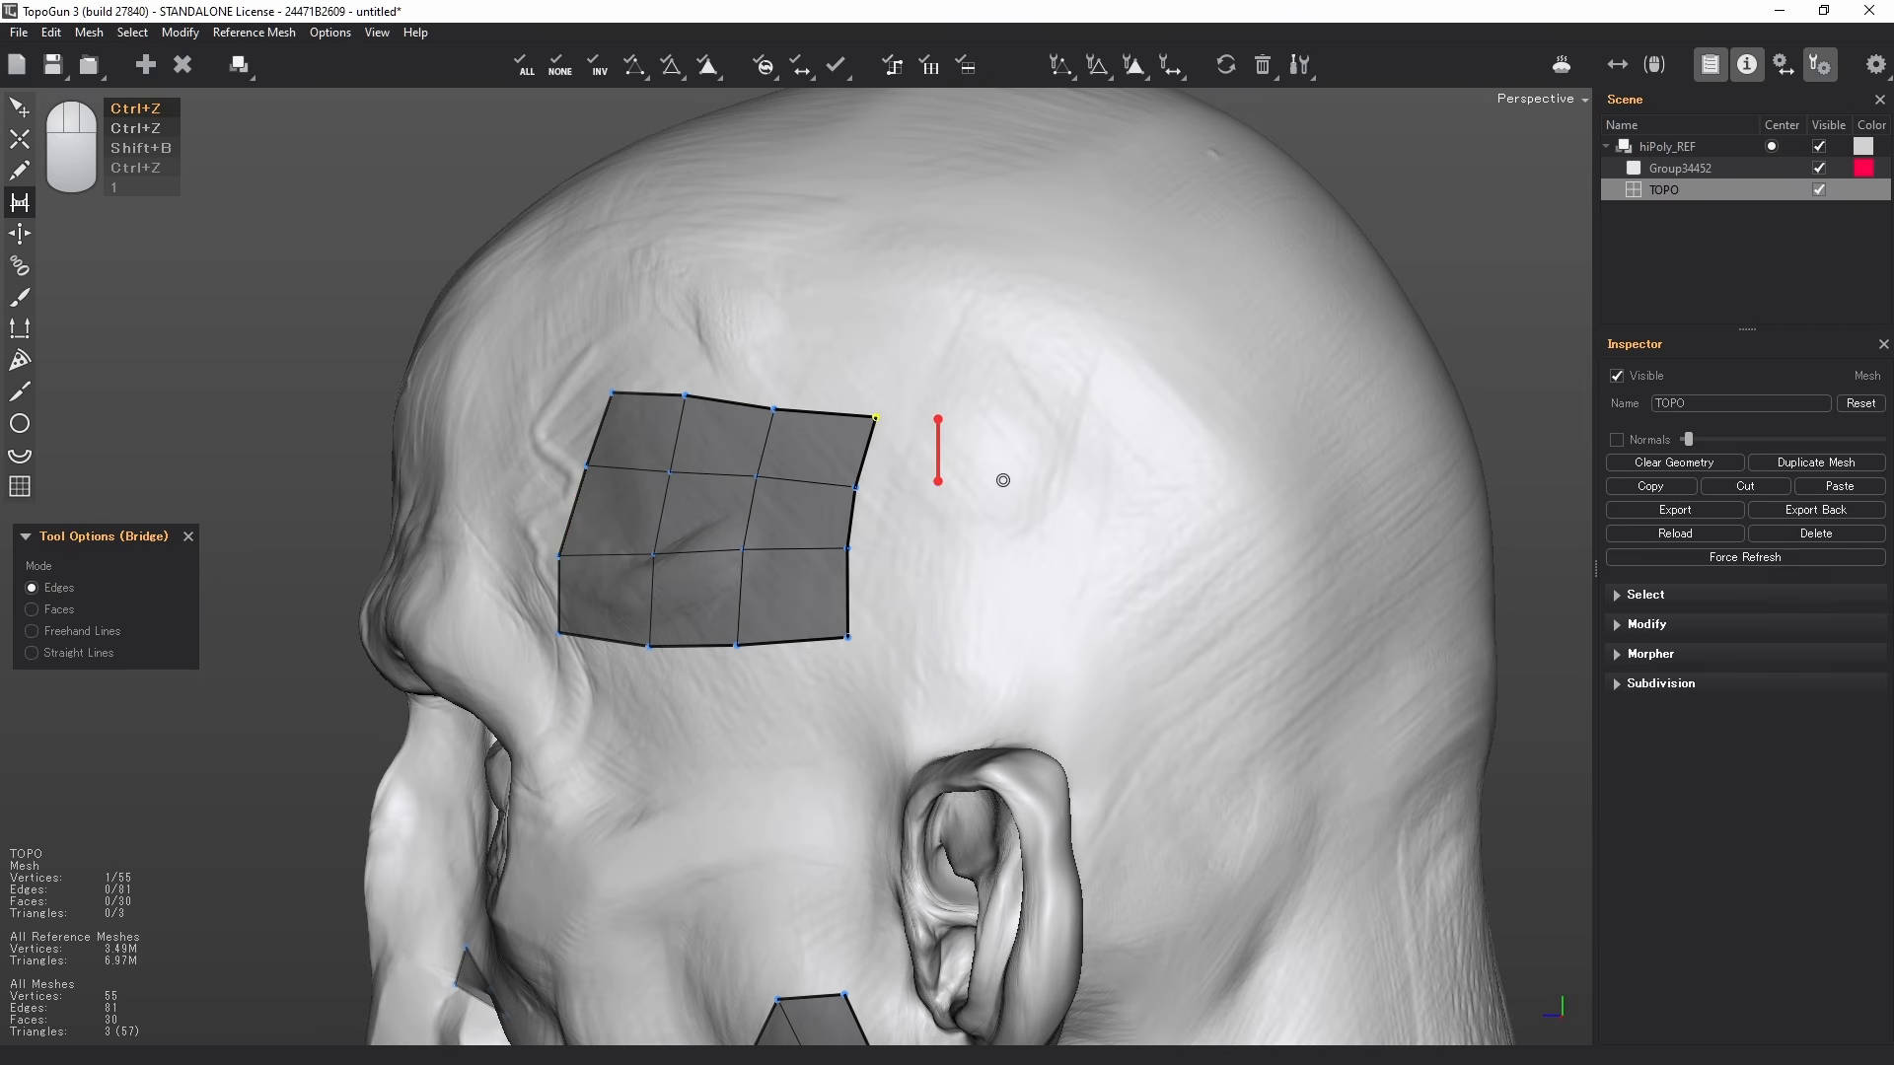
pyautogui.hotkey('ctrl', 'shift', 'z')
pyautogui.hotkey('ctrl', 'shift', 'z')
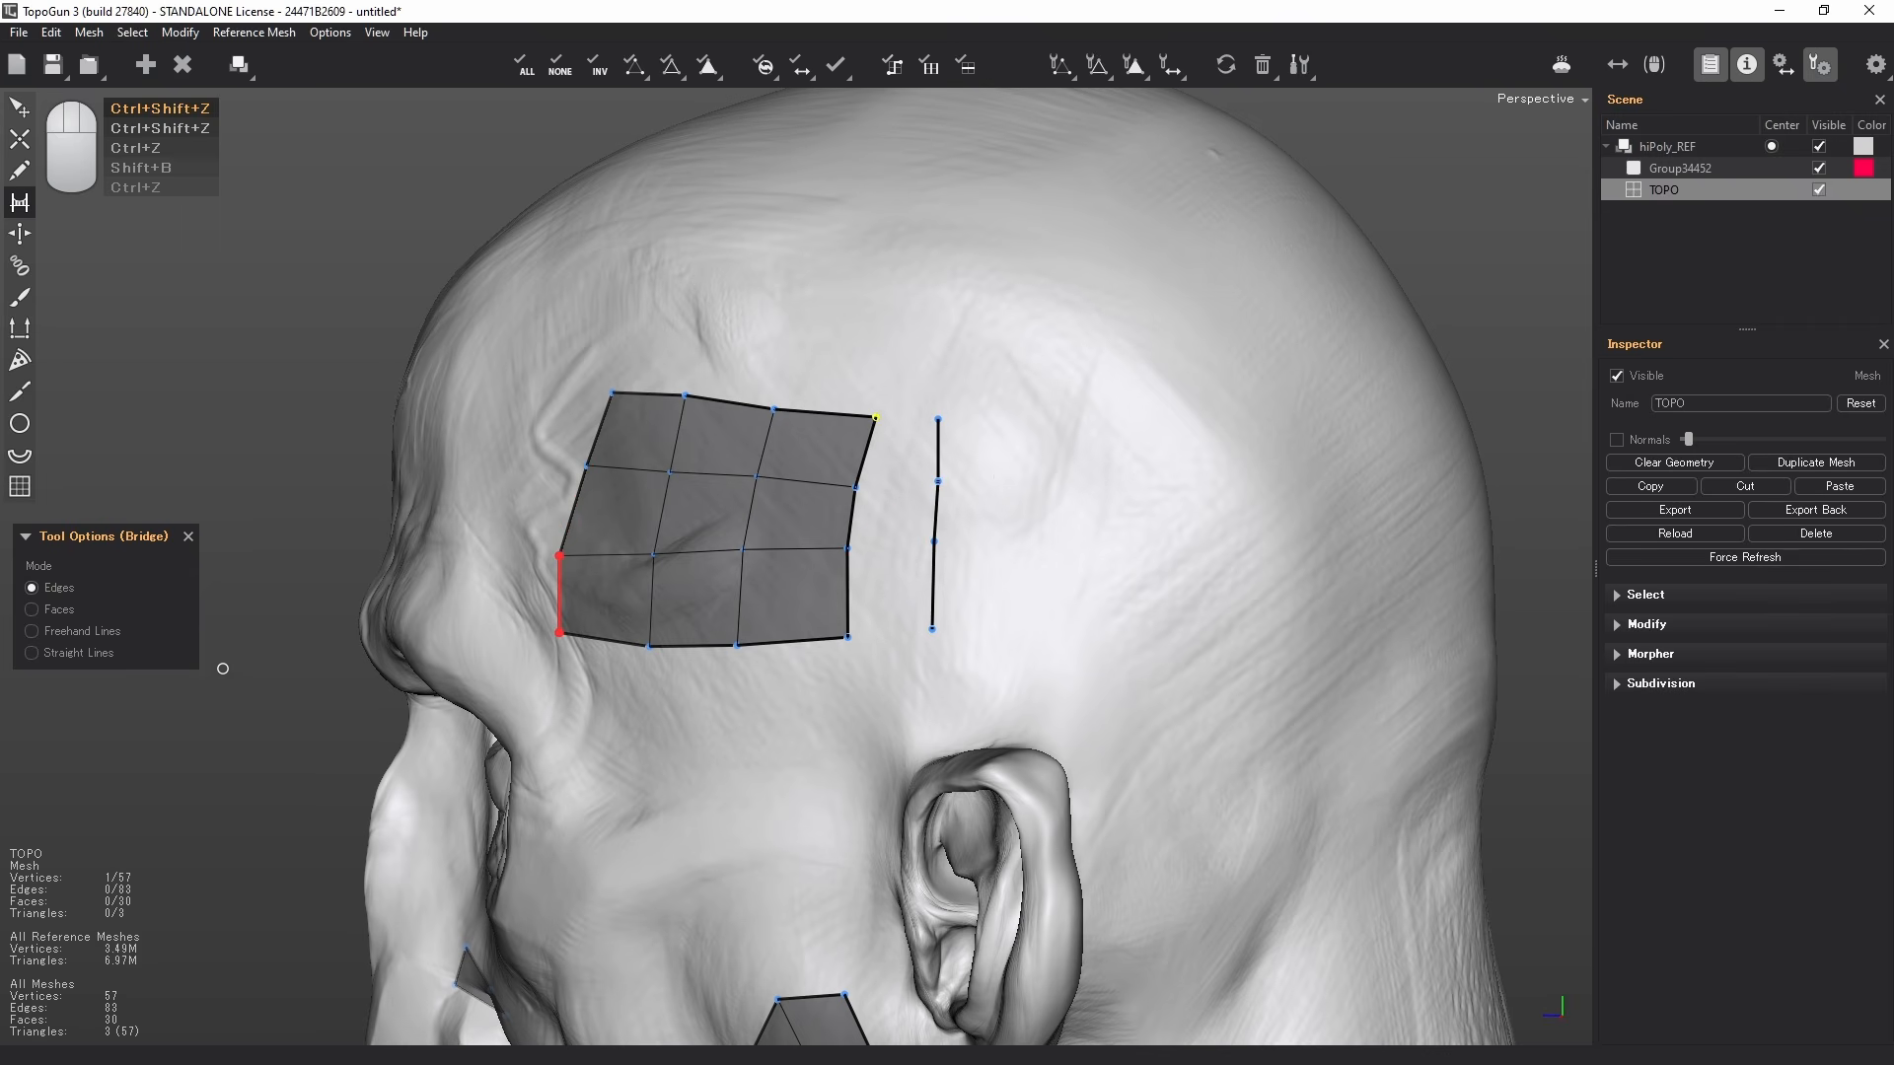
# - Switch Bridge to Faces mode and fill the gap between the patch and the vertex chain with quads, undoing any faulty attempt
pyautogui.moveTo(900, 454); pyautogui.dragTo(906, 595)
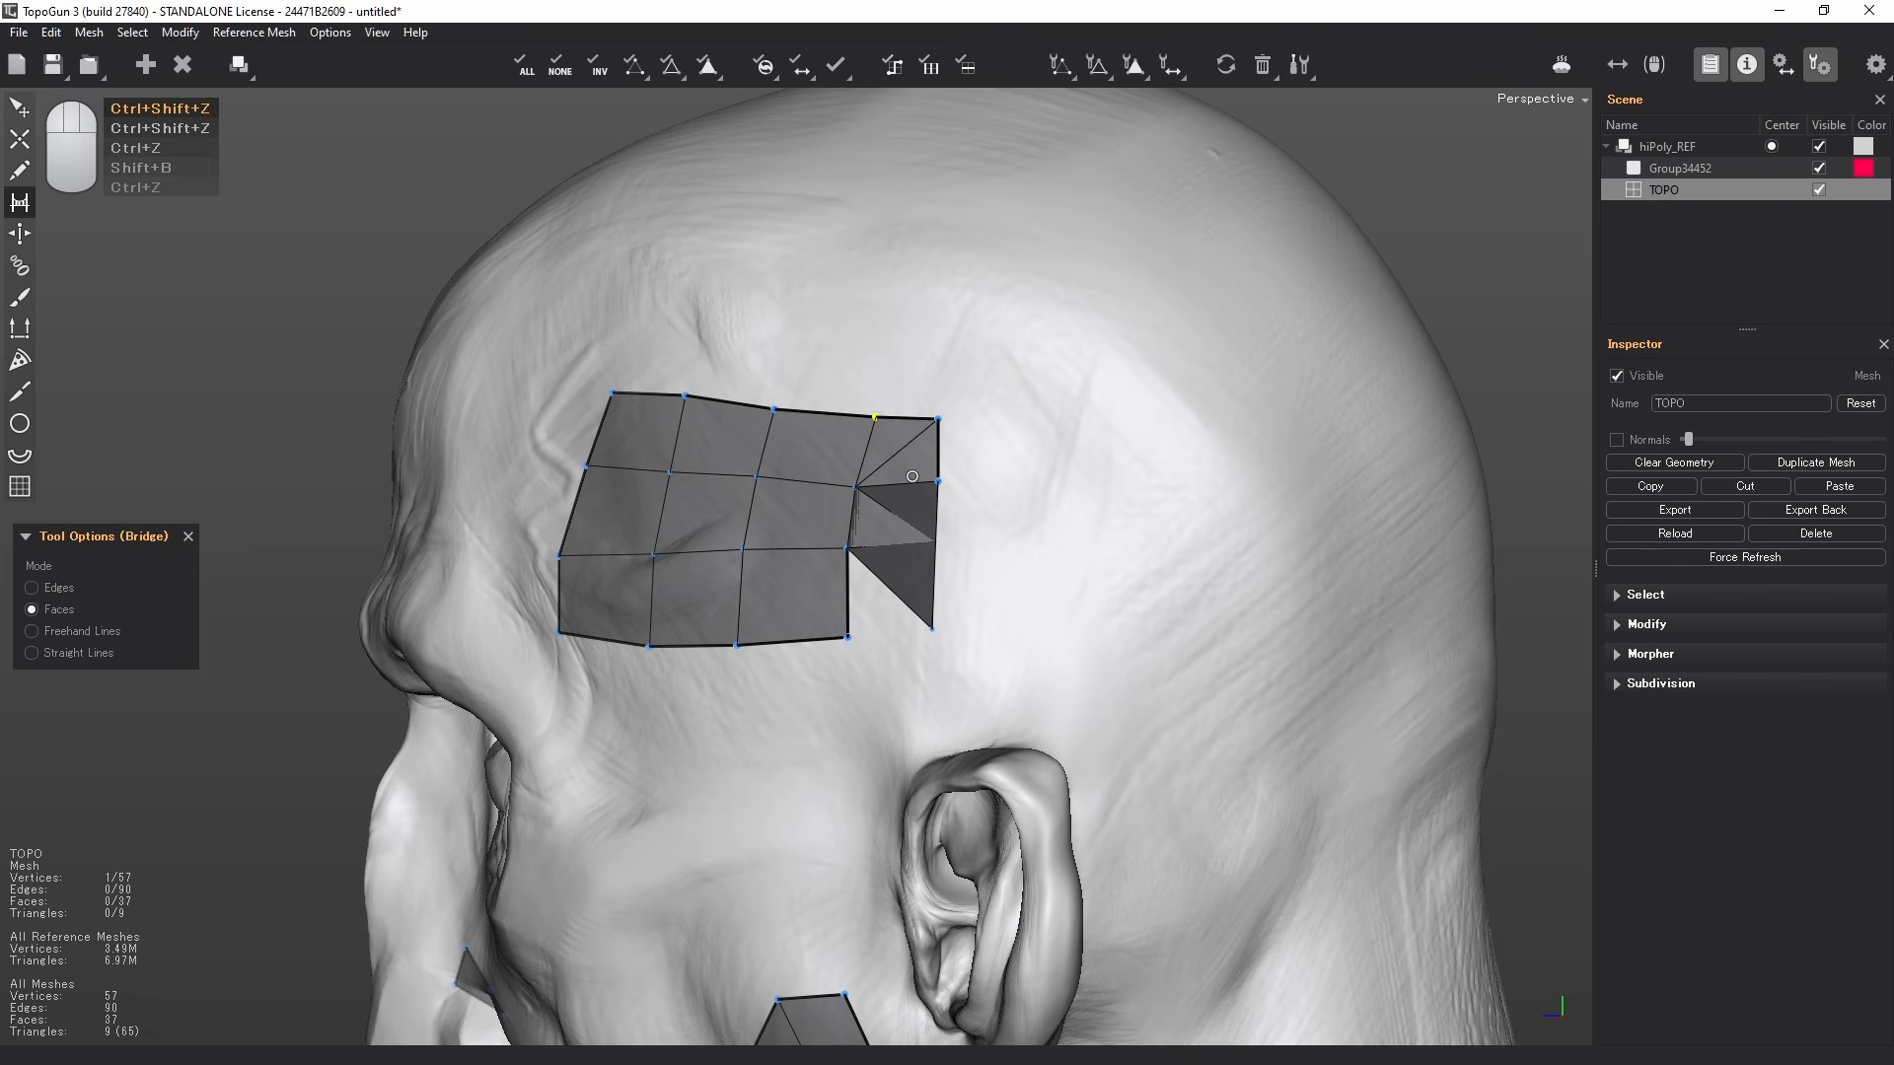
pyautogui.hotkey('ctrl', 'z')
pyautogui.hotkey('ctrl', 'z')
pyautogui.moveTo(901, 444); pyautogui.dragTo(905, 598)
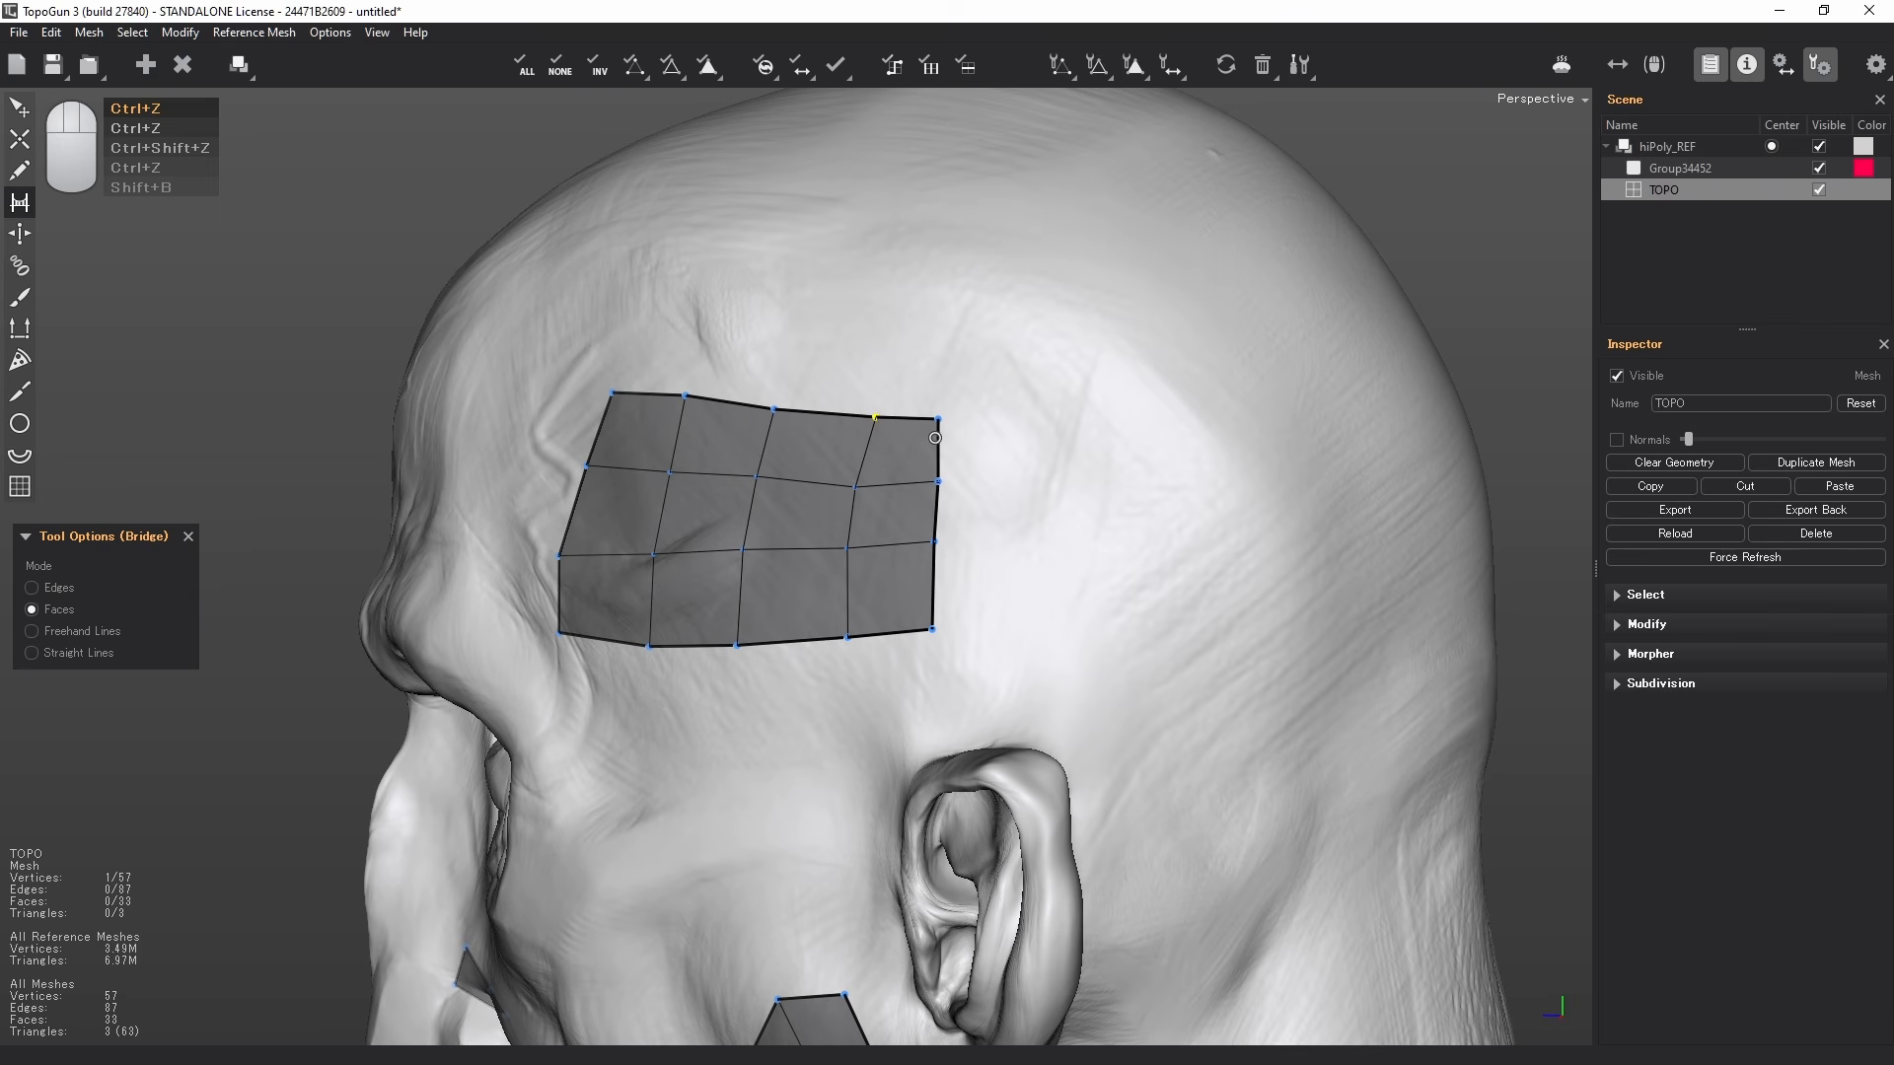
# - Switch Bridge to Freehand Lines and extend a new row of faces along the temple patch's upper border
pyautogui.click(99, 630)
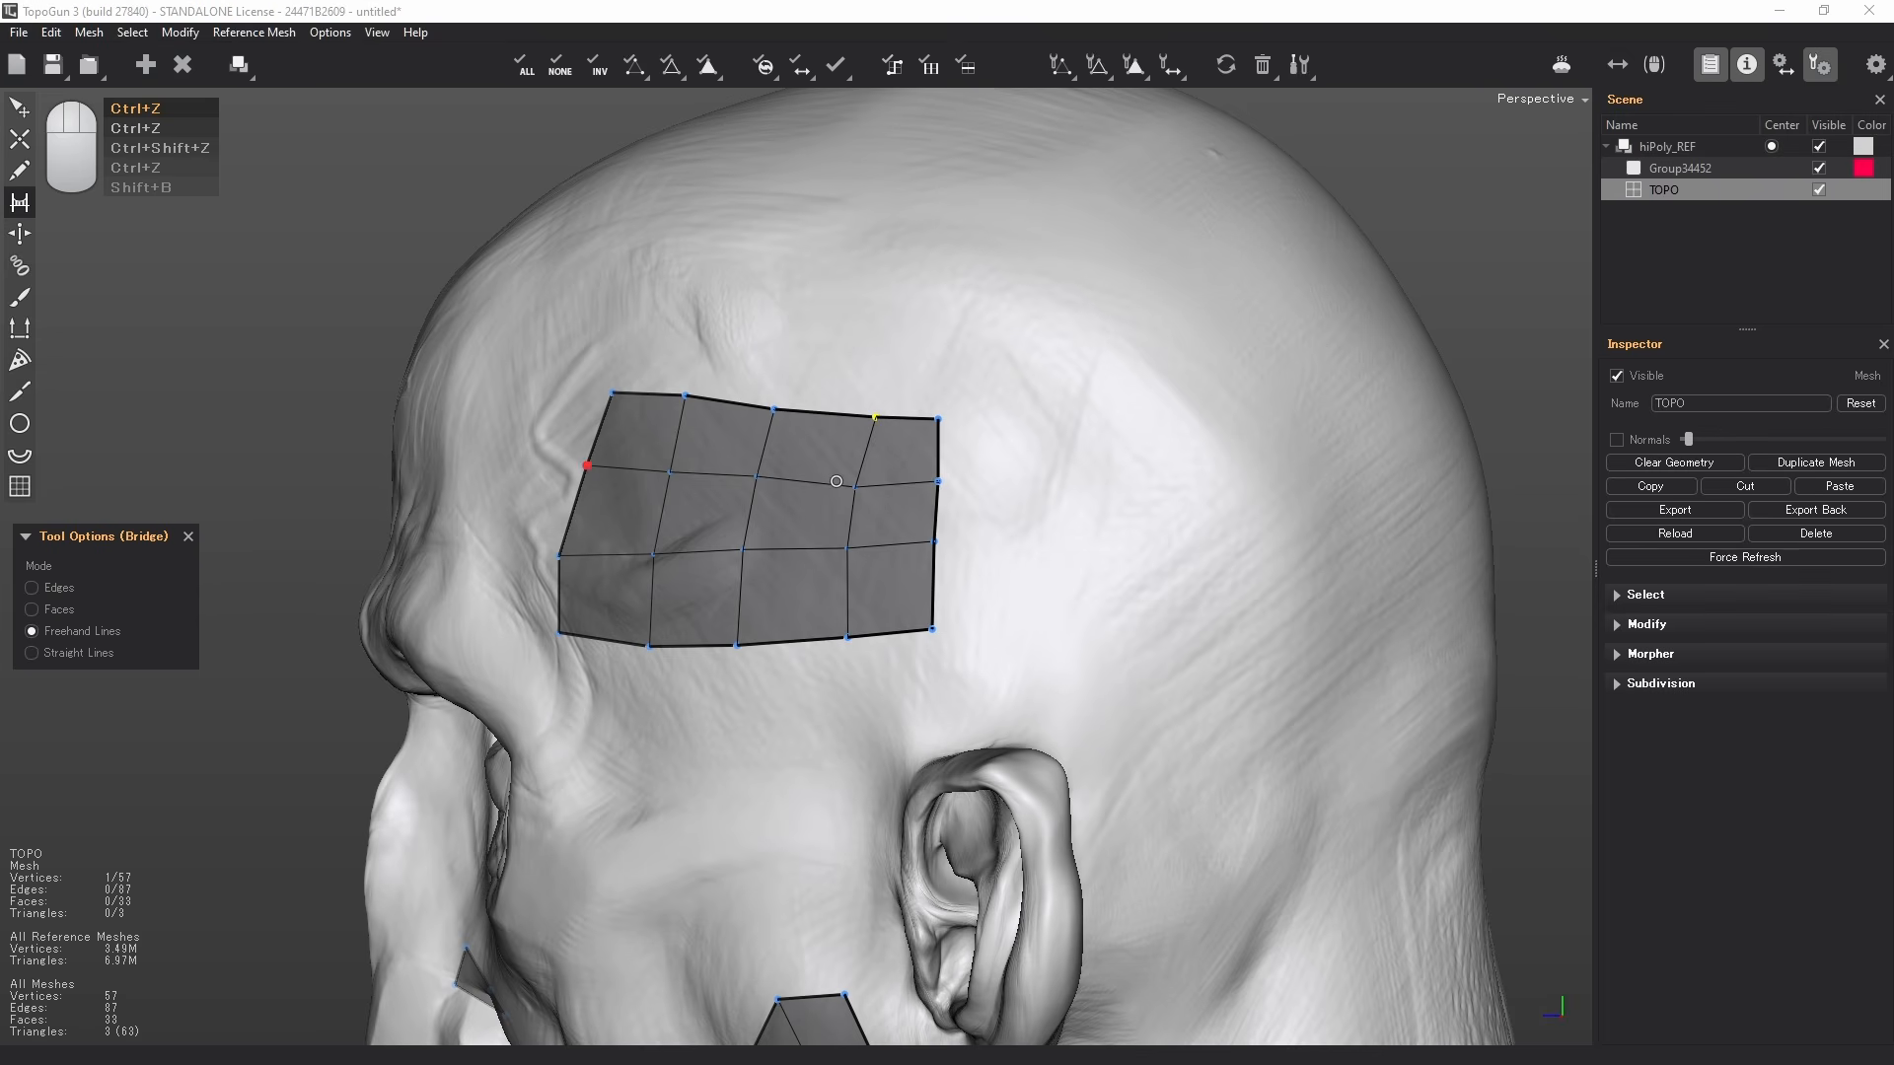
pyautogui.moveTo(930, 475)
pyautogui.mouseDown(button='right')
pyautogui.moveTo(973, 511)
pyautogui.moveTo(642, 421)
pyautogui.mouseUp(button='right')
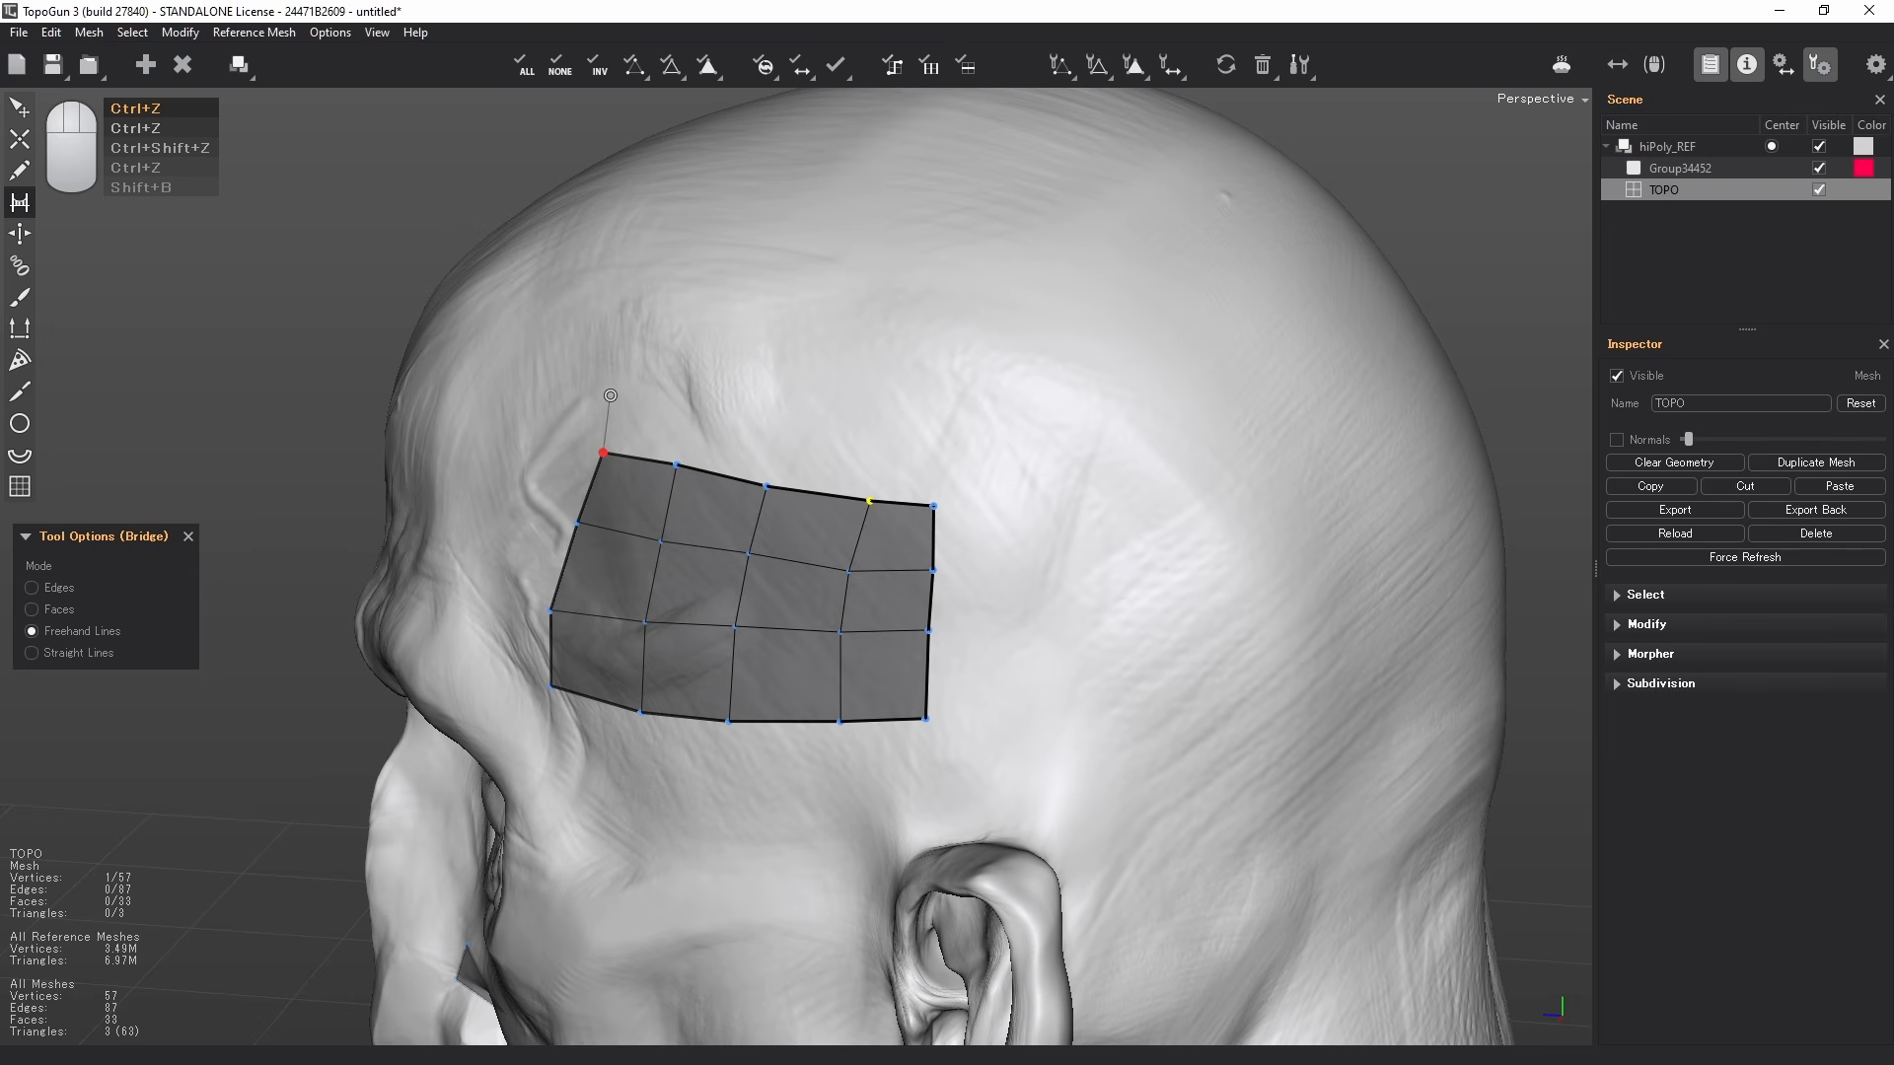
pyautogui.moveTo(611, 361); pyautogui.dragTo(968, 391)
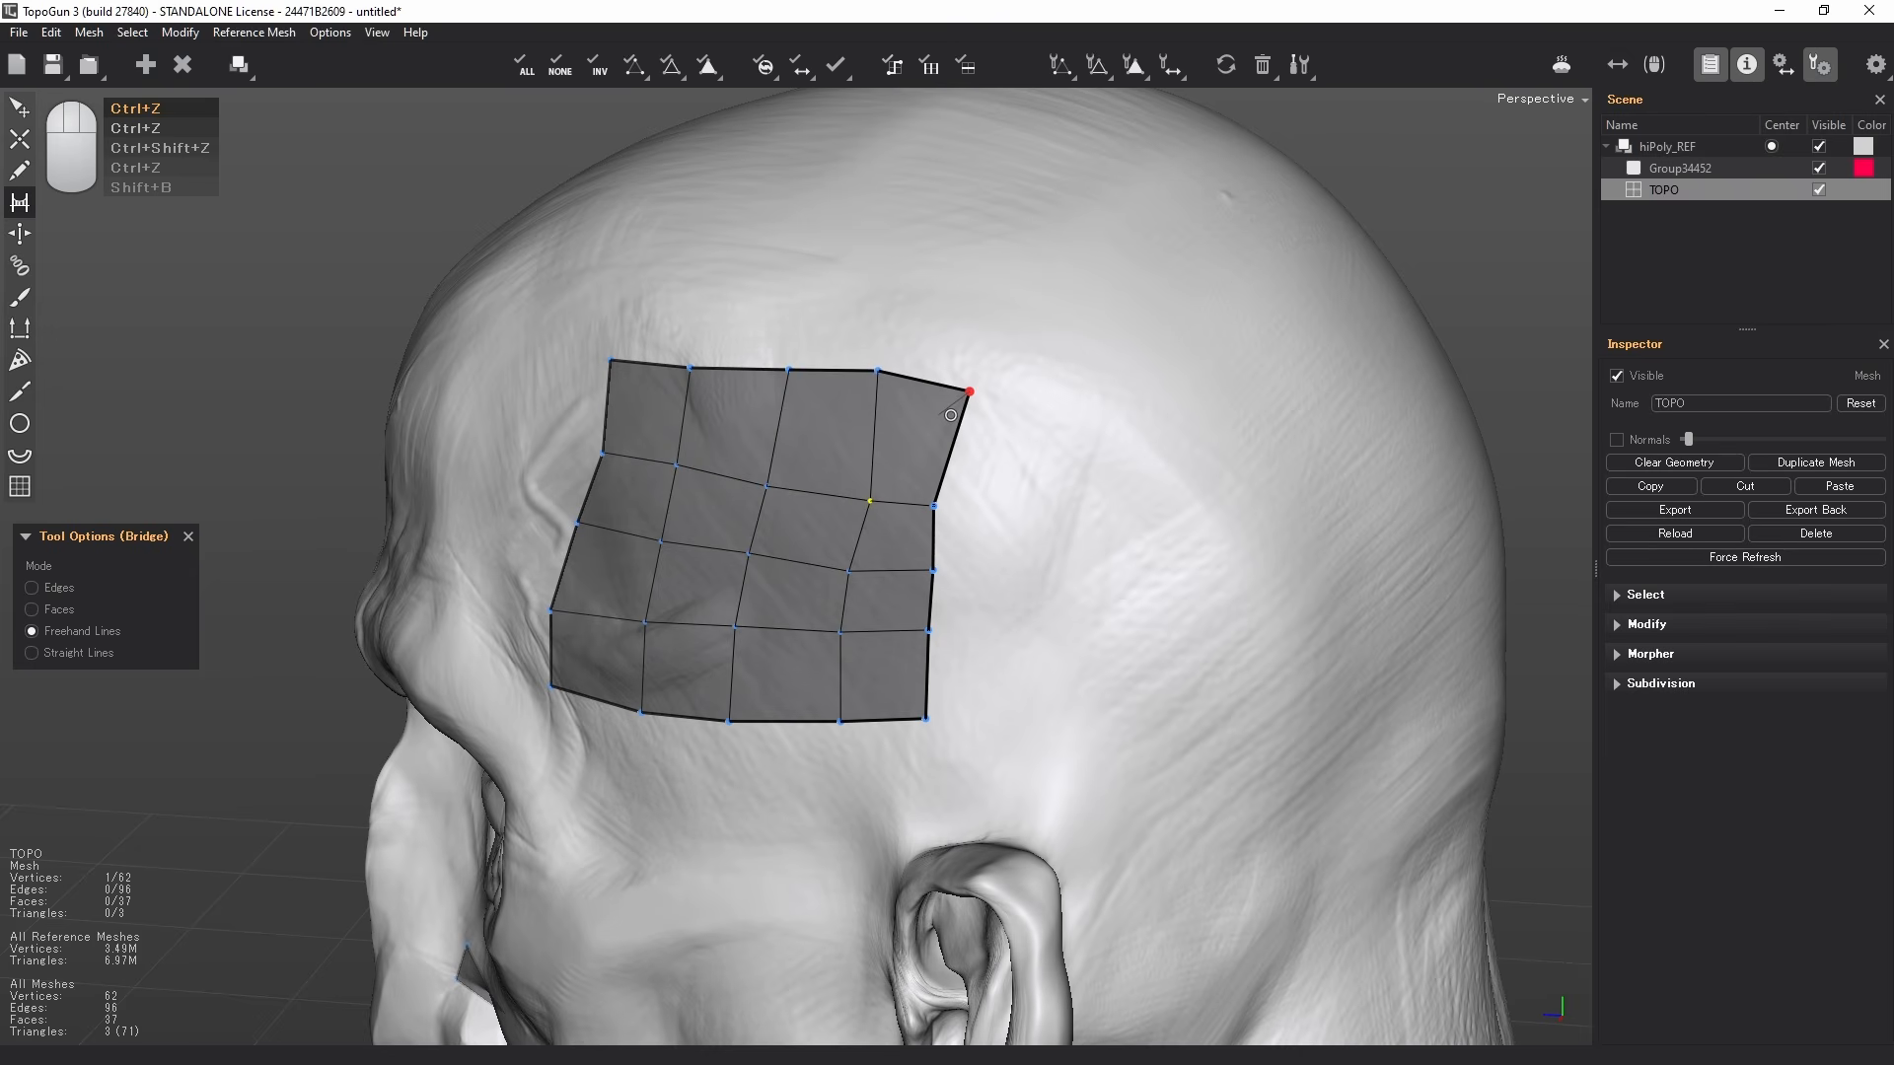
# - Extend the temple patch toward the back of the head with additional columns of freehand bridged faces
pyautogui.keyDown('alt'); pyautogui.moveTo(984, 488); pyautogui.dragTo(945, 486, button='middle'); pyautogui.keyUp('alt')
pyautogui.moveTo(1006, 418); pyautogui.dragTo(1002, 735)
pyautogui.moveTo(1033, 483)
pyautogui.keyDown('alt'); pyautogui.mouseDown()
pyautogui.moveTo(1020, 567)
pyautogui.moveTo(1130, 870)
pyautogui.moveTo(1015, 612)
pyautogui.mouseUp(); pyautogui.keyUp('alt')
pyautogui.moveTo(1058, 454)
pyautogui.mouseDown()
pyautogui.moveTo(1121, 549)
pyautogui.moveTo(1197, 809)
pyautogui.mouseUp()
pyautogui.moveTo(1197, 809)
pyautogui.keyDown('alt'); pyautogui.mouseDown()
pyautogui.moveTo(1072, 588)
pyautogui.moveTo(1217, 655)
pyautogui.moveTo(1093, 826)
pyautogui.mouseUp(); pyautogui.keyUp('alt')
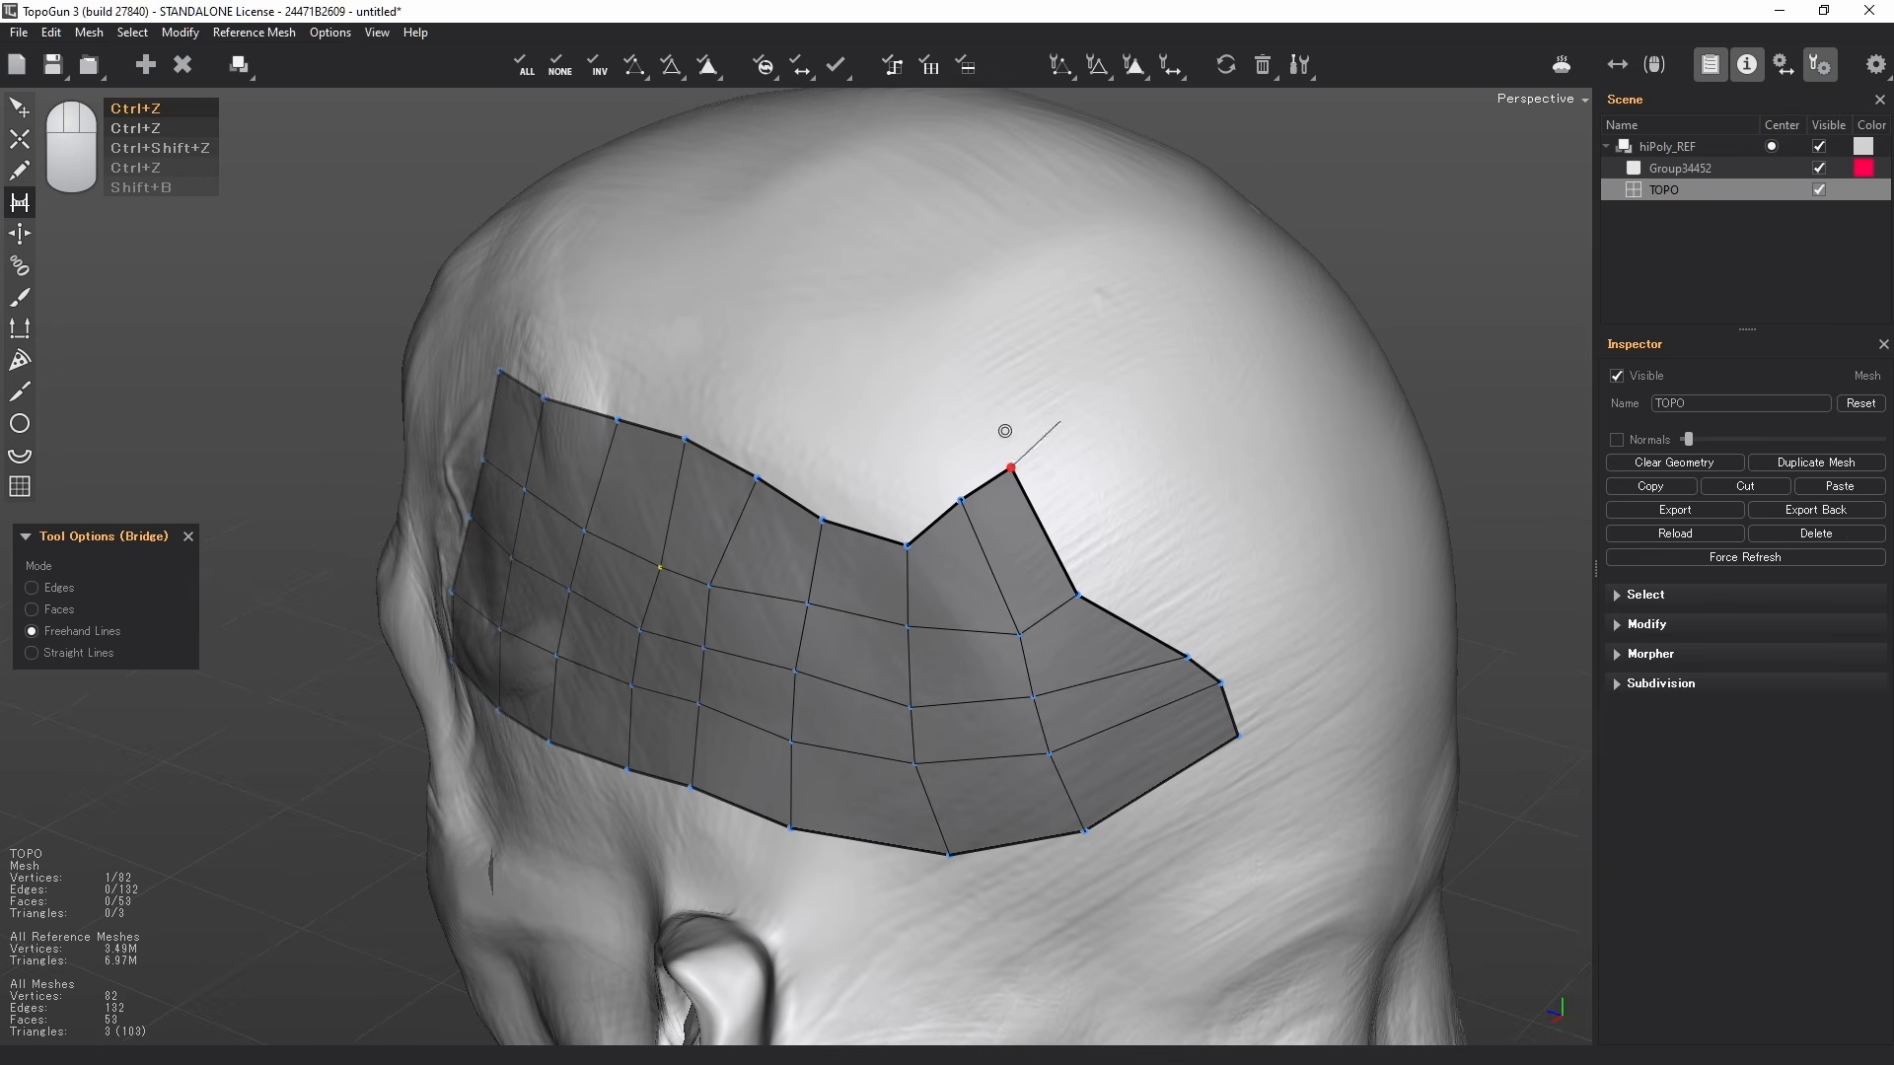
# - Add a freehand bridged row above the front part of the patch and another row below its front lower border
pyautogui.keyDown('alt'); pyautogui.moveTo(725, 513); pyautogui.dragTo(850, 579); pyautogui.keyUp('alt')
pyautogui.moveTo(1050, 408); pyautogui.dragTo(642, 427)
pyautogui.moveTo(913, 567)
pyautogui.keyDown('alt'); pyautogui.mouseDown()
pyautogui.moveTo(896, 827)
pyautogui.moveTo(541, 819)
pyautogui.mouseUp(); pyautogui.keyUp('alt')
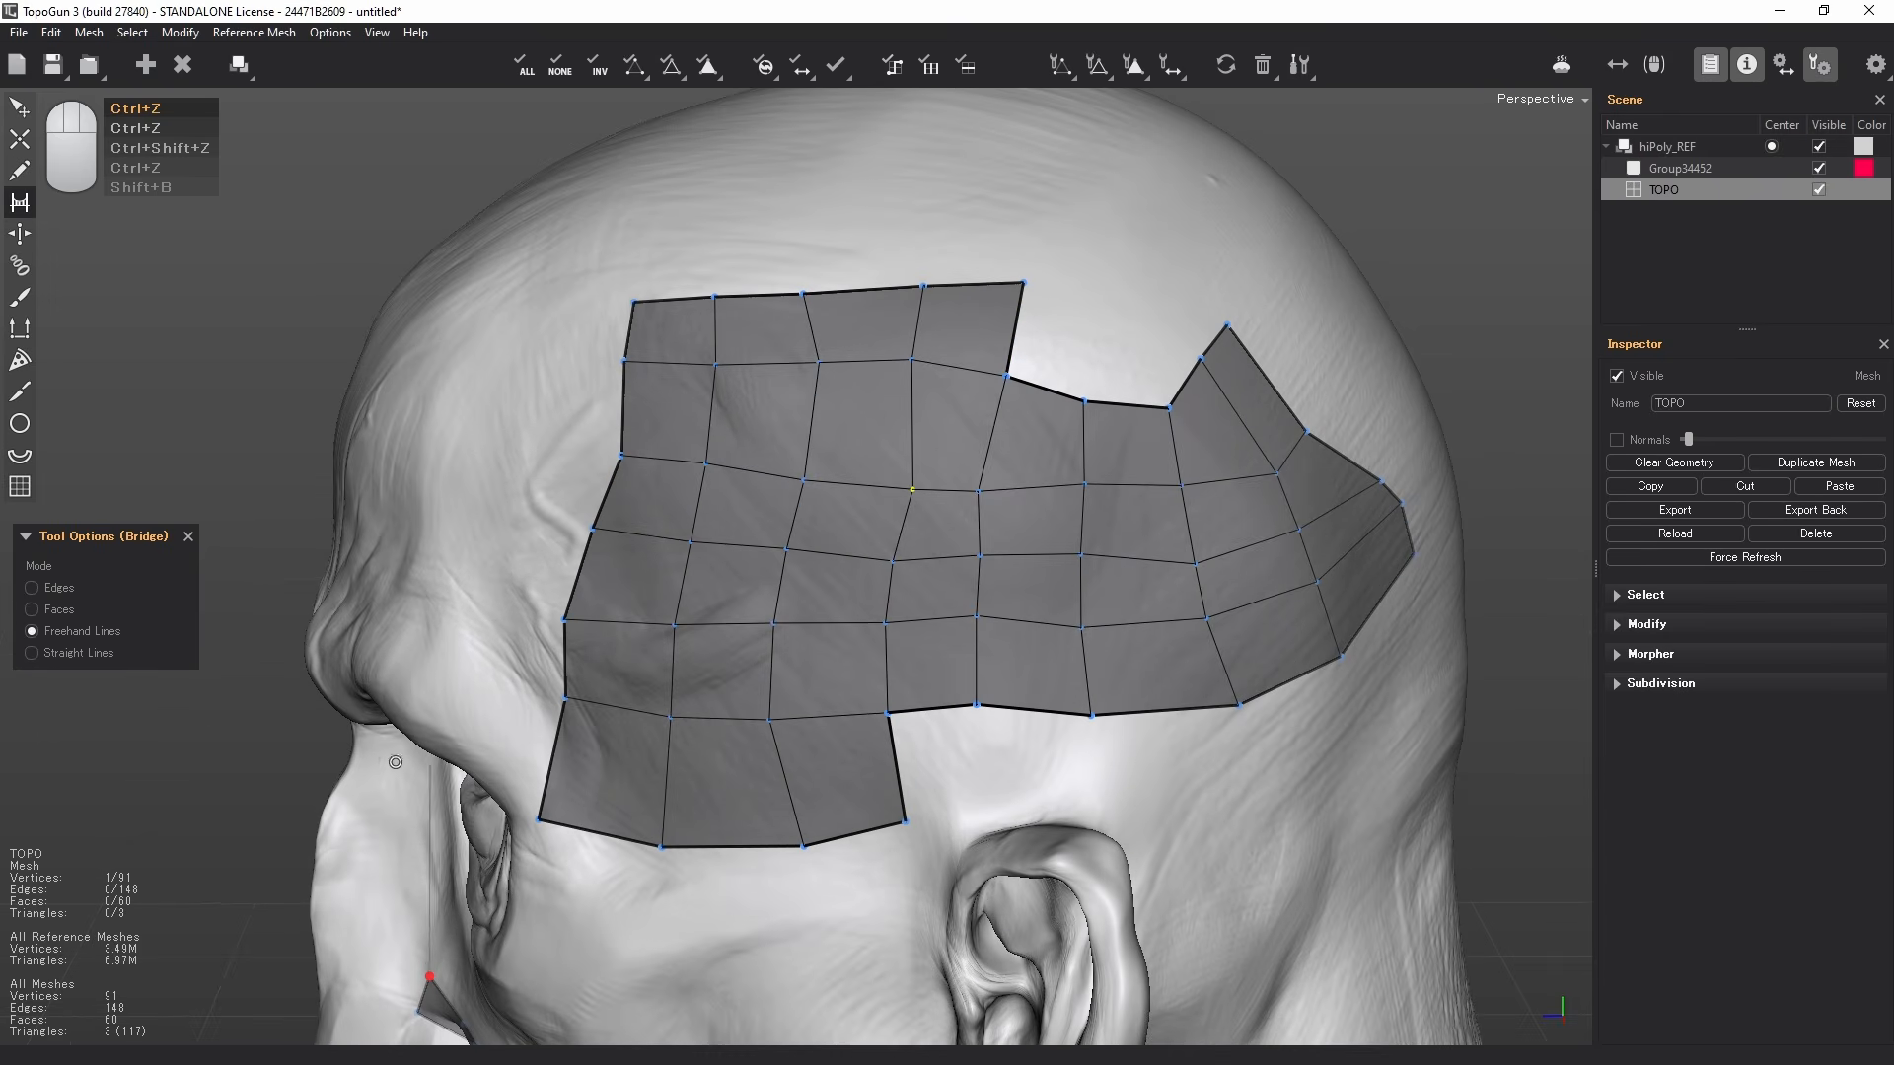
# - Switch Bridge to Straight Lines and extend a straight column of faces along the patch's front border
pyautogui.click(91, 655)
pyautogui.keyDown('alt'); pyautogui.moveTo(821, 796); pyautogui.dragTo(675, 980, button='middle'); pyautogui.keyUp('alt')
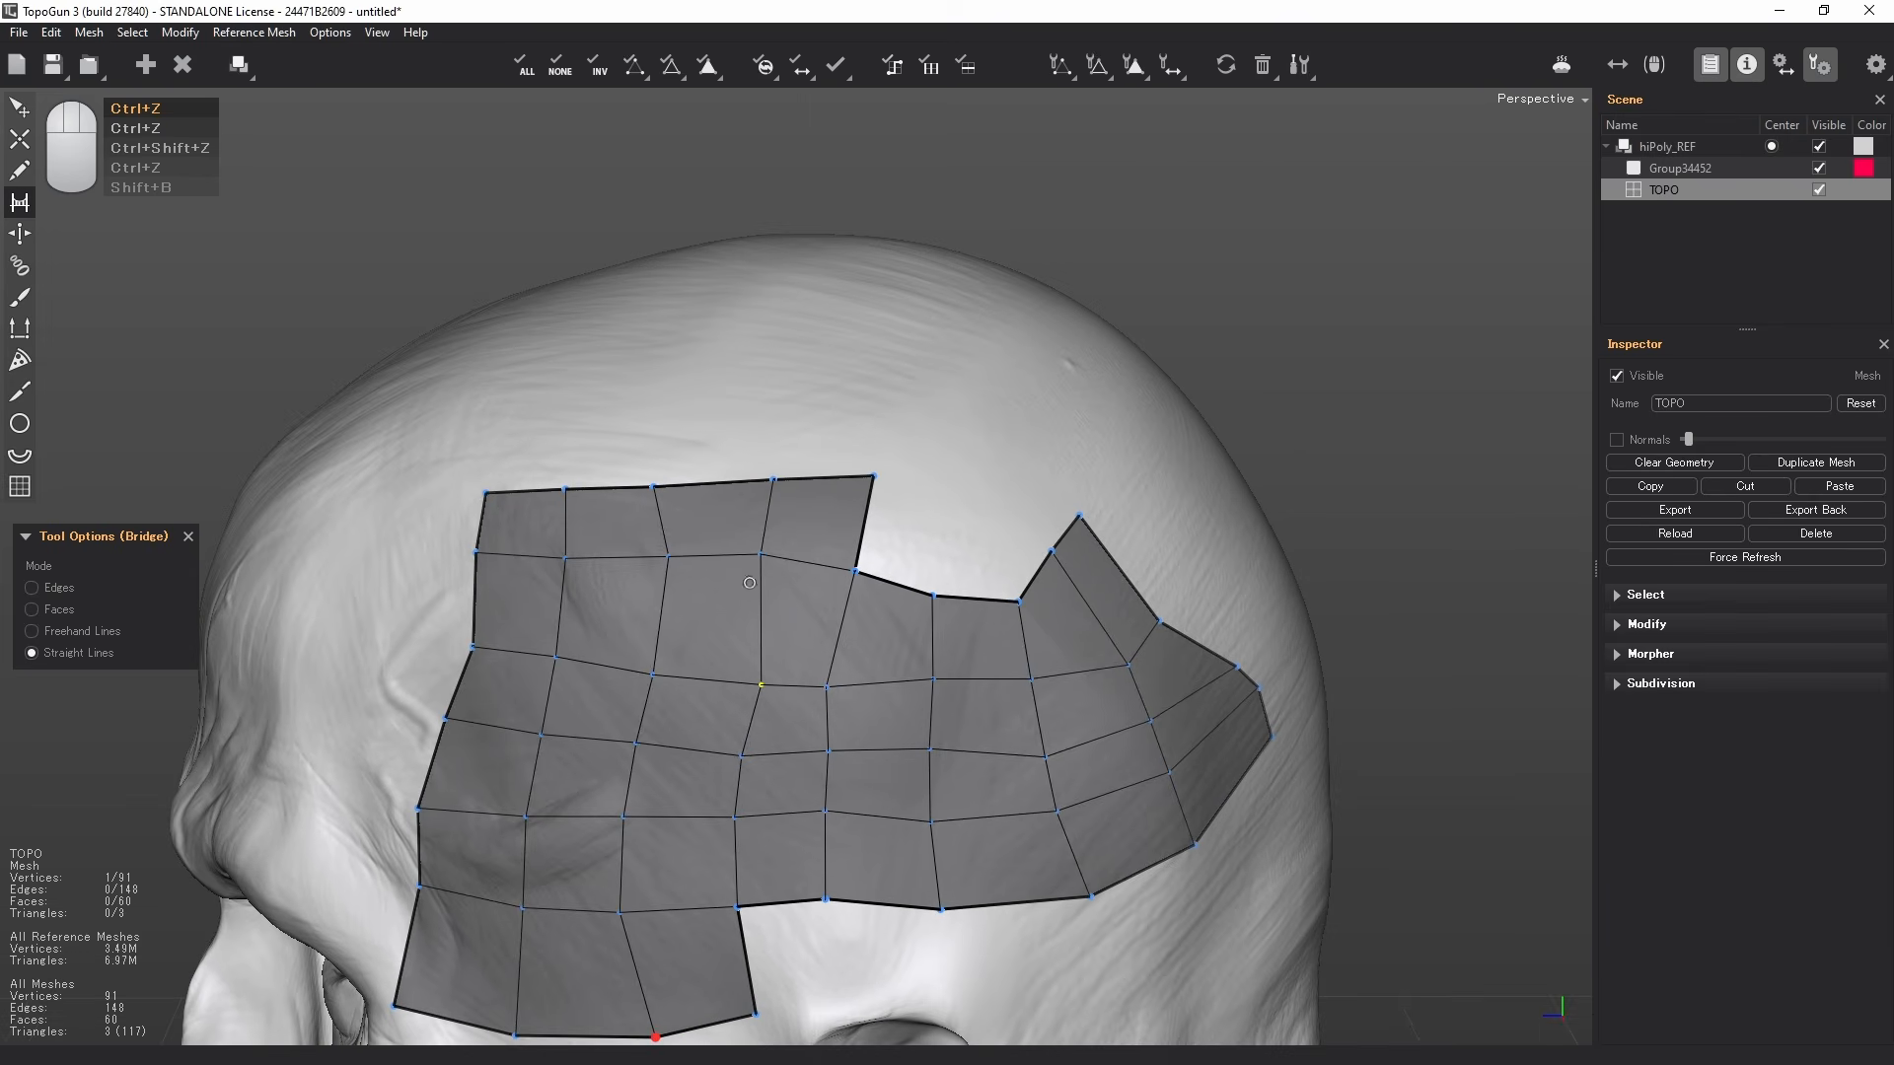
pyautogui.keyDown('alt'); pyautogui.moveTo(749, 583); pyautogui.dragTo(799, 626); pyautogui.keyUp('alt')
pyautogui.keyDown('alt'); pyautogui.moveTo(798, 625); pyautogui.dragTo(859, 655, button='middle'); pyautogui.keyUp('alt')
pyautogui.keyDown('alt'); pyautogui.moveTo(560, 935); pyautogui.dragTo(897, 502, button='middle'); pyautogui.keyUp('alt')
pyautogui.keyDown('alt'); pyautogui.moveTo(897, 502); pyautogui.dragTo(888, 614); pyautogui.keyUp('alt')
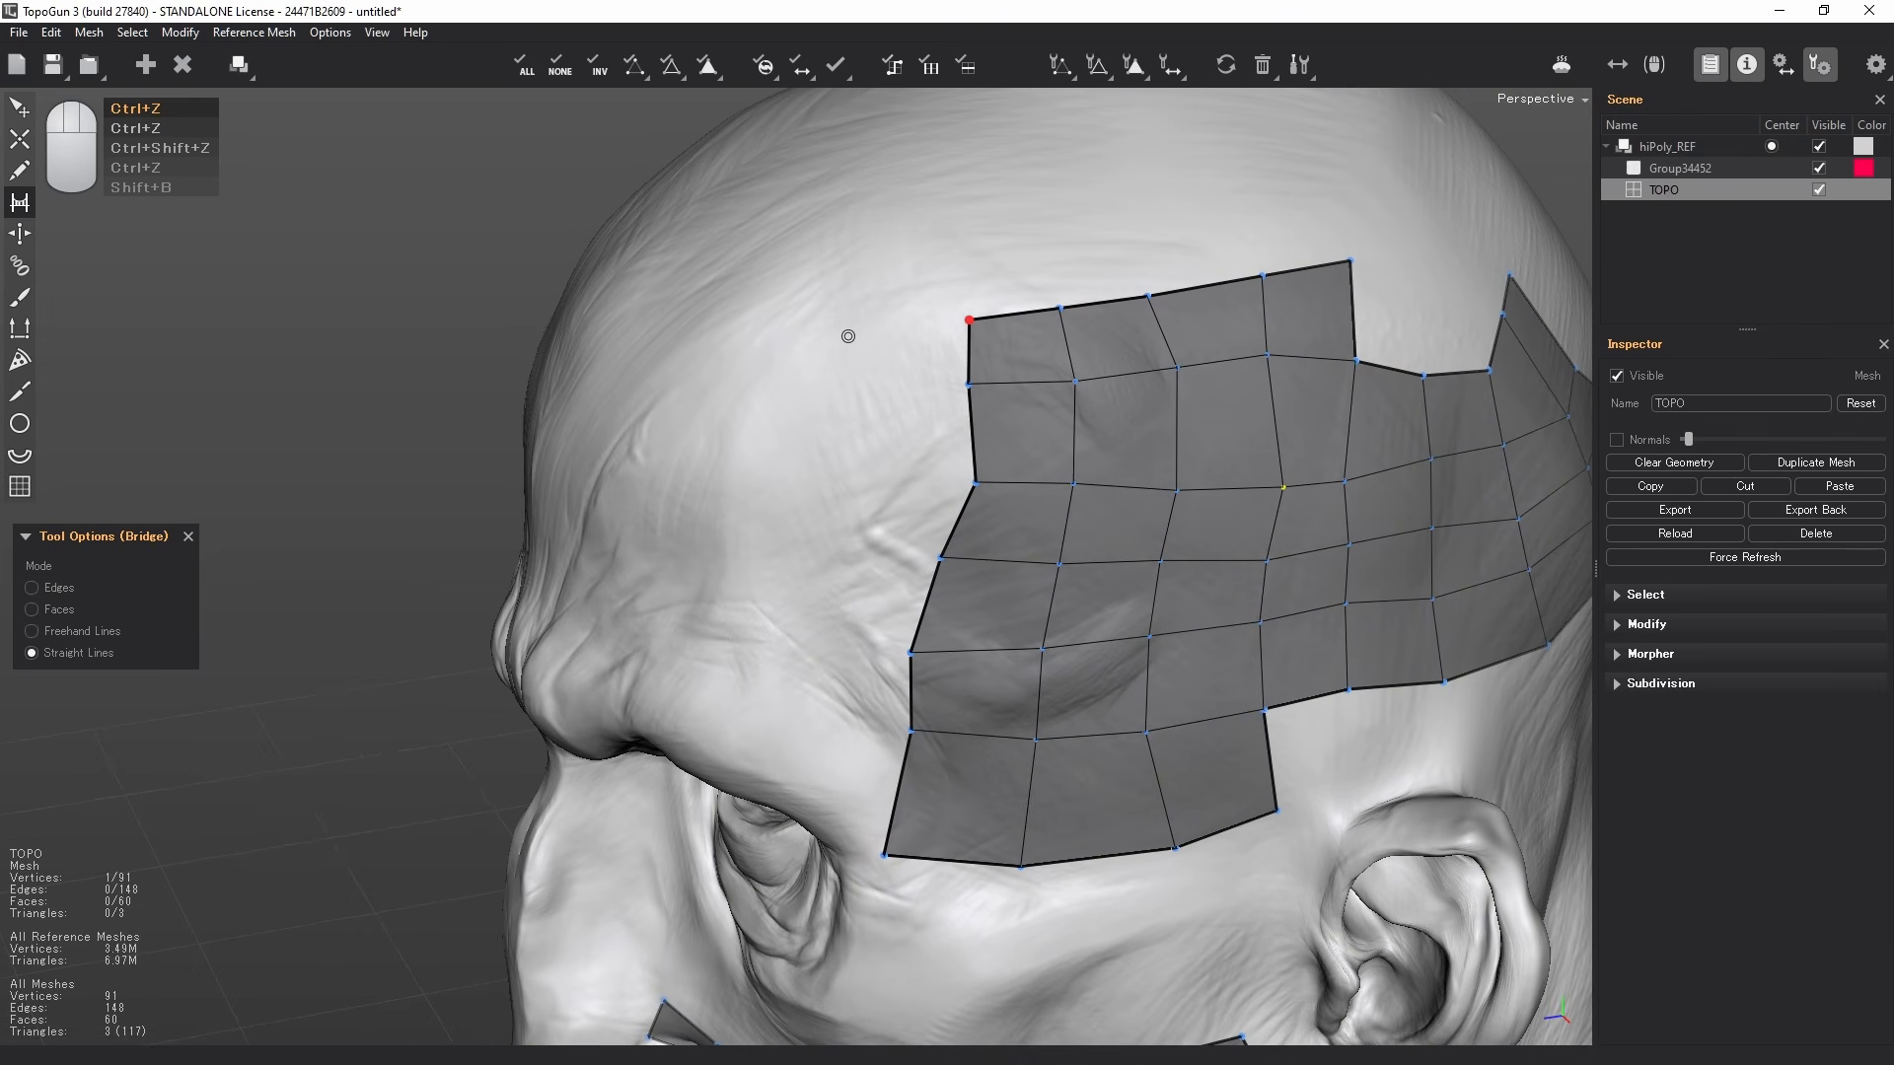
pyautogui.moveTo(849, 336); pyautogui.dragTo(786, 792)
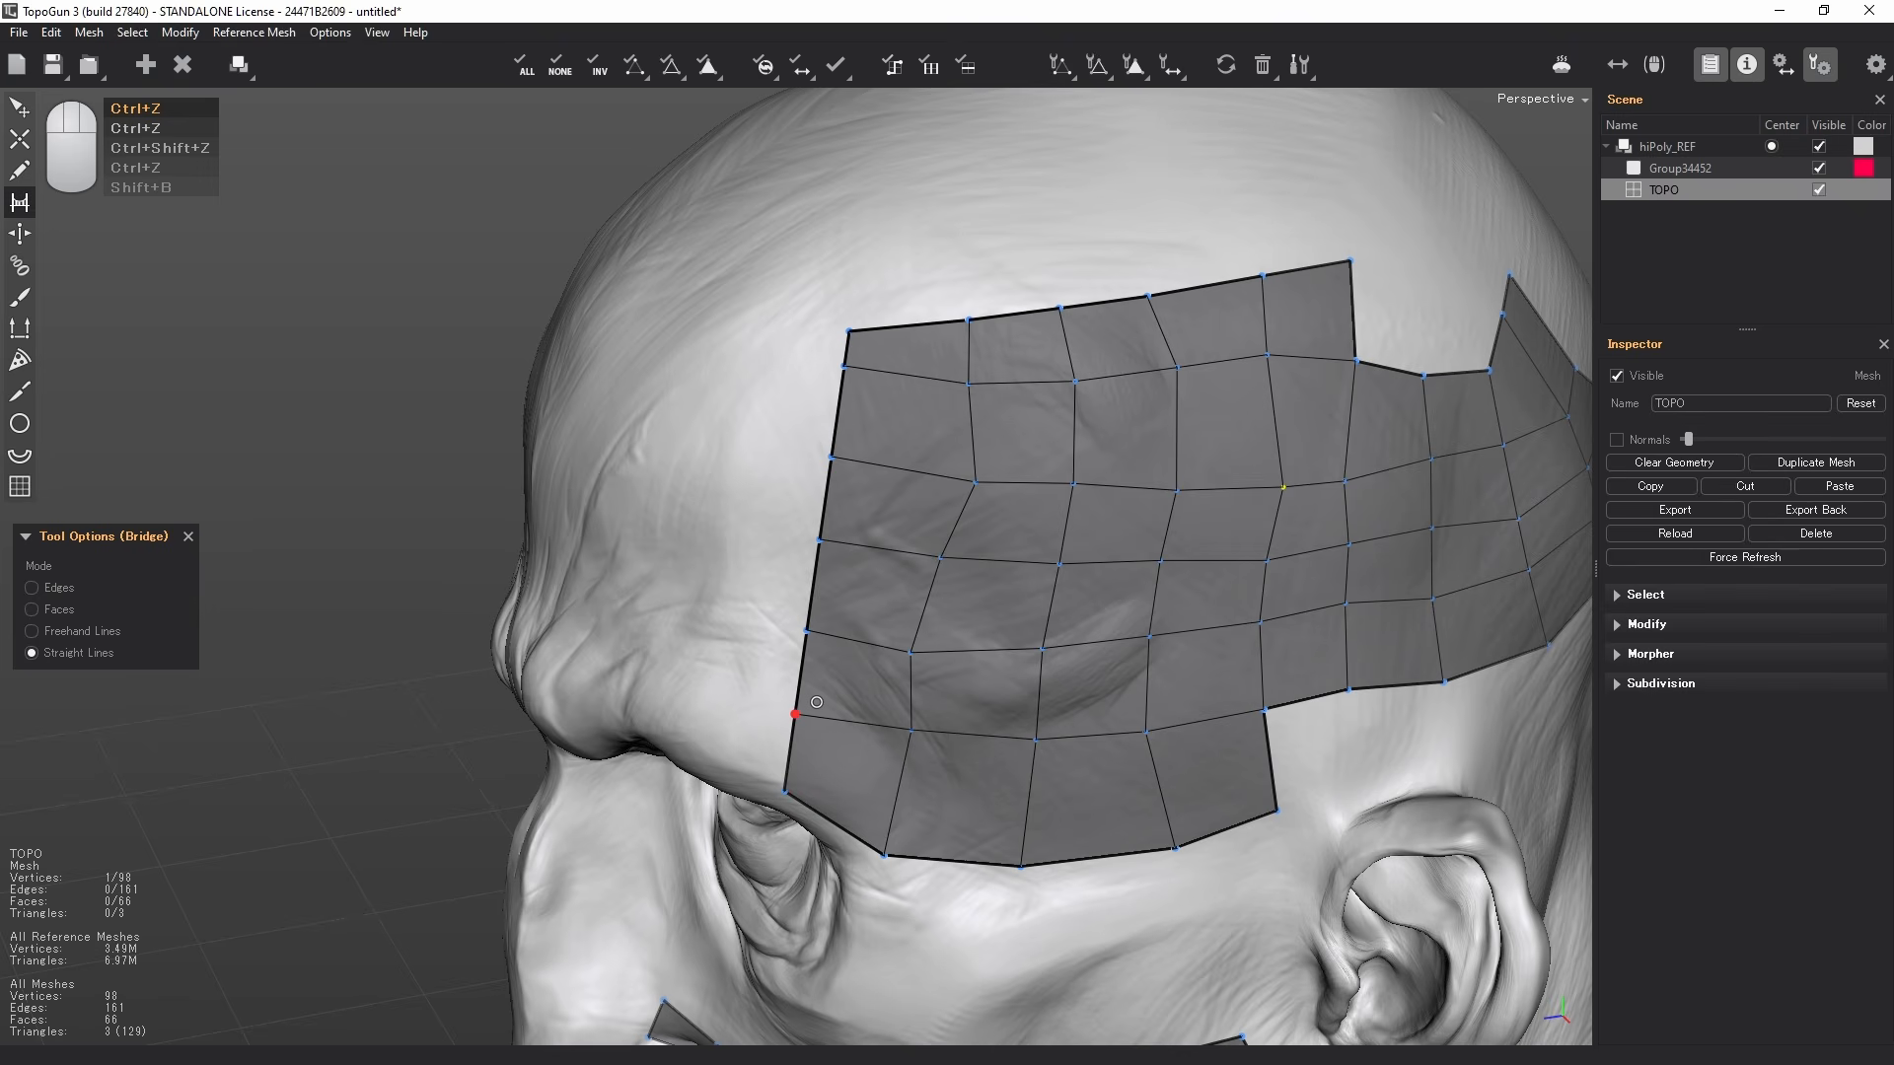
# - Extend the temple patch with straight bridged faces along its upper front border, rear border and rear lower border
pyautogui.keyDown('alt'); pyautogui.moveTo(946, 322); pyautogui.dragTo(863, 546, button='middle'); pyautogui.keyUp('alt')
pyautogui.moveTo(787, 474); pyautogui.dragTo(1265, 385)
pyautogui.keyDown('alt'); pyautogui.moveTo(1294, 397); pyautogui.dragTo(1185, 802); pyautogui.keyUp('alt')
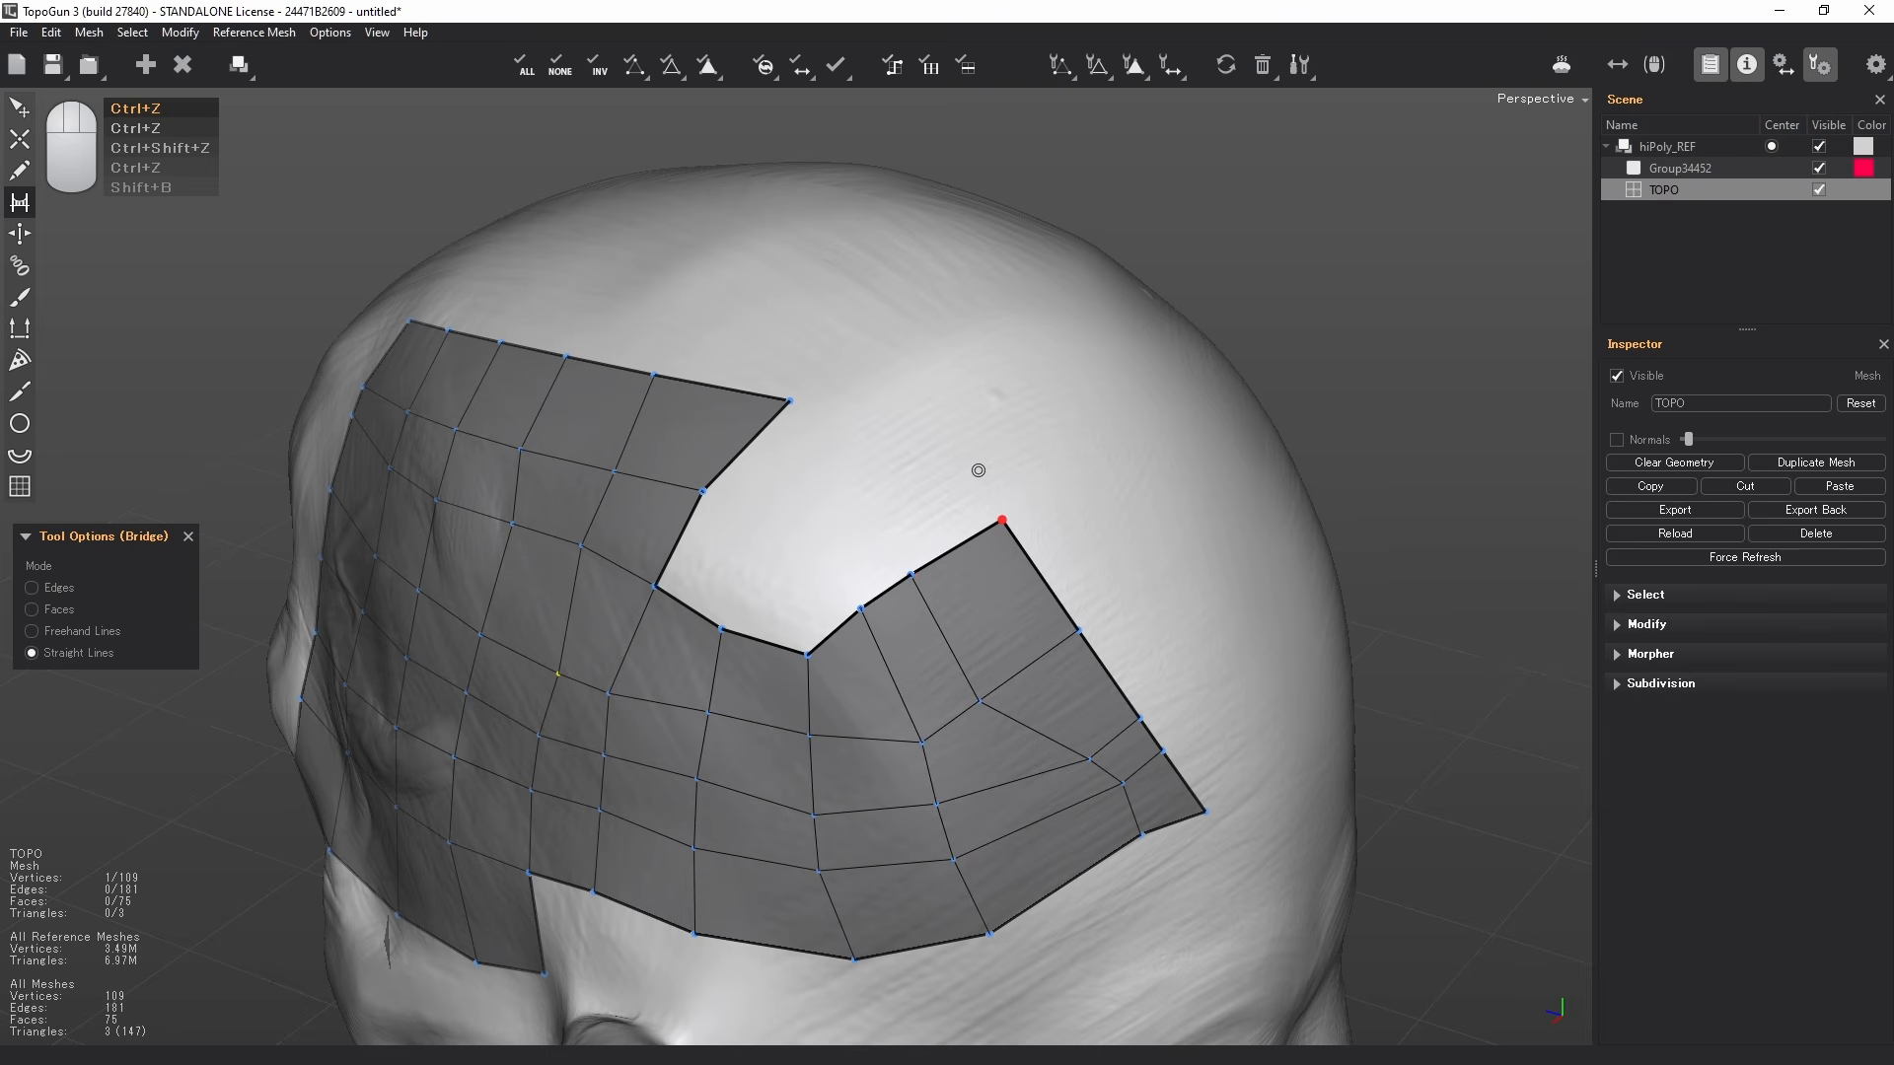
pyautogui.keyDown('alt'); pyautogui.moveTo(1125, 545); pyautogui.dragTo(712, 814); pyautogui.keyUp('alt')
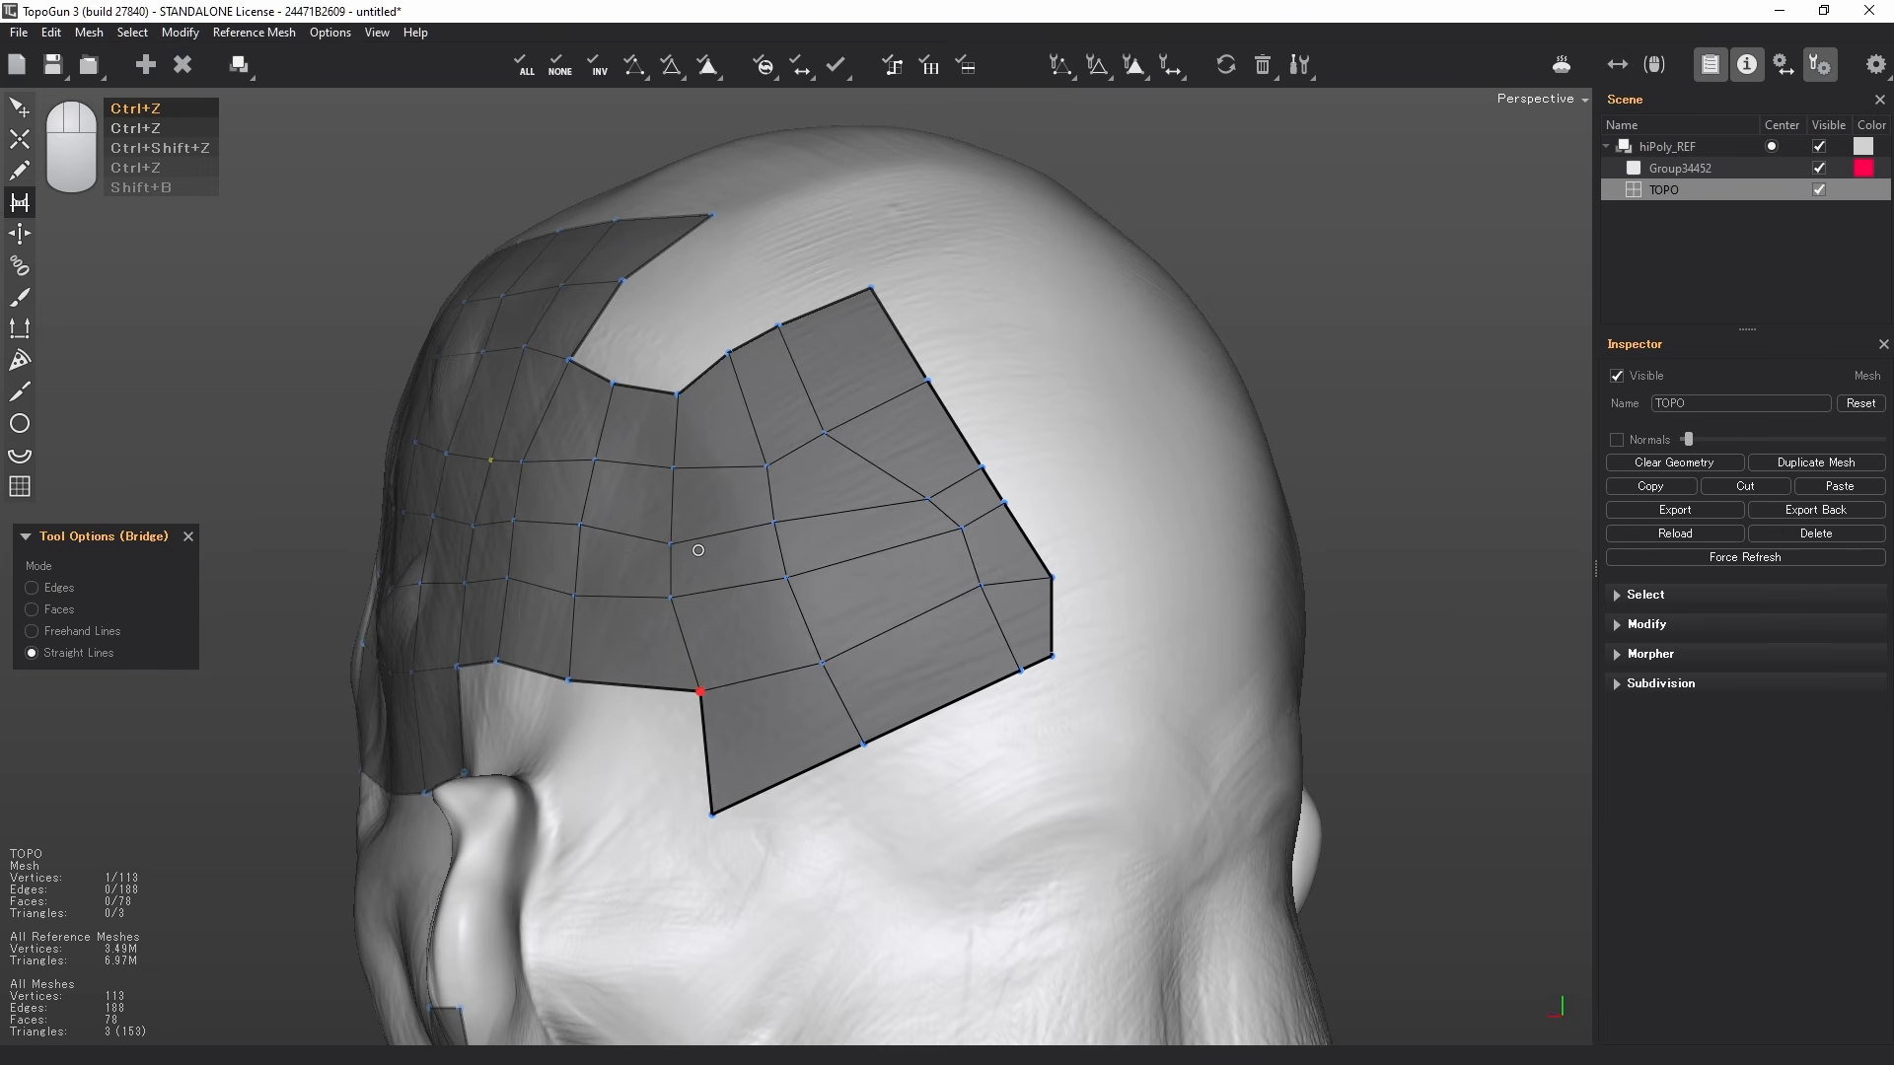
# - Examine the Bridge marking menu, including its Select and Modify submenus
pyautogui.press('space')
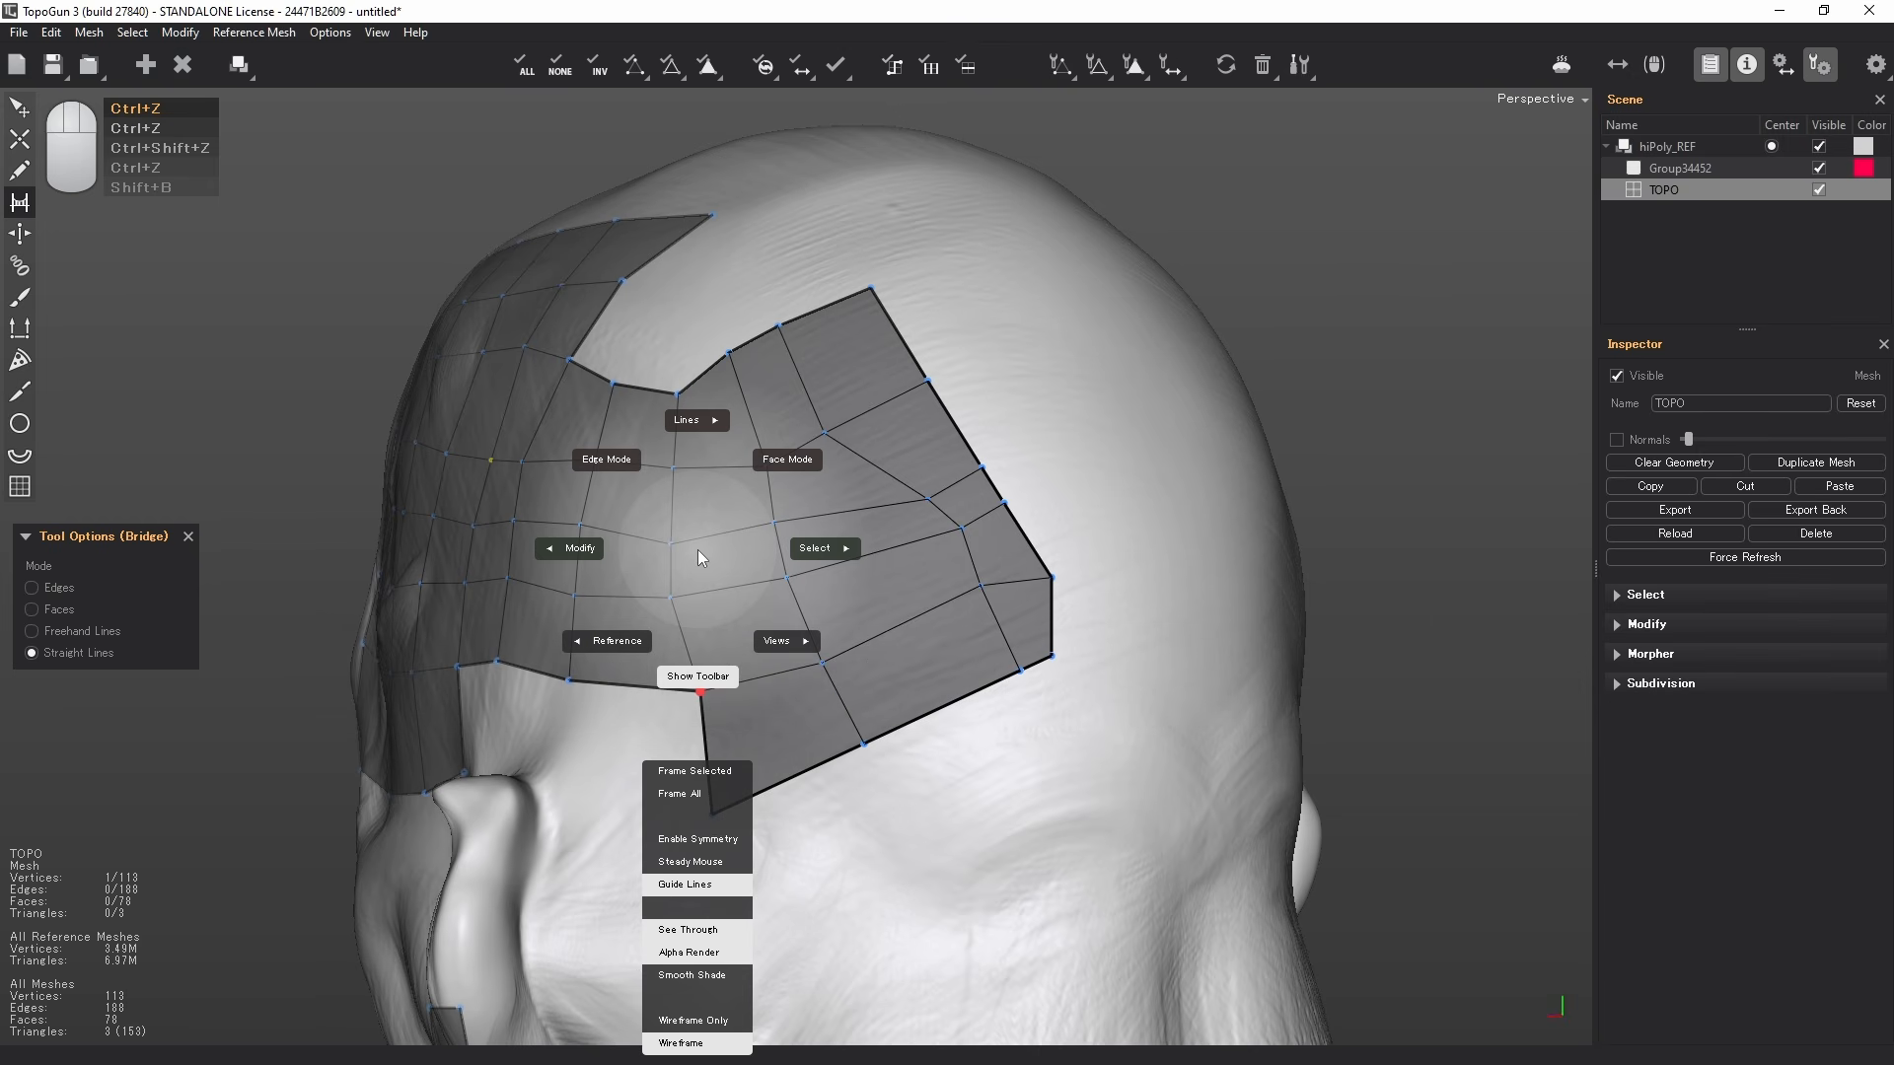
pyautogui.click(698, 677)
pyautogui.press('space')
pyautogui.click(700, 642)
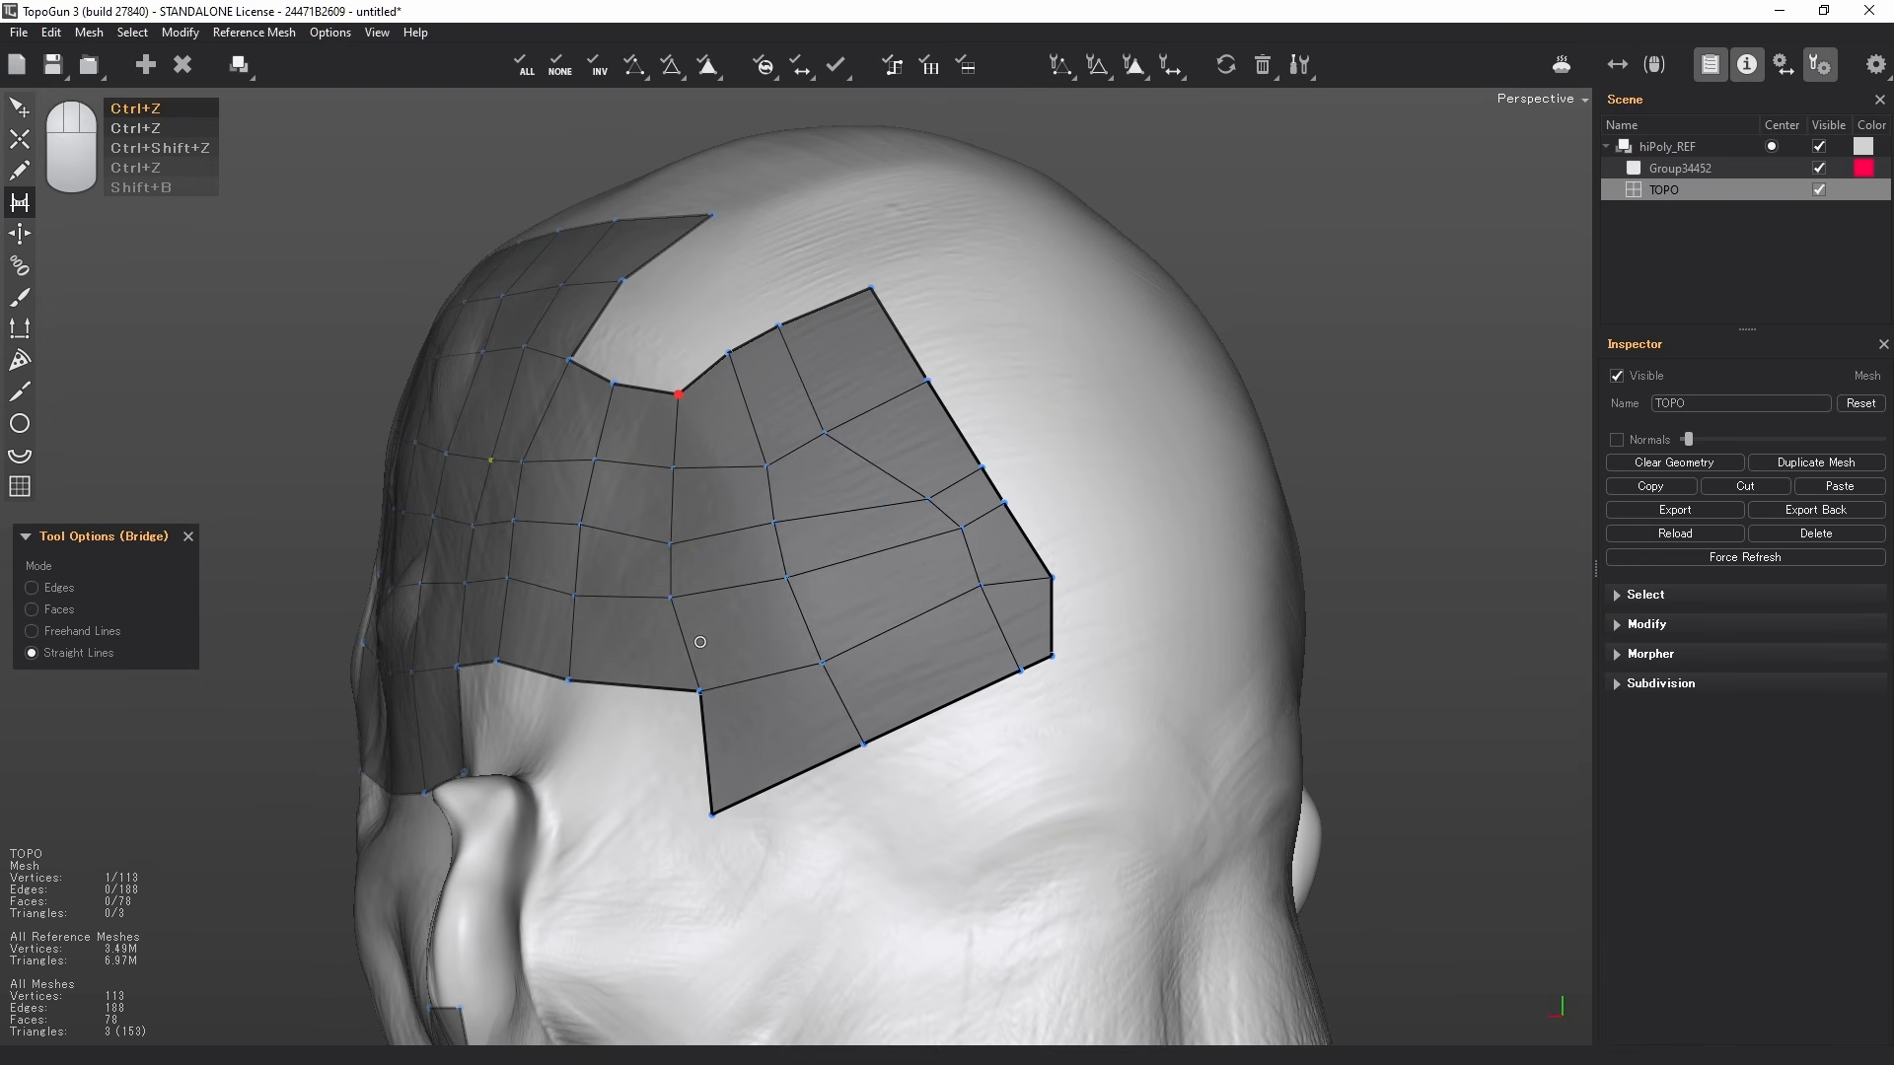
pyautogui.press('space')
pyautogui.click(840, 564)
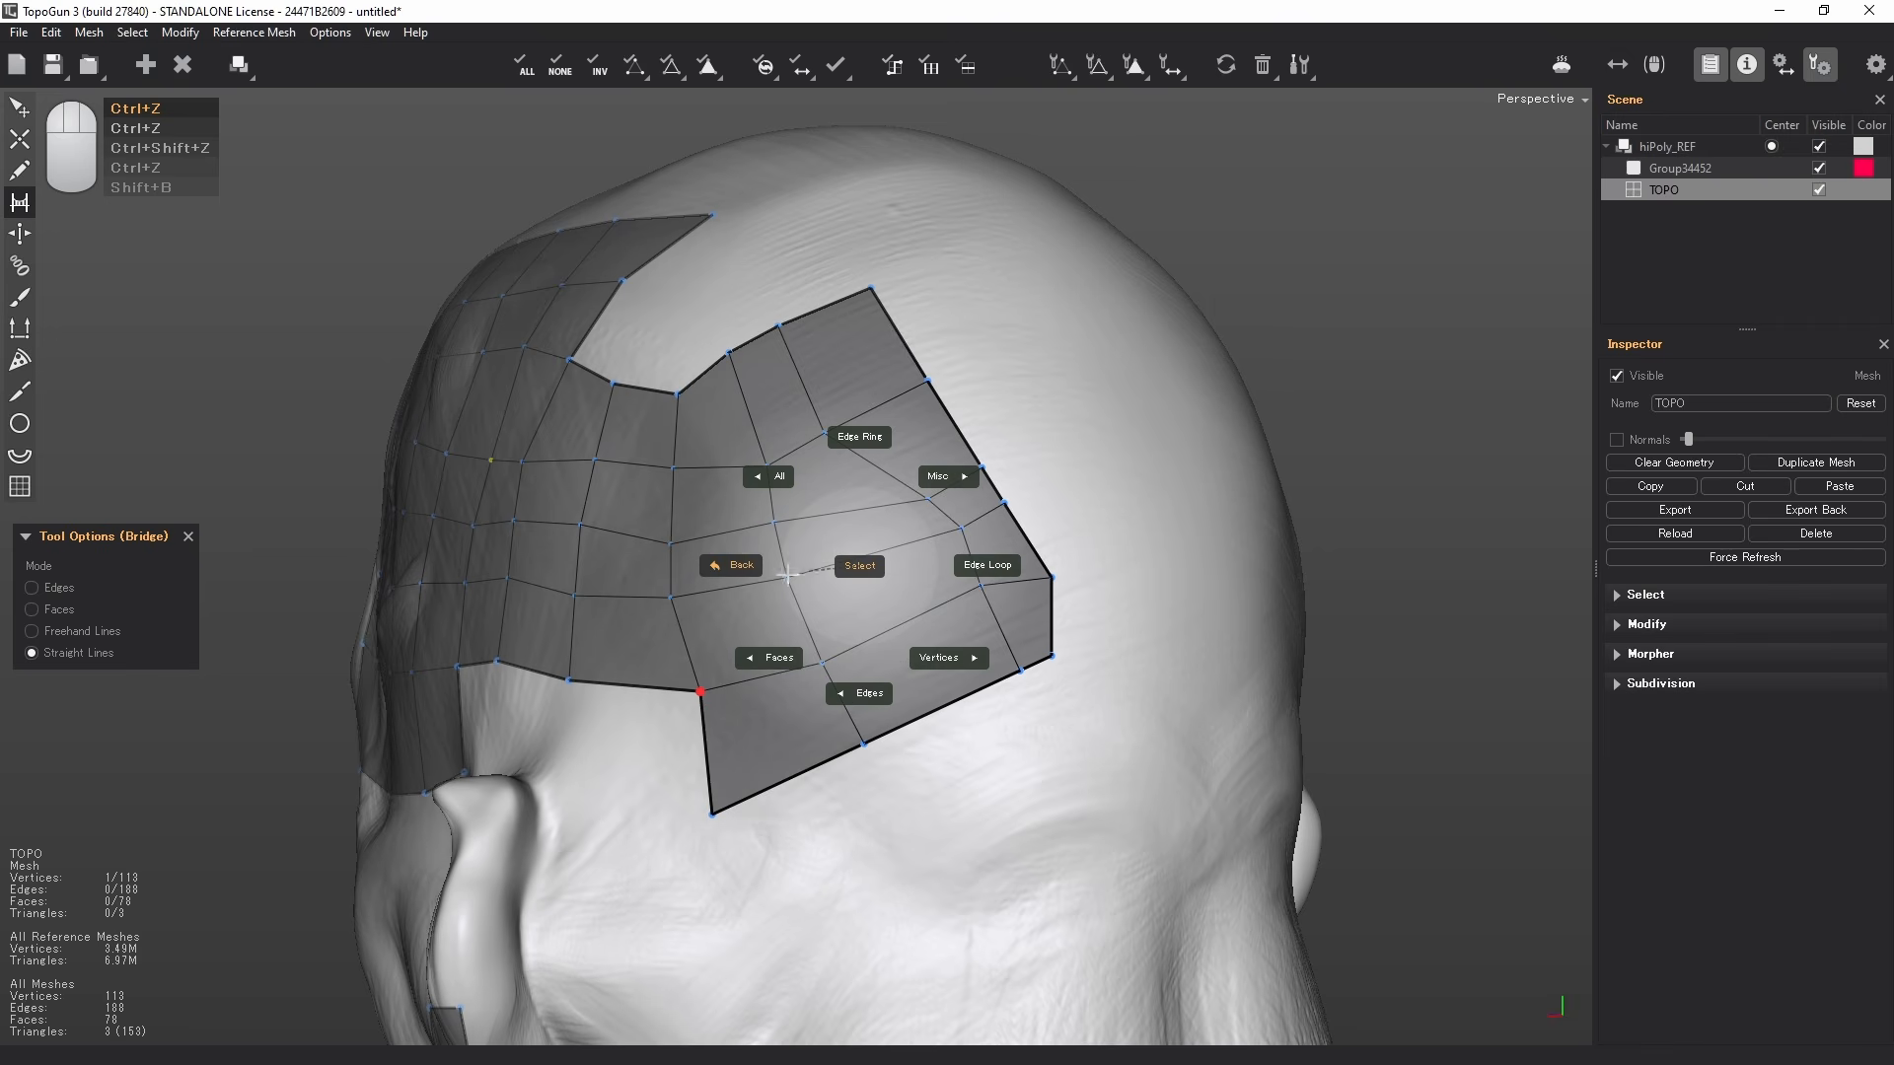
pyautogui.click(731, 565)
pyautogui.click(557, 566)
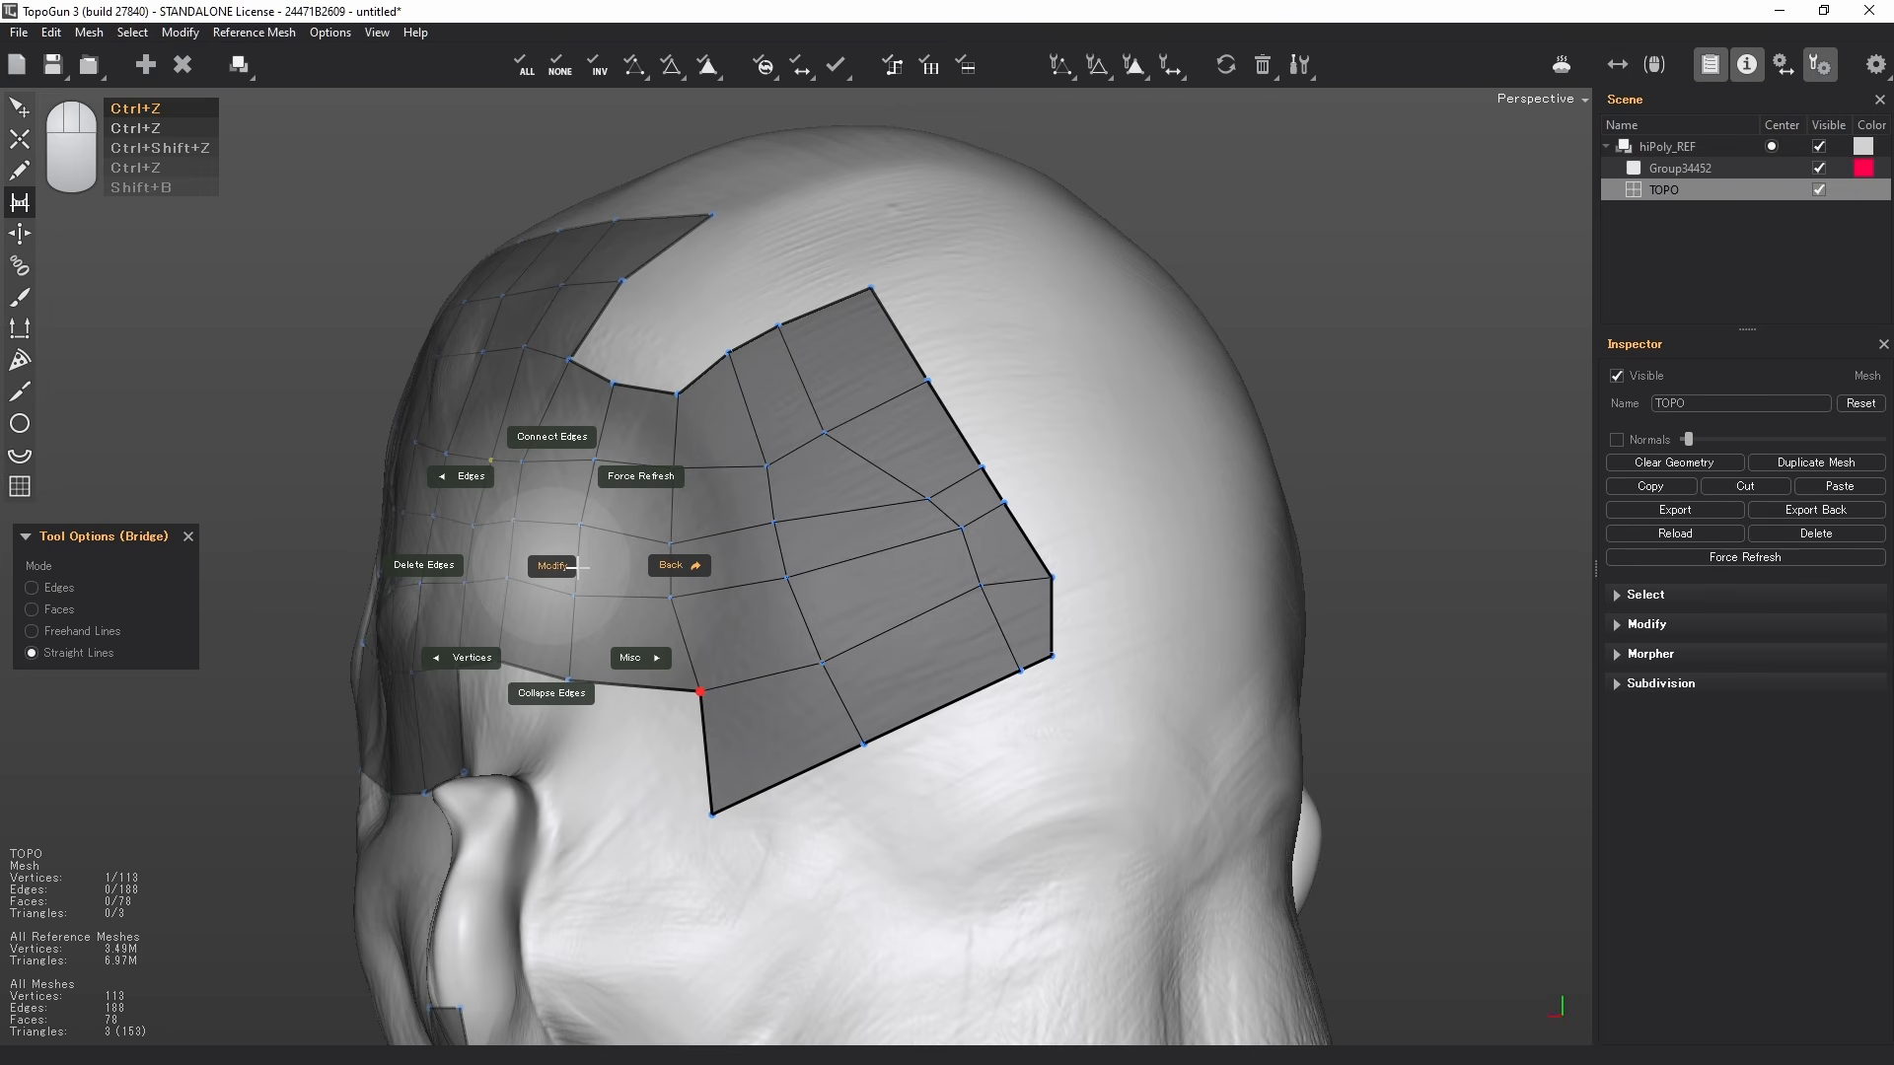
pyautogui.click(695, 565)
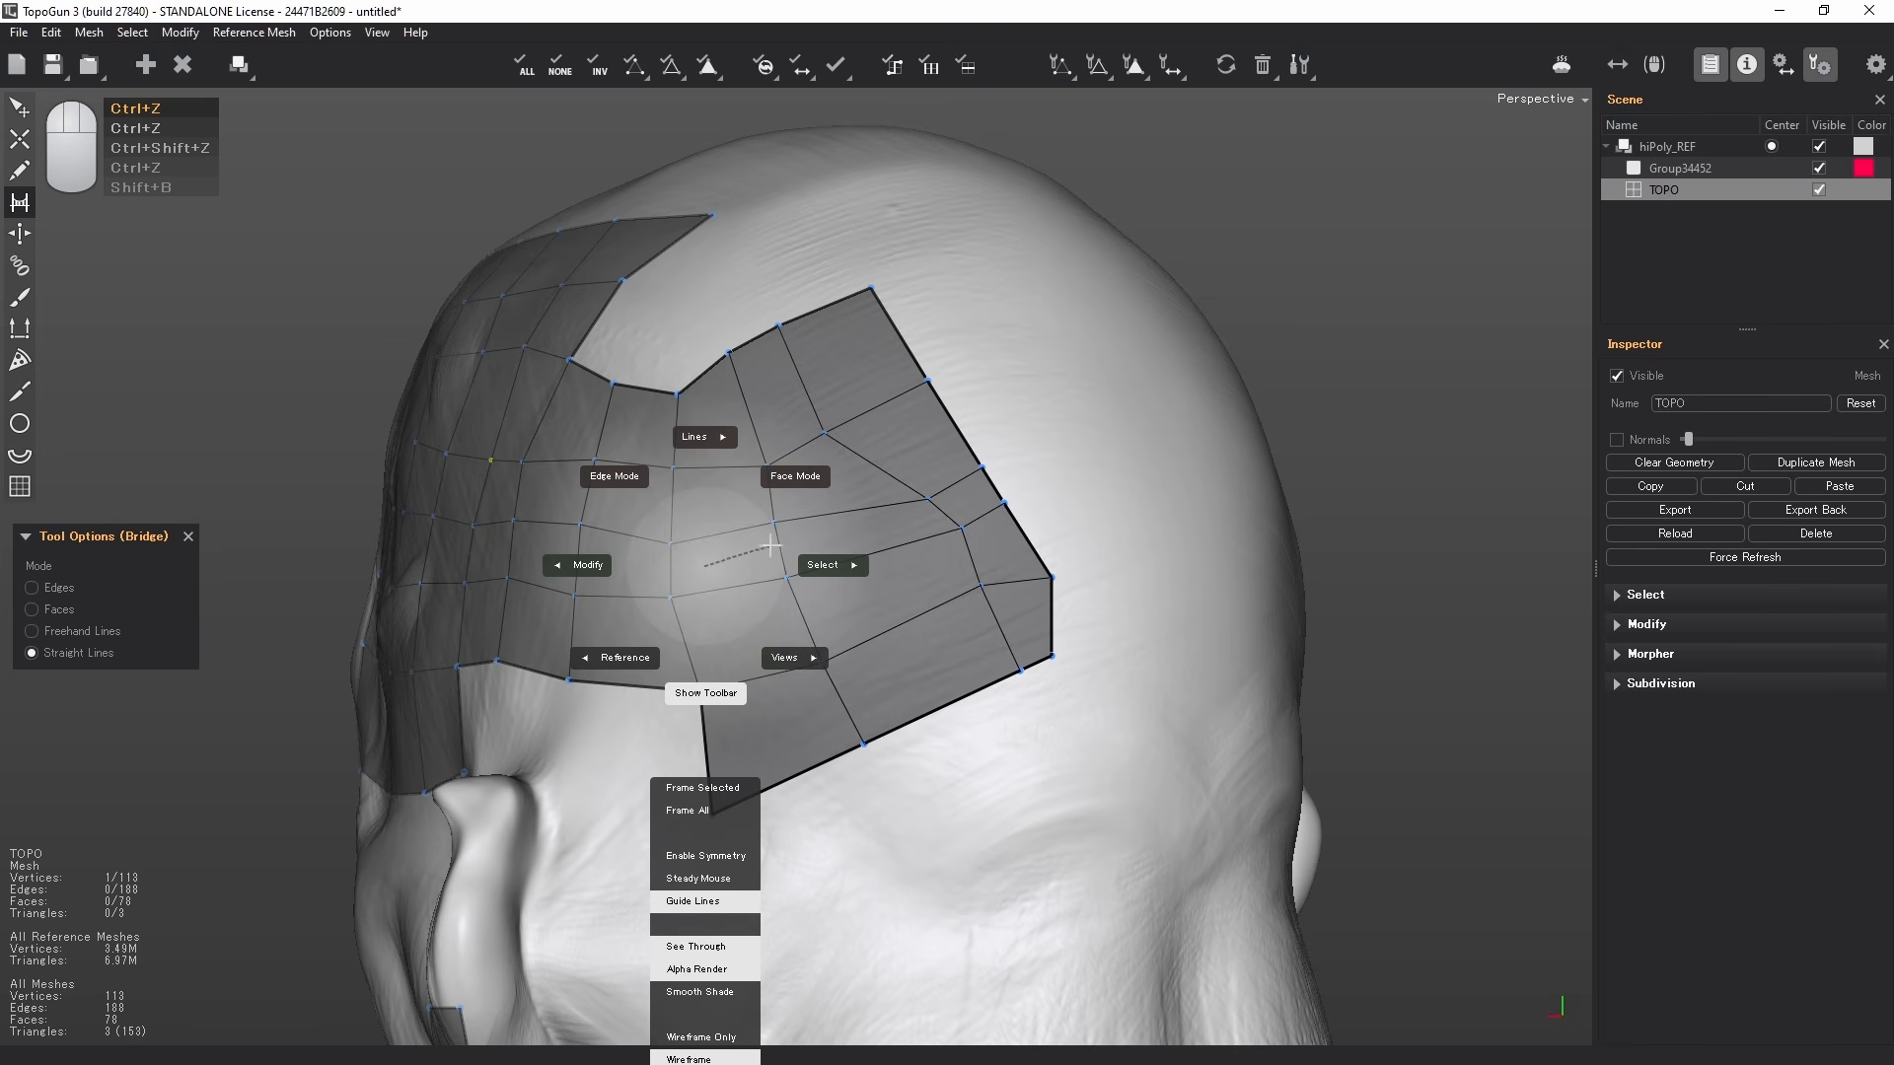
pyautogui.click(823, 565)
pyautogui.click(730, 565)
pyautogui.click(705, 565)
pyautogui.rightClick(783, 502)
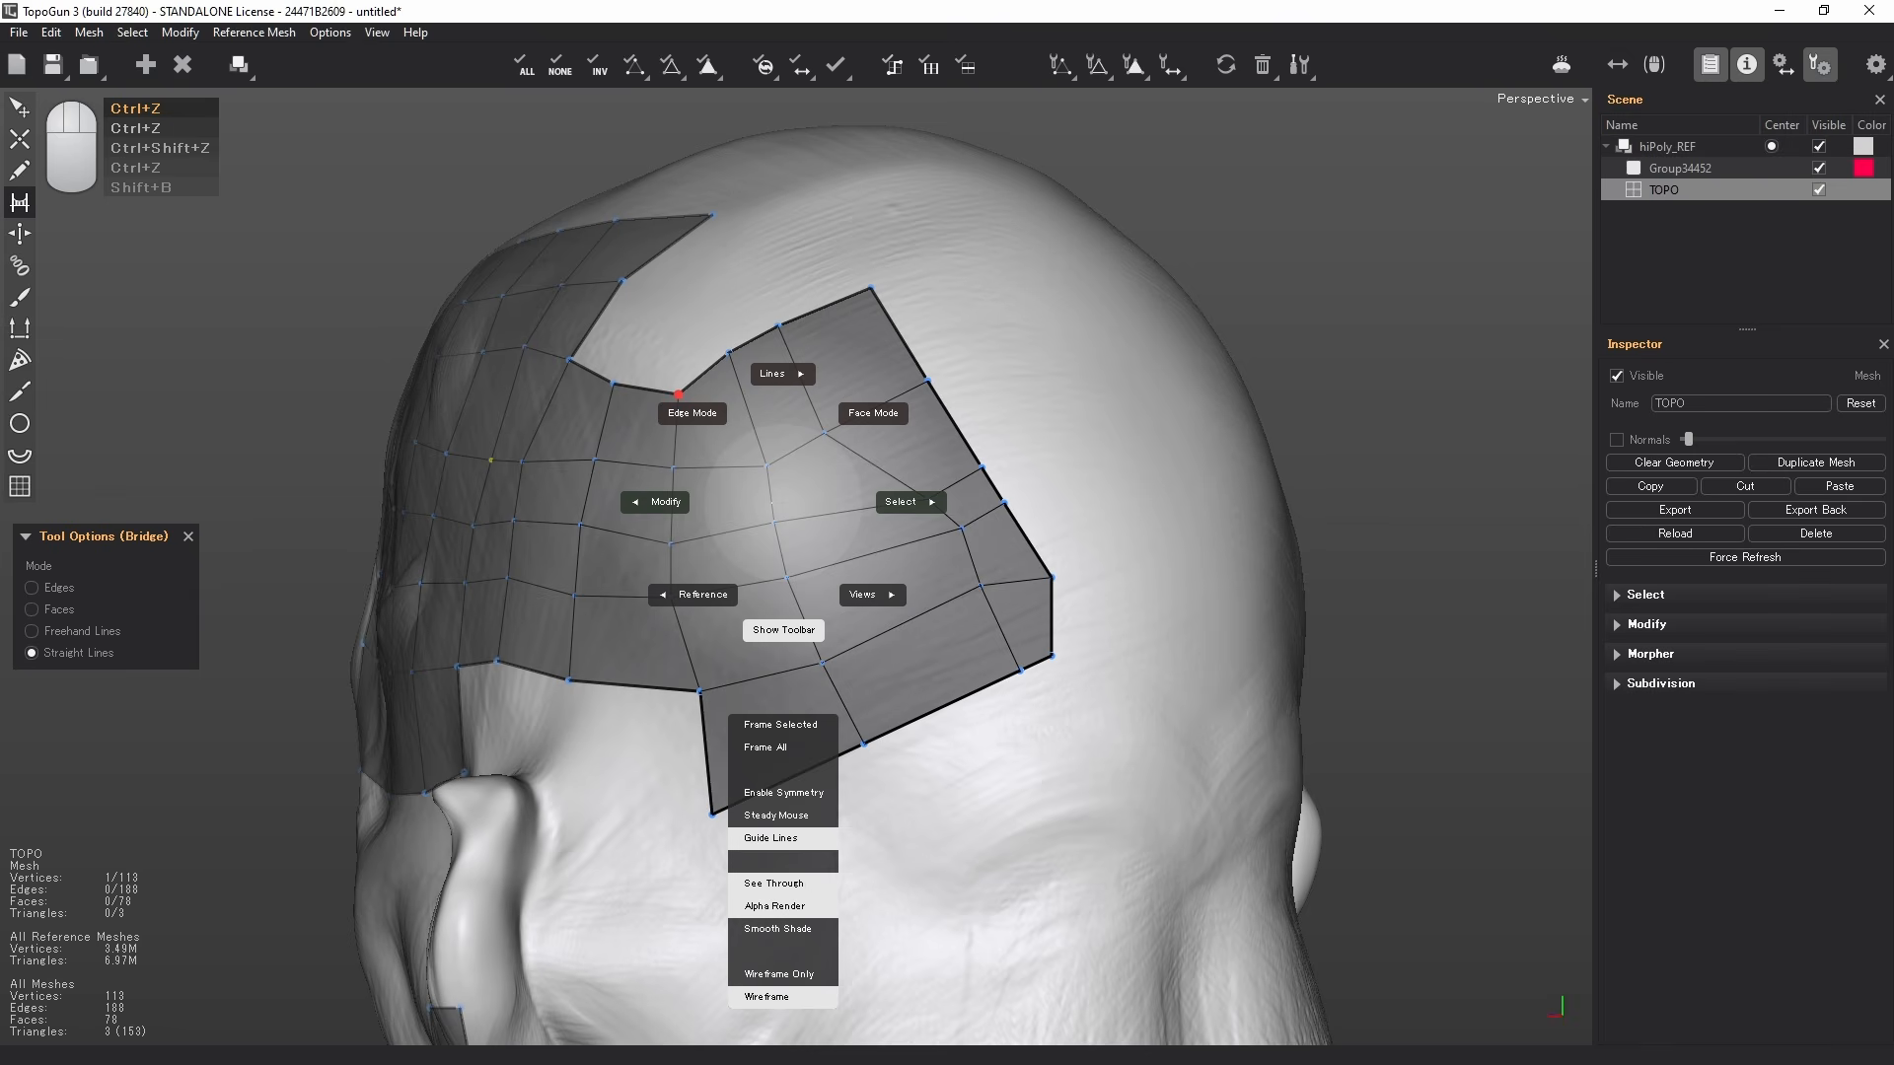
pyautogui.click(773, 504)
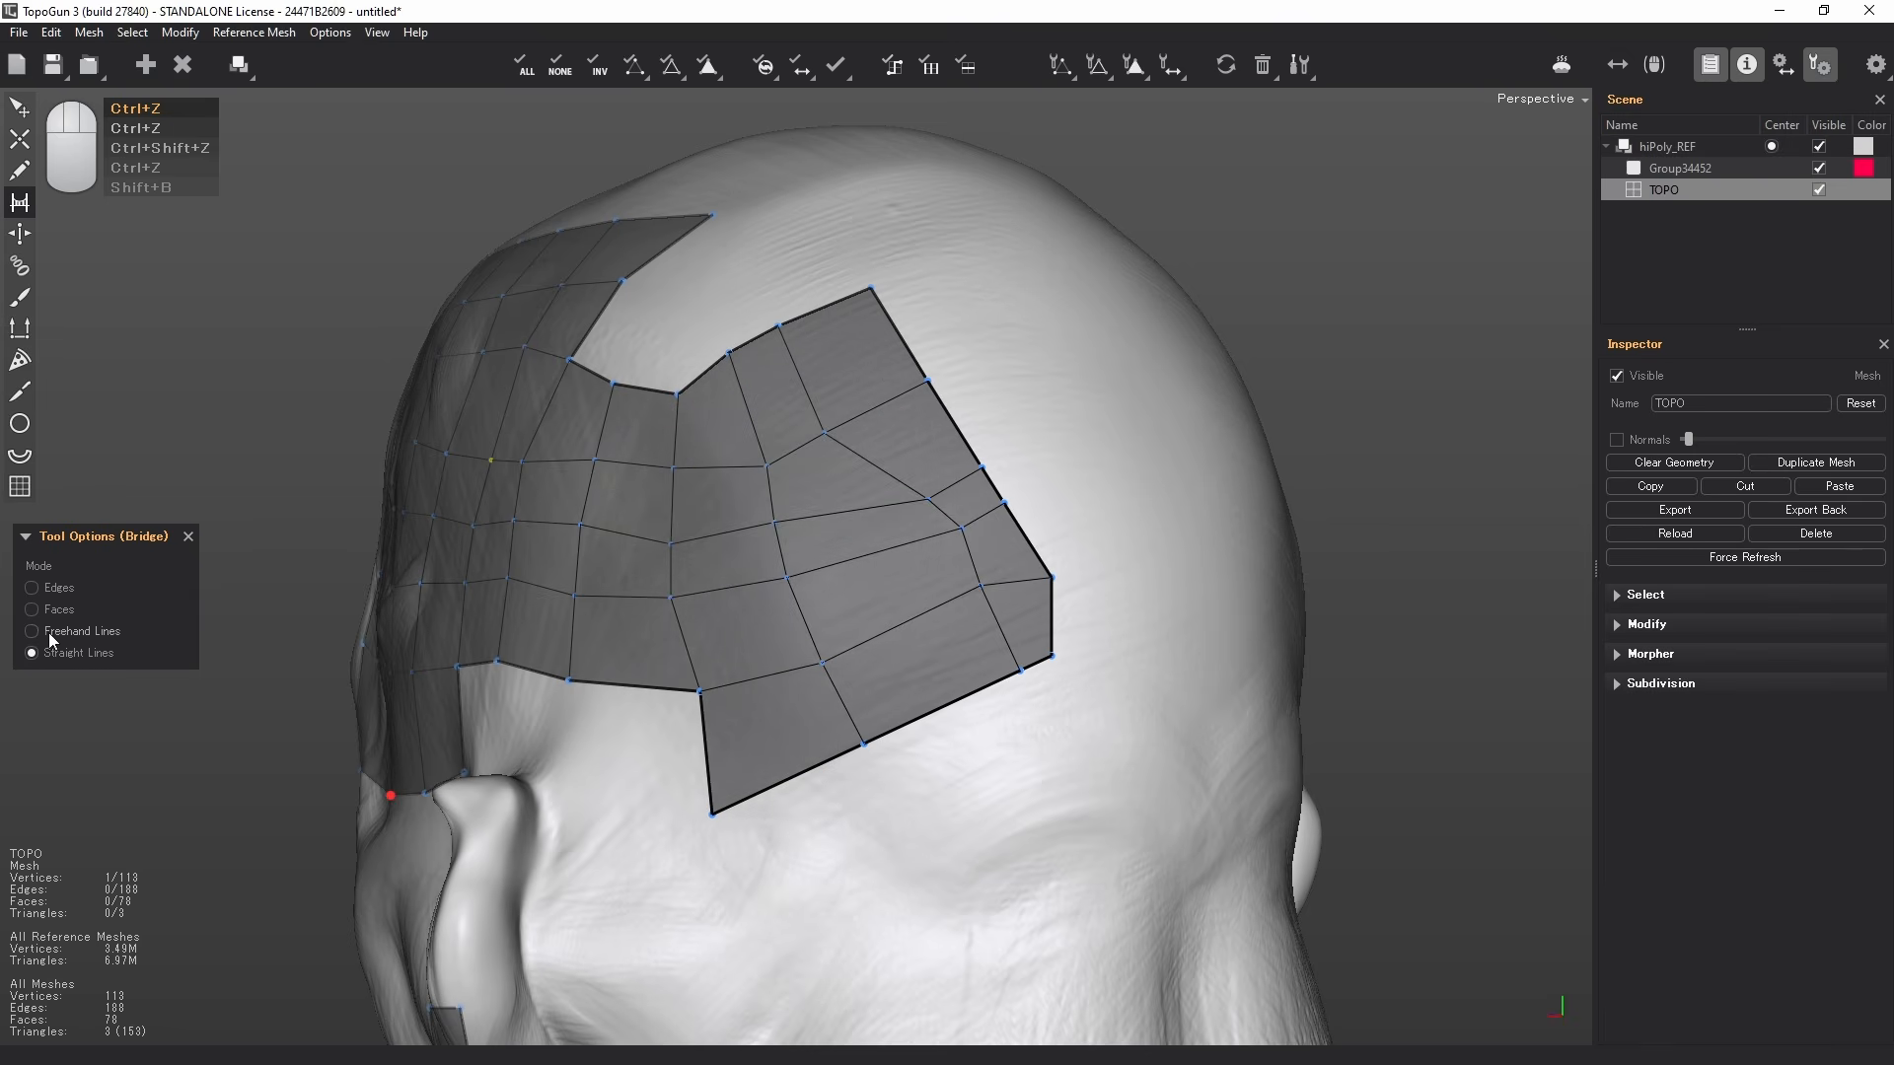
# - Switch Bridge to Edges mode, extend a row of faces around the patch's rear border, and fill the front corner of the upper notch
pyautogui.rightClick(771, 566)
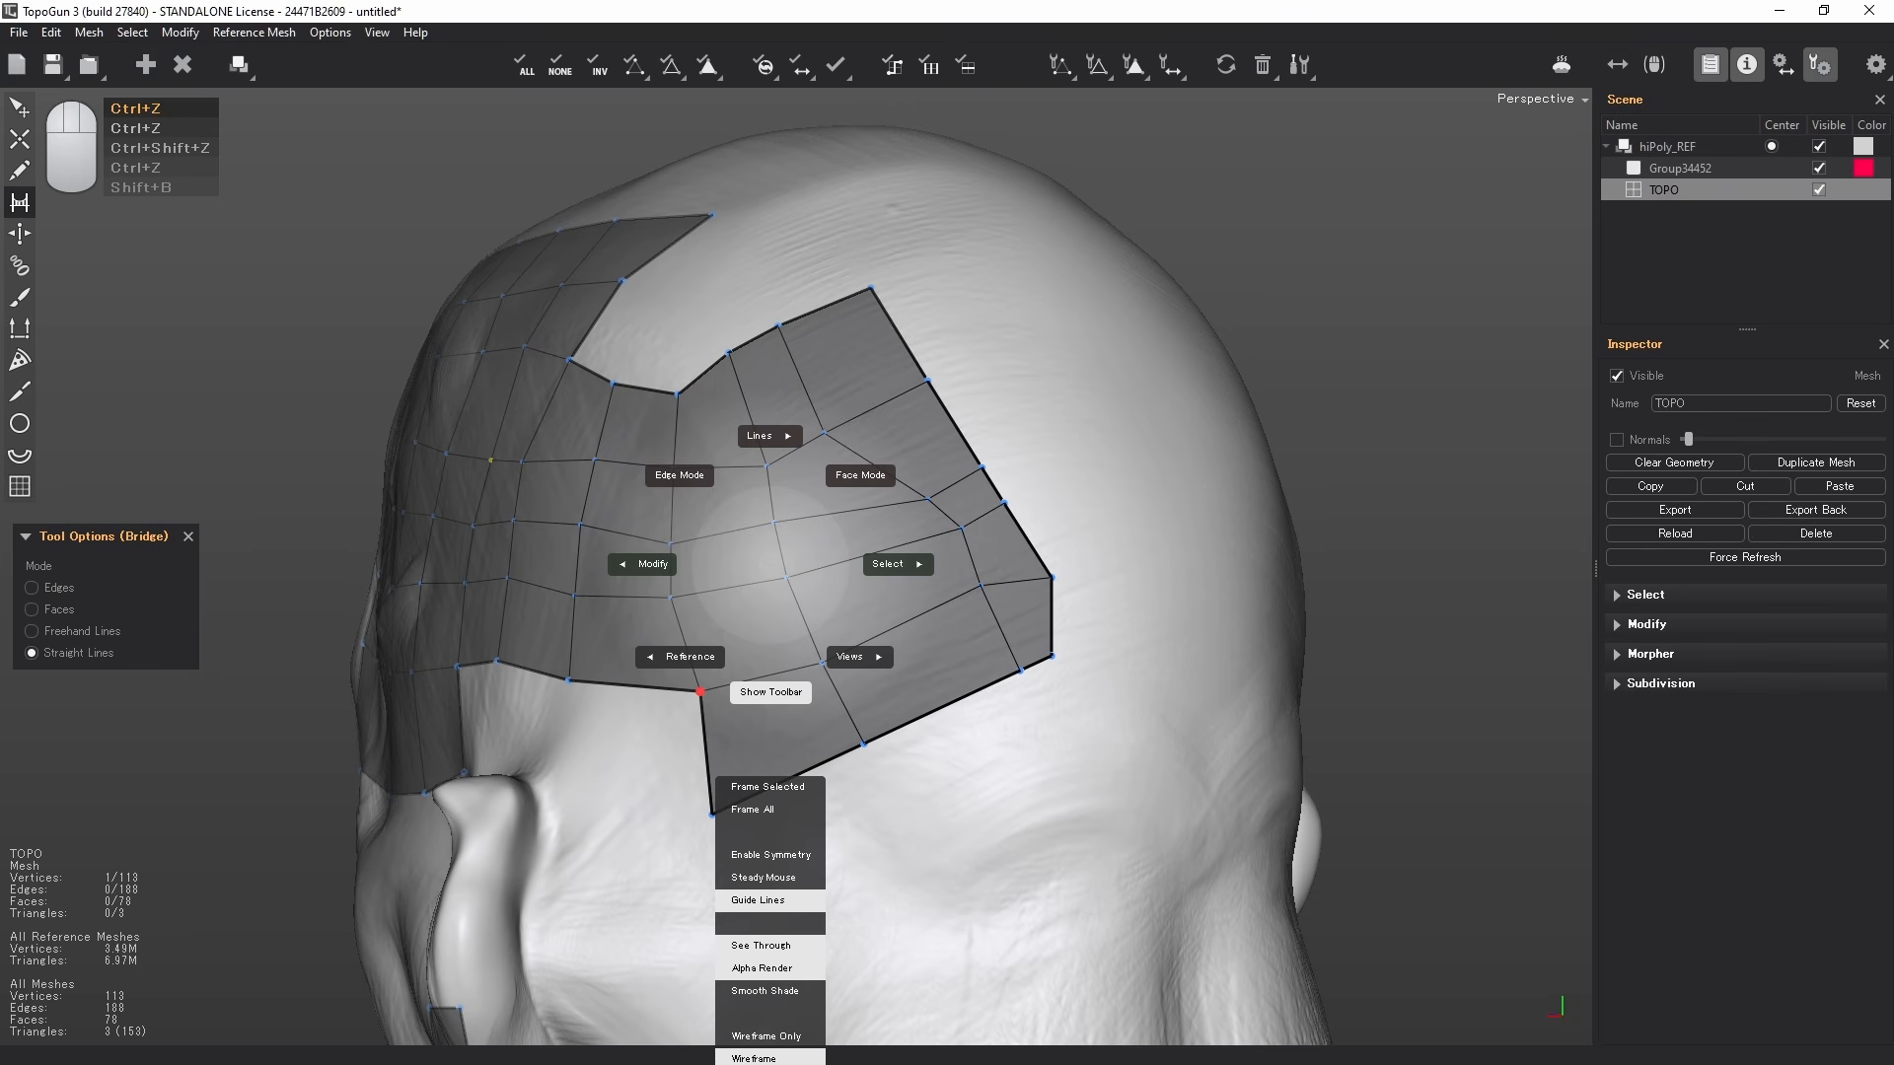
pyautogui.click(679, 475)
pyautogui.moveTo(790, 555)
pyautogui.mouseDown(button='right')
pyautogui.moveTo(797, 446)
pyautogui.moveTo(714, 335)
pyautogui.moveTo(773, 539)
pyautogui.moveTo(773, 388)
pyautogui.moveTo(867, 305)
pyautogui.moveTo(849, 313)
pyautogui.mouseUp(button='right')
pyautogui.moveTo(868, 288)
pyautogui.mouseDown()
pyautogui.moveTo(1060, 744)
pyautogui.moveTo(715, 868)
pyautogui.mouseUp()
pyautogui.moveTo(867, 680)
pyautogui.mouseDown(button='right')
pyautogui.moveTo(831, 604)
pyautogui.moveTo(752, 533)
pyautogui.mouseUp(button='right')
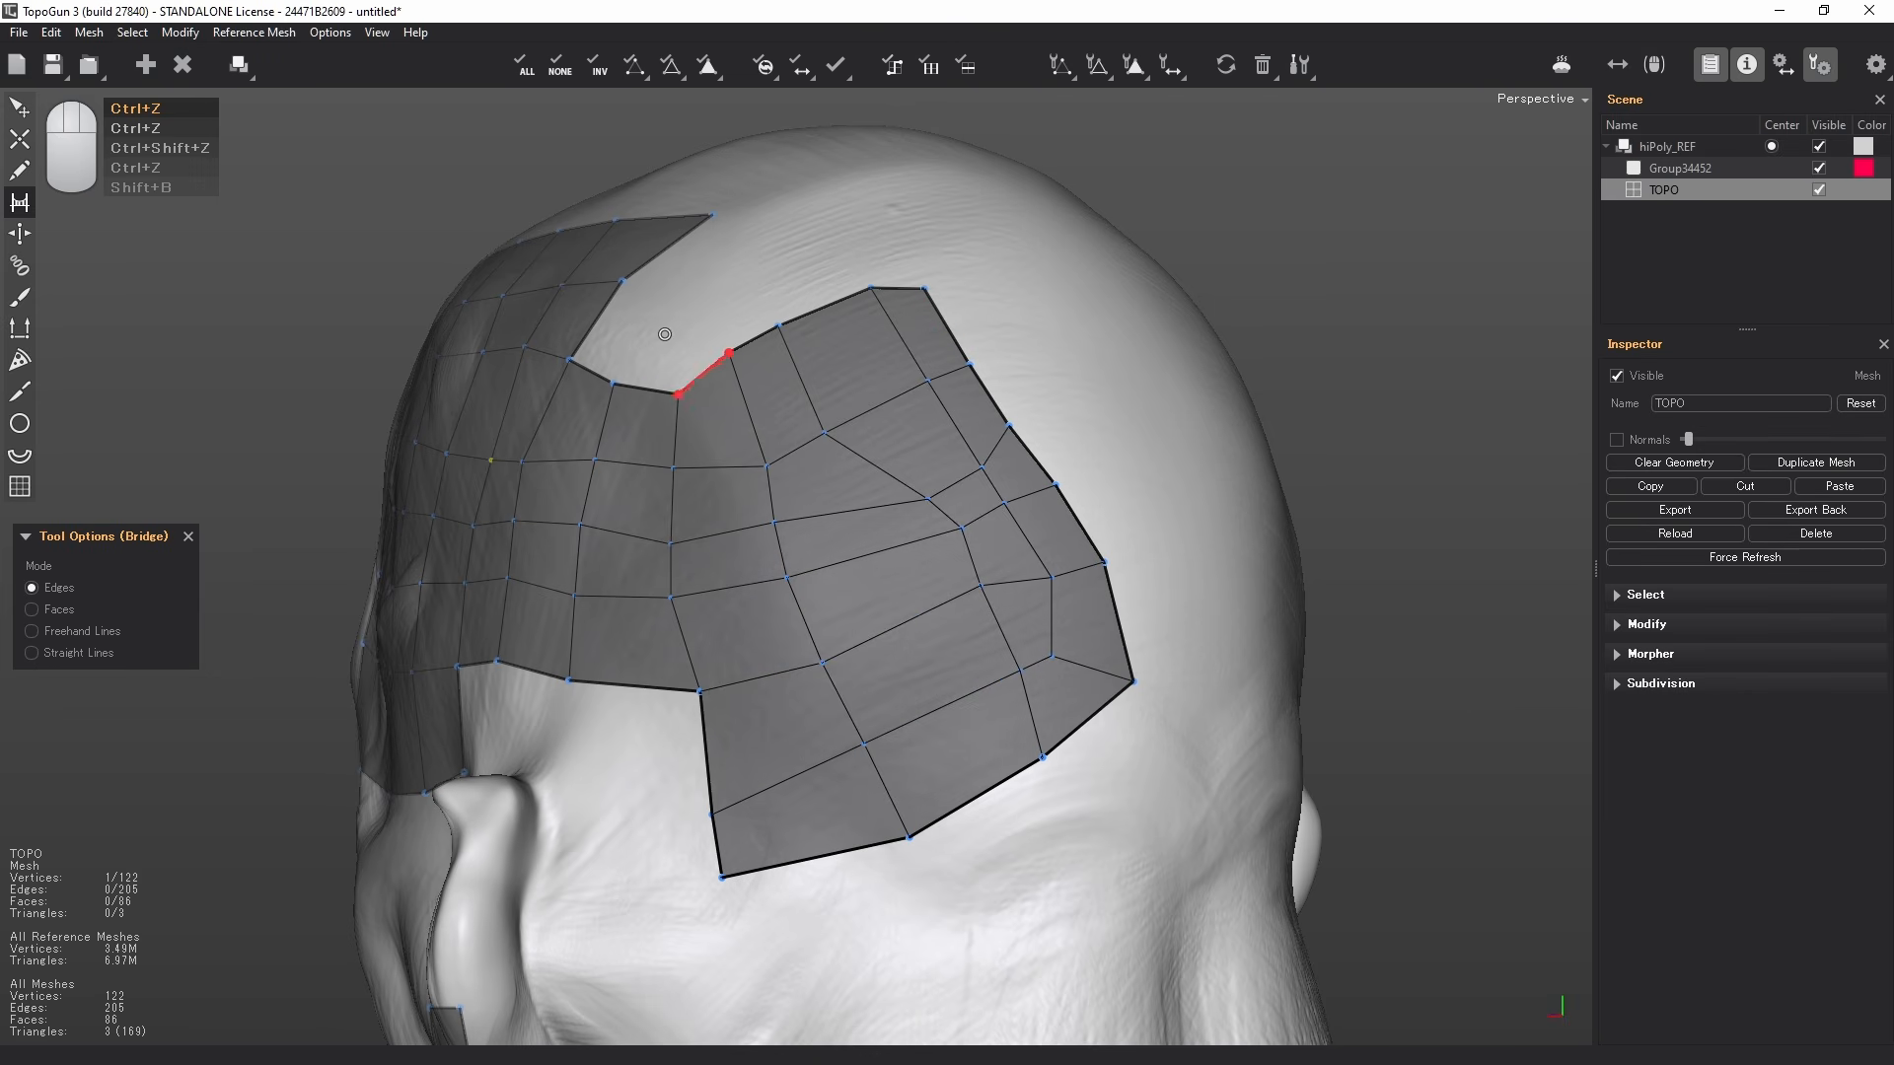
pyautogui.moveTo(663, 333); pyautogui.dragTo(649, 324)
pyautogui.moveTo(899, 519); pyautogui.dragTo(908, 645, button='middle')
pyautogui.moveTo(787, 659); pyautogui.dragTo(788, 668, button='right')
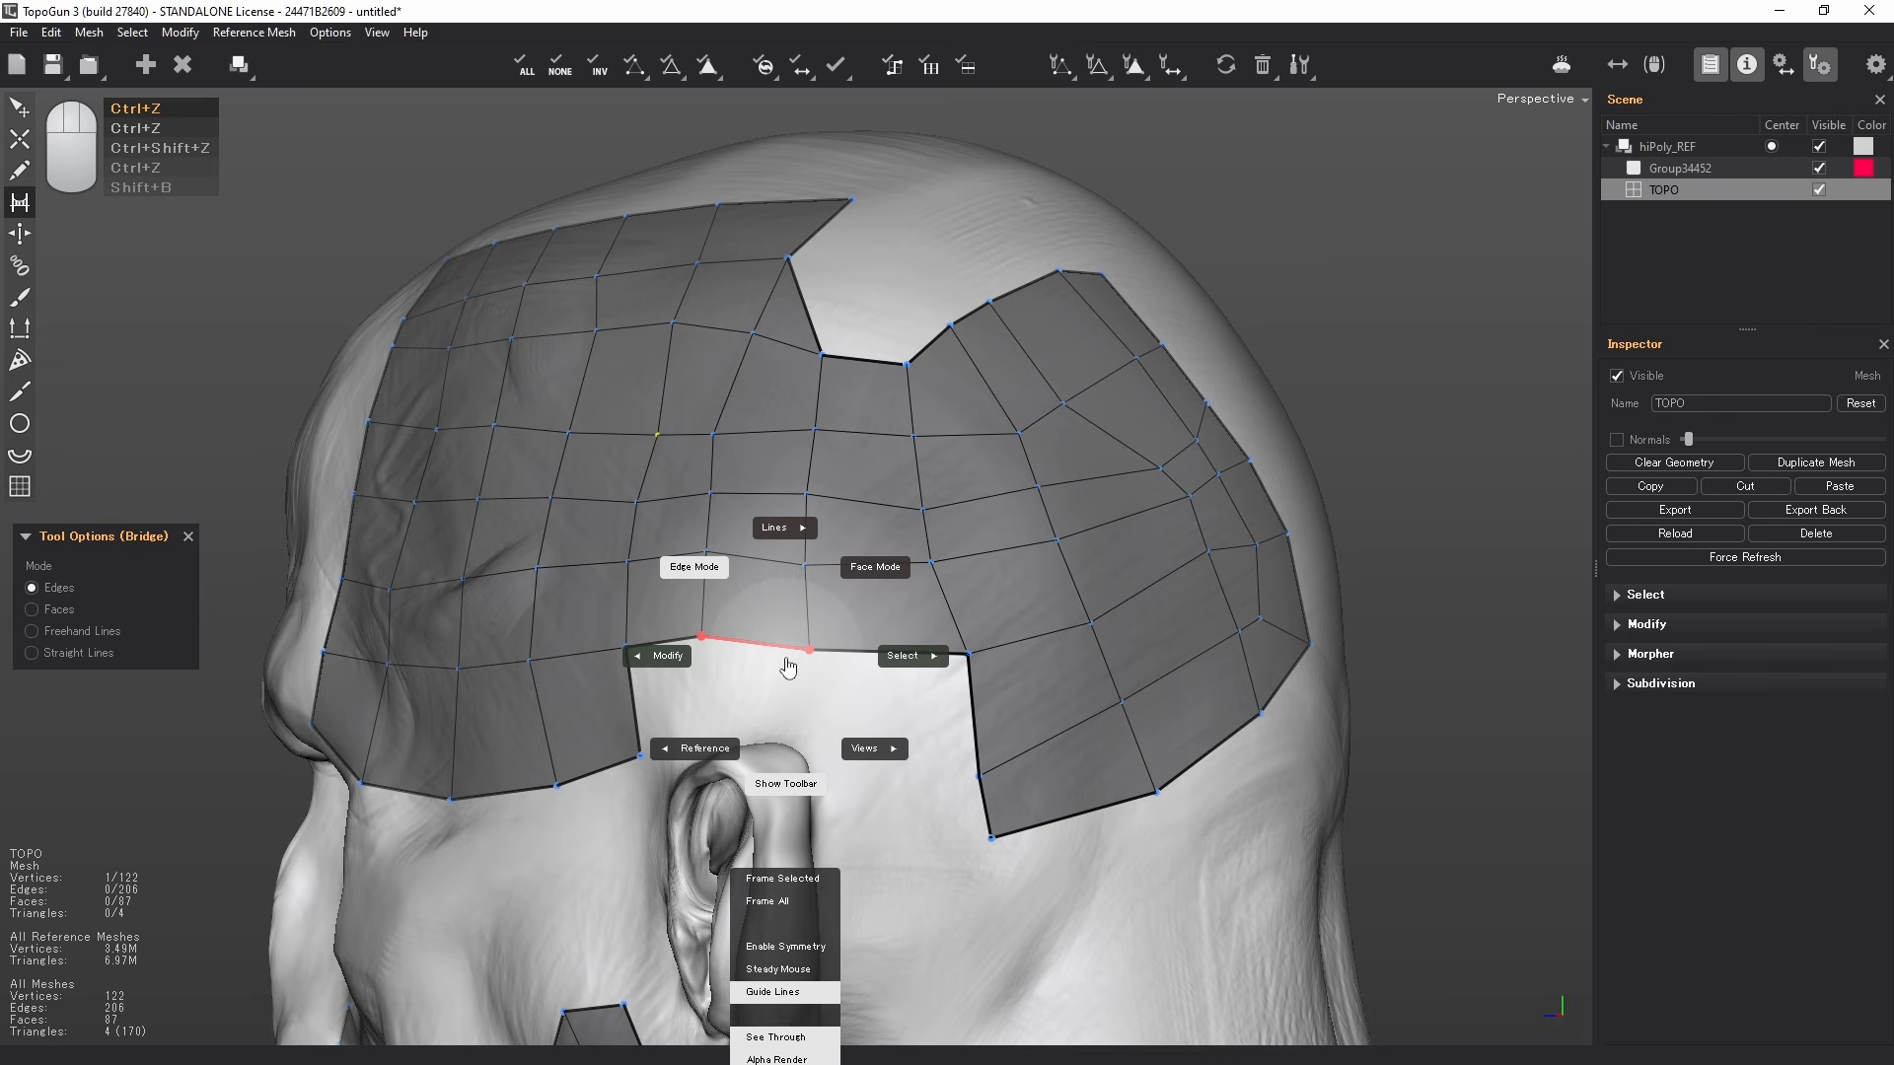
pyautogui.click(788, 668)
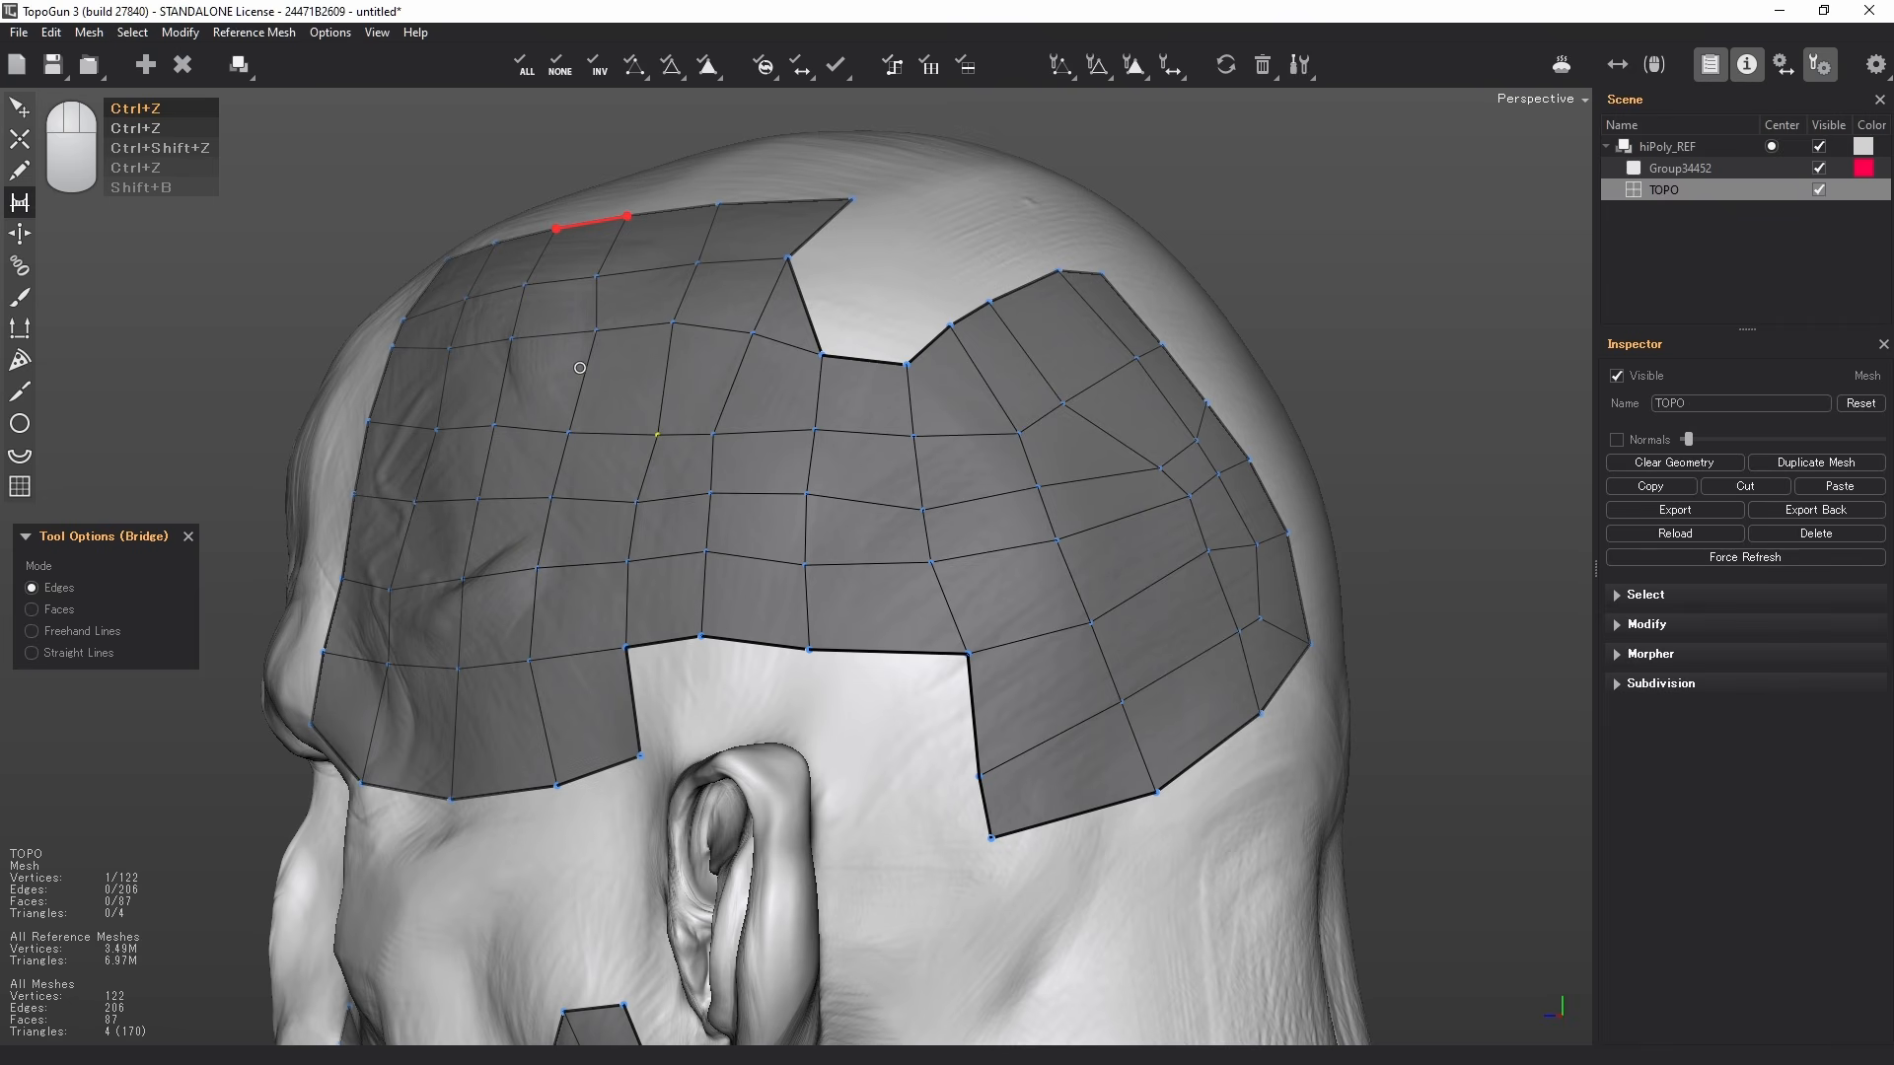
# - Load the anatomyCourse model as an additional reference mesh
pyautogui.scroll(-3, 481, 397)
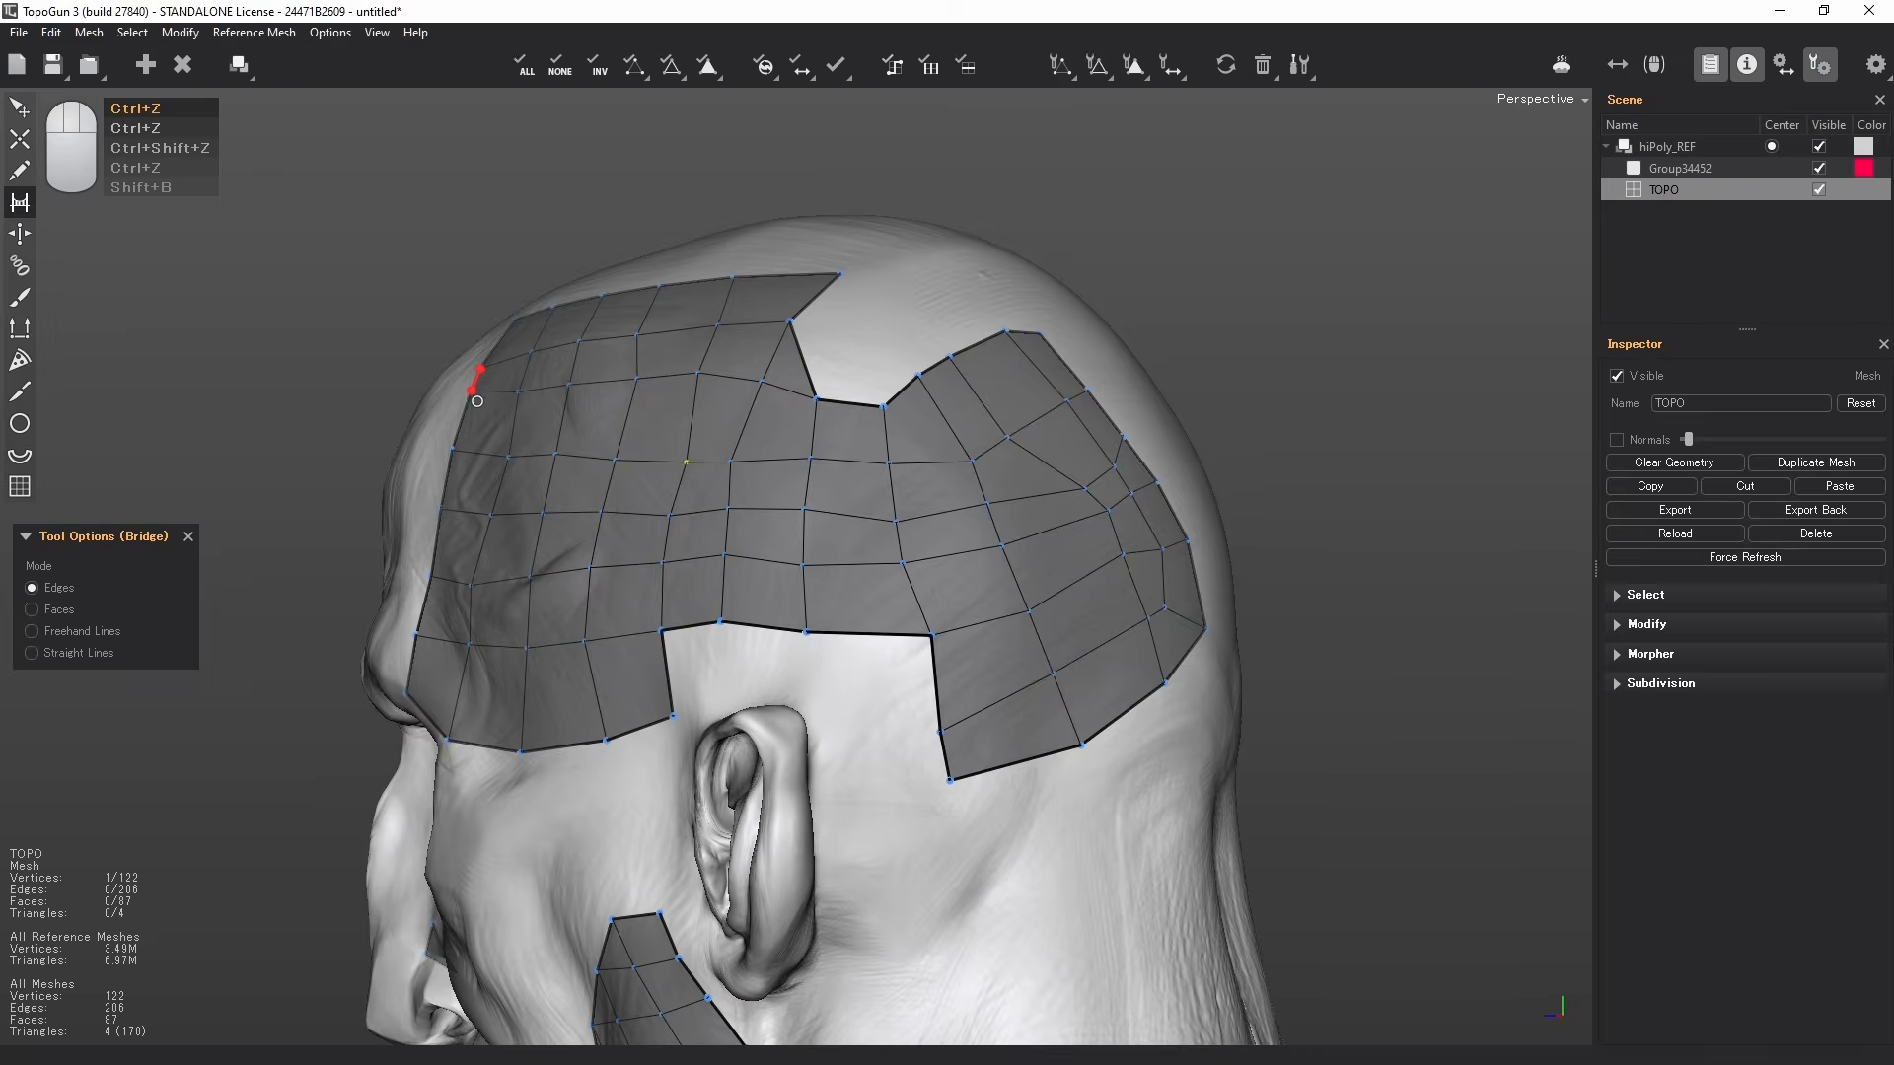
pyautogui.keyDown('alt'); pyautogui.moveTo(967, 705); pyautogui.dragTo(919, 521, button='middle'); pyautogui.keyUp('alt')
pyautogui.keyDown('alt'); pyautogui.moveTo(919, 521); pyautogui.dragTo(1035, 552); pyautogui.keyUp('alt')
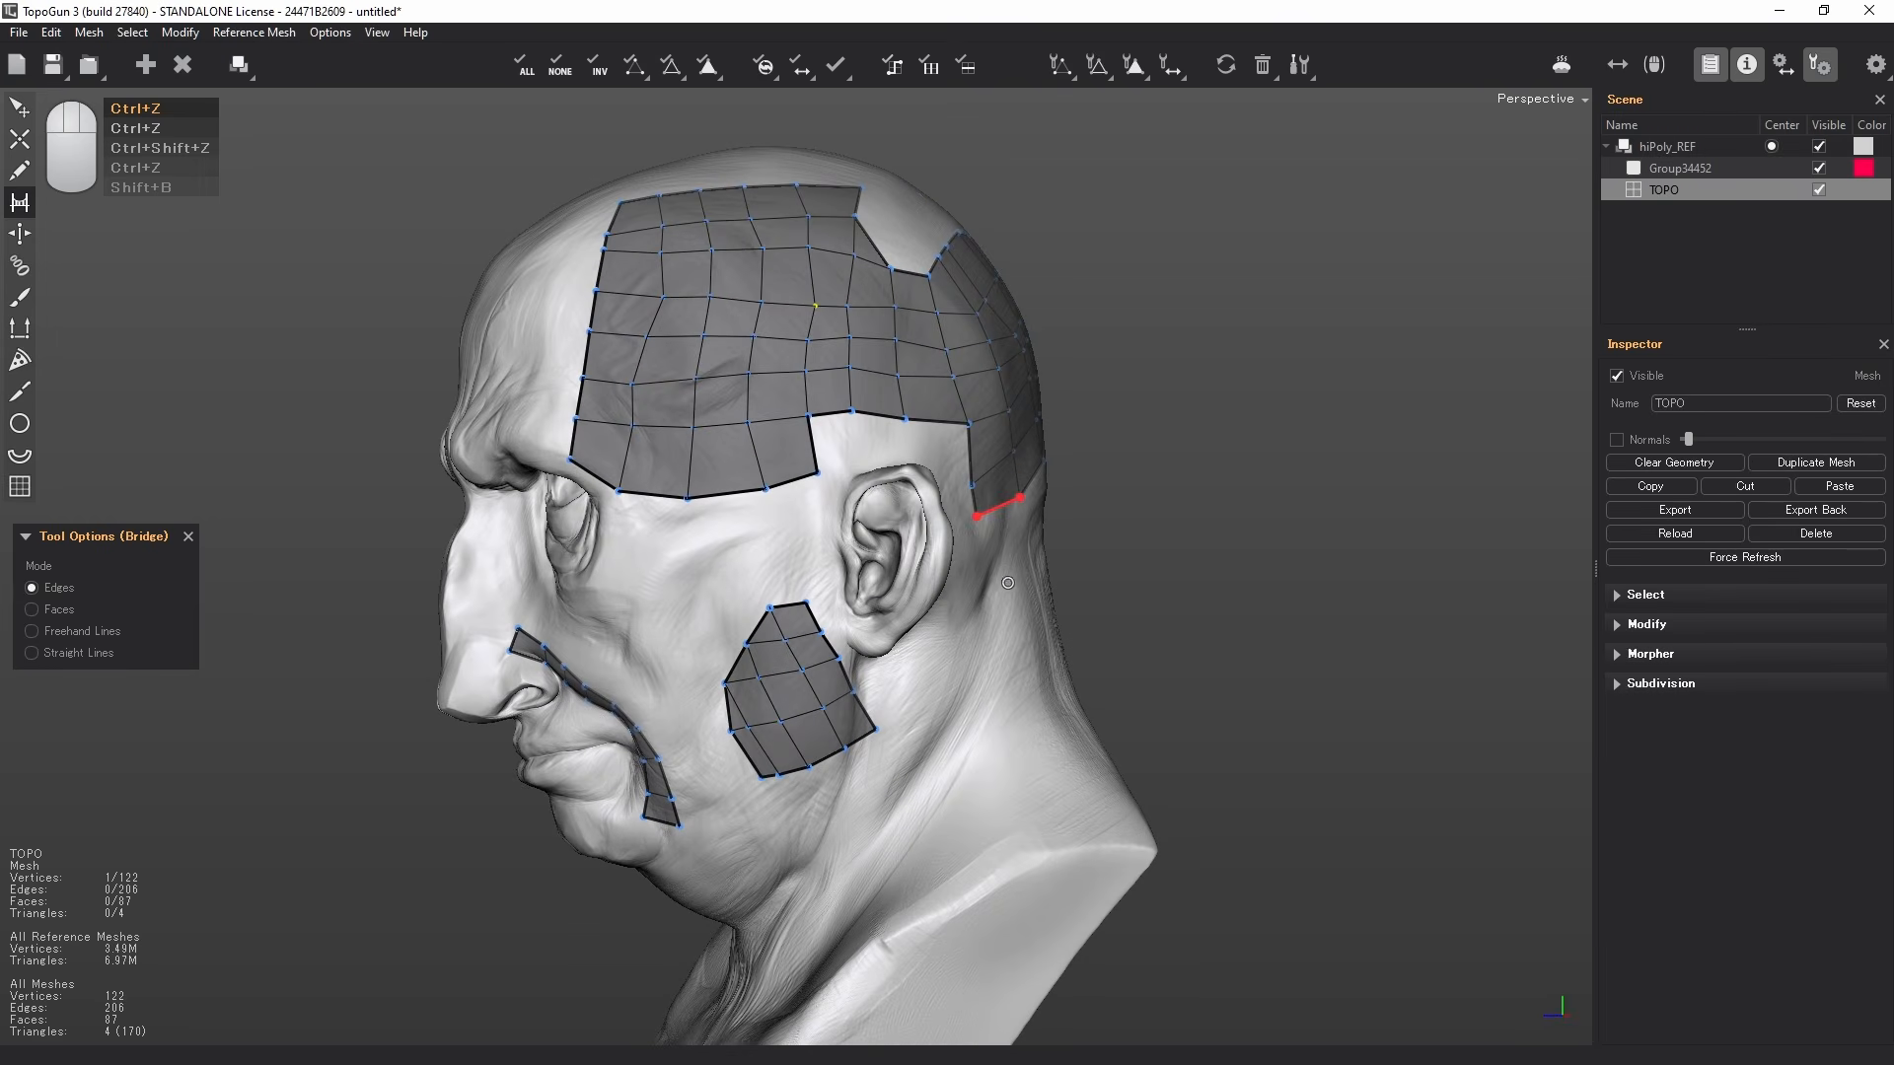
pyautogui.click(18, 36)
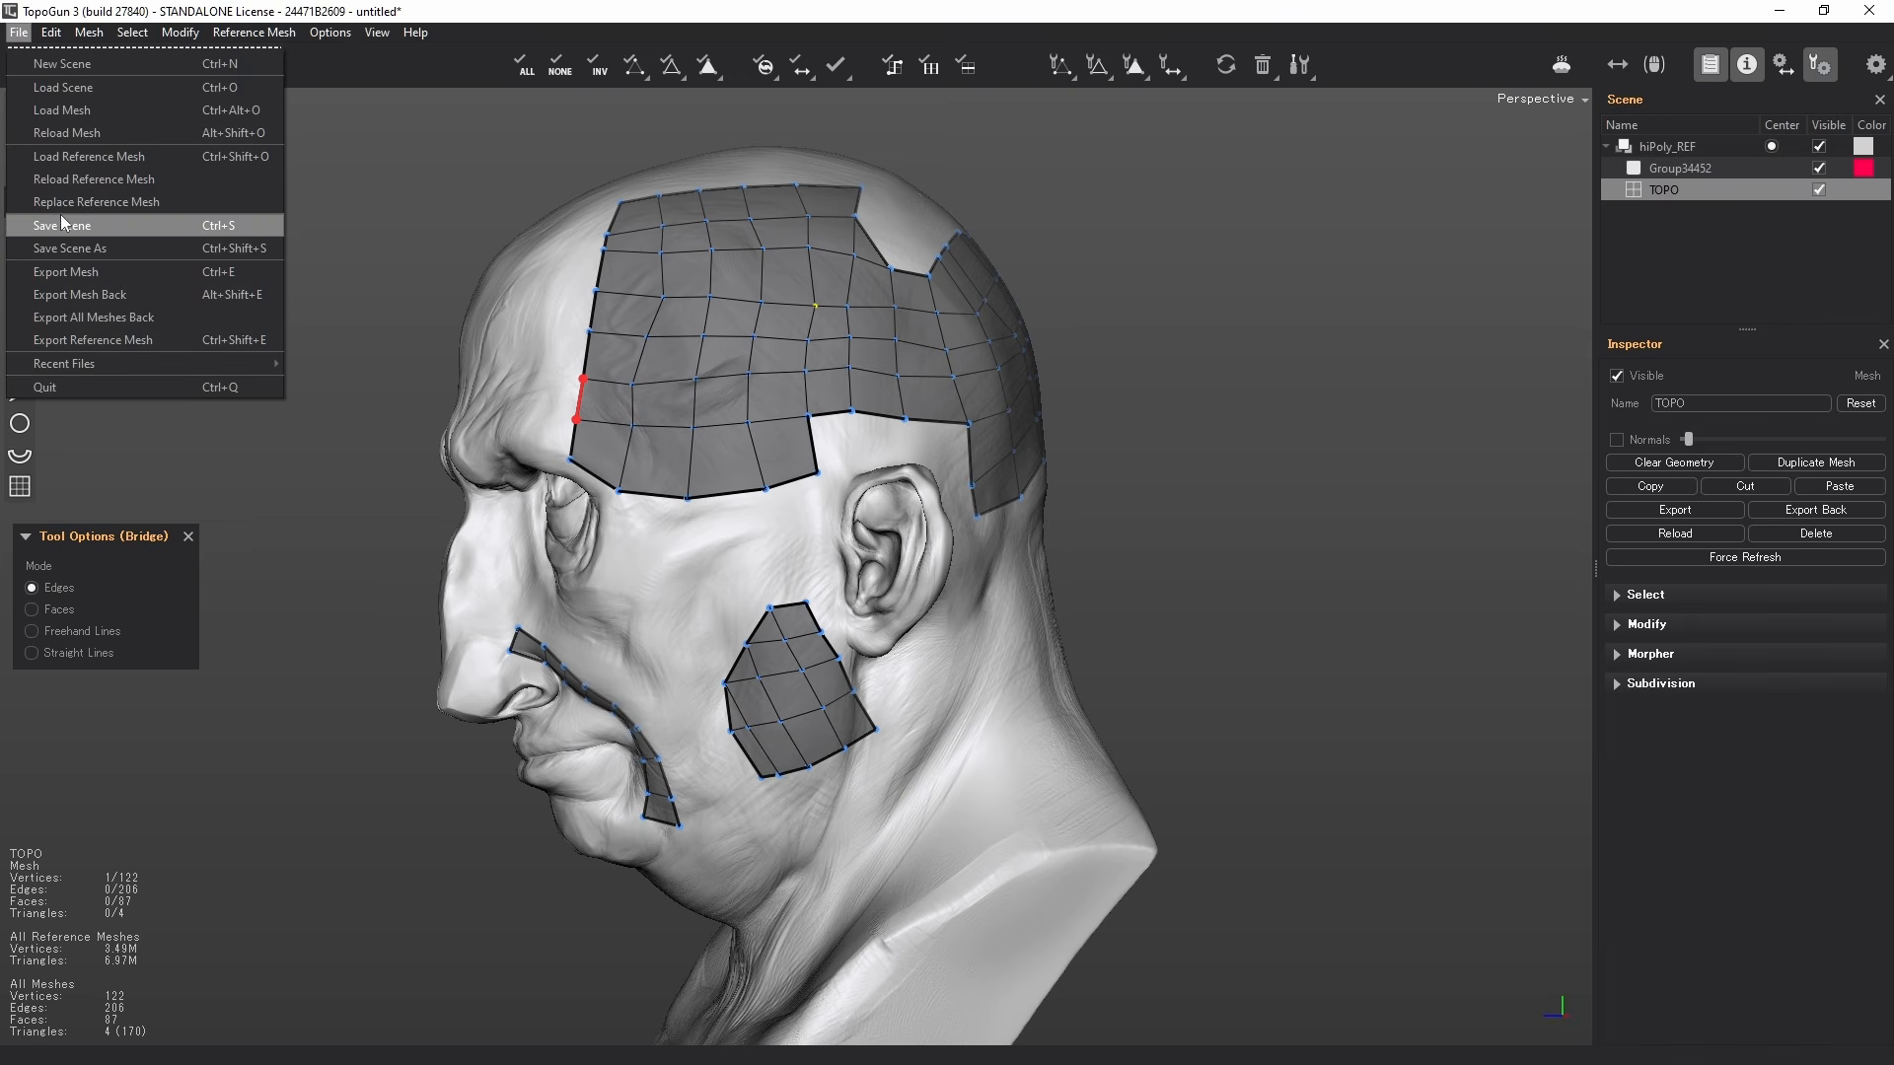
pyautogui.click(60, 152)
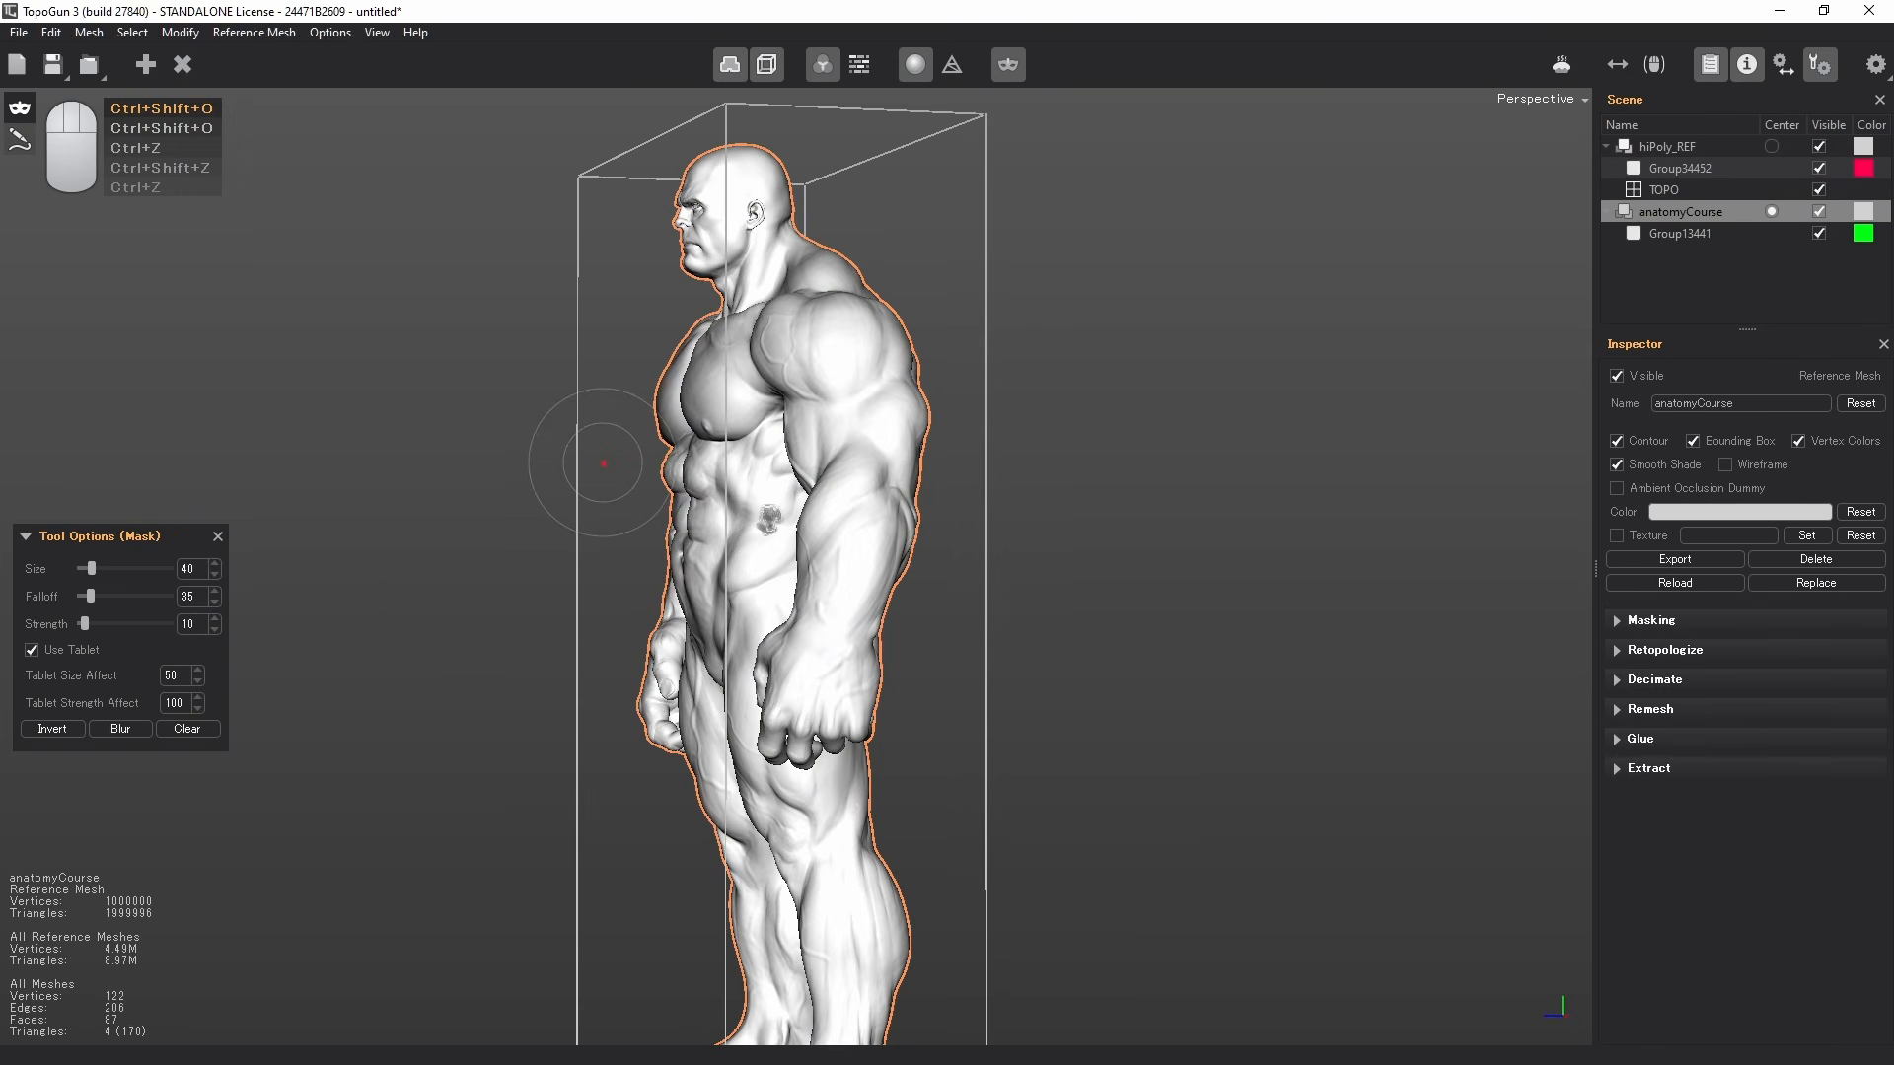
# - Hide the hiPoly_REF reference and its TOPO mesh, leaving the anatomyCourse figure in view from the front
pyautogui.keyDown('alt'); pyautogui.moveTo(602, 448); pyautogui.dragTo(1026, 515); pyautogui.keyUp('alt')
pyautogui.keyDown('alt'); pyautogui.moveTo(1026, 515); pyautogui.dragTo(1085, 513, button='right'); pyautogui.keyUp('alt')
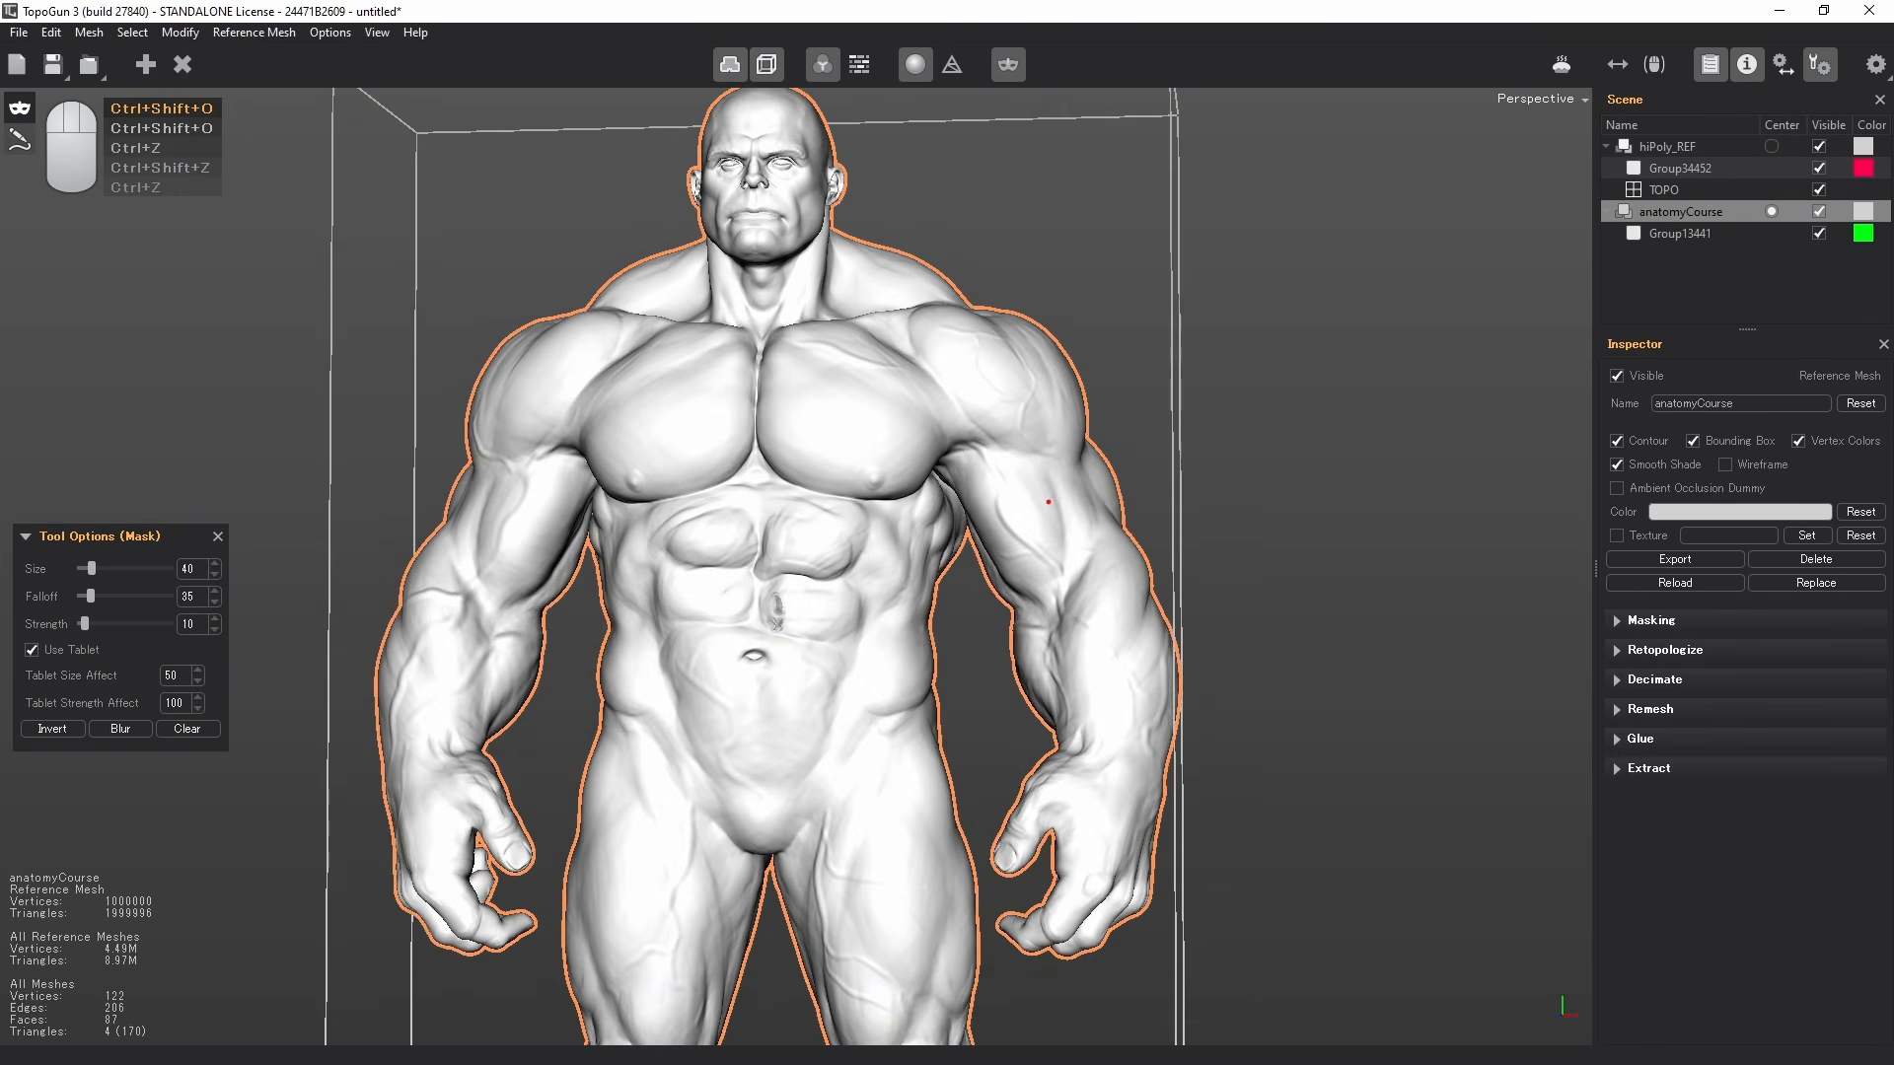
pyautogui.keyDown('alt'); pyautogui.moveTo(1085, 513); pyautogui.dragTo(1024, 548, button='middle'); pyautogui.keyUp('alt')
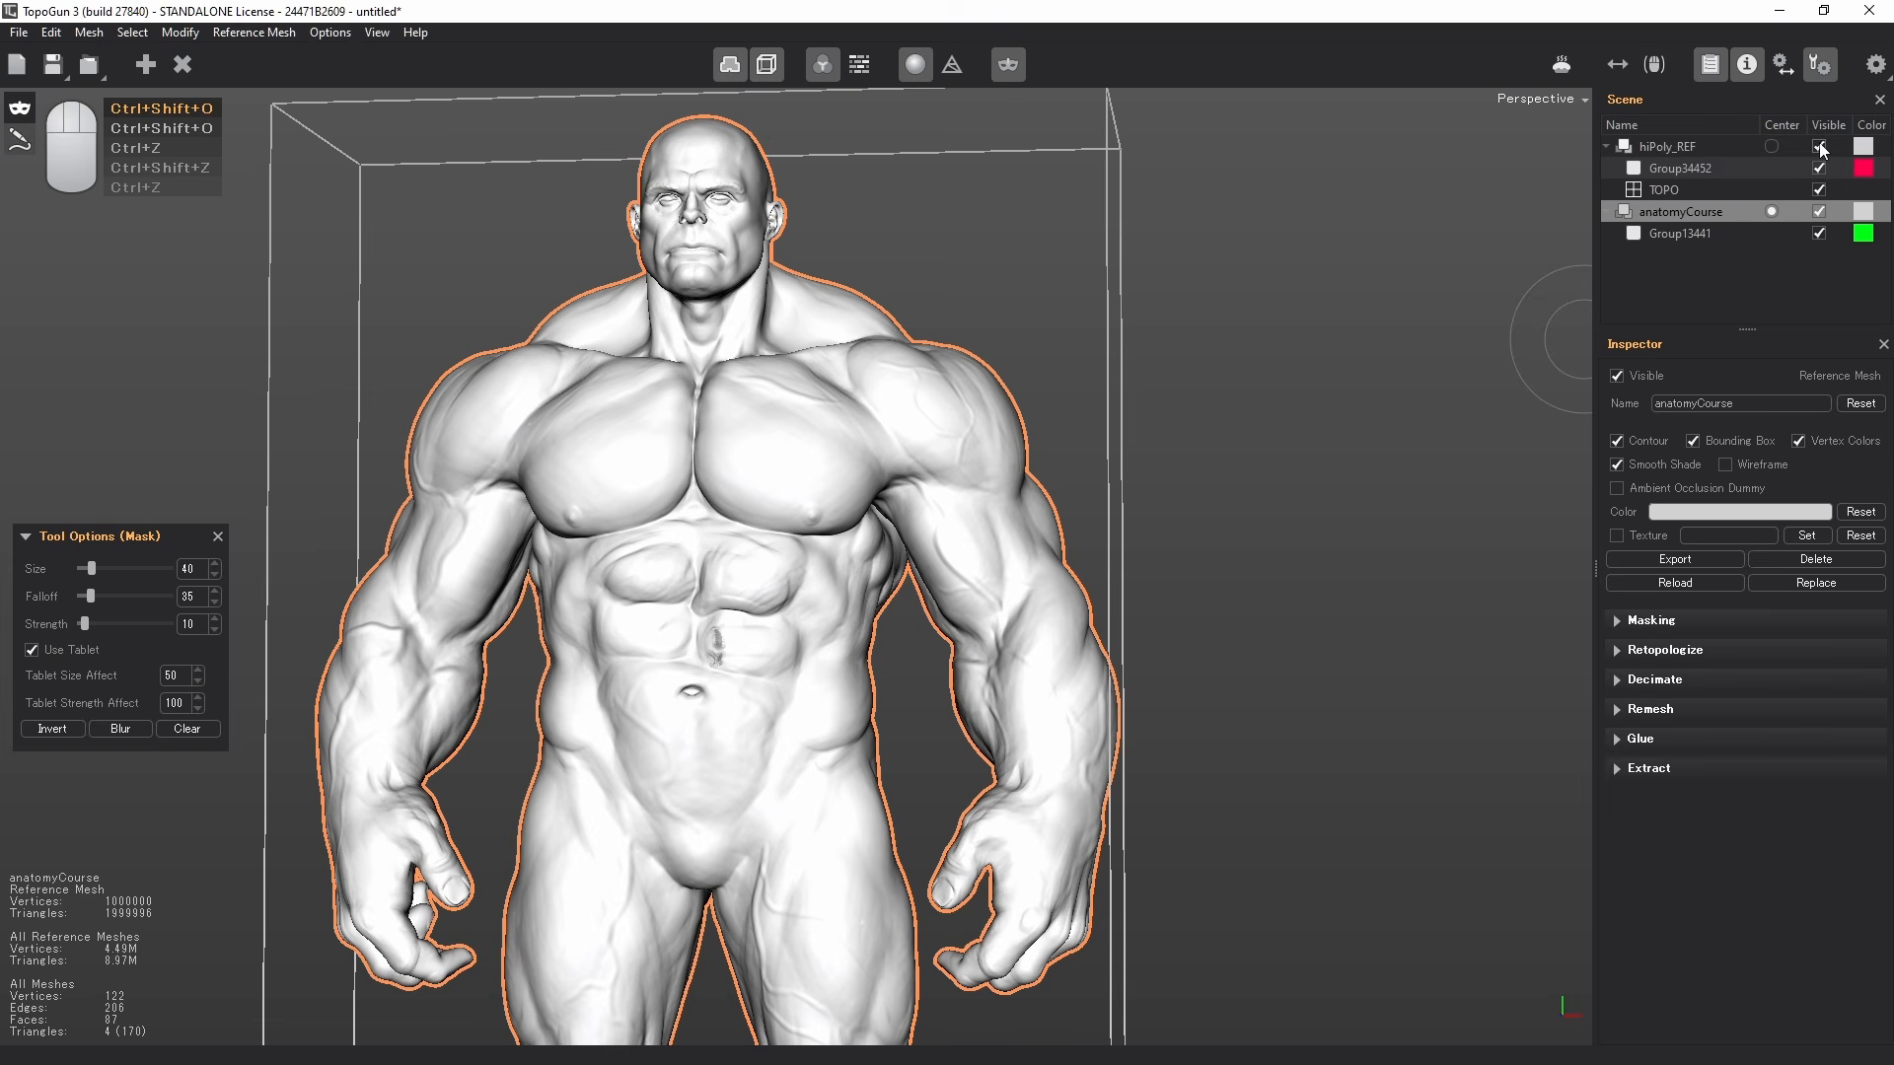
pyautogui.click(1819, 146)
pyautogui.click(1819, 189)
pyautogui.scroll(2, 829, 436)
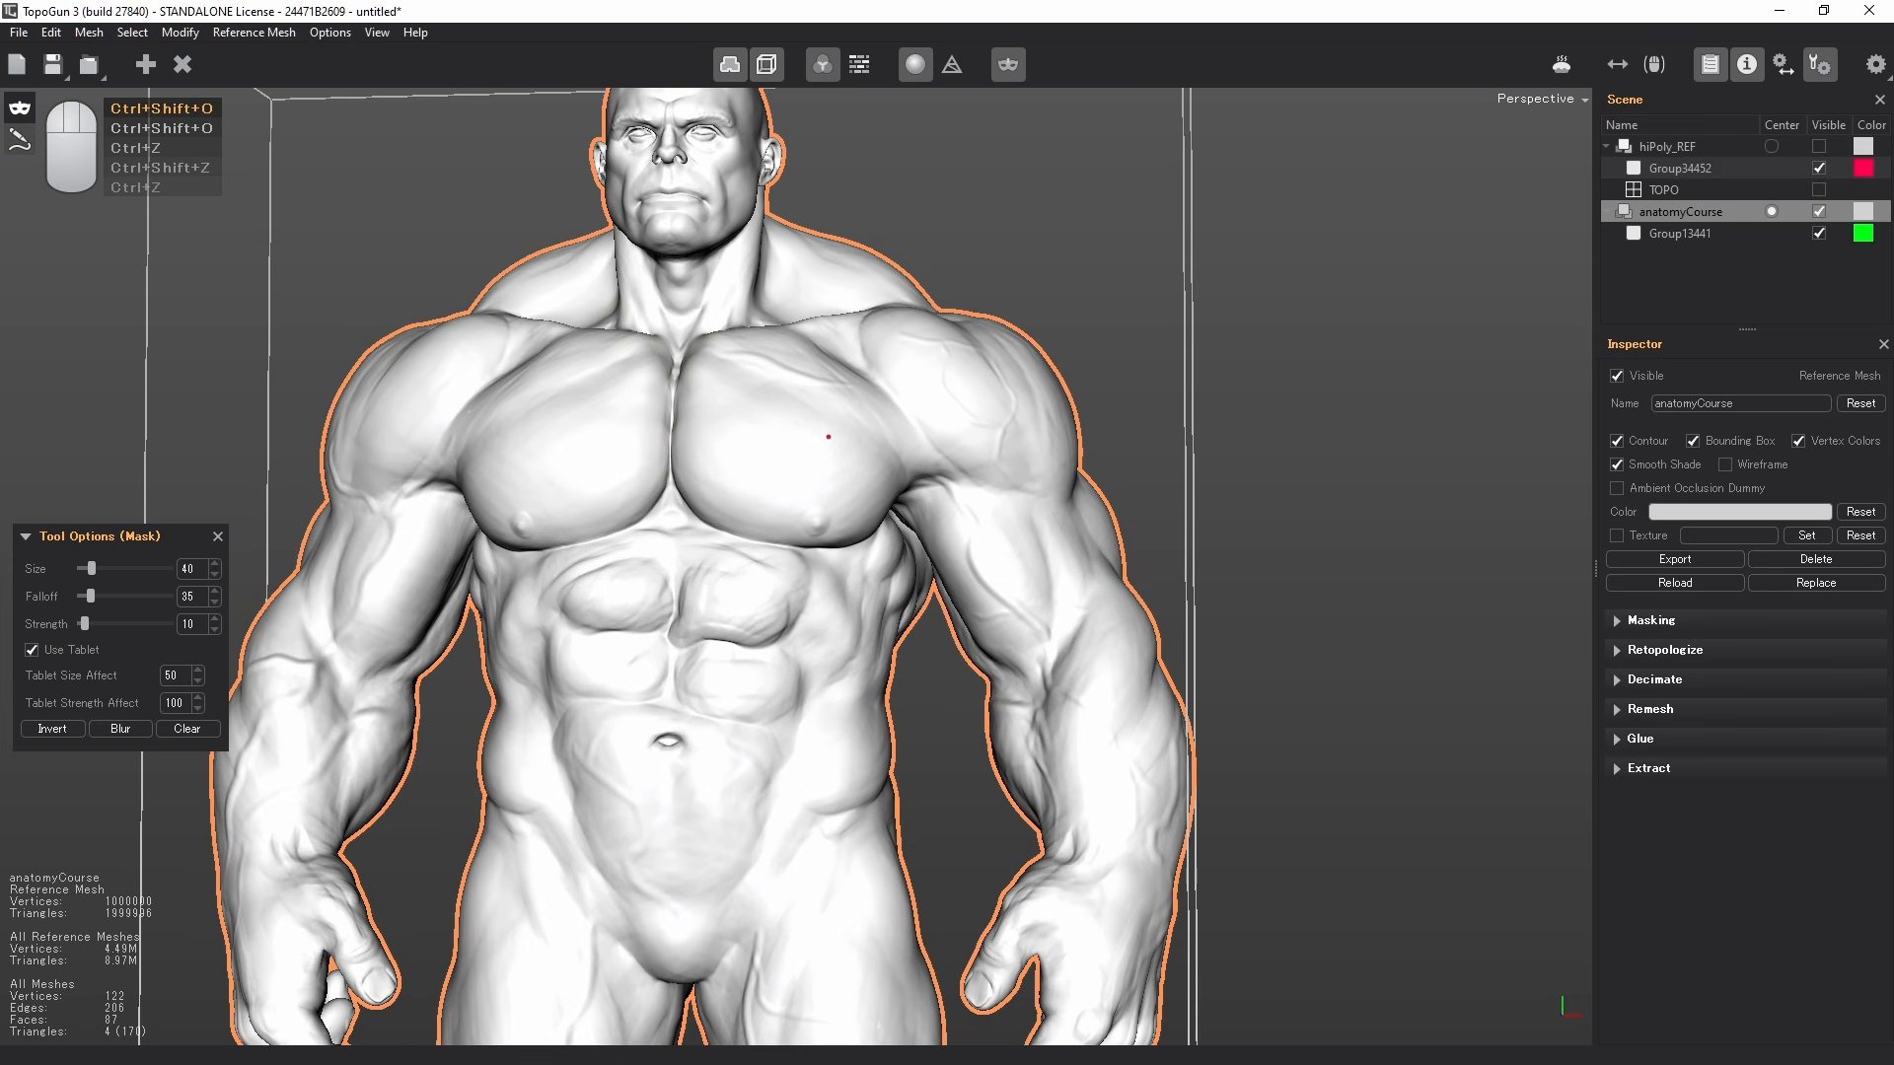
pyautogui.click(145, 64)
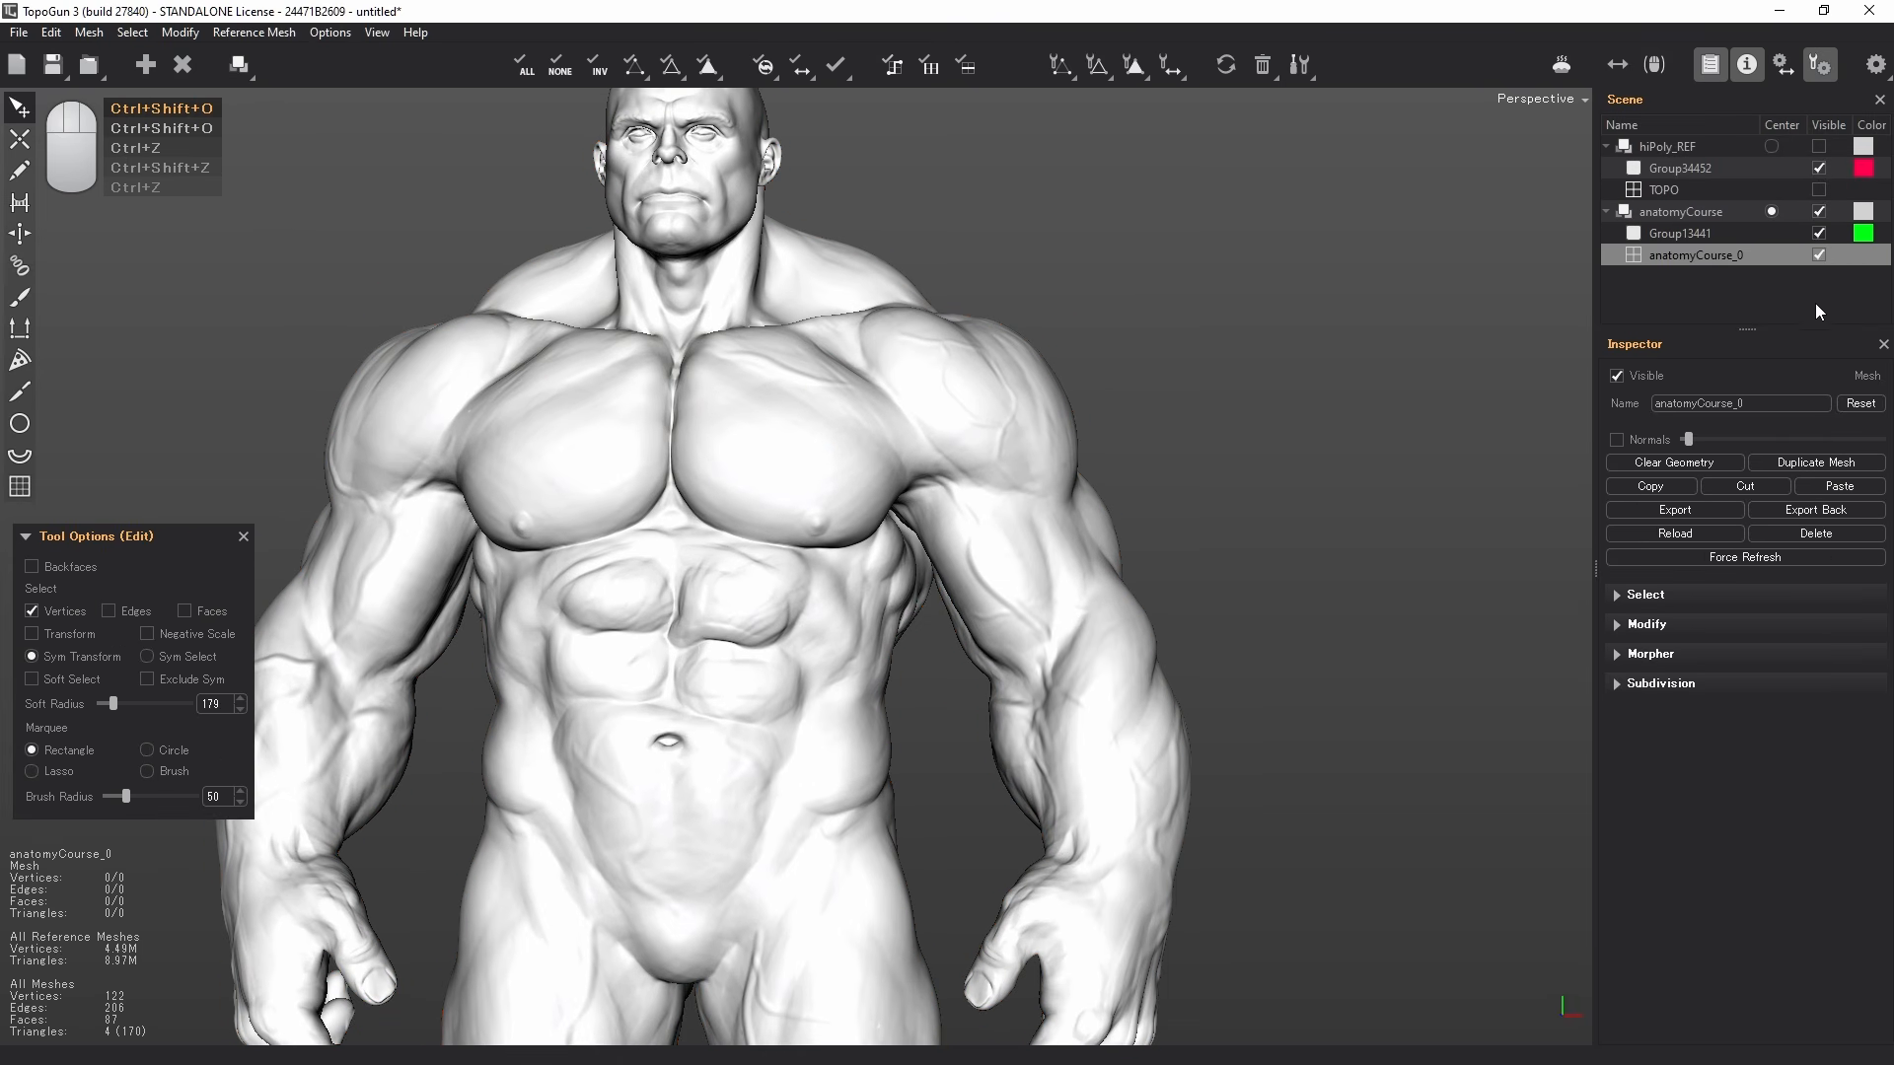
pyautogui.keyDown('alt'); pyautogui.moveTo(1031, 621); pyautogui.dragTo(986, 648); pyautogui.keyUp('alt')
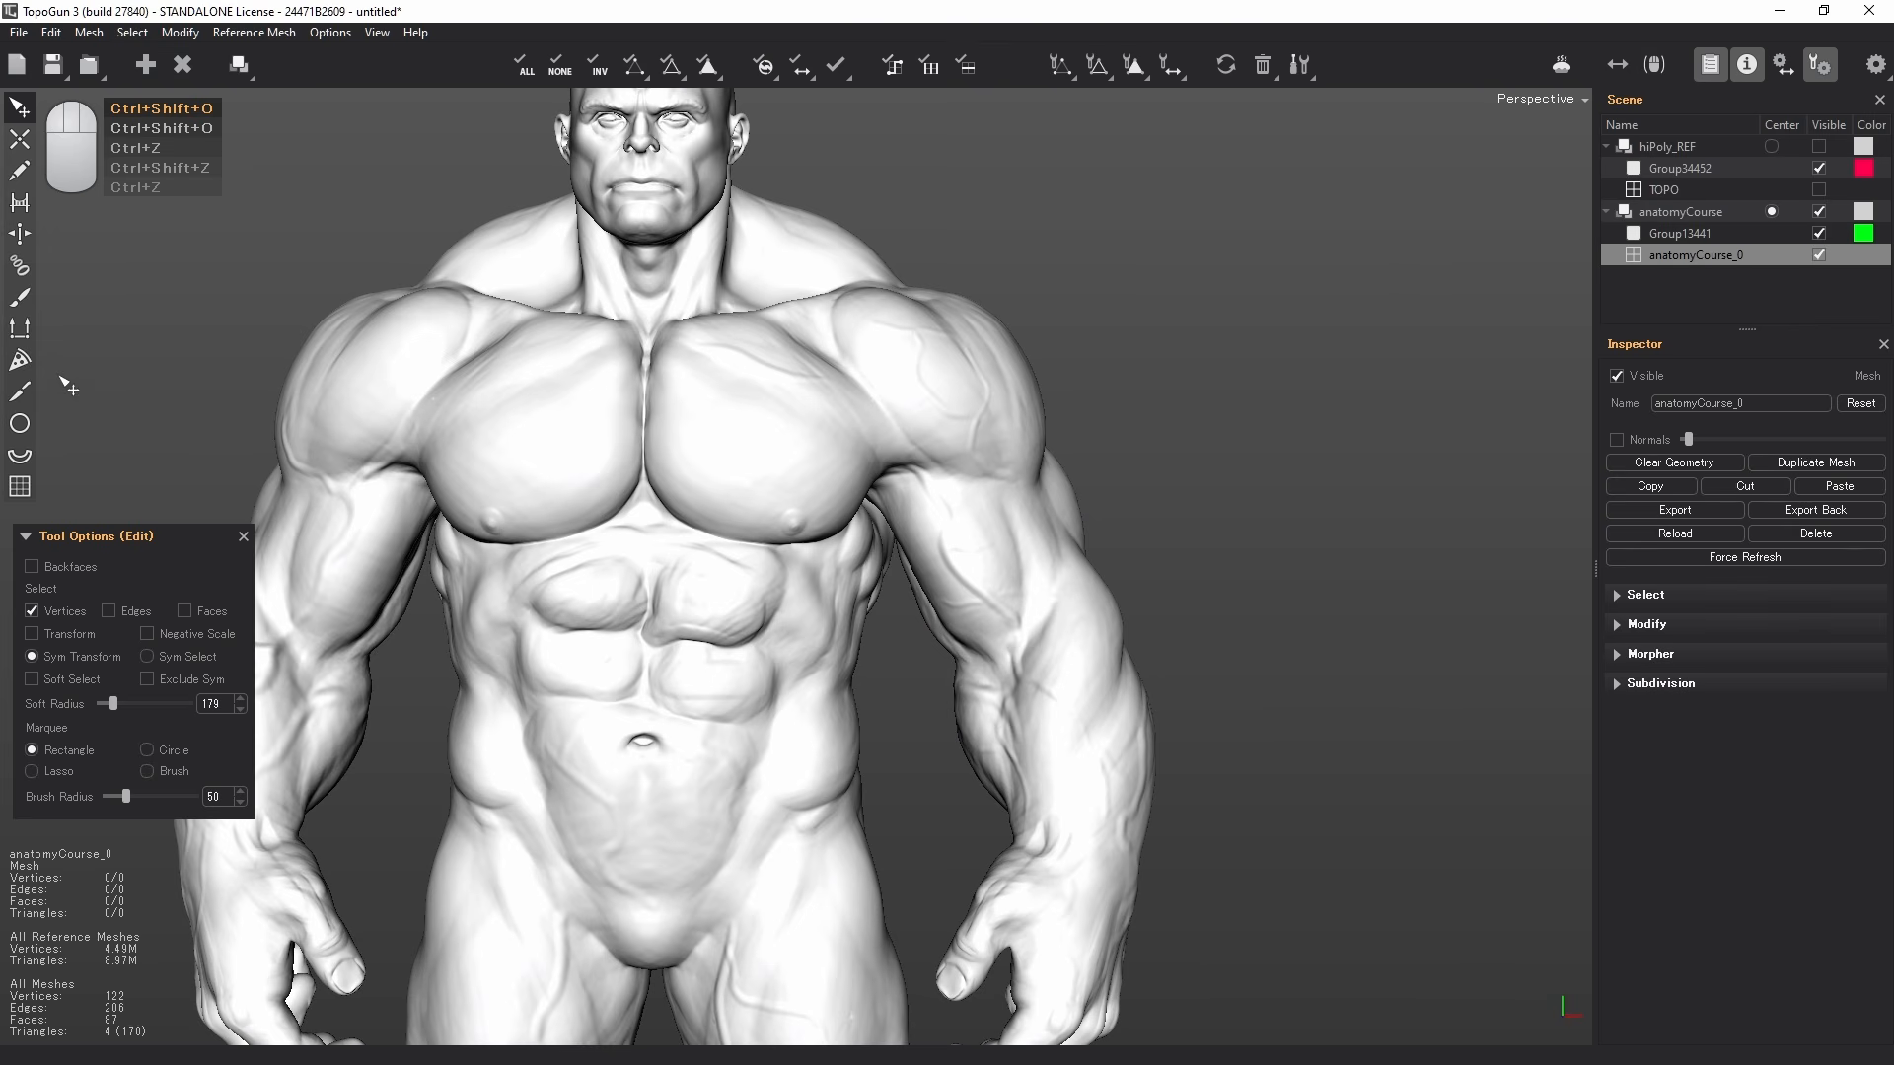
pyautogui.click(20, 269)
pyautogui.keyDown('alt'); pyautogui.moveTo(1095, 601); pyautogui.dragTo(1104, 562); pyautogui.keyUp('alt')
pyautogui.moveTo(870, 872)
pyautogui.keyDown('alt'); pyautogui.mouseDown(button='middle')
pyautogui.moveTo(894, 445)
pyautogui.moveTo(912, 522)
pyautogui.mouseUp(button='middle'); pyautogui.keyUp('alt')
pyautogui.keyDown('alt'); pyautogui.moveTo(860, 595); pyautogui.dragTo(832, 518, button='middle'); pyautogui.keyUp('alt')
pyautogui.moveTo(881, 234); pyautogui.dragTo(672, 378)
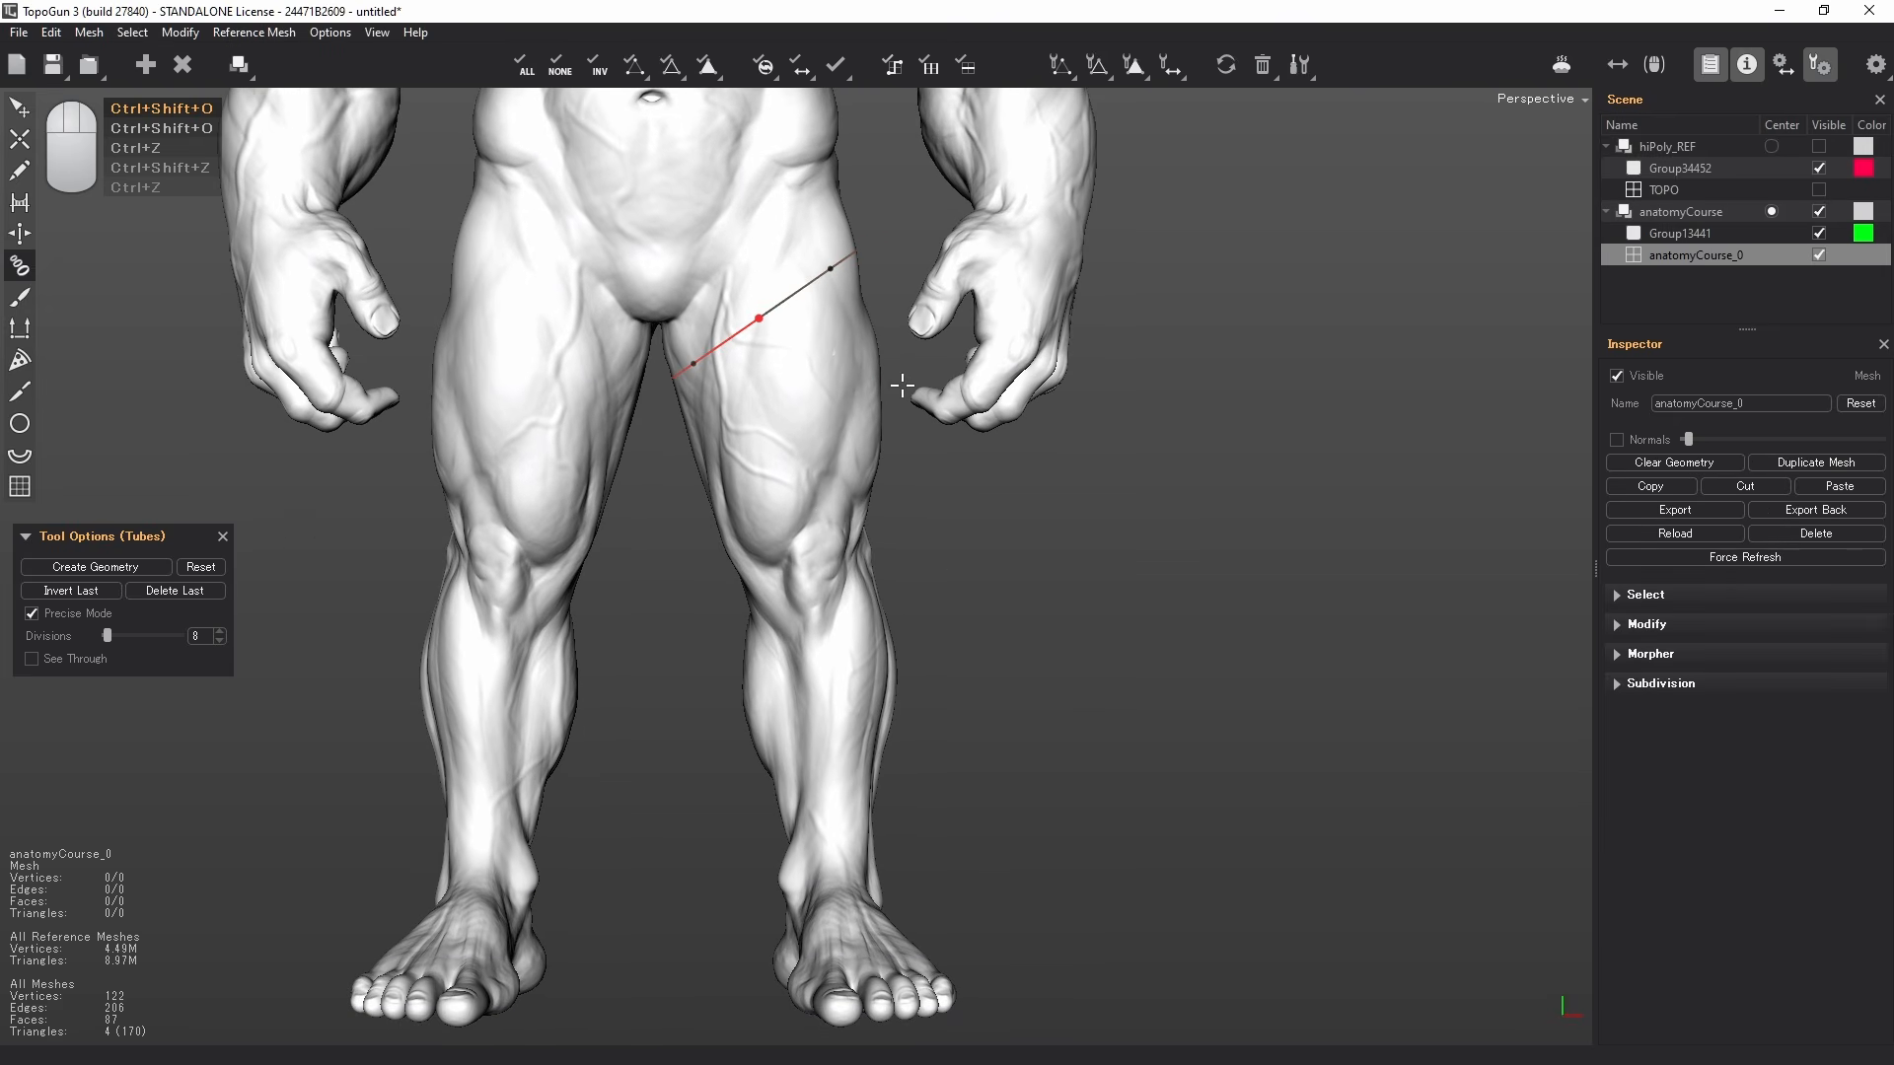
pyautogui.moveTo(879, 398)
pyautogui.mouseDown()
pyautogui.moveTo(740, 457)
pyautogui.moveTo(708, 496)
pyautogui.mouseUp()
pyautogui.moveTo(895, 534); pyautogui.dragTo(758, 571)
pyautogui.moveTo(946, 655); pyautogui.dragTo(742, 678)
pyautogui.moveTo(976, 756); pyautogui.dragTo(746, 797)
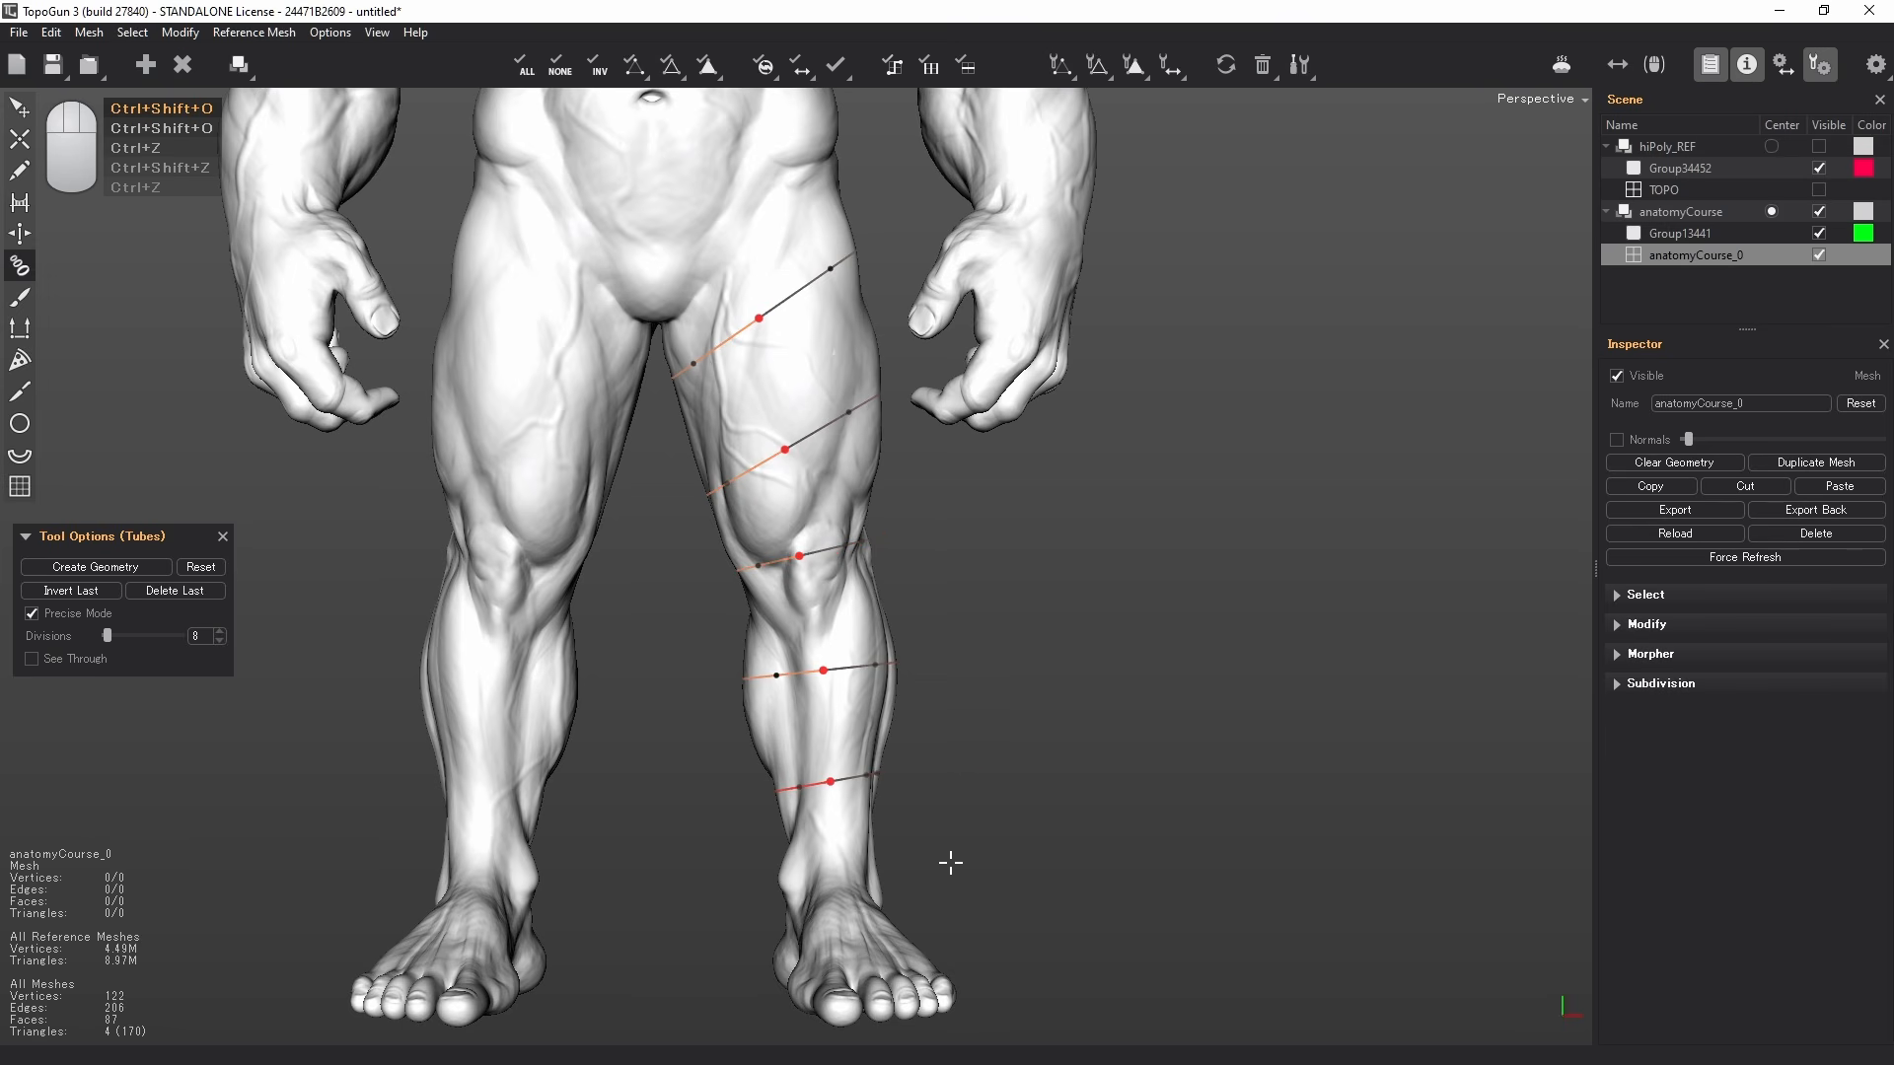
pyautogui.moveTo(947, 862); pyautogui.dragTo(778, 870)
pyautogui.hotkey('ctrl', 'z')
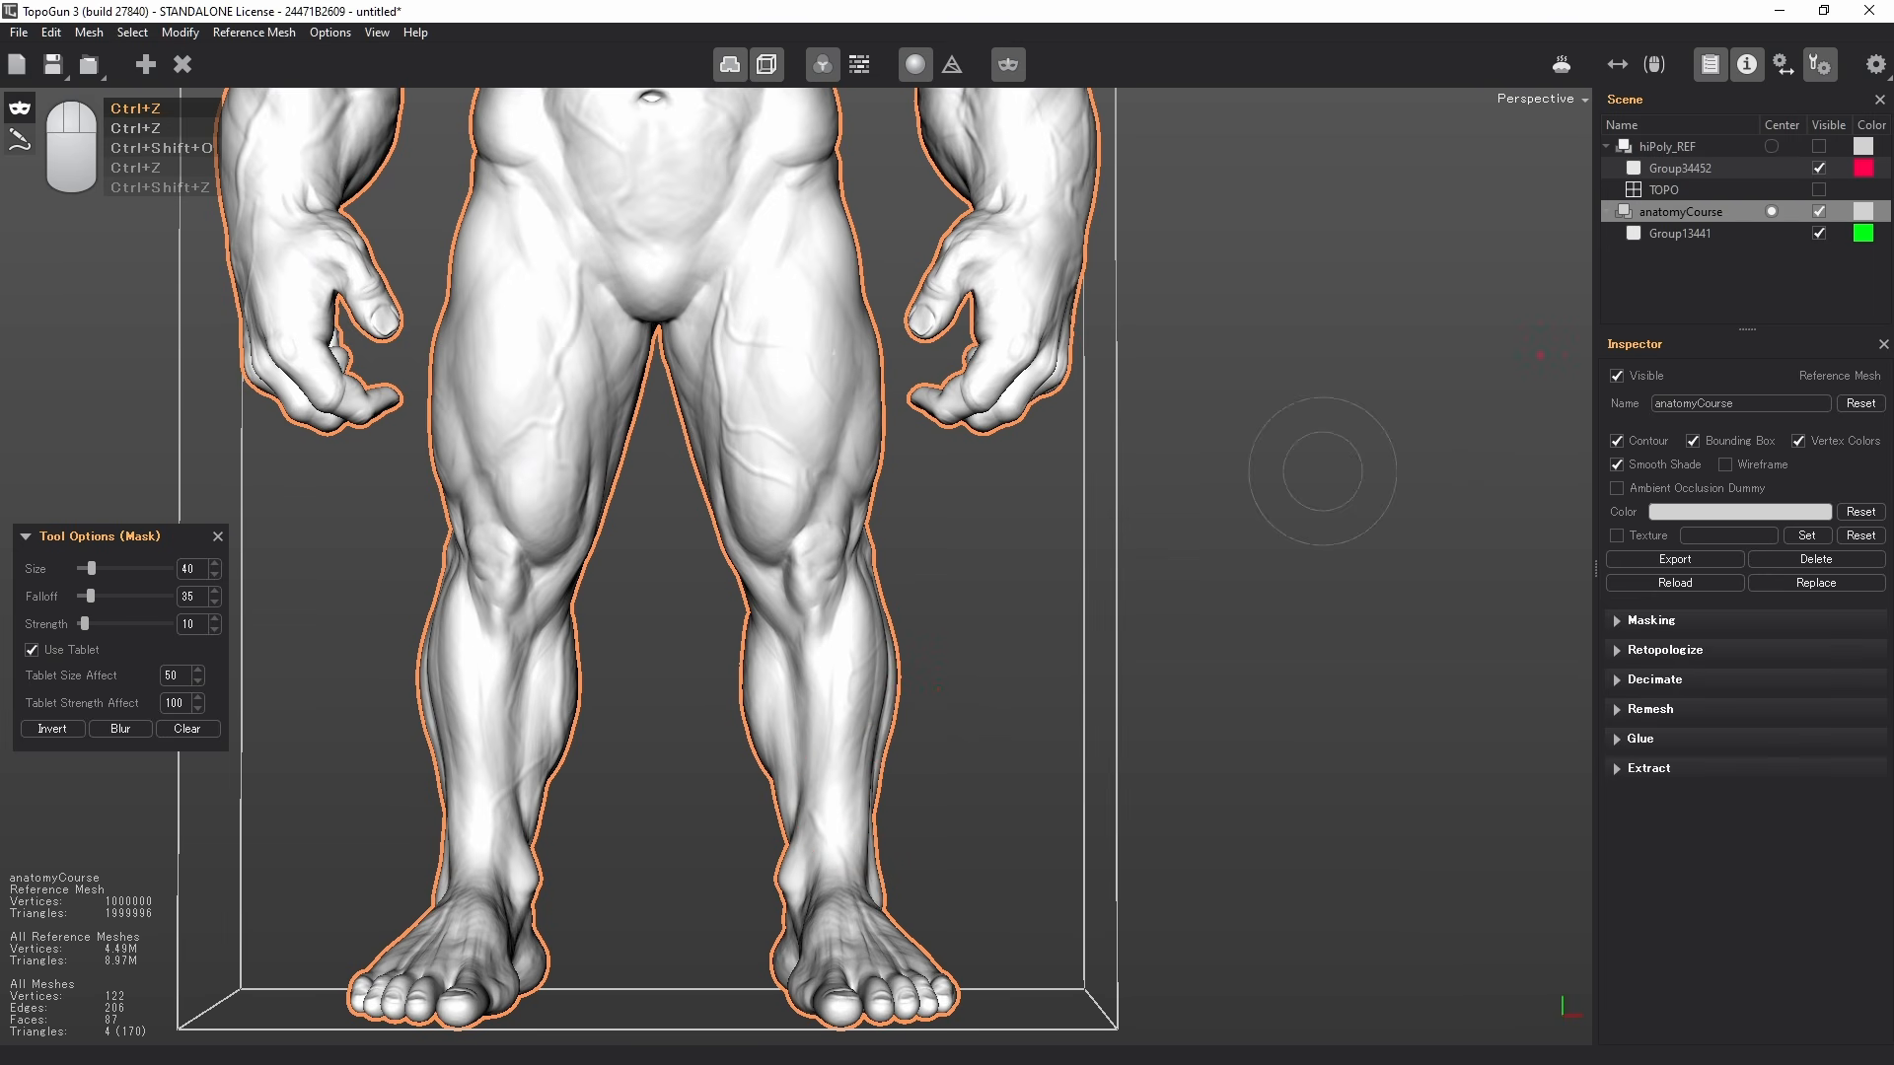
# - Add a new mesh under anatomyCourse and draw four Tubes cross-sections with 8 divisions across the figure's left leg, from upper thigh to knee
pyautogui.click(145, 65)
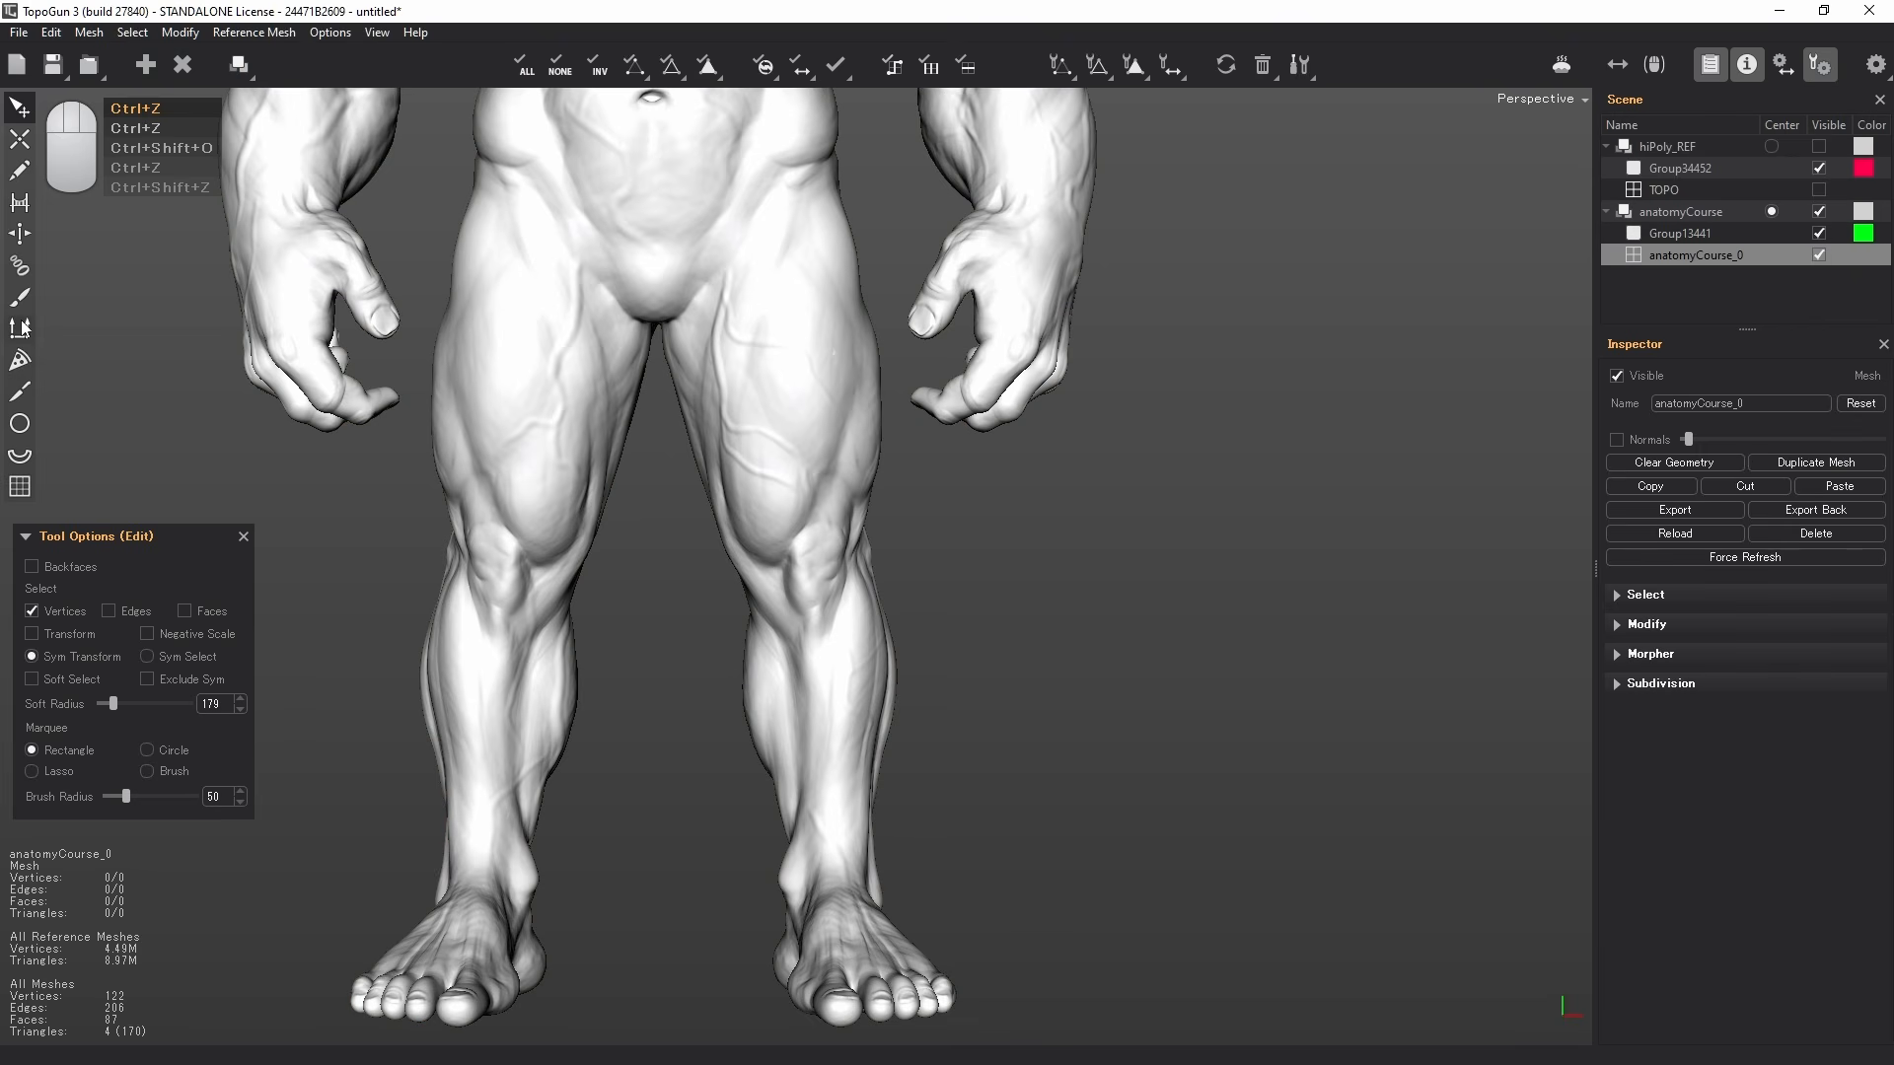
pyautogui.click(19, 266)
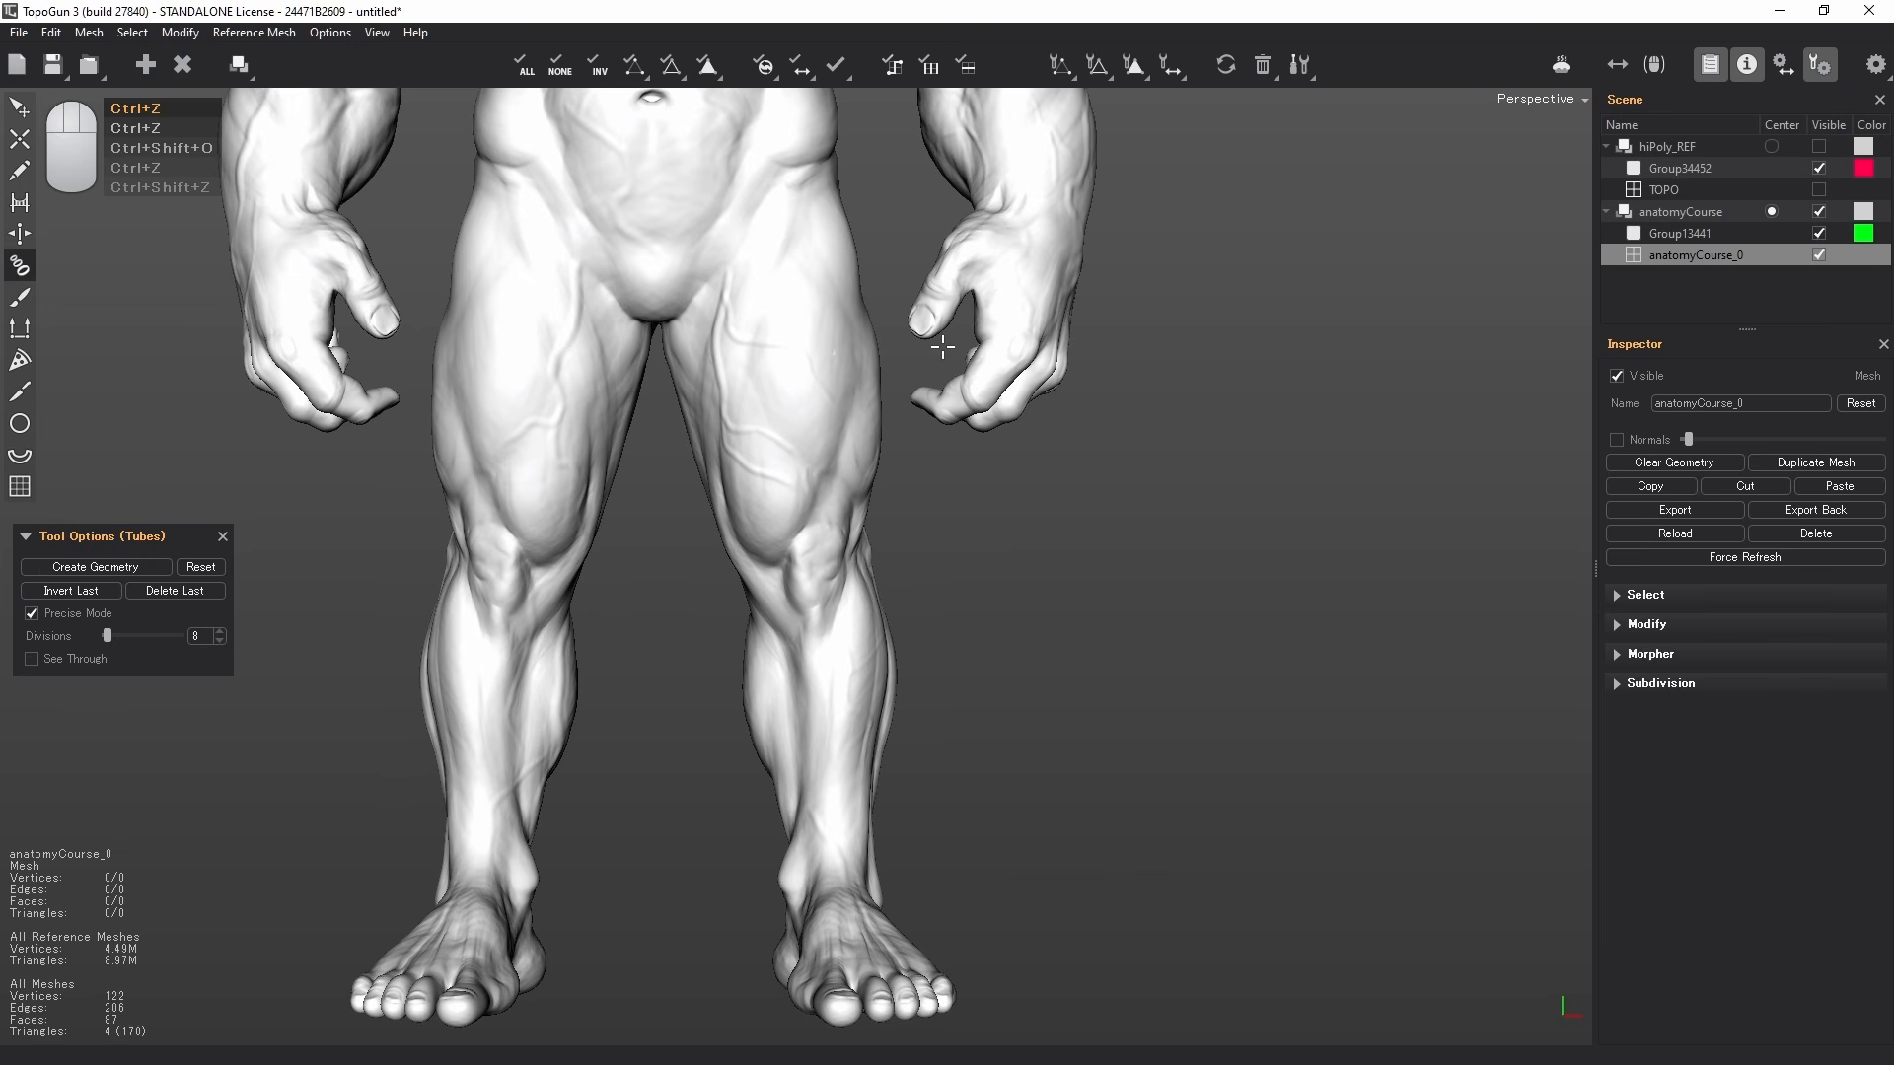
pyautogui.moveTo(877, 253); pyautogui.dragTo(662, 357)
pyautogui.moveTo(900, 383); pyautogui.dragTo(697, 448)
pyautogui.moveTo(872, 491); pyautogui.dragTo(706, 515)
pyautogui.moveTo(876, 584); pyautogui.dragTo(740, 607)
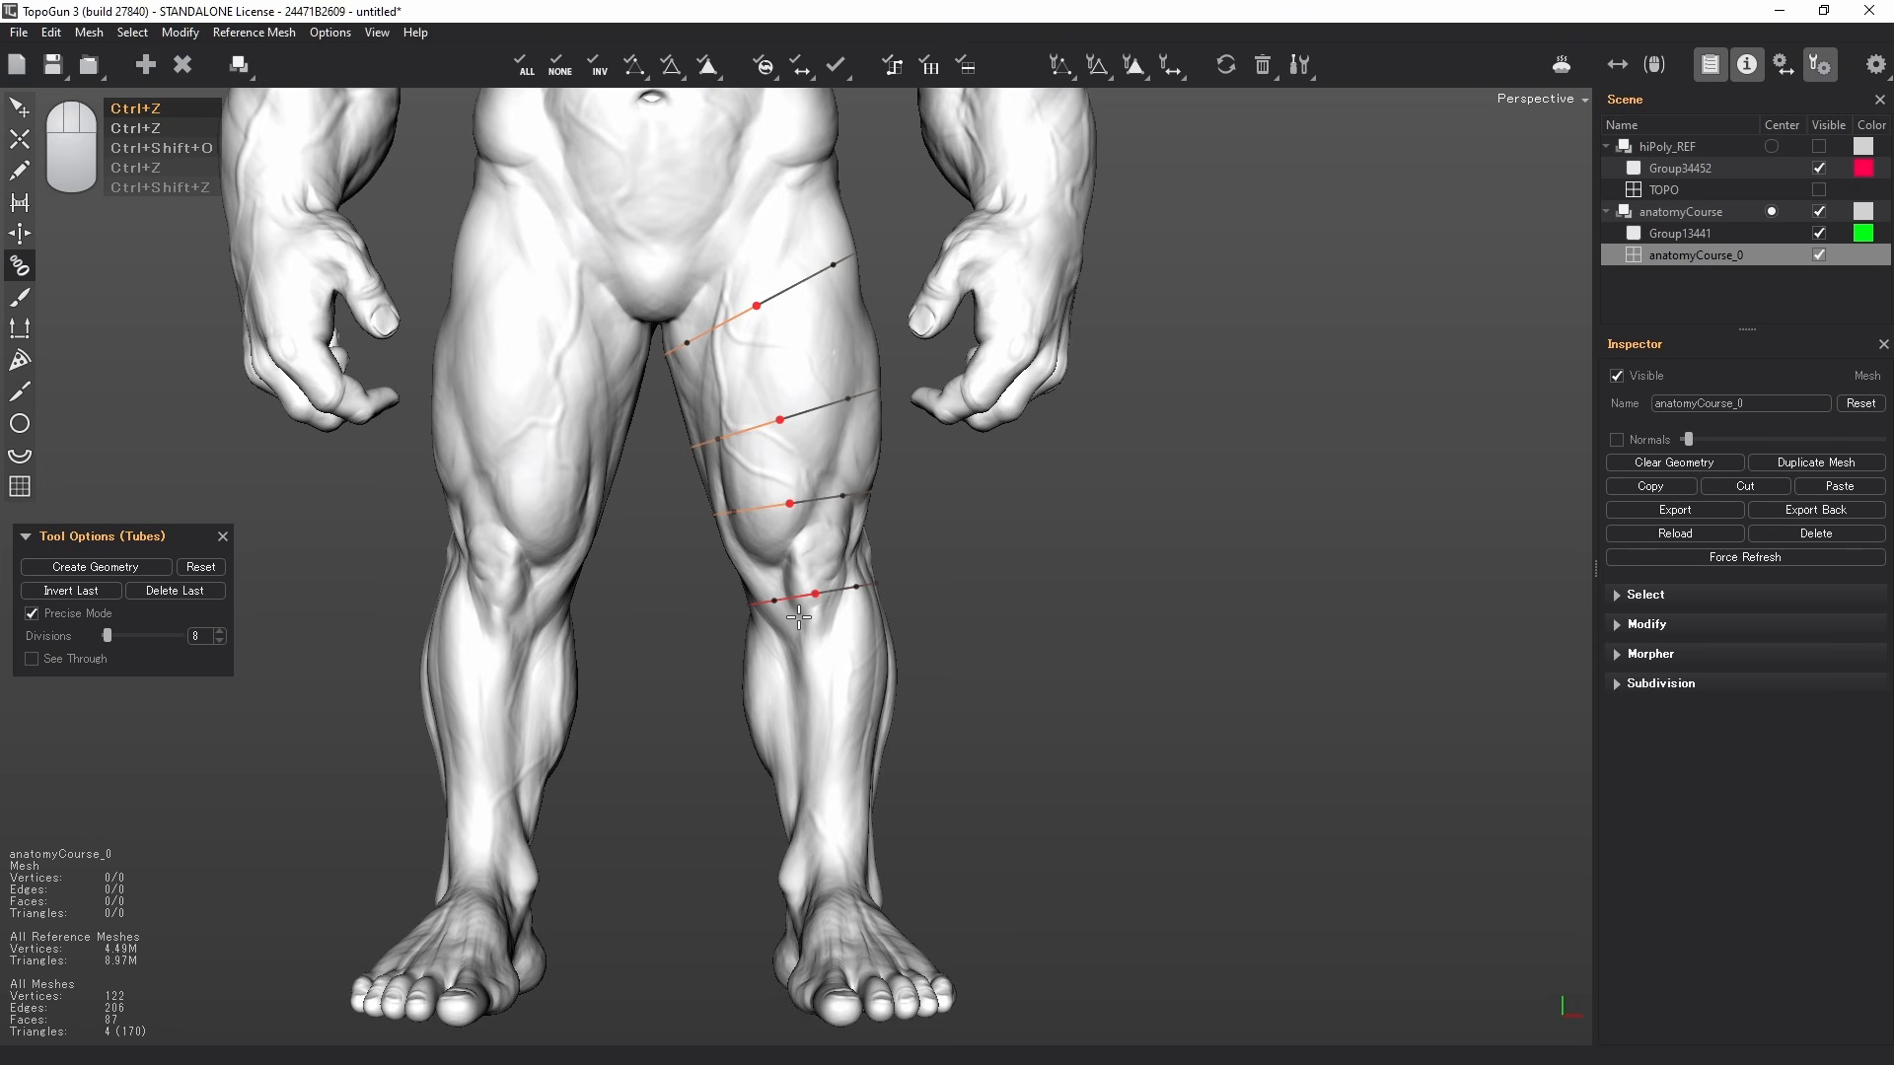
# - Draw three more Tubes cross-sections from the calf to the ankle and generate the leg's tube geometry
pyautogui.moveTo(917, 697)
pyautogui.mouseDown()
pyautogui.moveTo(723, 702)
pyautogui.moveTo(742, 701)
pyautogui.mouseUp()
pyautogui.moveTo(929, 783); pyautogui.dragTo(779, 786)
pyautogui.moveTo(942, 836); pyautogui.dragTo(792, 845)
pyautogui.hotkey('ctrl', 'shift', 'z')
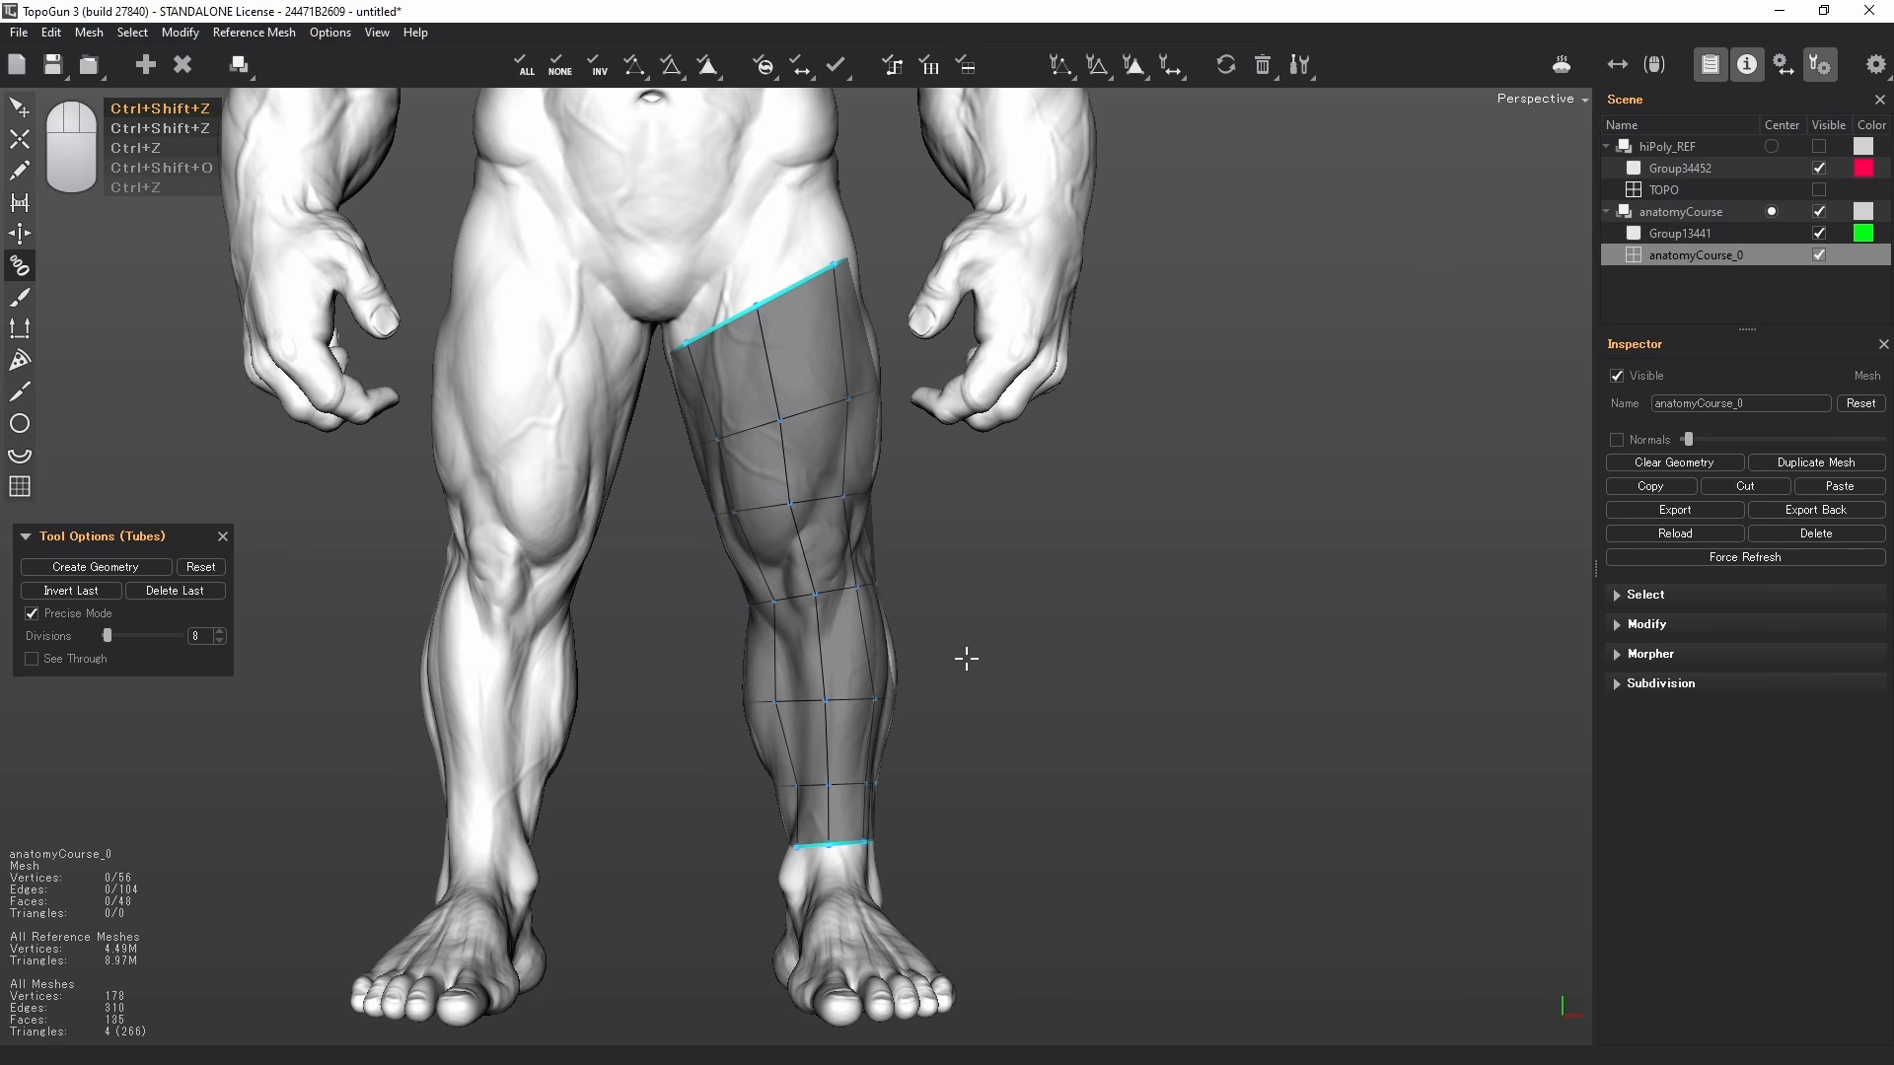
# - Examine the tube geometry around the leg from the back, front and side
pyautogui.keyDown('alt'); pyautogui.moveTo(1014, 536); pyautogui.dragTo(204, 572); pyautogui.keyUp('alt')
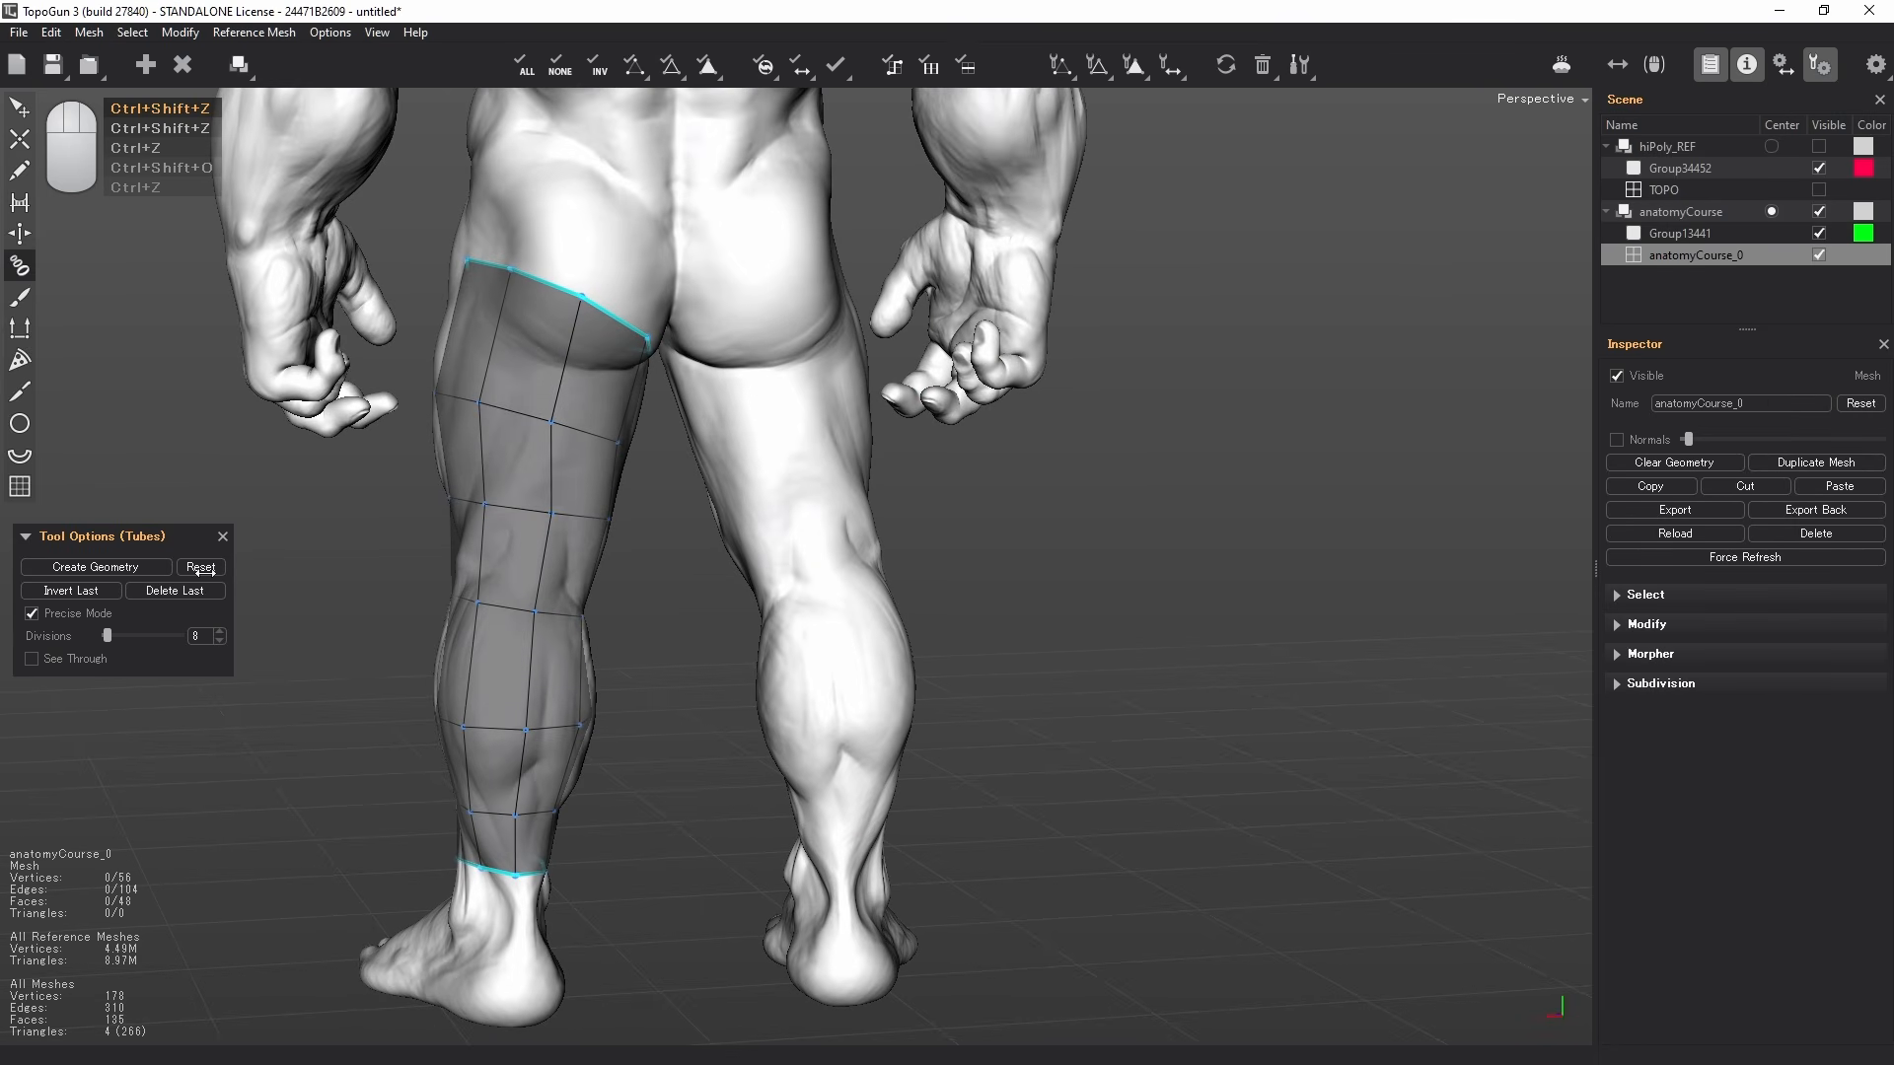
pyautogui.keyDown('alt'); pyautogui.moveTo(523, 527); pyautogui.dragTo(599, 586, button='middle'); pyautogui.keyUp('alt')
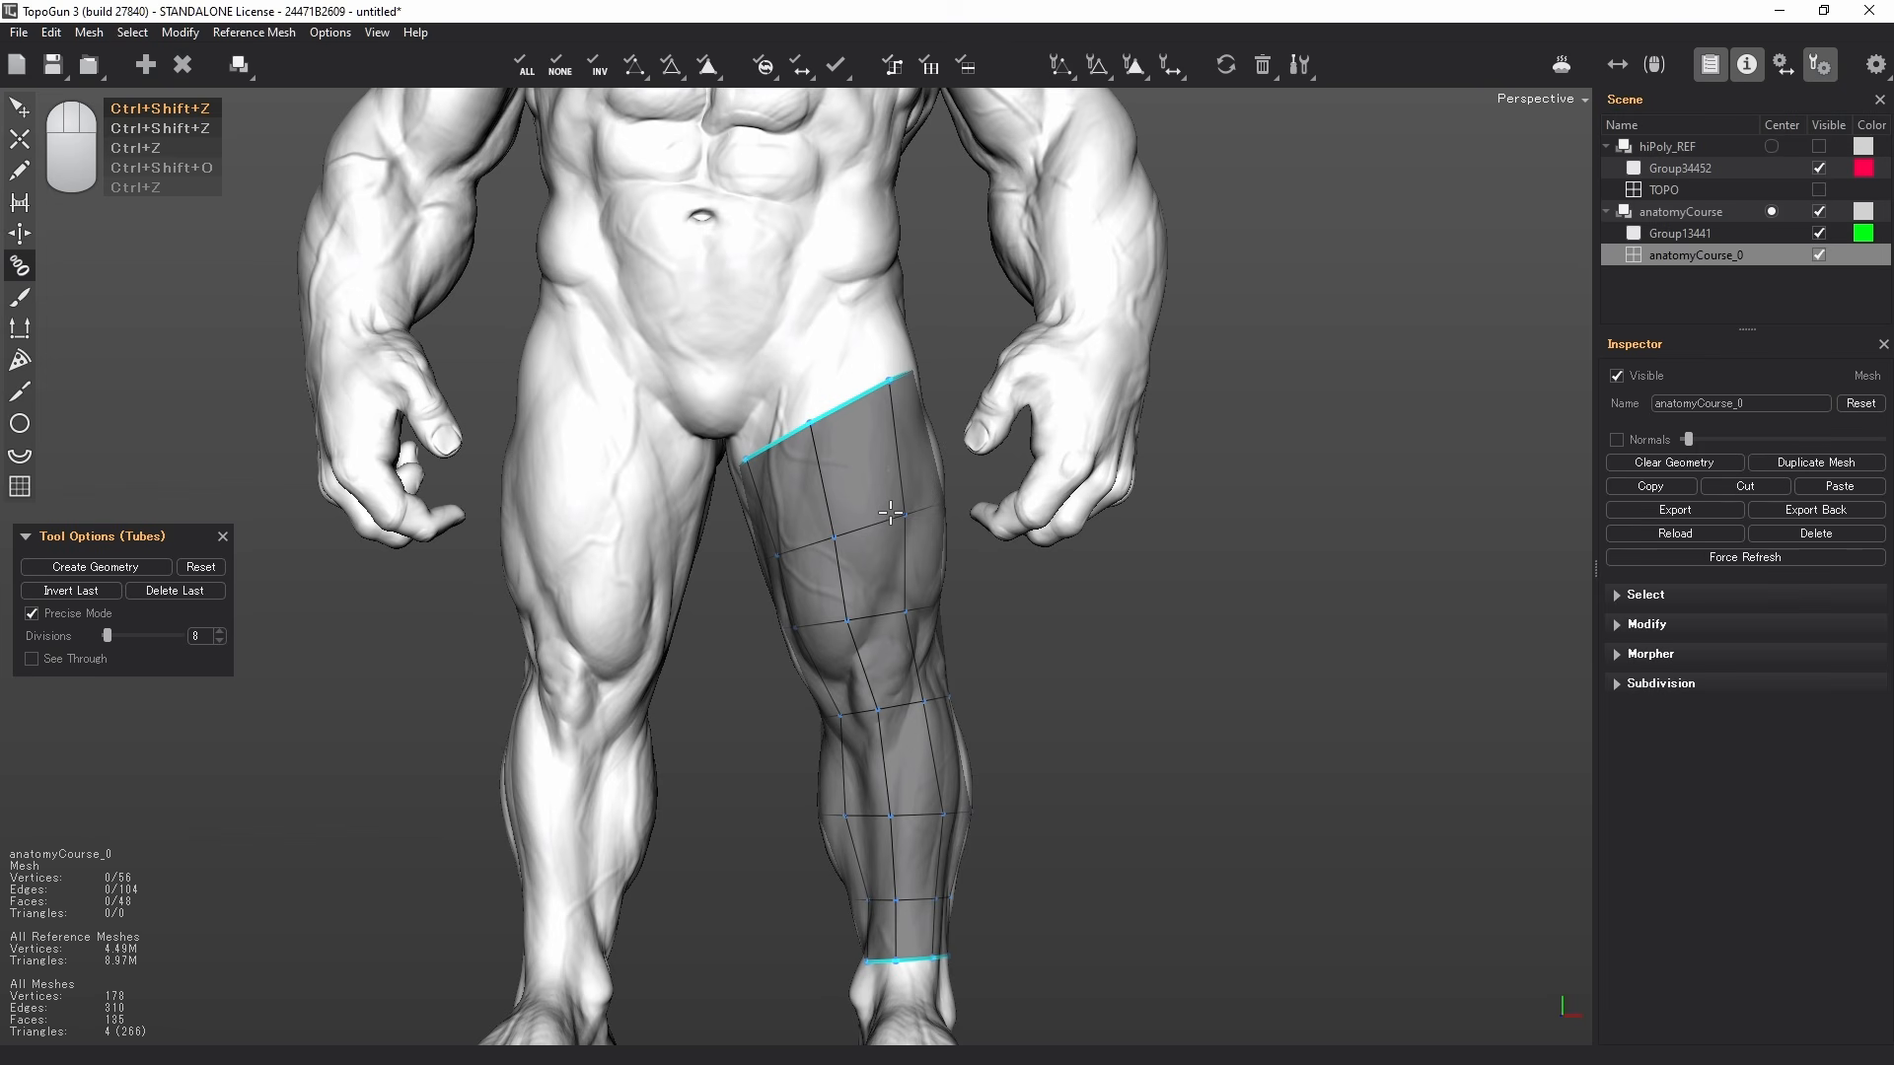
pyautogui.keyDown('alt'); pyautogui.moveTo(889, 524); pyautogui.dragTo(878, 498, button='middle'); pyautogui.keyUp('alt')
pyautogui.keyDown('alt'); pyautogui.moveTo(879, 498); pyautogui.dragTo(830, 486, button='right'); pyautogui.keyUp('alt')
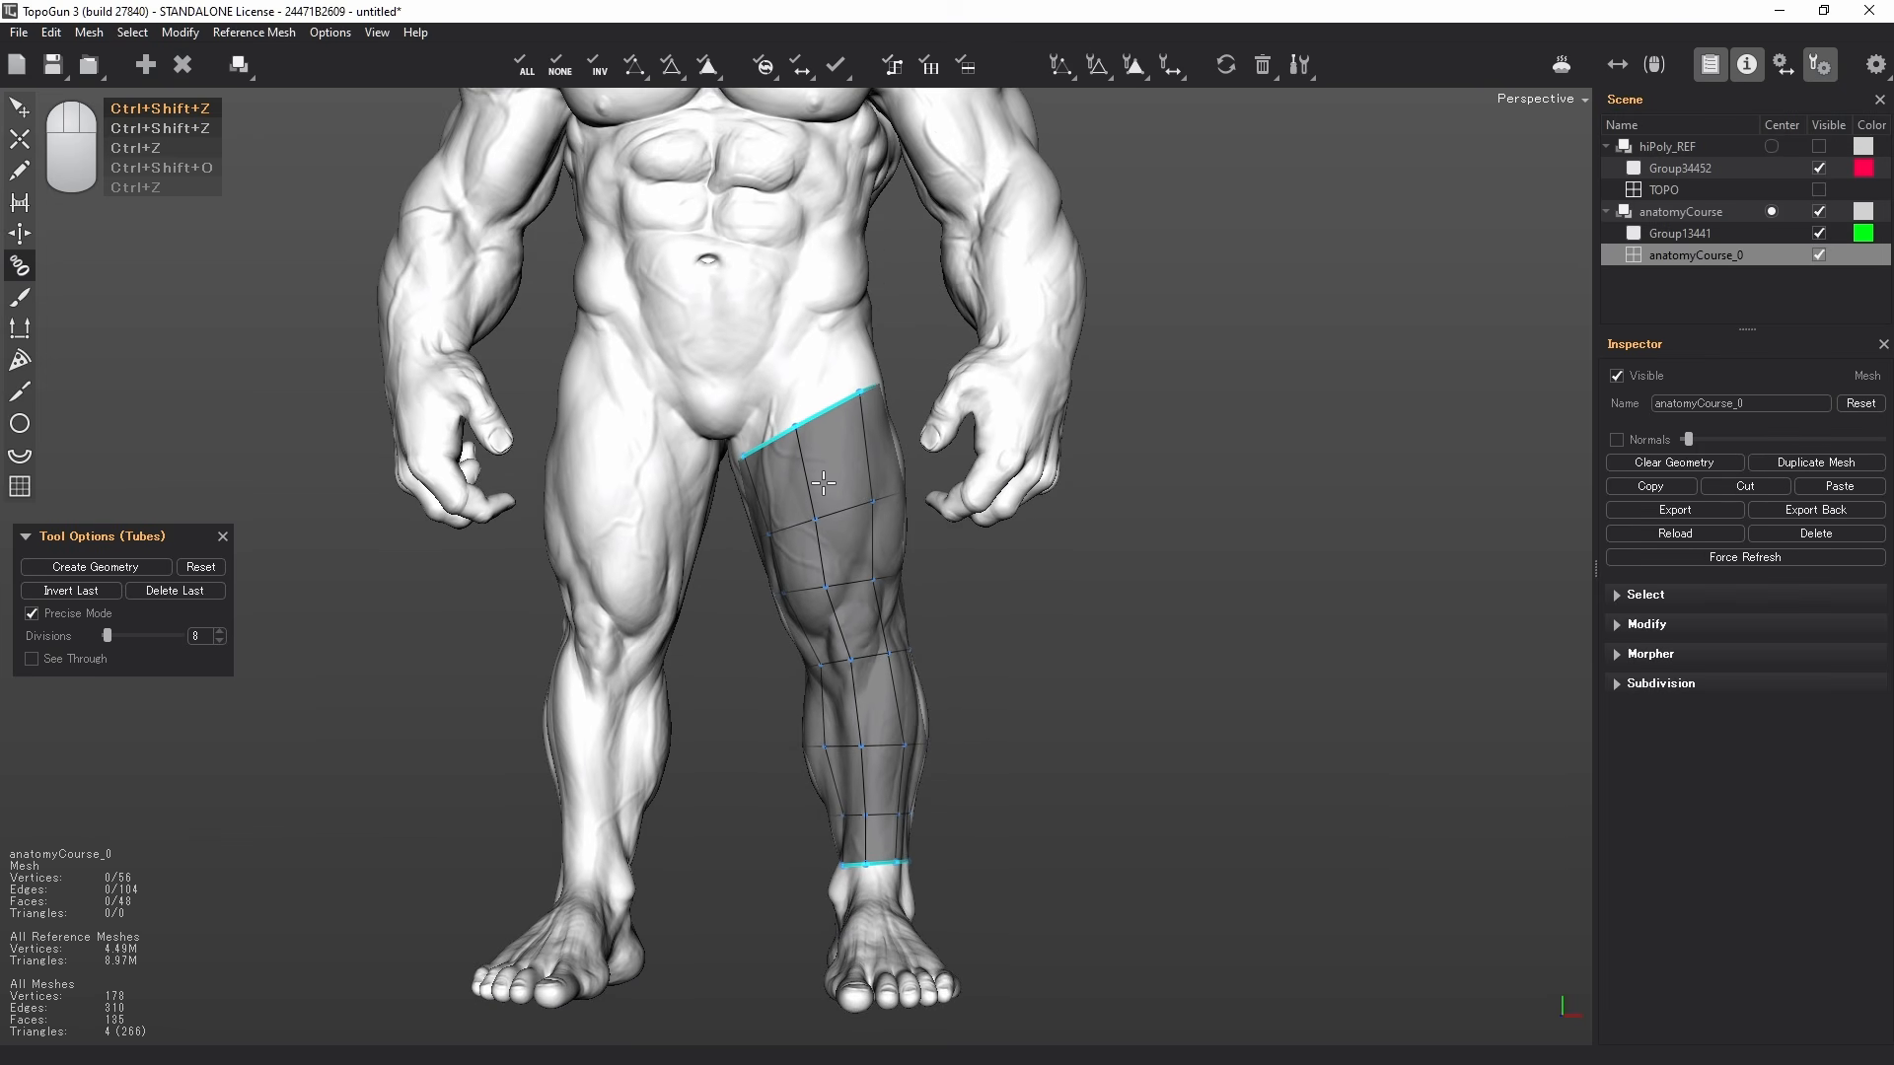
pyautogui.keyDown('alt'); pyautogui.moveTo(831, 487); pyautogui.dragTo(815, 484, button='middle'); pyautogui.keyUp('alt')
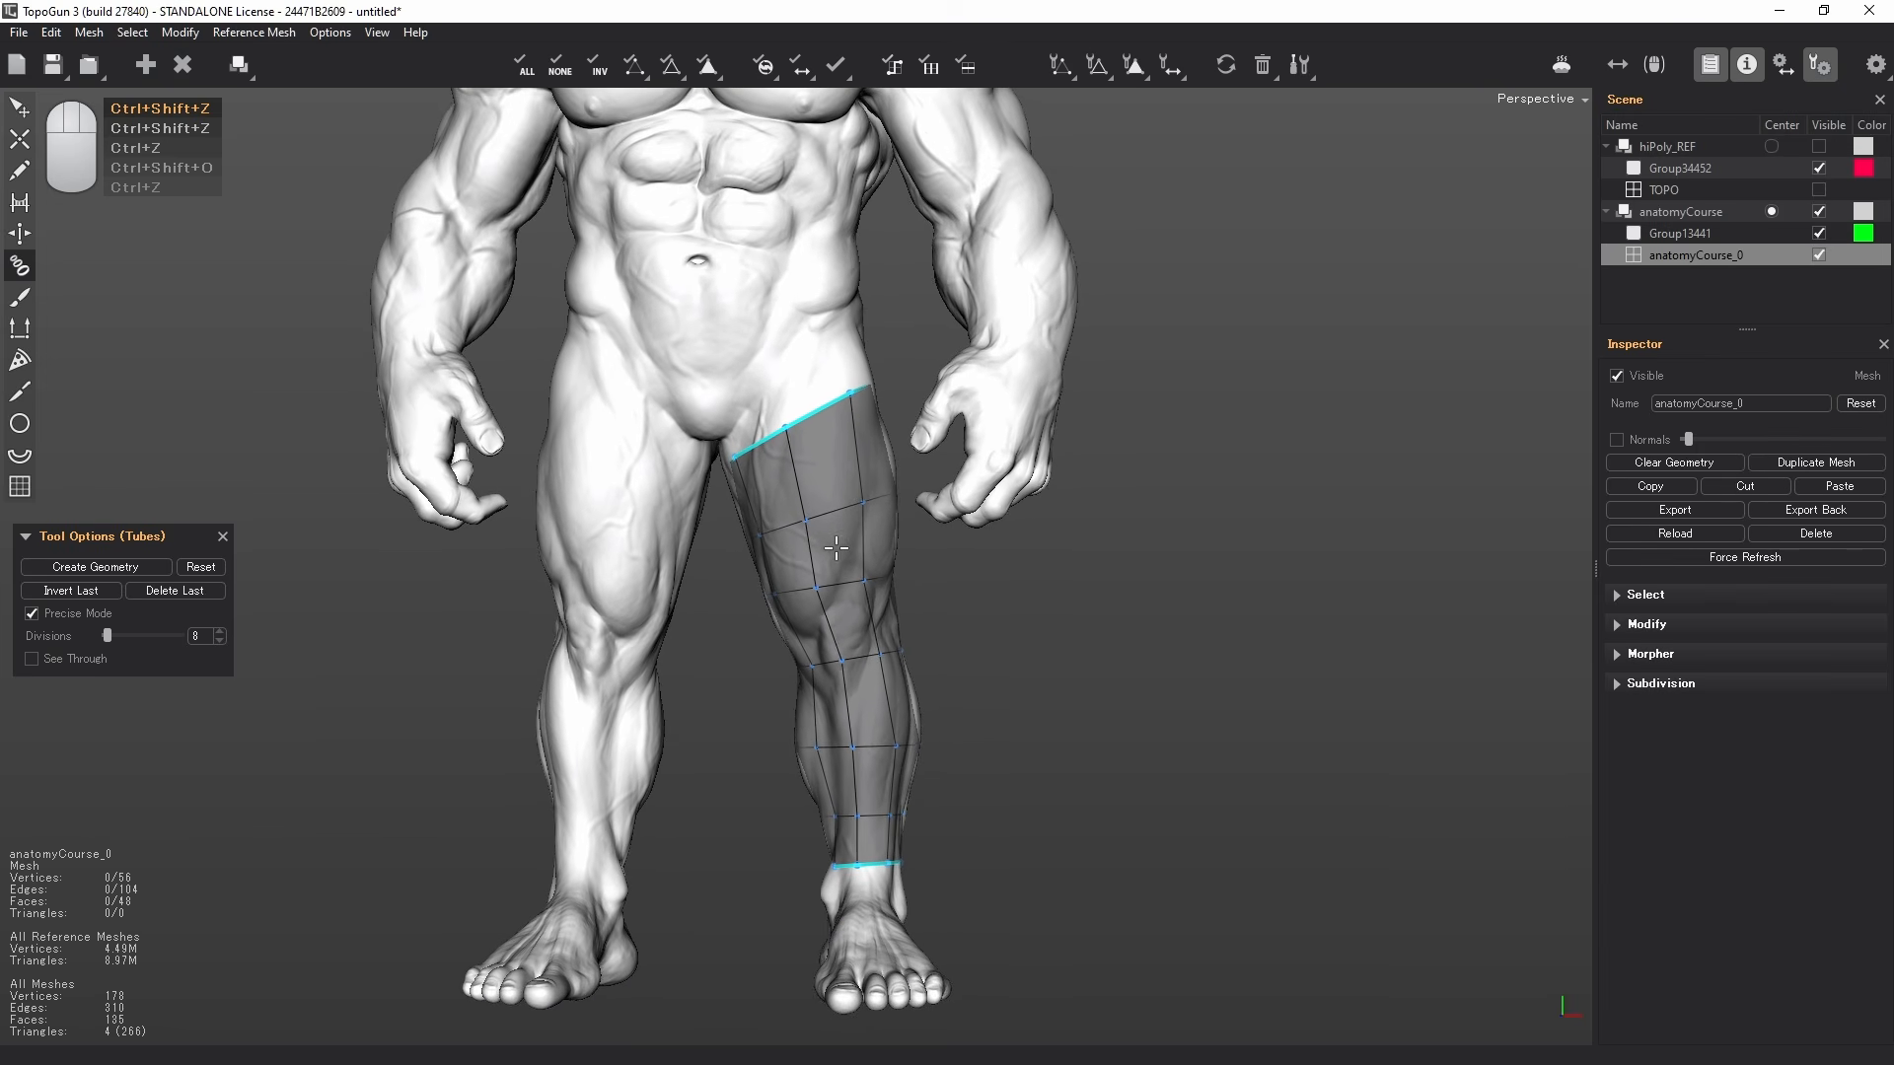
pyautogui.keyDown('alt'); pyautogui.moveTo(849, 548); pyautogui.dragTo(382, 598); pyautogui.keyUp('alt')
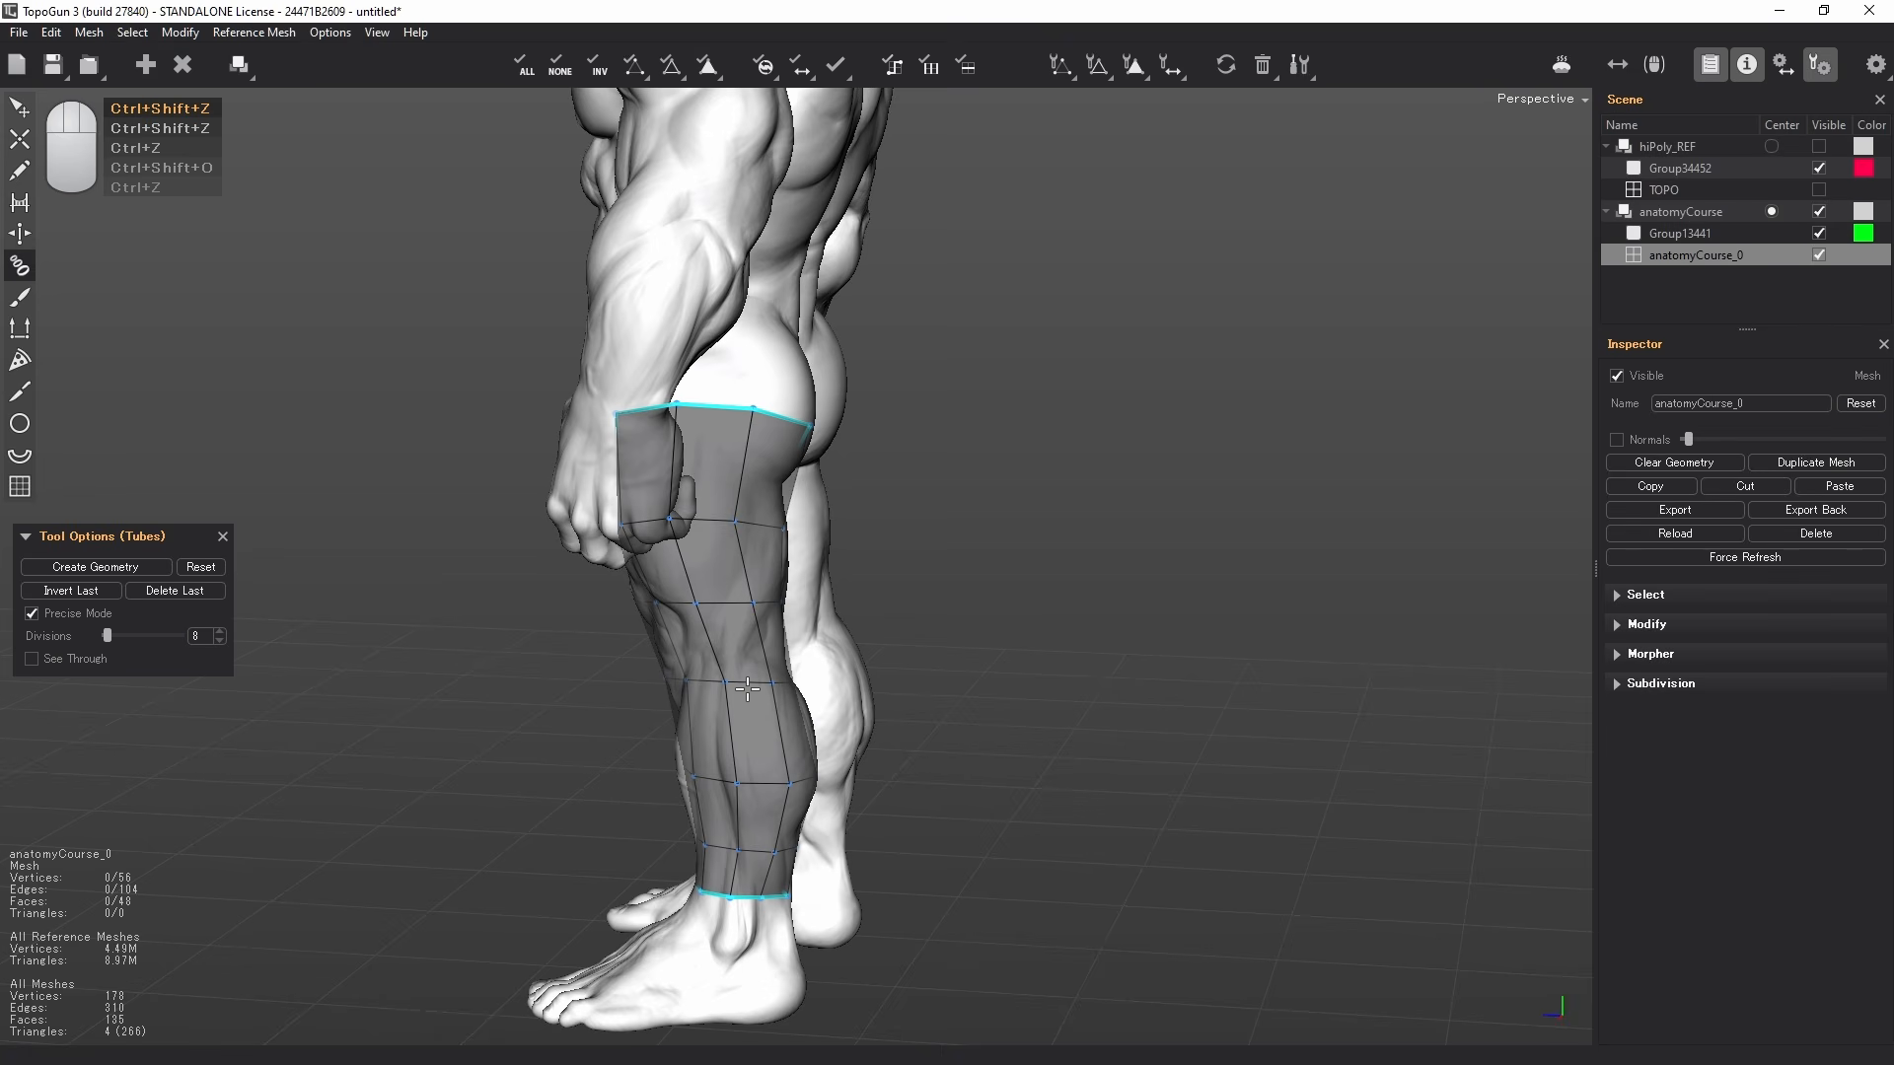
pyautogui.keyDown('alt'); pyautogui.moveTo(825, 570); pyautogui.dragTo(564, 541); pyautogui.keyUp('alt')
pyautogui.keyDown('alt'); pyautogui.moveTo(763, 525); pyautogui.dragTo(968, 601); pyautogui.keyUp('alt')
pyautogui.keyDown('alt'); pyautogui.moveTo(968, 601); pyautogui.dragTo(980, 660, button='middle'); pyautogui.keyUp('alt')
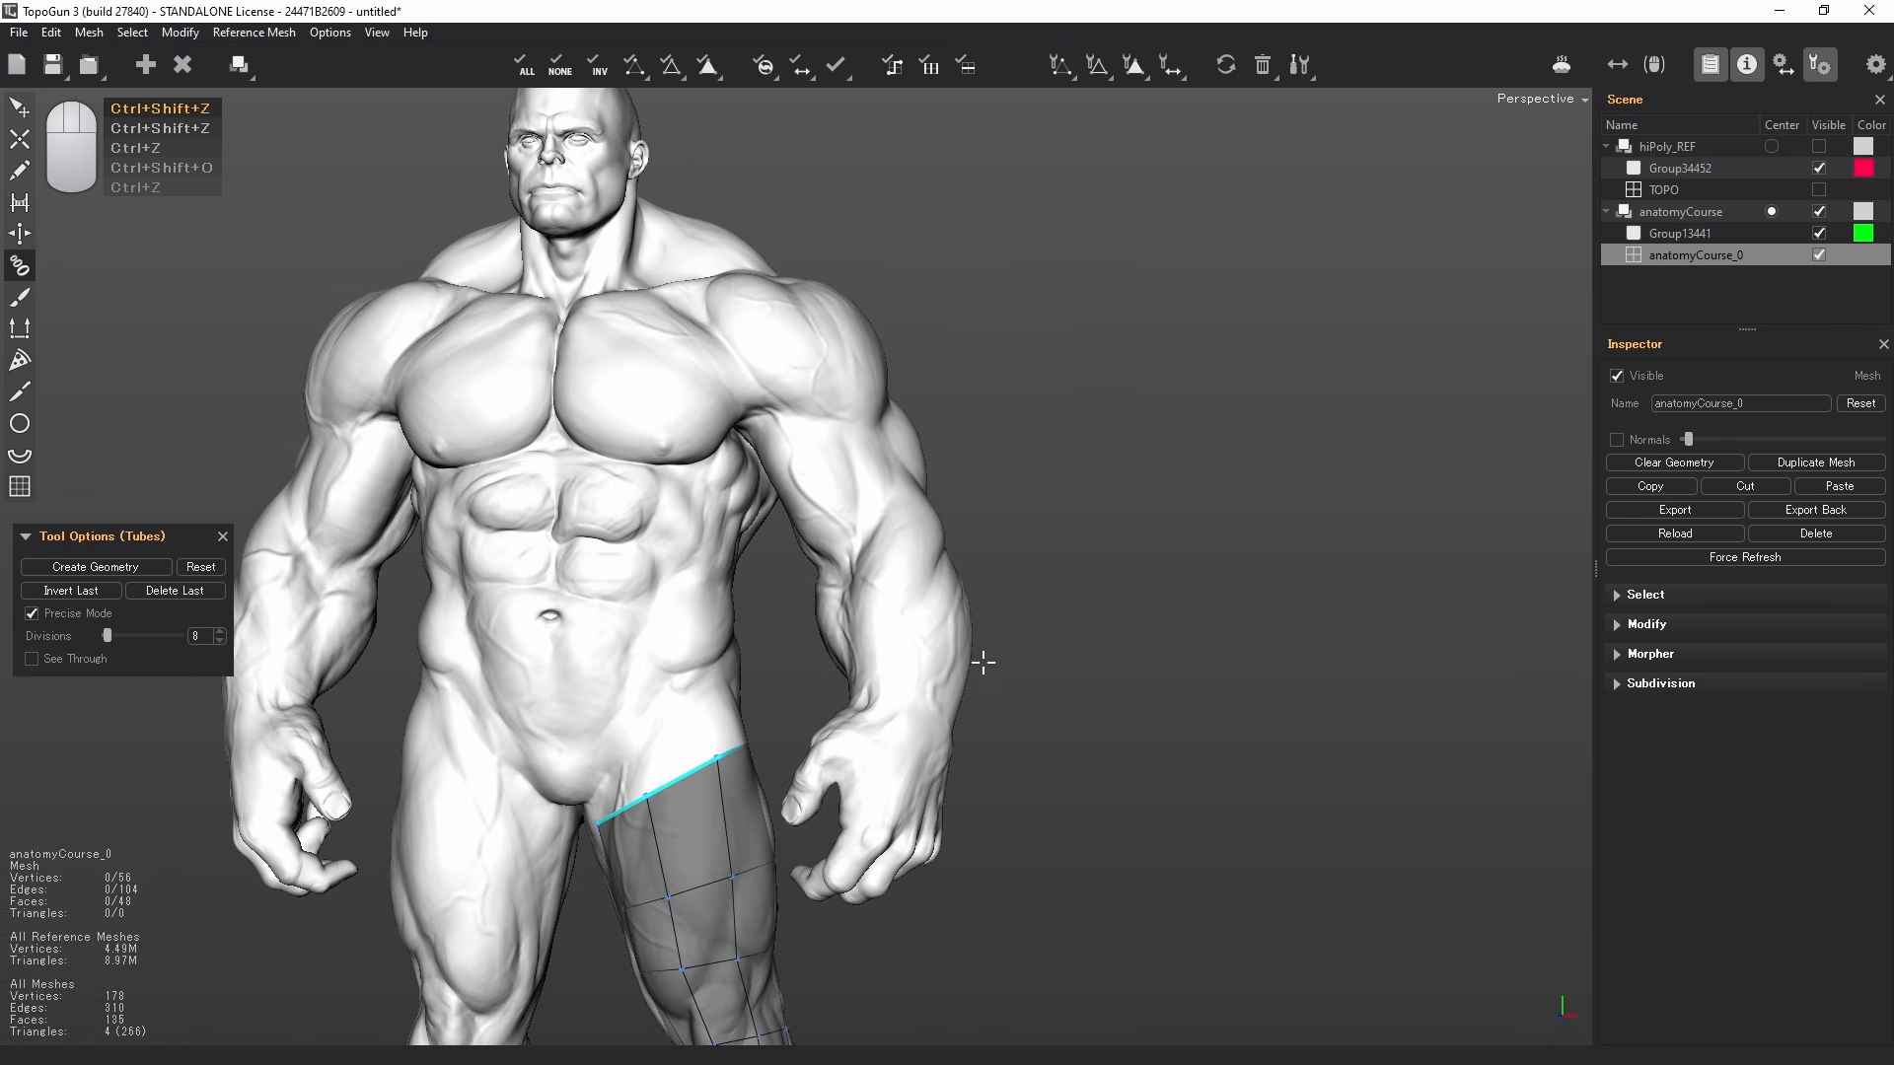
# - Draw four Tubes cross-sections with 8 divisions down the figure's left arm, from the upper arm to the forearm
pyautogui.keyDown('alt'); pyautogui.moveTo(895, 577); pyautogui.dragTo(993, 541, button='right'); pyautogui.keyUp('alt')
pyautogui.keyDown('alt'); pyautogui.moveTo(993, 542); pyautogui.dragTo(910, 375); pyautogui.keyUp('alt')
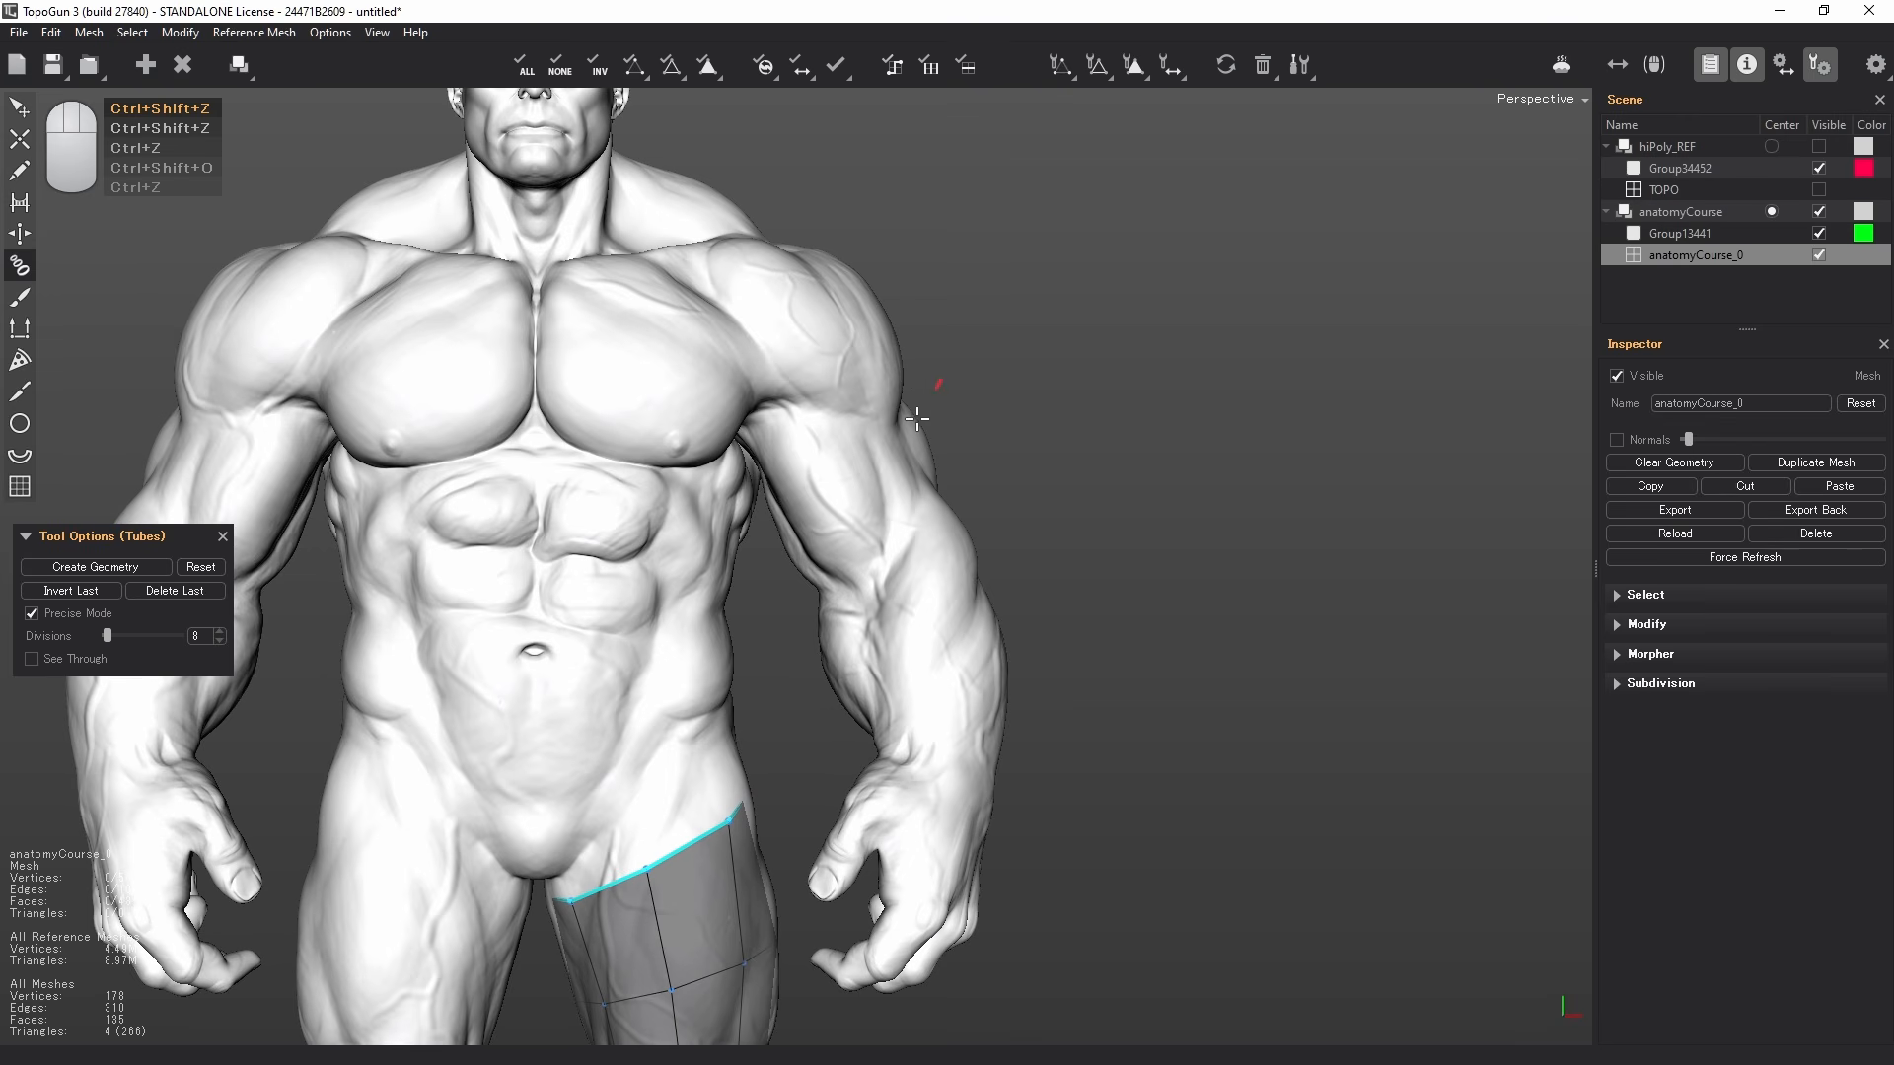
pyautogui.press('e')
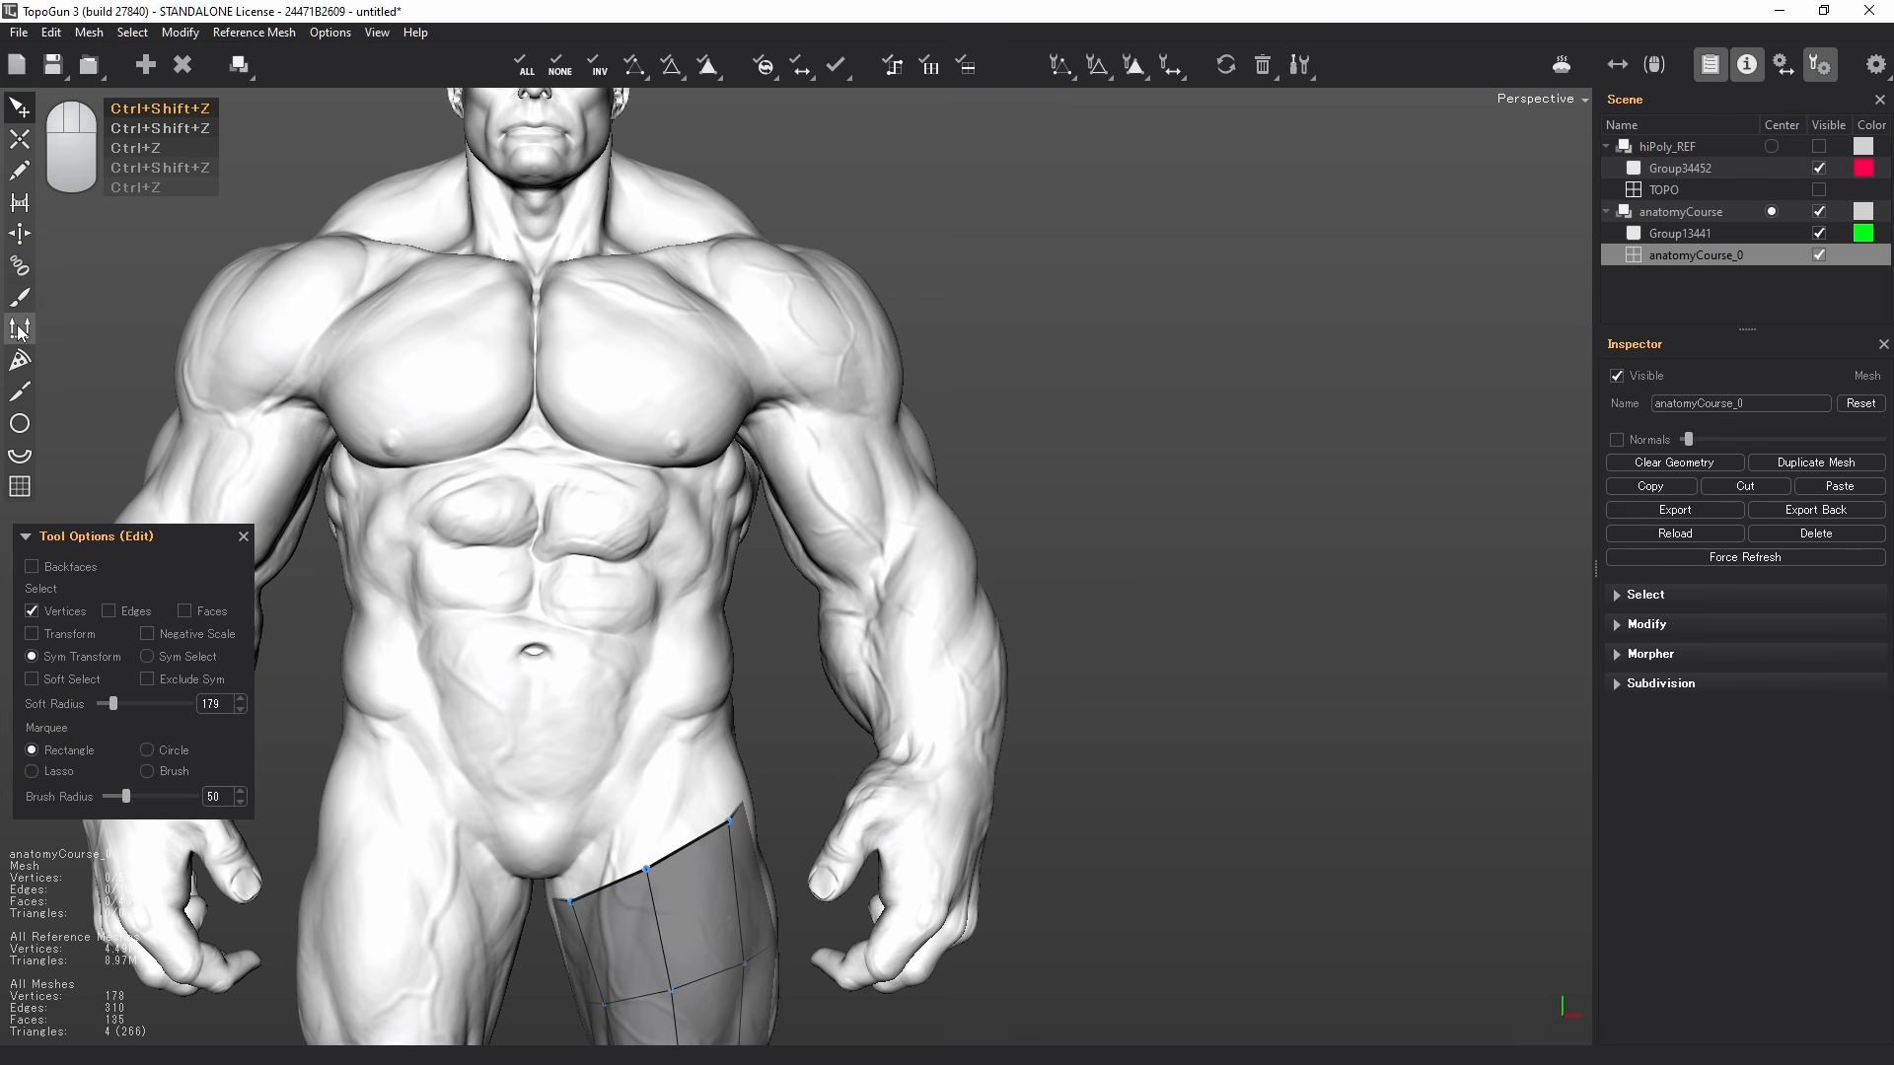
pyautogui.click(19, 265)
pyautogui.moveTo(914, 453)
pyautogui.keyDown('alt'); pyautogui.mouseDown()
pyautogui.moveTo(943, 457)
pyautogui.moveTo(758, 481)
pyautogui.mouseUp(); pyautogui.keyUp('alt')
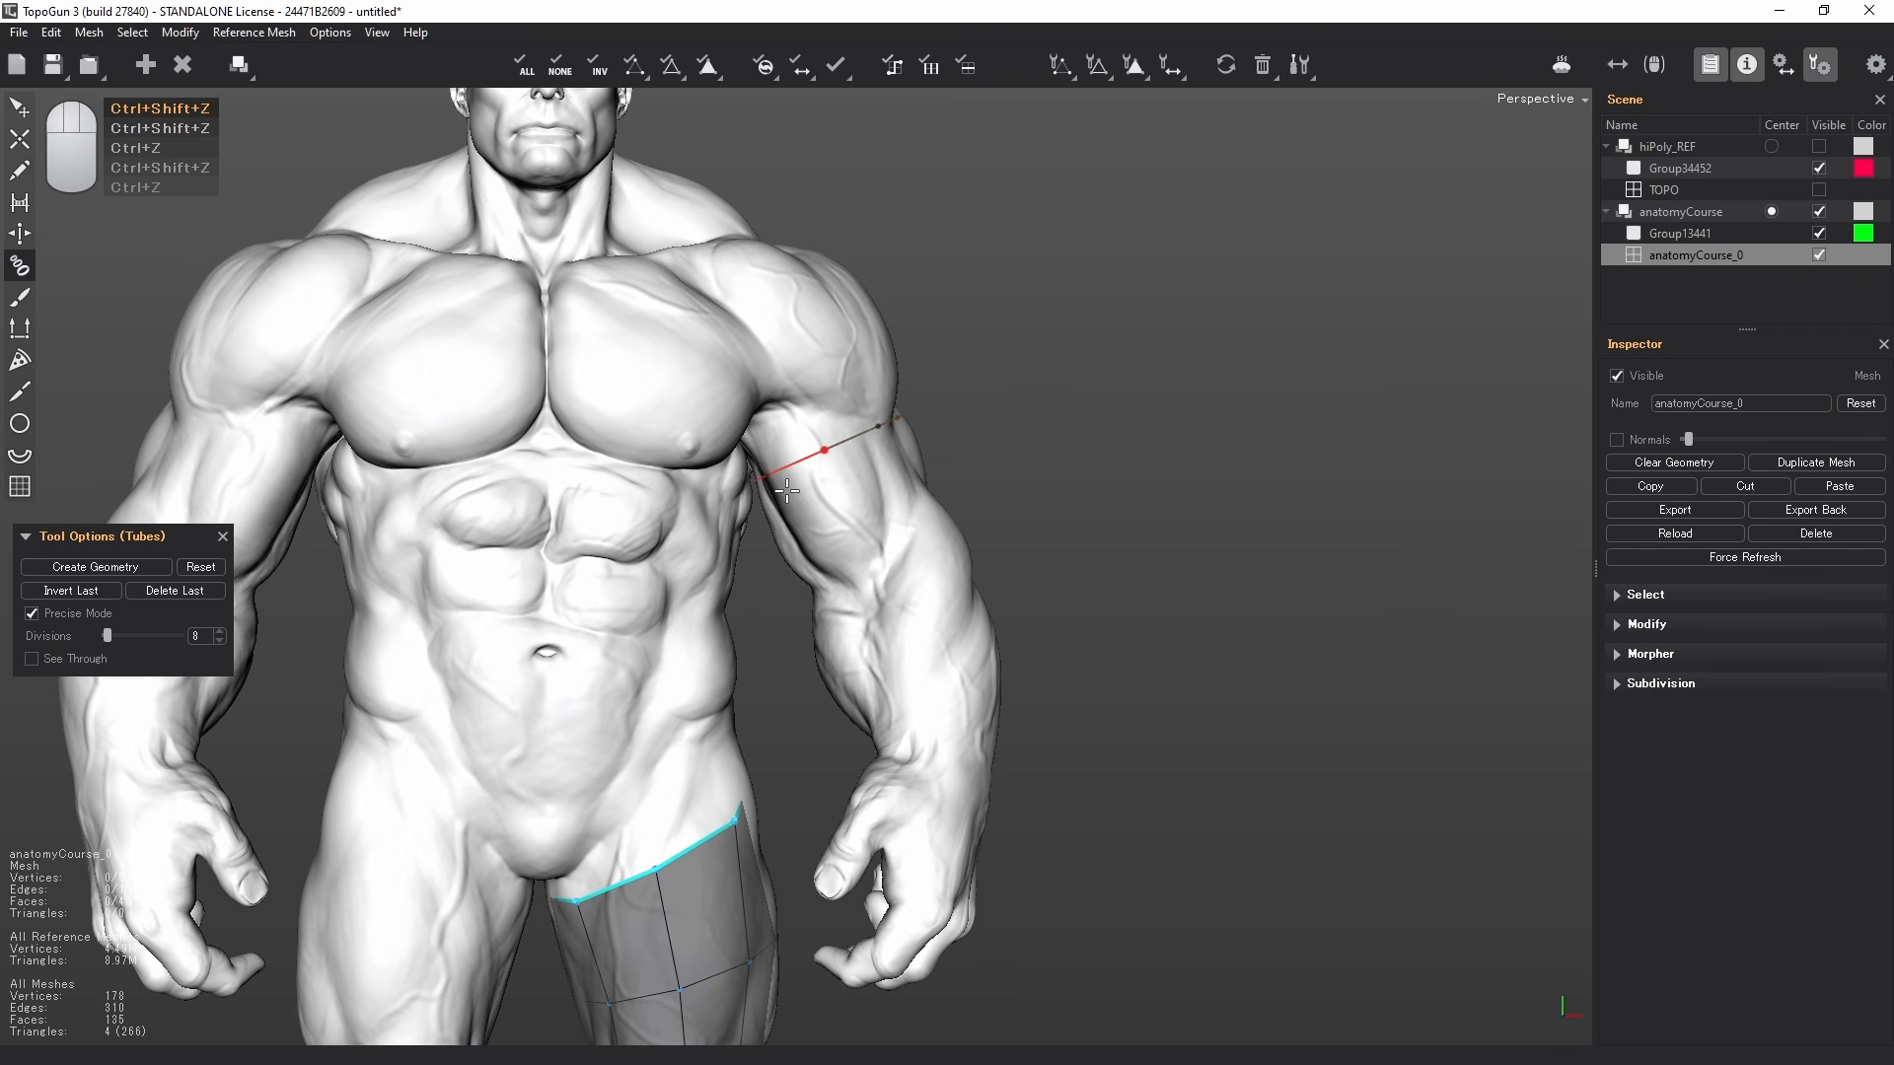
pyautogui.moveTo(937, 479); pyautogui.dragTo(774, 540)
pyautogui.moveTo(1080, 711)
pyautogui.mouseDown()
pyautogui.moveTo(529, 716)
pyautogui.moveTo(964, 698)
pyautogui.moveTo(840, 688)
pyautogui.moveTo(444, 698)
pyautogui.moveTo(788, 700)
pyautogui.moveTo(719, 706)
pyautogui.moveTo(895, 672)
pyautogui.mouseUp()
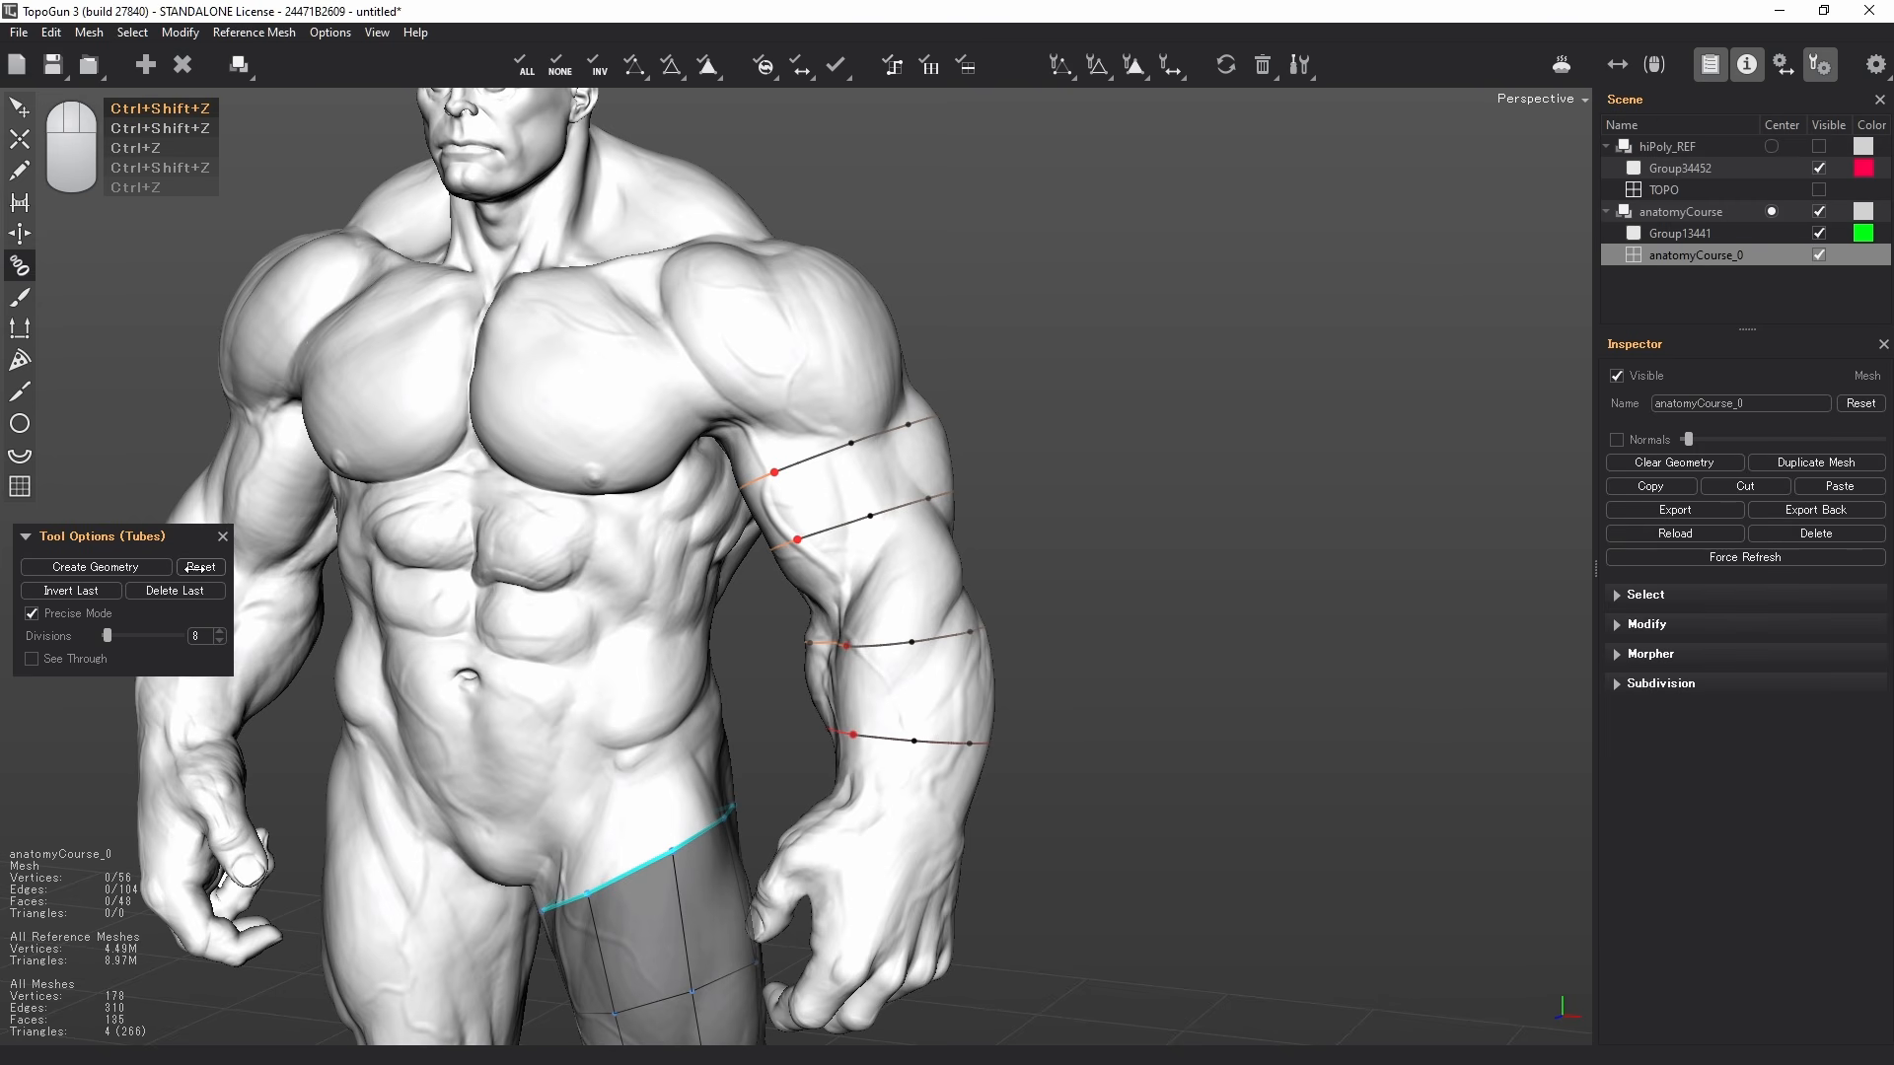
# - Delete the last two arm cross-sections and draw four closer ones from the elbow to the wrist
pyautogui.click(155, 590)
pyautogui.click(154, 590)
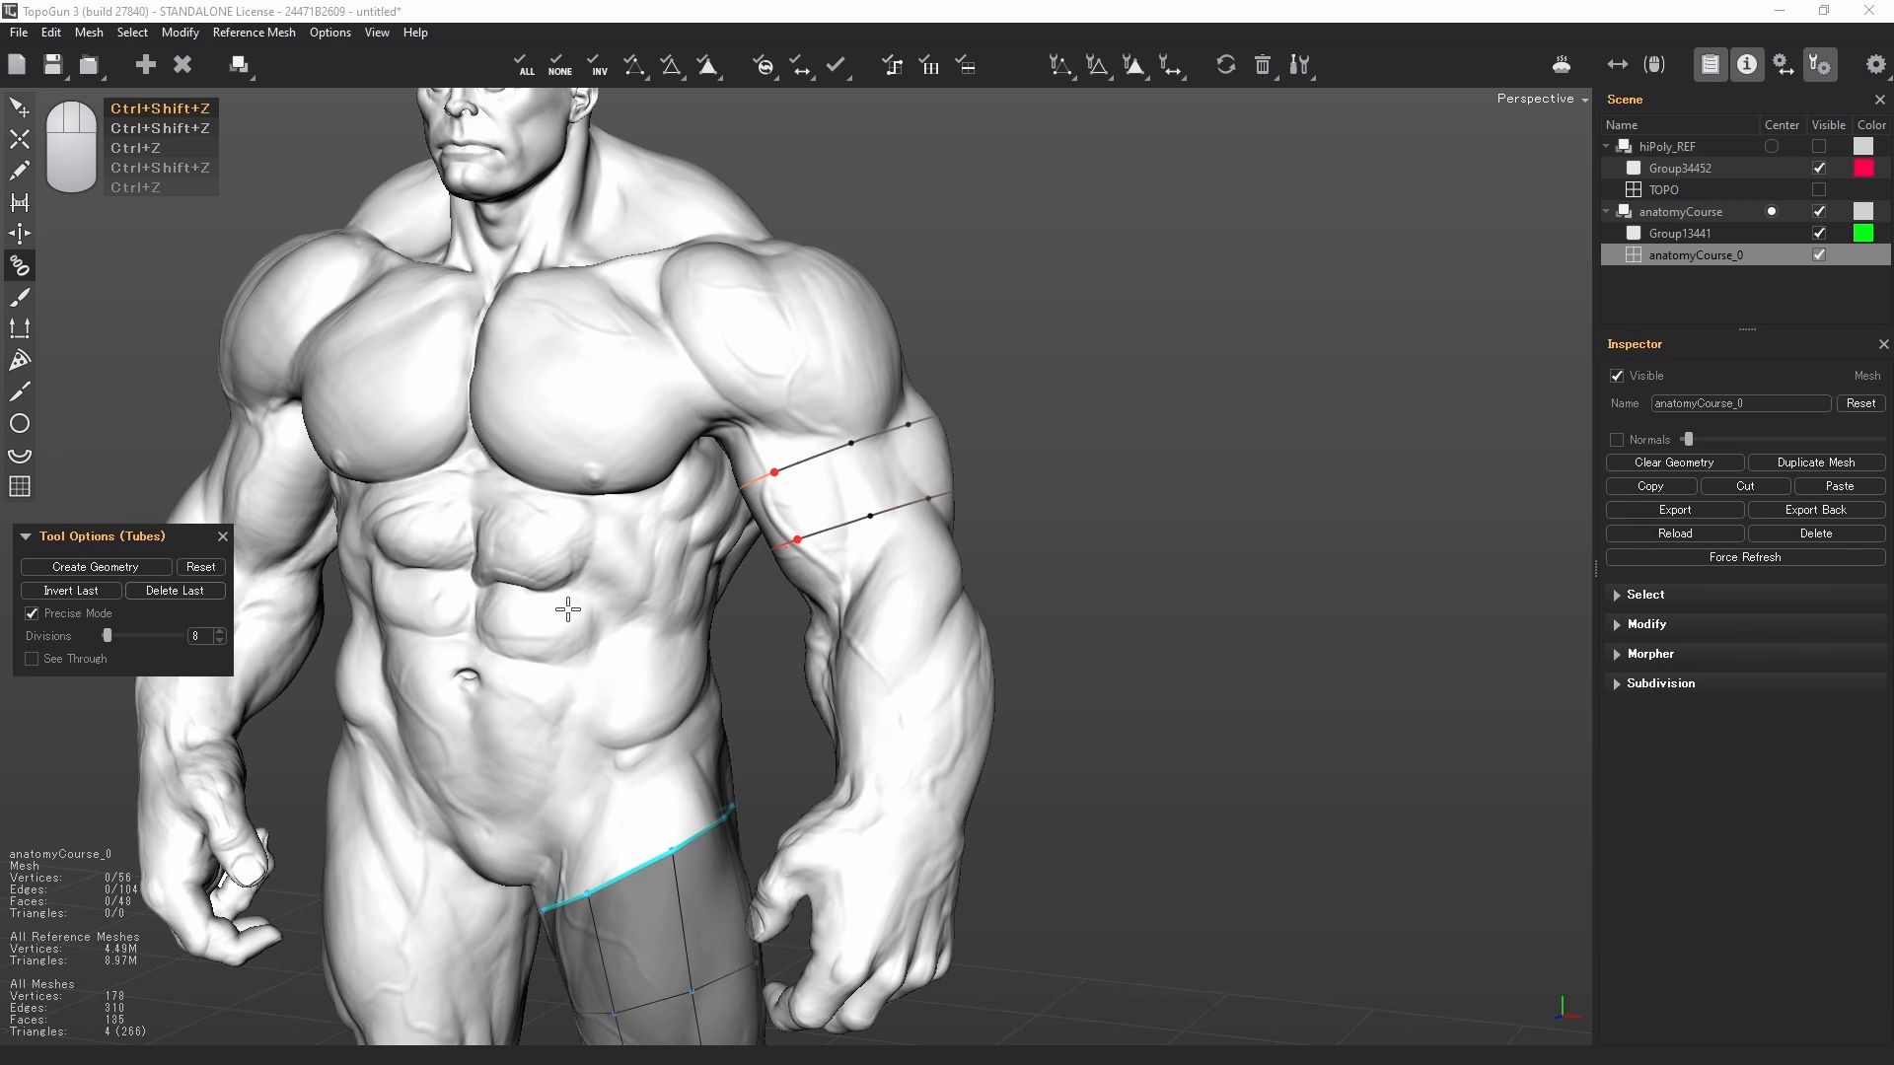
pyautogui.keyDown('alt'); pyautogui.moveTo(947, 620); pyautogui.dragTo(1025, 604); pyautogui.keyUp('alt')
pyautogui.moveTo(1035, 534); pyautogui.dragTo(774, 597)
pyautogui.keyDown('alt'); pyautogui.moveTo(894, 644); pyautogui.dragTo(974, 700); pyautogui.keyUp('alt')
pyautogui.moveTo(1129, 623); pyautogui.dragTo(792, 636)
pyautogui.keyDown('alt'); pyautogui.moveTo(937, 715); pyautogui.dragTo(999, 797); pyautogui.keyUp('alt')
pyautogui.moveTo(1061, 689); pyautogui.dragTo(822, 707)
pyautogui.moveTo(912, 758)
pyautogui.keyDown('alt'); pyautogui.mouseDown()
pyautogui.moveTo(932, 789)
pyautogui.moveTo(703, 663)
pyautogui.moveTo(803, 660)
pyautogui.moveTo(1002, 727)
pyautogui.moveTo(1061, 769)
pyautogui.moveTo(1044, 784)
pyautogui.mouseUp(); pyautogui.keyUp('alt')
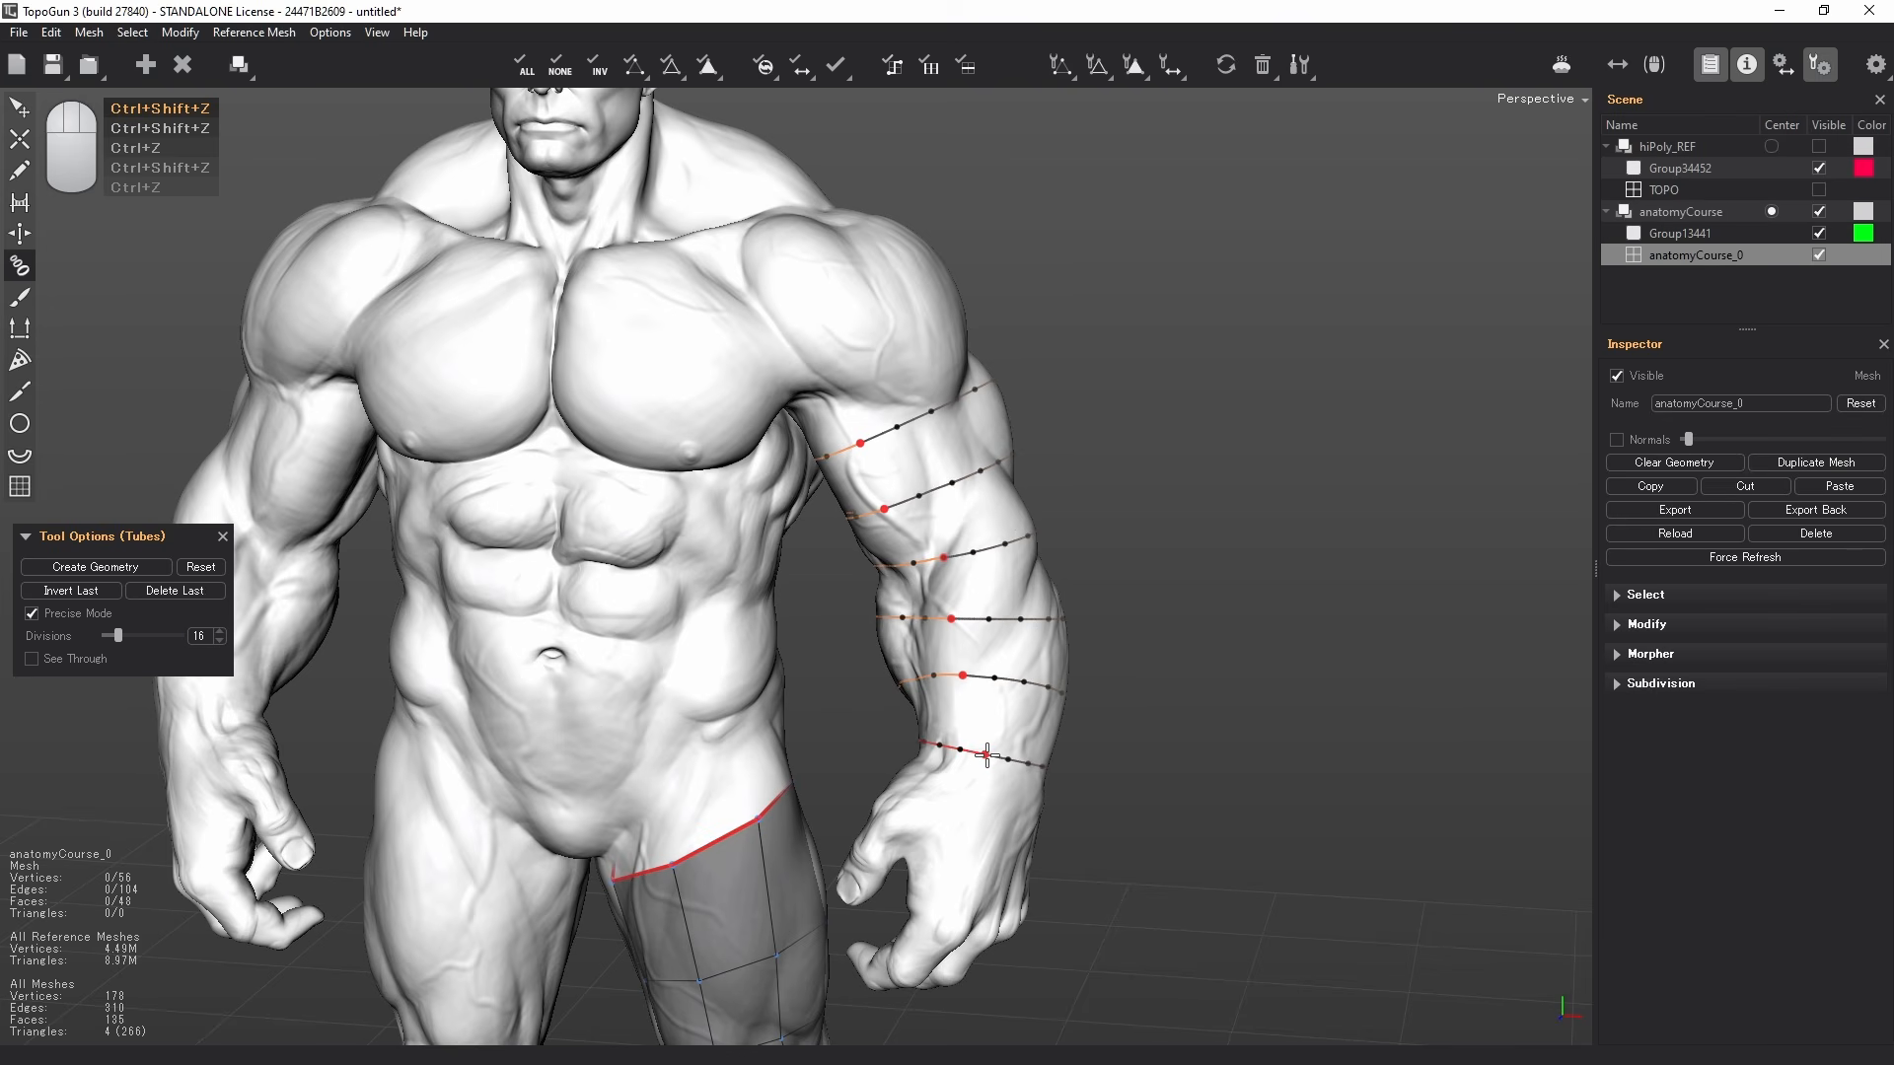
# - Set the Tubes divisions to 21 and generate the left arm's tube geometry
pyautogui.scroll(-4, 986, 755)
pyautogui.scroll(10, 987, 756)
pyautogui.scroll(-7, 986, 756)
pyautogui.scroll(4, 986, 756)
pyautogui.scroll(1, 881, 726)
pyautogui.press('Return')
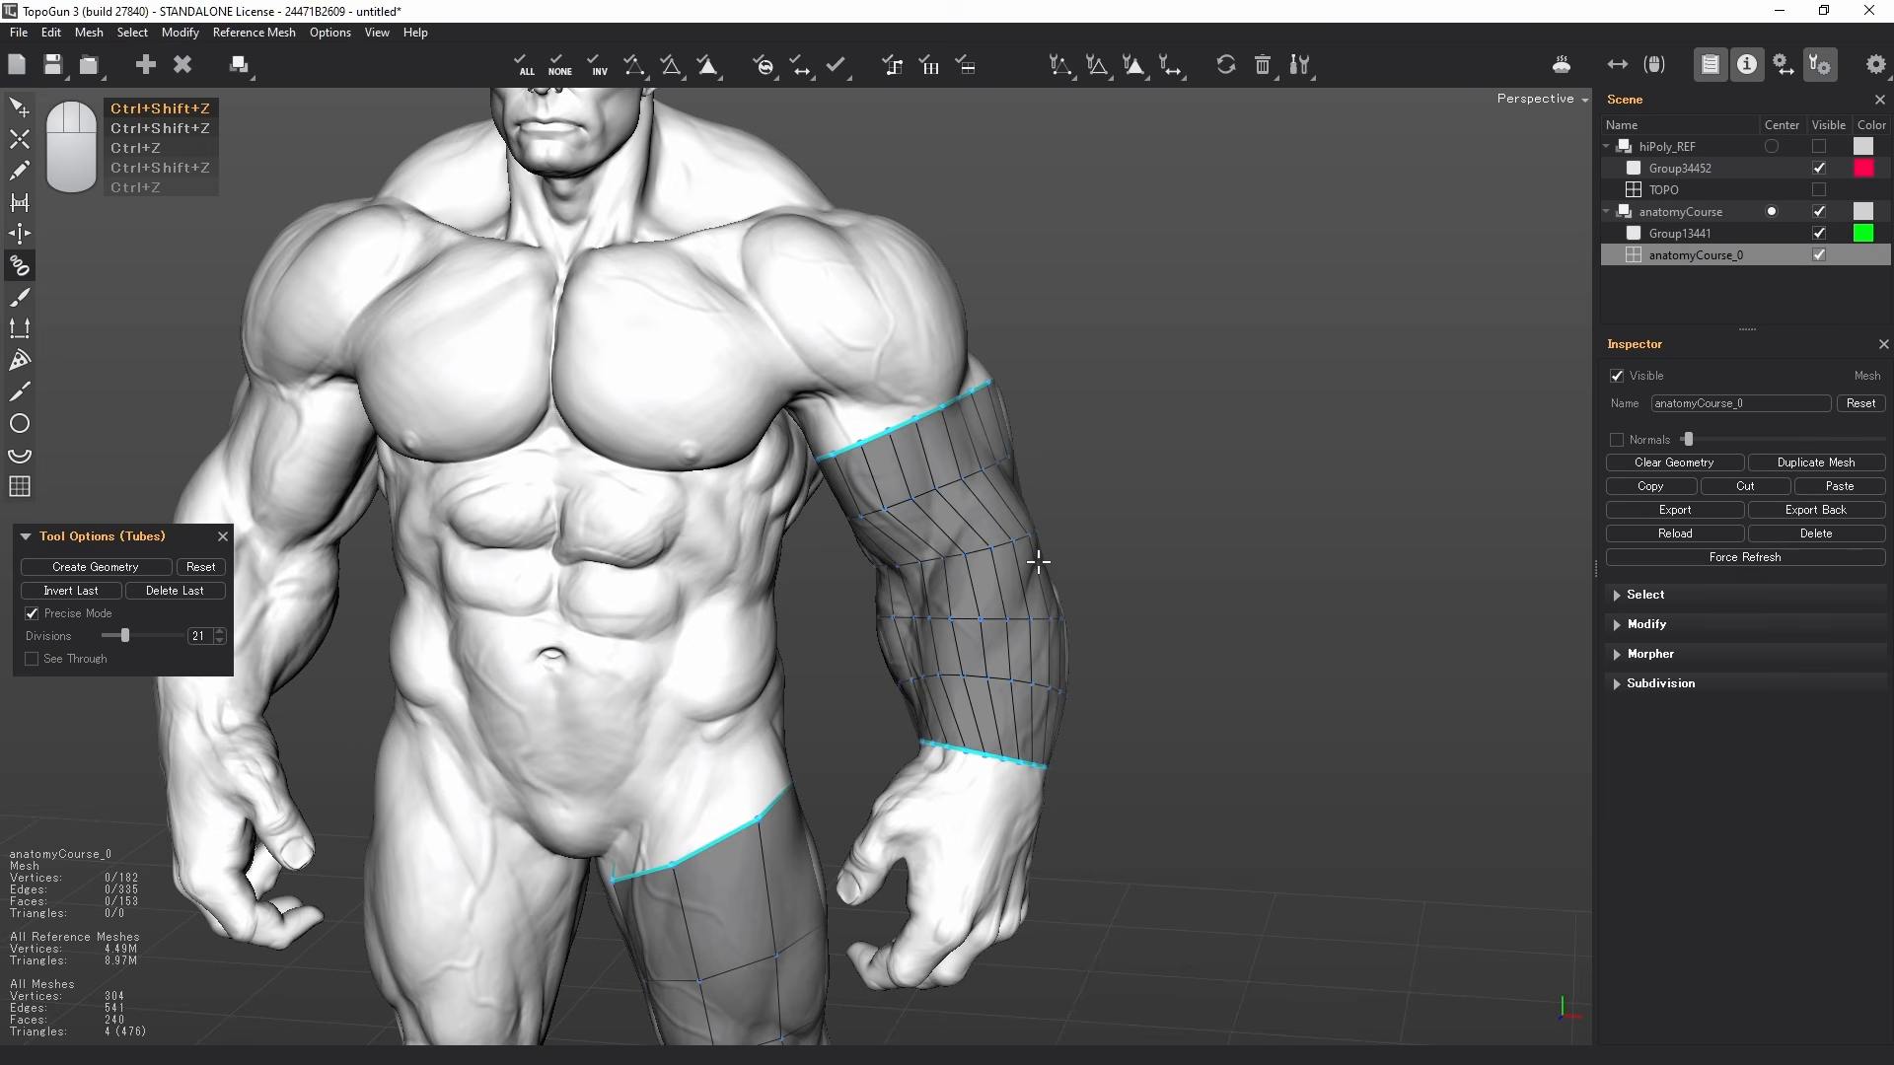
# - Try generating a 21-division tube on the figure's right arm from four cross-sections drawn in order from upper arm to wrist
pyautogui.keyDown('alt'); pyautogui.moveTo(1065, 555); pyautogui.dragTo(1036, 607); pyautogui.keyUp('alt')
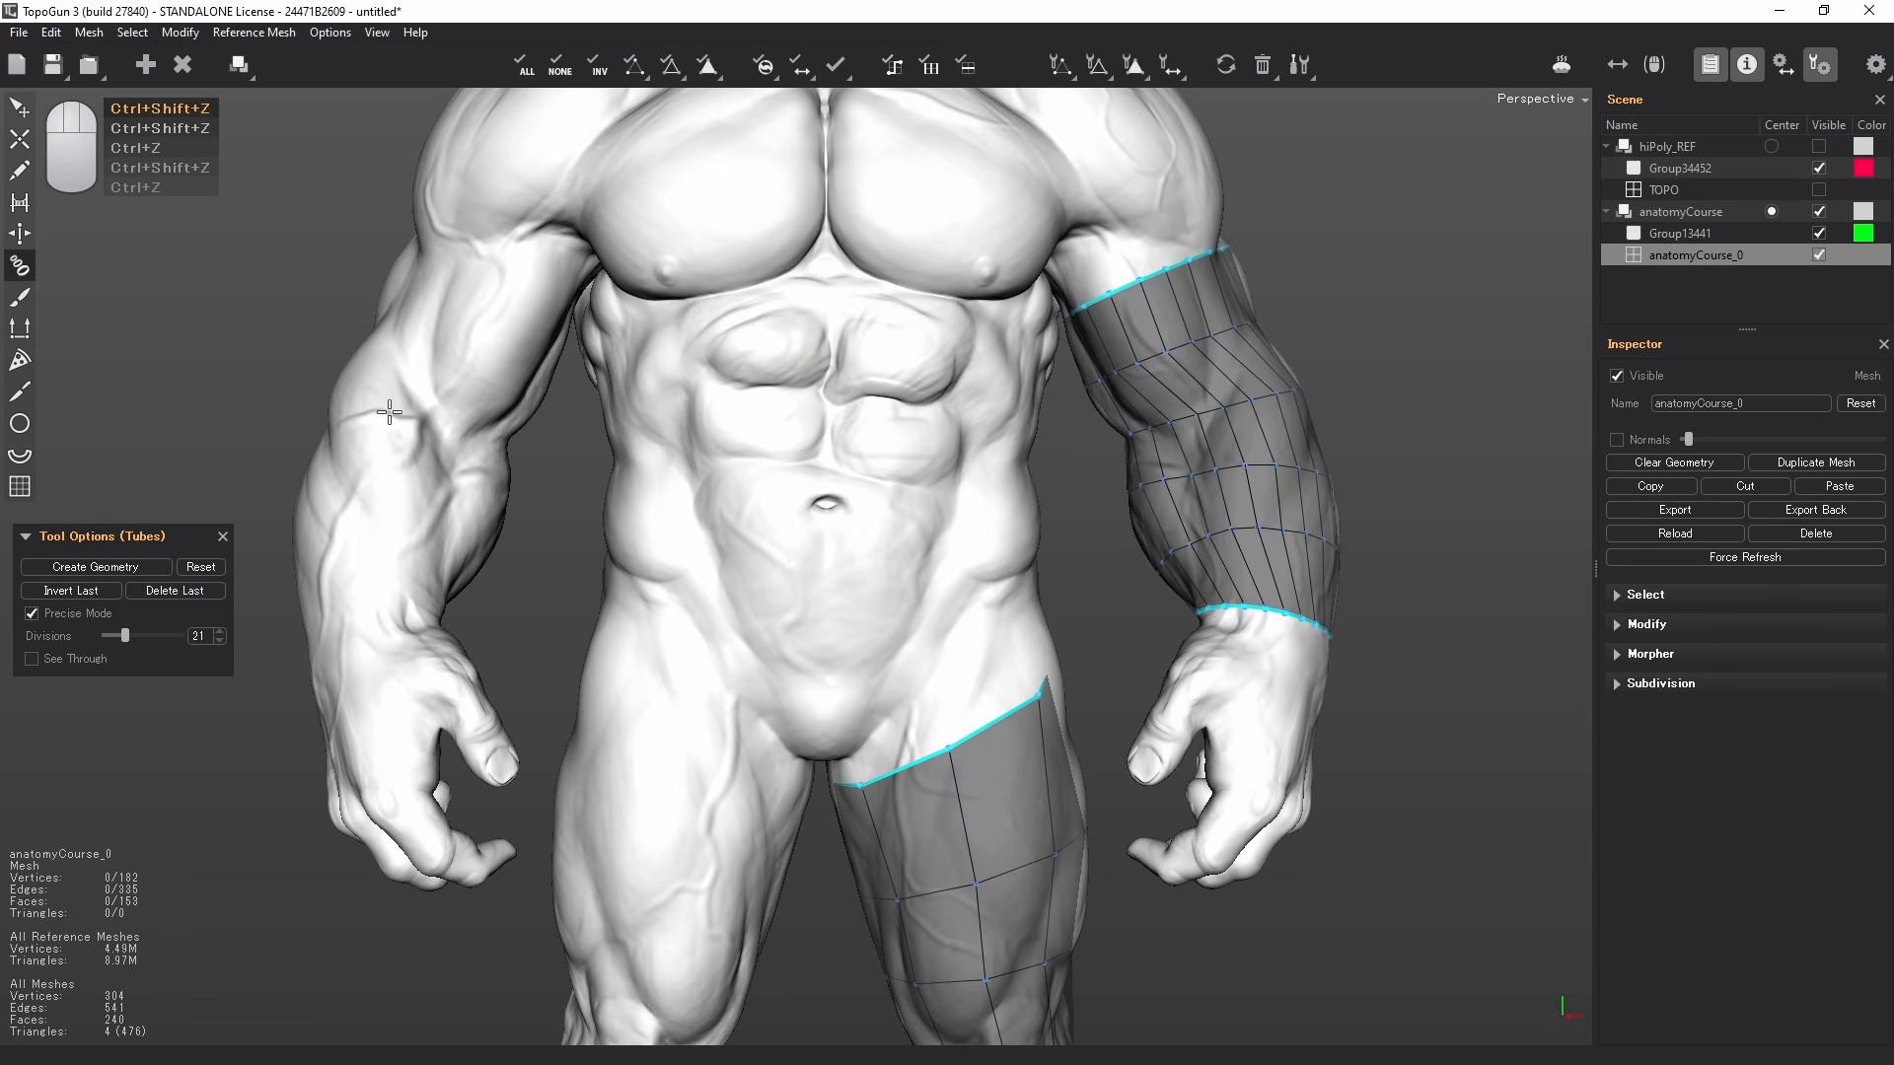
pyautogui.keyDown('alt'); pyautogui.moveTo(390, 412); pyautogui.dragTo(384, 449); pyautogui.keyUp('alt')
pyautogui.moveTo(321, 286); pyautogui.dragTo(546, 409)
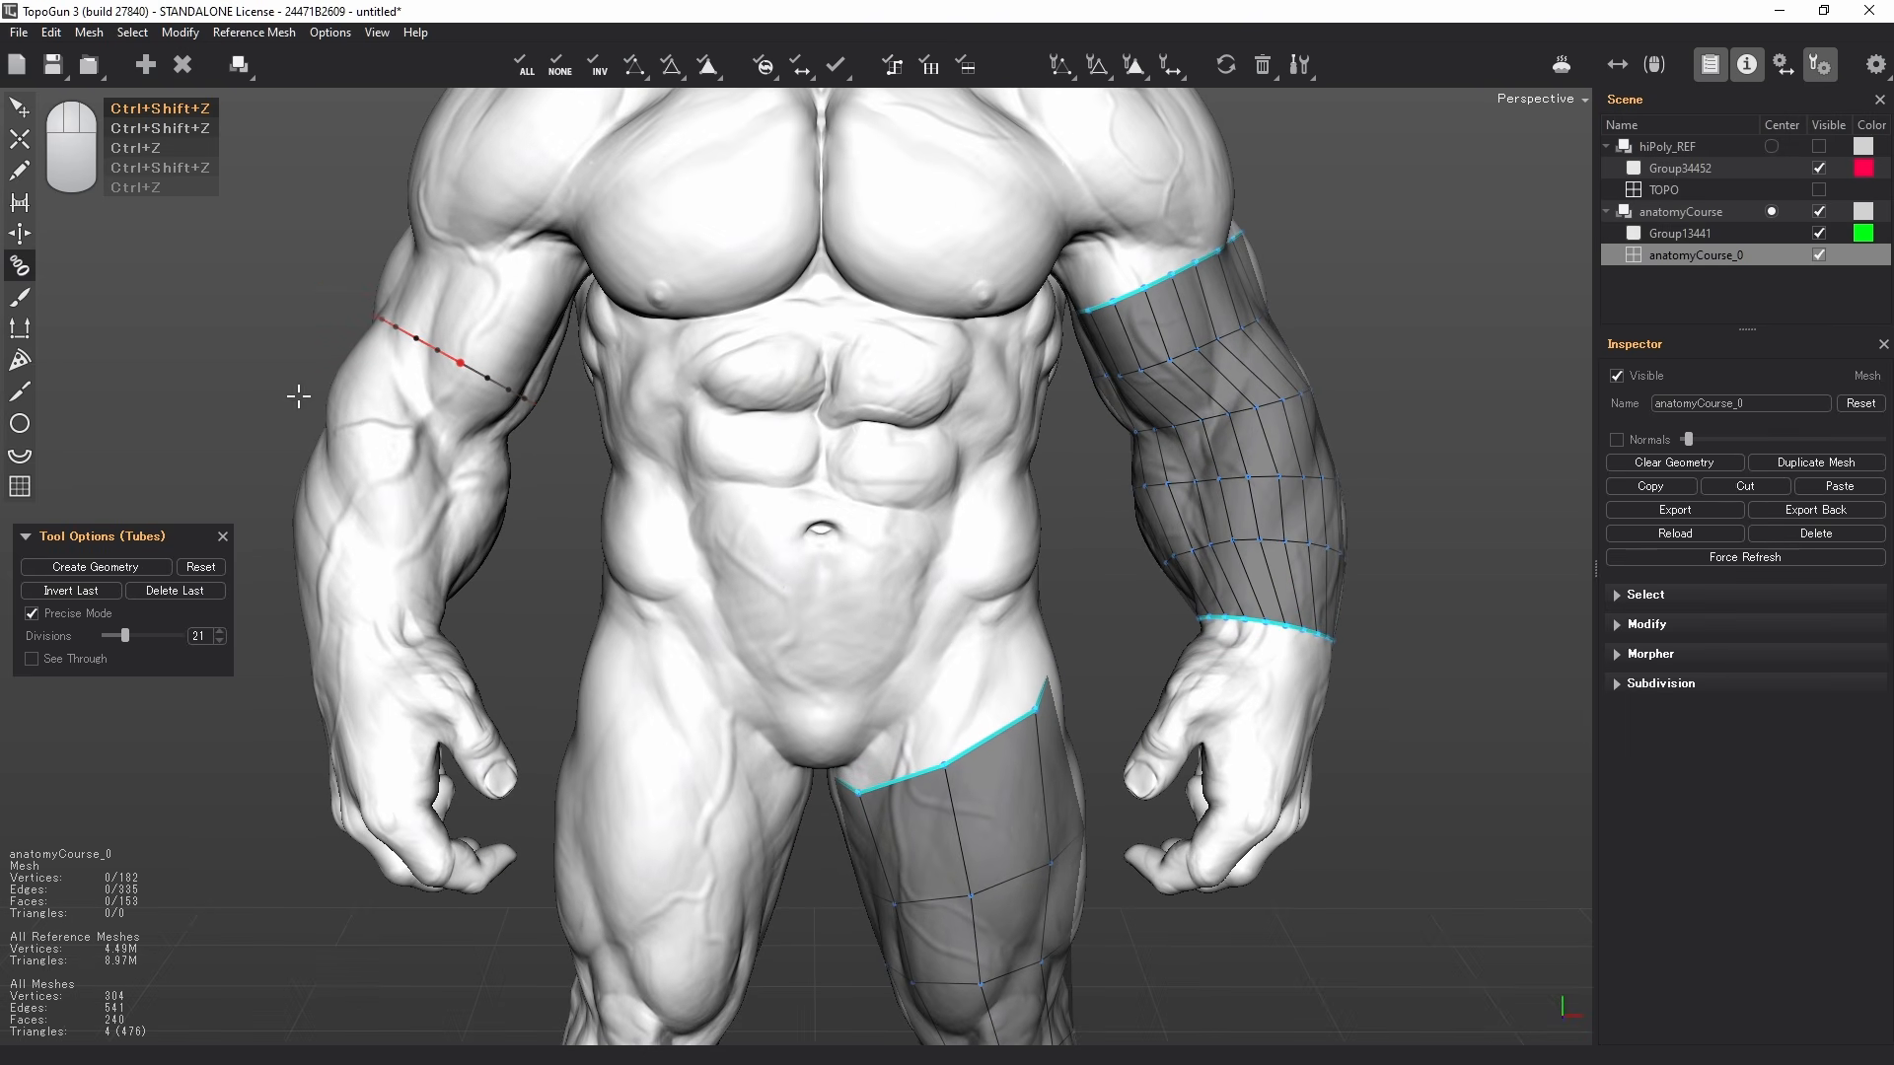
pyautogui.moveTo(329, 403); pyautogui.dragTo(554, 472)
pyautogui.moveTo(301, 478); pyautogui.dragTo(559, 508)
pyautogui.moveTo(308, 617); pyautogui.dragTo(494, 595)
pyautogui.scroll(2, 498, 463)
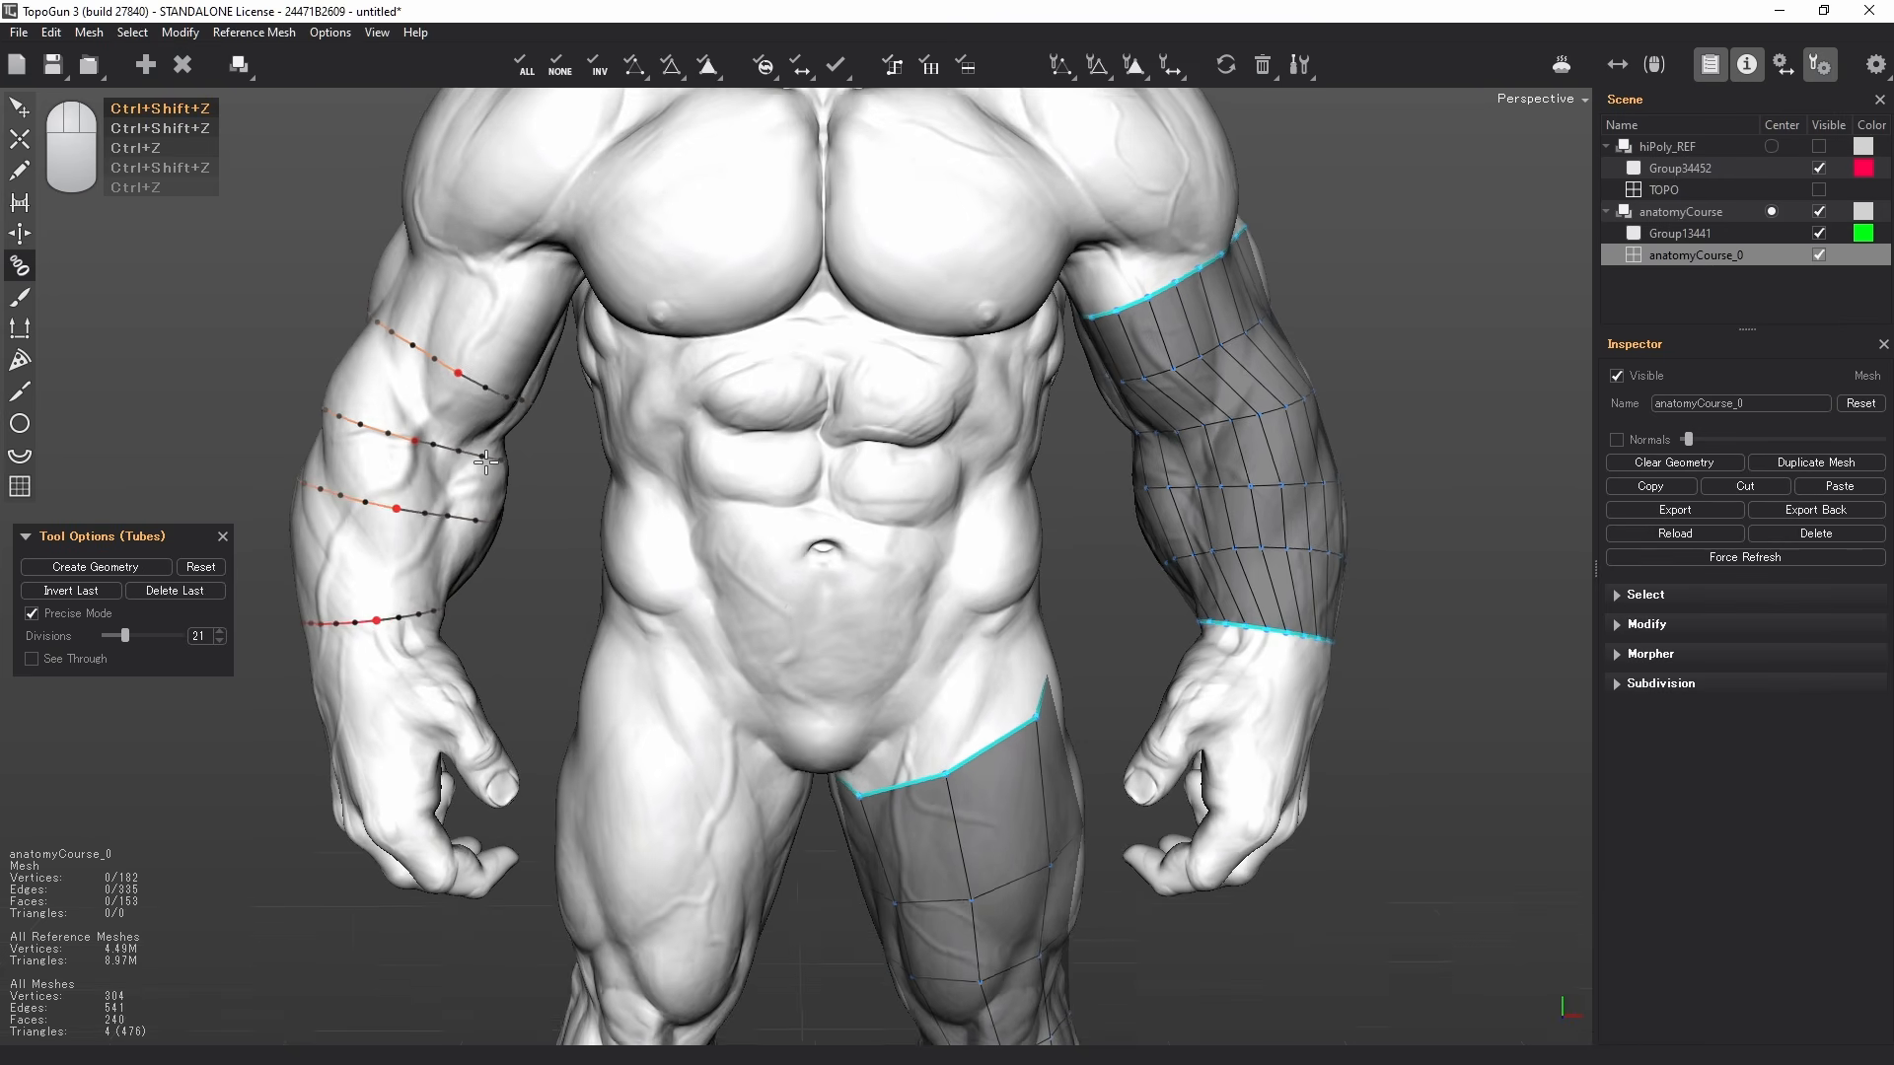
pyautogui.press('Return')
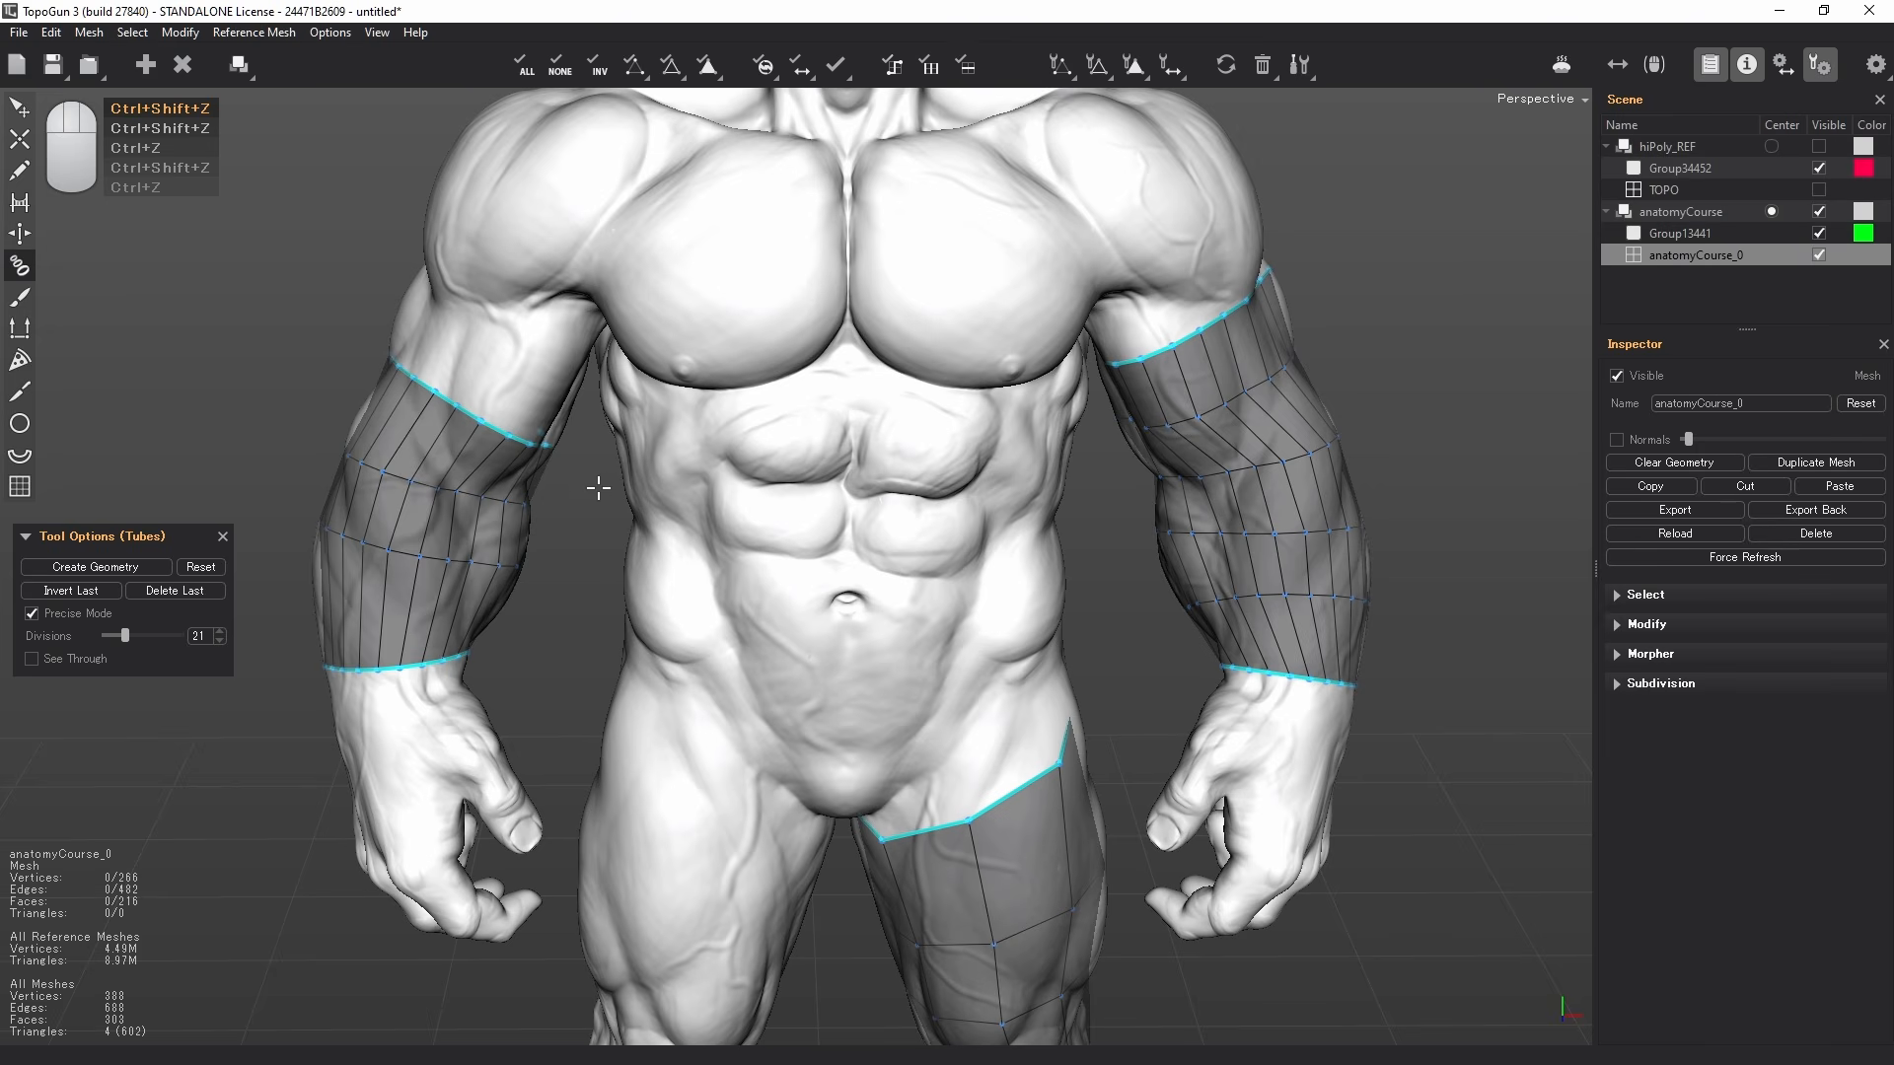
pyautogui.hotkey('ctrl', 'z')
# - Try generating a right arm tube from three descending cross-sections plus a fourth drawn out of order above them
pyautogui.moveTo(390, 369); pyautogui.dragTo(523, 444)
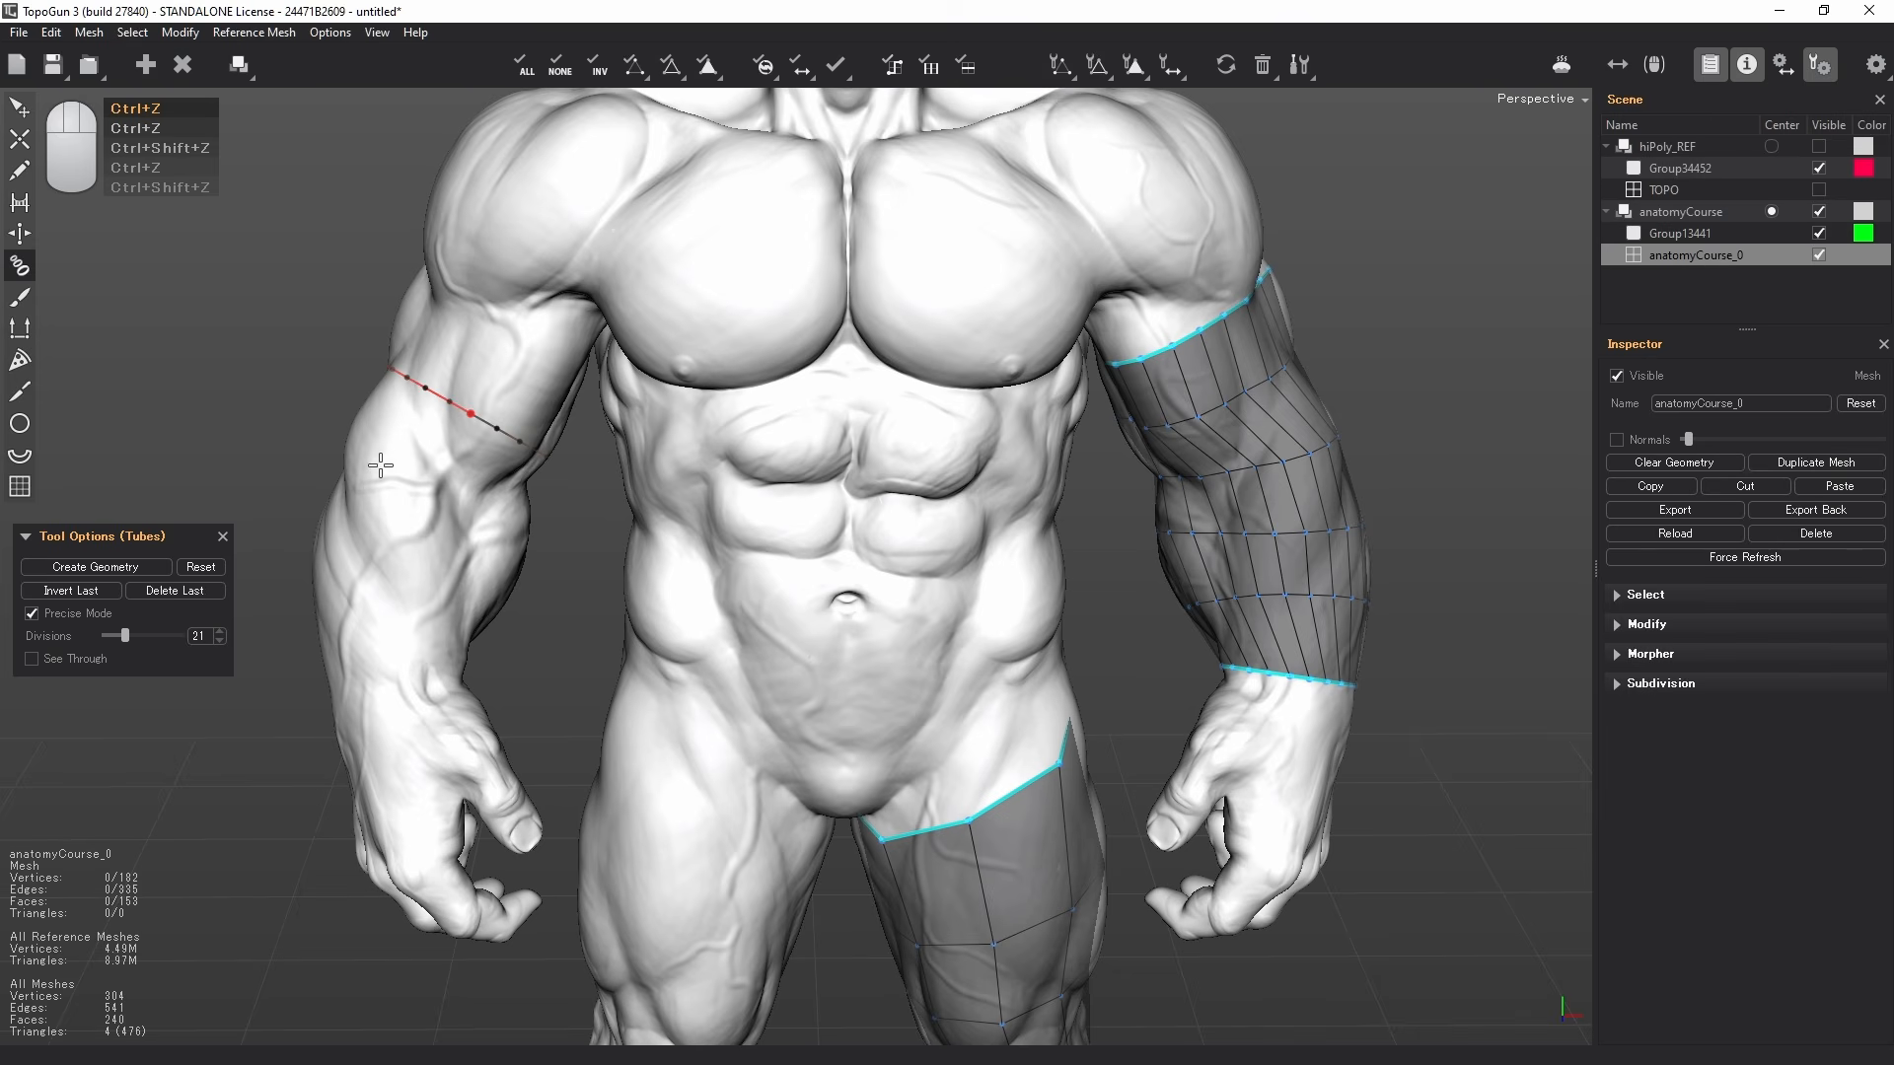
pyautogui.moveTo(335, 499); pyautogui.dragTo(632, 595)
pyautogui.moveTo(311, 601); pyautogui.dragTo(554, 632)
pyautogui.moveTo(367, 312); pyautogui.dragTo(701, 439)
pyautogui.press('Return')
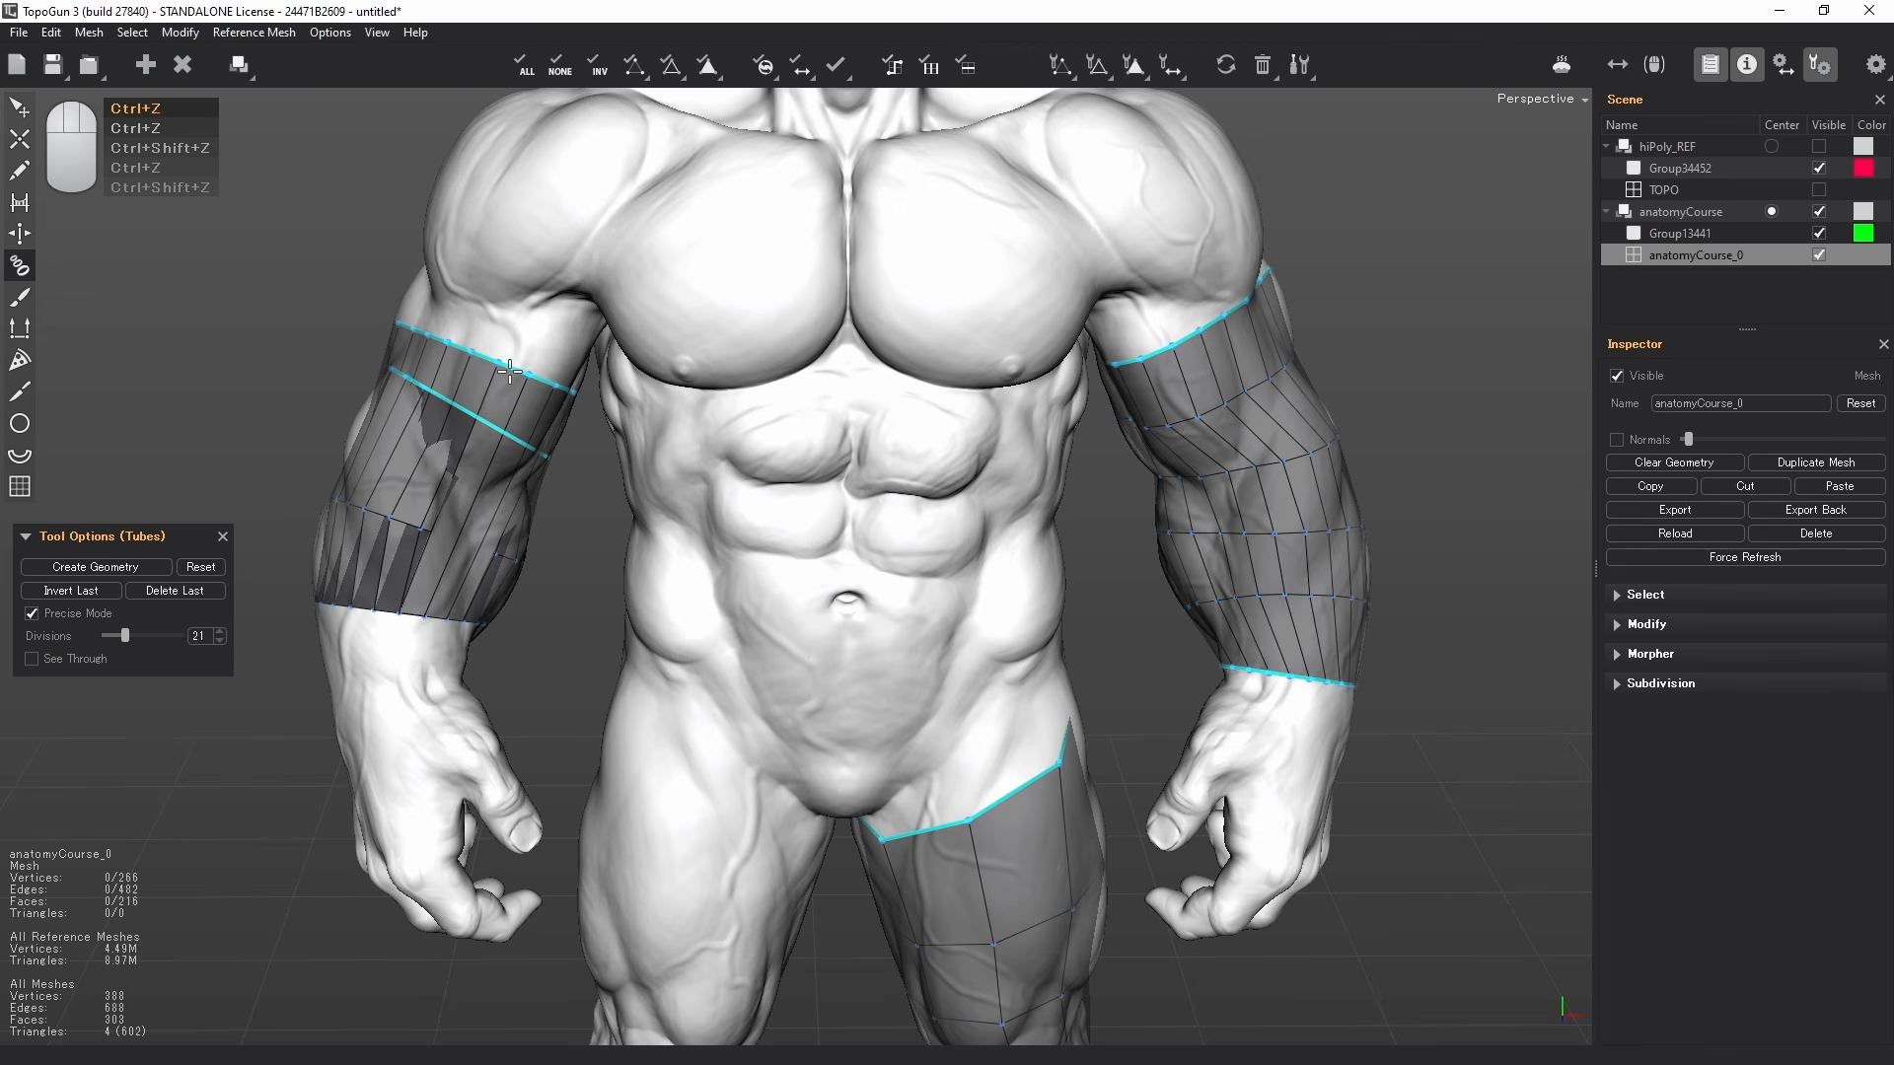
pyautogui.hotkey('ctrl', 'z')
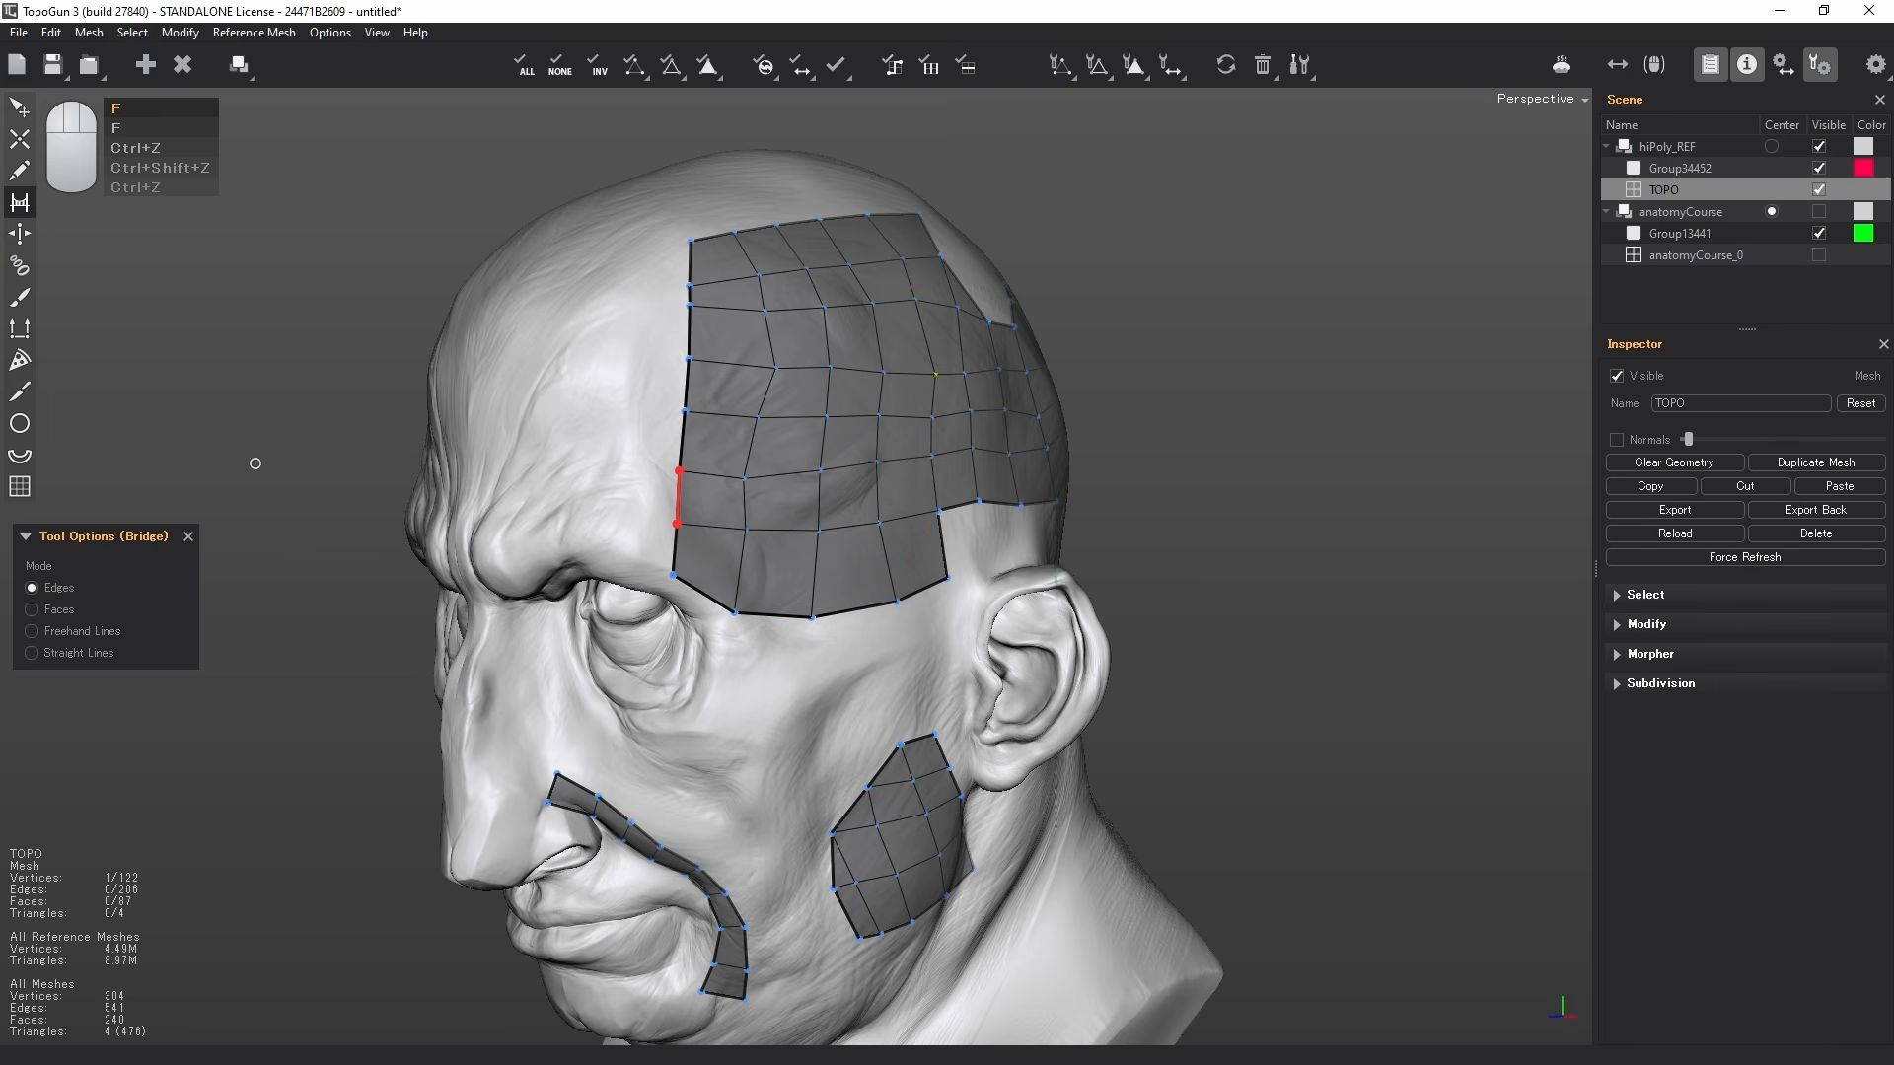
# - Pull the TOPO patch's forehead border toward the brow using the Brush in Move mode
pyautogui.click(18, 296)
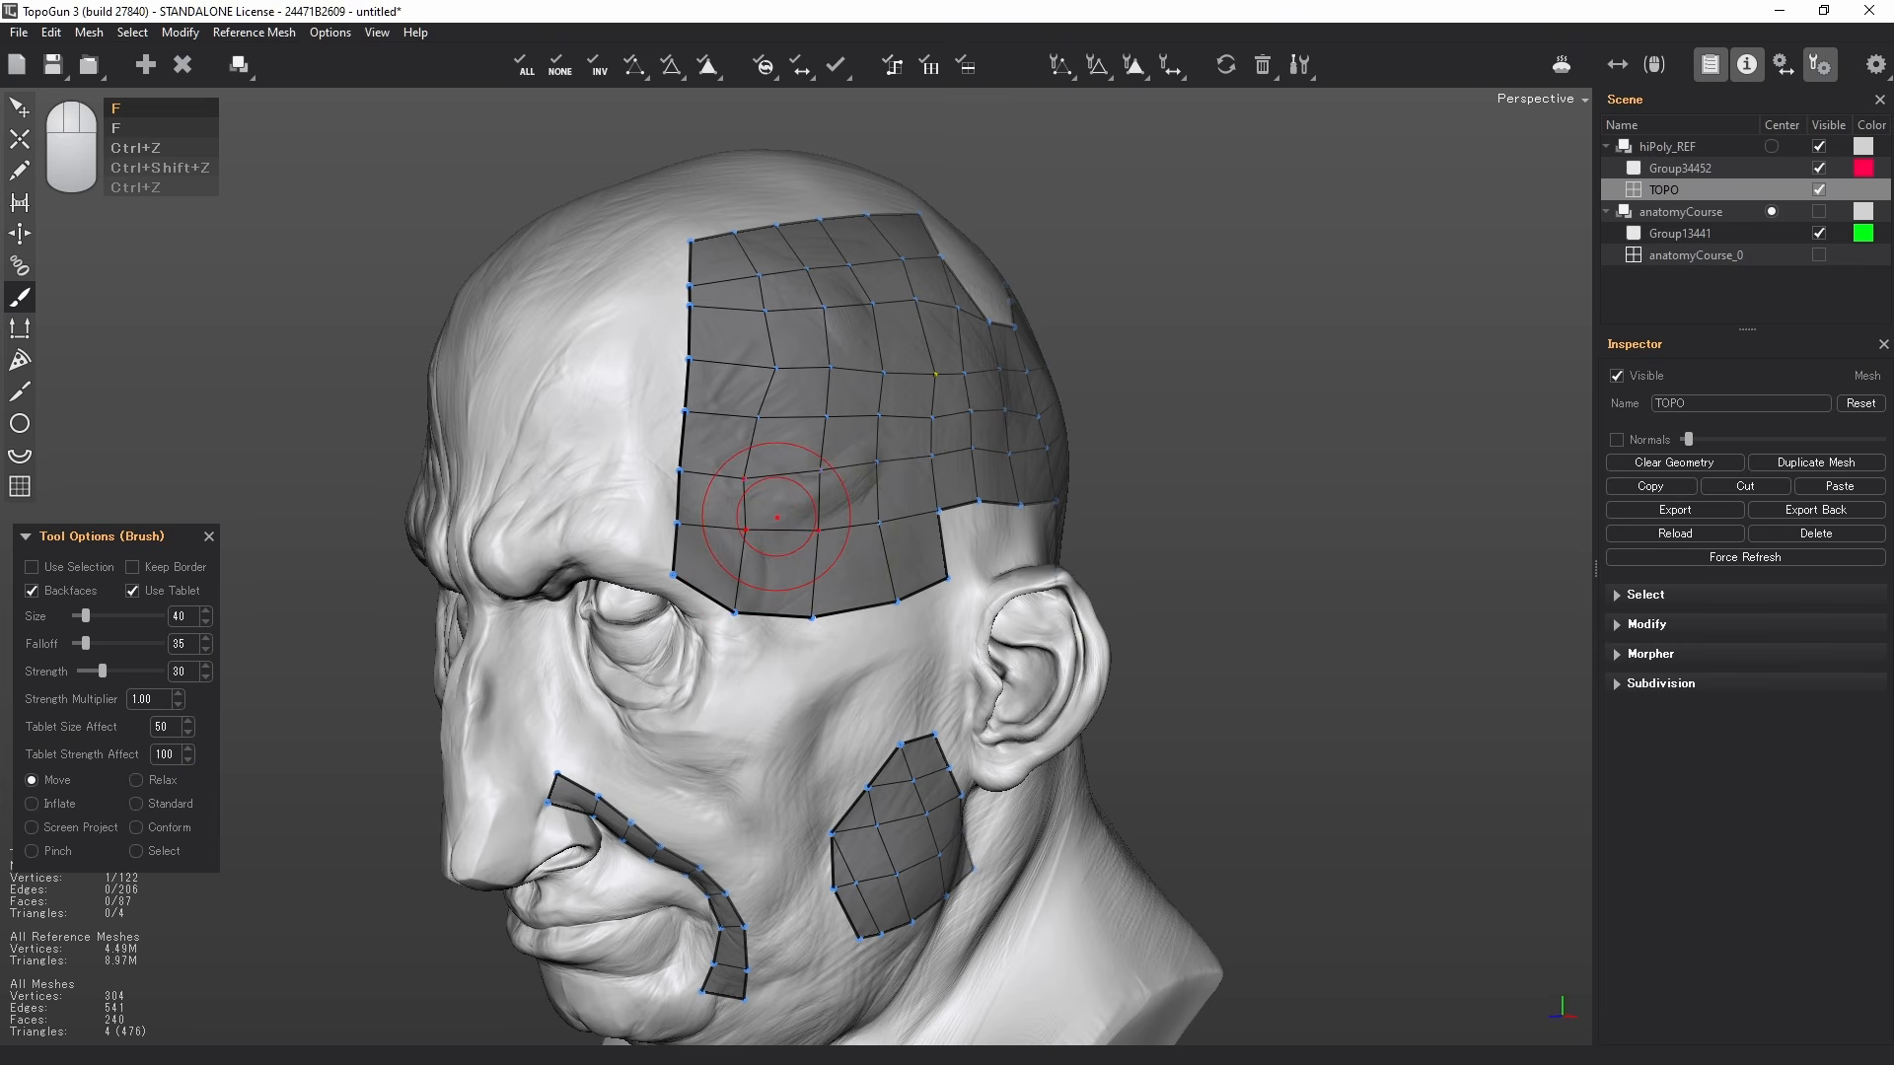
pyautogui.moveTo(778, 338); pyautogui.dragTo(697, 440, button='right')
pyautogui.moveTo(645, 539)
pyautogui.mouseDown()
pyautogui.moveTo(622, 511)
pyautogui.moveTo(559, 516)
pyautogui.mouseUp()
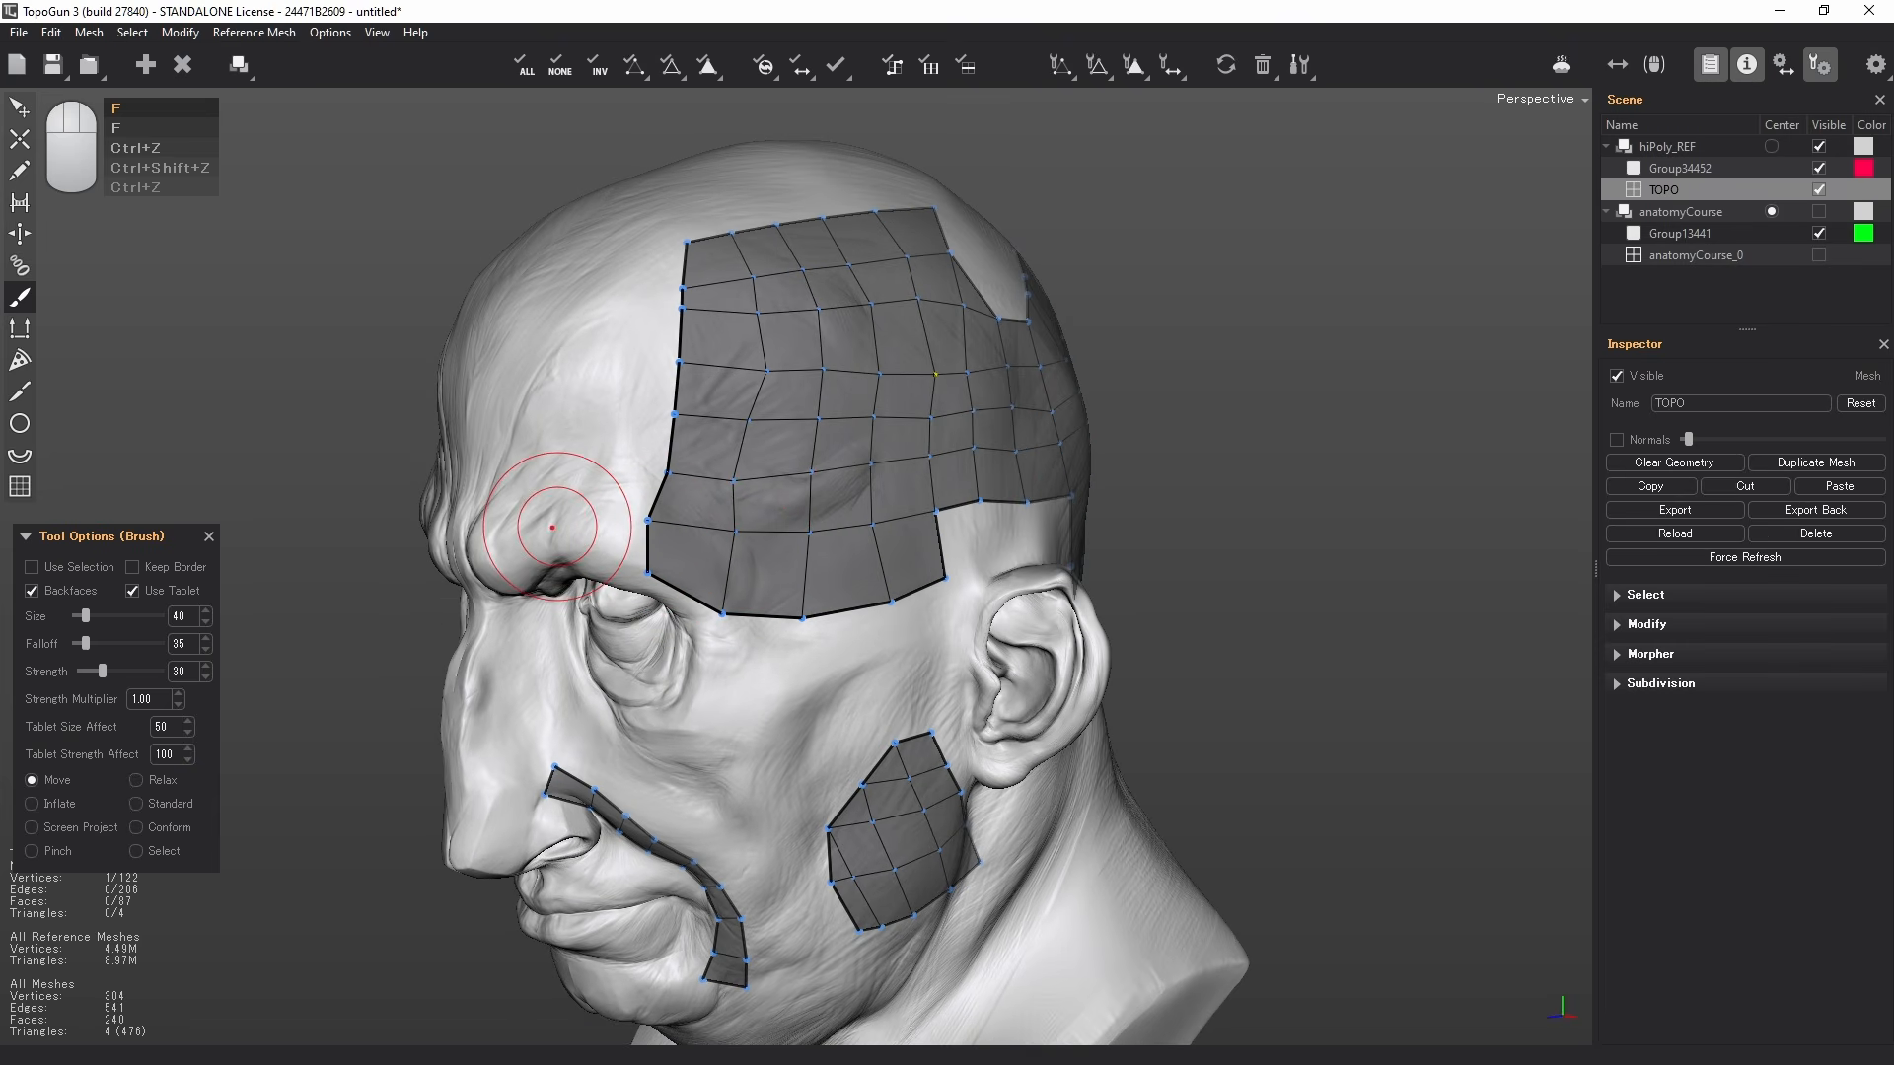
pyautogui.moveTo(675, 460)
pyautogui.mouseDown()
pyautogui.moveTo(642, 460)
pyautogui.moveTo(789, 460)
pyautogui.mouseUp()
pyautogui.moveTo(780, 459); pyautogui.dragTo(797, 467, button='right')
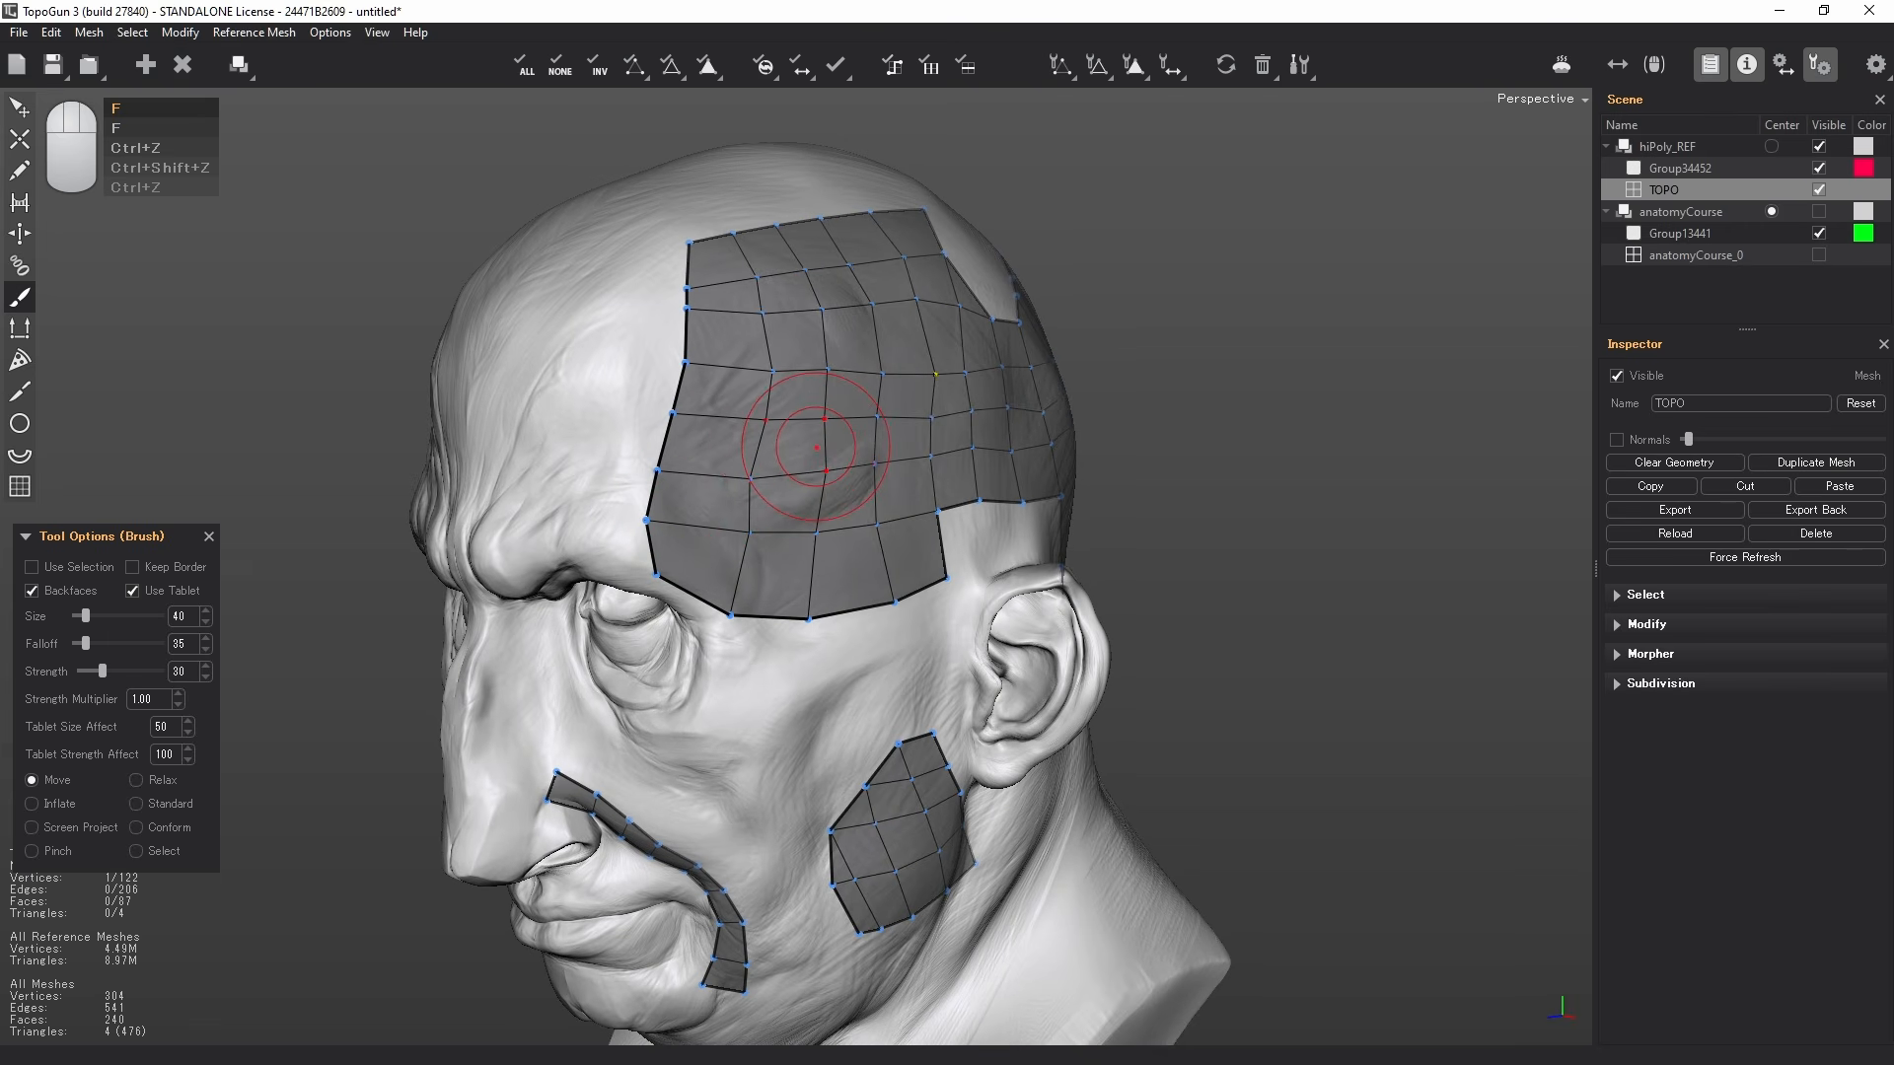
# - Set the brush size to 74 and strength to 100, and pull the patch's border further across the forehead
pyautogui.moveTo(88, 615); pyautogui.dragTo(108, 613)
pyautogui.keyDown('alt'); pyautogui.moveTo(845, 388); pyautogui.dragTo(725, 378); pyautogui.keyUp('alt')
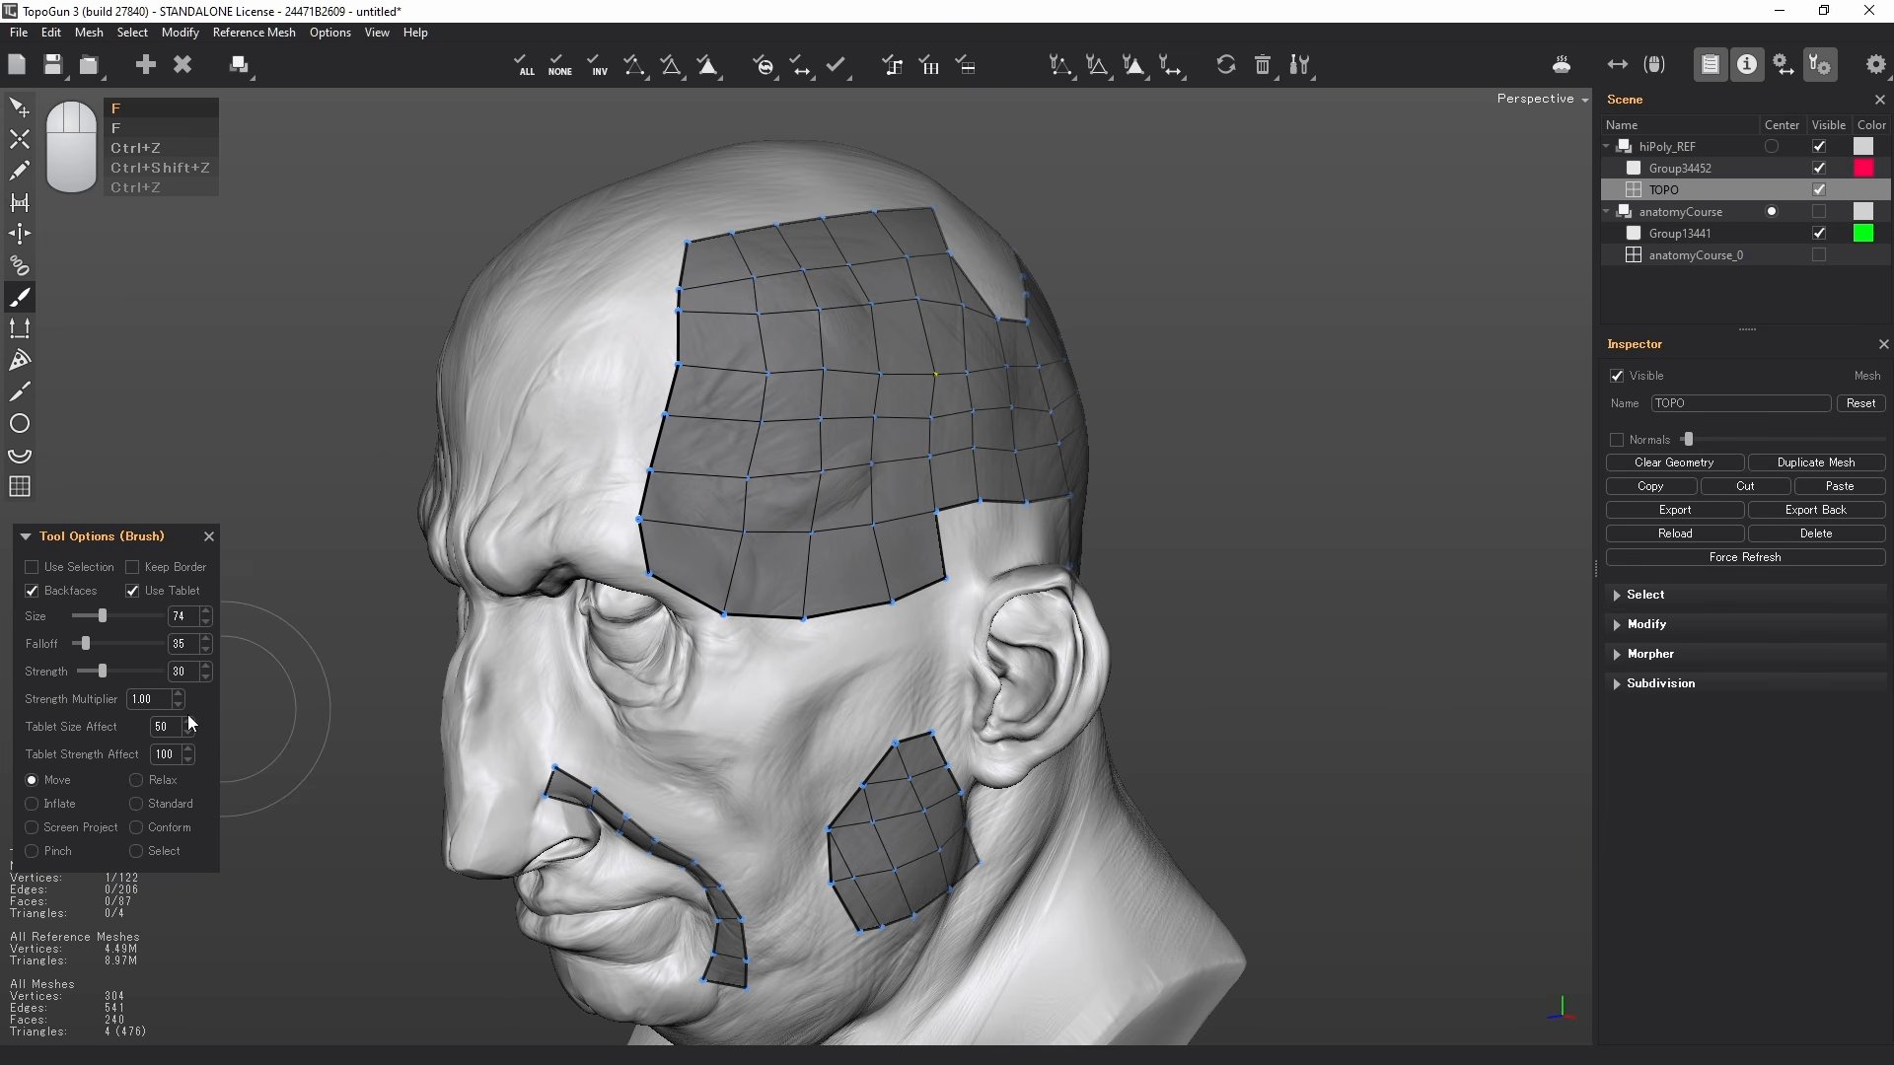
pyautogui.moveTo(105, 671); pyautogui.dragTo(178, 670)
pyautogui.moveTo(714, 395)
pyautogui.mouseDown()
pyautogui.moveTo(657, 395)
pyautogui.moveTo(686, 369)
pyautogui.moveTo(688, 398)
pyautogui.mouseUp()
pyautogui.moveTo(804, 330)
pyautogui.keyDown('alt'); pyautogui.mouseDown()
pyautogui.moveTo(781, 363)
pyautogui.moveTo(769, 269)
pyautogui.moveTo(845, 456)
pyautogui.mouseUp(); pyautogui.keyUp('alt')
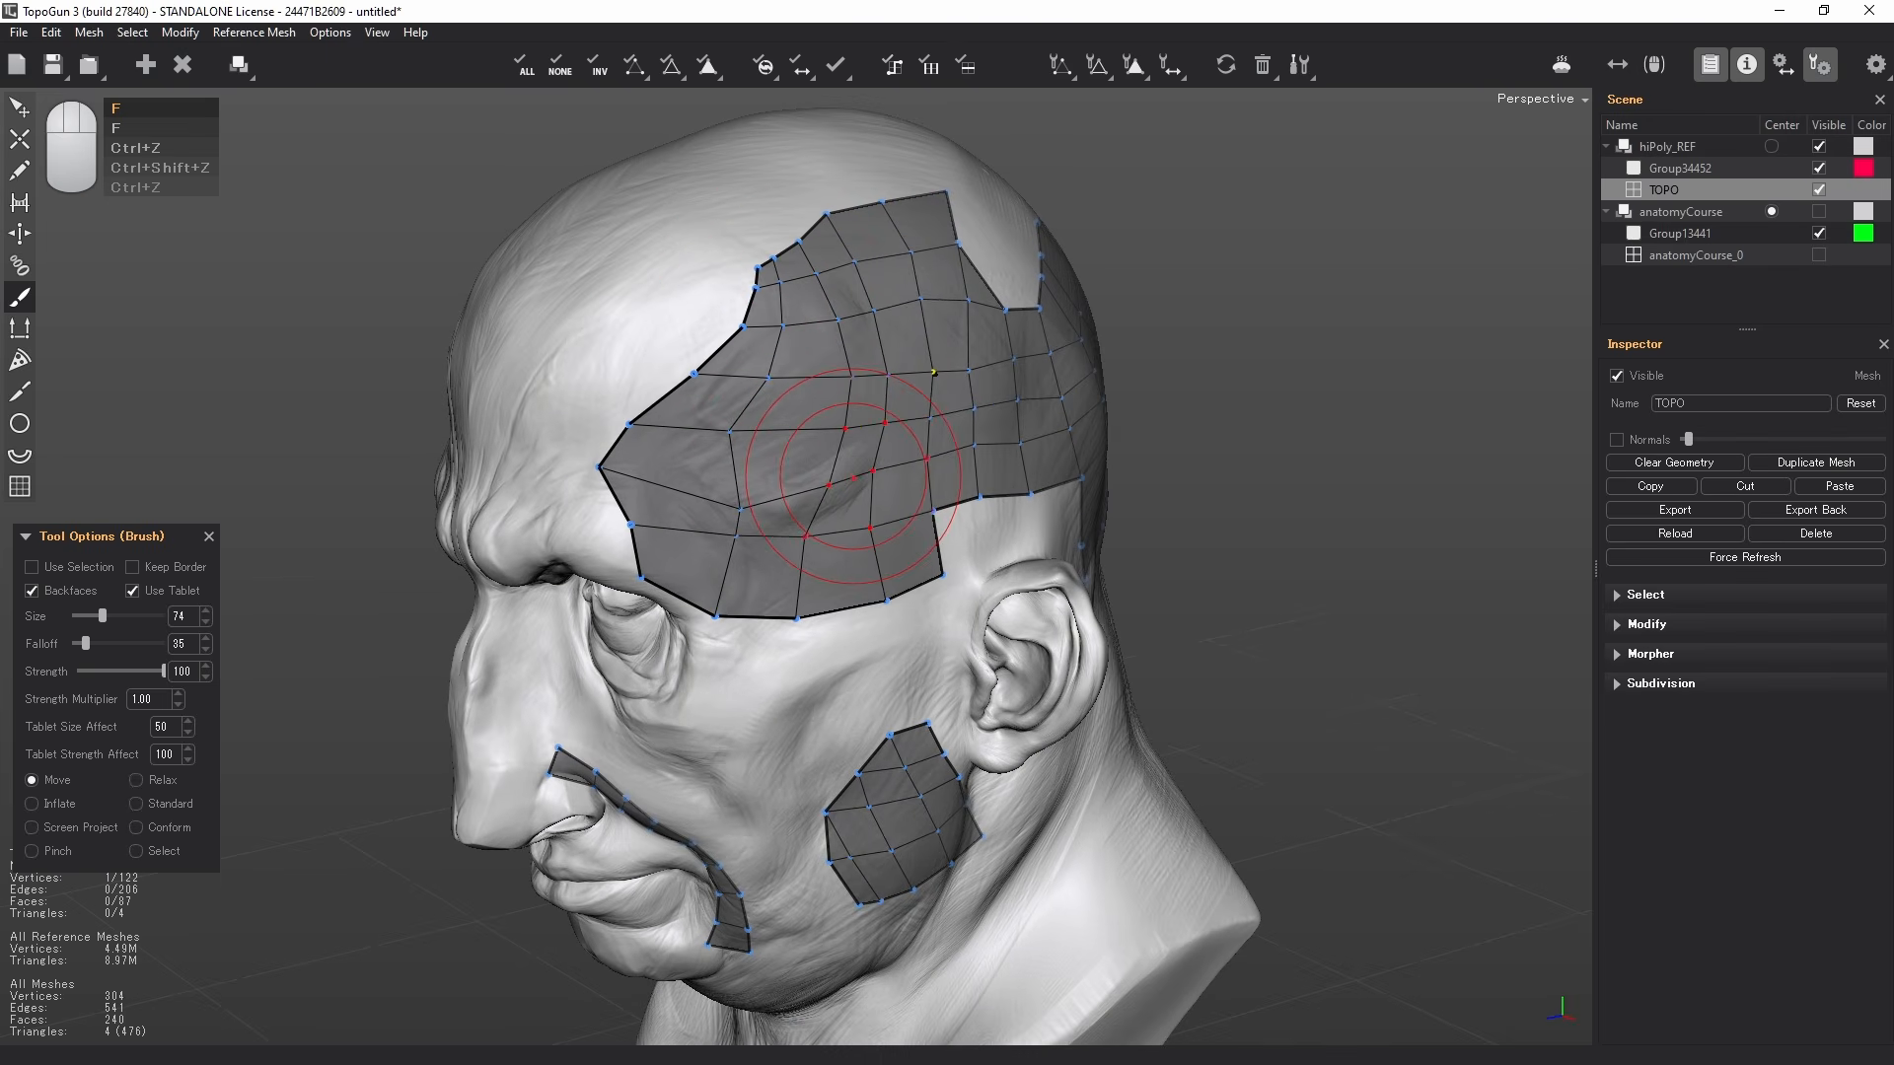
# - Adjust the brush to size 69 and strength 56, and rework the patch's vertices around the temple and forehead
pyautogui.moveTo(153, 670); pyautogui.dragTo(102, 667)
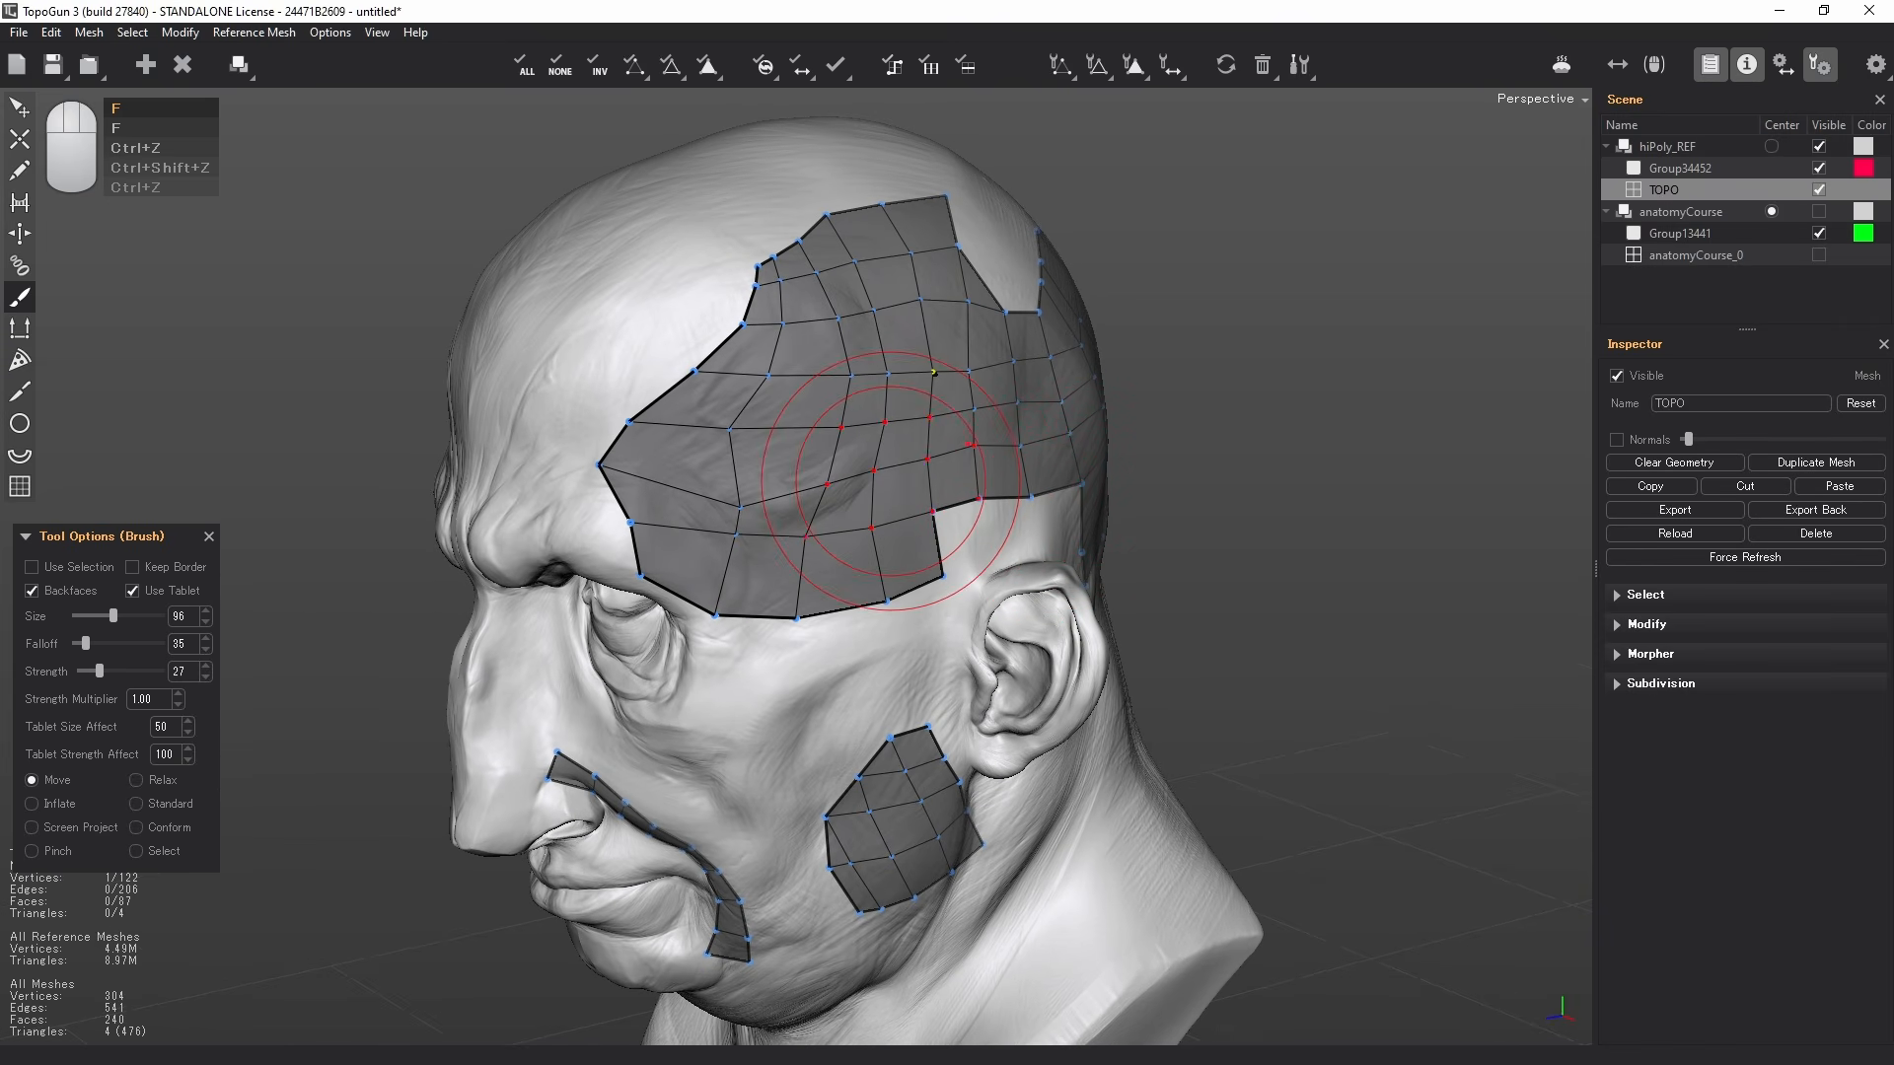
pyautogui.moveTo(891, 482)
pyautogui.mouseDown(button='right')
pyautogui.moveTo(1012, 487)
pyautogui.moveTo(815, 503)
pyautogui.moveTo(876, 500)
pyautogui.moveTo(911, 530)
pyautogui.moveTo(1021, 515)
pyautogui.moveTo(989, 500)
pyautogui.mouseUp(button='right')
pyautogui.moveTo(971, 527); pyautogui.dragTo(1021, 527, button='middle')
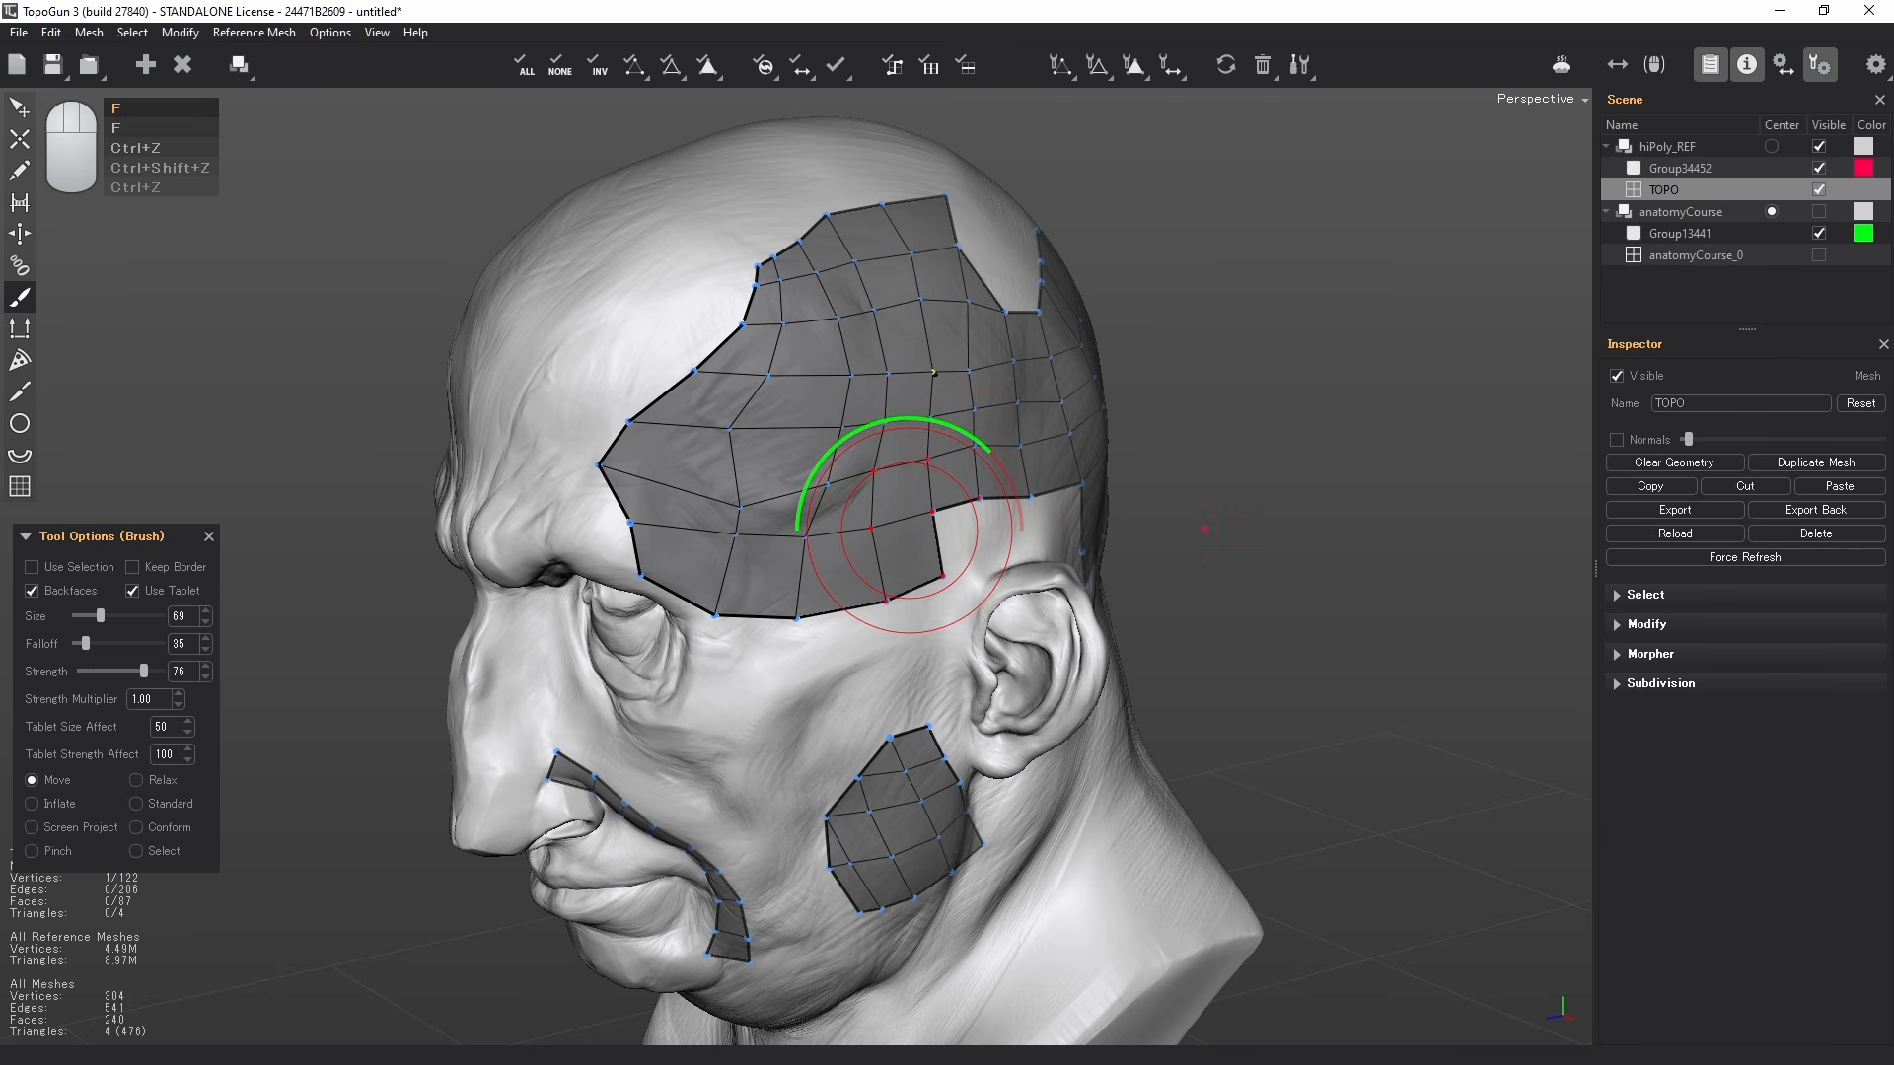
pyautogui.moveTo(899, 529); pyautogui.dragTo(877, 529, button='middle')
pyautogui.moveTo(819, 611); pyautogui.dragTo(820, 640)
pyautogui.moveTo(861, 571)
pyautogui.mouseDown()
pyautogui.moveTo(874, 589)
pyautogui.moveTo(832, 552)
pyautogui.mouseUp()
pyautogui.moveTo(744, 507); pyautogui.dragTo(725, 493)
pyautogui.moveTo(797, 430); pyautogui.dragTo(779, 431)
pyautogui.moveTo(714, 373); pyautogui.dragTo(737, 367)
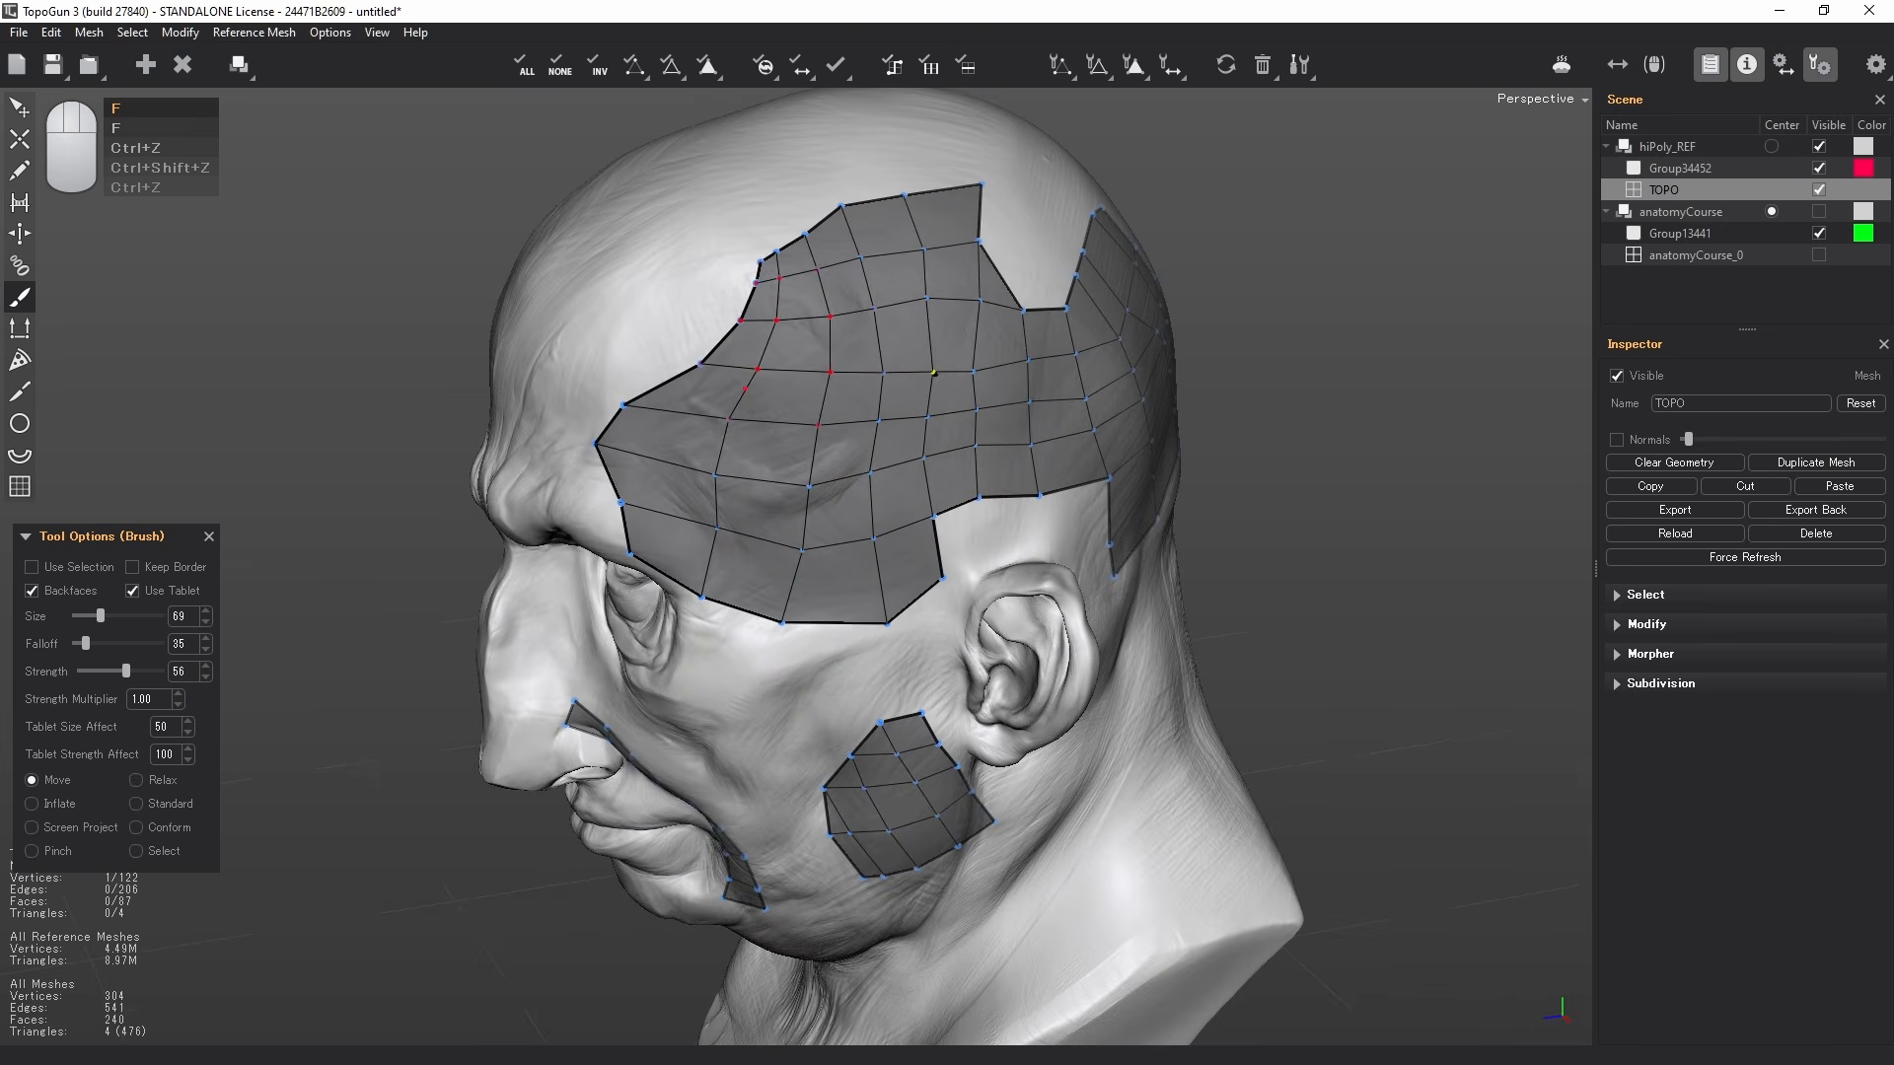
# - Even out the patch's vertices with brush strokes along the side of the head toward the back of the skull
pyautogui.keyDown('alt'); pyautogui.moveTo(1100, 304); pyautogui.dragTo(1086, 319); pyautogui.keyUp('alt')
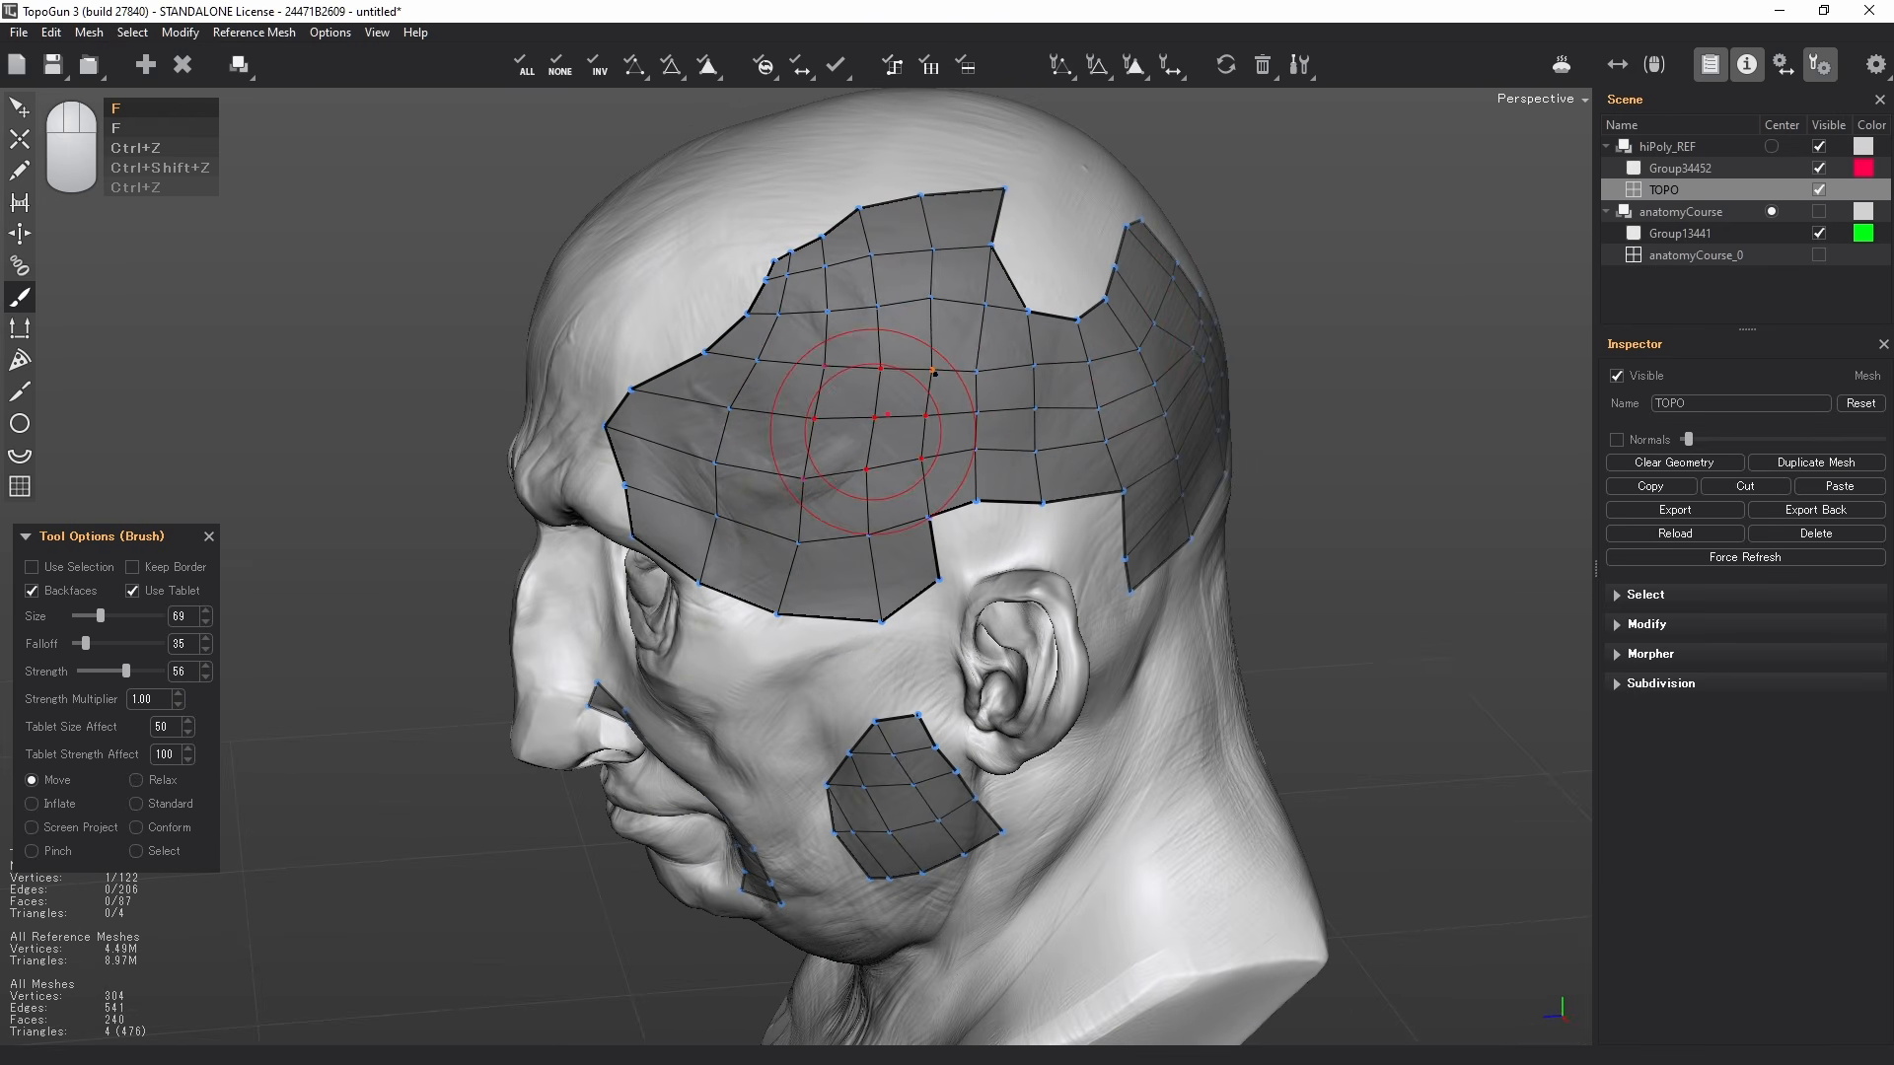
pyautogui.moveTo(902, 357); pyautogui.dragTo(877, 437)
pyautogui.keyDown('alt'); pyautogui.moveTo(679, 565); pyautogui.dragTo(728, 465); pyautogui.keyUp('alt')
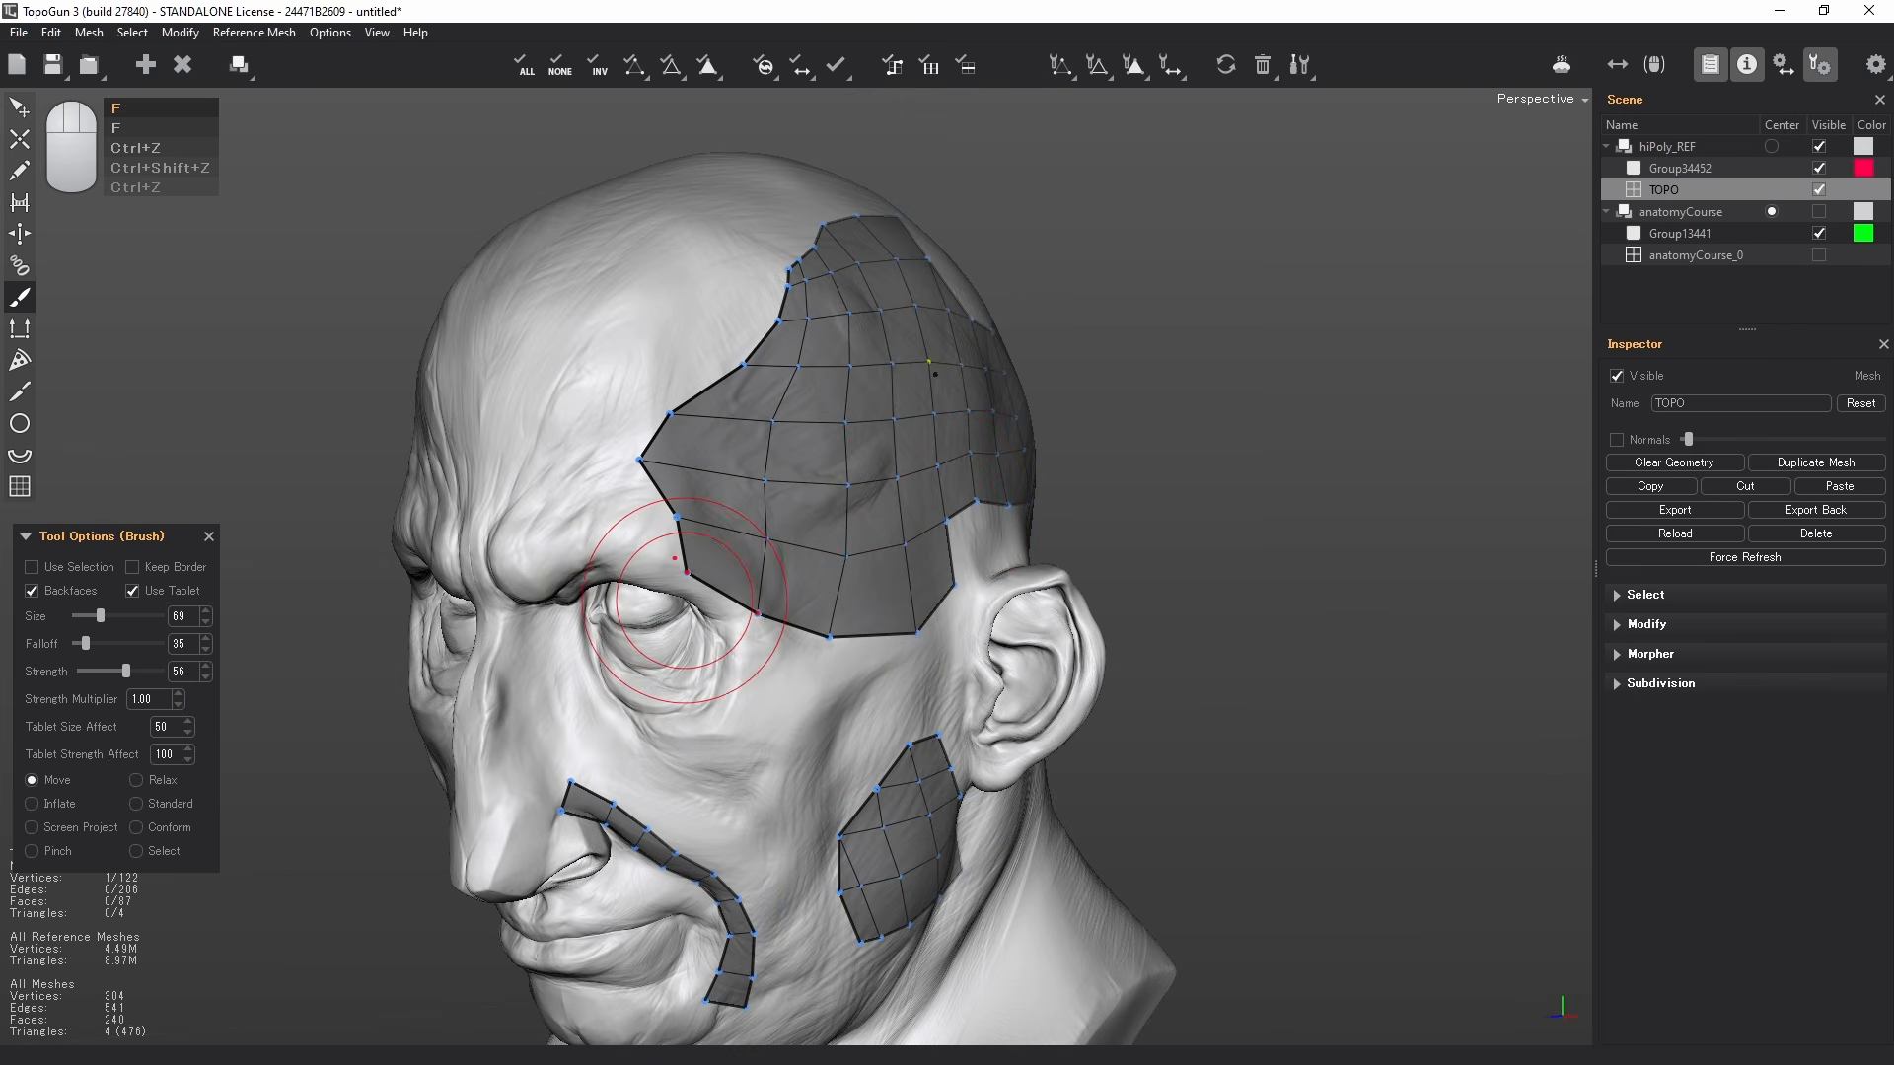
pyautogui.keyDown('alt'); pyautogui.moveTo(1008, 308); pyautogui.dragTo(986, 314); pyautogui.keyUp('alt')
pyautogui.keyDown('alt'); pyautogui.moveTo(953, 443); pyautogui.dragTo(880, 390); pyautogui.keyUp('alt')
pyautogui.keyDown('alt'); pyautogui.moveTo(1108, 383); pyautogui.dragTo(987, 400); pyautogui.keyUp('alt')
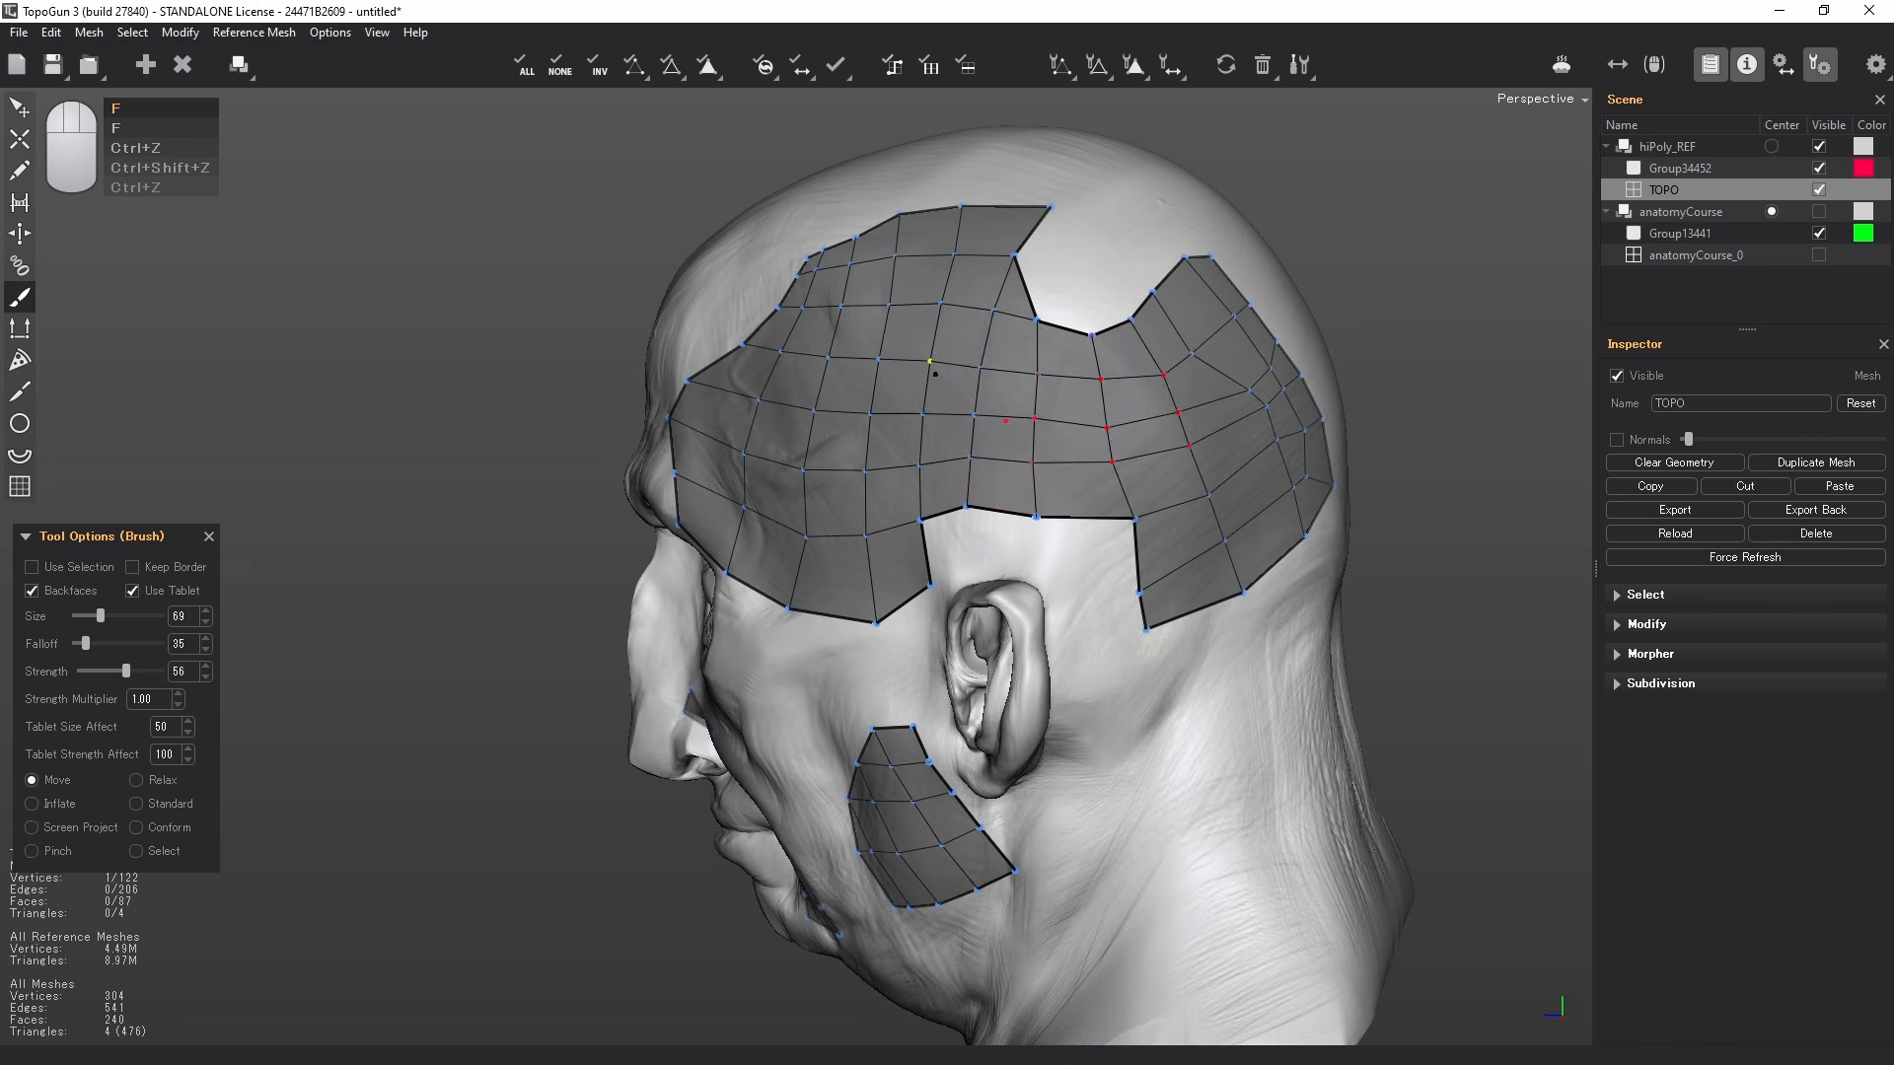
pyautogui.moveTo(1260, 419)
pyautogui.keyDown('shift'); pyautogui.mouseDown()
pyautogui.moveTo(1265, 379)
pyautogui.moveTo(1270, 500)
pyautogui.moveTo(1171, 329)
pyautogui.moveTo(927, 348)
pyautogui.mouseUp(); pyautogui.keyUp('shift')
pyautogui.keyDown('alt'); pyautogui.moveTo(913, 484); pyautogui.dragTo(1006, 518); pyautogui.keyUp('alt')
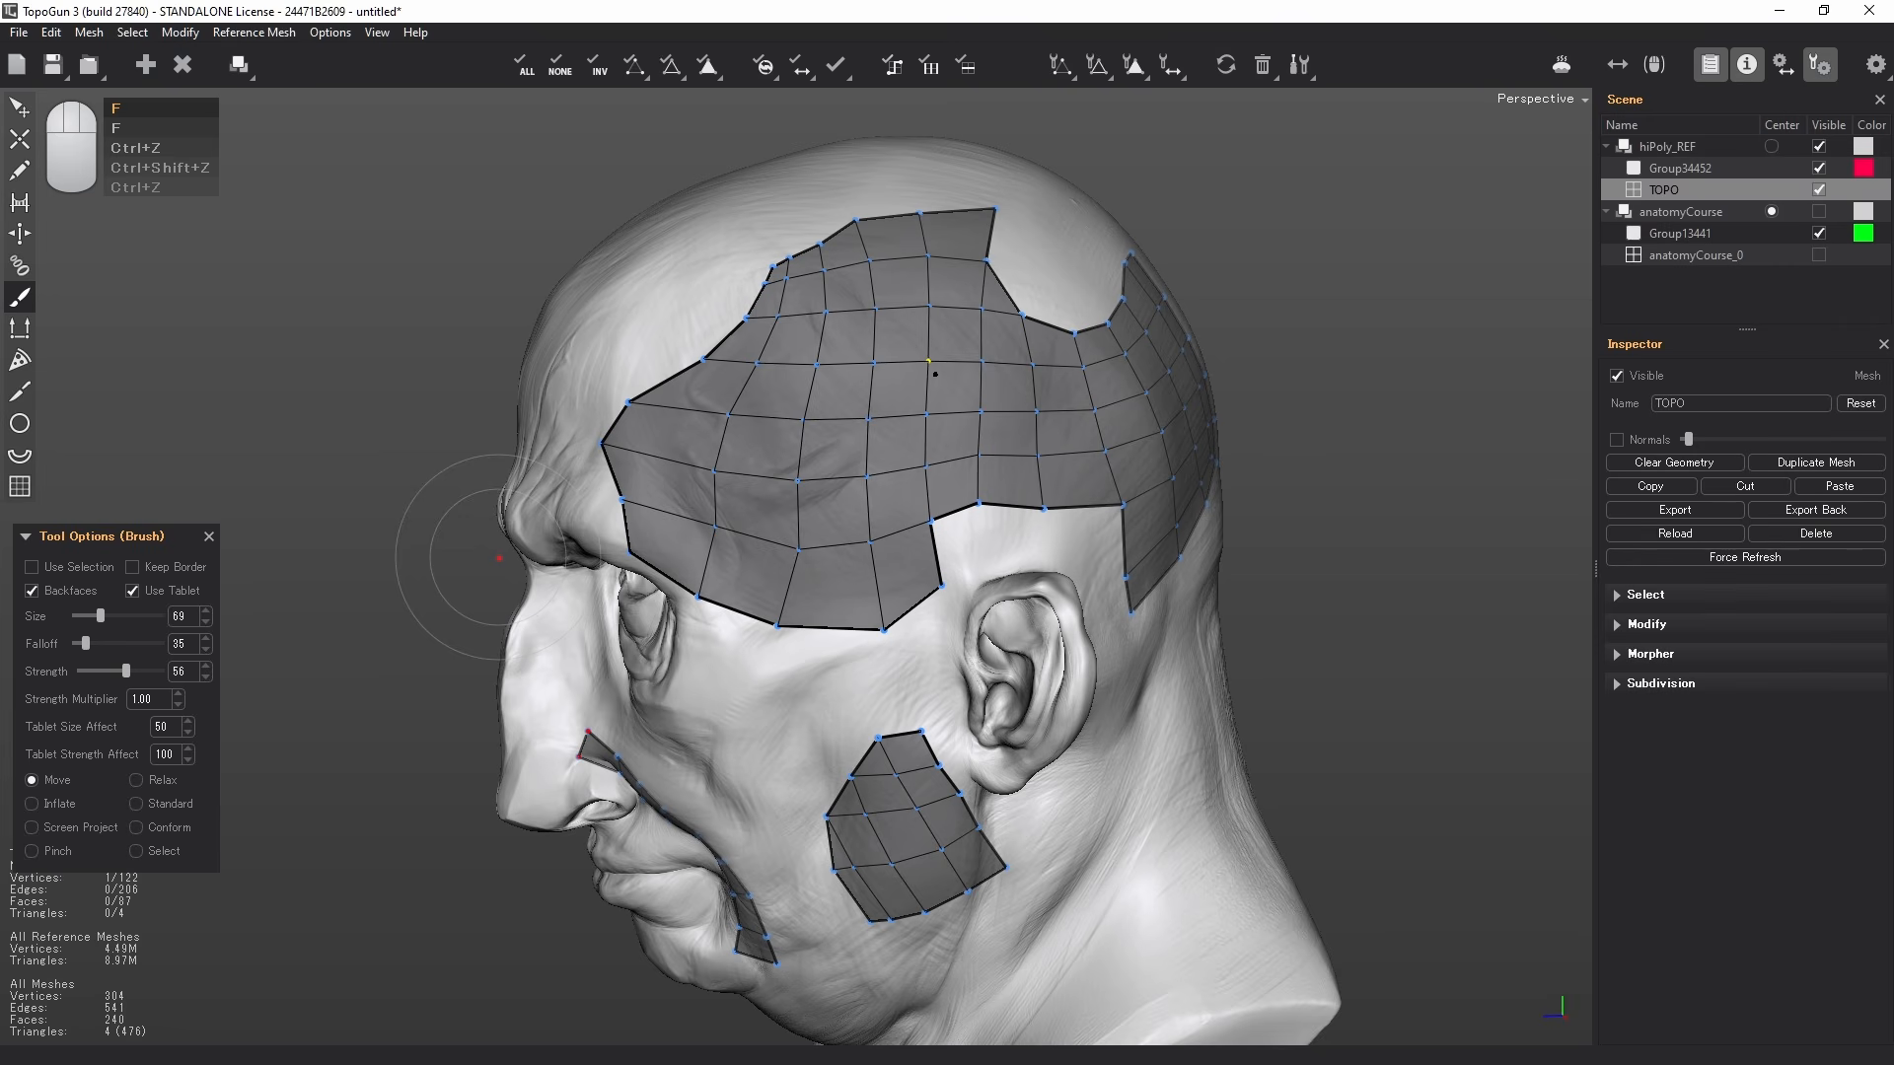
# - Enable Keep Border, set the brush size to 146 and strength to 100, and brush the forehead area of the patch
pyautogui.click(160, 569)
pyautogui.keyDown('alt'); pyautogui.moveTo(591, 602); pyautogui.dragTo(848, 584); pyautogui.keyUp('alt')
pyautogui.moveTo(676, 485); pyautogui.dragTo(752, 484, button='right')
pyautogui.moveTo(740, 418); pyautogui.dragTo(710, 478)
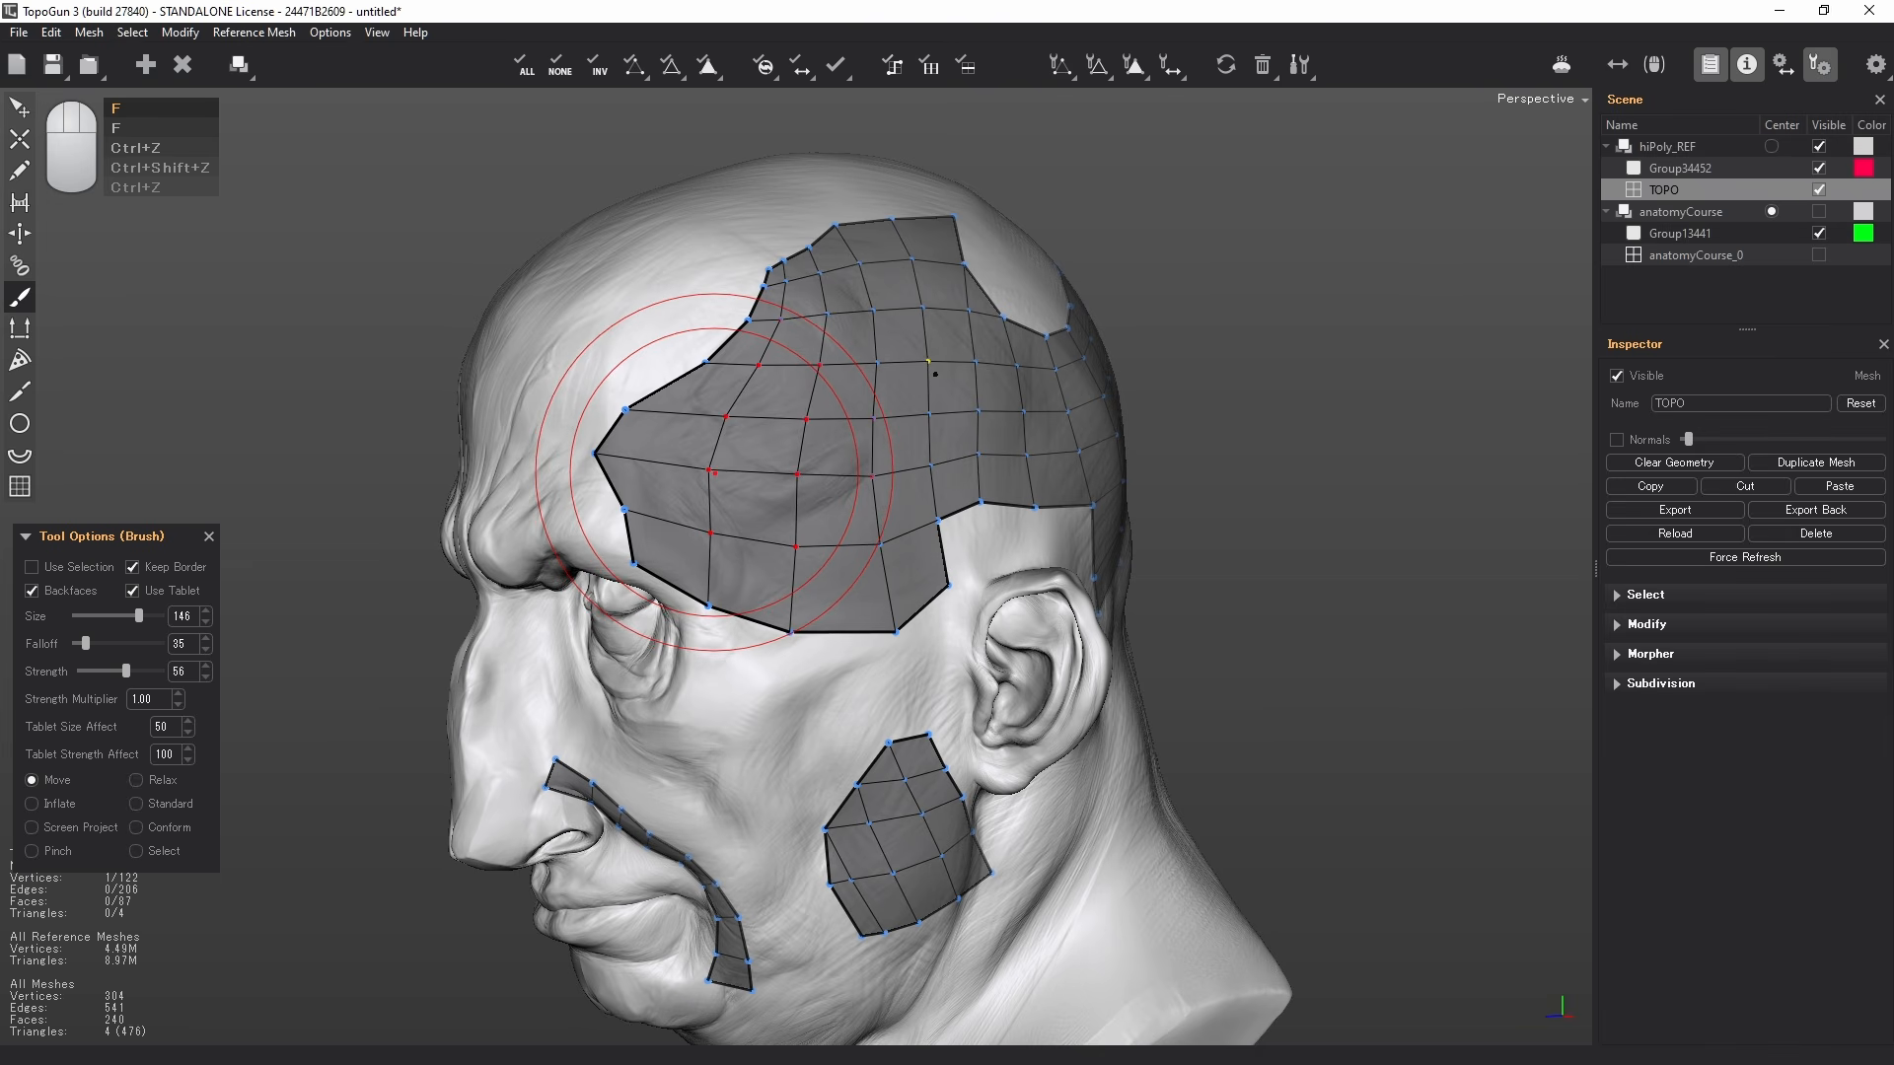
pyautogui.moveTo(723, 463); pyautogui.dragTo(774, 463, button='right')
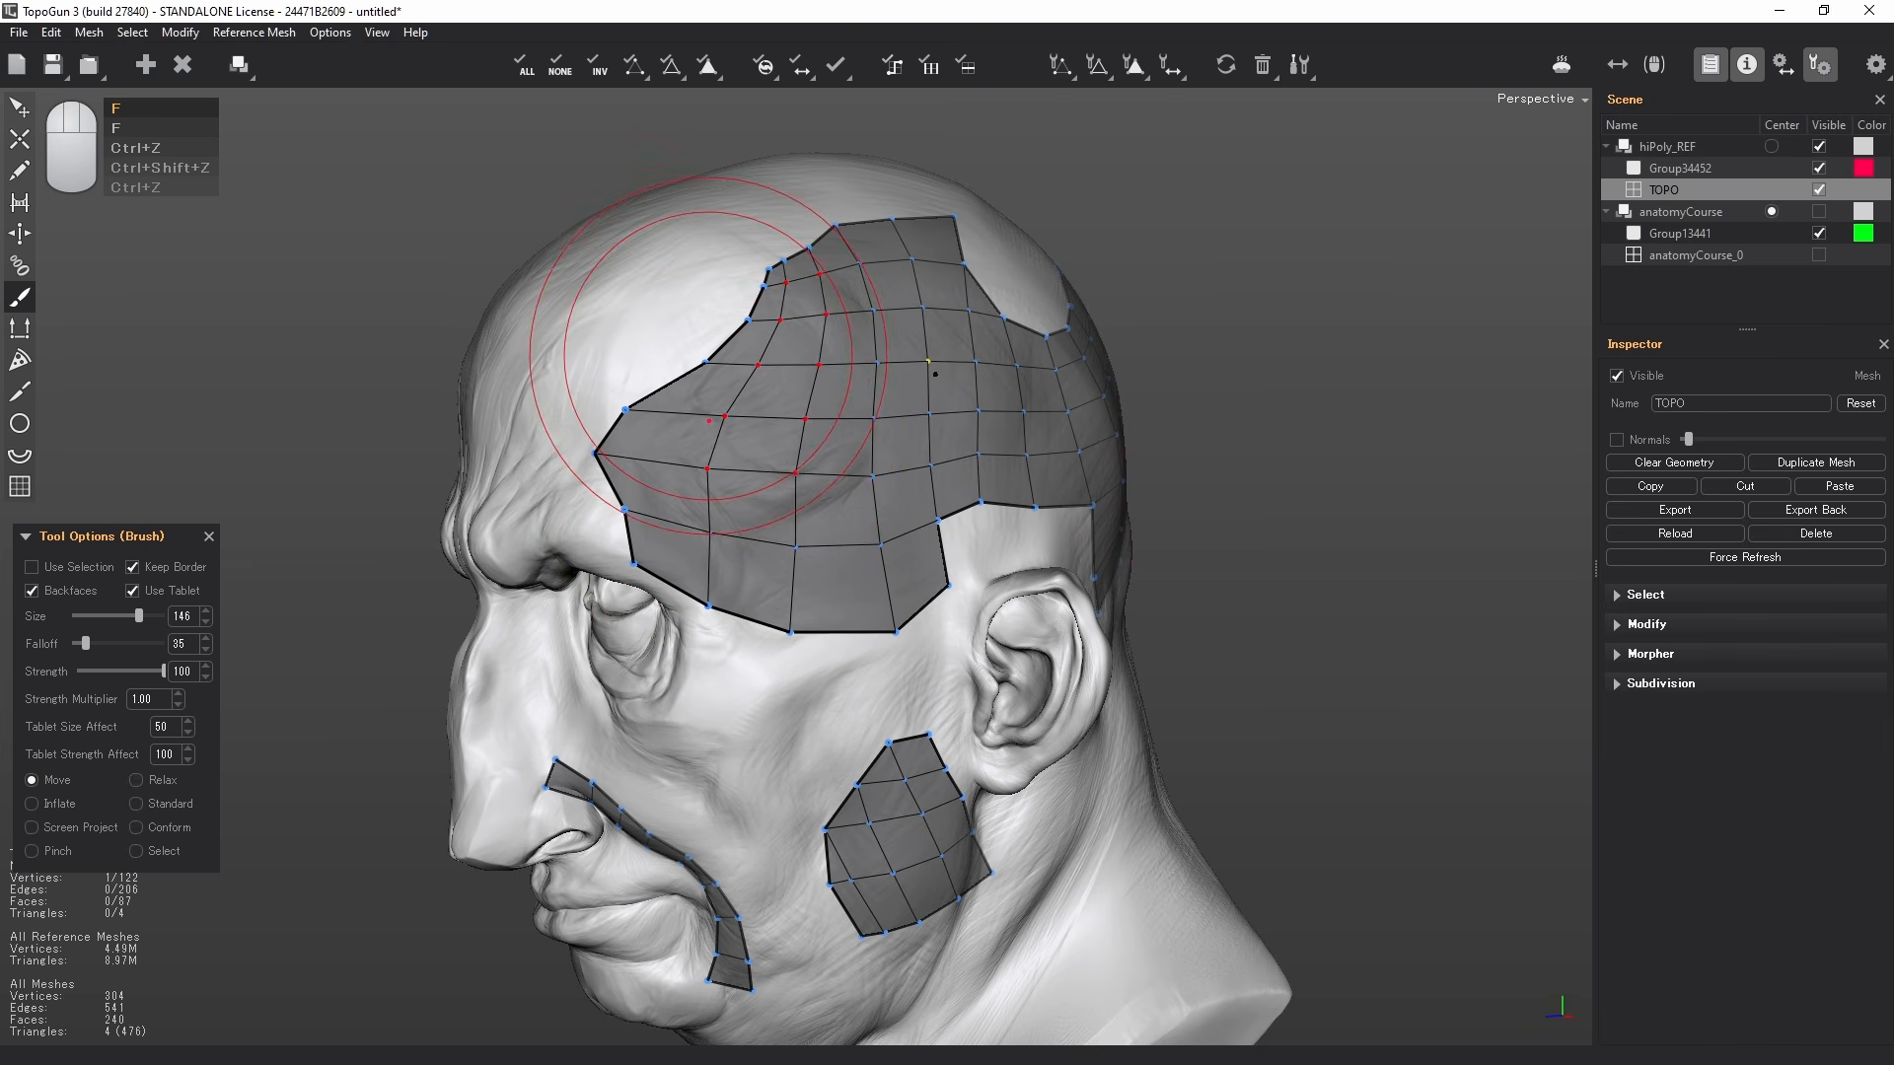
# - Try brushing the patch's interior above the ear with Keep Border enabled
pyautogui.keyDown('alt'); pyautogui.moveTo(1065, 396); pyautogui.dragTo(1004, 437); pyautogui.keyUp('alt')
pyautogui.moveTo(937, 315)
pyautogui.mouseDown()
pyautogui.moveTo(879, 232)
pyautogui.moveTo(879, 286)
pyautogui.moveTo(792, 427)
pyautogui.moveTo(850, 419)
pyautogui.mouseUp()
pyautogui.hotkey('ctrl', 'z')
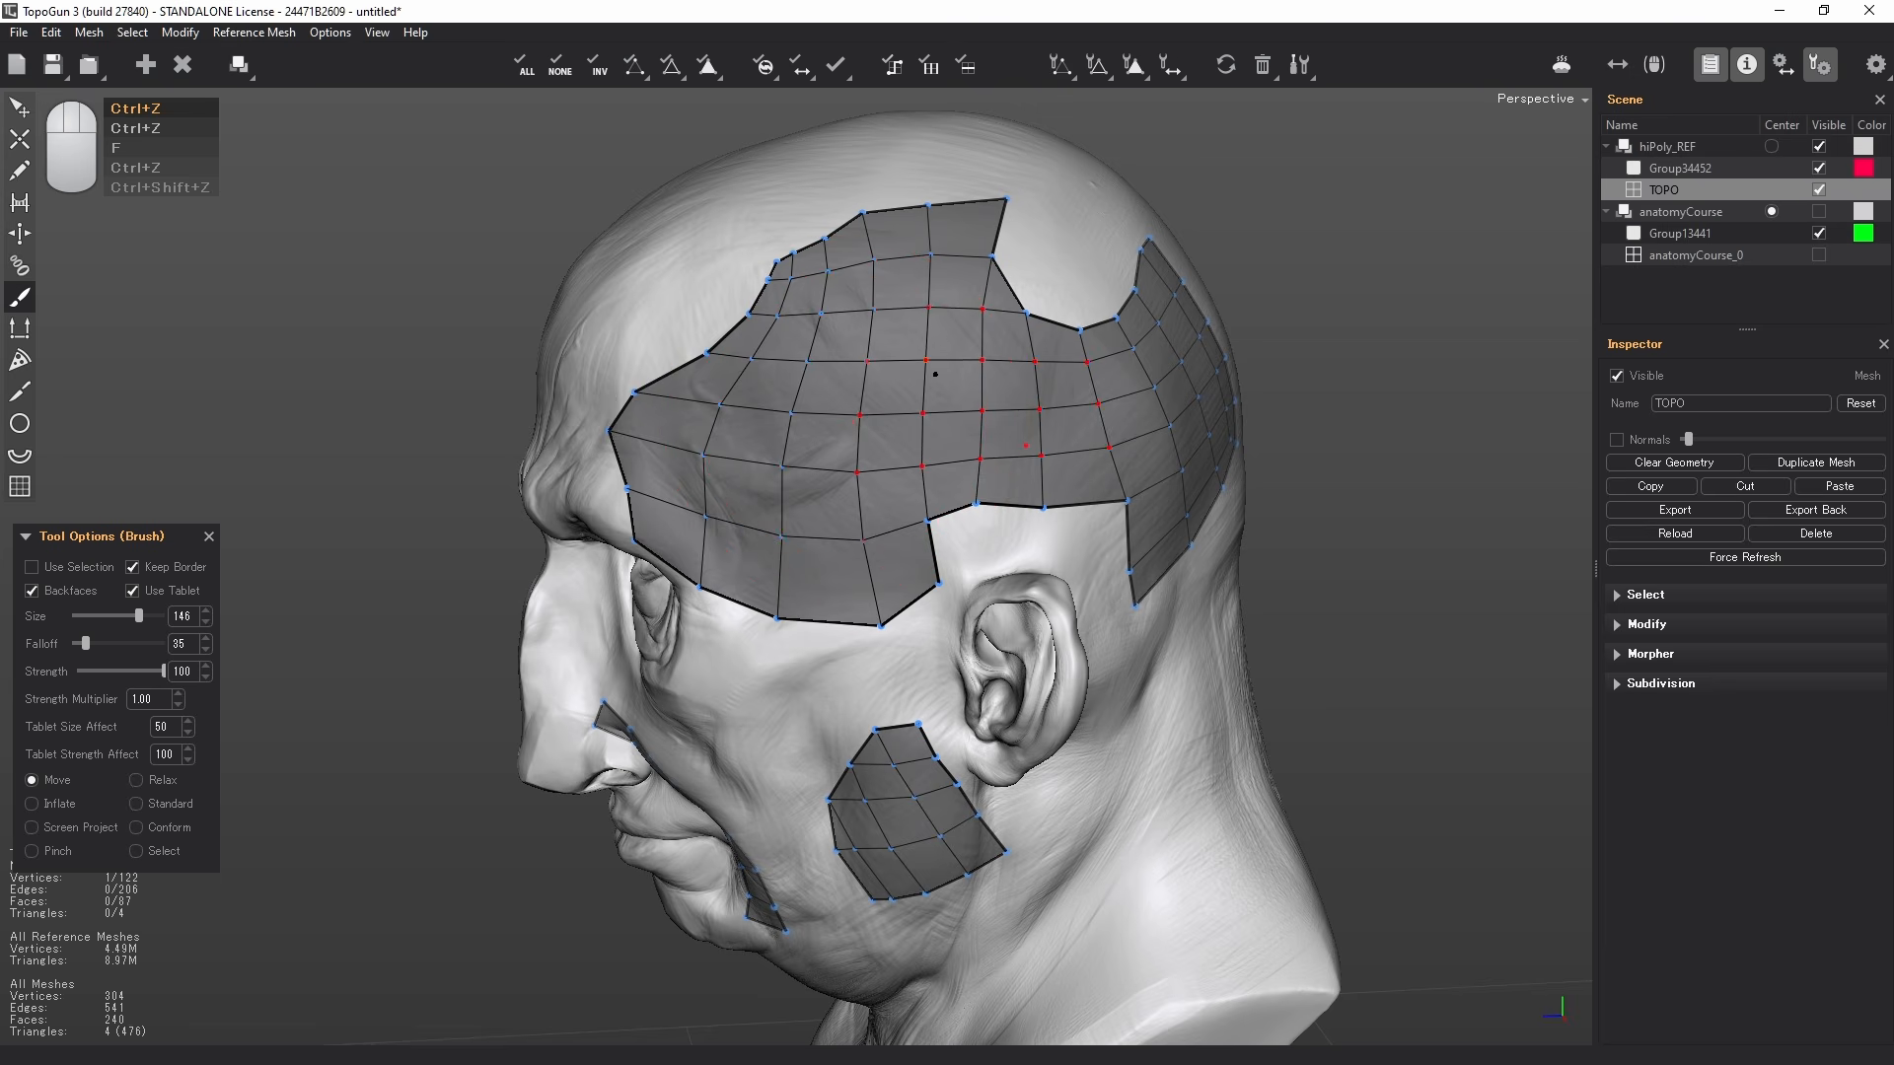
# - Slice the temple faces with two vertical cuts and one horizontal cut, using Deep Slice and Force Faces without Extended Slice
pyautogui.keyDown('alt'); pyautogui.moveTo(1080, 411); pyautogui.dragTo(1041, 413); pyautogui.keyUp('alt')
pyautogui.keyDown('alt'); pyautogui.moveTo(1057, 413); pyautogui.dragTo(976, 415, button='middle'); pyautogui.keyUp('alt')
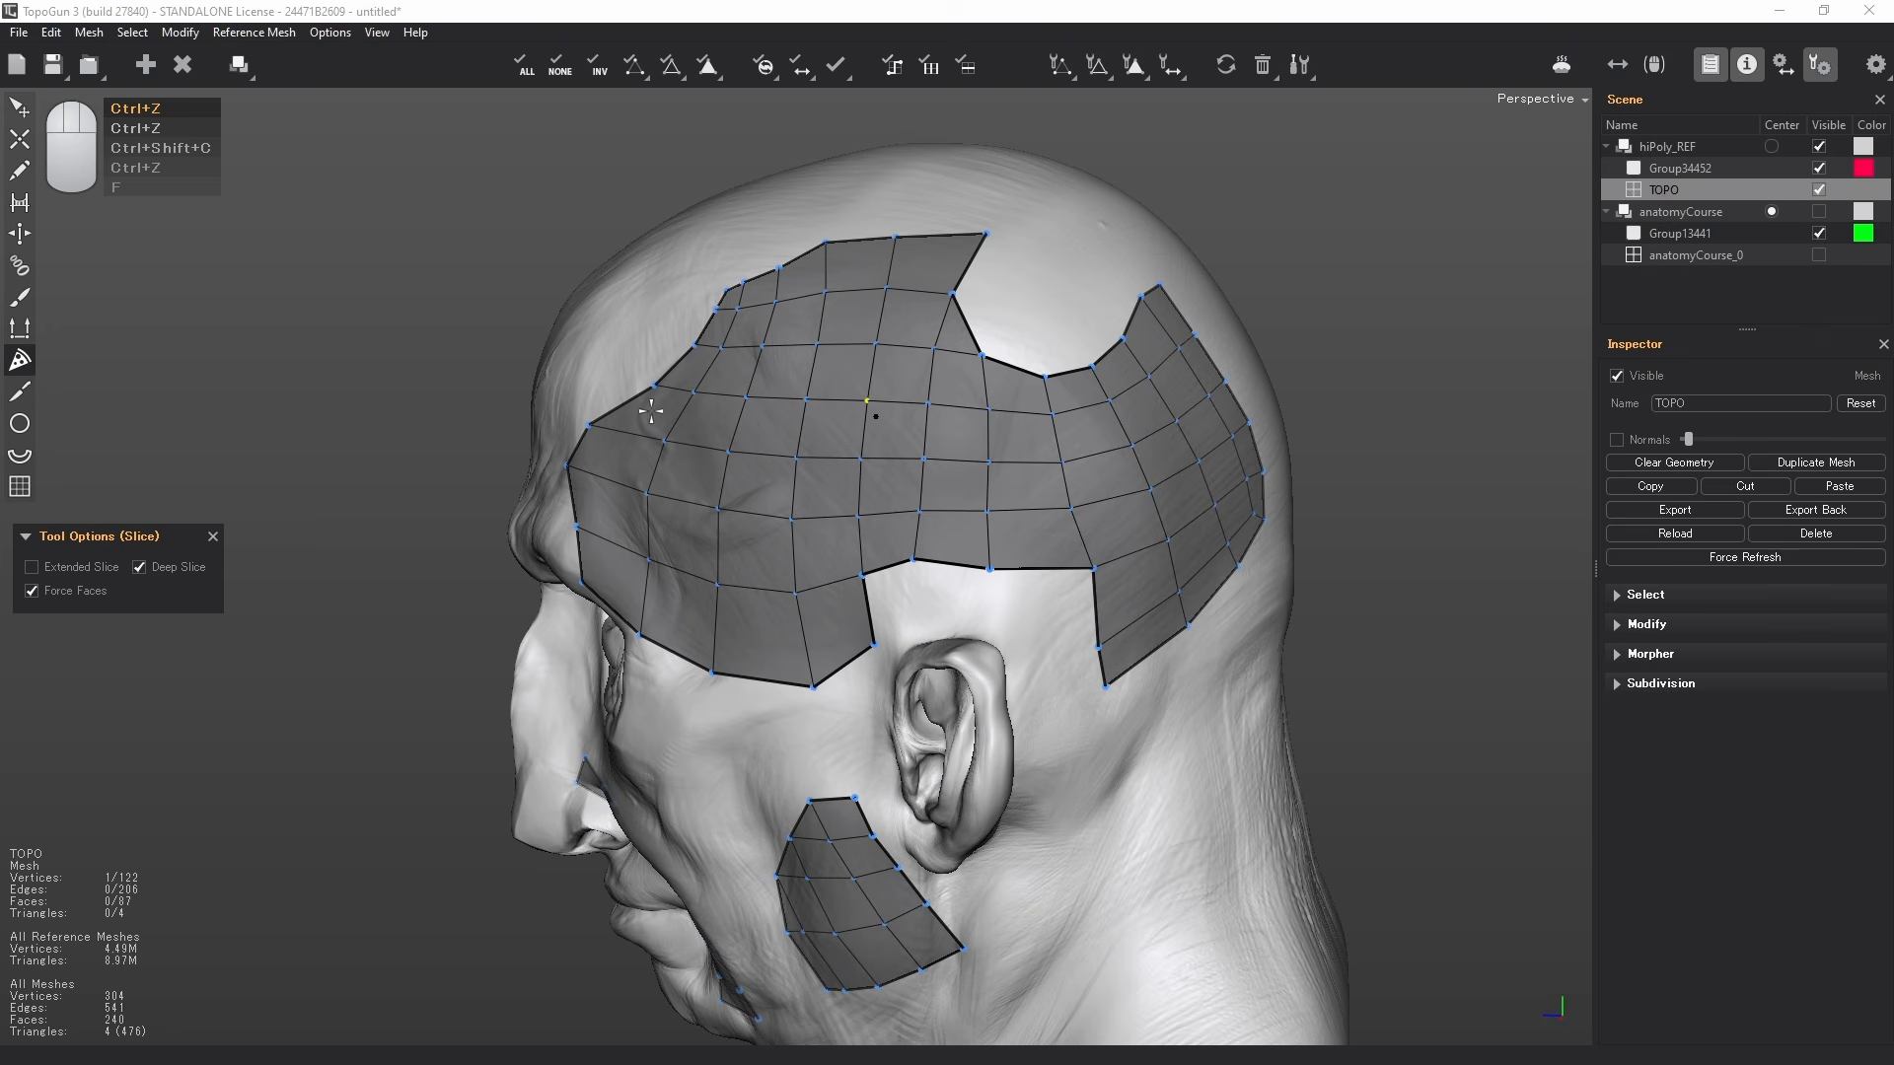
pyautogui.keyDown('alt'); pyautogui.moveTo(879, 453); pyautogui.dragTo(959, 434); pyautogui.keyUp('alt')
pyautogui.keyDown('alt'); pyautogui.moveTo(844, 455); pyautogui.dragTo(858, 460, button='middle'); pyautogui.keyUp('alt')
pyautogui.keyDown('alt'); pyautogui.moveTo(829, 471); pyautogui.dragTo(880, 472, button='right'); pyautogui.keyUp('alt')
pyautogui.moveTo(790, 427); pyautogui.dragTo(777, 692)
pyautogui.moveTo(694, 426); pyautogui.dragTo(690, 605)
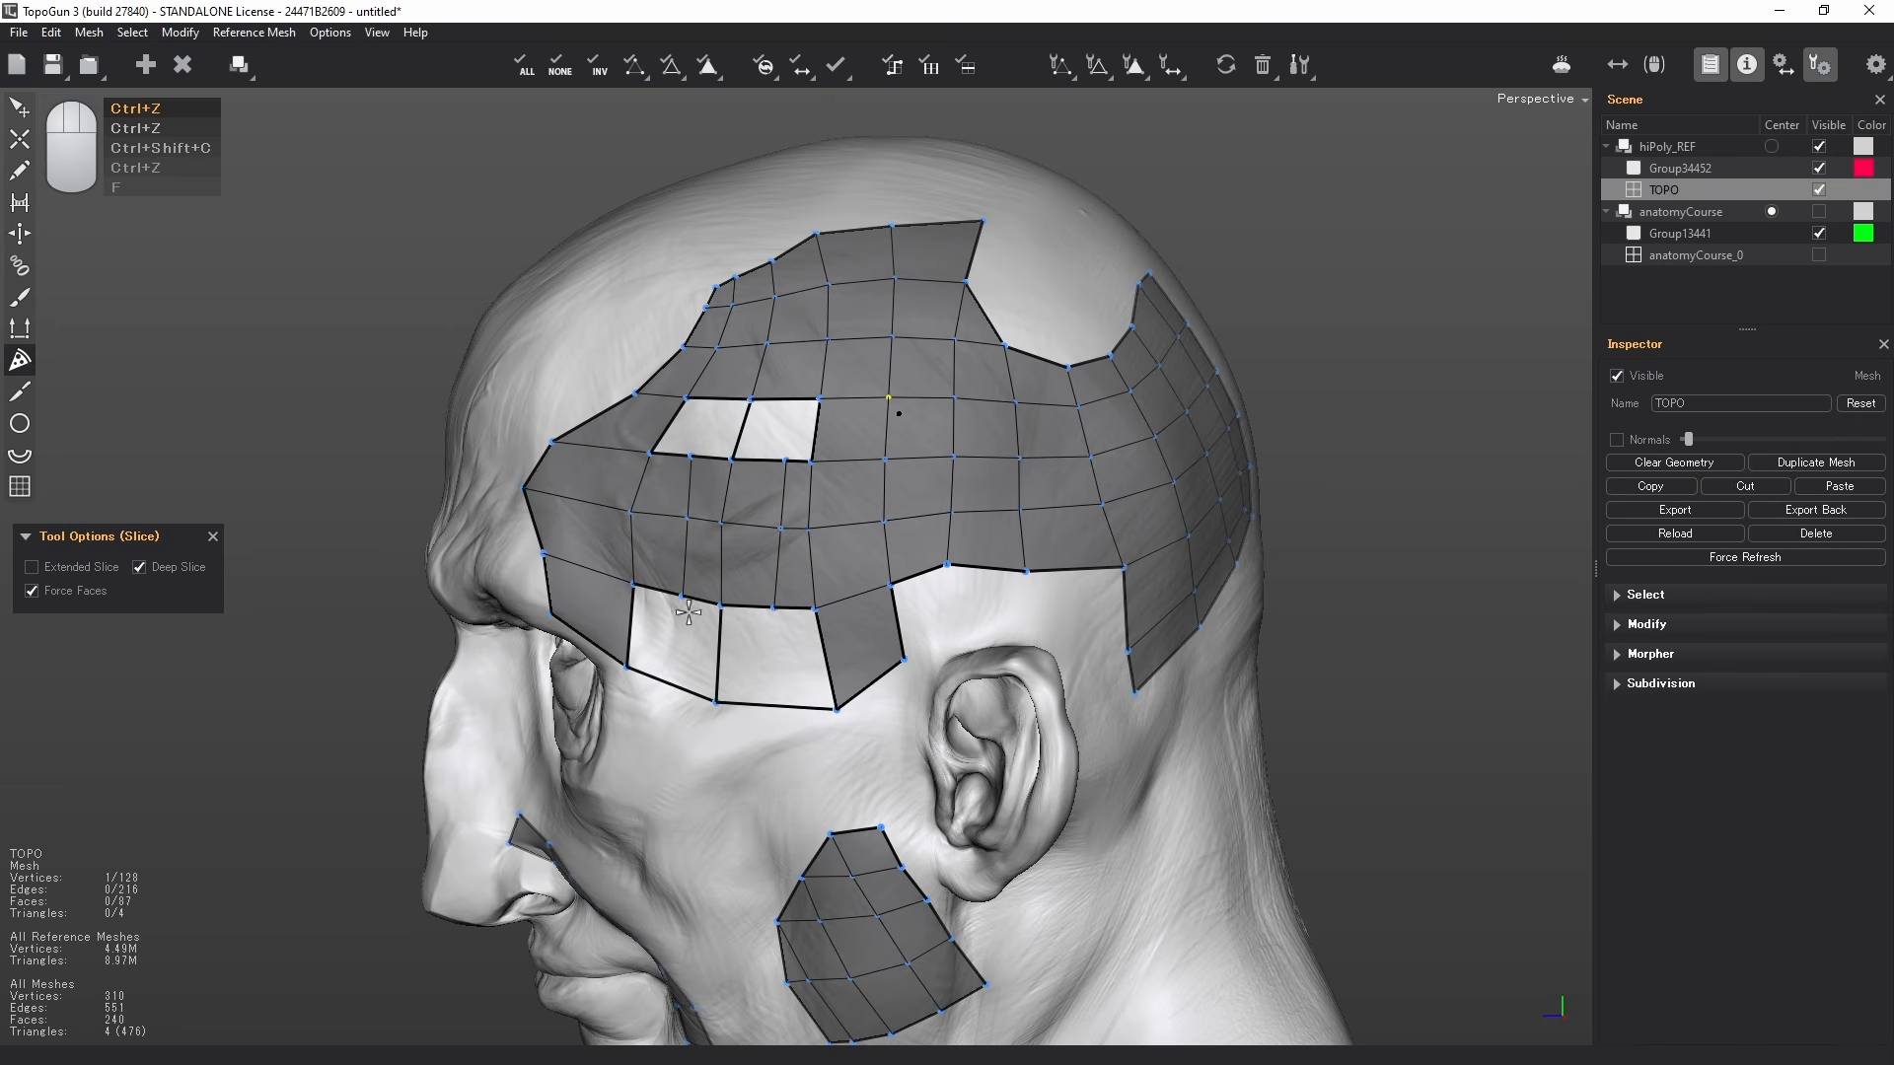
pyautogui.moveTo(848, 572); pyautogui.dragTo(646, 563)
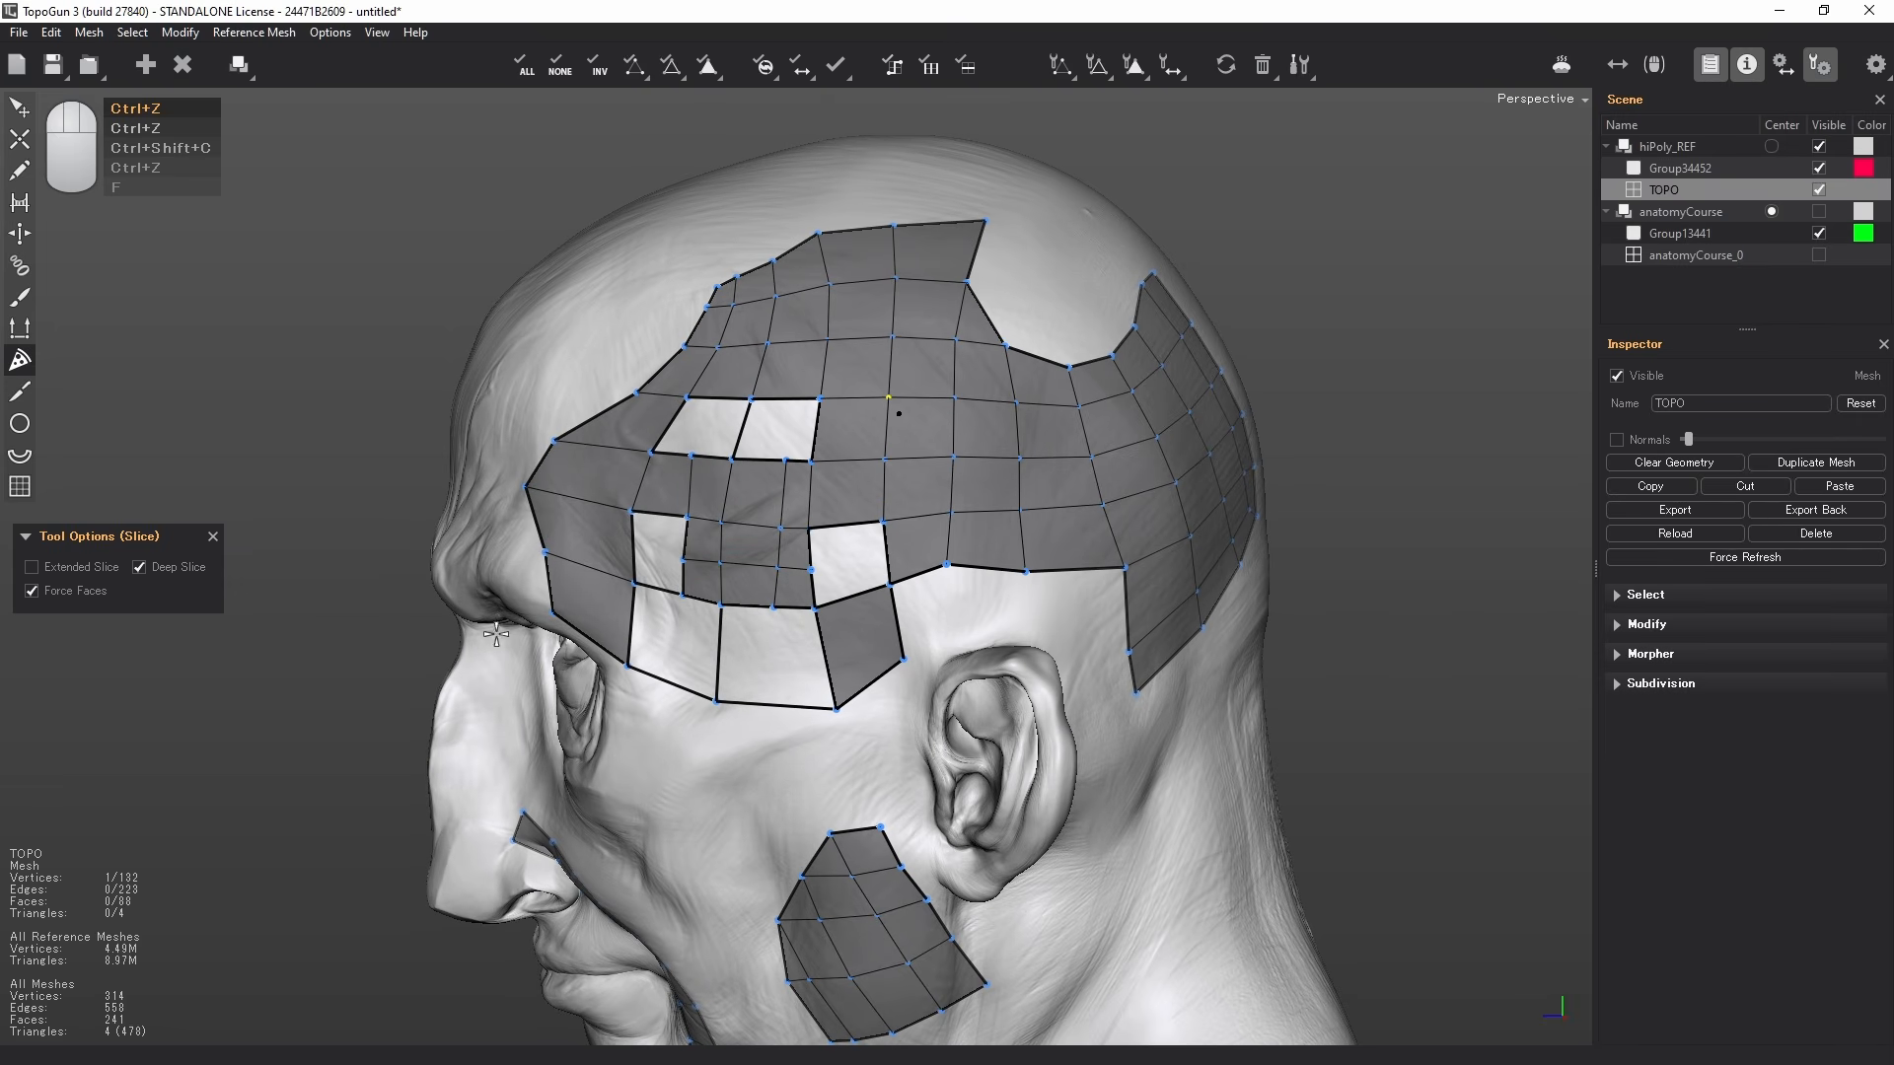
# - Enable Extended Slice and cut one loop along the upper side of the patch and another across its rear section
pyautogui.click(93, 569)
pyautogui.keyDown('alt'); pyautogui.moveTo(924, 341); pyautogui.dragTo(723, 483, button='middle'); pyautogui.keyUp('alt')
pyautogui.moveTo(689, 502); pyautogui.dragTo(578, 514)
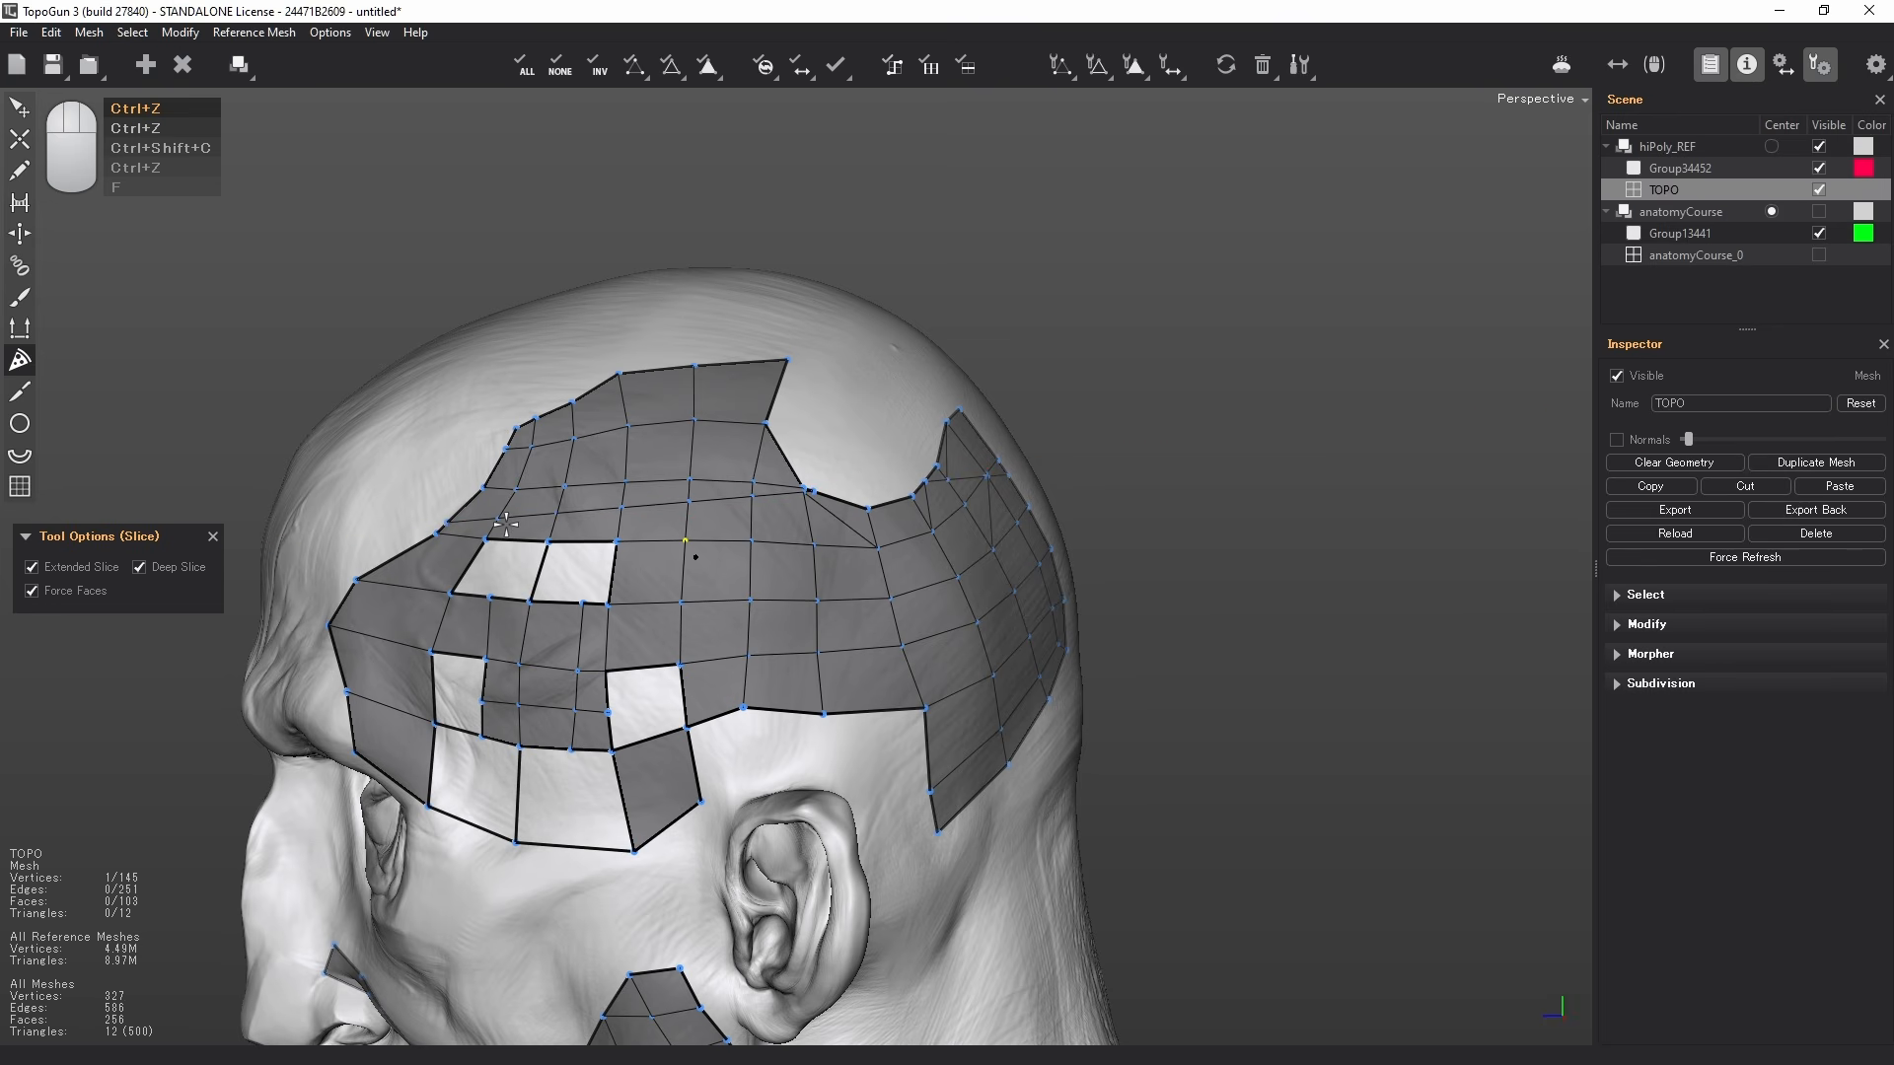
pyautogui.keyDown('alt'); pyautogui.moveTo(979, 506); pyautogui.dragTo(867, 541); pyautogui.keyUp('alt')
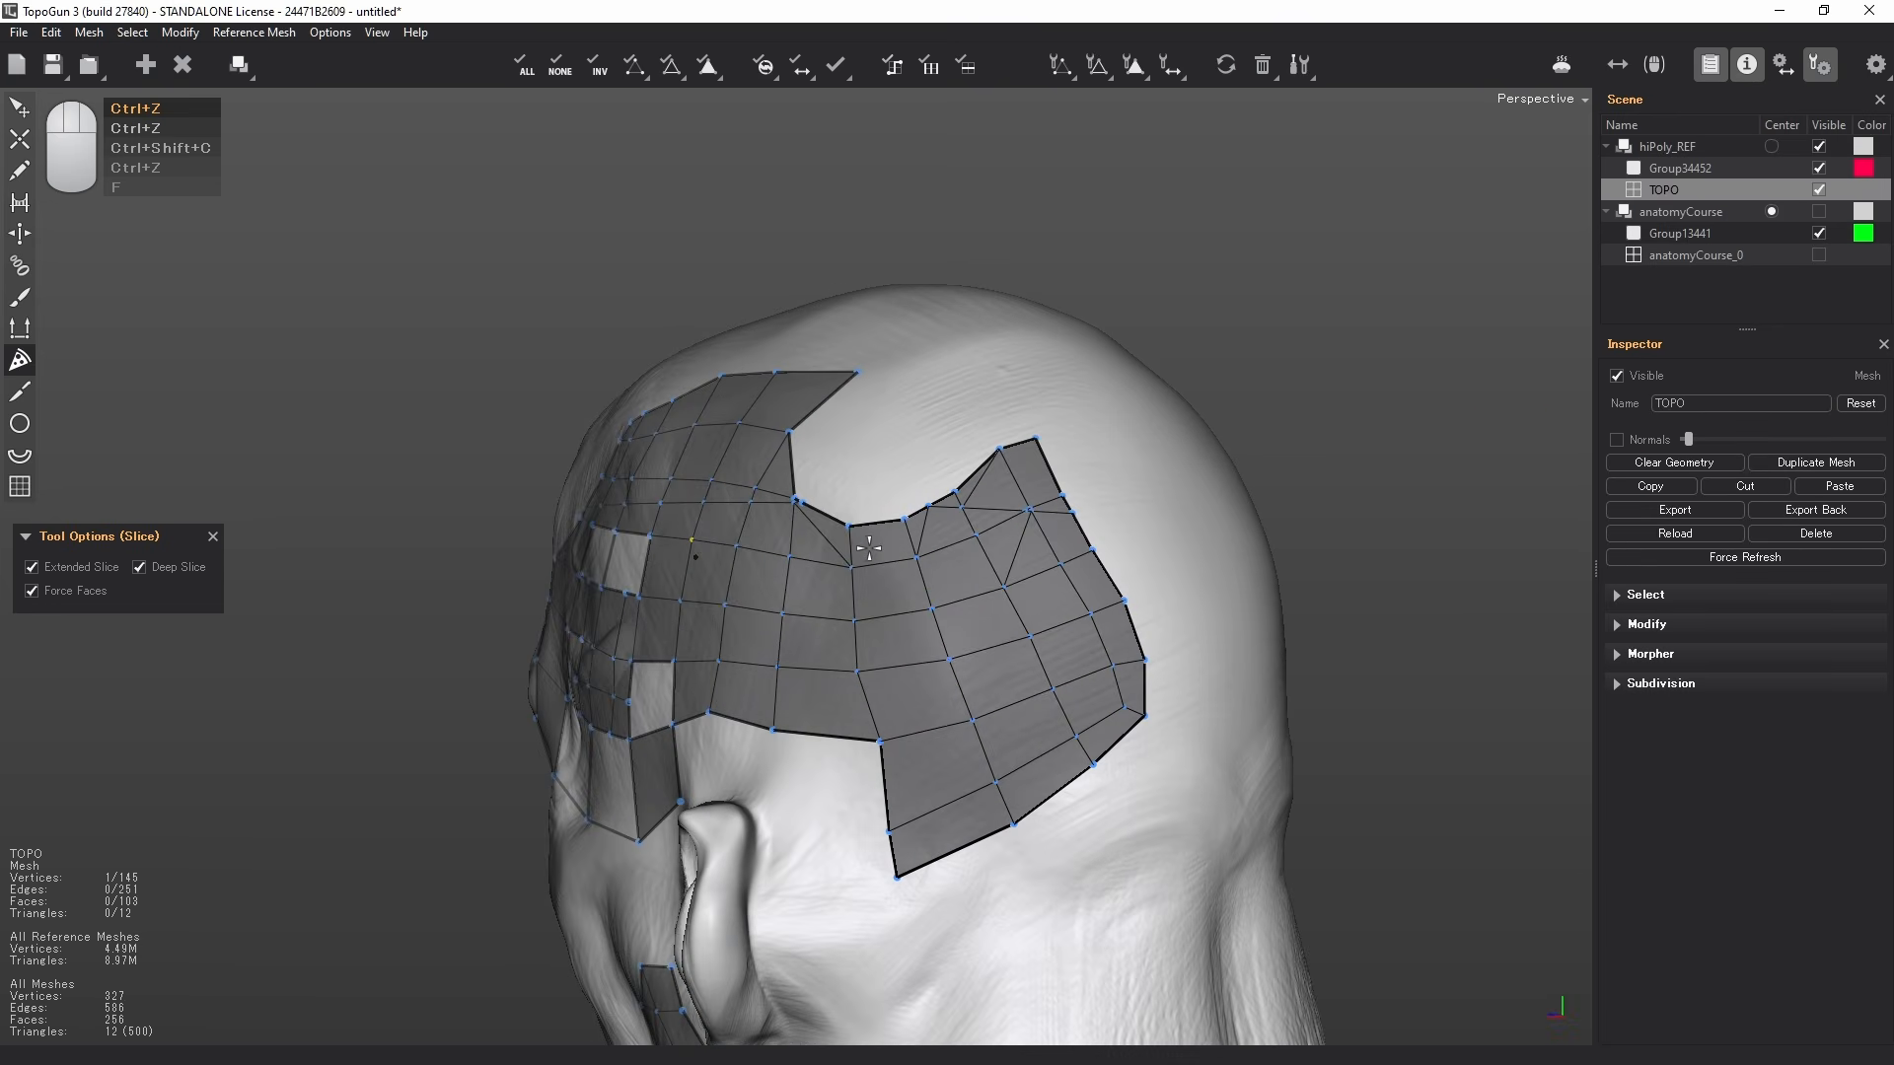
pyautogui.keyDown('alt'); pyautogui.moveTo(867, 541); pyautogui.dragTo(806, 485, button='middle'); pyautogui.keyUp('alt')
pyautogui.moveTo(890, 737); pyautogui.dragTo(820, 631)
pyautogui.keyDown('alt'); pyautogui.moveTo(820, 631); pyautogui.dragTo(834, 629, button='middle'); pyautogui.keyUp('alt')
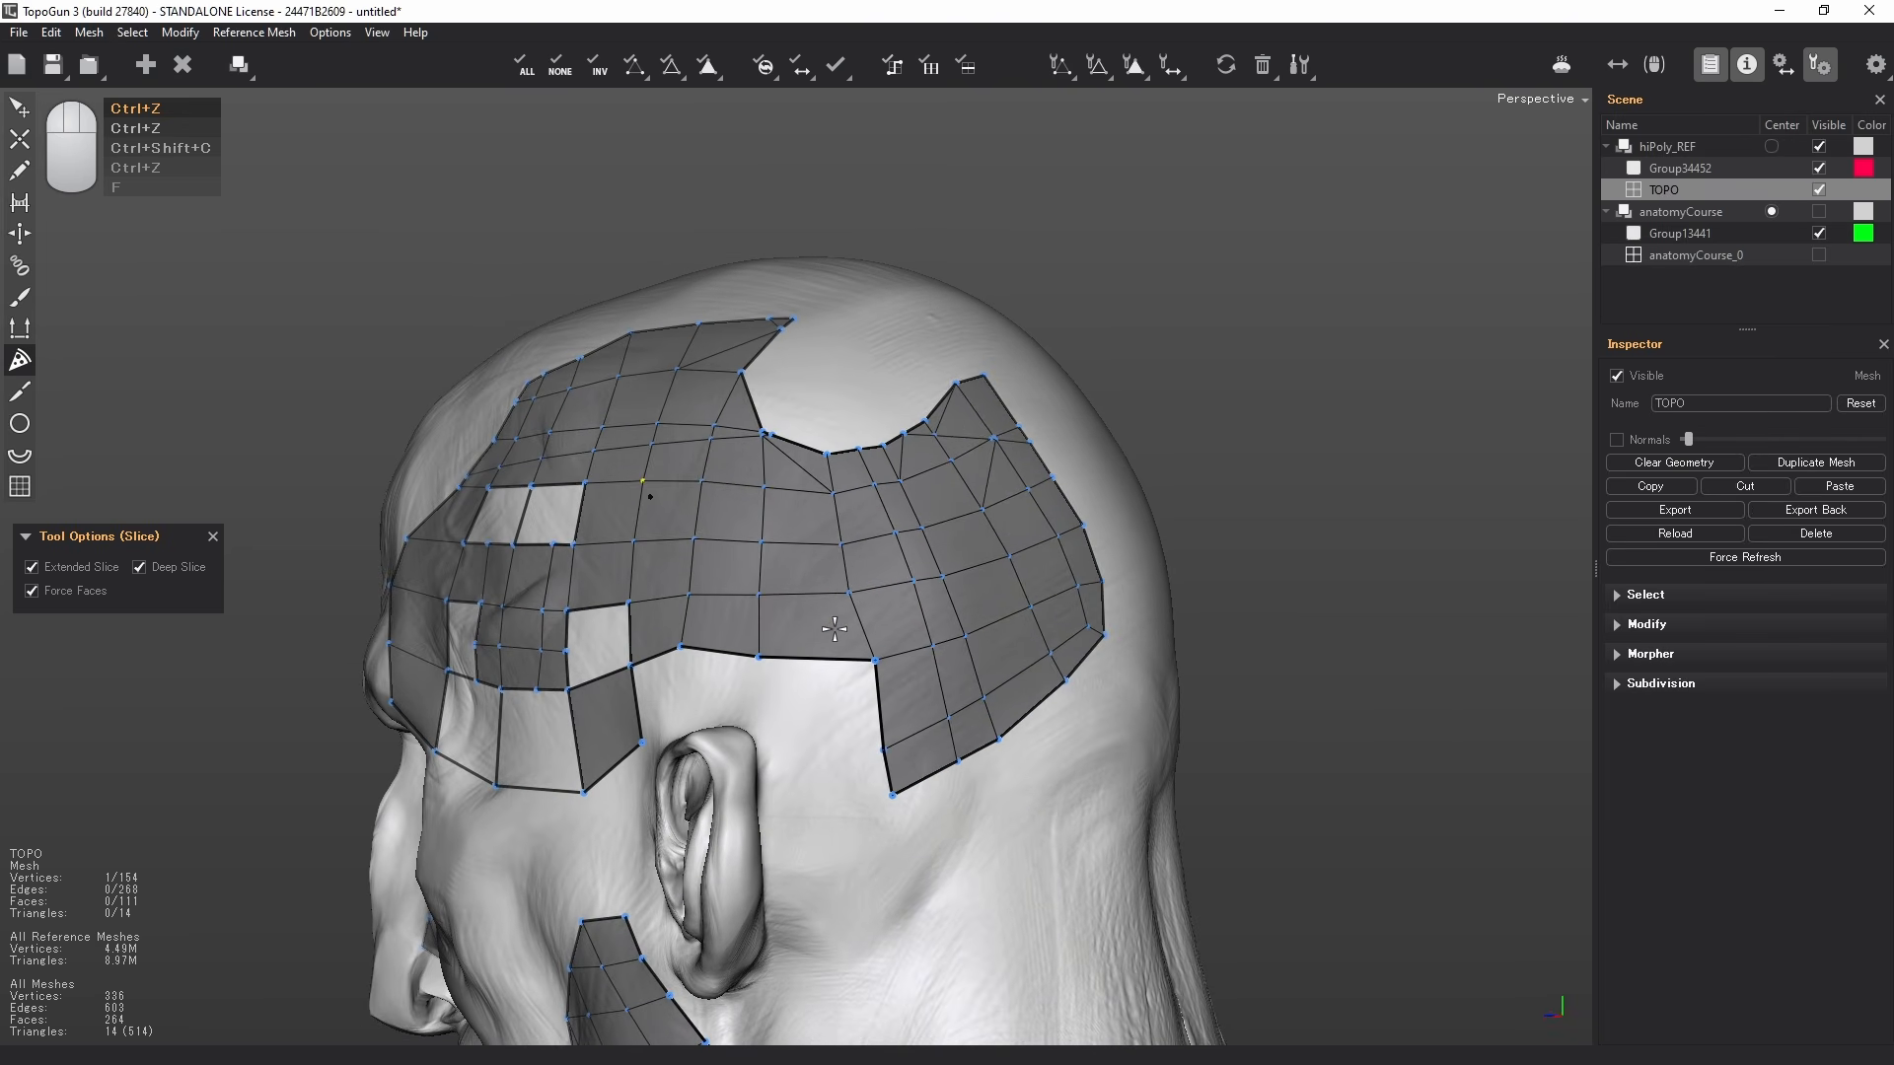
# - Cut a vertical line through two stacked faces above the ear using the Cut tool in Lines mode with Make Quads
pyautogui.keyDown('alt'); pyautogui.moveTo(834, 628); pyautogui.dragTo(854, 586); pyautogui.keyUp('alt')
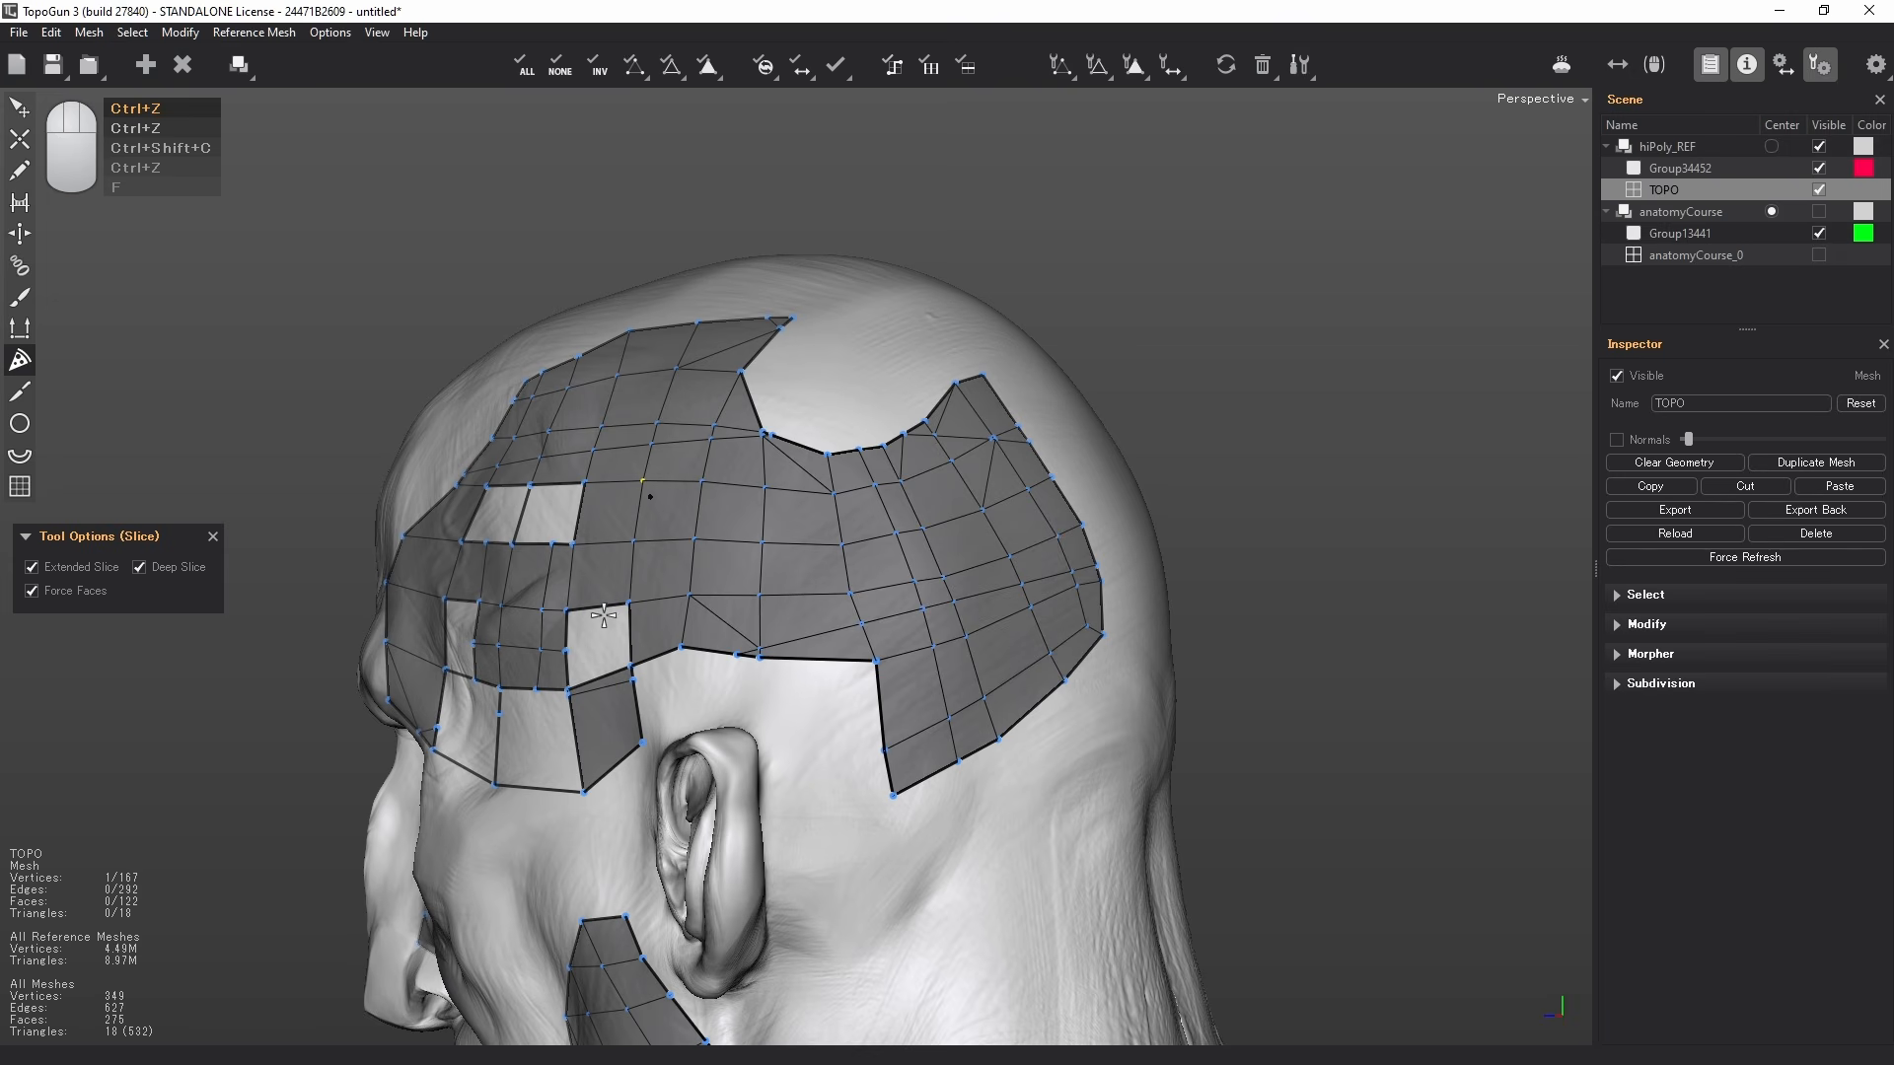
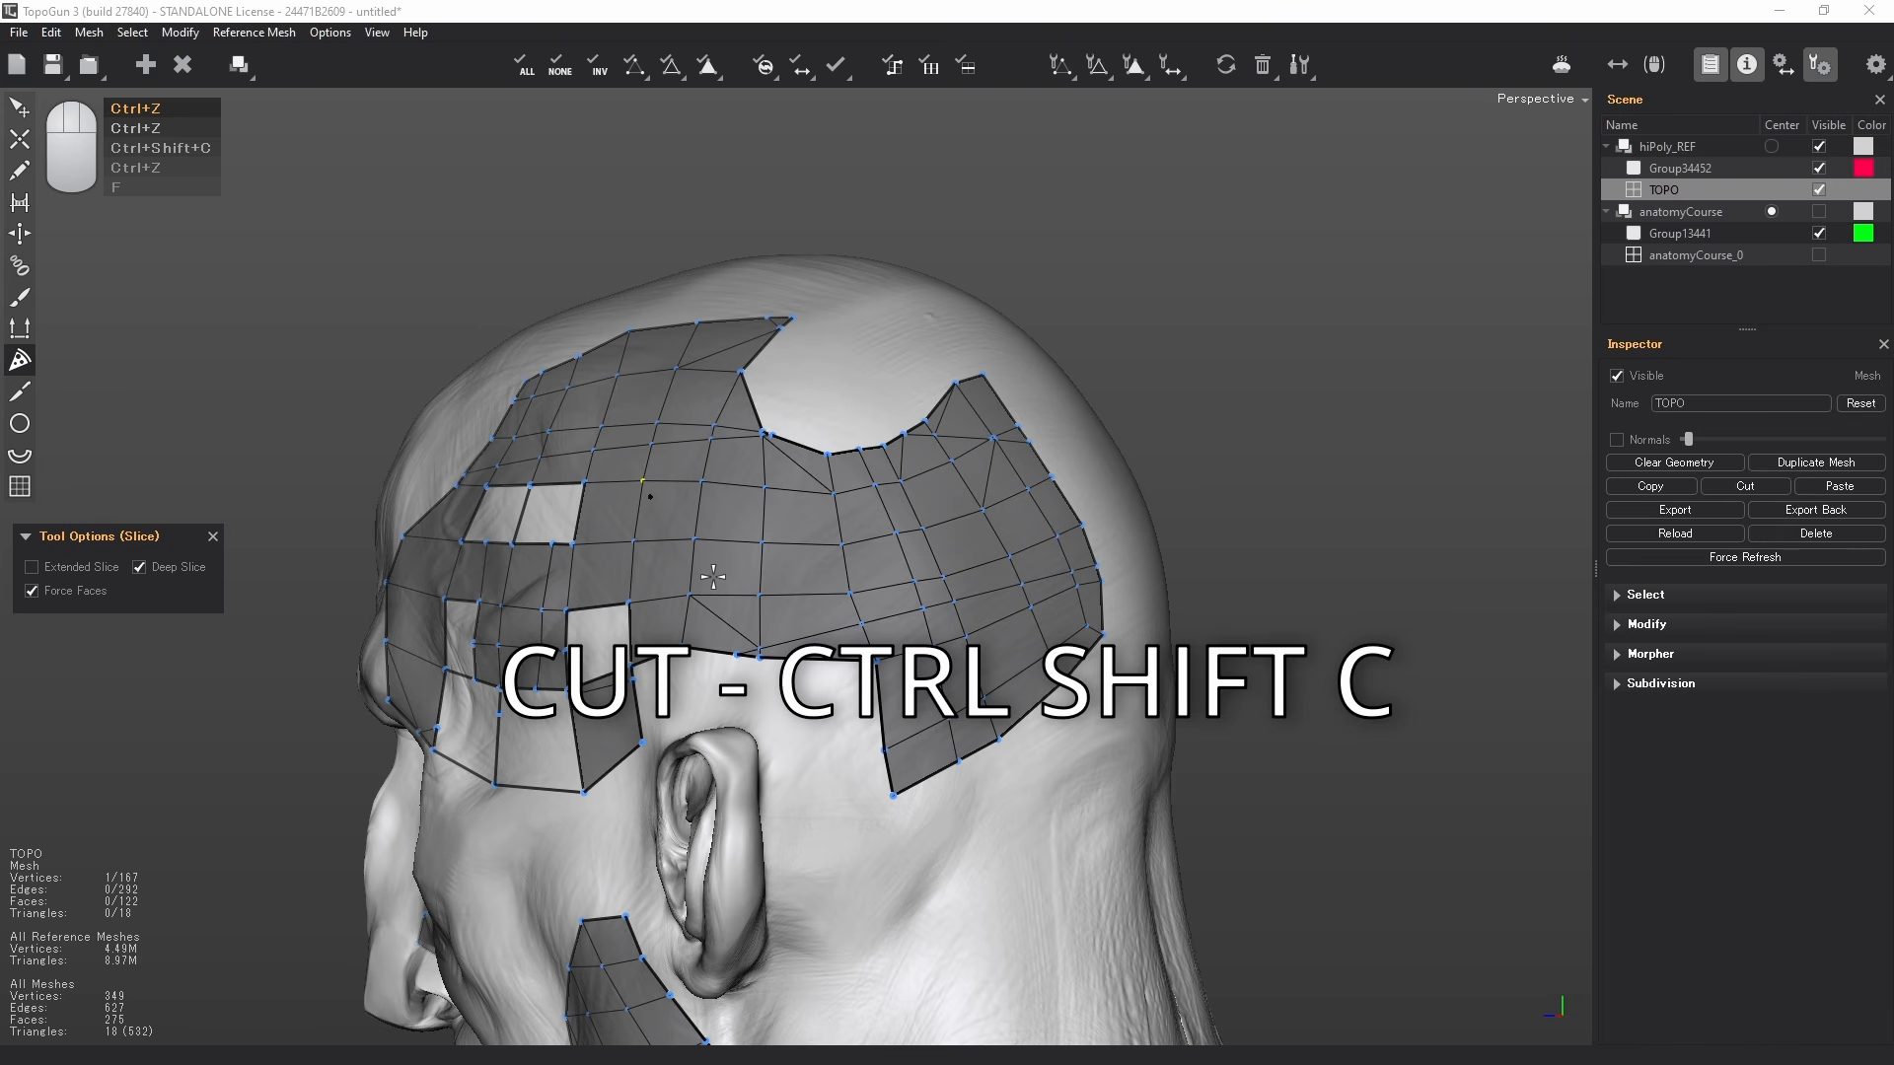
pyautogui.hotkey('ctrl', 'shift', 'c')
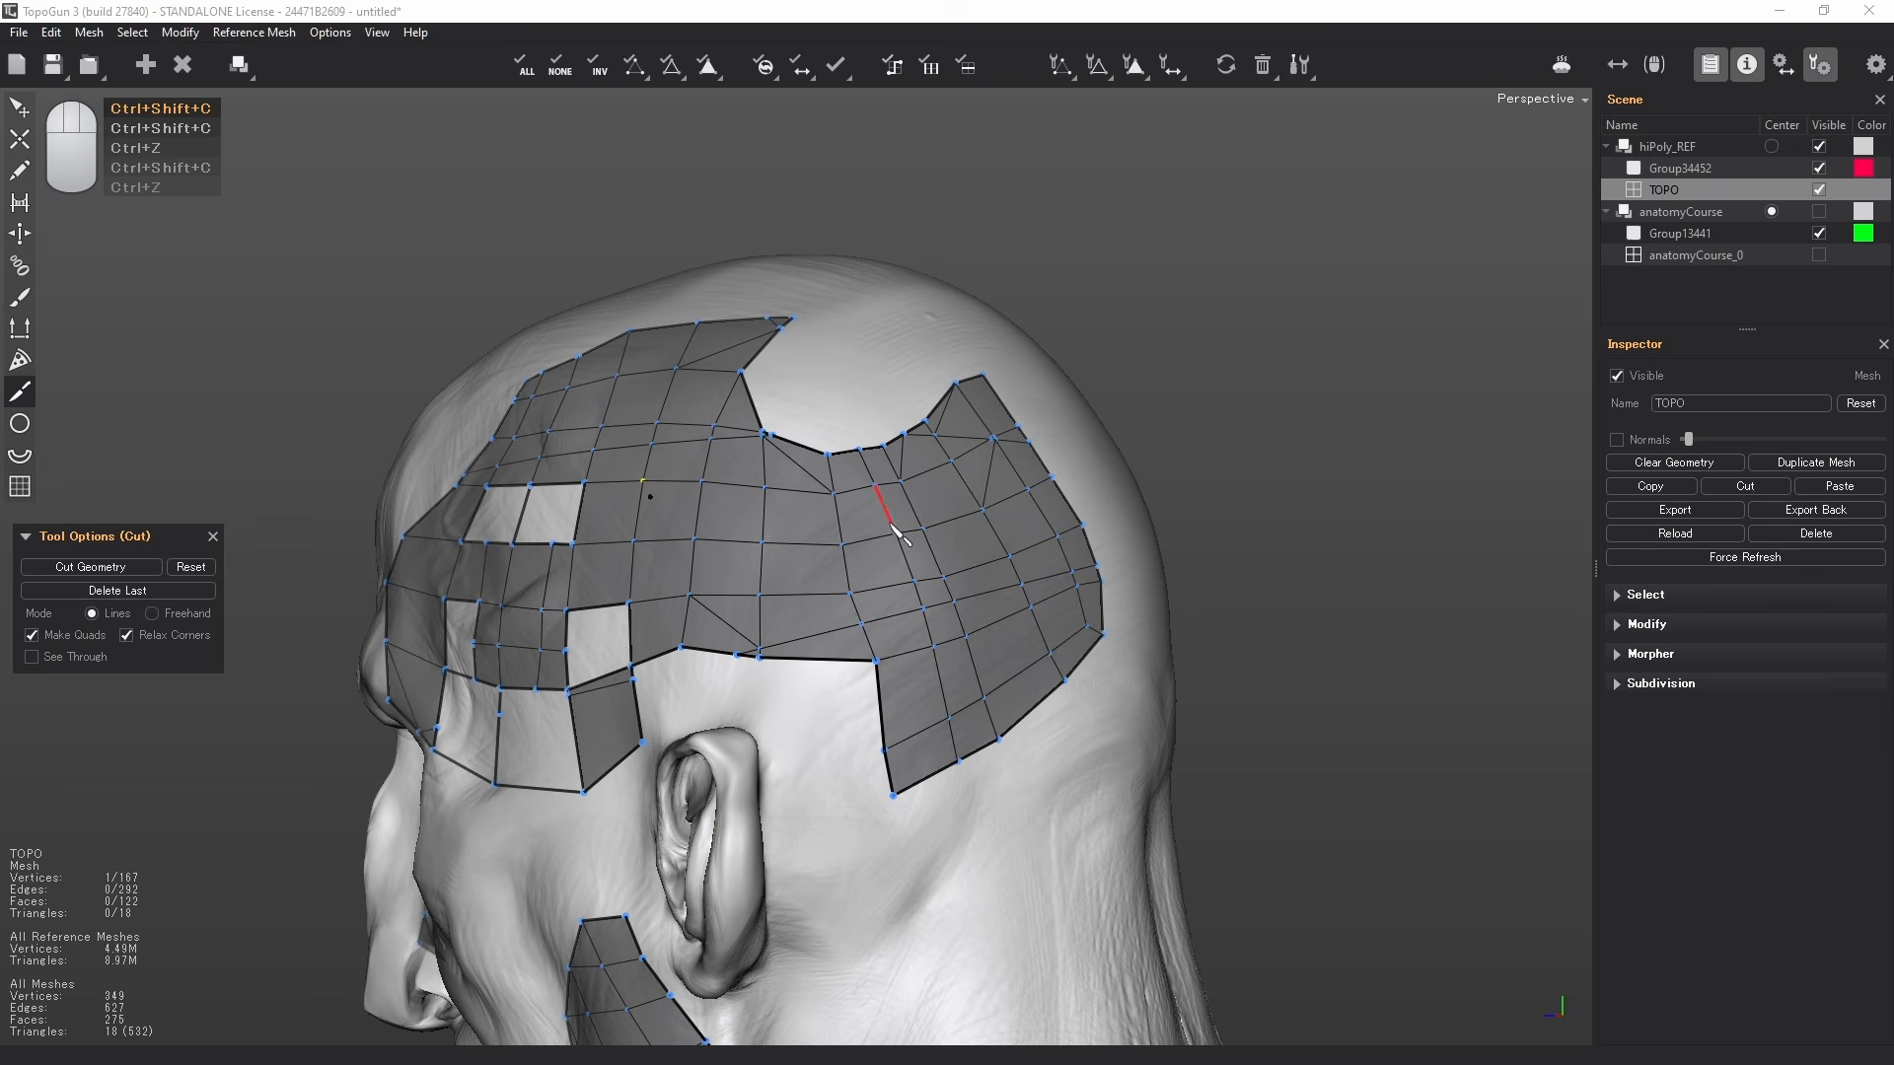
pyautogui.scroll(3, 899, 533)
pyautogui.click(789, 533)
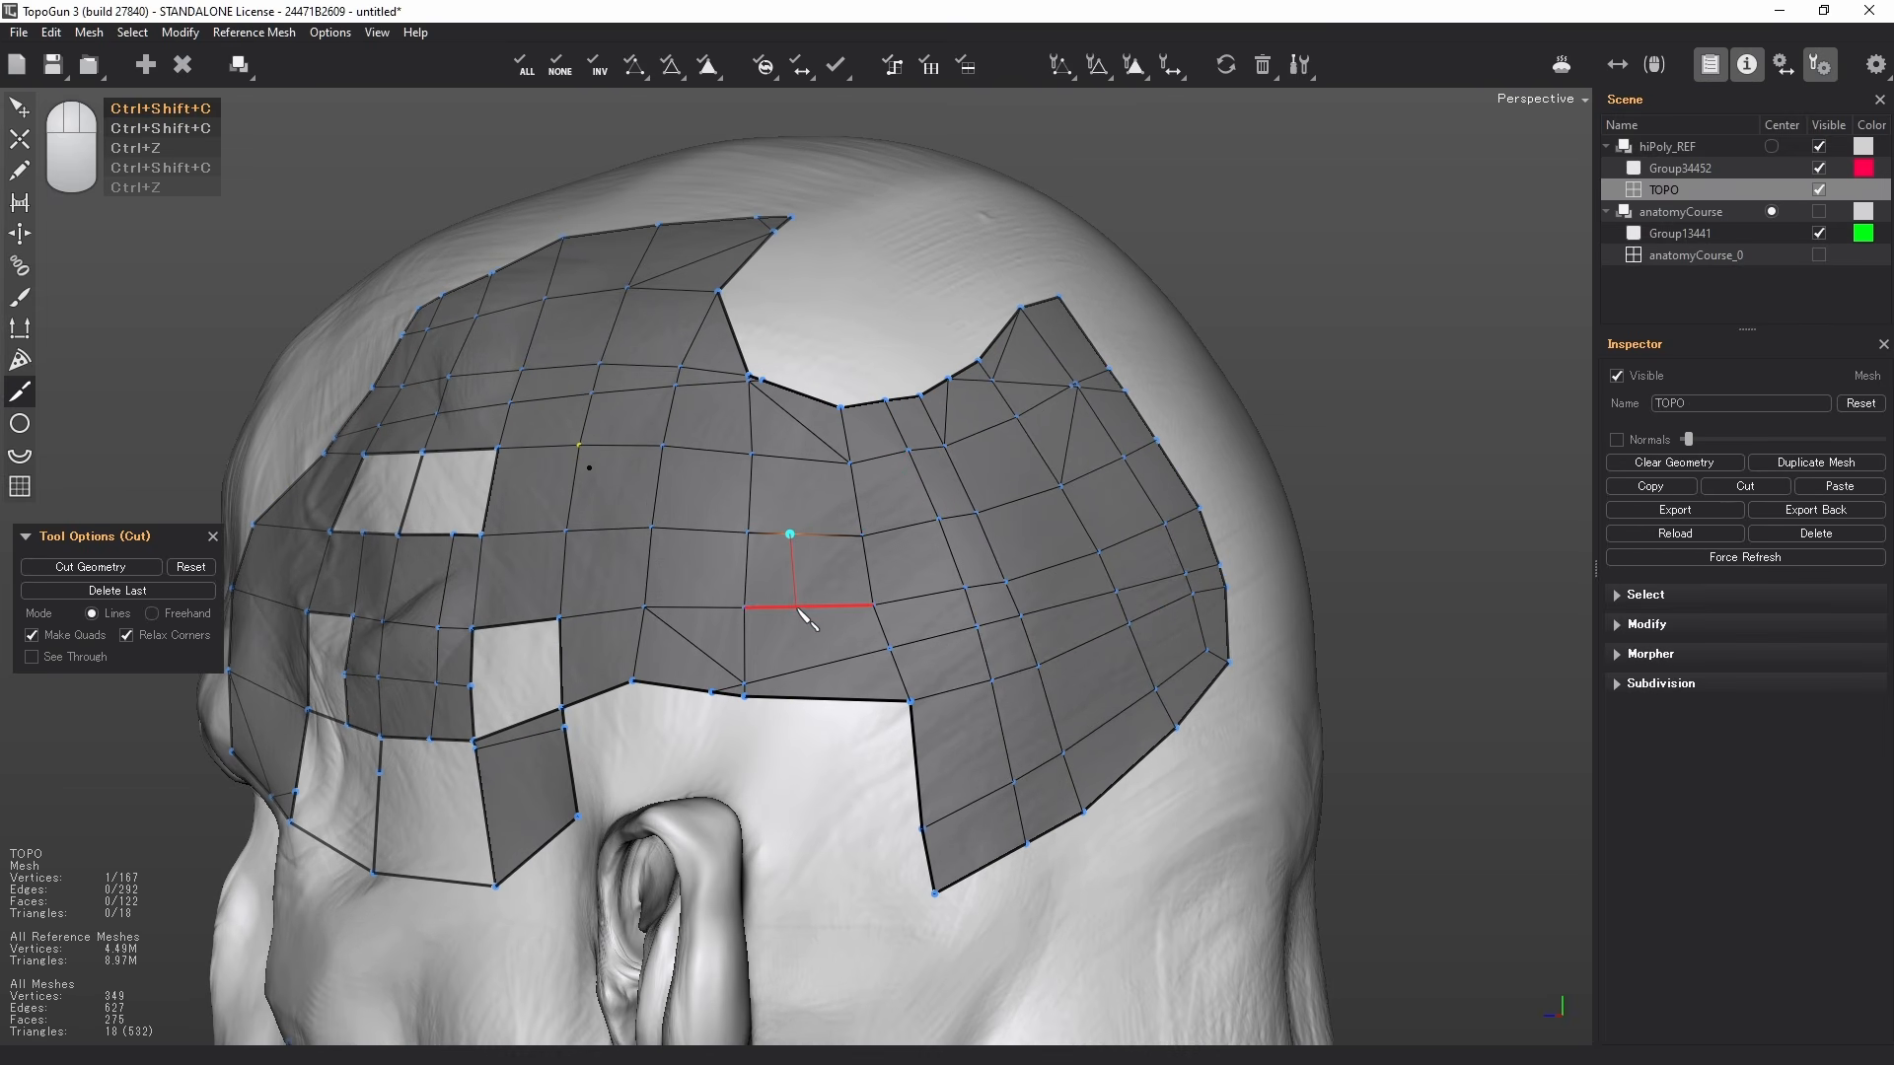
pyautogui.click(796, 606)
pyautogui.click(826, 698)
pyautogui.scroll(1, 792, 570)
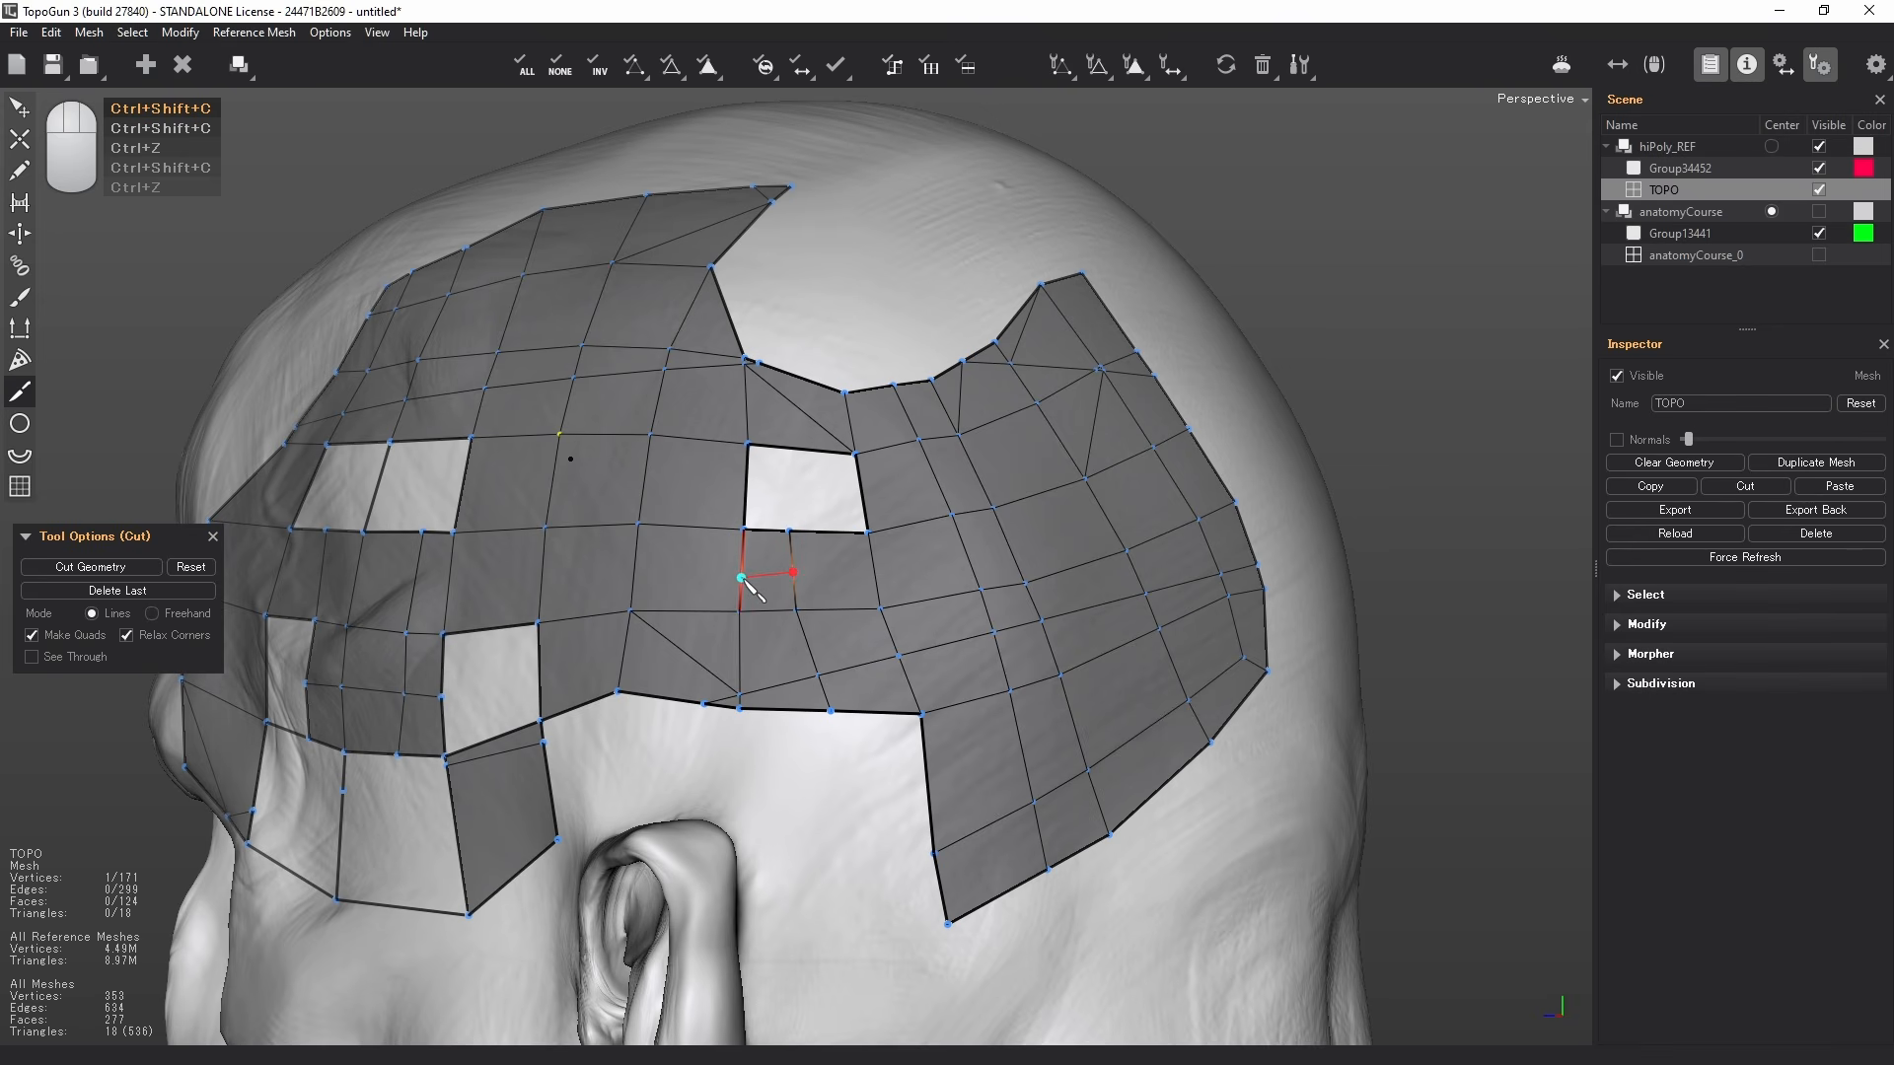
# - Try a horizontal cut across the faces above the ear, and undo it
pyautogui.rightClick(659, 551)
pyautogui.scroll(1, 809, 592)
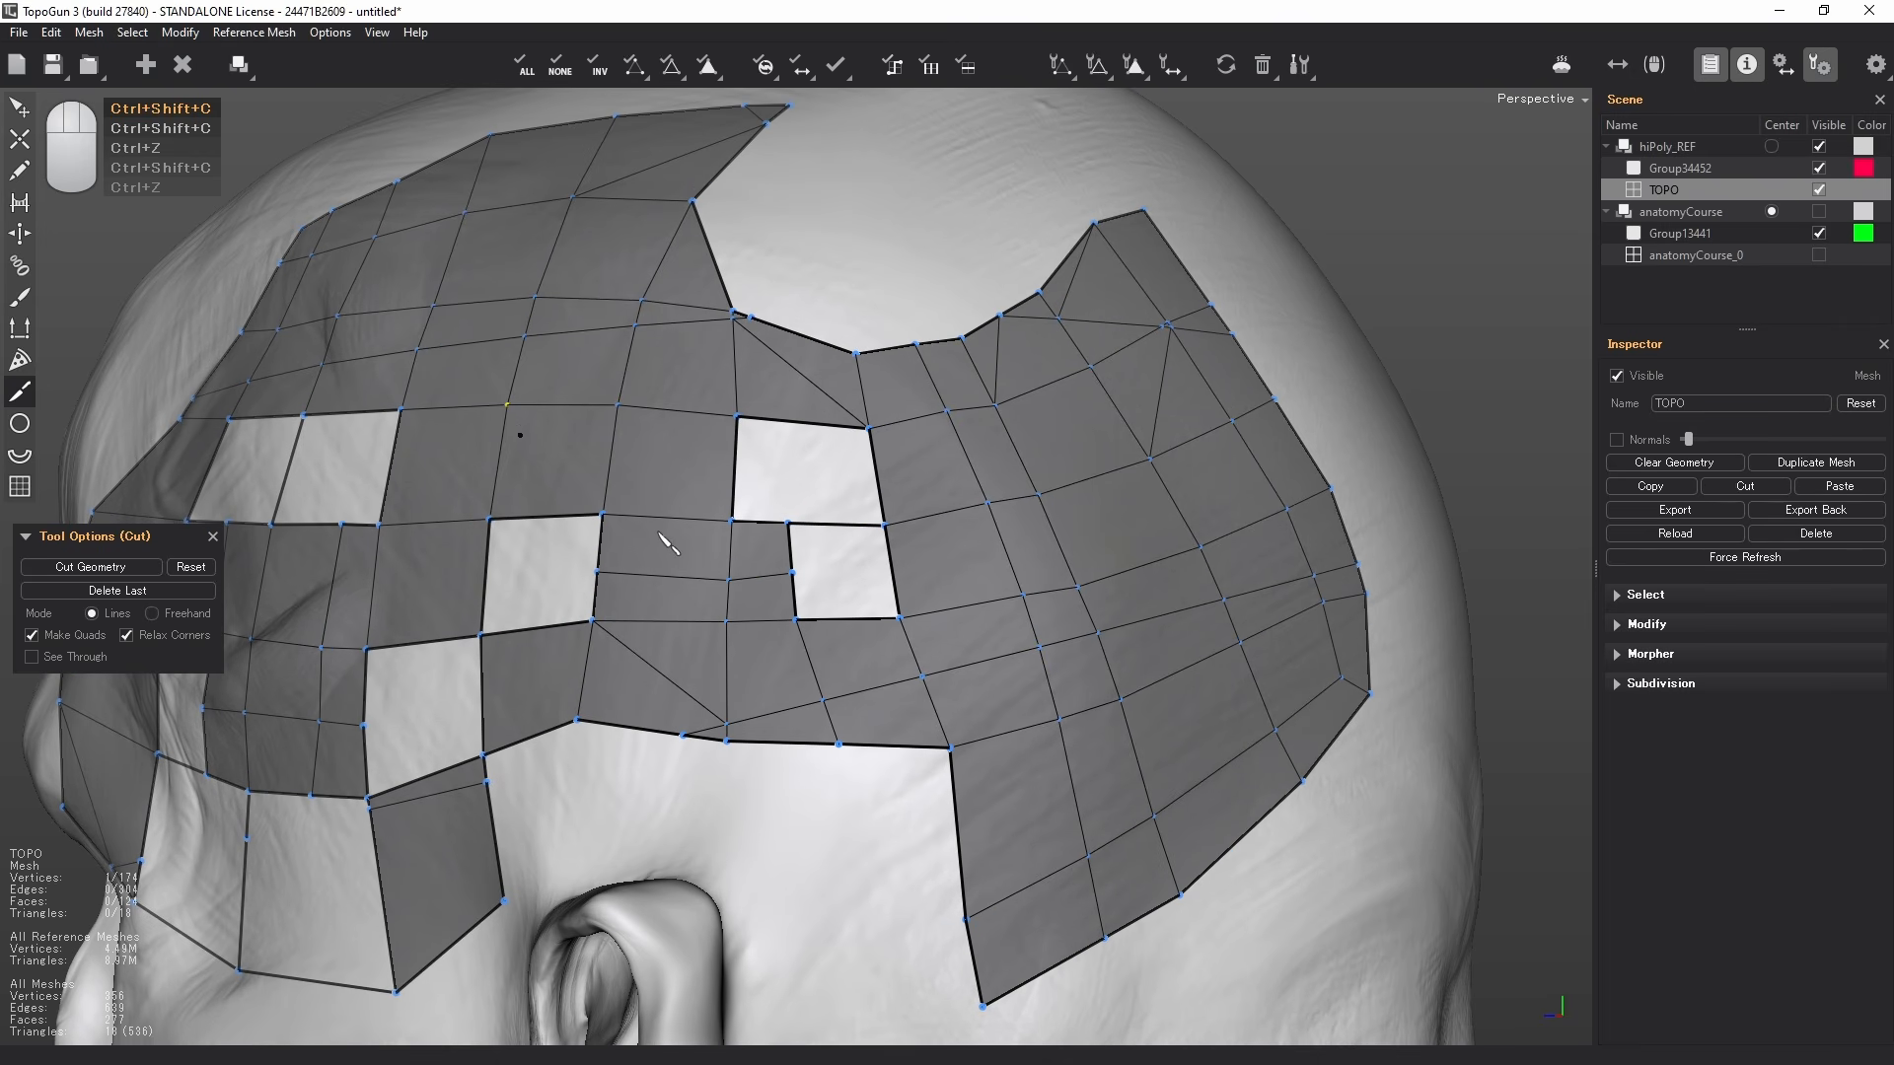
pyautogui.hotkey('ctrl', 'z')
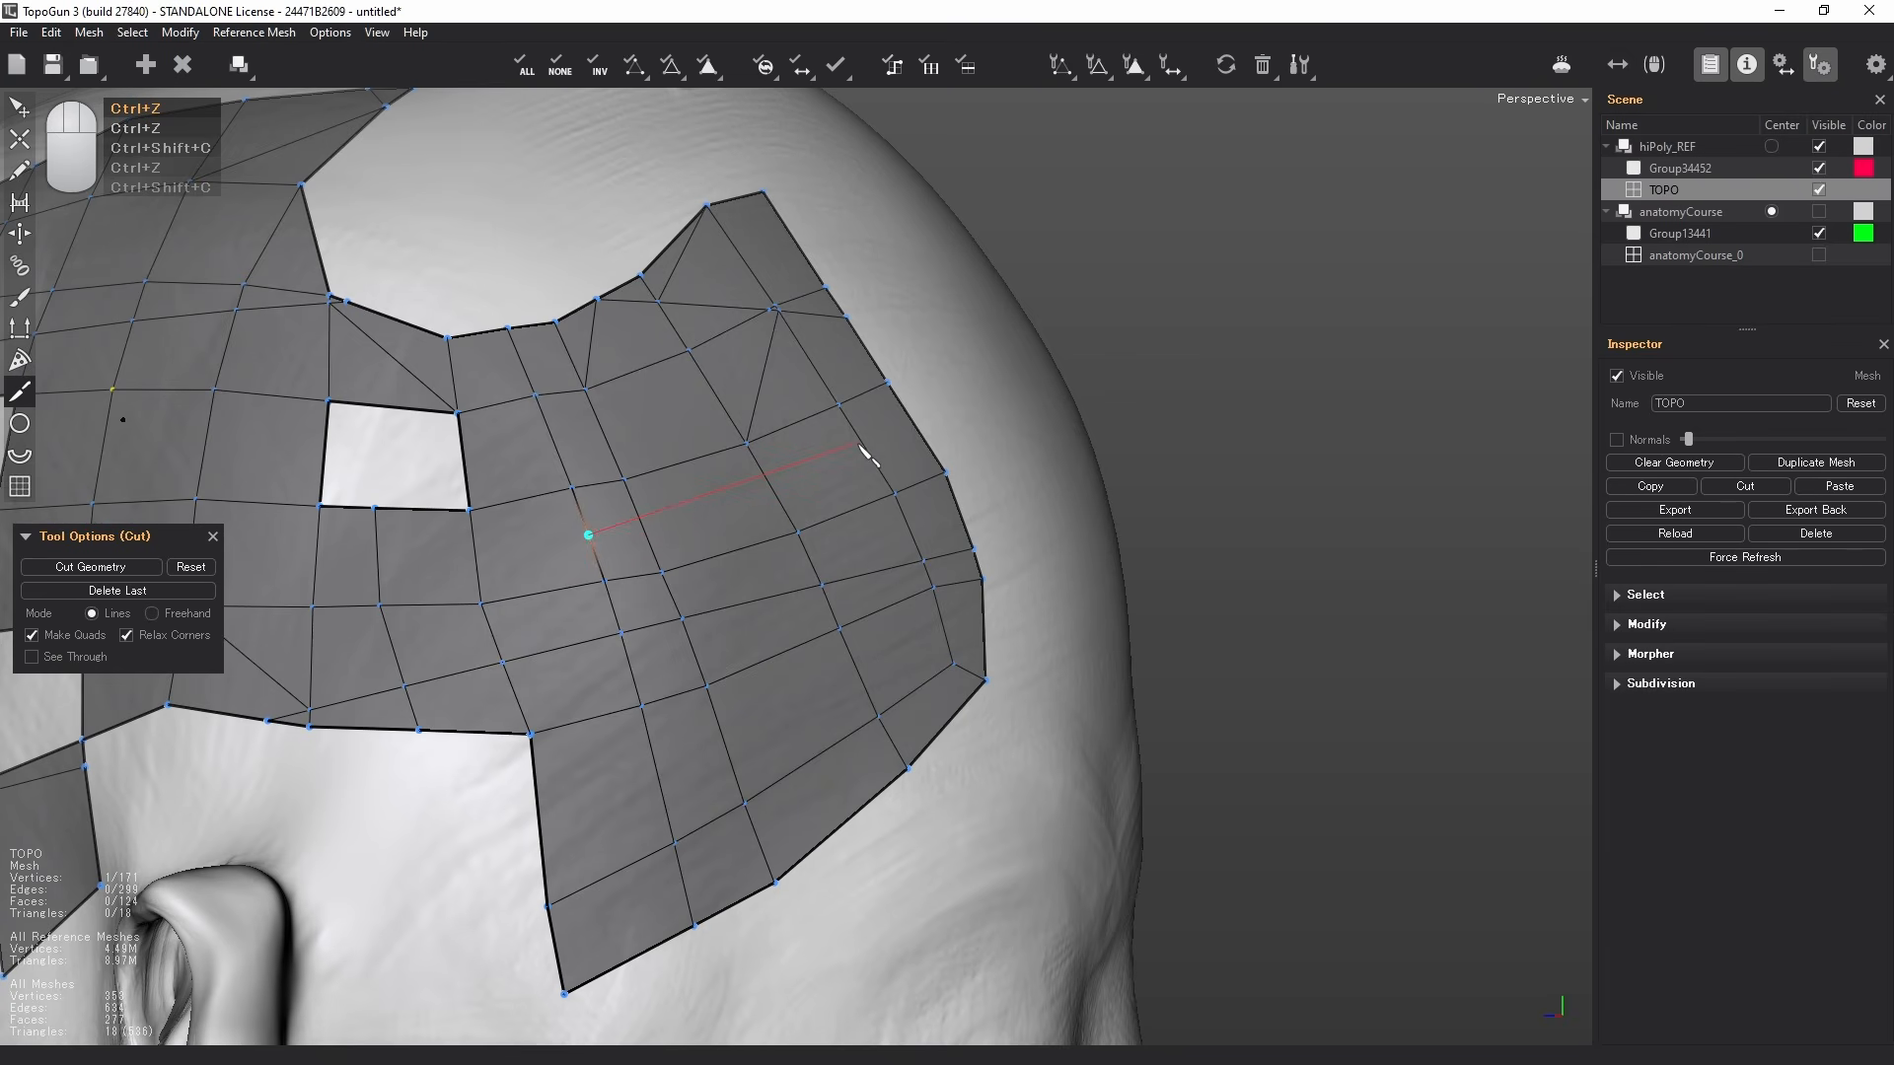
# - Cut the rear section of the patch with one lengthwise line and one line crossing its rows
pyautogui.click(861, 443)
pyautogui.rightClick(732, 518)
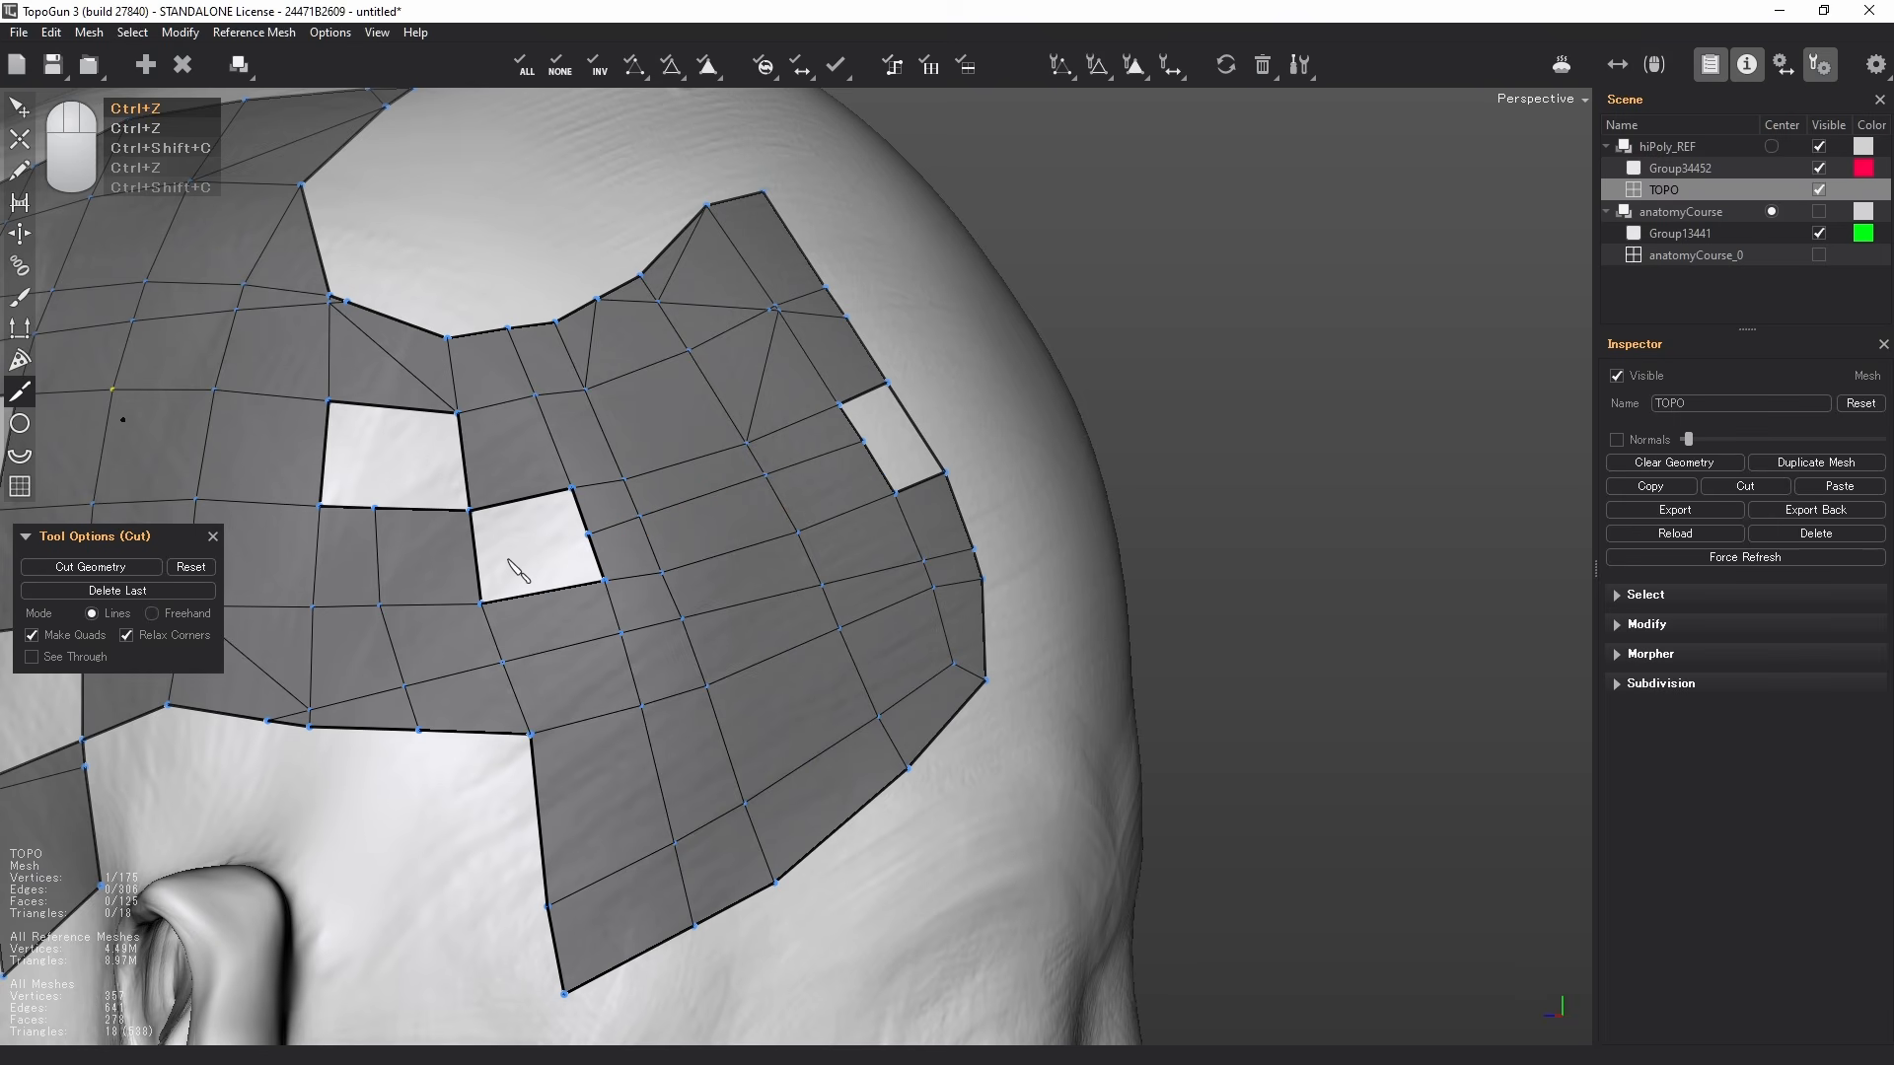
pyautogui.click(767, 659)
pyautogui.click(699, 458)
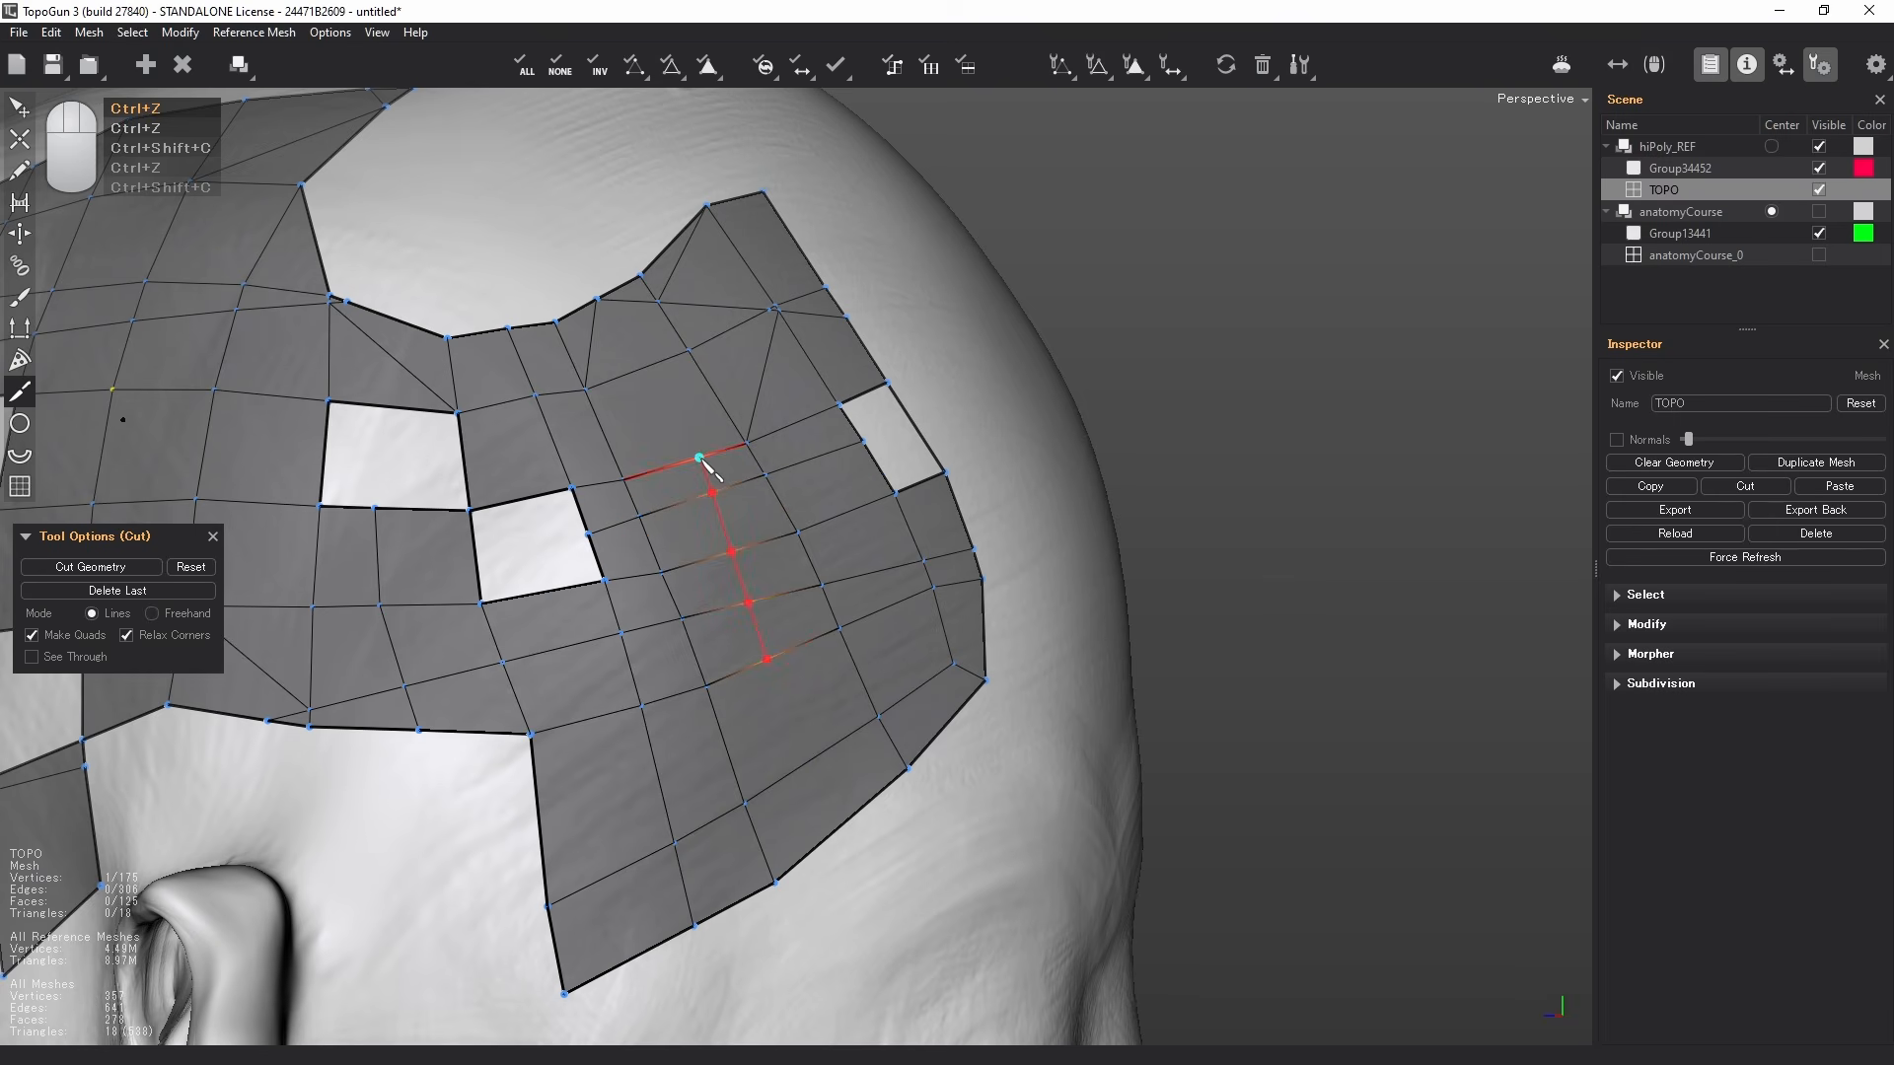
pyautogui.rightClick(747, 596)
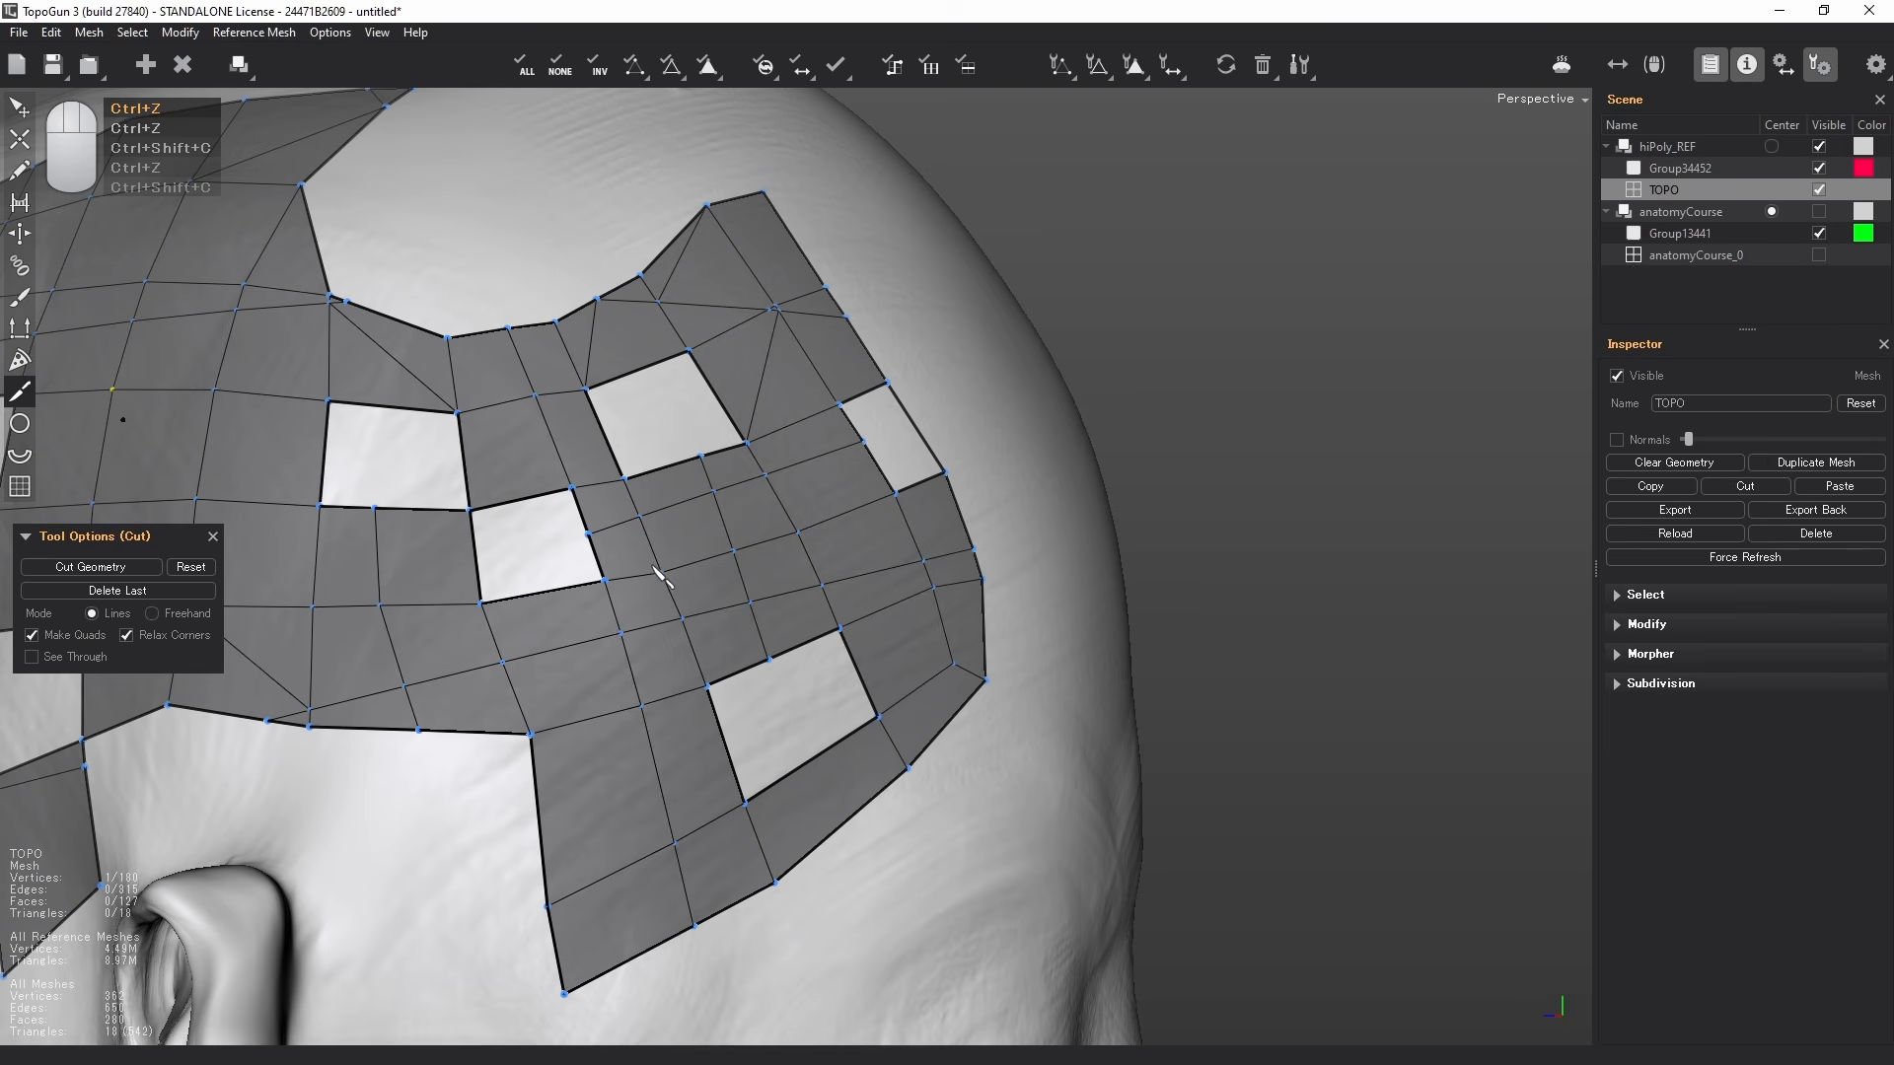
# - Create a circular patch with 8 divisions and 3 geo steps on the bare temple on the head's other side
pyautogui.keyDown('alt'); pyautogui.moveTo(651, 563); pyautogui.dragTo(568, 628, button='middle'); pyautogui.keyUp('alt')
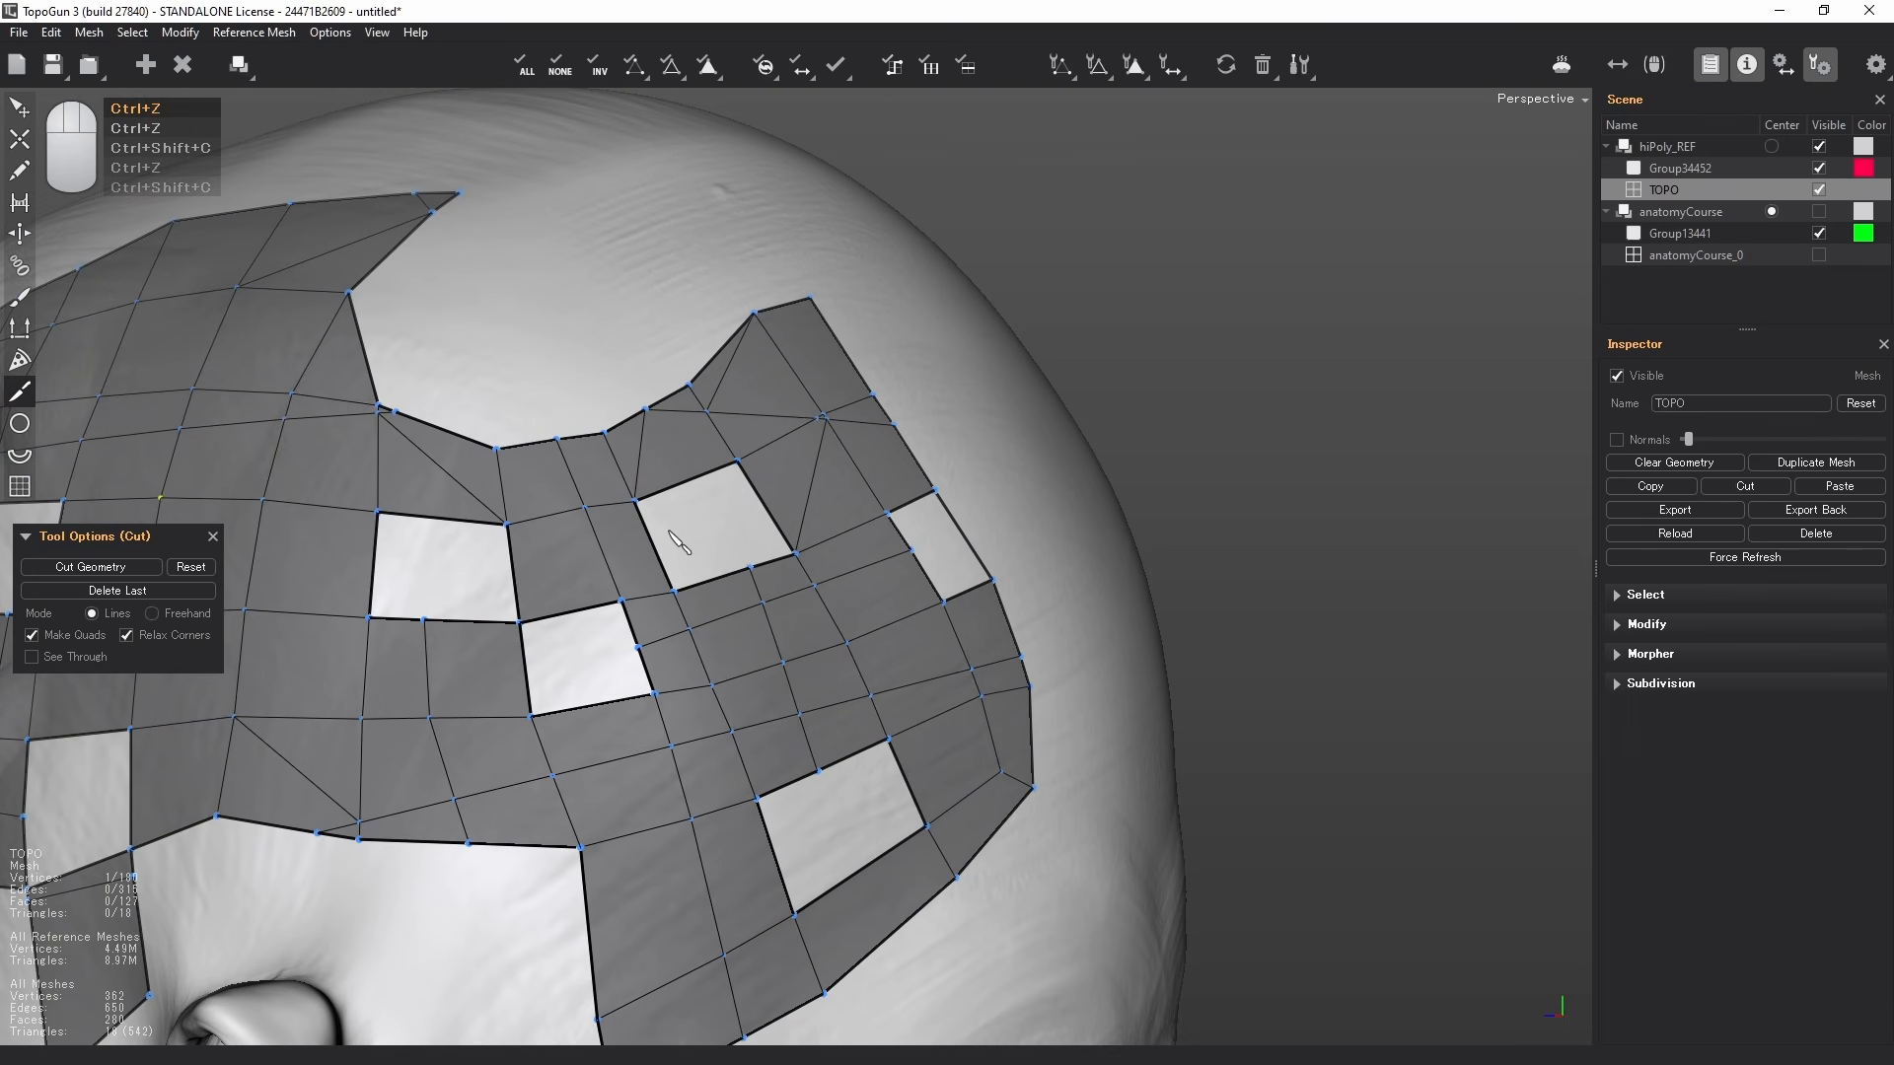
pyautogui.click(19, 424)
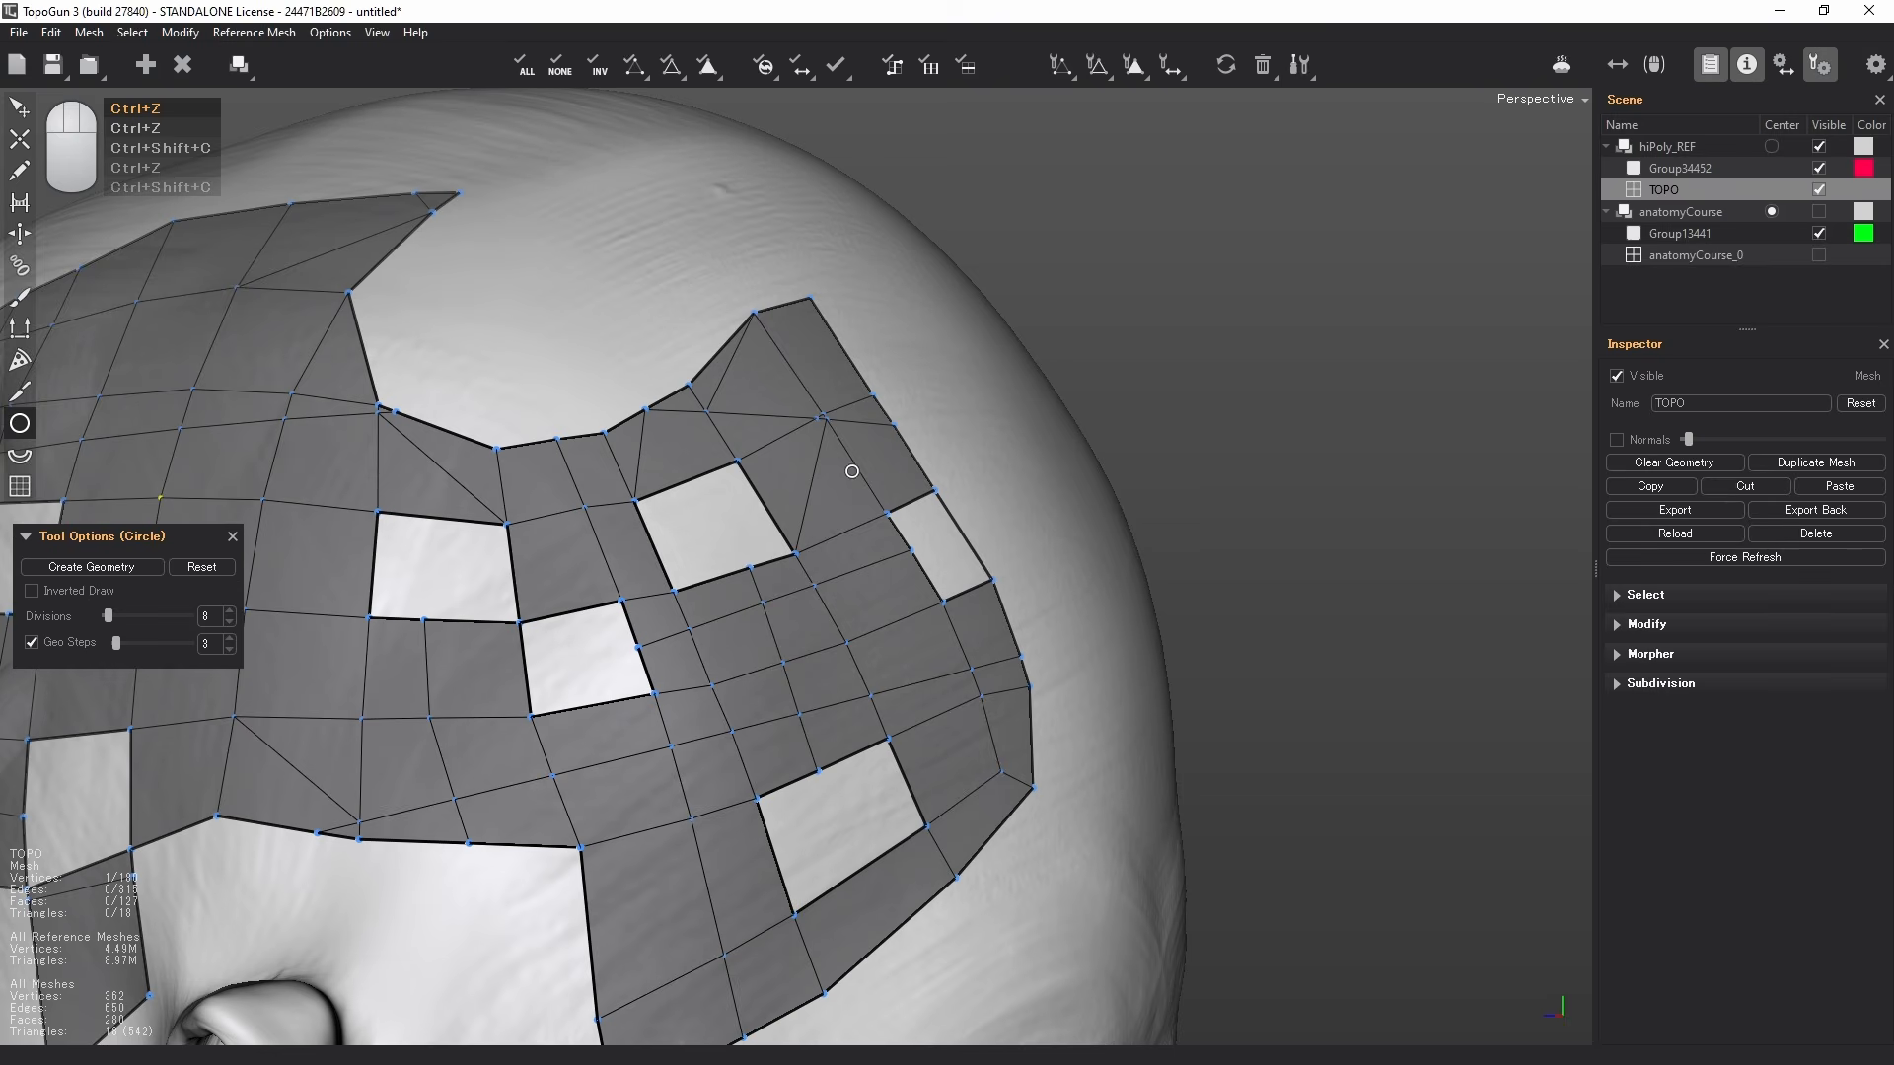
pyautogui.keyDown('alt'); pyautogui.moveTo(849, 468); pyautogui.dragTo(719, 541); pyautogui.keyUp('alt')
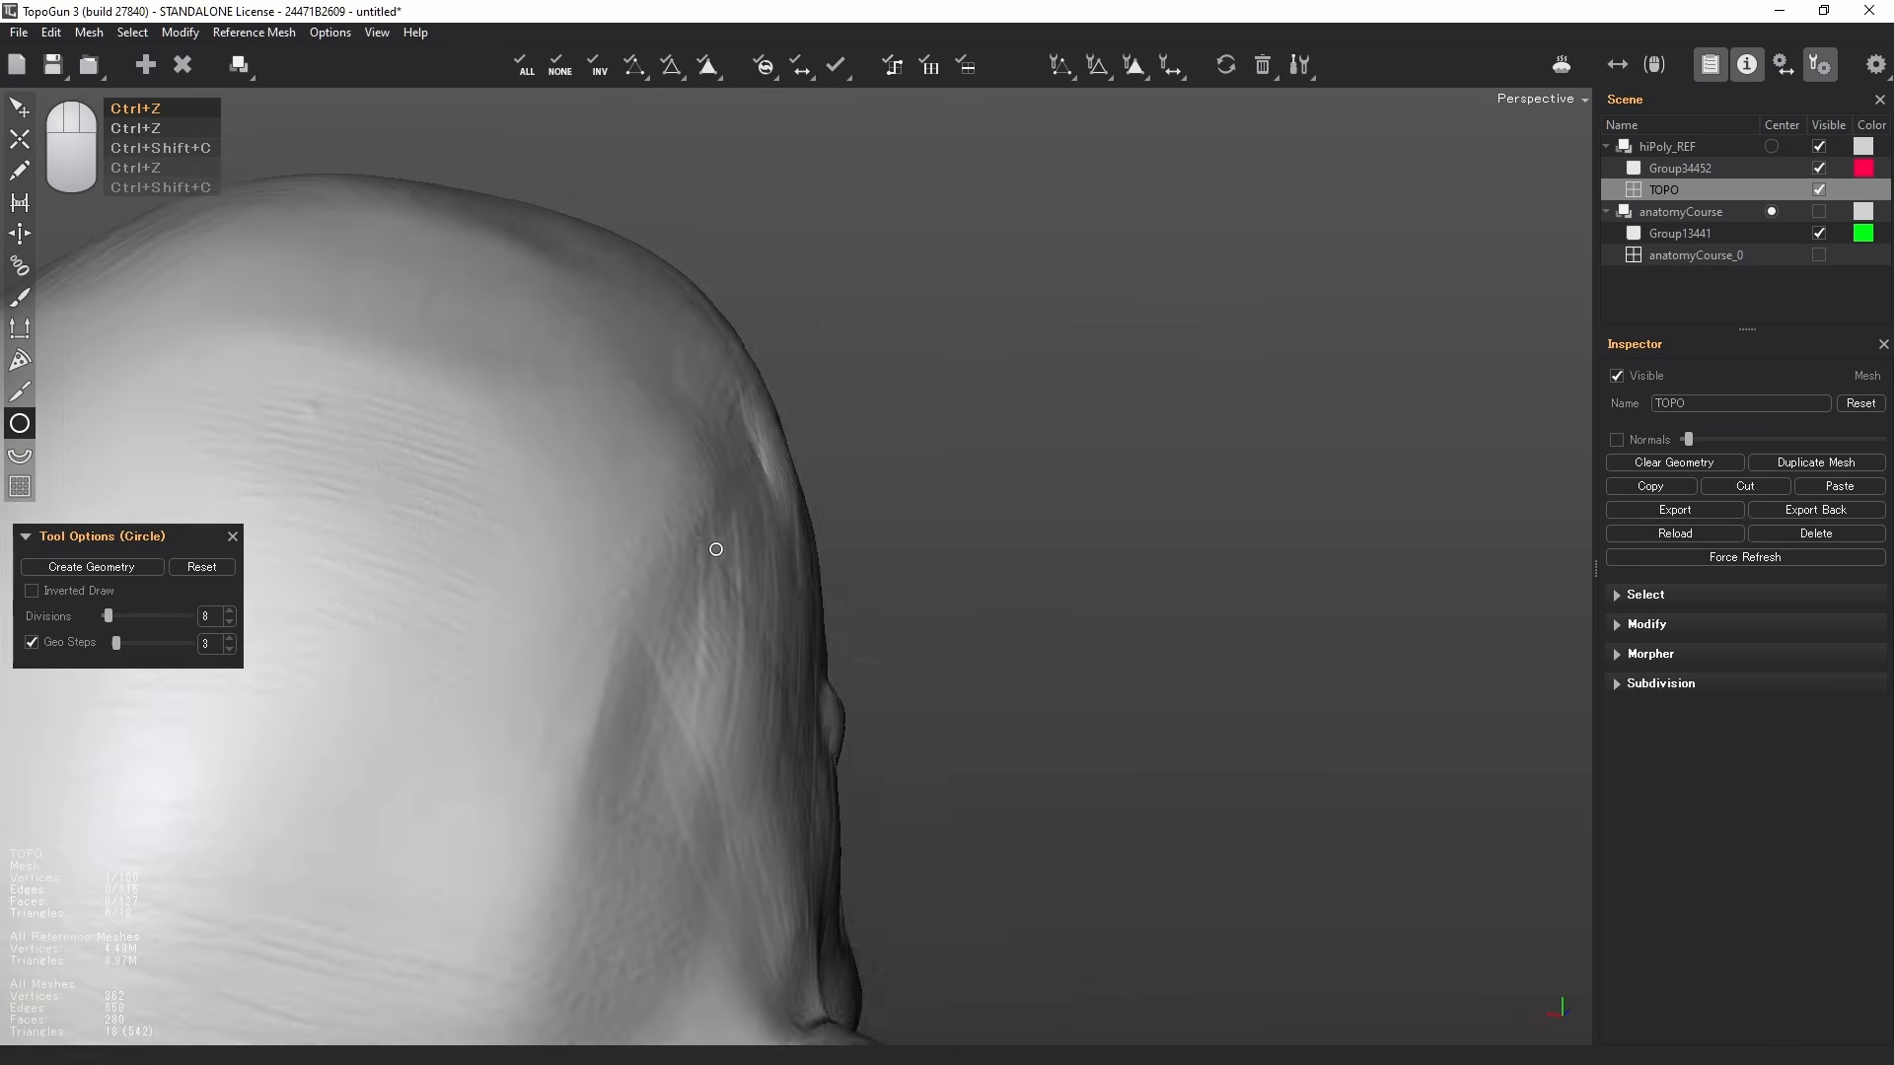
pyautogui.keyDown('alt'); pyautogui.moveTo(359, 685); pyautogui.dragTo(928, 415); pyautogui.keyUp('alt')
pyautogui.keyDown('alt'); pyautogui.moveTo(683, 609); pyautogui.dragTo(626, 655); pyautogui.keyUp('alt')
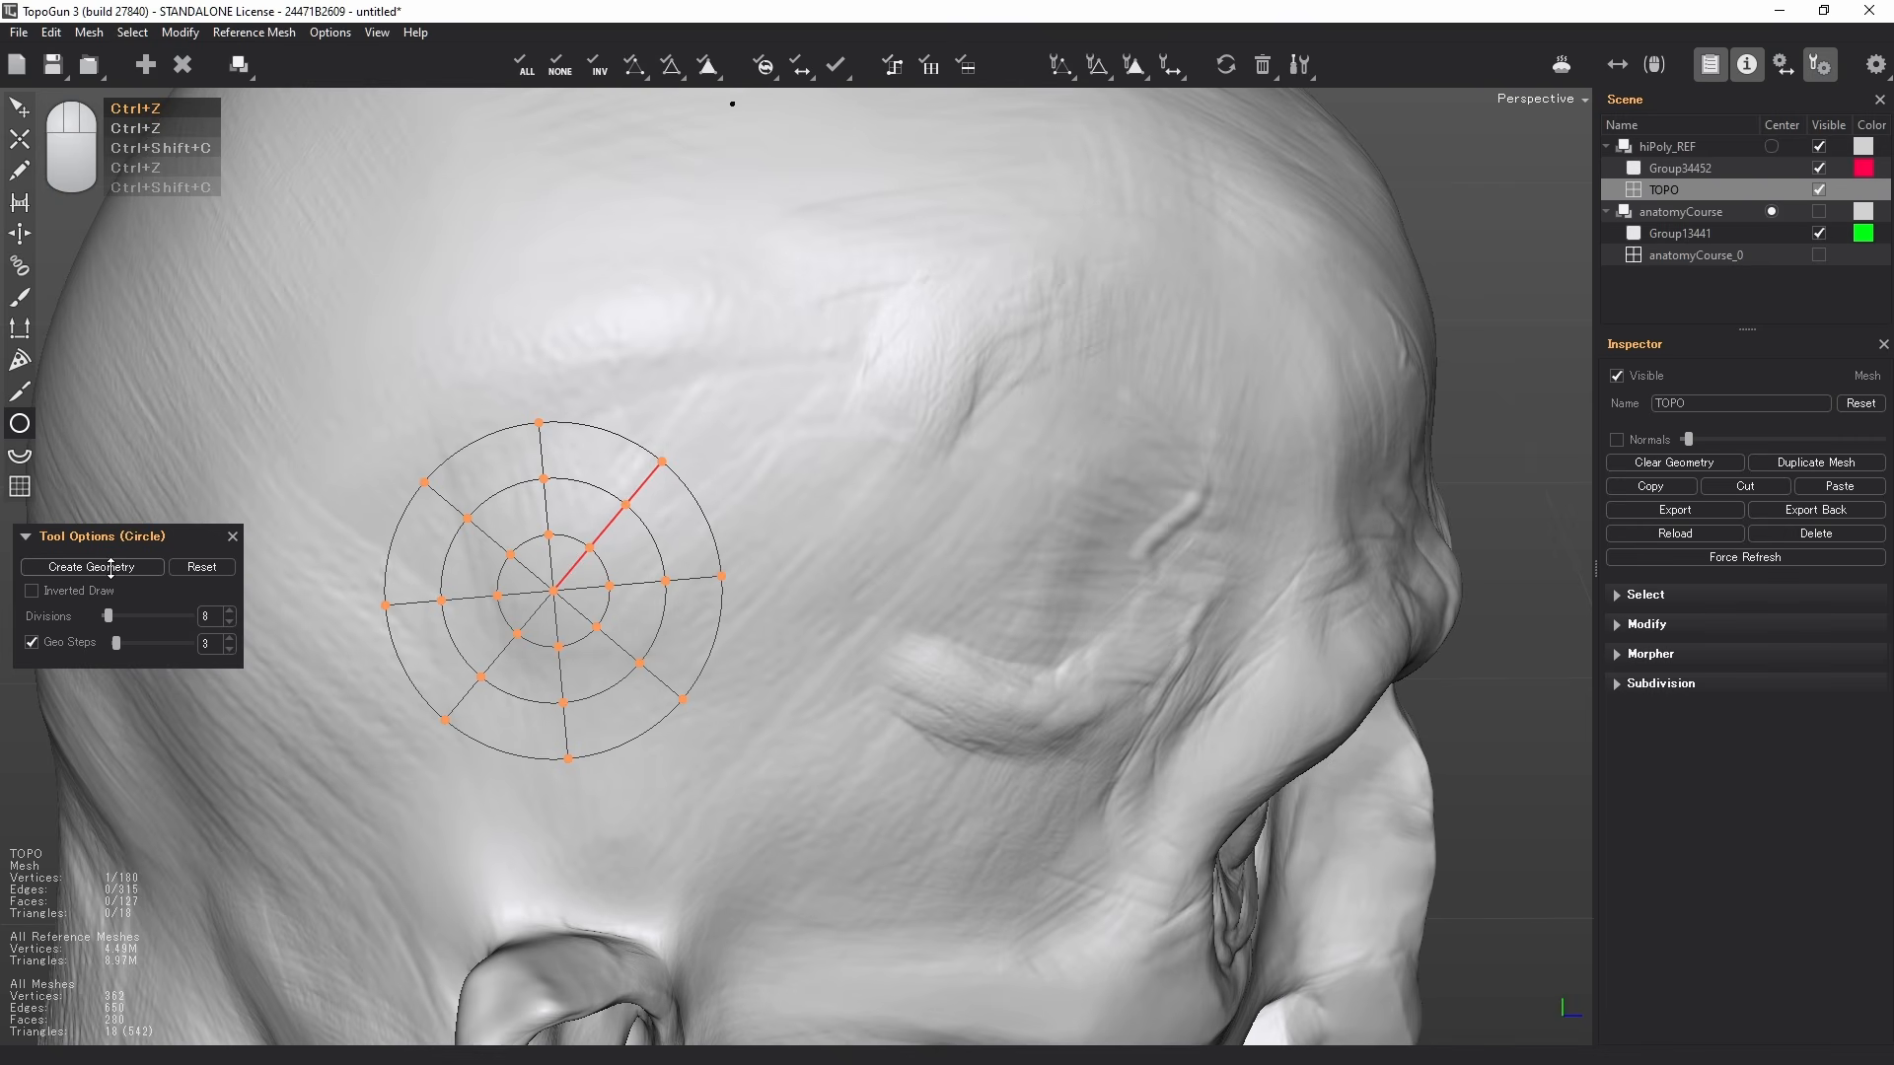
pyautogui.keyDown('alt'); pyautogui.moveTo(810, 632); pyautogui.dragTo(618, 610); pyautogui.keyUp('alt')
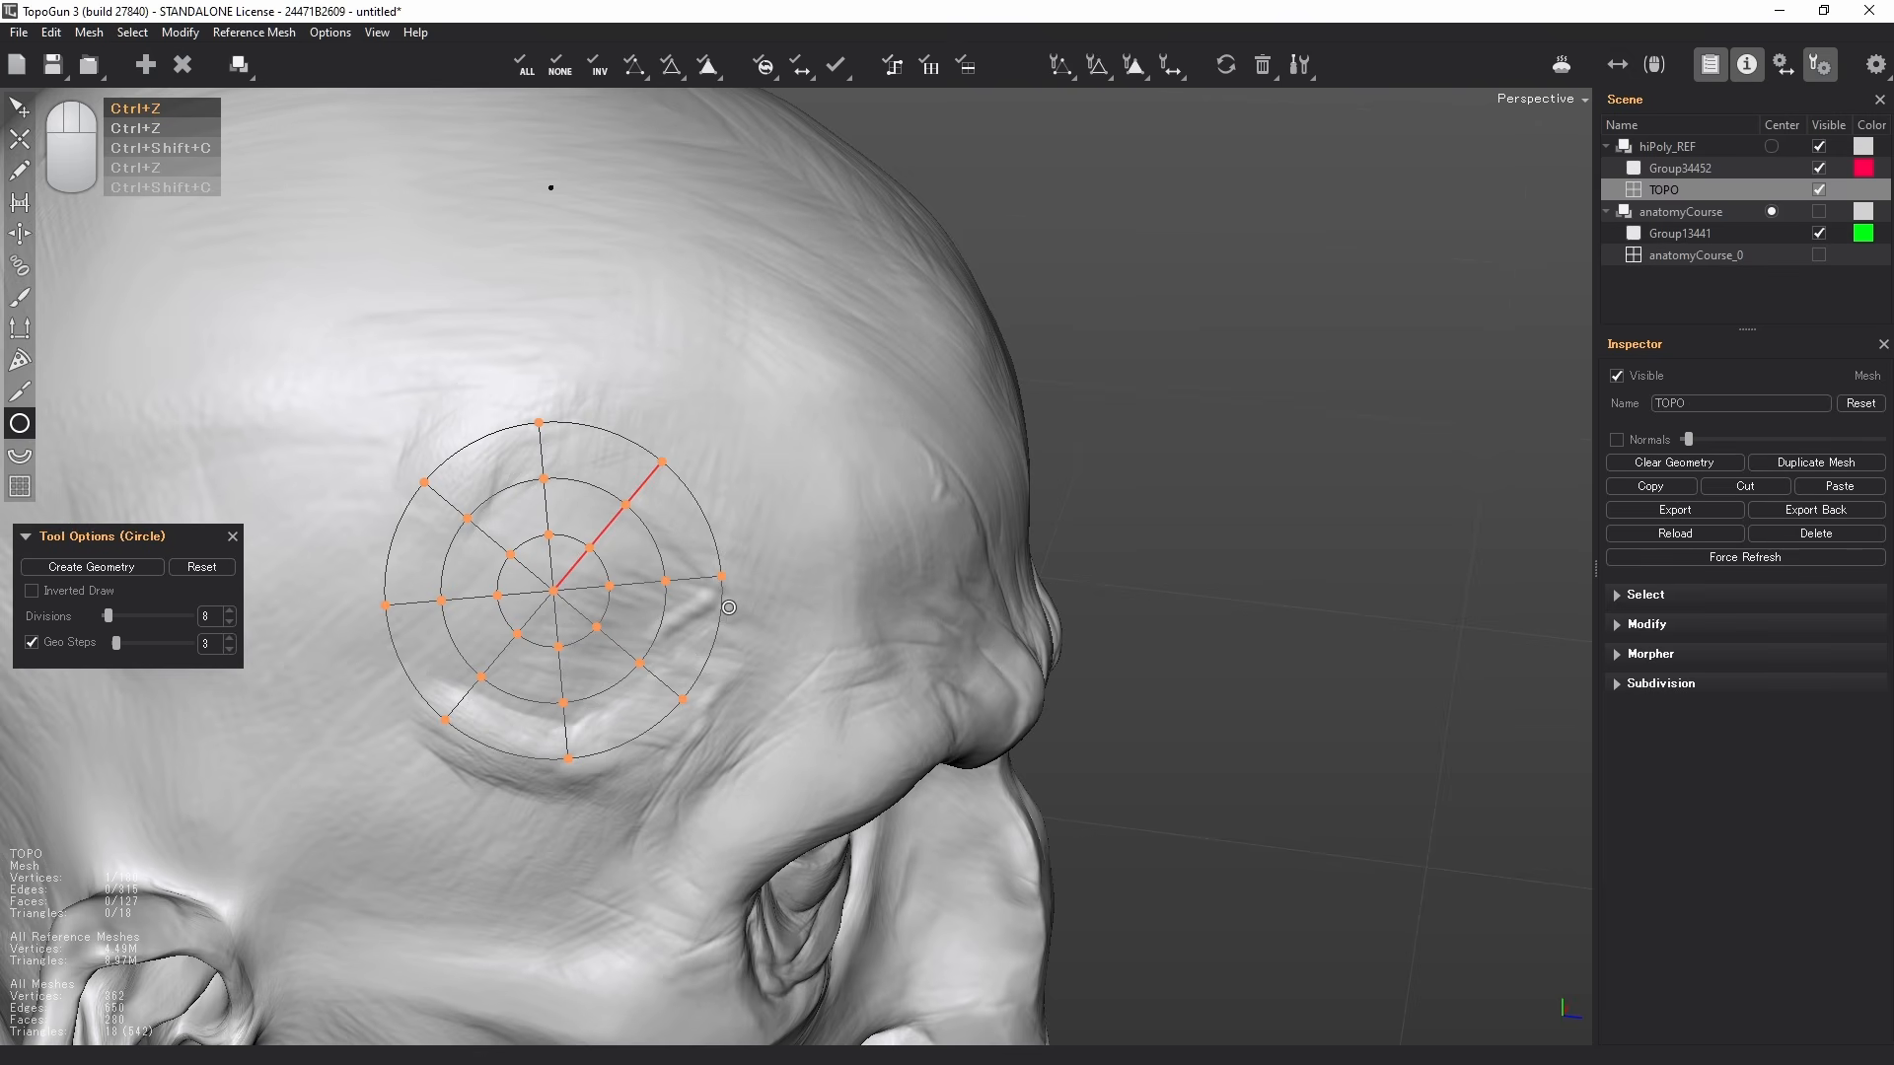
pyautogui.click(729, 598)
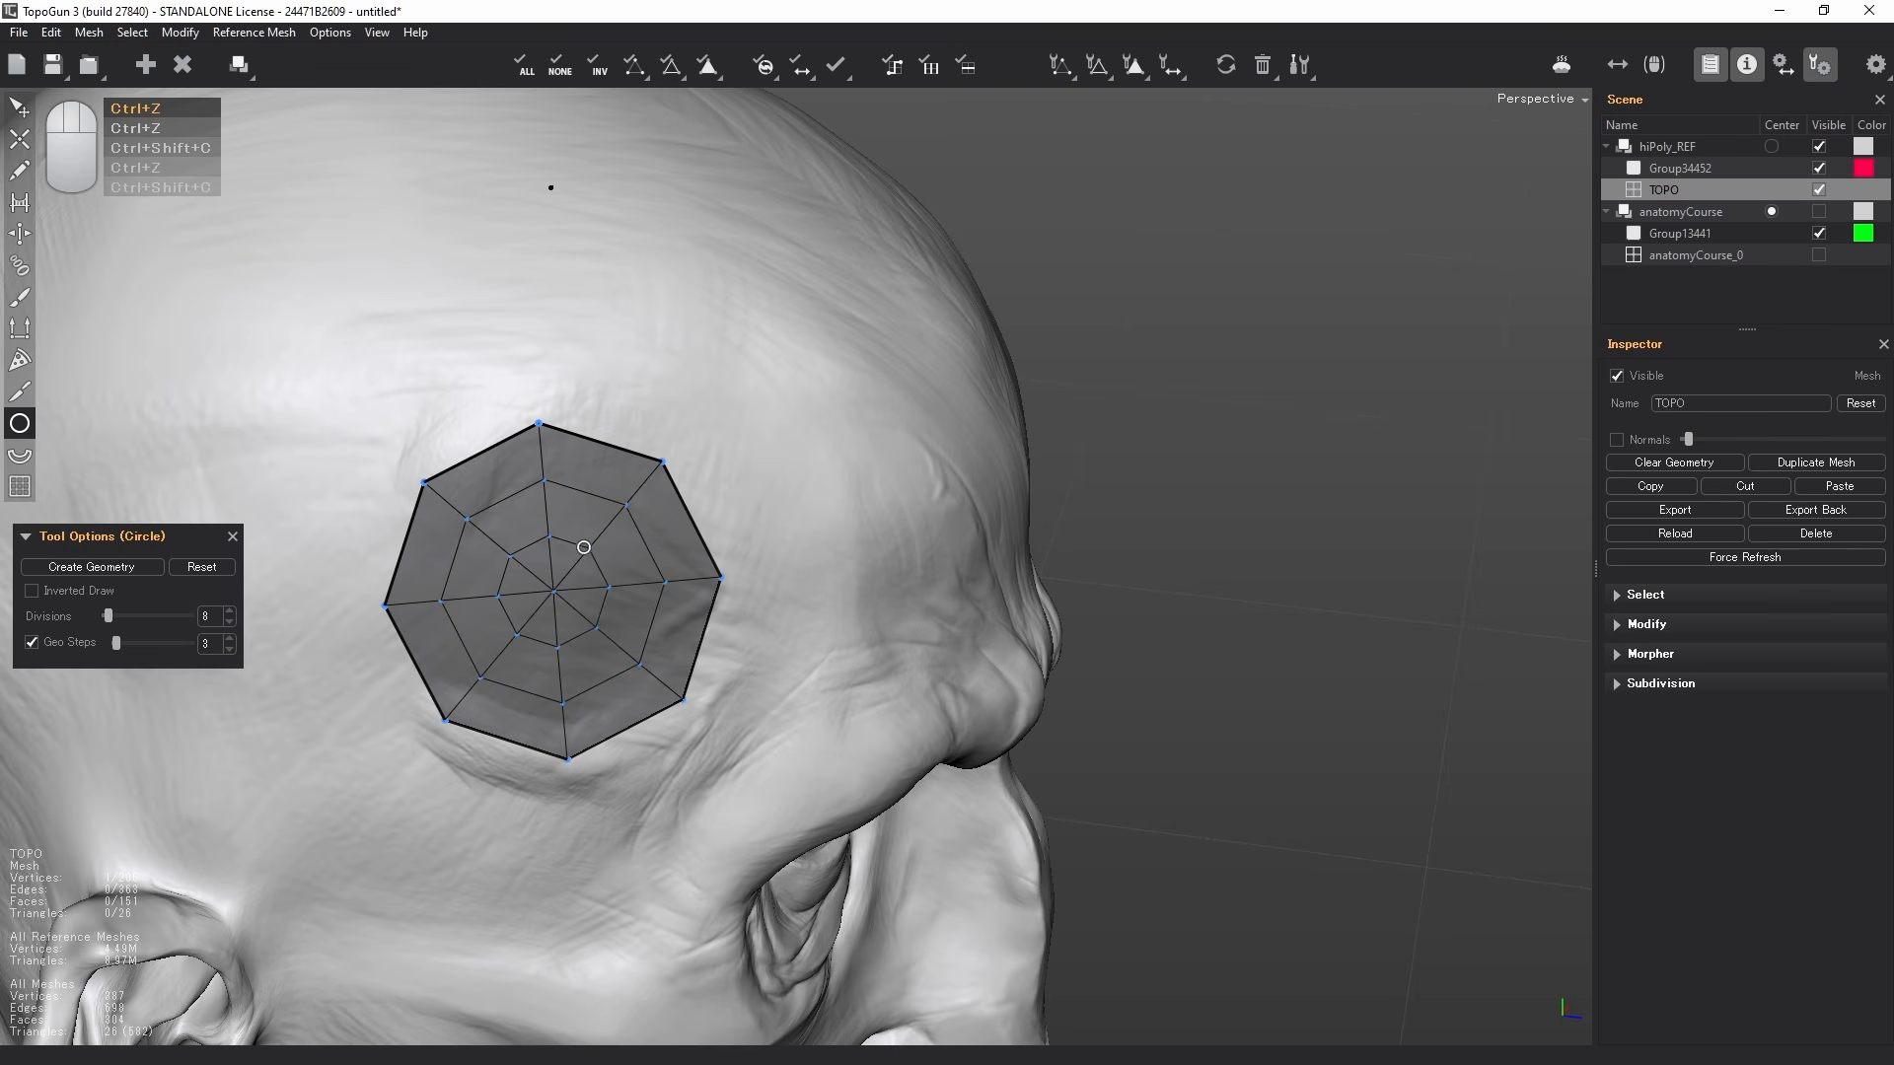
# - Draw a second, larger circle preview above the ear and try different division counts, including 17, ending at 8
pyautogui.keyDown('alt'); pyautogui.moveTo(846, 504); pyautogui.dragTo(945, 489); pyautogui.keyUp('alt')
pyautogui.moveTo(442, 396); pyautogui.dragTo(492, 267)
pyautogui.moveTo(486, 394)
pyautogui.keyDown('alt'); pyautogui.mouseDown(button='middle')
pyautogui.moveTo(487, 448)
pyautogui.moveTo(467, 416)
pyautogui.mouseUp(button='middle'); pyautogui.keyUp('alt')
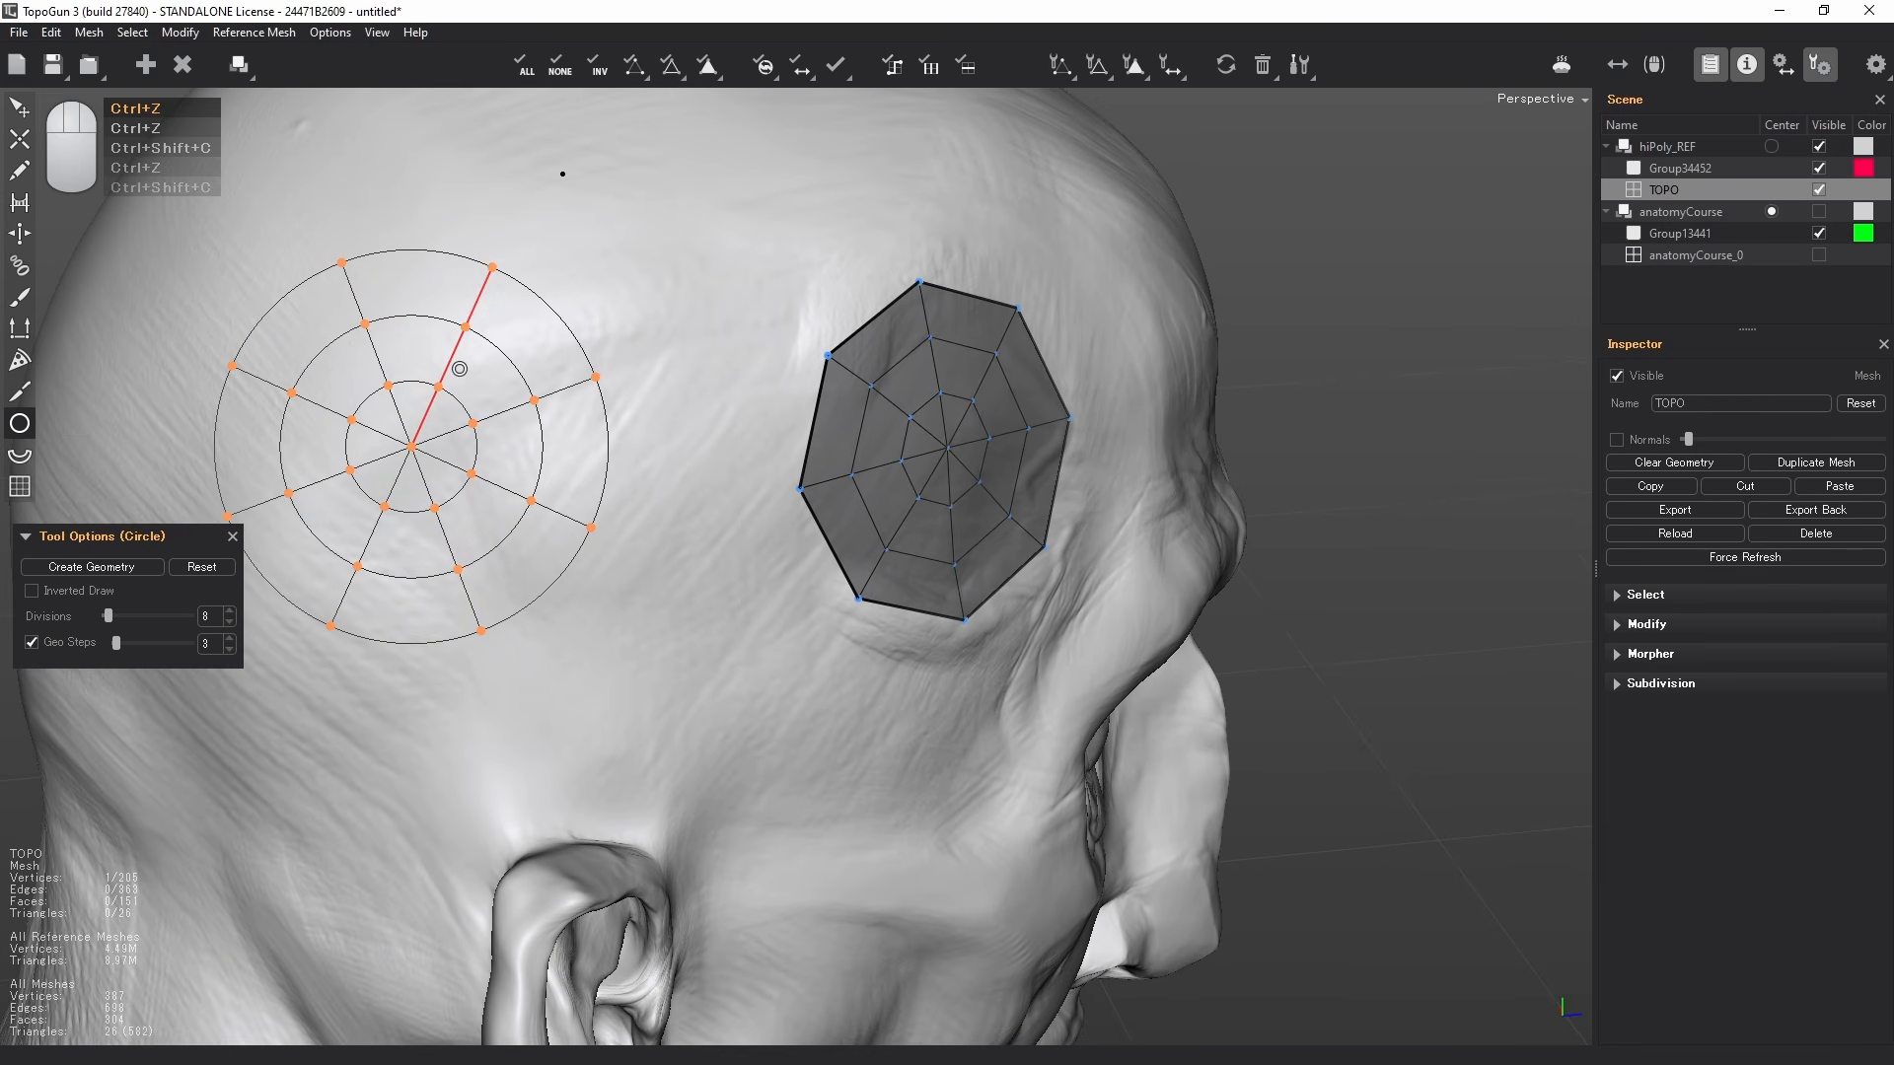
pyautogui.scroll(4, 451, 363)
pyautogui.scroll(-9, 450, 364)
pyautogui.scroll(9, 450, 364)
pyautogui.scroll(-4, 450, 364)
pyautogui.scroll(9, 451, 364)
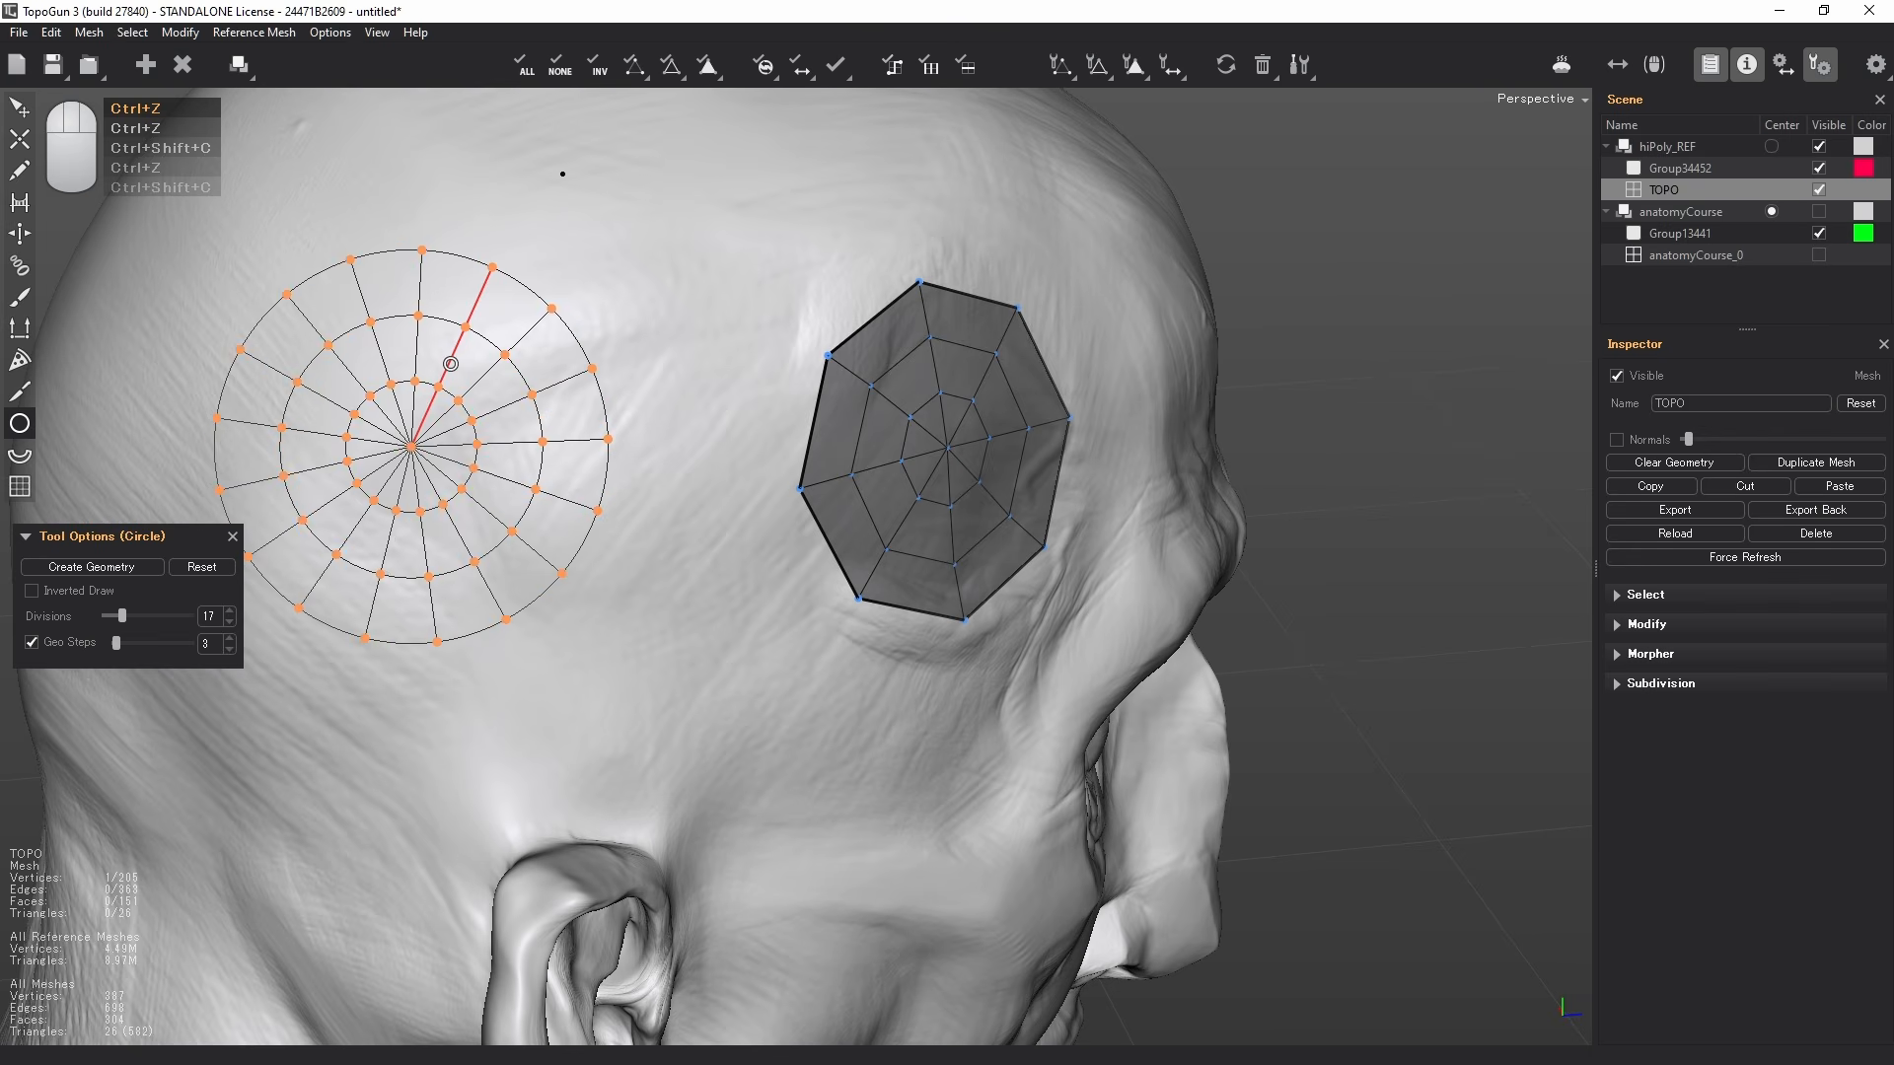
pyautogui.scroll(-8, 451, 364)
pyautogui.scroll(1, 623, 298)
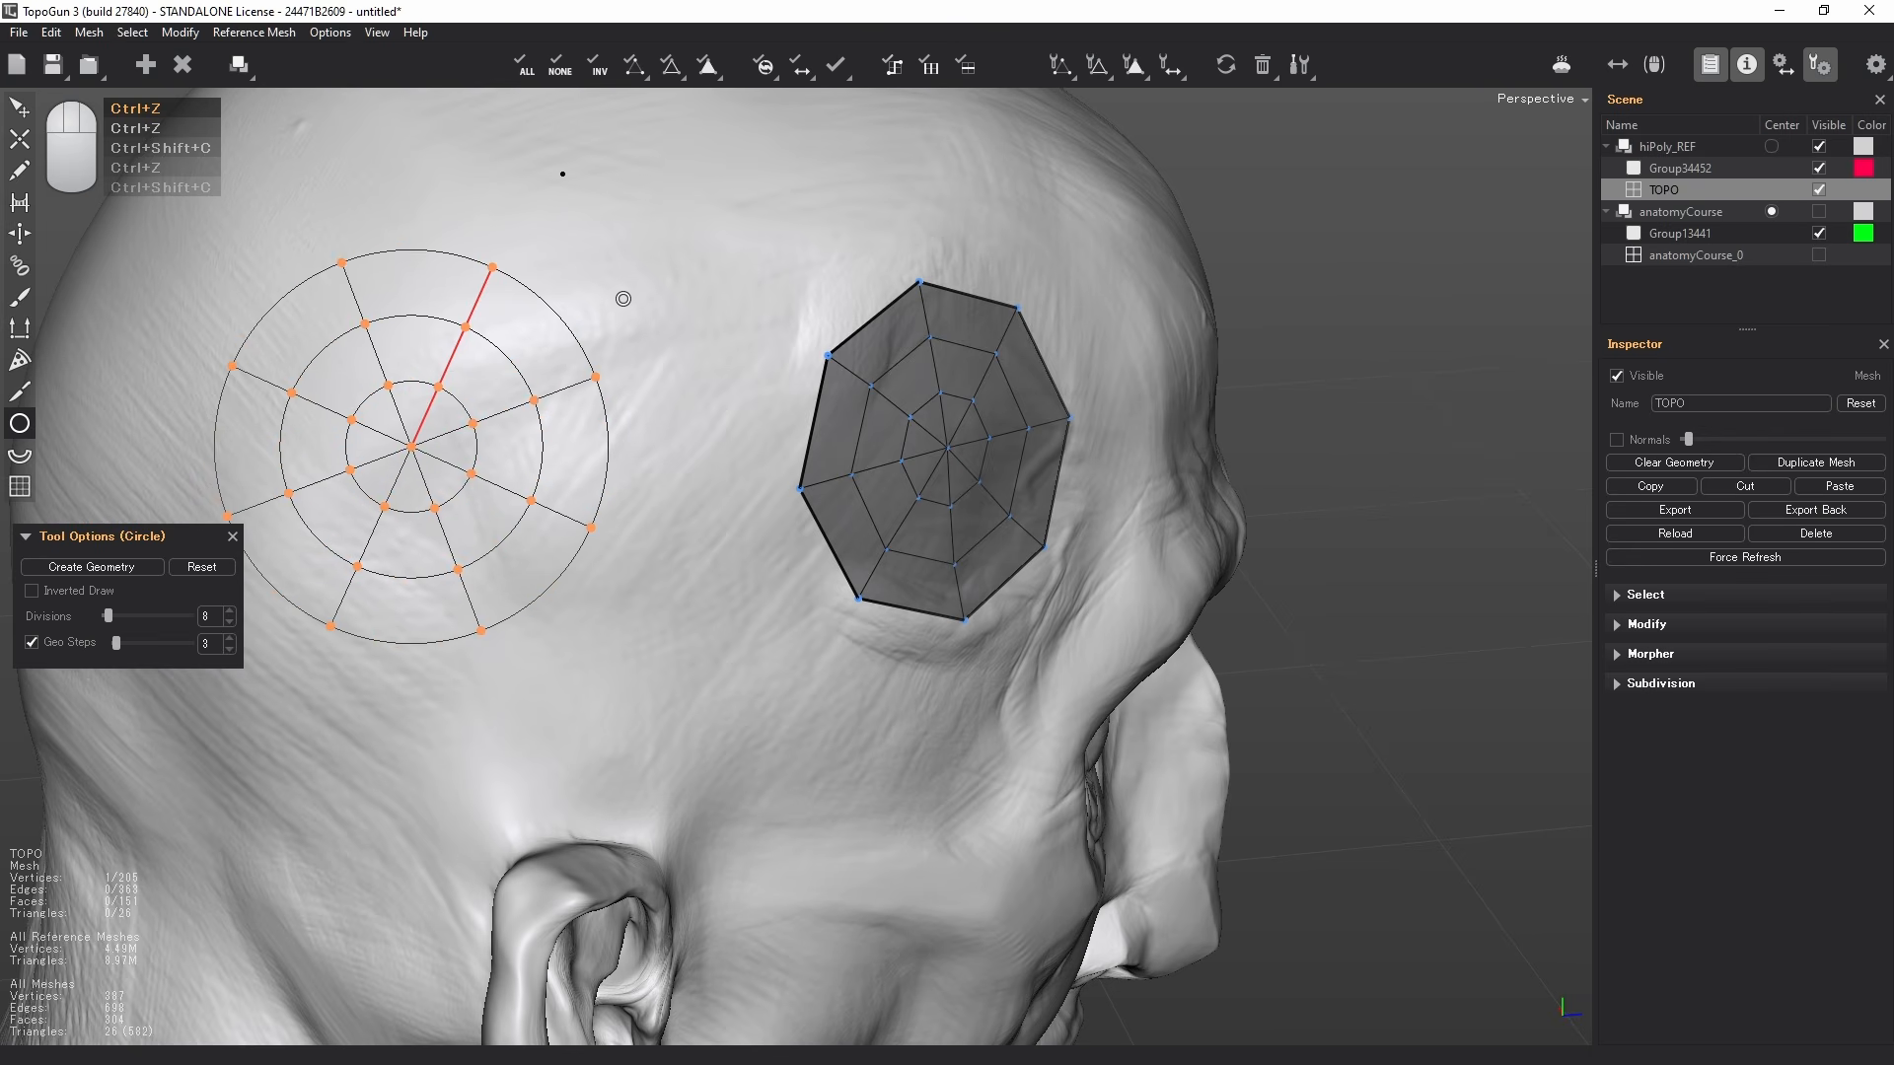
# - Try 12 divisions with 1 geo step and 6 with 8 on the circle preview, ending at 7 divisions and 4 geo steps
pyautogui.scroll(2, 623, 299)
pyautogui.scroll(1, 623, 298)
pyautogui.scroll(-1, 623, 299)
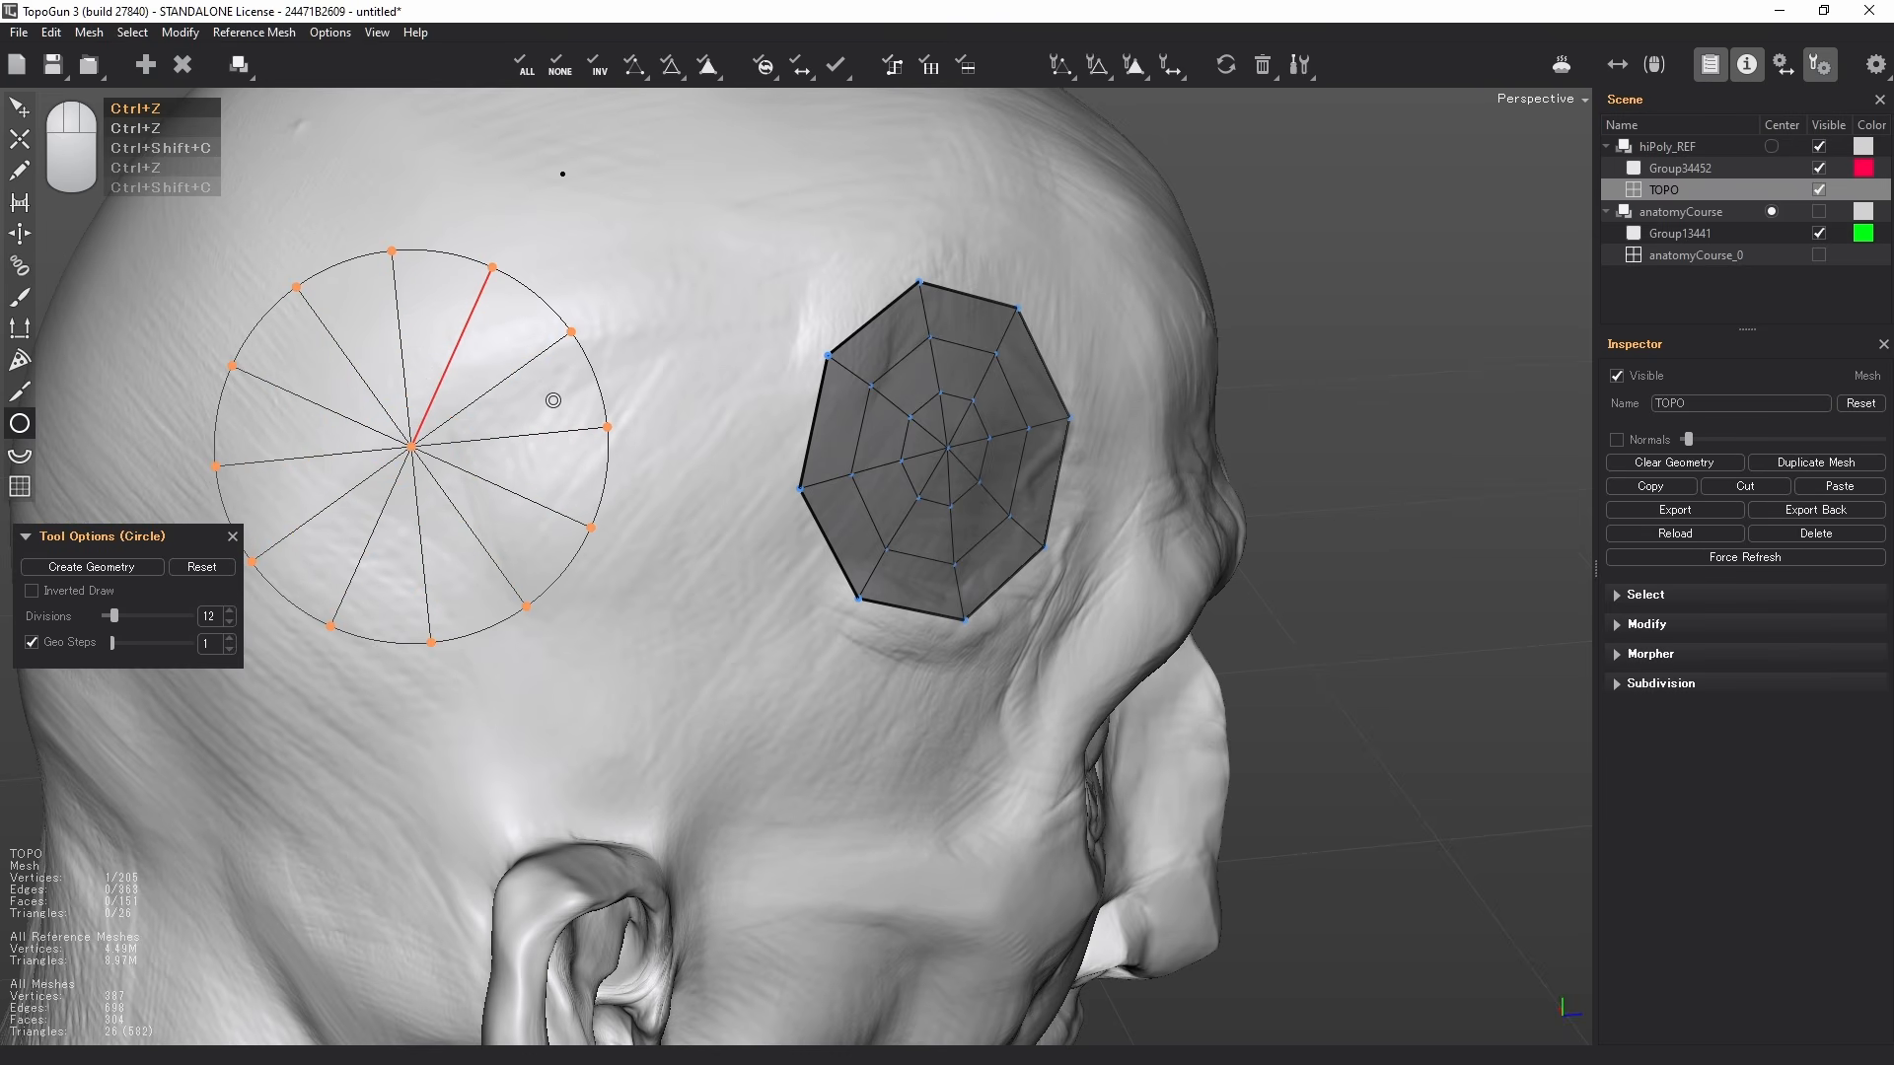
pyautogui.keyDown('ctrl'); pyautogui.scroll(-1, 553, 401); pyautogui.keyUp('ctrl')
pyautogui.keyDown('shift'); pyautogui.scroll(1, 553, 400); pyautogui.keyUp('shift')
pyautogui.scroll(2, 553, 400)
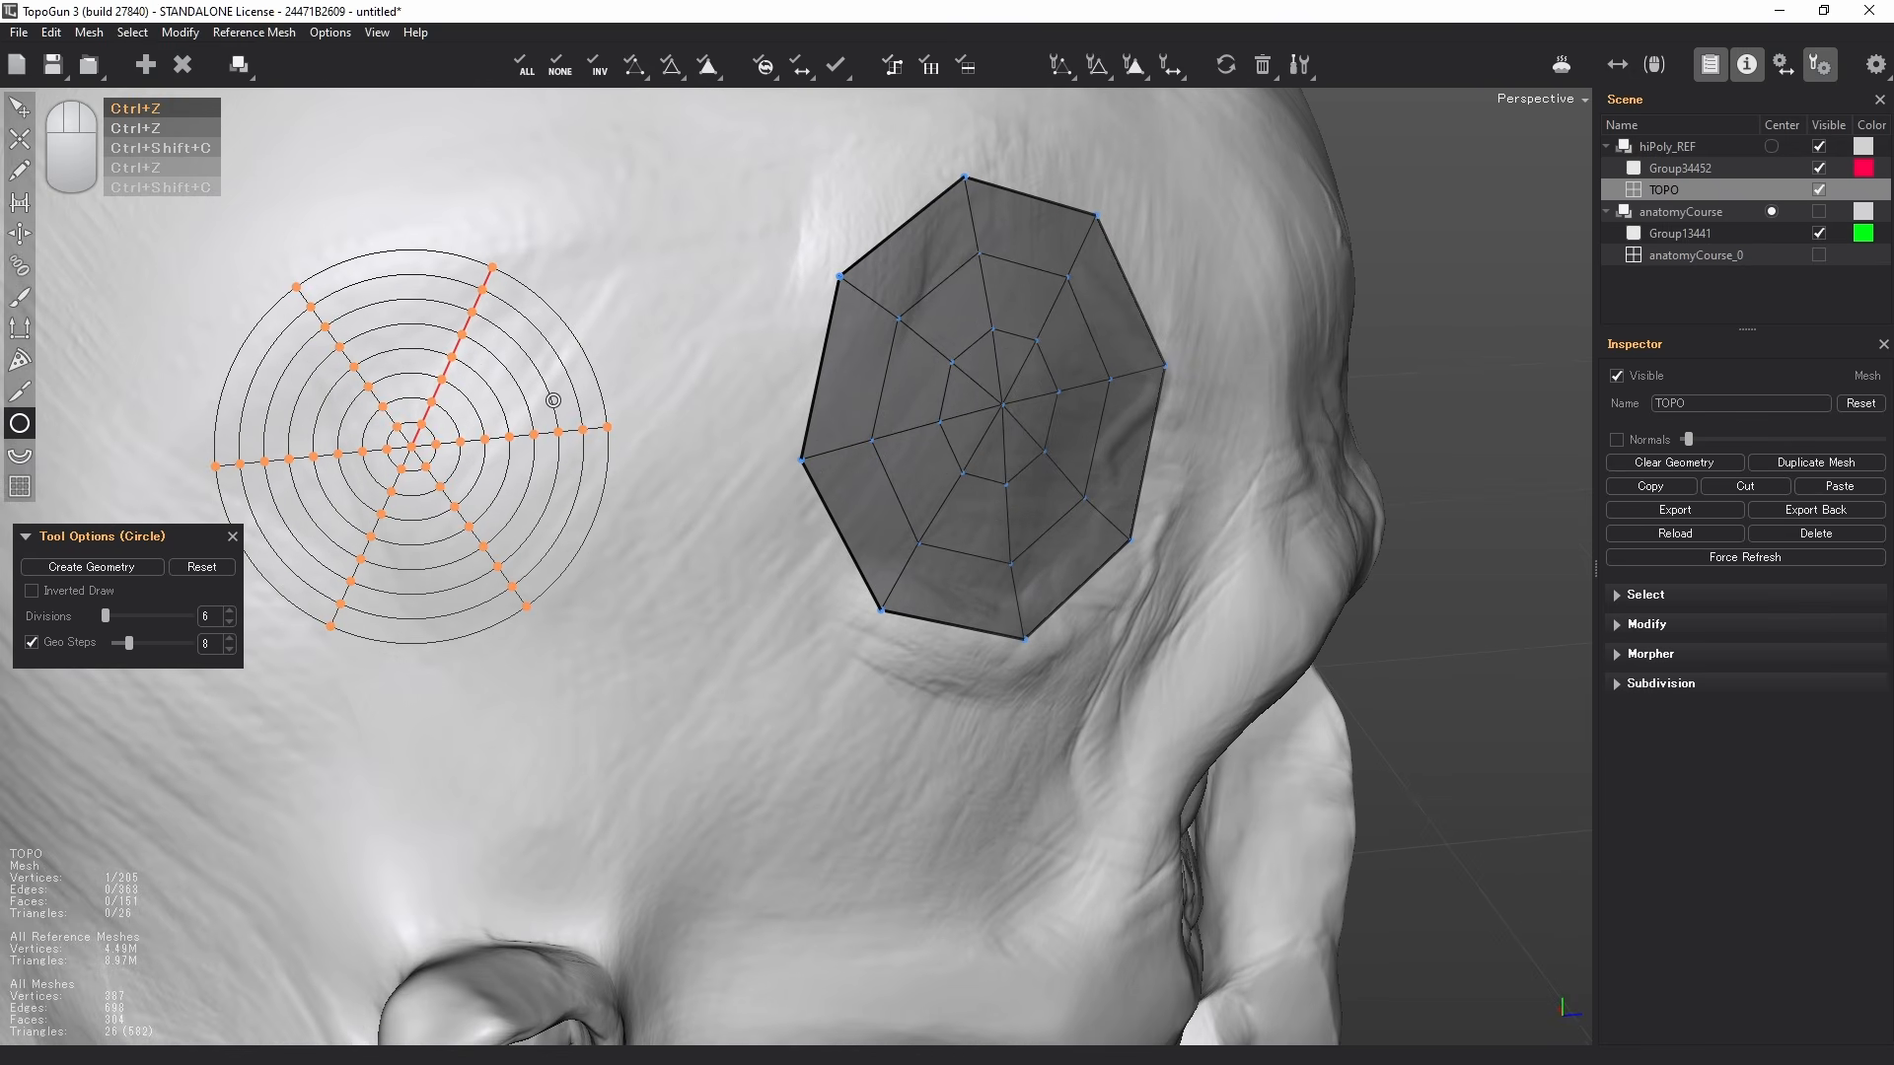
pyautogui.scroll(-3, 507, 439)
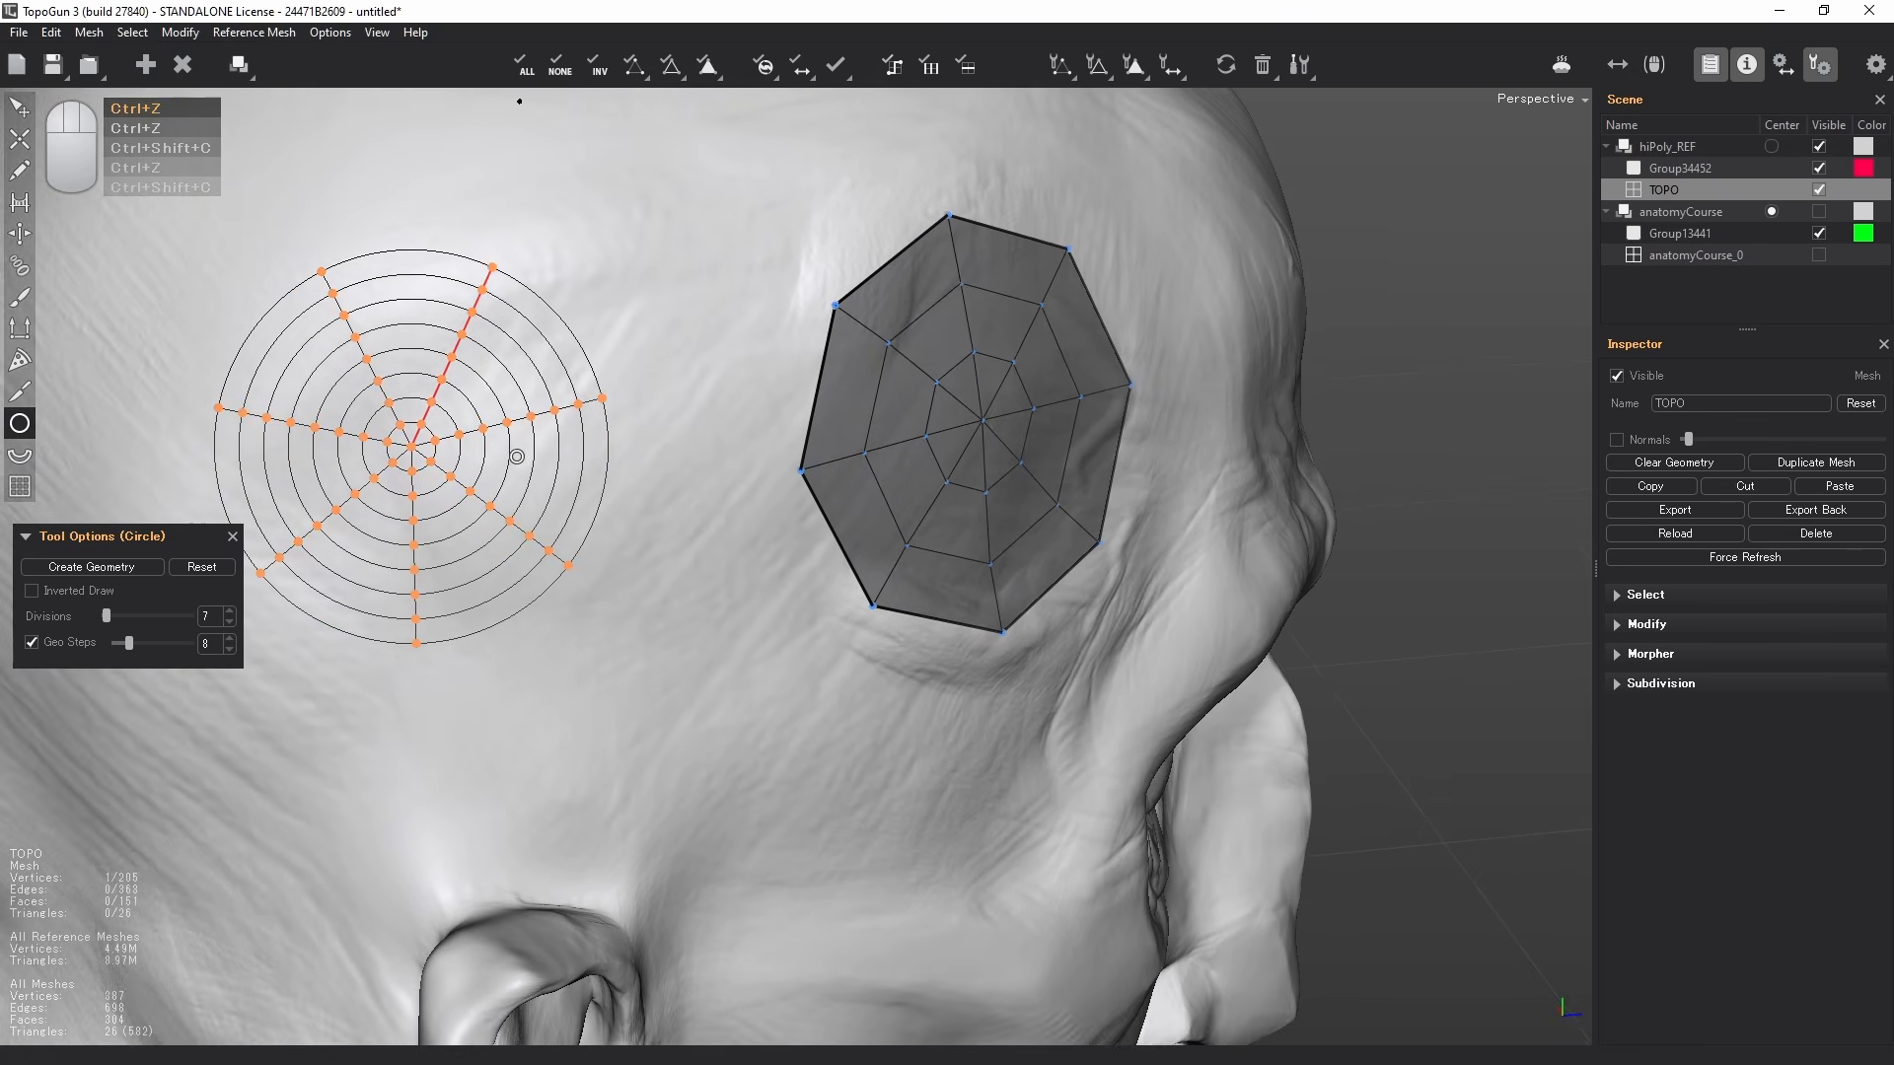
pyautogui.keyDown('shift'); pyautogui.scroll(-3, 508, 454); pyautogui.keyUp('shift')
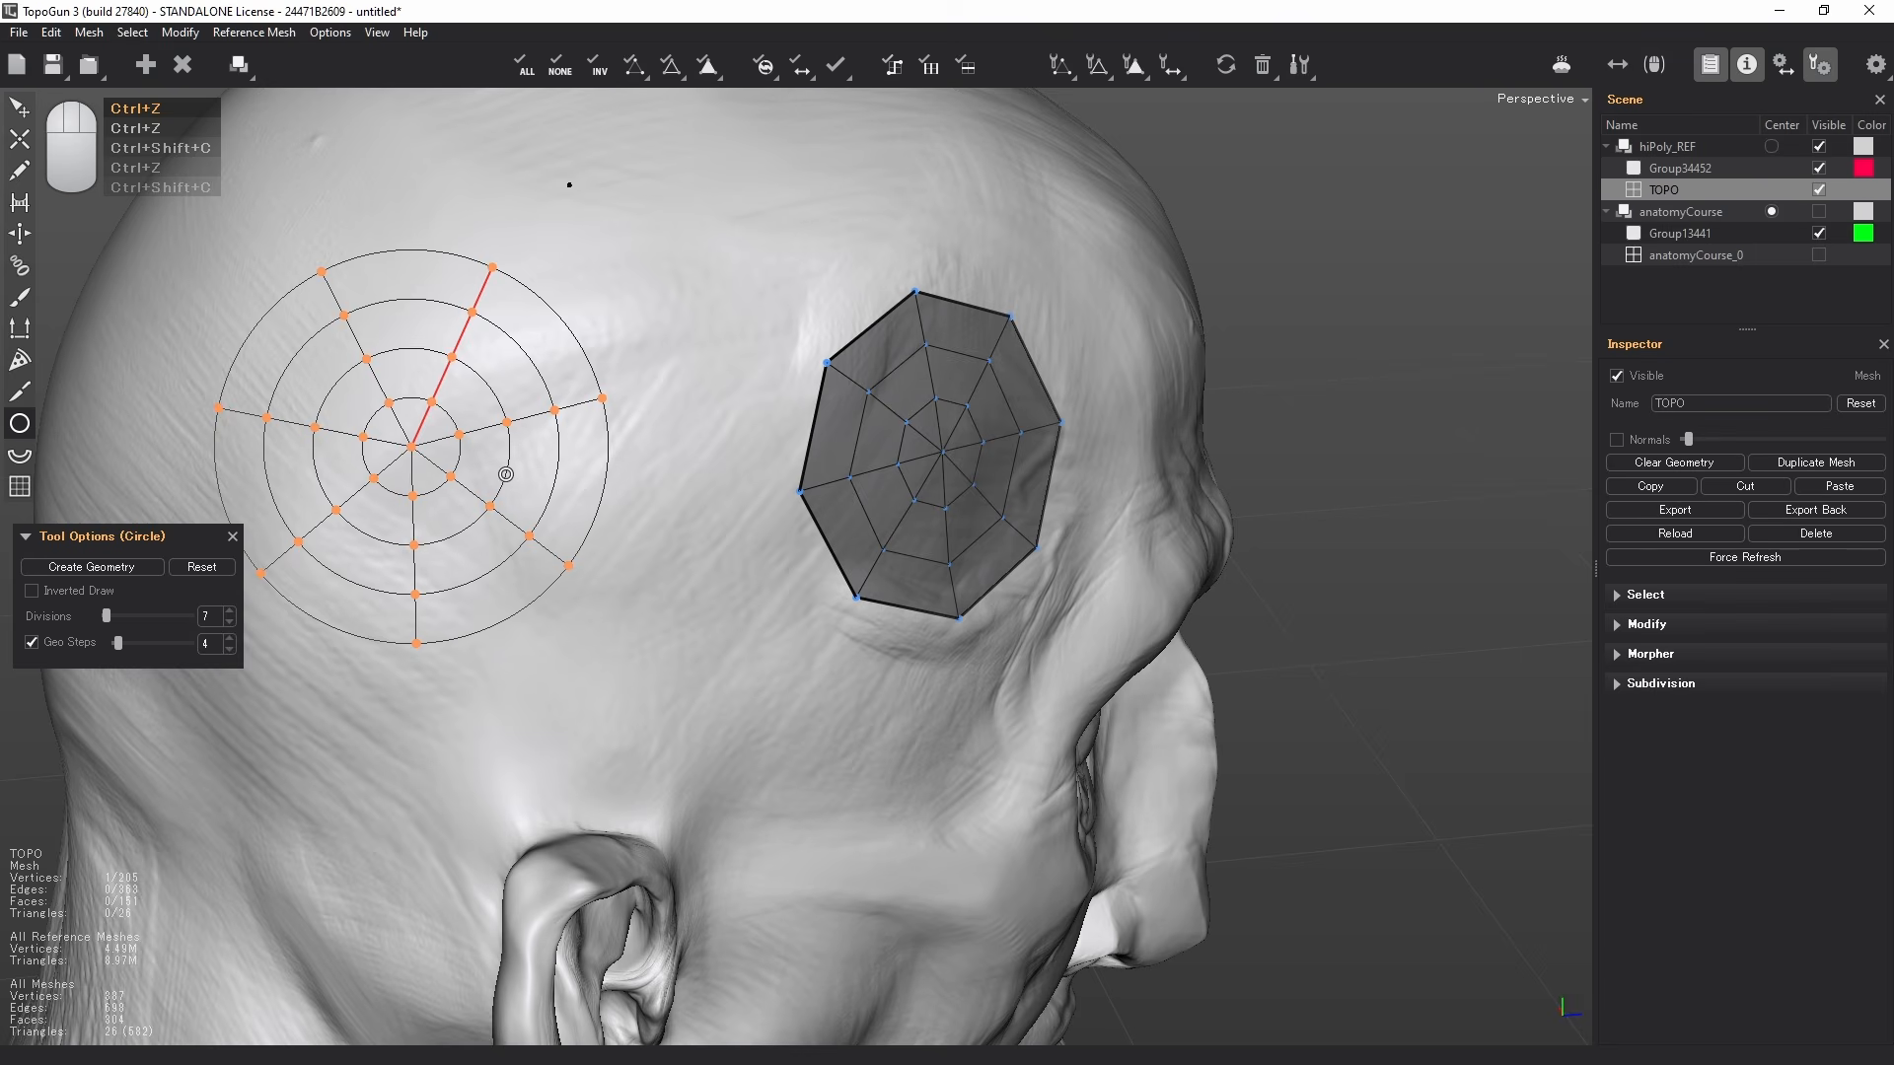
# - Create a circular patch around the ear with 7 divisions and 3 geo steps, and switch to the Edit tool
pyautogui.keyDown('alt'); pyautogui.moveTo(605, 524); pyautogui.dragTo(753, 447); pyautogui.keyUp('alt')
pyautogui.press('Return')
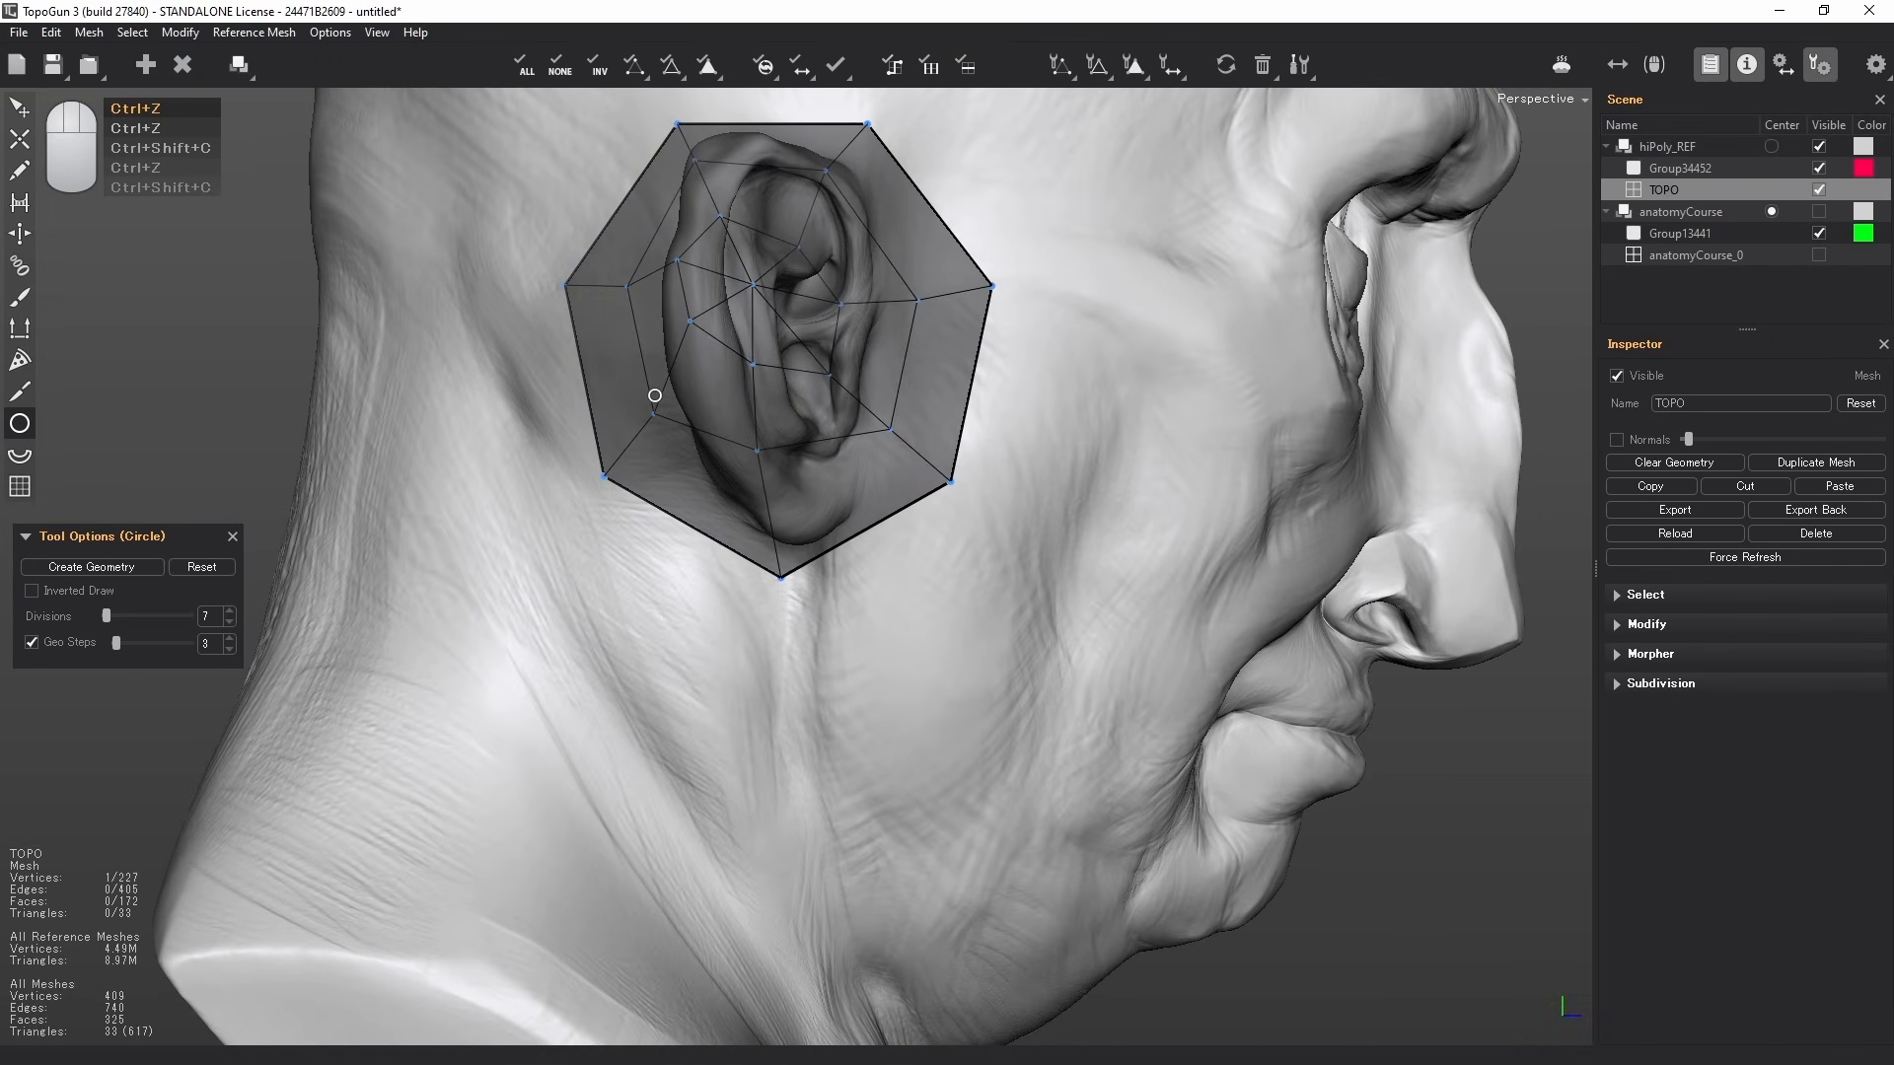
pyautogui.click(15, 100)
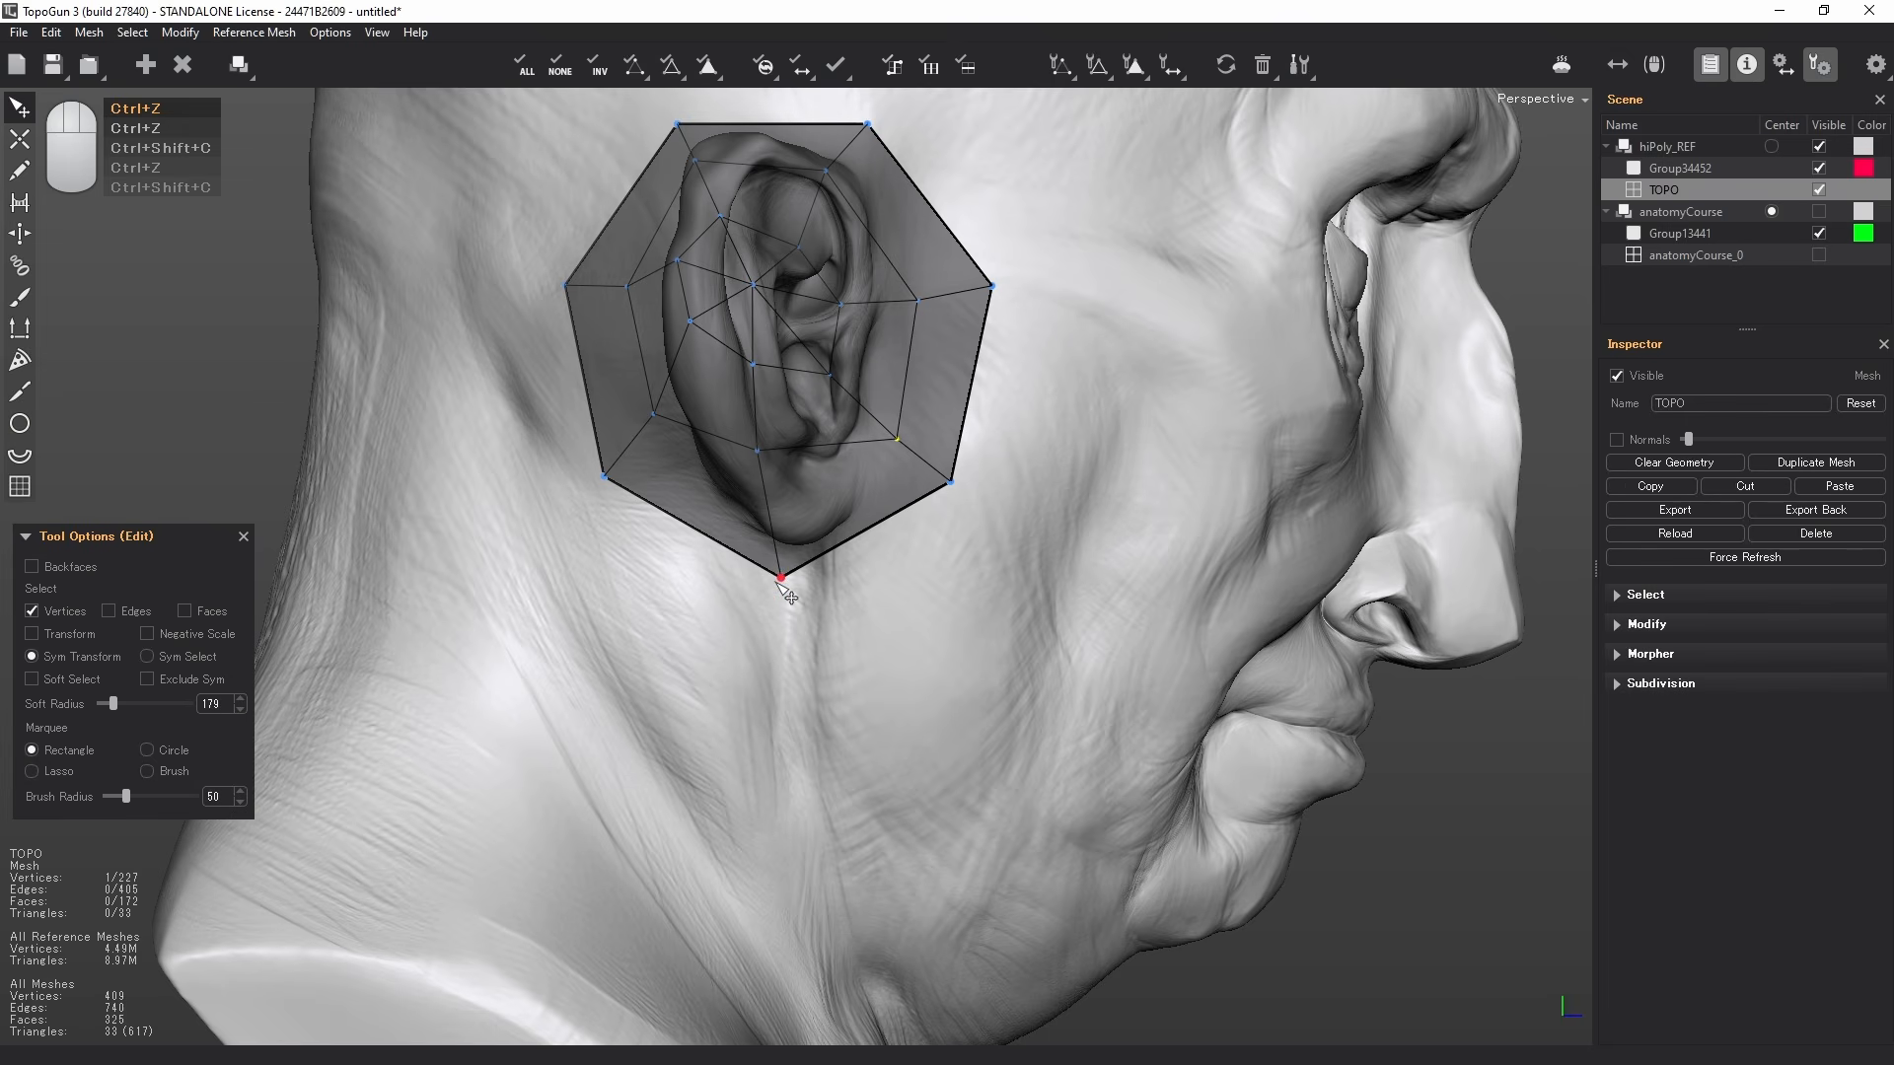
# - Fit the inner vertex ring to the ear by moving its vertices below, behind and above the ear closer to the outline
pyautogui.moveTo(786, 590); pyautogui.dragTo(795, 592)
pyautogui.moveTo(757, 450); pyautogui.dragTo(848, 459)
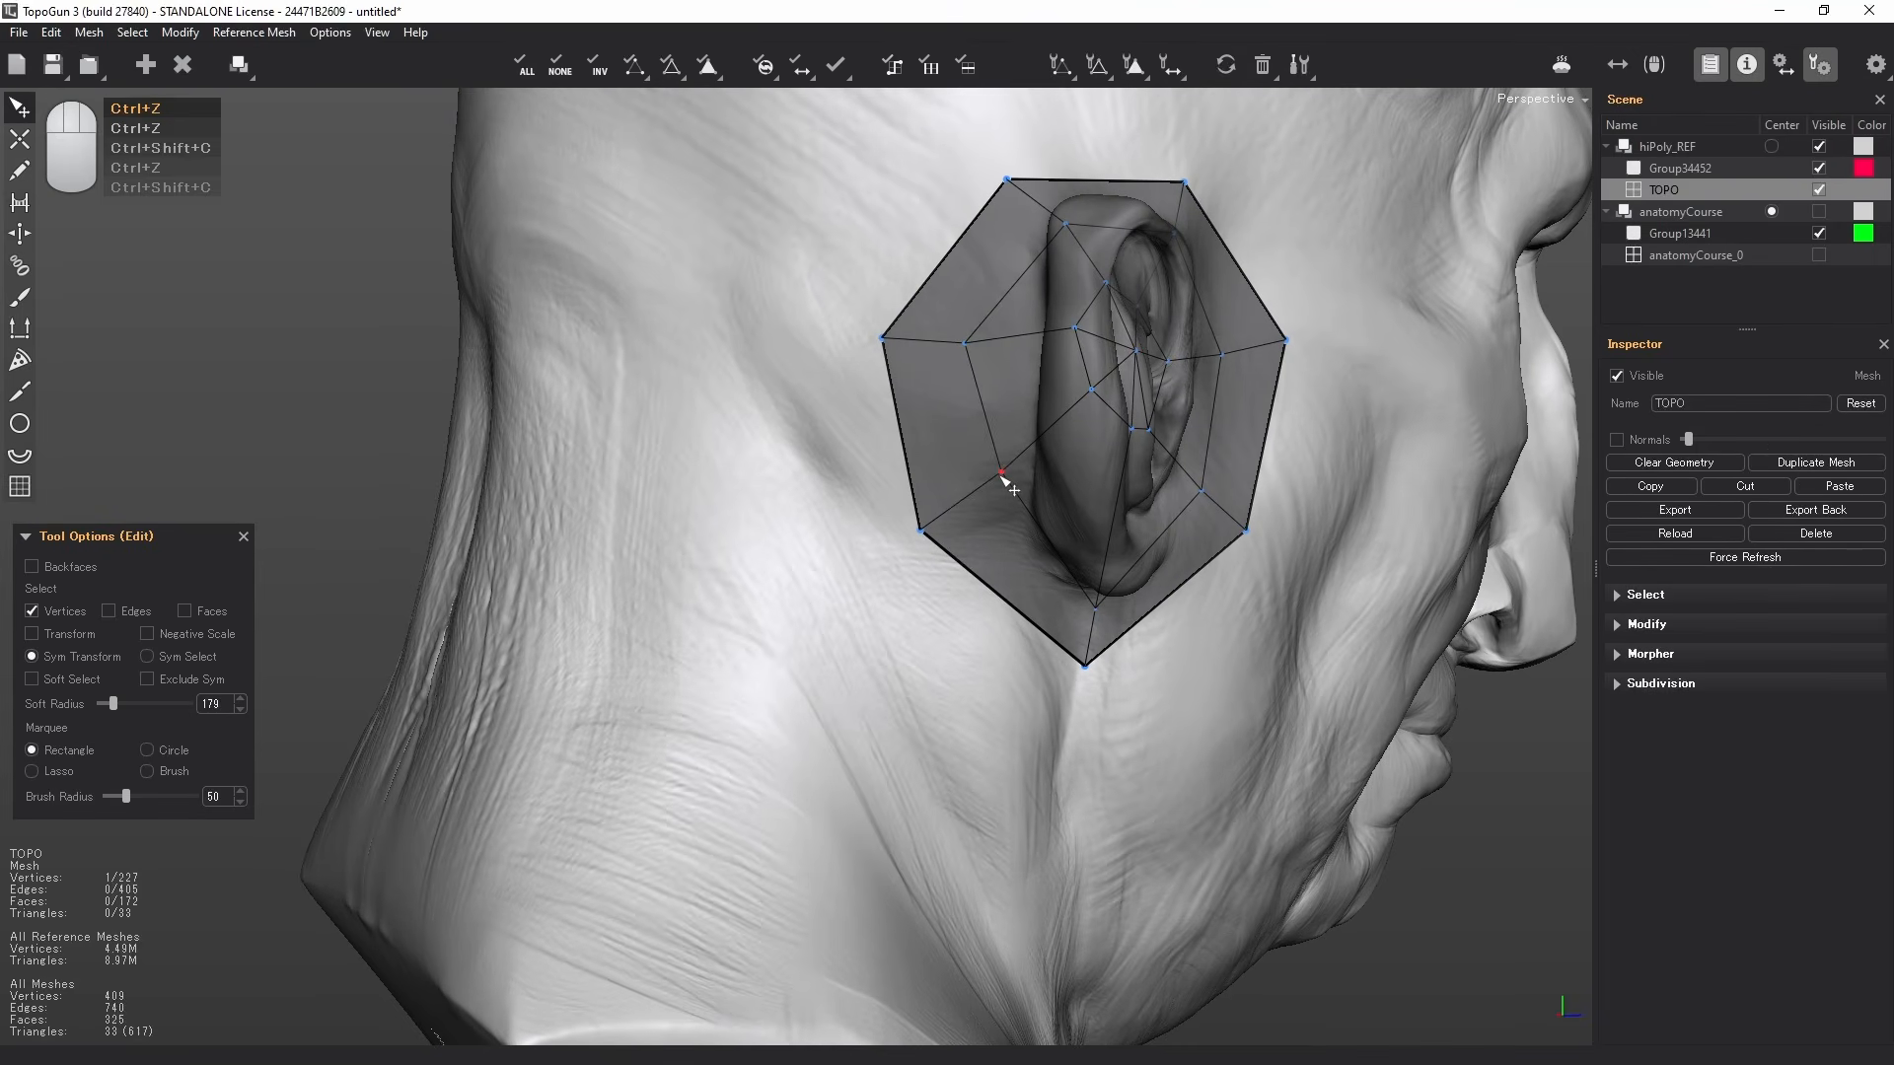
pyautogui.moveTo(1003, 475); pyautogui.dragTo(1017, 464)
pyautogui.moveTo(966, 345); pyautogui.dragTo(1019, 359)
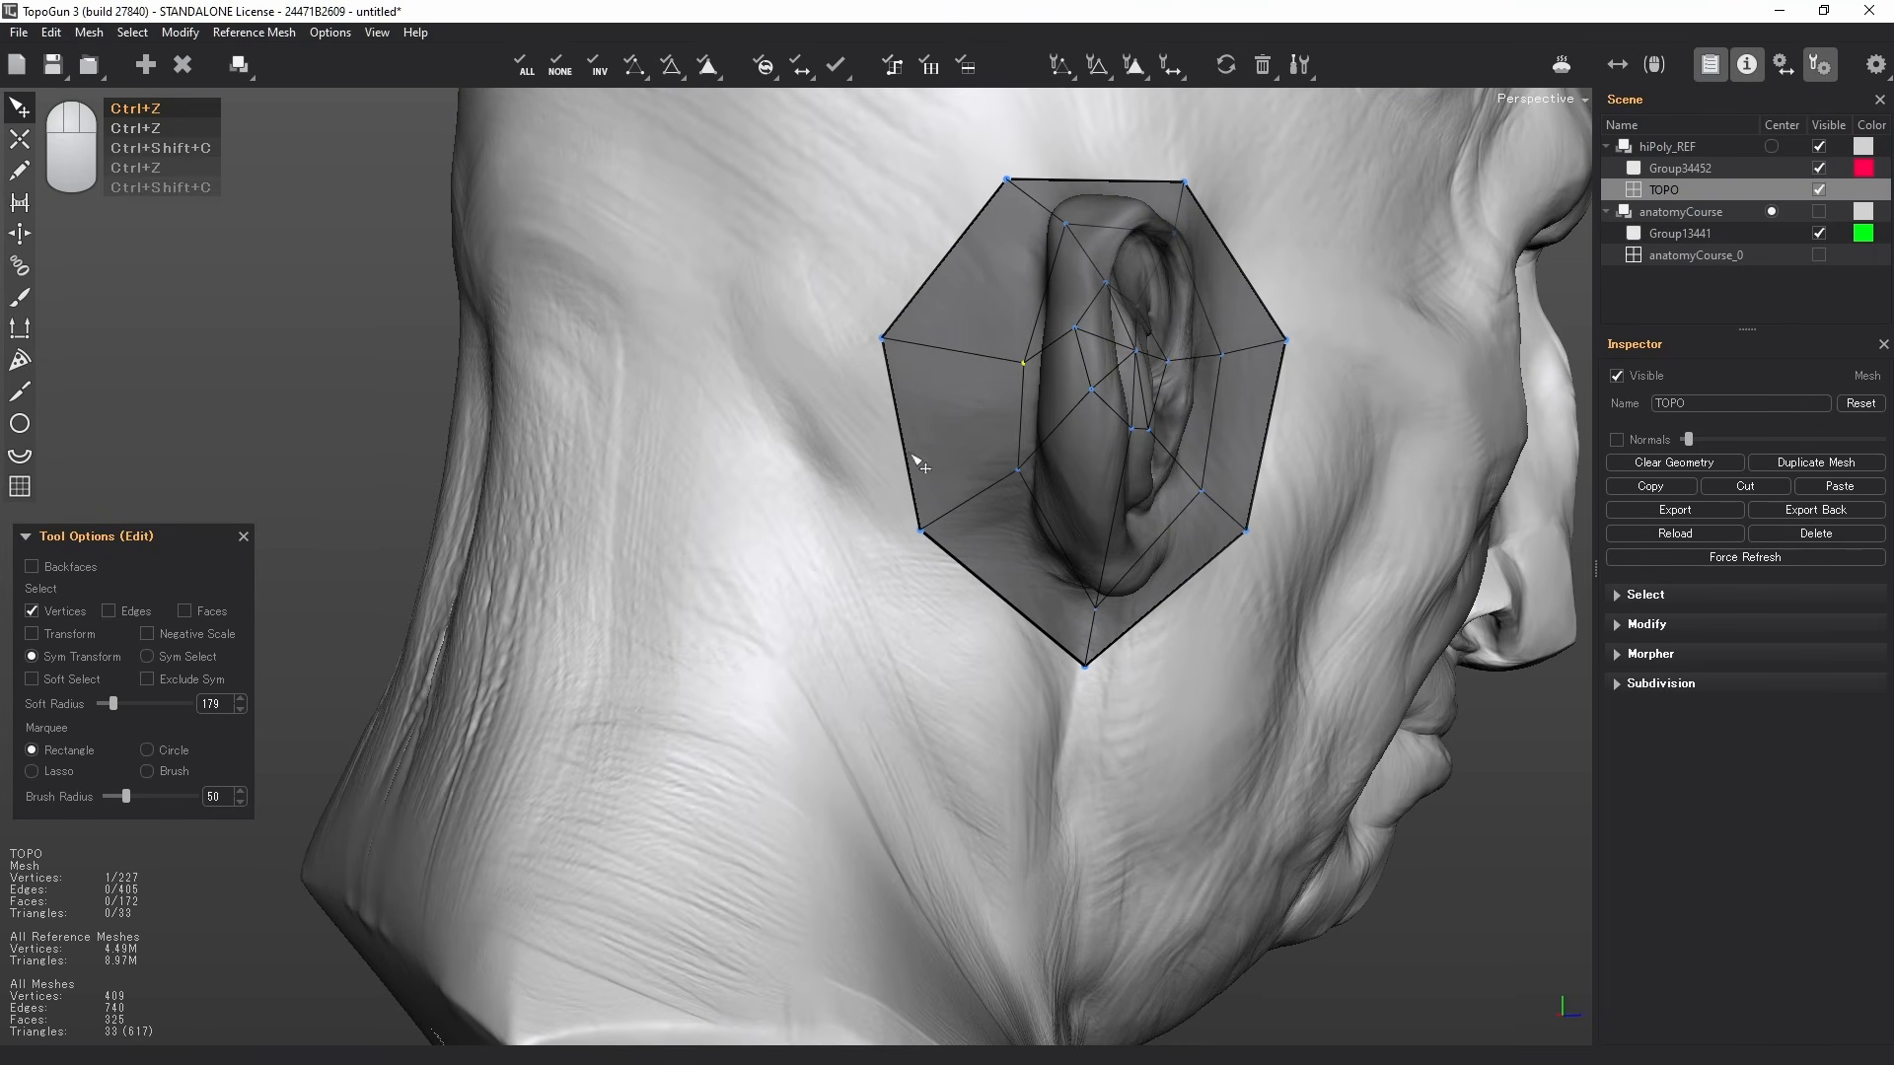
pyautogui.keyDown('alt'); pyautogui.moveTo(913, 457); pyautogui.dragTo(858, 527); pyautogui.keyUp('alt')
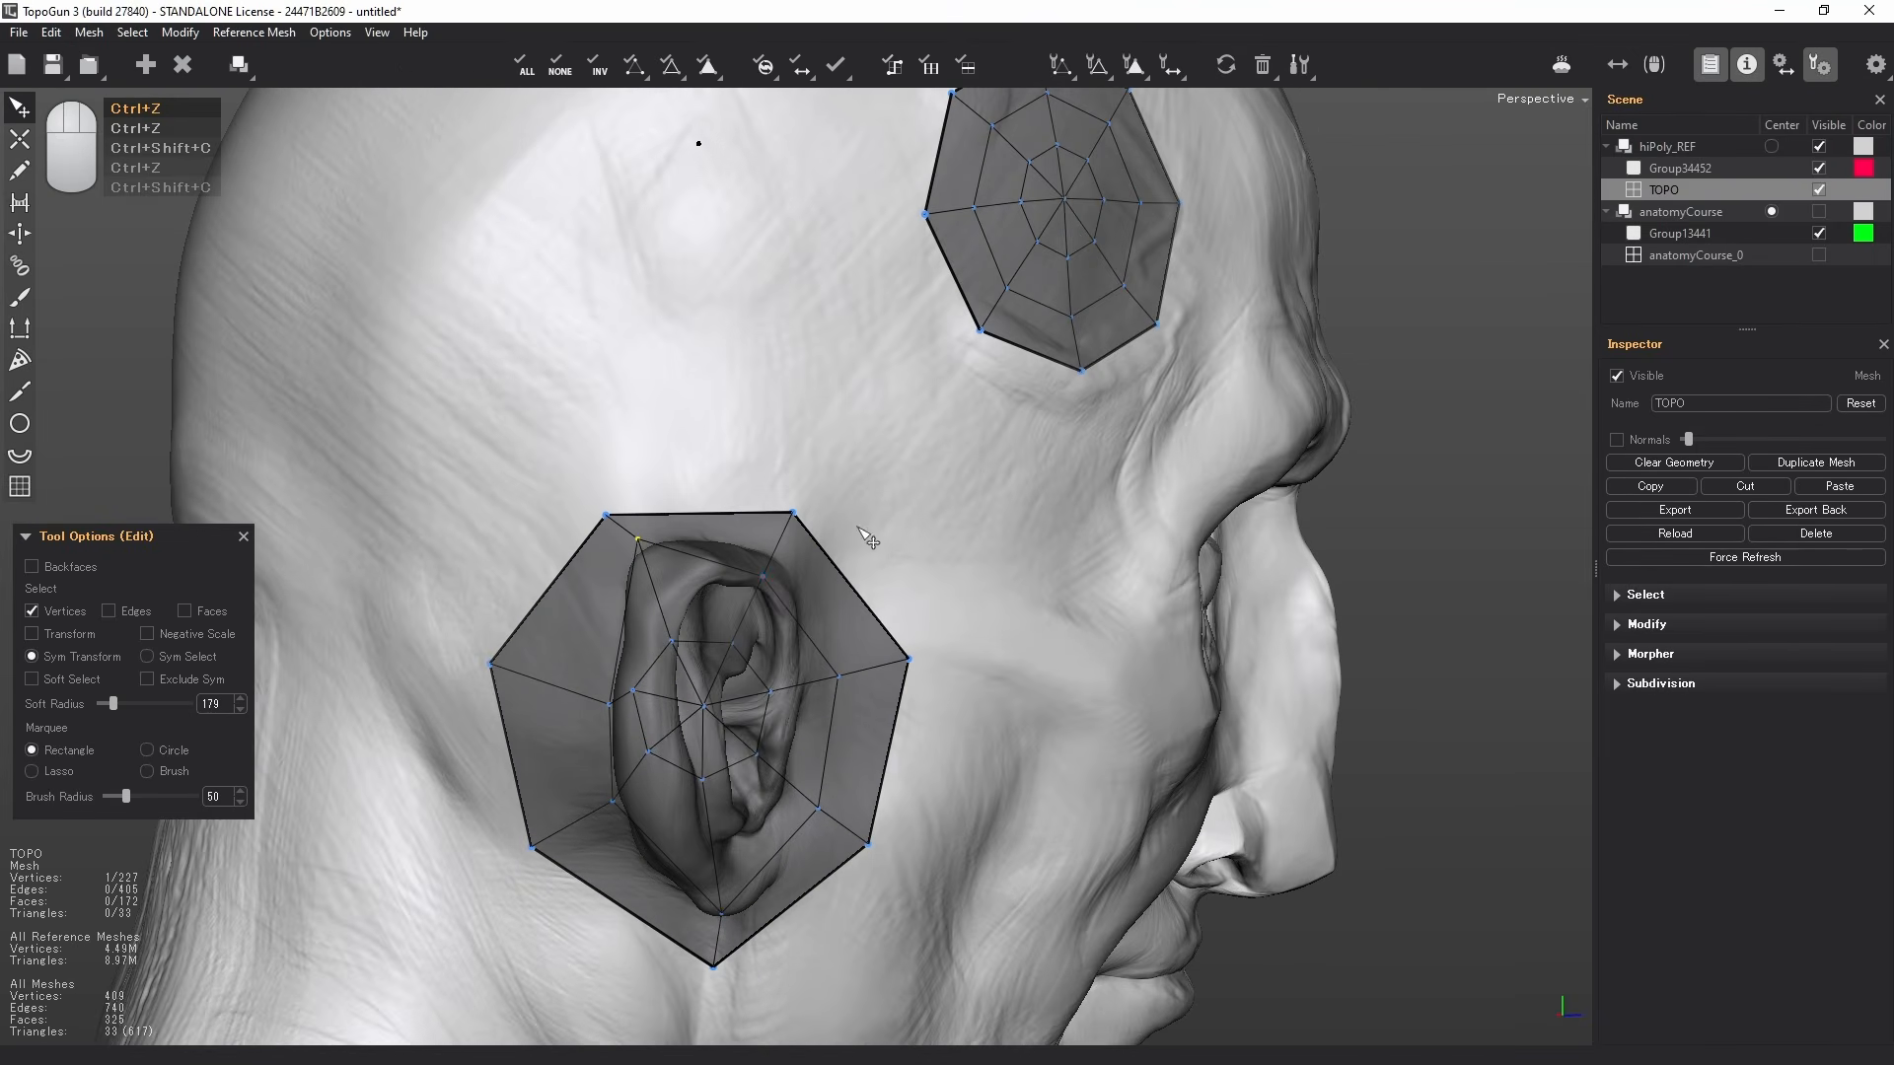
pyautogui.moveTo(763, 577)
pyautogui.mouseDown()
pyautogui.moveTo(778, 552)
pyautogui.moveTo(756, 569)
pyautogui.mouseUp()
pyautogui.moveTo(634, 530); pyautogui.dragTo(276, 518)
# - Grow the selection from the ear's central vertex and delete those vertices, leaving only the face ring around the ear
pyautogui.keyDown('alt'); pyautogui.moveTo(276, 518); pyautogui.dragTo(943, 488, button='middle'); pyautogui.keyUp('alt')
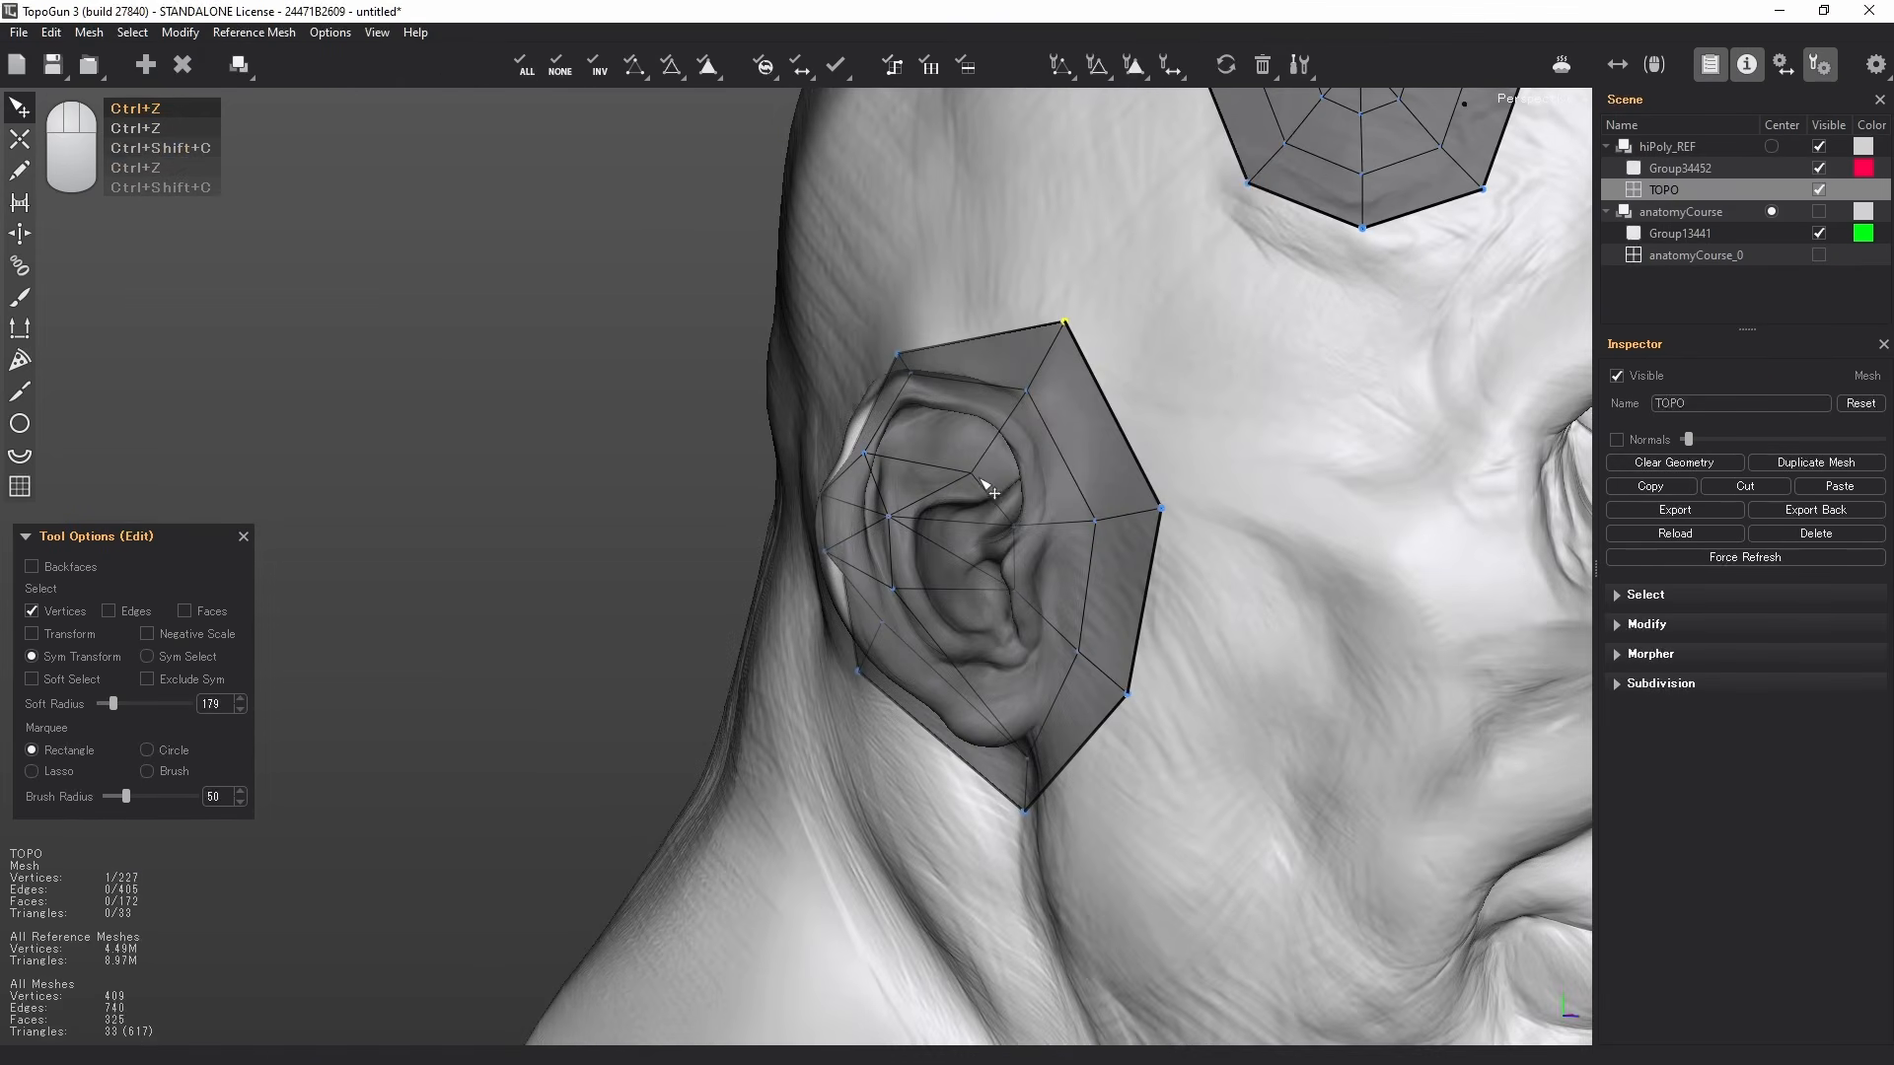
pyautogui.keyDown('alt'); pyautogui.moveTo(1105, 481); pyautogui.dragTo(889, 569, button='middle'); pyautogui.keyUp('alt')
pyautogui.keyDown('alt'); pyautogui.moveTo(889, 569); pyautogui.dragTo(937, 594, button='right'); pyautogui.keyUp('alt')
pyautogui.keyDown('alt'); pyautogui.moveTo(739, 613); pyautogui.dragTo(752, 602); pyautogui.keyUp('alt')
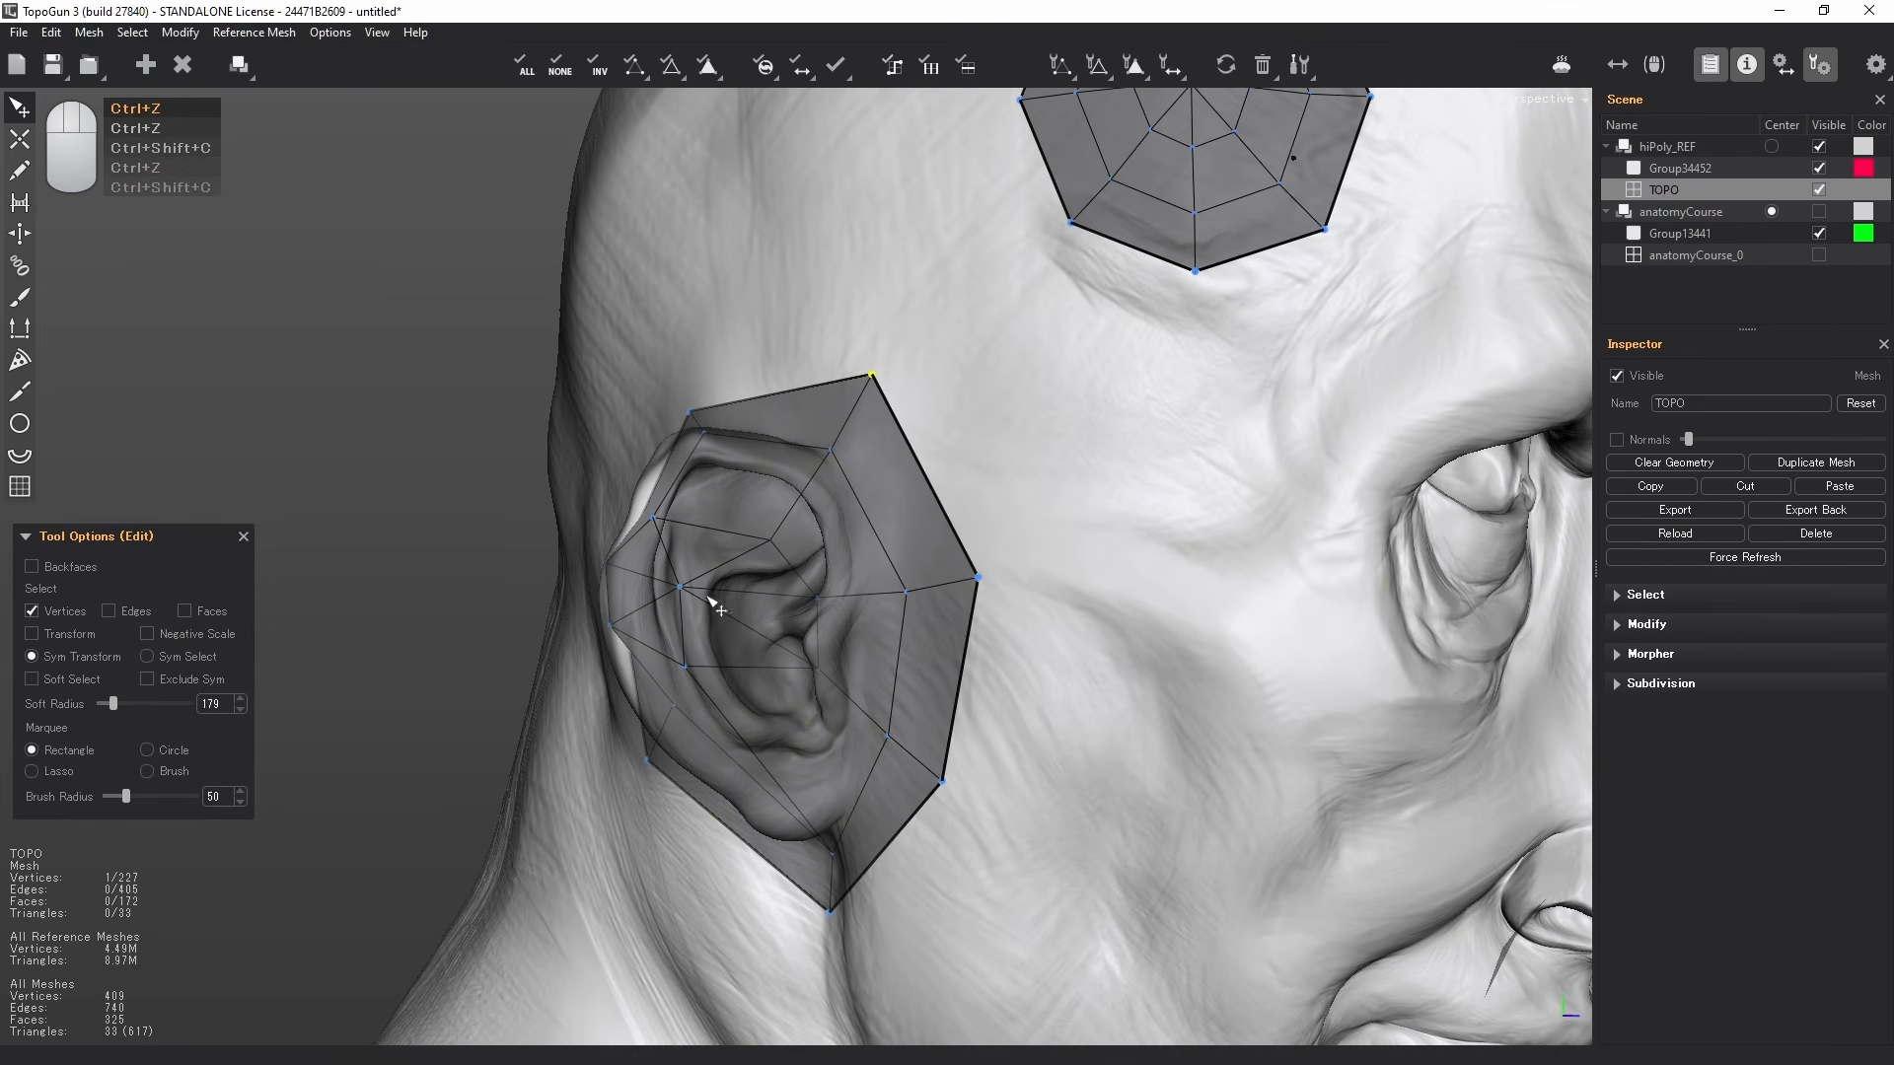
pyautogui.keyDown('alt'); pyautogui.moveTo(716, 586); pyautogui.dragTo(689, 588, button='middle'); pyautogui.keyUp('alt')
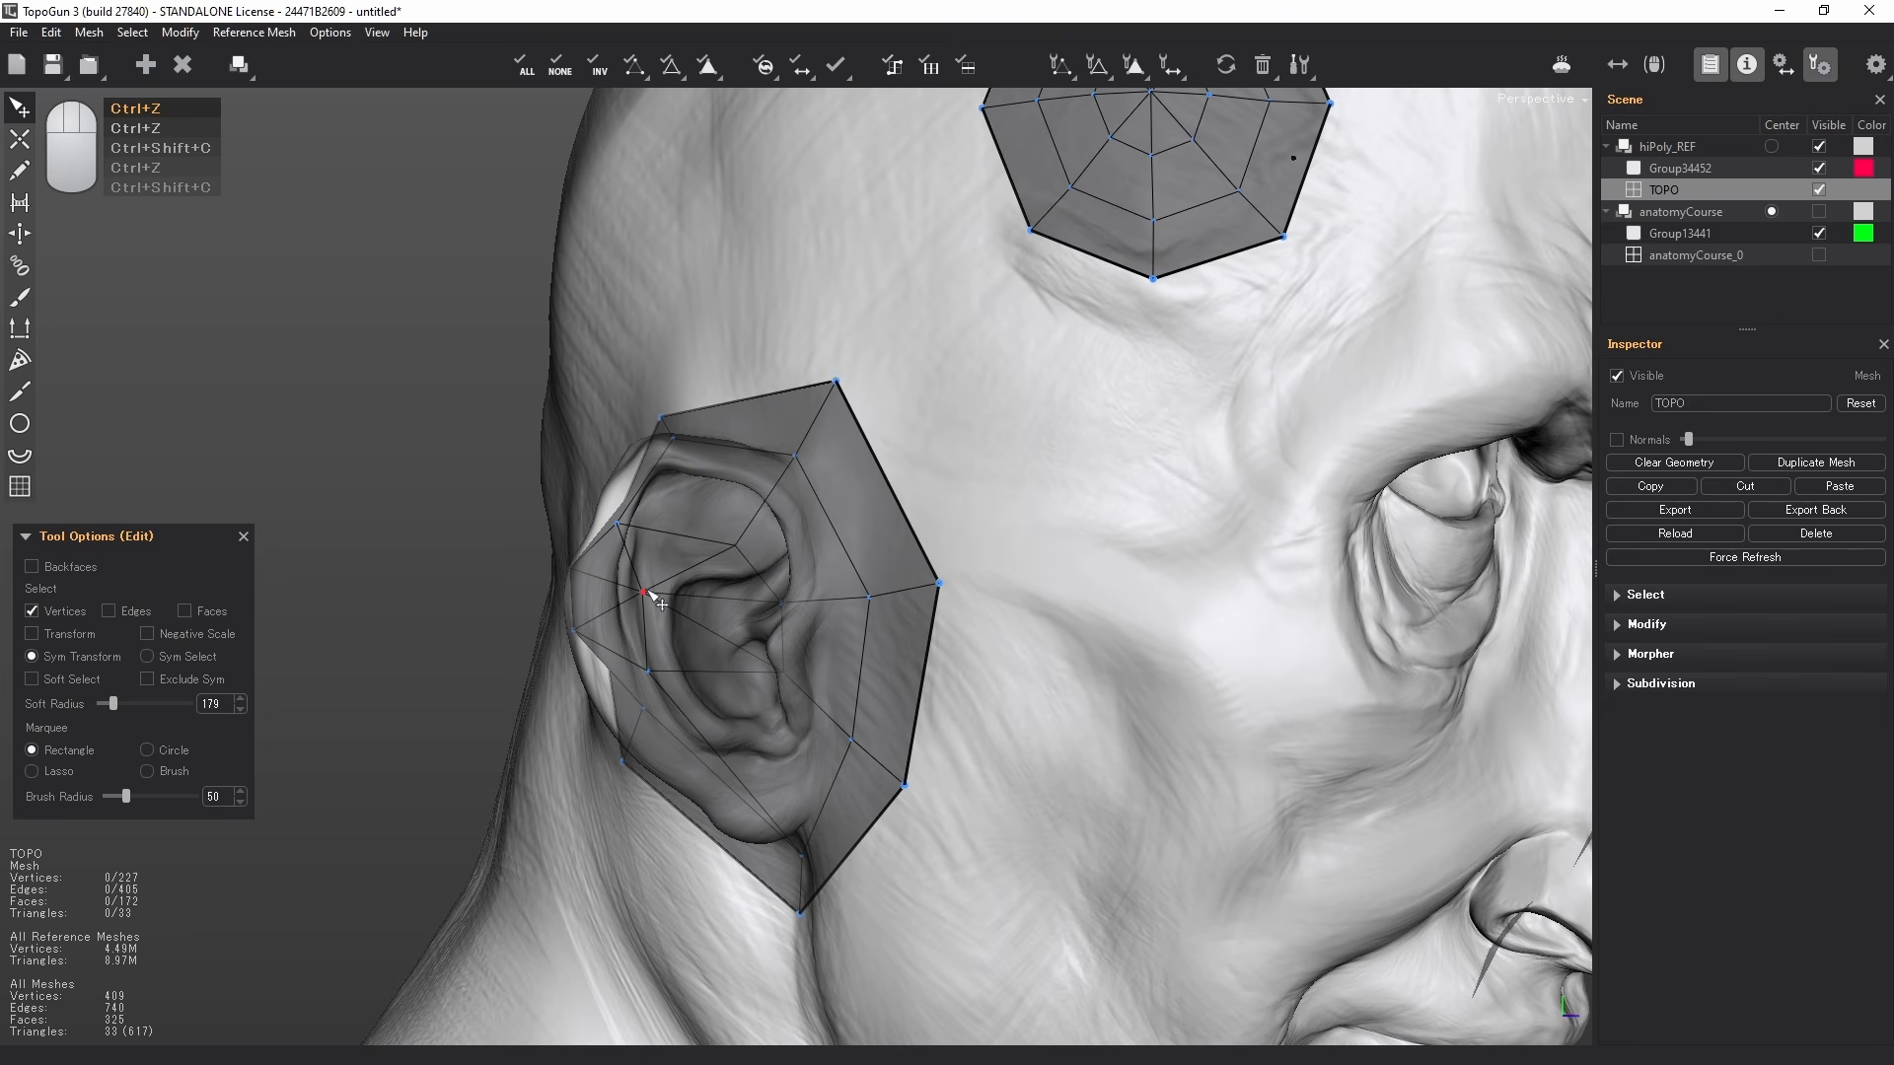
pyautogui.click(145, 32)
pyautogui.moveTo(355, 329)
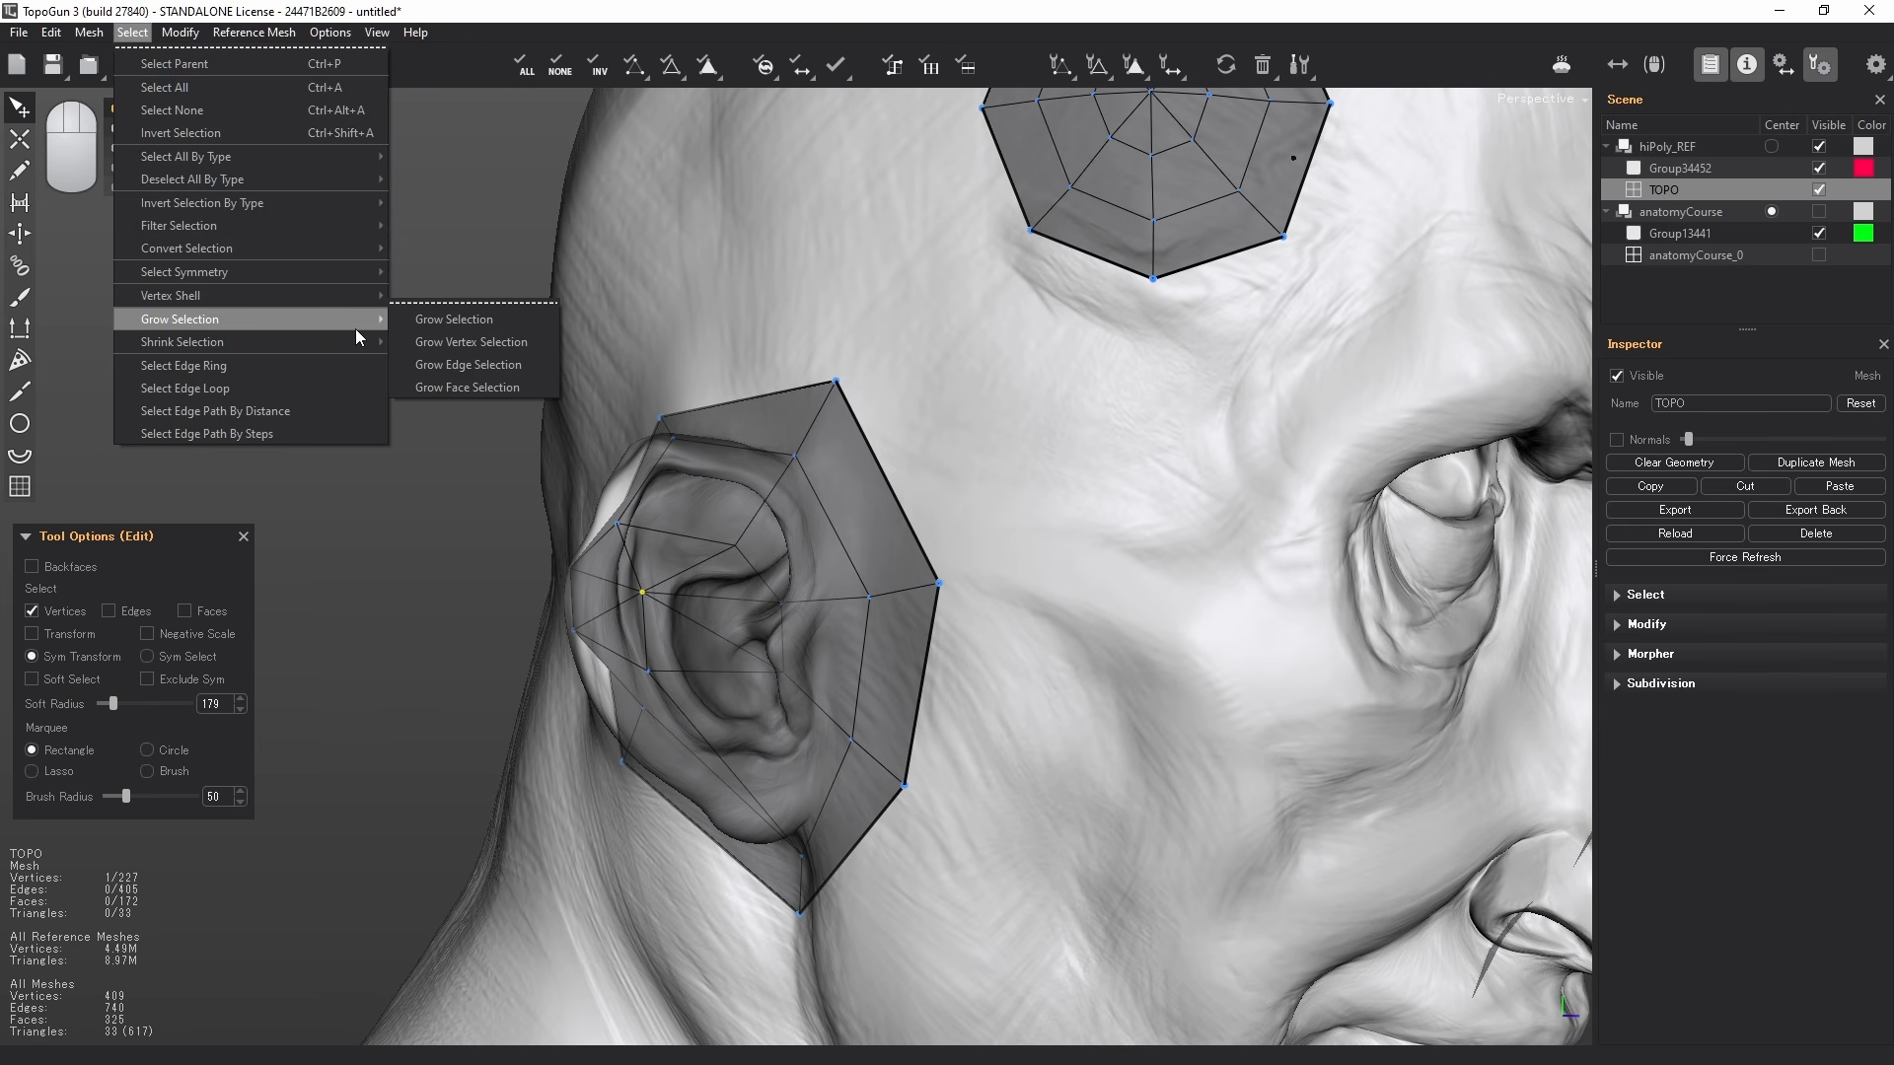
pyautogui.hotkey('ctrl', 'z')
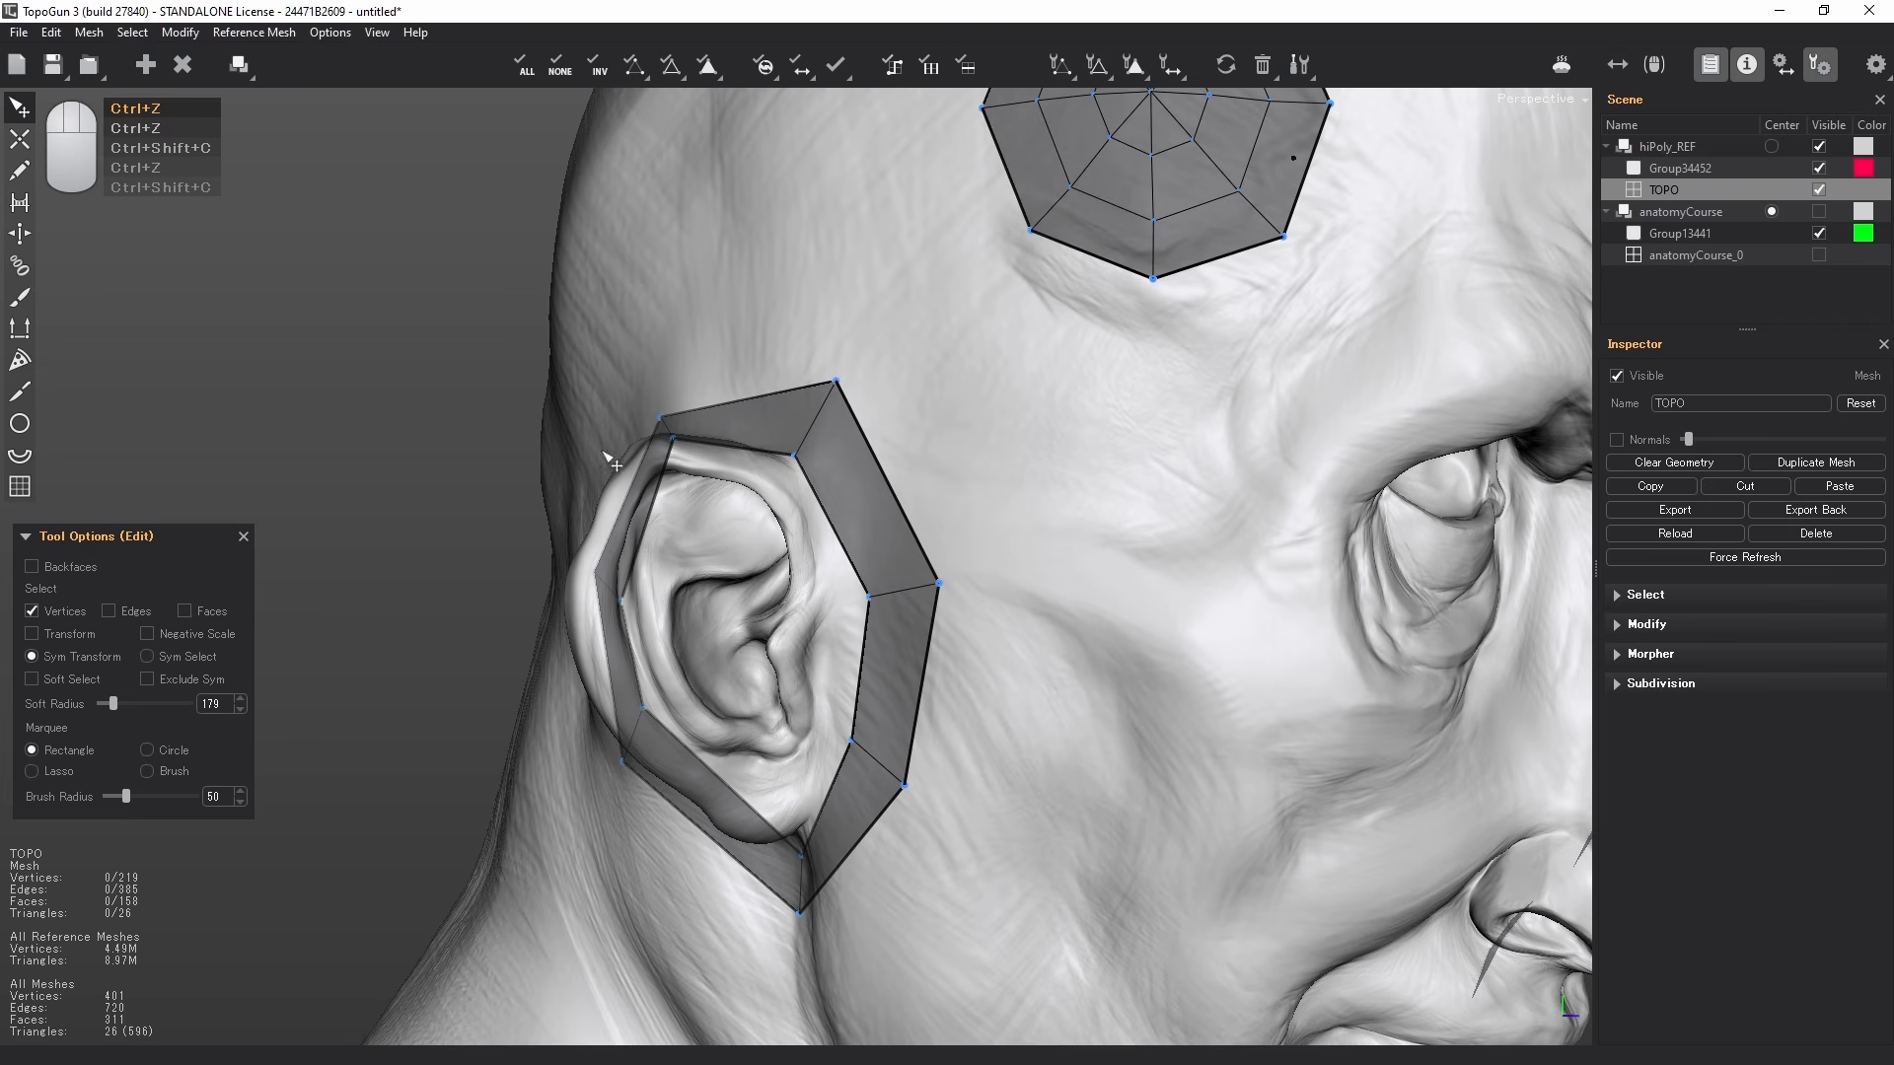
# - Move the two outer ring vertices behind the ear closer to it, narrowing the ring's rear faces
pyautogui.keyDown('alt'); pyautogui.moveTo(872, 734); pyautogui.dragTo(1069, 727); pyautogui.keyUp('alt')
pyautogui.keyDown('alt'); pyautogui.moveTo(1069, 726); pyautogui.dragTo(870, 662, button='middle'); pyautogui.keyUp('alt')
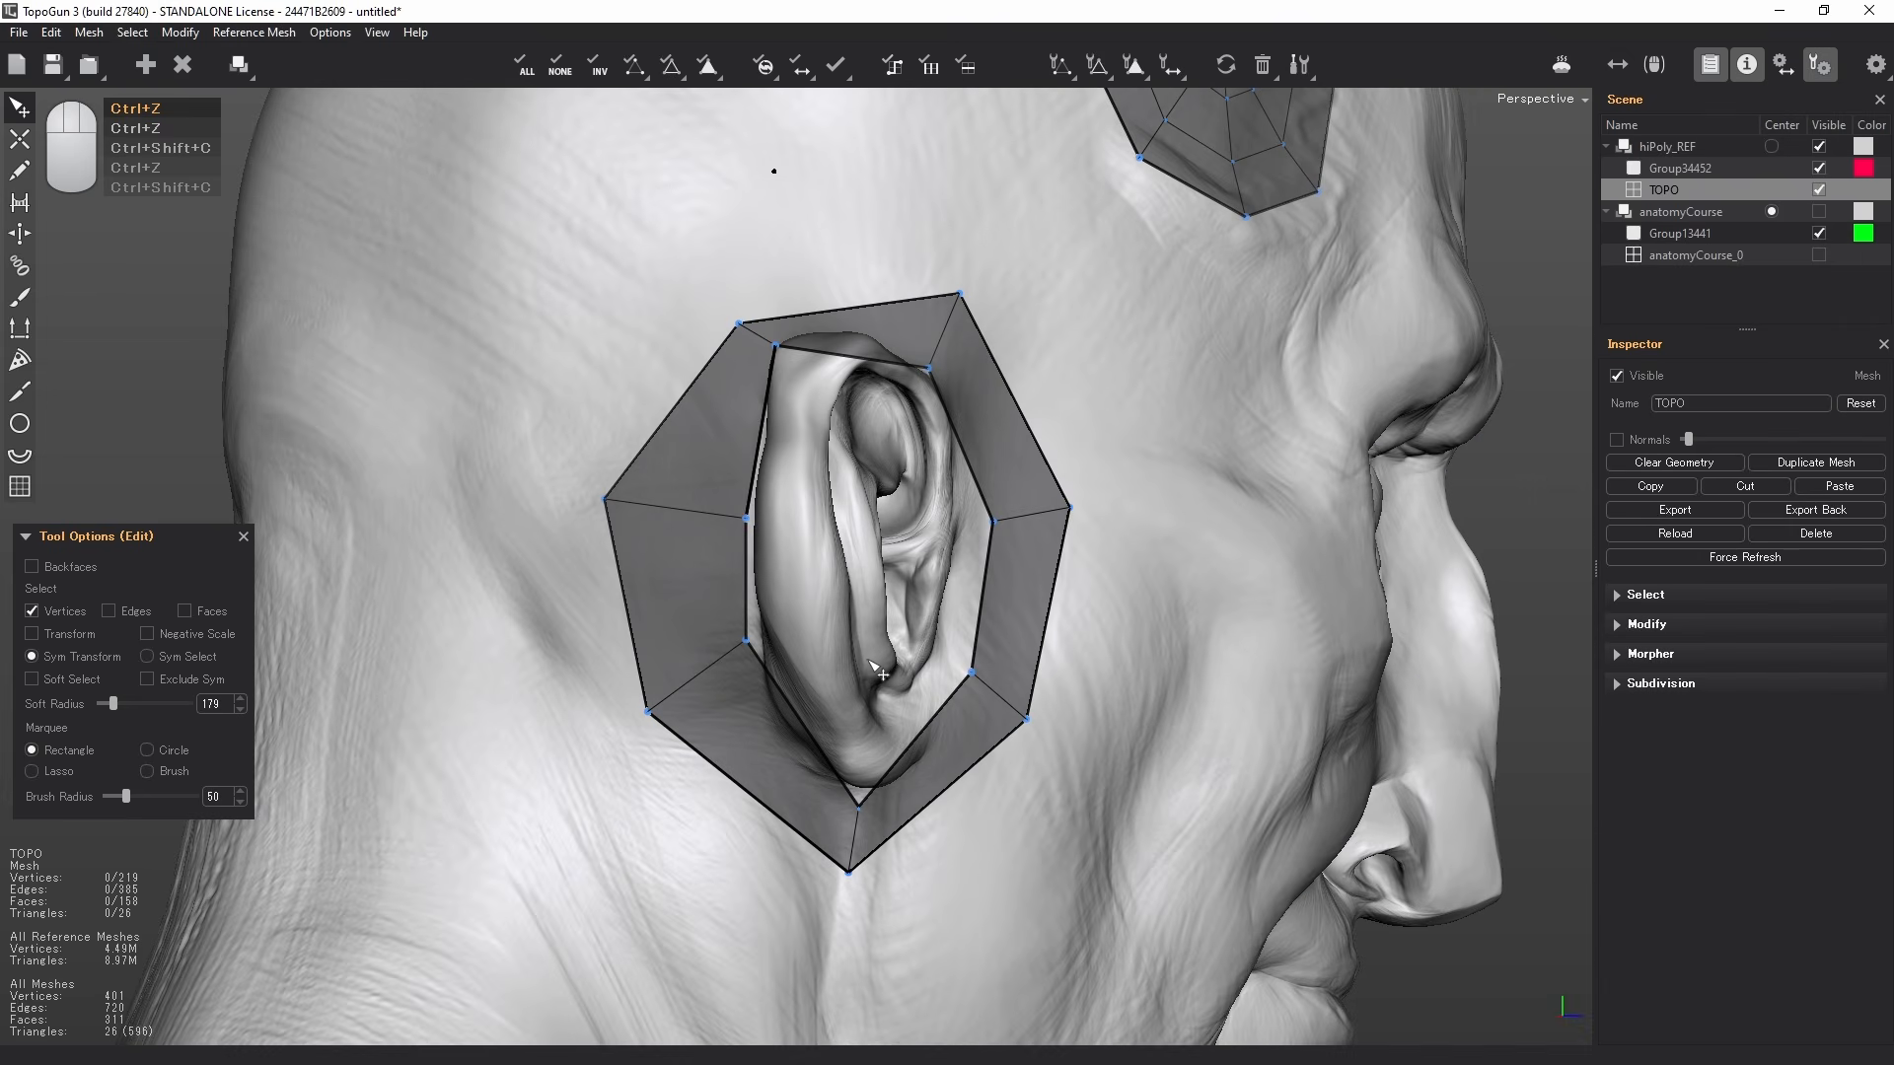
pyautogui.click(747, 519)
pyautogui.keyDown('alt'); pyautogui.moveTo(747, 518); pyautogui.dragTo(816, 549); pyautogui.keyUp('alt')
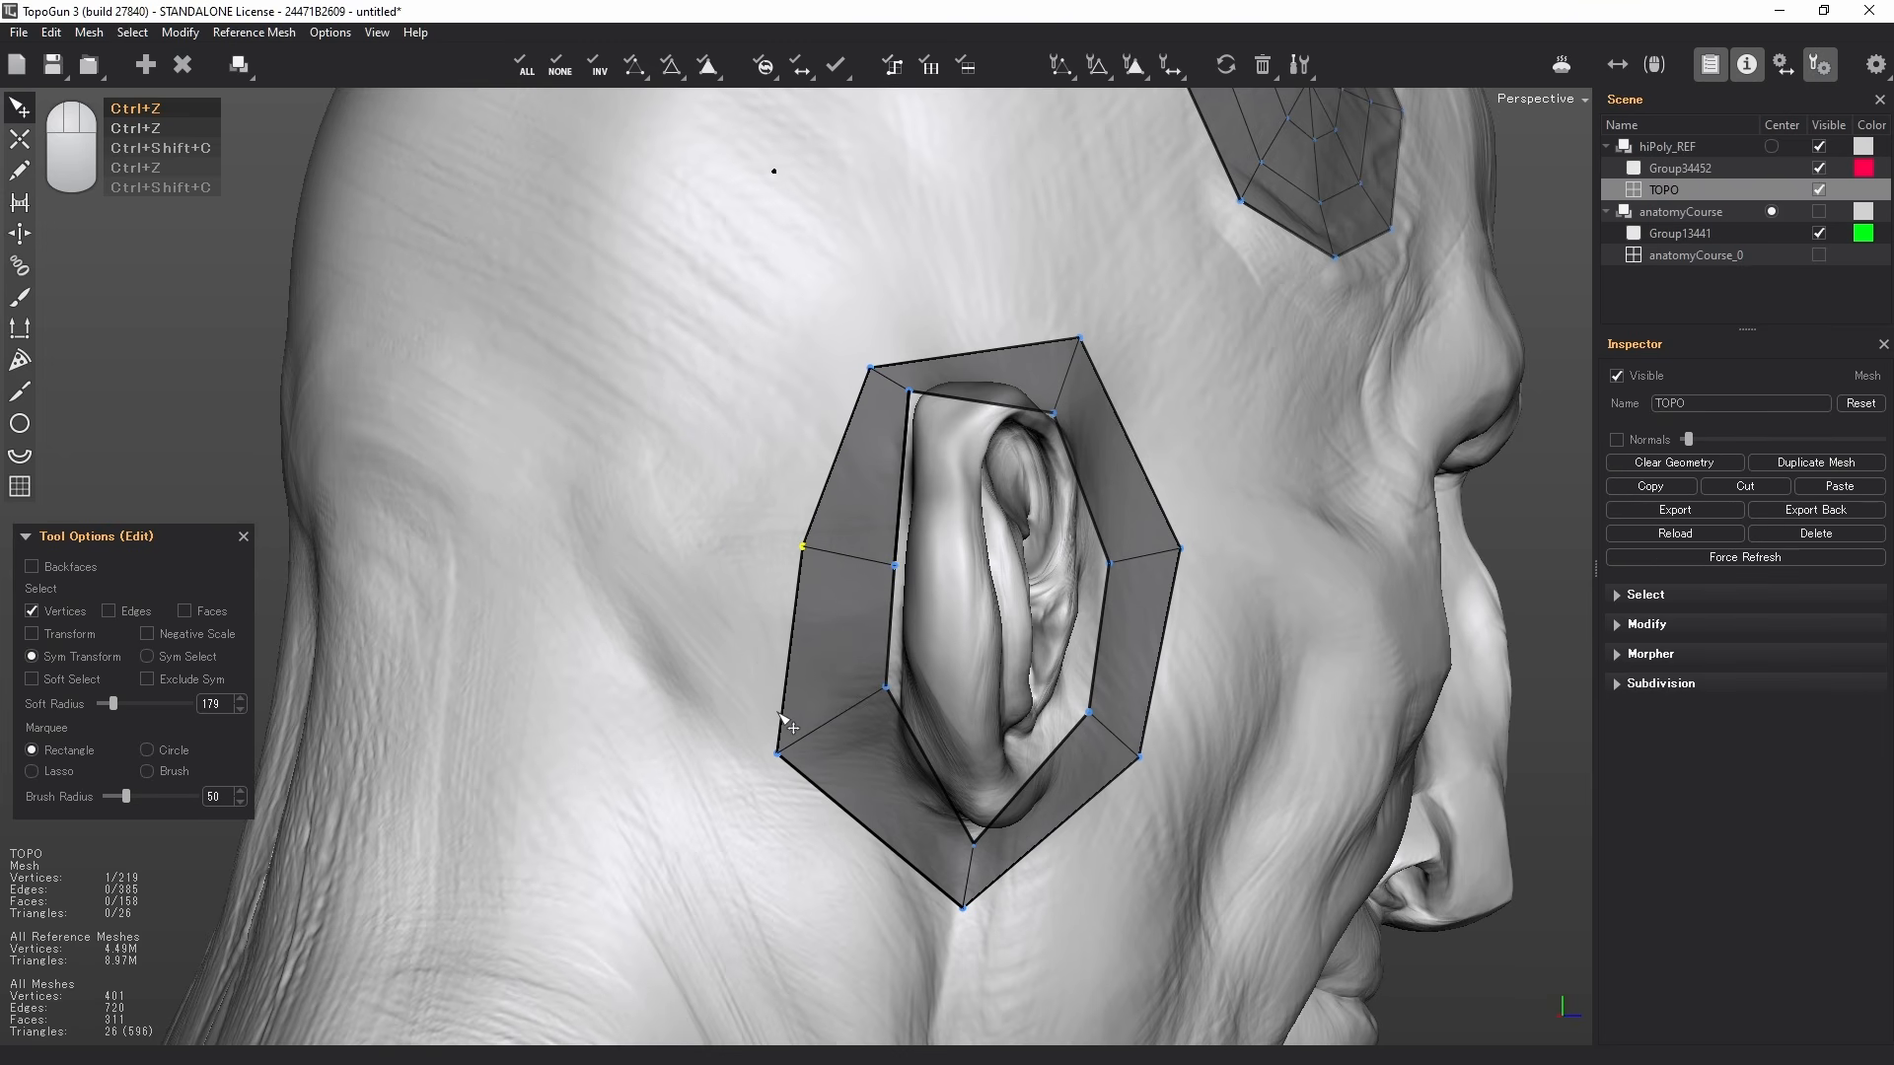
pyautogui.moveTo(778, 756); pyautogui.dragTo(828, 713)
pyautogui.keyDown('alt'); pyautogui.moveTo(951, 711); pyautogui.dragTo(838, 607, button='right'); pyautogui.keyUp('alt')
pyautogui.keyDown('alt'); pyautogui.moveTo(843, 611); pyautogui.dragTo(1008, 616); pyautogui.keyUp('alt')
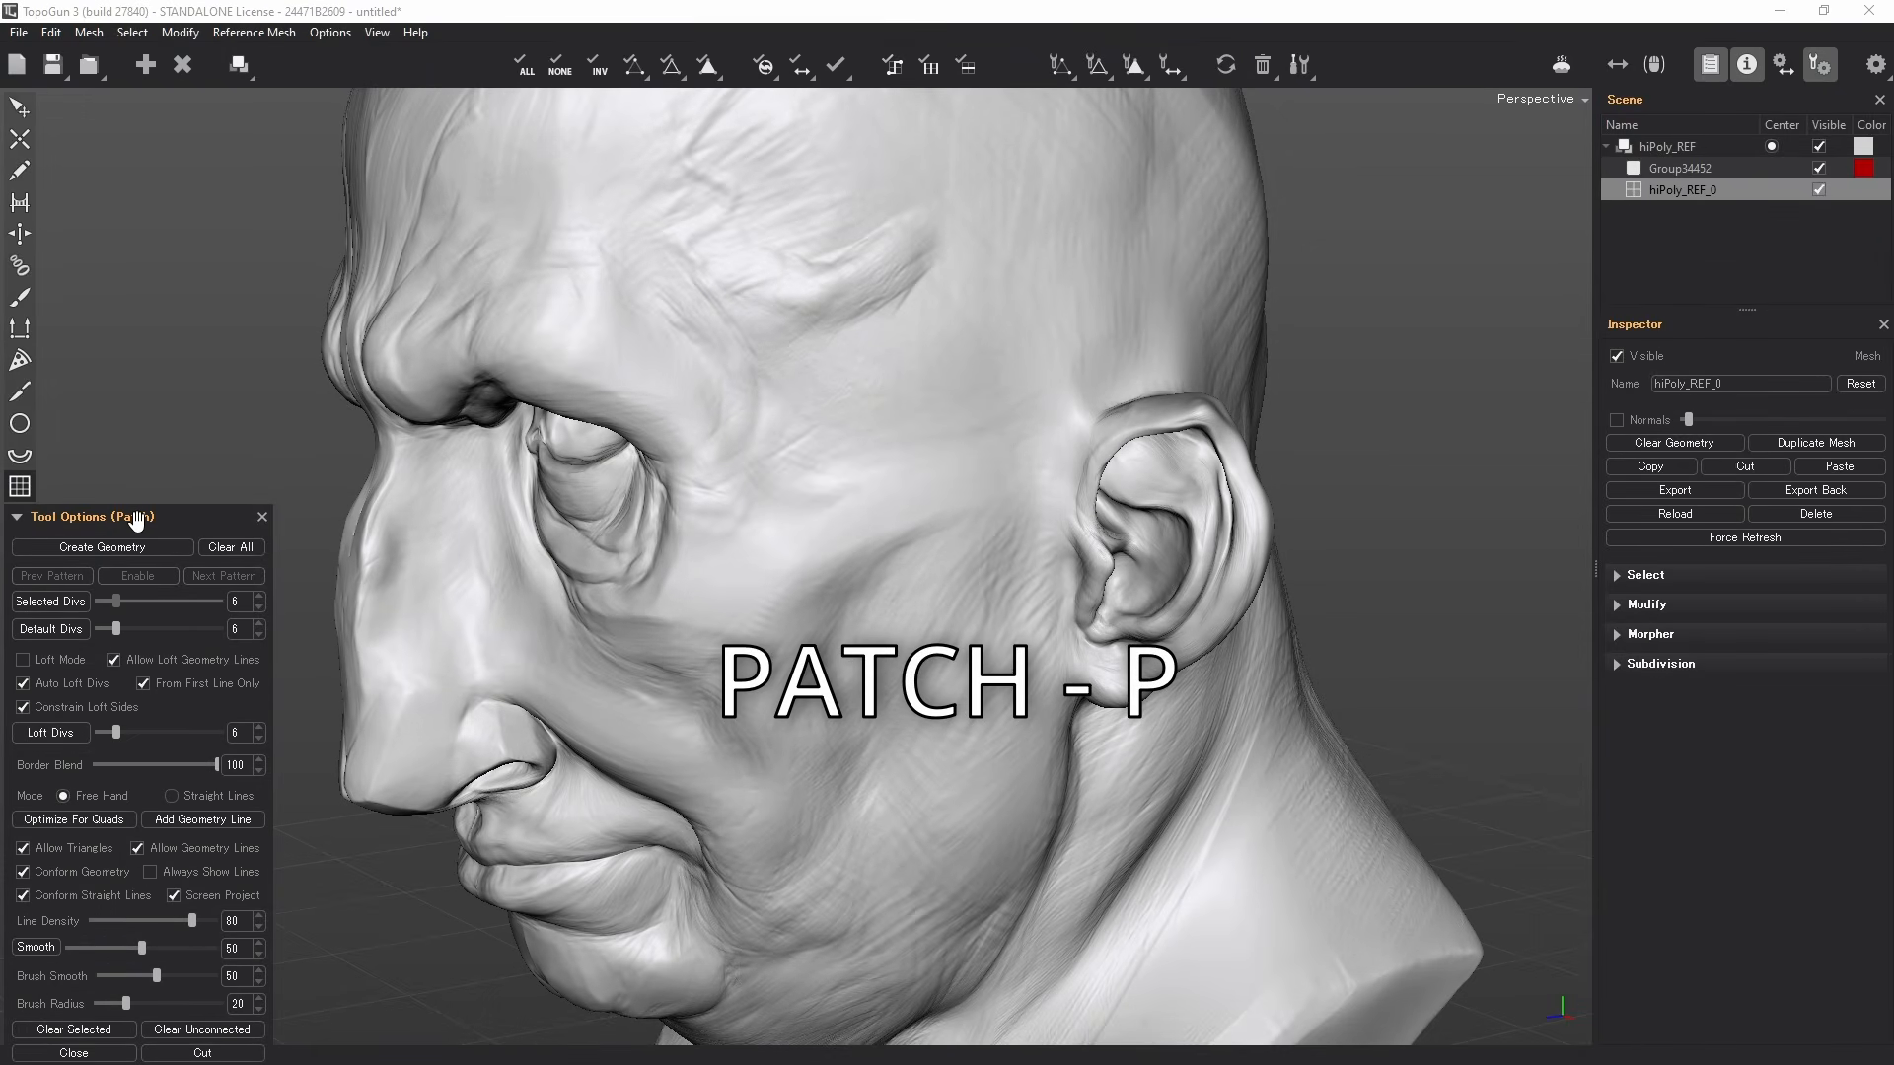
# - Draw a closed four-sided freehand patch on the side of the face between the eye and the ear
pyautogui.moveTo(141, 519); pyautogui.dragTo(182, 223)
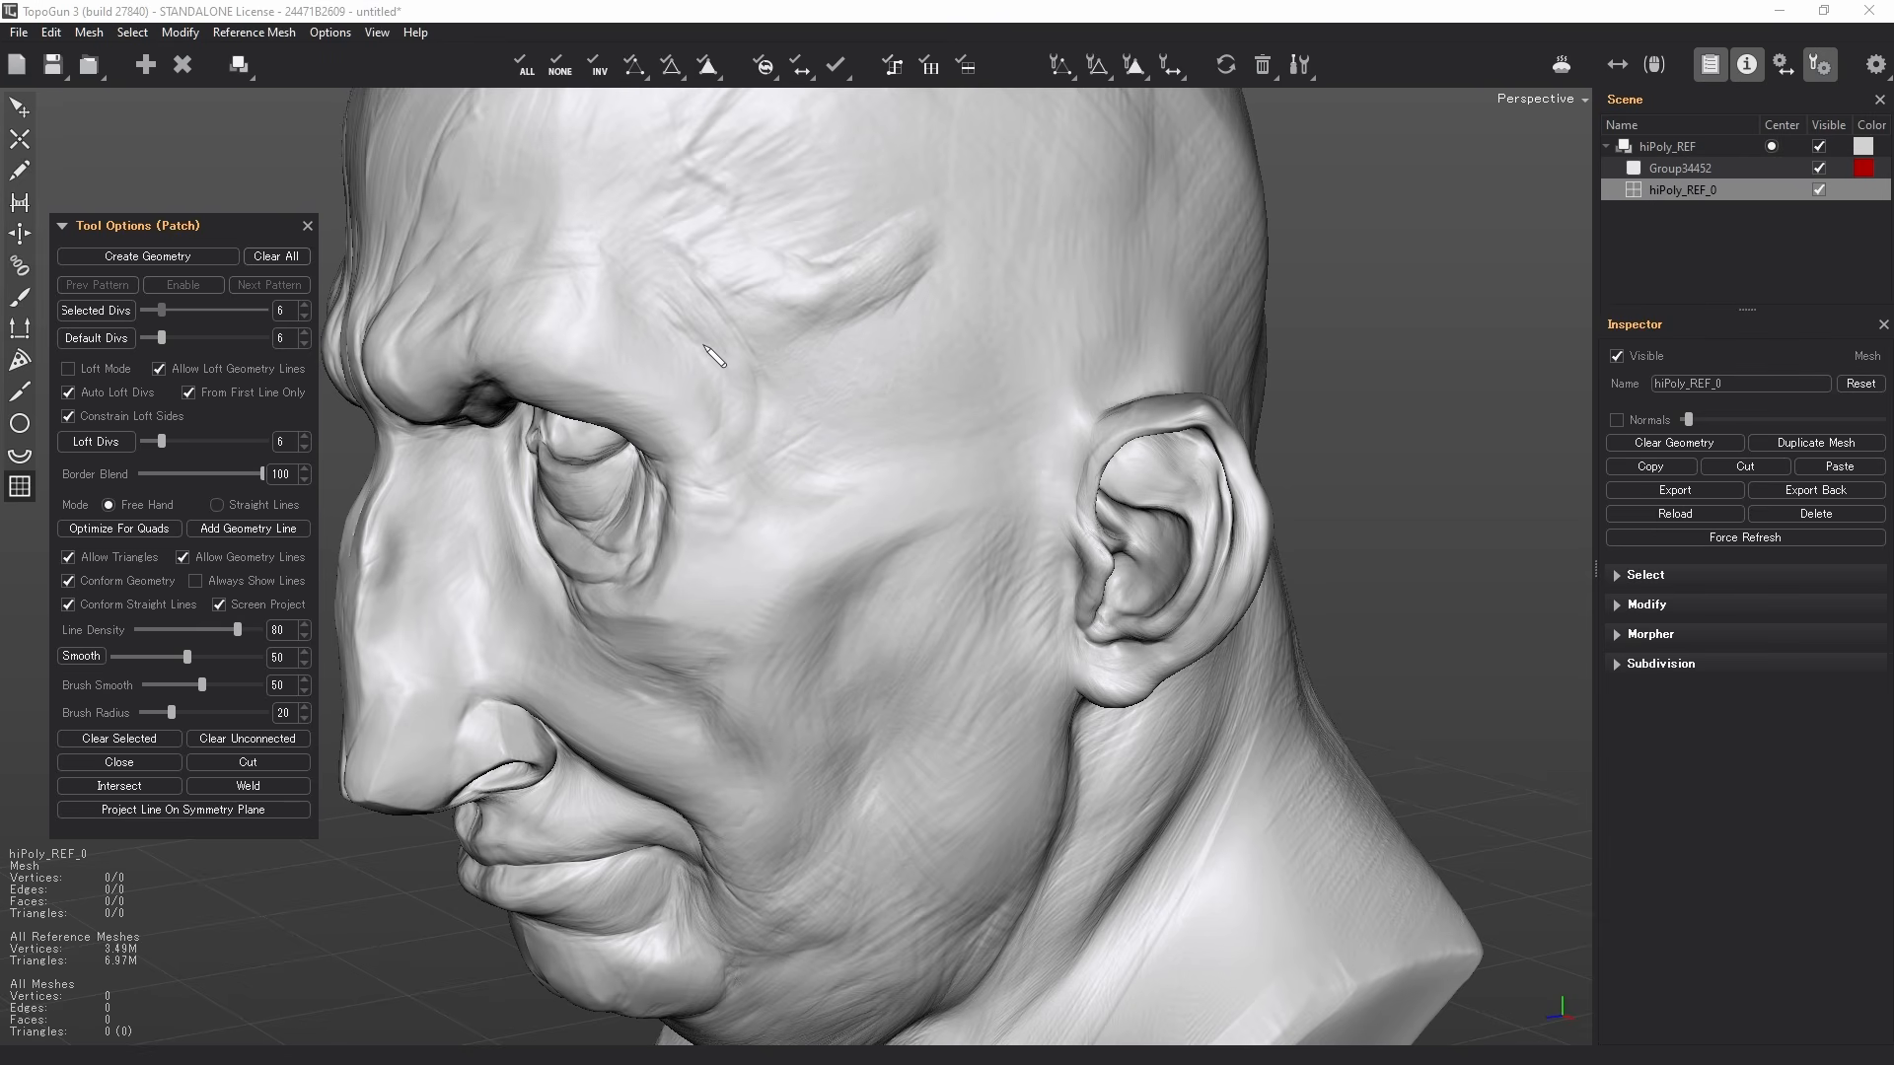
pyautogui.moveTo(727, 314)
pyautogui.mouseDown()
pyautogui.moveTo(725, 601)
pyautogui.moveTo(702, 725)
pyautogui.mouseUp()
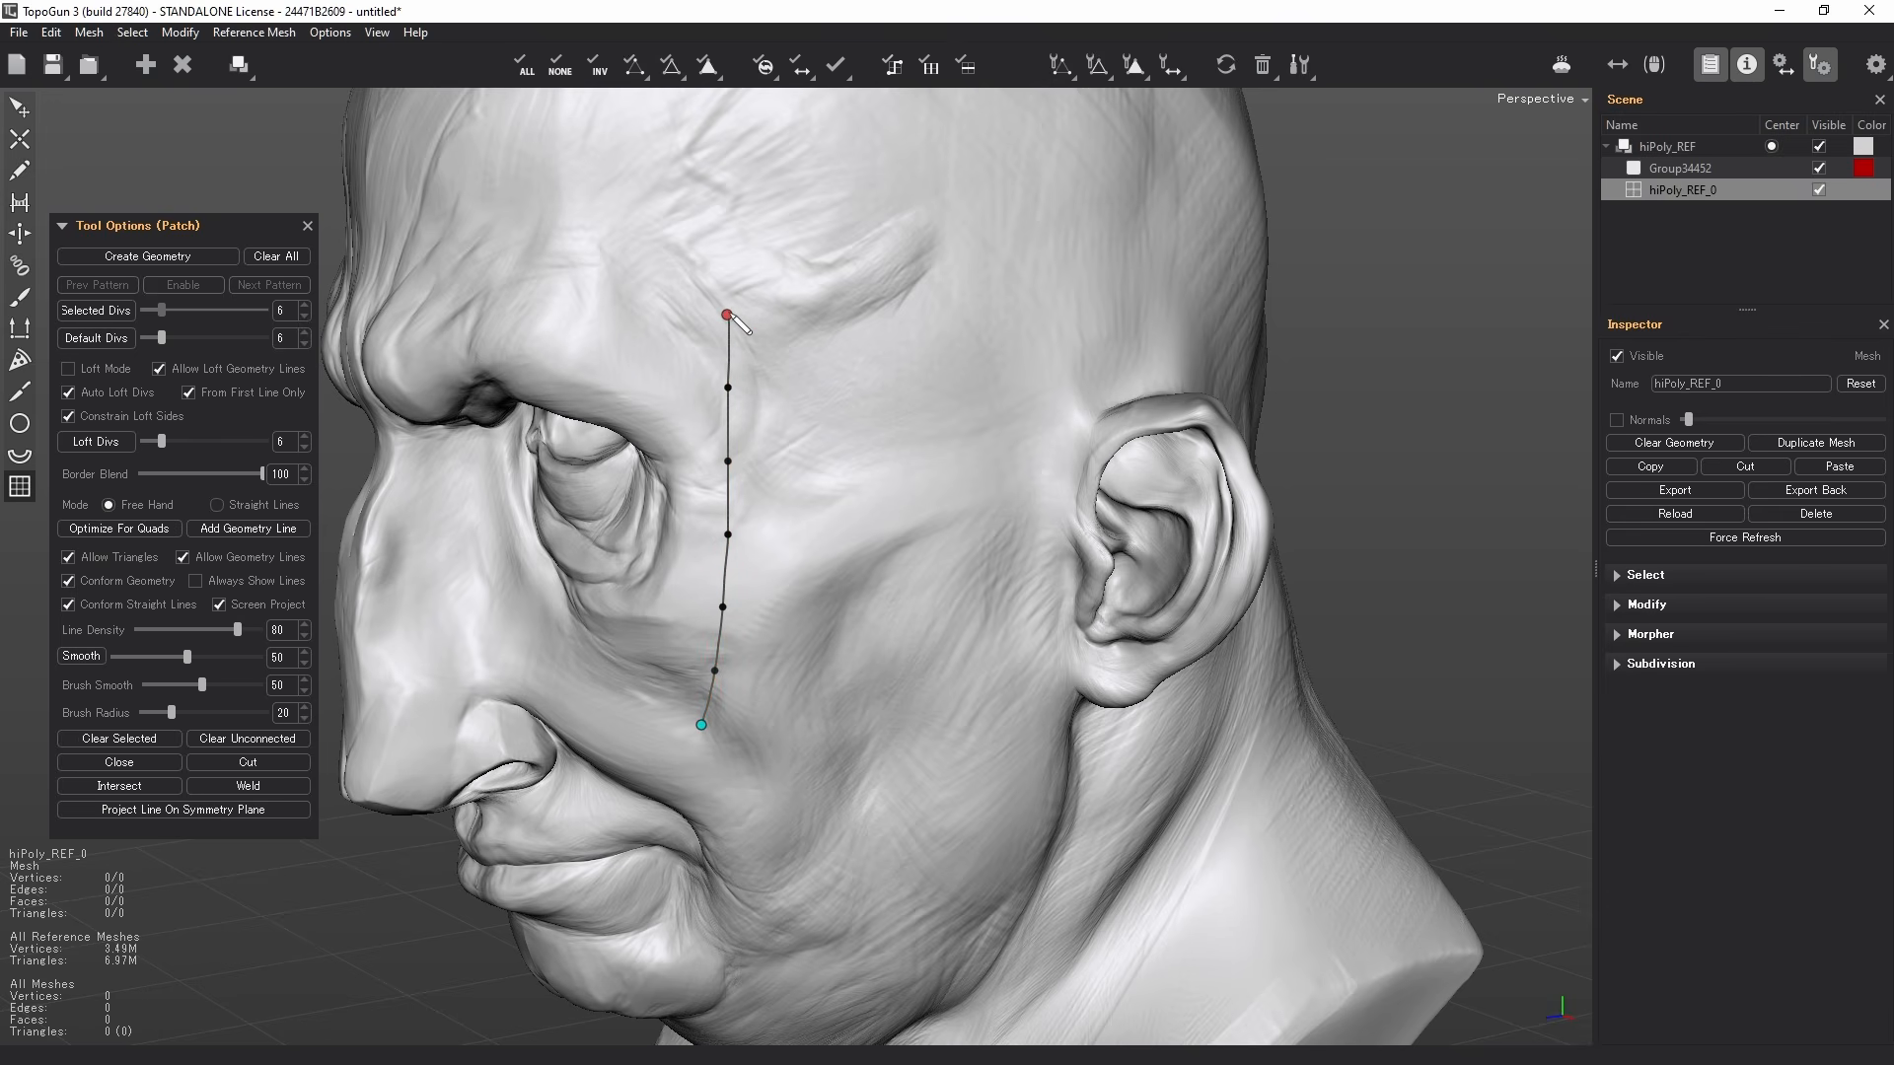
pyautogui.moveTo(727, 315)
pyautogui.mouseDown()
pyautogui.moveTo(1011, 324)
pyautogui.moveTo(953, 774)
pyautogui.moveTo(703, 727)
pyautogui.mouseUp()
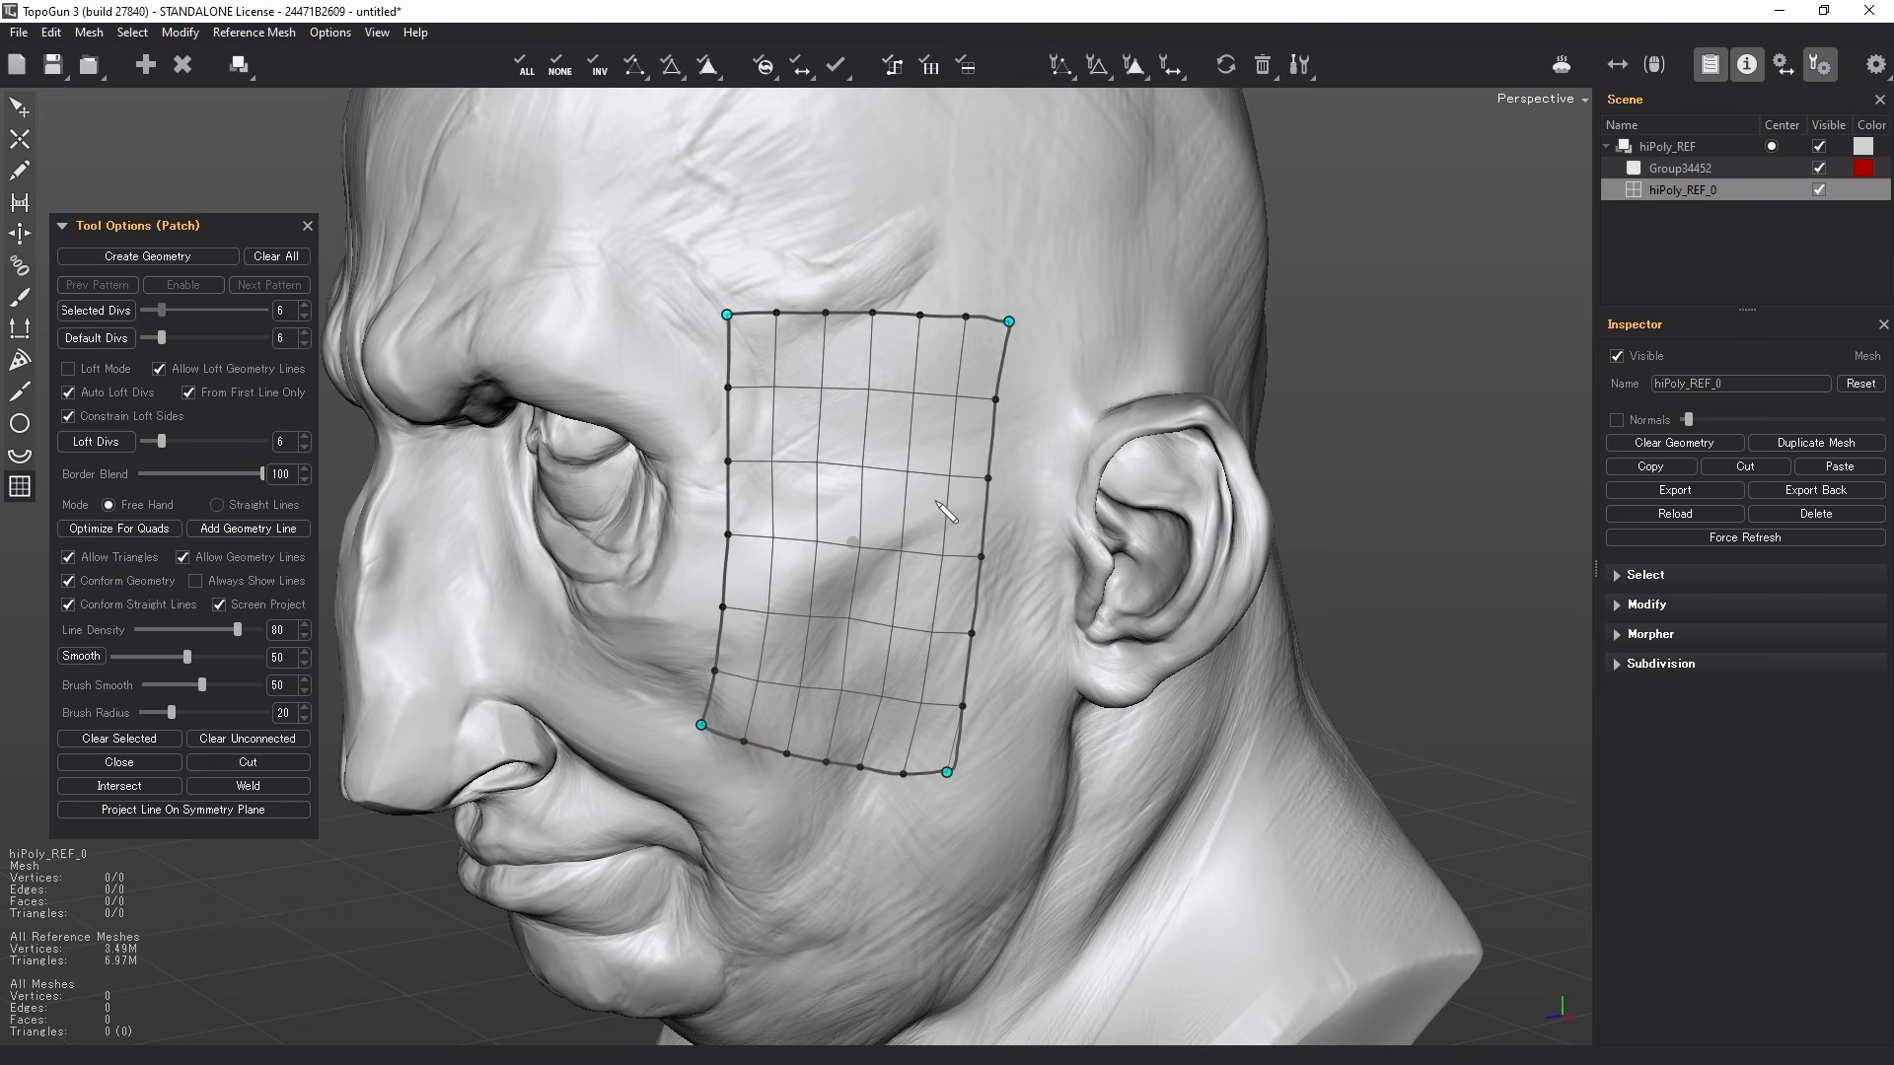
pyautogui.keyDown('alt'); pyautogui.moveTo(840, 477); pyautogui.dragTo(838, 469); pyautogui.keyUp('alt')
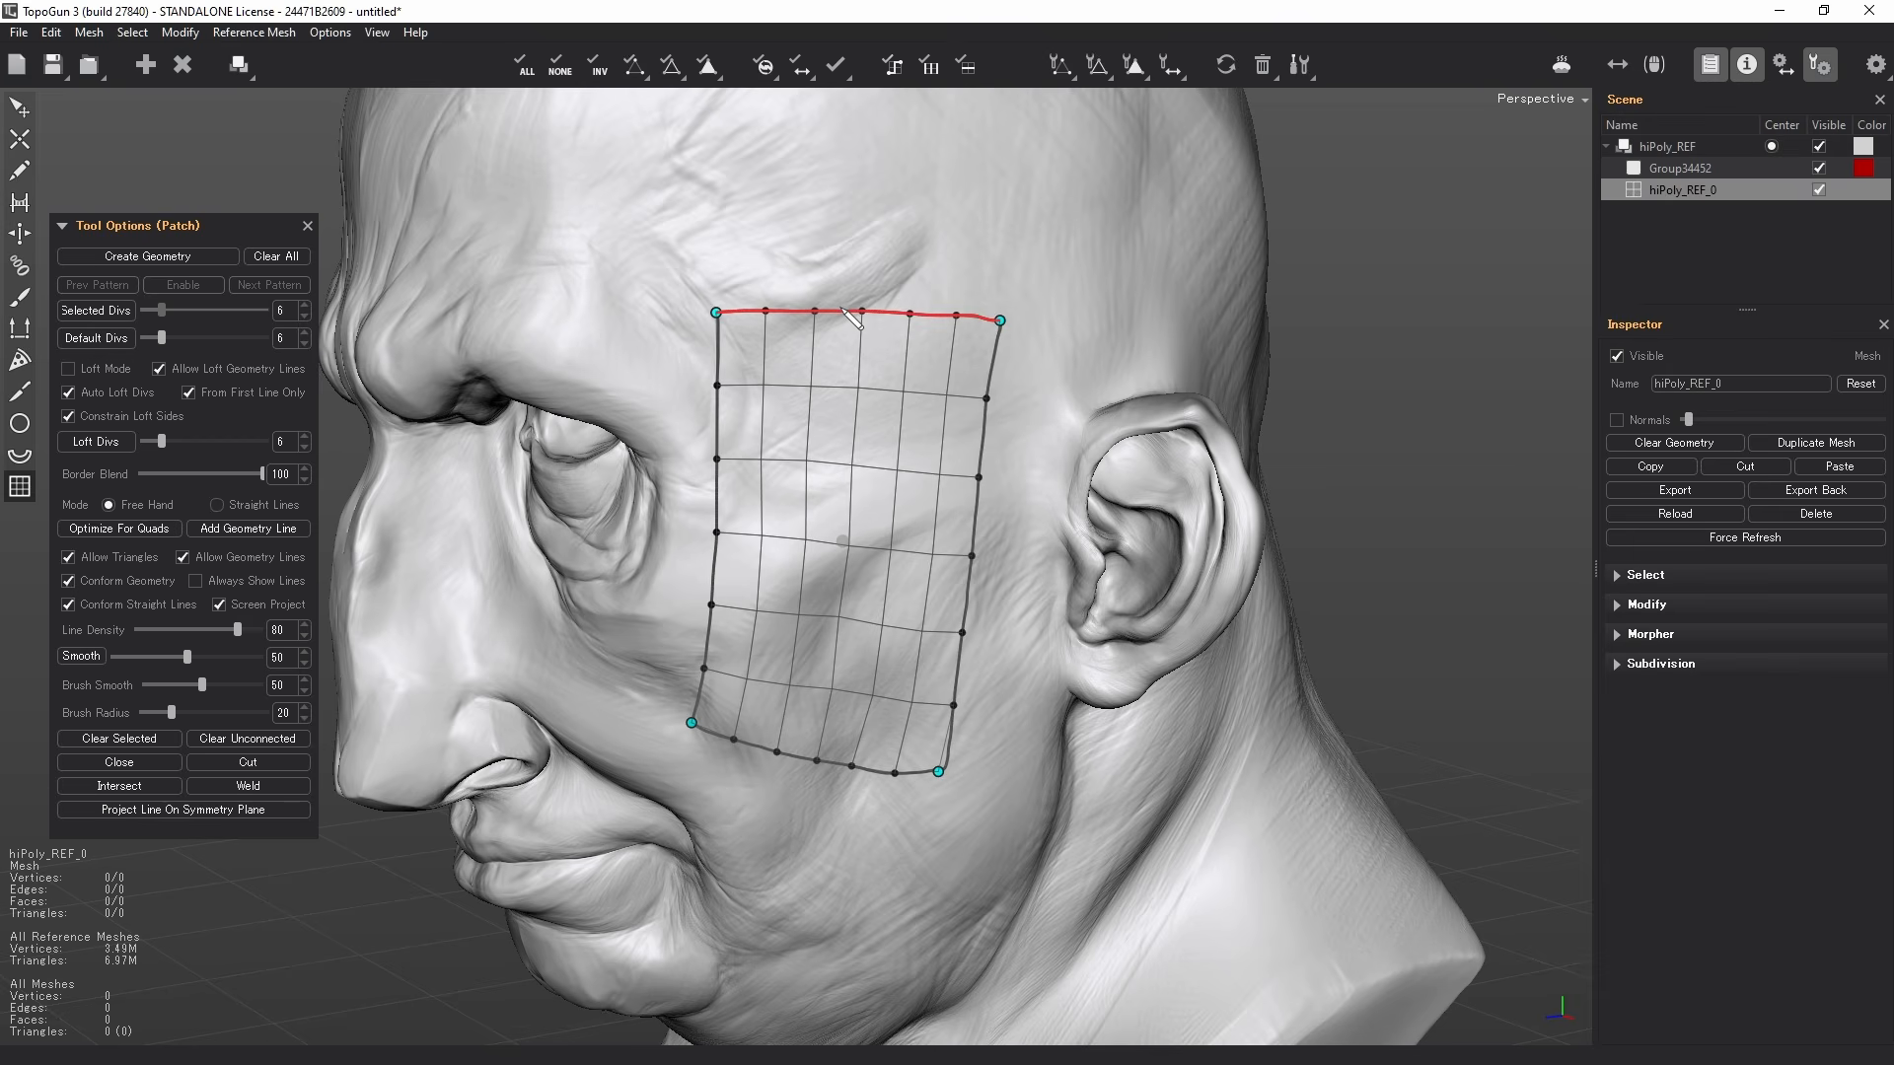
# - Try lower and higher division counts on the patch's upper edge, ending at 6 divisions
pyautogui.scroll(4, 843, 309)
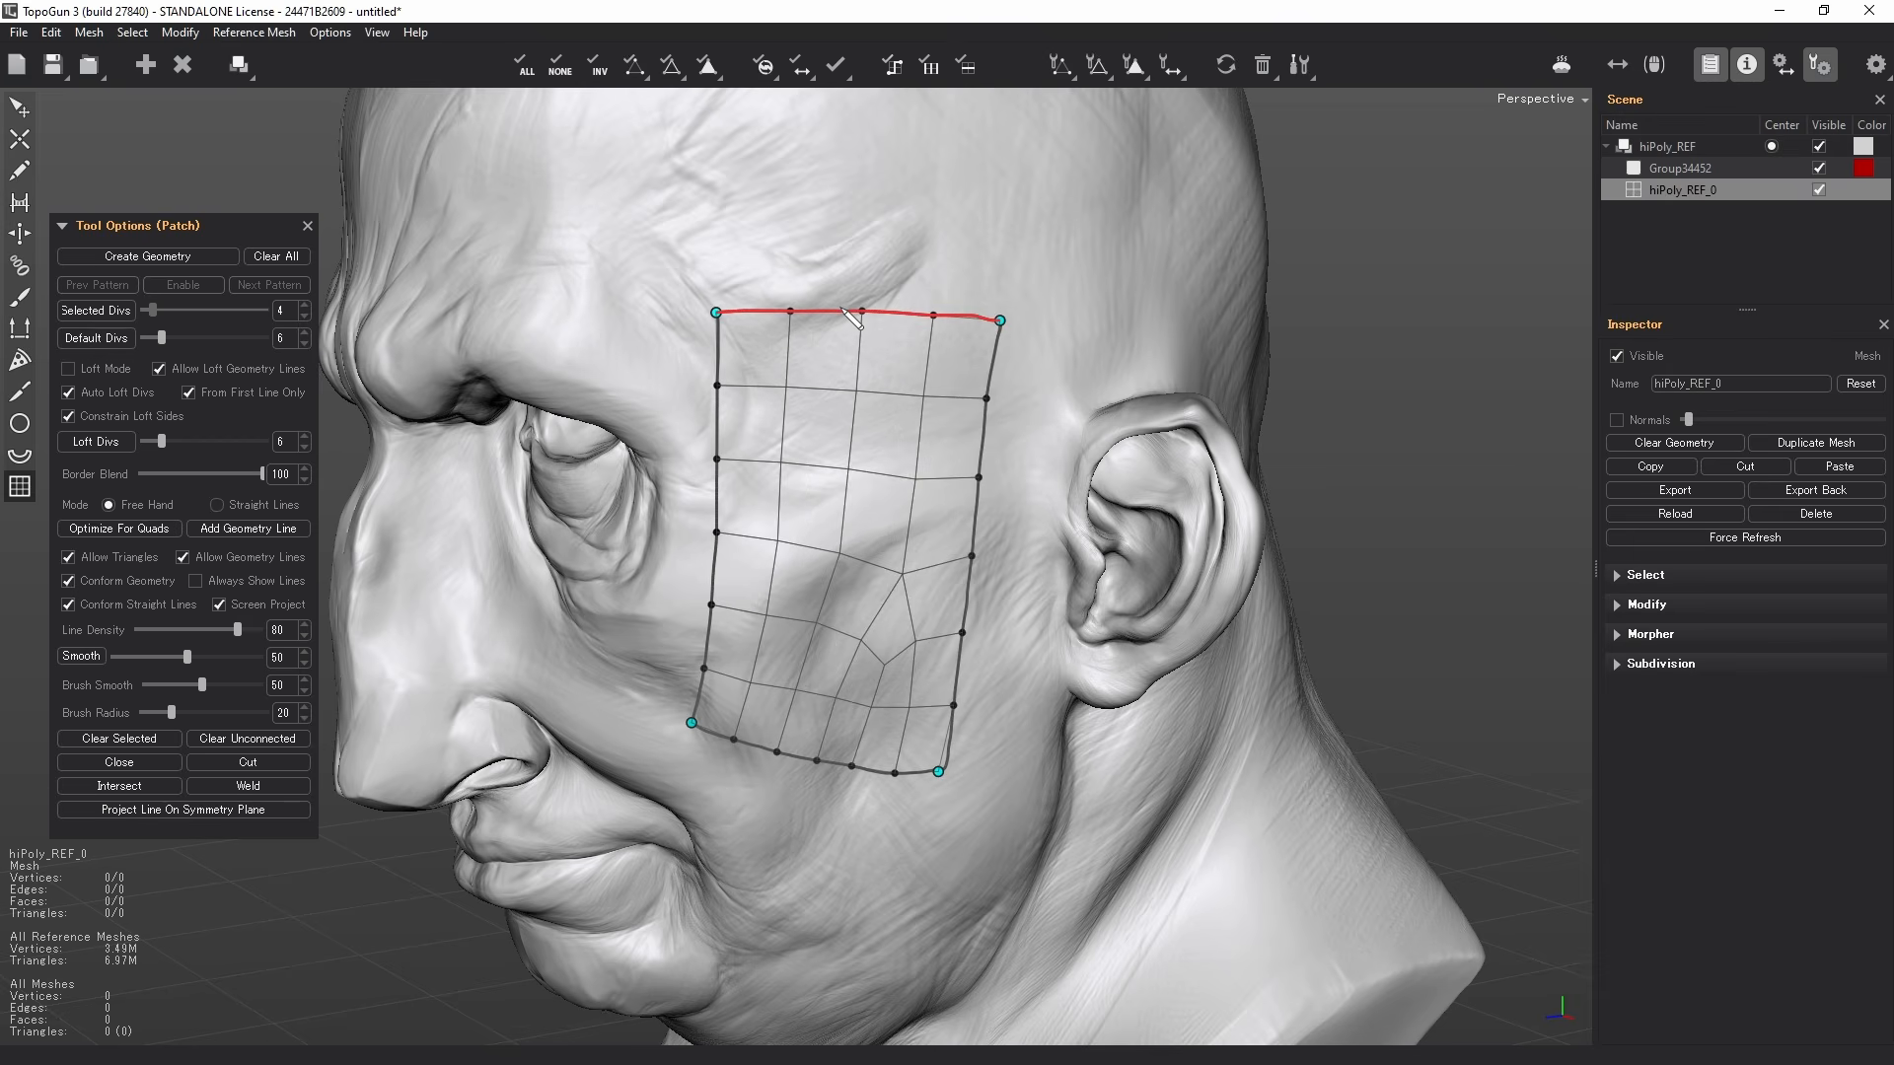
pyautogui.scroll(-4, 844, 311)
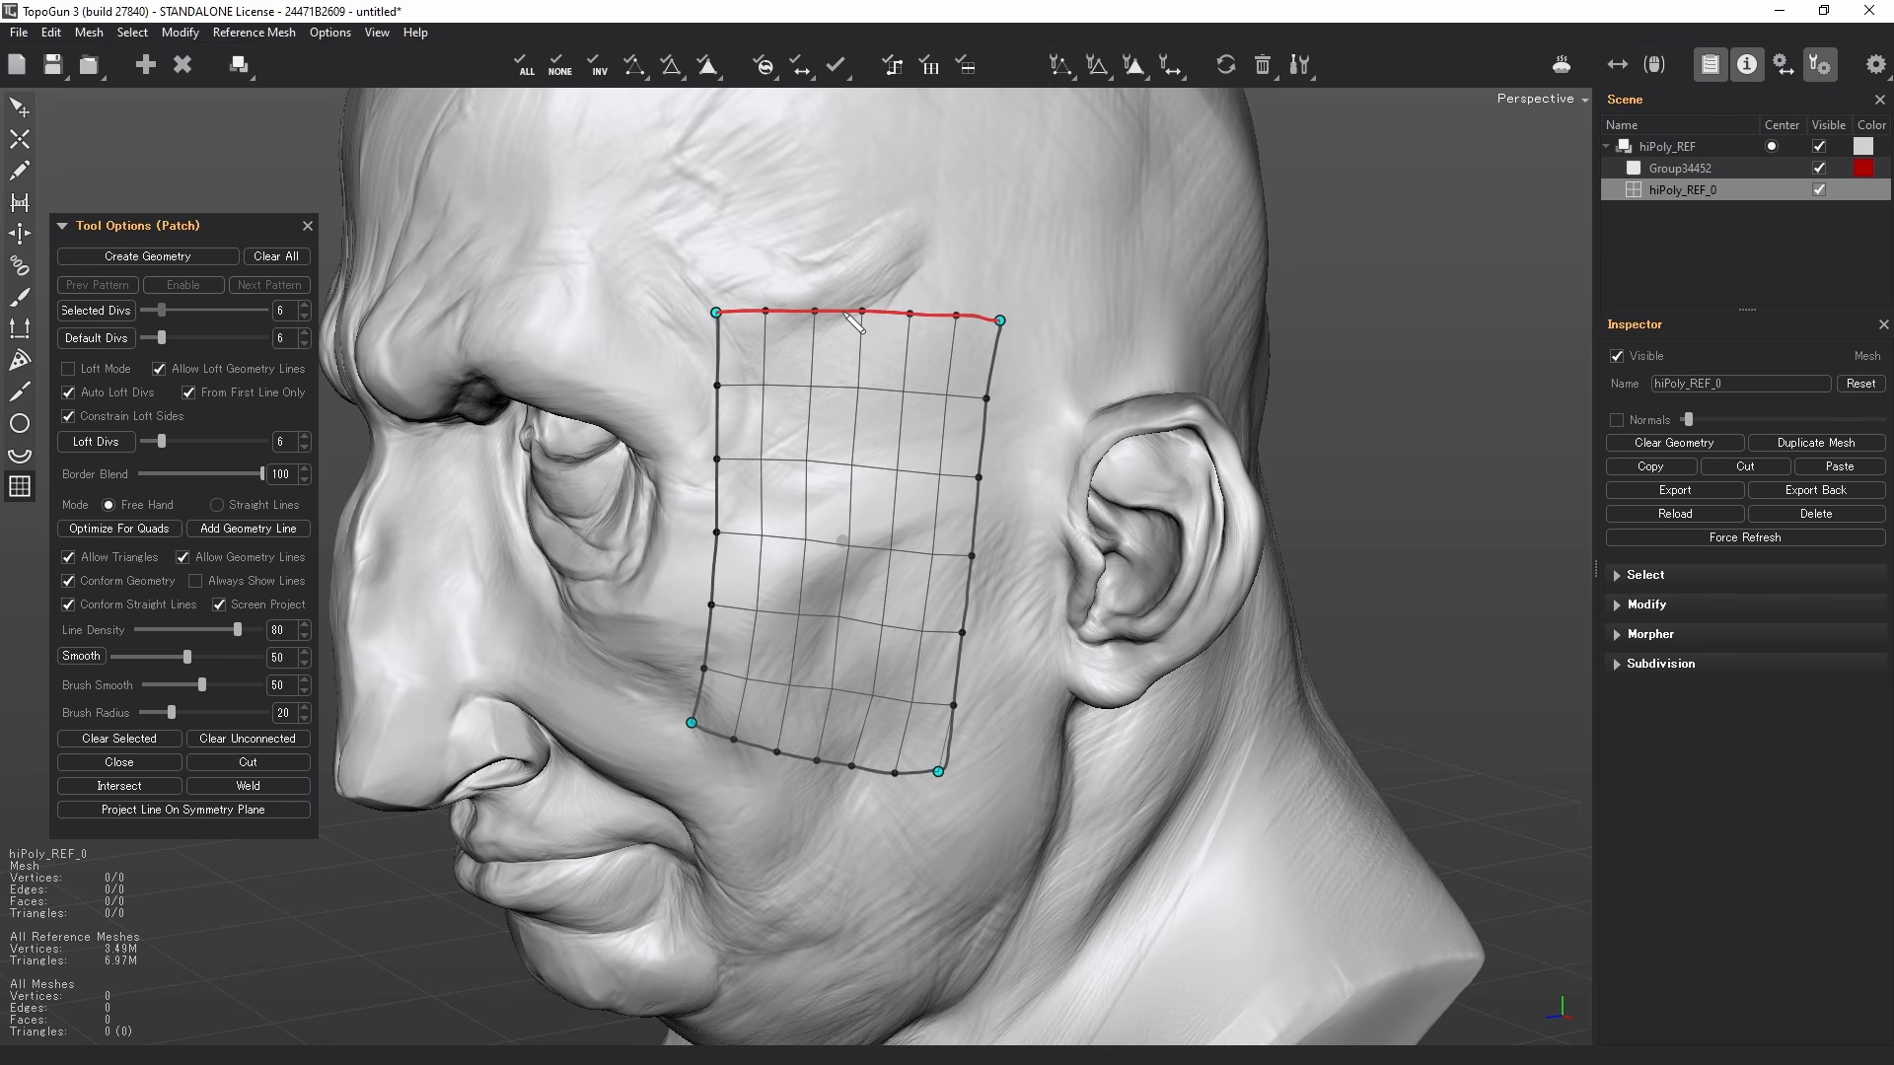
pyautogui.scroll(5, 852, 321)
pyautogui.scroll(-5, 852, 320)
pyautogui.scroll(-5, 852, 321)
pyautogui.scroll(6, 847, 314)
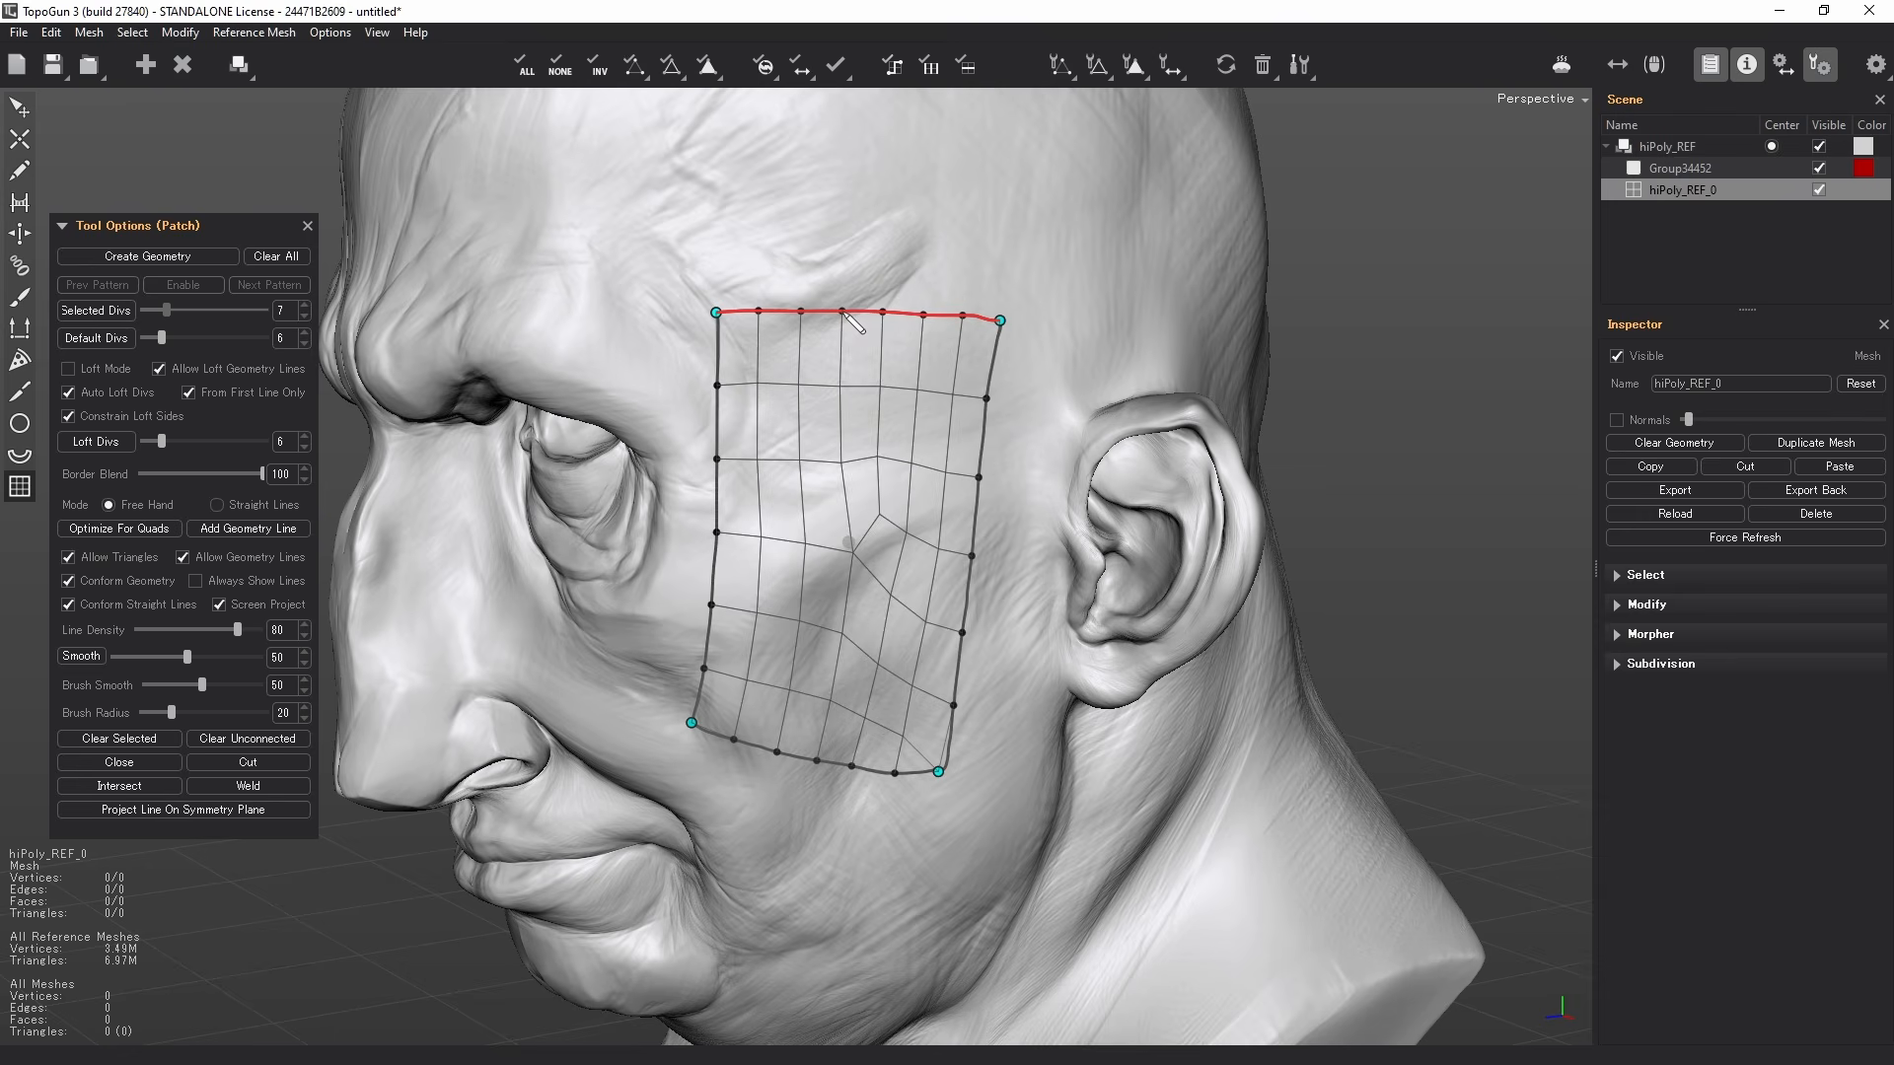
pyautogui.scroll(-1, 850, 319)
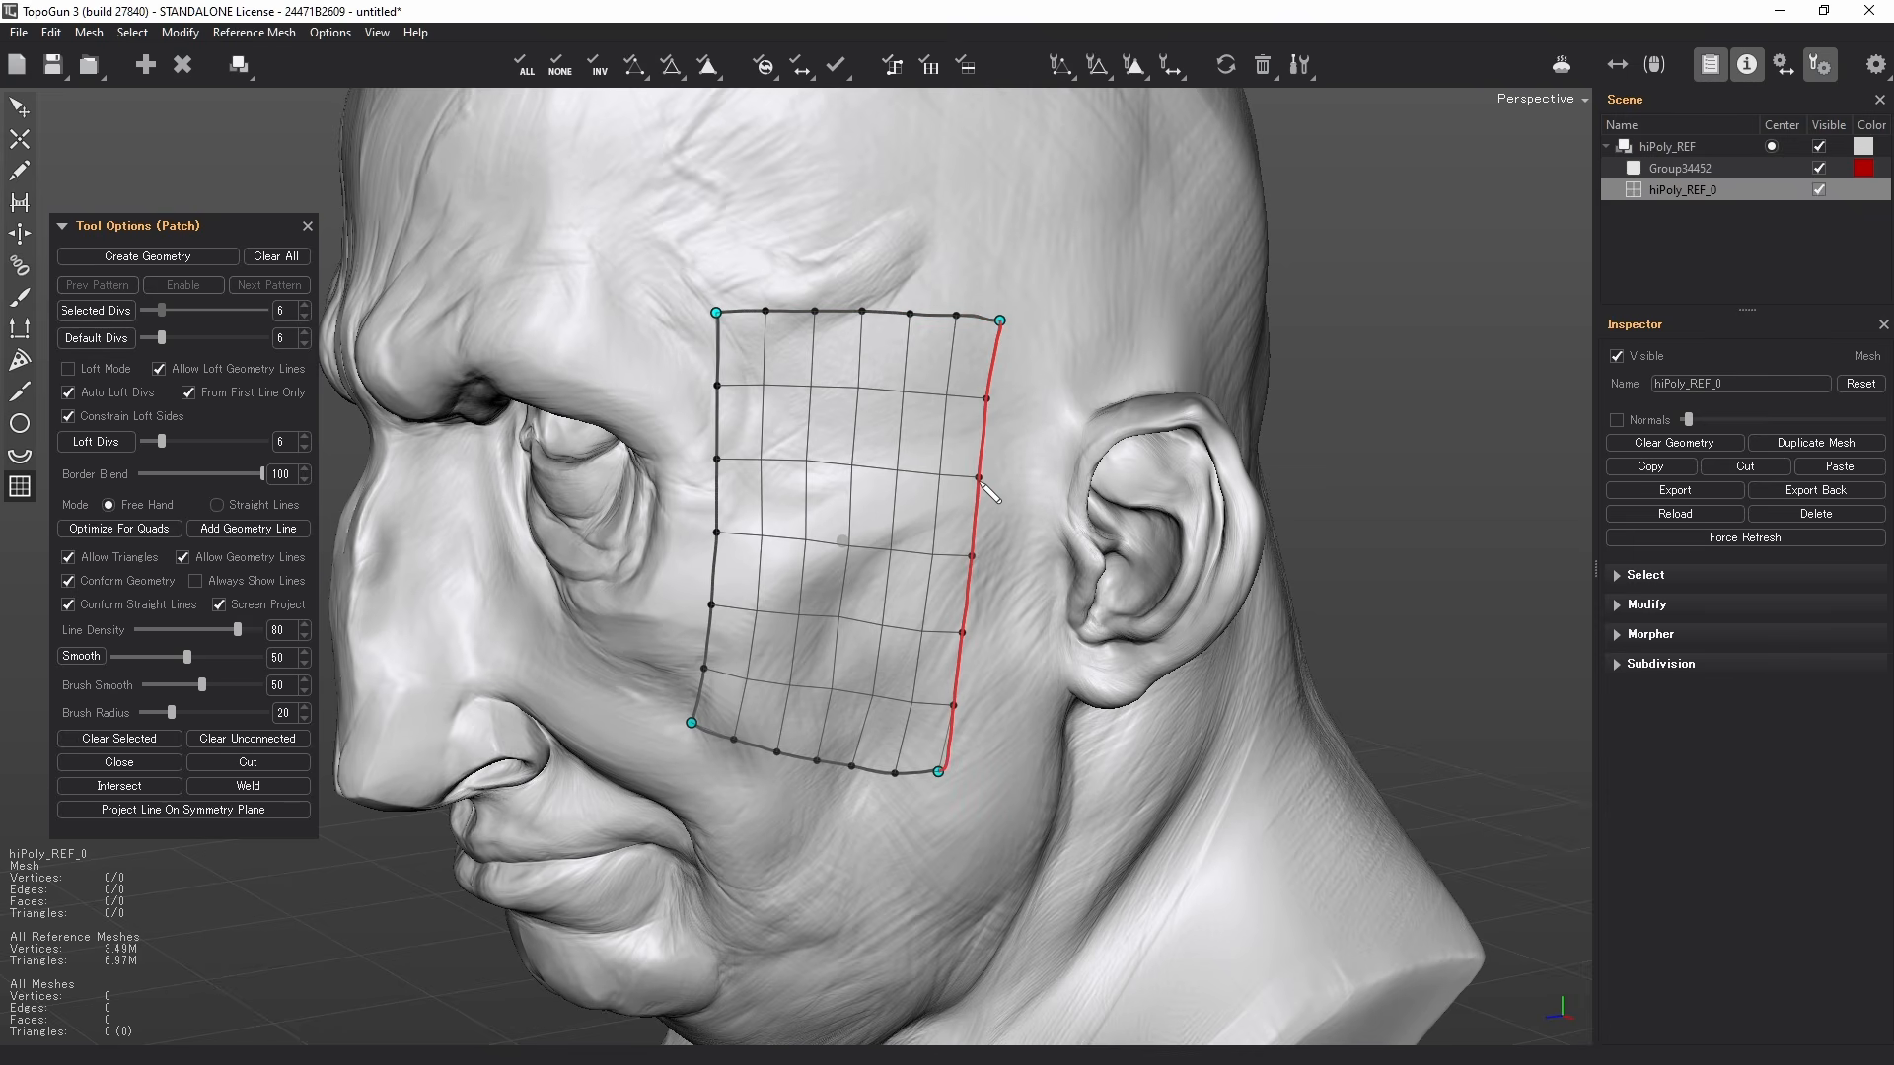
# - Set the patch edge nearest the ear to 8 divisions and create the patch geometry
pyautogui.scroll(-2, 982, 505)
pyautogui.scroll(4, 981, 503)
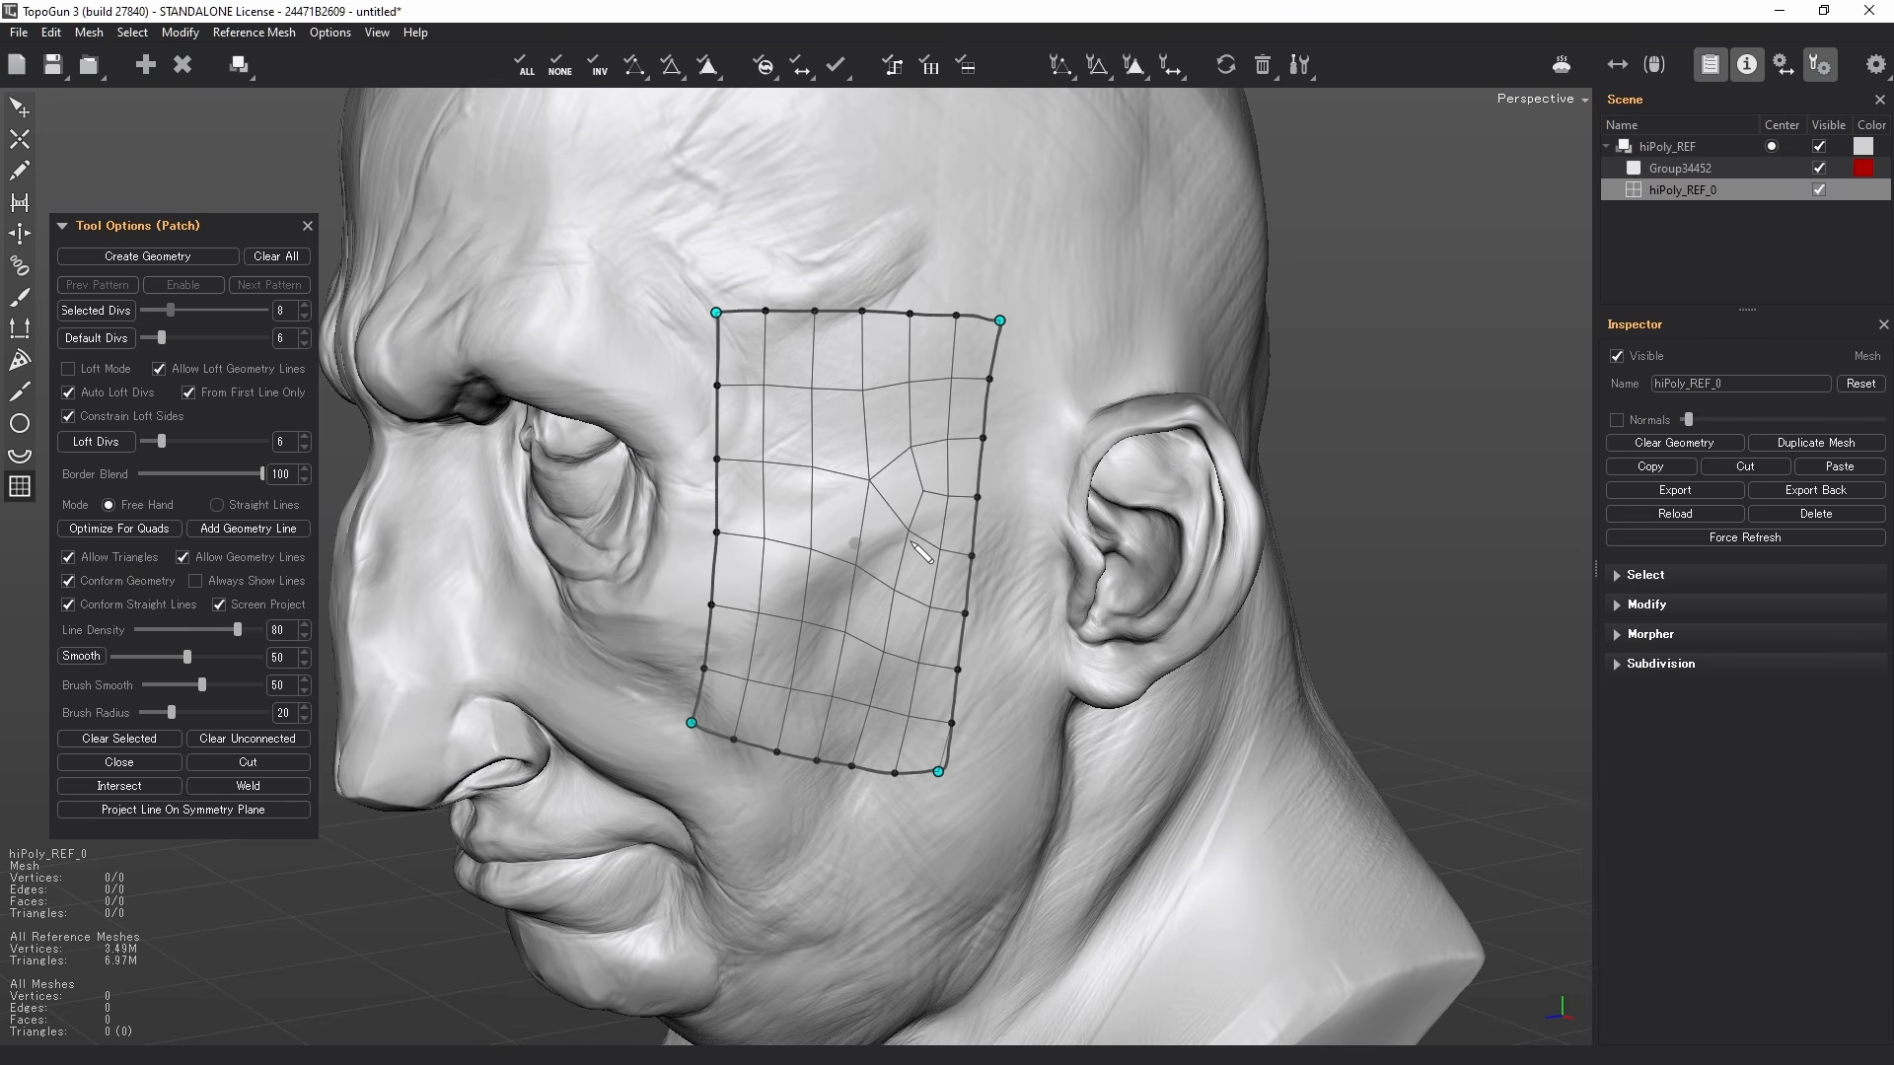
pyautogui.press('Return')
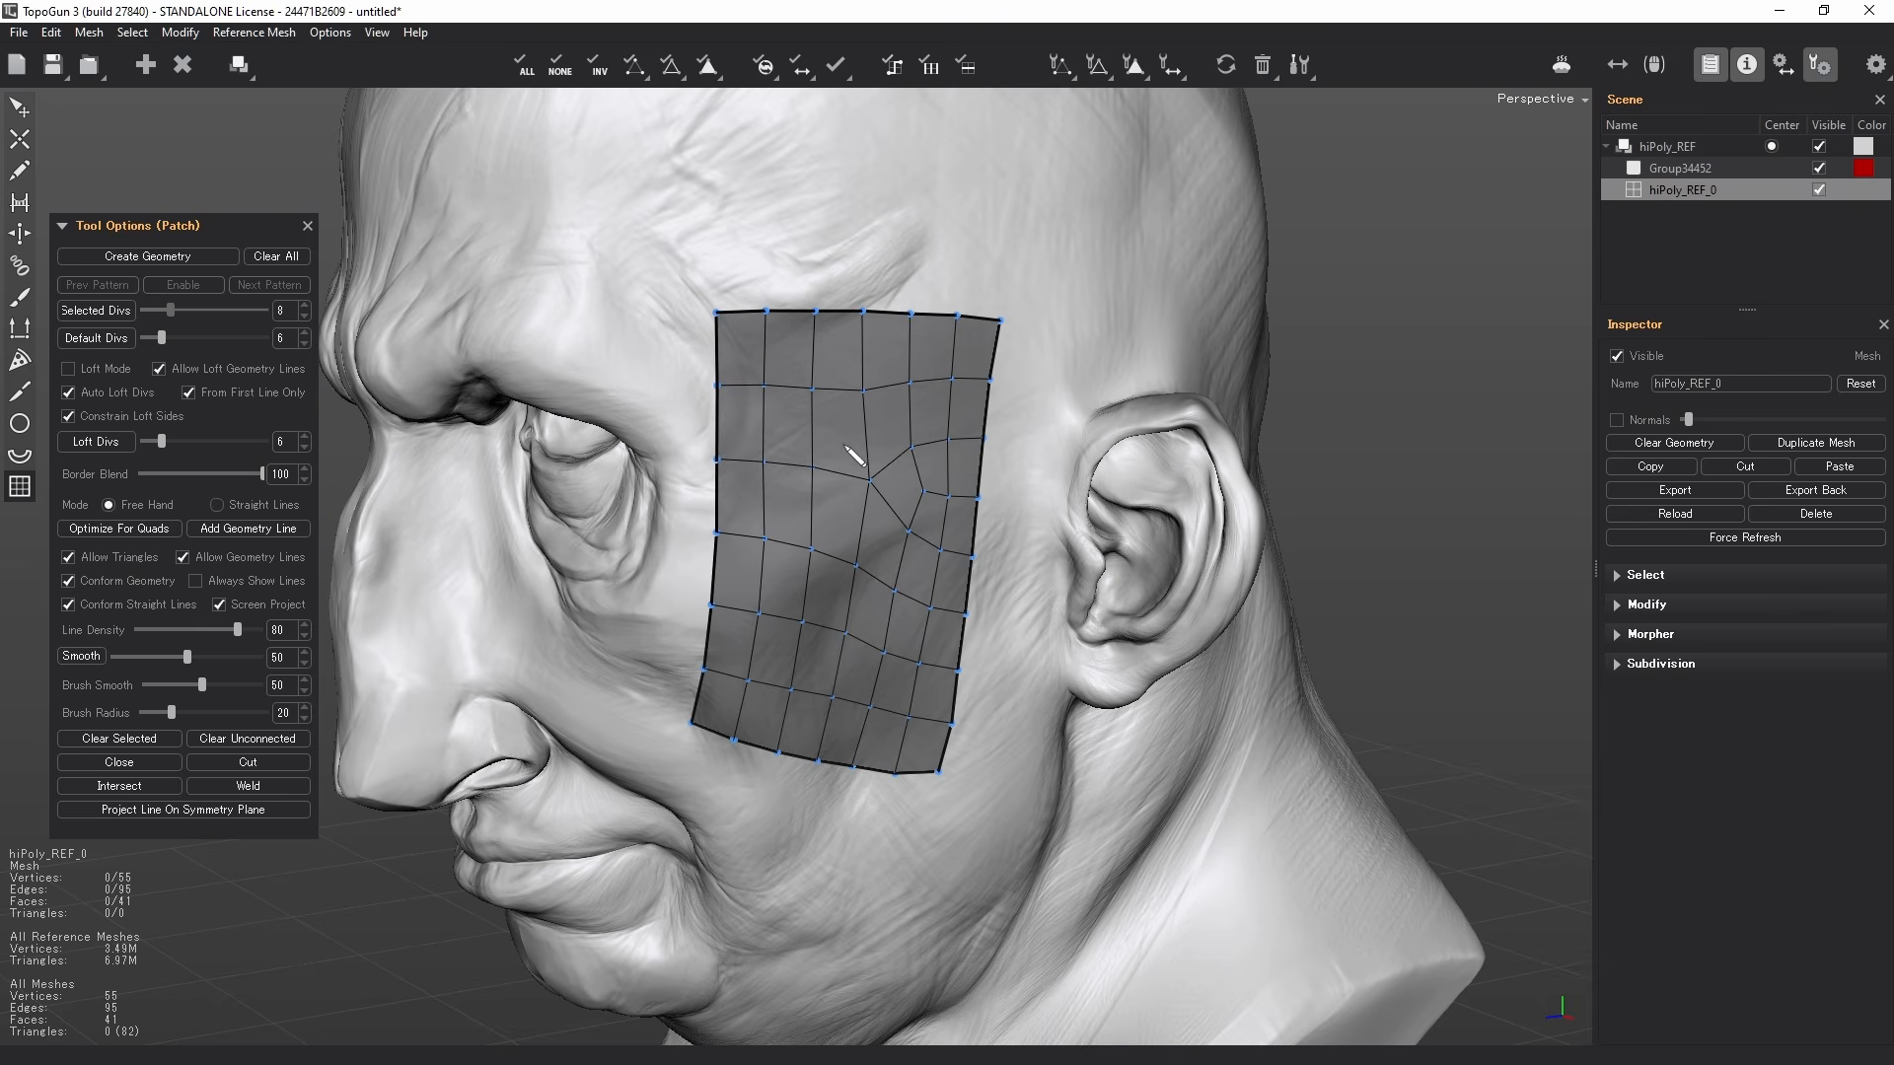
# - Draw a second four-sided patch on the temple starting from the first patch's upper edge, and create its geometry
pyautogui.moveTo(854, 456); pyautogui.dragTo(823, 651, button='middle')
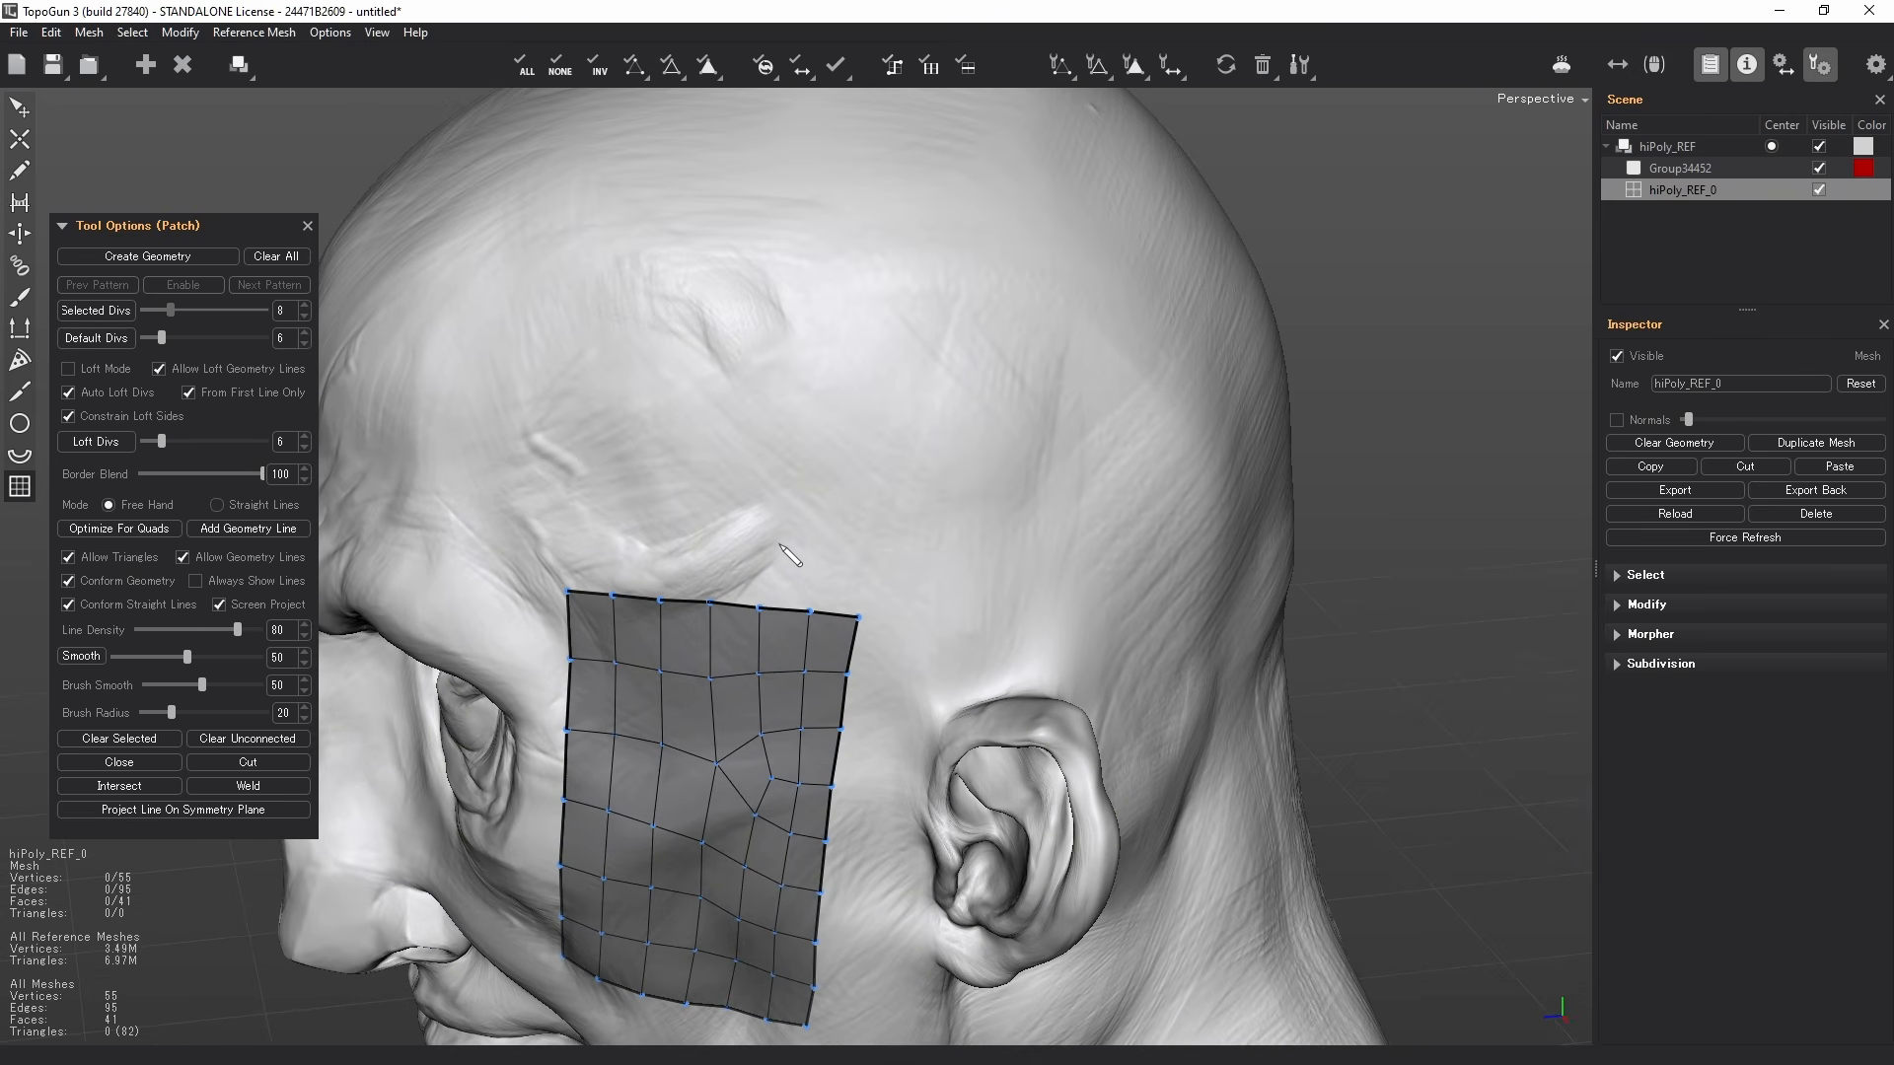
pyautogui.moveTo(780, 545); pyautogui.dragTo(711, 634, button='middle')
pyautogui.keyDown('alt'); pyautogui.moveTo(711, 634); pyautogui.dragTo(735, 561); pyautogui.keyUp('alt')
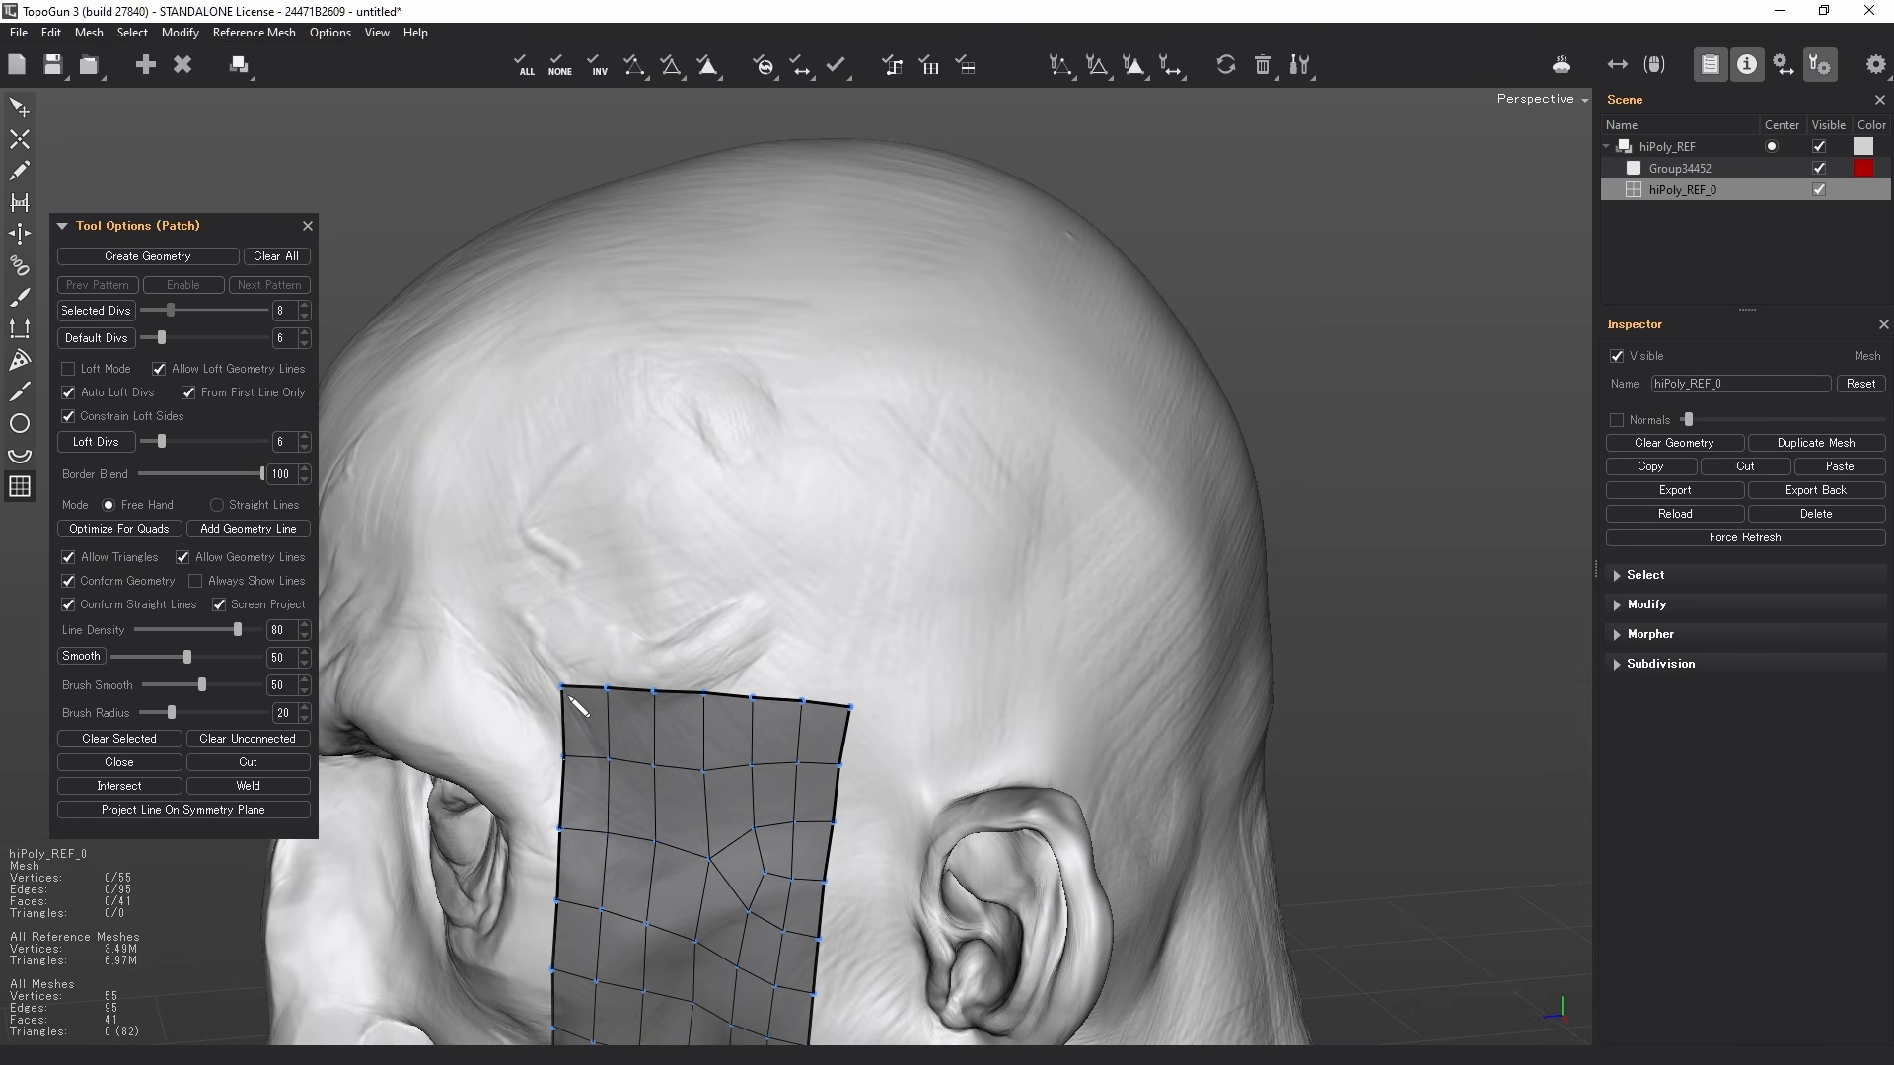
pyautogui.moveTo(562, 686)
pyautogui.mouseDown()
pyautogui.moveTo(582, 648)
pyautogui.moveTo(659, 606)
pyautogui.moveTo(789, 647)
pyautogui.moveTo(850, 707)
pyautogui.mouseUp()
pyautogui.moveTo(563, 687)
pyautogui.mouseDown()
pyautogui.moveTo(597, 376)
pyautogui.moveTo(965, 451)
pyautogui.moveTo(851, 707)
pyautogui.mouseUp()
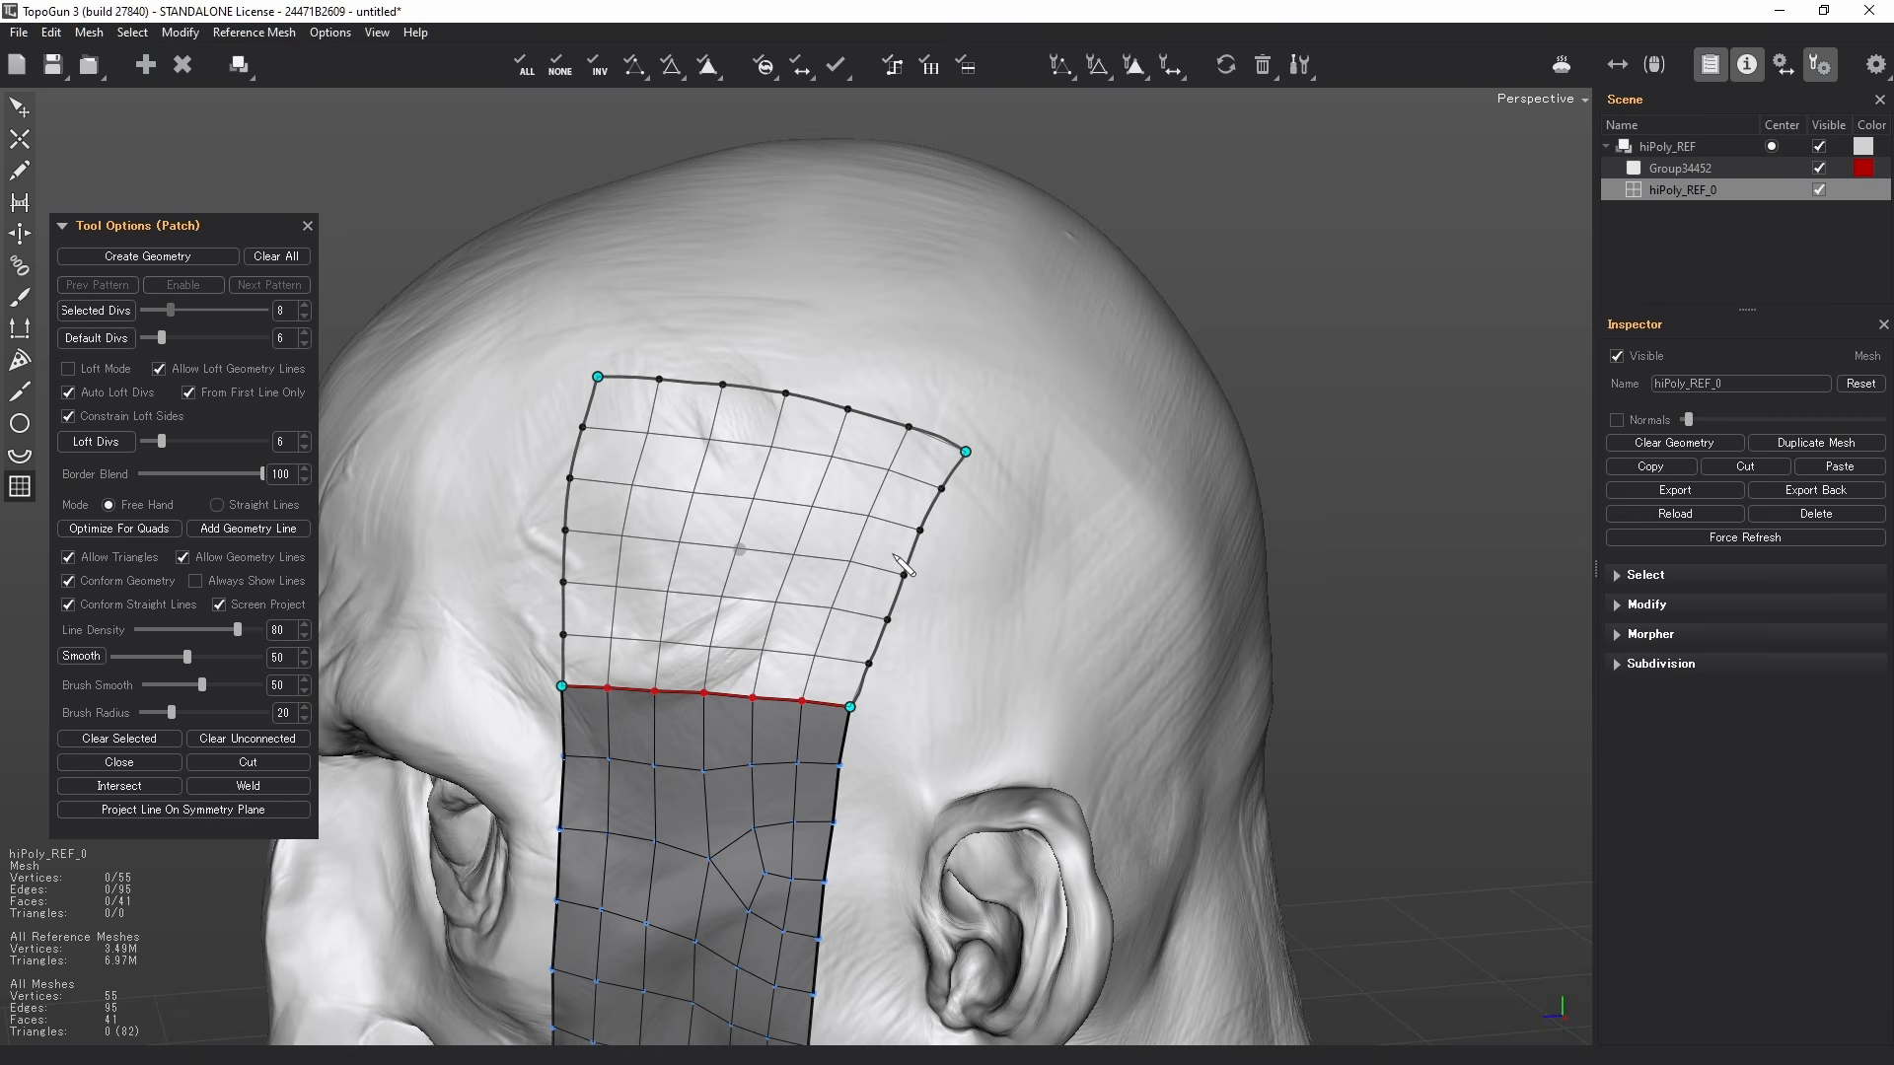
pyautogui.press('Return')
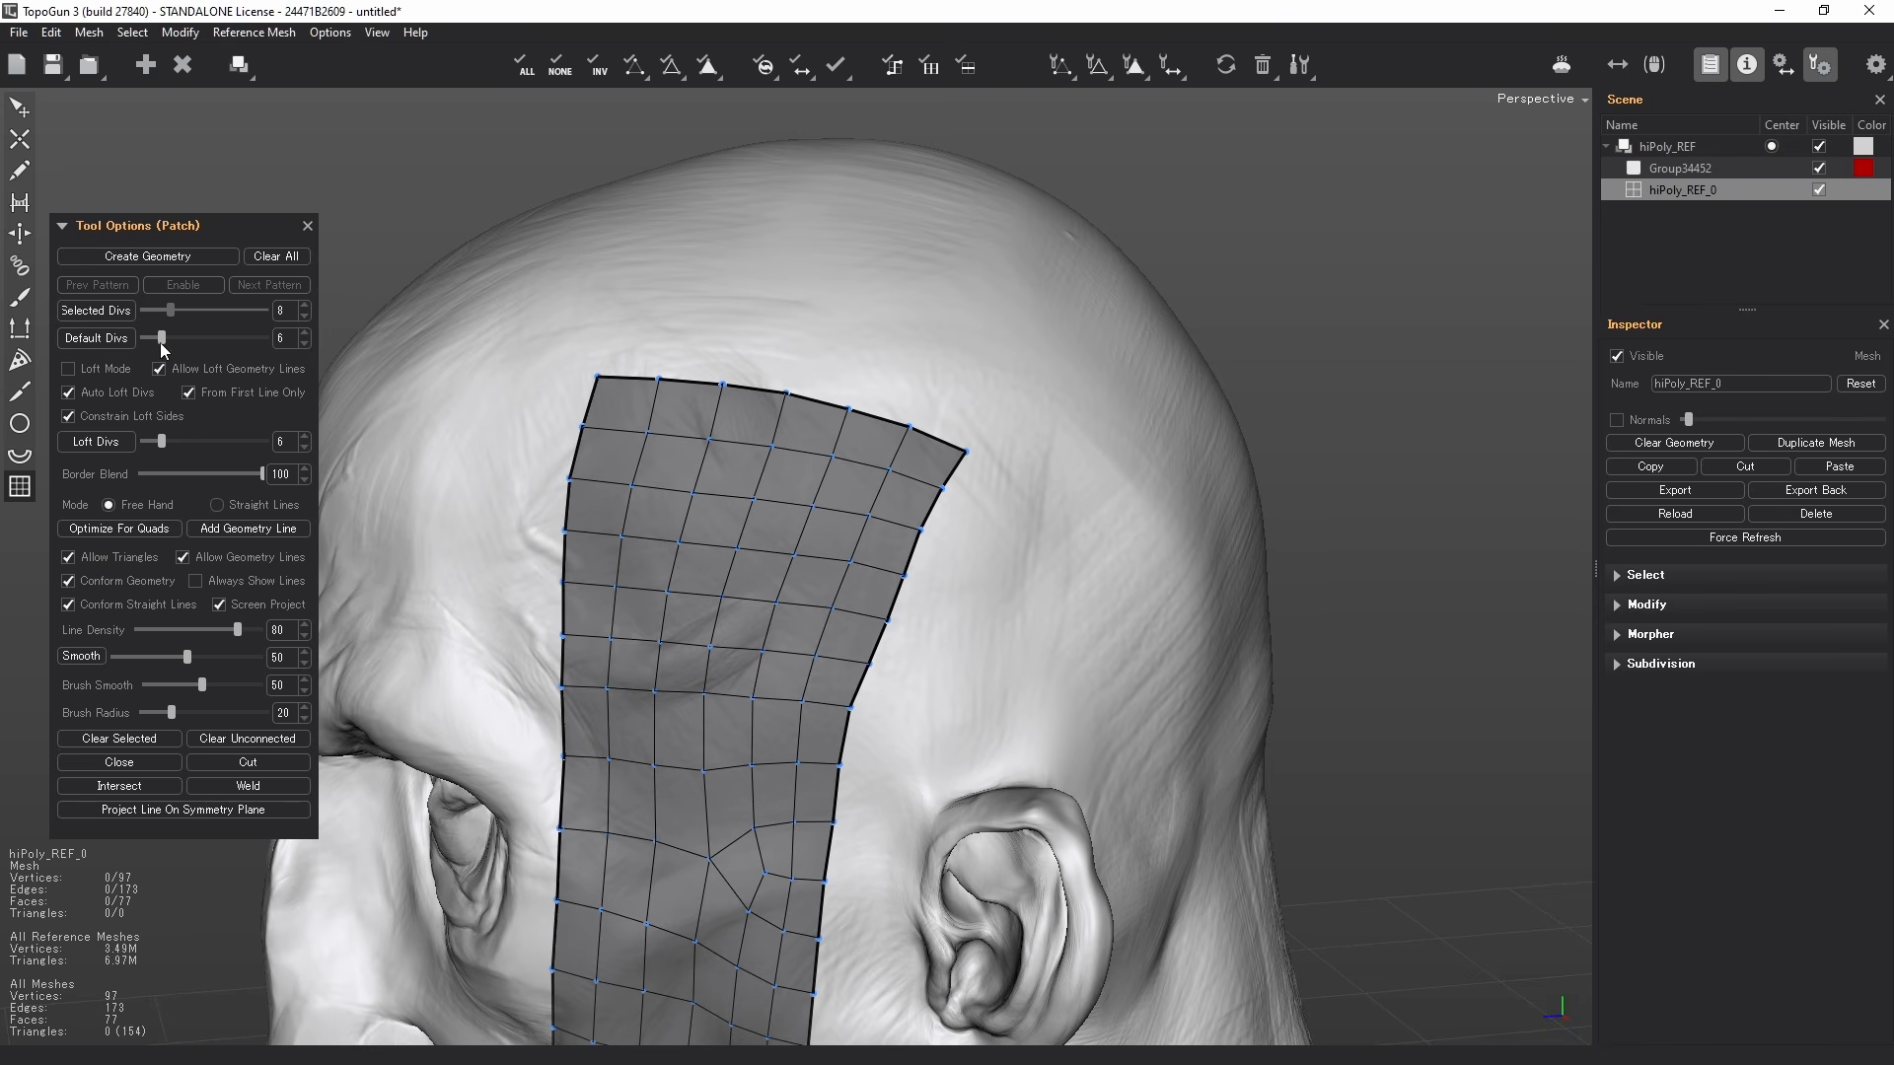
# - Set the default divisions to 3, draw a separate four-sided patch on the back of the head, and create its geometry
pyautogui.click(305, 344)
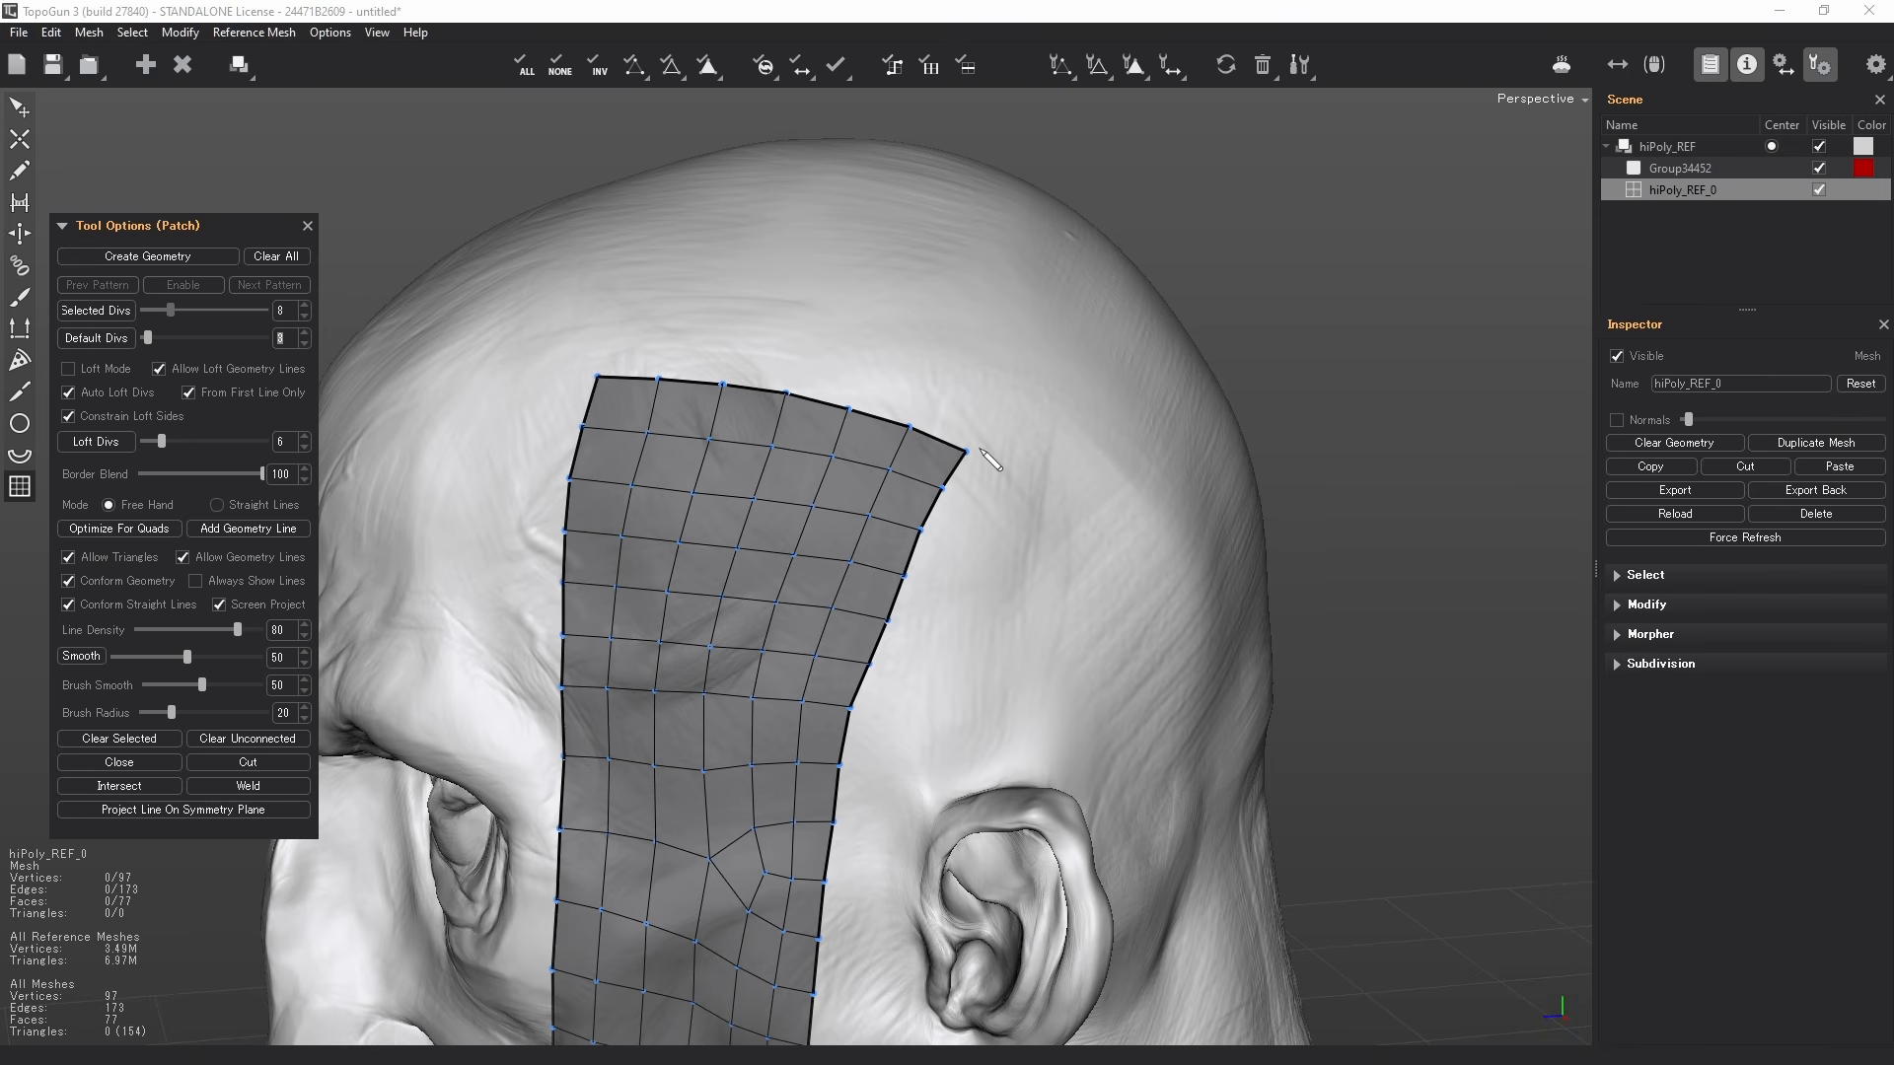
pyautogui.moveTo(984, 473); pyautogui.dragTo(800, 389, button='middle')
pyautogui.moveTo(789, 377); pyautogui.dragTo(477, 687)
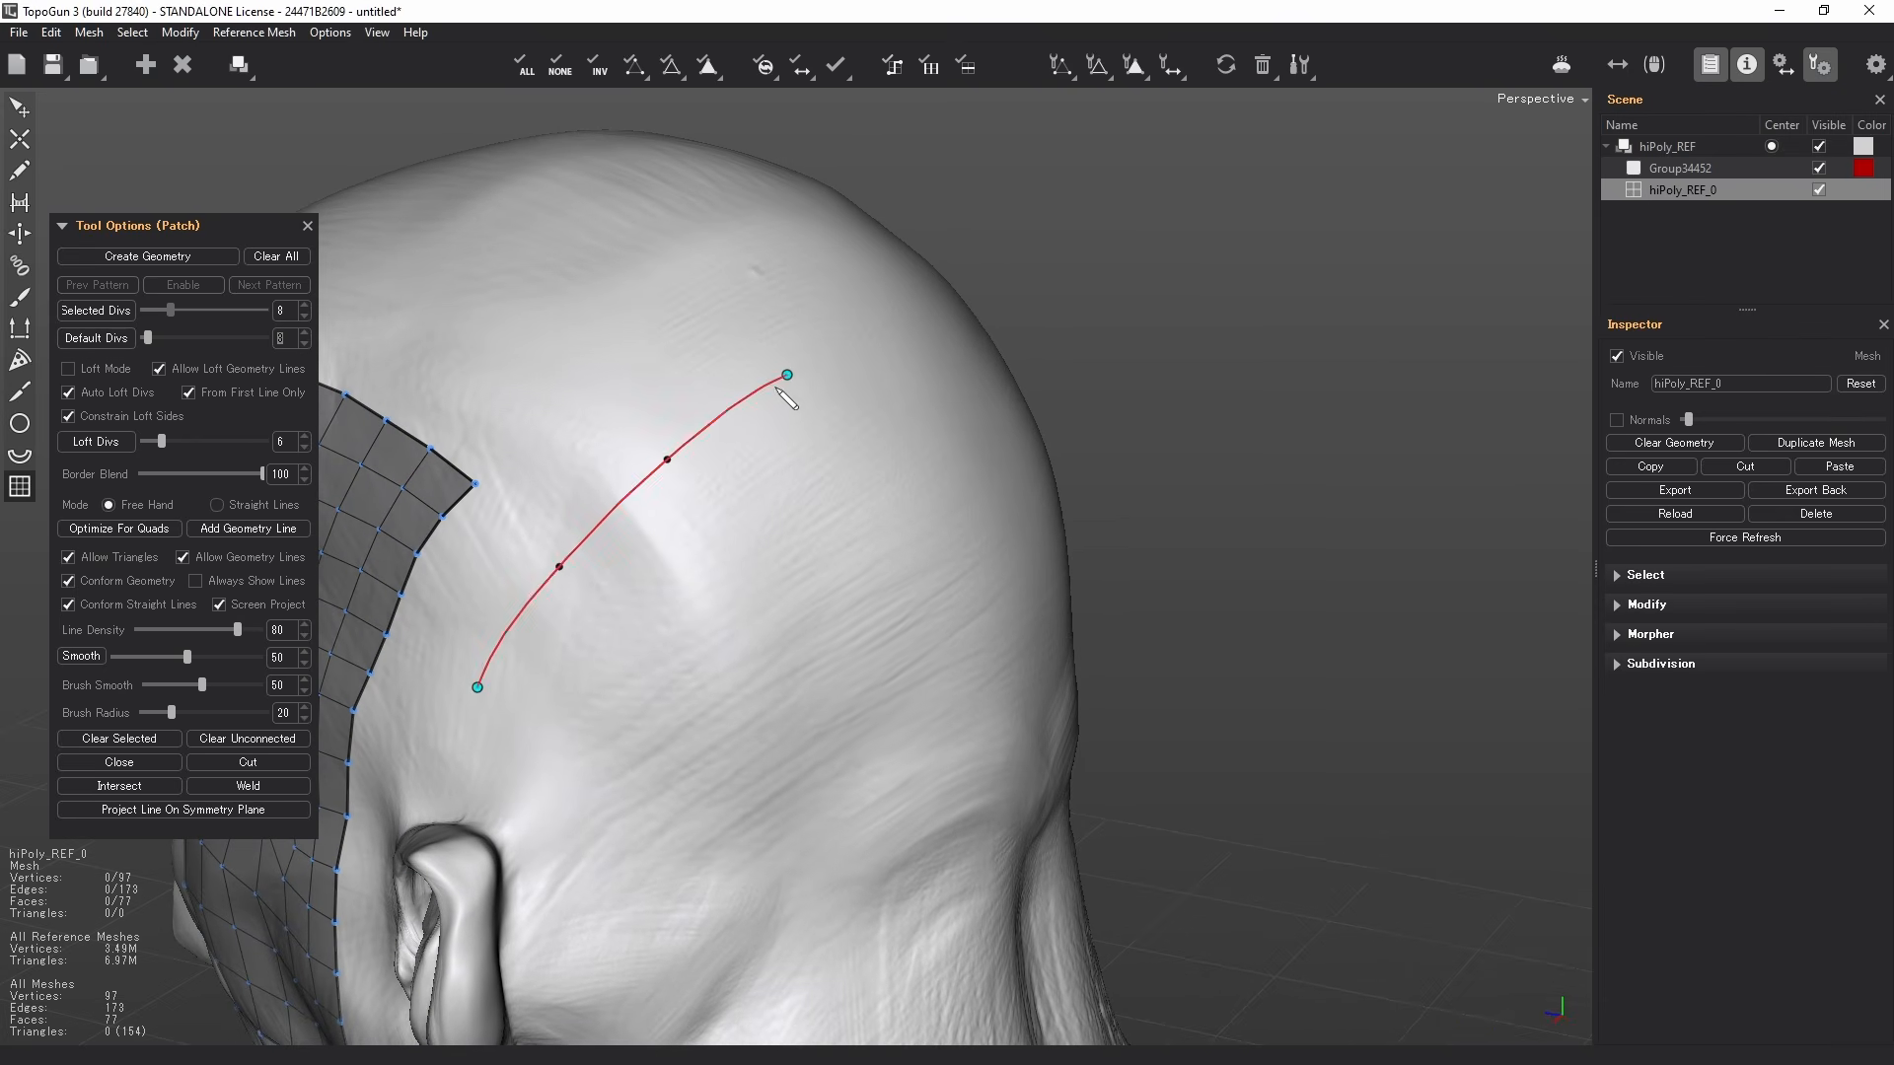
pyautogui.moveTo(787, 375)
pyautogui.mouseDown()
pyautogui.moveTo(943, 790)
pyautogui.moveTo(672, 945)
pyautogui.moveTo(477, 688)
pyautogui.mouseUp()
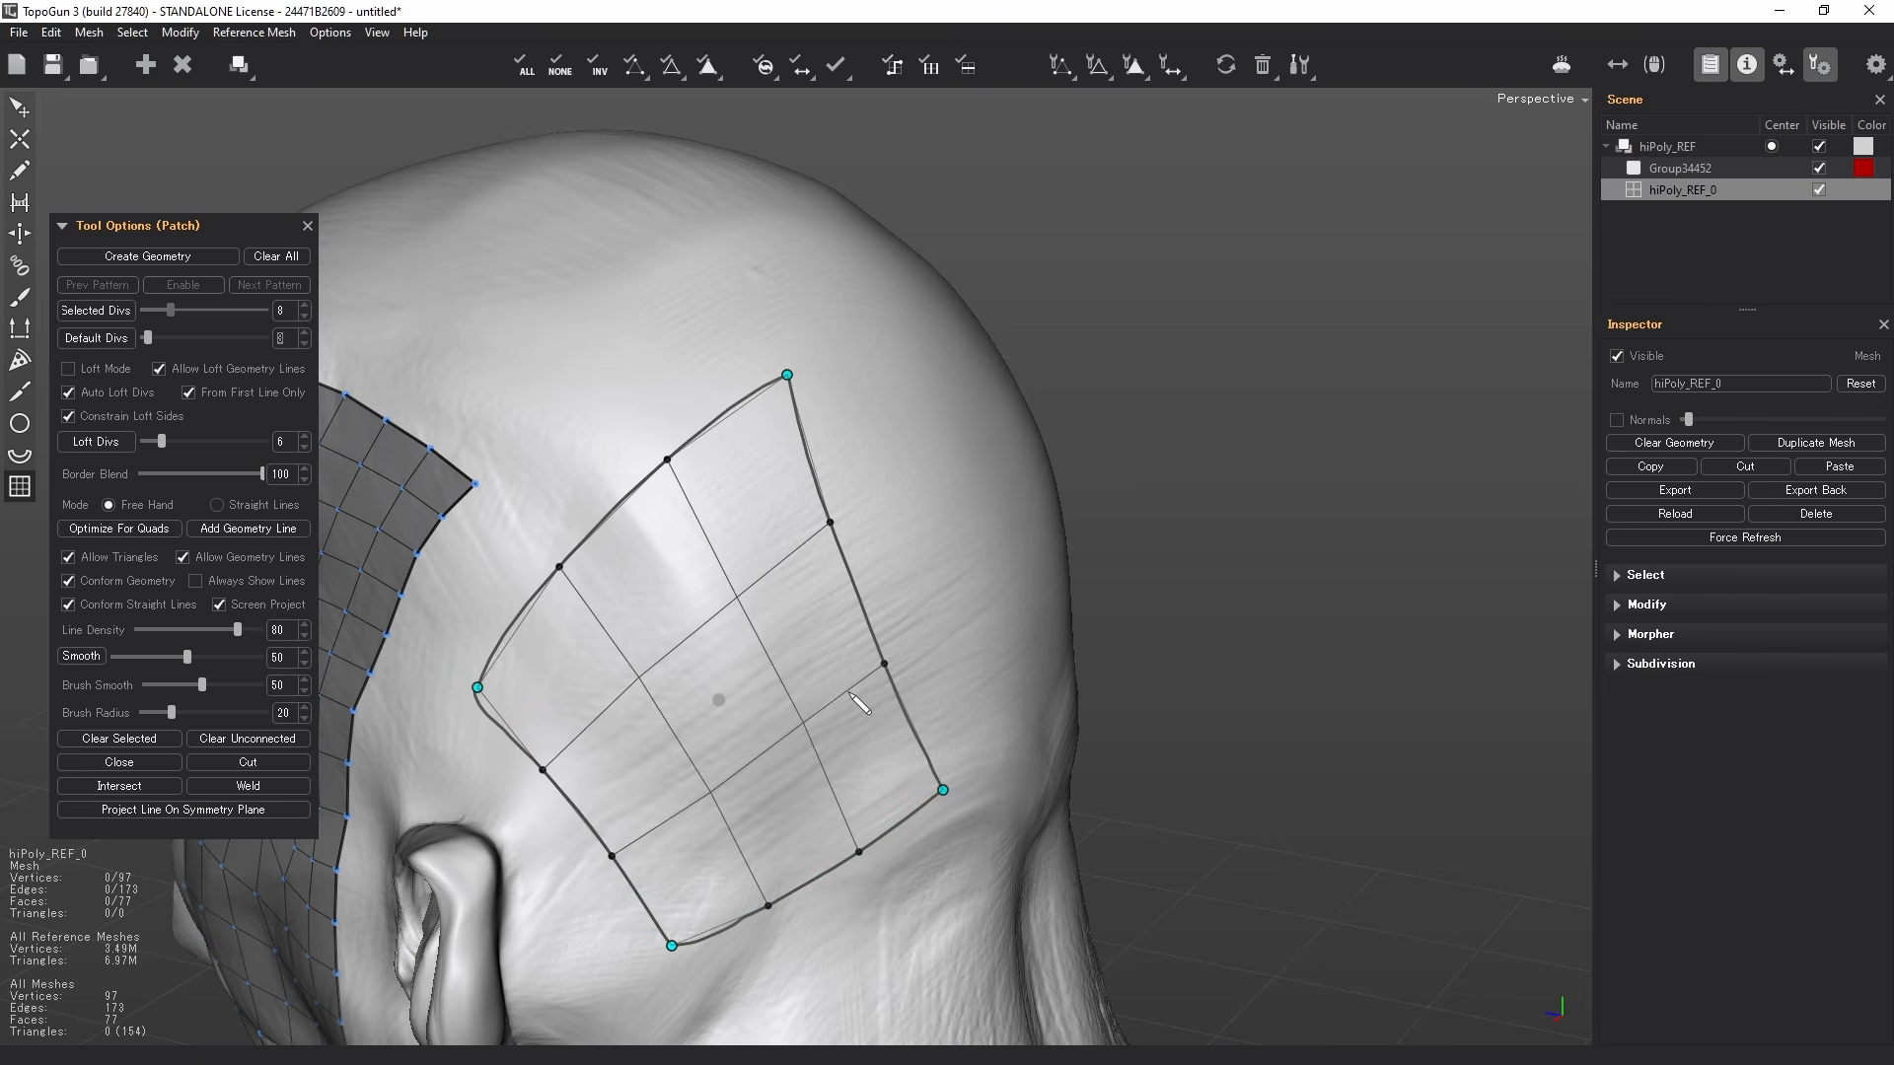
pyautogui.scroll(-3, 767, 673)
pyautogui.keyDown('alt'); pyautogui.moveTo(756, 707); pyautogui.dragTo(905, 629); pyautogui.keyUp('alt')
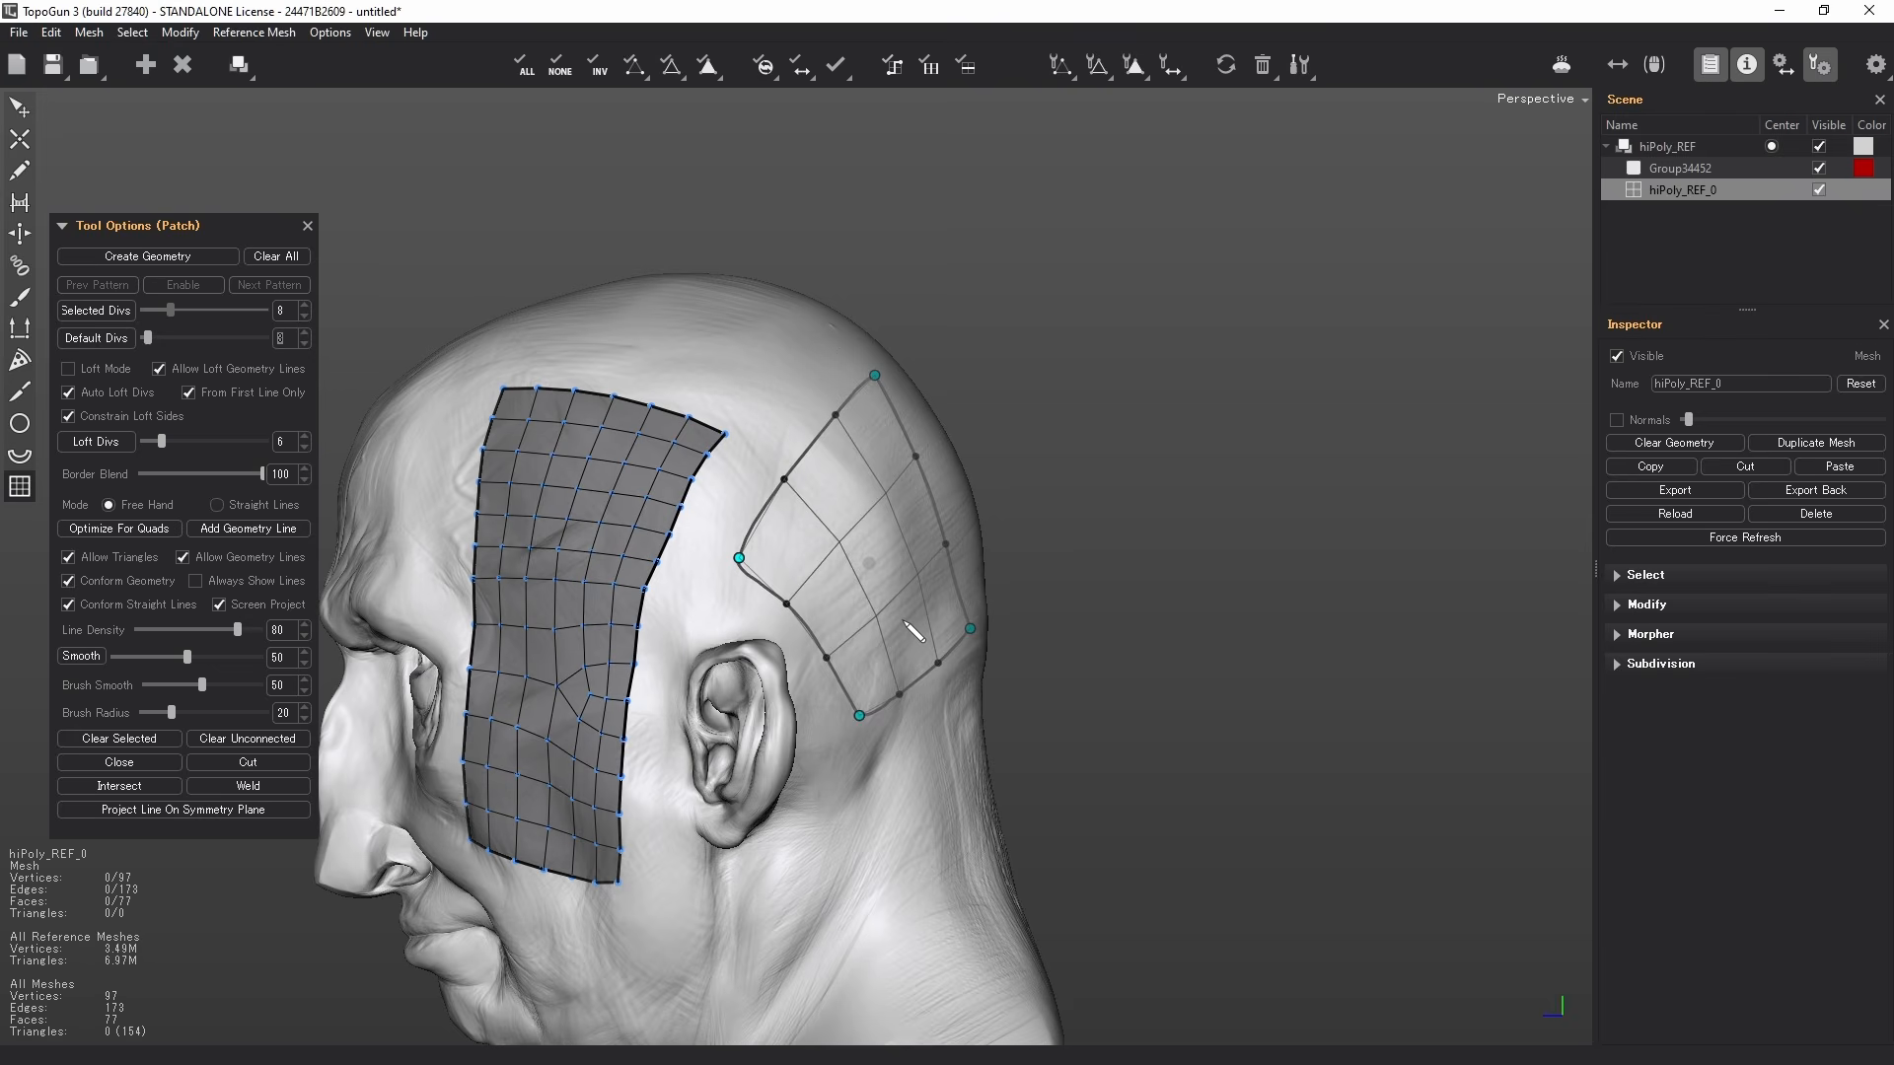
pyautogui.press('Return')
# - Inspect the patches on the side and back of the head and the gap between them from several angles
pyautogui.scroll(4, 879, 516)
pyautogui.keyDown('alt'); pyautogui.moveTo(868, 513); pyautogui.dragTo(891, 532, button='middle'); pyautogui.keyUp('alt')
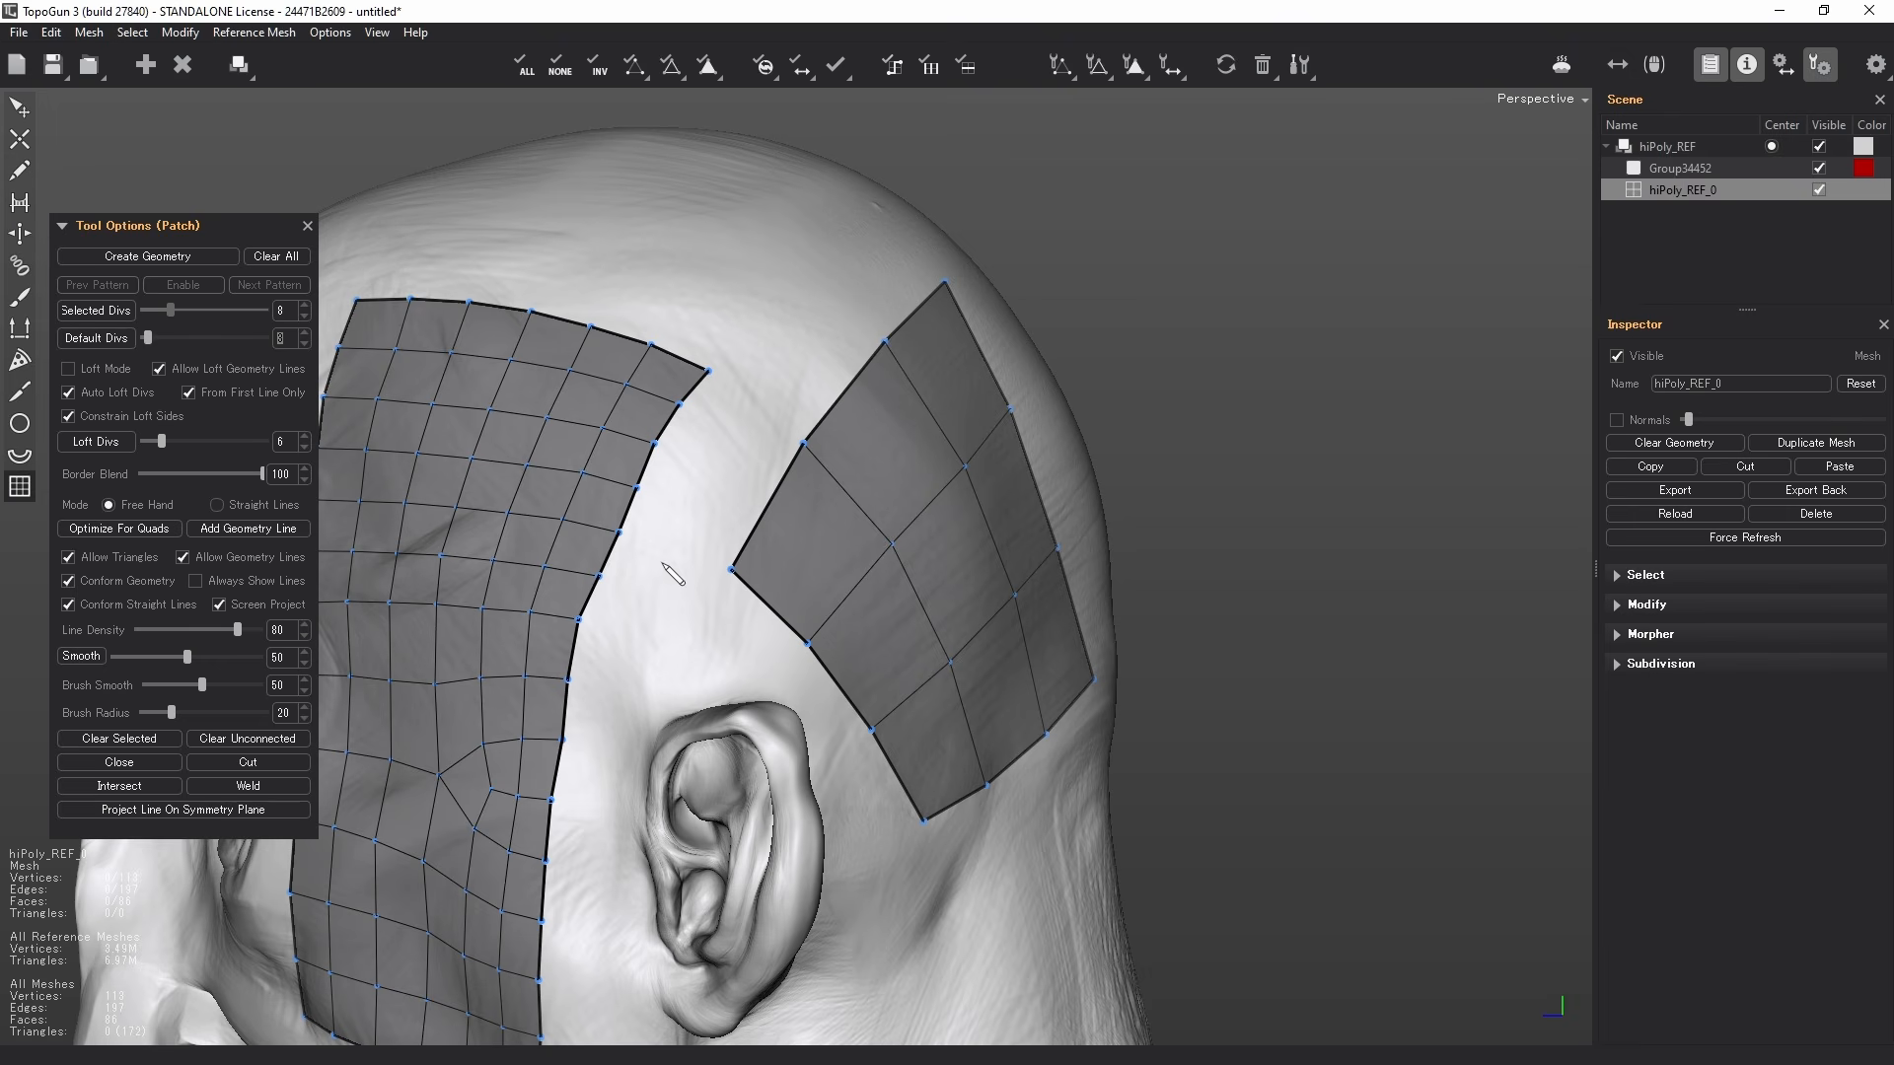
pyautogui.keyDown('alt'); pyautogui.moveTo(671, 575); pyautogui.dragTo(829, 564); pyautogui.keyUp('alt')
pyautogui.keyDown('alt'); pyautogui.moveTo(829, 565); pyautogui.dragTo(1009, 375, button='middle'); pyautogui.keyUp('alt')
pyautogui.keyDown('alt'); pyautogui.moveTo(1009, 374); pyautogui.dragTo(836, 473, button='right'); pyautogui.keyUp('alt')
pyautogui.keyDown('alt'); pyautogui.moveTo(836, 473); pyautogui.dragTo(838, 472, button='middle'); pyautogui.keyUp('alt')
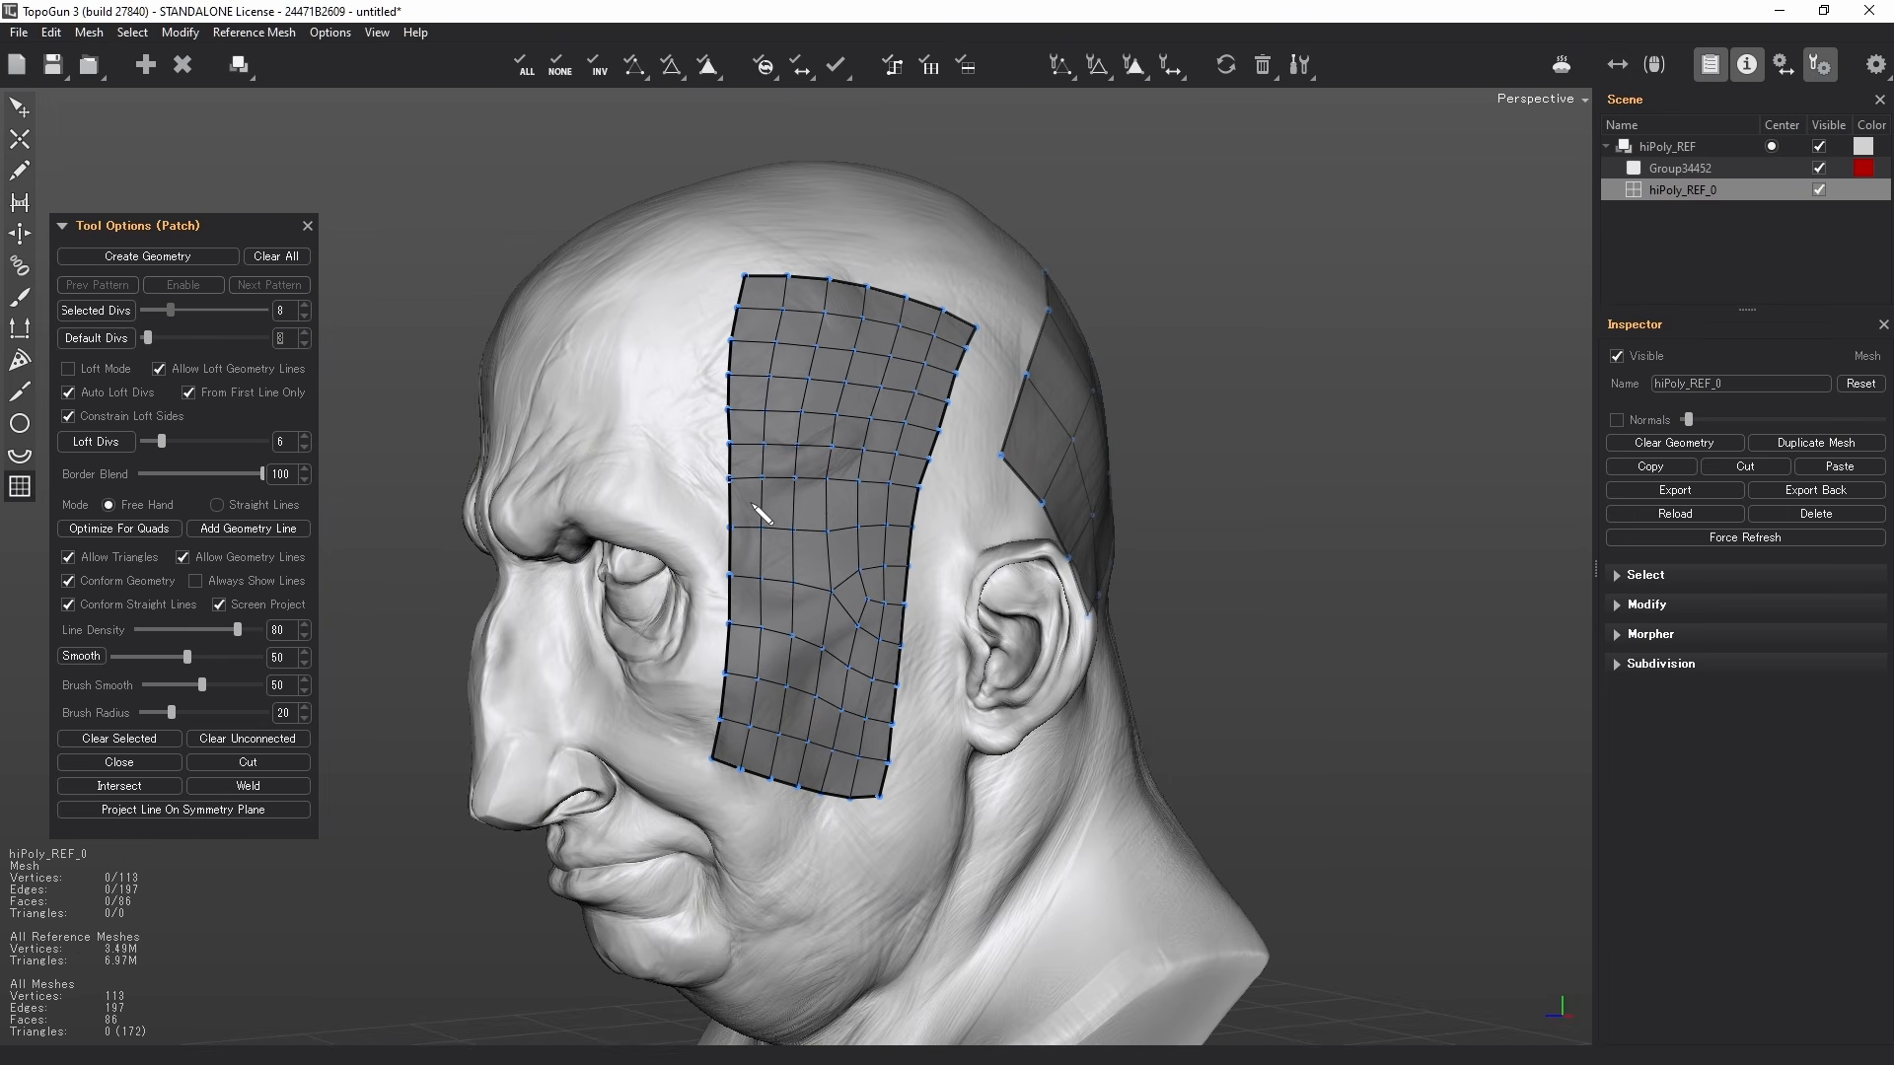
pyautogui.keyDown('alt'); pyautogui.moveTo(686, 603); pyautogui.dragTo(847, 520); pyautogui.keyUp('alt')
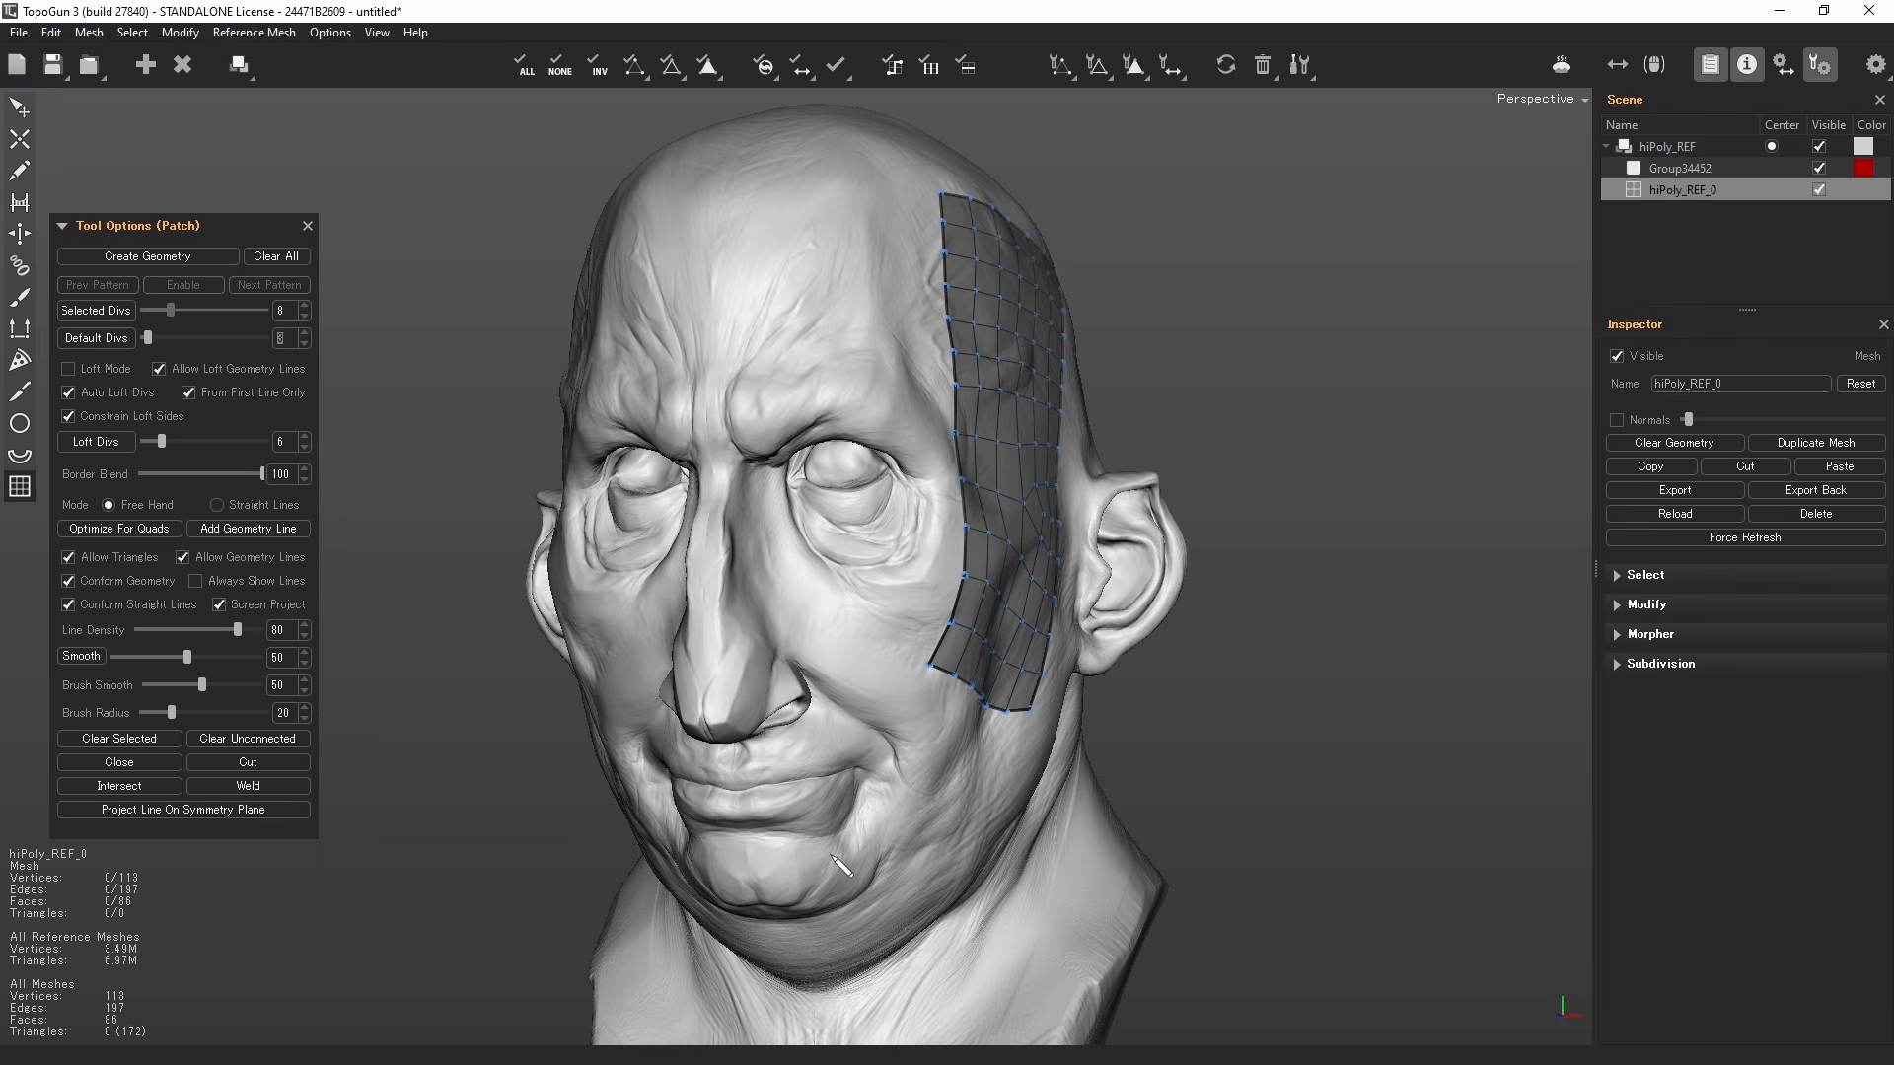
pyautogui.keyDown('alt'); pyautogui.moveTo(839, 865); pyautogui.dragTo(639, 786); pyautogui.keyUp('alt')
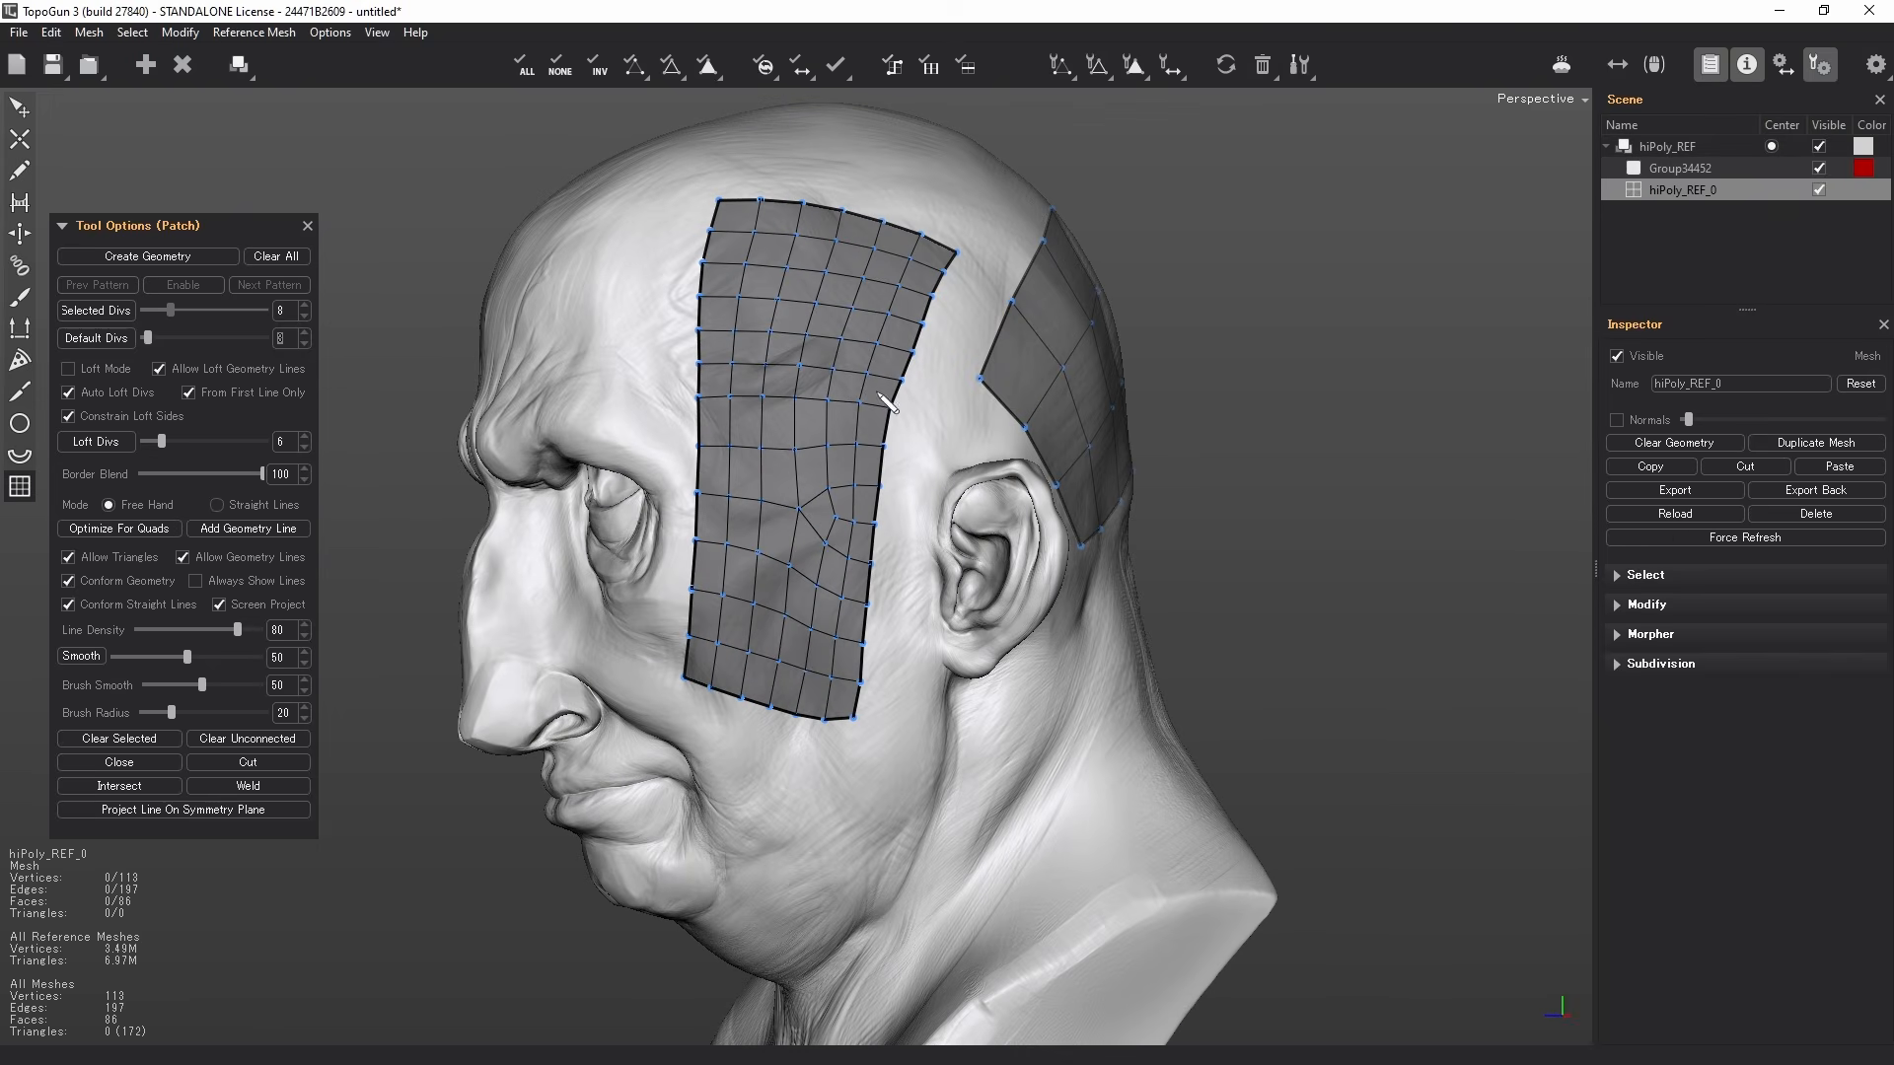
pyautogui.keyDown('alt'); pyautogui.moveTo(887, 402); pyautogui.dragTo(550, 506); pyautogui.keyUp('alt')
pyautogui.keyDown('alt'); pyautogui.moveTo(1085, 500); pyautogui.dragTo(622, 469); pyautogui.keyUp('alt')
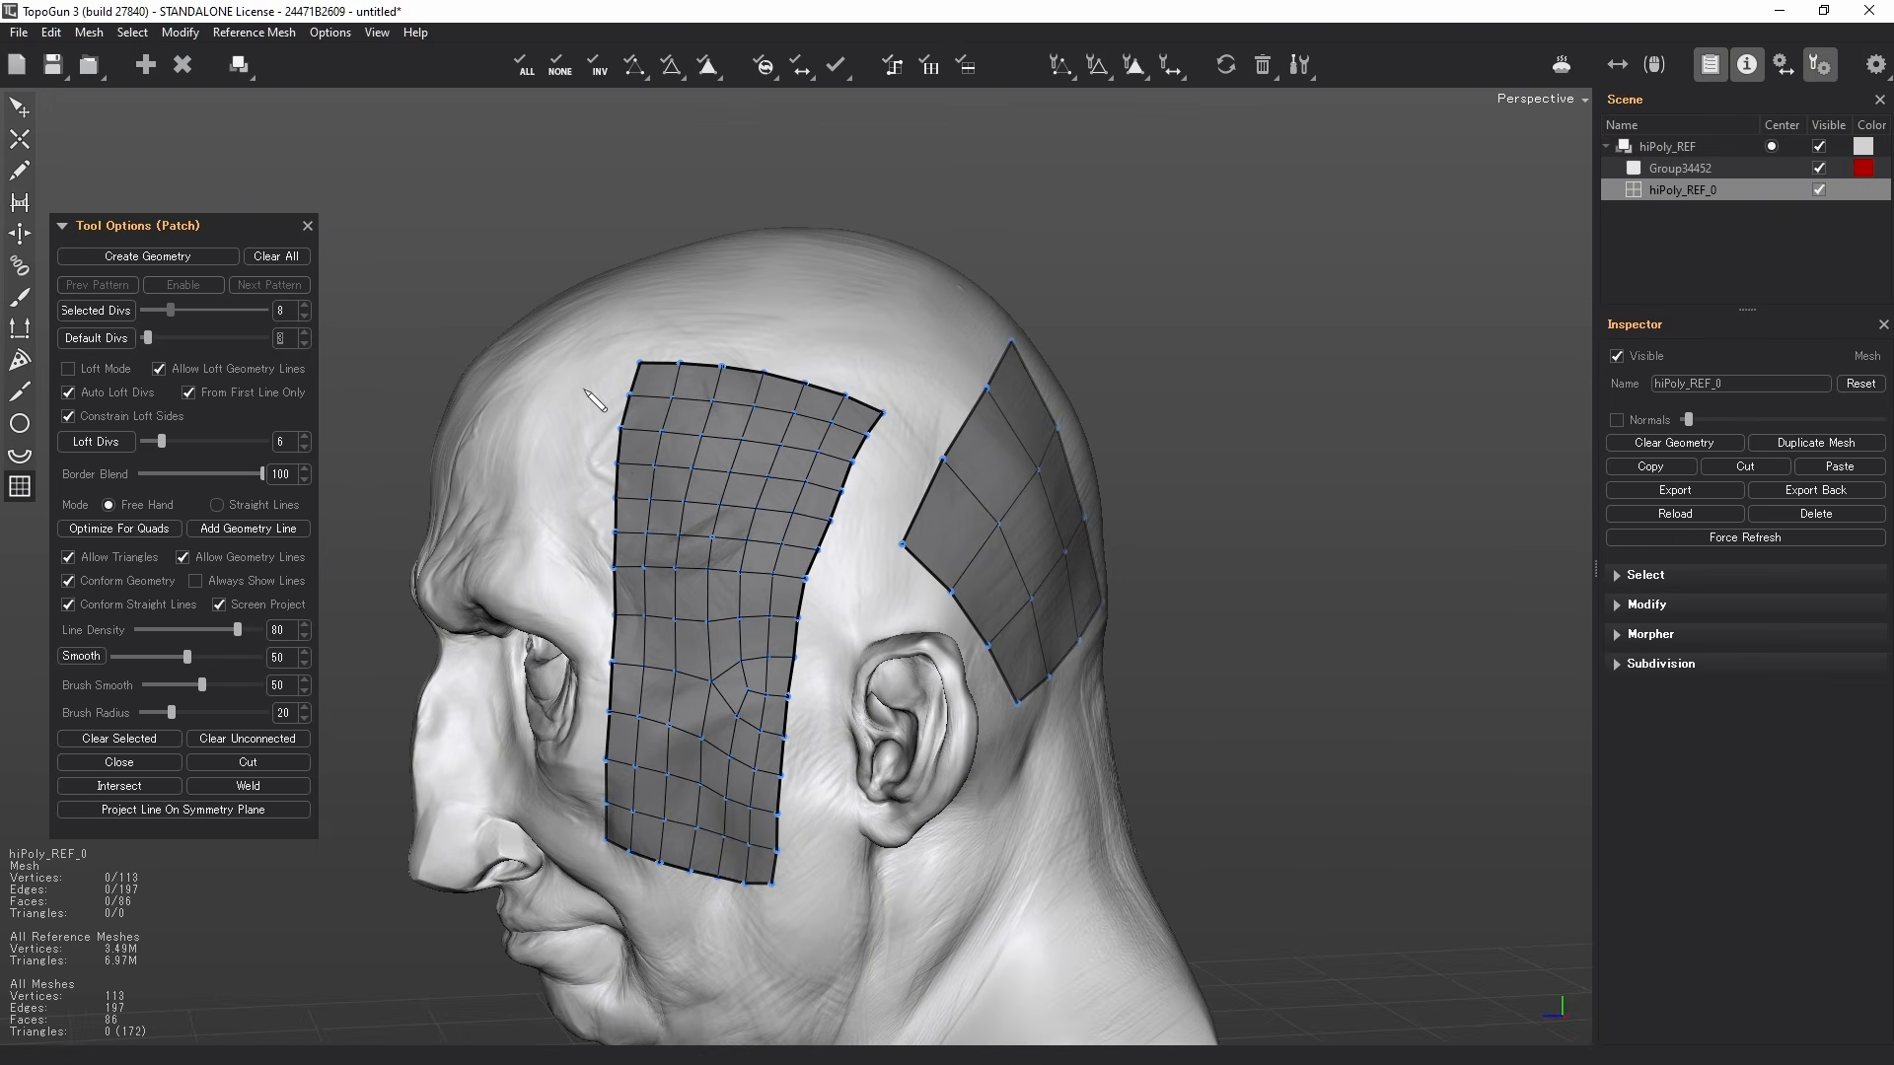
pyautogui.keyDown('alt'); pyautogui.moveTo(883, 577); pyautogui.dragTo(844, 588); pyautogui.keyUp('alt')
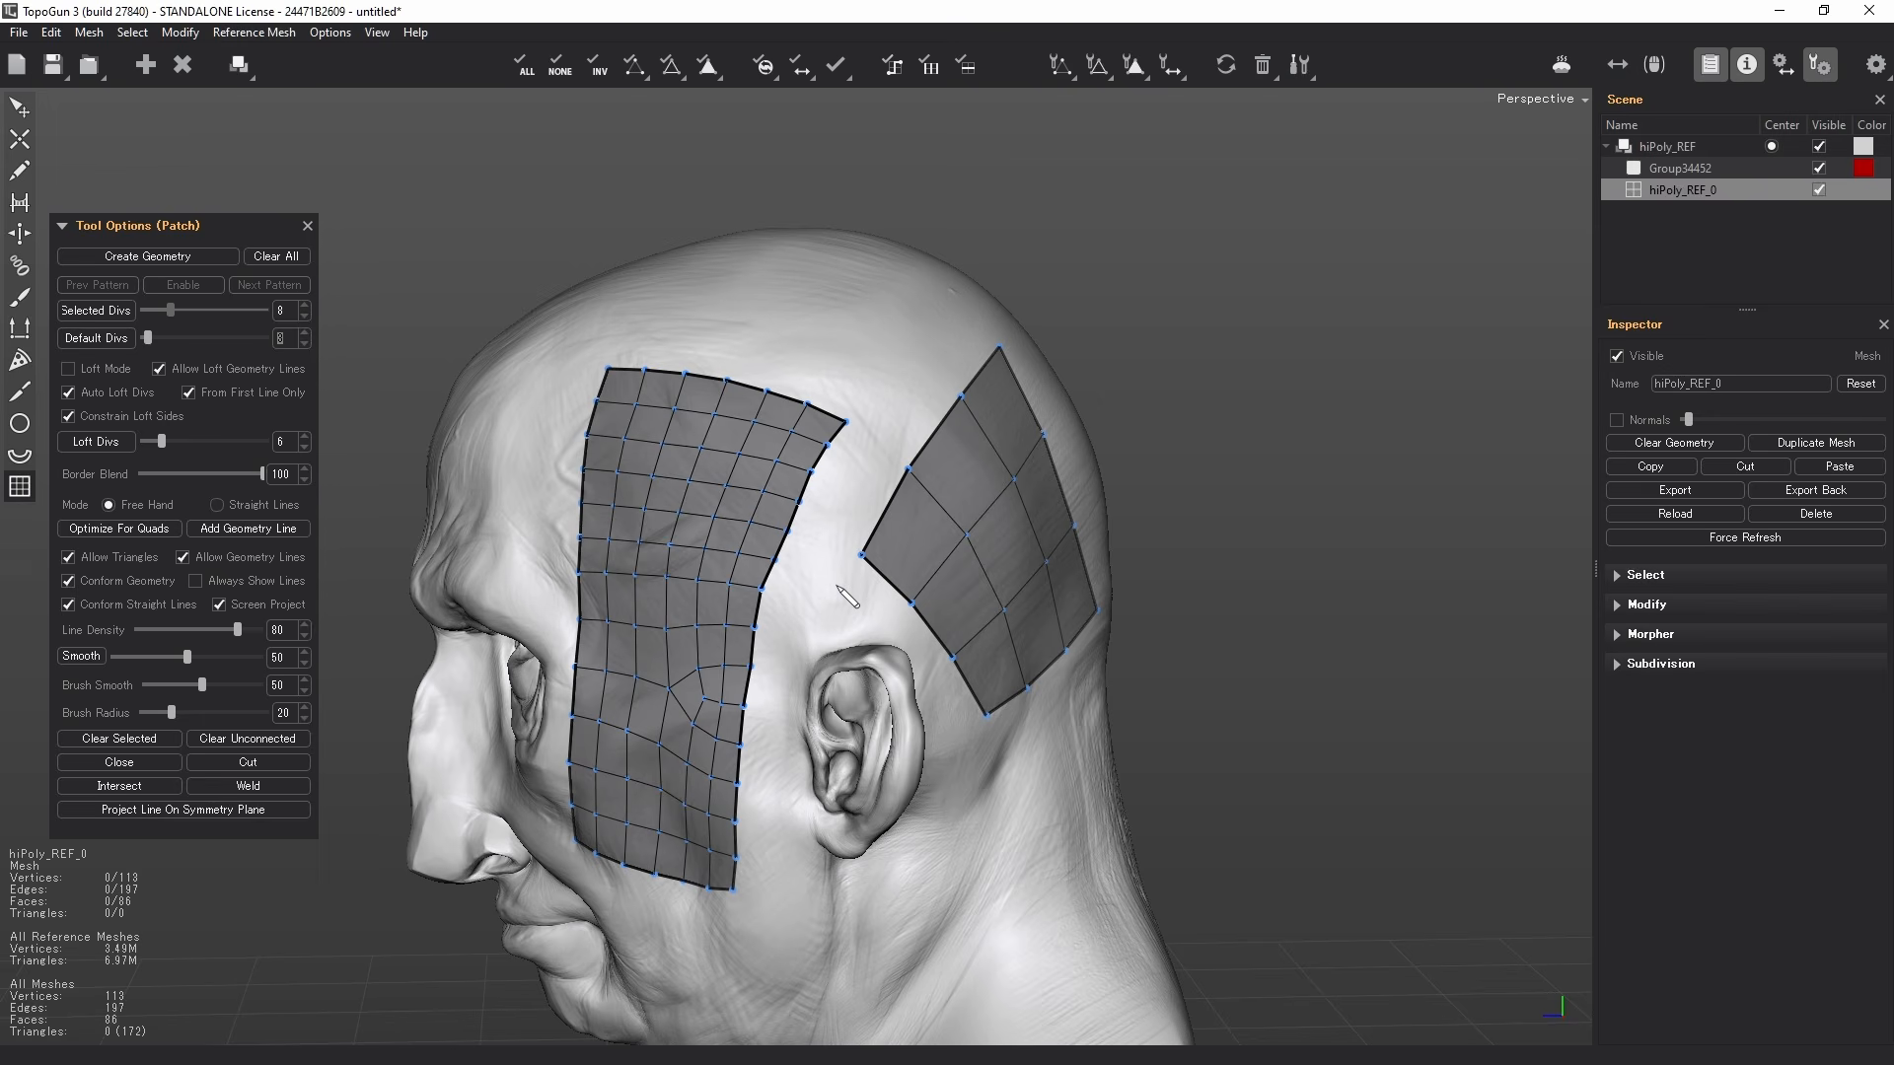
# - Create a single four-vertex quad face on the upper side of the head, between the two existing patches
pyautogui.keyDown('alt'); pyautogui.moveTo(872, 502); pyautogui.dragTo(865, 535); pyautogui.keyUp('alt')
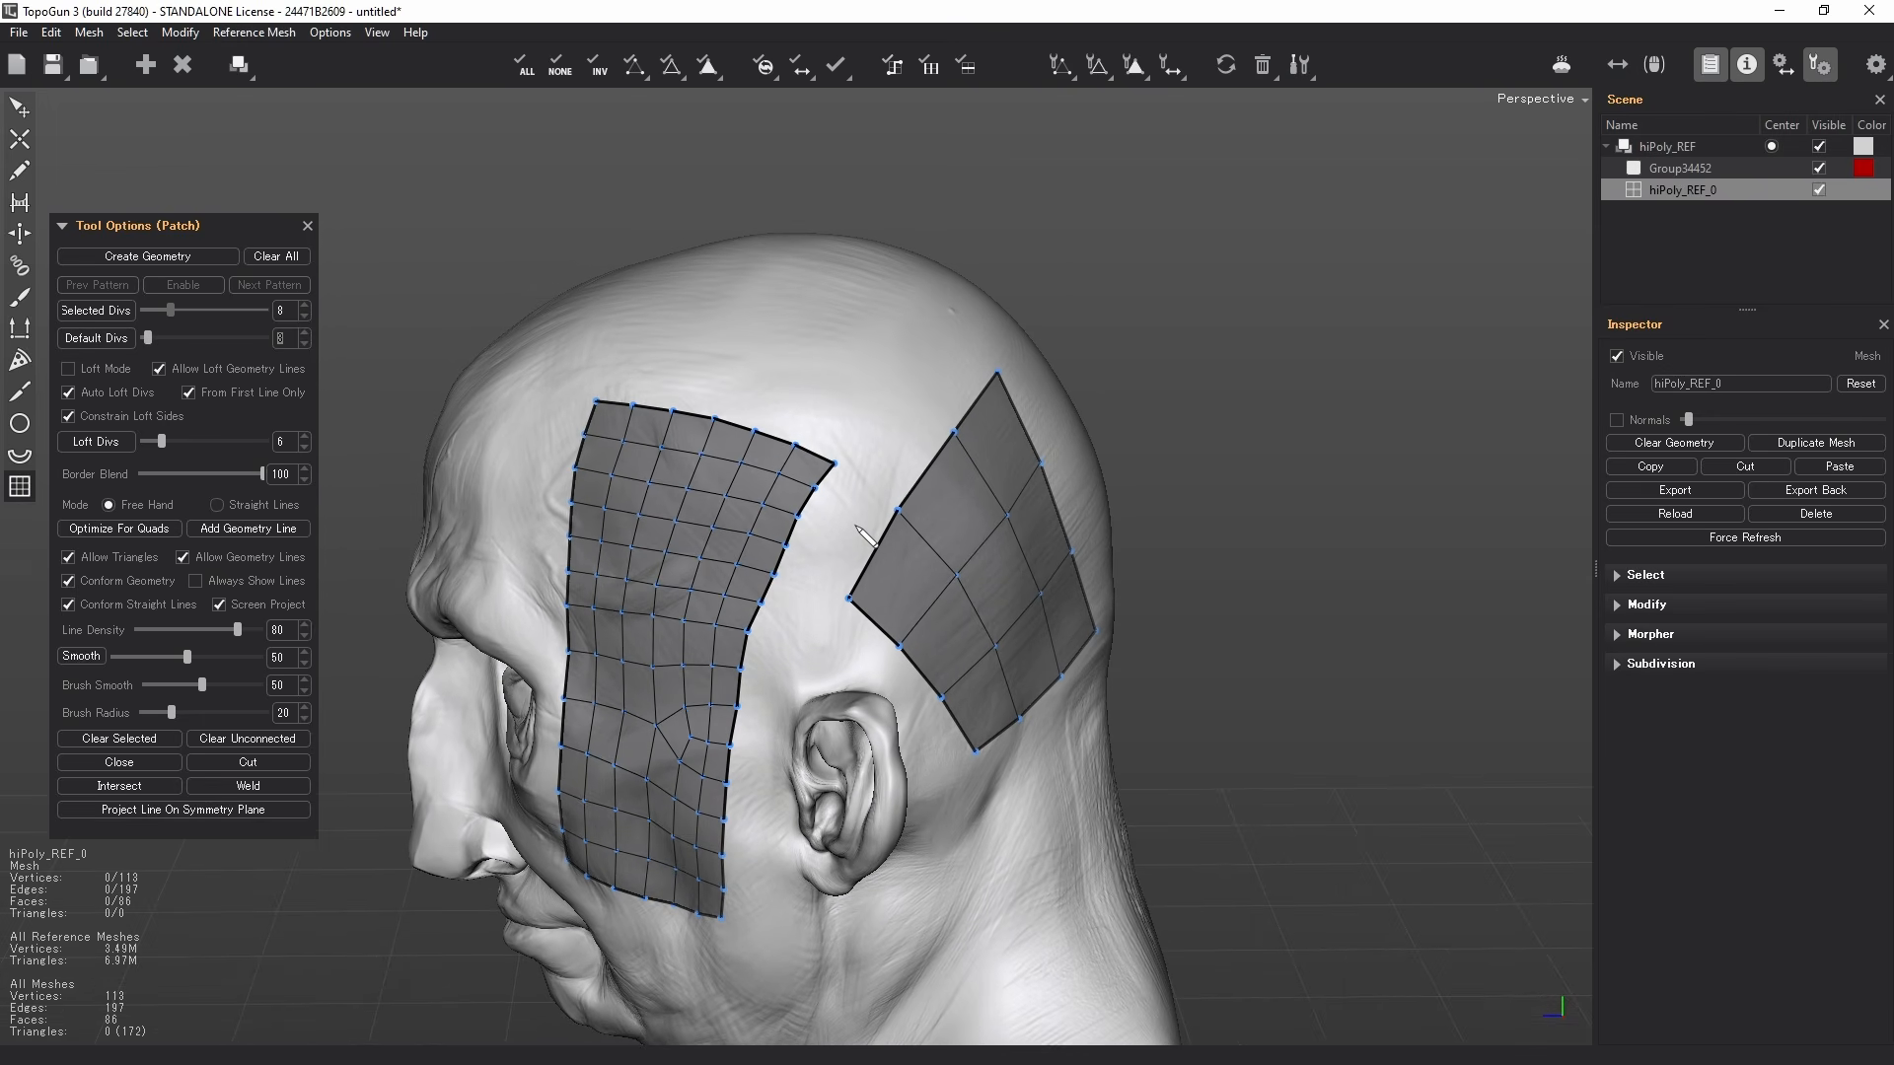
pyautogui.click(20, 141)
pyautogui.keyDown('alt'); pyautogui.moveTo(630, 394); pyautogui.dragTo(723, 494); pyautogui.keyUp('alt')
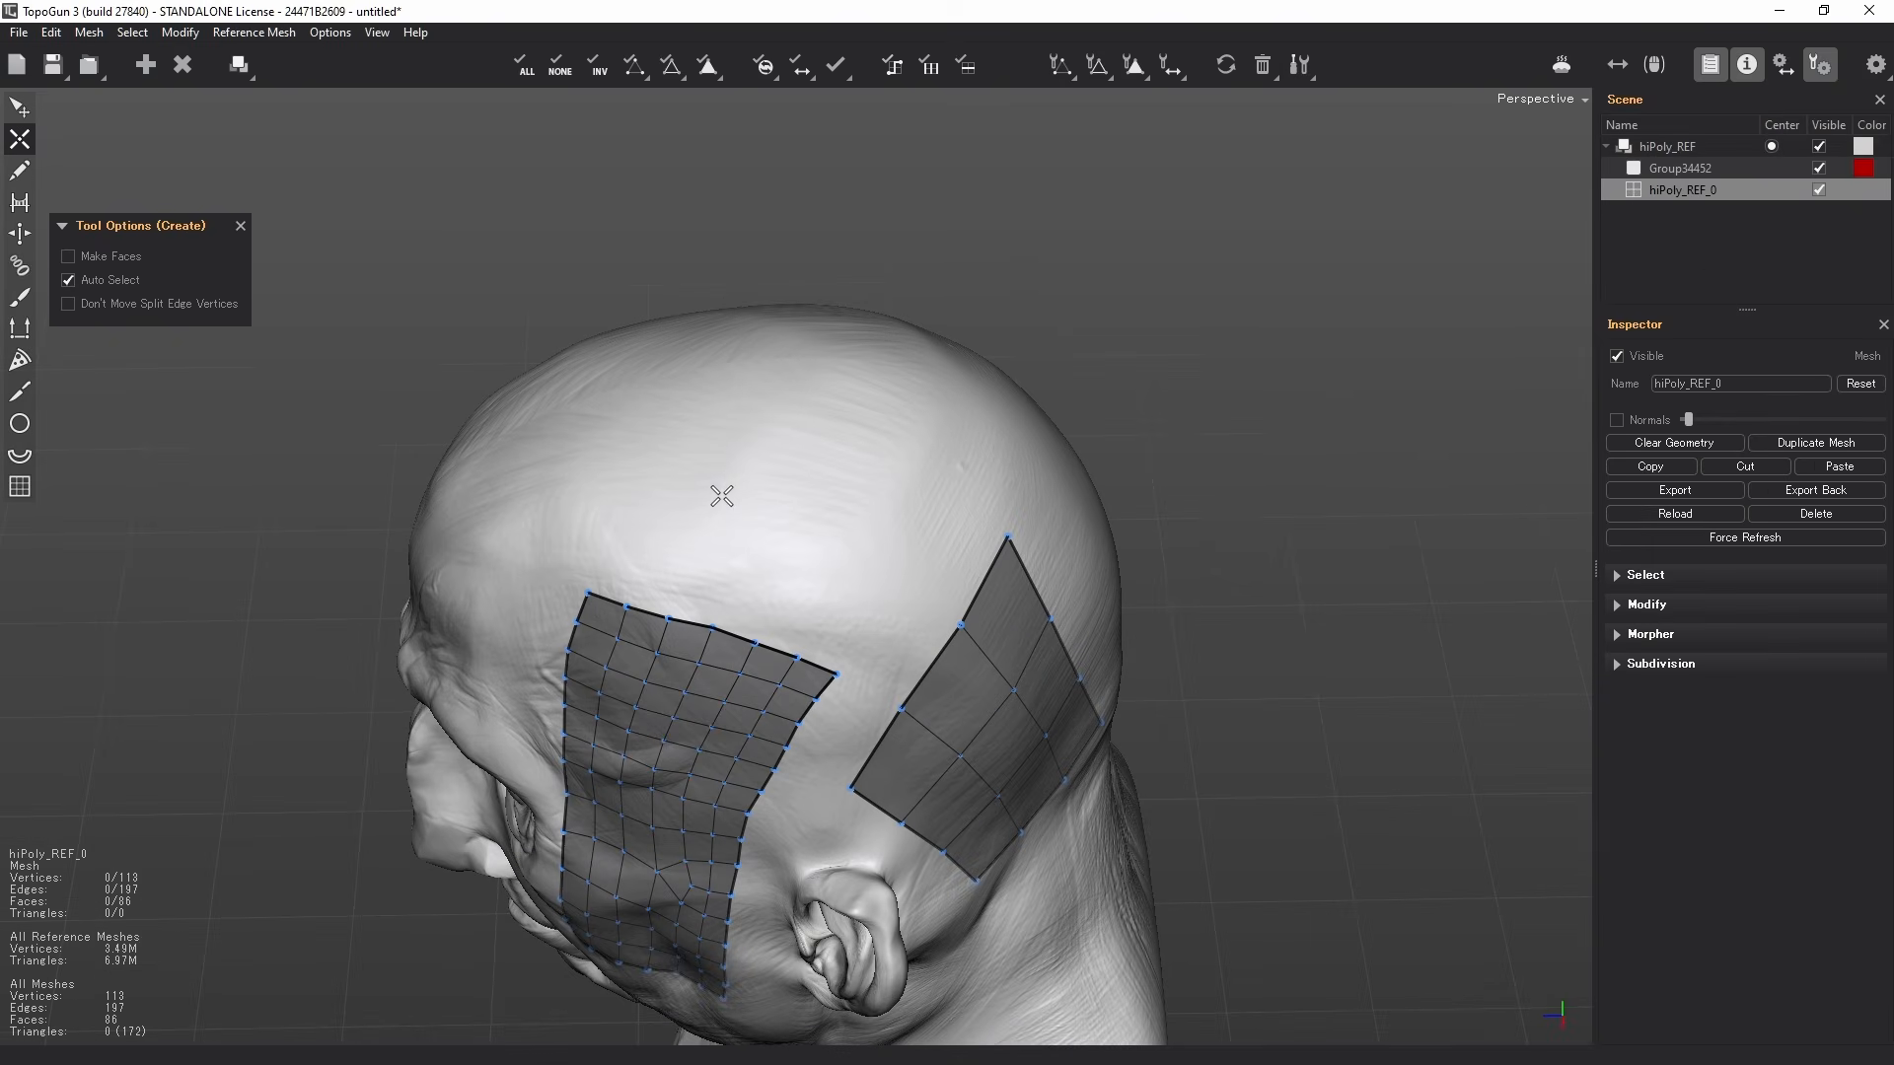
pyautogui.click(723, 474)
pyautogui.click(722, 560)
pyautogui.click(825, 564)
pyautogui.click(826, 445)
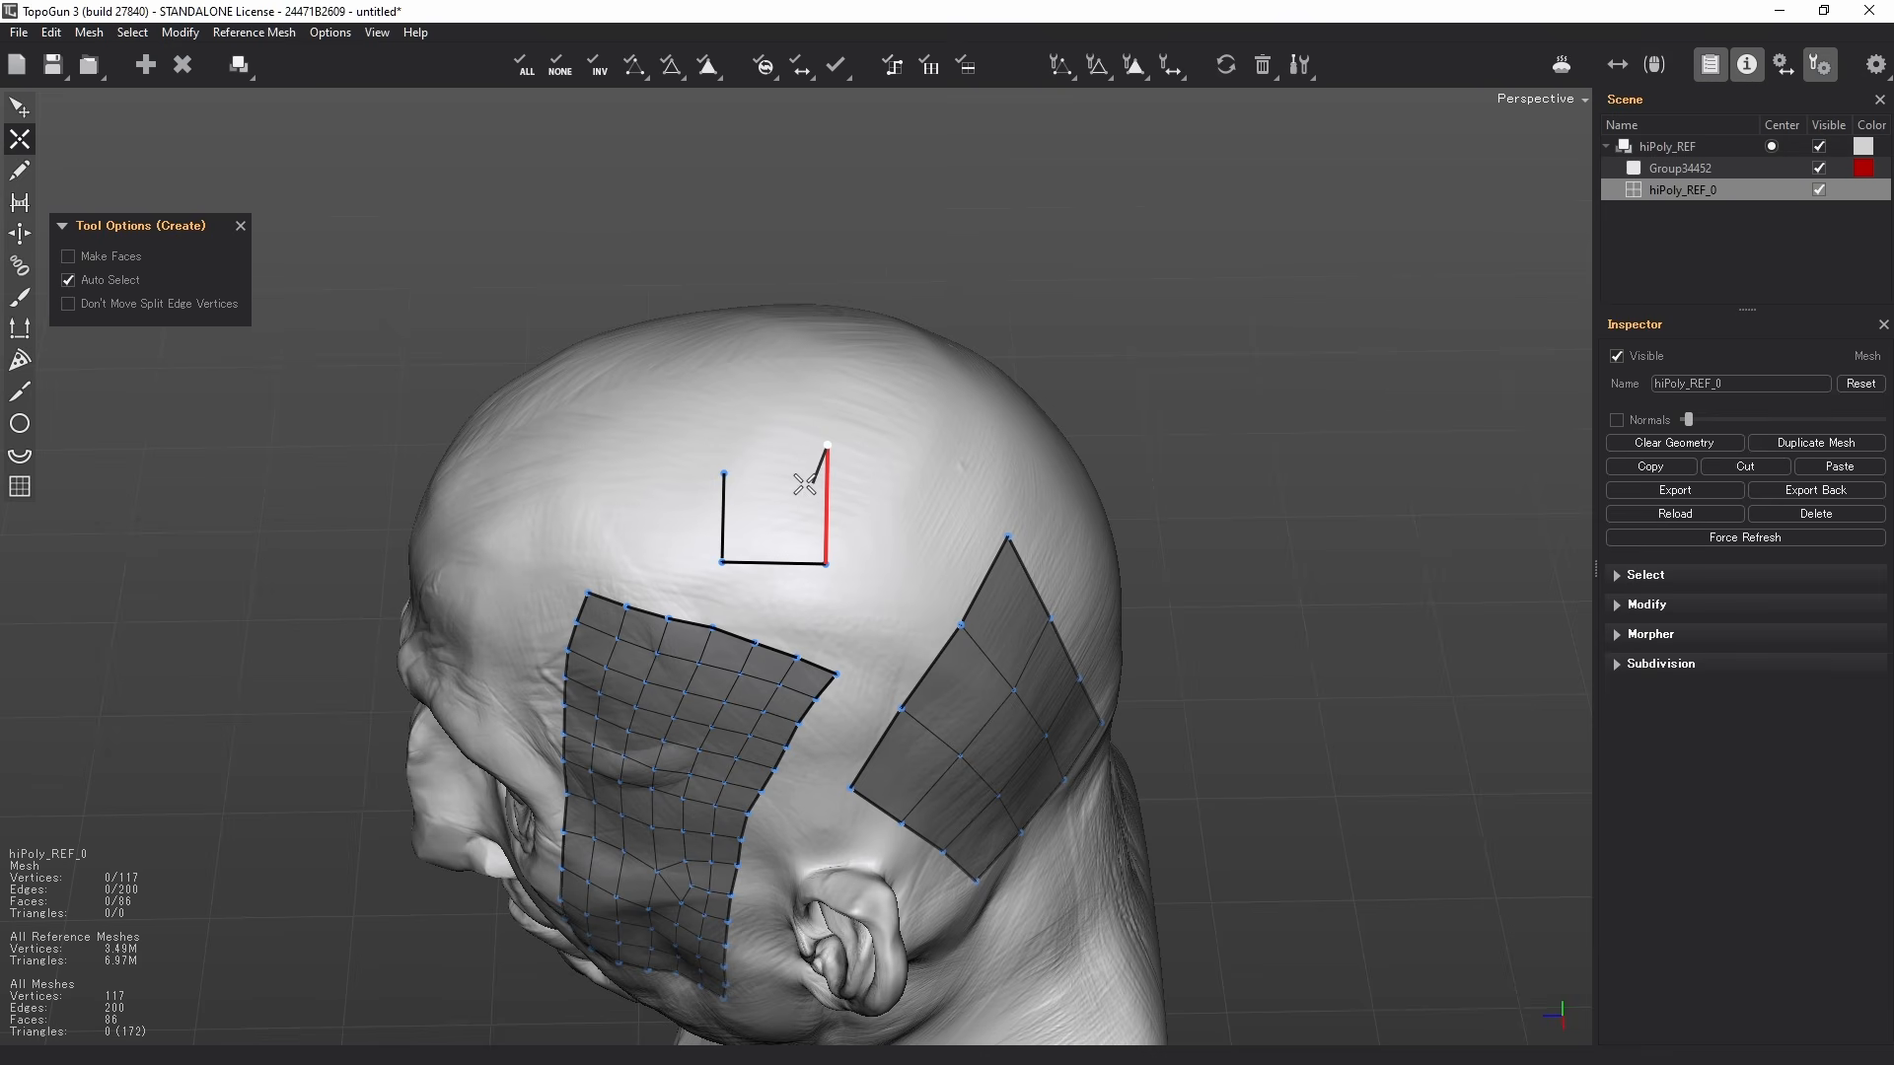
pyautogui.click(724, 473)
pyautogui.press('r')
pyautogui.moveTo(772, 466); pyautogui.dragTo(776, 560)
# - Move the quad's two upper corner vertices to square up its shape
pyautogui.press('q')
pyautogui.moveTo(829, 452); pyautogui.dragTo(829, 487)
pyautogui.keyDown('alt'); pyautogui.moveTo(832, 569); pyautogui.dragTo(828, 540); pyautogui.keyUp('alt')
pyautogui.moveTo(724, 444); pyautogui.dragTo(725, 455)
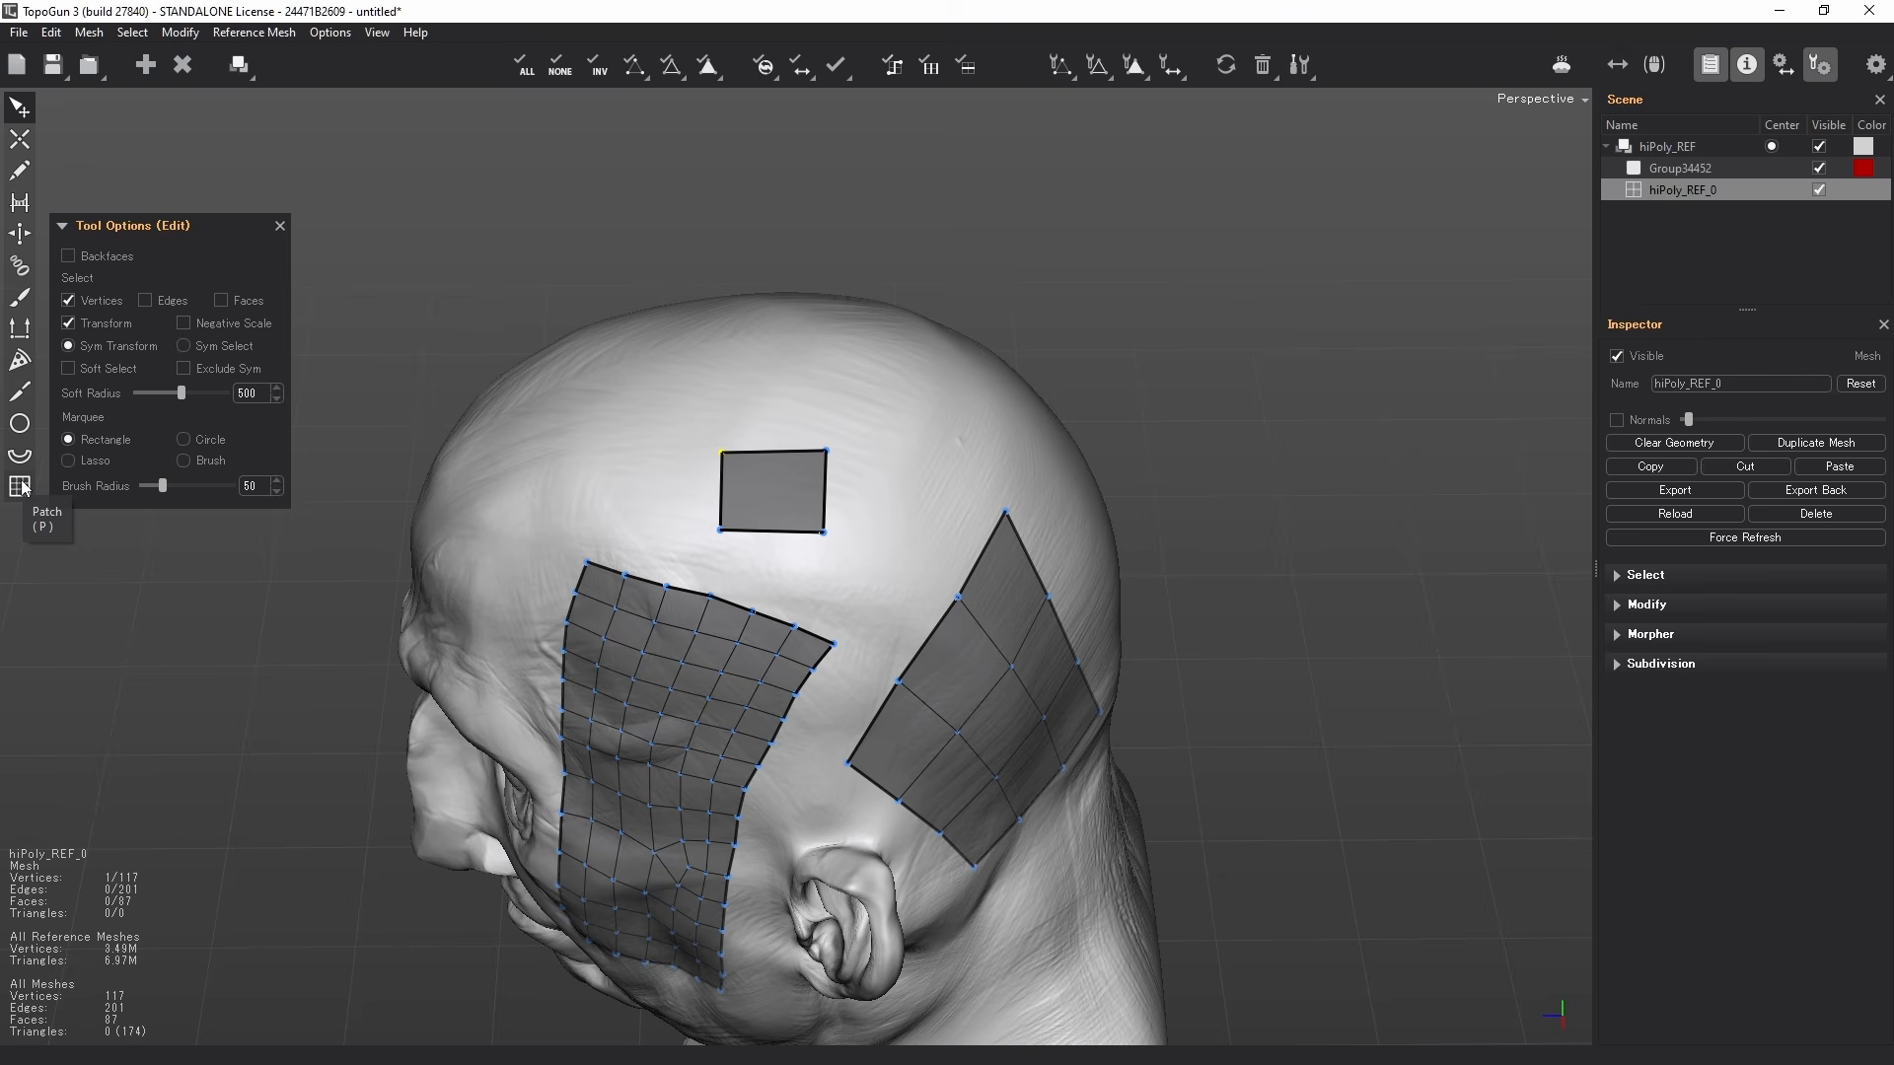
# - Select all of the retopology geometry and delete it
pyautogui.moveTo(809, 572); pyautogui.dragTo(819, 520, button='right')
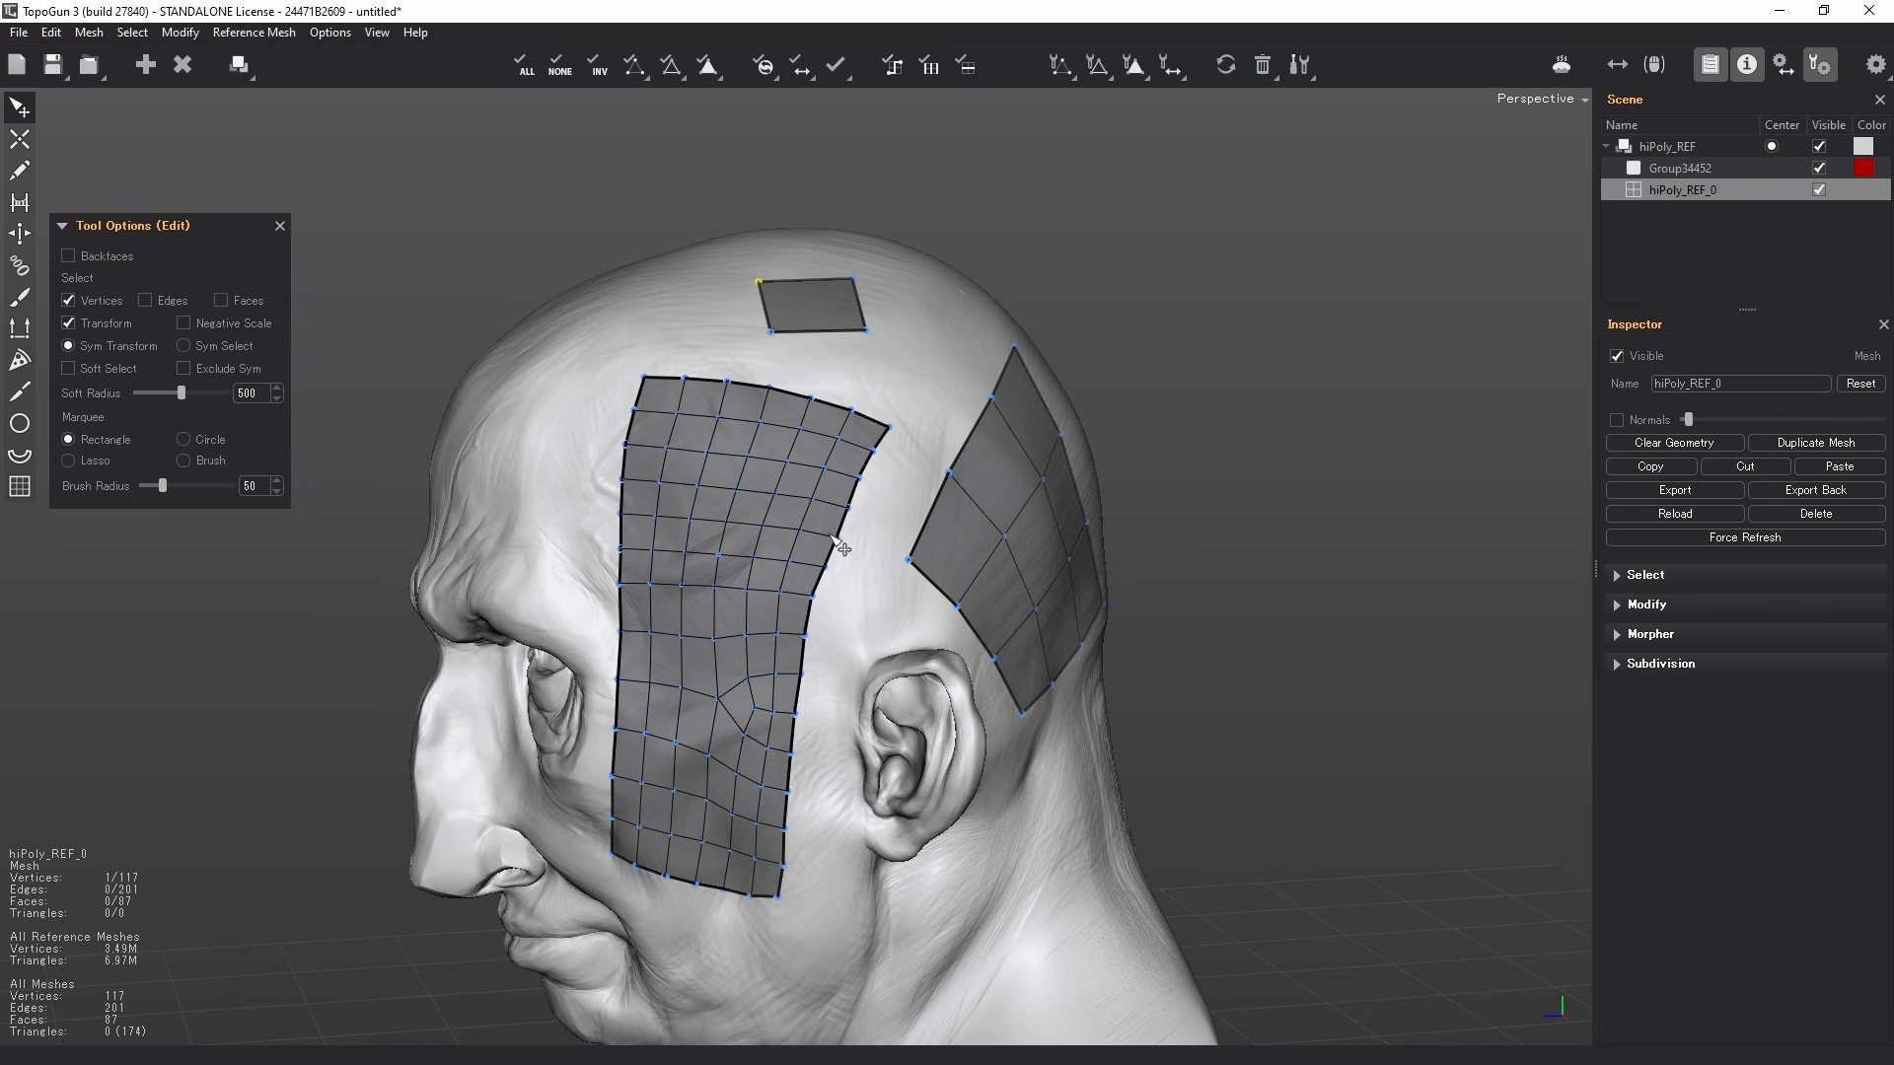
pyautogui.hotkey('ctrl', 'a')
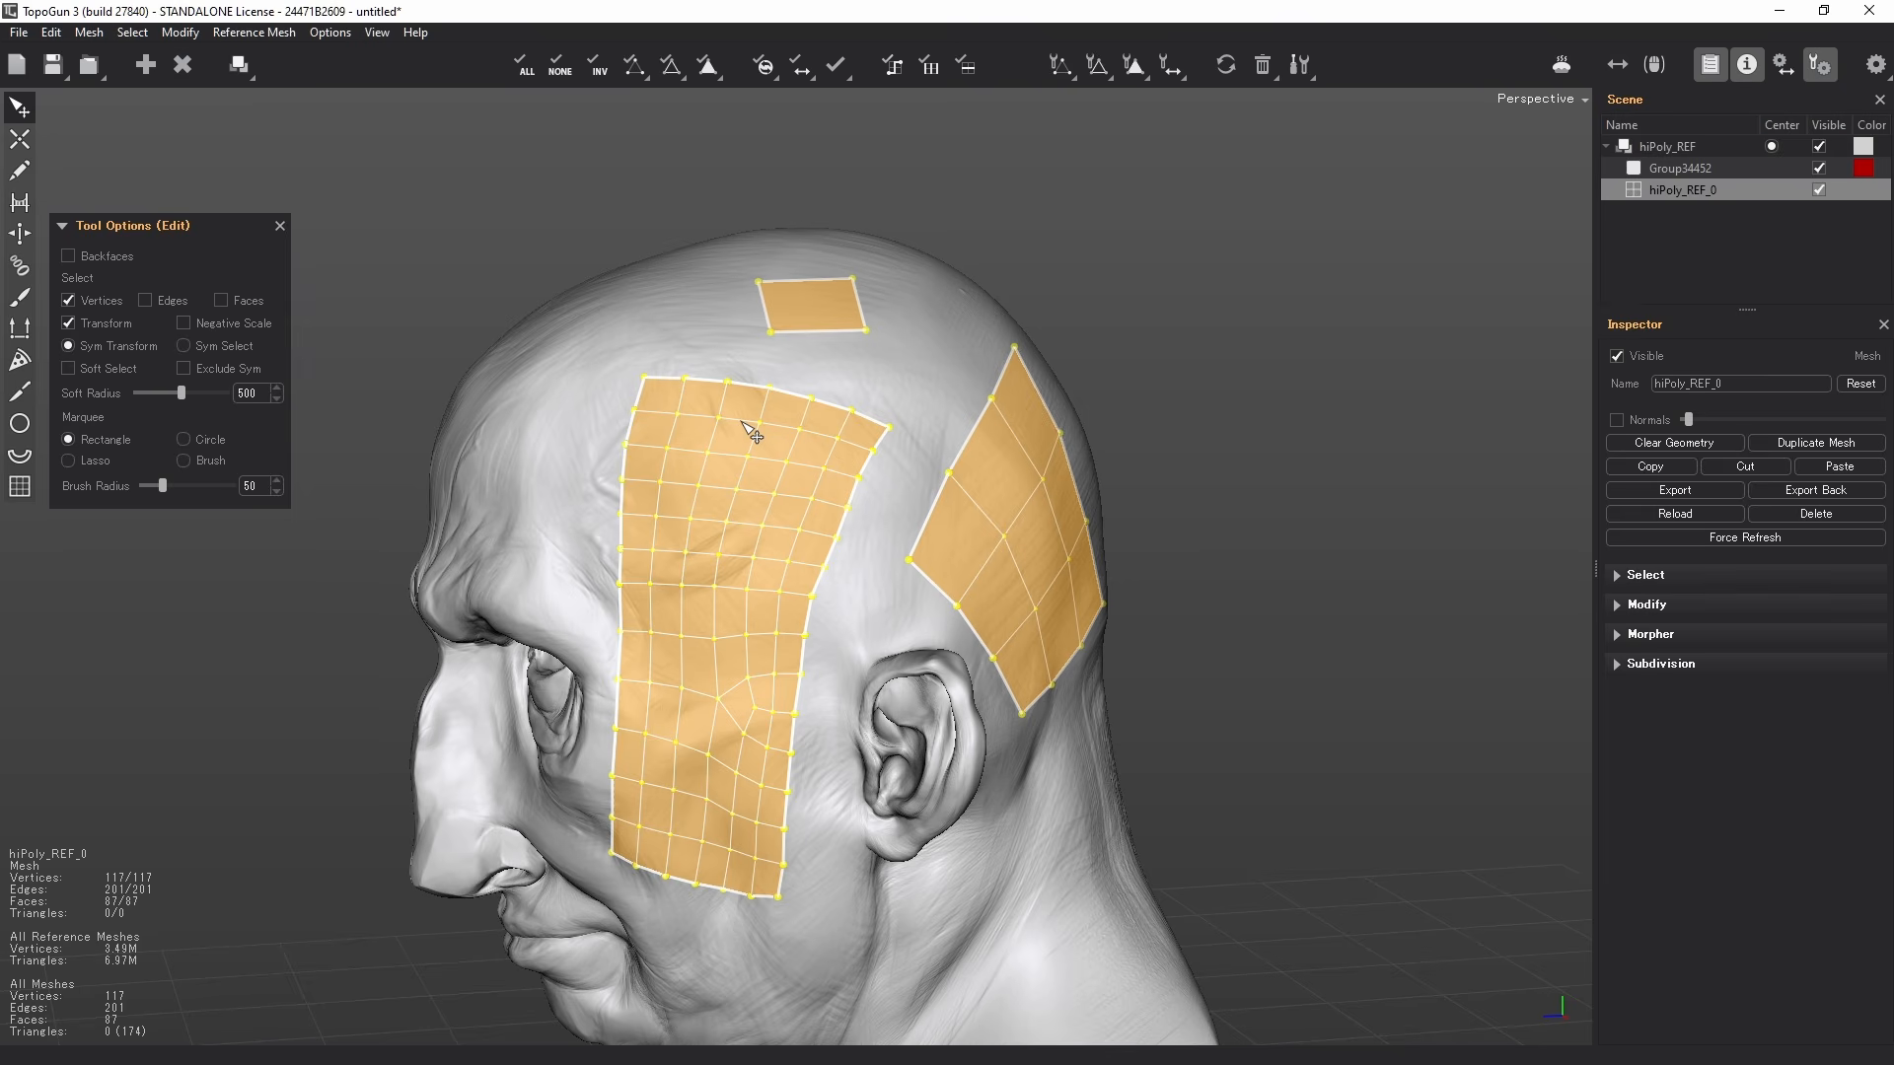
pyautogui.press('Delete')
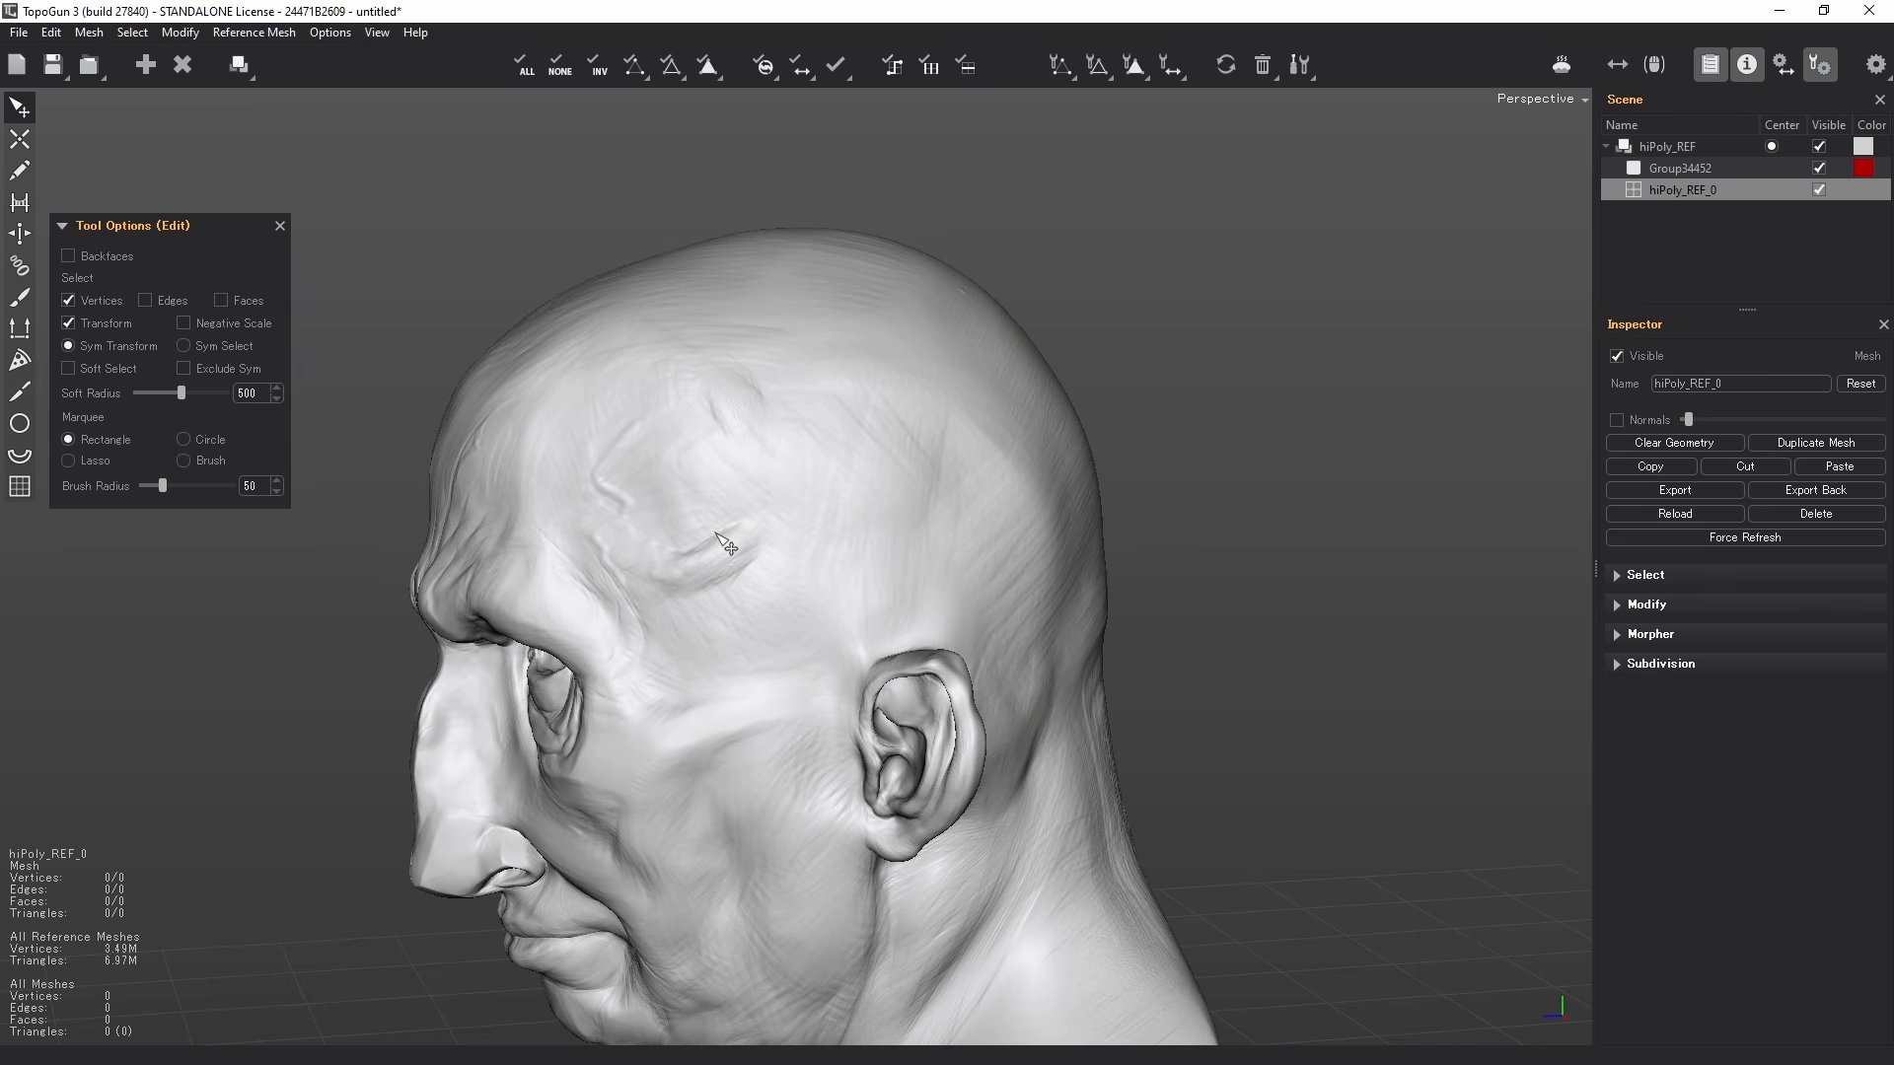
# - Draw a four-sided patch outline on the side of the head, from the temple to above and behind the ear
pyautogui.keyDown('alt'); pyautogui.moveTo(715, 533); pyautogui.dragTo(755, 497); pyautogui.keyUp('alt')
pyautogui.keyDown('alt'); pyautogui.moveTo(757, 497); pyautogui.dragTo(652, 495, button='middle'); pyautogui.keyUp('alt')
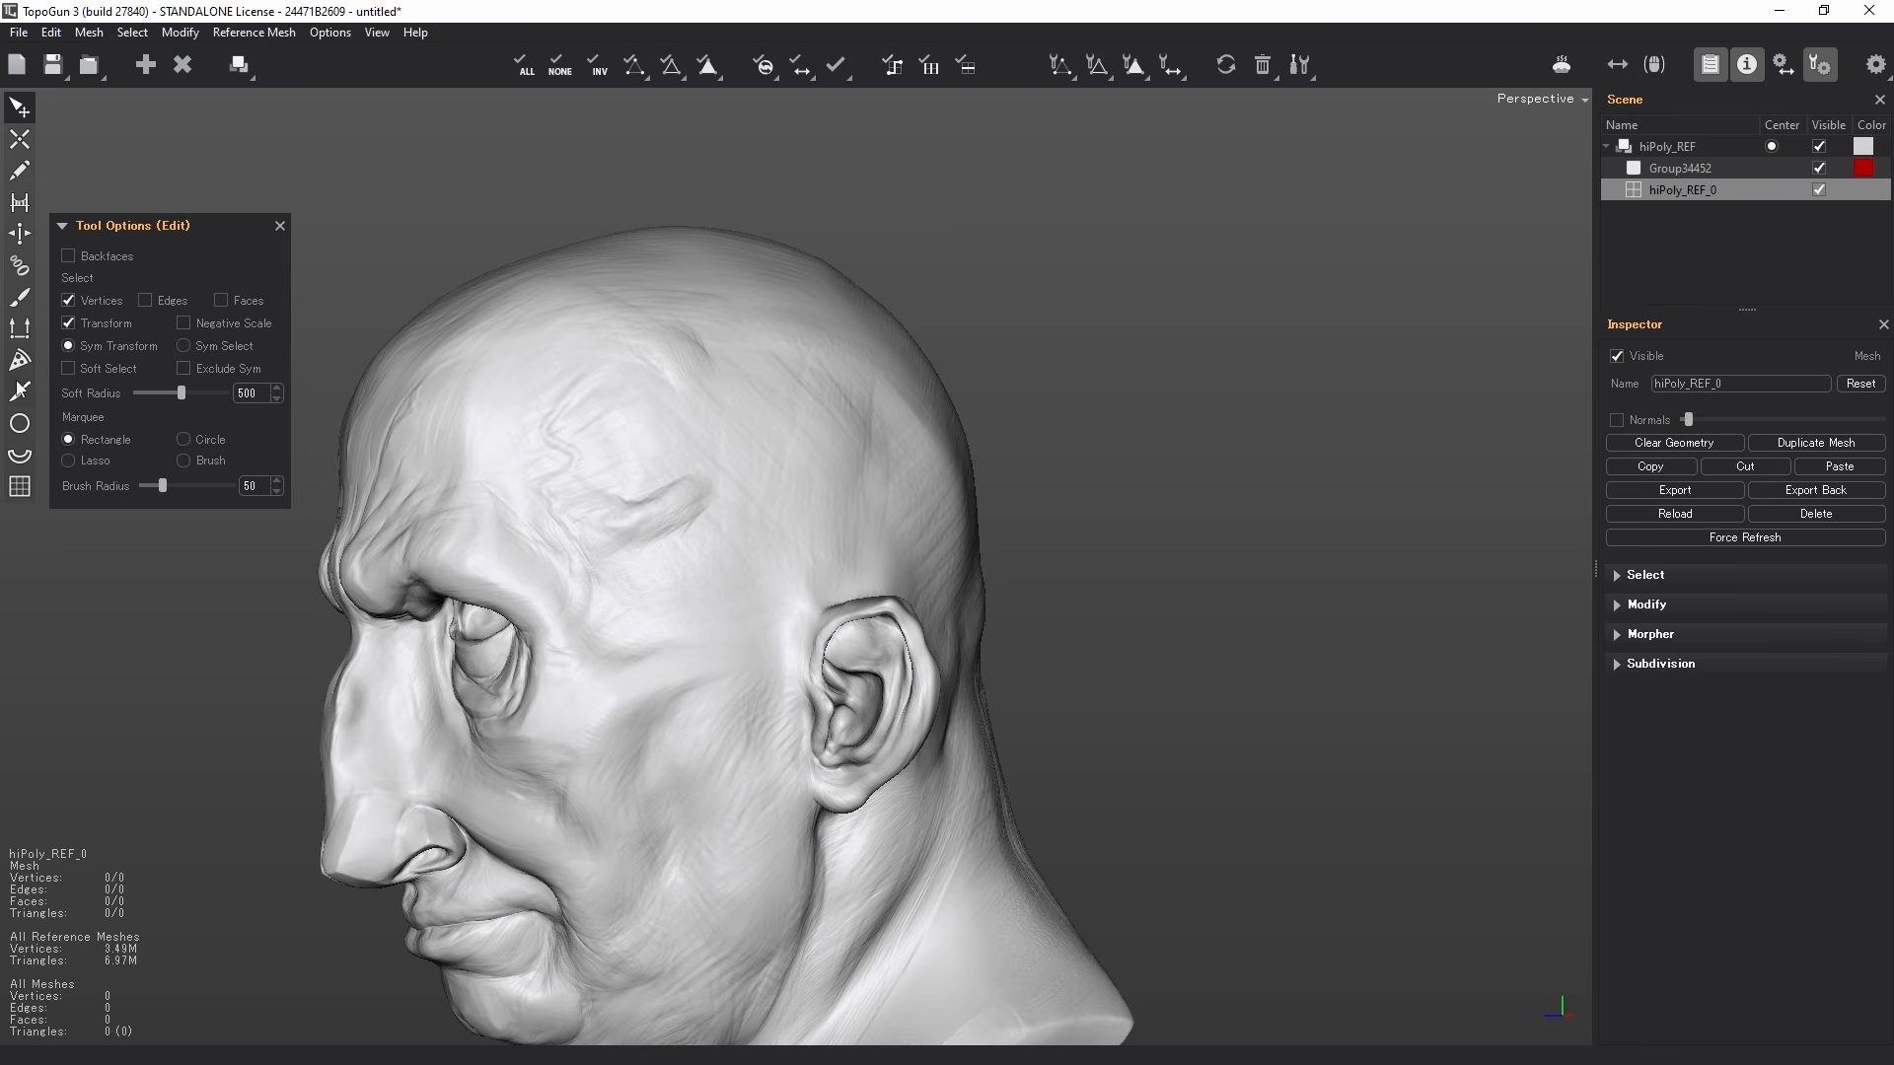
pyautogui.click(20, 487)
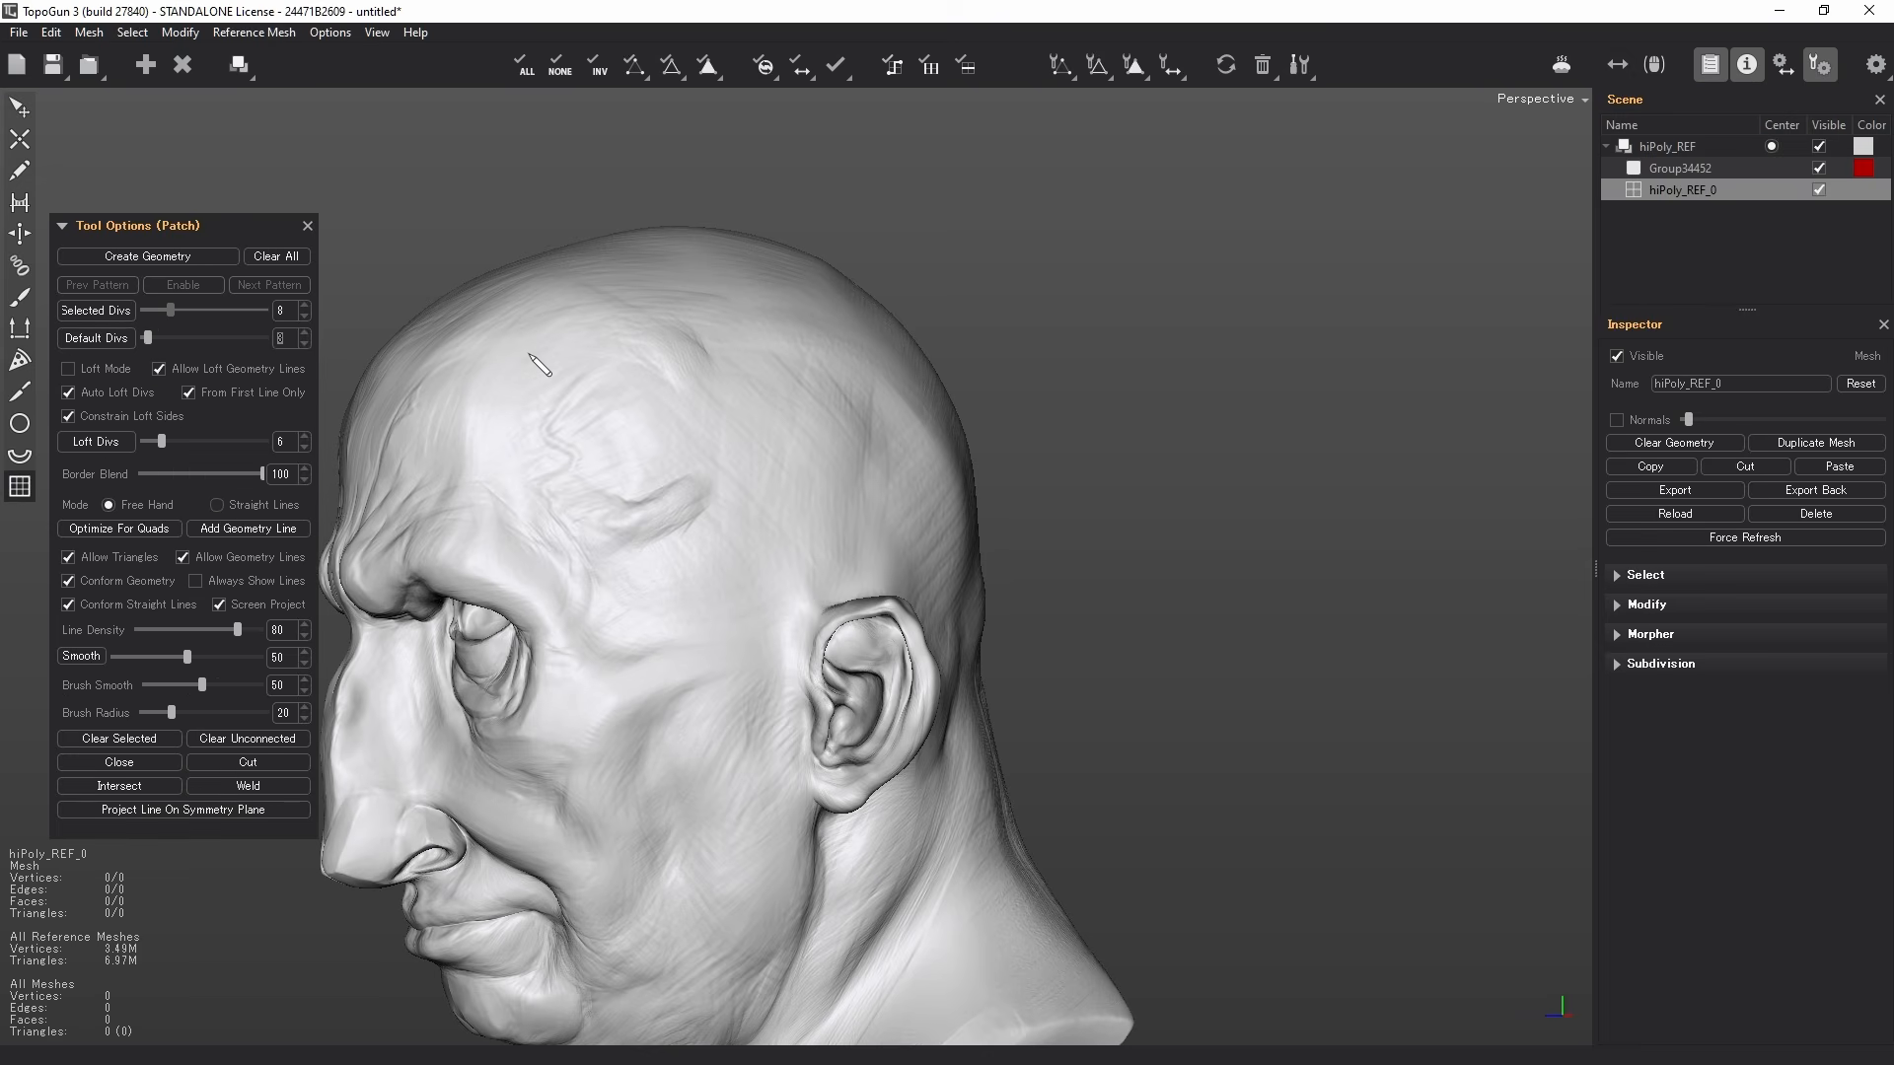
pyautogui.moveTo(513, 353); pyautogui.dragTo(685, 666)
pyautogui.moveTo(514, 346)
pyautogui.mouseDown()
pyautogui.moveTo(576, 317)
pyautogui.moveTo(817, 290)
pyautogui.moveTo(824, 375)
pyautogui.mouseUp()
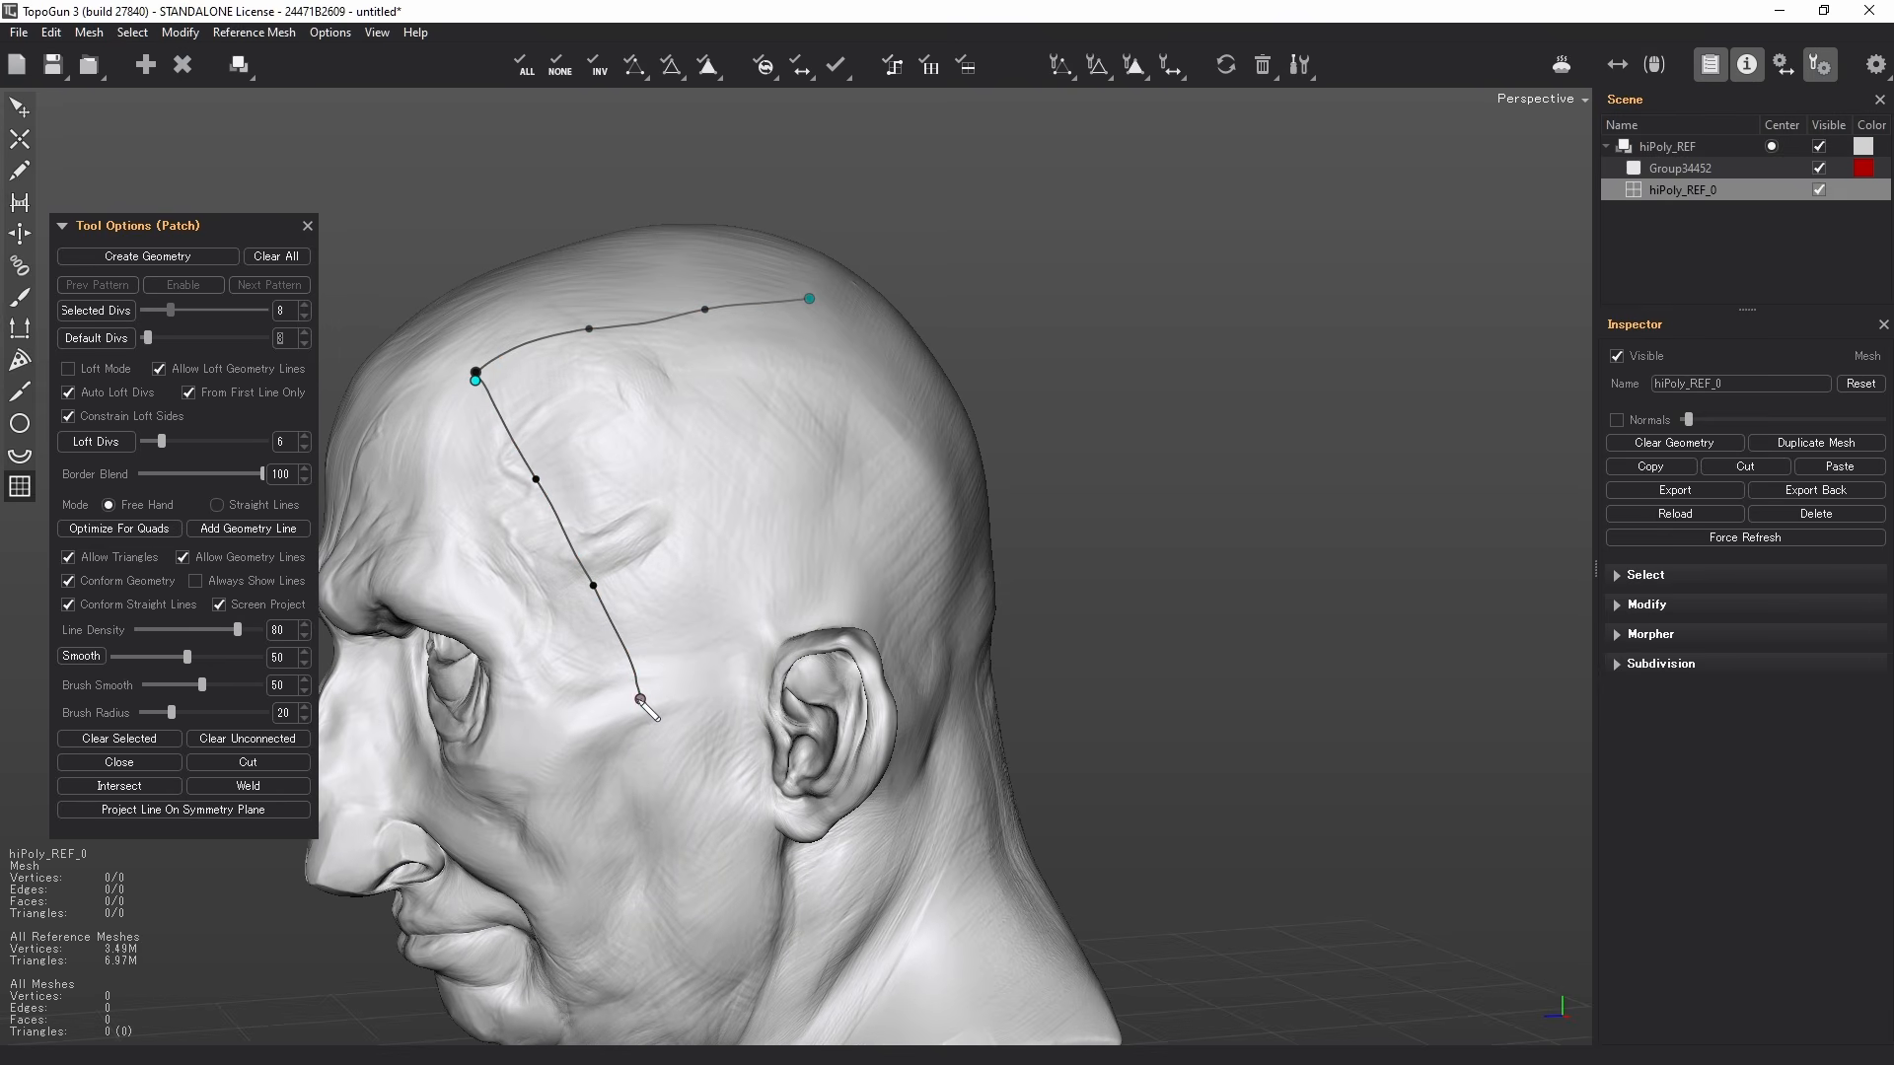
pyautogui.moveTo(640, 699)
pyautogui.mouseDown()
pyautogui.moveTo(921, 589)
pyautogui.moveTo(809, 353)
pyautogui.moveTo(813, 302)
pyautogui.mouseUp()
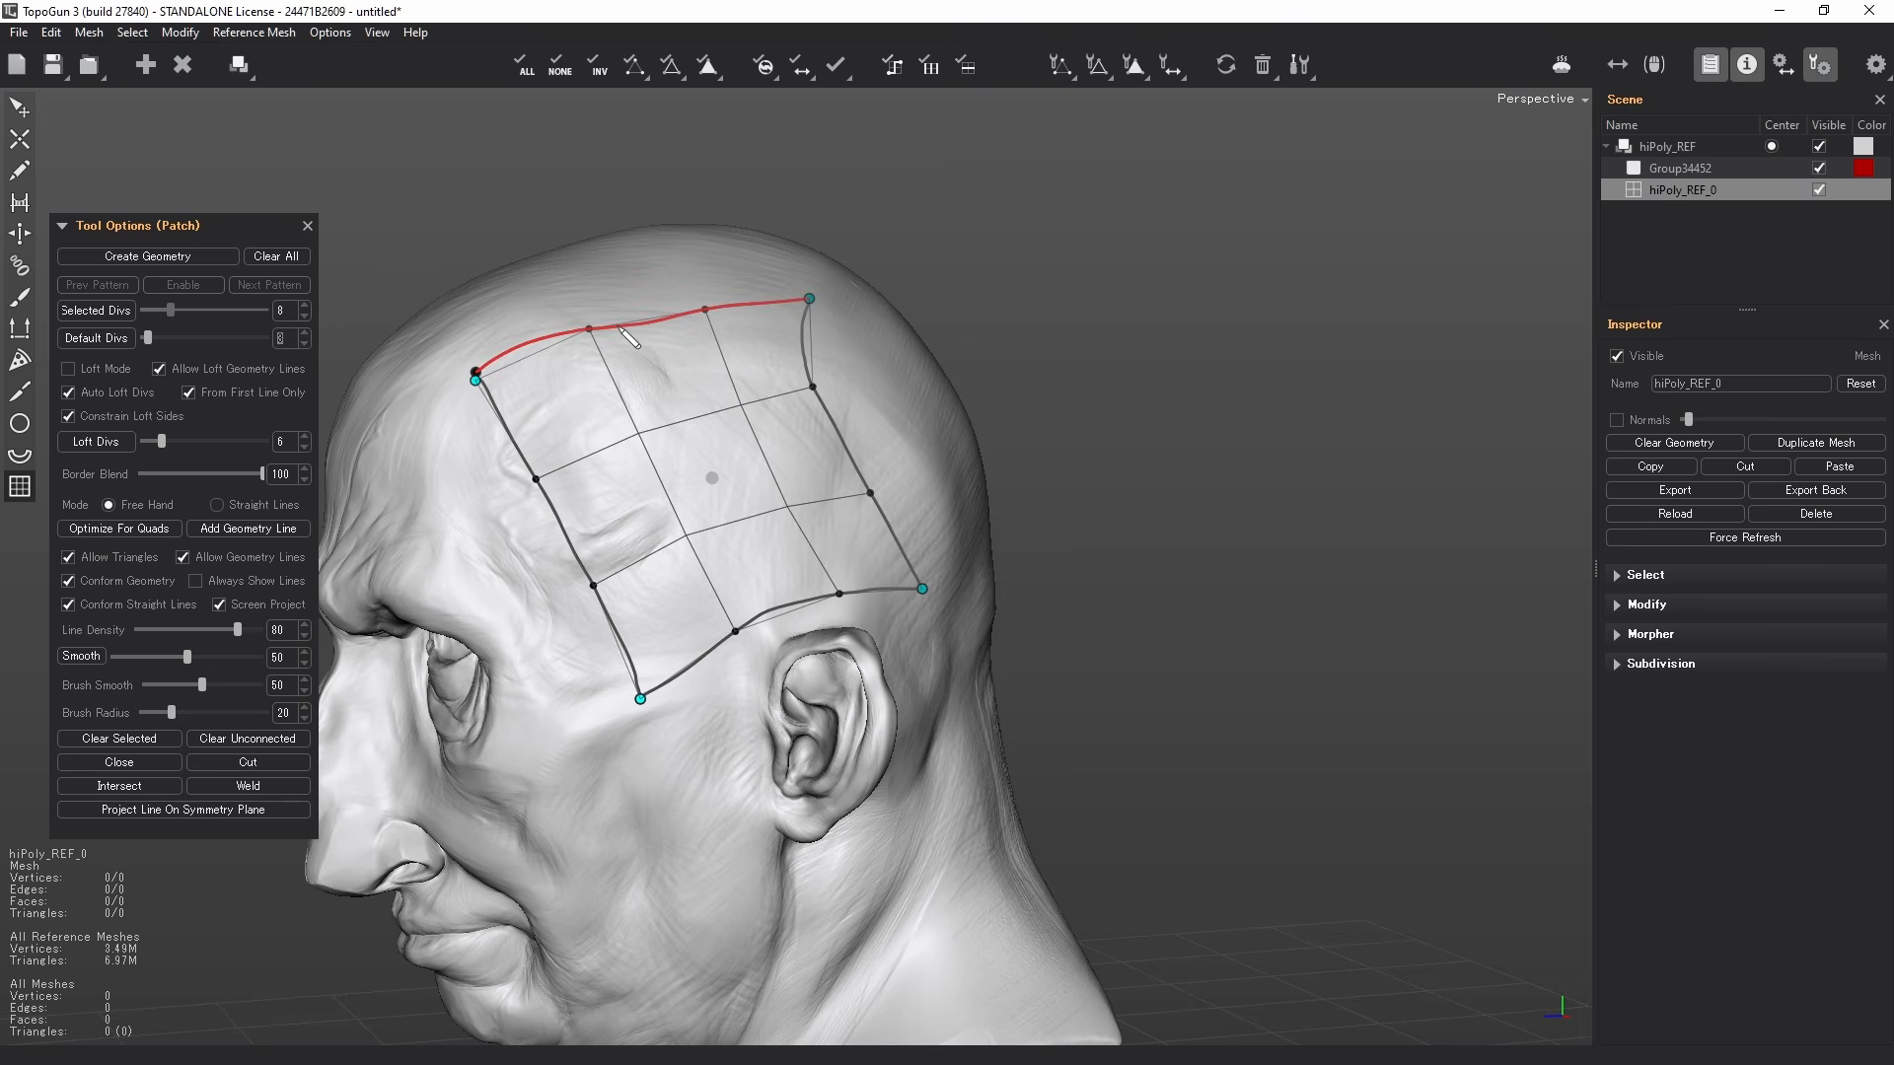
# - Set the patch's upper and lower edges to 6 divisions and its two side edges to 5, and create the geometry
pyautogui.scroll(2, 619, 328)
pyautogui.scroll(1, 619, 329)
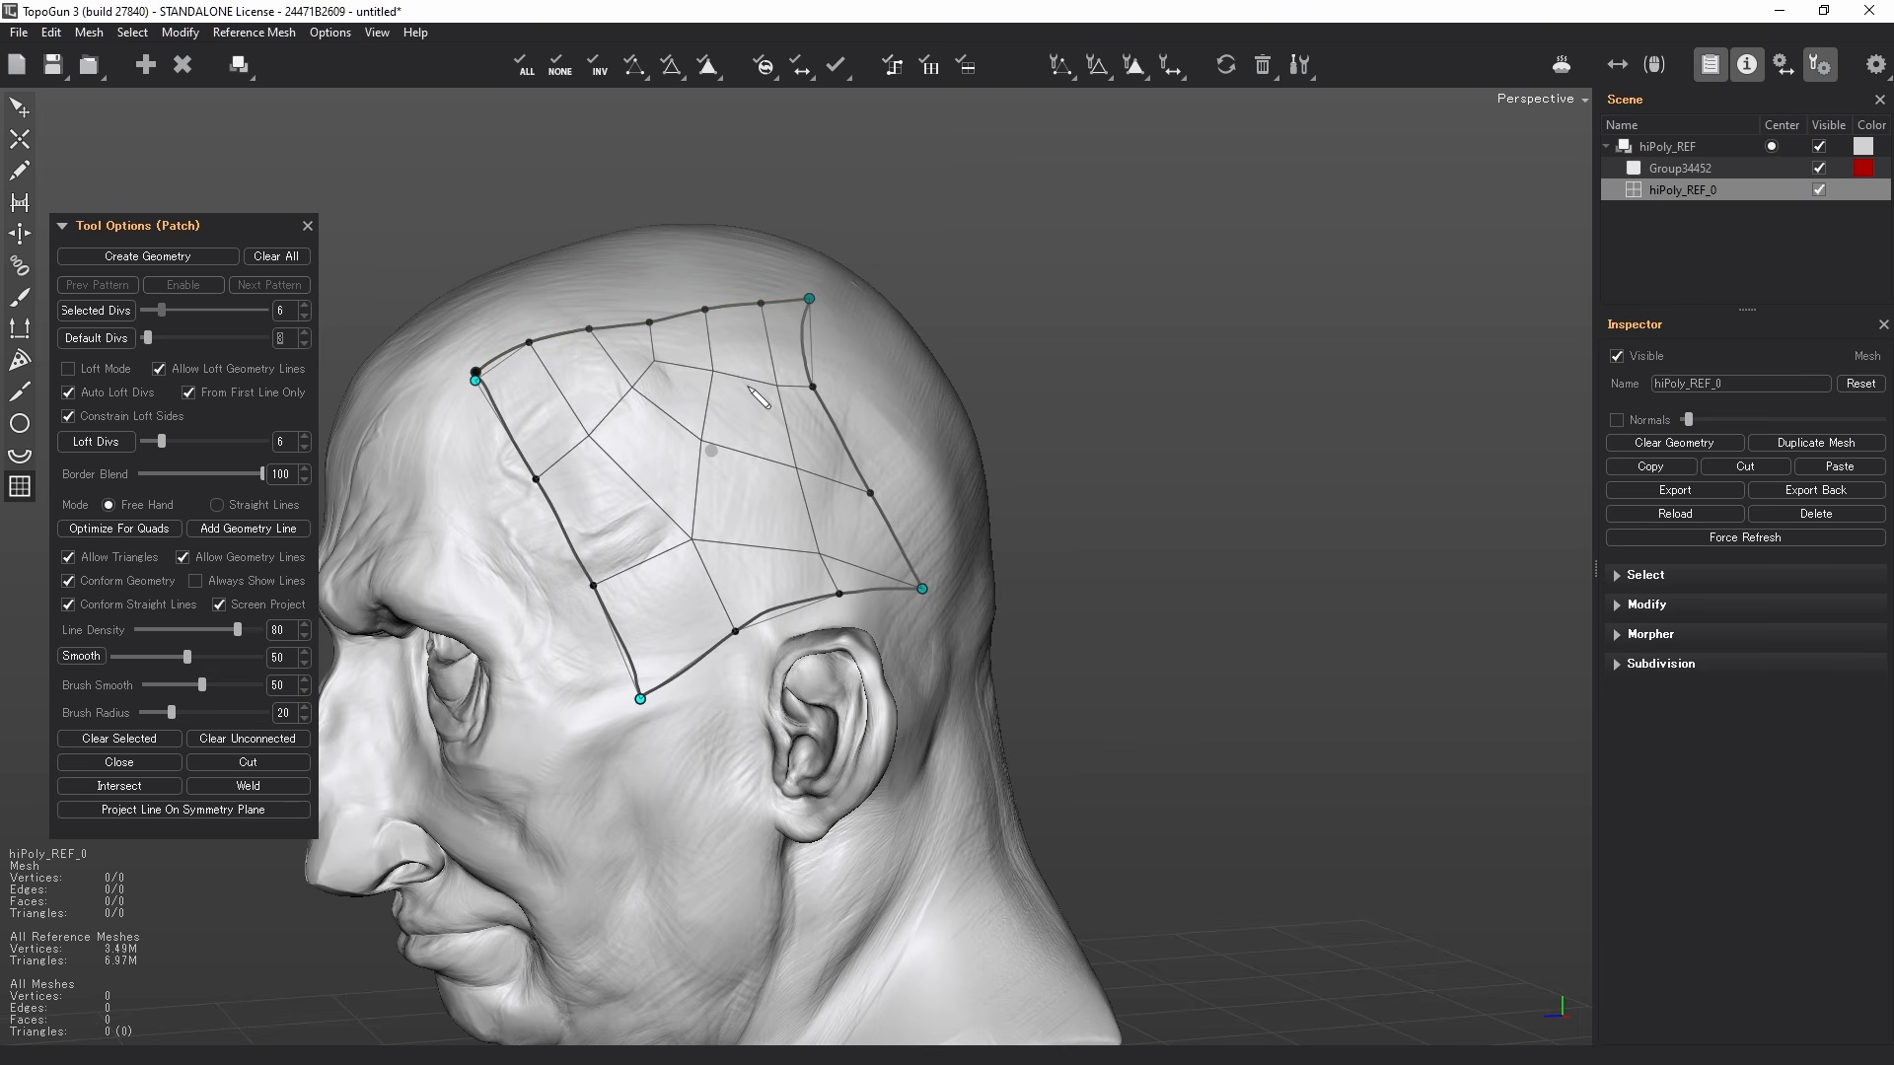
pyautogui.scroll(3, 790, 619)
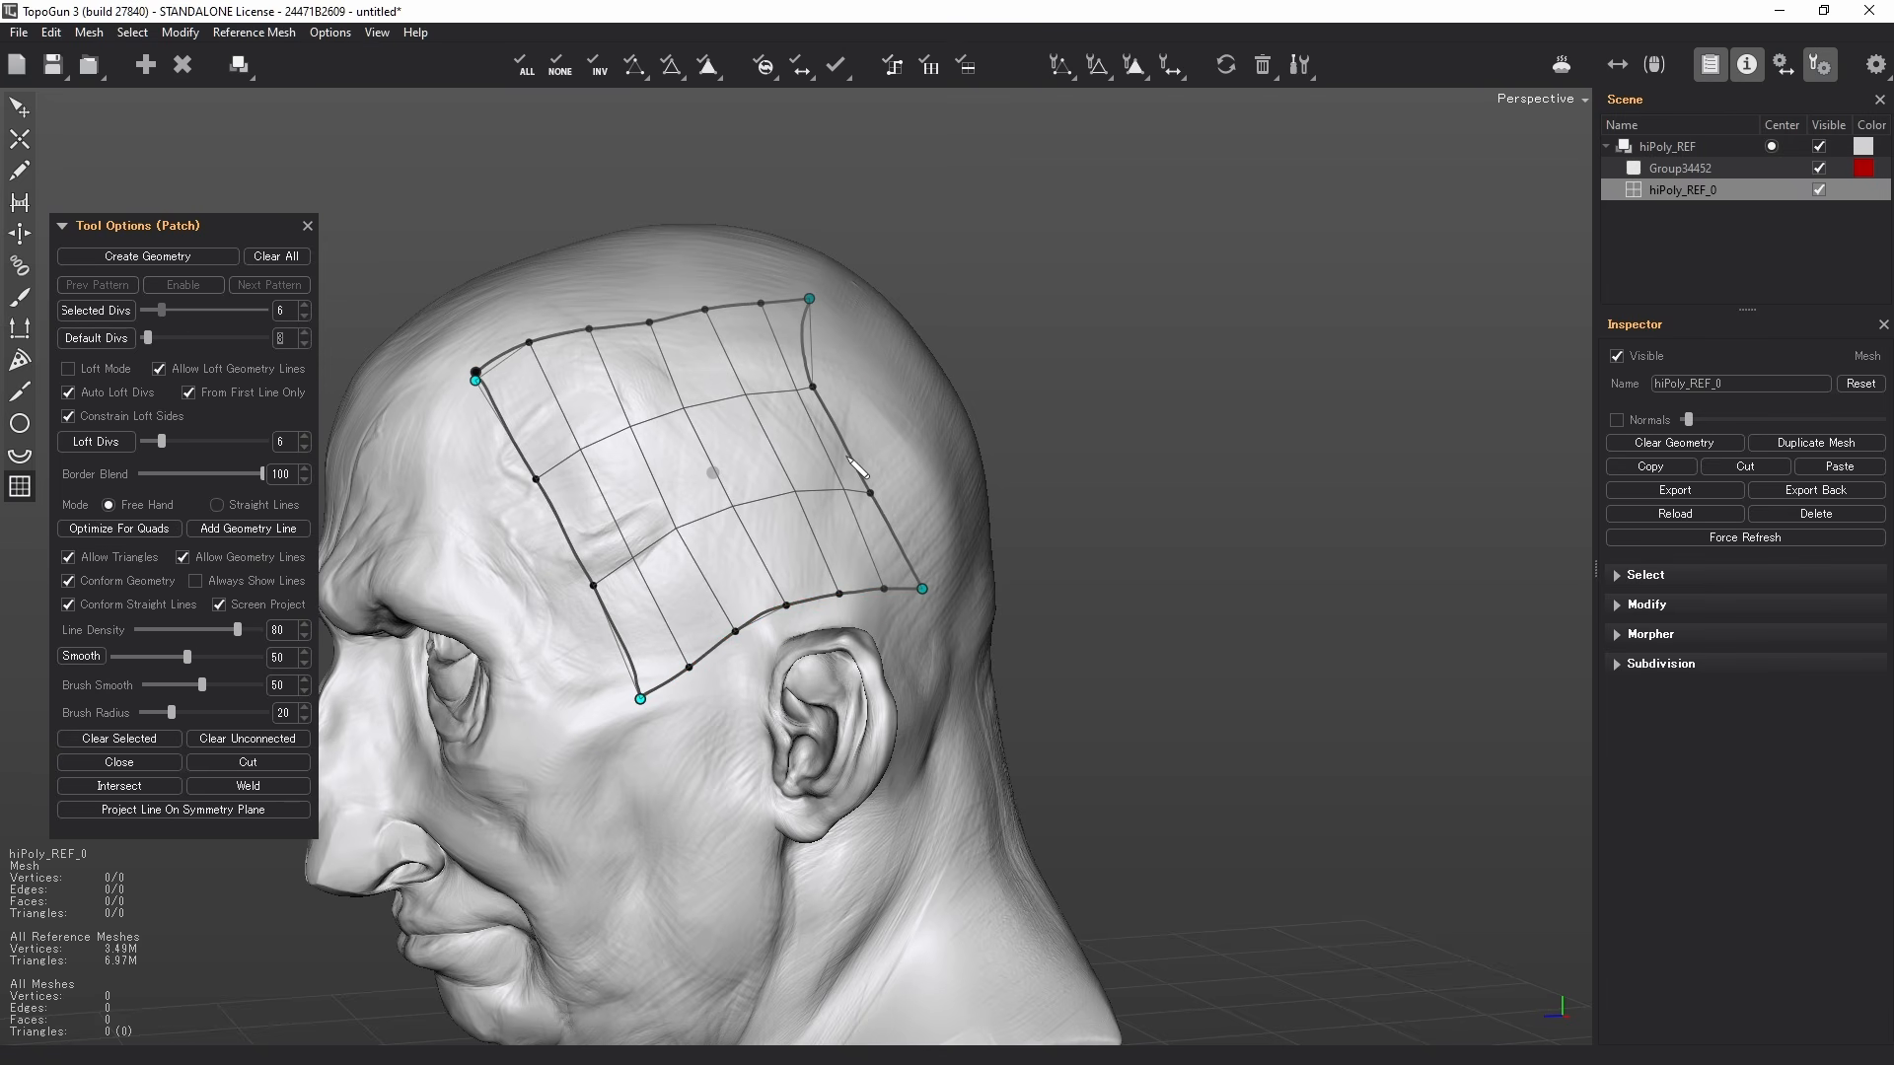
pyautogui.scroll(-1, 860, 467)
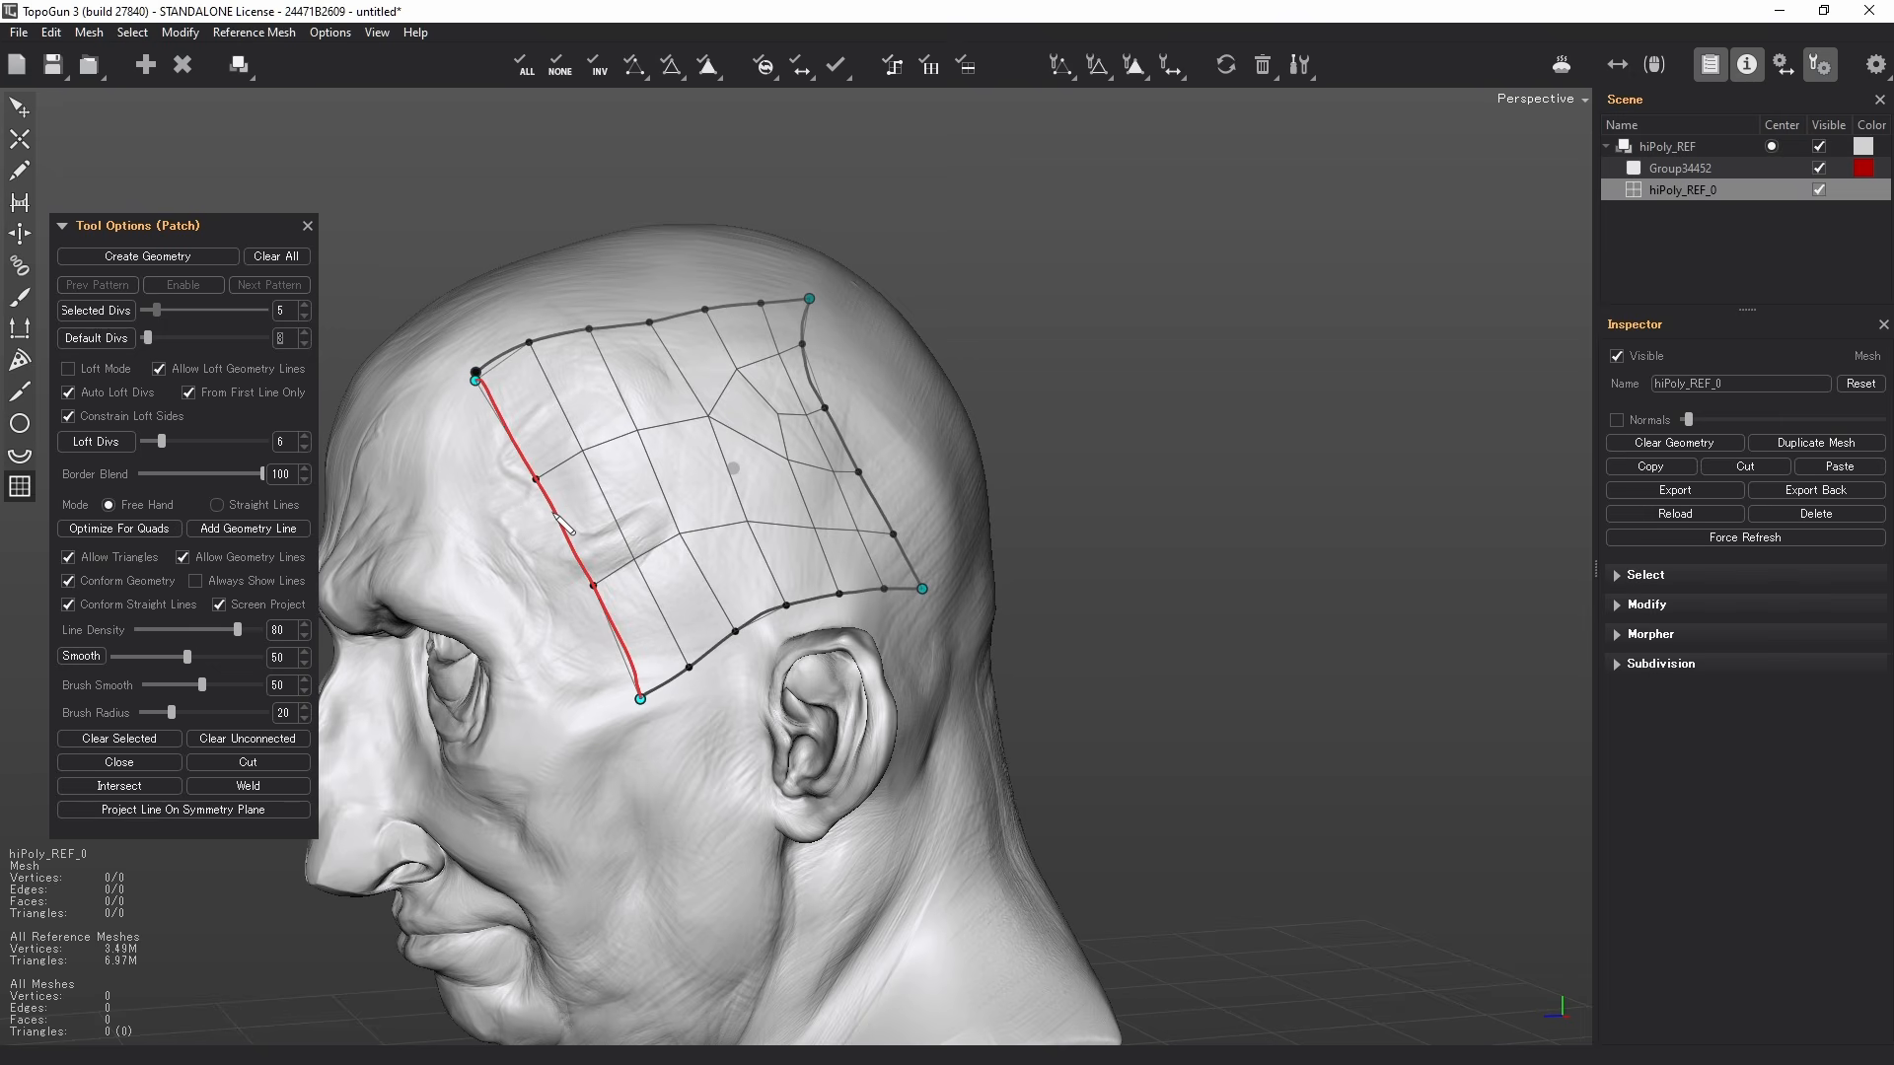
pyautogui.scroll(2, 562, 522)
pyautogui.moveTo(858, 495); pyautogui.dragTo(786, 487, button='middle')
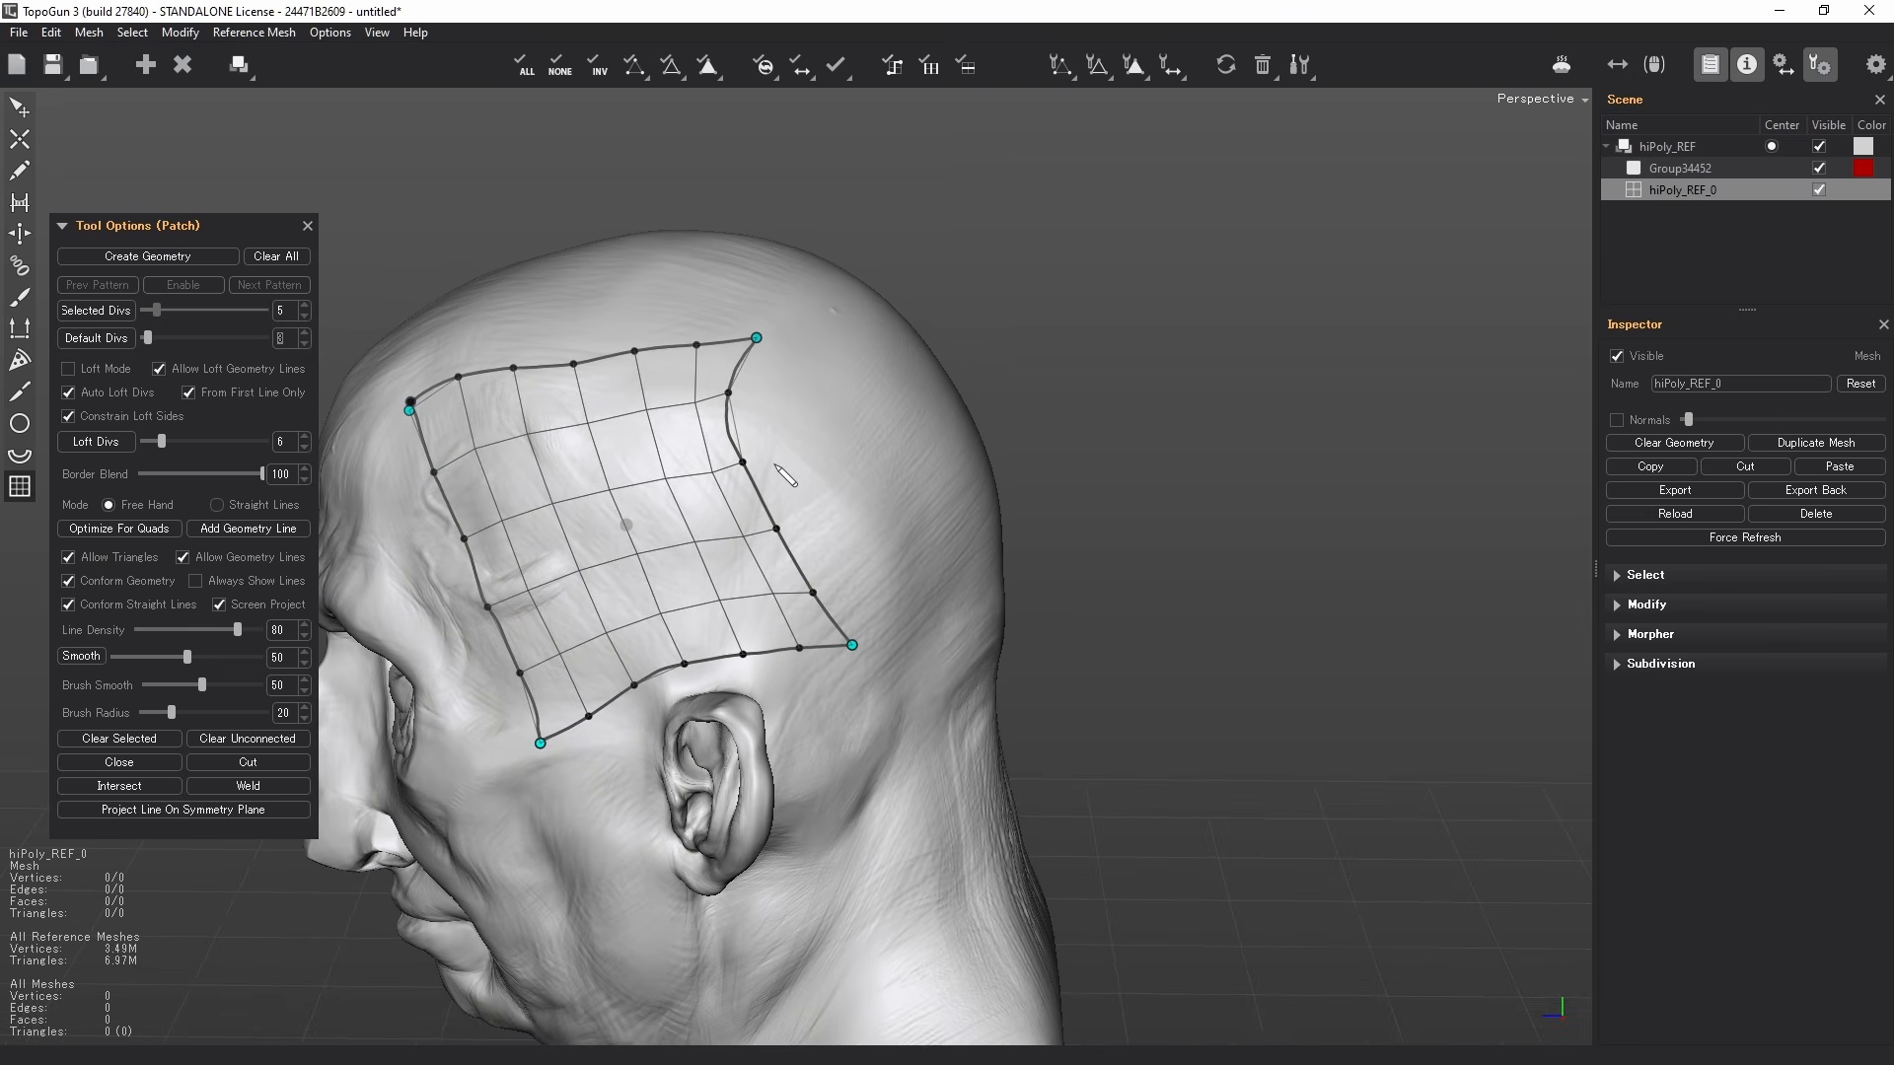
pyautogui.press('Return')
# - Turn on Loft Mode and draw two roughly parallel lines behind the ear to form the first loft section
pyautogui.moveTo(656, 513); pyautogui.dragTo(587, 501, button='middle')
pyautogui.keyDown('alt'); pyautogui.moveTo(708, 490); pyautogui.dragTo(694, 494, button='middle'); pyautogui.keyUp('alt')
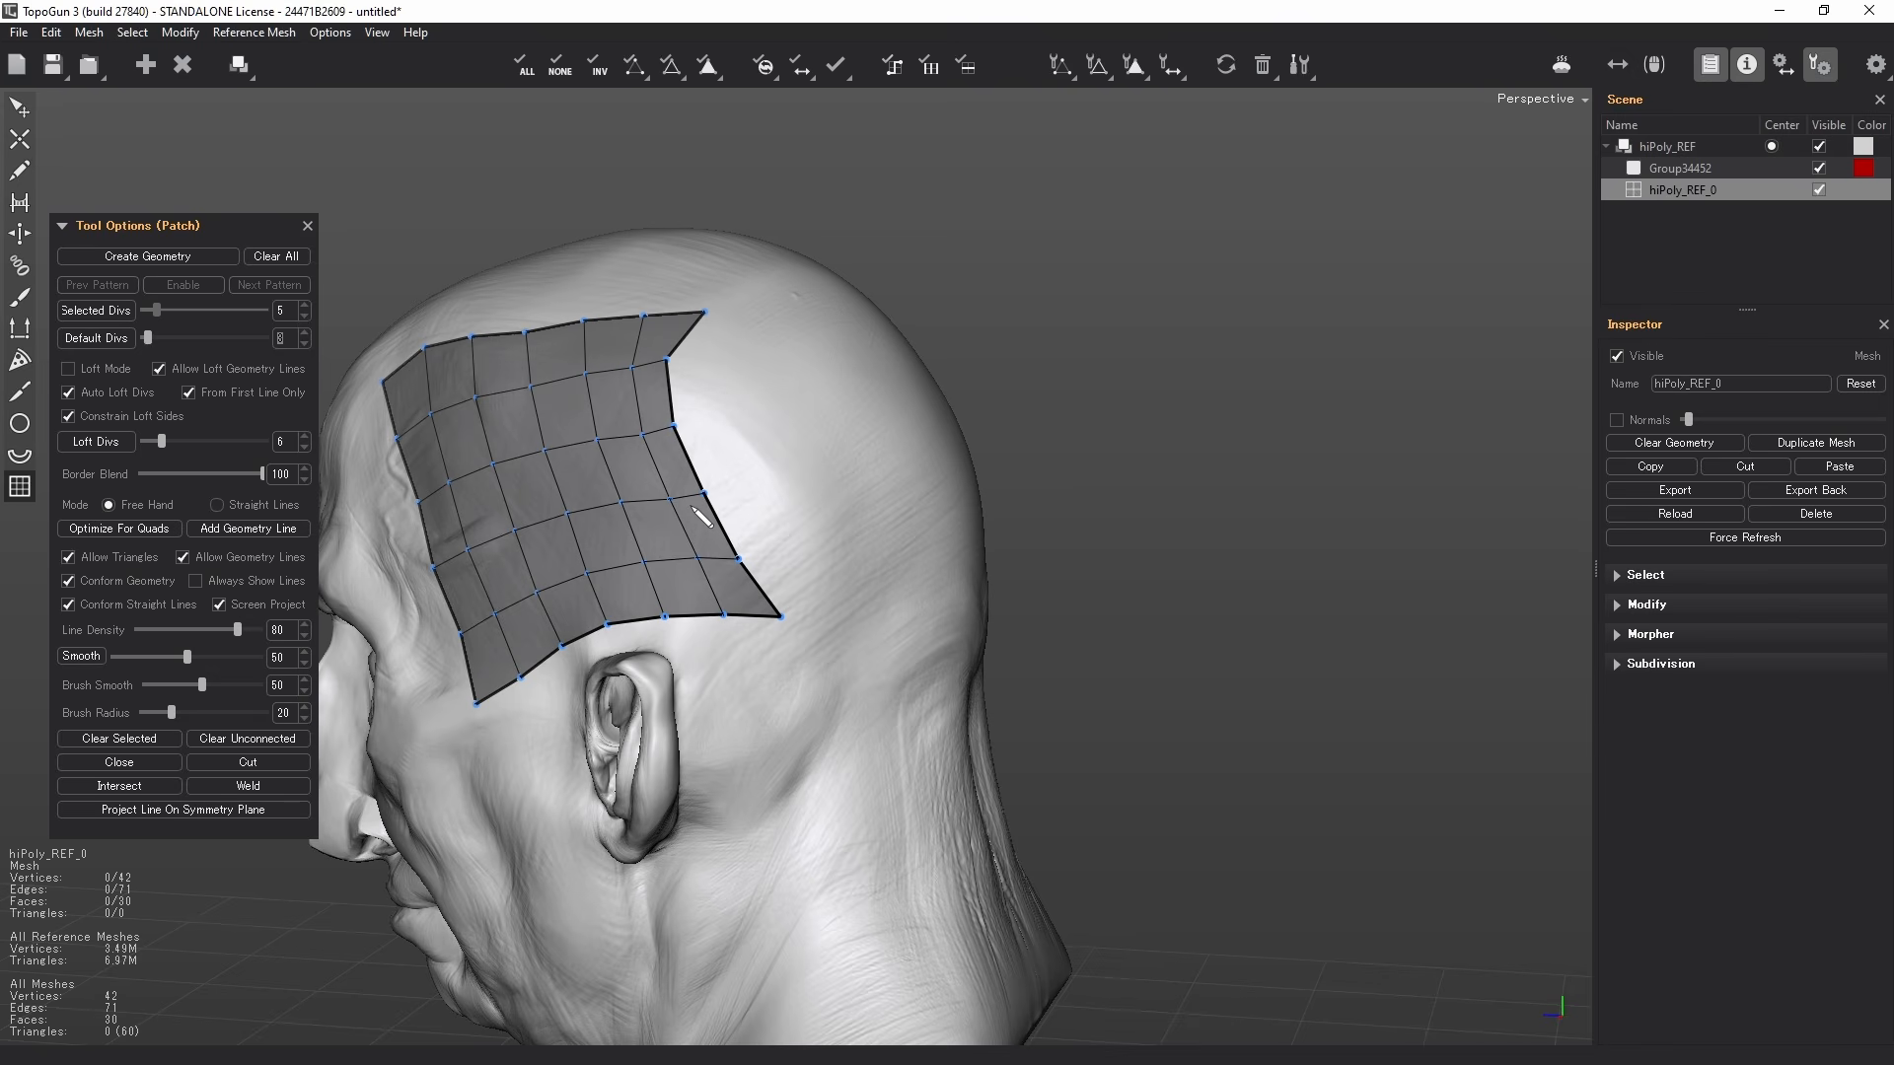
pyautogui.keyDown('alt'); pyautogui.moveTo(794, 622); pyautogui.dragTo(790, 527, button='middle'); pyautogui.keyUp('alt')
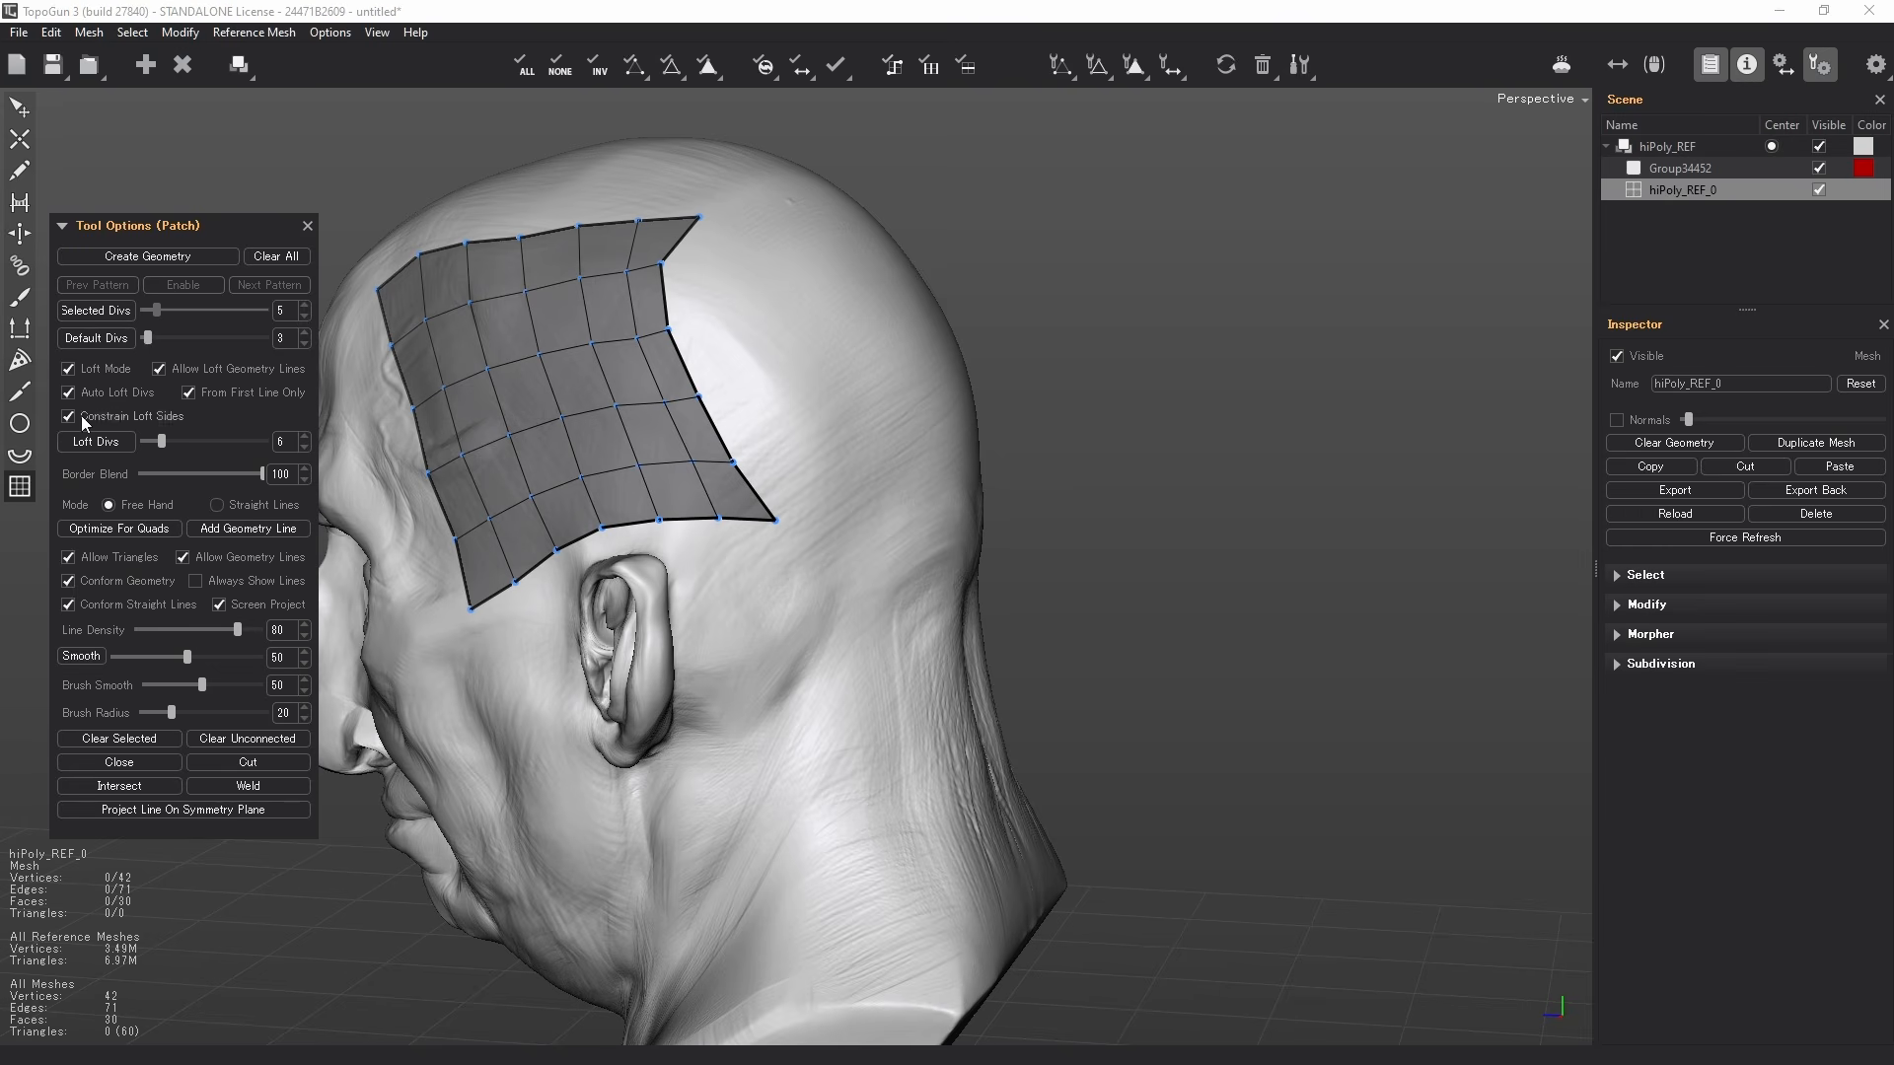
pyautogui.moveTo(896, 505); pyautogui.dragTo(838, 534, button='middle')
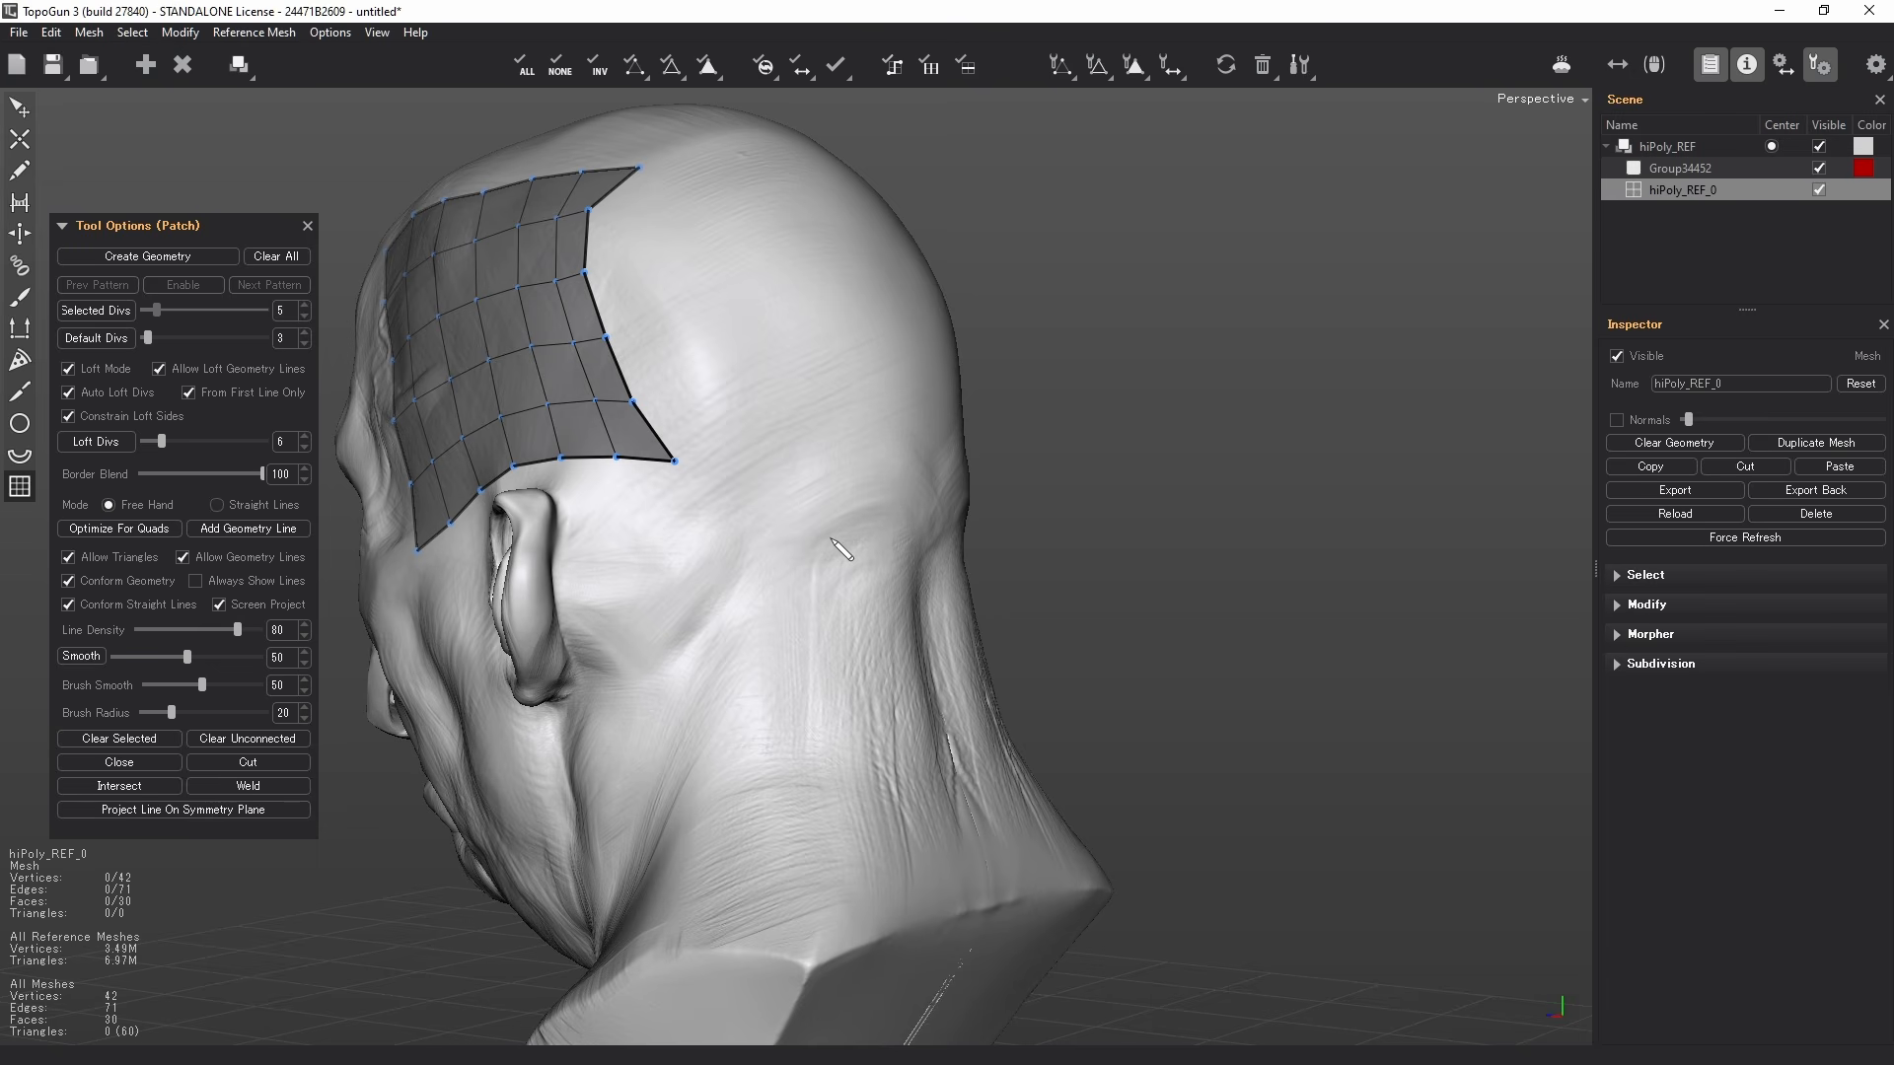
pyautogui.moveTo(847, 540); pyautogui.dragTo(675, 543)
pyautogui.moveTo(837, 676); pyautogui.dragTo(647, 648)
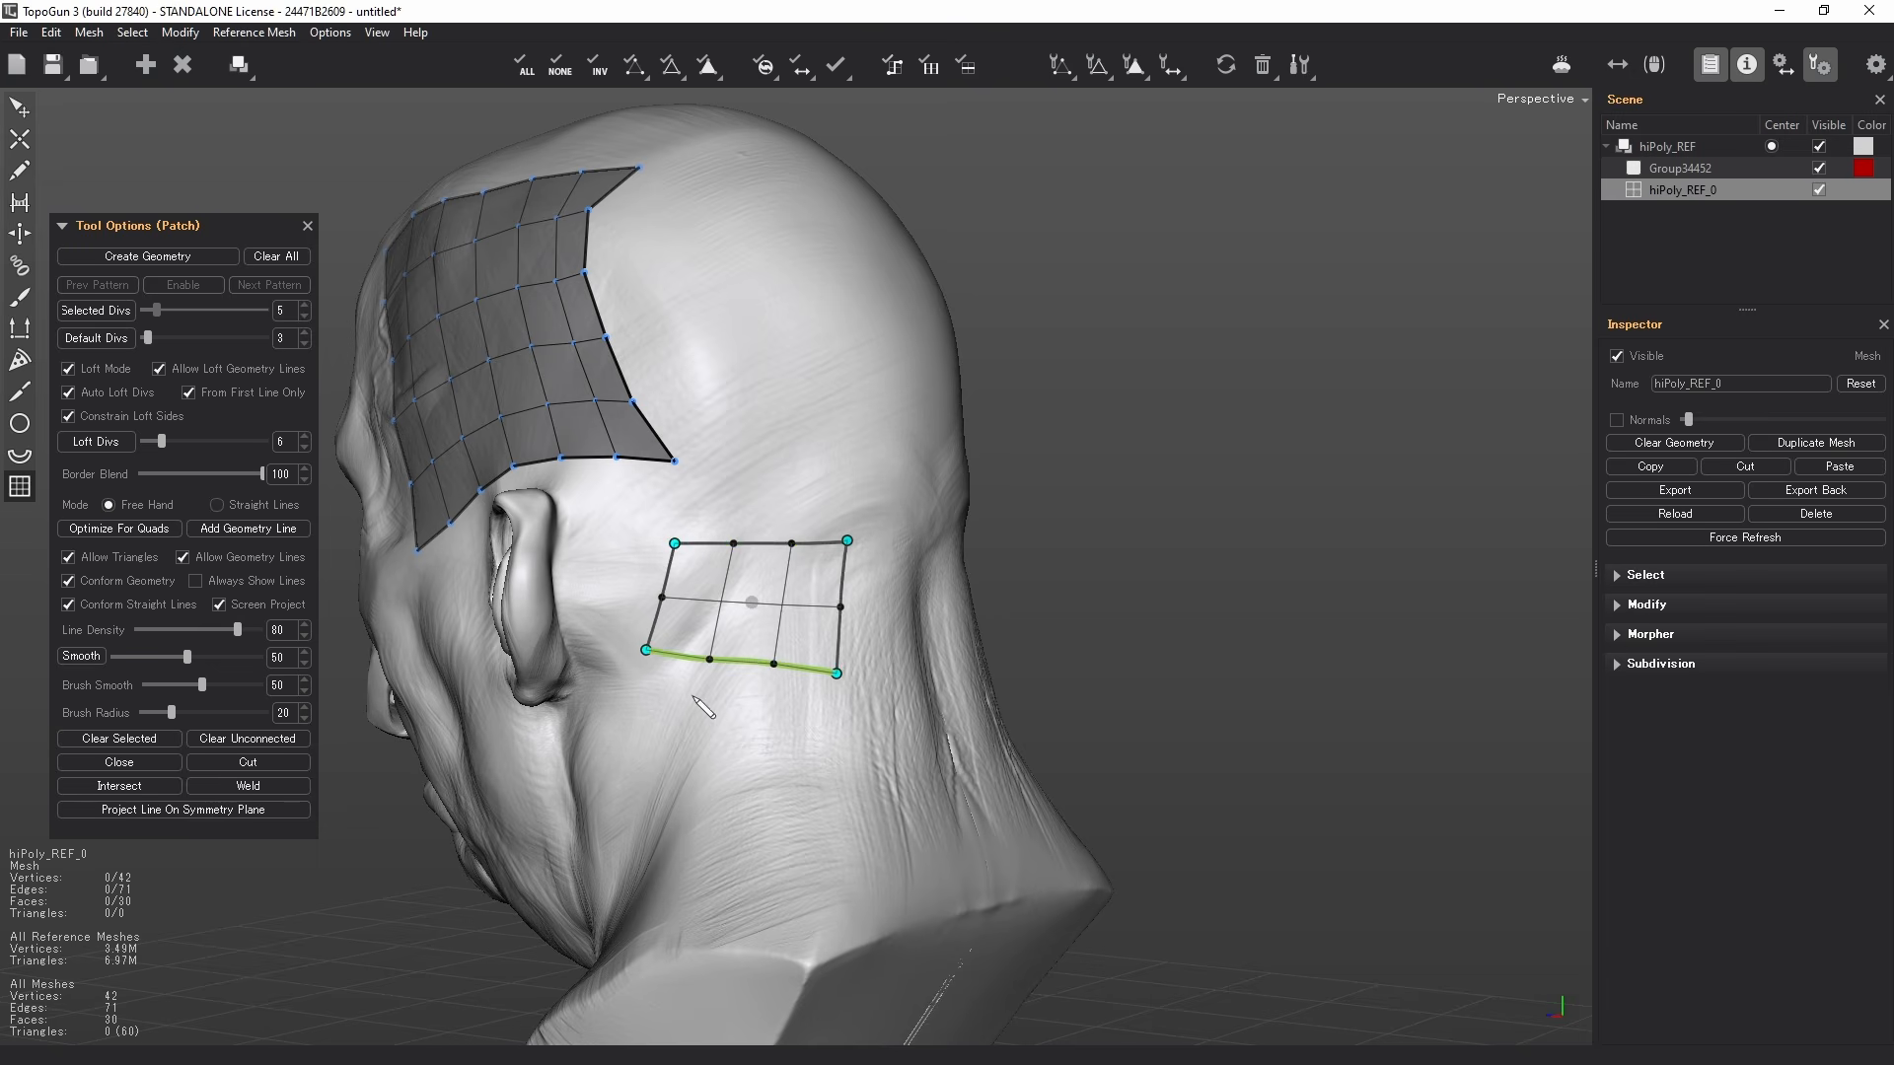
# - Extend the loft with four more lines down the side of the neck to its base, and create the geometry
pyautogui.moveTo(693, 696)
pyautogui.mouseDown(button='middle')
pyautogui.moveTo(827, 668)
pyautogui.moveTo(922, 678)
pyautogui.mouseUp(button='middle')
pyautogui.moveTo(965, 683); pyautogui.dragTo(741, 642)
pyautogui.moveTo(874, 791); pyautogui.dragTo(723, 746)
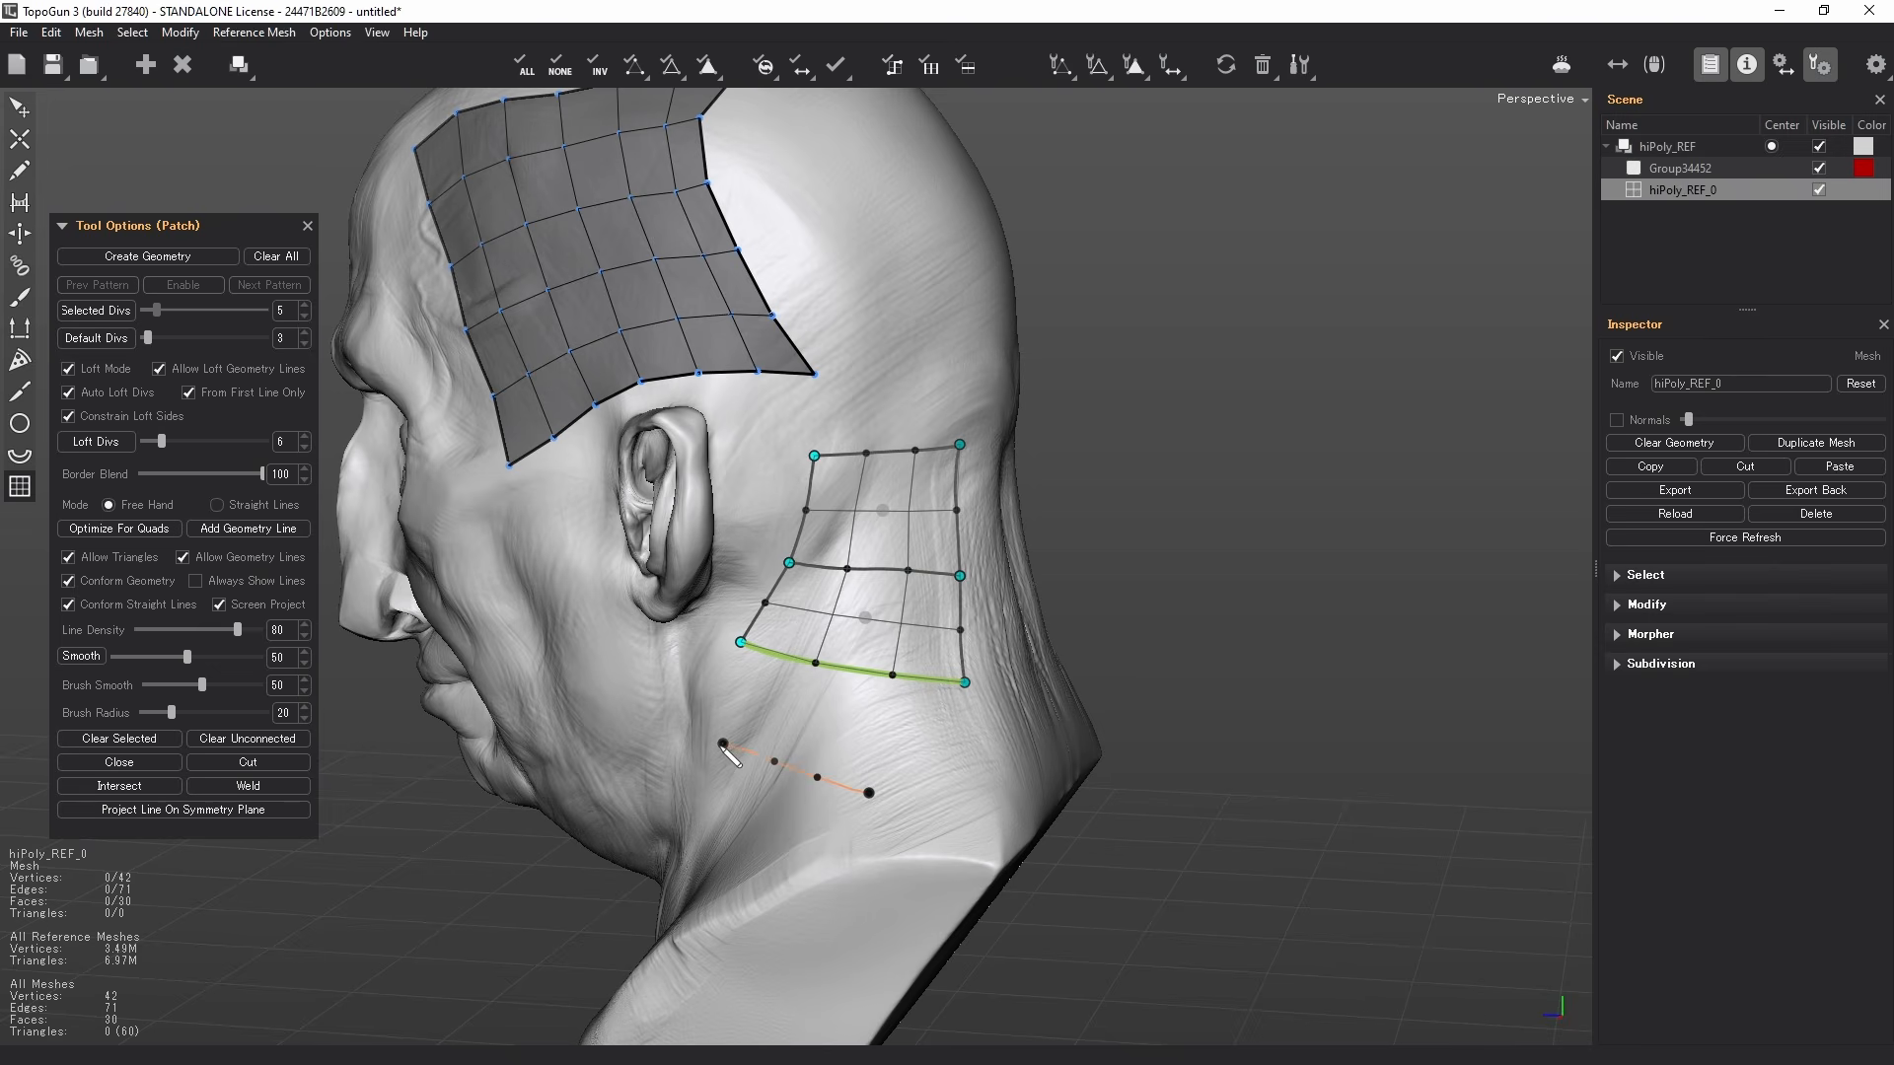
pyautogui.moveTo(723, 746)
pyautogui.mouseDown(button='middle')
pyautogui.moveTo(893, 744)
pyautogui.moveTo(859, 683)
pyautogui.mouseUp(button='middle')
pyautogui.moveTo(967, 733); pyautogui.dragTo(761, 790)
pyautogui.moveTo(801, 789)
pyautogui.mouseDown(button='middle')
pyautogui.moveTo(914, 782)
pyautogui.moveTo(979, 746)
pyautogui.moveTo(754, 775)
pyautogui.moveTo(654, 828)
pyautogui.moveTo(1065, 760)
pyautogui.moveTo(1017, 735)
pyautogui.mouseUp(button='middle')
pyautogui.moveTo(1016, 735); pyautogui.dragTo(850, 858)
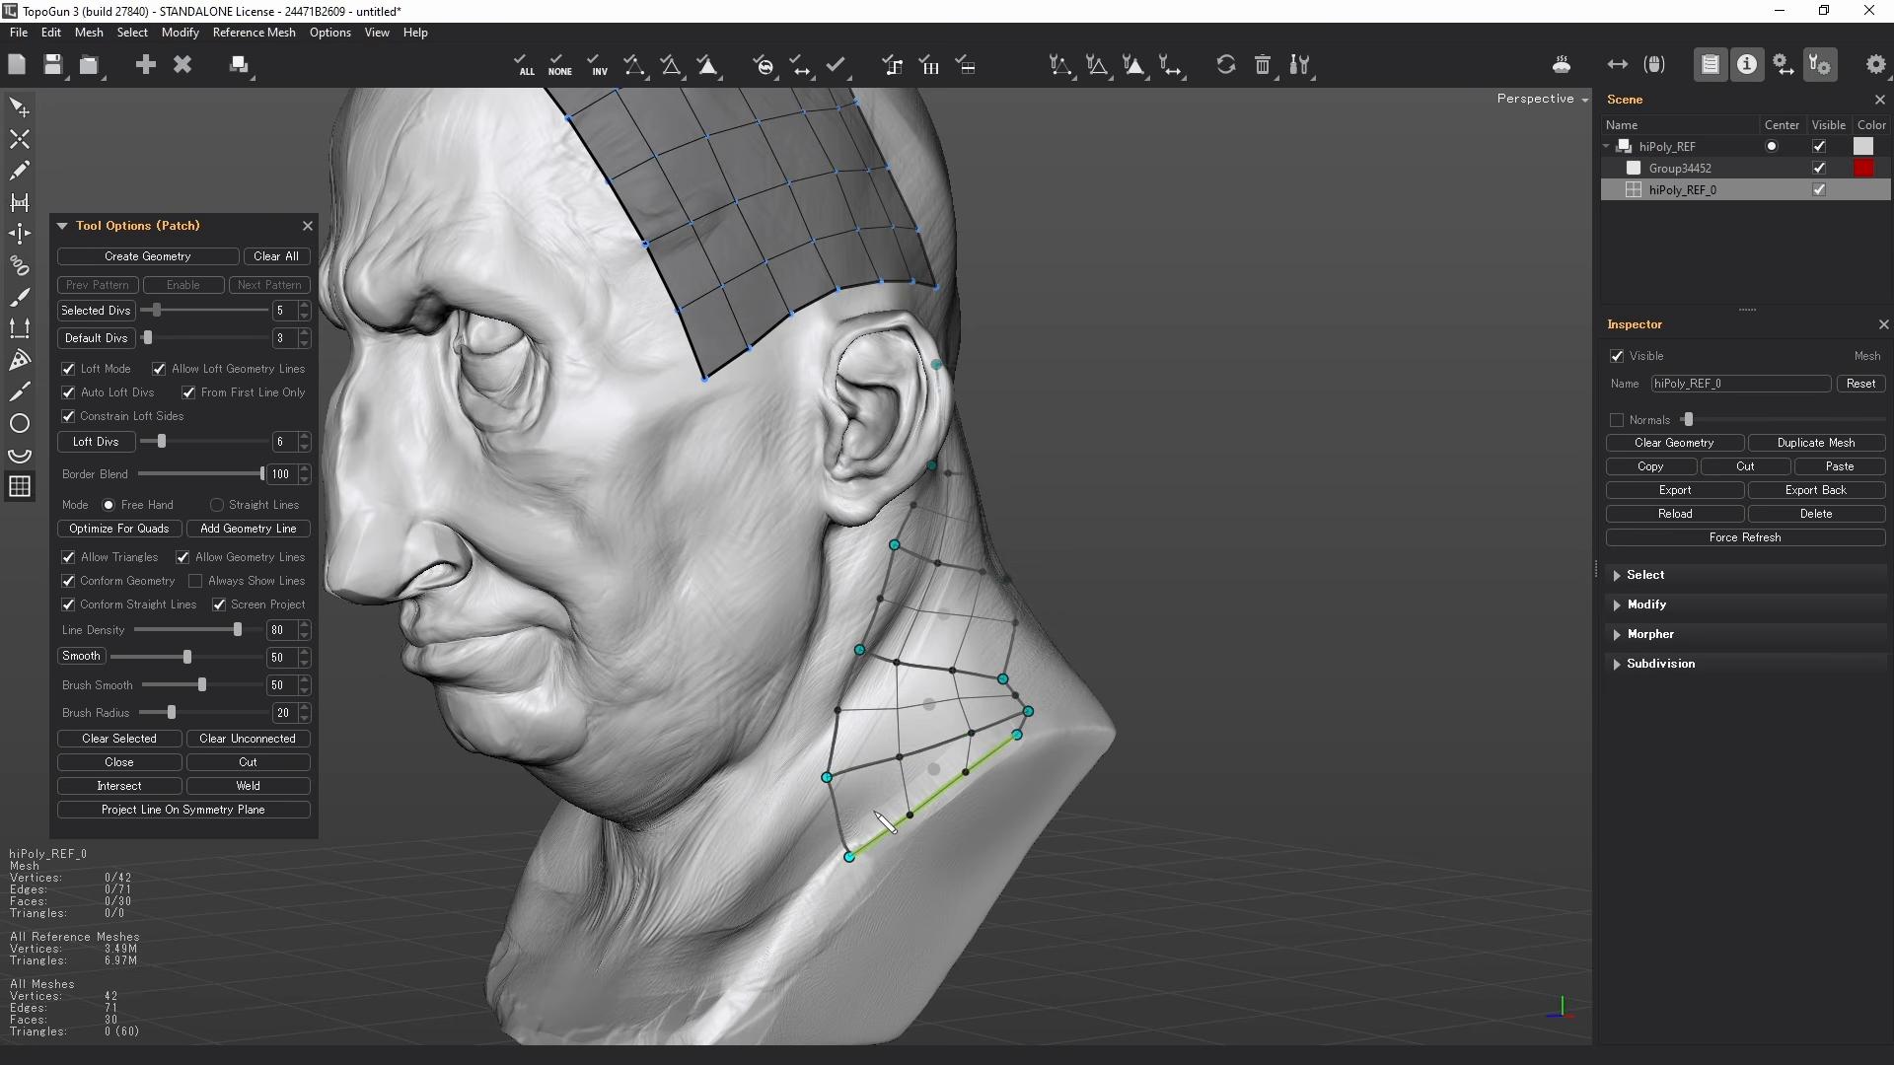
pyautogui.moveTo(838, 810); pyautogui.dragTo(907, 730, button='middle')
pyautogui.press('Return')
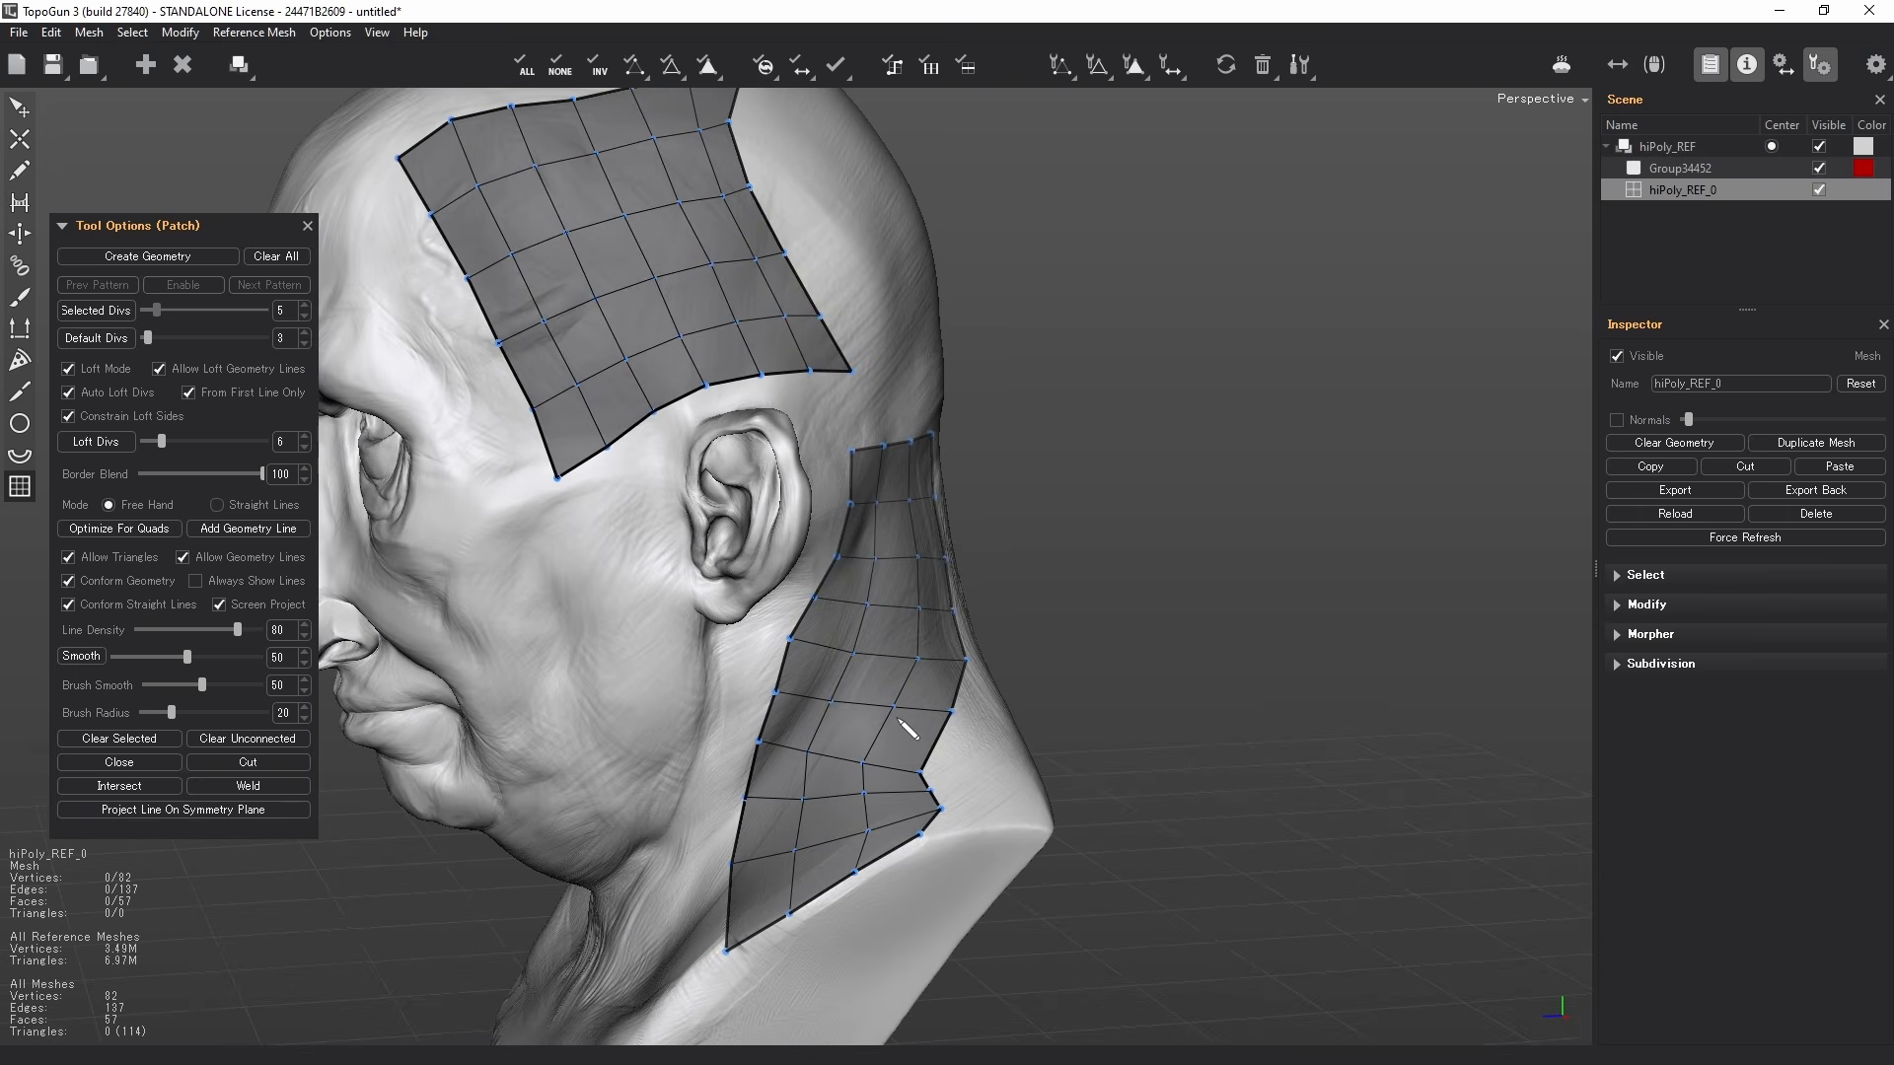
# - Reposition the rear corner vertex at the bottom of the neck strip, near the neck's base edge
pyautogui.click(19, 106)
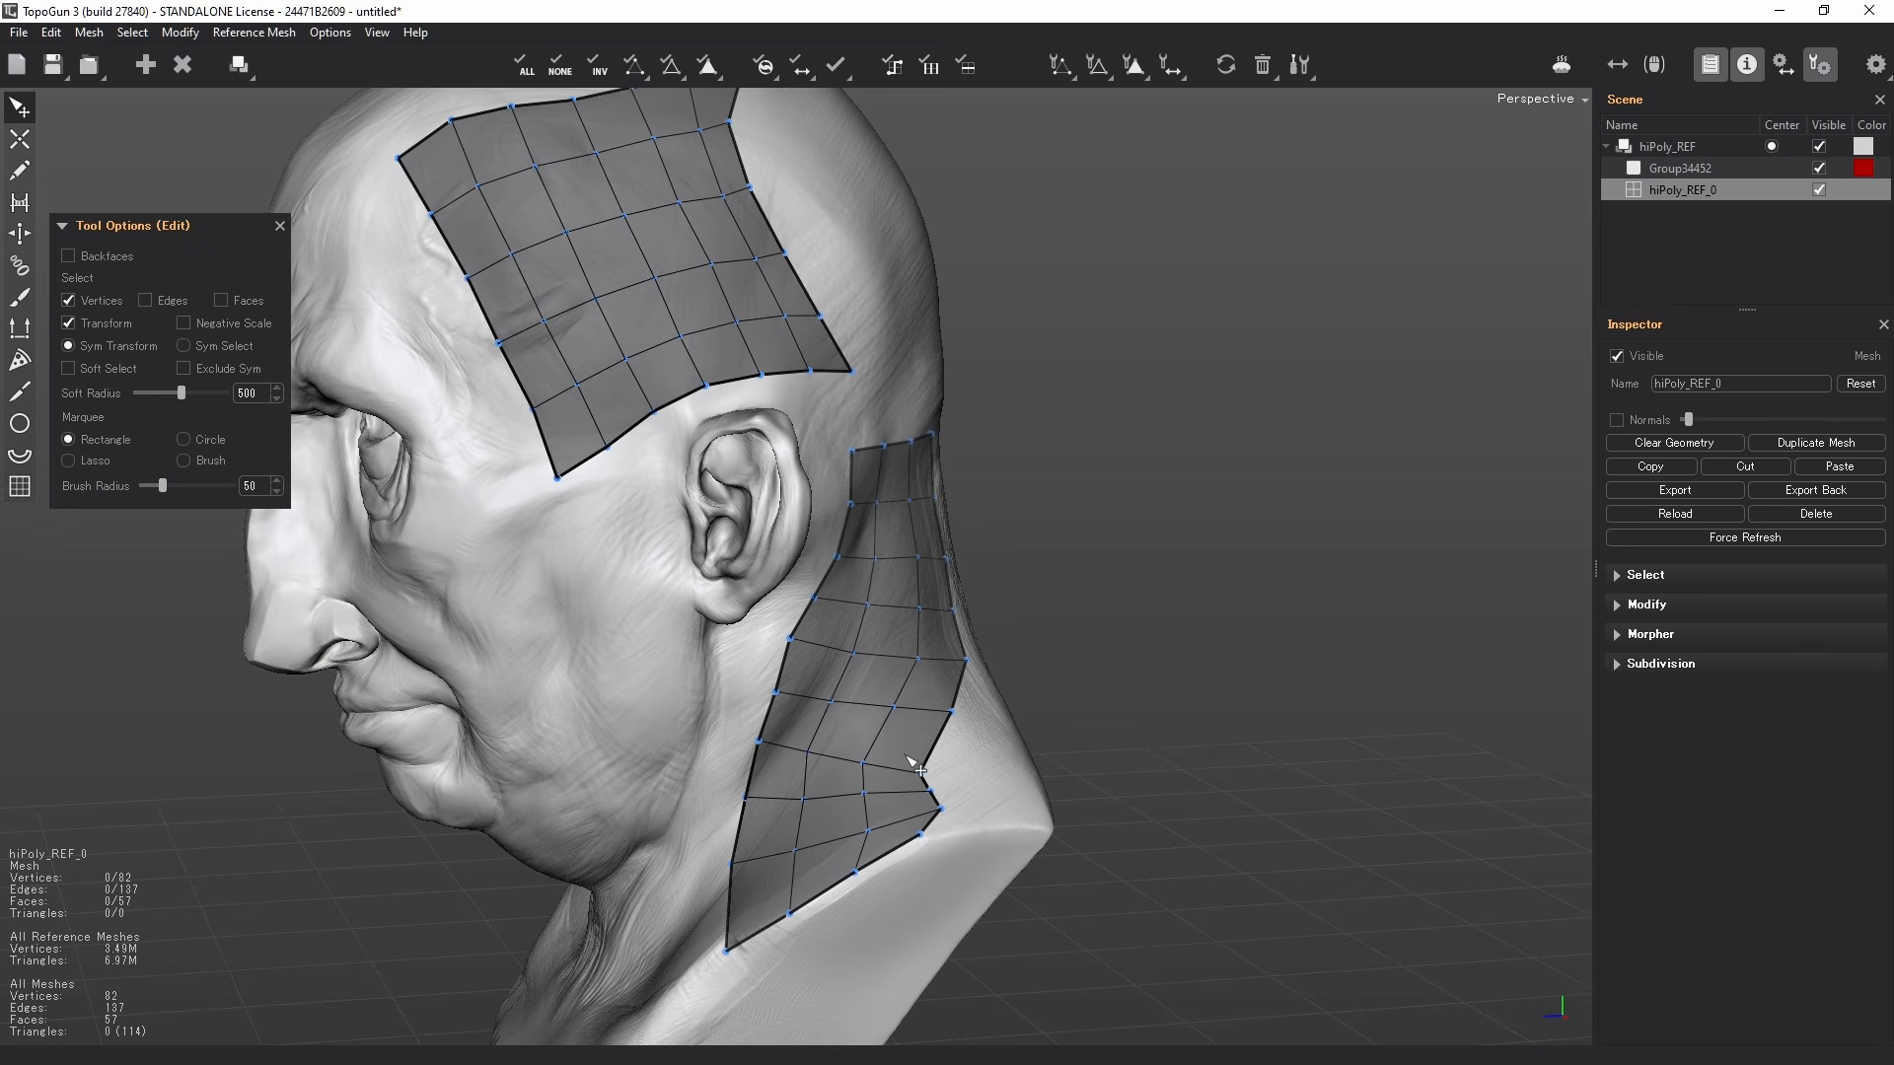
pyautogui.moveTo(925, 774); pyautogui.dragTo(935, 835)
pyautogui.press('p')
# - Draw five successive loft lines from the back of the head down the nape of the neck
pyautogui.scroll(-2, 961, 561)
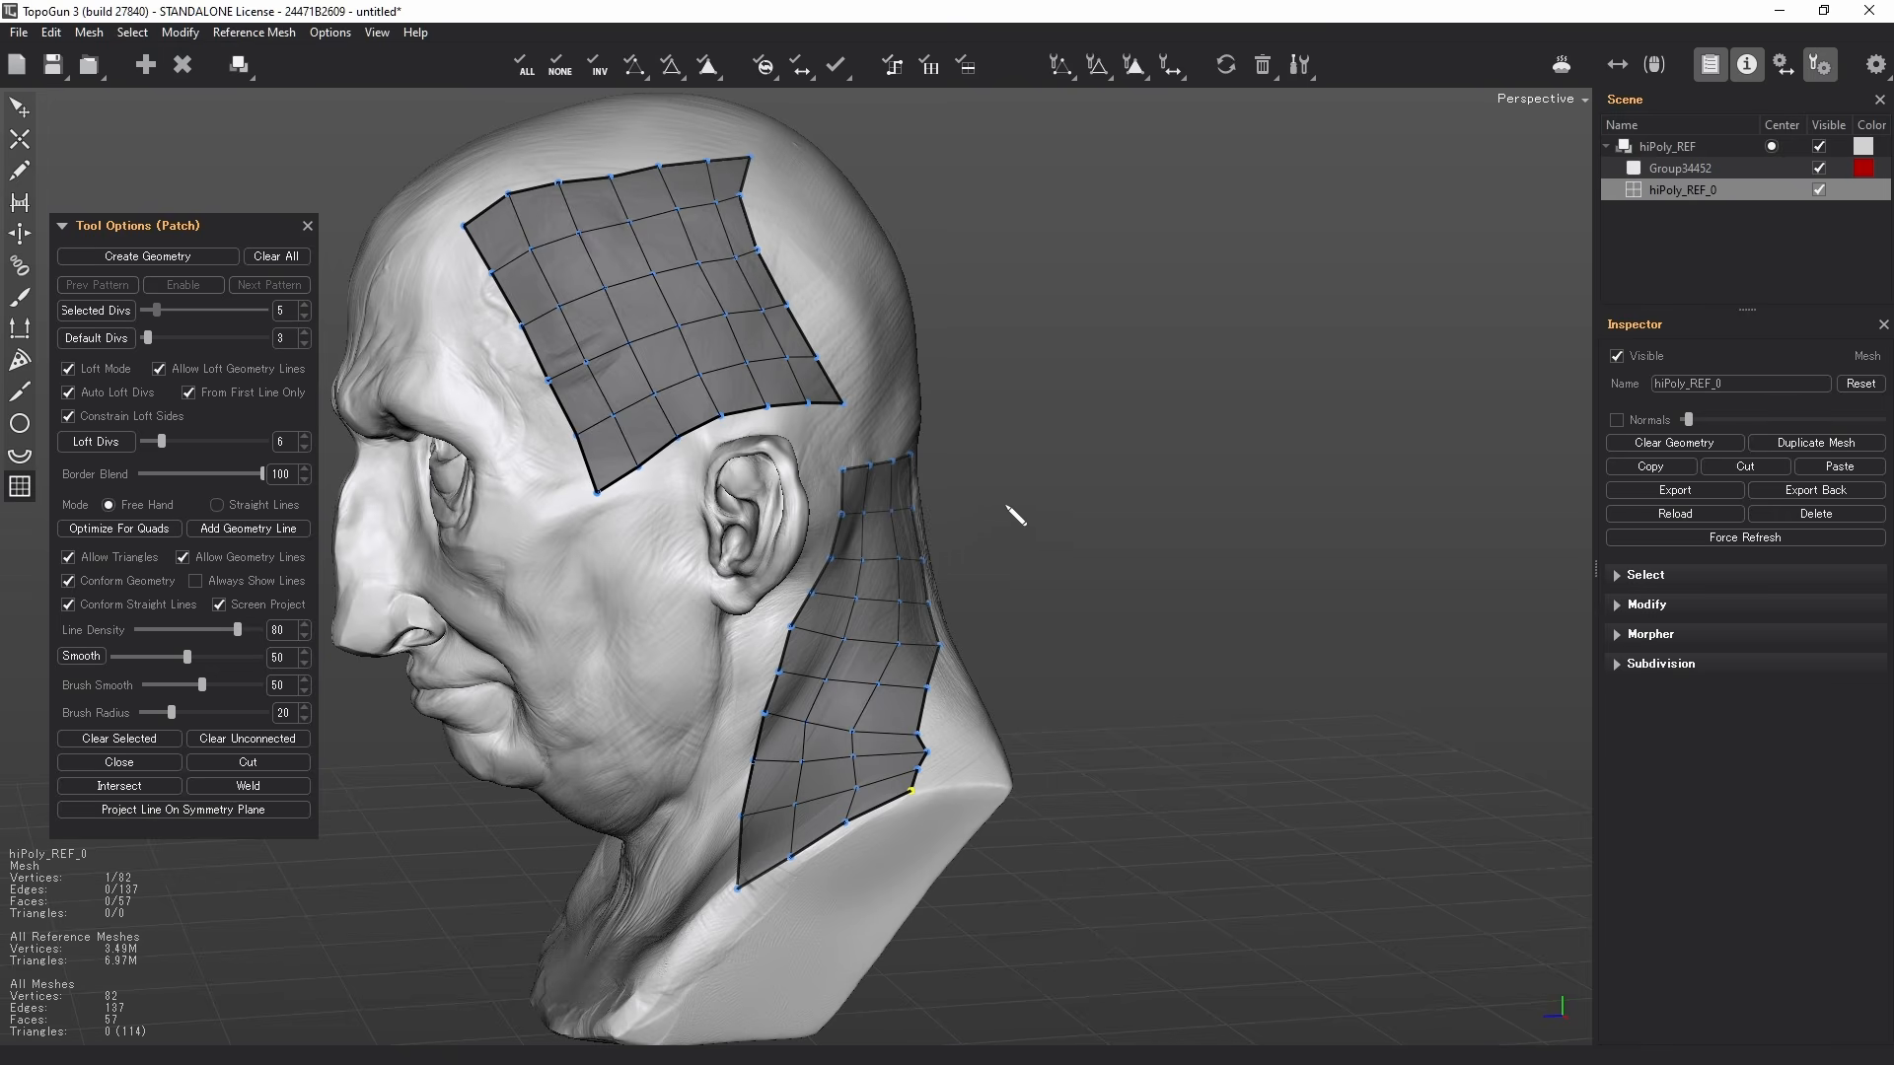
pyautogui.keyDown('alt'); pyautogui.moveTo(1008, 506); pyautogui.dragTo(444, 512); pyautogui.keyUp('alt')
pyautogui.keyDown('alt'); pyautogui.moveTo(443, 512); pyautogui.dragTo(558, 668, button='middle'); pyautogui.keyUp('alt')
pyautogui.moveTo(809, 425); pyautogui.dragTo(653, 539)
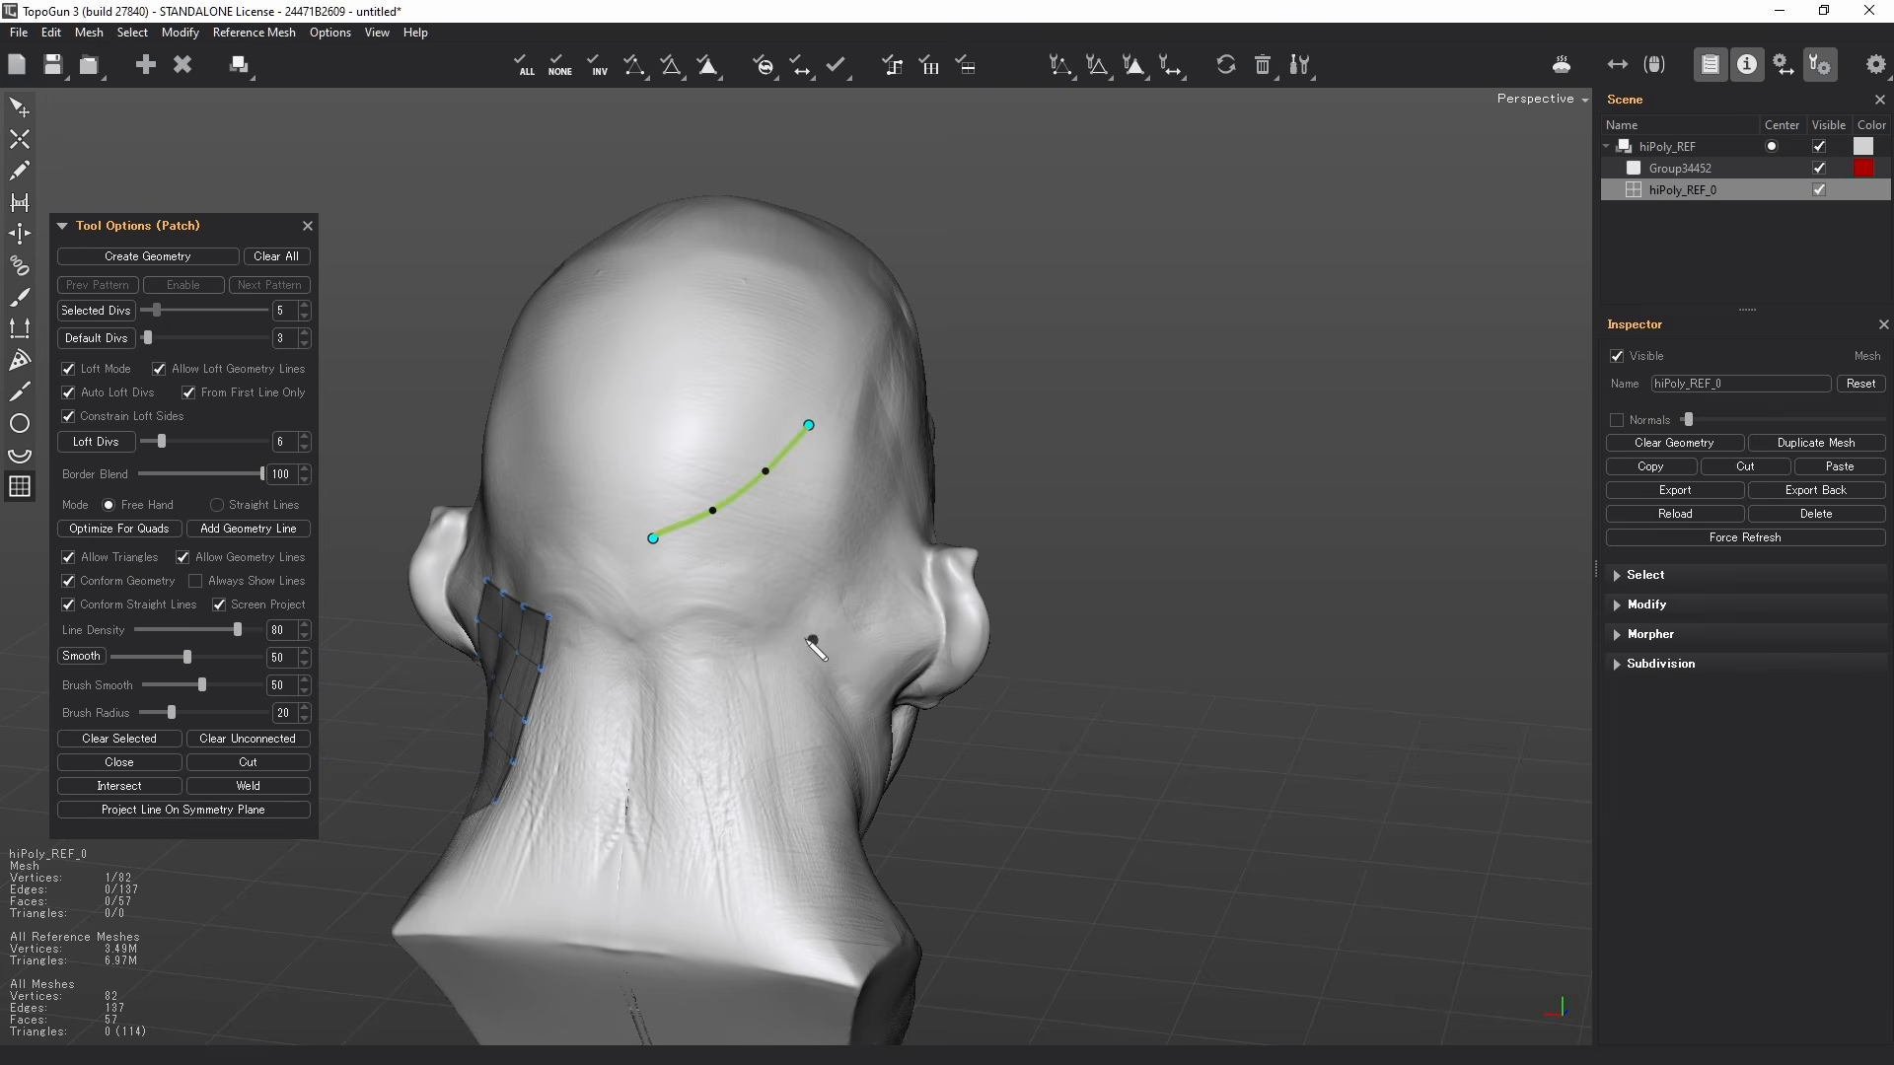
pyautogui.moveTo(813, 640); pyautogui.dragTo(663, 625)
pyautogui.moveTo(778, 724); pyautogui.dragTo(642, 677)
pyautogui.moveTo(737, 808); pyautogui.dragTo(609, 749)
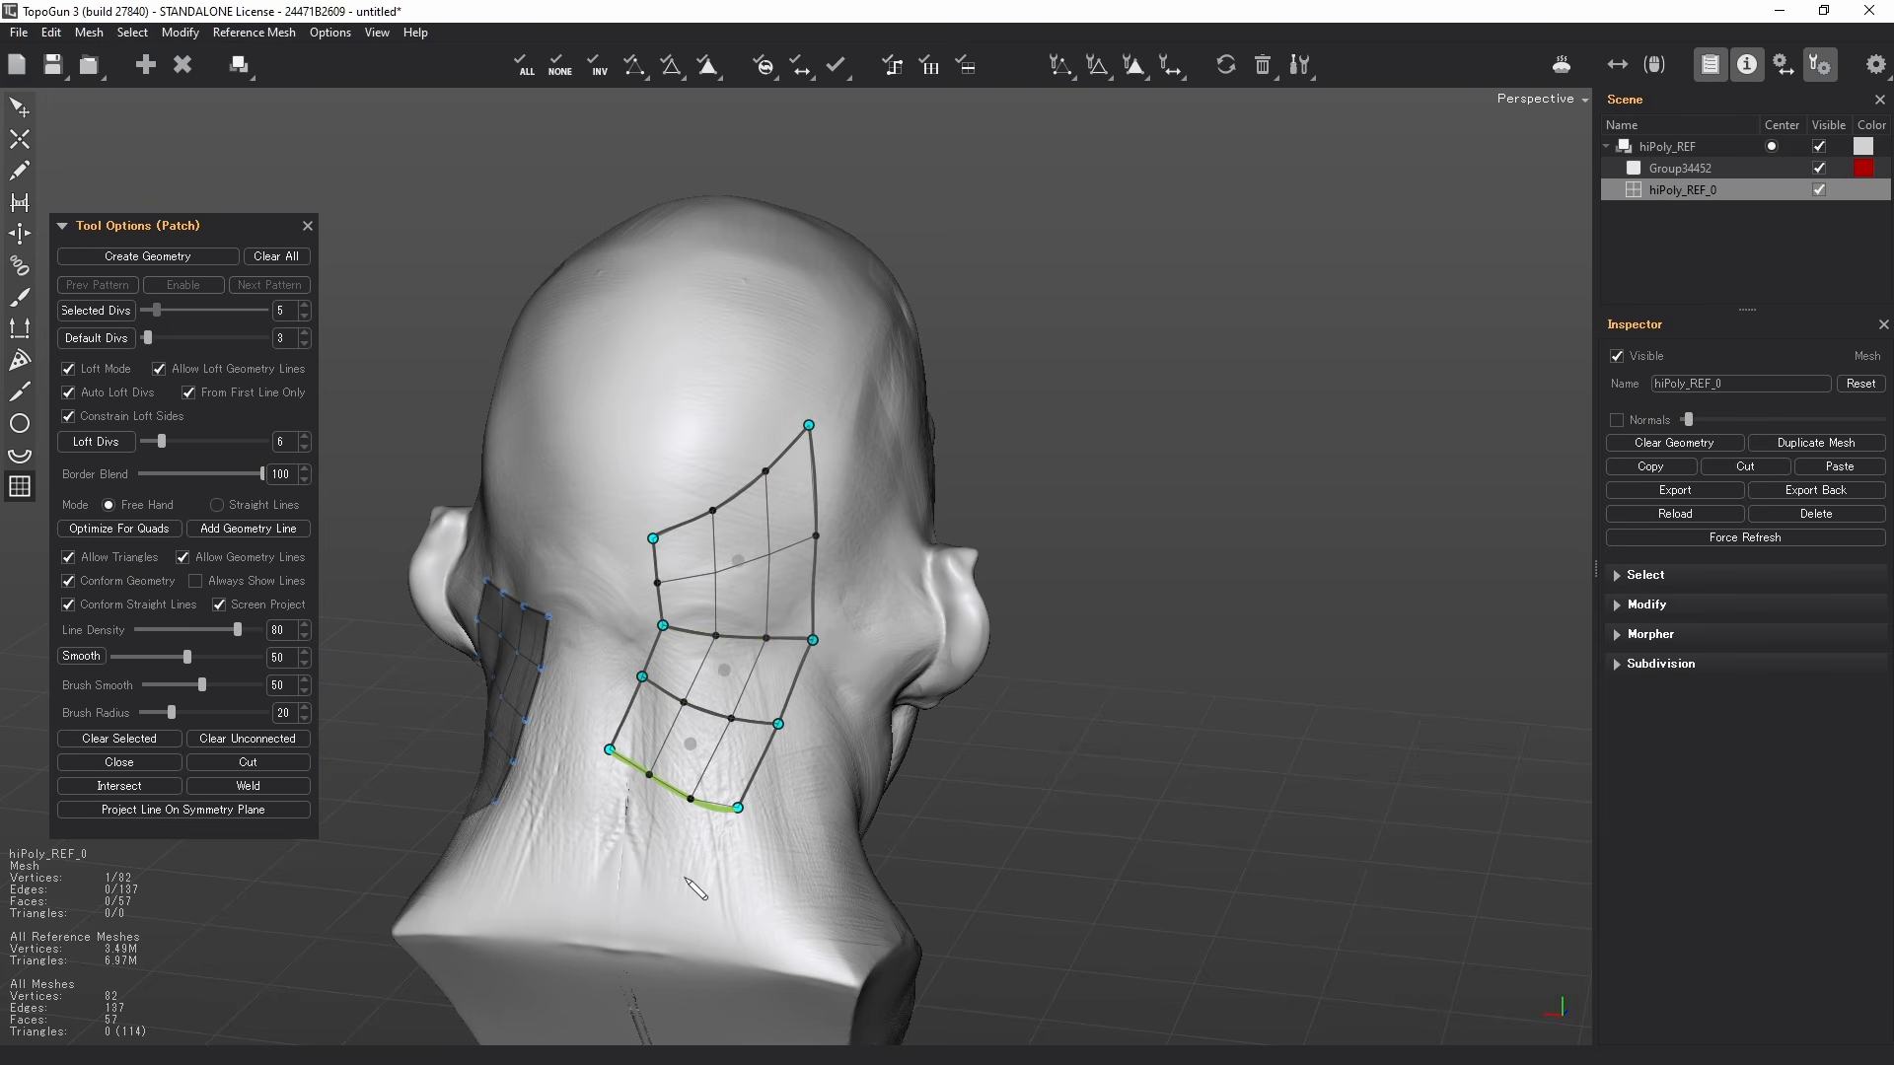
pyautogui.moveTo(685, 876); pyautogui.dragTo(562, 825)
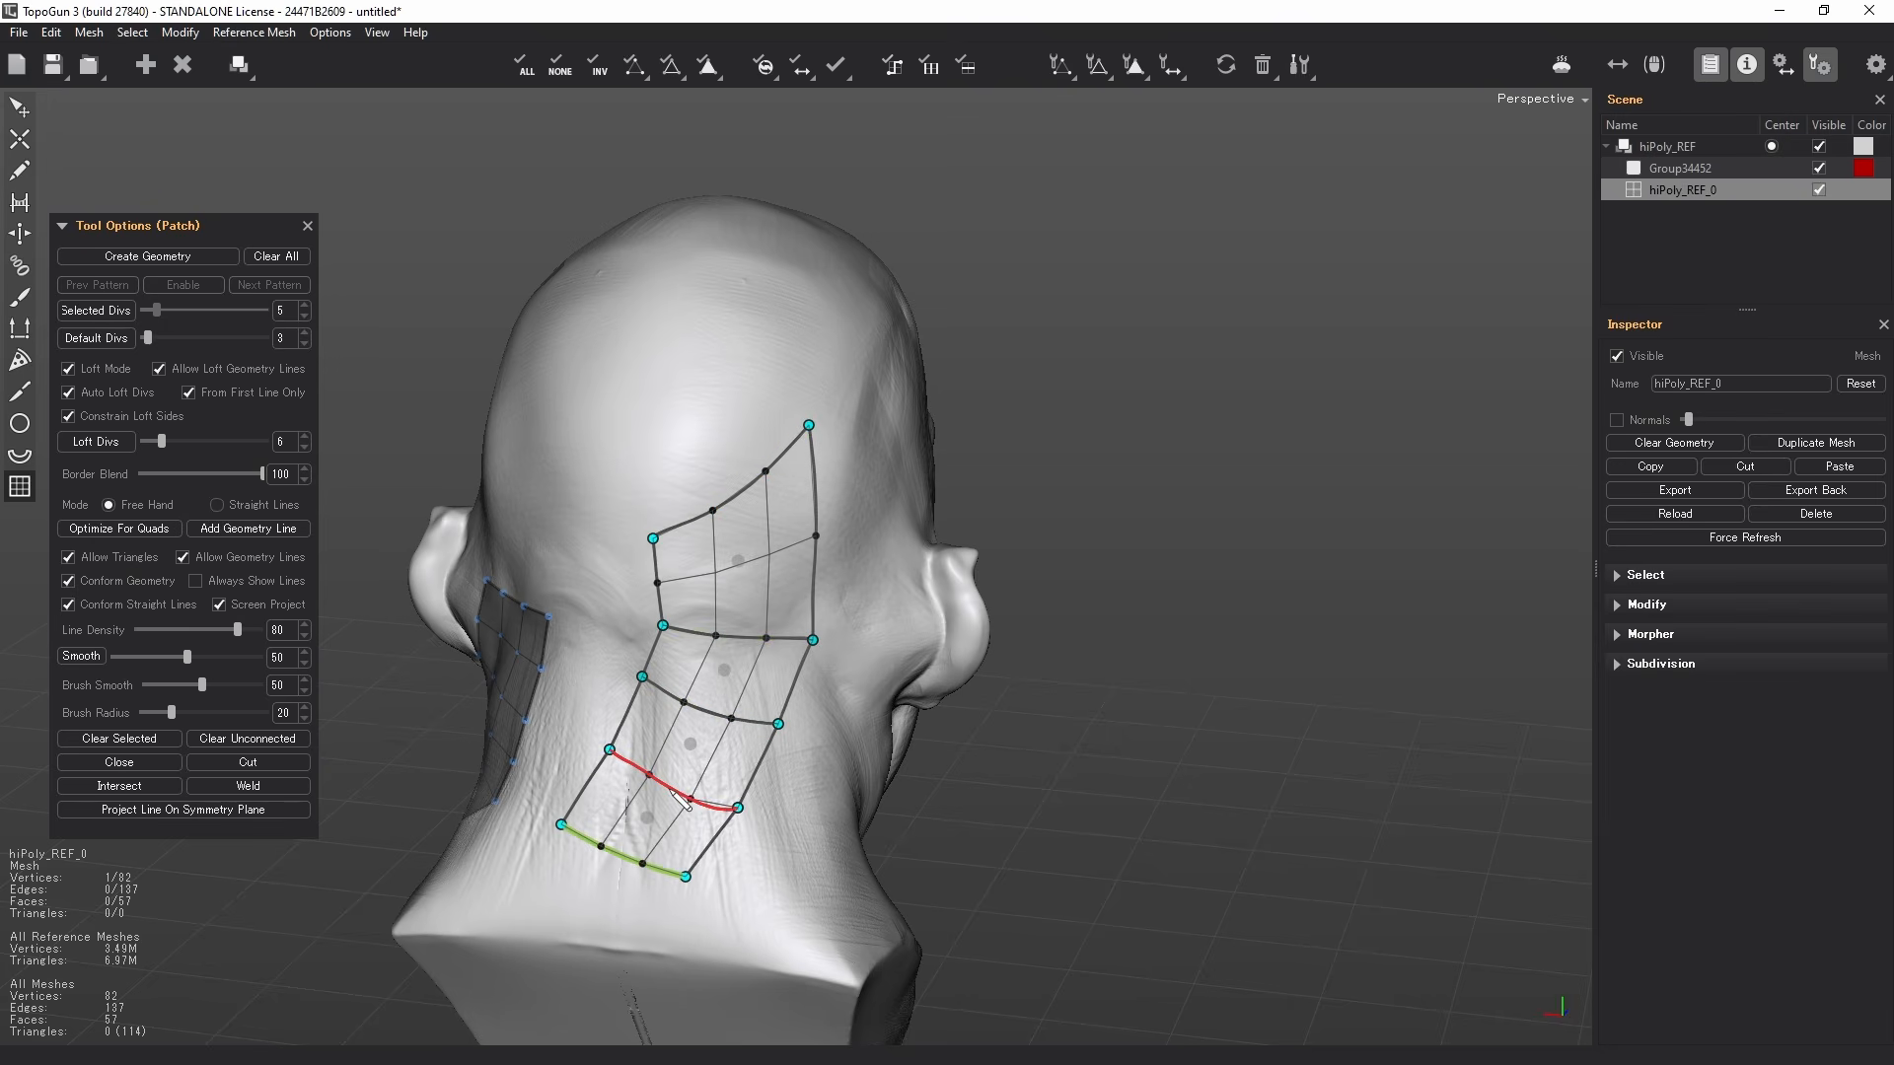
# - Set all five cross lines of the loft on the back of the head and neck to 6 divisions
pyautogui.scroll(2, 732, 645)
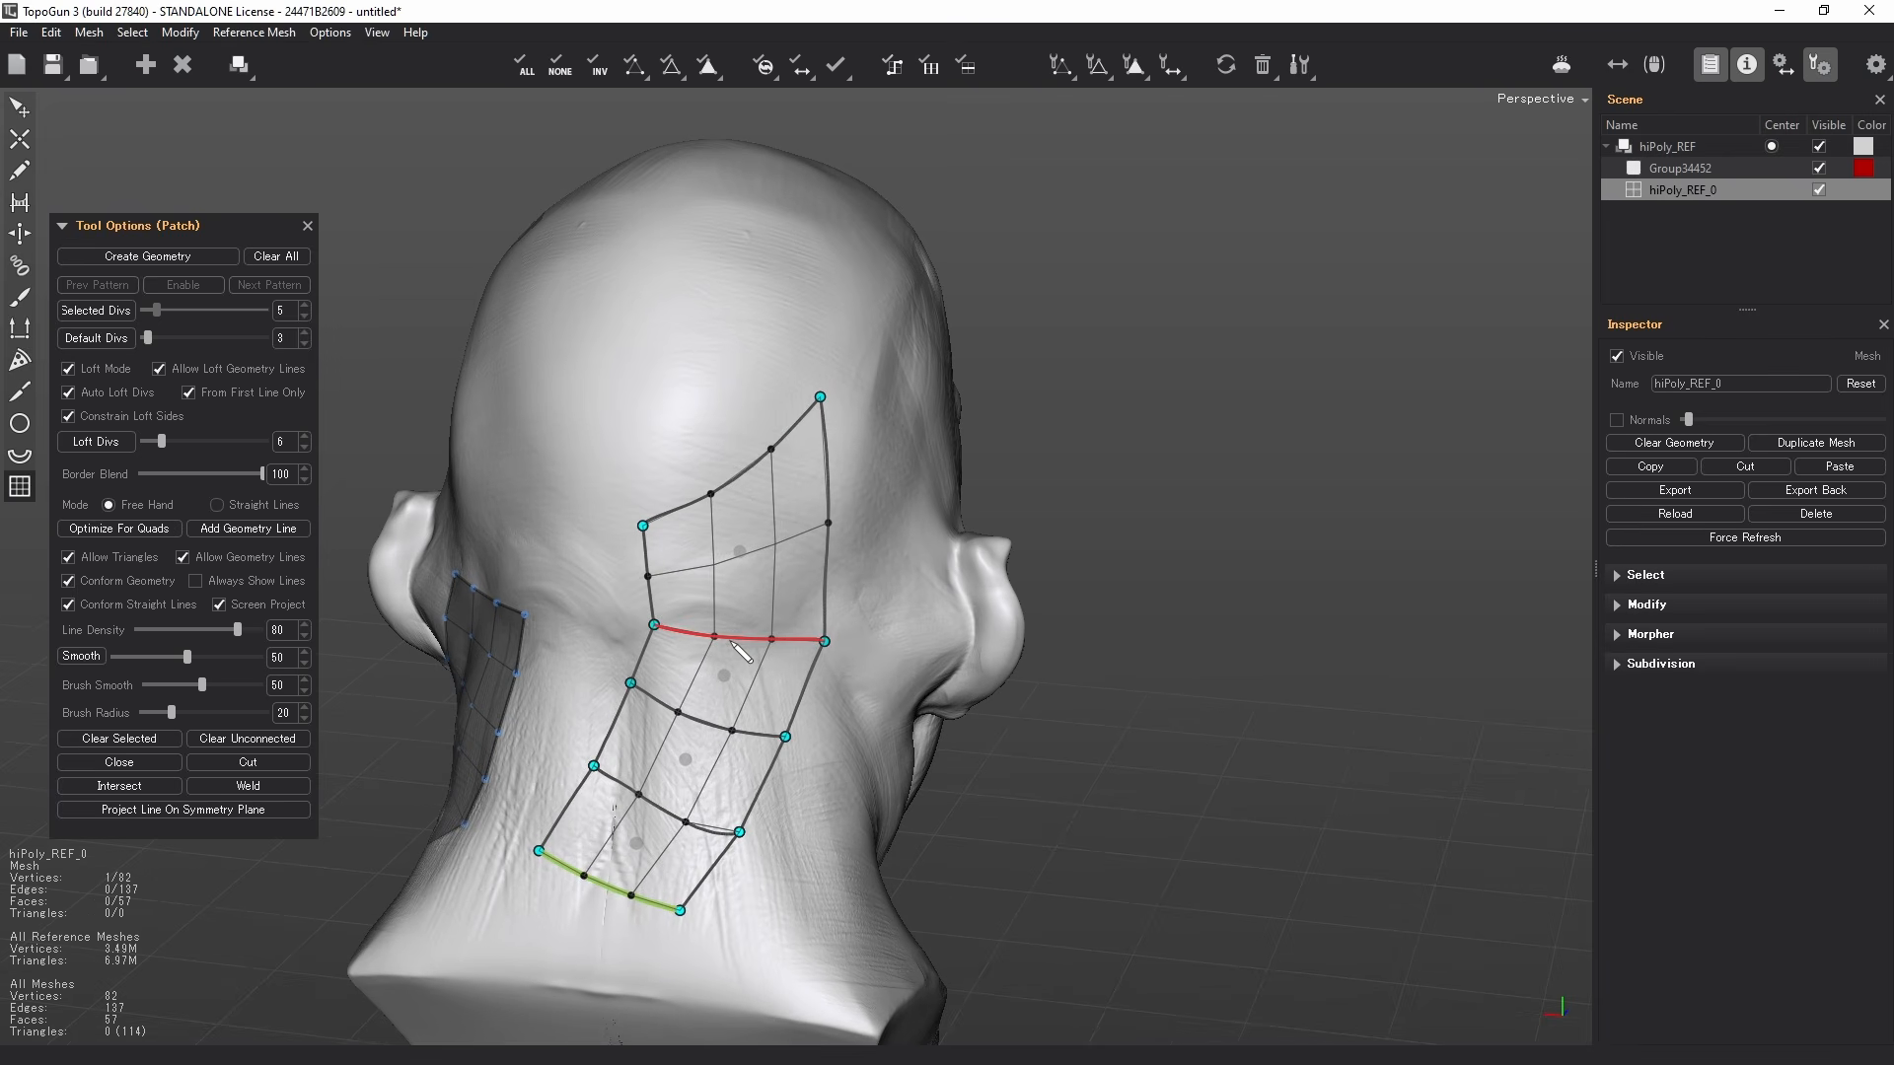
pyautogui.keyDown('ctrl'); pyautogui.scroll(3, 732, 638); pyautogui.keyUp('ctrl')
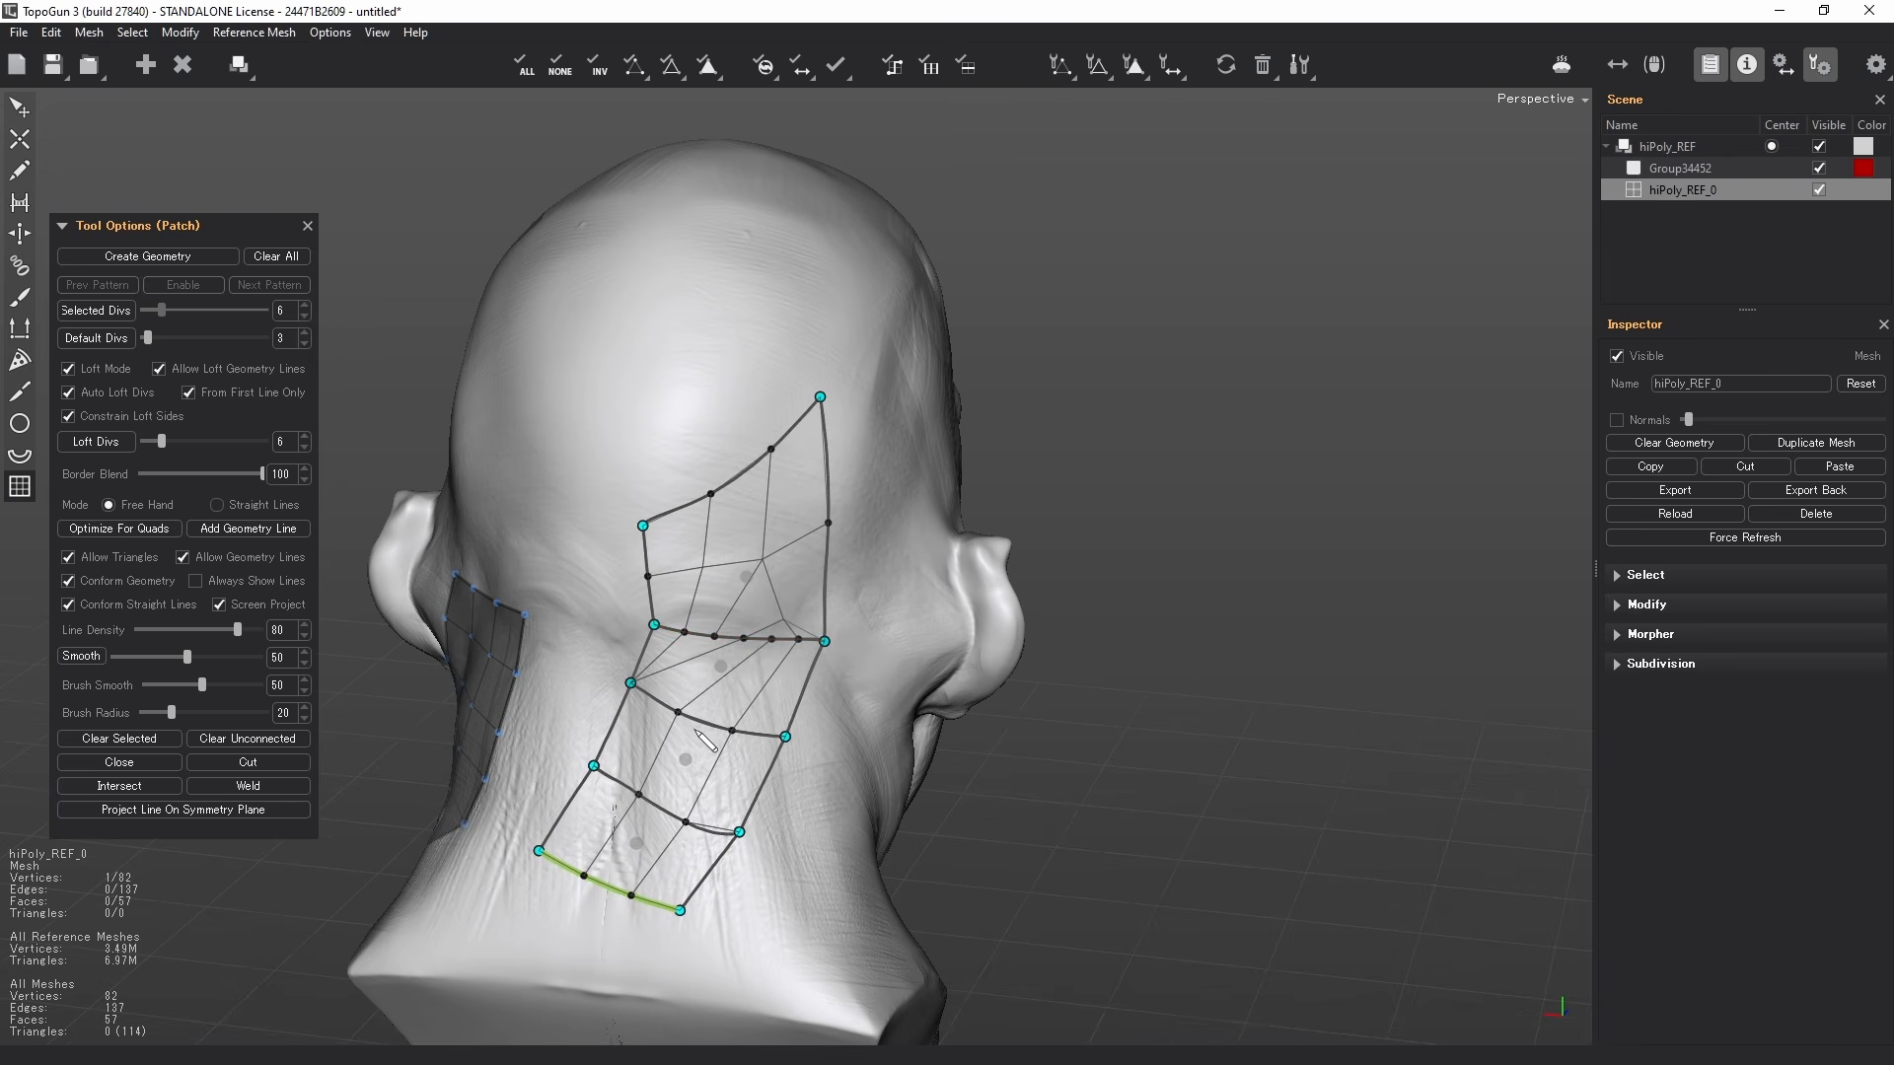
pyautogui.keyDown('ctrl'); pyautogui.scroll(2, 699, 723); pyautogui.keyUp('ctrl')
pyautogui.keyDown('ctrl'); pyautogui.scroll(2, 676, 814); pyautogui.keyUp('ctrl')
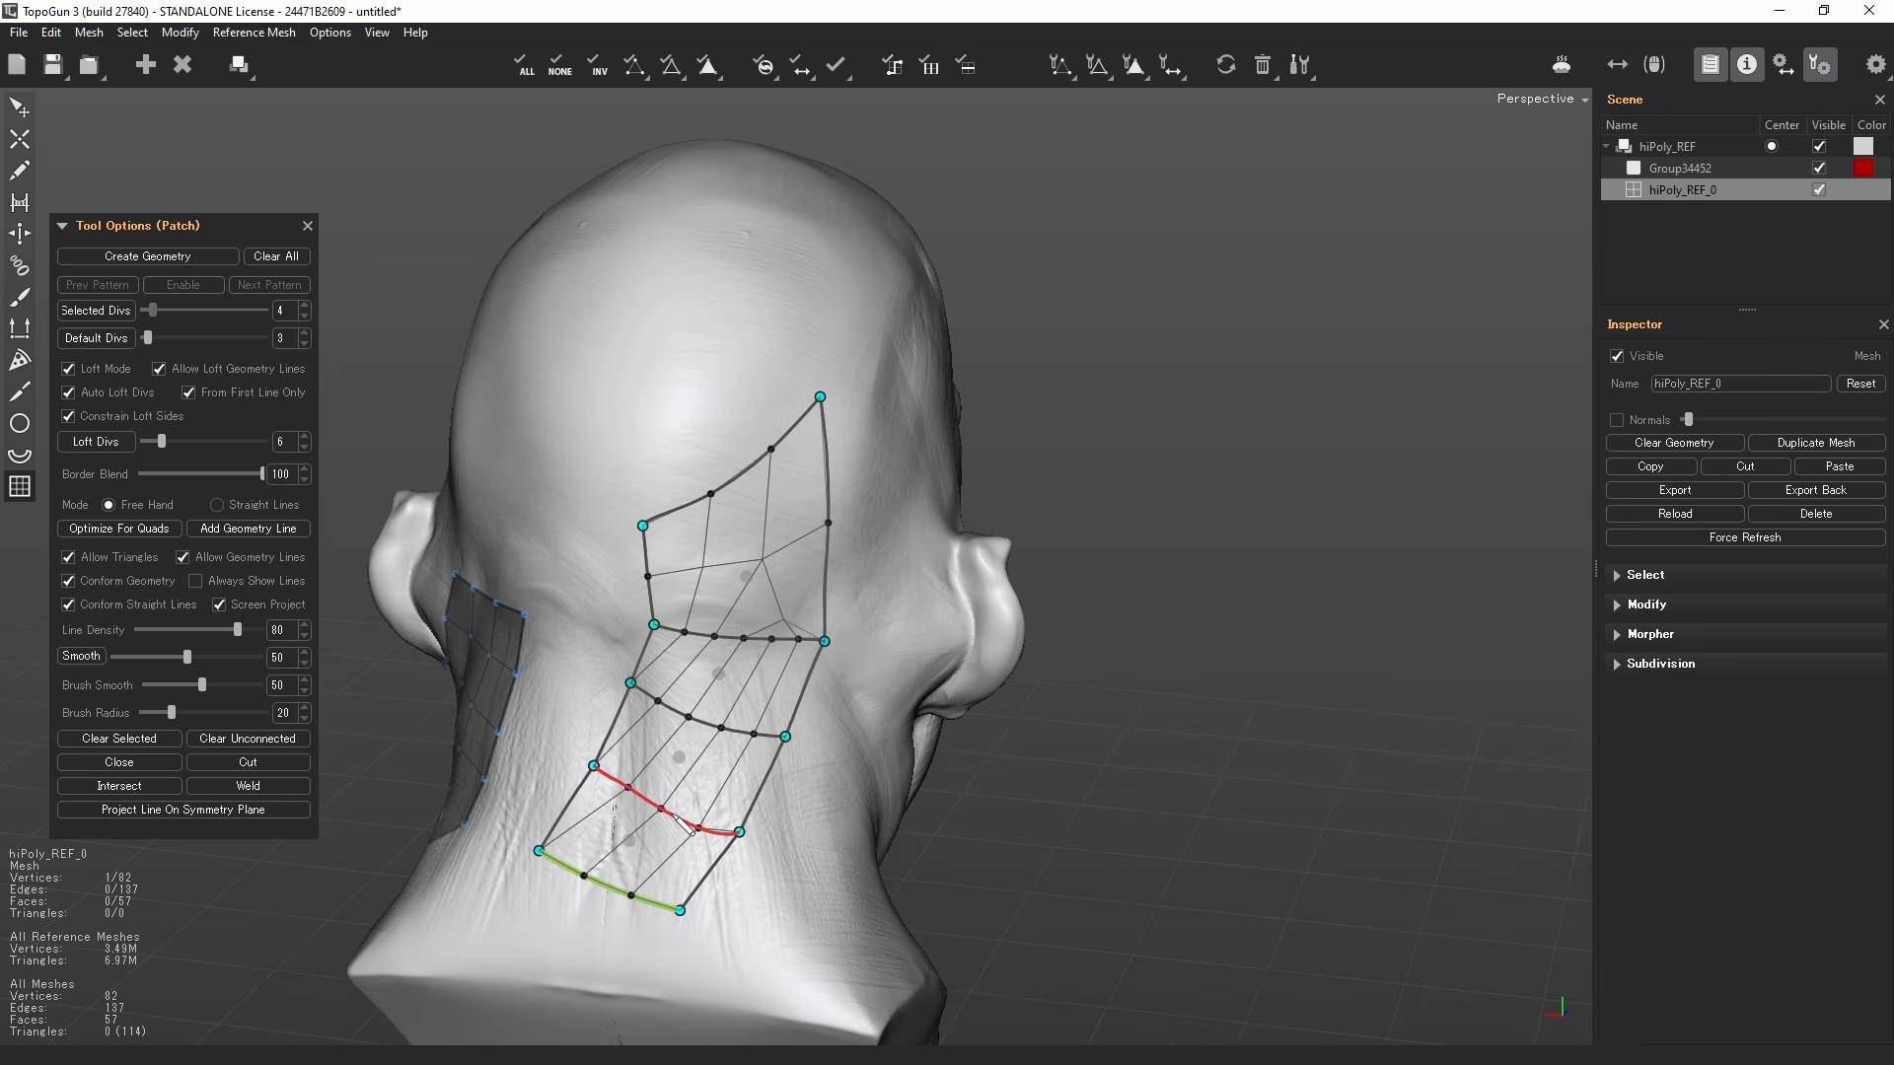
pyautogui.keyDown('ctrl'); pyautogui.scroll(1, 617, 890); pyautogui.keyUp('ctrl')
pyautogui.keyDown('ctrl'); pyautogui.scroll(3, 627, 890); pyautogui.keyUp('ctrl')
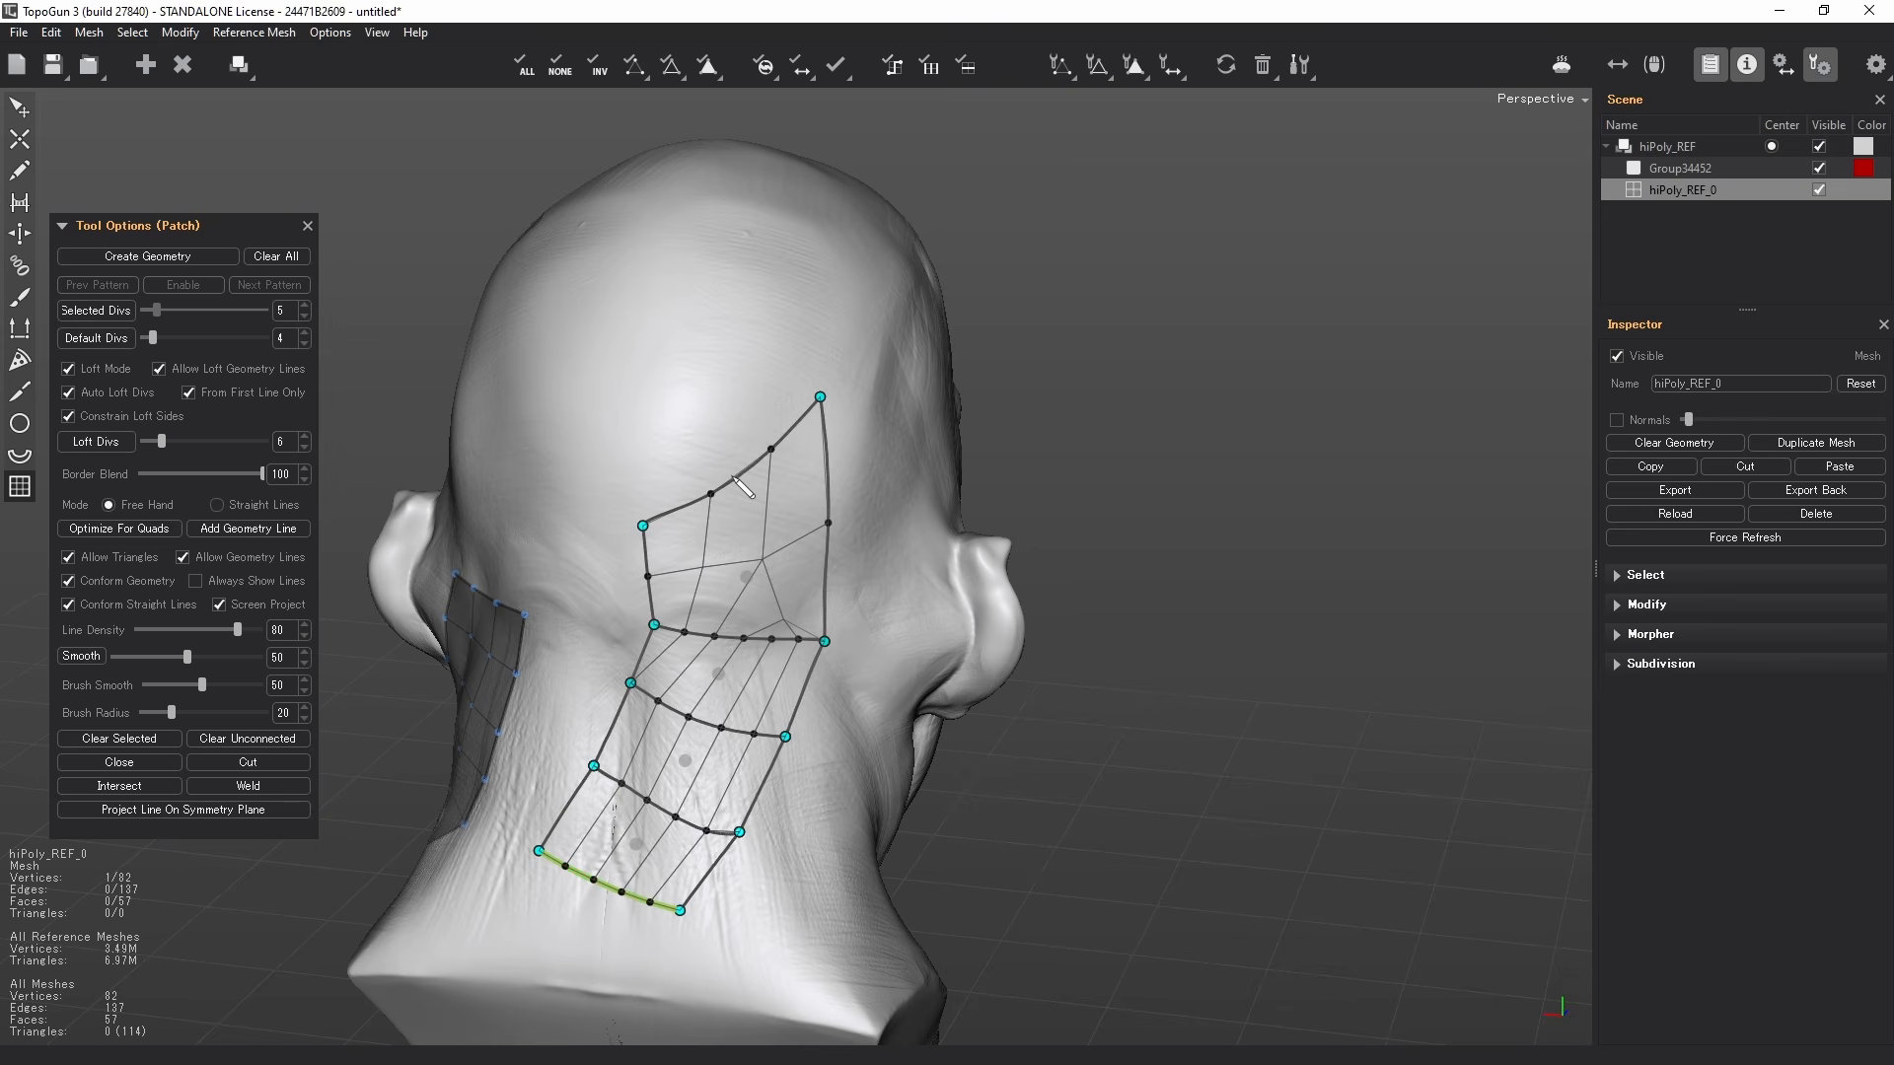
pyautogui.keyDown('ctrl'); pyautogui.scroll(3, 741, 485); pyautogui.keyUp('ctrl')
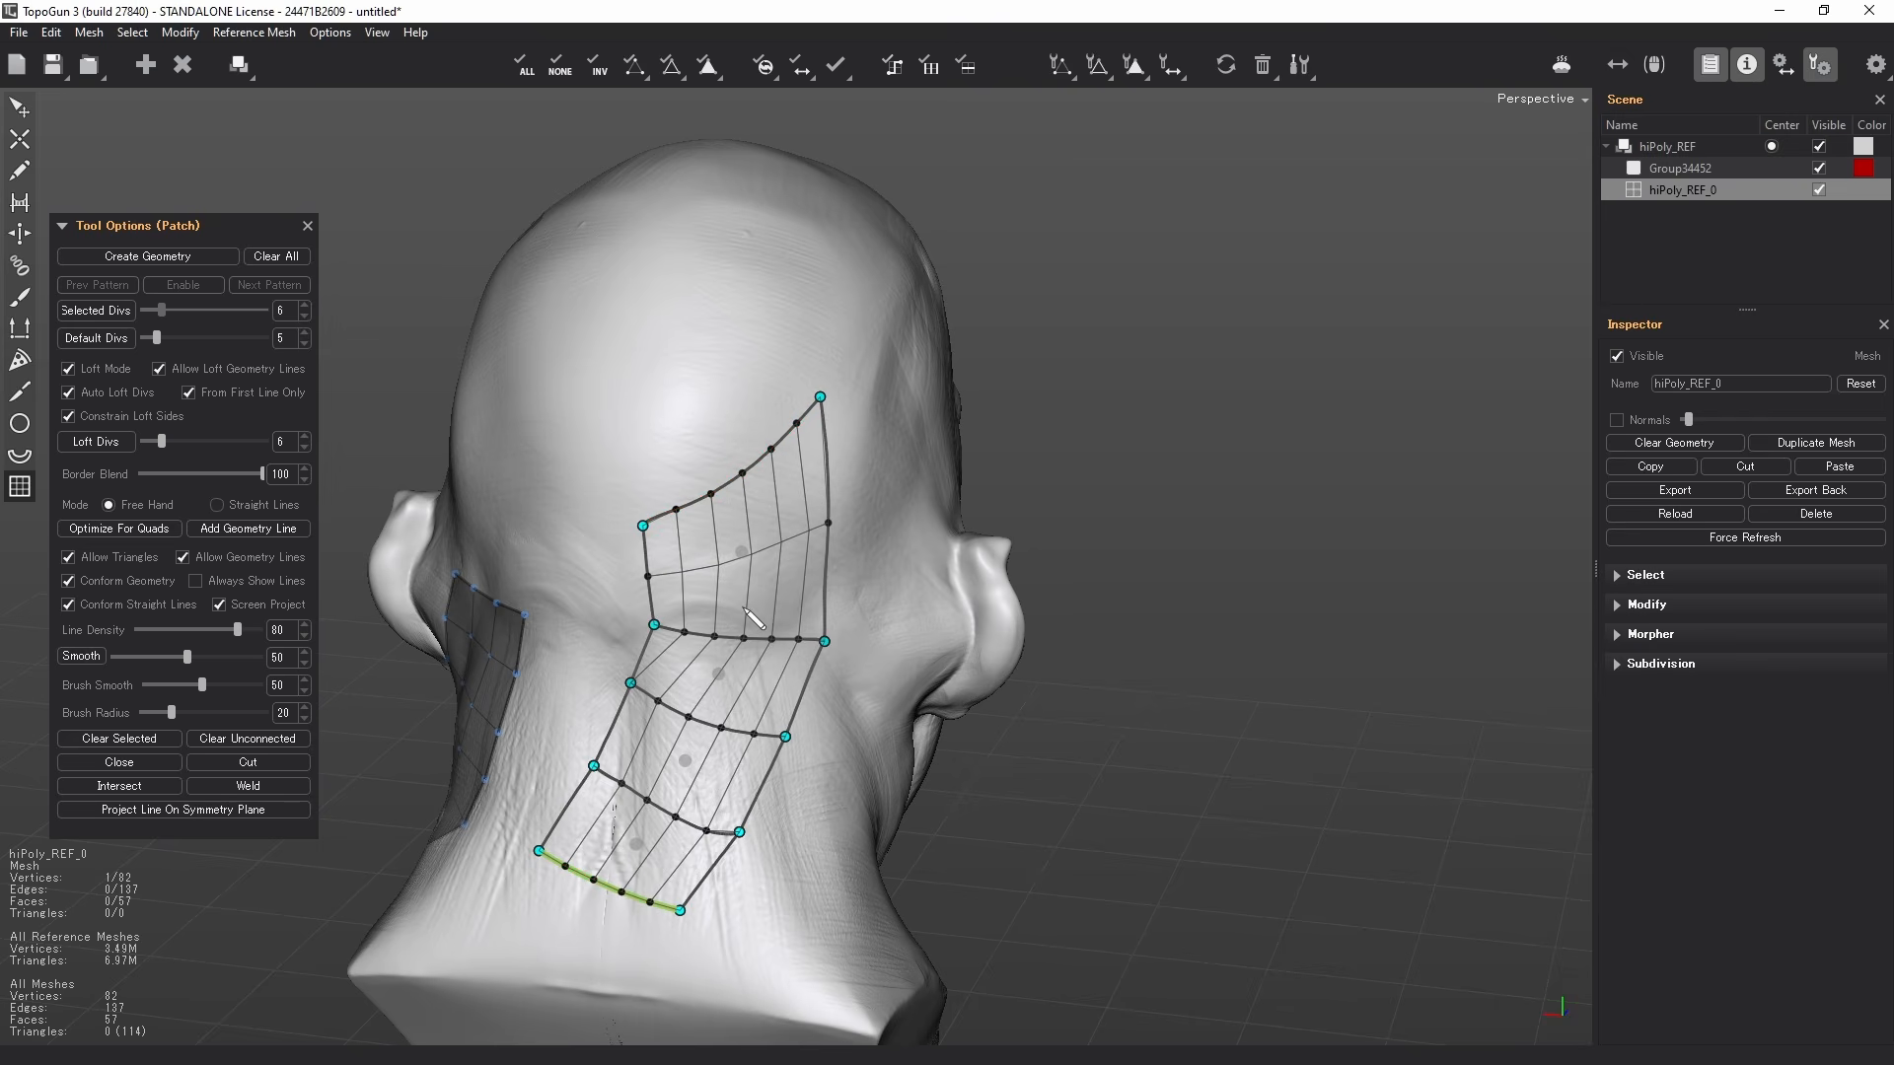
pyautogui.keyDown('ctrl'); pyautogui.scroll(1, 686, 723); pyautogui.keyUp('ctrl')
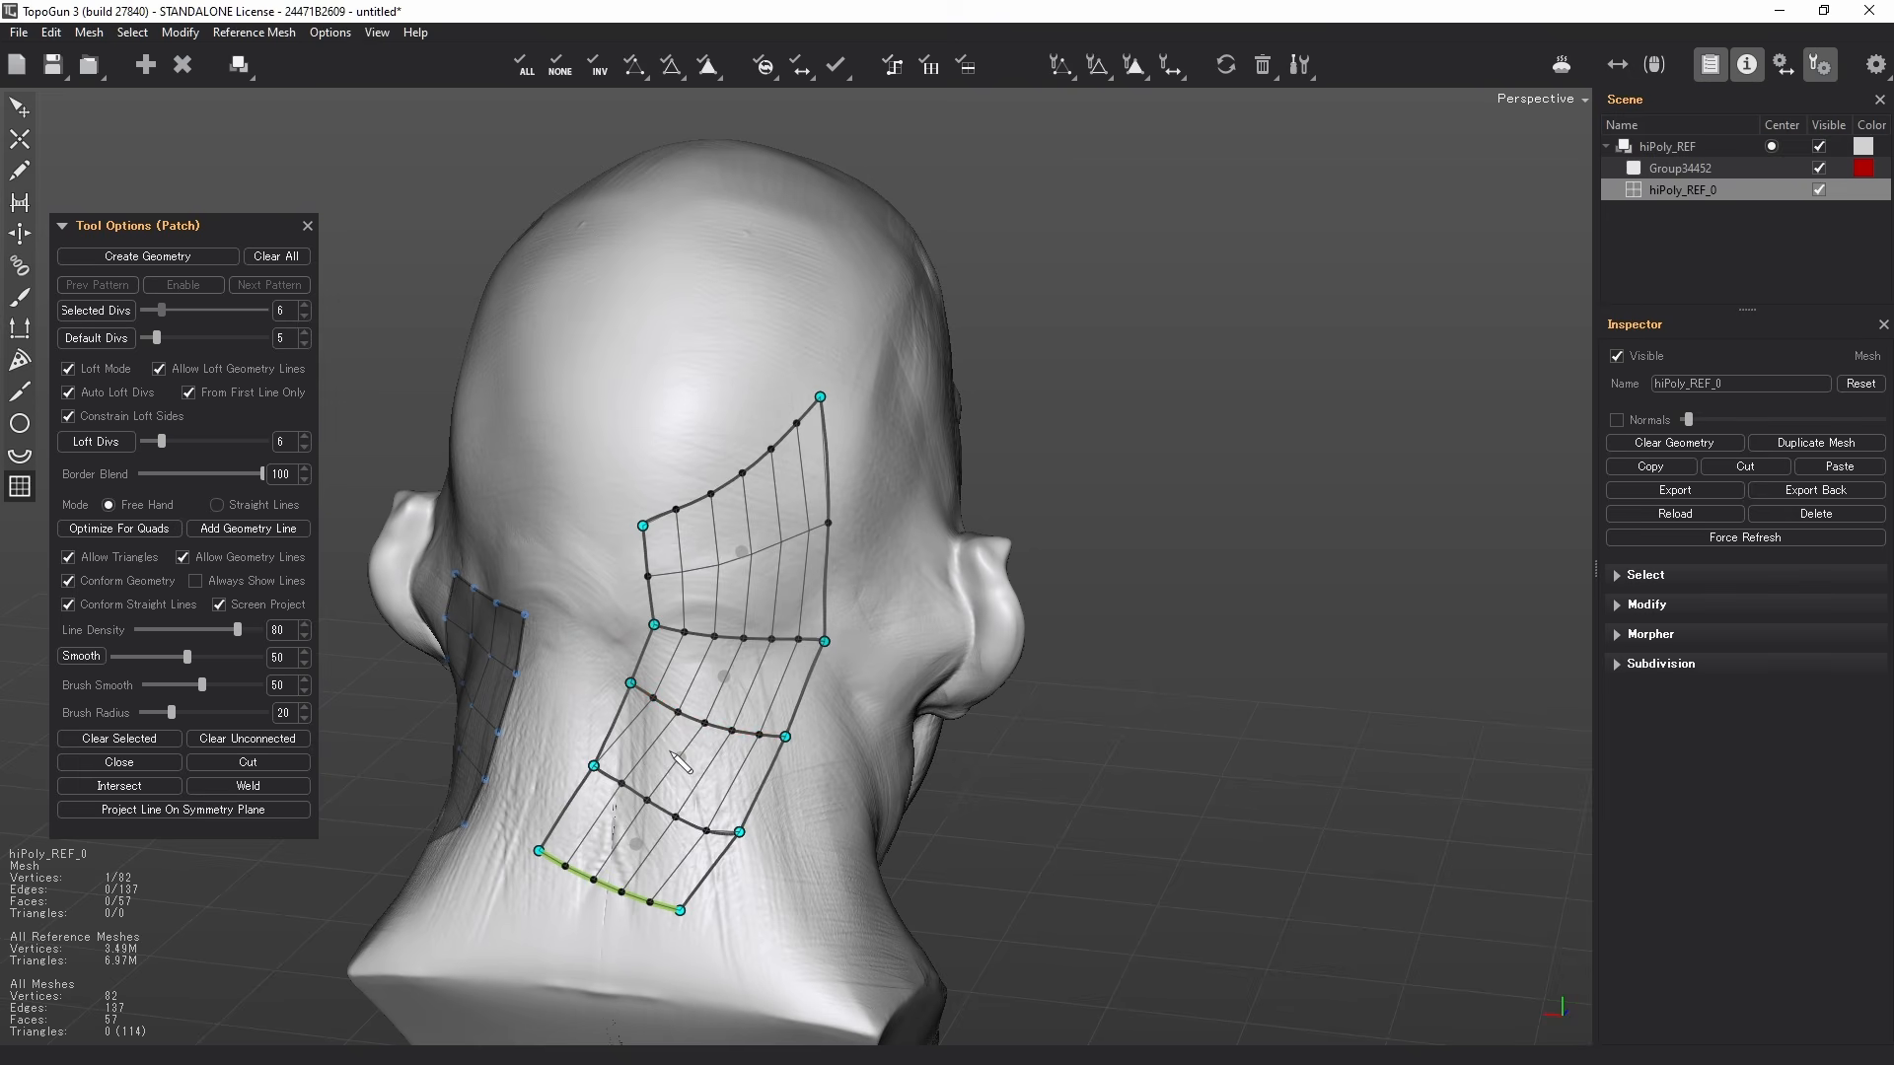
pyautogui.keyDown('ctrl'); pyautogui.scroll(1, 643, 799); pyautogui.keyUp('ctrl')
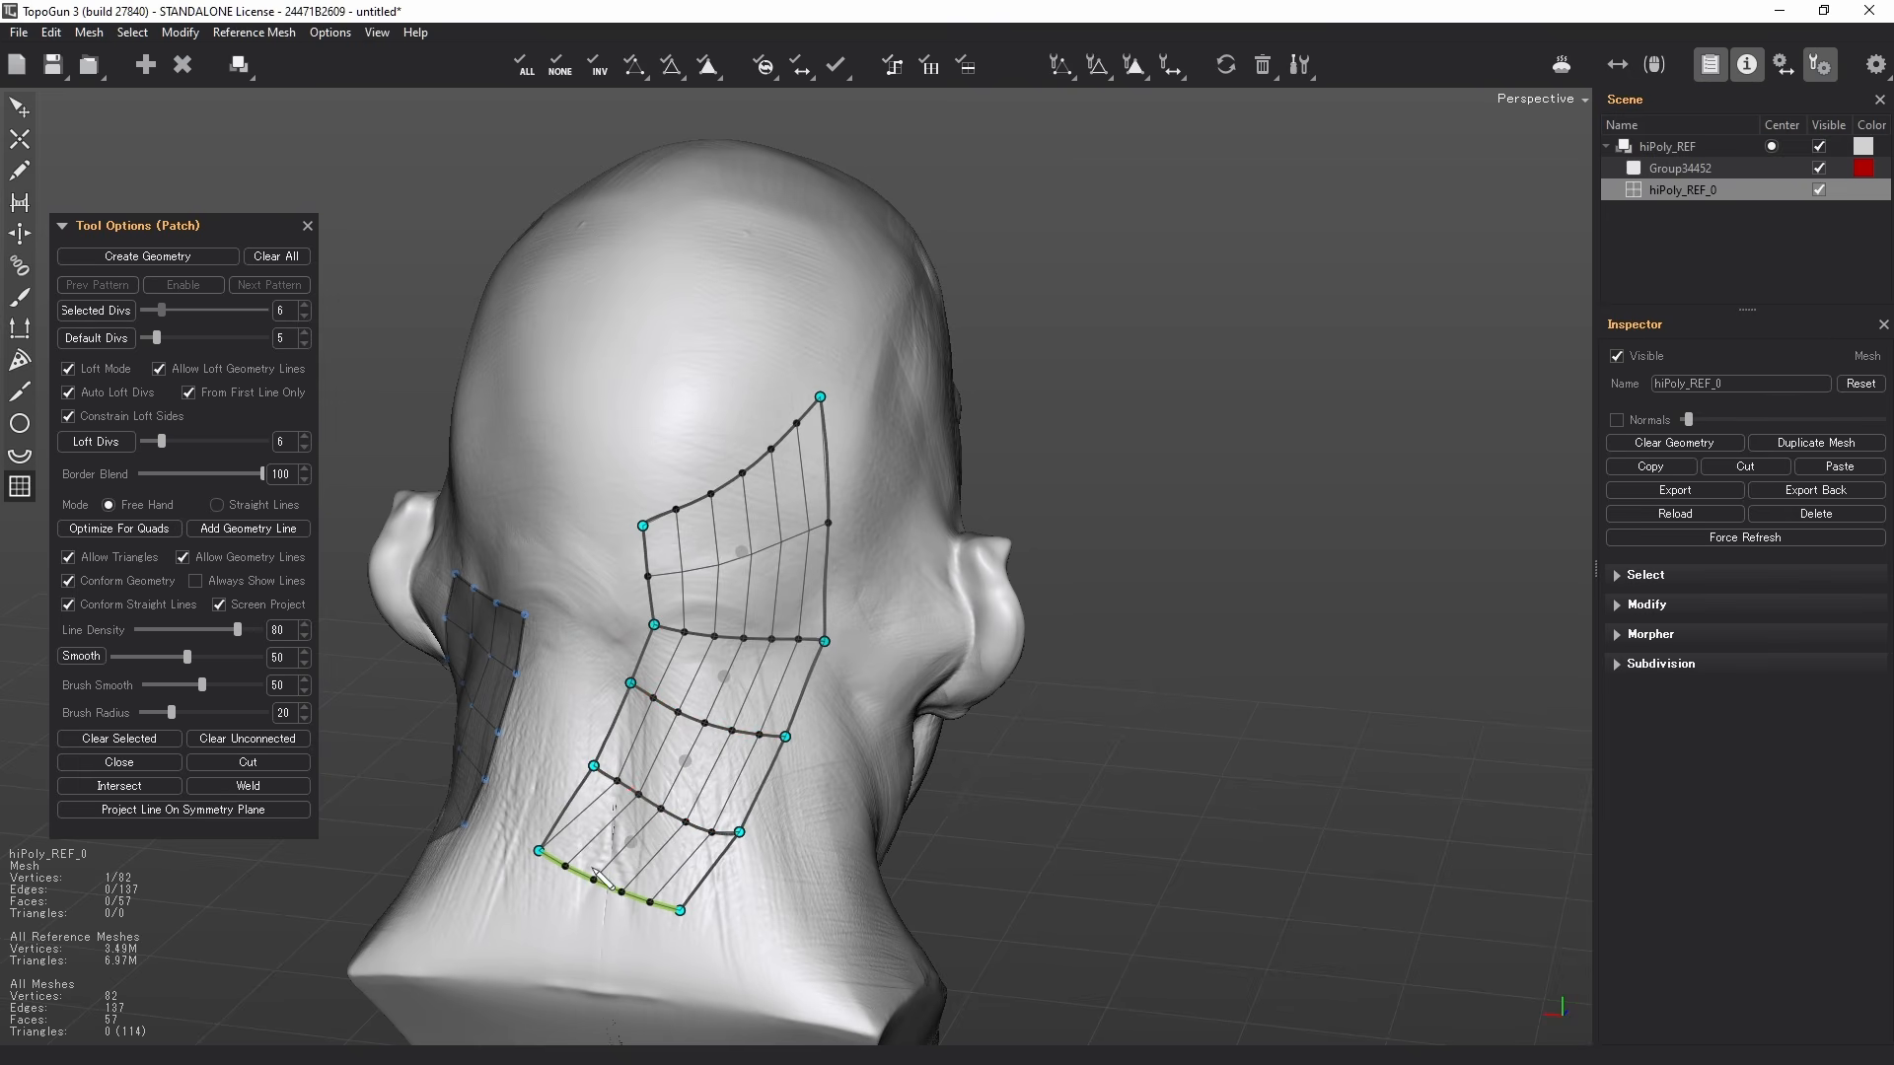
pyautogui.keyDown('ctrl'); pyautogui.scroll(1, 581, 876); pyautogui.keyUp('ctrl')
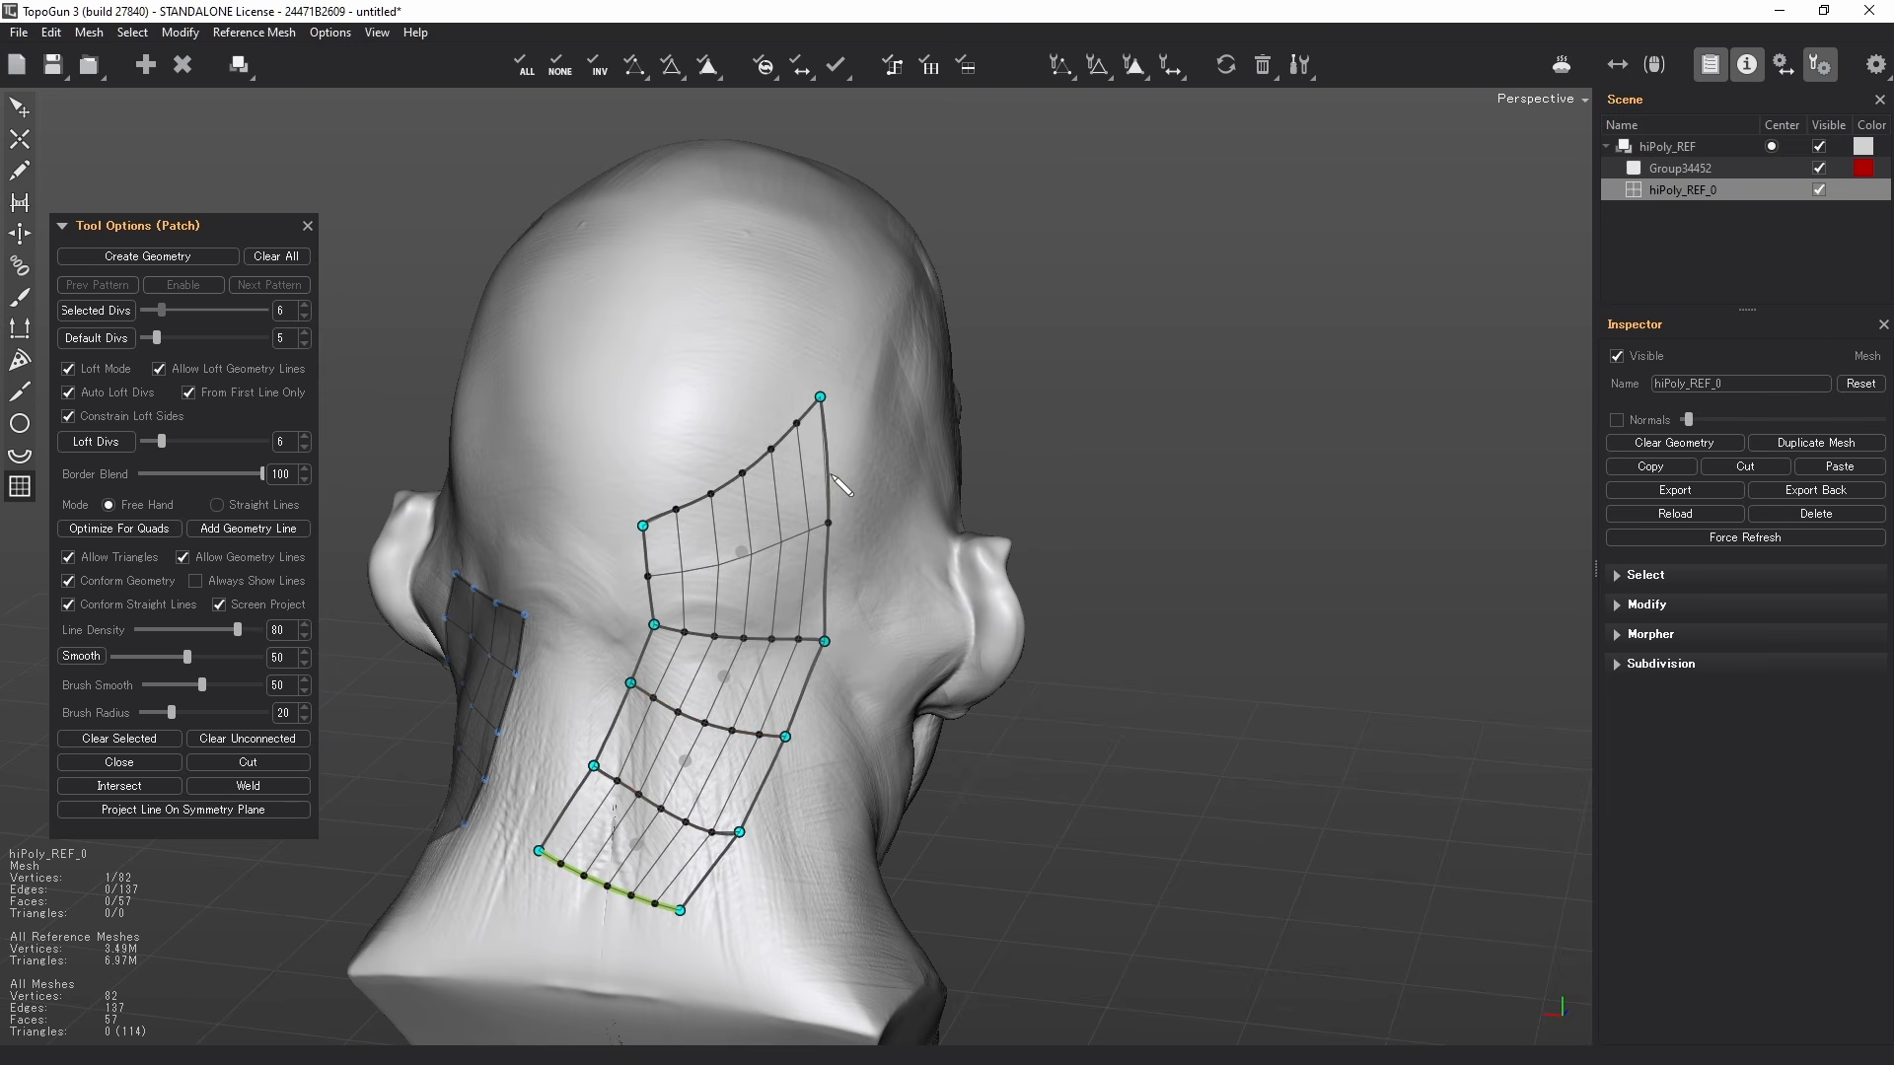
# - Create the geometry from the loft running down the back of the head and nape
pyautogui.keyDown('alt'); pyautogui.moveTo(771, 490); pyautogui.dragTo(834, 495); pyautogui.keyUp('alt')
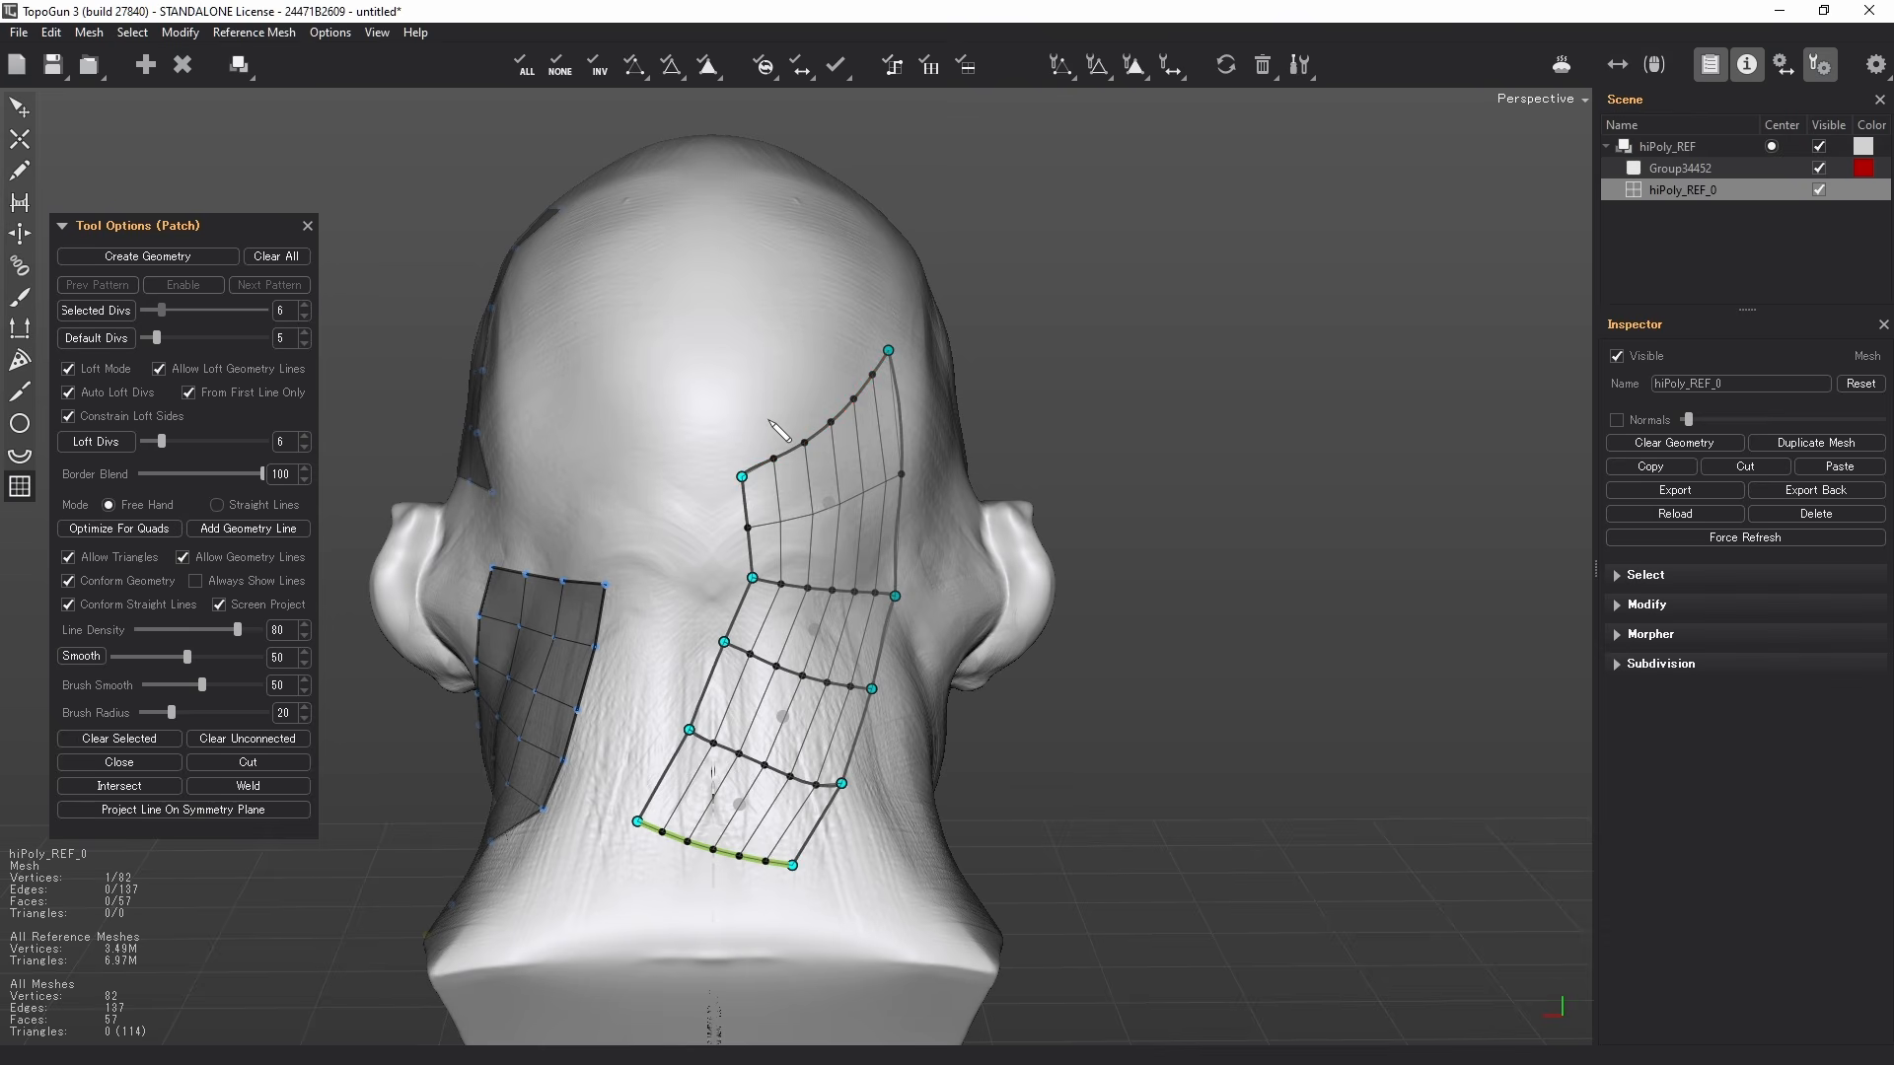
pyautogui.press('Return')
# - Draw two loft lines on the side of the head, one above the temple and one on the cheek in front of the ear
pyautogui.keyDown('alt'); pyautogui.moveTo(1009, 399); pyautogui.dragTo(687, 452); pyautogui.keyUp('alt')
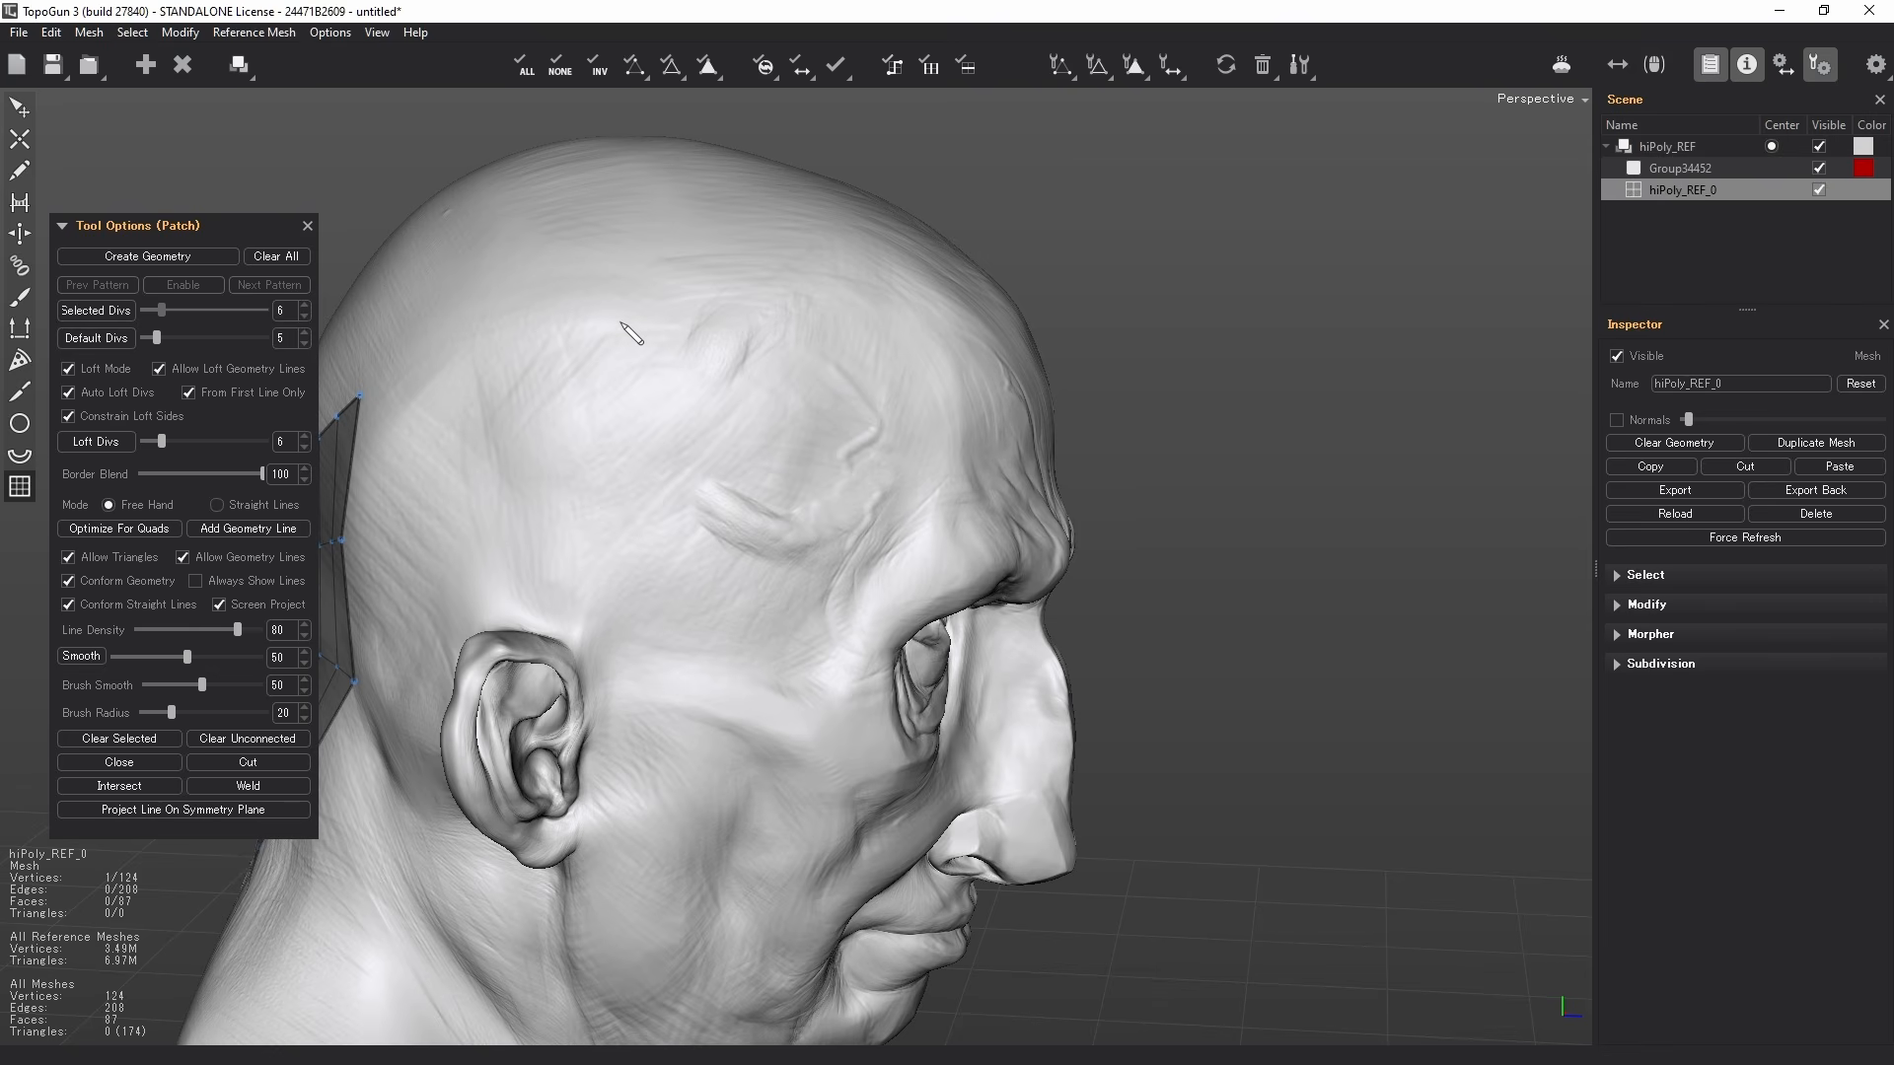
pyautogui.moveTo(678, 285); pyautogui.dragTo(504, 393)
pyautogui.moveTo(806, 857); pyautogui.dragTo(664, 882)
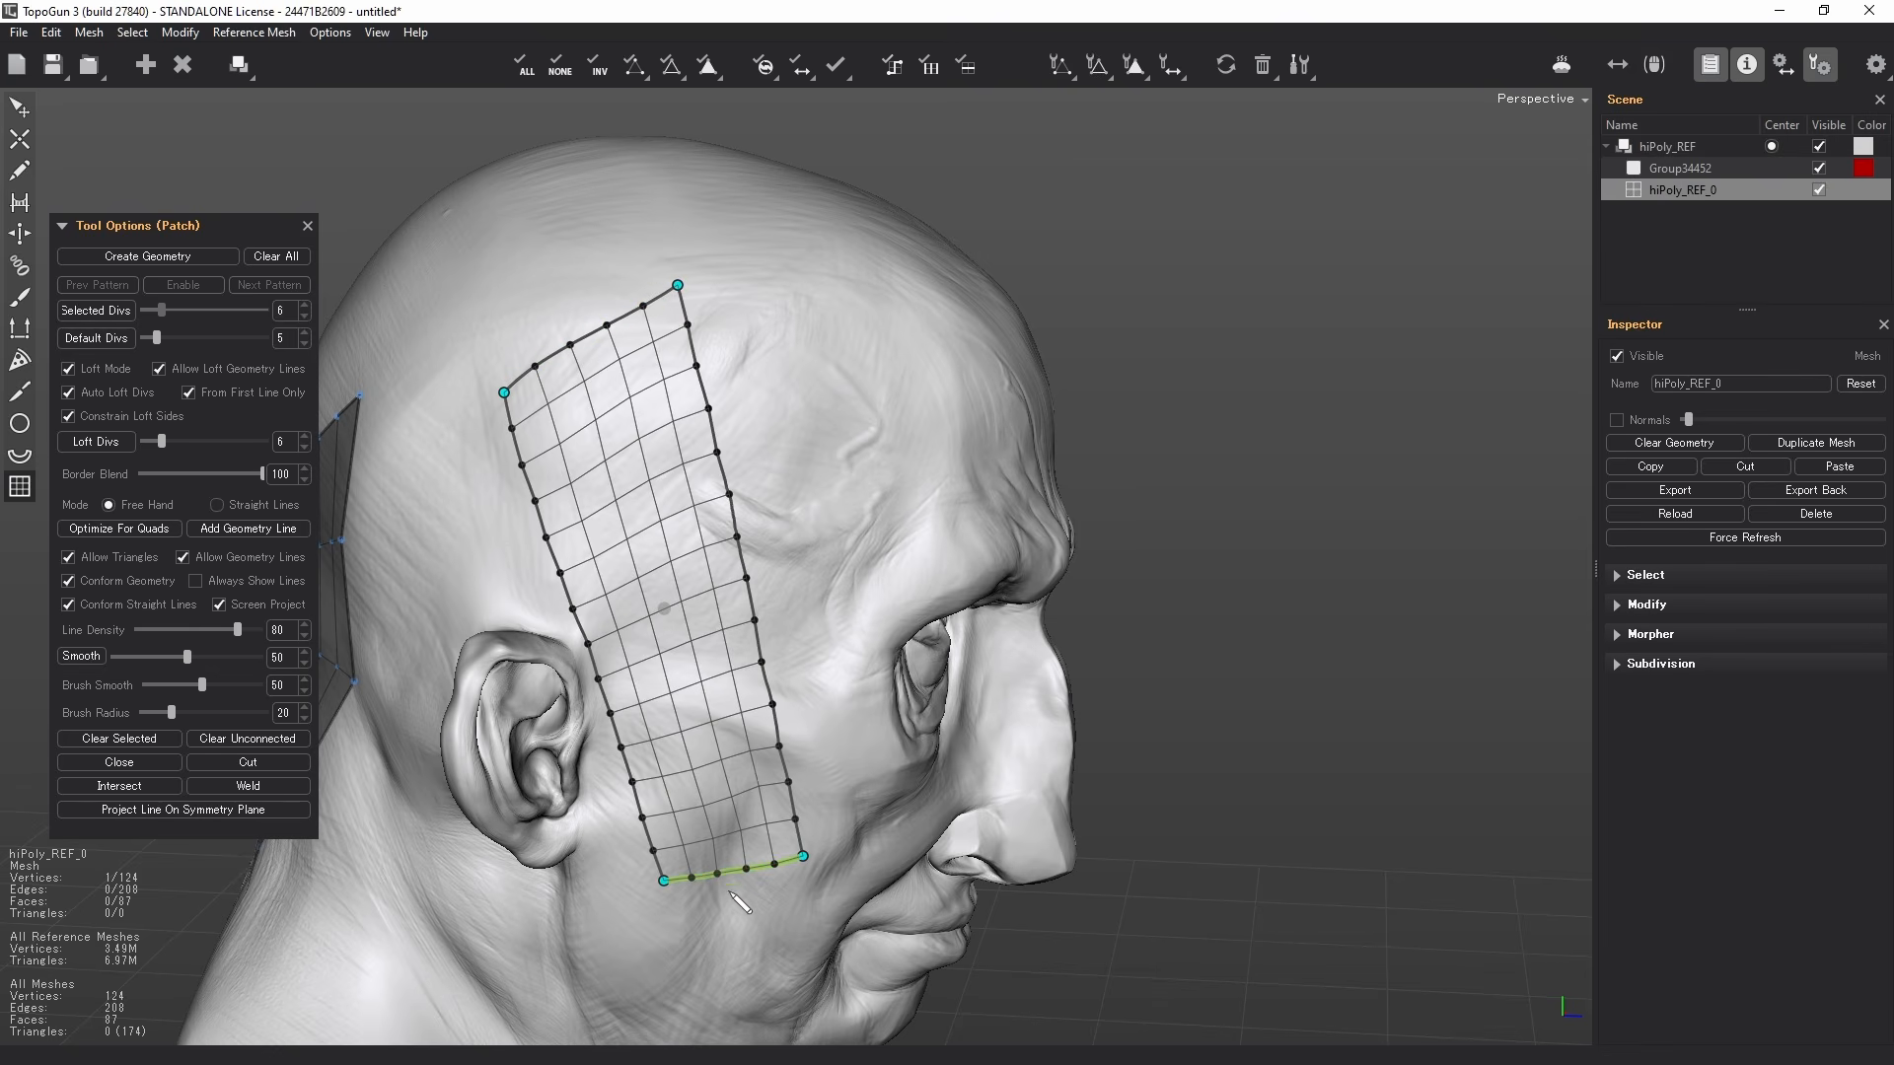
# - Reduce the temple-to-cheek patch to 2 divisions on its short edges and 9 on its long sides
pyautogui.keyDown('ctrl'); pyautogui.scroll(-2, 742, 869); pyautogui.keyUp('ctrl')
pyautogui.keyDown('ctrl'); pyautogui.scroll(-4, 742, 883); pyautogui.keyUp('ctrl')
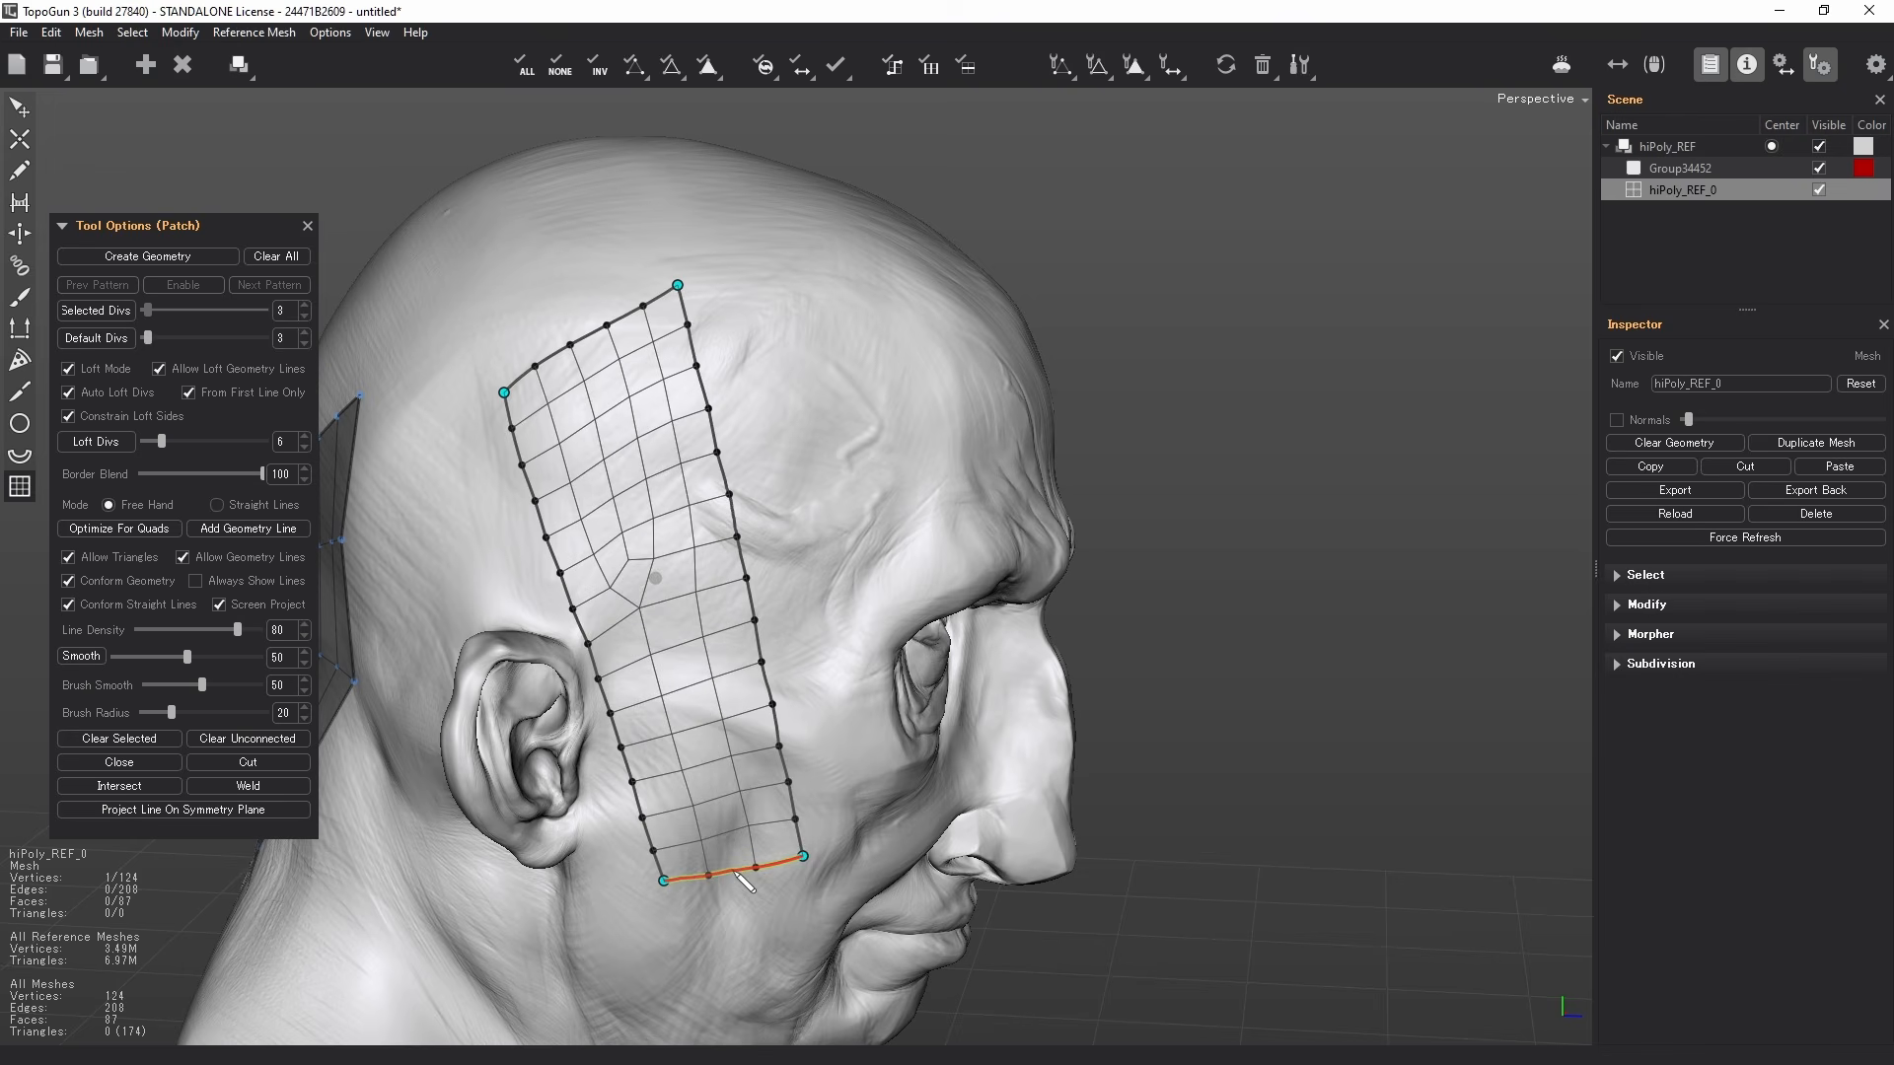
pyautogui.keyDown('ctrl'); pyautogui.scroll(-4, 560, 357); pyautogui.keyUp('ctrl')
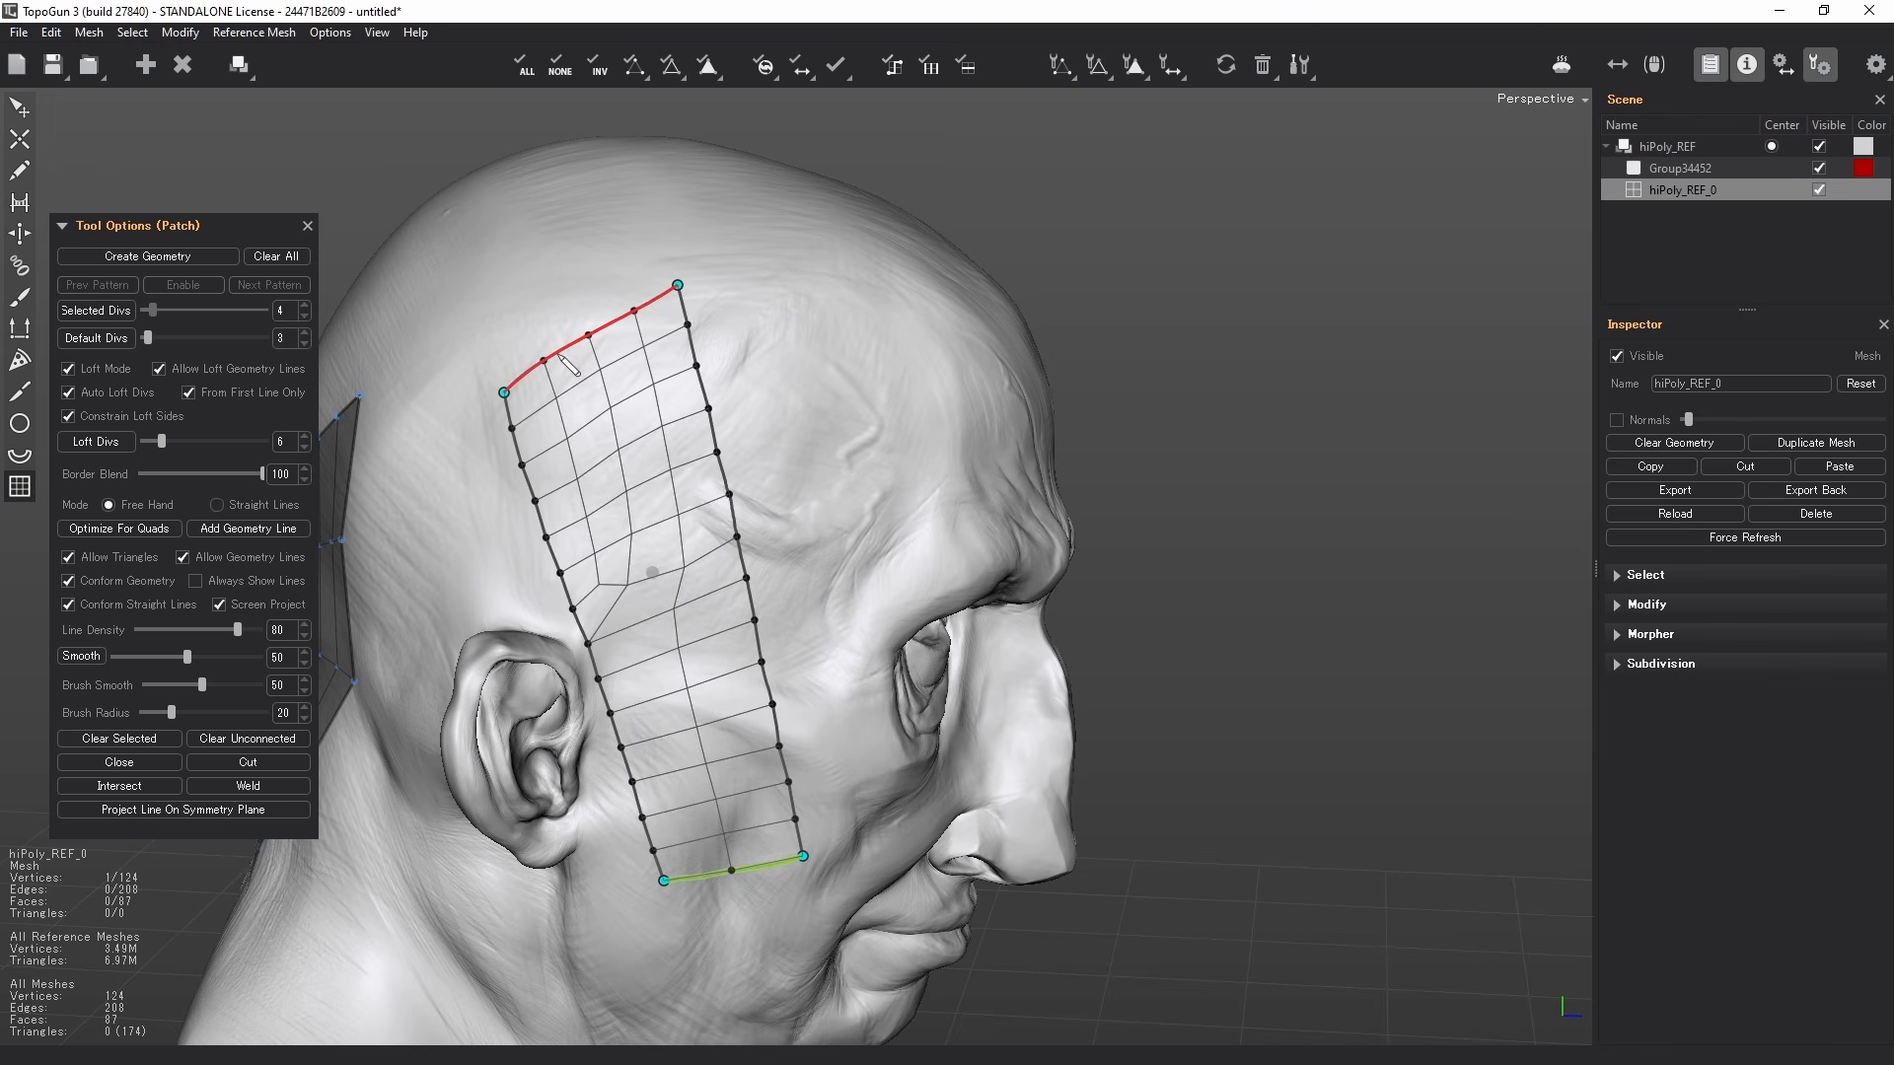
pyautogui.keyDown('ctrl'); pyautogui.scroll(-3, 747, 572); pyautogui.keyUp('ctrl')
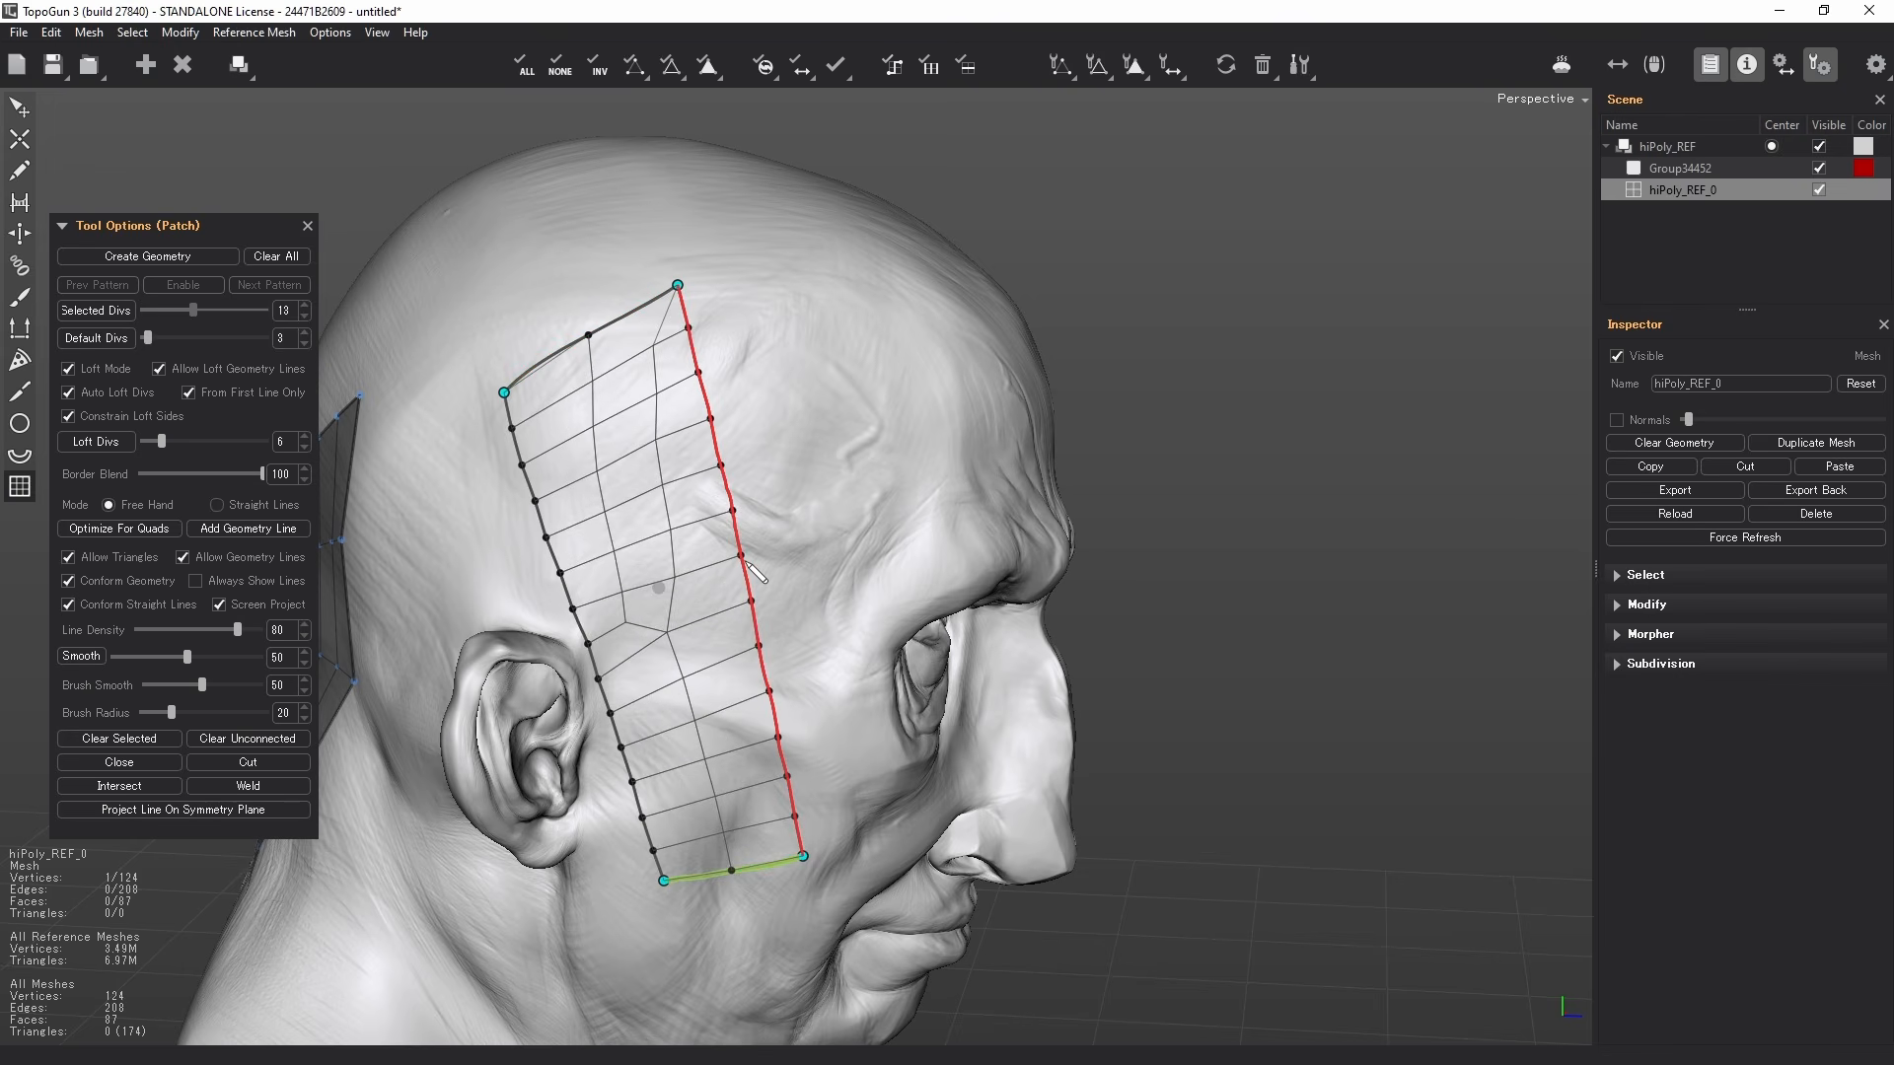
pyautogui.keyDown('ctrl'); pyautogui.scroll(-2, 747, 572); pyautogui.keyUp('ctrl')
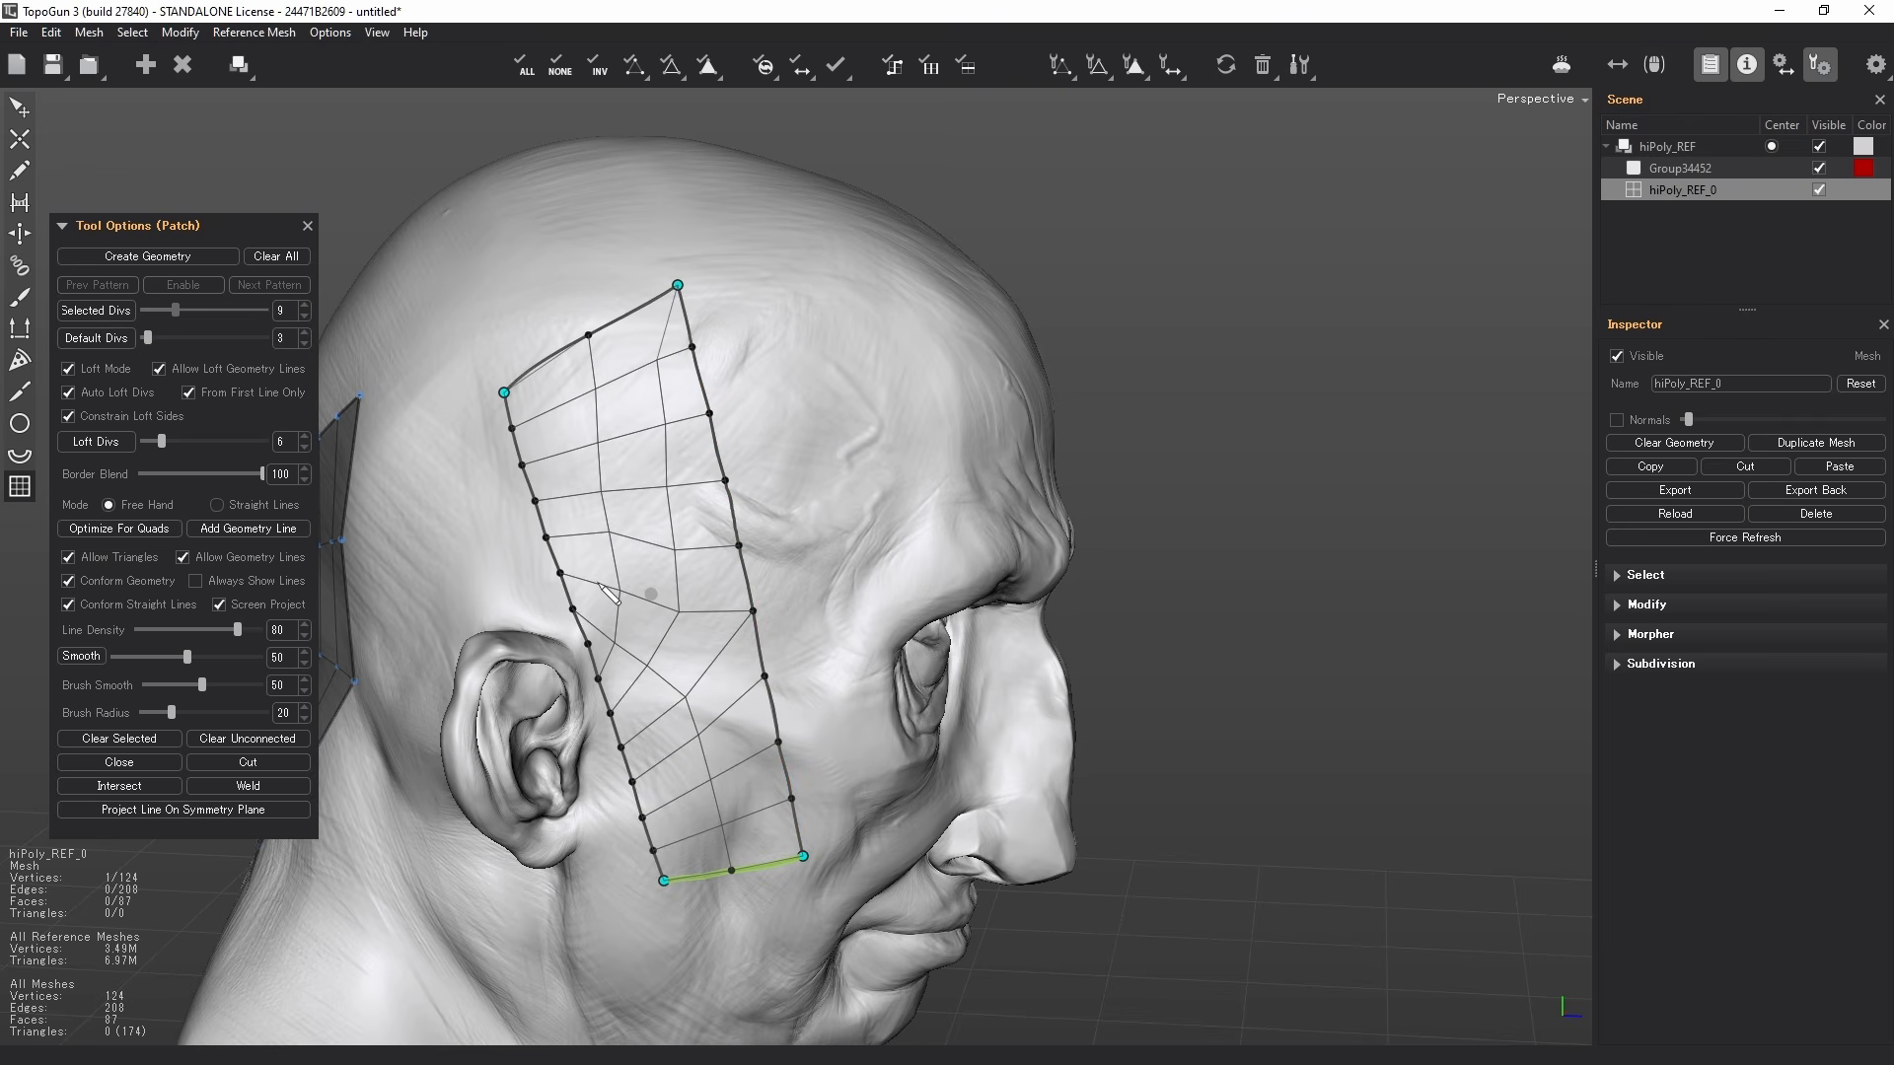
pyautogui.keyDown('ctrl'); pyautogui.scroll(-5, 572, 602); pyautogui.keyUp('ctrl')
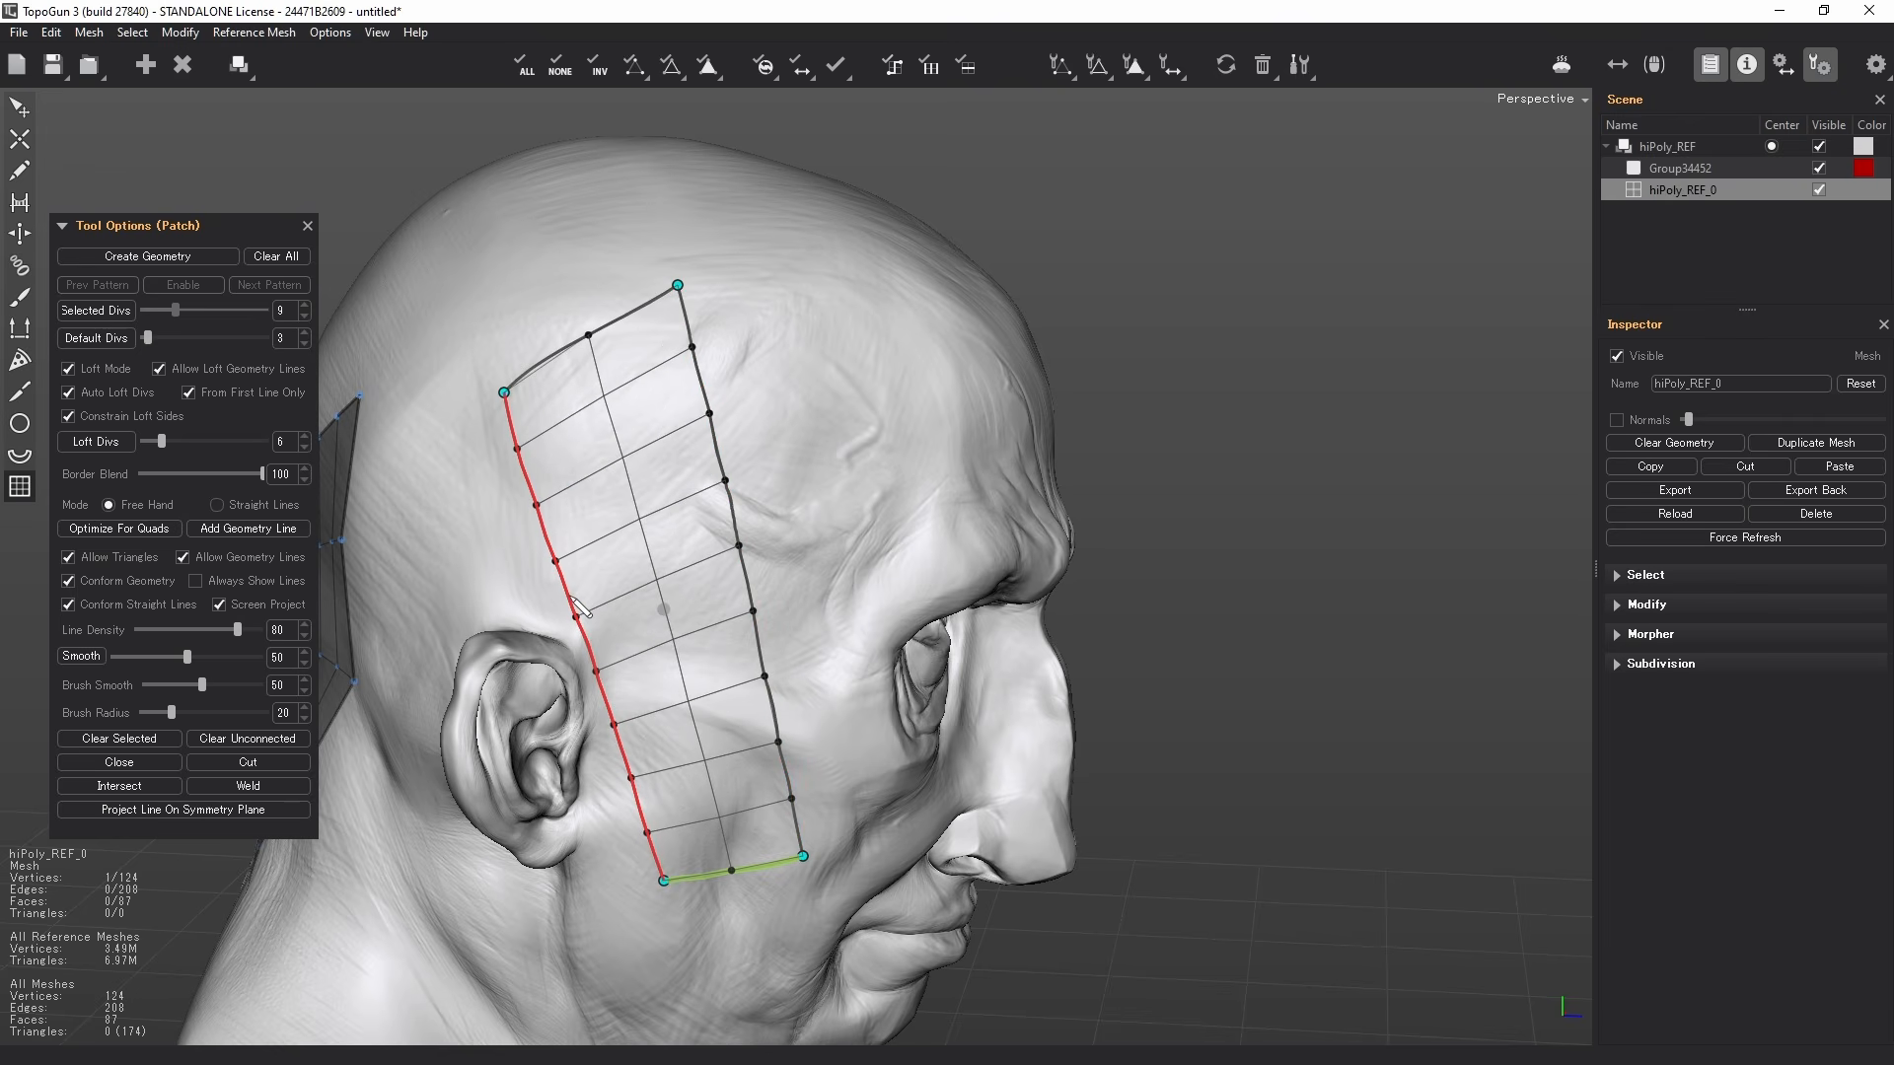
# - Set both short edges of the temple-to-cheek patch to 3 divisions and create its geometry
pyautogui.keyDown('alt'); pyautogui.moveTo(732, 554); pyautogui.dragTo(668, 477); pyautogui.keyUp('alt')
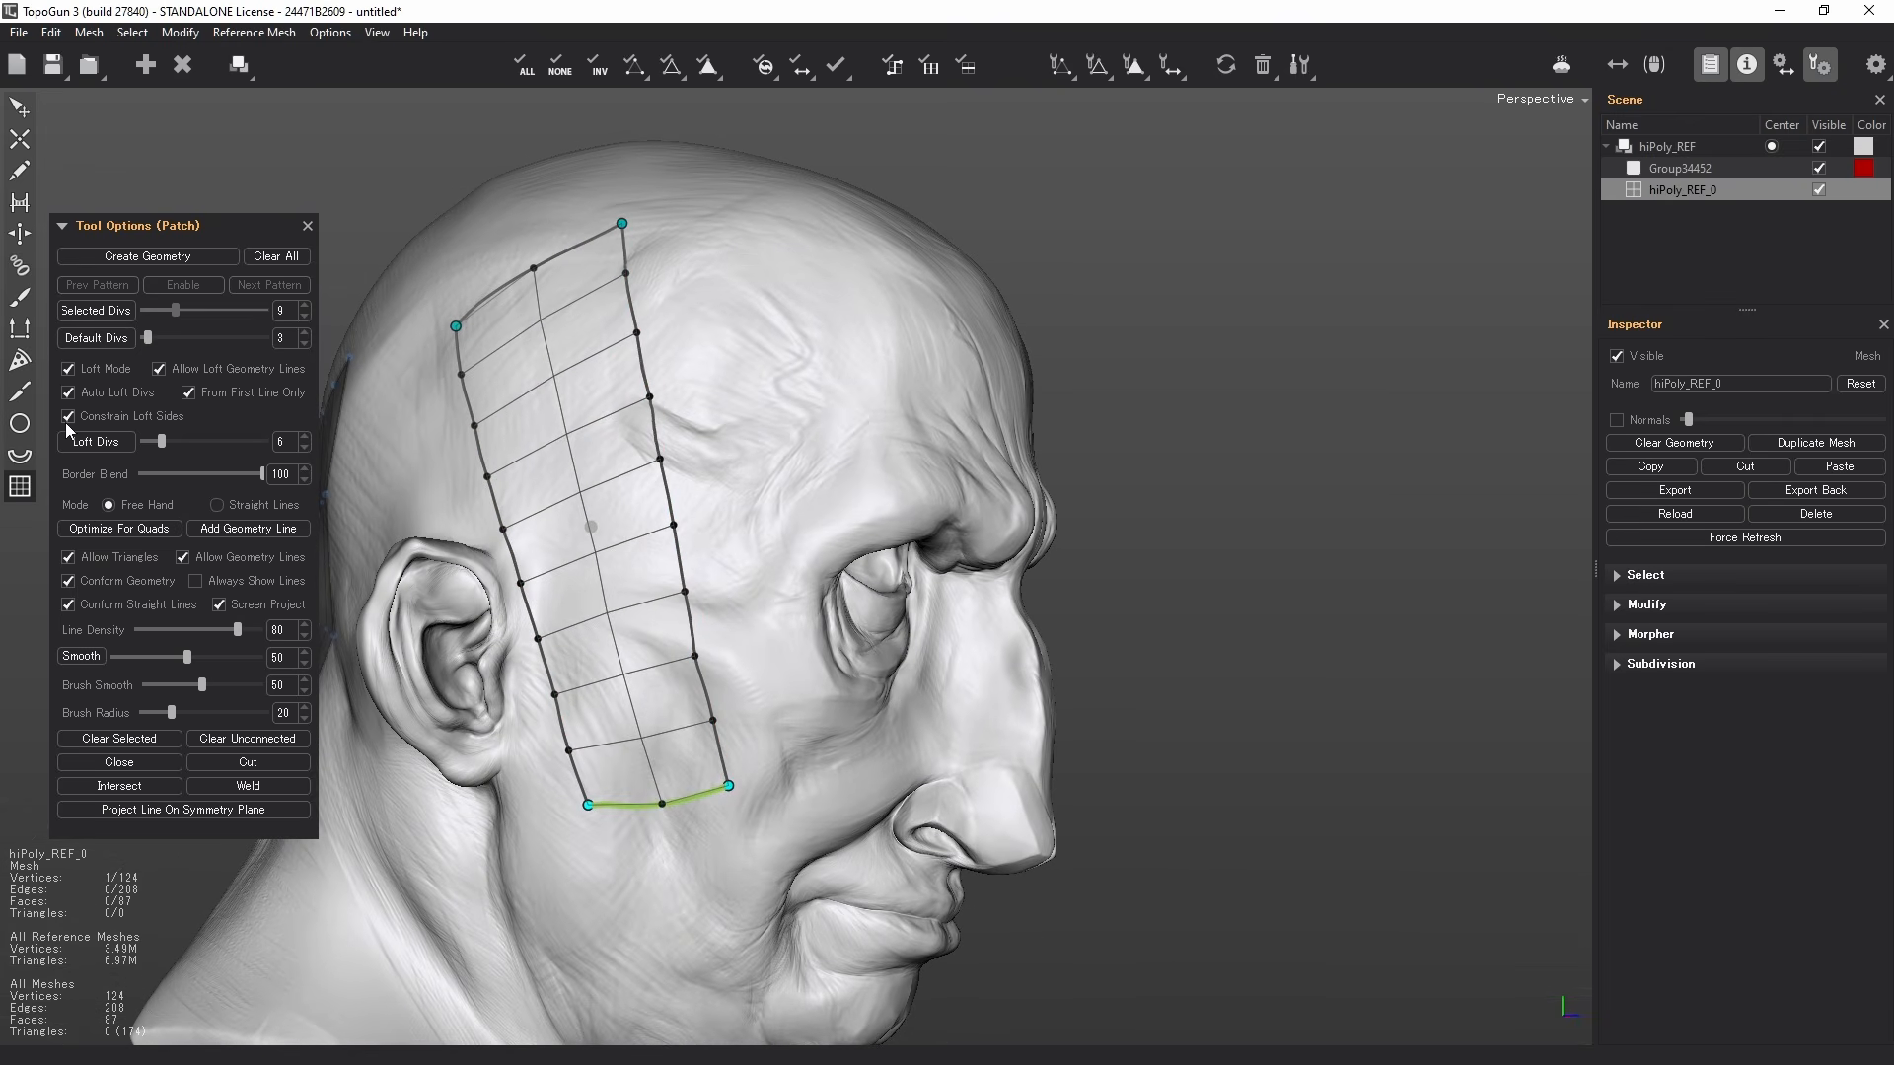
pyautogui.keyDown('ctrl'); pyautogui.scroll(1, 673, 801); pyautogui.keyUp('ctrl')
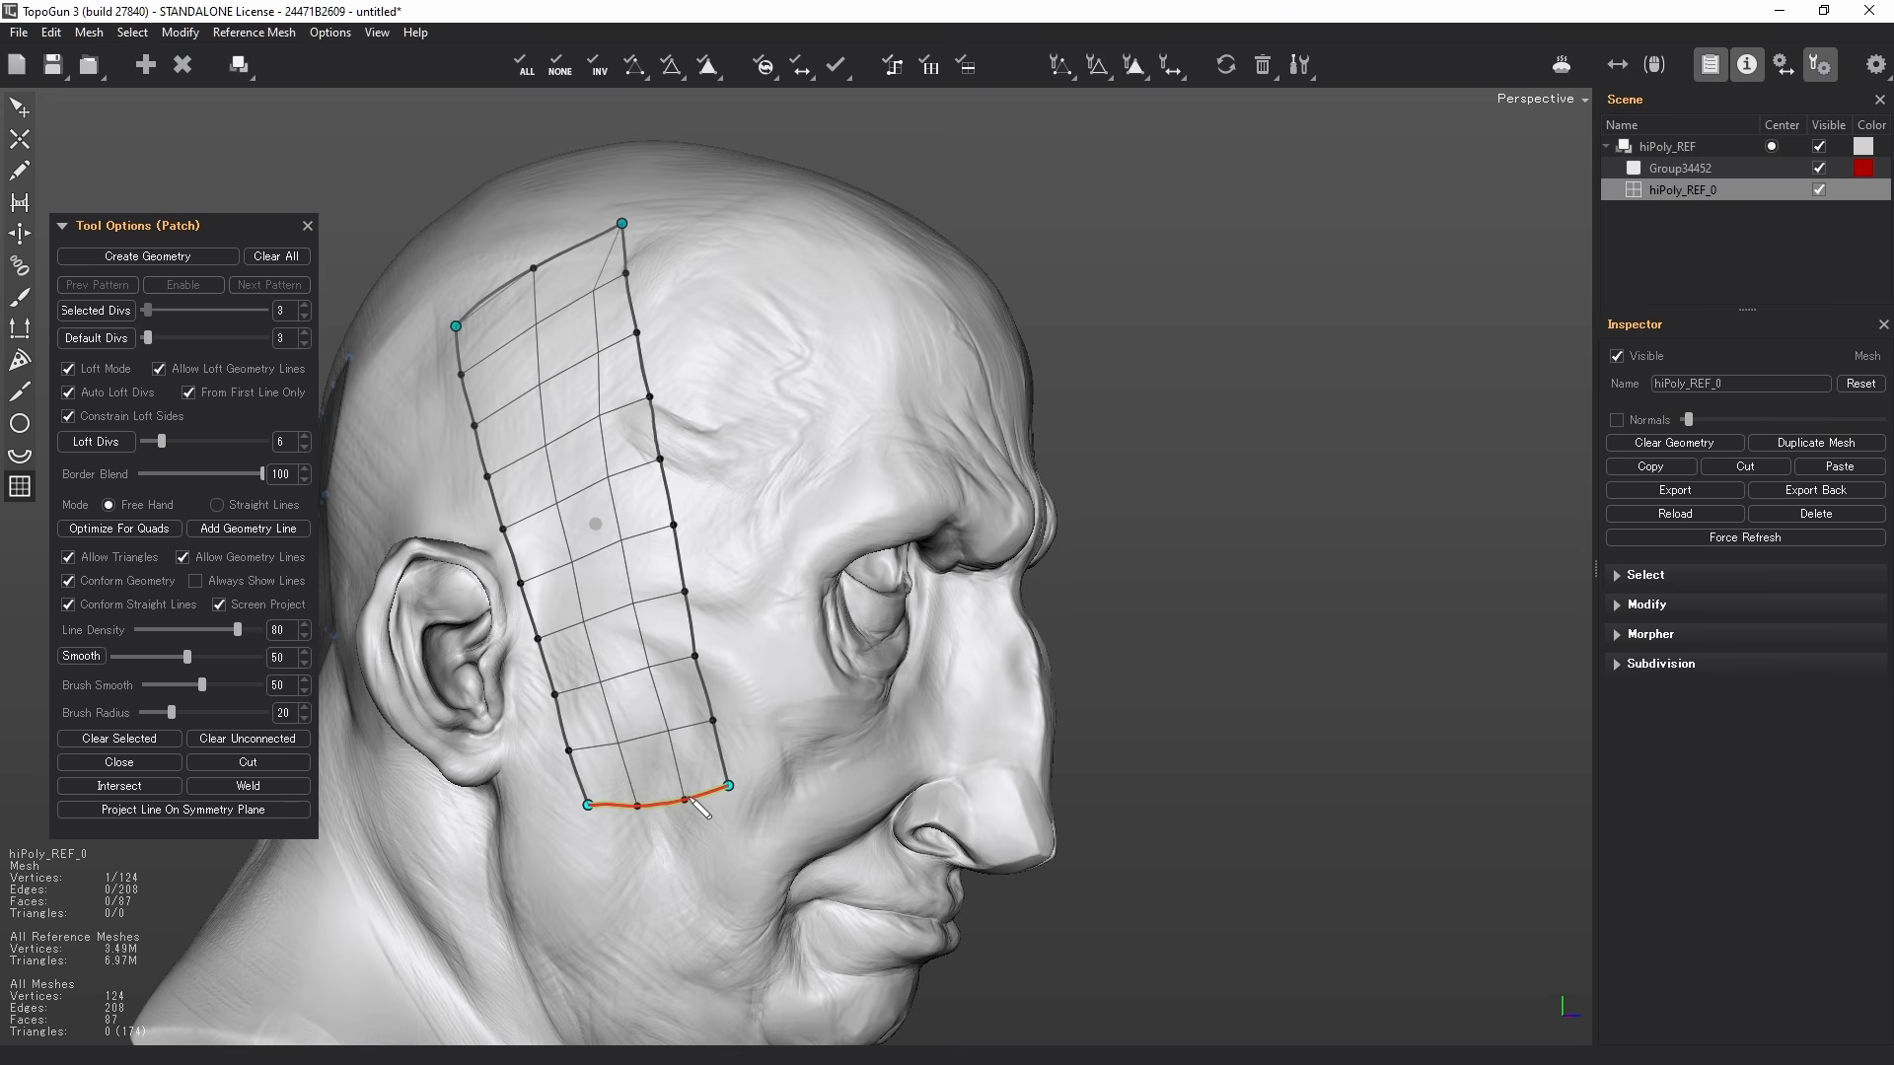
pyautogui.keyDown('ctrl'); pyautogui.scroll(1, 569, 252); pyautogui.keyUp('ctrl')
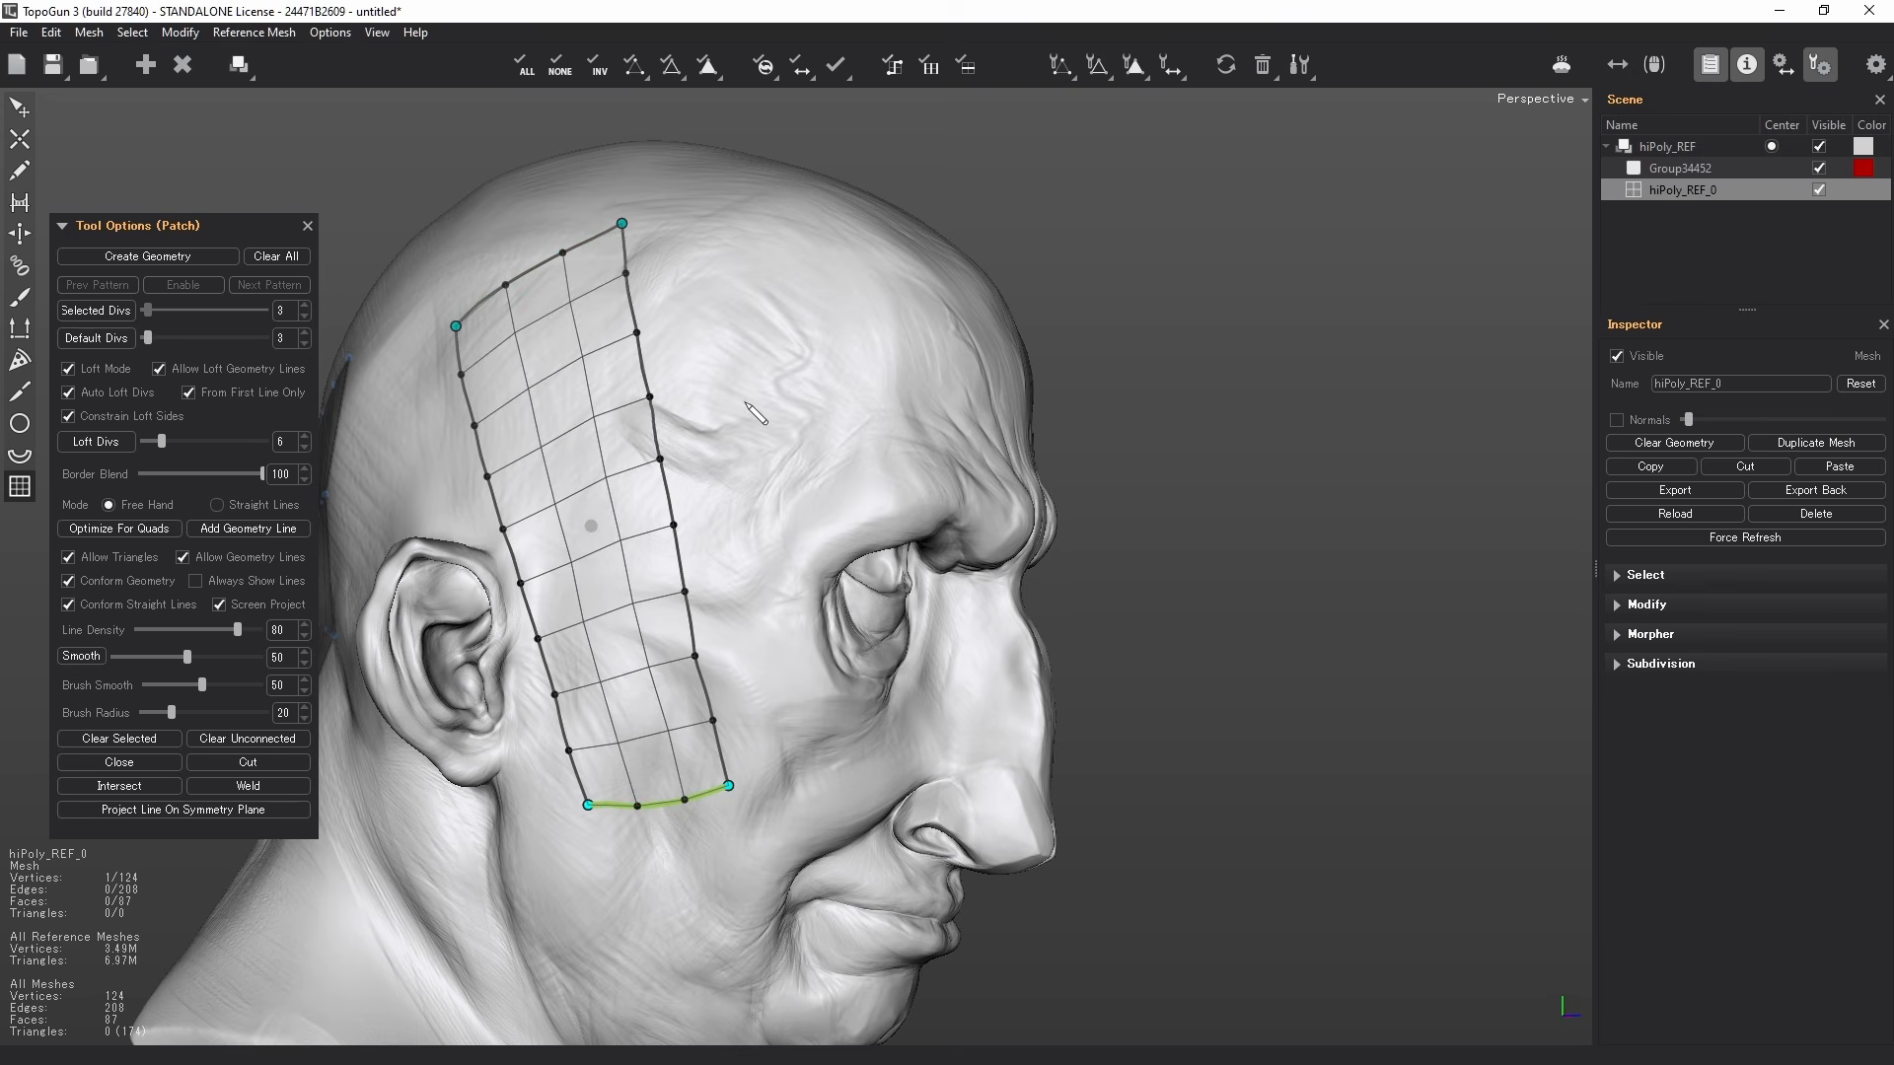
pyautogui.keyDown('alt'); pyautogui.moveTo(747, 403); pyautogui.dragTo(591, 461); pyautogui.keyUp('alt')
pyautogui.keyDown('alt'); pyautogui.moveTo(592, 460); pyautogui.dragTo(723, 367, button='middle'); pyautogui.keyUp('alt')
pyautogui.keyDown('alt'); pyautogui.moveTo(723, 368); pyautogui.dragTo(868, 340); pyautogui.keyUp('alt')
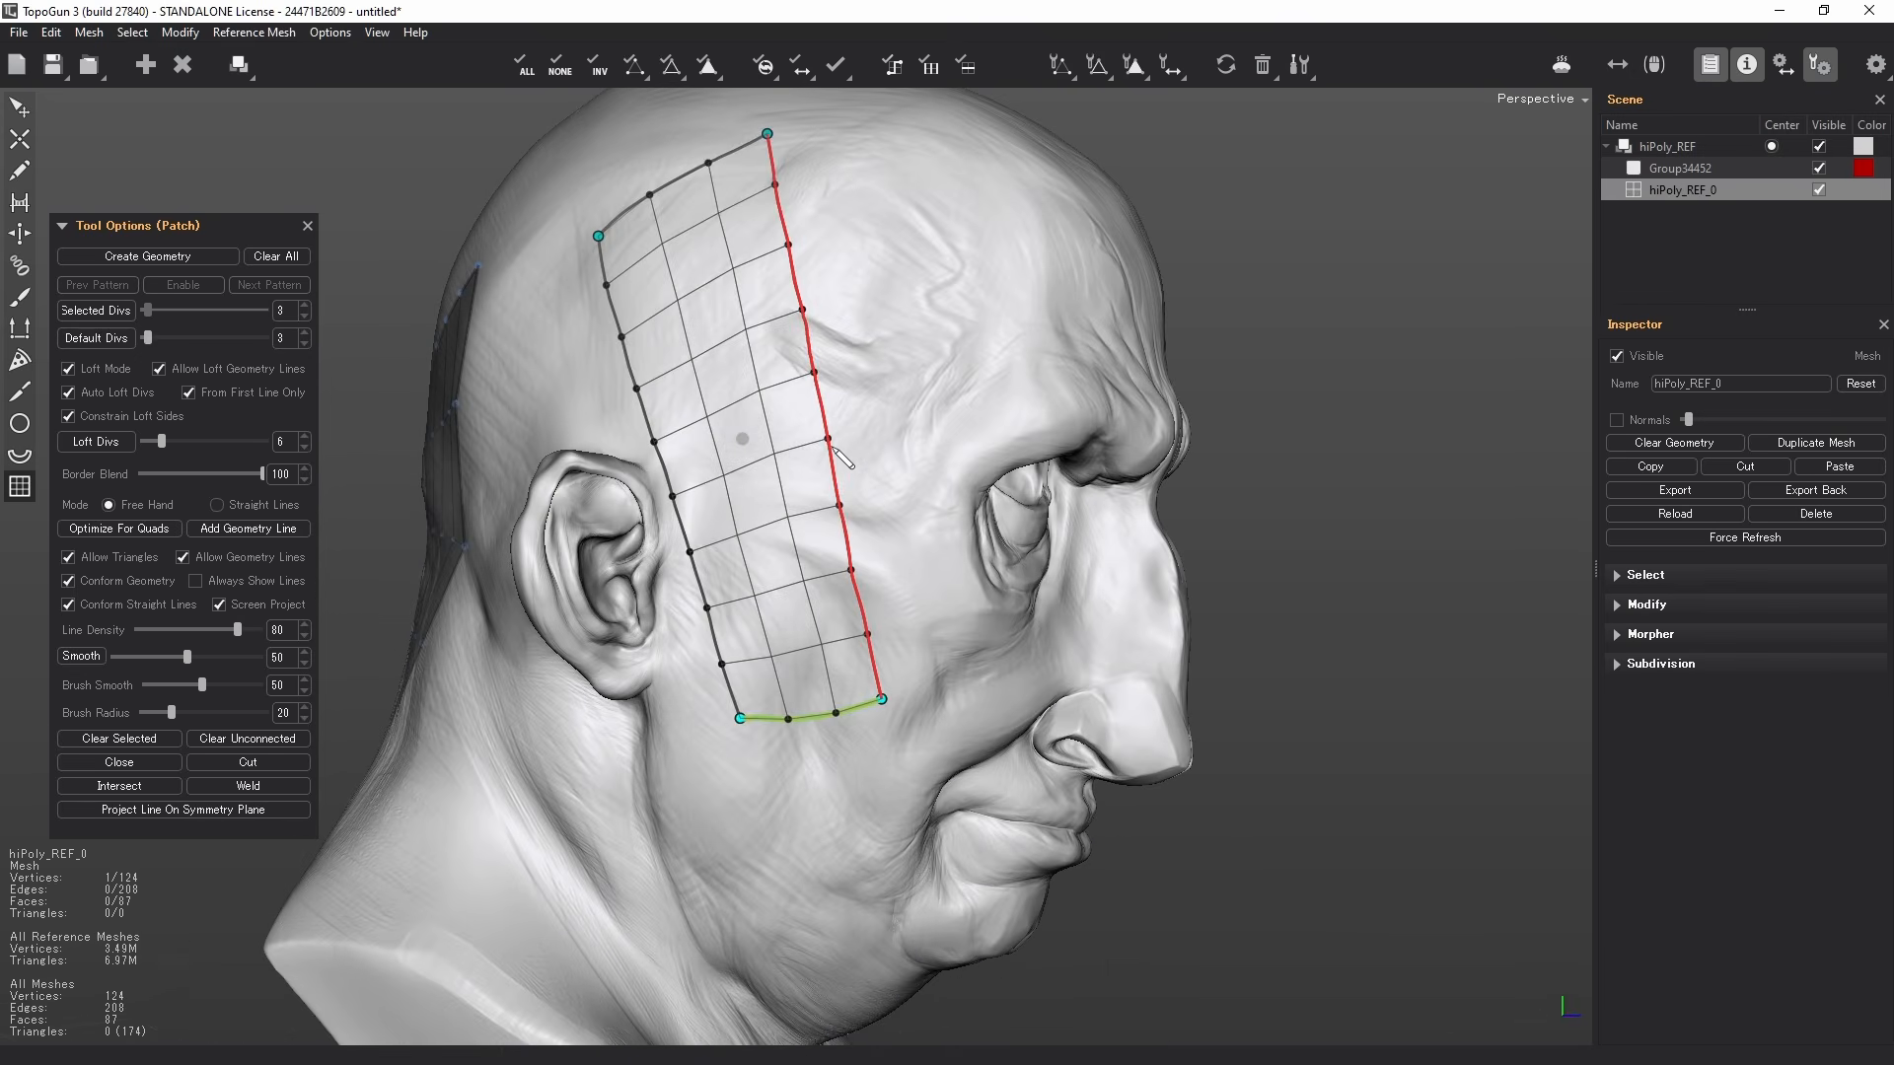
pyautogui.press('Return')
# - Draw a loft from the lower edge of the temple strip across the cheek to a new line at the jaw
pyautogui.keyDown('alt'); pyautogui.moveTo(845, 542); pyautogui.dragTo(822, 456, button='middle'); pyautogui.keyUp('alt')
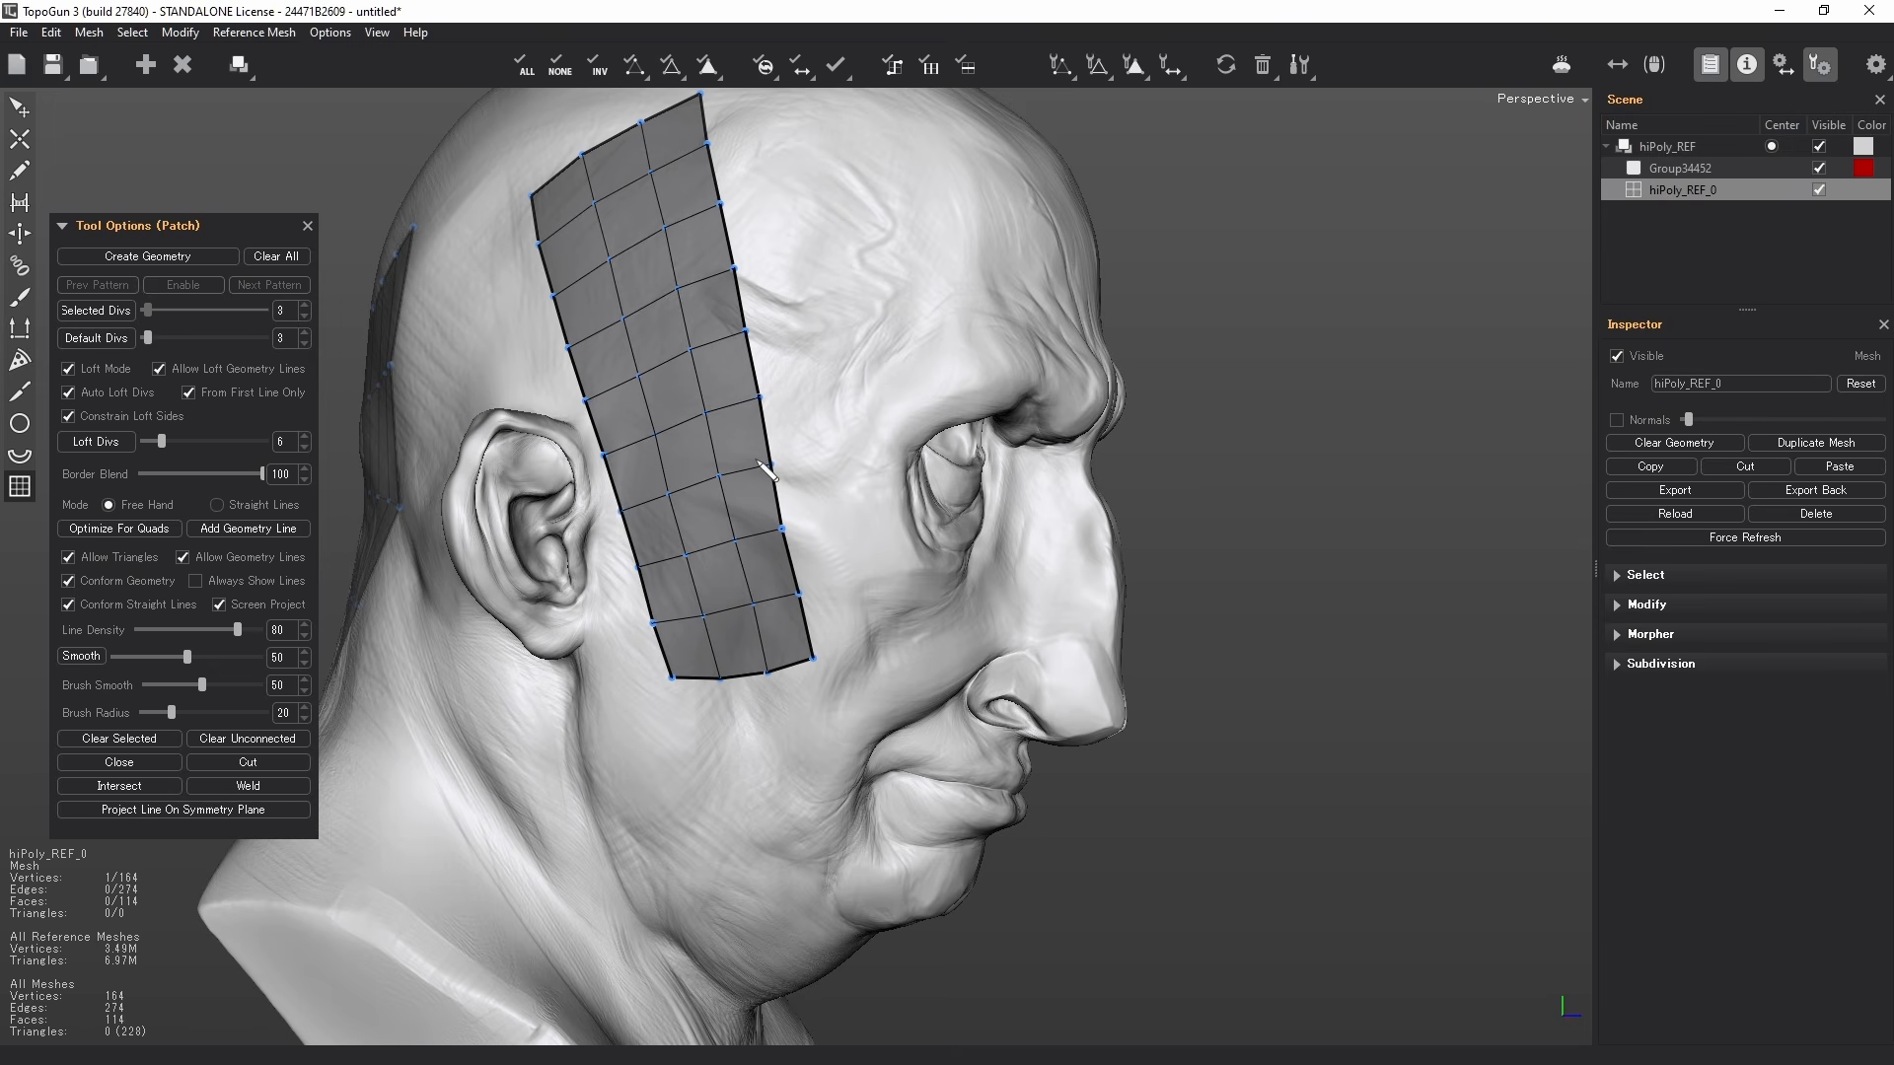
pyautogui.moveTo(872, 592); pyautogui.dragTo(827, 523, button='middle')
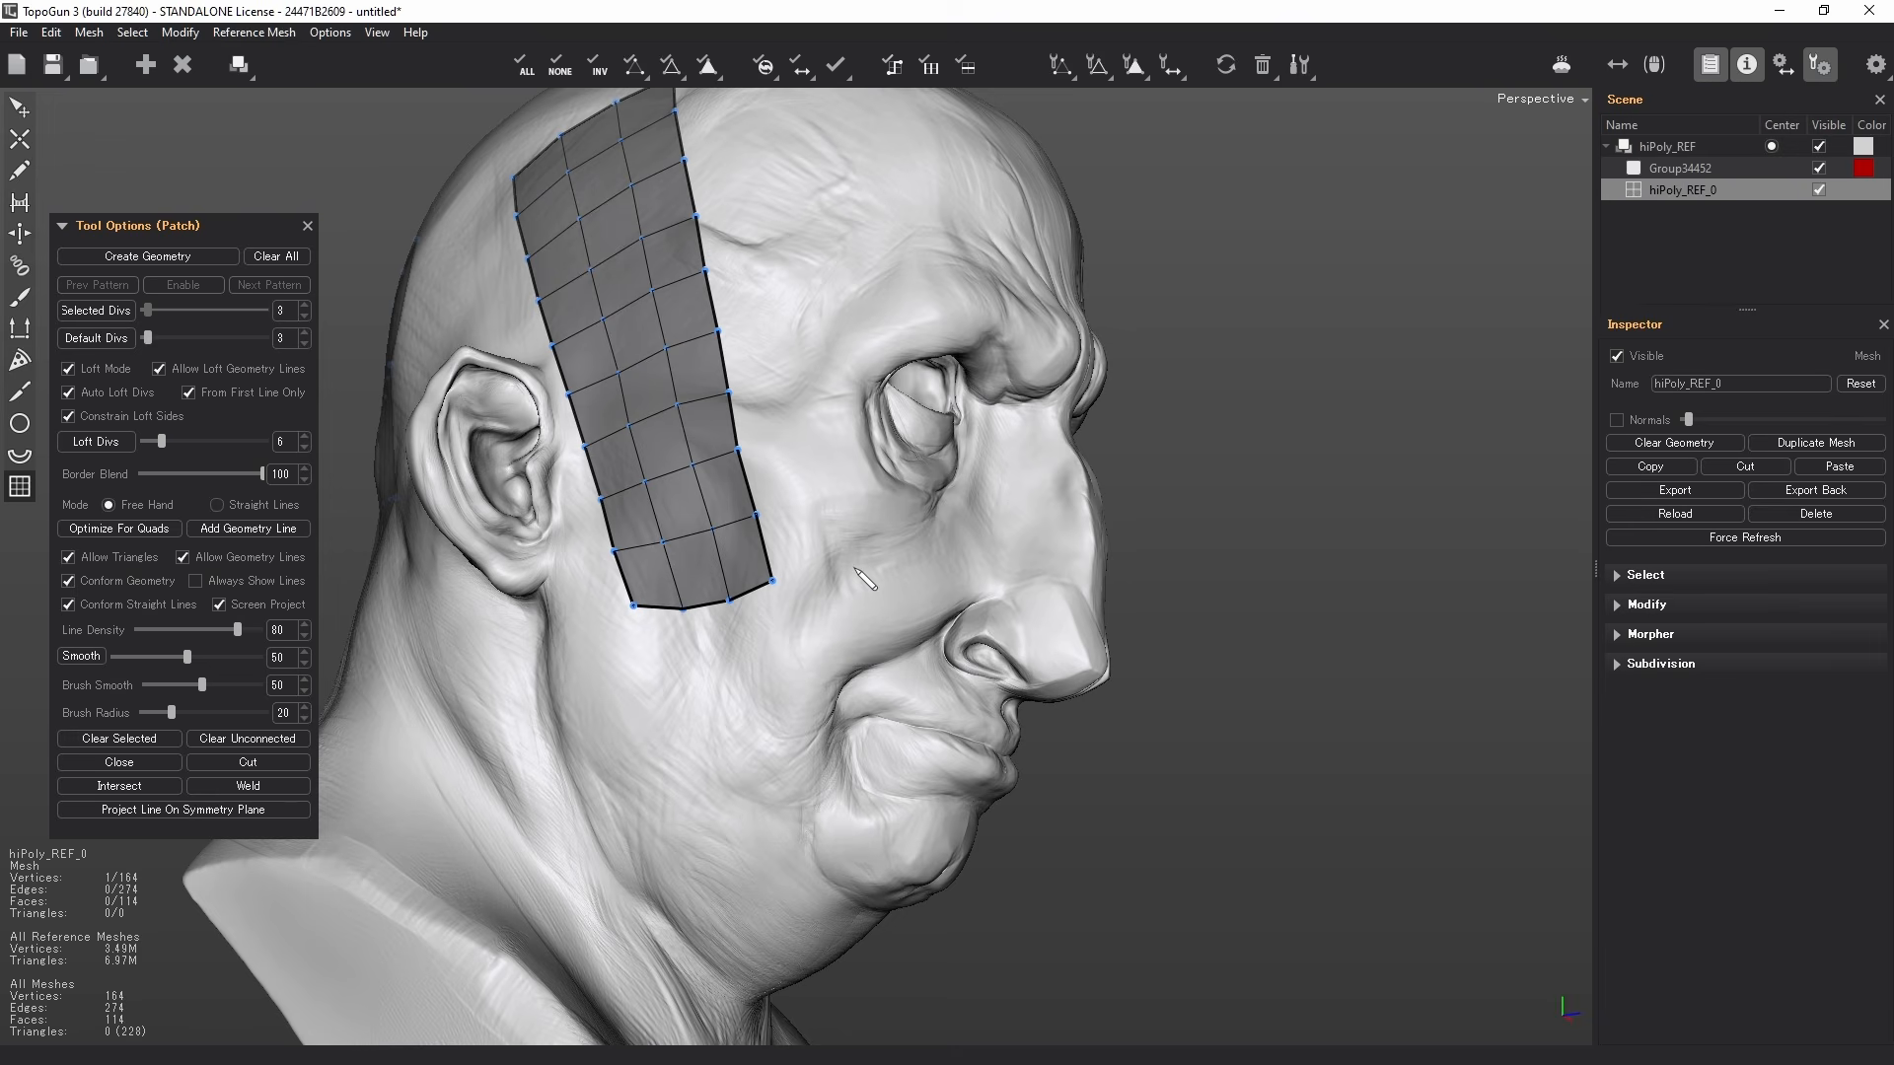
pyautogui.moveTo(865, 580); pyautogui.dragTo(858, 523, button='middle')
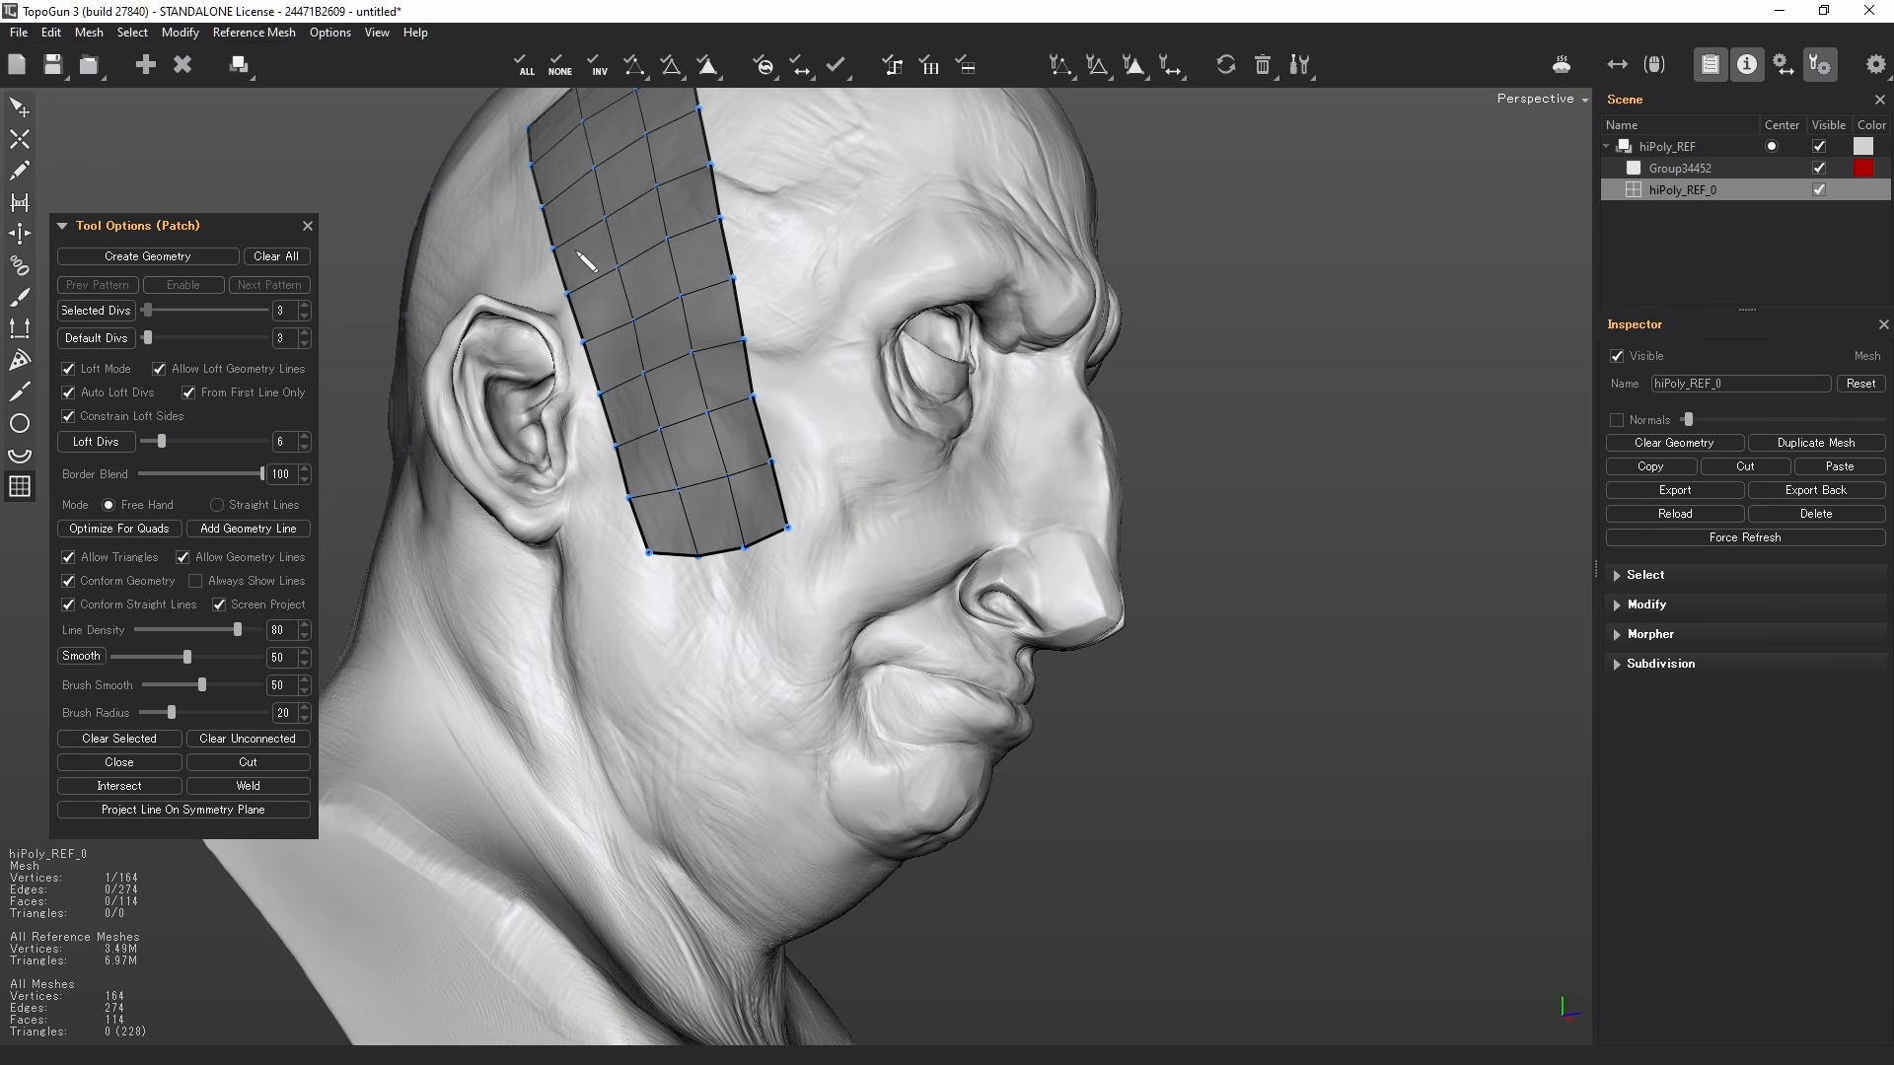
pyautogui.moveTo(902, 562); pyautogui.dragTo(777, 515, button='middle')
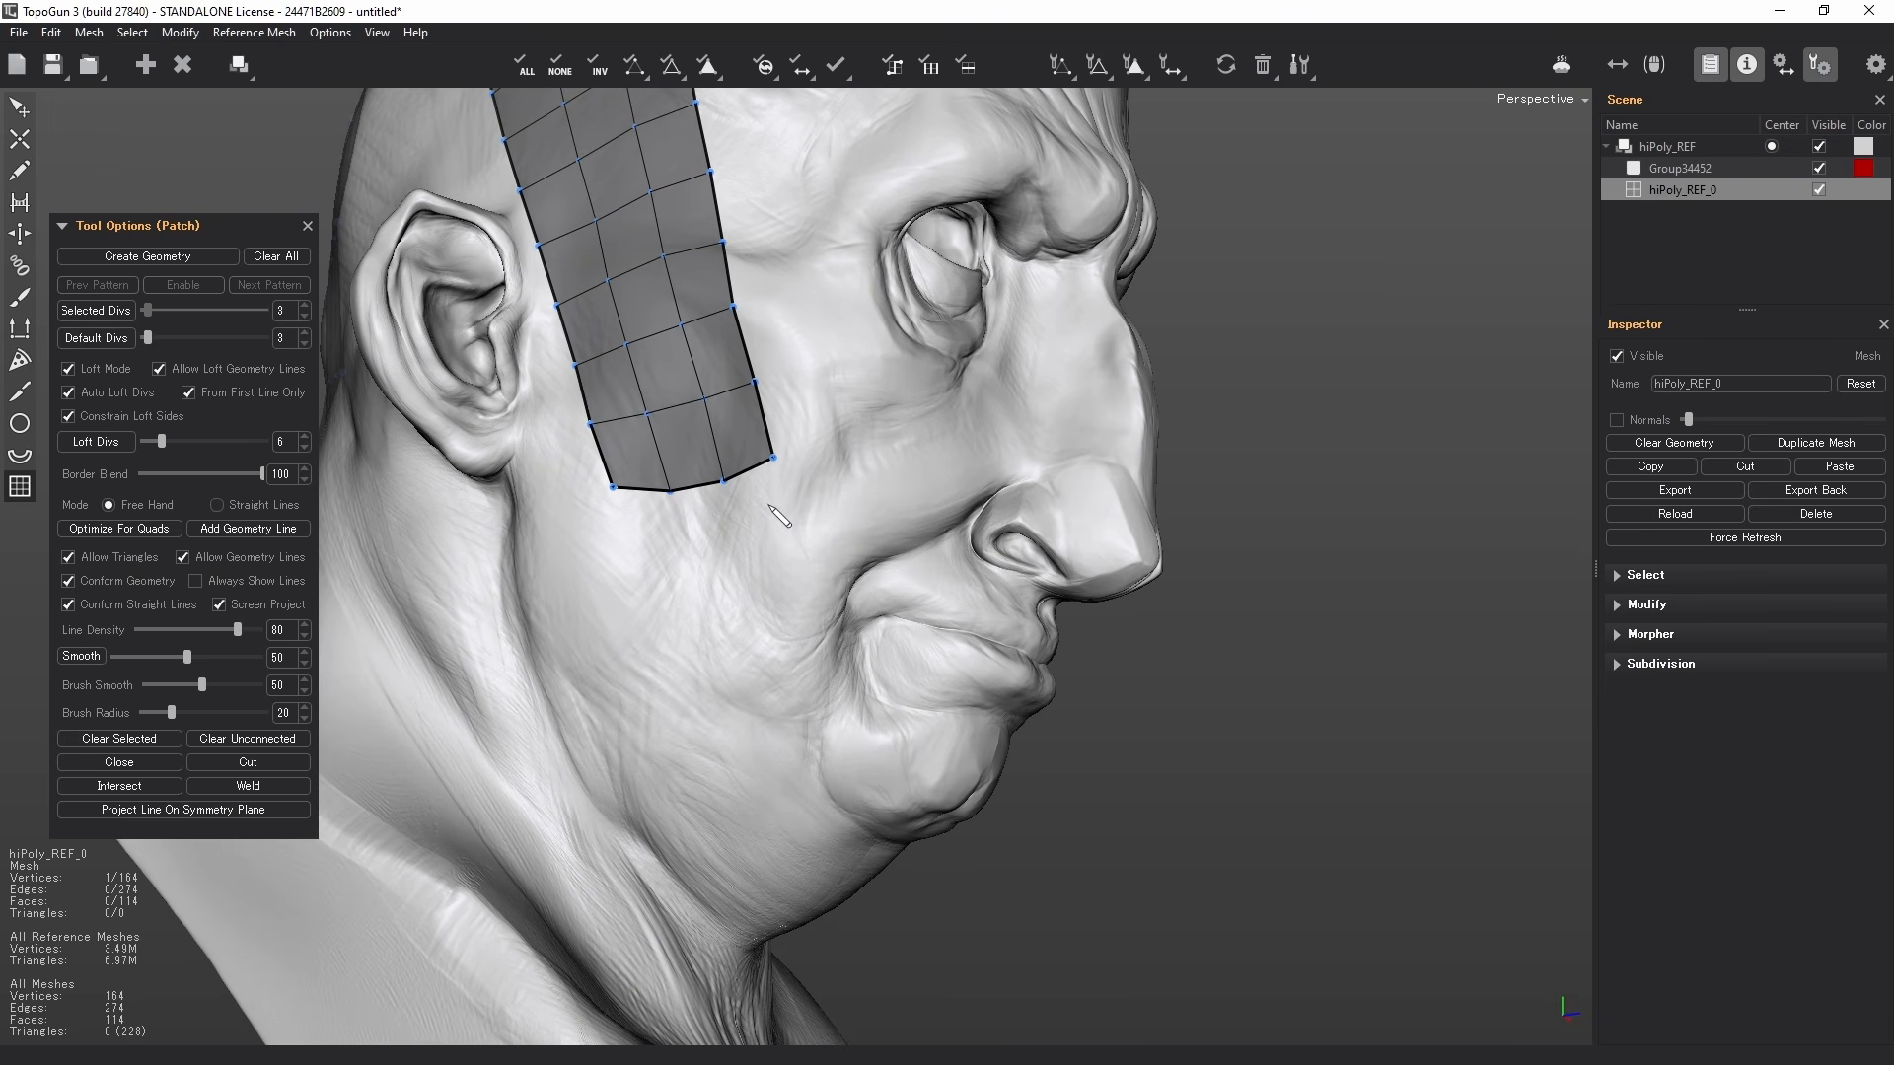
pyautogui.moveTo(777, 460)
pyautogui.mouseDown()
pyautogui.moveTo(735, 505)
pyautogui.moveTo(615, 493)
pyautogui.mouseUp()
pyautogui.moveTo(895, 761); pyautogui.dragTo(690, 902)
pyautogui.moveTo(841, 735)
pyautogui.mouseDown(button='middle')
pyautogui.moveTo(651, 757)
pyautogui.moveTo(918, 598)
pyautogui.mouseUp(button='middle')
pyautogui.hotkey('ctrl', 'z')
# - Set the jaw patch's rear side to 4 divisions, adjust the divisions of its front side, and create the geometry
pyautogui.scroll(-1, 957, 561)
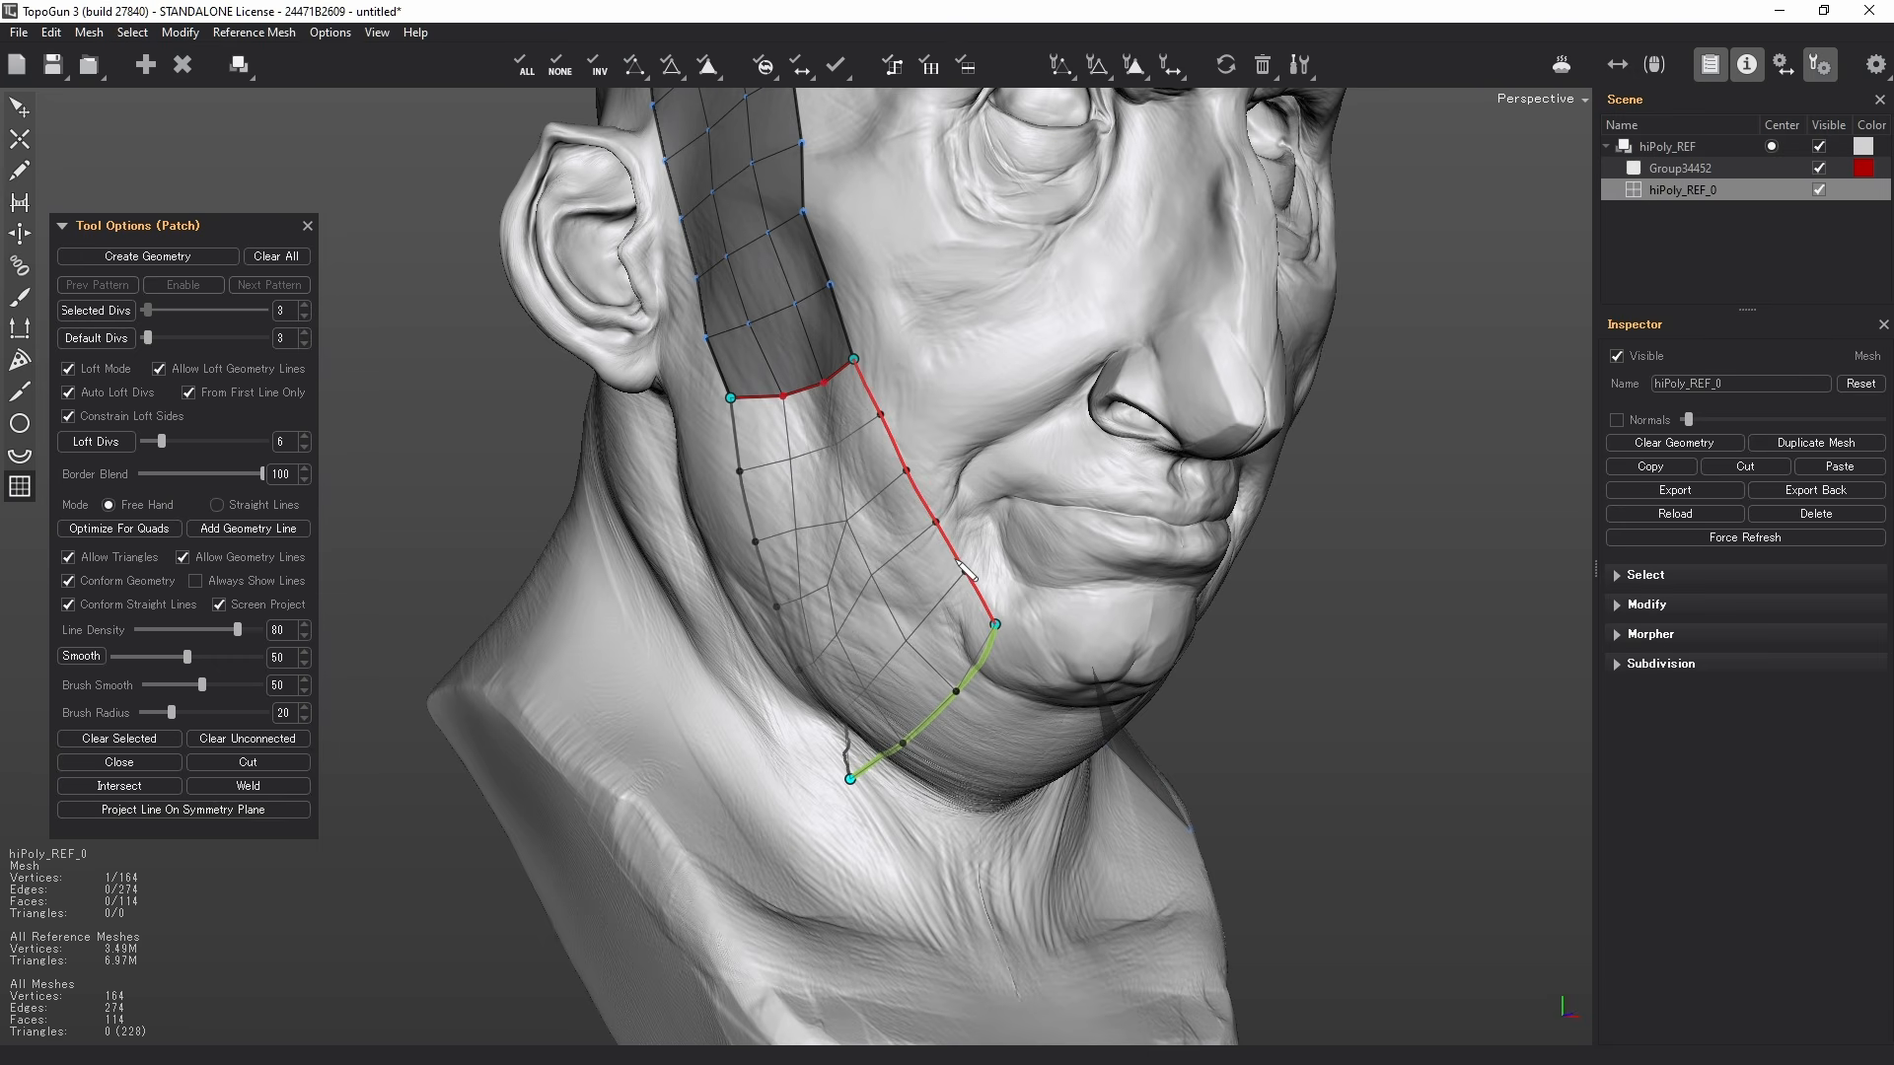
pyautogui.scroll(-2, 956, 560)
pyautogui.scroll(-1, 770, 584)
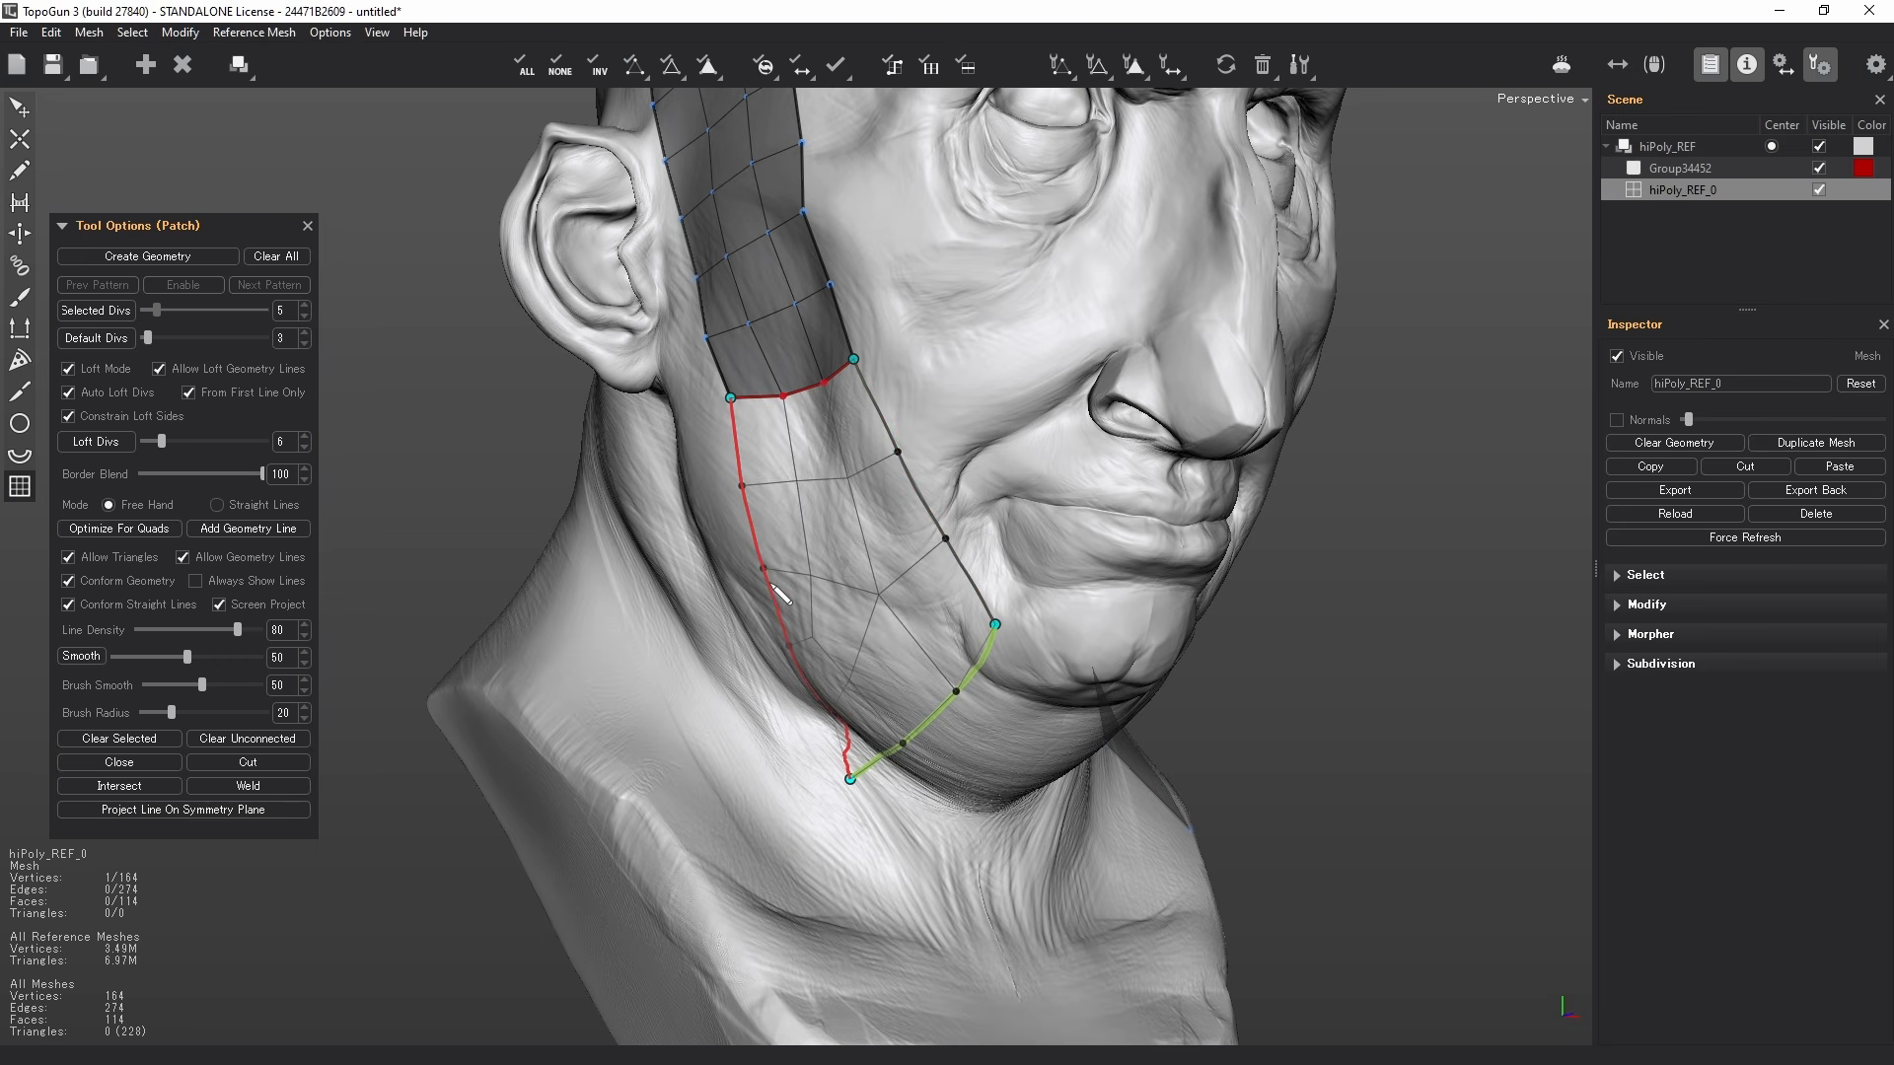
pyautogui.scroll(-2, 780, 593)
pyautogui.scroll(1, 780, 593)
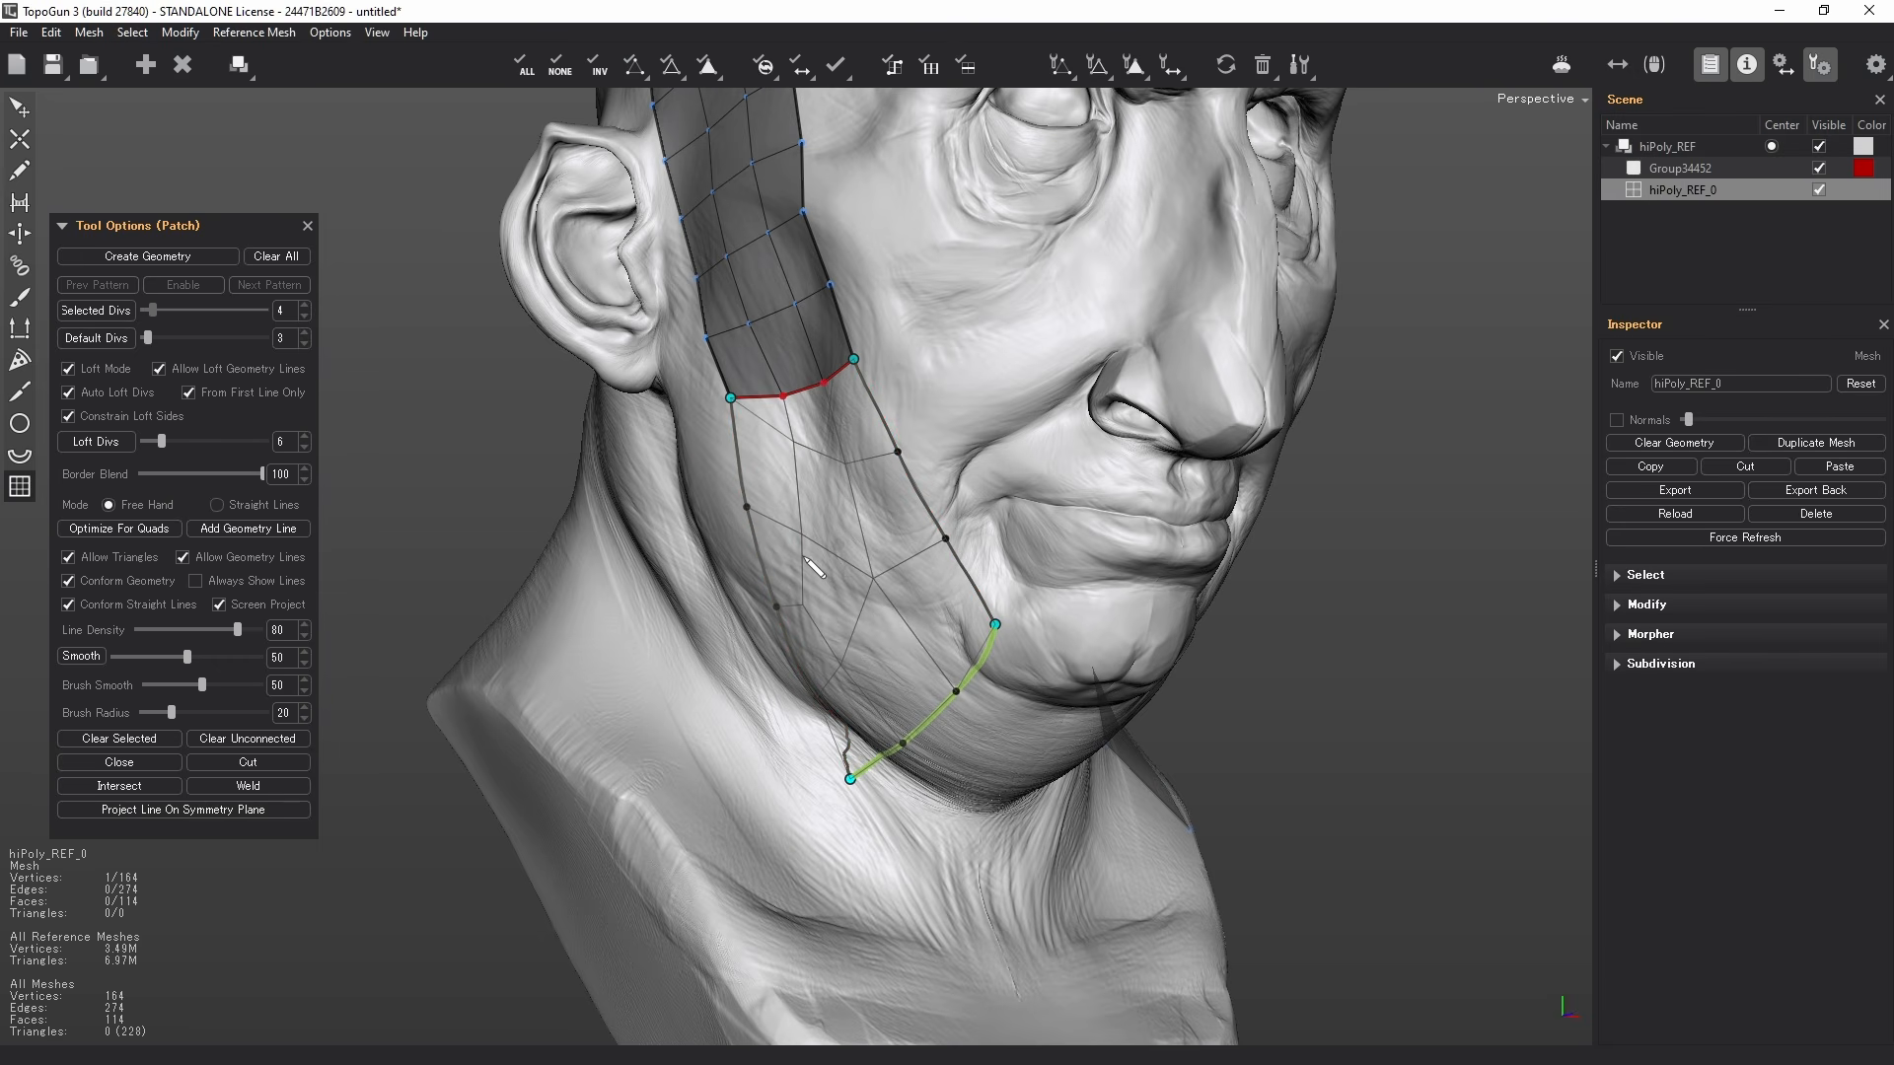
pyautogui.scroll(1, 931, 506)
pyautogui.scroll(1, 930, 506)
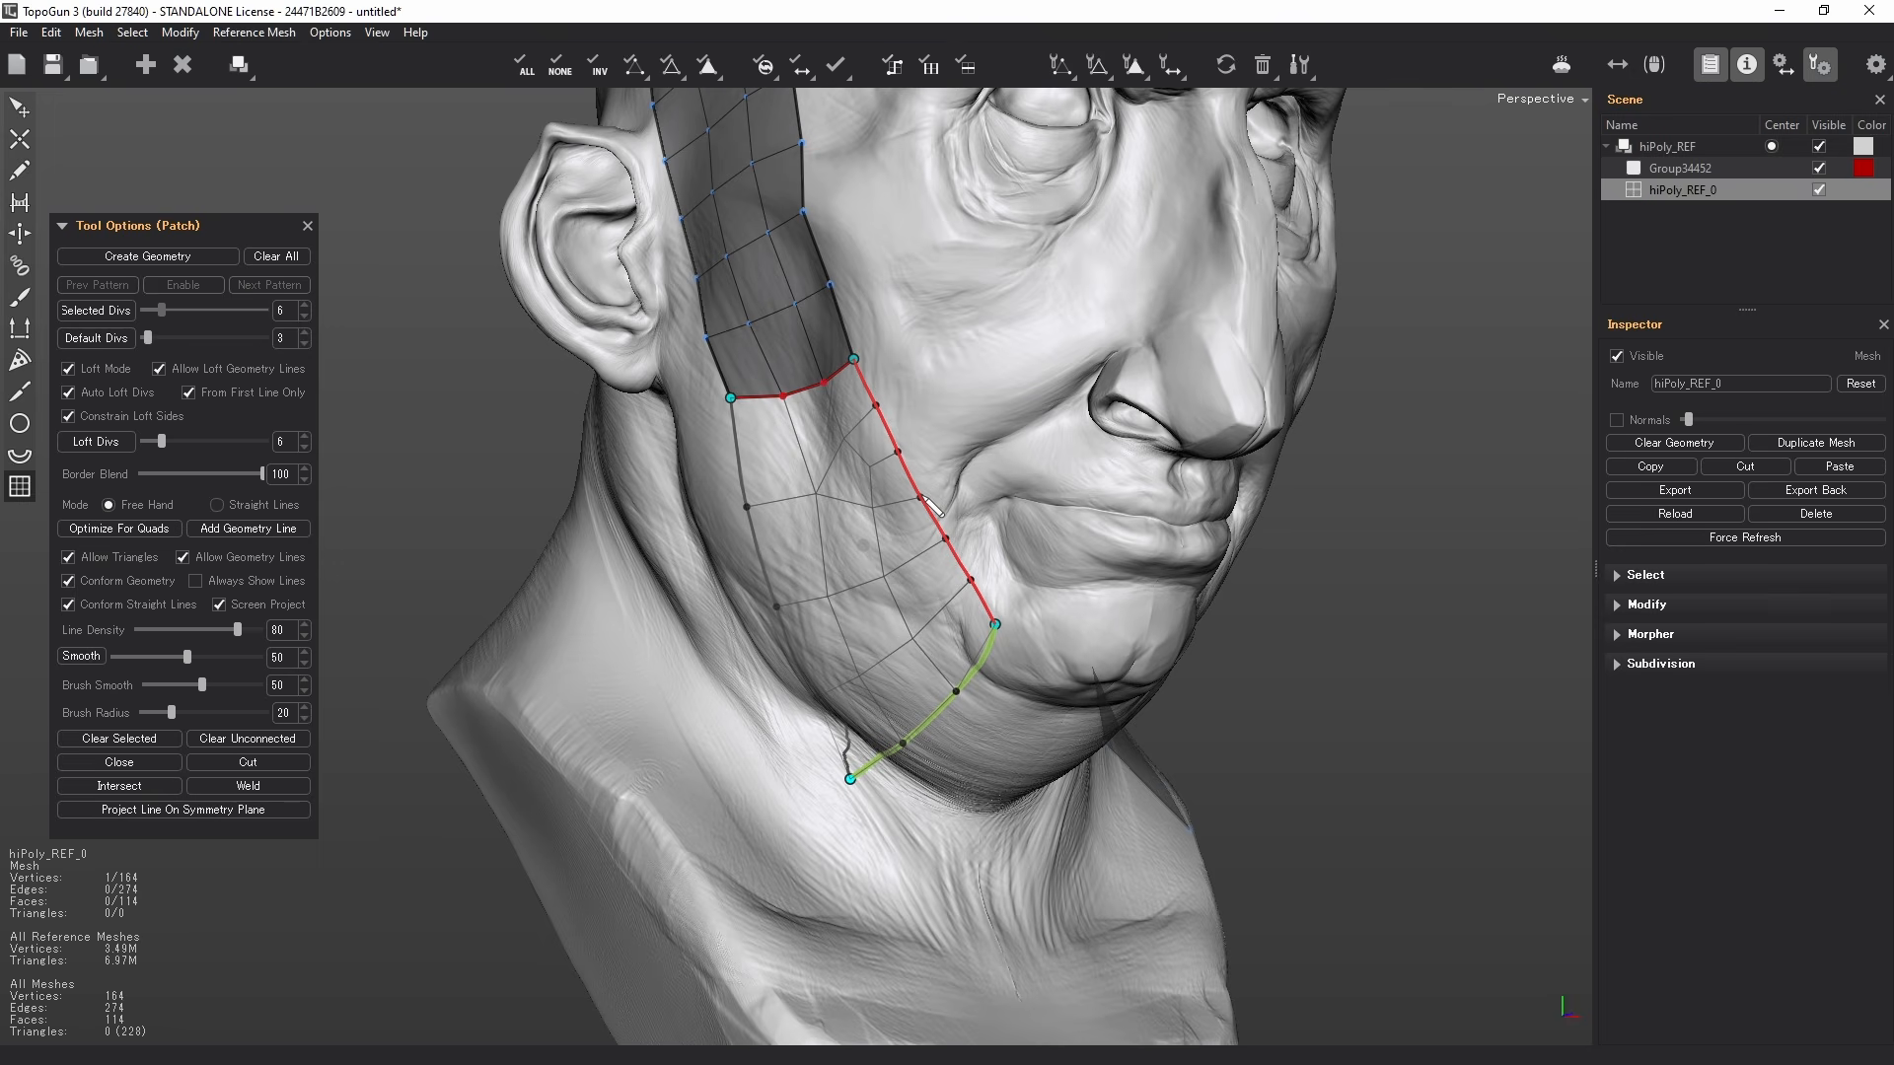
pyautogui.scroll(-1, 930, 506)
pyautogui.keyDown('alt'); pyautogui.moveTo(922, 557); pyautogui.dragTo(454, 688); pyautogui.keyUp('alt')
pyautogui.press('Return')
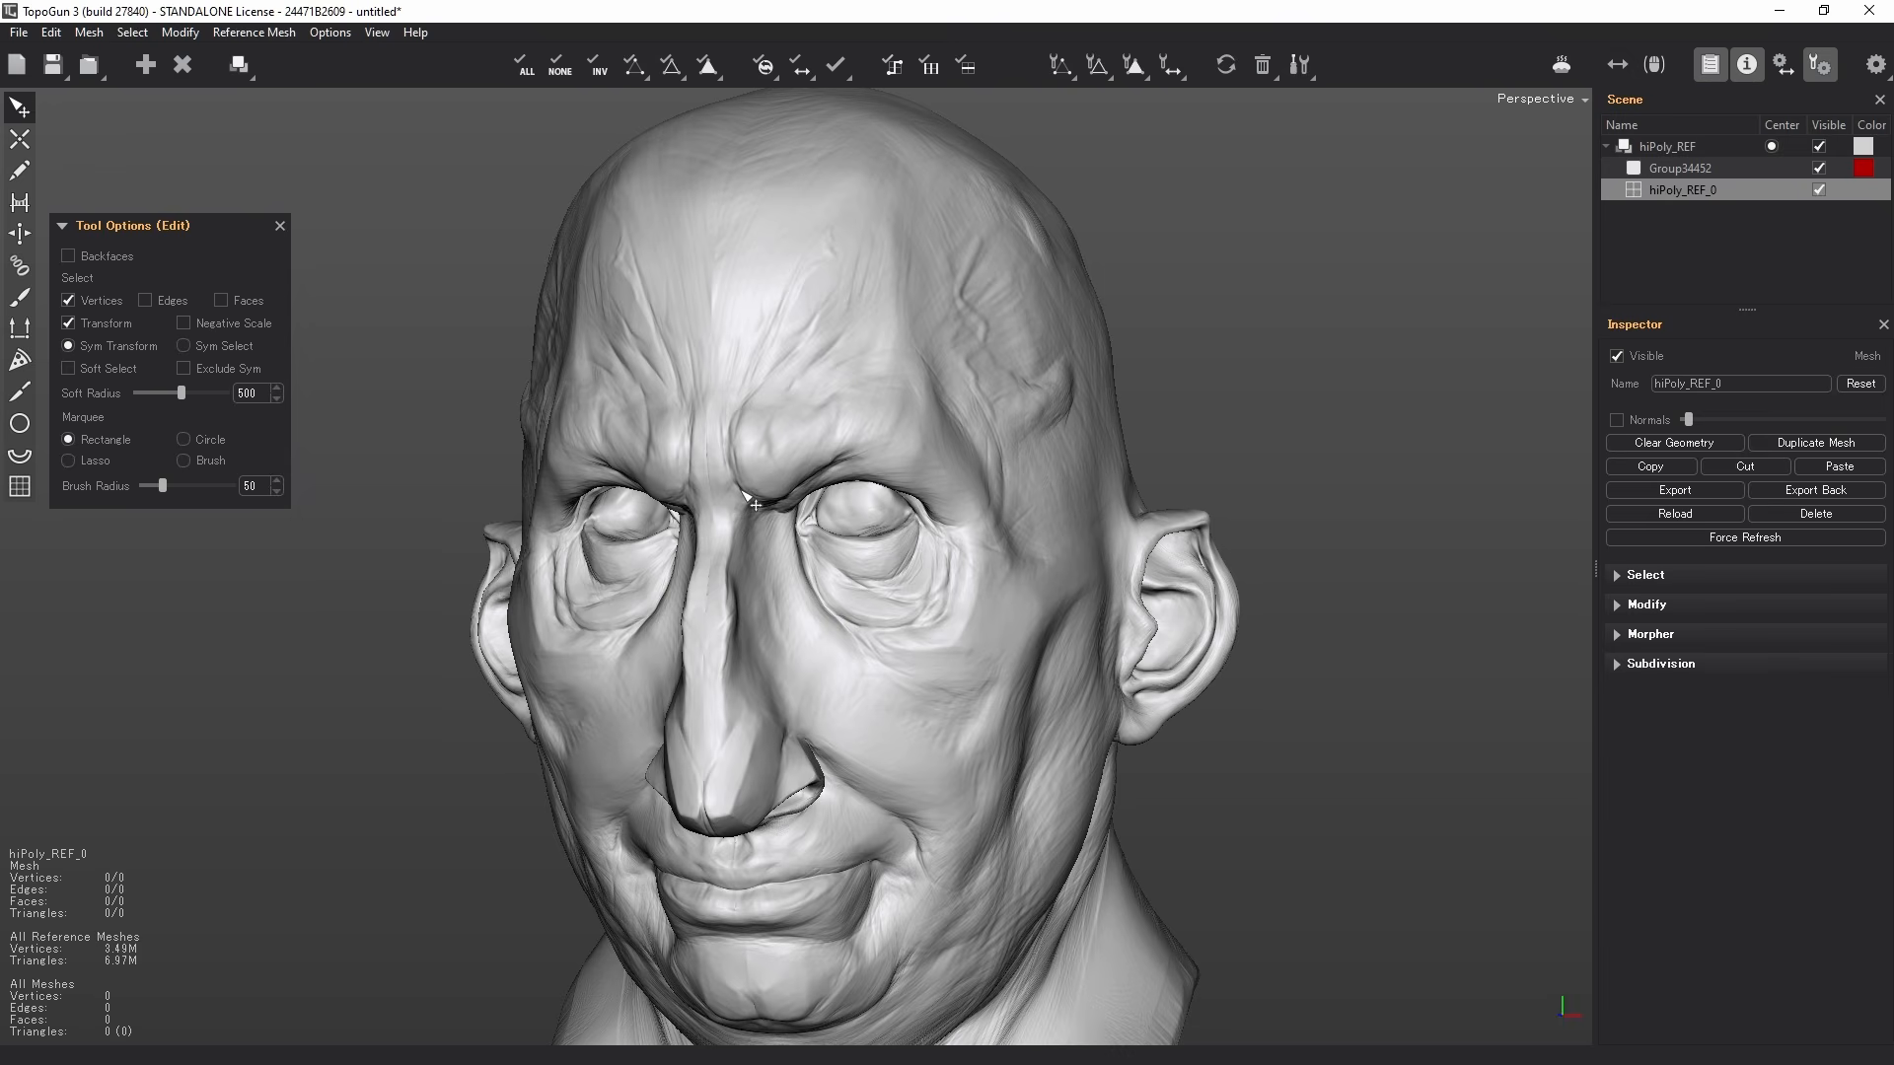
# - Using the Create tool, place five connected vertices up the face's centre line from the nose bridge to the upper forehead
pyautogui.scroll(3, 755, 505)
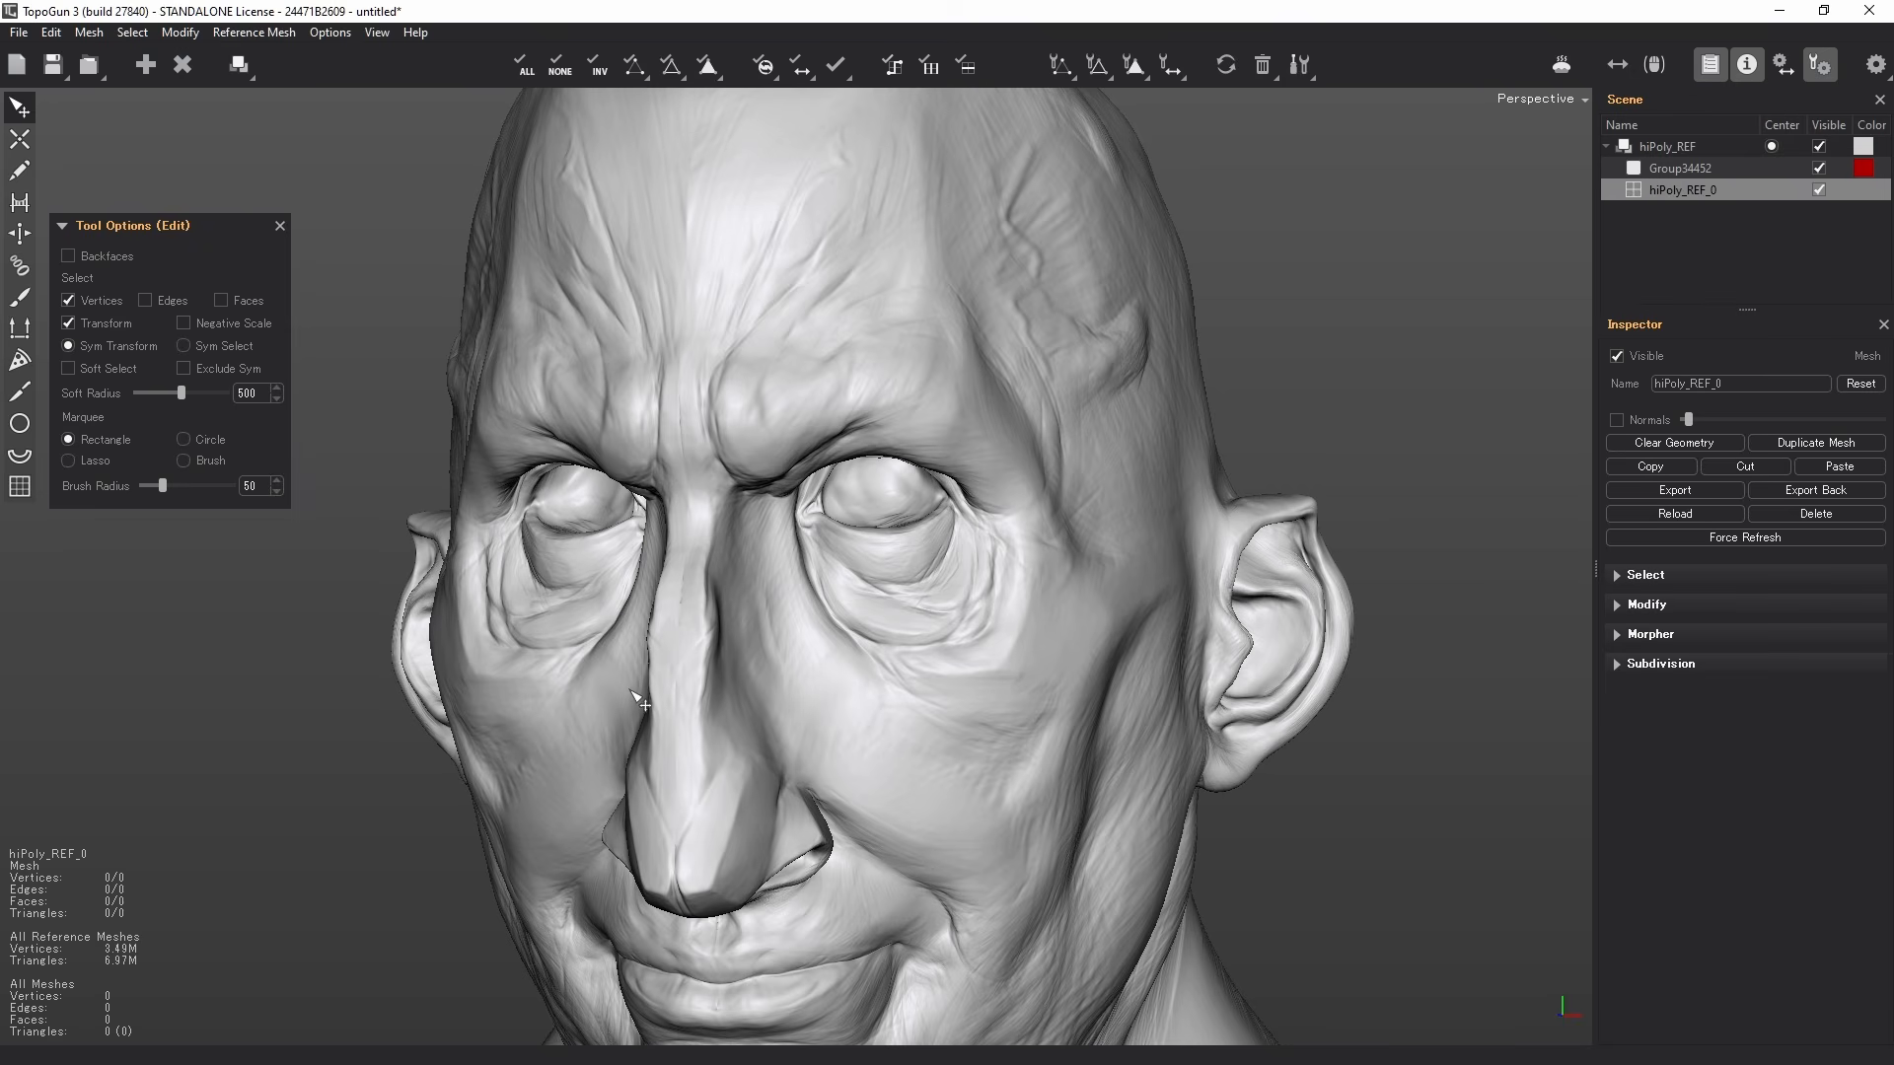
pyautogui.keyDown('alt'); pyautogui.moveTo(793, 642); pyautogui.dragTo(843, 626); pyautogui.keyUp('alt')
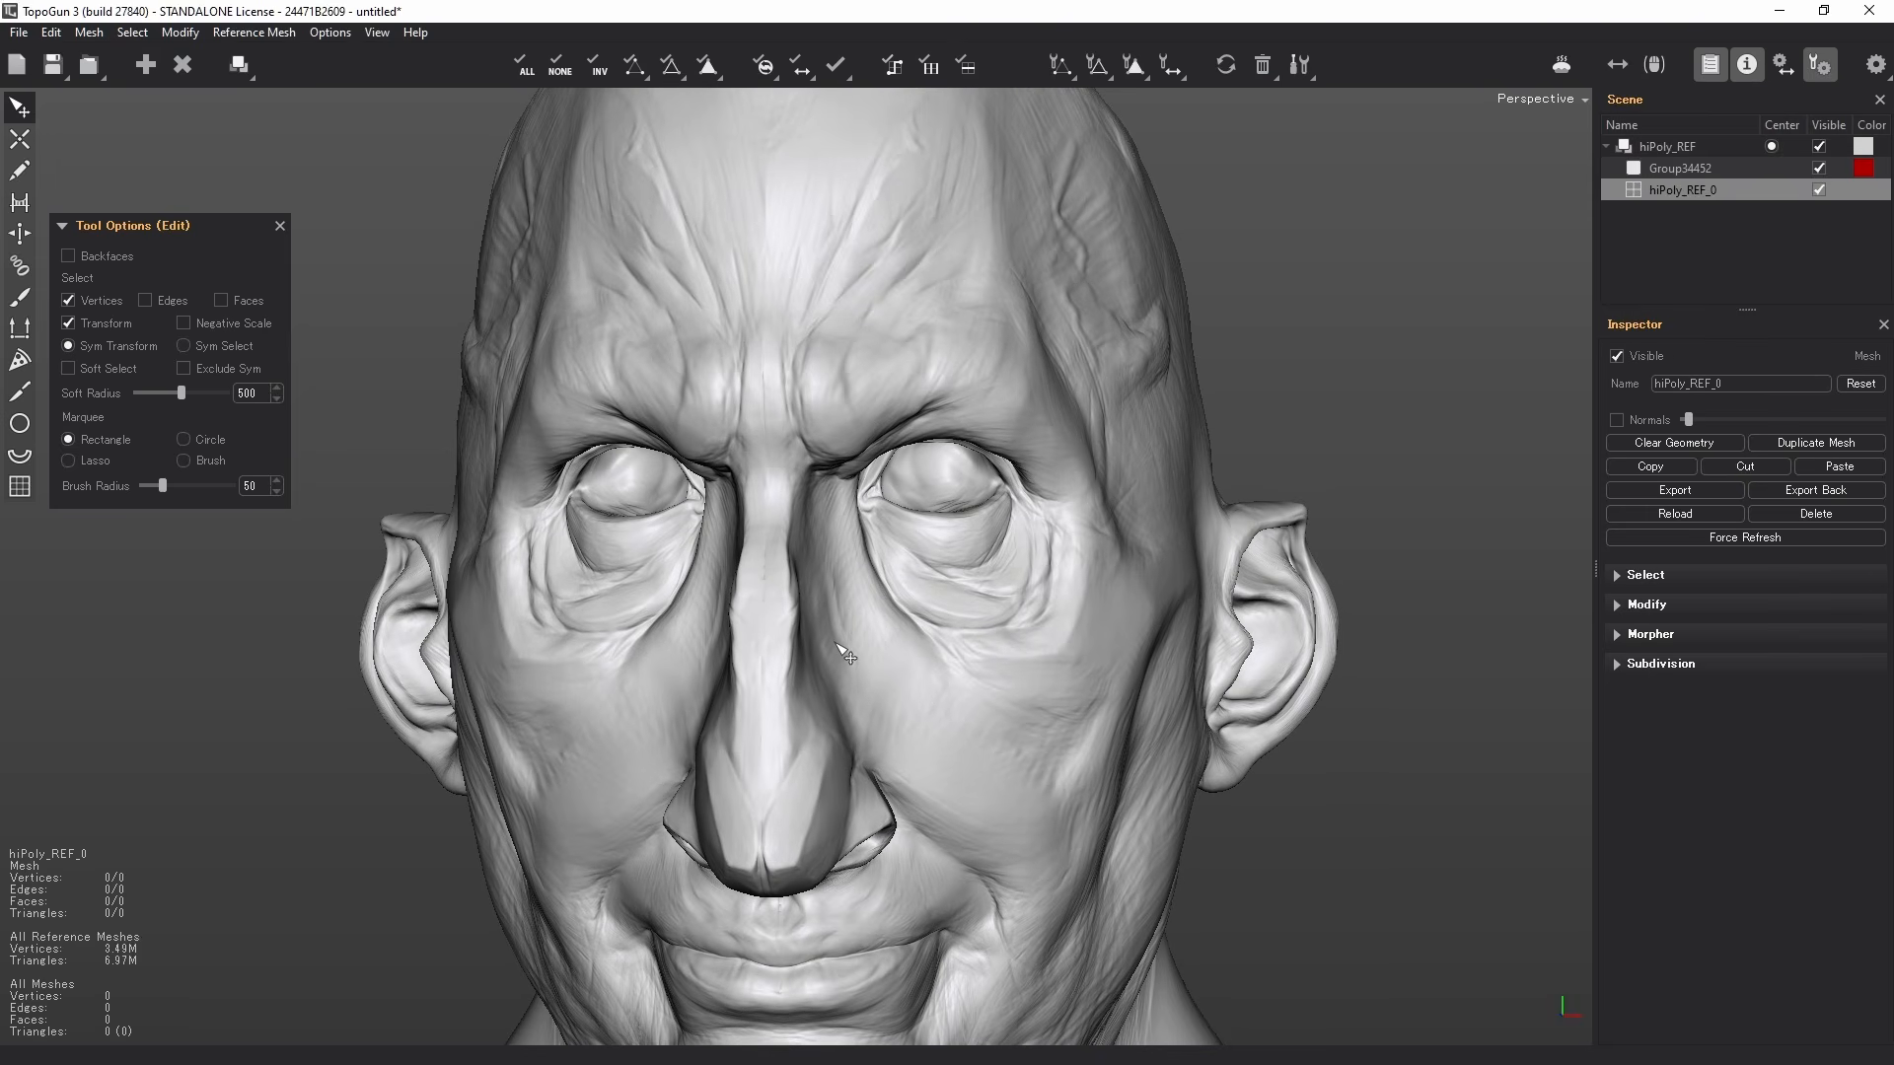
pyautogui.keyDown('alt'); pyautogui.moveTo(1074, 651); pyautogui.dragTo(1026, 666); pyautogui.keyUp('alt')
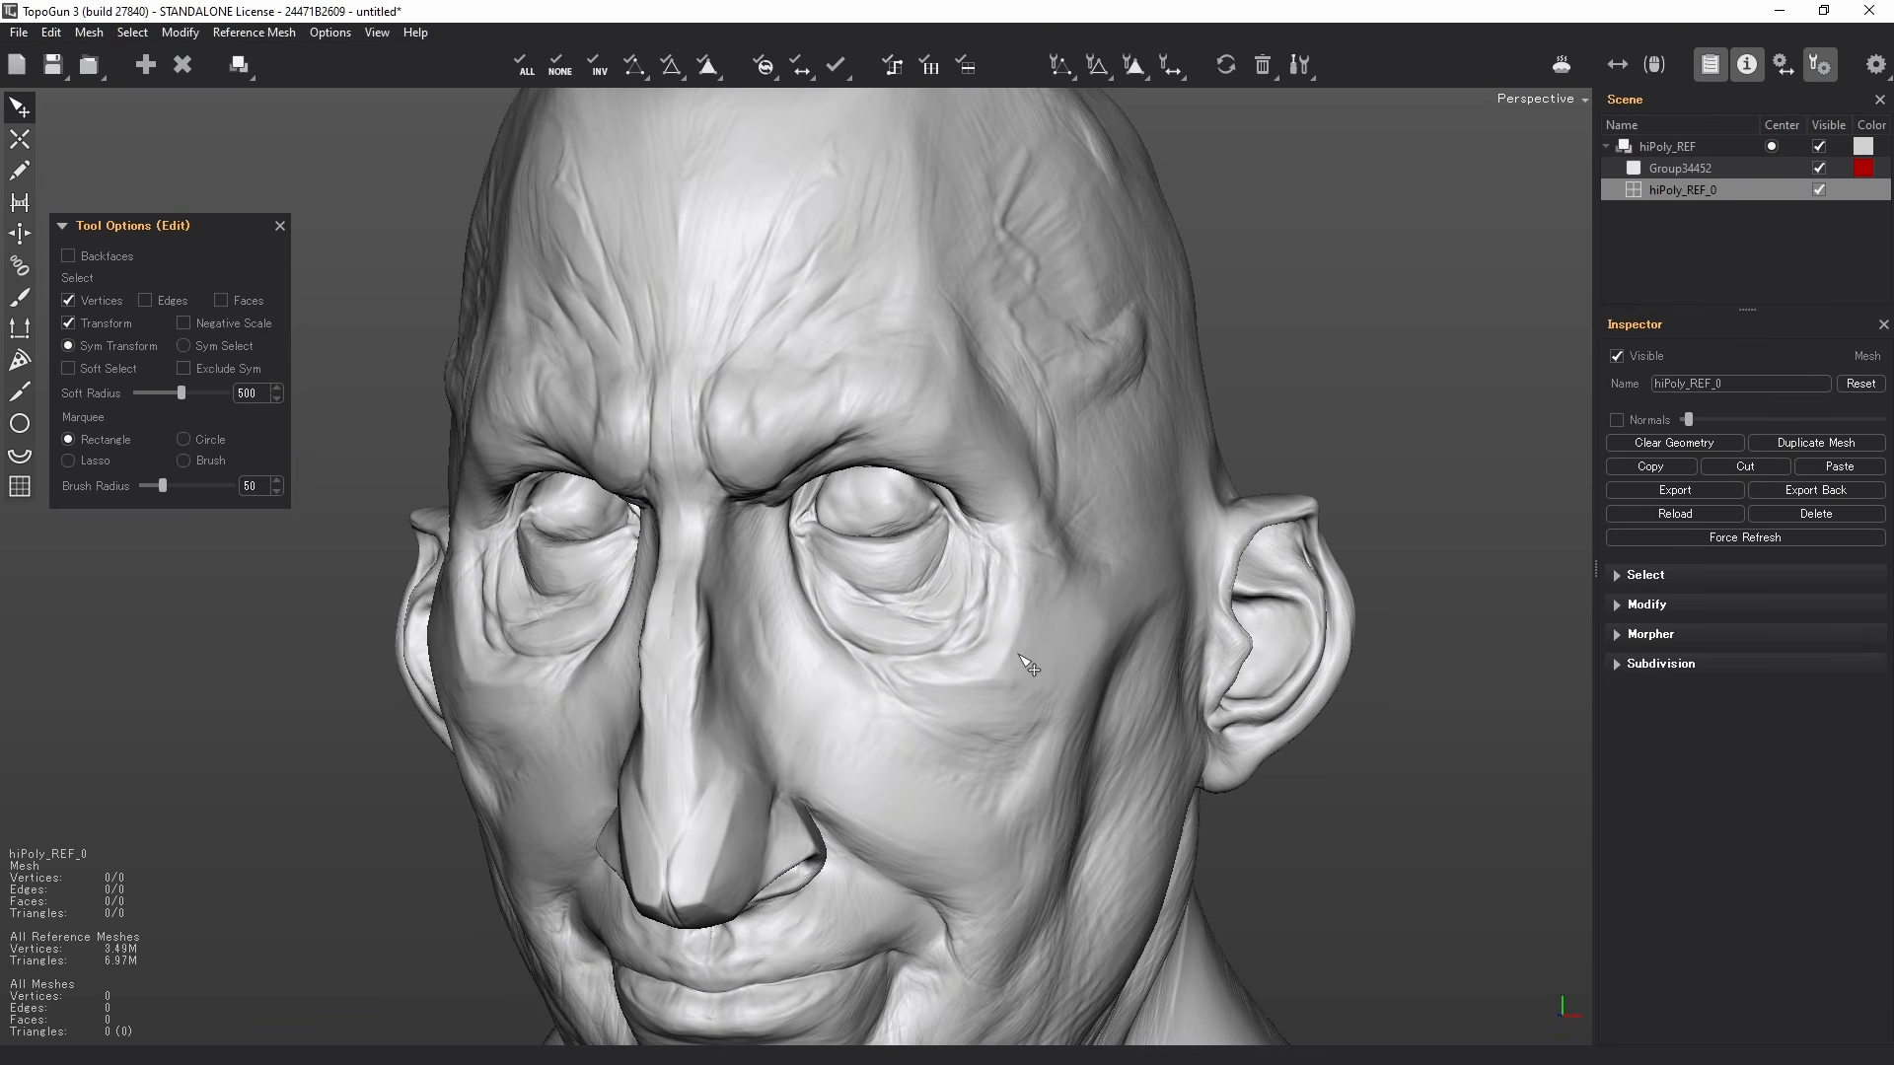
pyautogui.press('c')
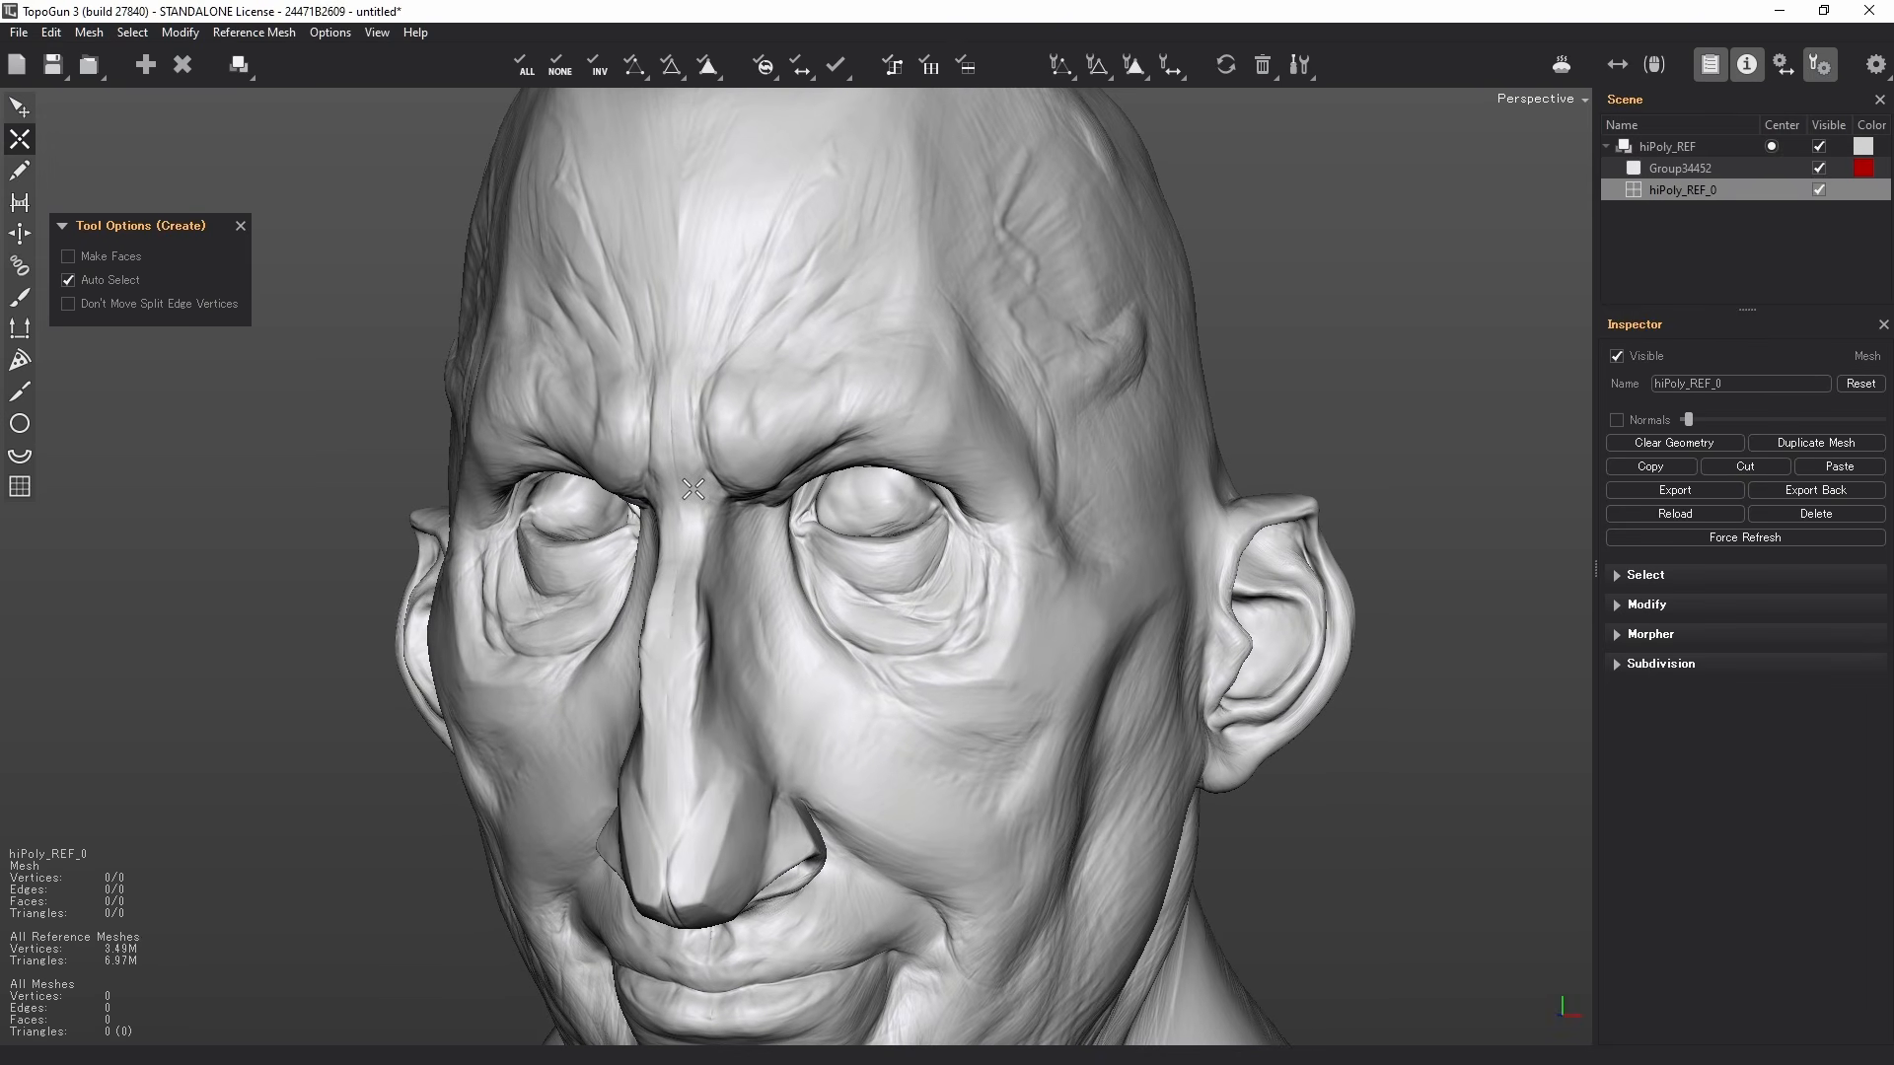
pyautogui.keyDown('alt'); pyautogui.moveTo(707, 489); pyautogui.dragTo(822, 505); pyautogui.keyUp('alt')
pyautogui.click(821, 505)
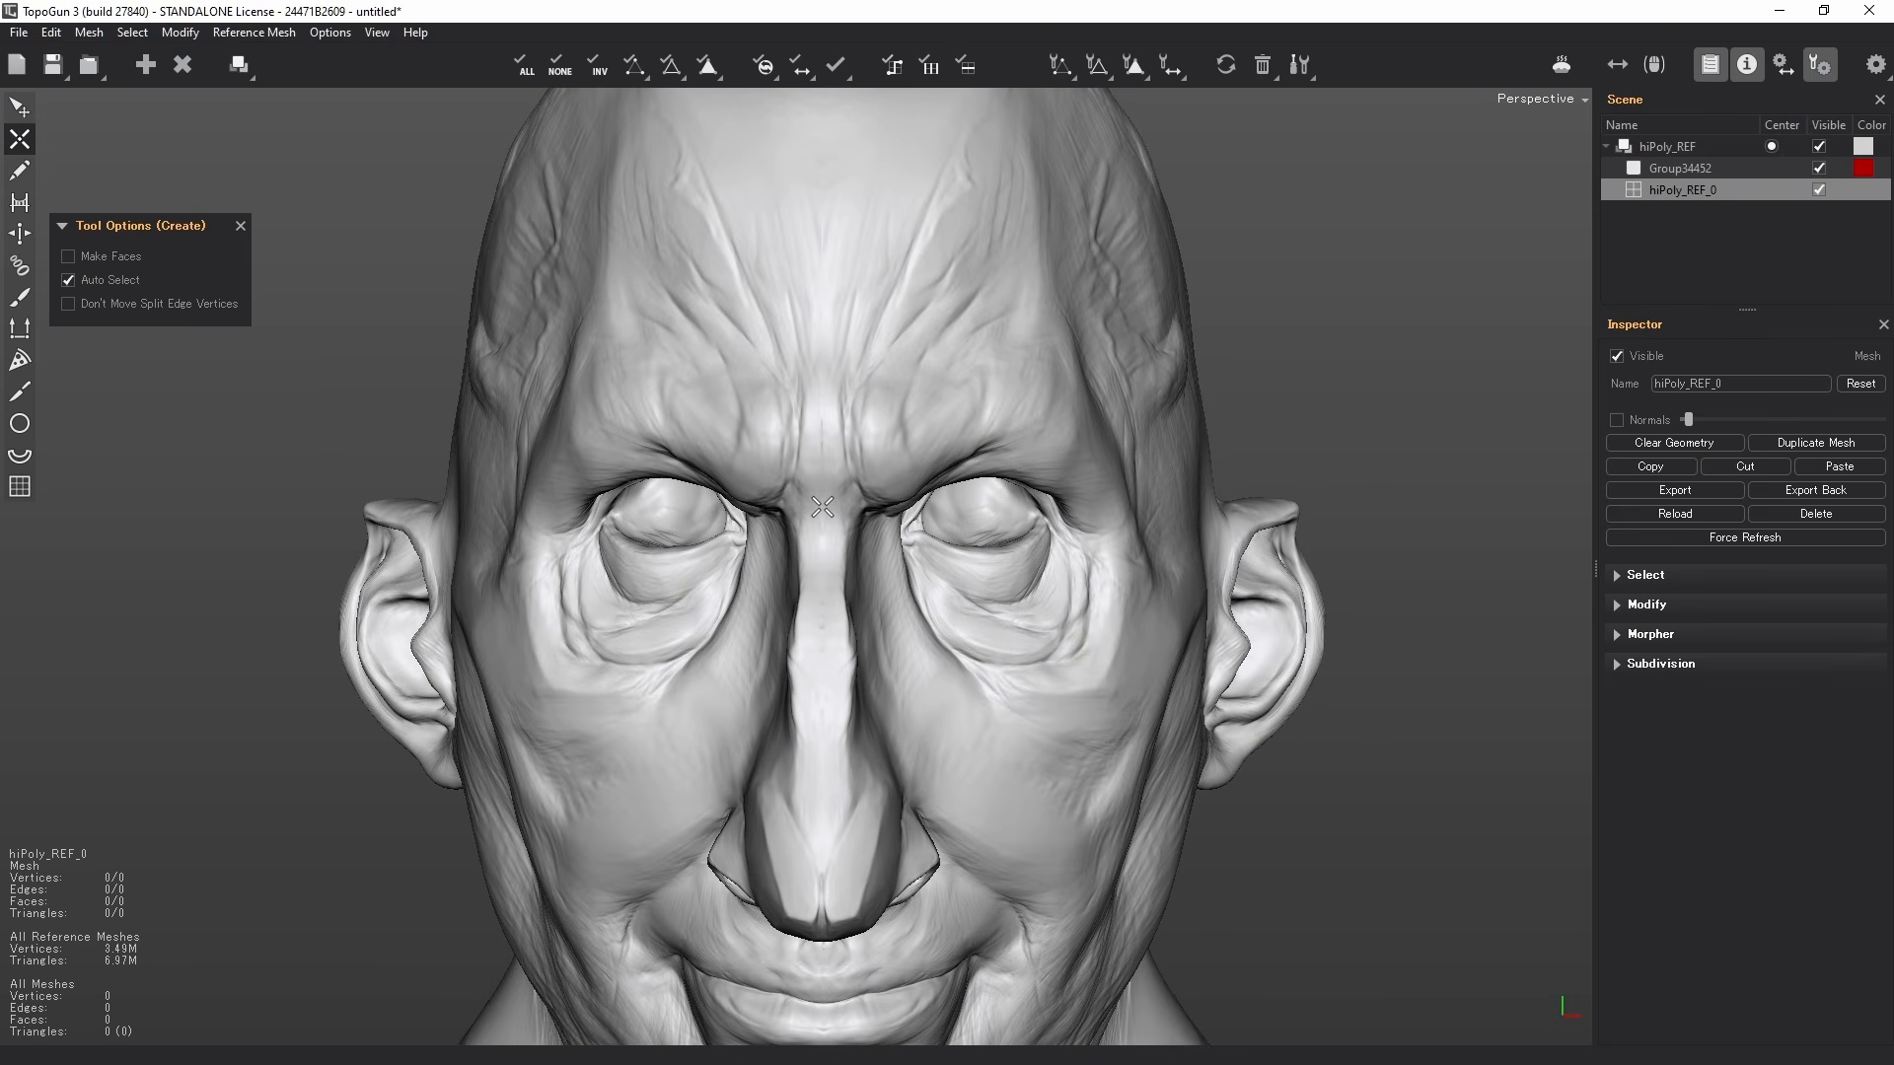
pyautogui.click(822, 397)
pyautogui.click(826, 251)
pyautogui.click(829, 165)
pyautogui.keyDown('alt'); pyautogui.moveTo(828, 165); pyautogui.dragTo(822, 363); pyautogui.keyUp('alt')
pyautogui.keyDown('alt'); pyautogui.moveTo(821, 362); pyautogui.dragTo(801, 458, button='middle'); pyautogui.keyUp('alt')
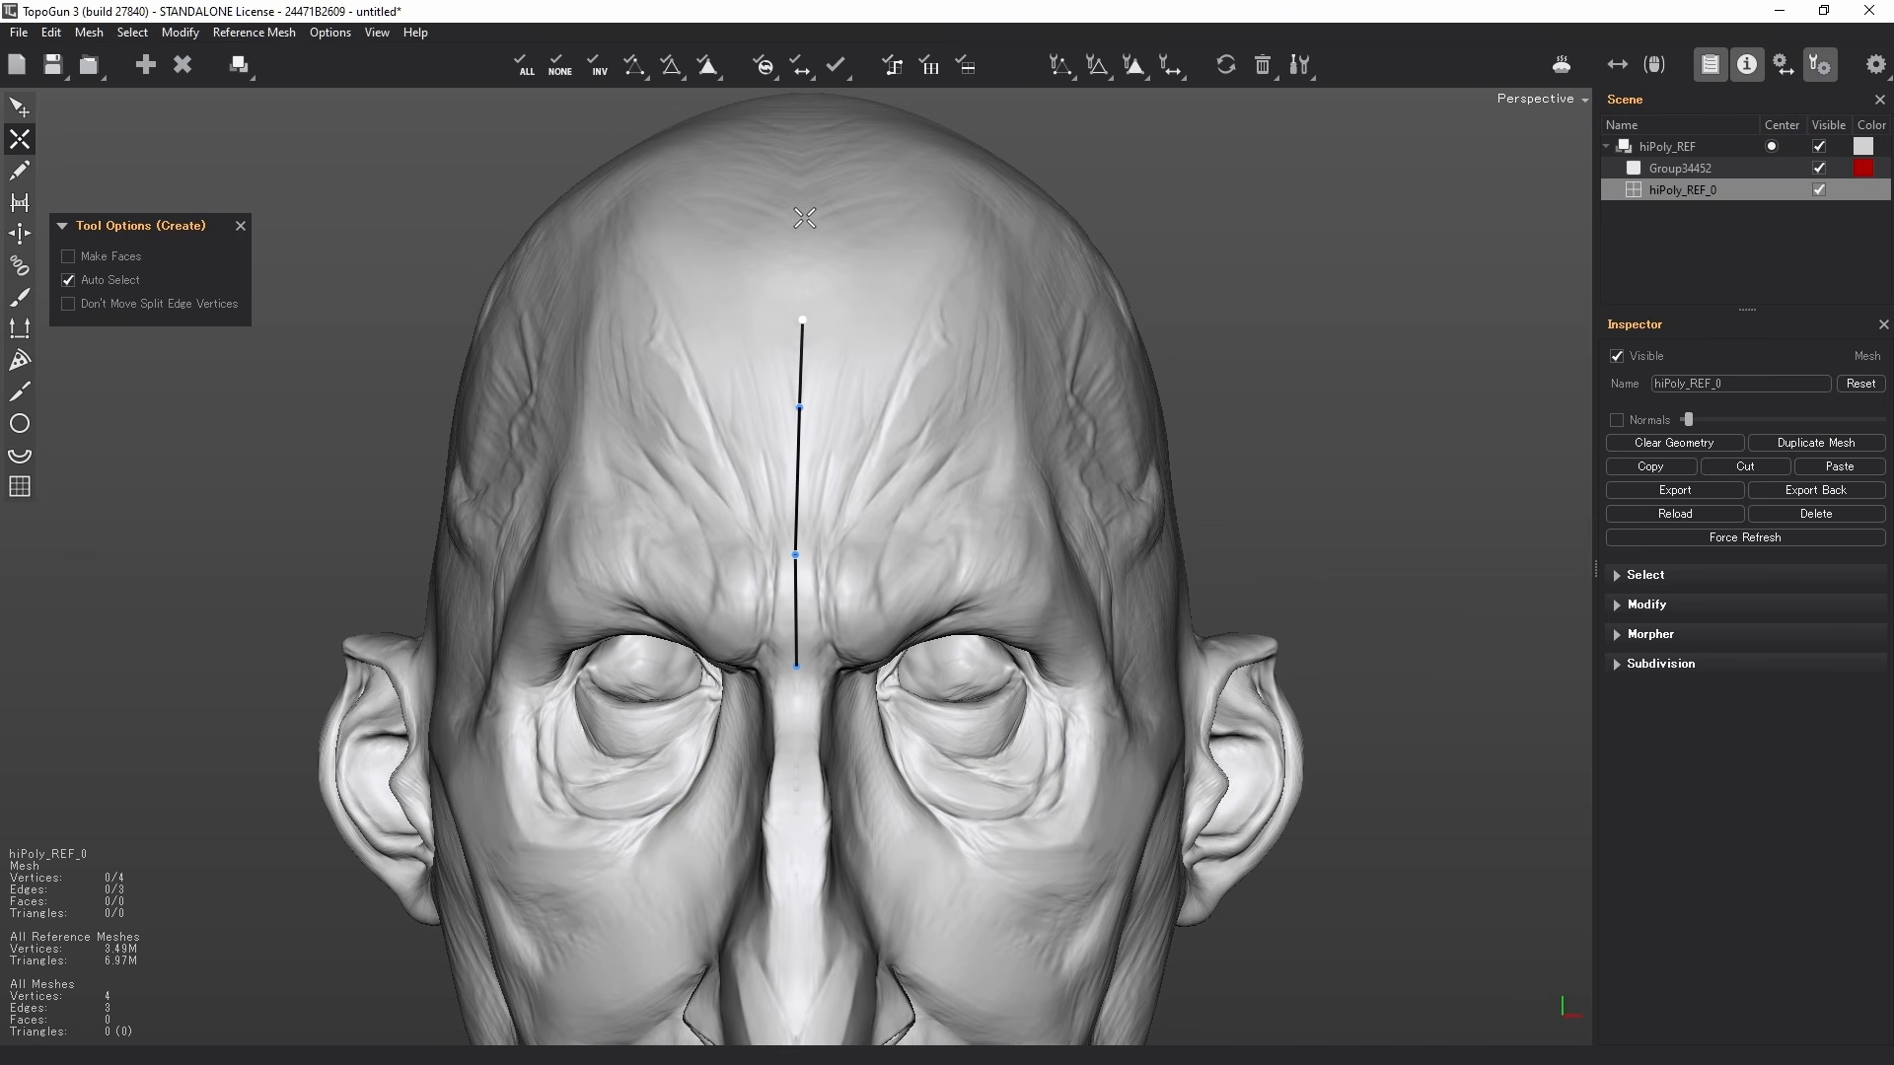
pyautogui.click(804, 218)
# - Continue the centre line of vertices from the nose bridge down over the nose tip, nose base and lips to the chin
pyautogui.keyDown('alt'); pyautogui.moveTo(816, 544); pyautogui.dragTo(812, 439, button='middle'); pyautogui.keyUp('alt')
pyautogui.press('q')
pyautogui.press('w')
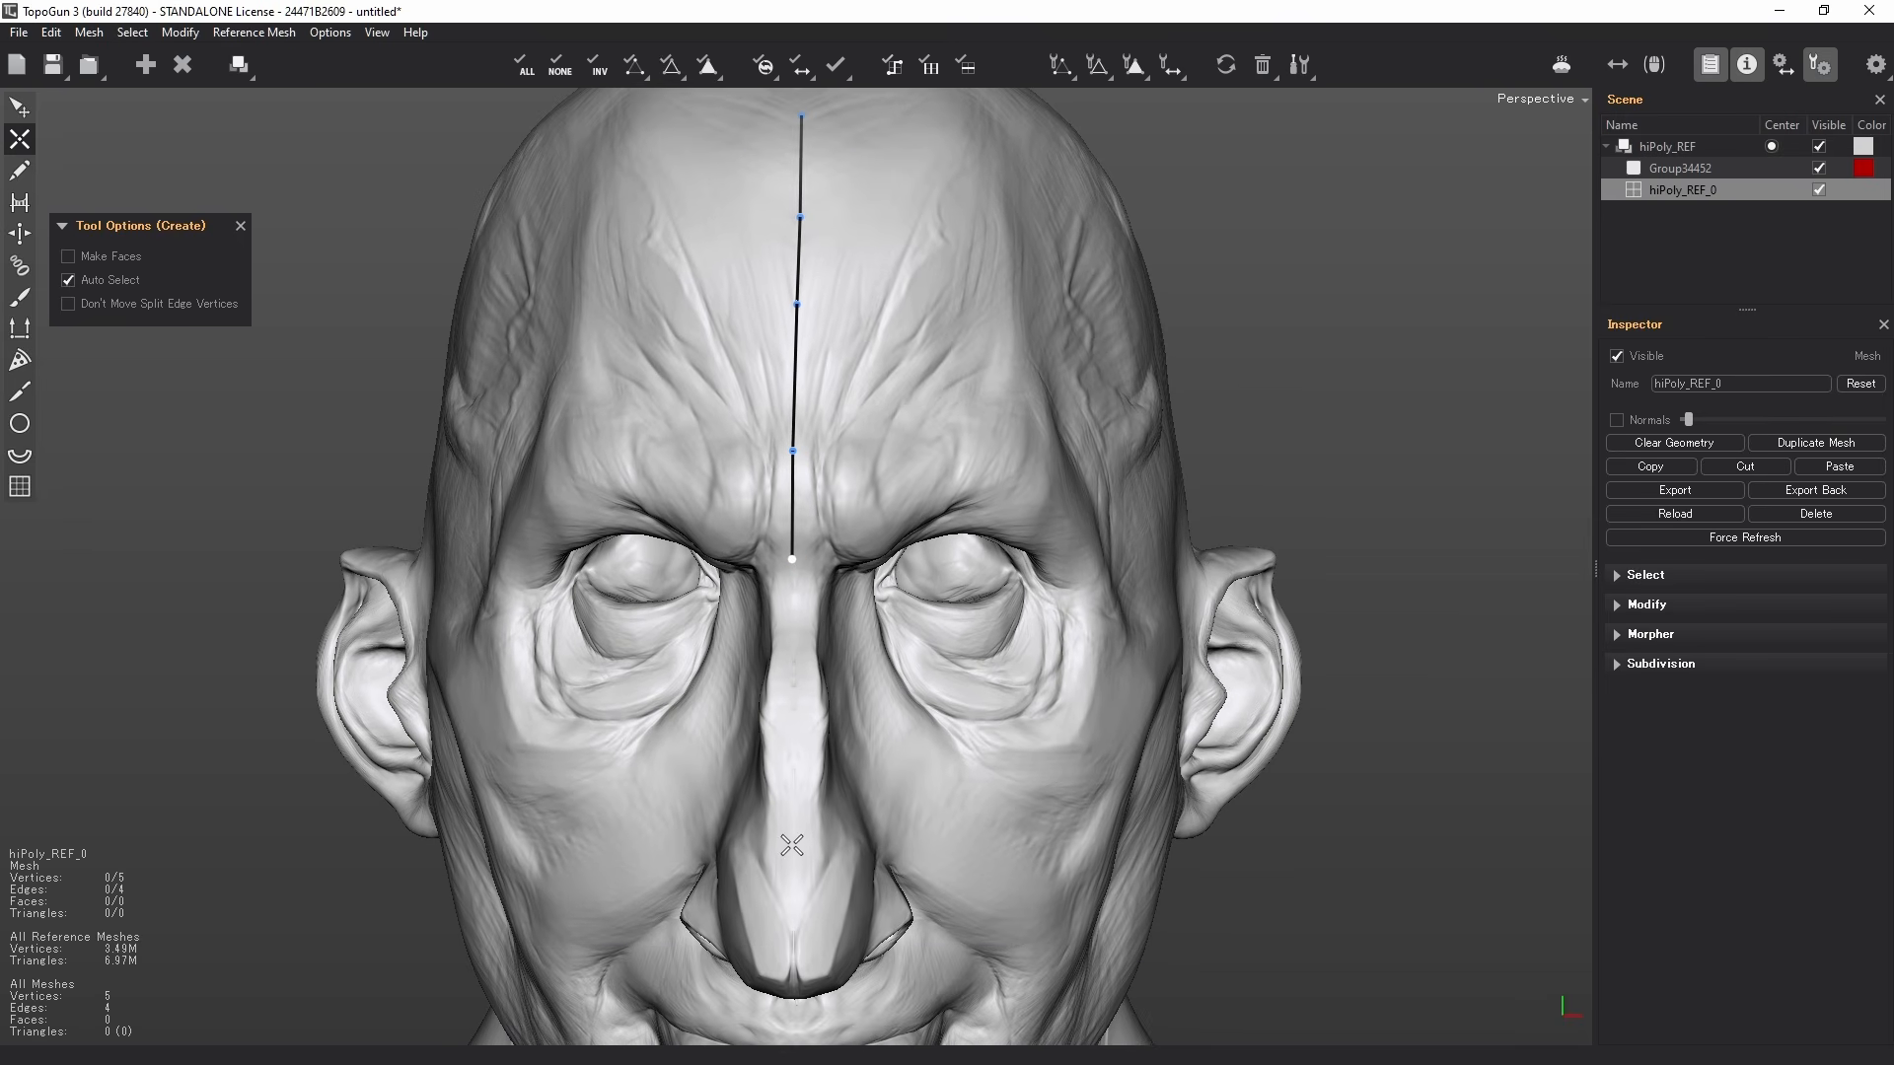
pyautogui.click(793, 979)
pyautogui.keyDown('alt'); pyautogui.moveTo(809, 962); pyautogui.dragTo(792, 613); pyautogui.keyUp('alt')
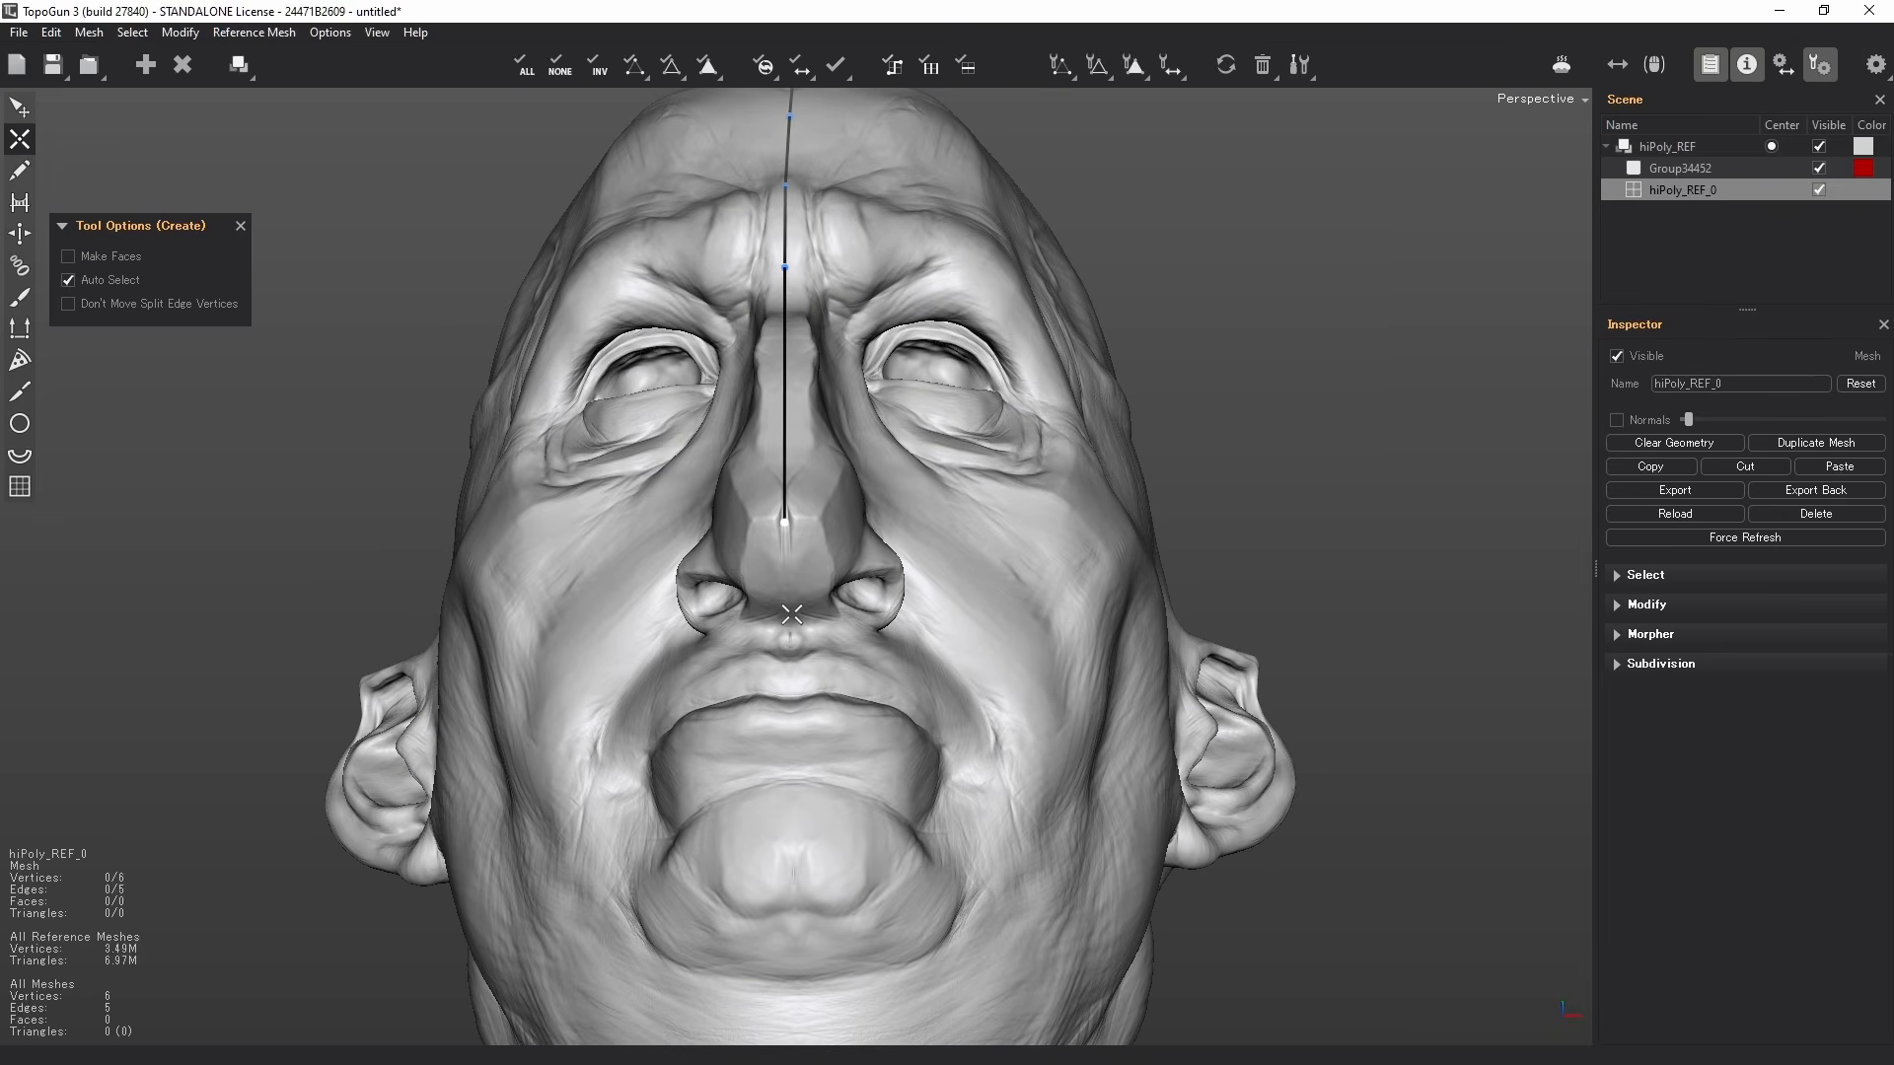
pyautogui.click(792, 621)
pyautogui.click(793, 662)
pyautogui.click(792, 688)
pyautogui.click(793, 717)
pyautogui.click(794, 775)
pyautogui.click(795, 878)
# - Extend the centre line of vertices under the chin and down the front of the neck to the bust's lower edge
pyautogui.moveTo(795, 878); pyautogui.dragTo(814, 725, button='middle')
pyautogui.click(816, 750)
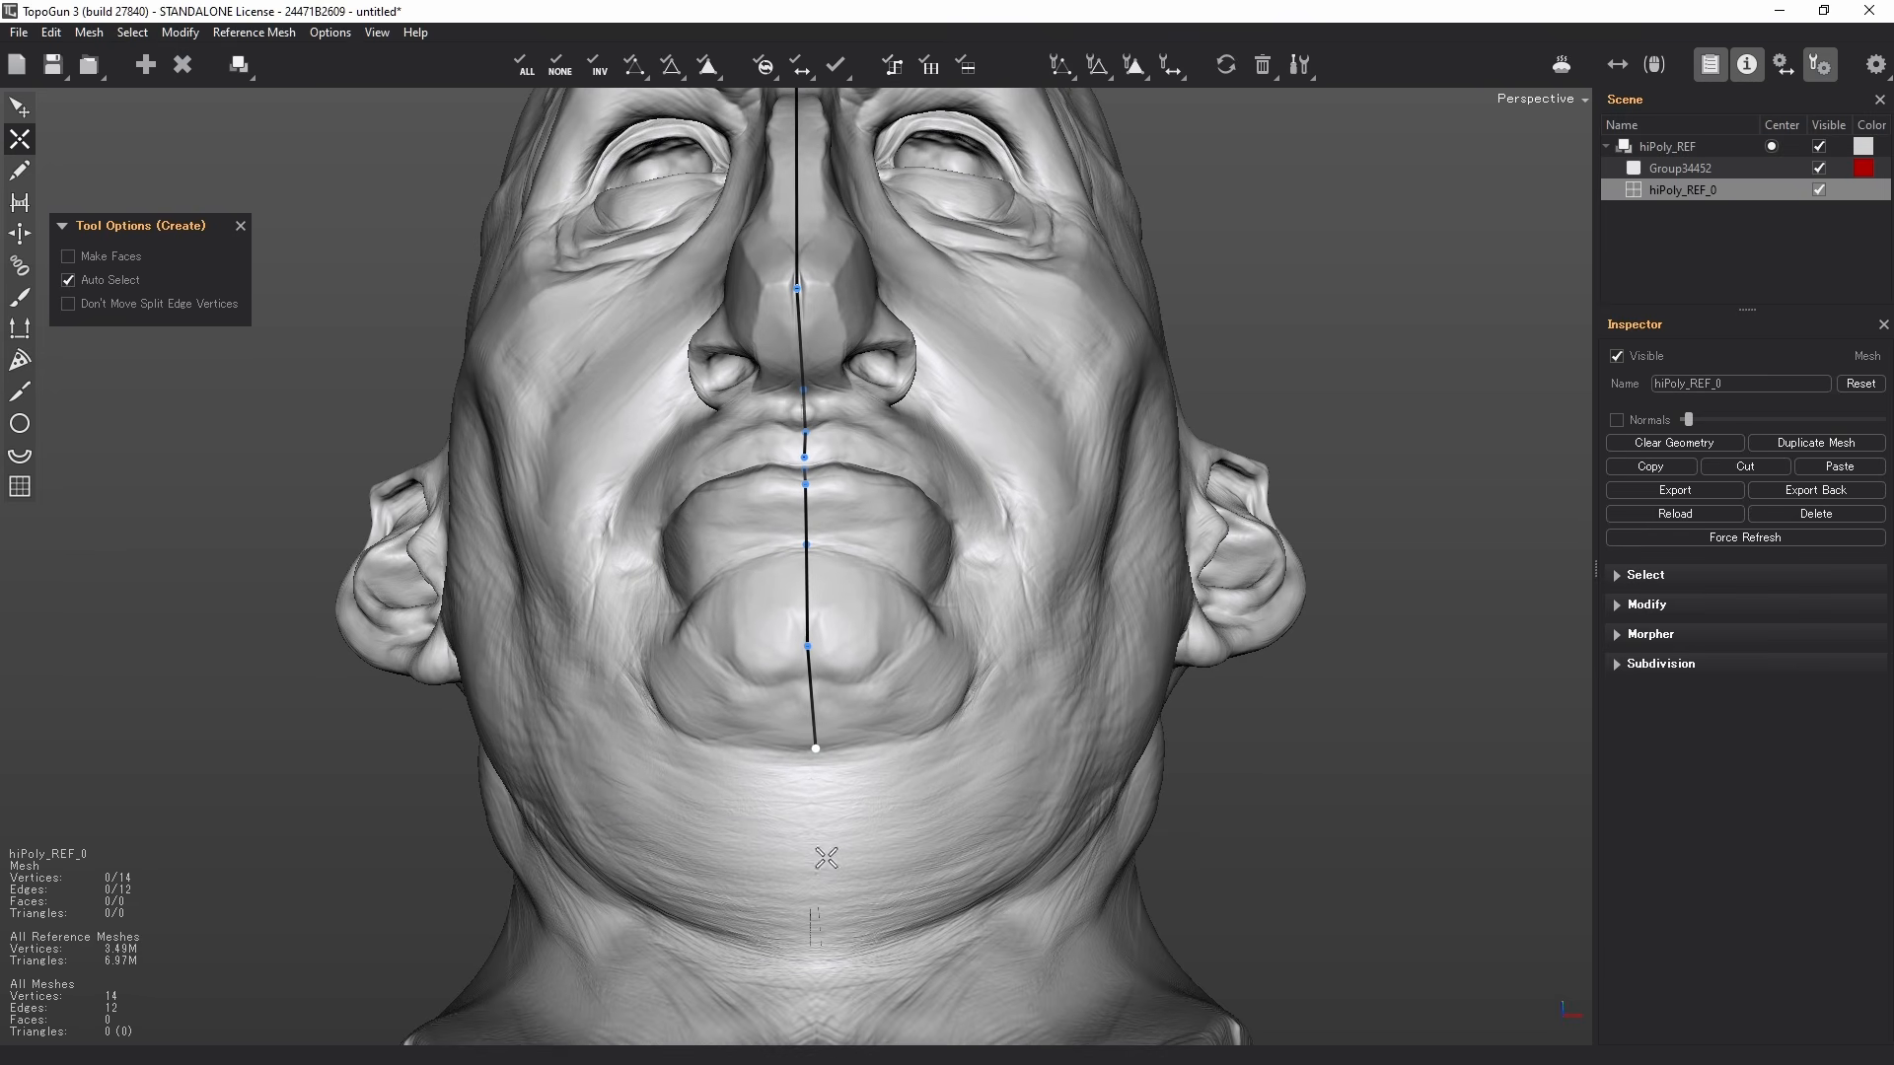
pyautogui.click(829, 953)
pyautogui.moveTo(828, 953); pyautogui.dragTo(855, 760, button='middle')
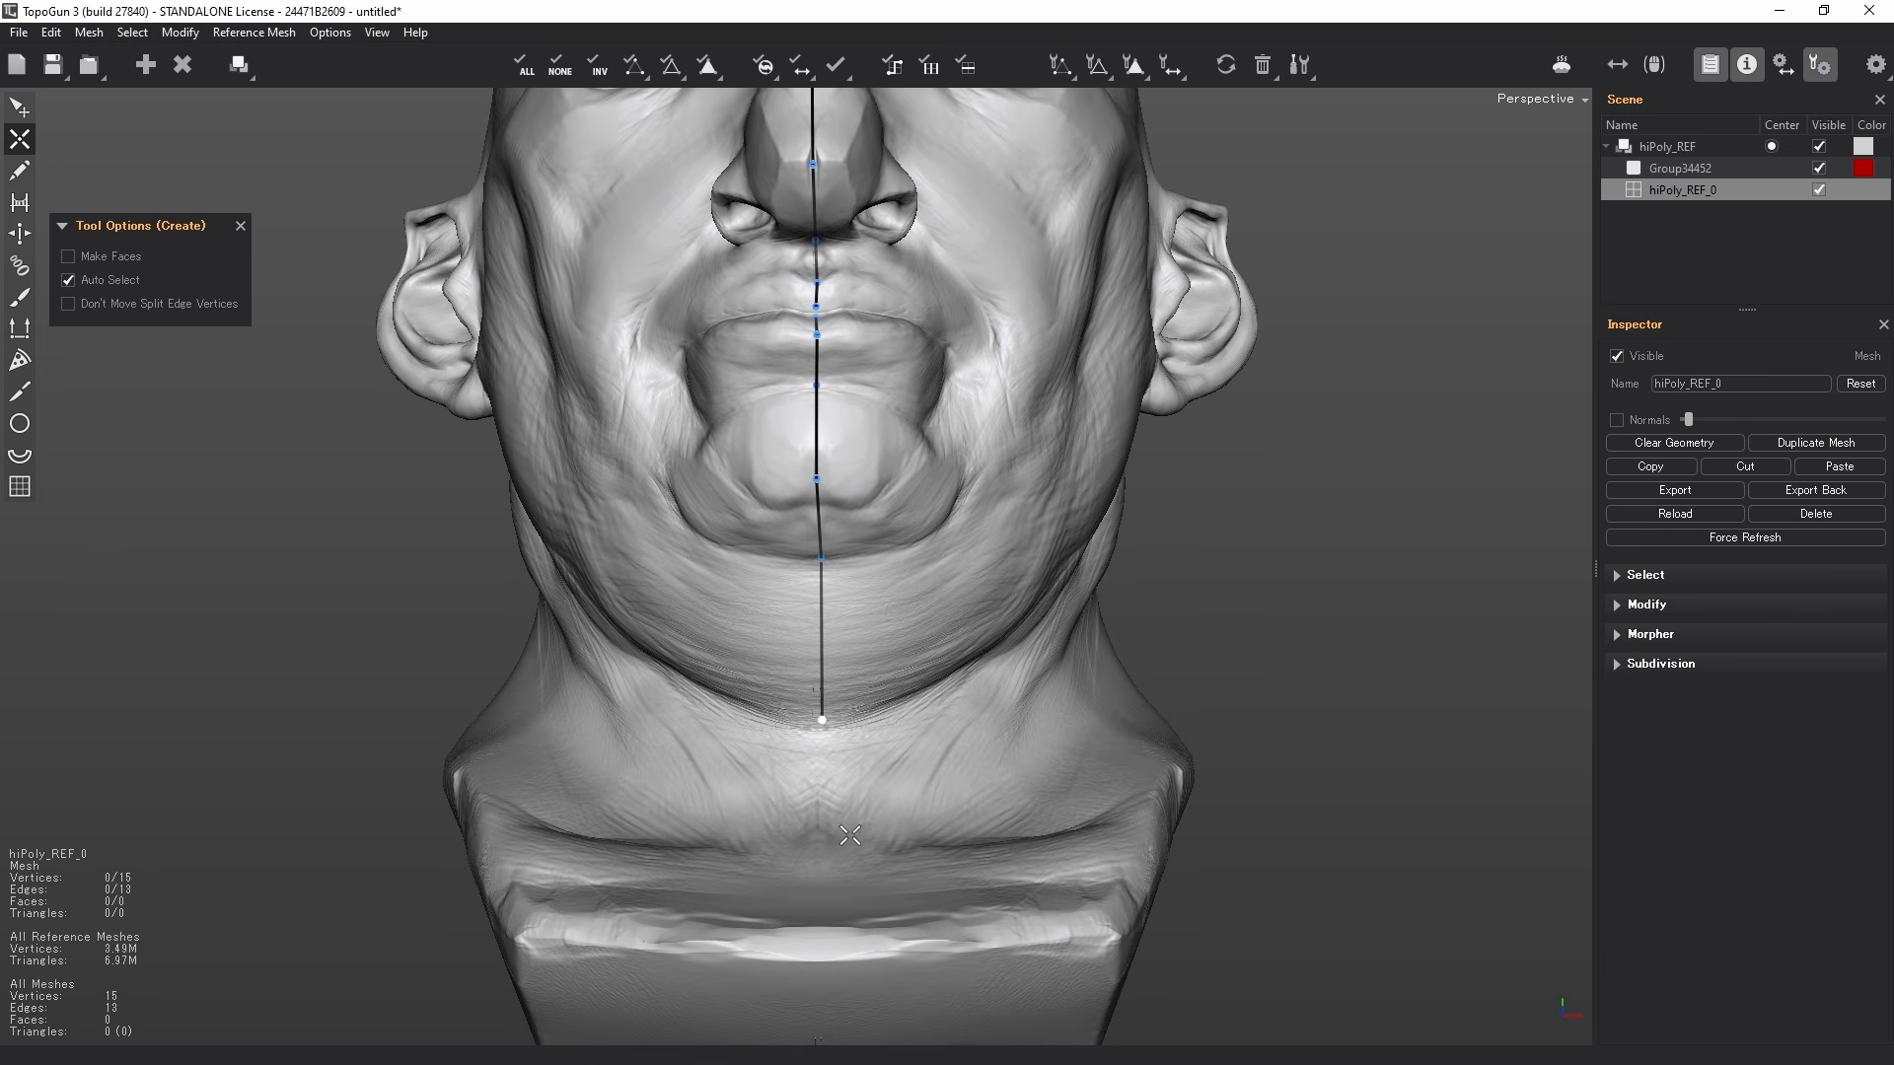
pyautogui.click(823, 944)
# - Select the centre-line vertices on the front of the head and align them to the symmetry plane with Zero Snap
pyautogui.press('e')
pyautogui.scroll(-5, 841, 710)
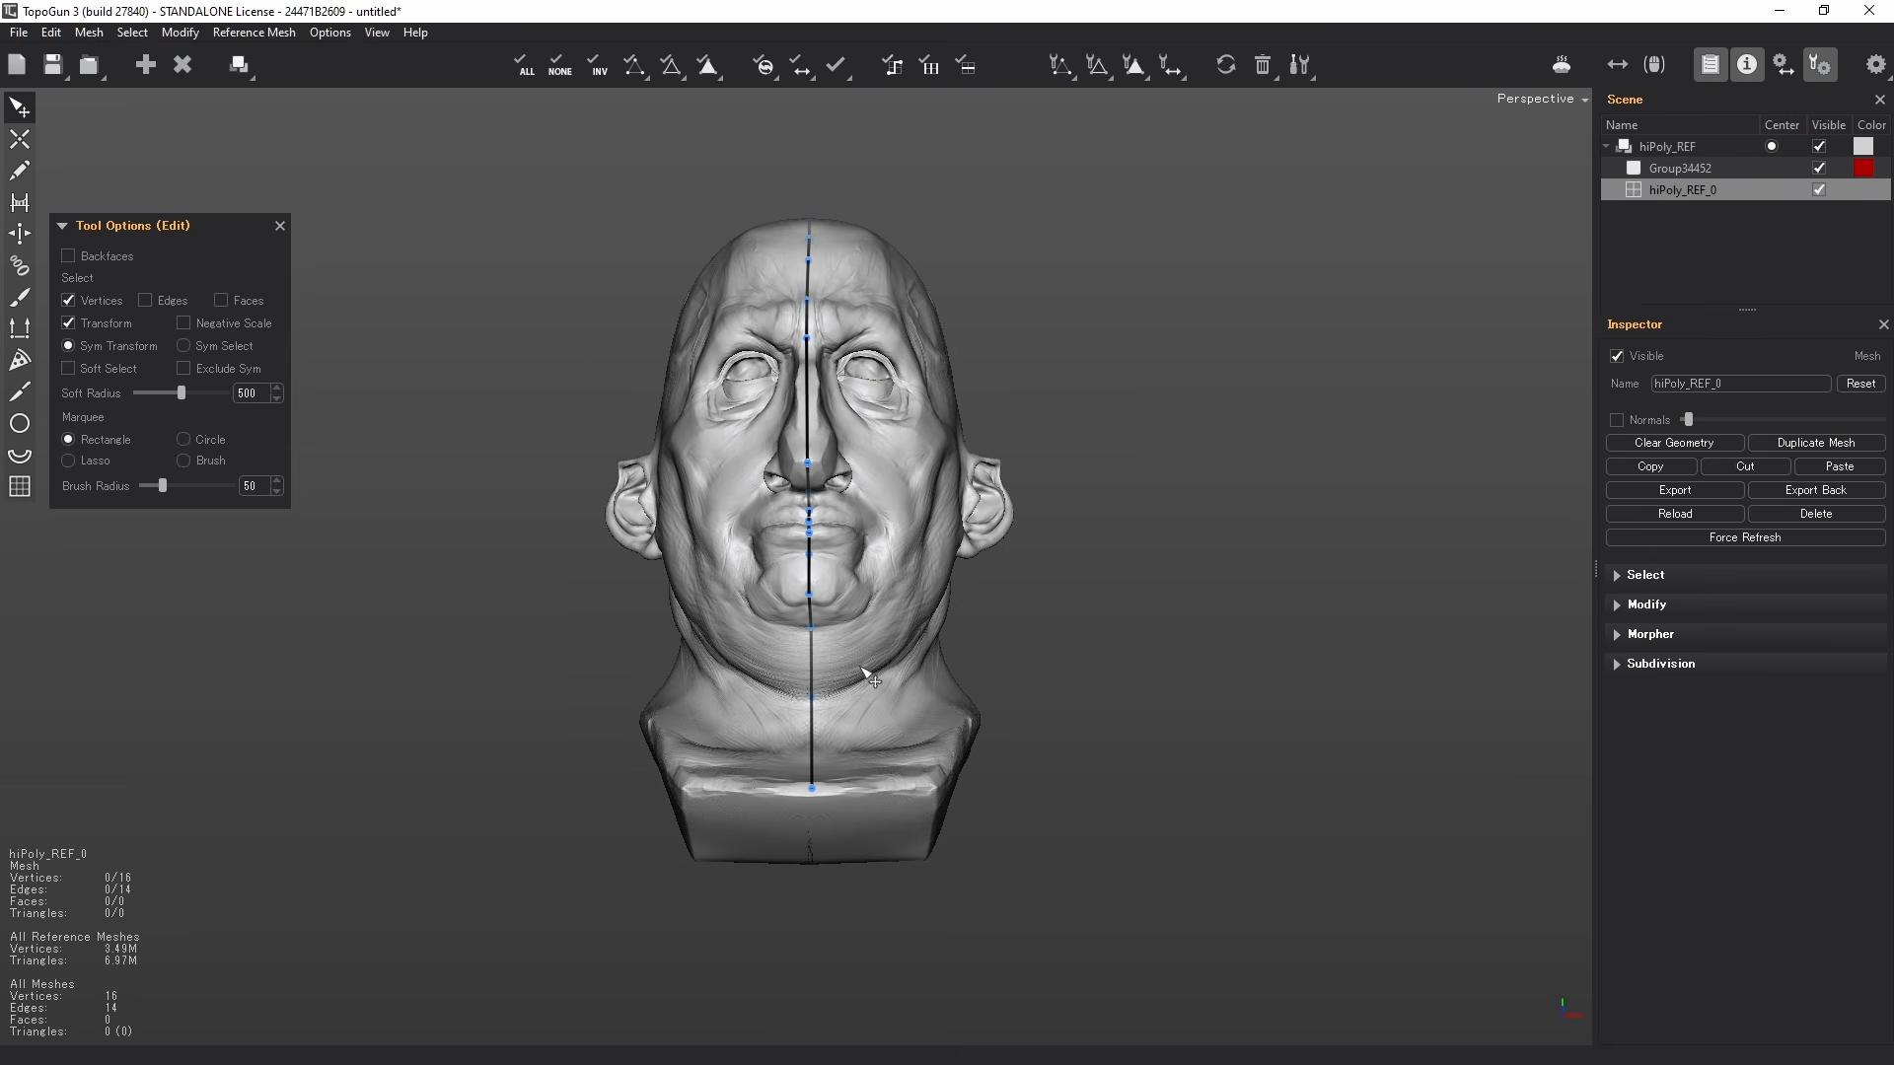
pyautogui.moveTo(908, 961); pyautogui.dragTo(561, 112)
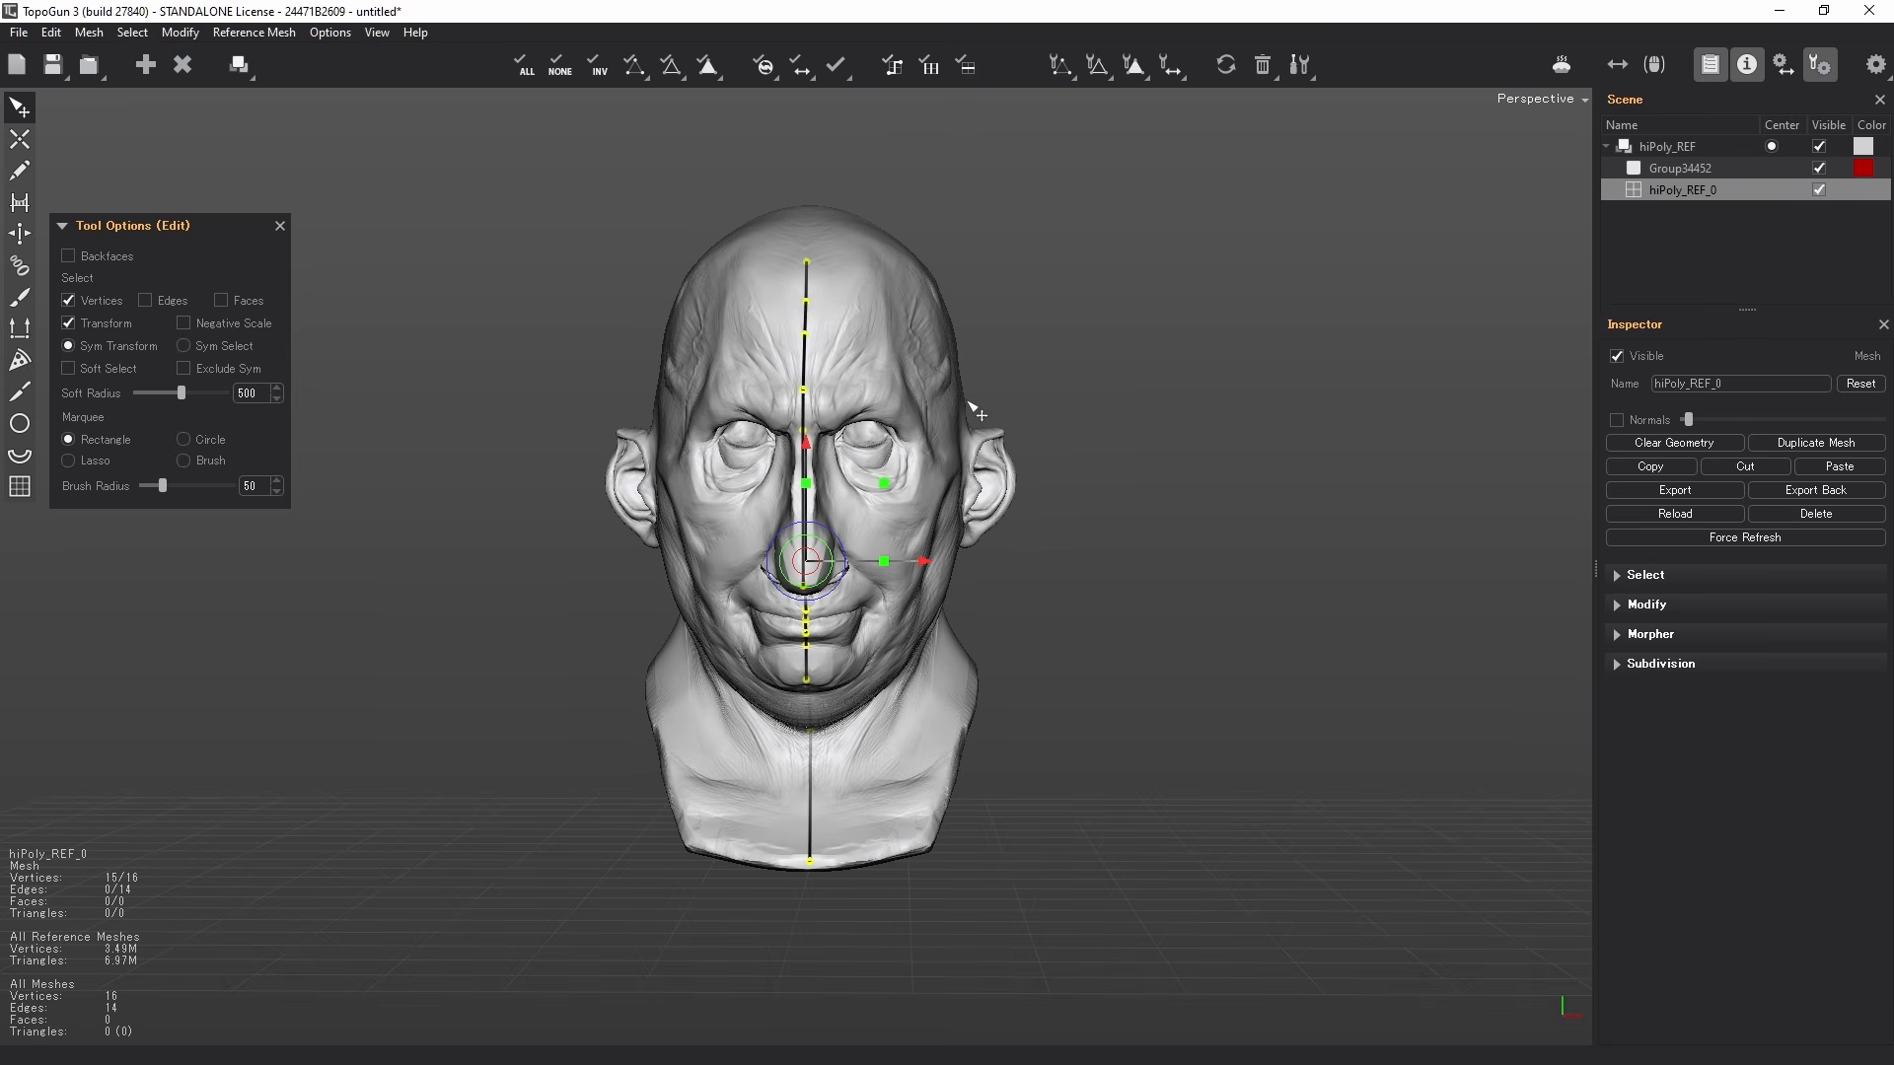
pyautogui.click(1649, 605)
pyautogui.scroll(-2, 1660, 799)
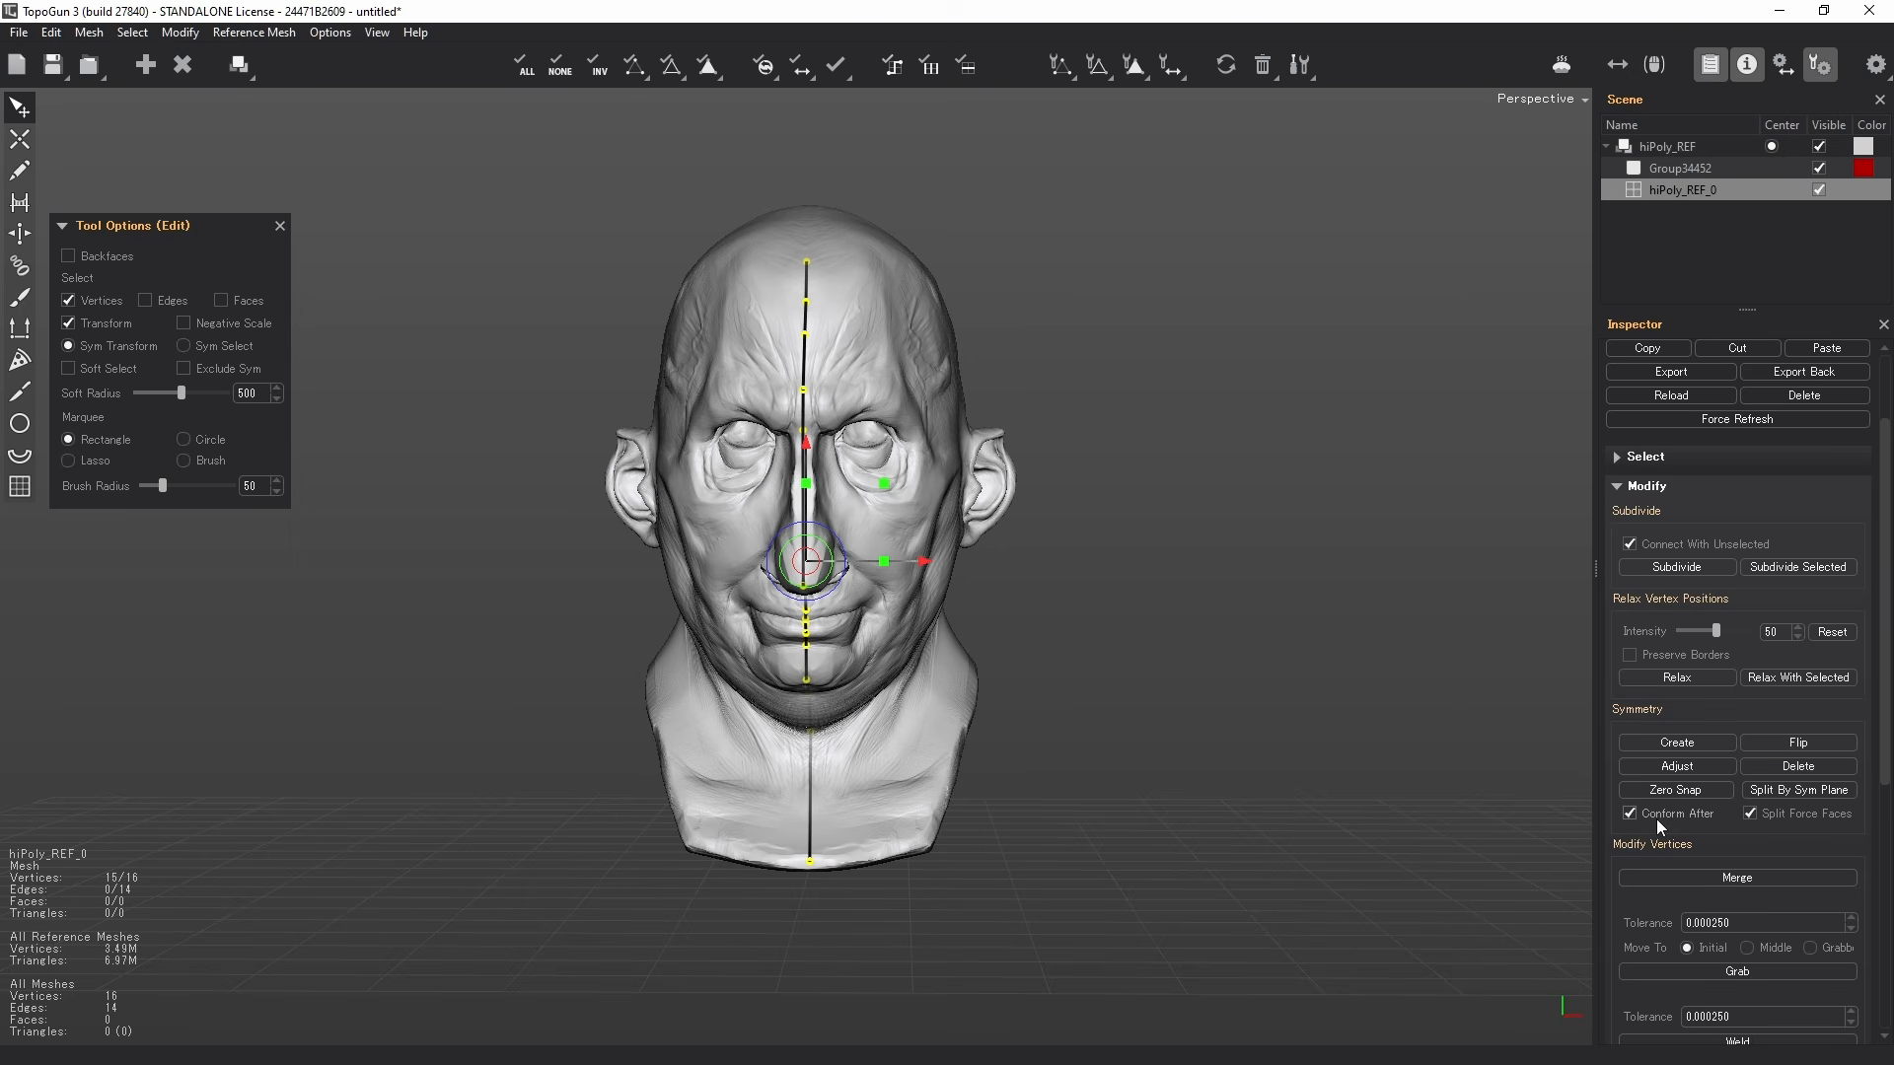
pyautogui.click(1677, 790)
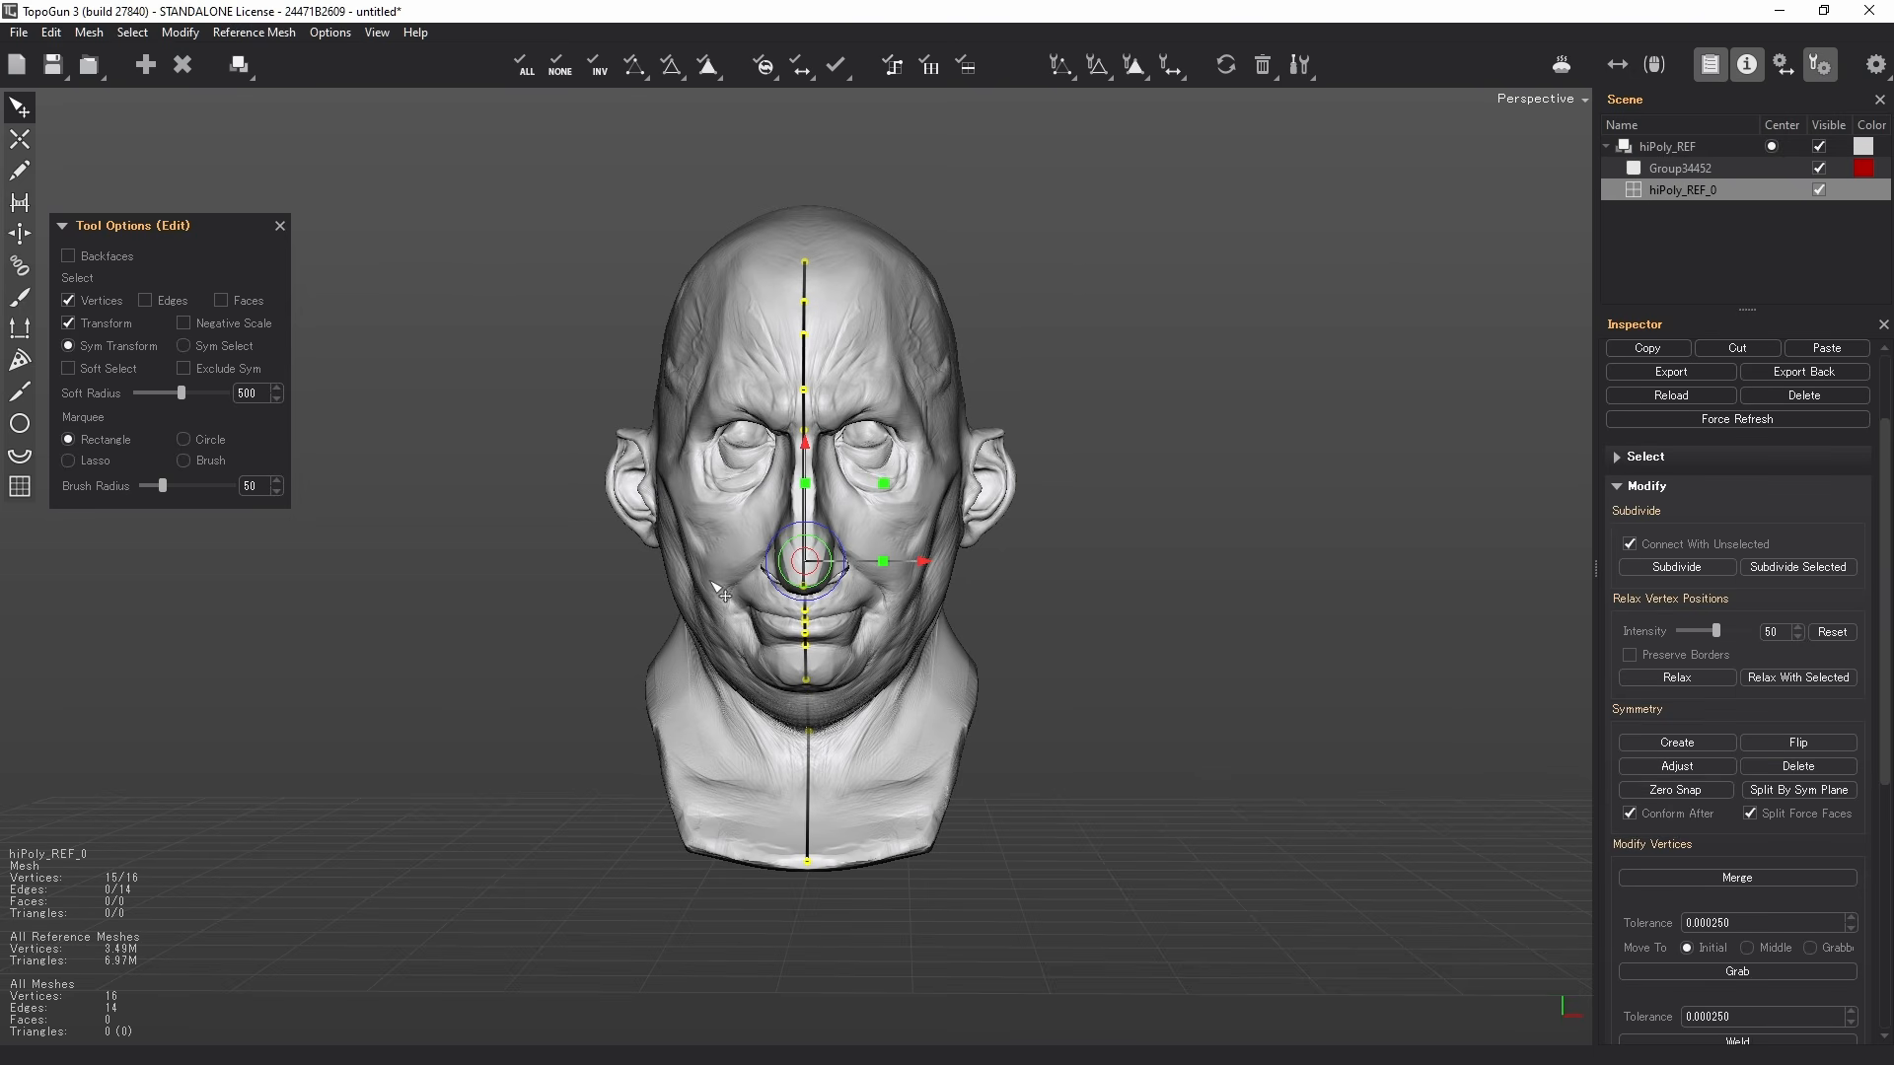
# - Insert three more vertices into the centre line along the nose ridge between the bridge and the tip using the Create tool
pyautogui.keyDown('alt'); pyautogui.moveTo(710, 583); pyautogui.dragTo(582, 572); pyautogui.keyUp('alt')
pyautogui.keyDown('alt'); pyautogui.moveTo(582, 572); pyautogui.dragTo(767, 529, button='right'); pyautogui.keyUp('alt')
pyautogui.keyDown('alt'); pyautogui.moveTo(766, 529); pyautogui.dragTo(885, 646, button='middle'); pyautogui.keyUp('alt')
pyautogui.keyDown('alt'); pyautogui.moveTo(886, 647); pyautogui.dragTo(639, 649, button='right'); pyautogui.keyUp('alt')
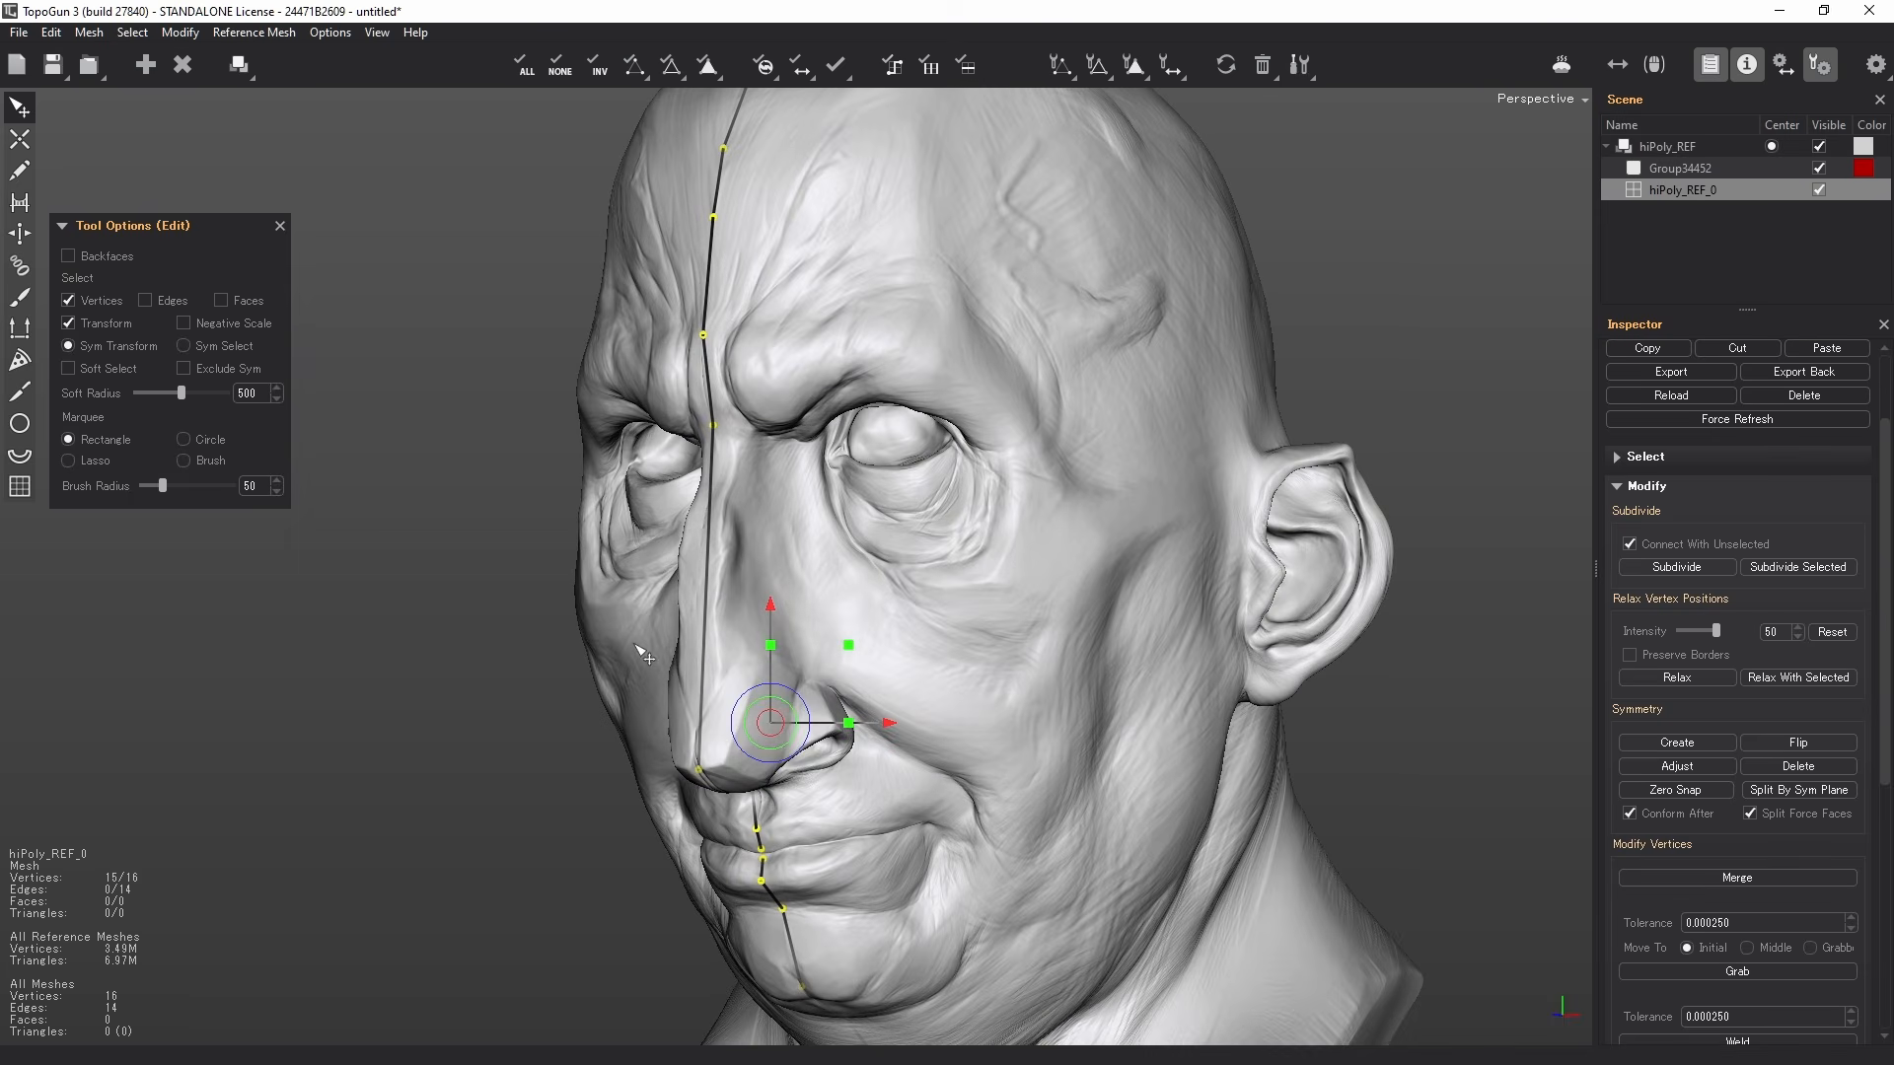
pyautogui.press('w')
pyautogui.click(705, 689)
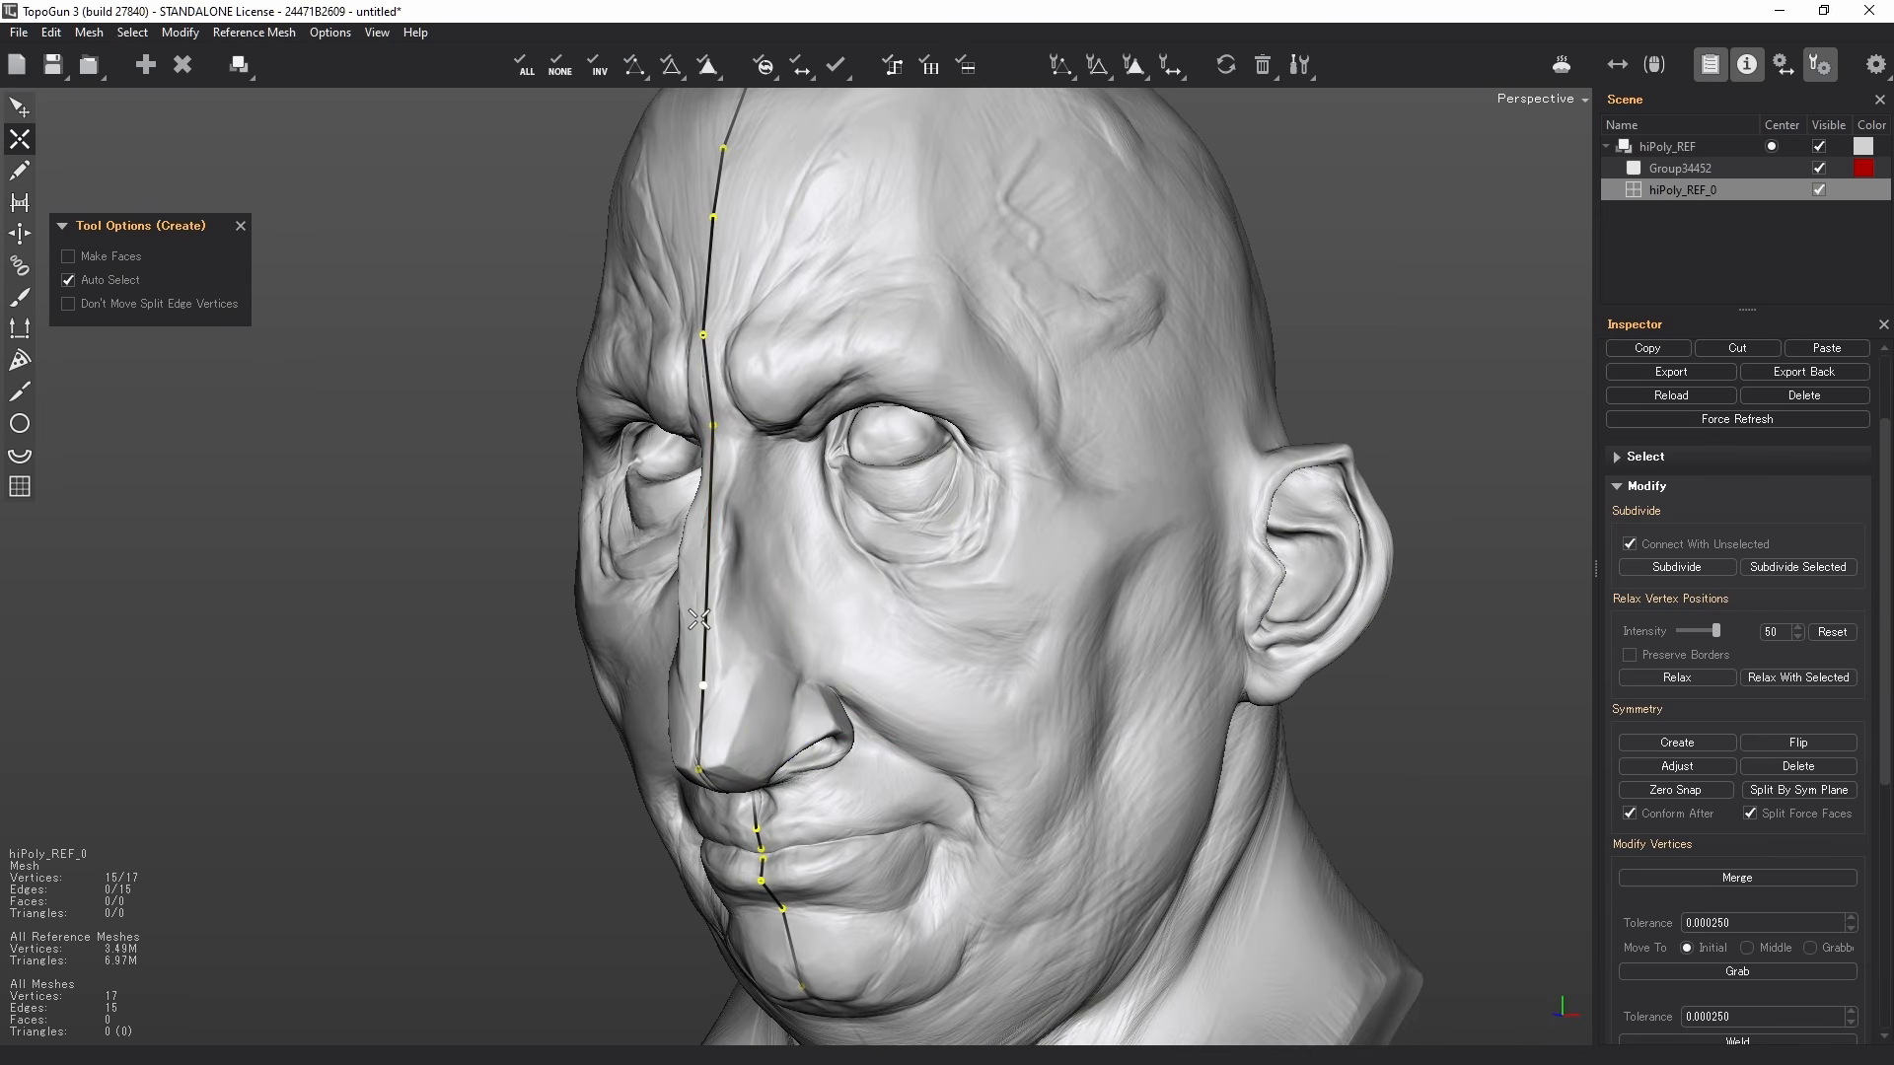
pyautogui.click(710, 488)
pyautogui.keyDown('alt'); pyautogui.moveTo(765, 500); pyautogui.dragTo(939, 581); pyautogui.keyUp('alt')
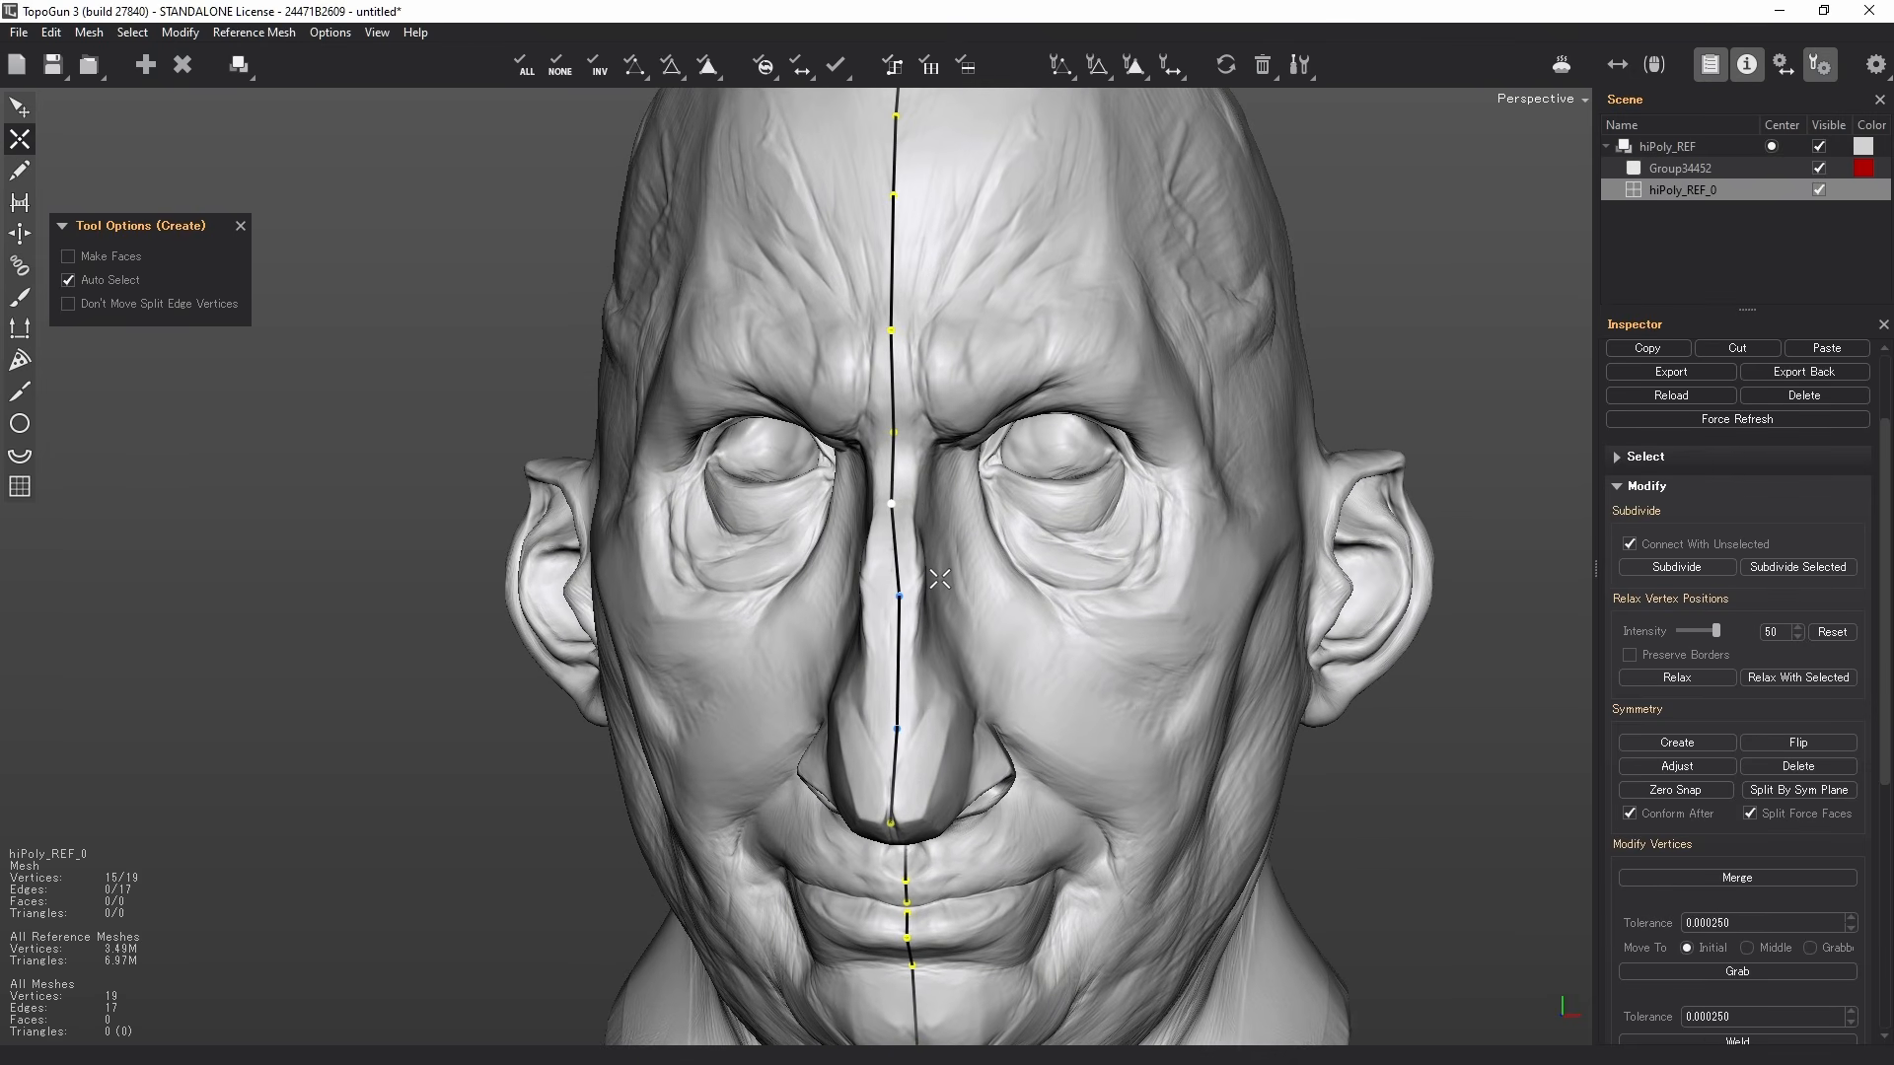
# - Select the centre-line vertices along the nose and upper lip and align them to the symmetry plane with Zero Snap
pyautogui.press('q')
pyautogui.scroll(-3, 939, 631)
pyautogui.moveTo(996, 786); pyautogui.dragTo(717, 474)
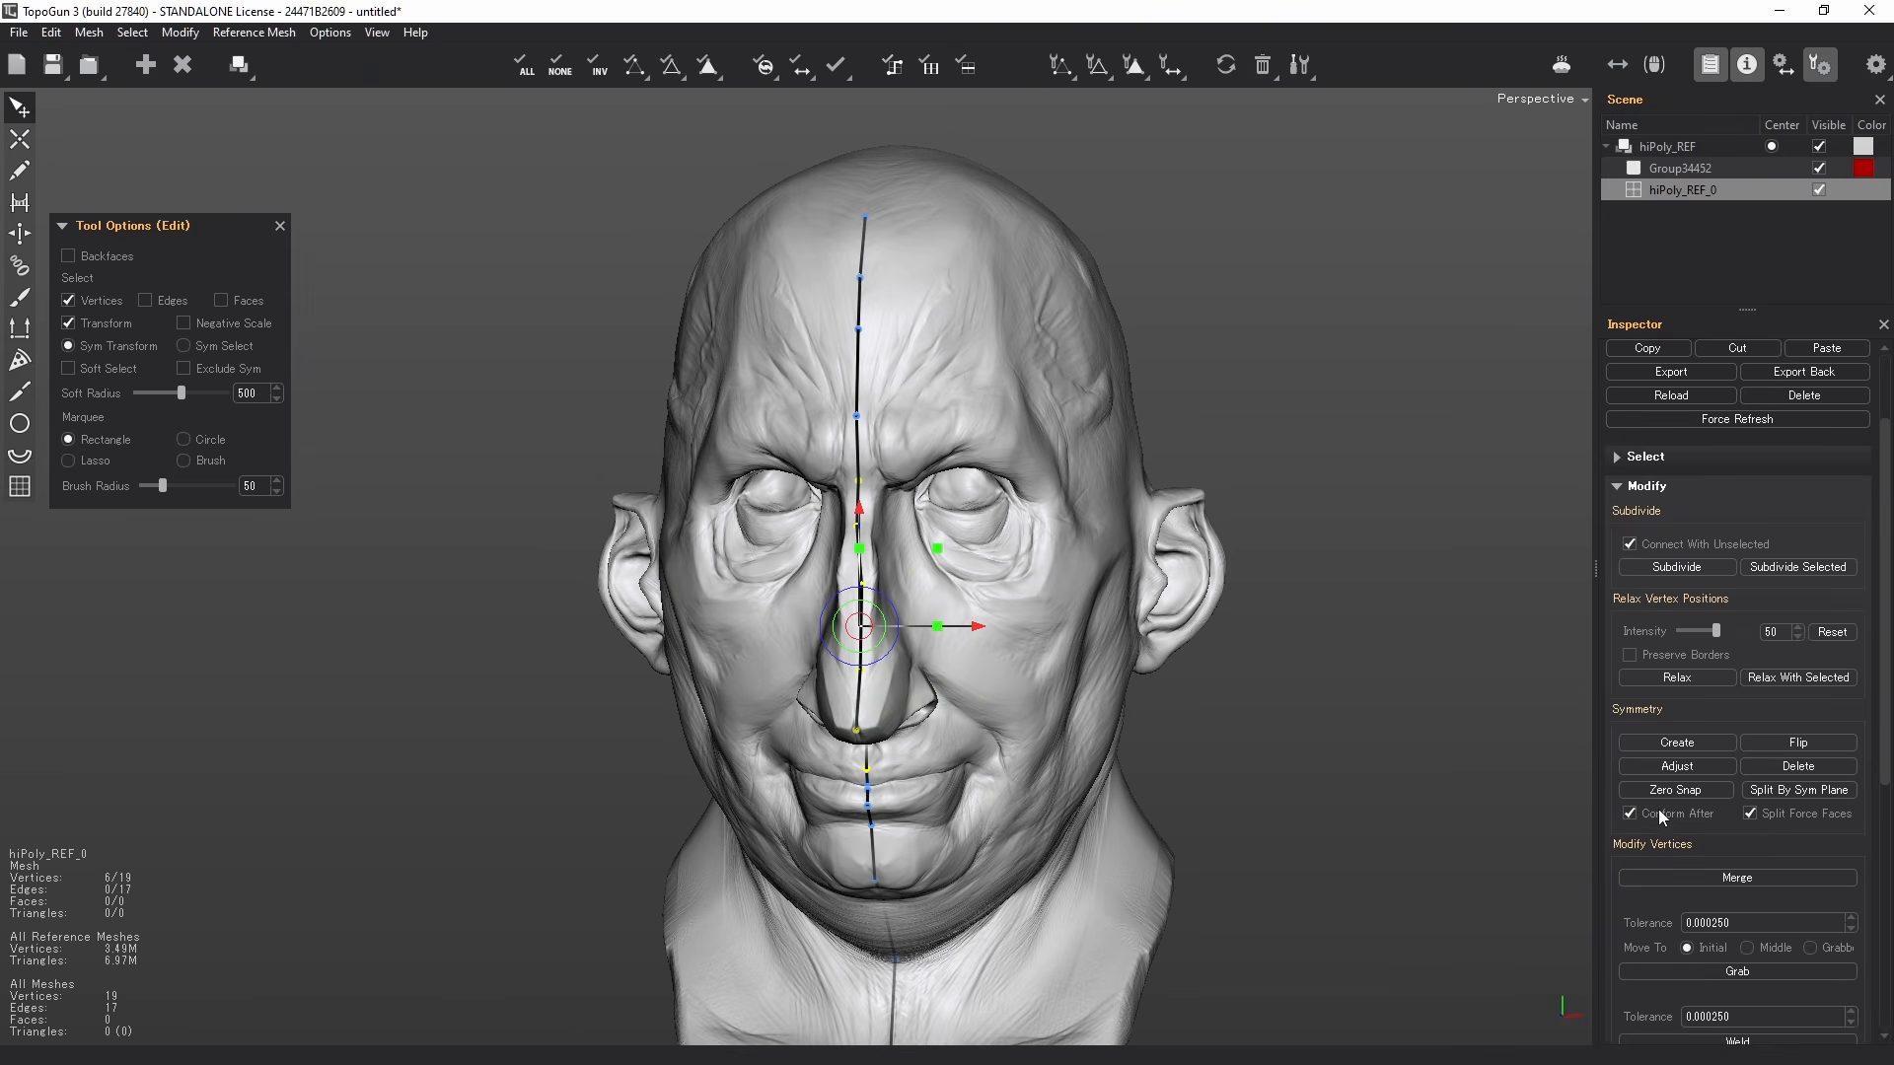
pyautogui.click(1693, 791)
pyautogui.scroll(3, 1032, 577)
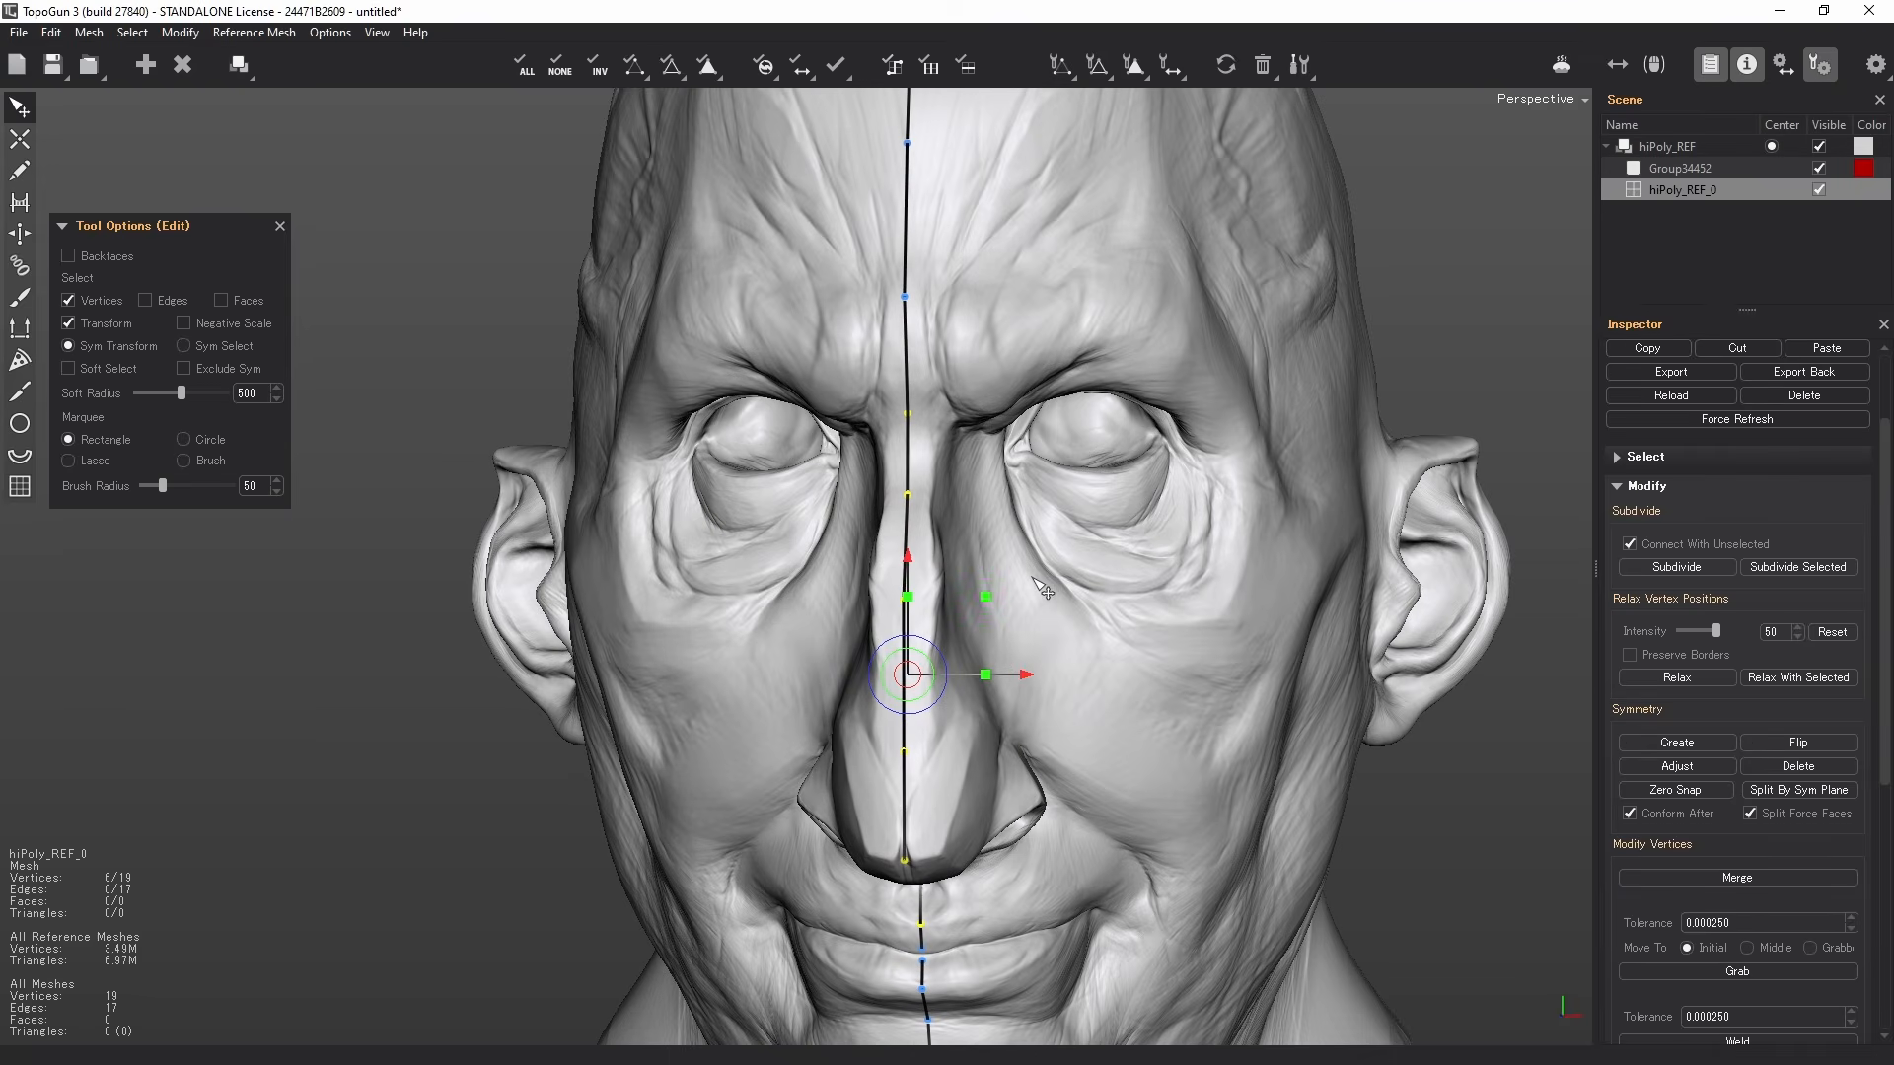
# - Create a parallel column of five connected vertices beside the centre line from the nose bridge down to the nose tip
pyautogui.press('w')
pyautogui.keyDown('alt'); pyautogui.moveTo(1031, 577); pyautogui.dragTo(740, 610); pyautogui.keyUp('alt')
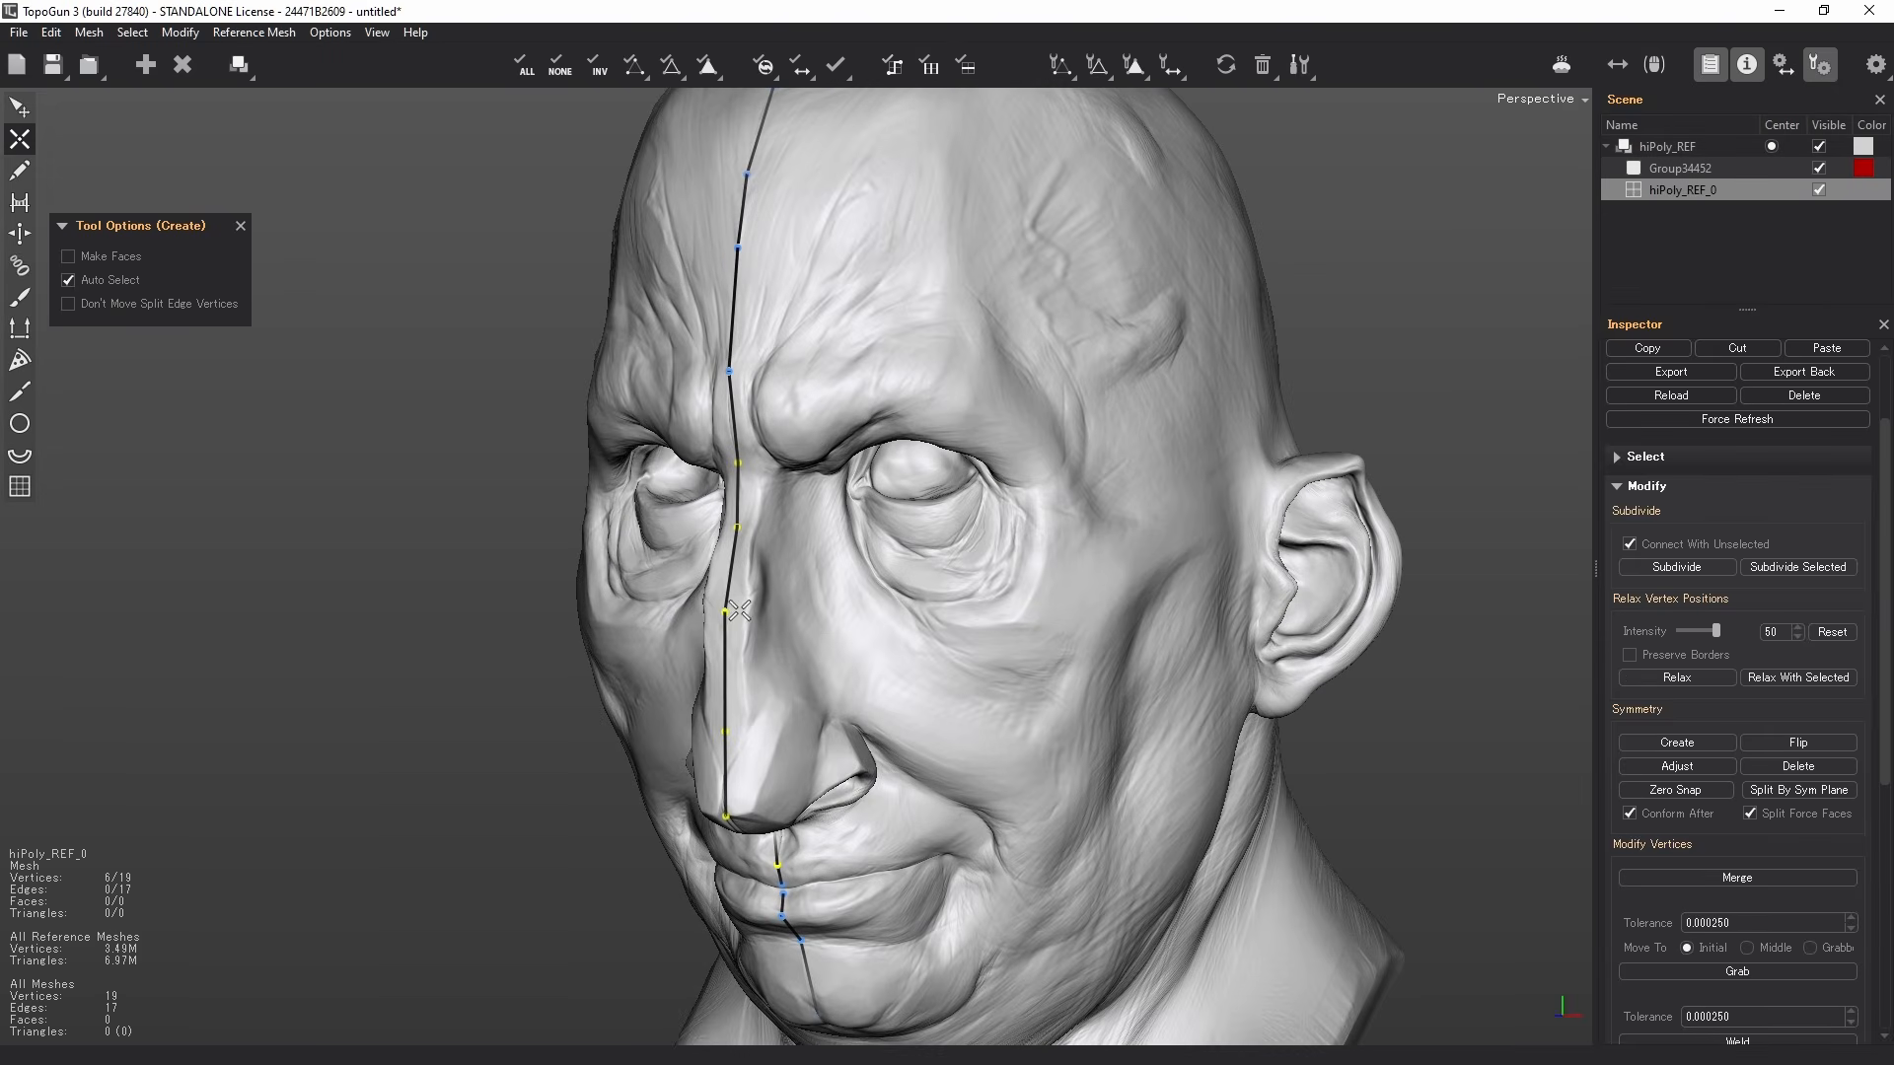
pyautogui.scroll(3, 749, 616)
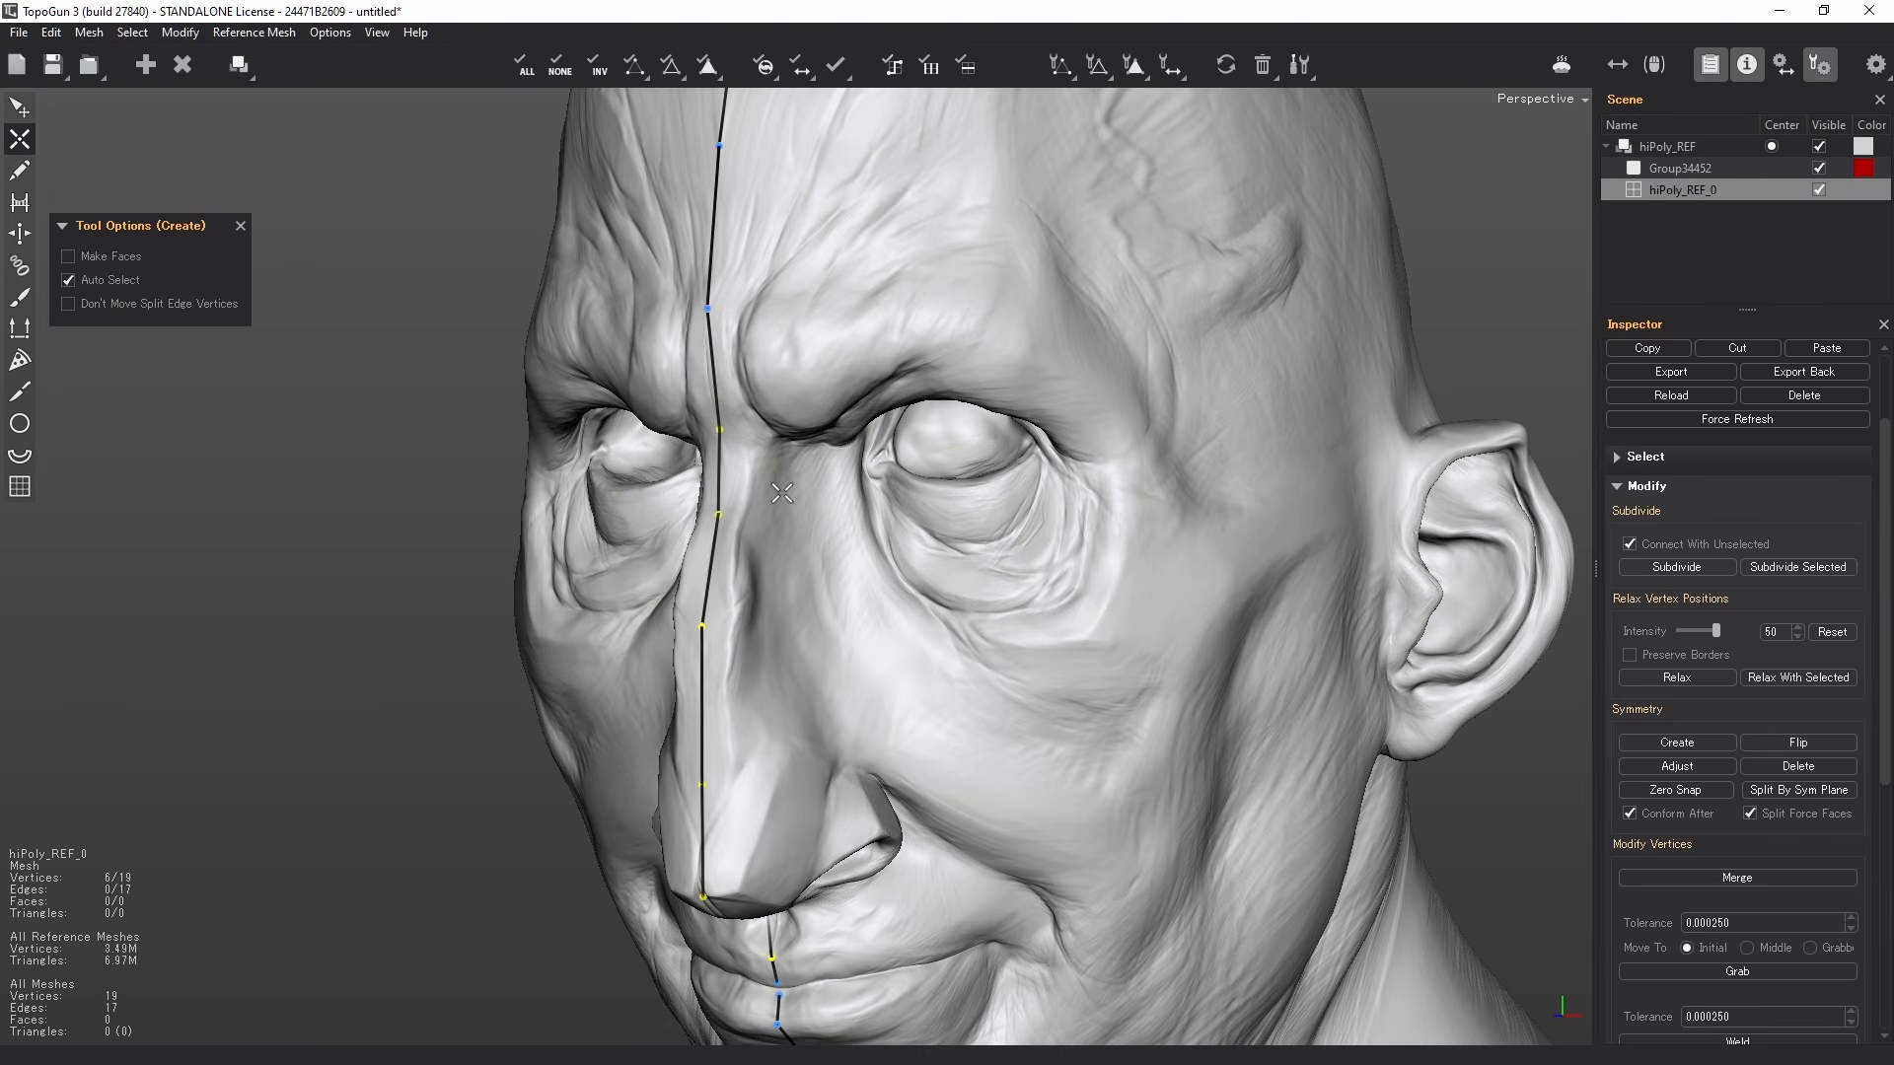
pyautogui.click(756, 431)
pyautogui.click(748, 512)
pyautogui.click(731, 625)
pyautogui.click(734, 778)
pyautogui.keyDown('alt'); pyautogui.moveTo(738, 816); pyautogui.dragTo(819, 764); pyautogui.keyUp('alt')
pyautogui.click(820, 822)
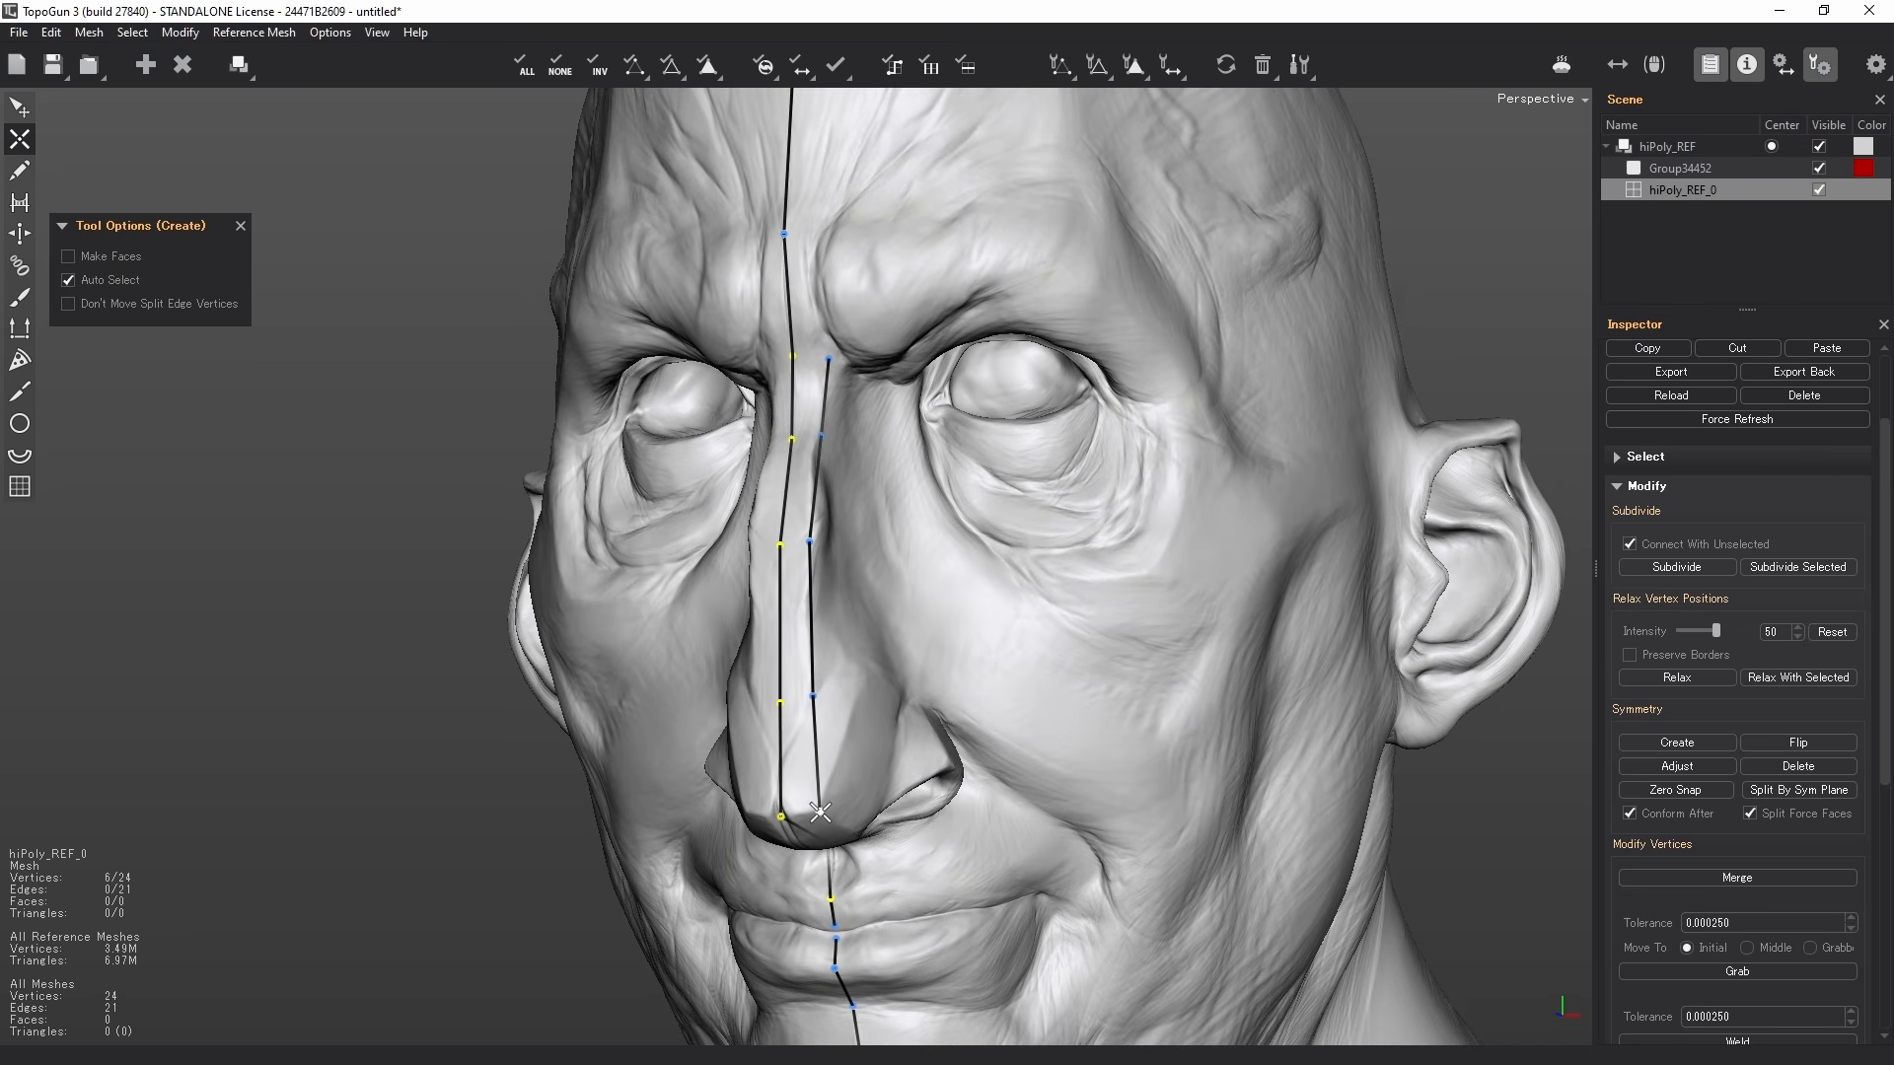
# - Bridge the two vertex columns along the nose in Edges mode to fill them with four quads
pyautogui.press('b')
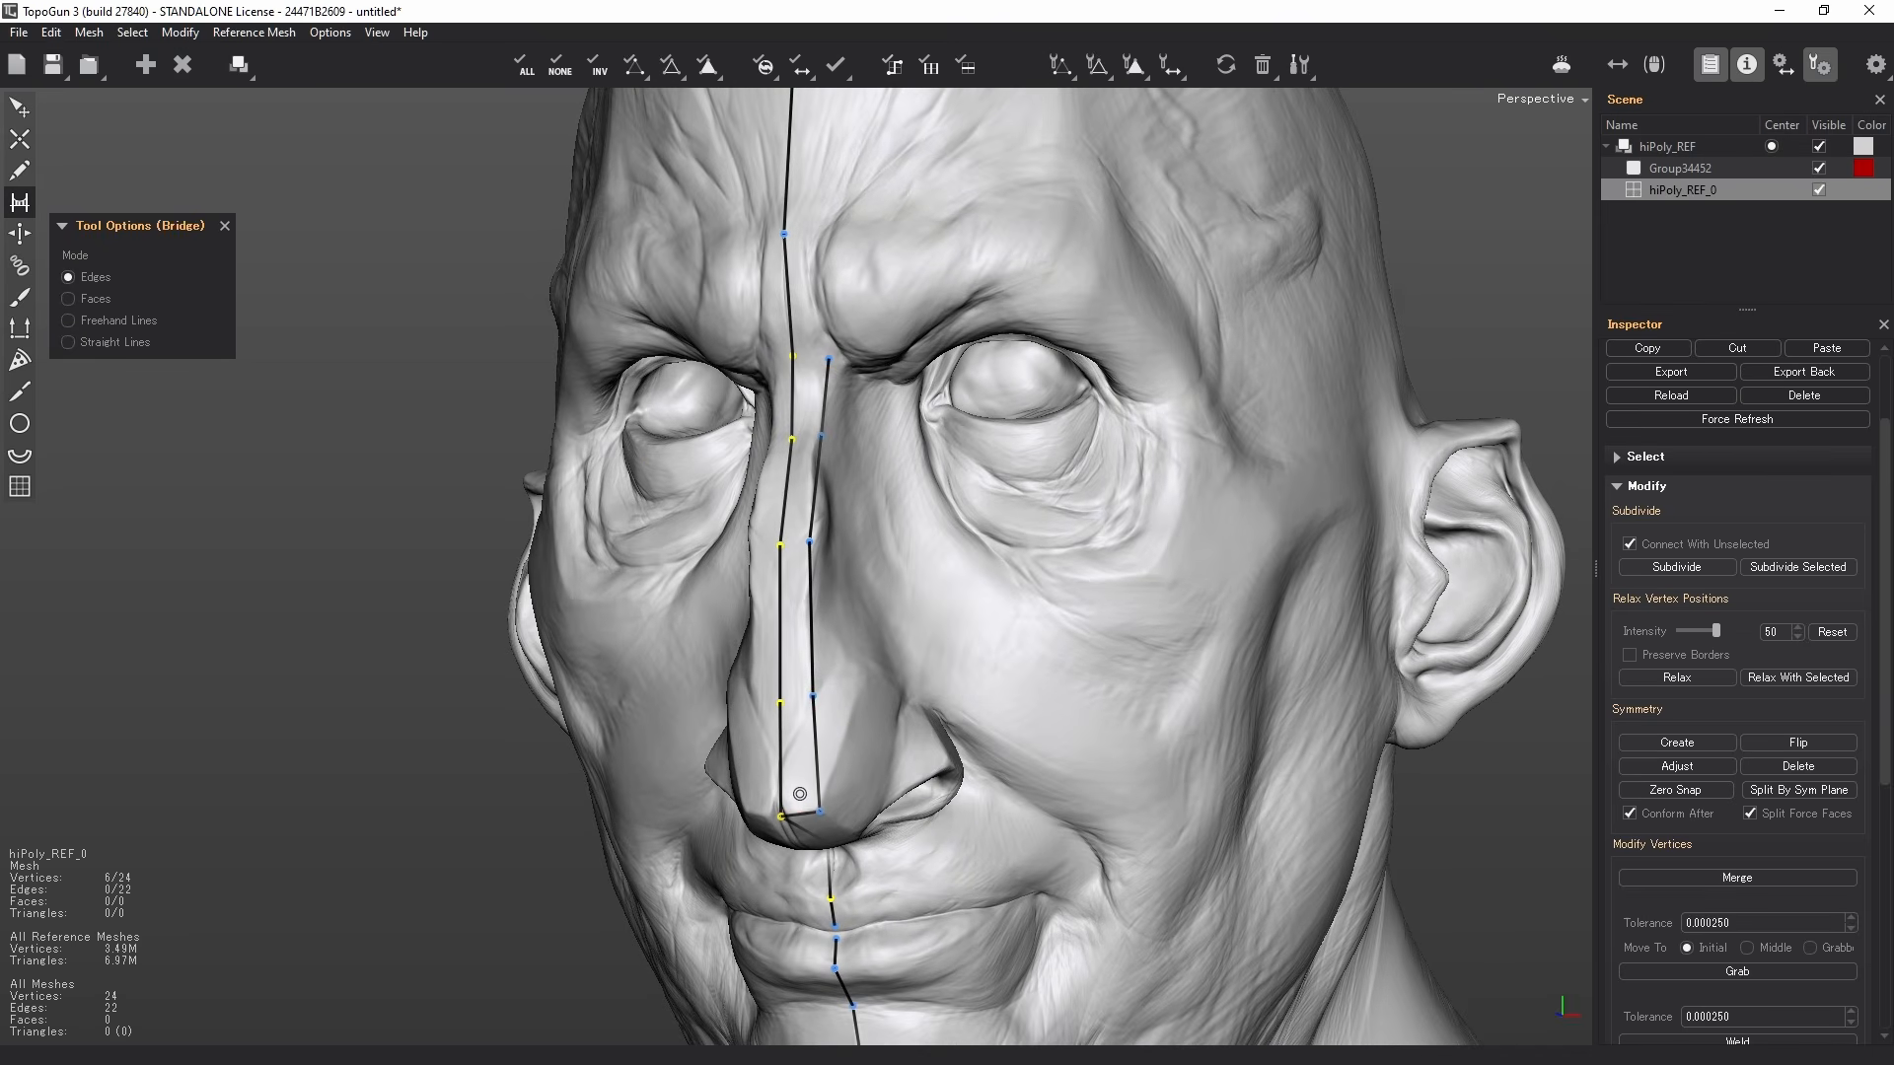
pyautogui.moveTo(800, 794)
pyautogui.mouseDown()
pyautogui.moveTo(781, 636)
pyautogui.moveTo(819, 409)
pyautogui.moveTo(752, 528)
pyautogui.mouseUp()
pyautogui.keyDown('alt'); pyautogui.moveTo(732, 681); pyautogui.dragTo(758, 568, button='middle'); pyautogui.keyUp('alt')
pyautogui.keyDown('alt'); pyautogui.moveTo(746, 570); pyautogui.dragTo(758, 596, button='right'); pyautogui.keyUp('alt')
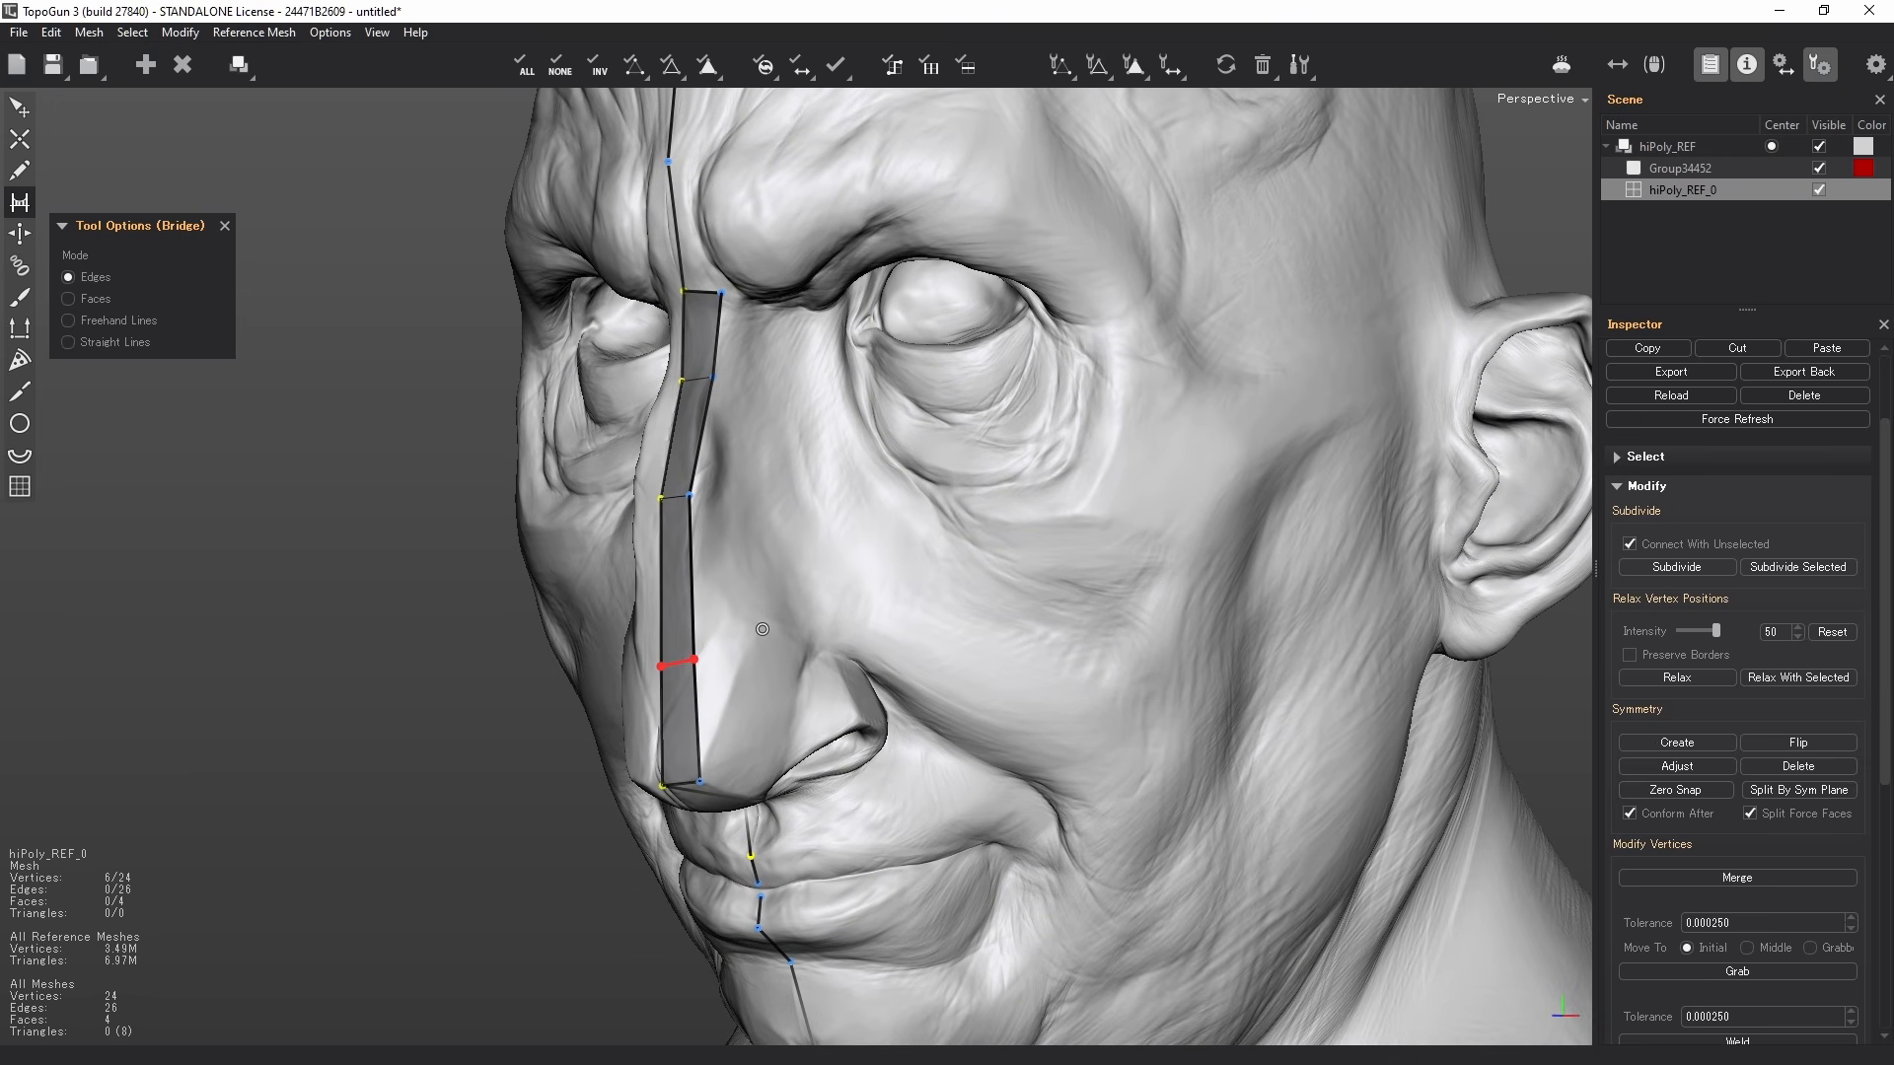
pyautogui.keyDown('alt'); pyautogui.moveTo(766, 618); pyautogui.dragTo(768, 560); pyautogui.keyUp('alt')
# - Clear the selection and use Bridge in Freehand Lines mode to build a quad strip beside the forehead centre line
pyautogui.press('e')
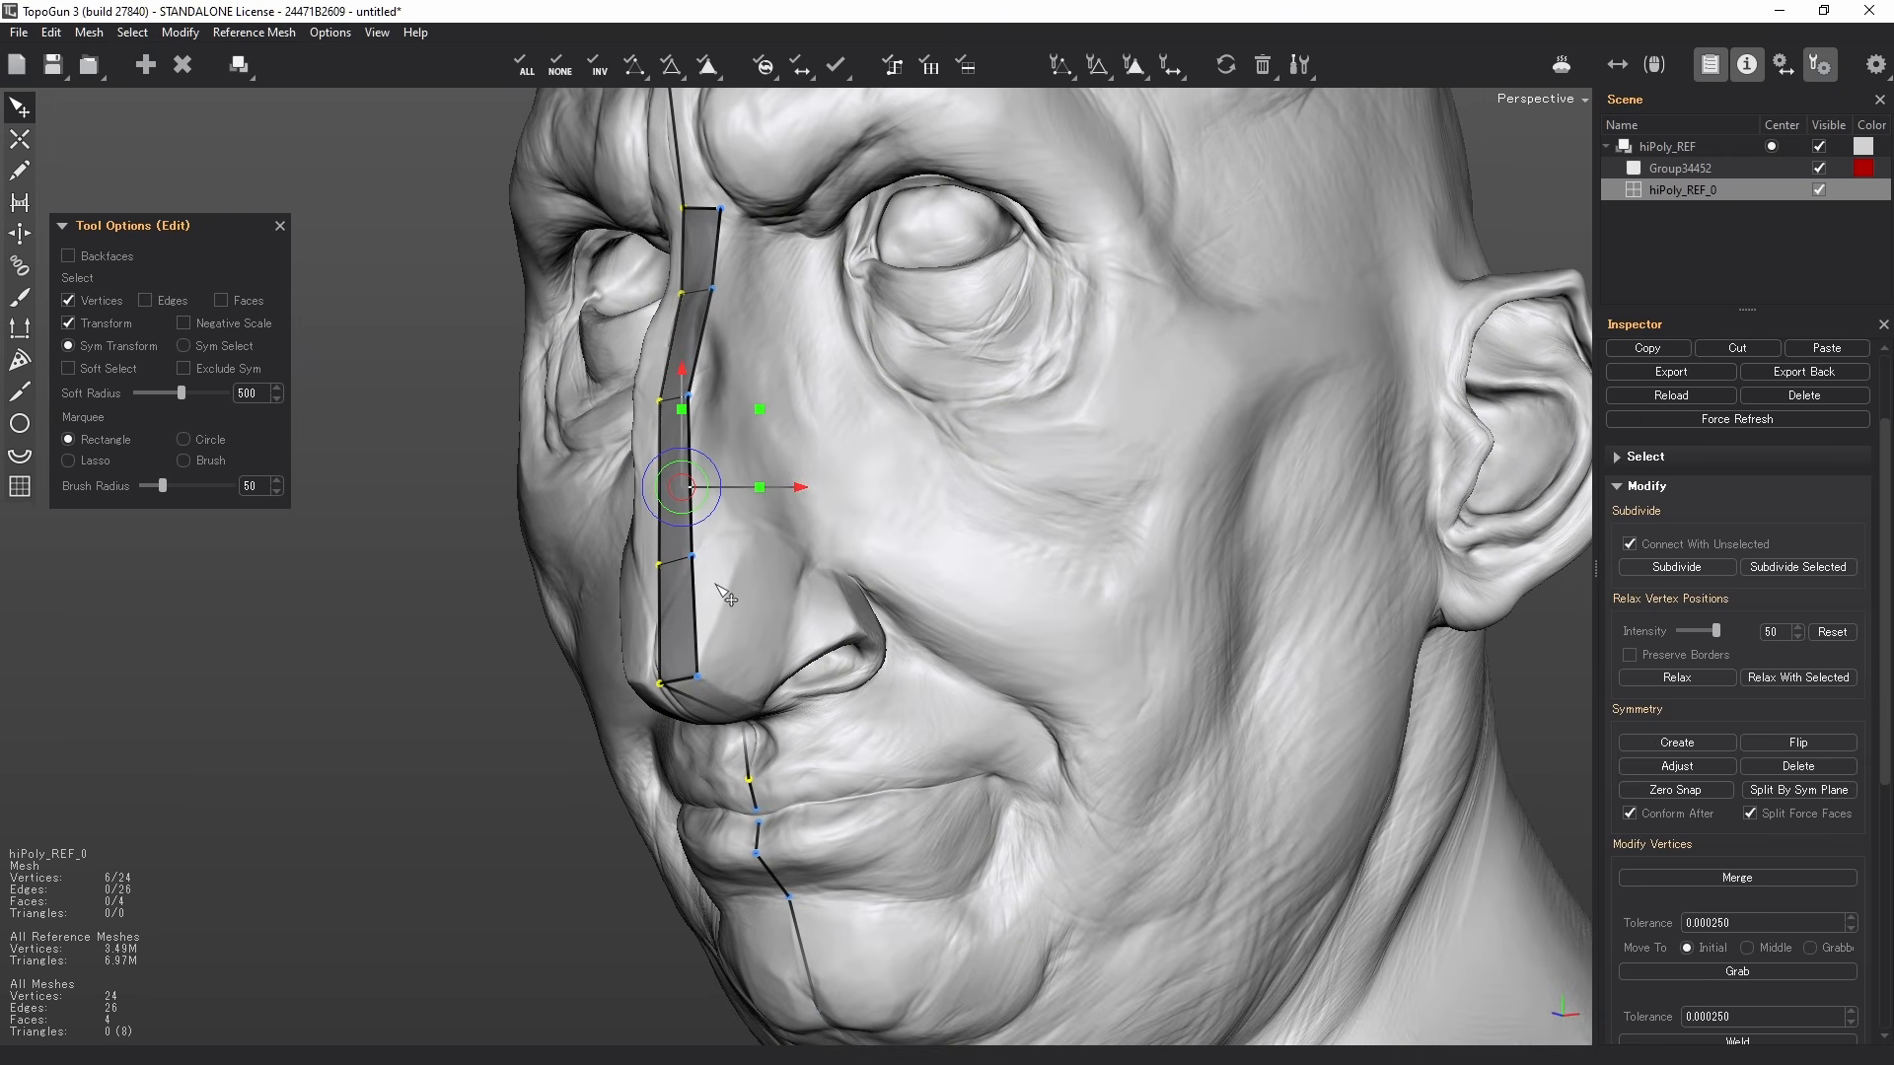
pyautogui.click(560, 663)
pyautogui.press('c')
pyautogui.press('b')
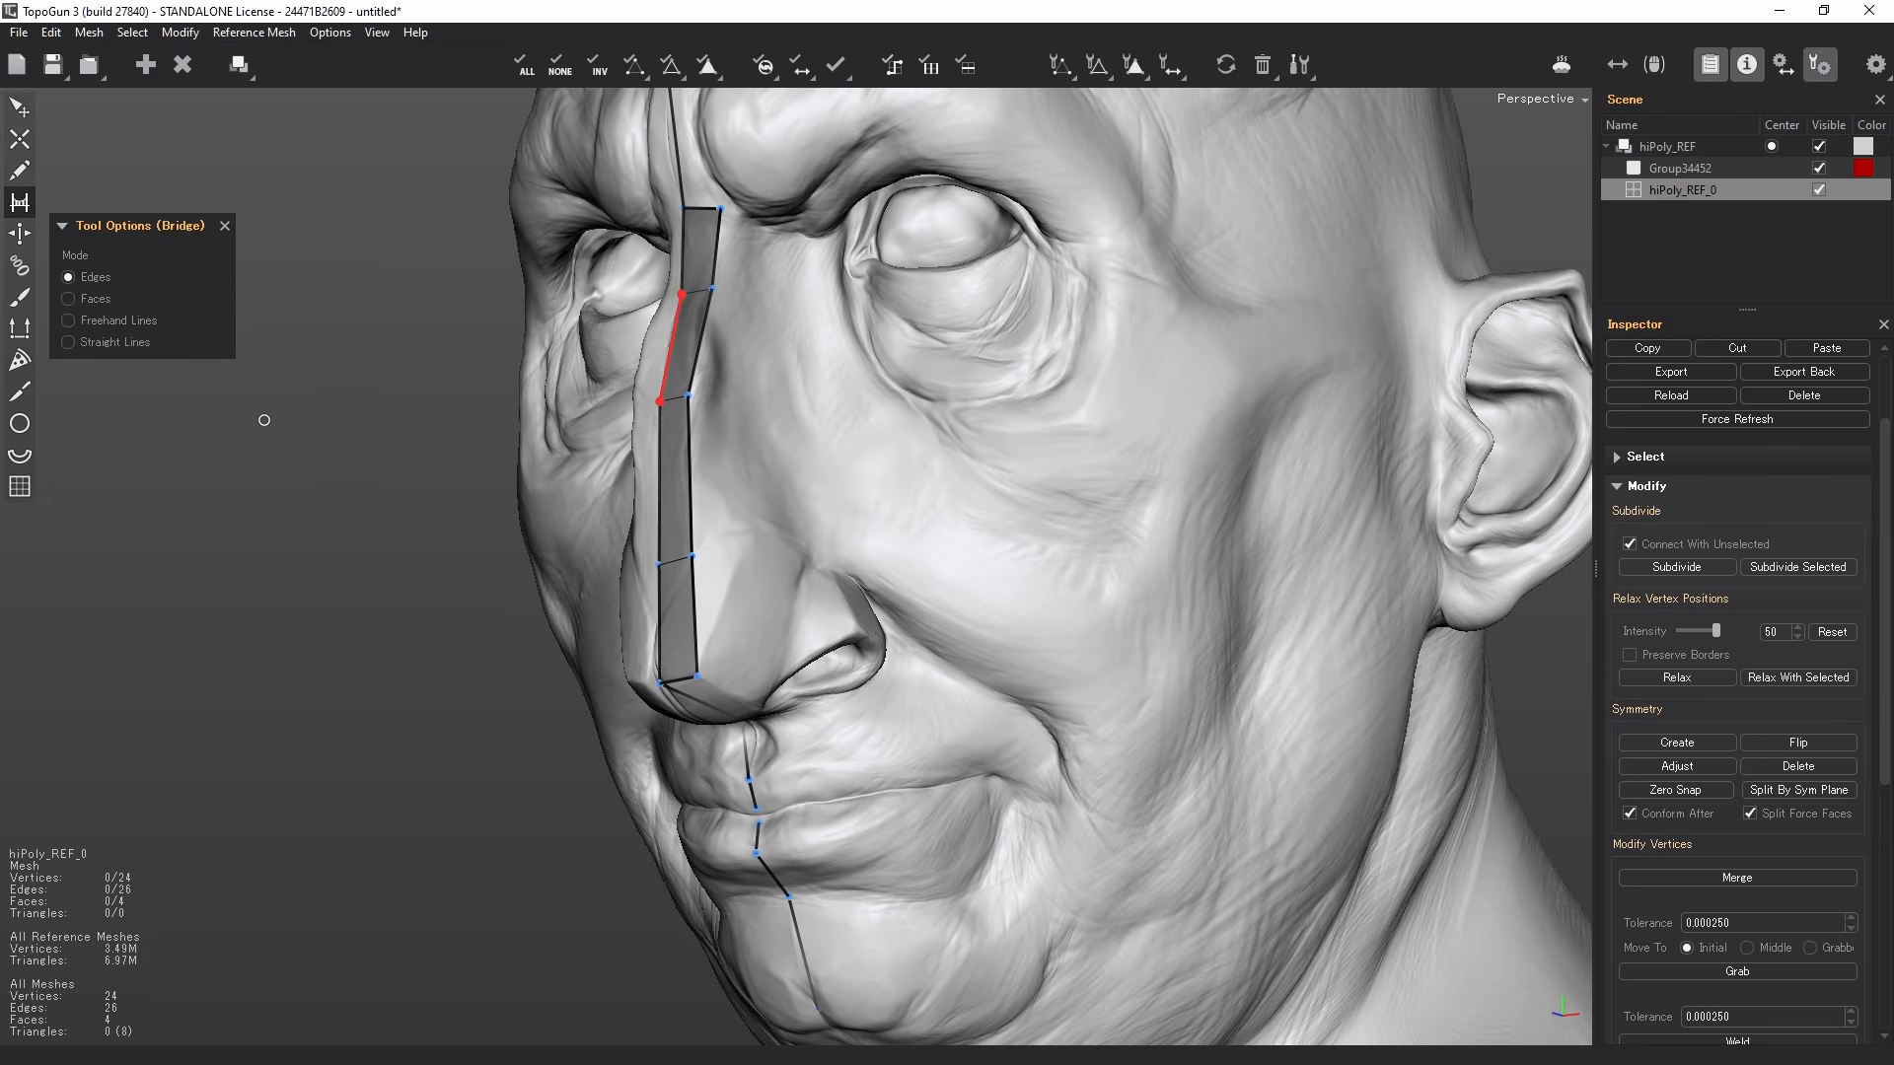
pyautogui.click(95, 299)
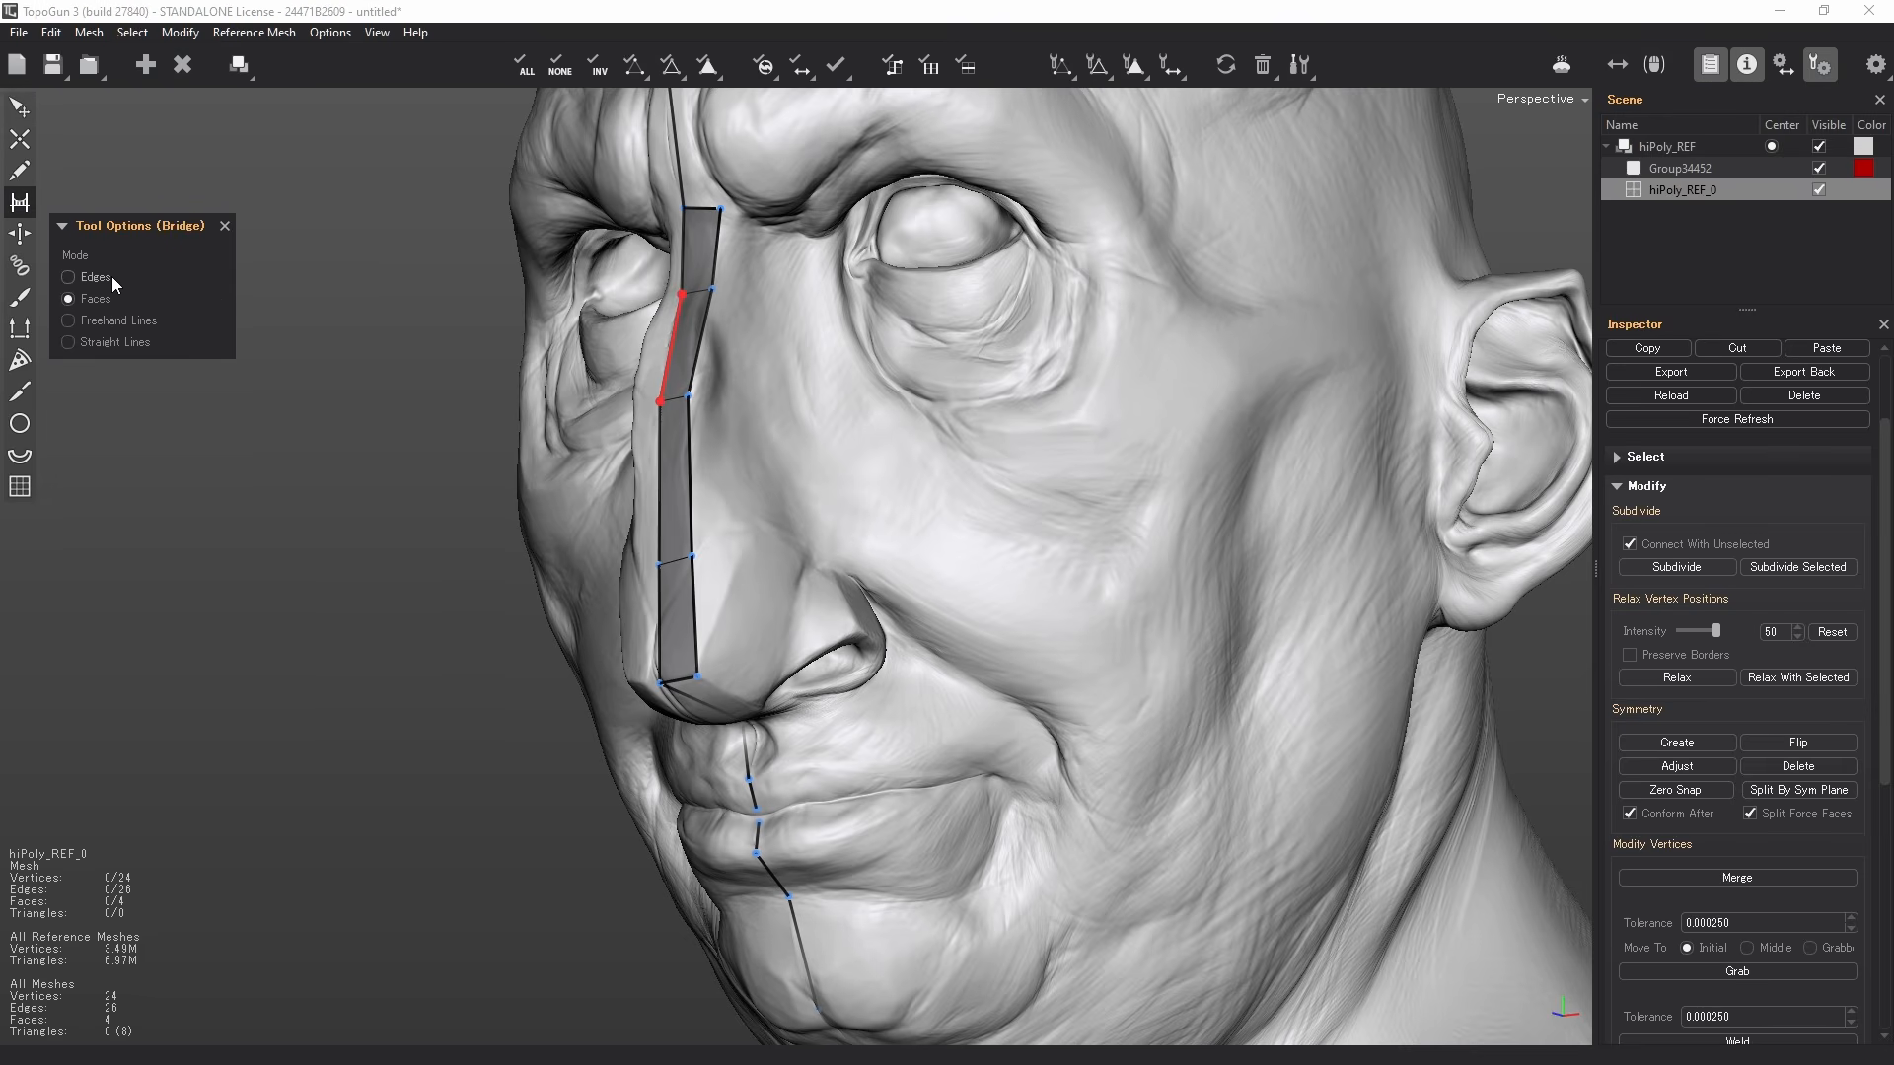
pyautogui.click(113, 279)
pyautogui.keyDown('alt'); pyautogui.moveTo(700, 96); pyautogui.dragTo(770, 609, button='middle'); pyautogui.keyUp('alt')
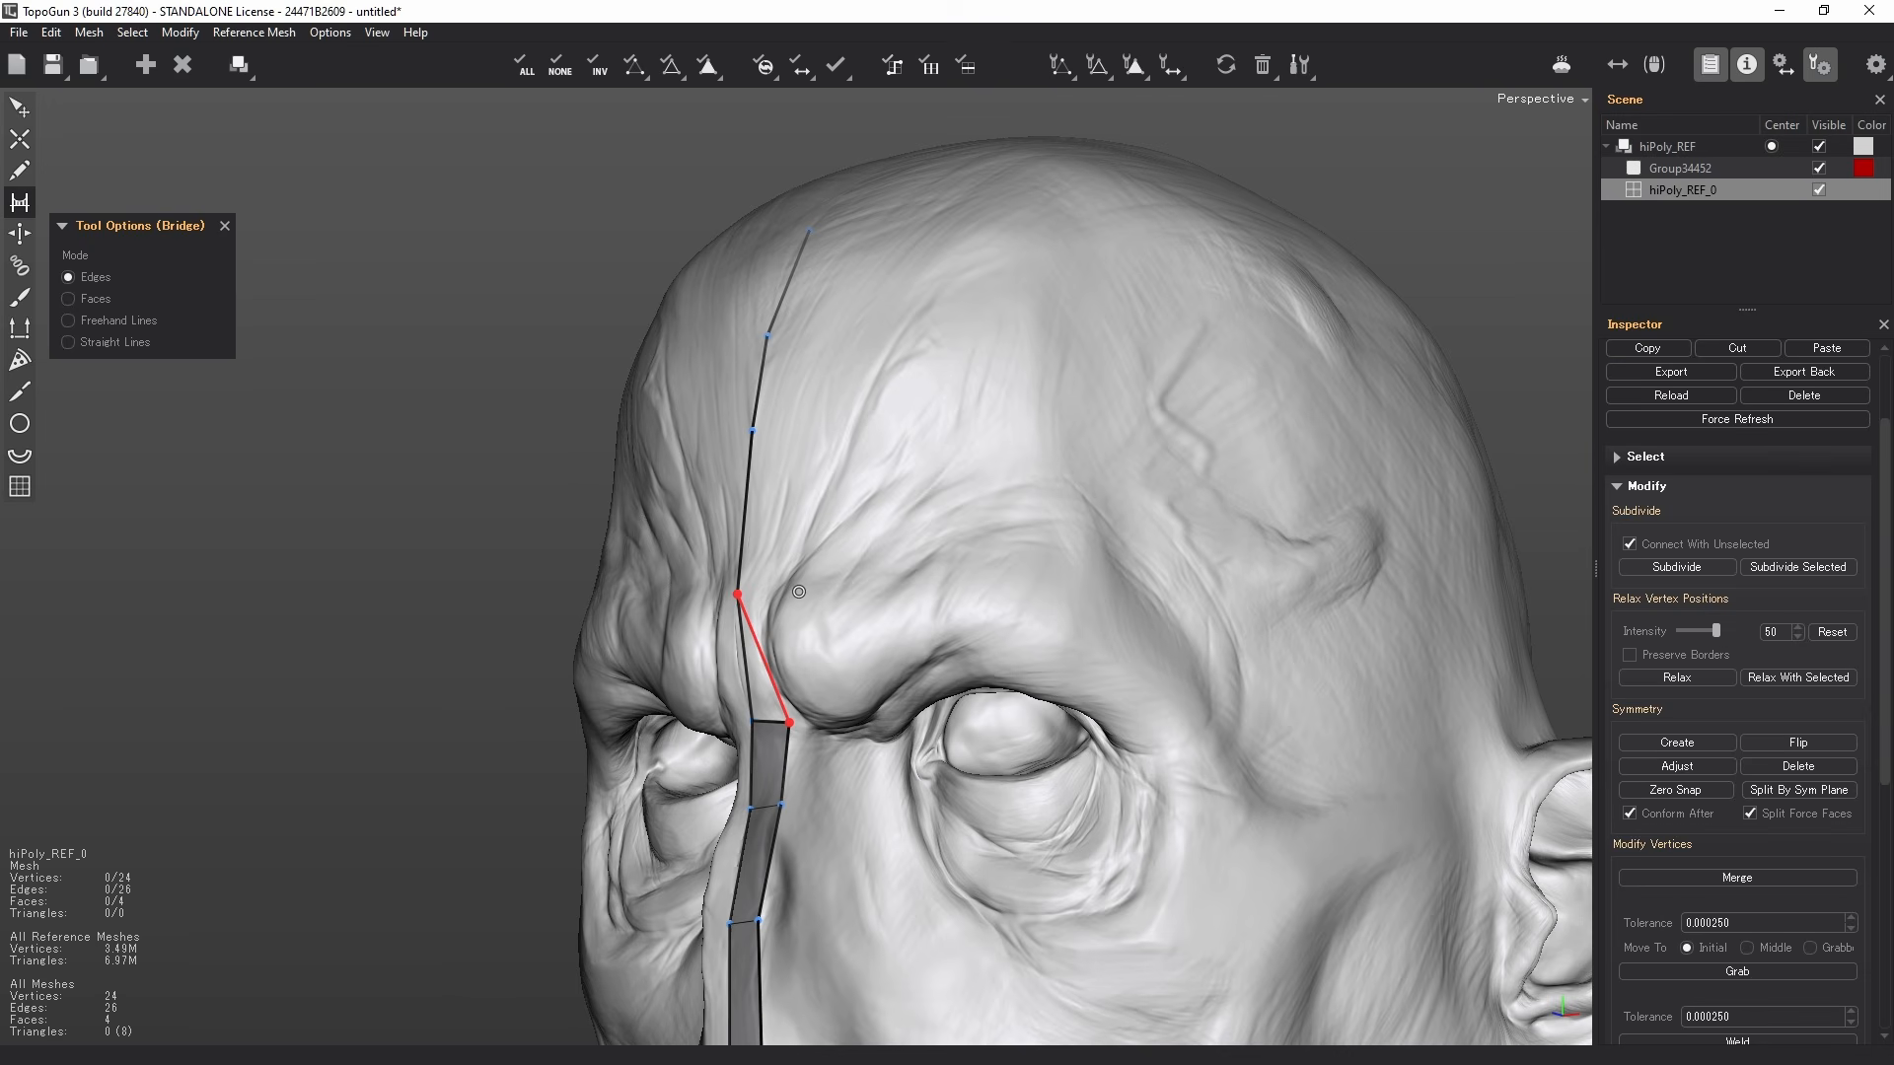
pyautogui.click(113, 321)
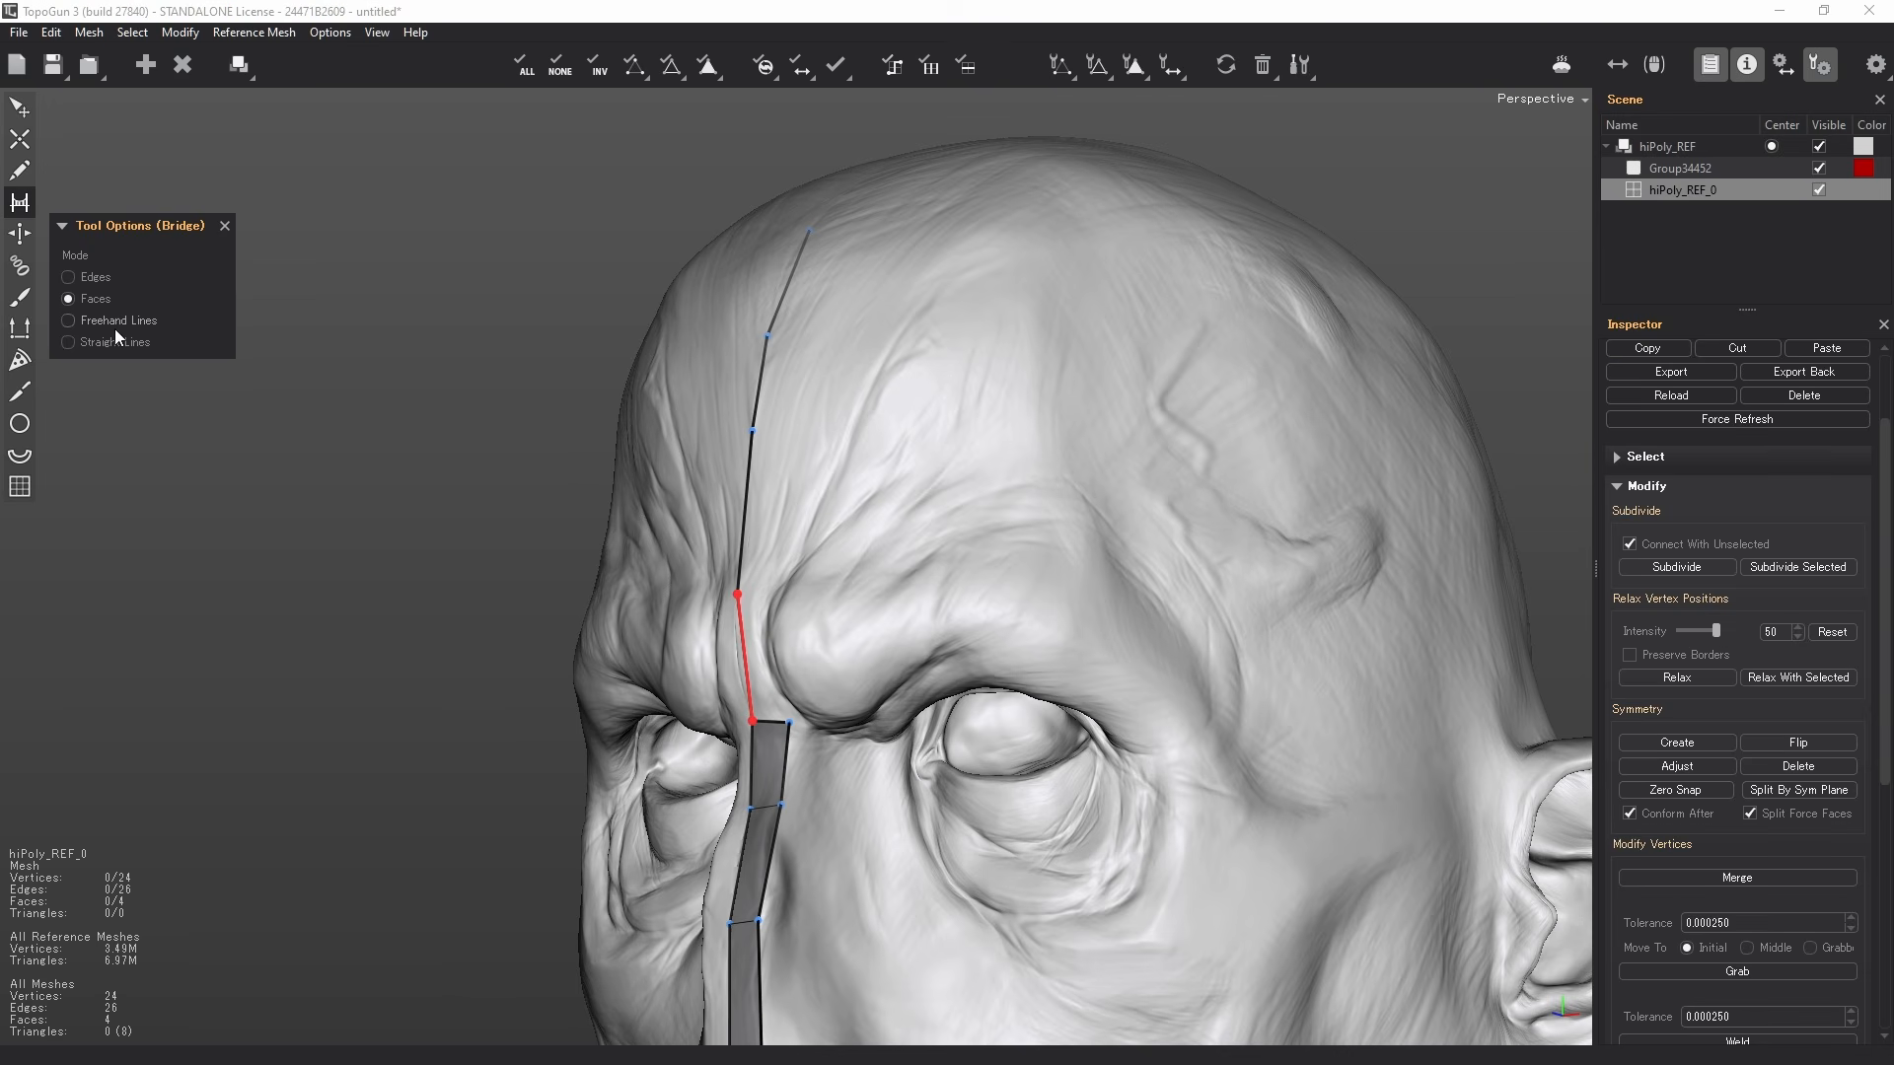
pyautogui.moveTo(739, 595); pyautogui.dragTo(808, 593)
pyautogui.moveTo(819, 409); pyautogui.dragTo(871, 226)
# - Draw freehand bridge strips beside the centre line over the upper lip and from the lower lip down to the neck
pyautogui.keyDown('alt'); pyautogui.moveTo(892, 786); pyautogui.dragTo(821, 247, button='middle'); pyautogui.keyUp('alt')
pyautogui.moveTo(759, 632)
pyautogui.keyDown('alt'); pyautogui.mouseDown()
pyautogui.moveTo(716, 442)
pyautogui.moveTo(725, 473)
pyautogui.mouseUp(); pyautogui.keyUp('alt')
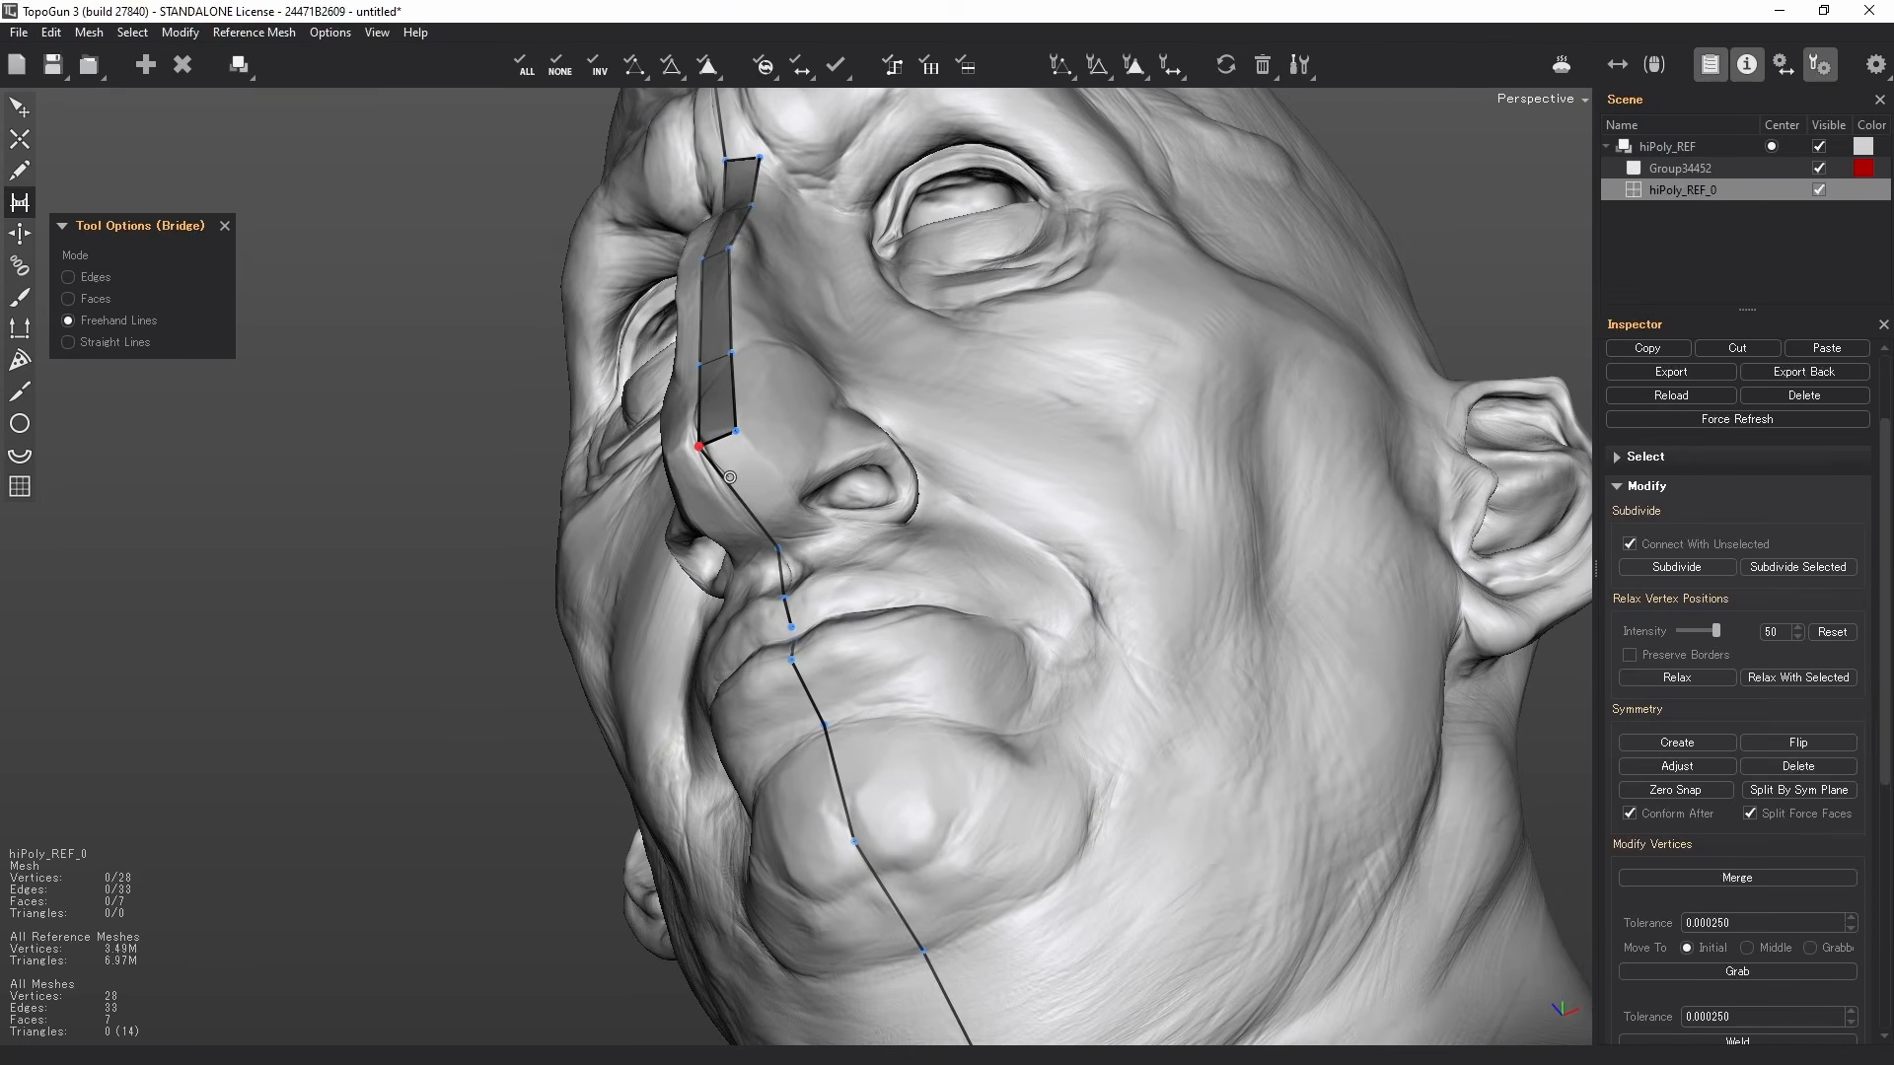
pyautogui.click(848, 602)
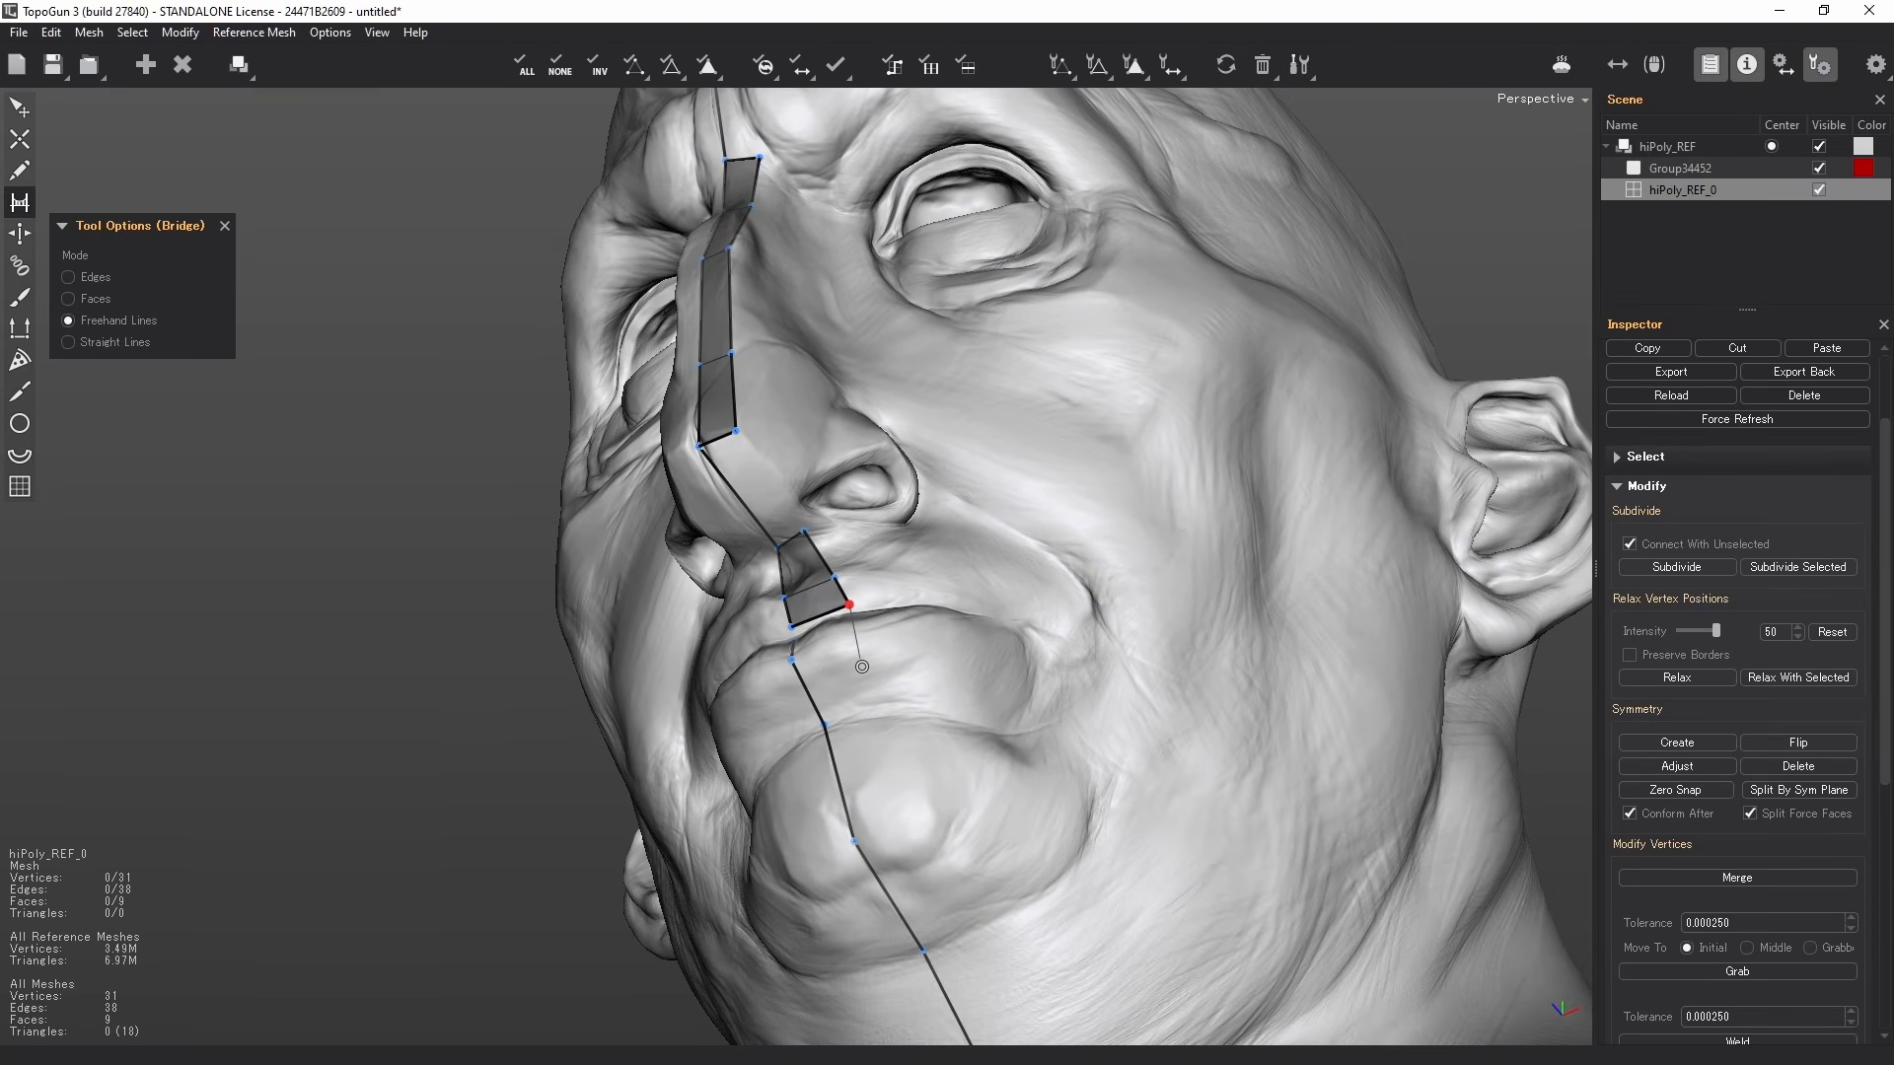
pyautogui.moveTo(827, 650)
pyautogui.mouseDown()
pyautogui.moveTo(925, 847)
pyautogui.moveTo(1091, 1039)
pyautogui.mouseUp()
# - Move the strip's lowest outer vertex under the chin down to the crease where the jaw meets the neck
pyautogui.keyDown('alt'); pyautogui.moveTo(1087, 938); pyautogui.dragTo(1026, 856, button='right'); pyautogui.keyUp('alt')
pyautogui.keyDown('alt'); pyautogui.moveTo(1026, 856); pyautogui.dragTo(965, 748, button='middle'); pyautogui.keyUp('alt')
pyautogui.keyDown('alt'); pyautogui.moveTo(927, 758); pyautogui.dragTo(1045, 976); pyautogui.keyUp('alt')
pyautogui.keyDown('alt'); pyautogui.moveTo(1038, 1026); pyautogui.dragTo(930, 715, button='middle'); pyautogui.keyUp('alt')
pyautogui.press('e')
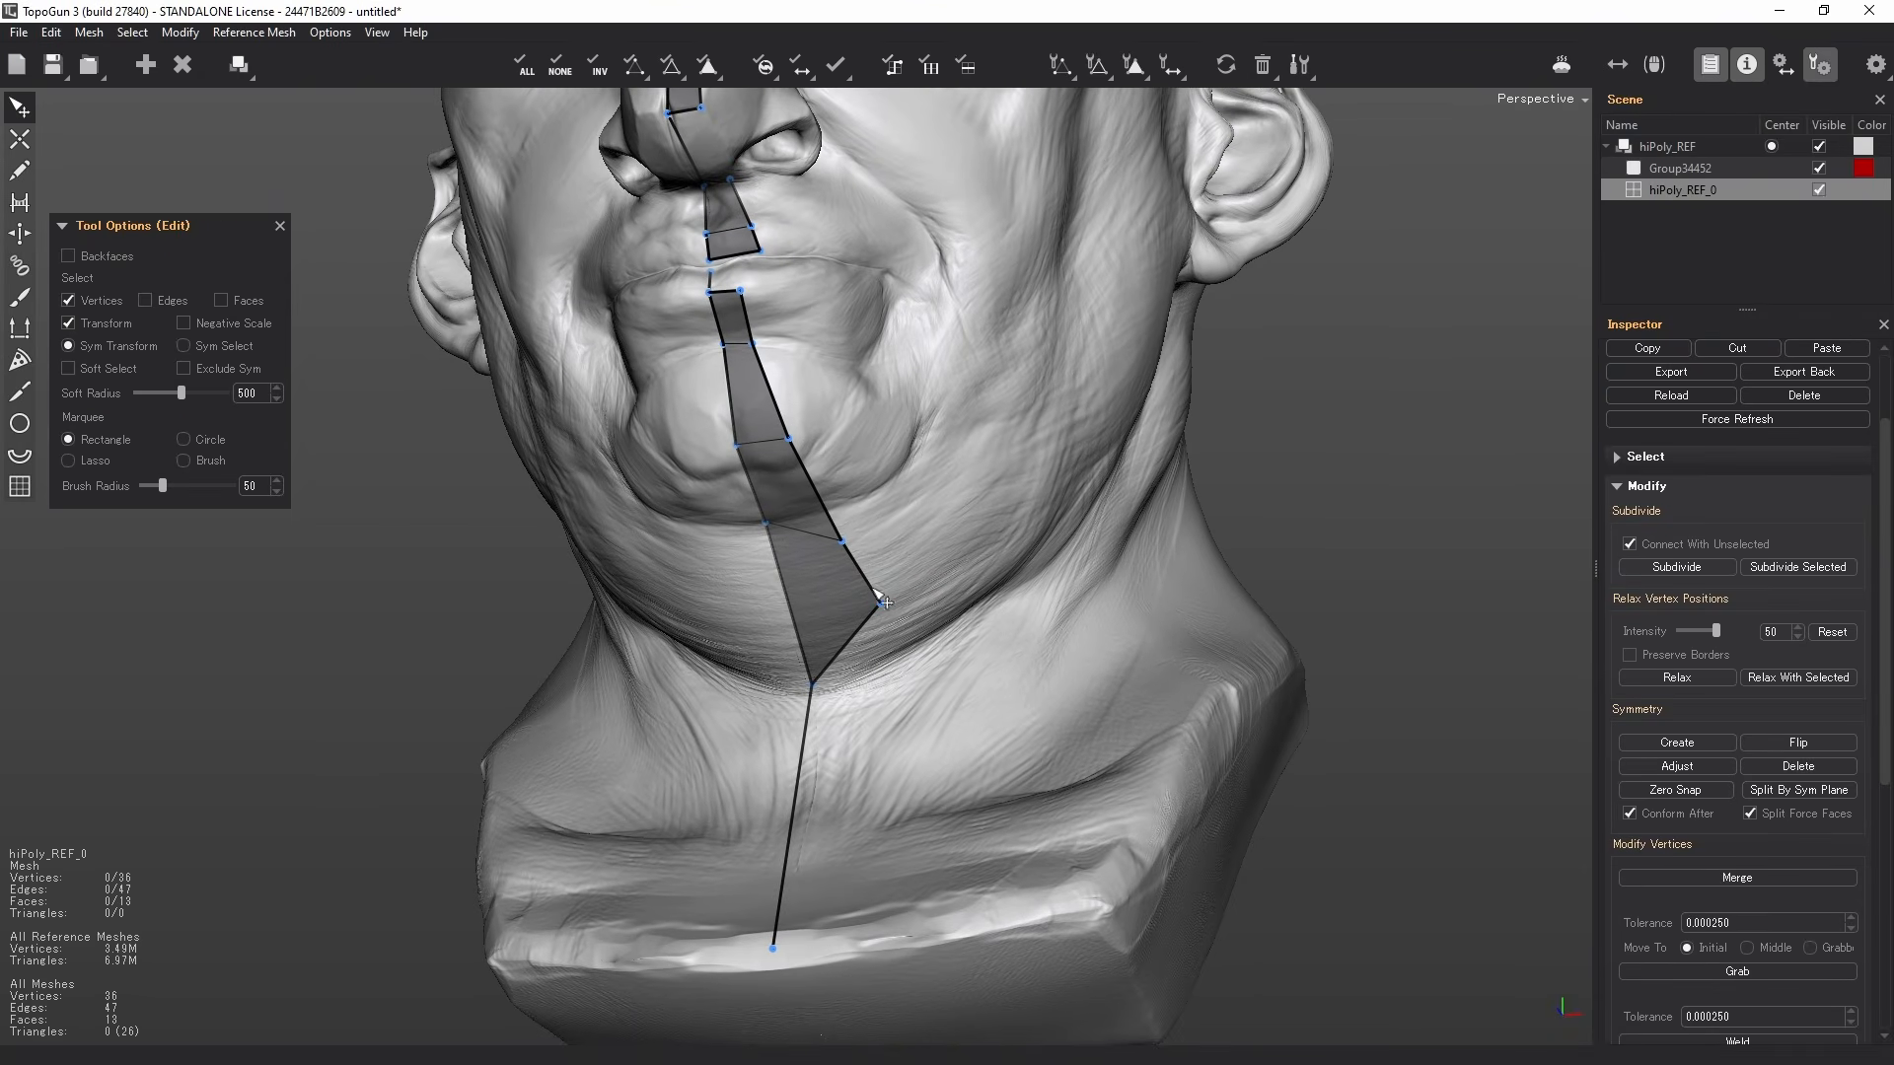
pyautogui.click(881, 604)
pyautogui.moveTo(883, 608); pyautogui.dragTo(883, 663)
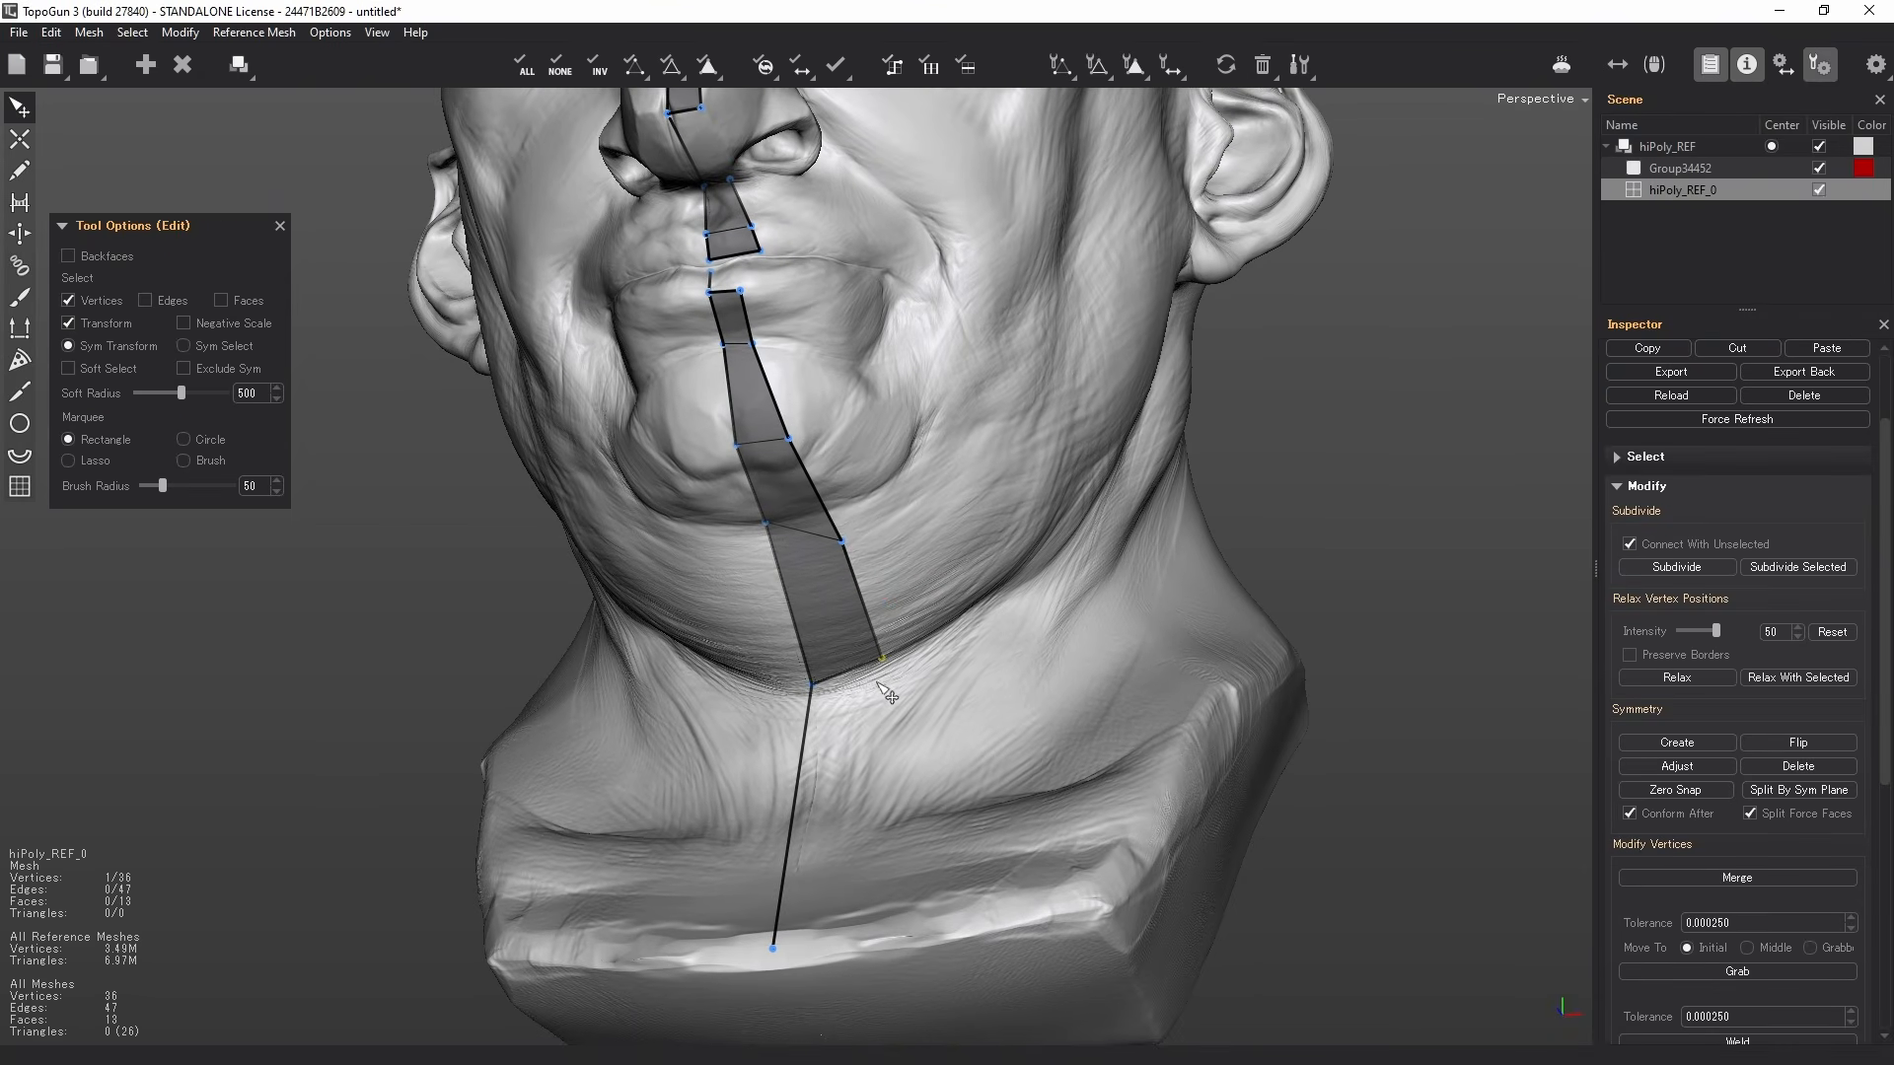
# - Create a vertex on the bust's lower edge and connect it to the centre line and the strip's outer vertex, closing the neck quad
pyautogui.press('w')
pyautogui.click(883, 941)
pyautogui.press('r')
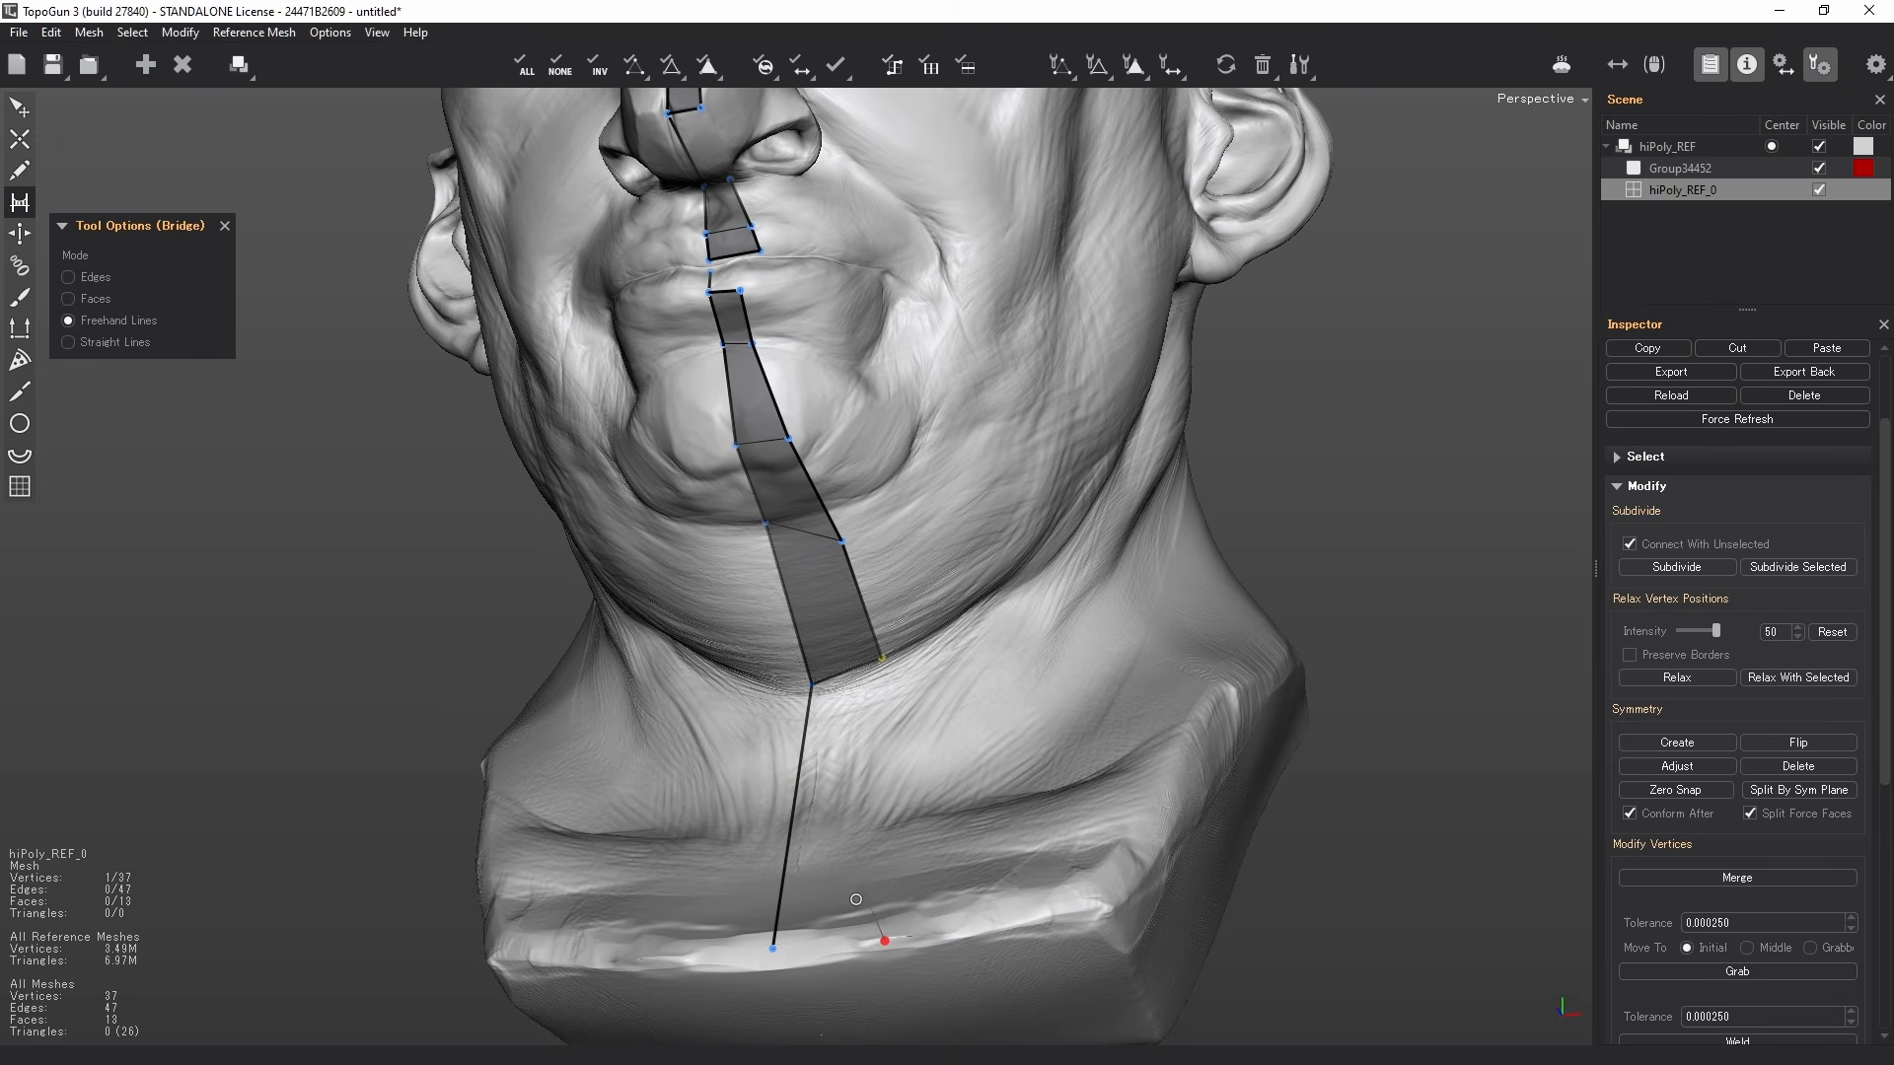
pyautogui.press('q')
pyautogui.press('r')
pyautogui.moveTo(881, 943); pyautogui.dragTo(777, 947)
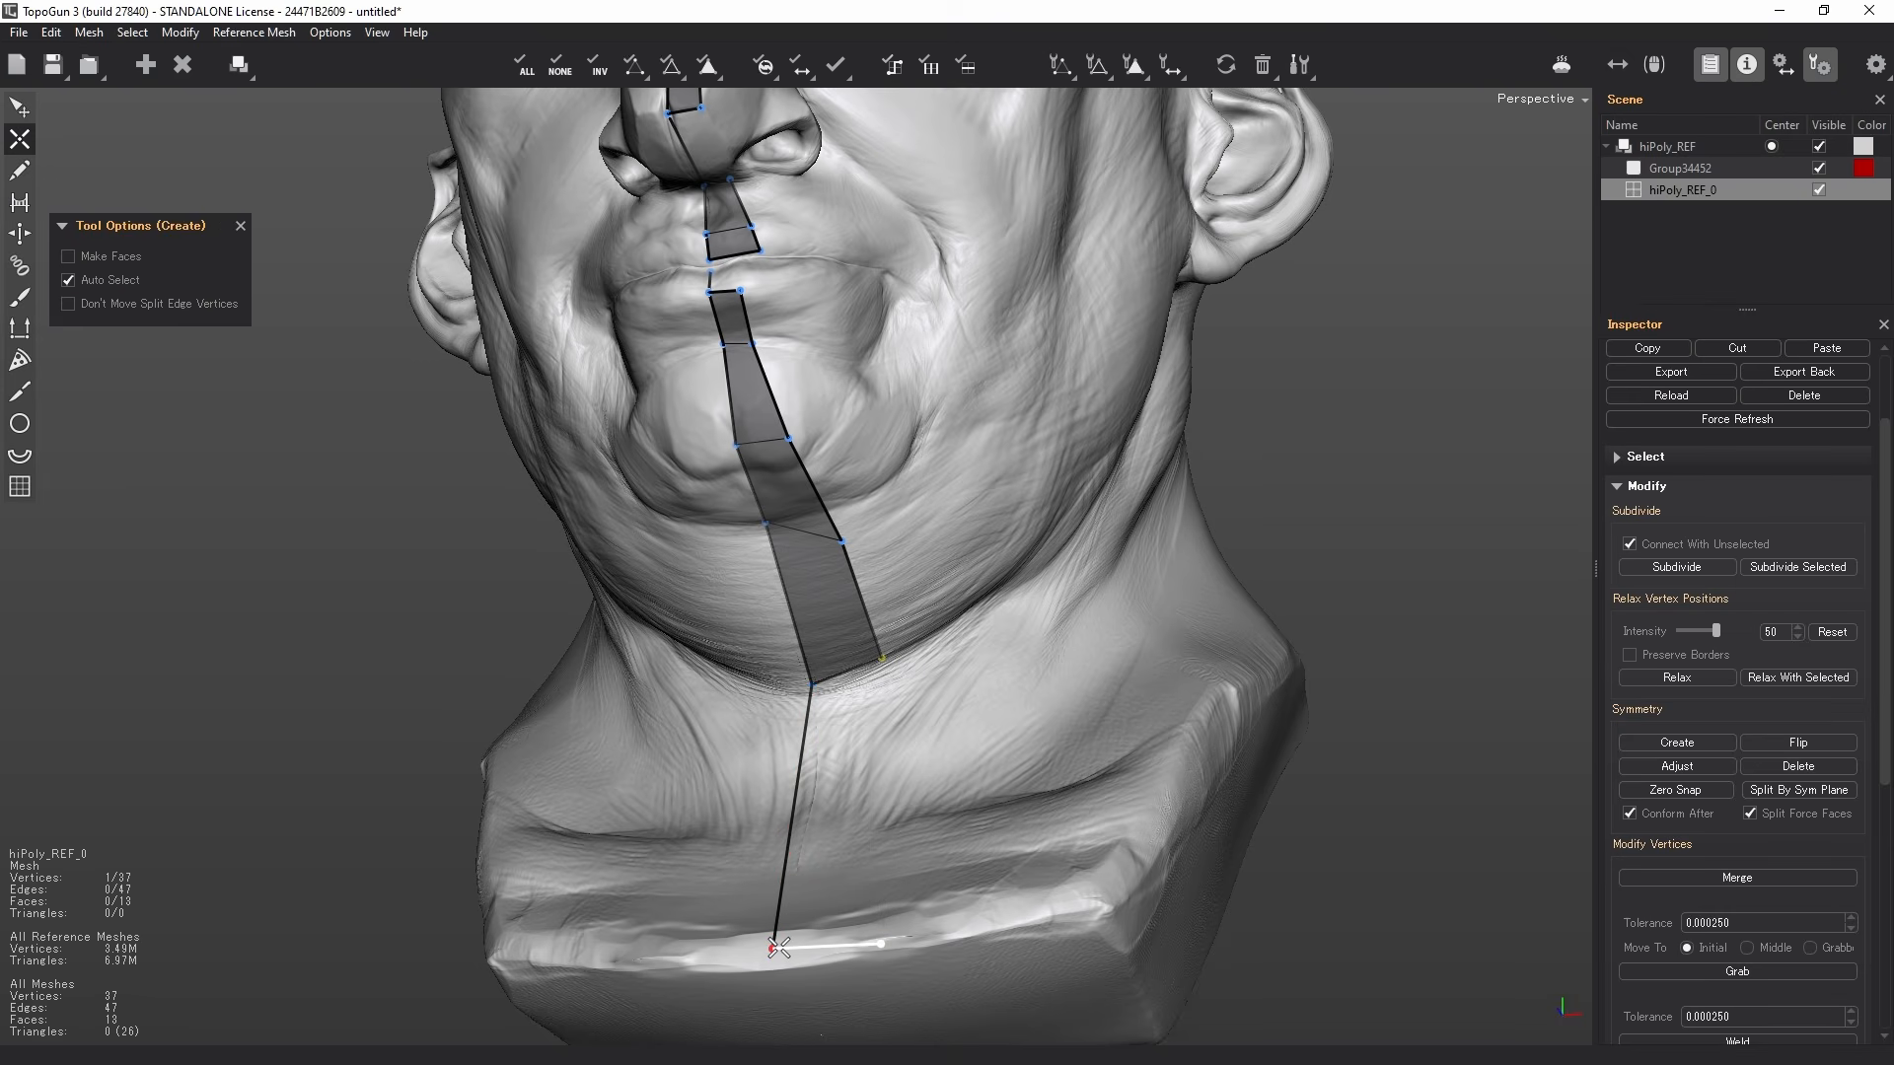
pyautogui.press('q')
pyautogui.press('w')
pyautogui.click(881, 943)
pyautogui.click(881, 658)
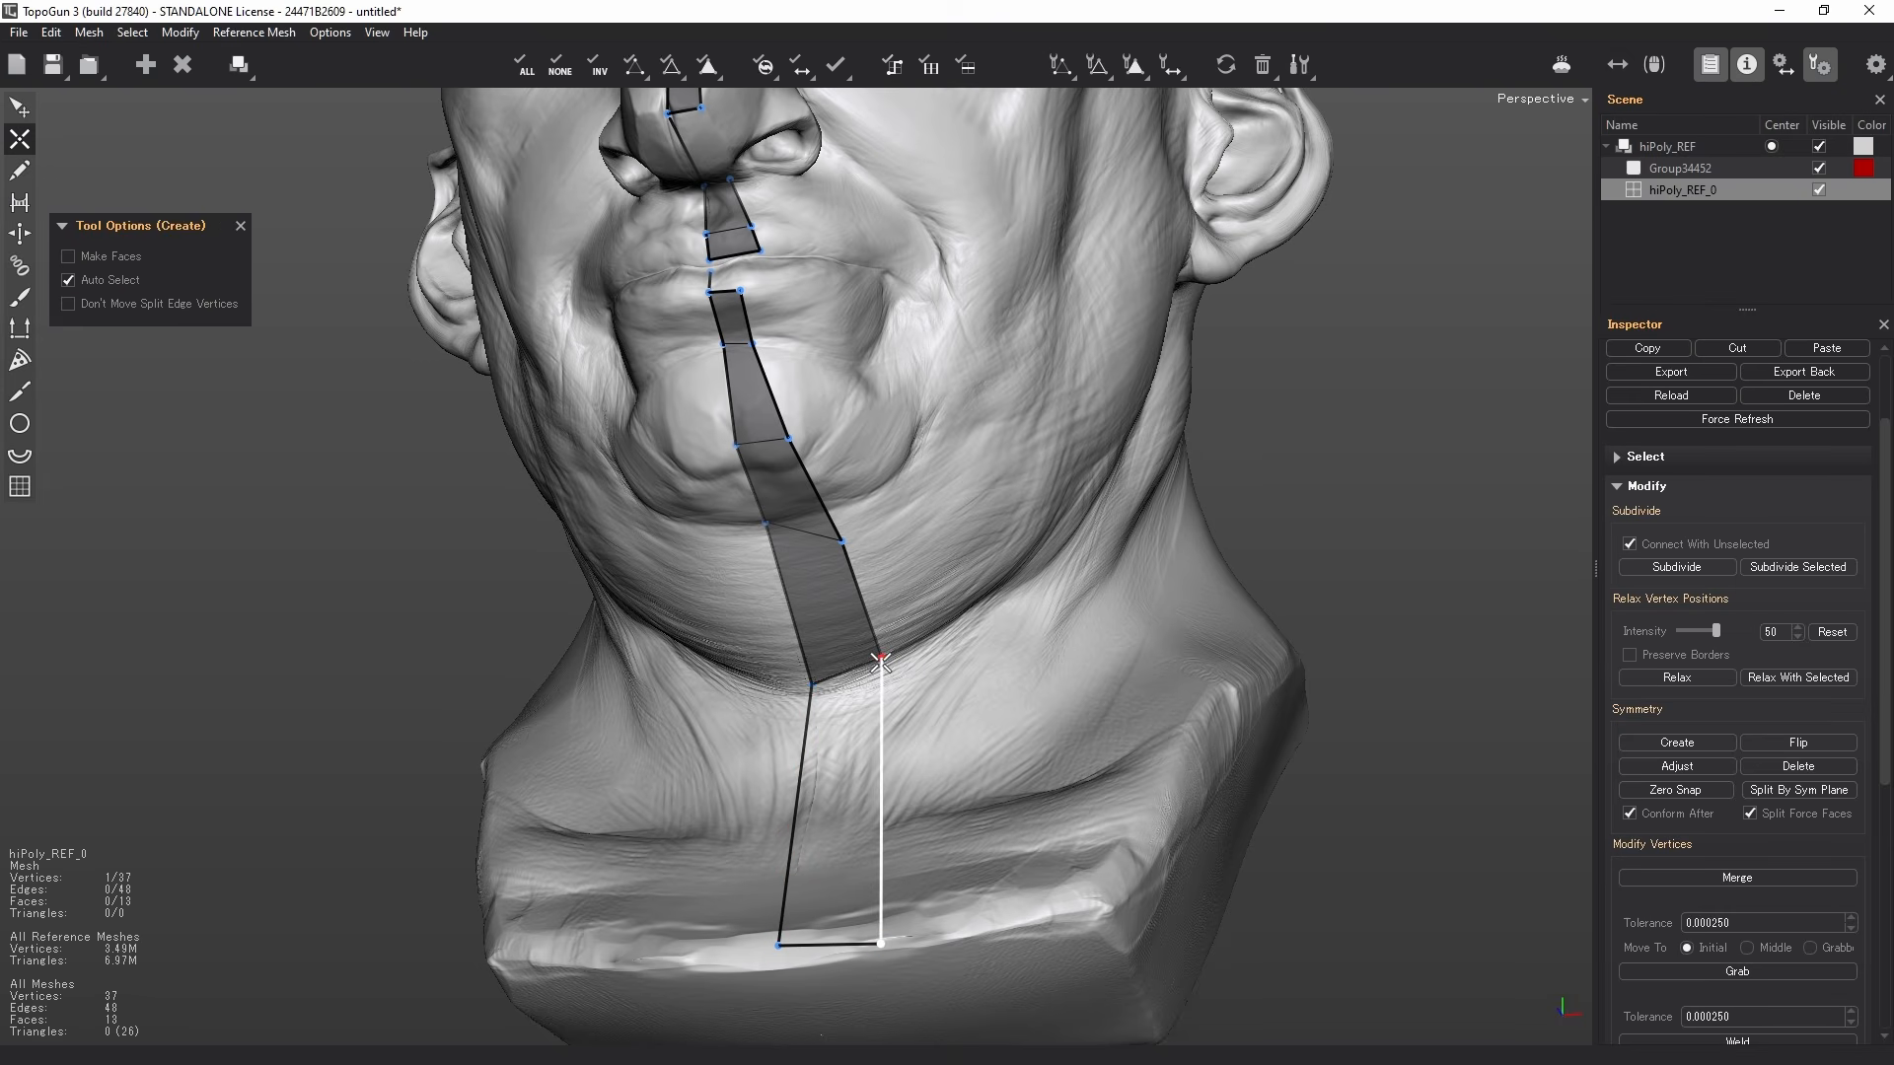
# - Add a vertex on the lower lip beside the centre line and connect it to the chin strip to close a quad
pyautogui.keyDown('alt'); pyautogui.moveTo(724, 563); pyautogui.dragTo(769, 804, button='middle'); pyautogui.keyUp('alt')
pyautogui.scroll(6, 779, 804)
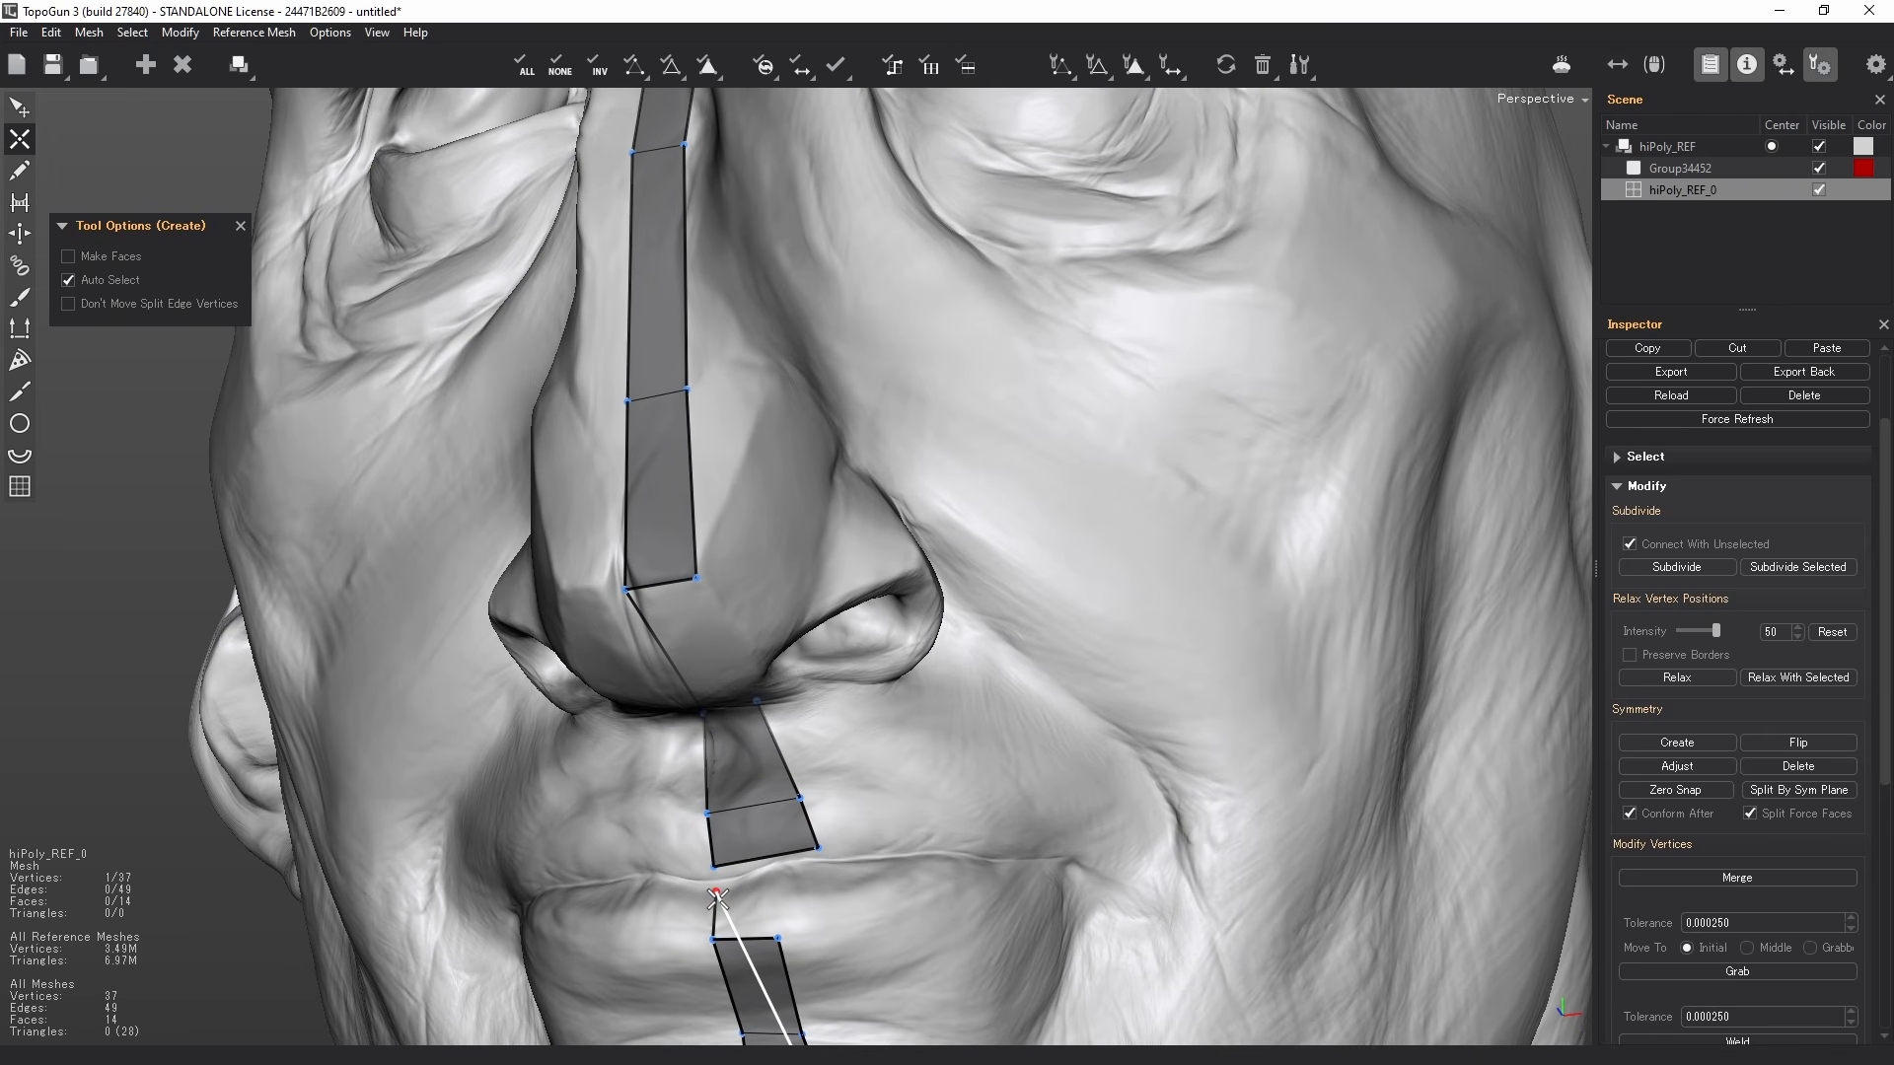
pyautogui.press('q')
pyautogui.press('w')
pyautogui.click(792, 876)
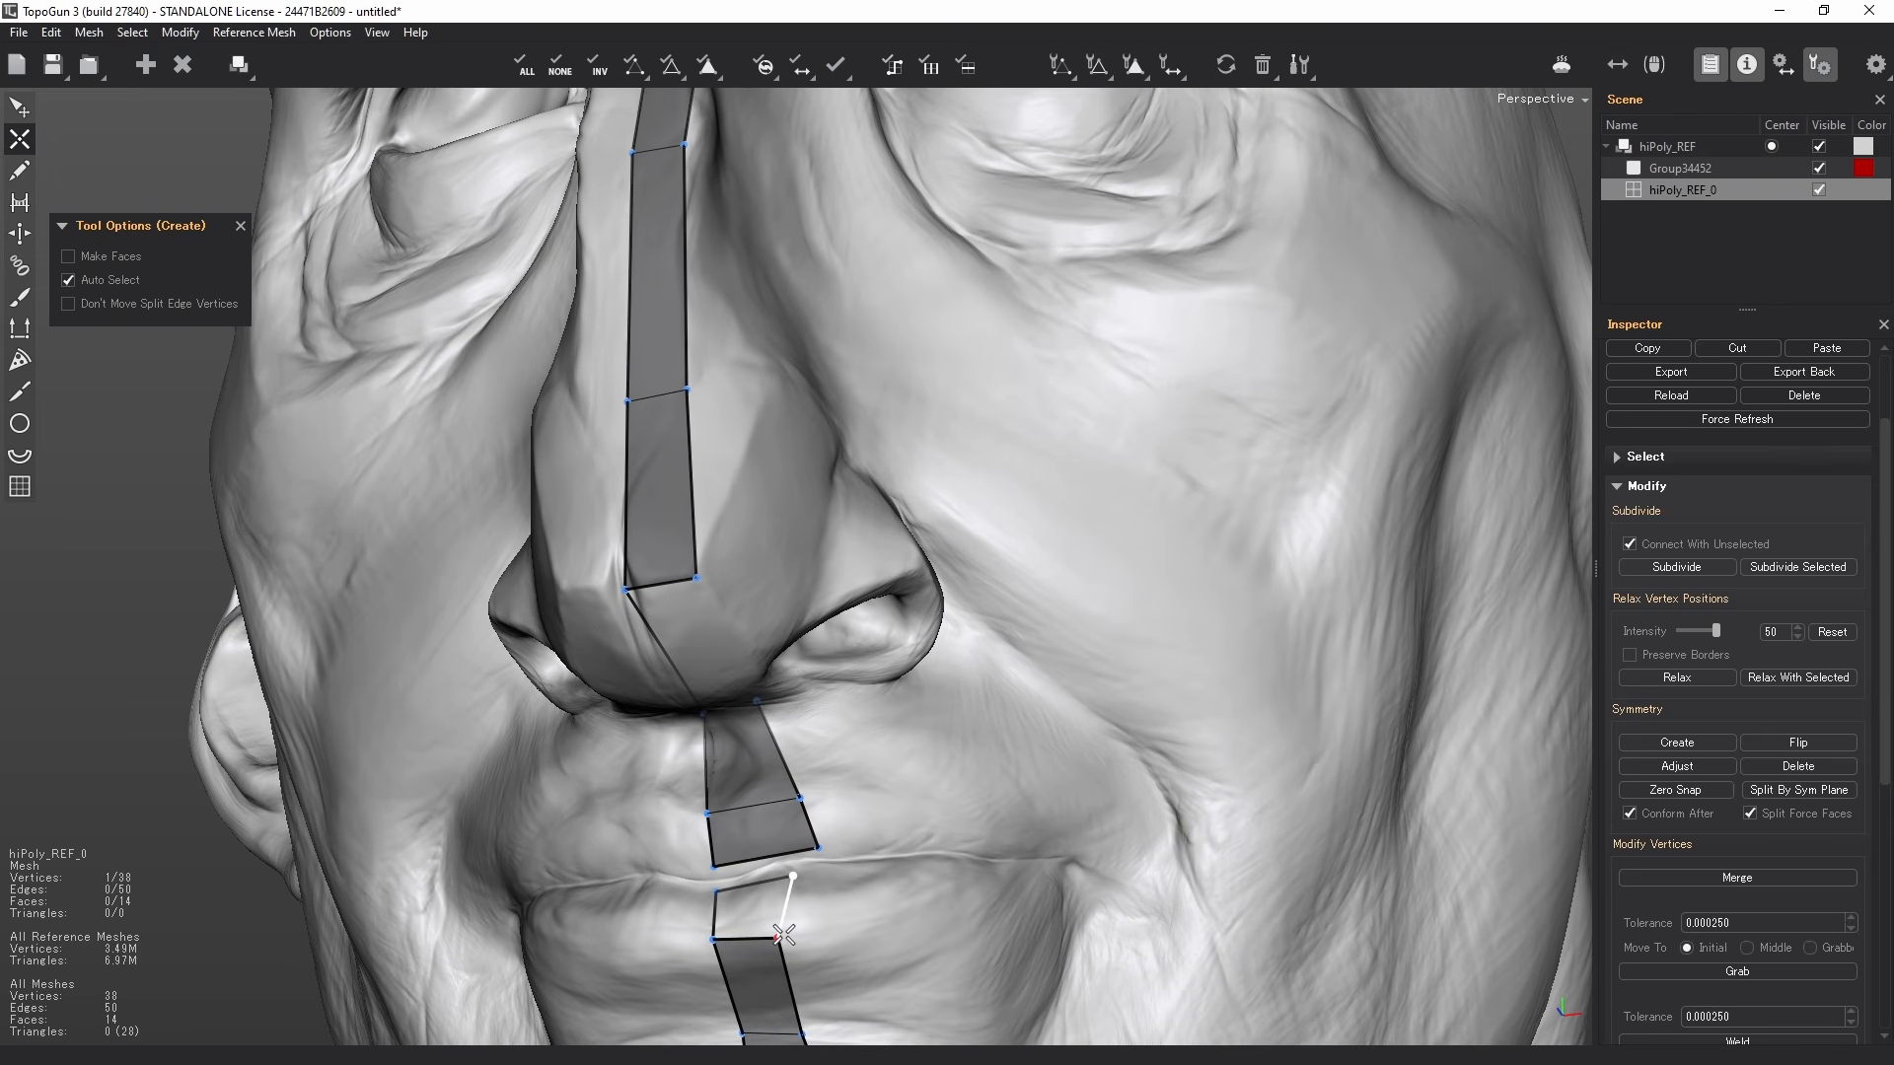
pyautogui.click(779, 937)
# - Bridge the remaining gaps in Edges mode between the nose tip and nose base and between the nose bridge and forehead
pyautogui.press('q')
pyautogui.scroll(-3, 697, 664)
pyautogui.keyDown('alt'); pyautogui.moveTo(697, 663); pyautogui.dragTo(692, 627); pyautogui.keyUp('alt')
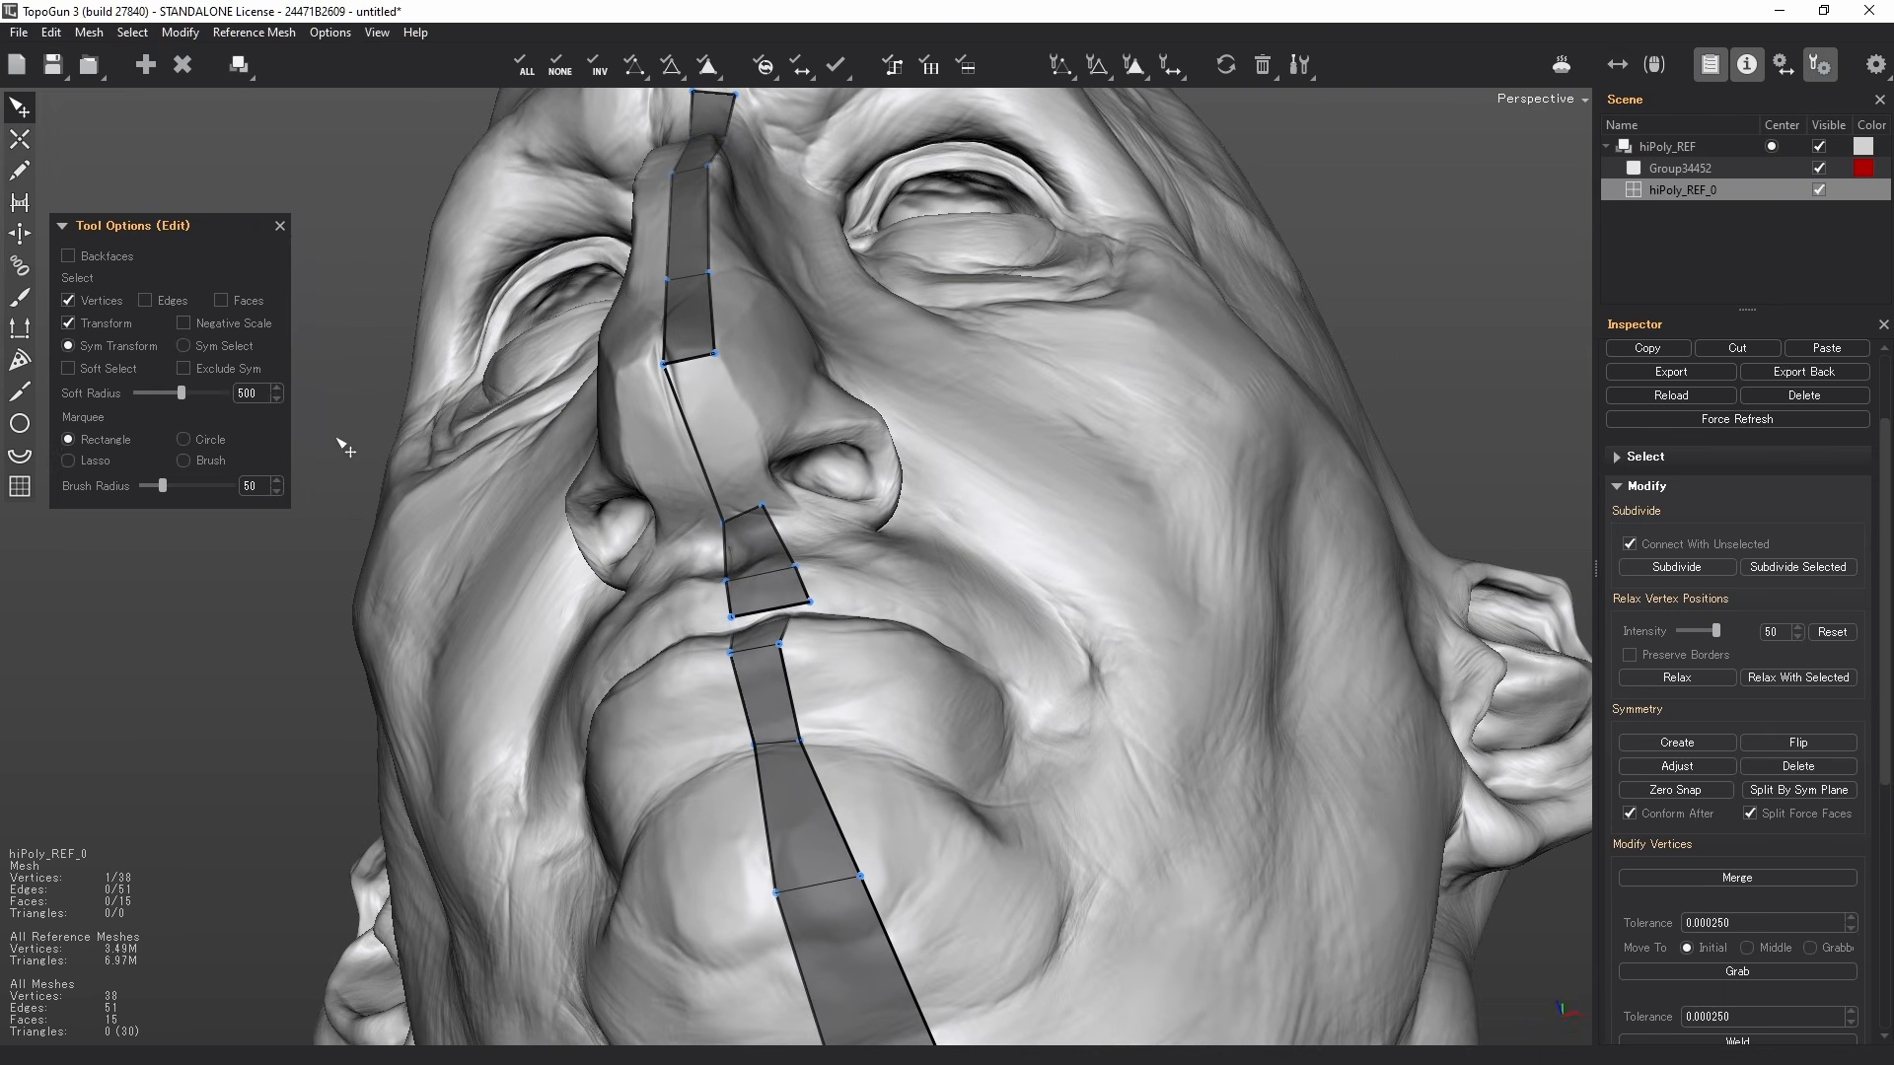
pyautogui.press('r')
pyautogui.click(88, 283)
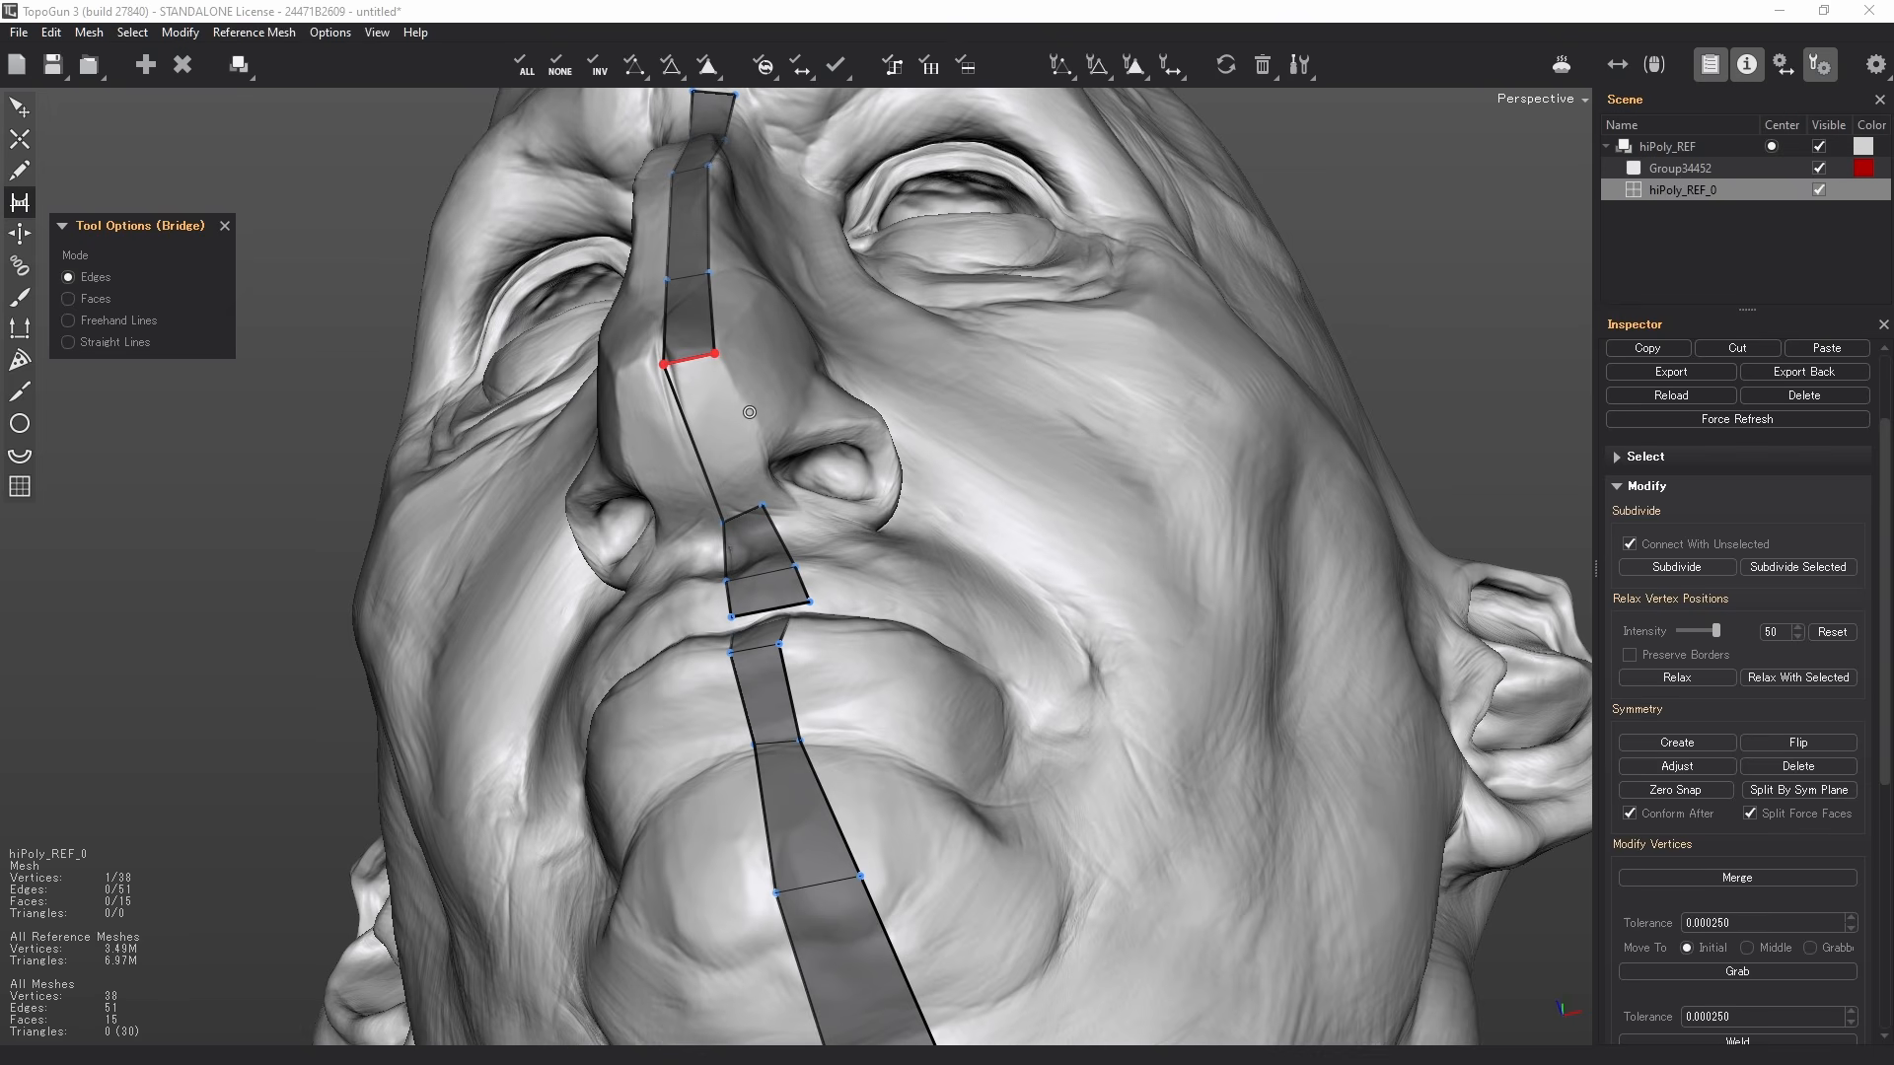
pyautogui.click(750, 434)
pyautogui.keyDown('alt'); pyautogui.moveTo(751, 434); pyautogui.dragTo(882, 612); pyautogui.keyUp('alt')
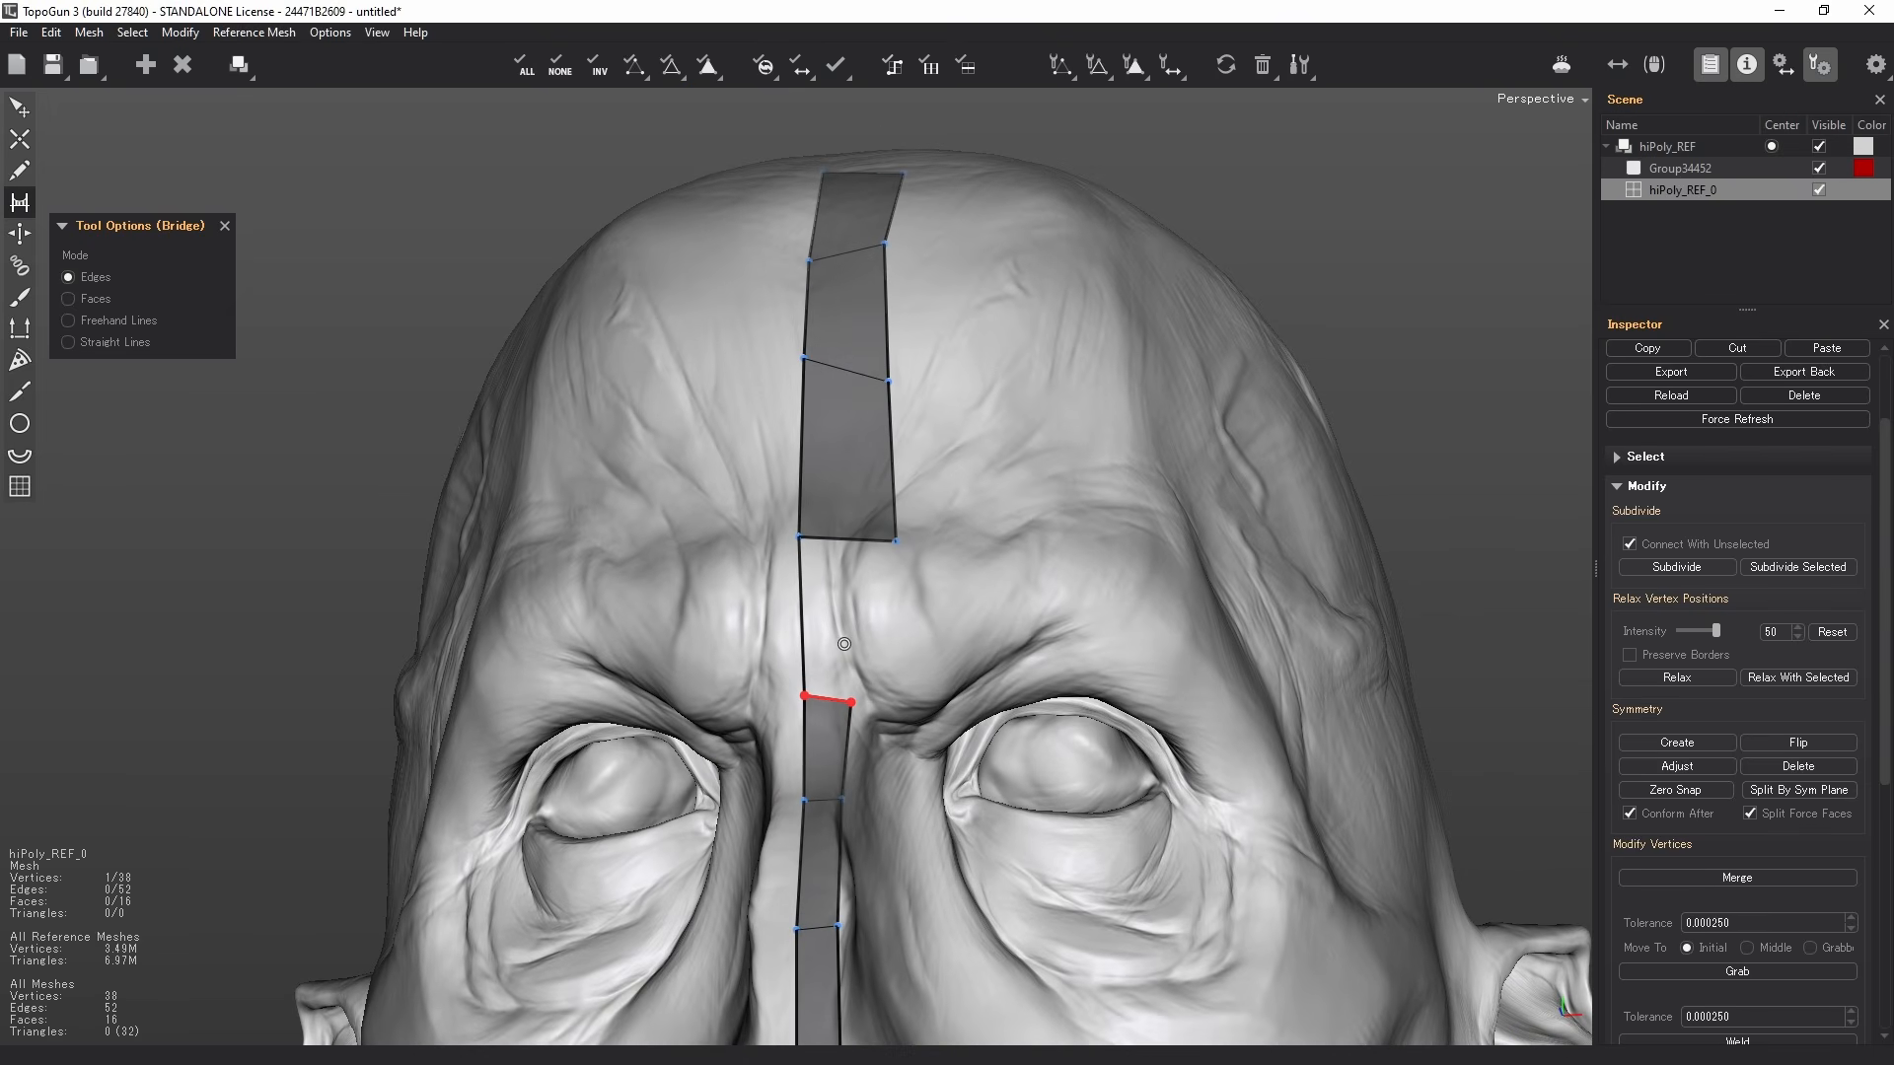
pyautogui.click(889, 610)
# - Select the entire strip and mirror it across the symmetry plane with the symmetry Create command
pyautogui.scroll(-3, 873, 532)
pyautogui.keyDown('alt'); pyautogui.moveTo(868, 464); pyautogui.dragTo(949, 631); pyautogui.keyUp('alt')
pyautogui.keyDown('alt'); pyautogui.moveTo(949, 637); pyautogui.dragTo(860, 430, button='middle'); pyautogui.keyUp('alt')
pyautogui.scroll(-1, 860, 430)
pyautogui.press('q')
pyautogui.keyDown('alt'); pyautogui.moveTo(879, 659); pyautogui.dragTo(836, 587); pyautogui.keyUp('alt')
pyautogui.keyDown('alt'); pyautogui.moveTo(836, 586); pyautogui.dragTo(874, 390, button='middle'); pyautogui.keyUp('alt')
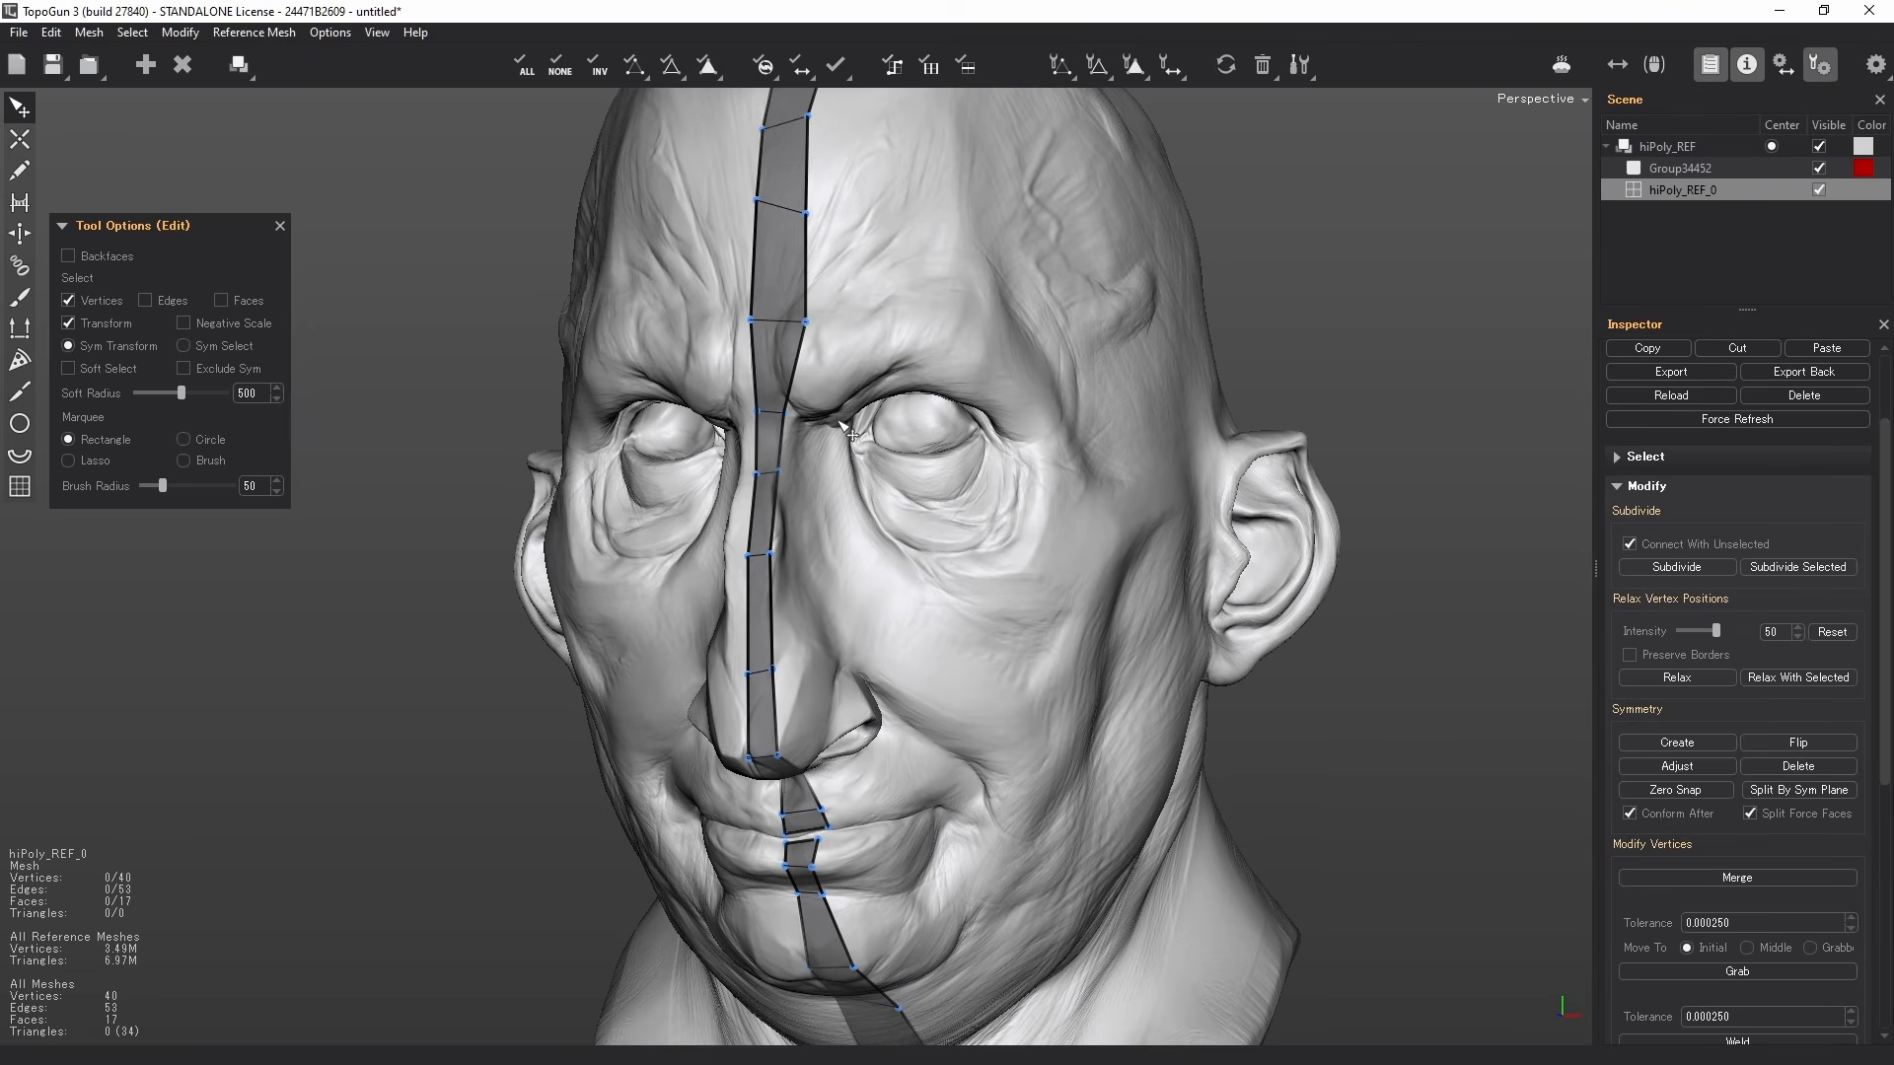
pyautogui.hotkey('ctrl', 'a')
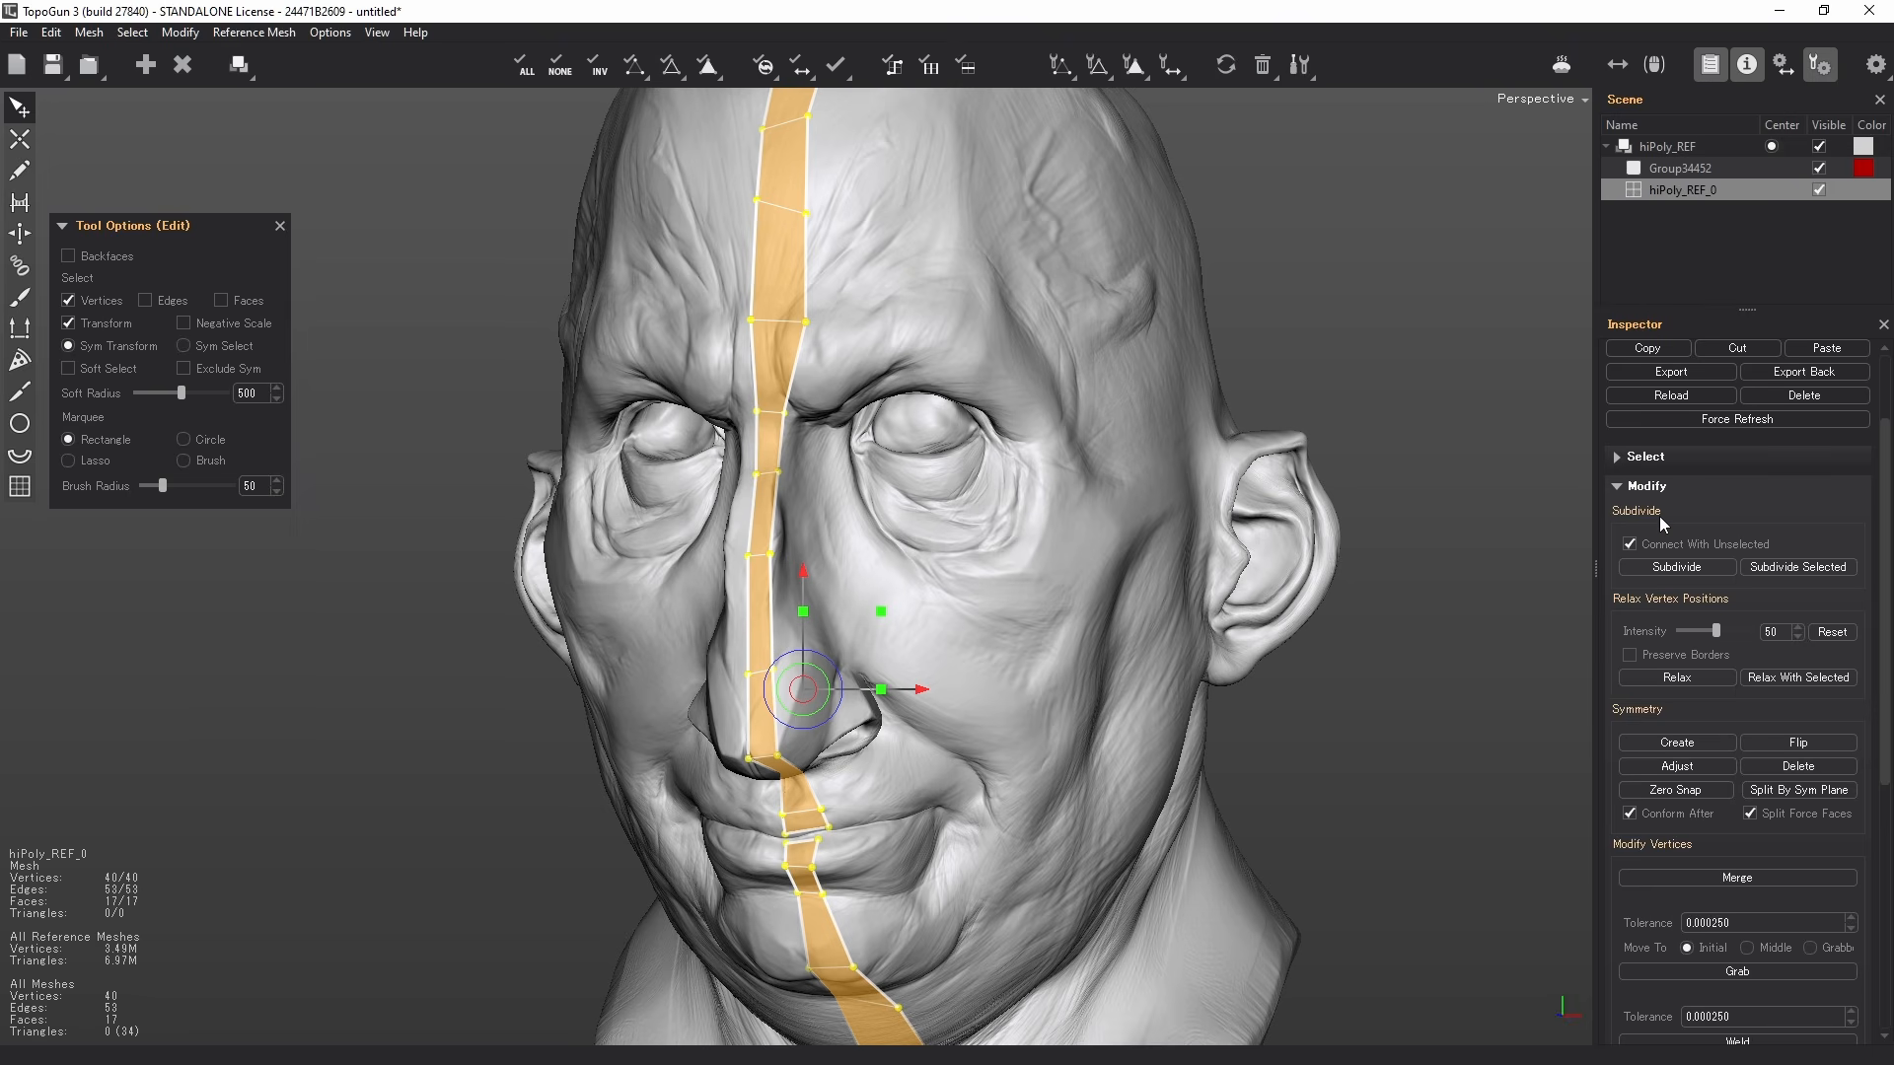
pyautogui.click(1661, 742)
pyautogui.keyDown('alt'); pyautogui.moveTo(843, 627); pyautogui.dragTo(920, 609); pyautogui.keyUp('alt')
pyautogui.click(1147, 677)
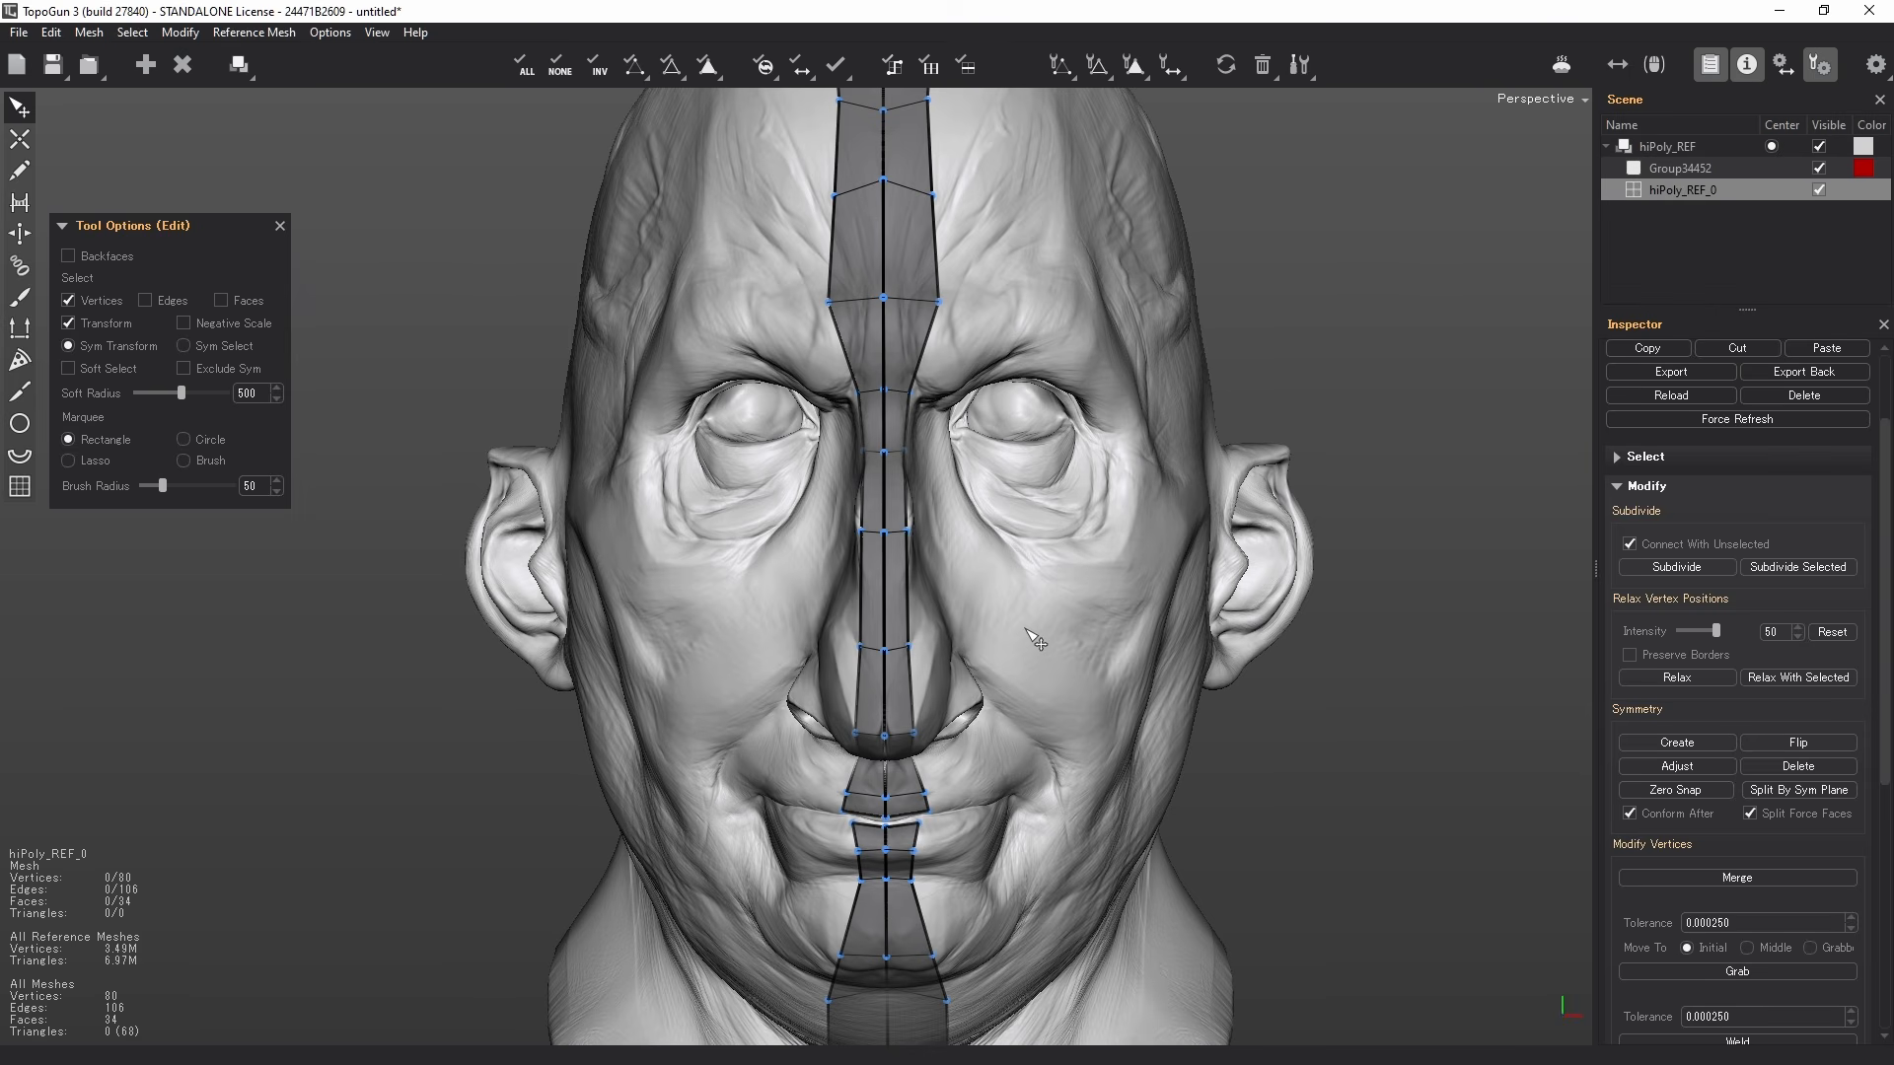
pyautogui.keyDown('alt'); pyautogui.moveTo(983, 652); pyautogui.dragTo(974, 682, button='middle'); pyautogui.keyUp('alt')
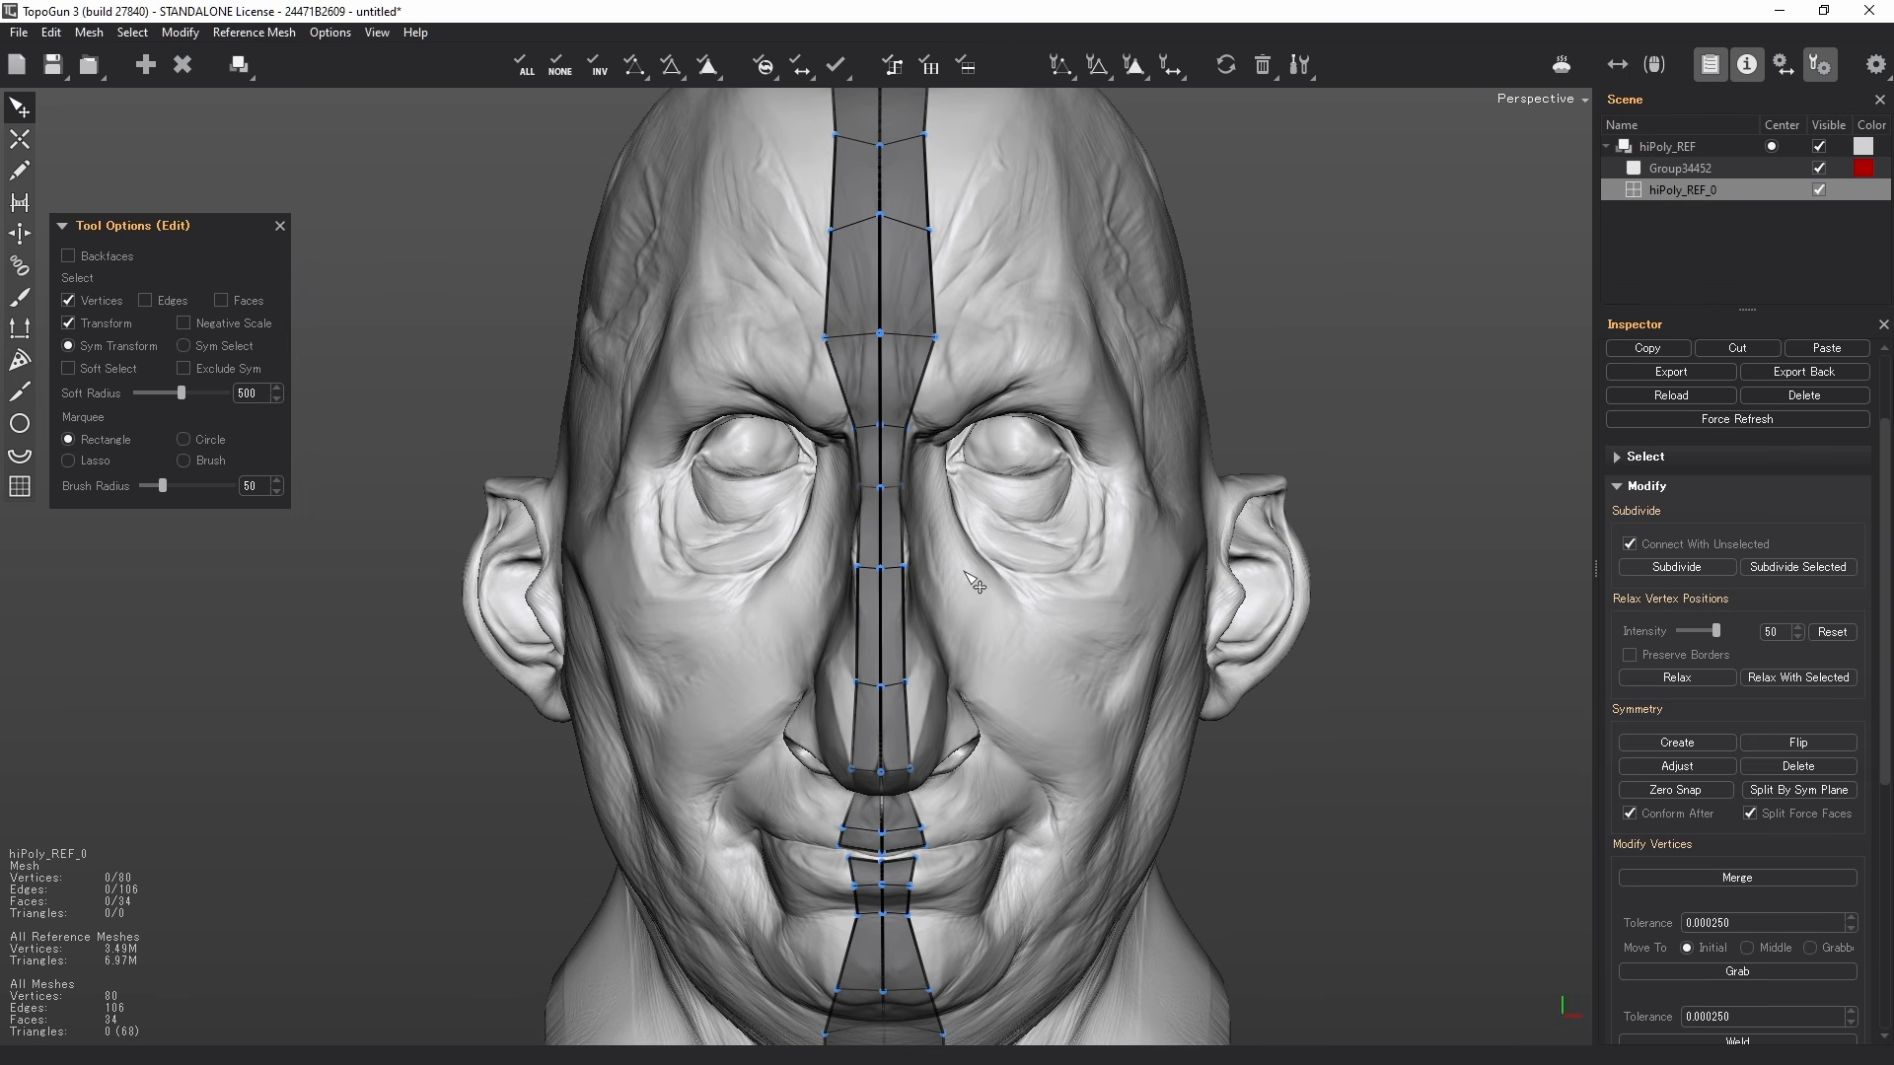
pyautogui.keyDown('alt'); pyautogui.moveTo(924, 583); pyautogui.dragTo(906, 603); pyautogui.keyUp('alt')
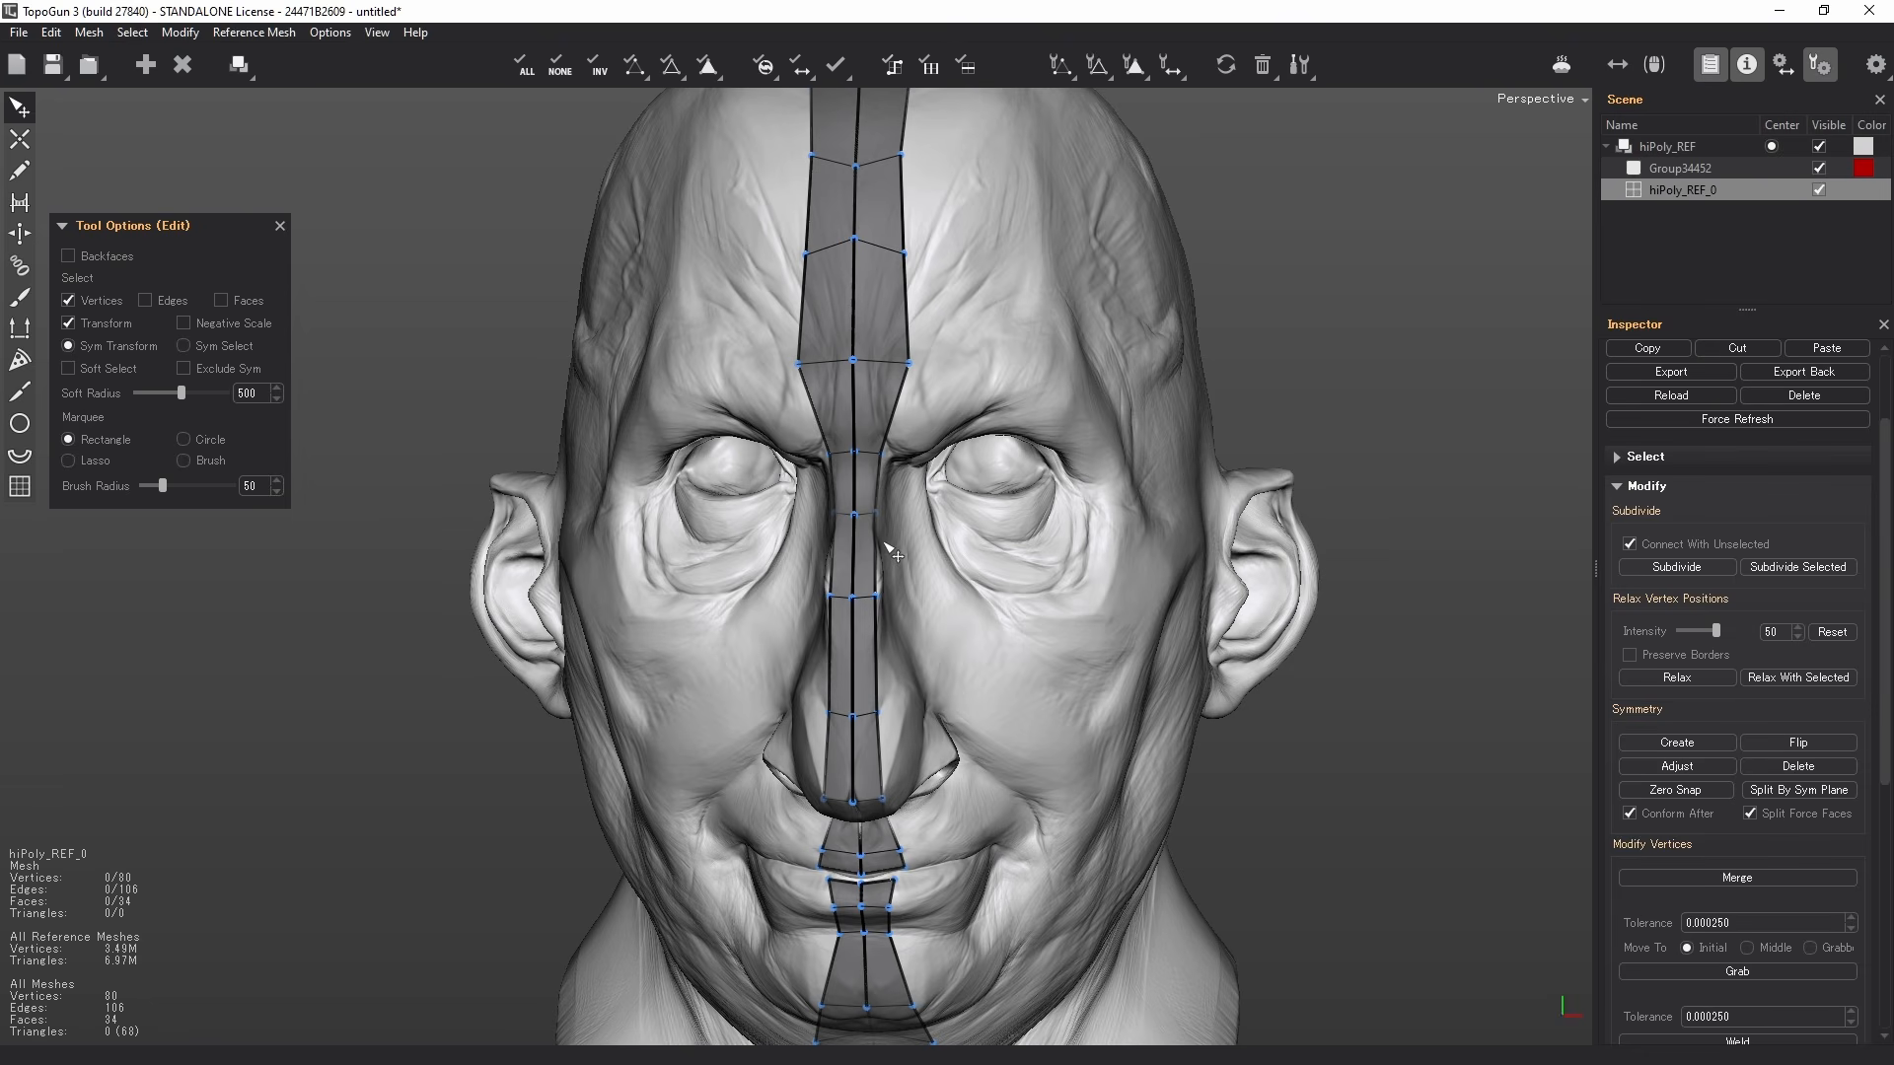
pyautogui.keyDown('alt'); pyautogui.moveTo(1045, 563); pyautogui.dragTo(948, 586, button='right'); pyautogui.keyUp('alt')
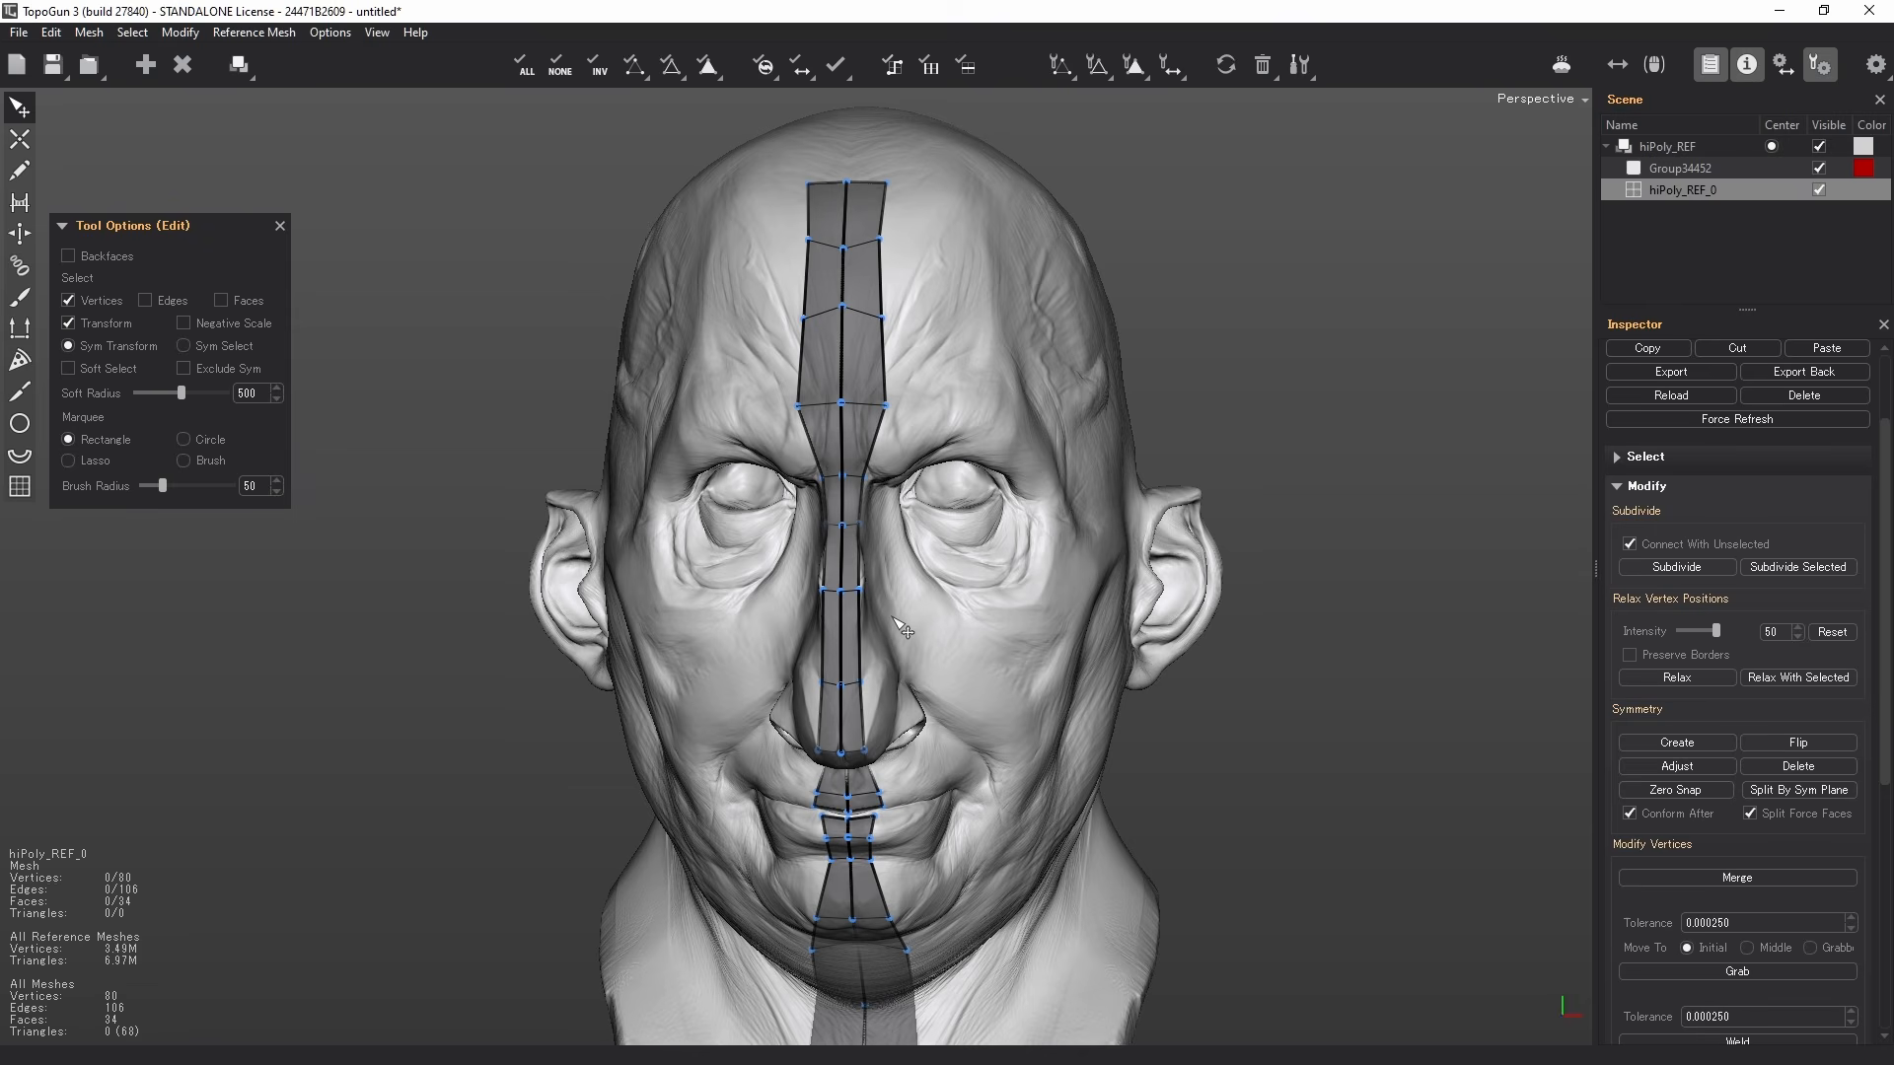
# - Undo the mirrored copy and flip the selected strip to the other side of the symmetry plane
pyautogui.hotkey('ctrl', 'z')
pyautogui.hotkey('ctrl', 'z')
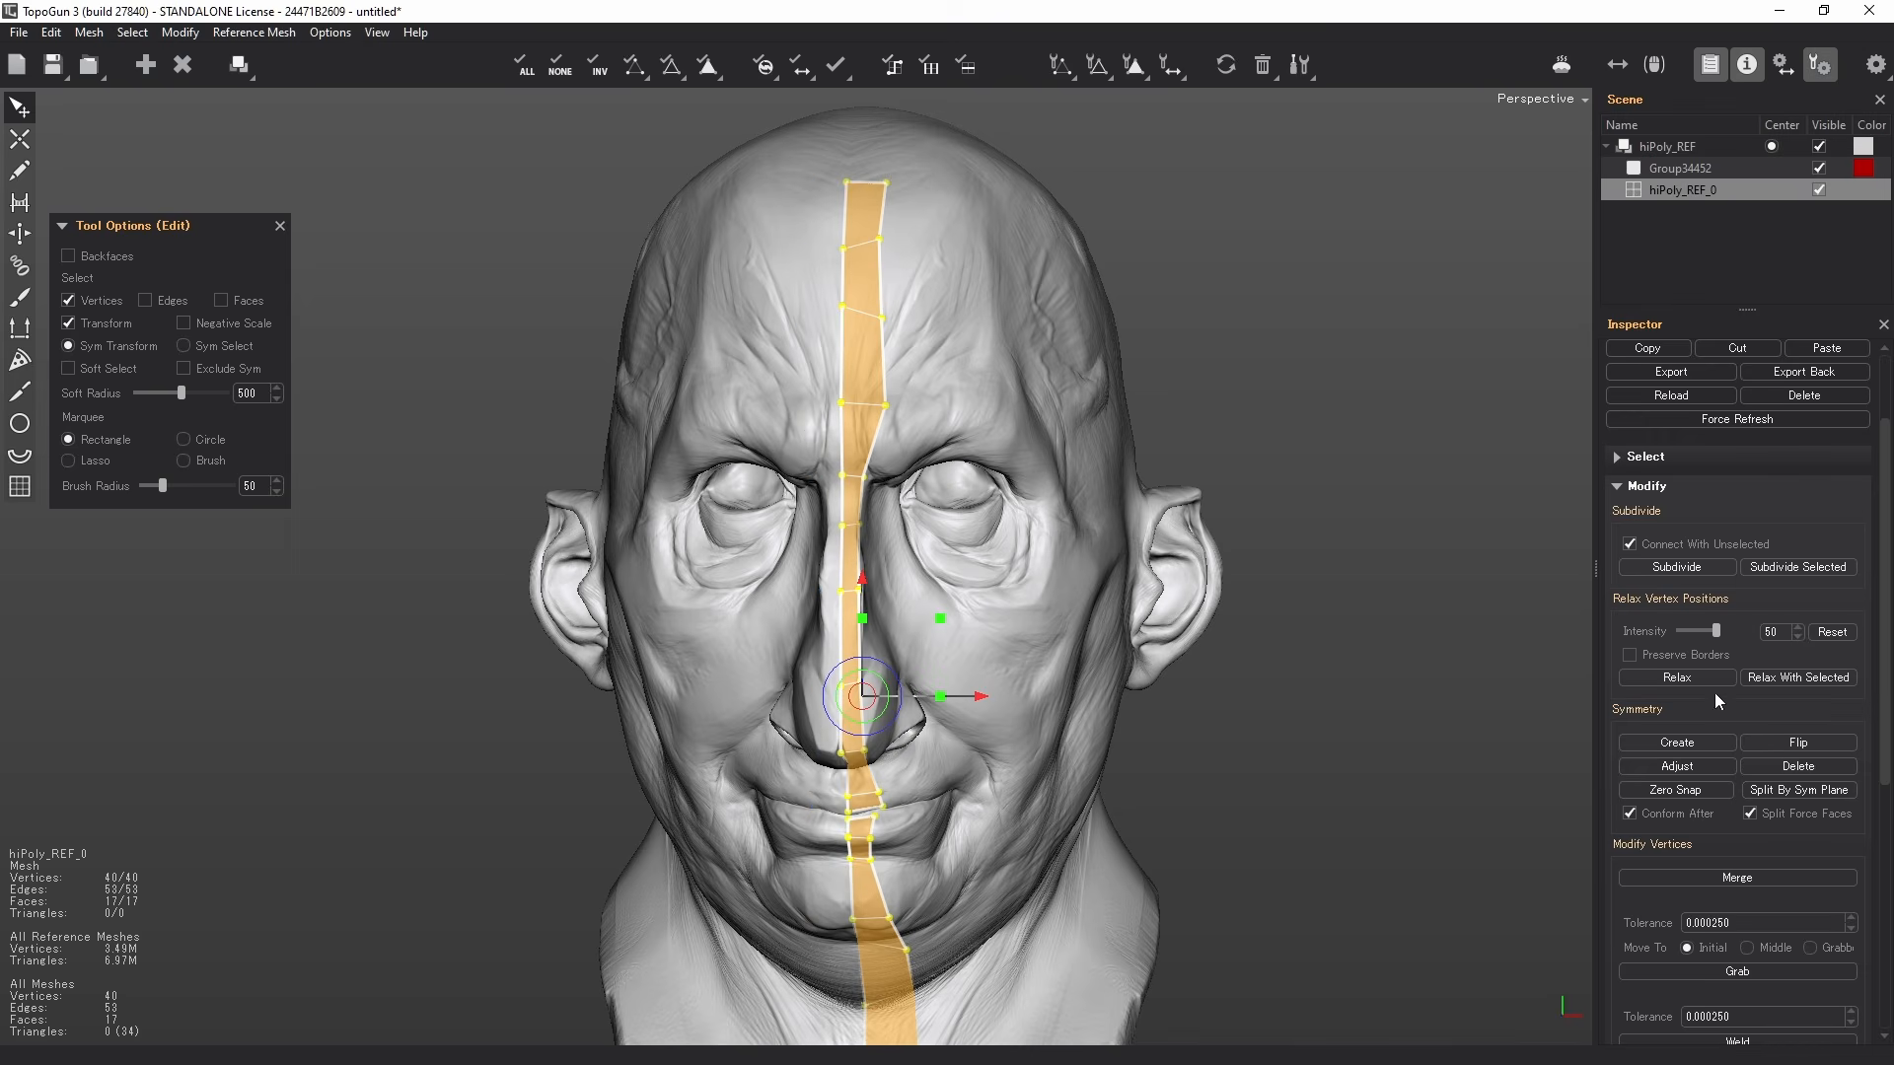
pyautogui.click(1789, 741)
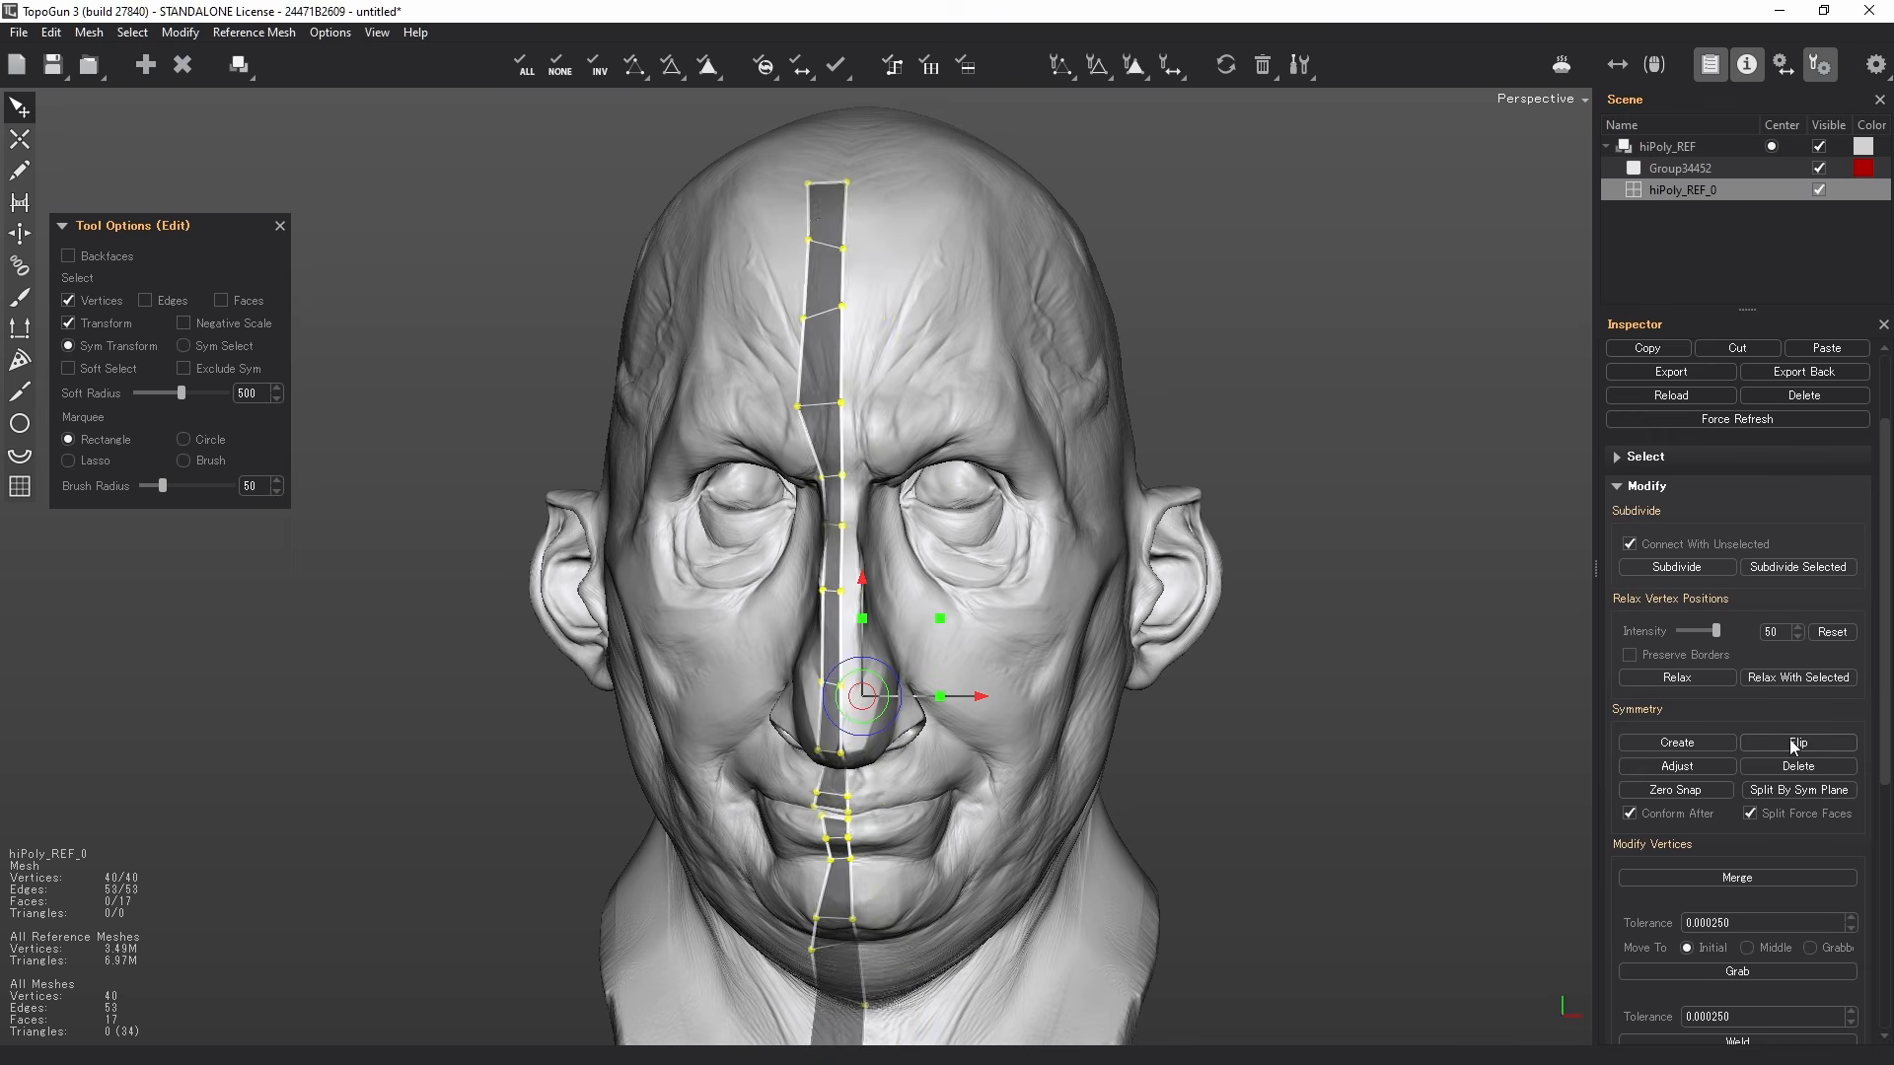
# - Flip the selected strip back and forth across the symmetry plane several times
pyautogui.click(1794, 745)
pyautogui.click(1793, 744)
pyautogui.click(1793, 745)
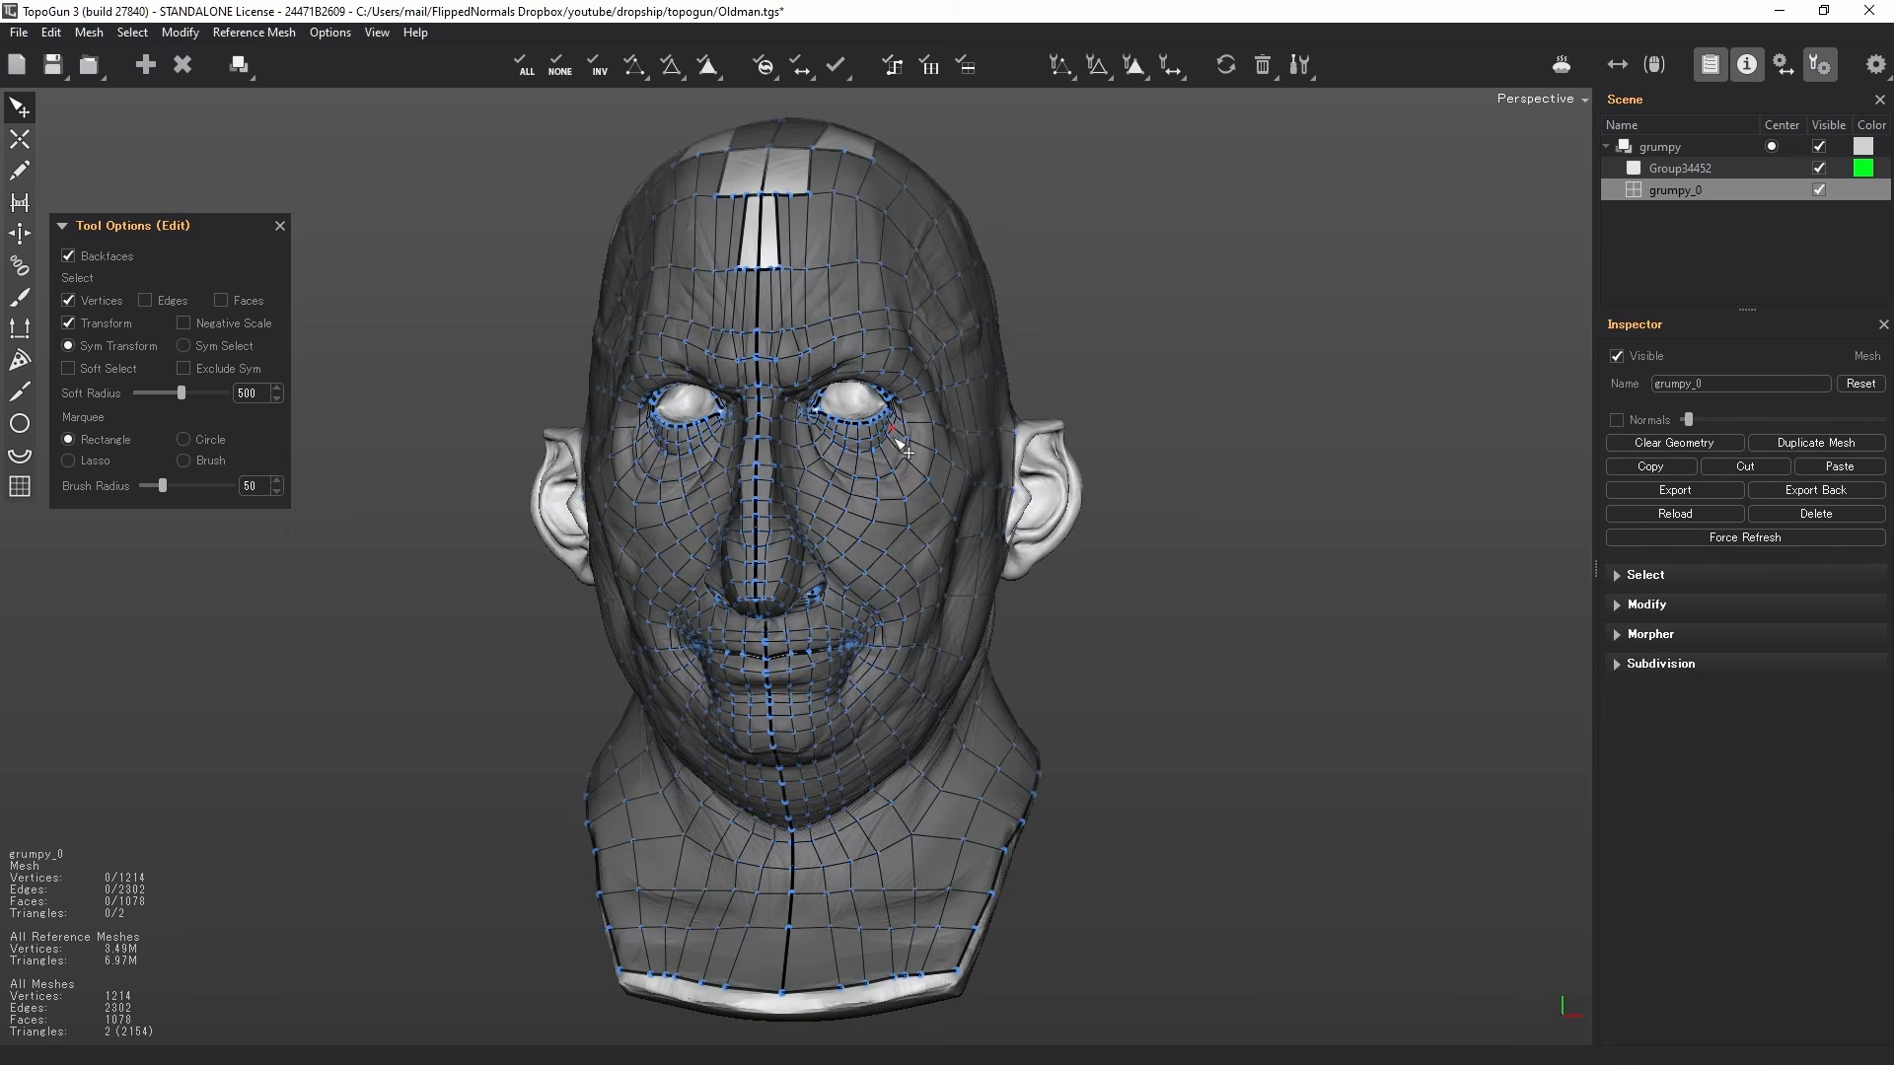
# - In Front view, select all vertices of the finished head mesh on the viewer's left of the centre line and delete them
pyautogui.moveTo(746, 426); pyautogui.dragTo(790, 475, button='middle')
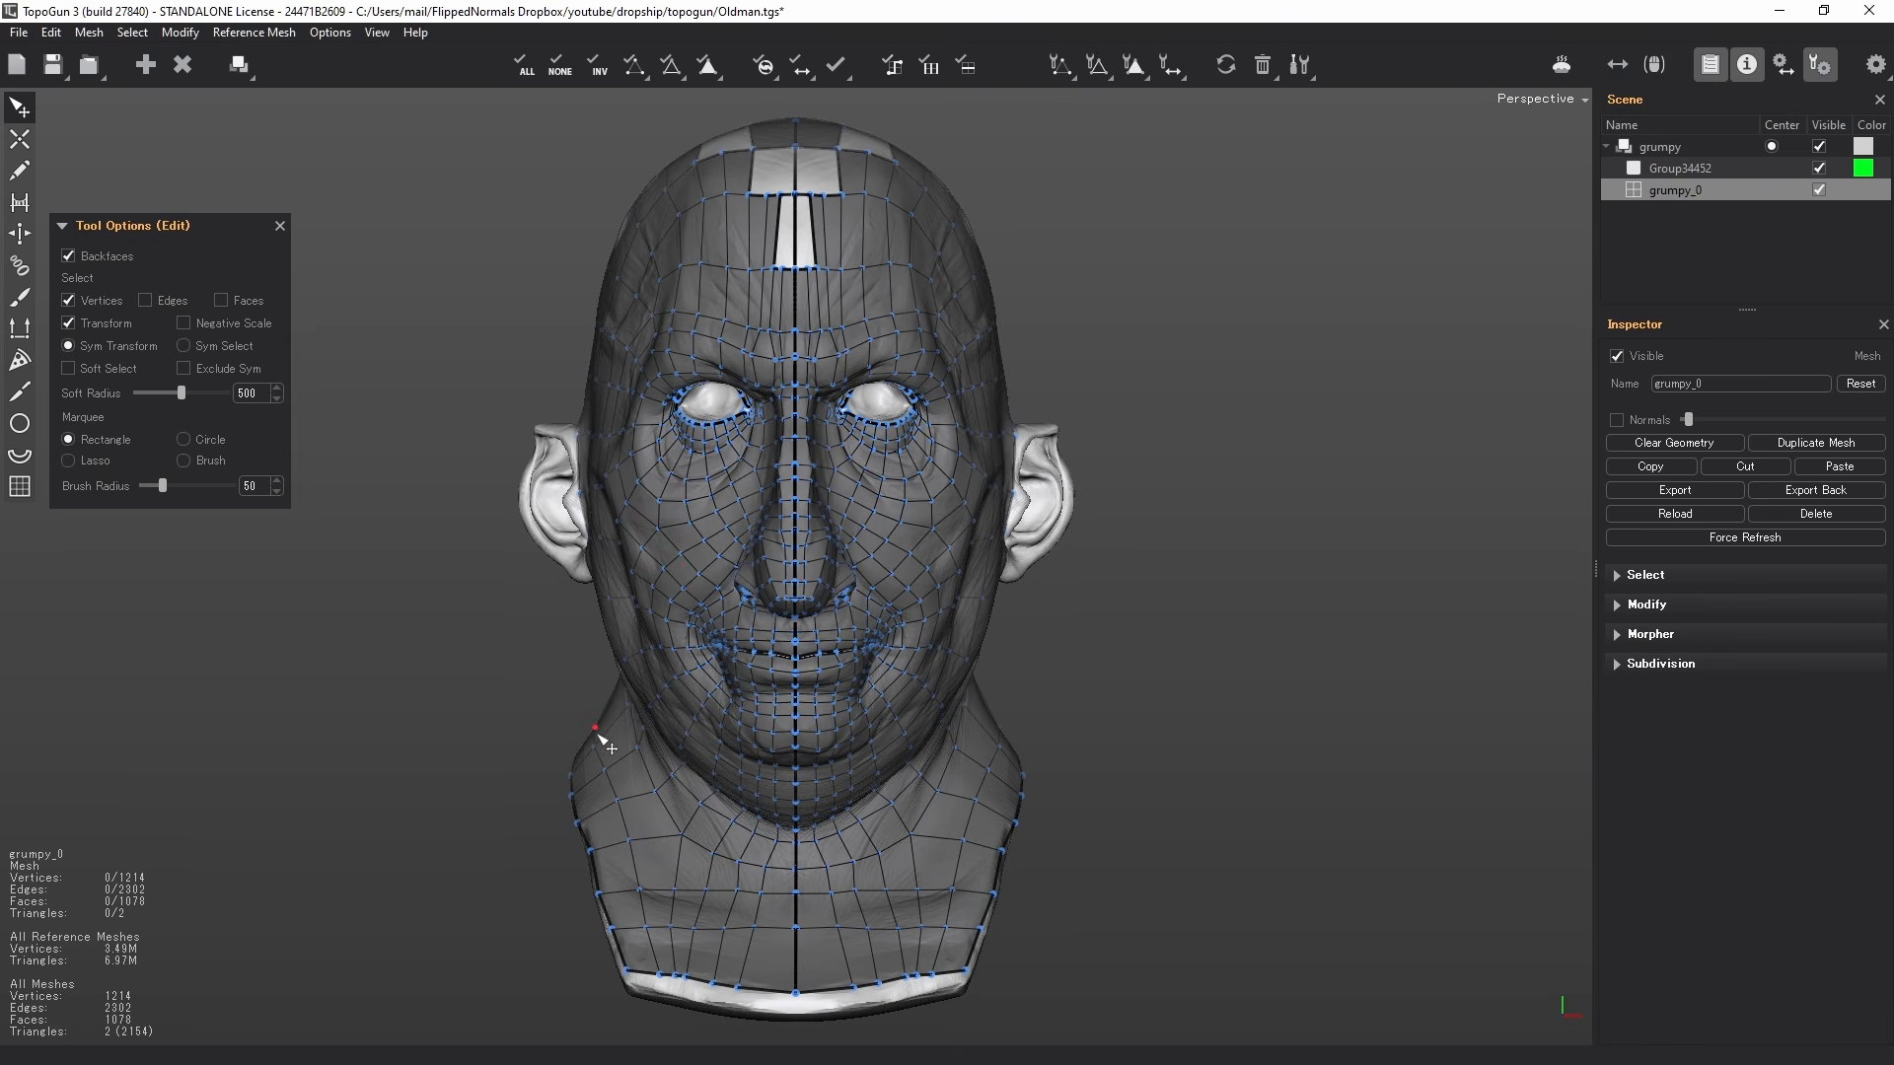
pyautogui.moveTo(599, 737); pyautogui.dragTo(606, 685, button='middle')
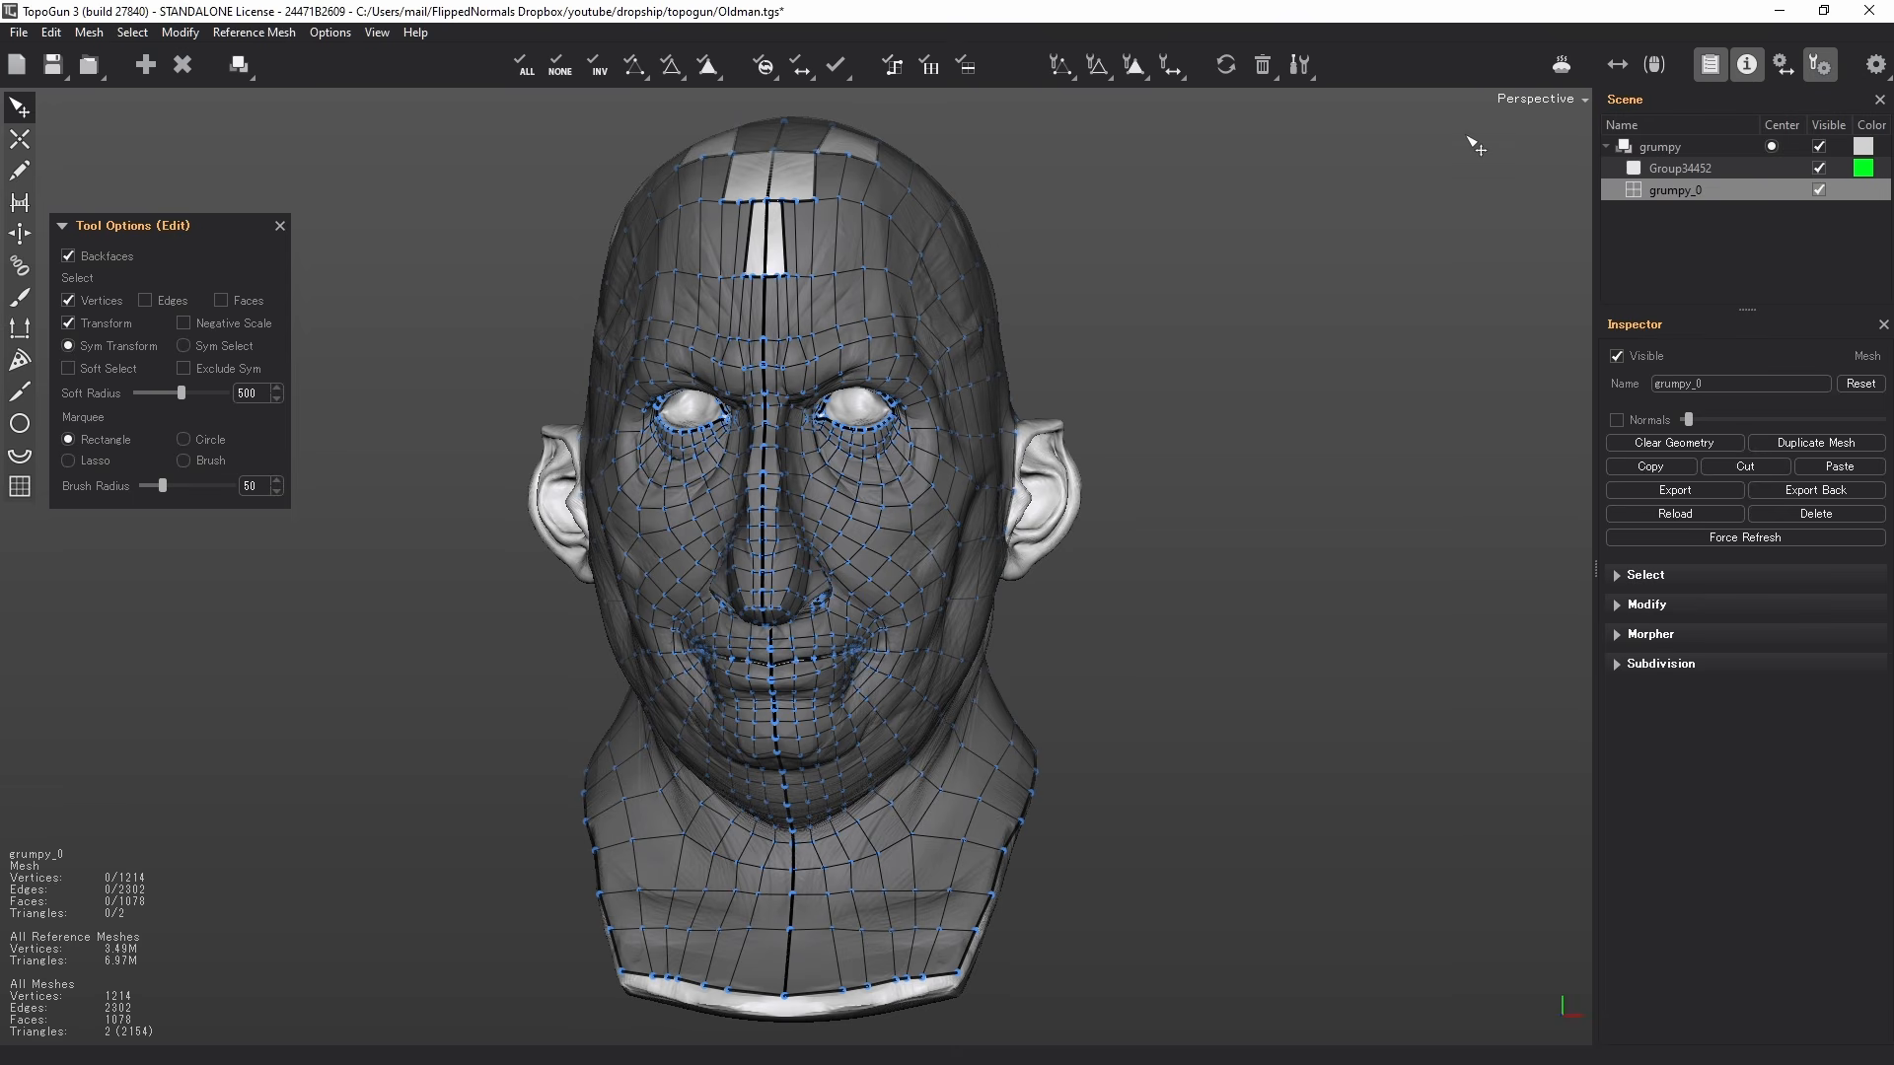
pyautogui.click(1535, 101)
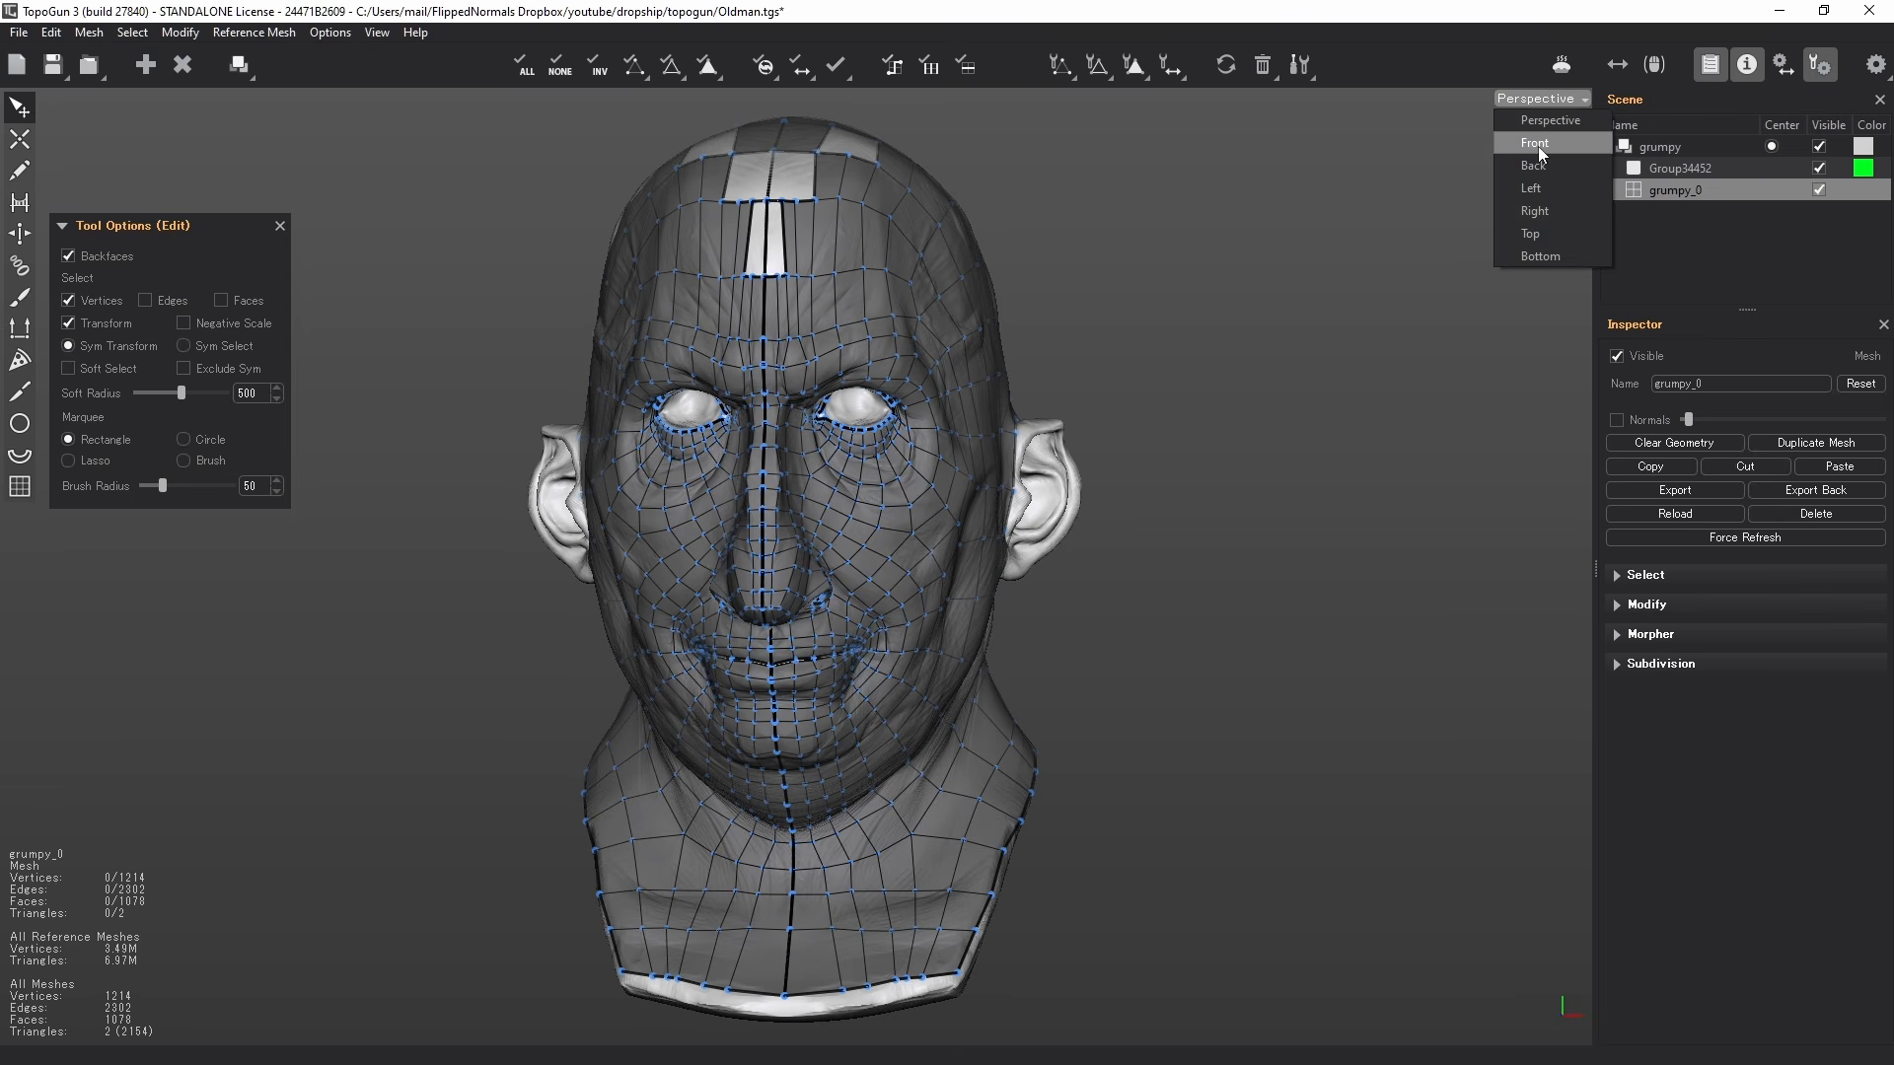
pyautogui.click(1537, 146)
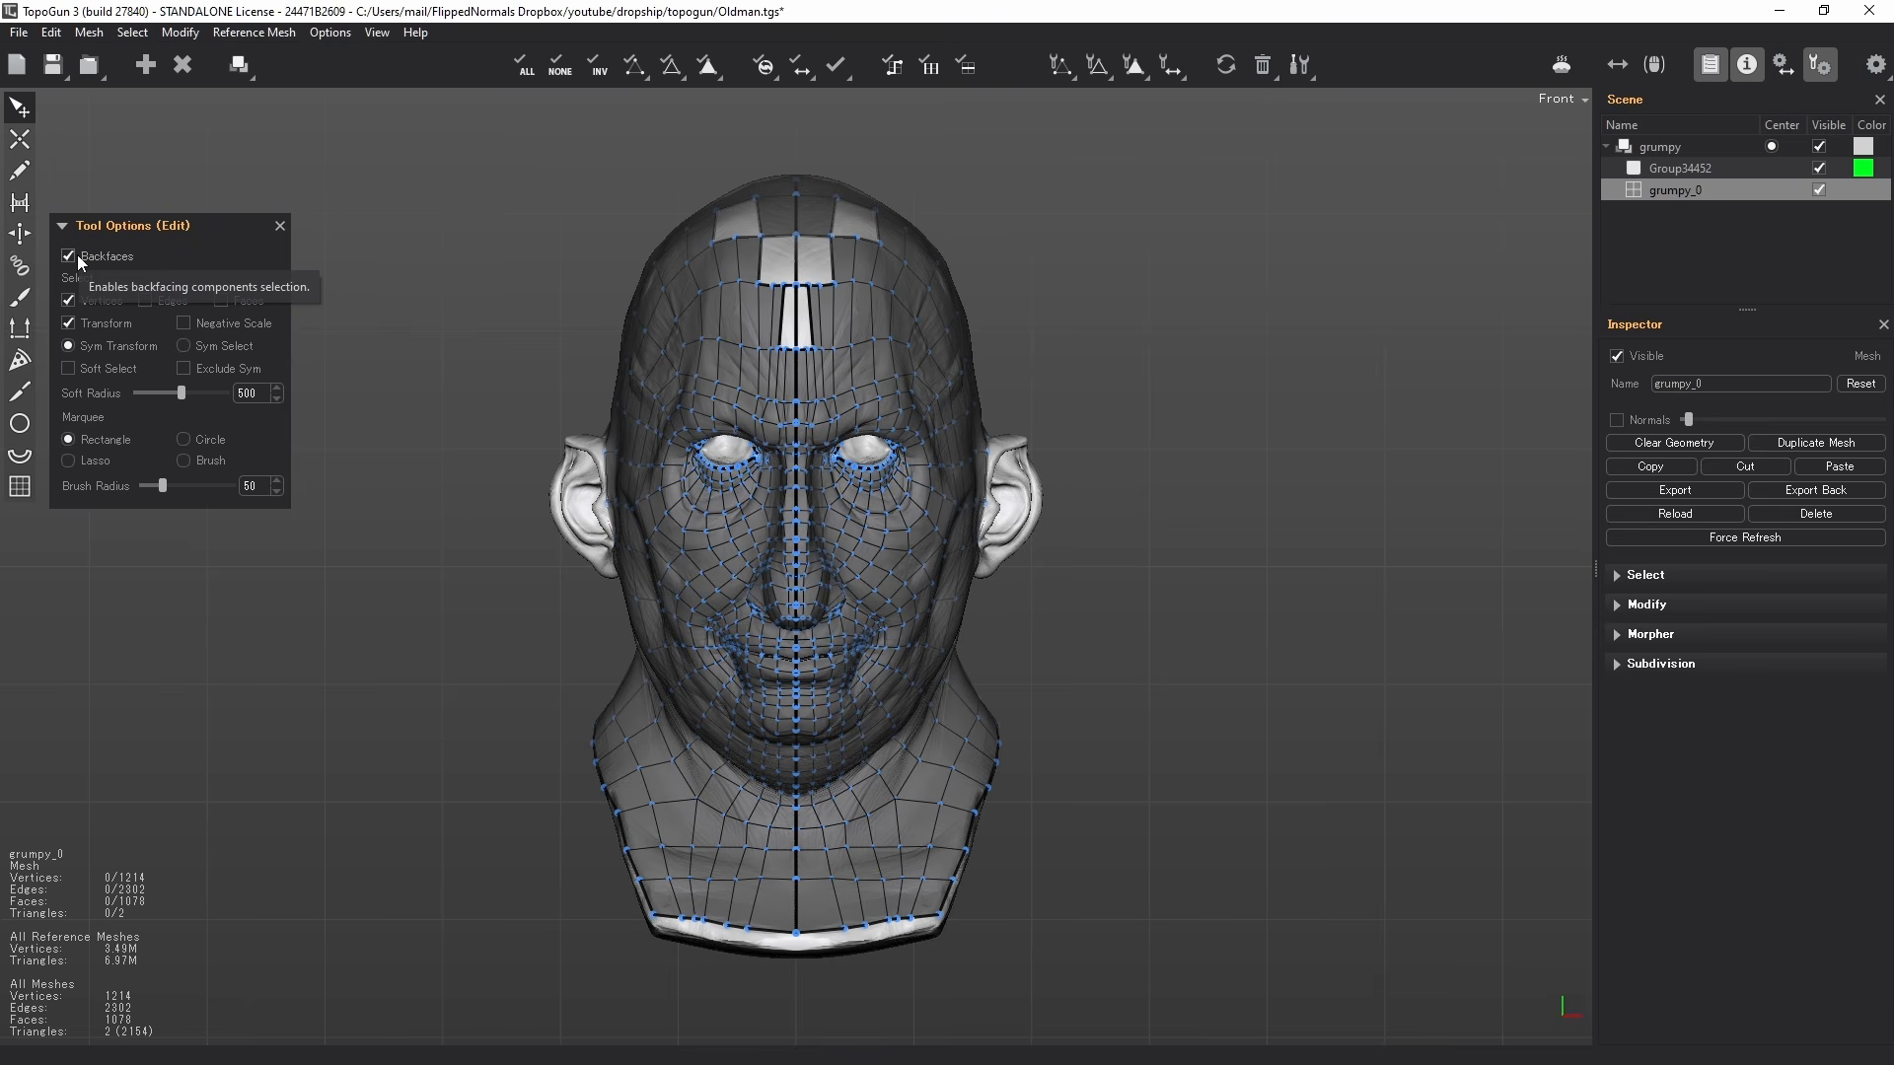
pyautogui.moveTo(393, 1006); pyautogui.dragTo(796, 106)
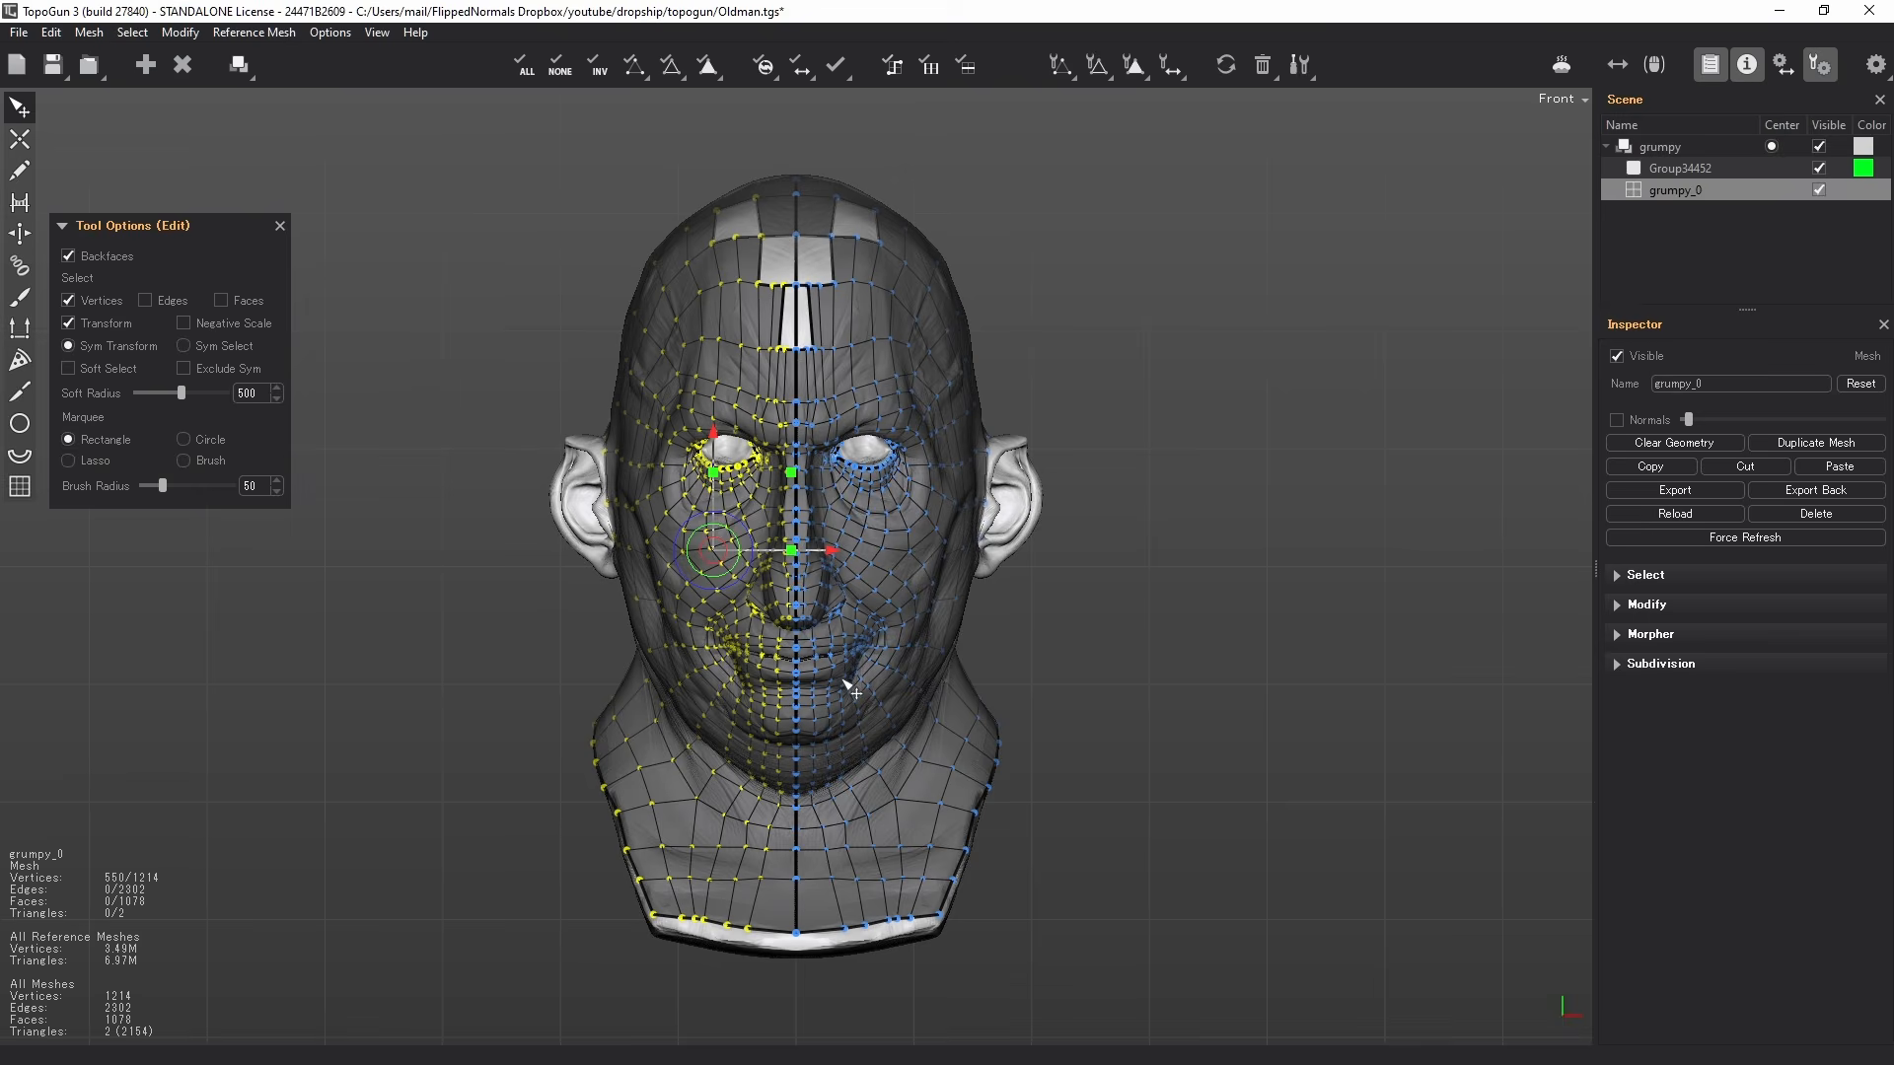
pyautogui.press('Delete')
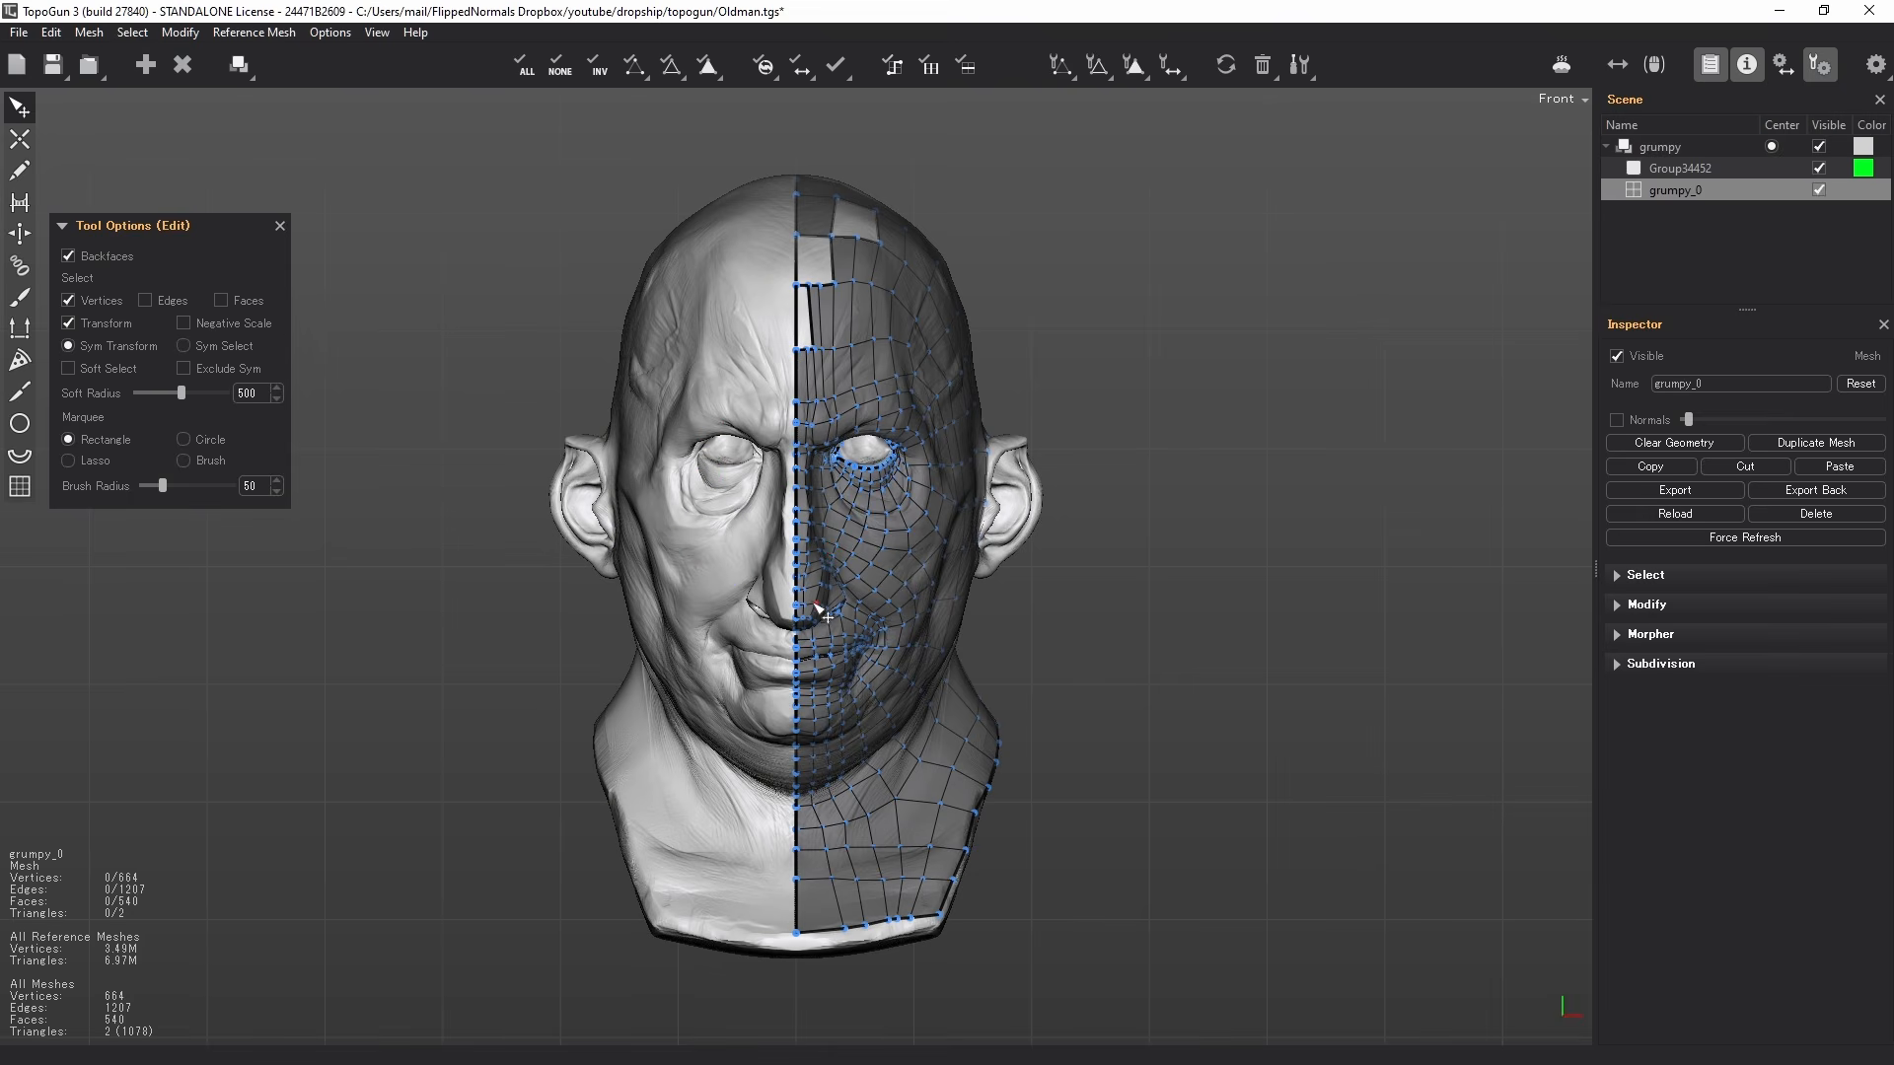
# - Return to the Perspective view and examine the open area around the ear on the remaining half of the head
pyautogui.click(1571, 103)
pyautogui.click(1569, 119)
pyautogui.keyDown('alt'); pyautogui.moveTo(1116, 448); pyautogui.dragTo(1006, 456); pyautogui.keyUp('alt')
pyautogui.keyDown('alt'); pyautogui.moveTo(1006, 463); pyautogui.dragTo(1162, 529, button='right'); pyautogui.keyUp('alt')
pyautogui.keyDown('alt'); pyautogui.moveTo(1161, 529); pyautogui.dragTo(800, 542); pyautogui.keyUp('alt')
pyautogui.keyDown('alt'); pyautogui.moveTo(761, 487); pyautogui.dragTo(734, 538, button='middle'); pyautogui.keyUp('alt')
pyautogui.keyDown('alt'); pyautogui.moveTo(734, 537); pyautogui.dragTo(1027, 412); pyautogui.keyUp('alt')
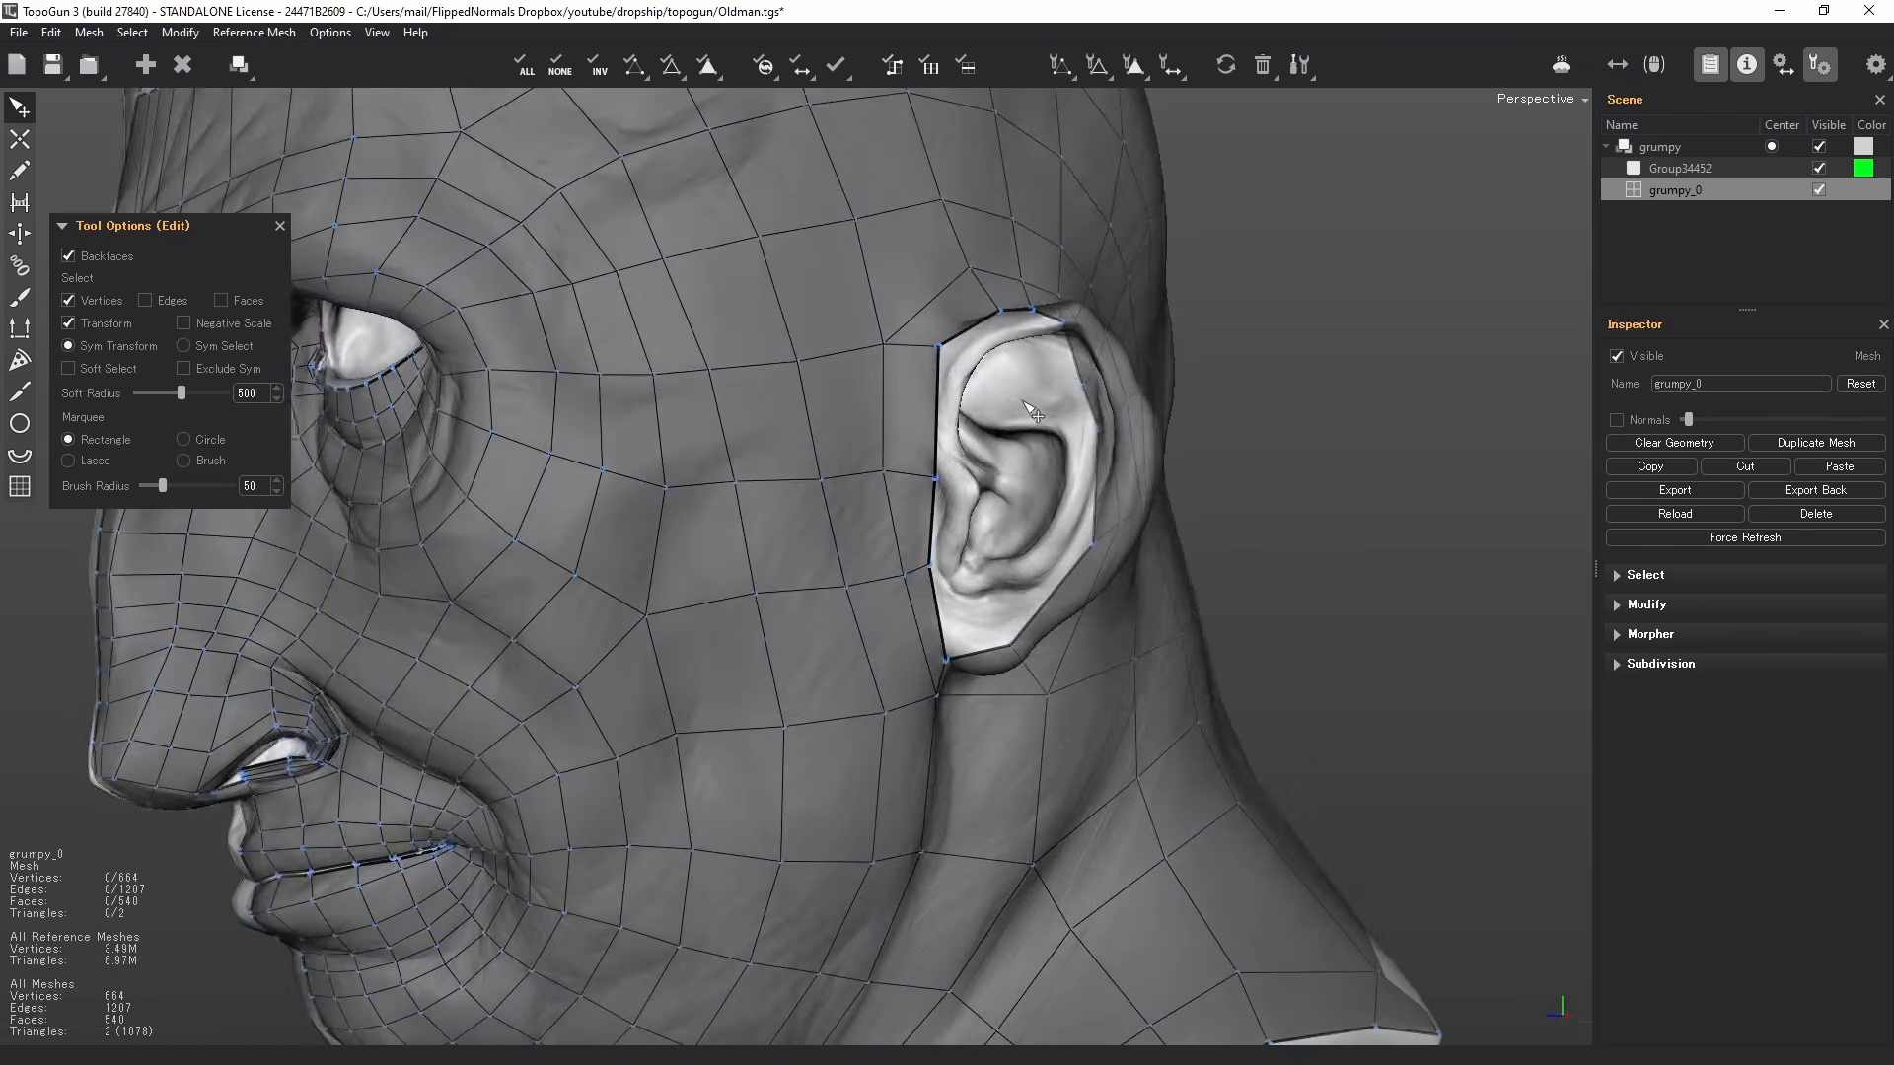
pyautogui.keyDown('alt'); pyautogui.moveTo(1027, 412); pyautogui.dragTo(1183, 446, button='right'); pyautogui.keyUp('alt')
pyautogui.keyDown('alt'); pyautogui.moveTo(1184, 446); pyautogui.dragTo(872, 563, button='middle'); pyautogui.keyUp('alt')
pyautogui.keyDown('alt'); pyautogui.moveTo(872, 562); pyautogui.dragTo(937, 560); pyautogui.keyUp('alt')
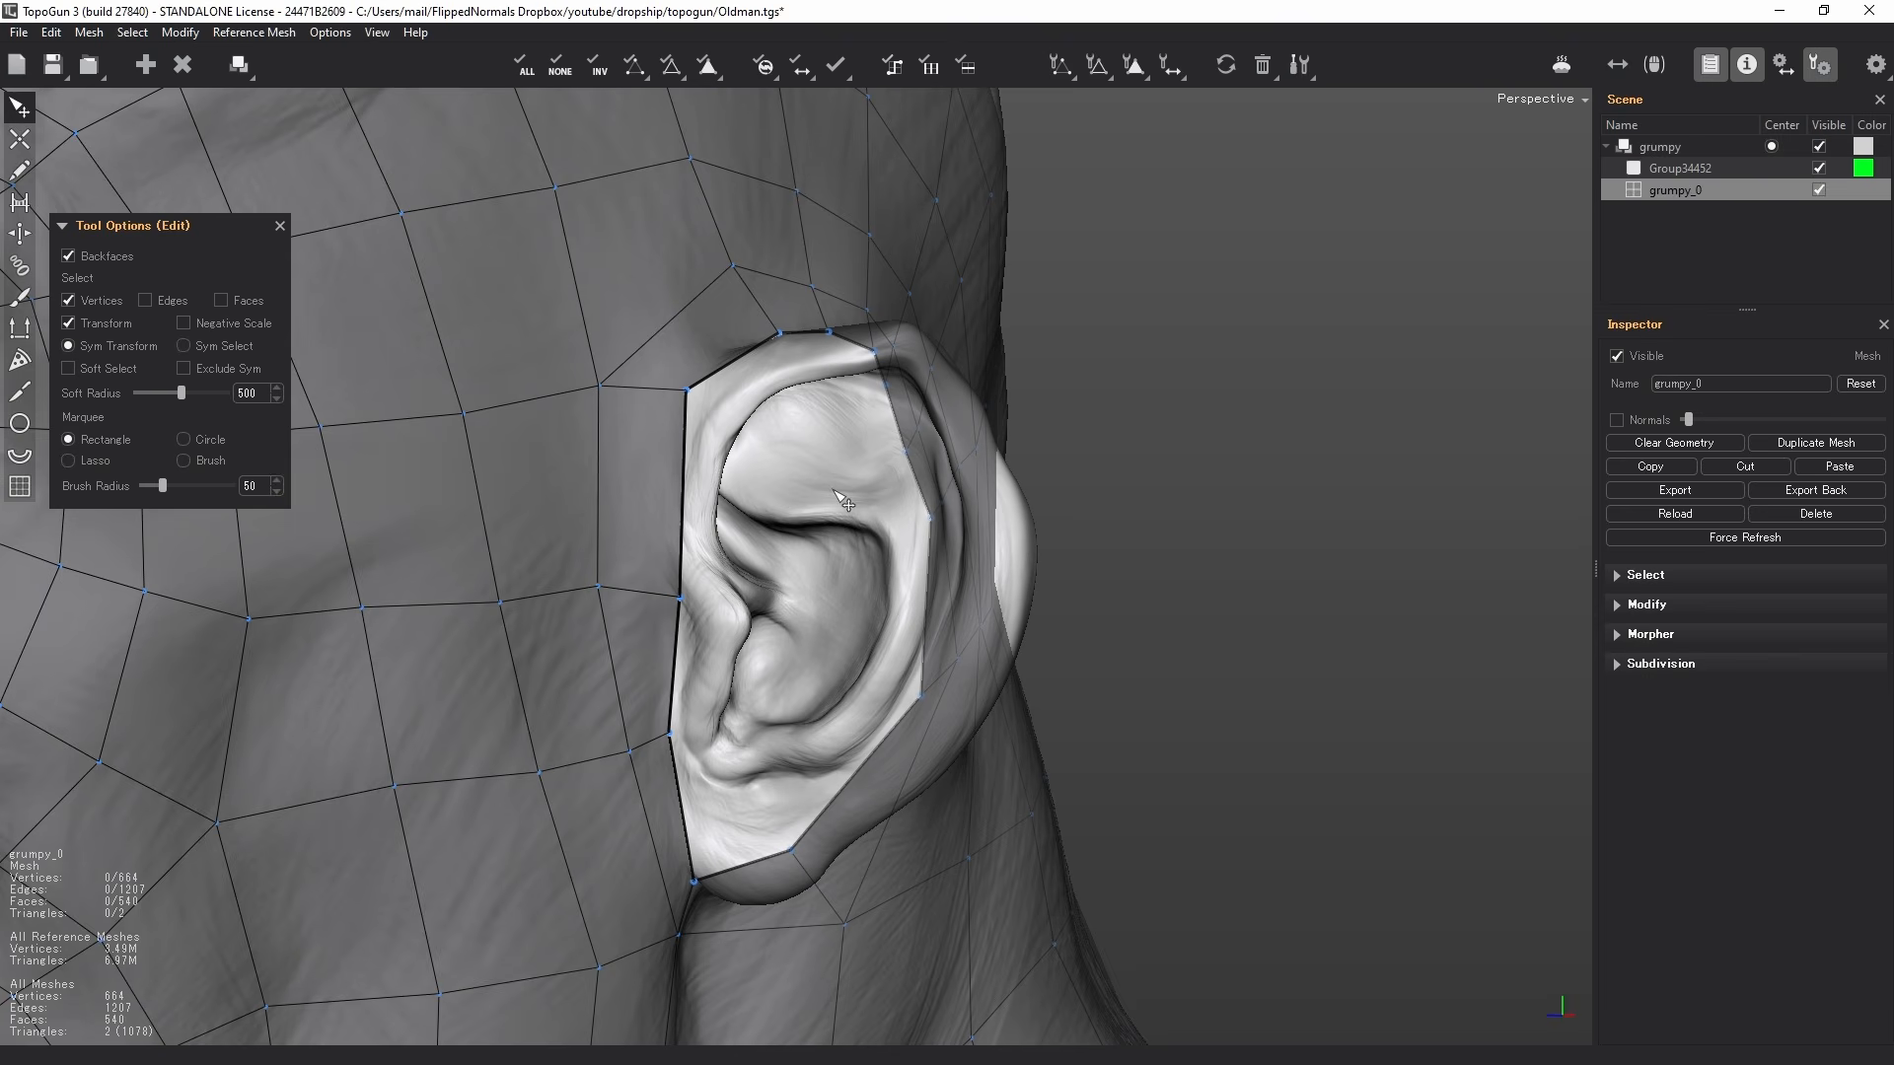
pyautogui.press('w')
pyautogui.keyDown('alt'); pyautogui.moveTo(711, 568); pyautogui.dragTo(732, 582, button='right'); pyautogui.keyUp('alt')
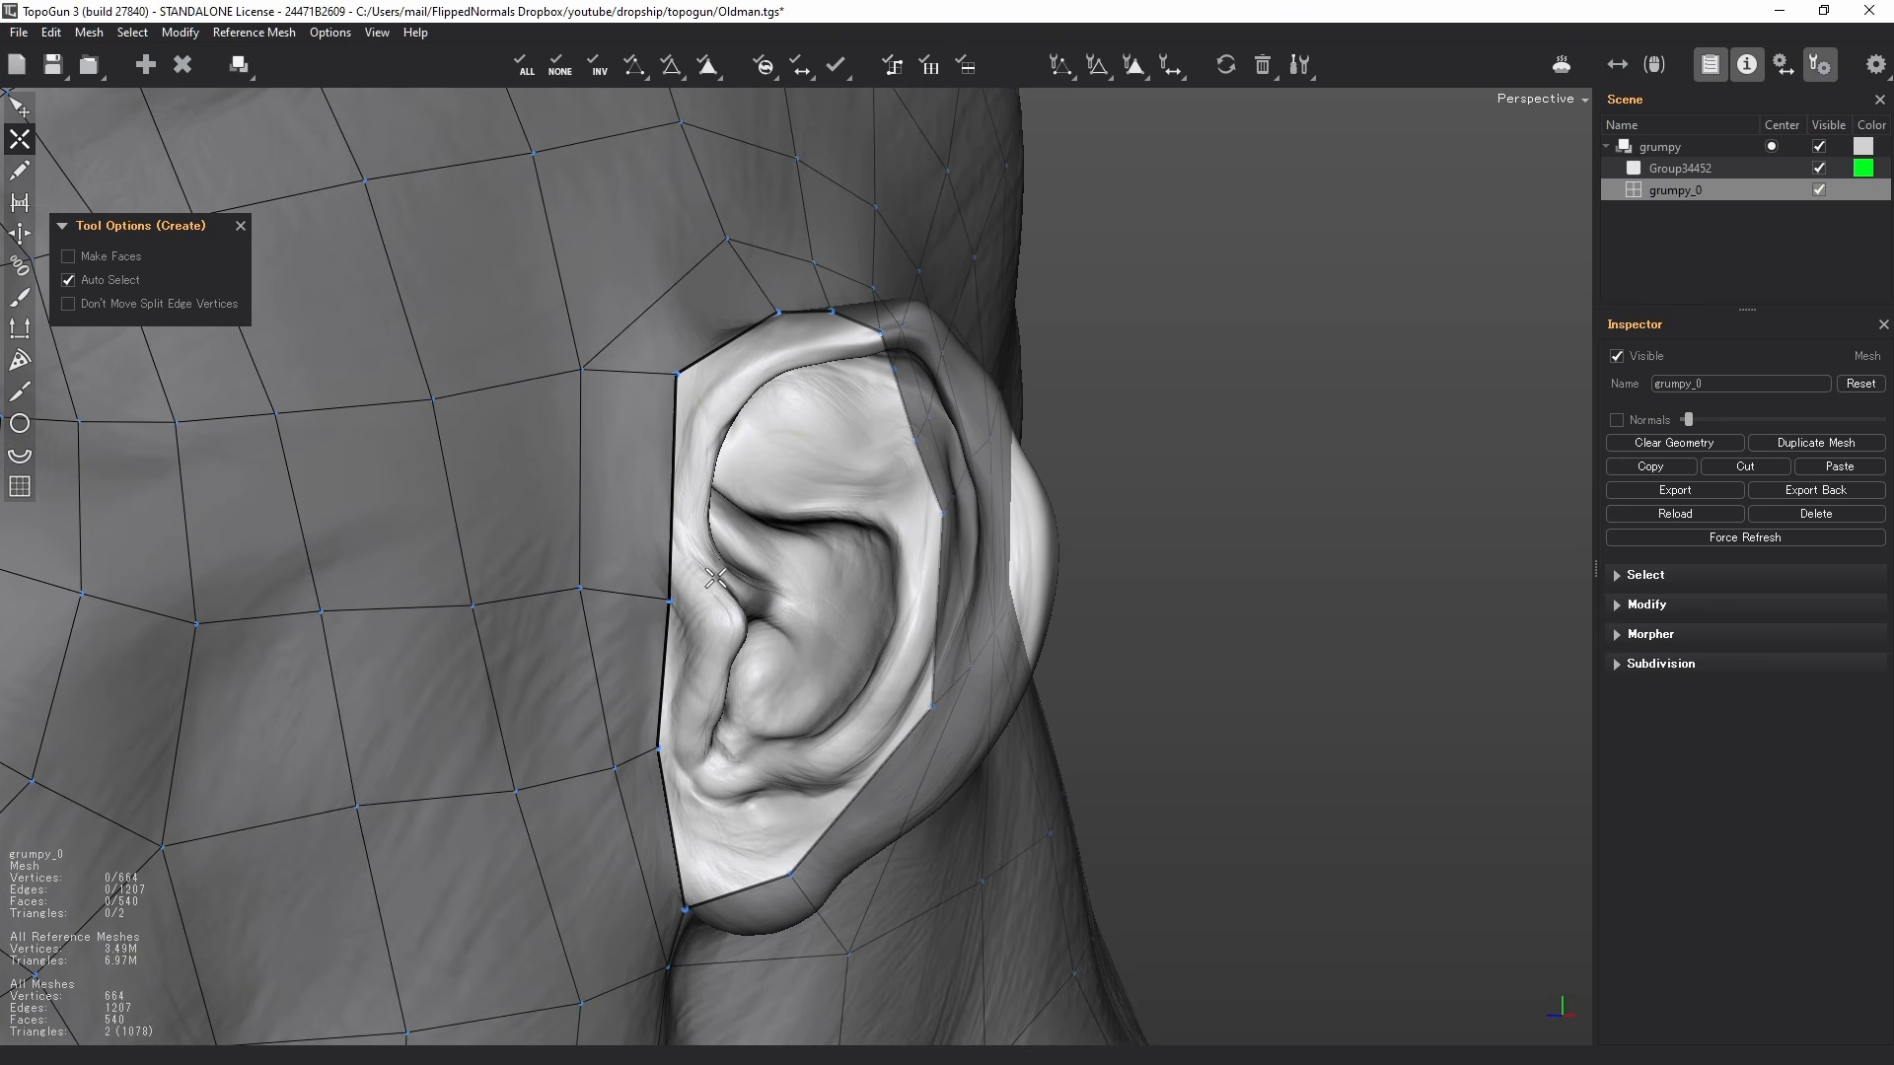
pyautogui.keyDown('alt'); pyautogui.moveTo(717, 600); pyautogui.dragTo(712, 557, button='middle'); pyautogui.keyUp('alt')
pyautogui.keyDown('alt'); pyautogui.moveTo(711, 557); pyautogui.dragTo(886, 525, button='right'); pyautogui.keyUp('alt')
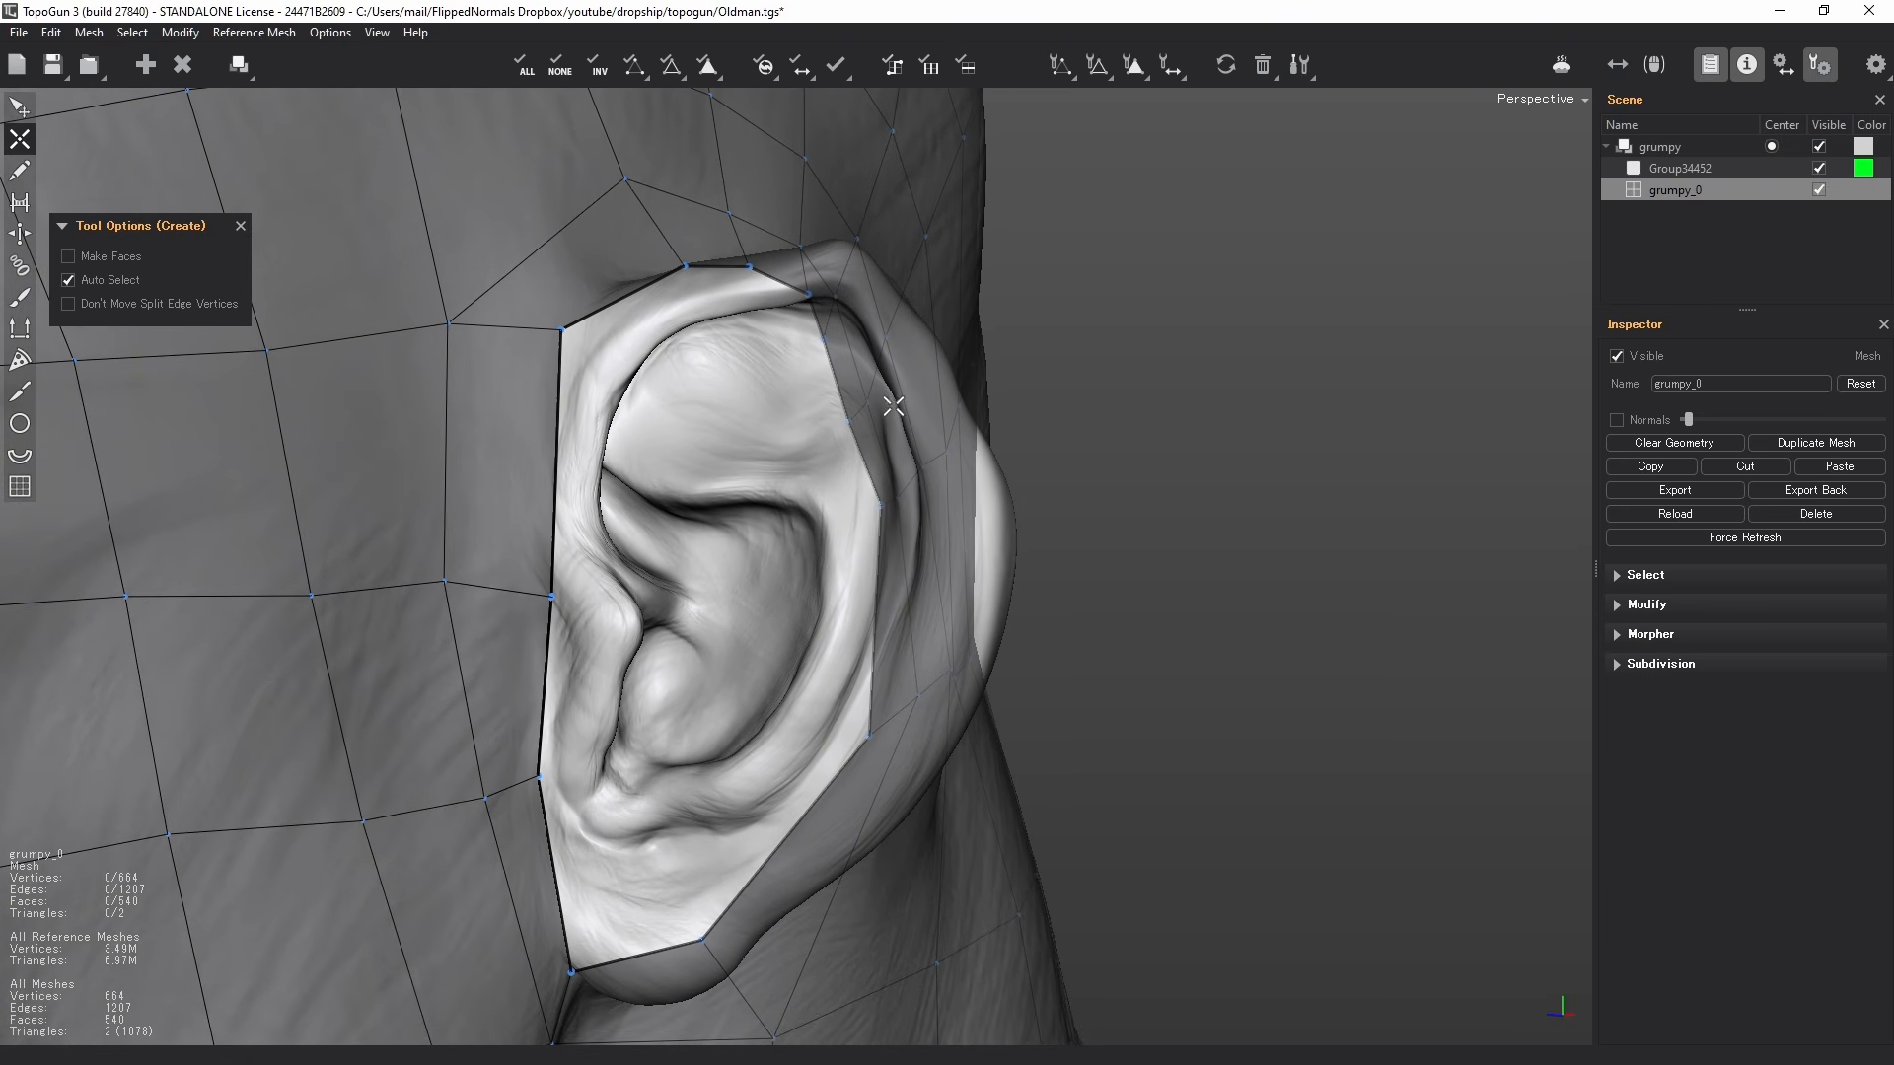
pyautogui.press('q')
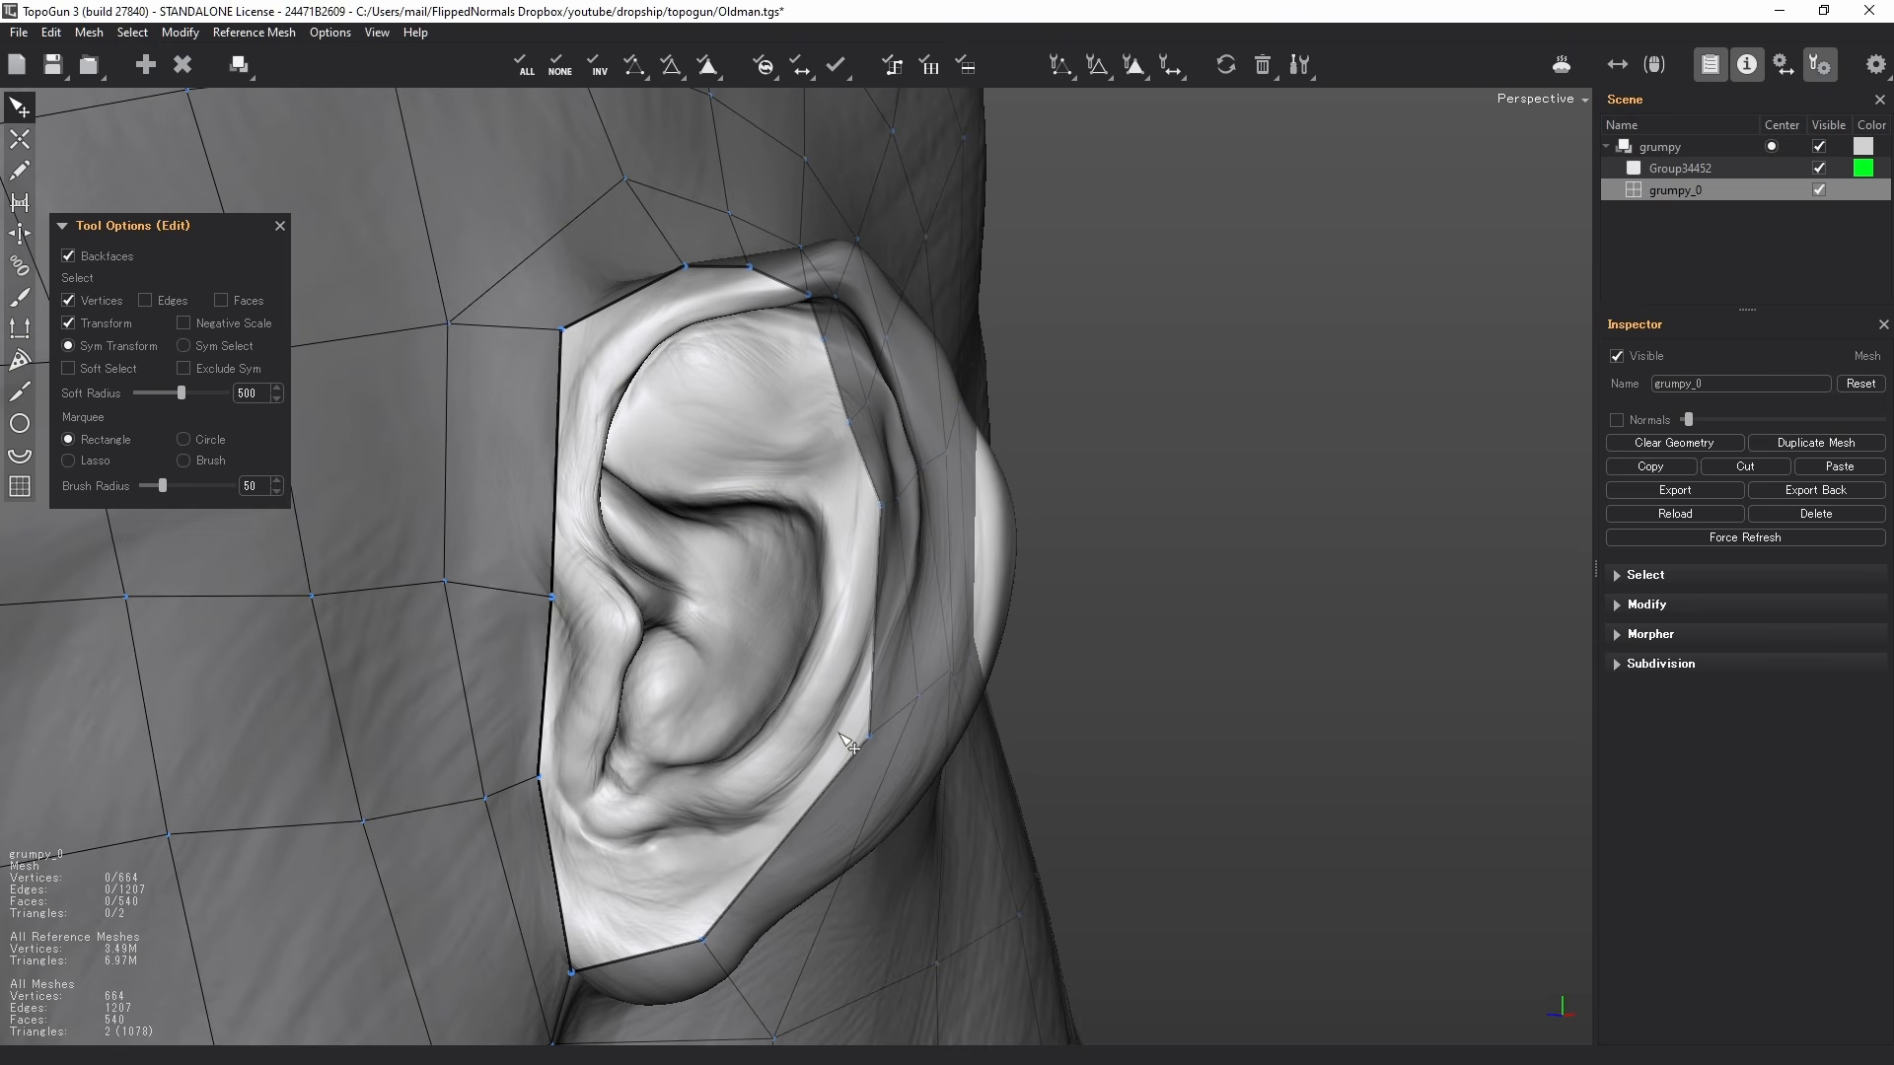
pyautogui.keyDown('alt'); pyautogui.moveTo(875, 561); pyautogui.dragTo(912, 557); pyautogui.keyUp('alt')
pyautogui.keyDown('alt'); pyautogui.moveTo(731, 577); pyautogui.dragTo(832, 567); pyautogui.keyUp('alt')
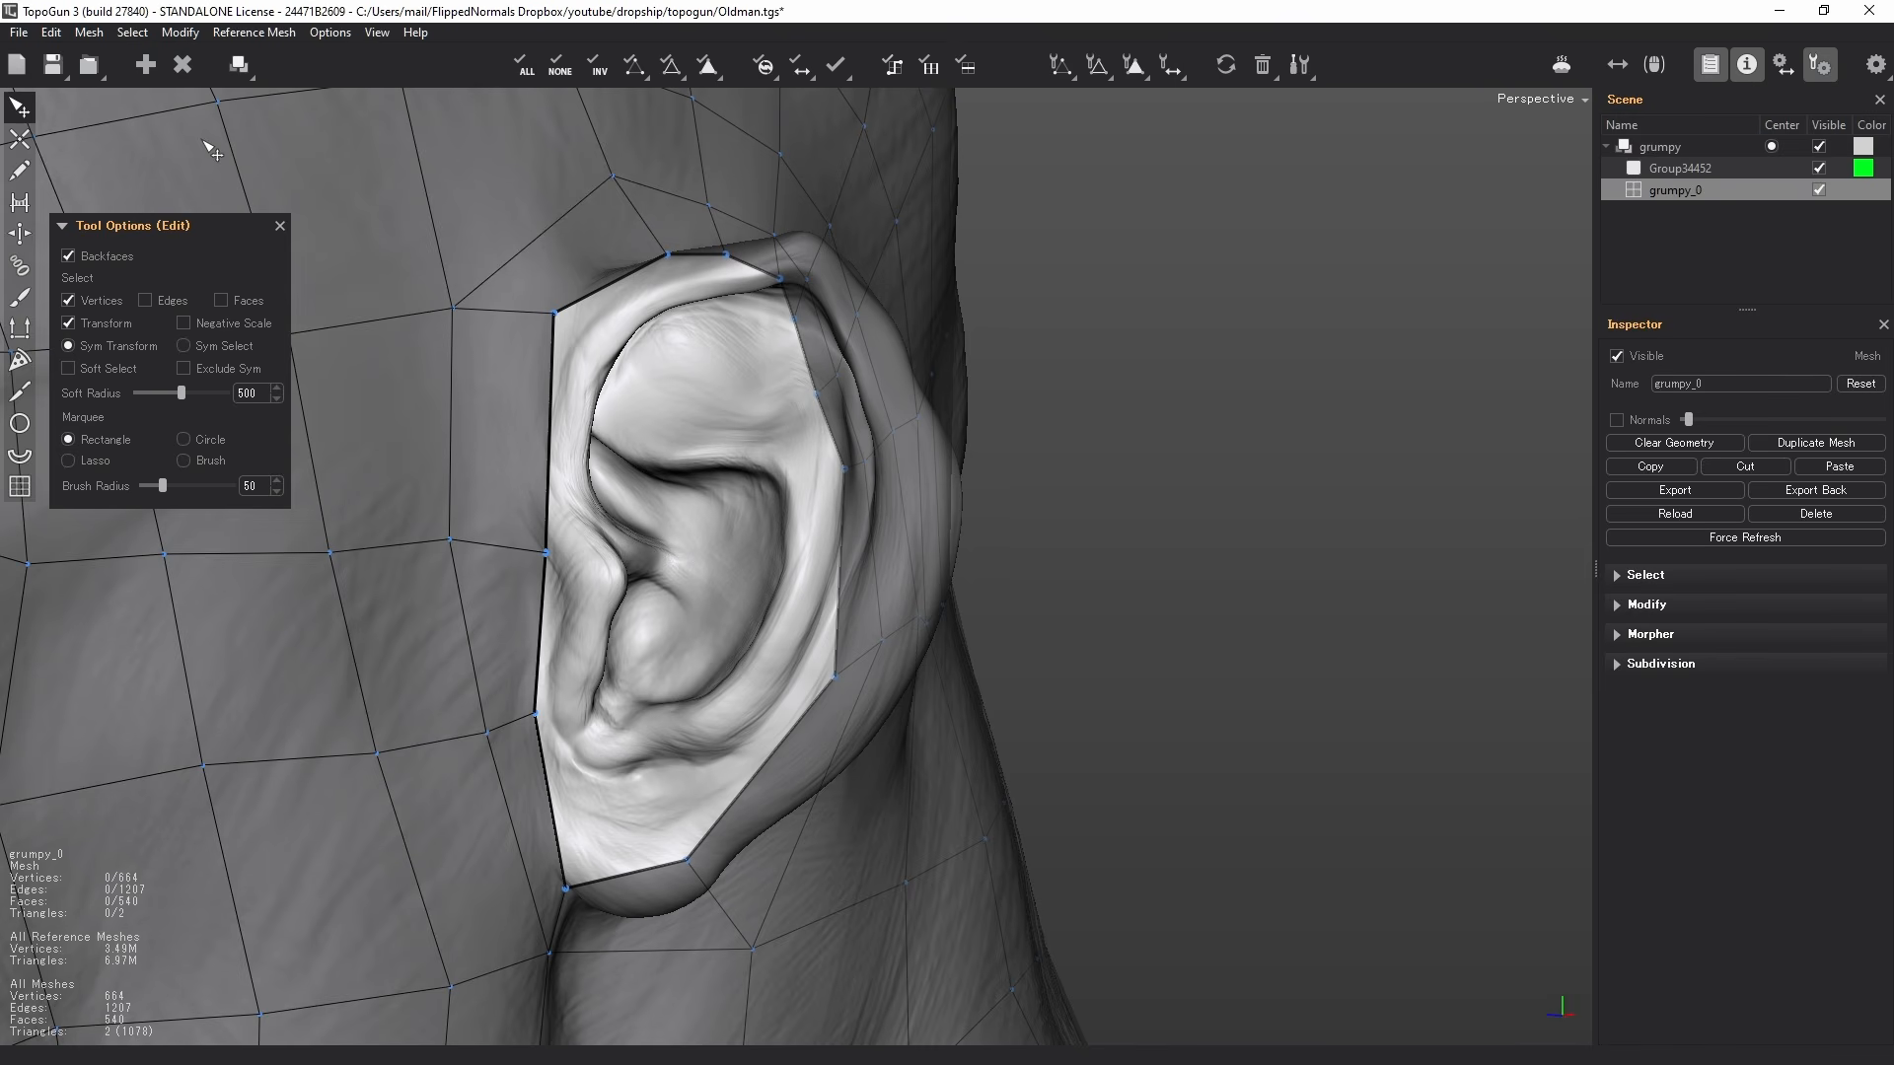
# - Create a new mesh in the scene, rename it "ear" and hide the grumpy_0 mesh
pyautogui.click(148, 71)
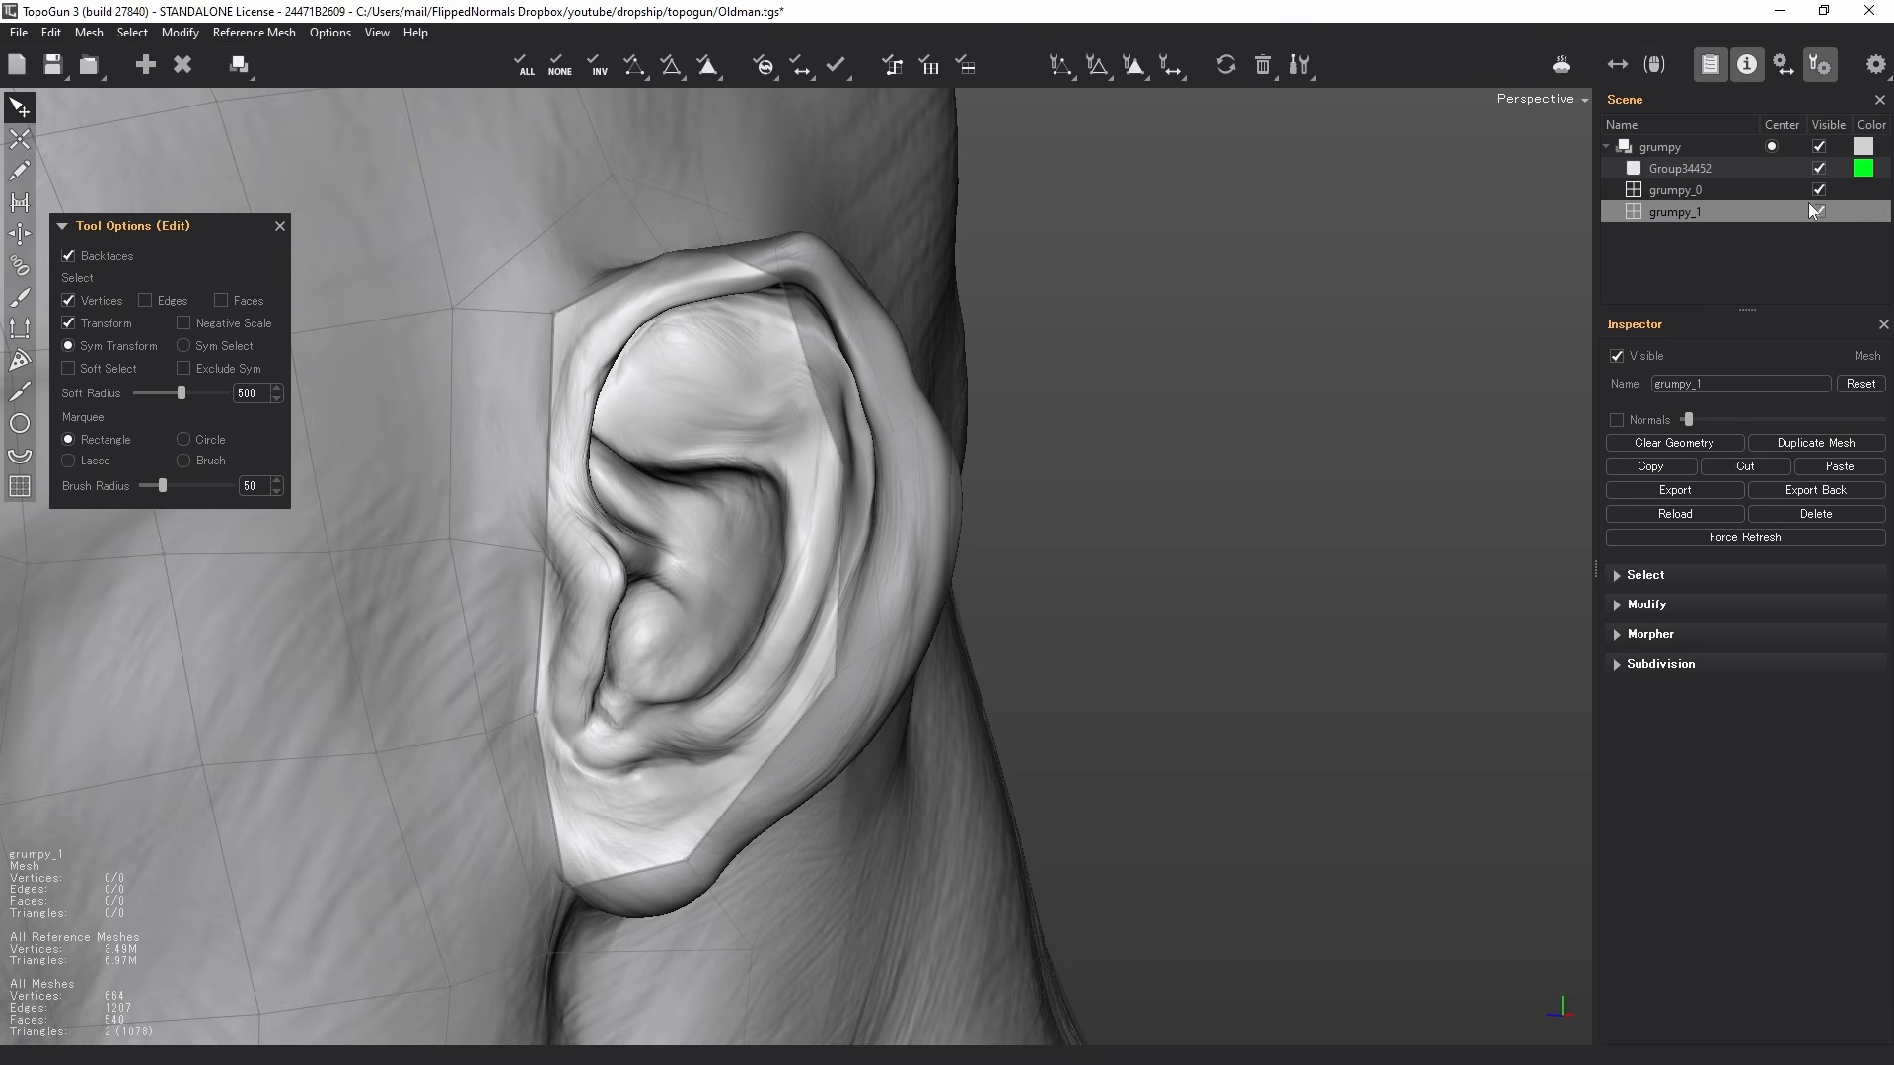
pyautogui.doubleClick(1716, 211)
pyautogui.write('ear')
pyautogui.click(1819, 189)
# - Create a chain of nine connected vertices along the inner ear ridge, from the upper hollow around to just above the lobe
pyautogui.press('2')
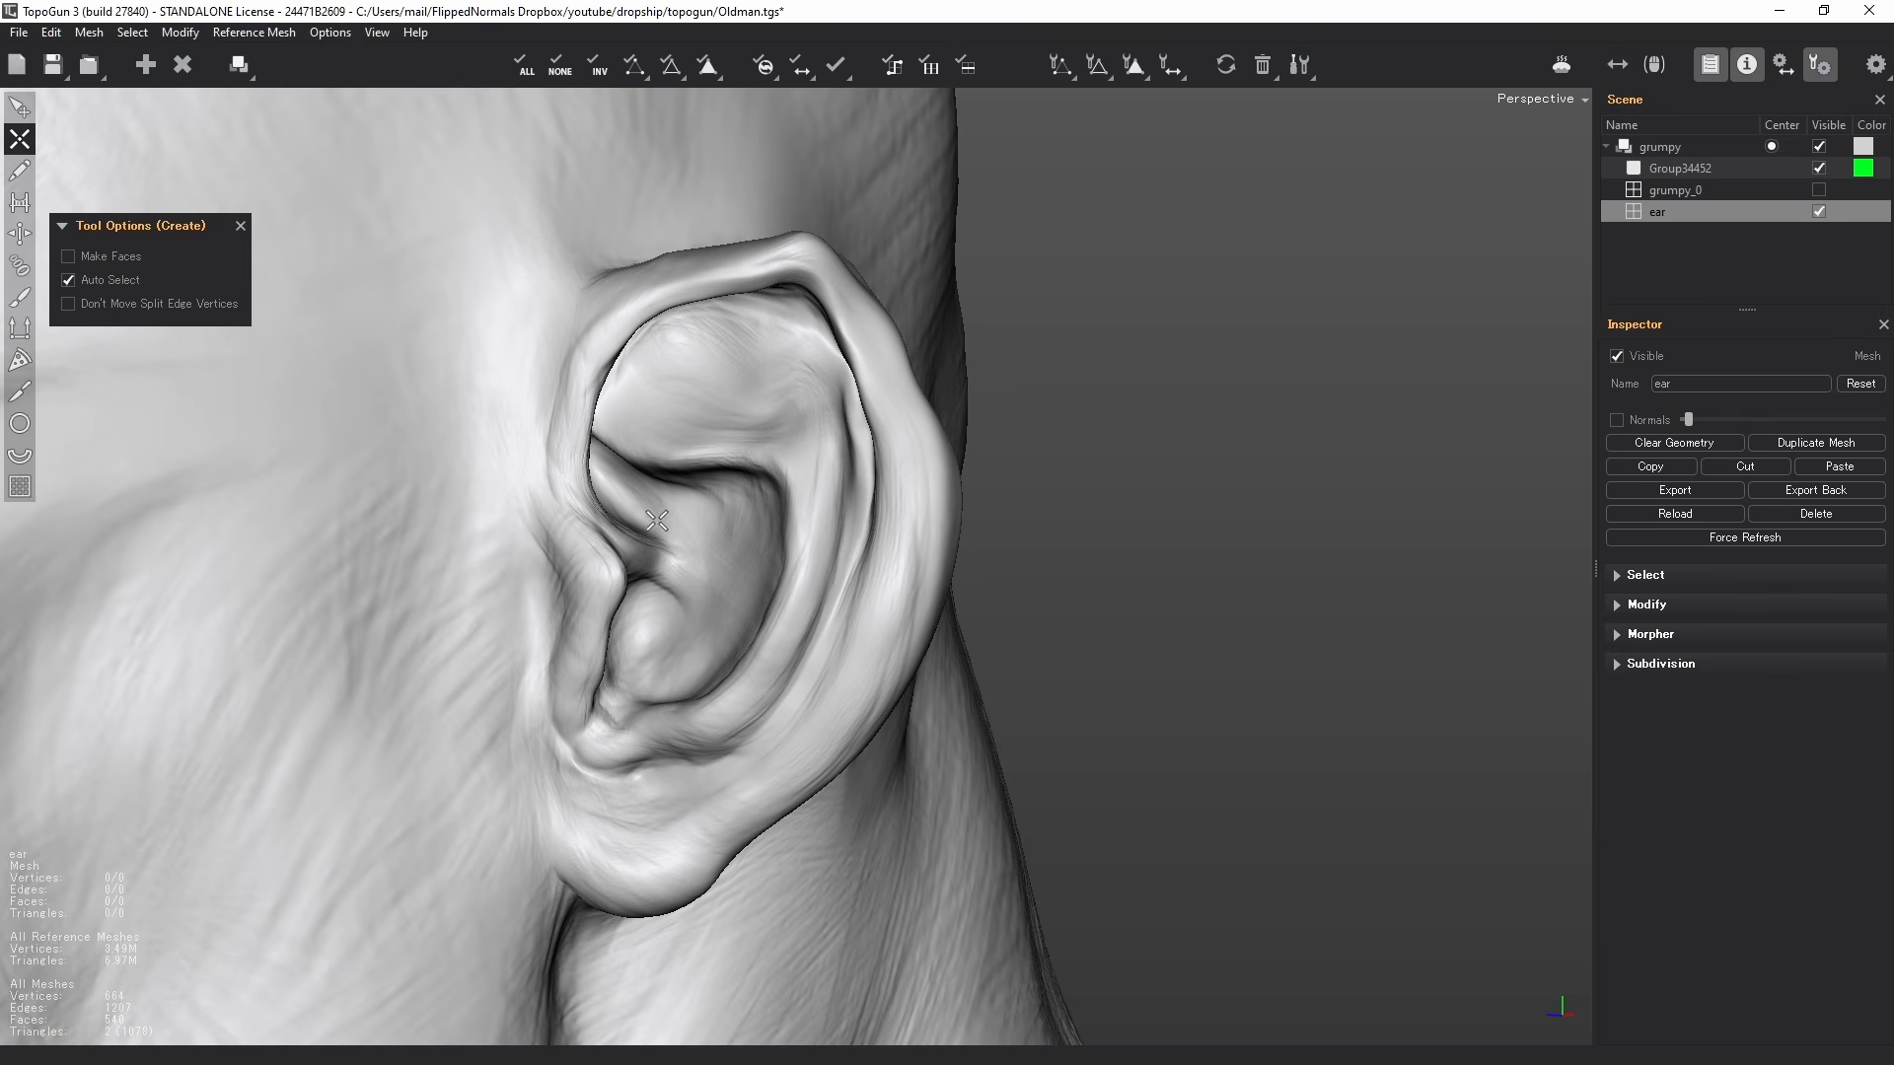
pyautogui.click(615, 426)
pyautogui.click(679, 453)
pyautogui.click(755, 451)
pyautogui.click(795, 502)
pyautogui.click(782, 596)
pyautogui.click(749, 658)
pyautogui.click(695, 703)
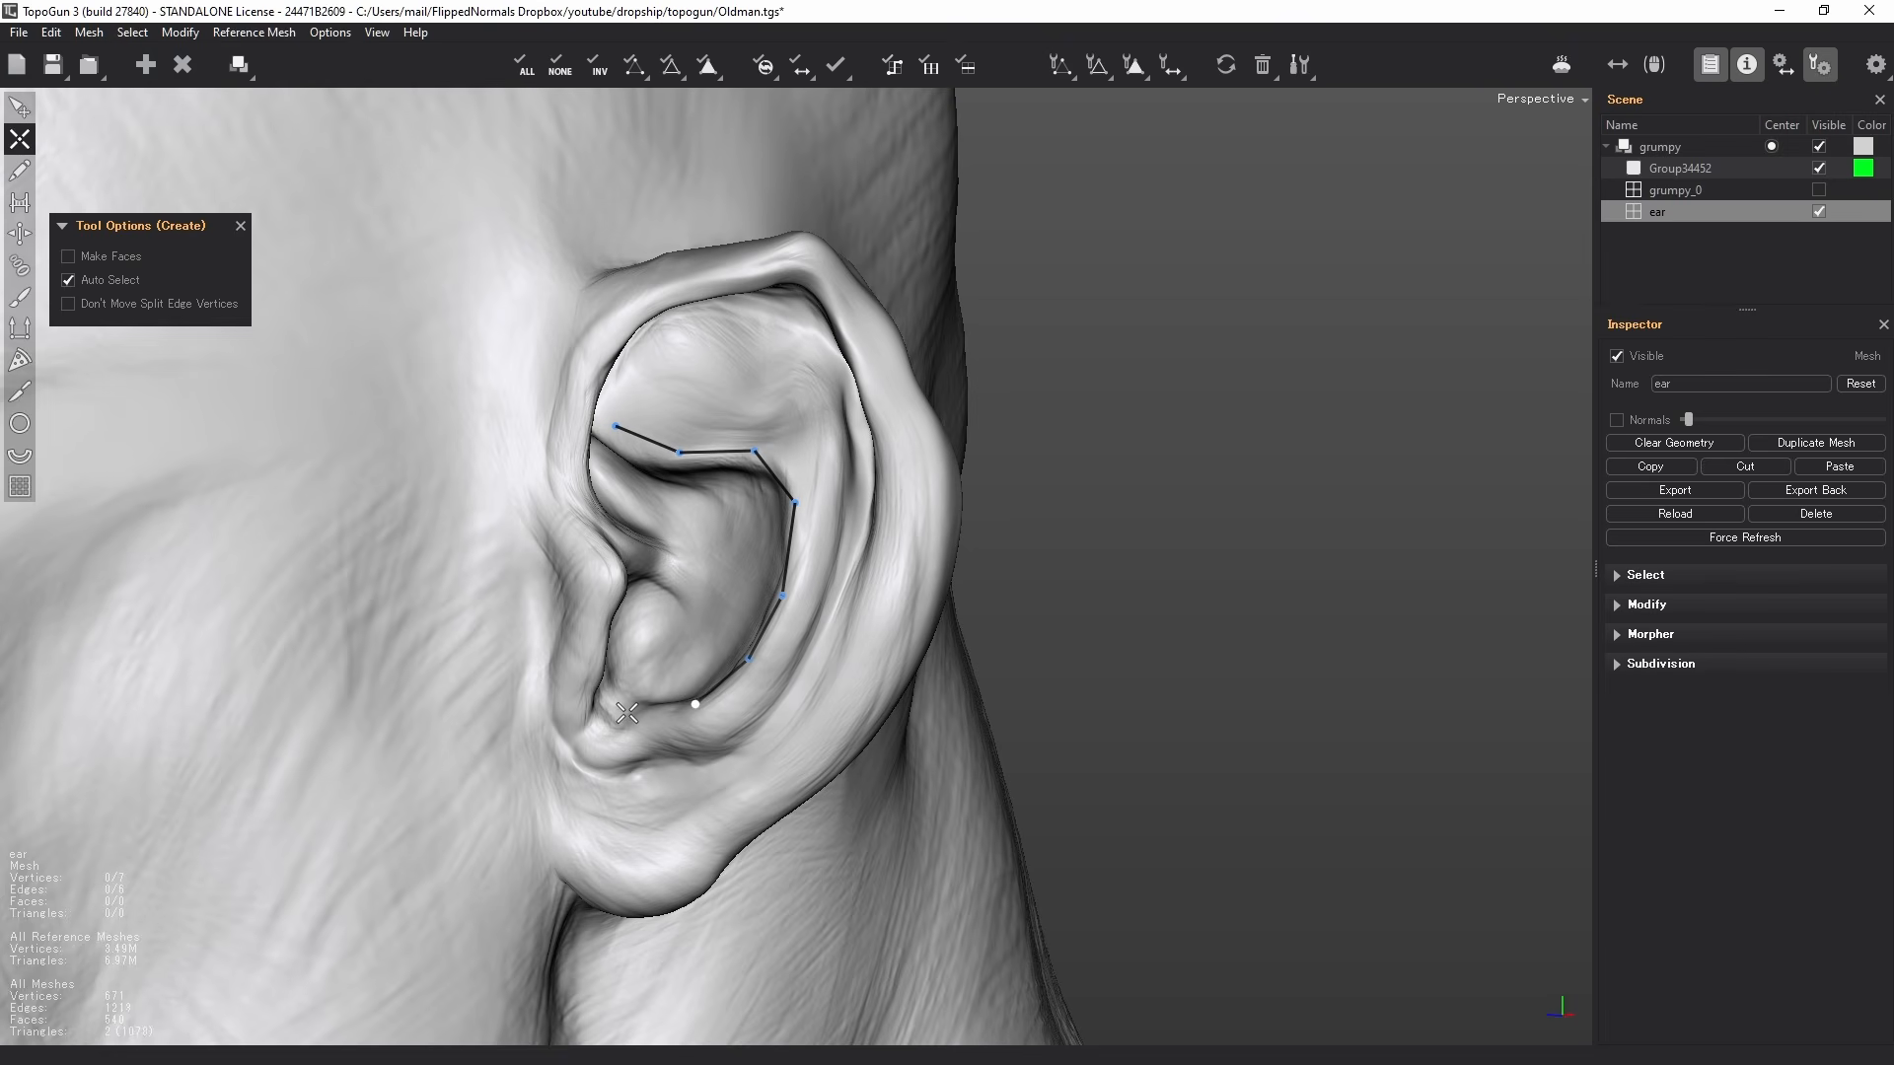
pyautogui.click(627, 711)
pyautogui.click(598, 737)
# - Bridge the inner ear line to a freehand line traced along its outer side, forming a curved quad strip
pyautogui.press('b')
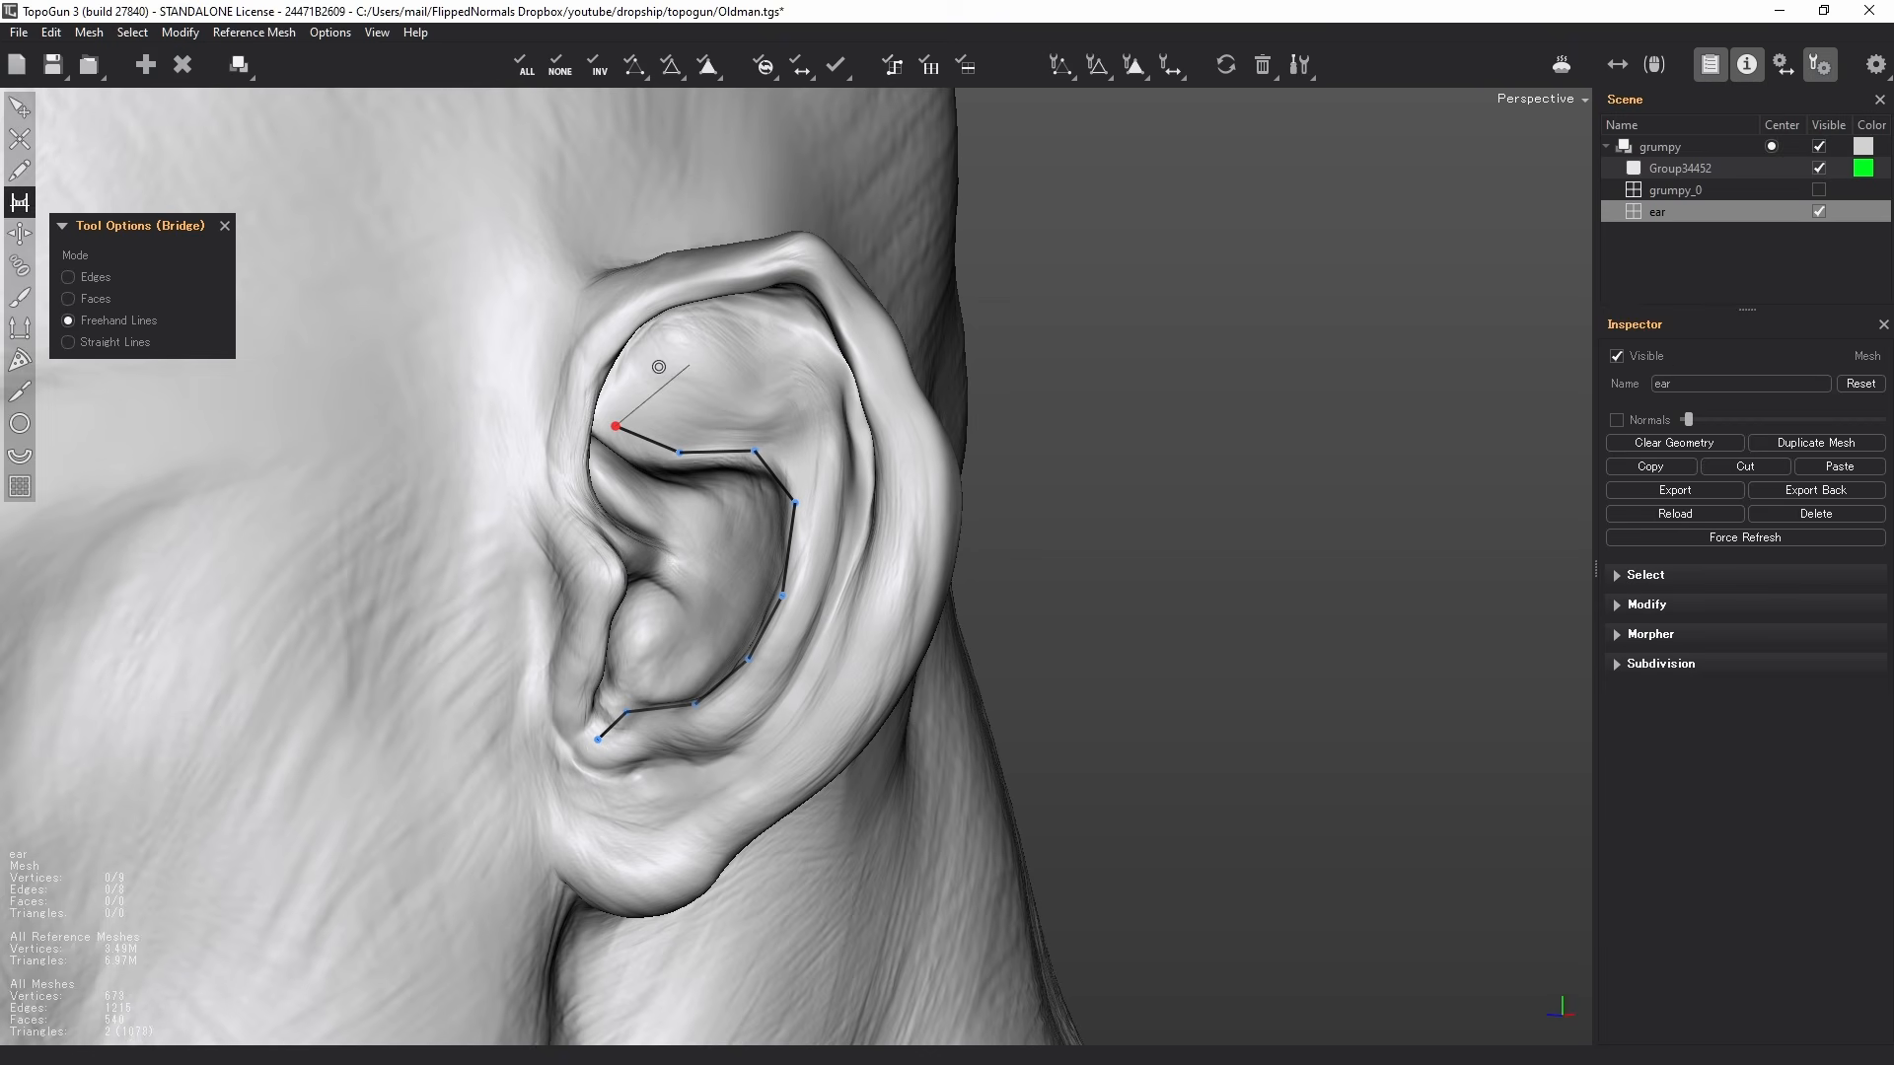
pyautogui.moveTo(658, 367)
pyautogui.mouseDown()
pyautogui.moveTo(671, 393)
pyautogui.moveTo(782, 412)
pyautogui.moveTo(850, 550)
pyautogui.moveTo(771, 708)
pyautogui.moveTo(607, 772)
pyautogui.mouseUp()
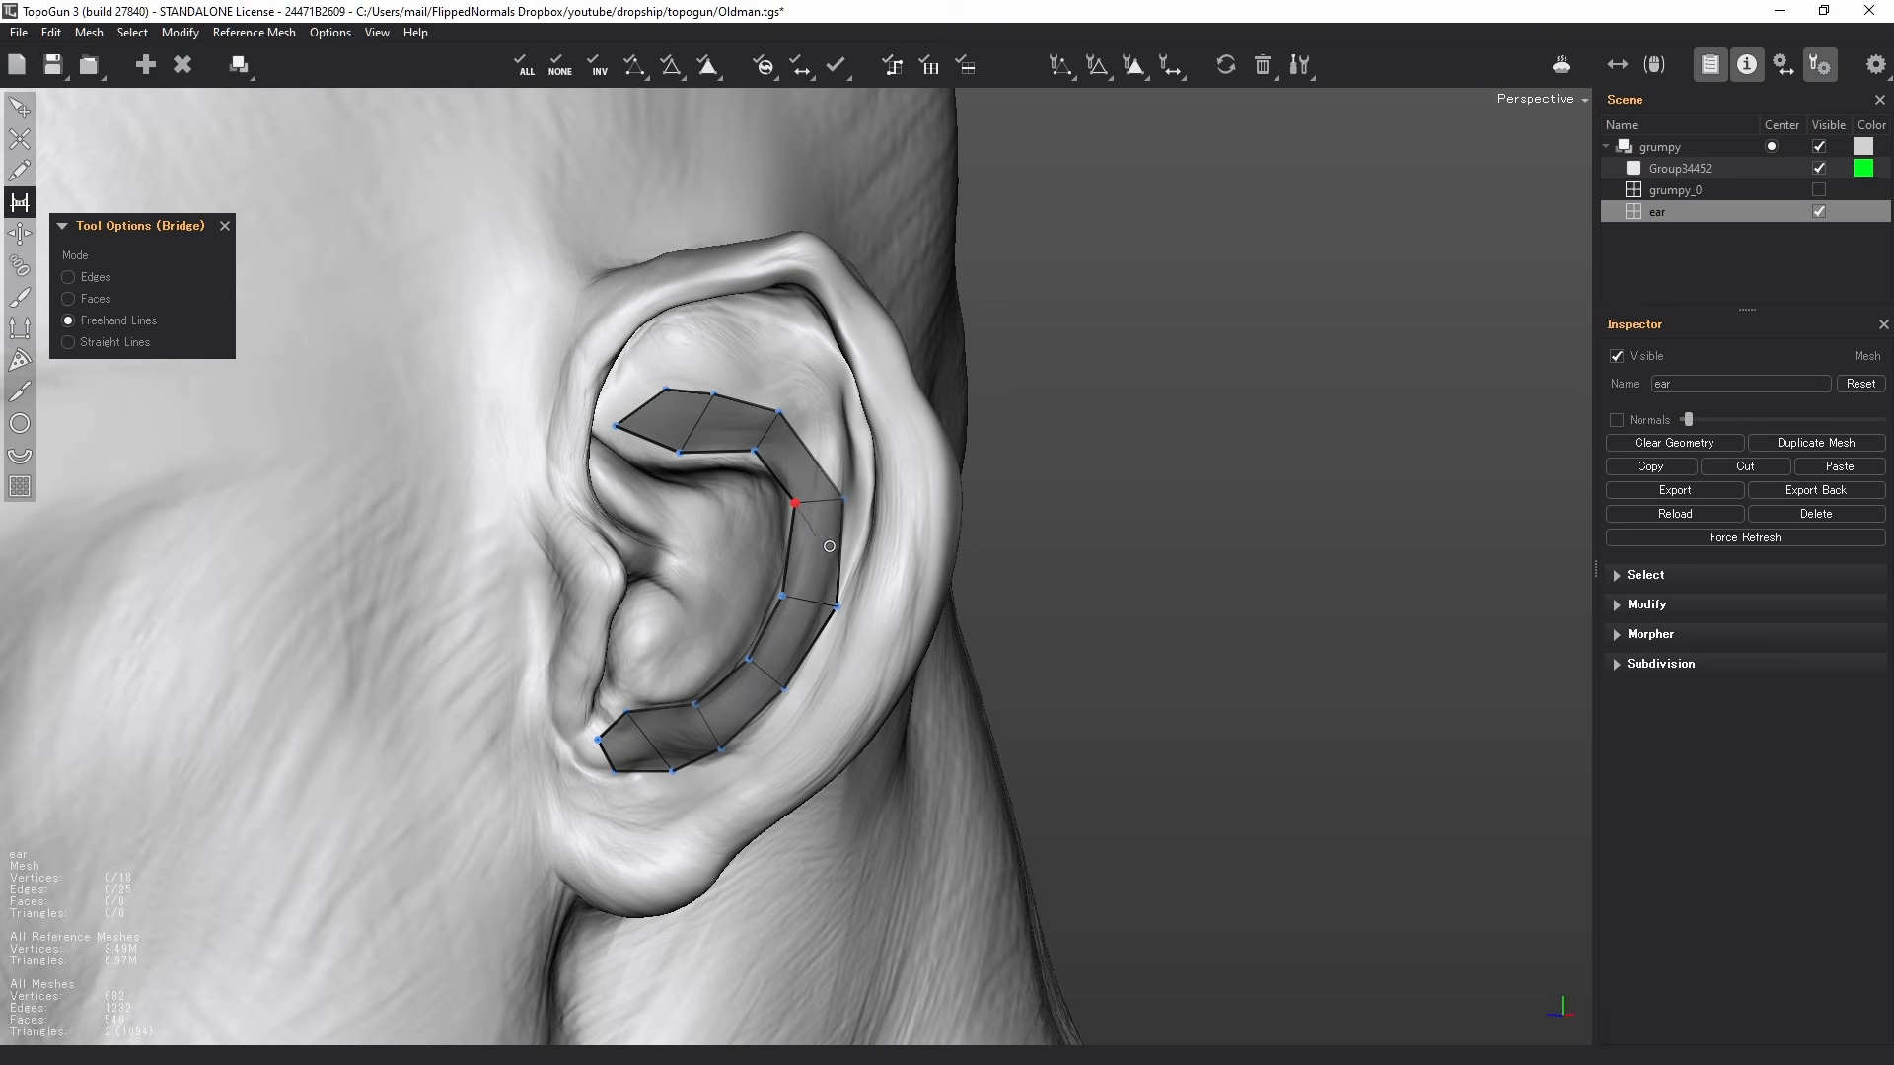
pyautogui.keyDown('alt'); pyautogui.moveTo(829, 546); pyautogui.dragTo(955, 534); pyautogui.keyUp('alt')
pyautogui.press('q')
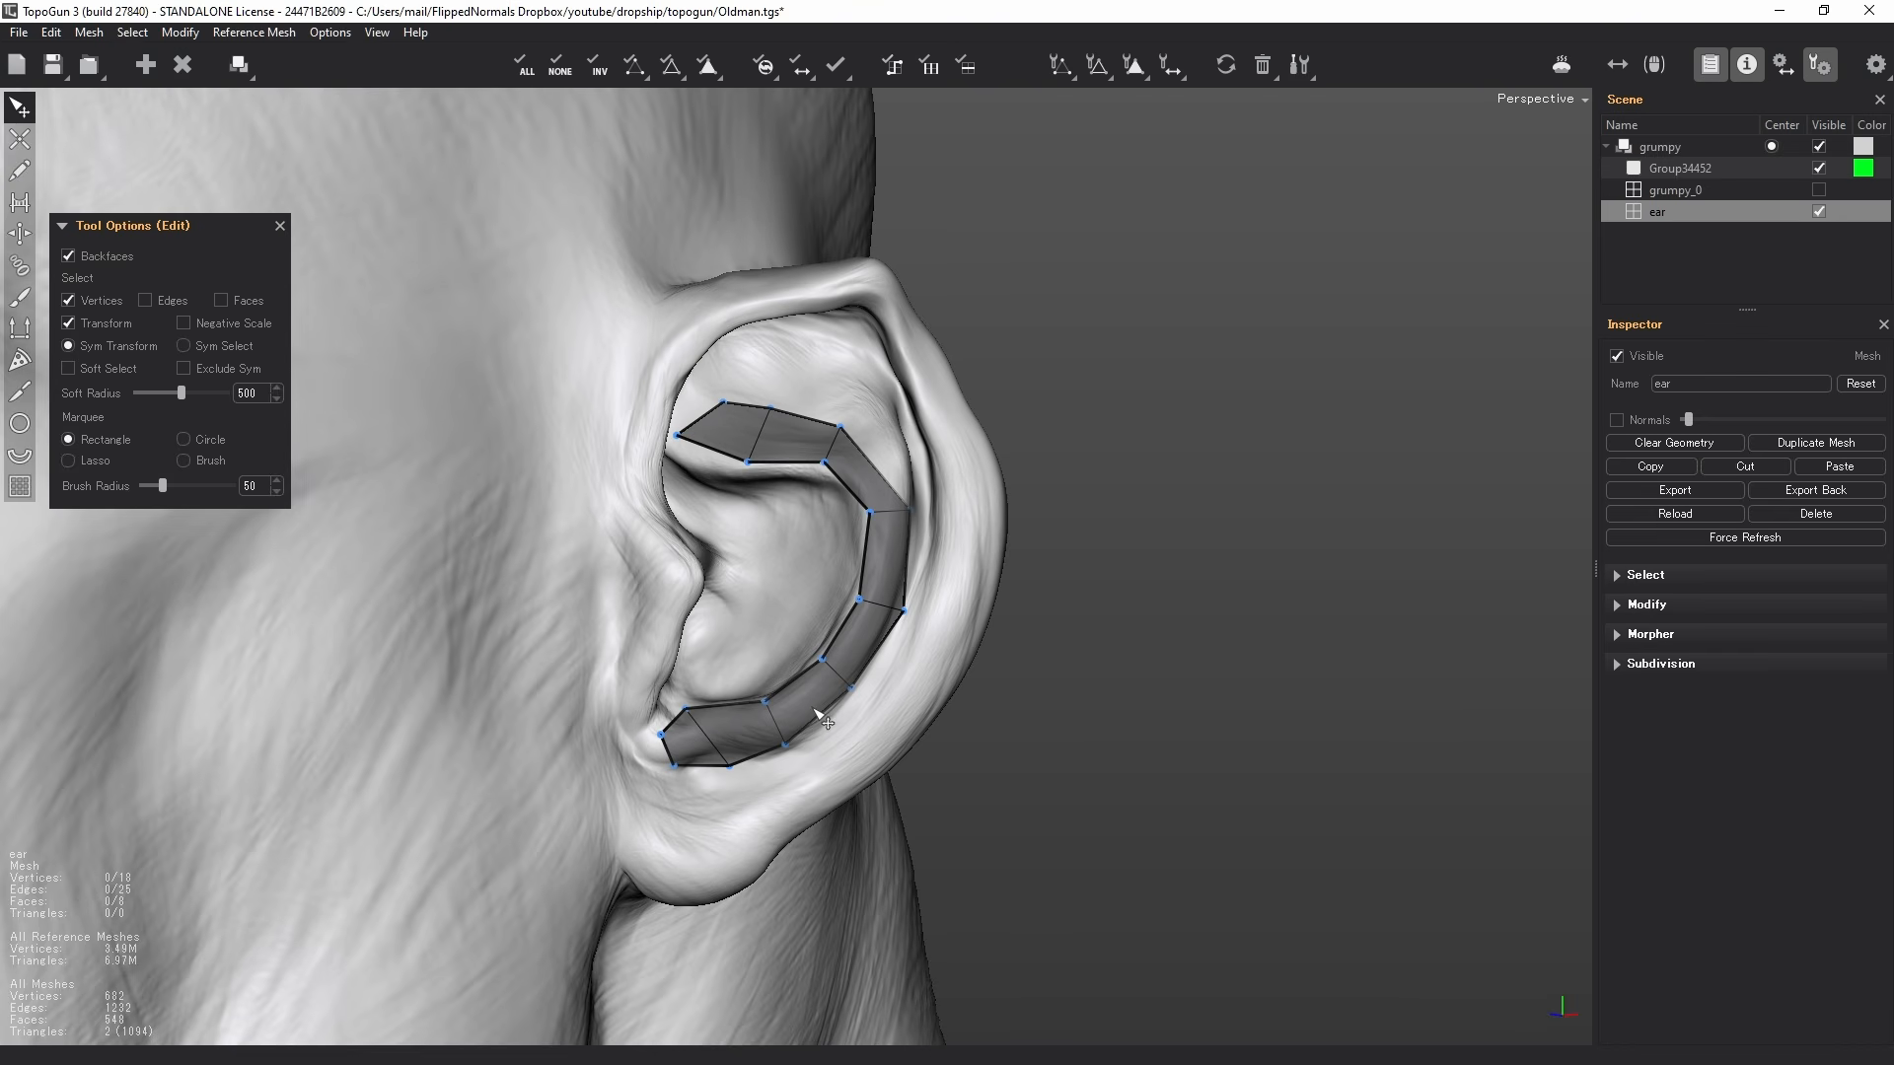
pyautogui.press('w')
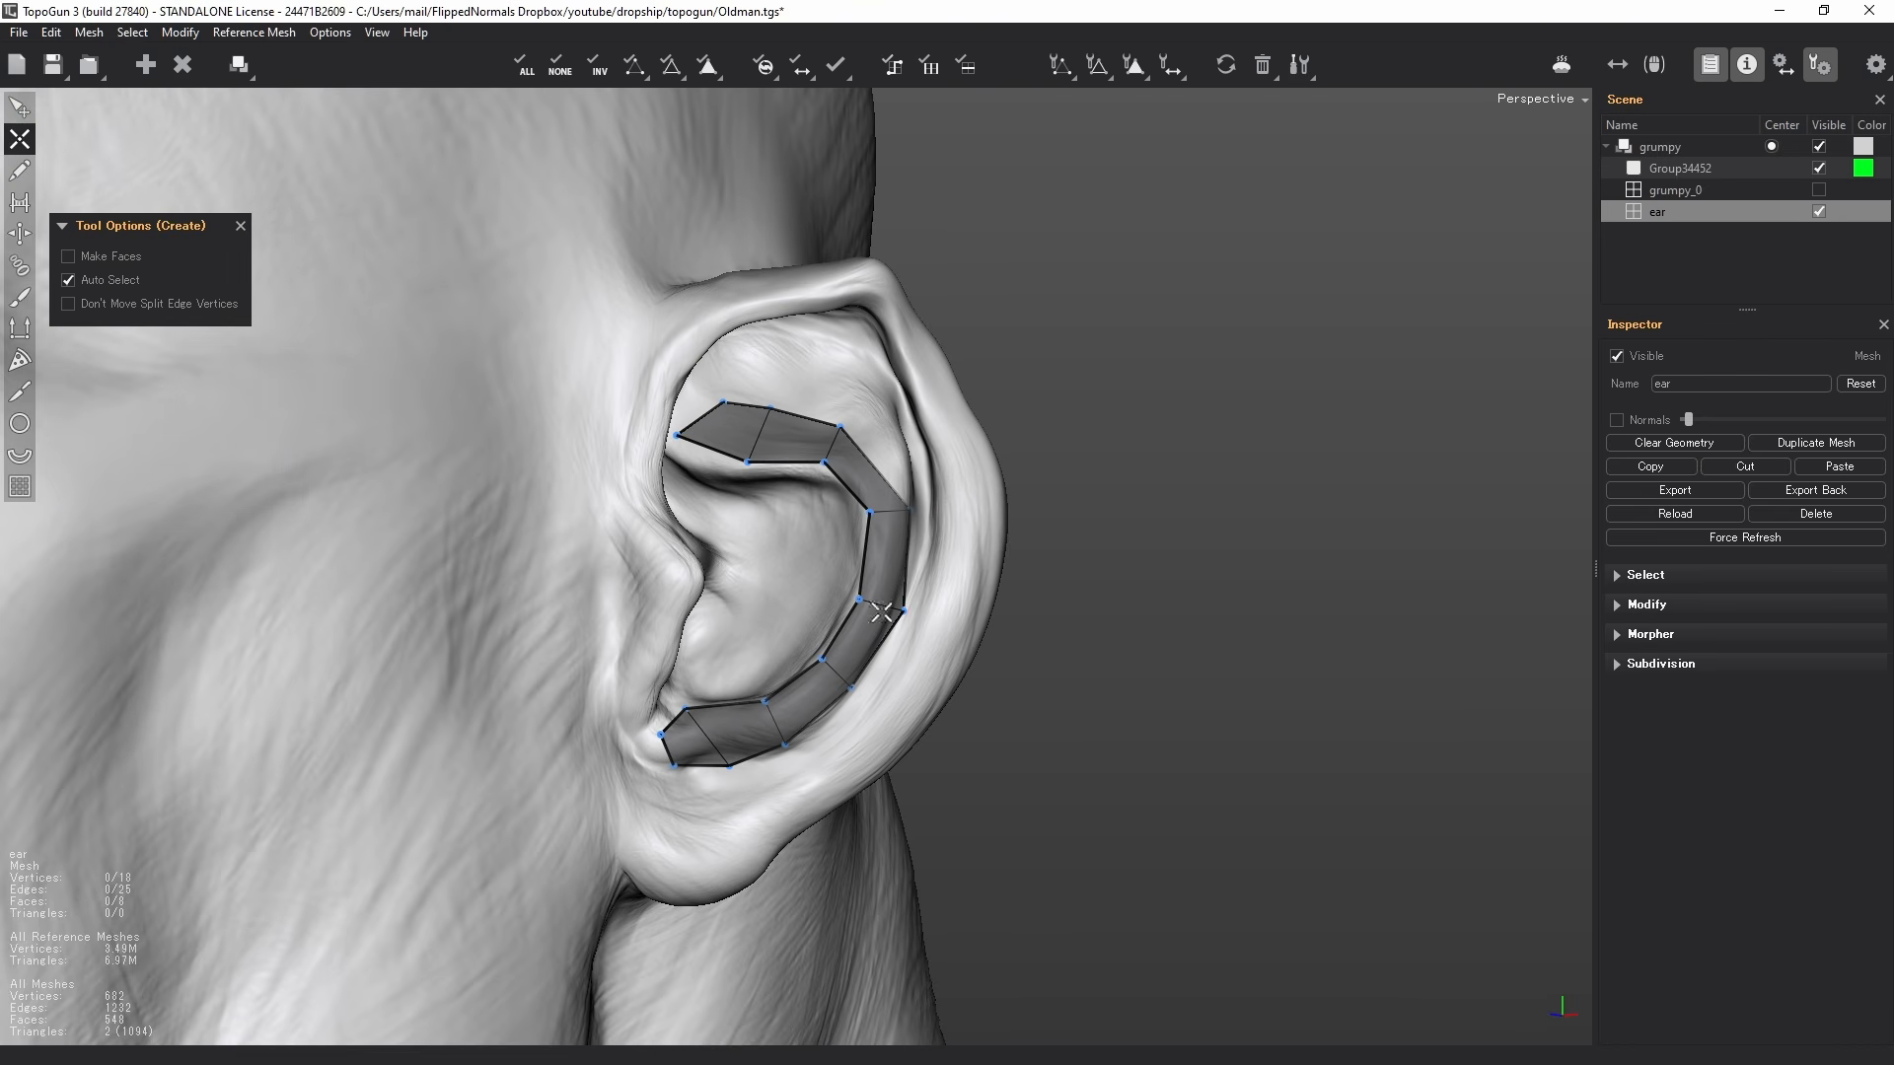
# - With the Patch tool at 2 default divisions, draw four loft lines across the outer ear rim, from its rear edge to the lobe
pyautogui.click(19, 486)
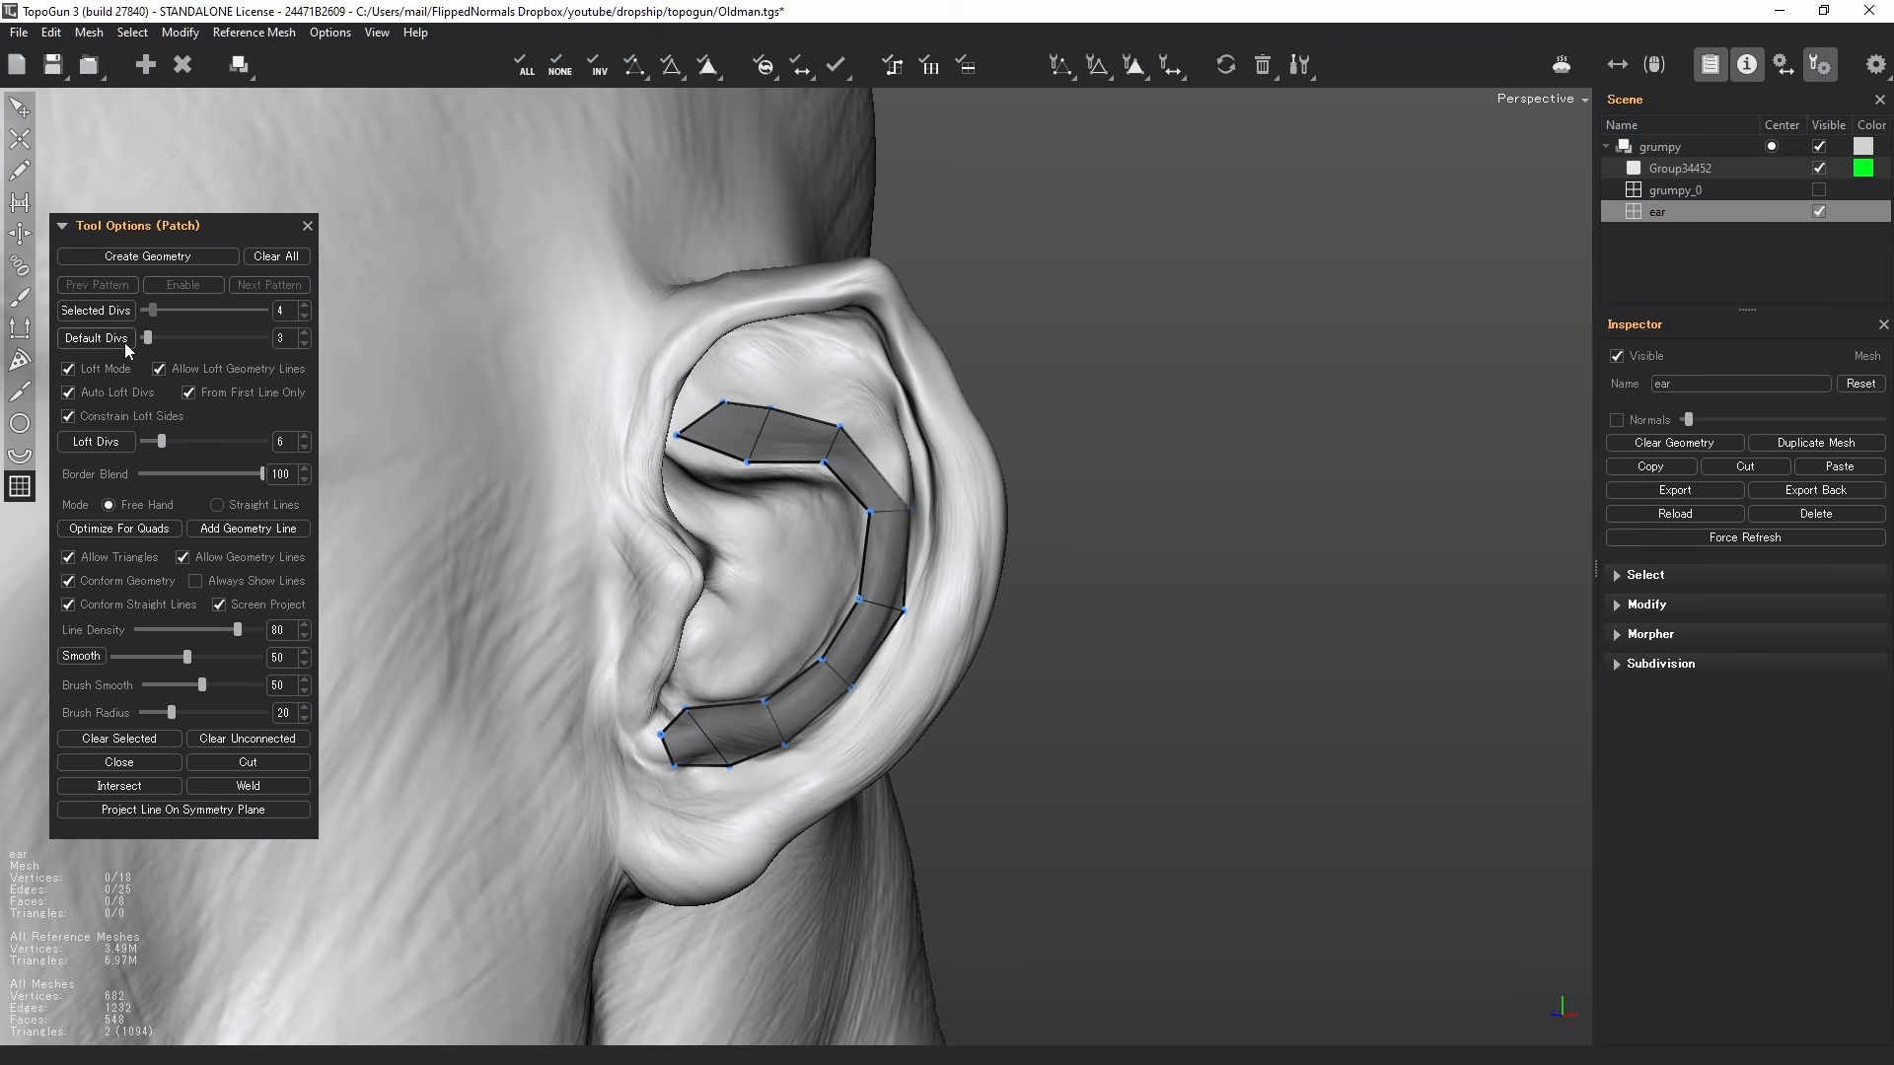
pyautogui.click(304, 344)
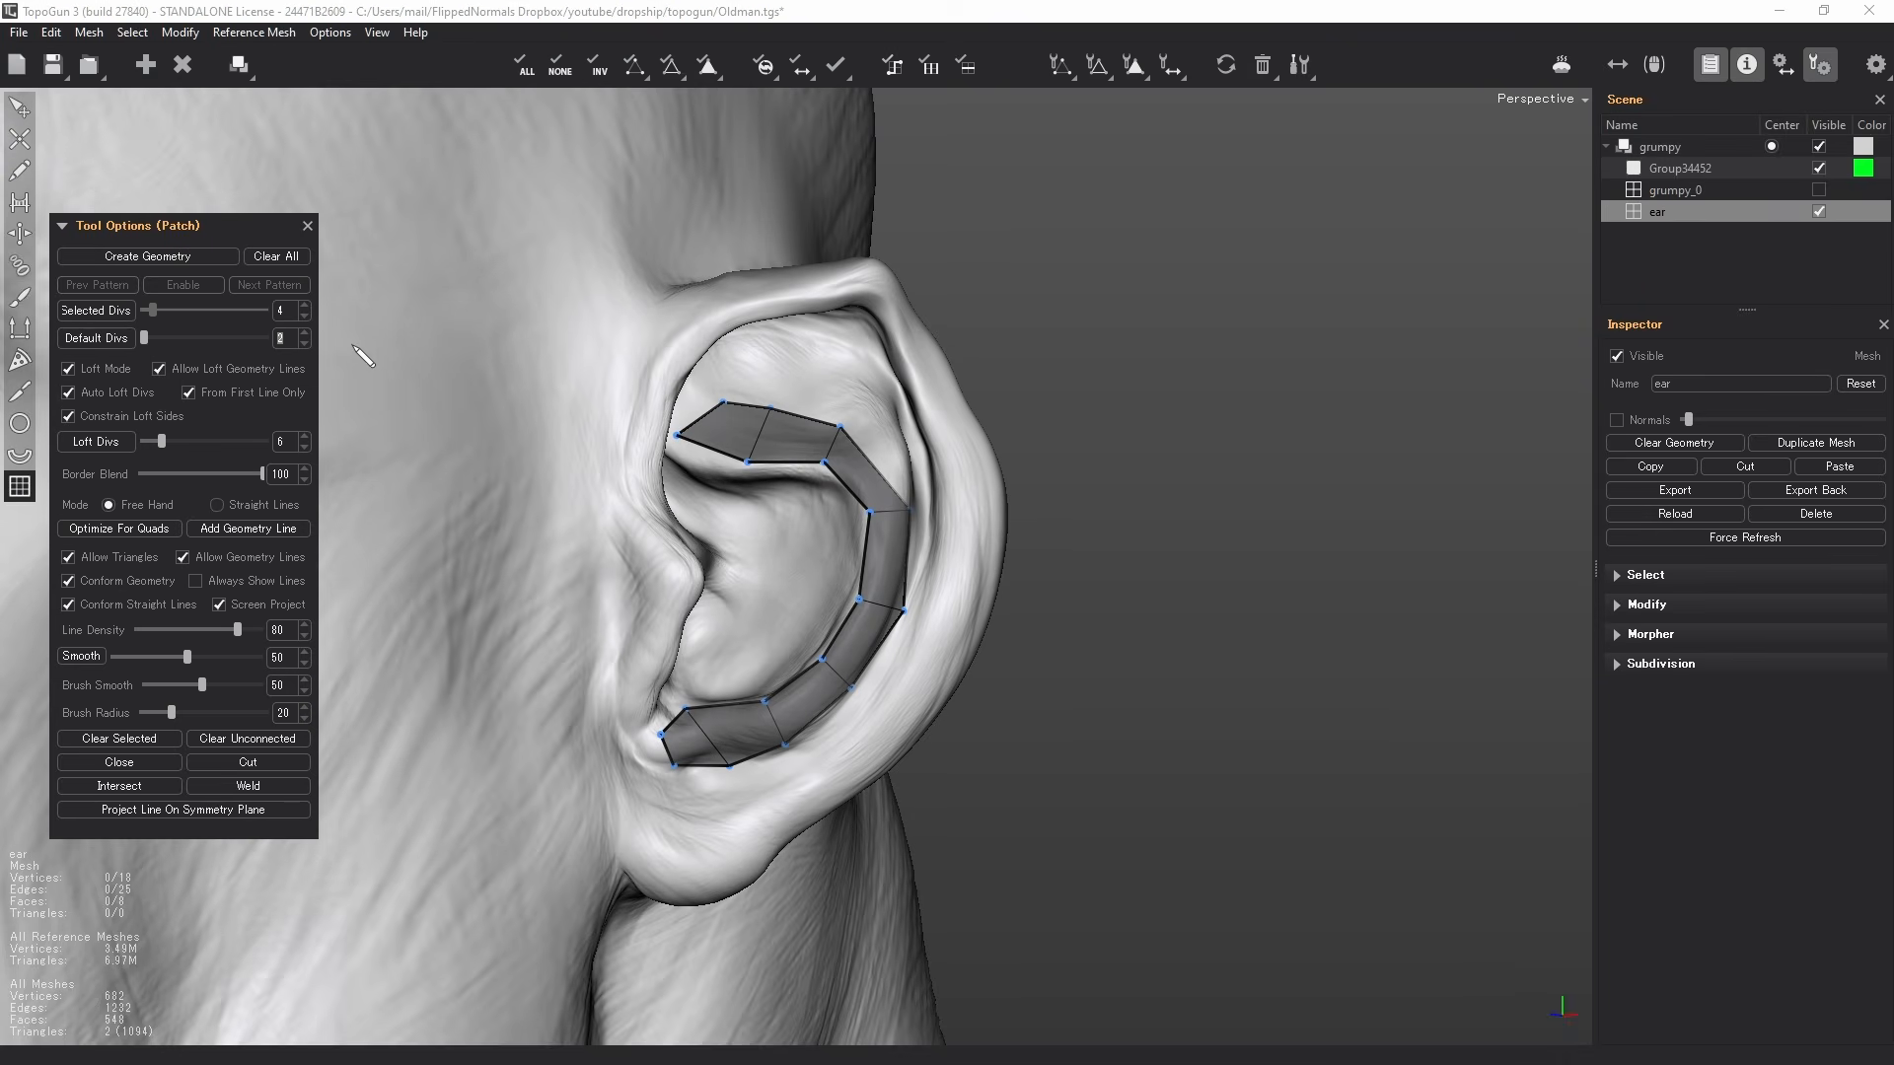
pyautogui.moveTo(936, 476); pyautogui.dragTo(1006, 496)
pyautogui.moveTo(897, 661); pyautogui.dragTo(937, 708)
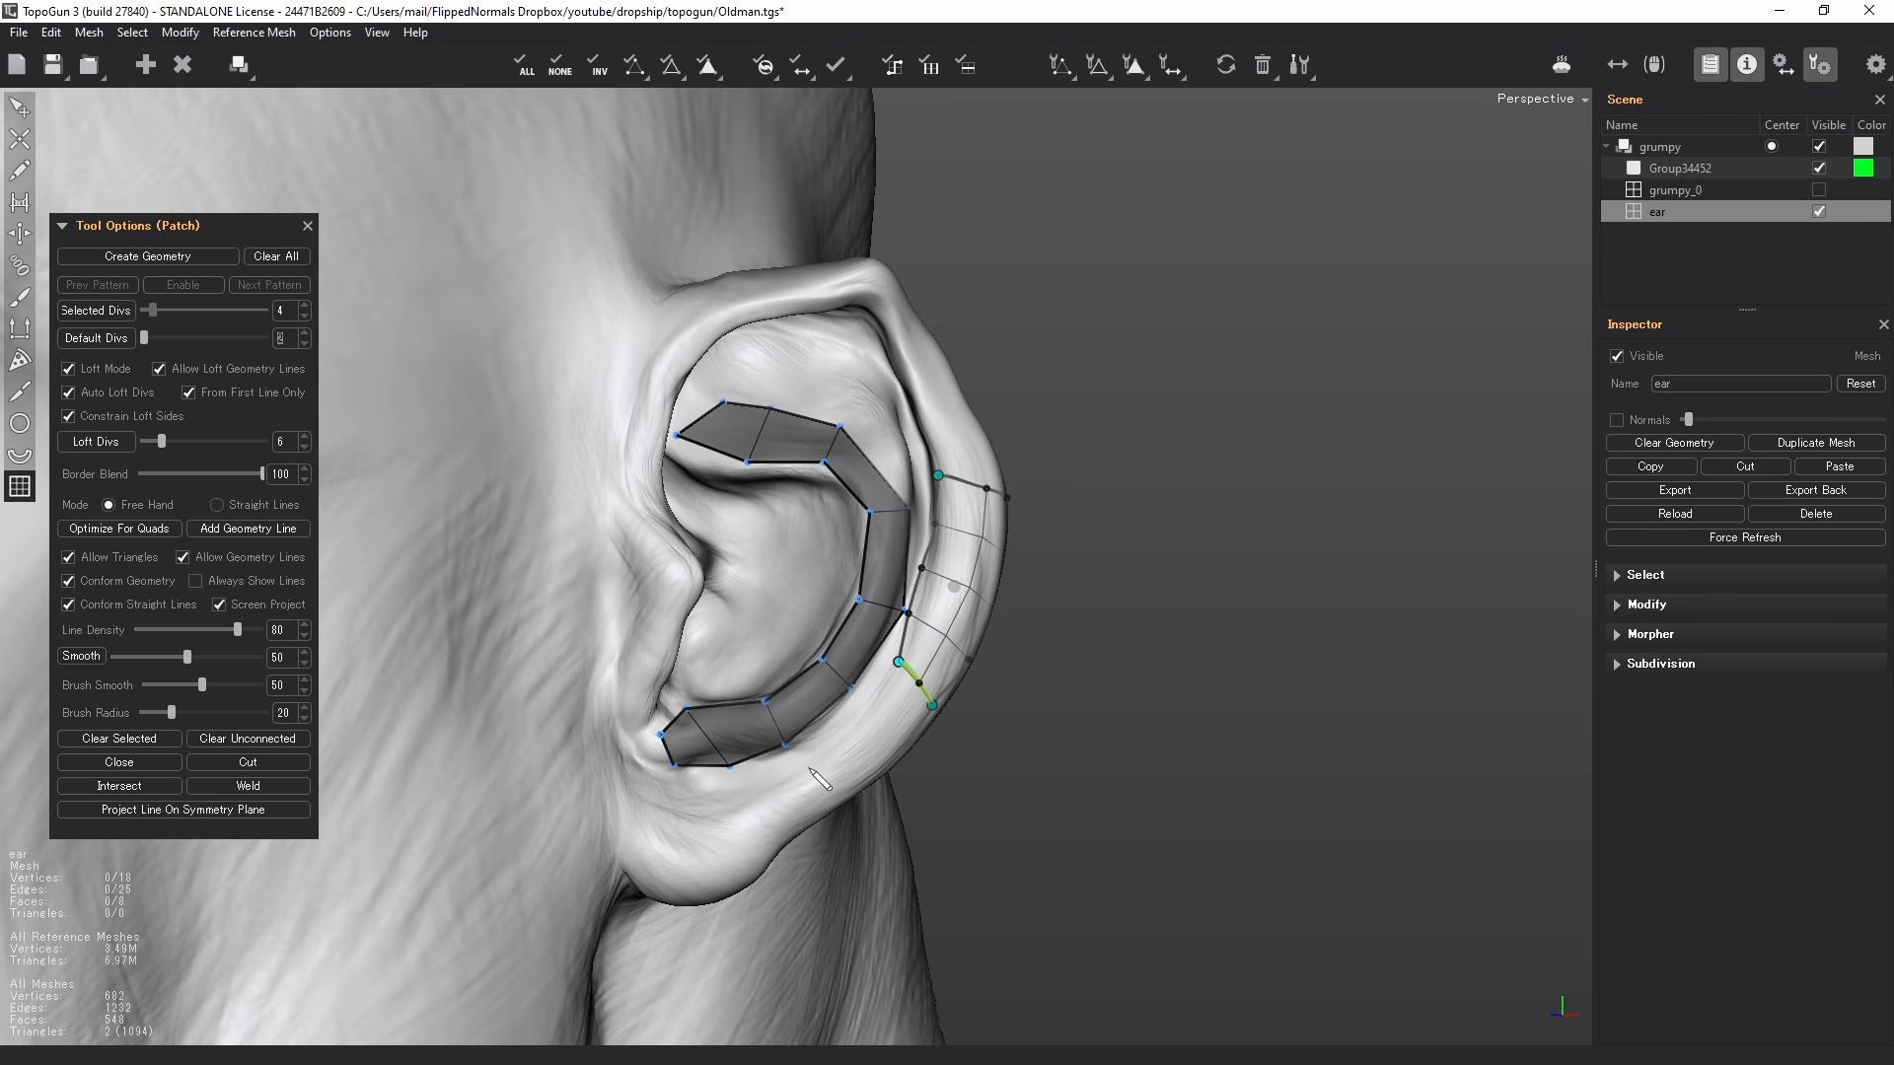
pyautogui.moveTo(797, 766)
pyautogui.mouseDown()
pyautogui.moveTo(813, 802)
pyautogui.moveTo(698, 901)
pyautogui.mouseUp()
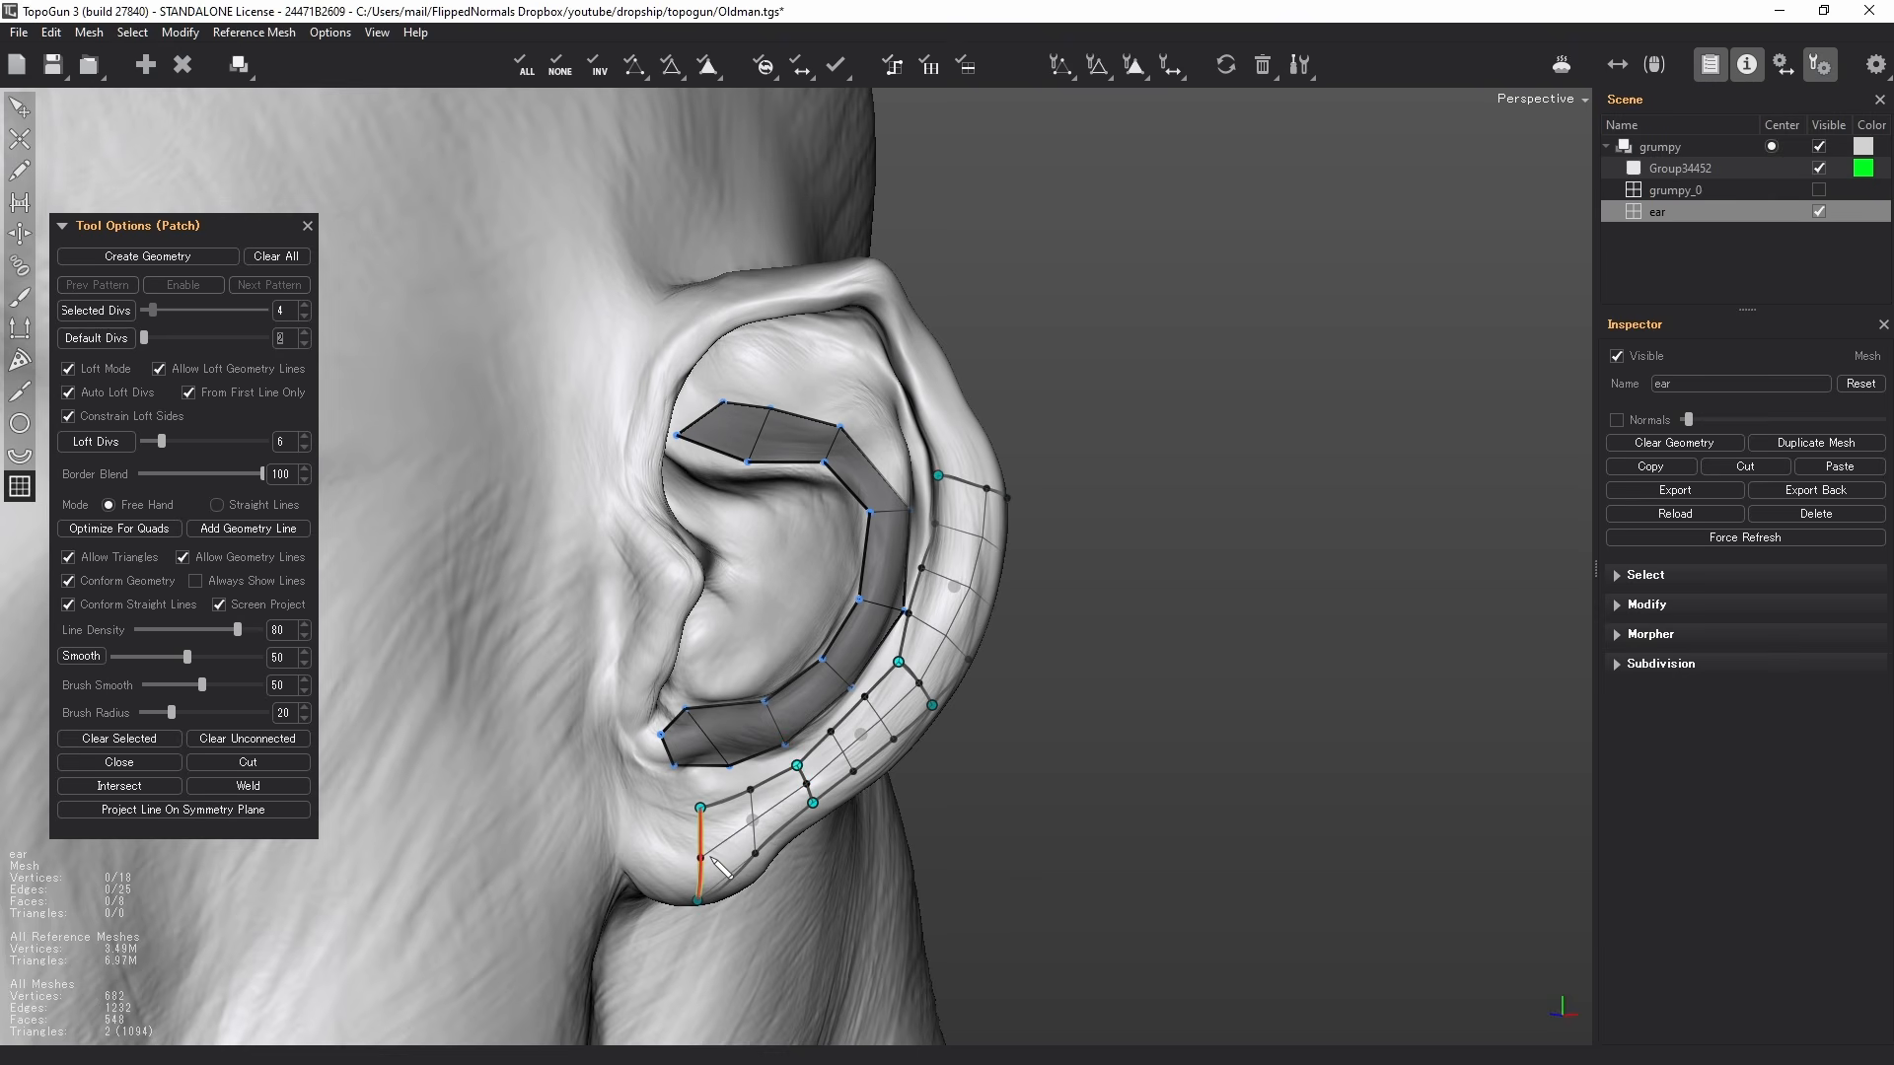
# - Reduce the loft lines across the ear rim to 1 division each and create the patch geometry
pyautogui.keyDown('ctrl'); pyautogui.scroll(-1, 699, 866); pyautogui.keyUp('ctrl')
pyautogui.keyDown('ctrl'); pyautogui.scroll(-1, 810, 783); pyautogui.keyUp('ctrl')
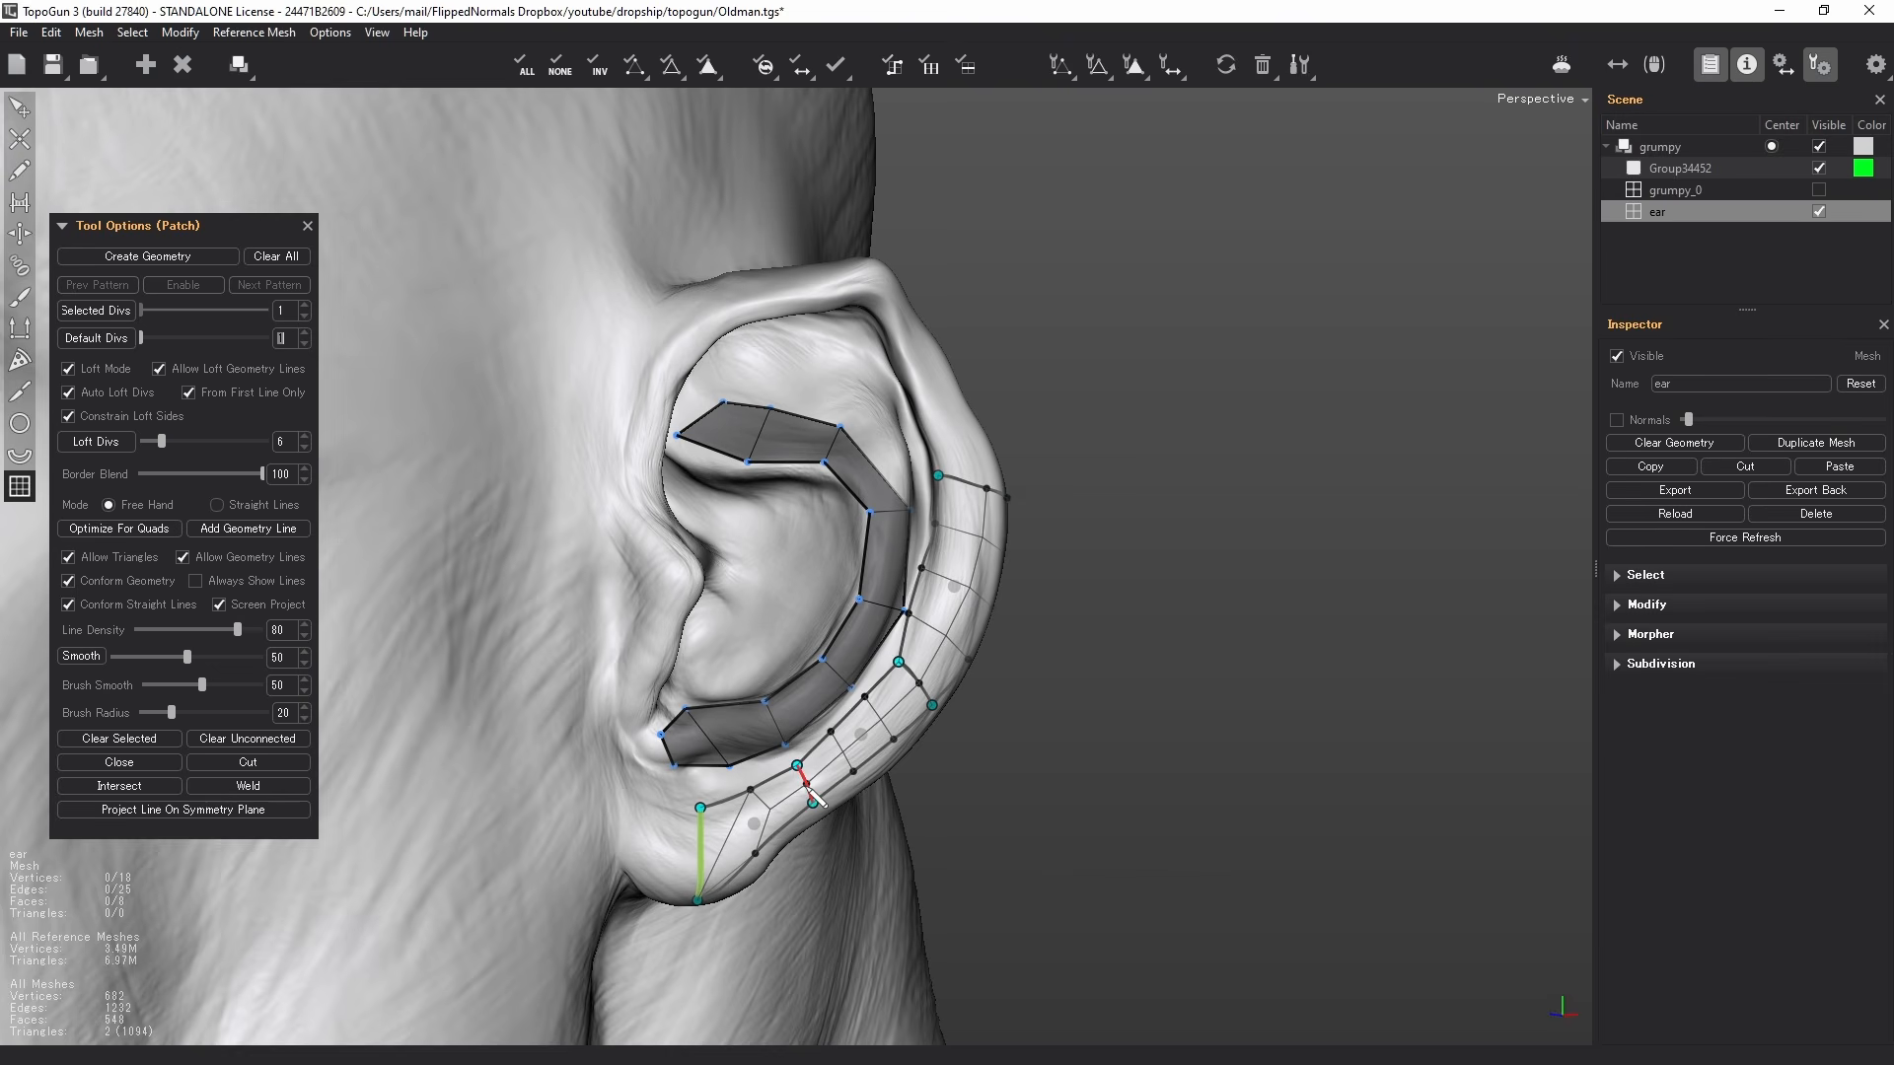
pyautogui.keyDown('ctrl'); pyautogui.scroll(-1, 809, 788); pyautogui.keyUp('ctrl')
pyautogui.keyDown('ctrl'); pyautogui.scroll(-1, 915, 696); pyautogui.keyUp('ctrl')
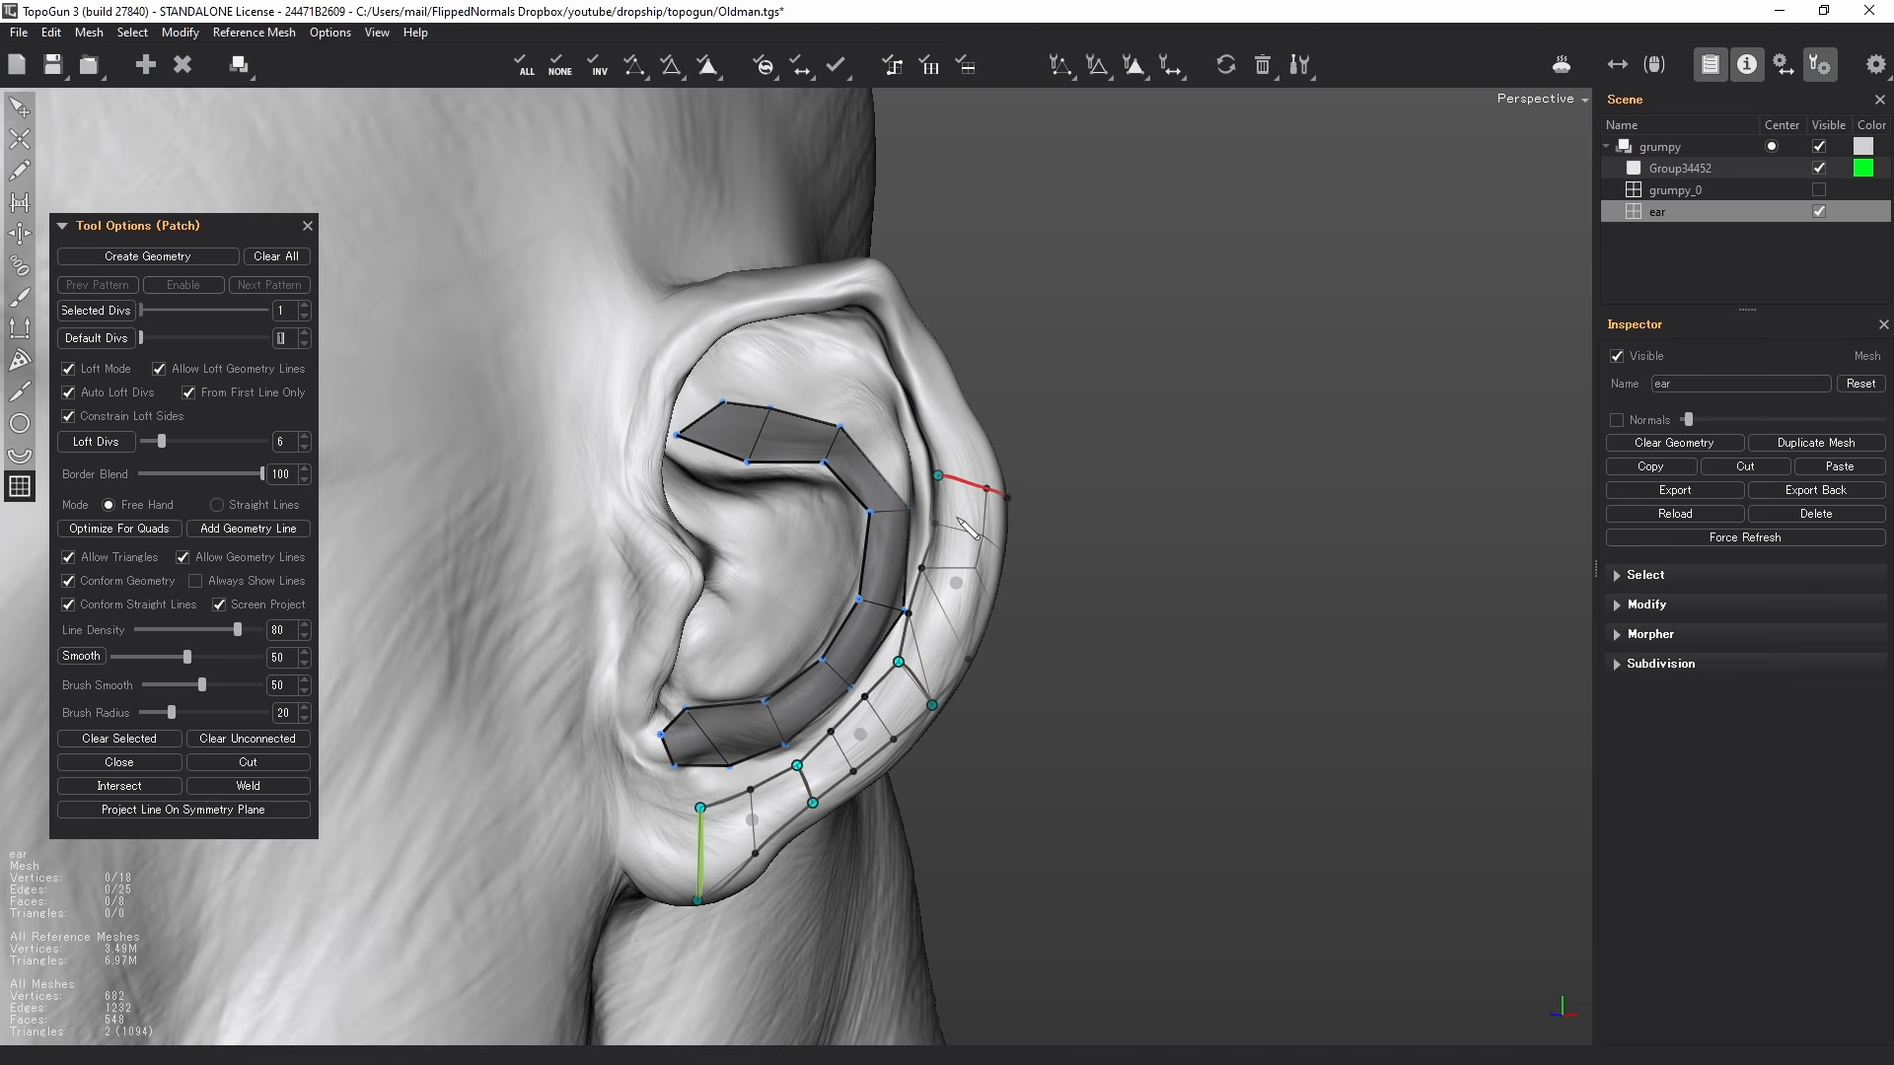
pyautogui.keyDown('ctrl'); pyautogui.scroll(-1, 979, 499); pyautogui.keyUp('ctrl')
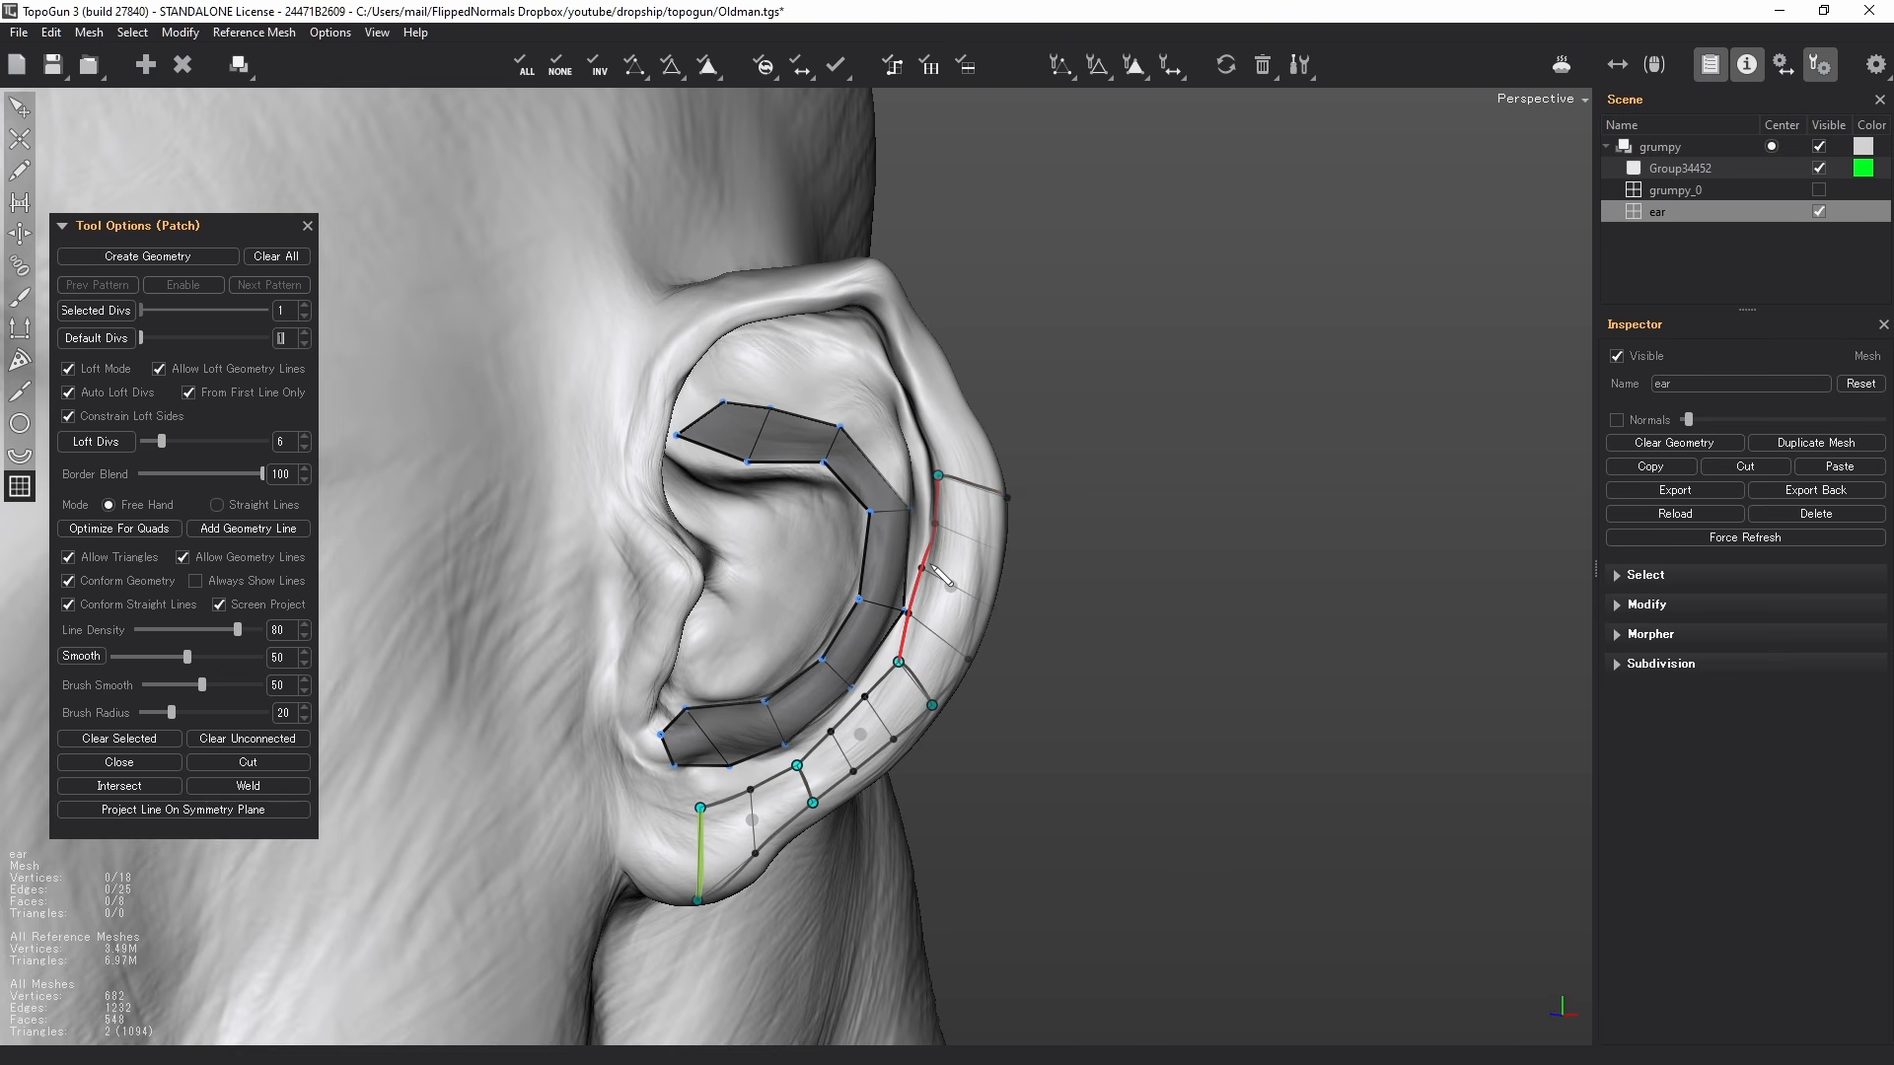
pyautogui.press('Return')
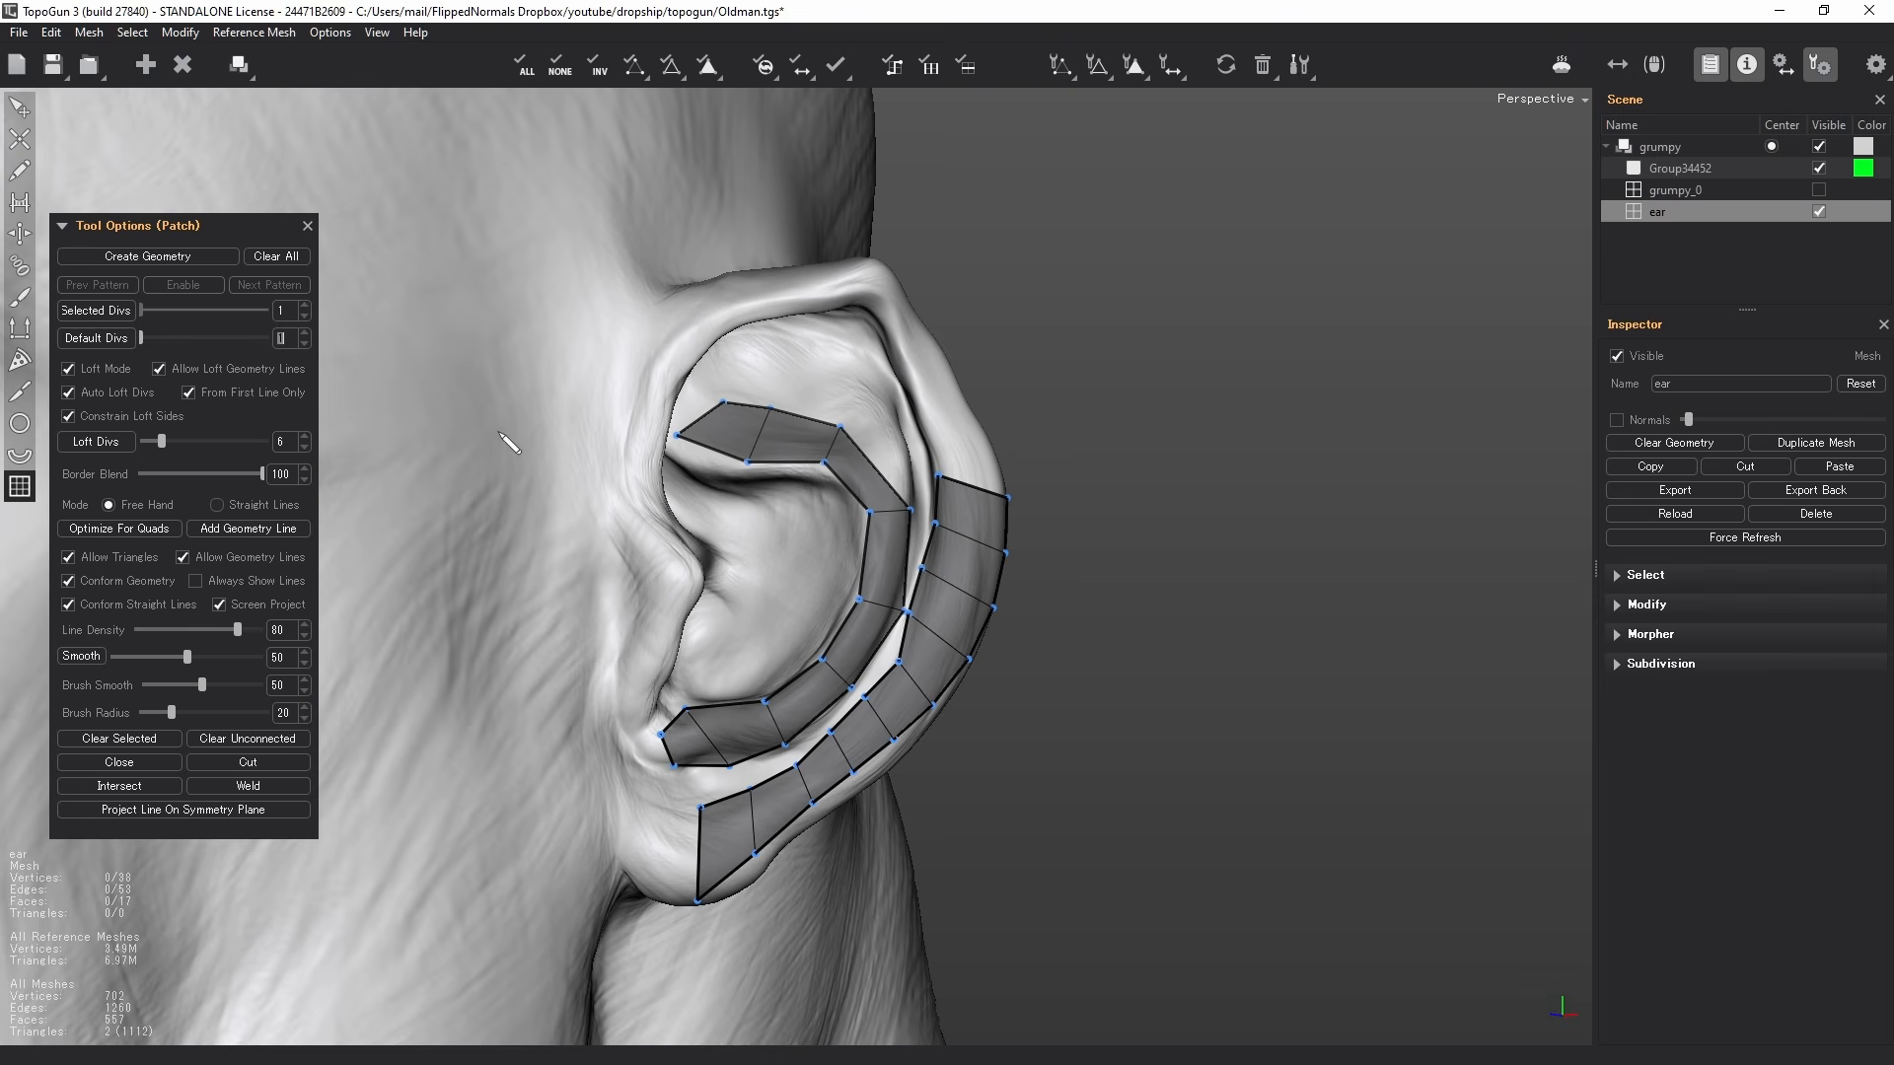
# - Adjust the inner-edge vertices of the outer ear strip, near its upper end and at the lobe, to follow the rim
pyautogui.click(20, 106)
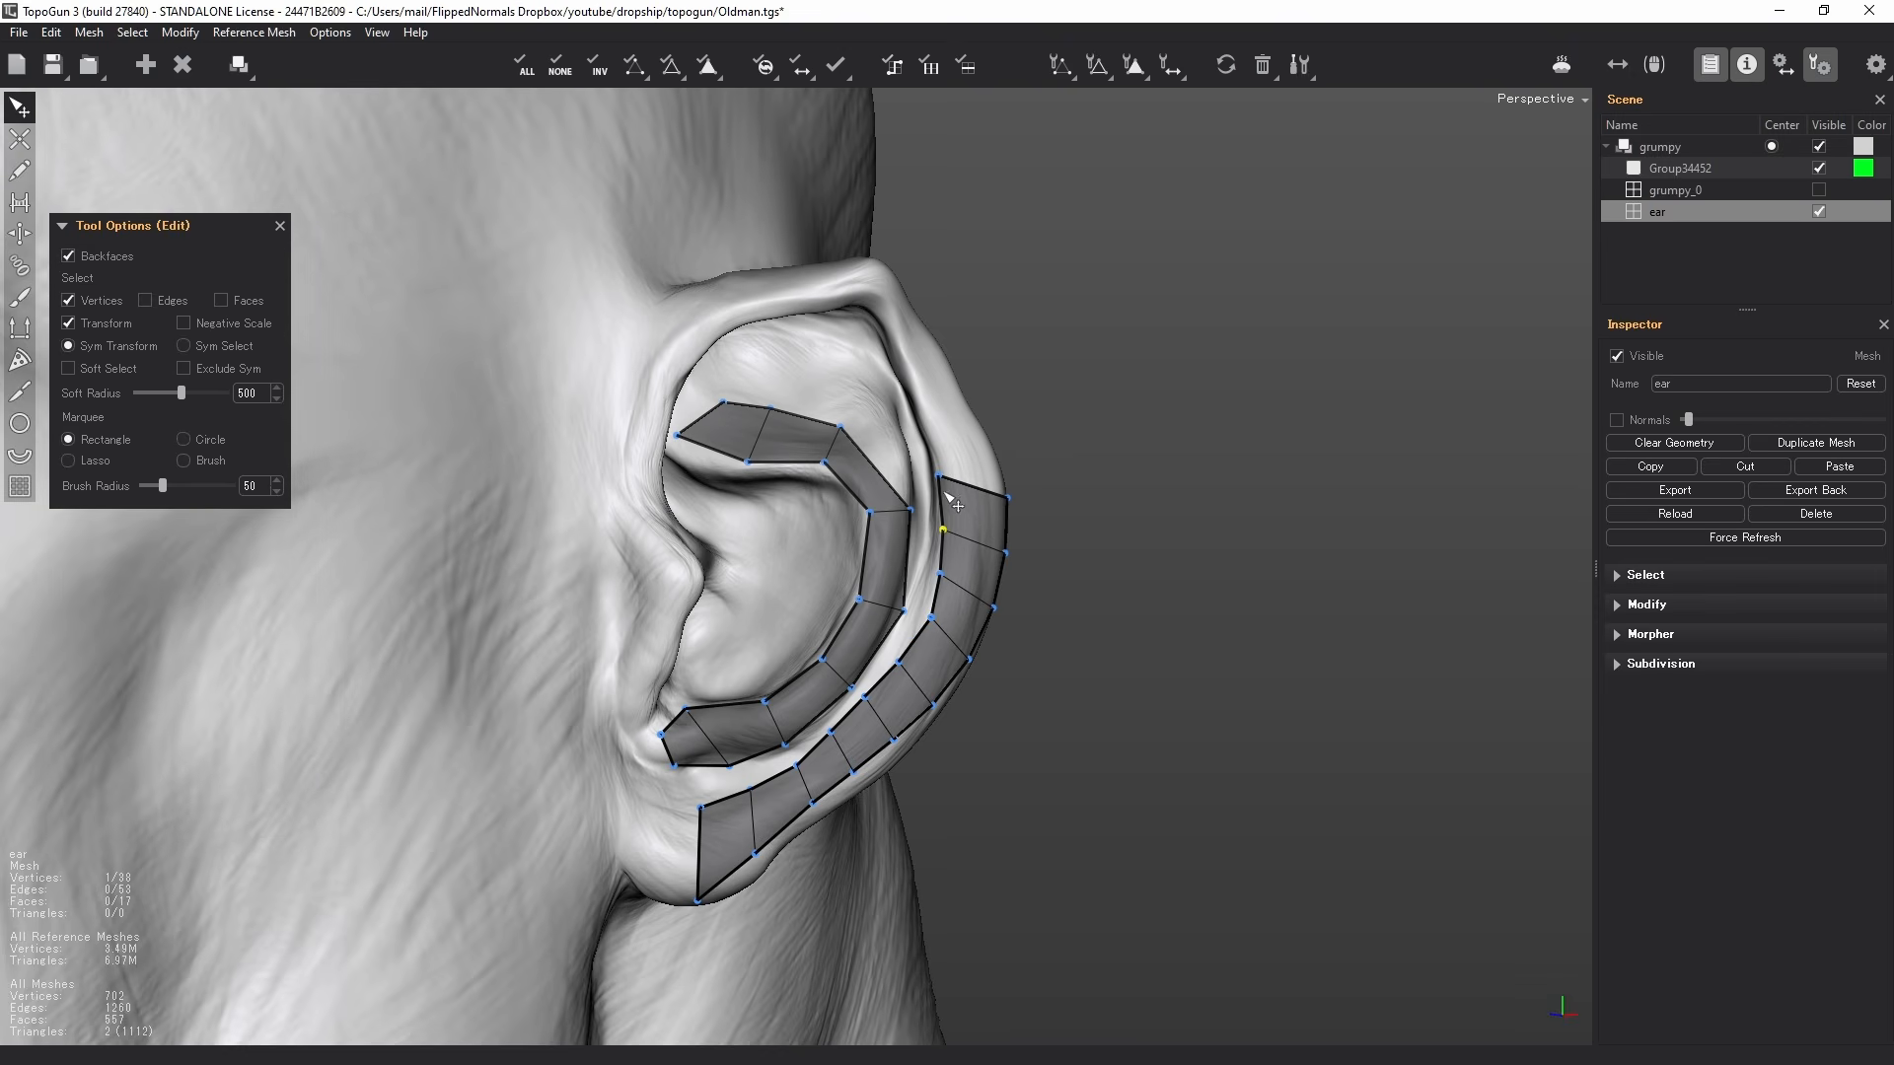
pyautogui.click(947, 479)
pyautogui.moveTo(702, 808); pyautogui.dragTo(754, 812)
pyautogui.keyDown('alt'); pyautogui.moveTo(815, 687); pyautogui.dragTo(822, 658, button='right'); pyautogui.keyUp('alt')
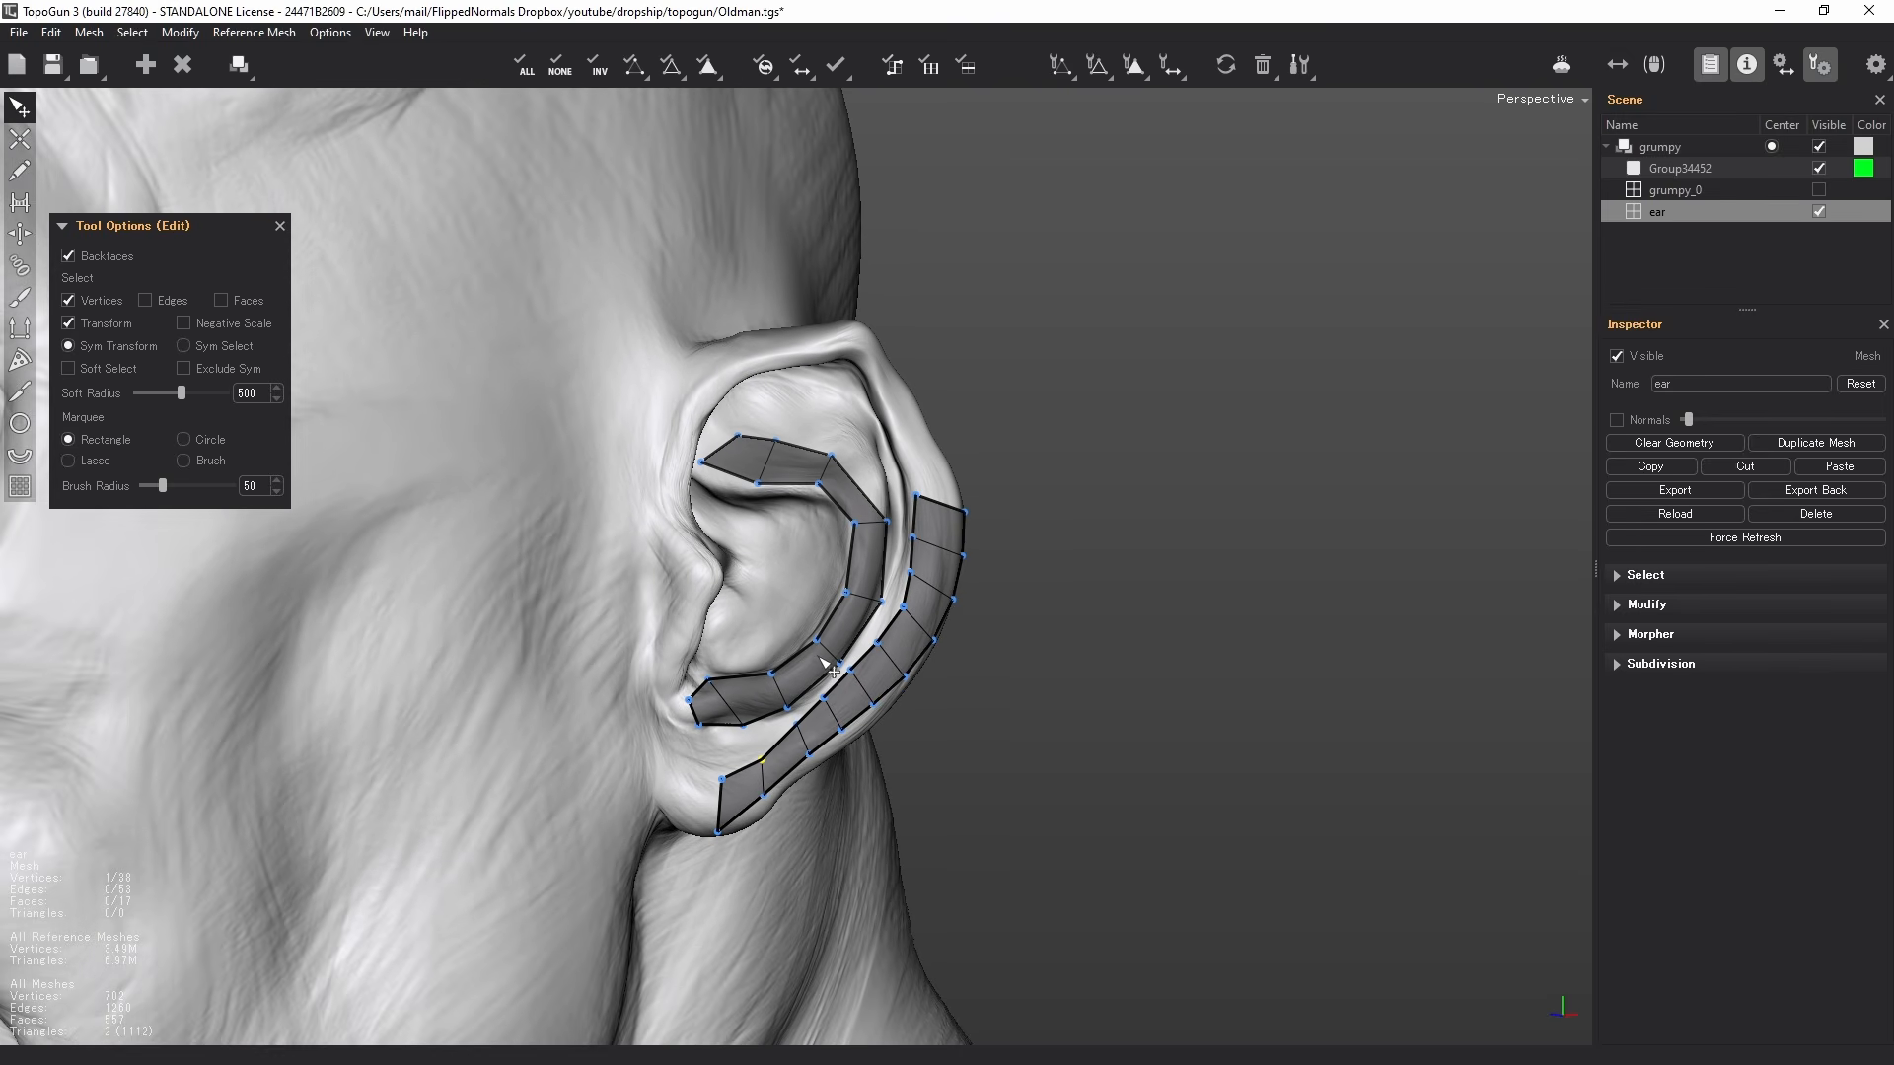
# - Show the grumpy_0 head mesh again and merge all visible meshes into a single new mesh
pyautogui.click(1820, 189)
pyautogui.keyDown('alt'); pyautogui.moveTo(809, 552); pyautogui.dragTo(727, 541); pyautogui.keyUp('alt')
pyautogui.keyDown('alt'); pyautogui.moveTo(599, 580); pyautogui.dragTo(577, 574); pyautogui.keyUp('alt')
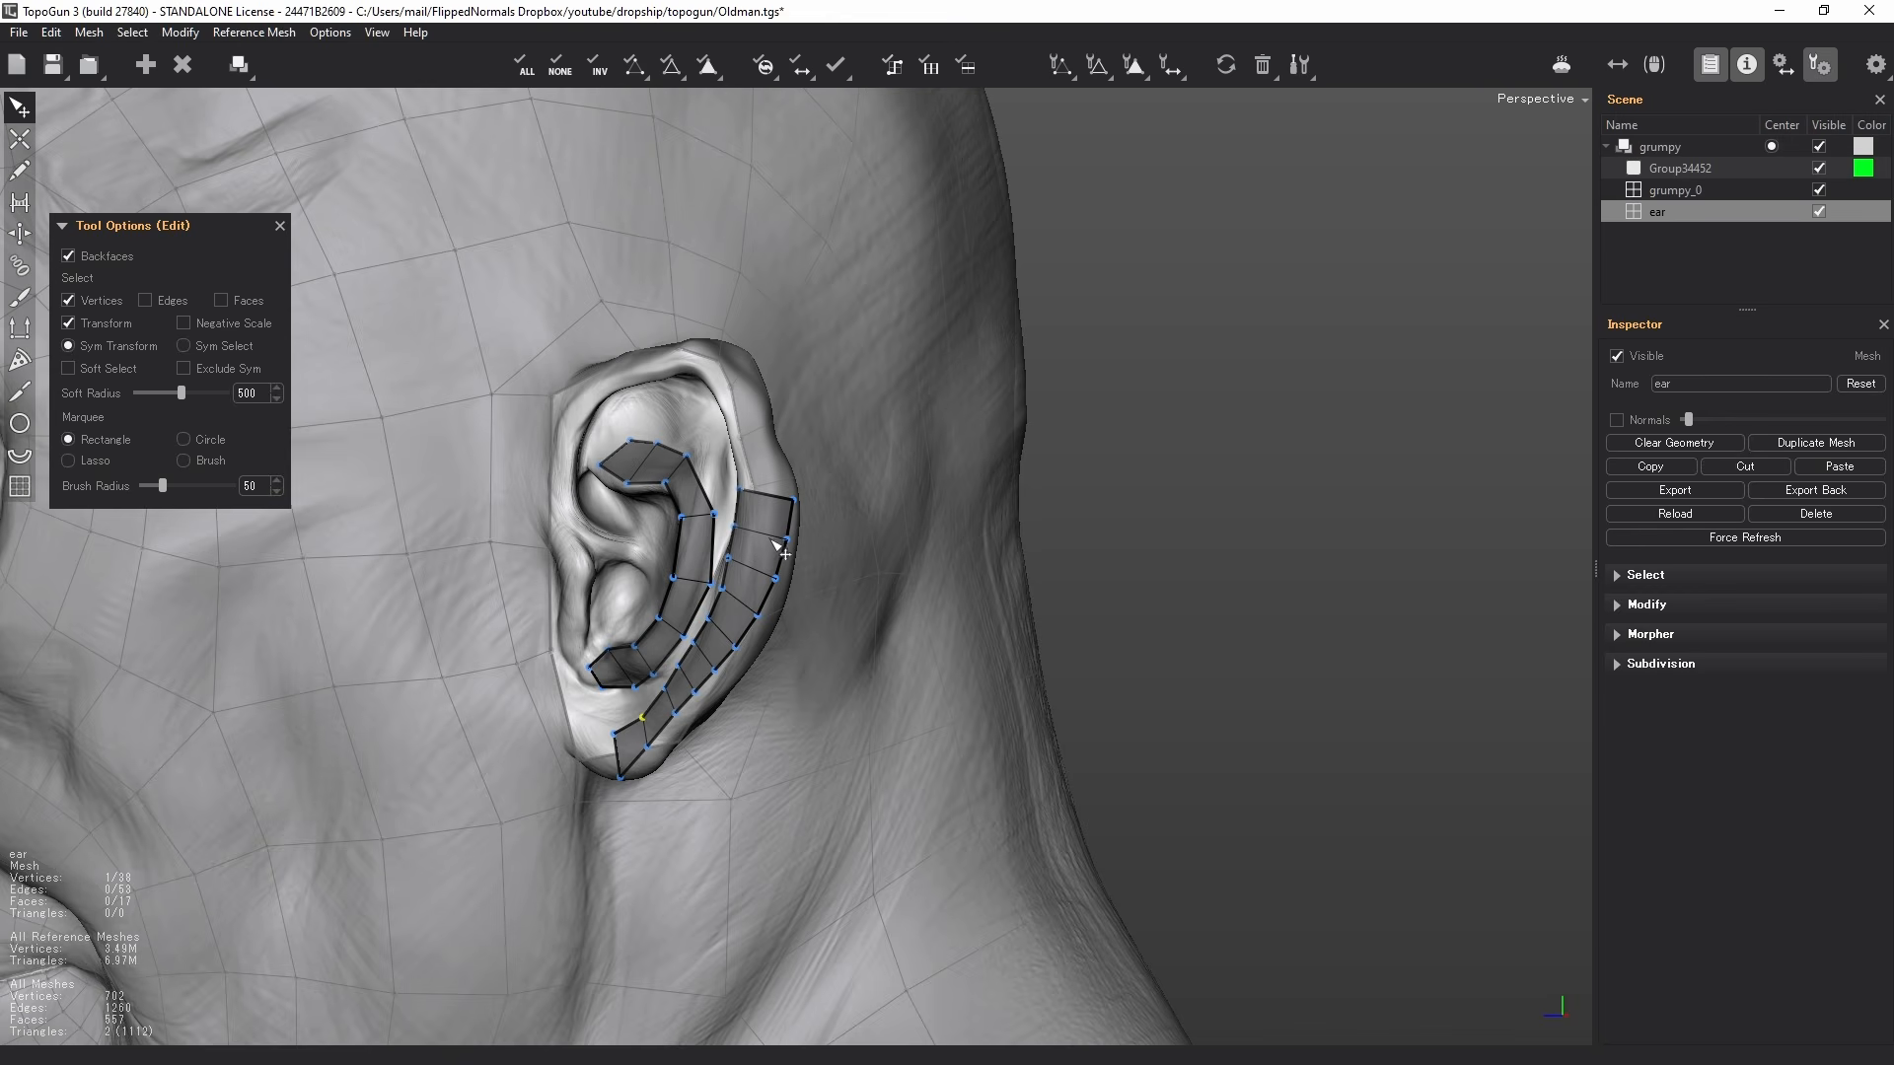
pyautogui.keyDown('alt'); pyautogui.moveTo(687, 503); pyautogui.dragTo(810, 523); pyautogui.keyUp('alt')
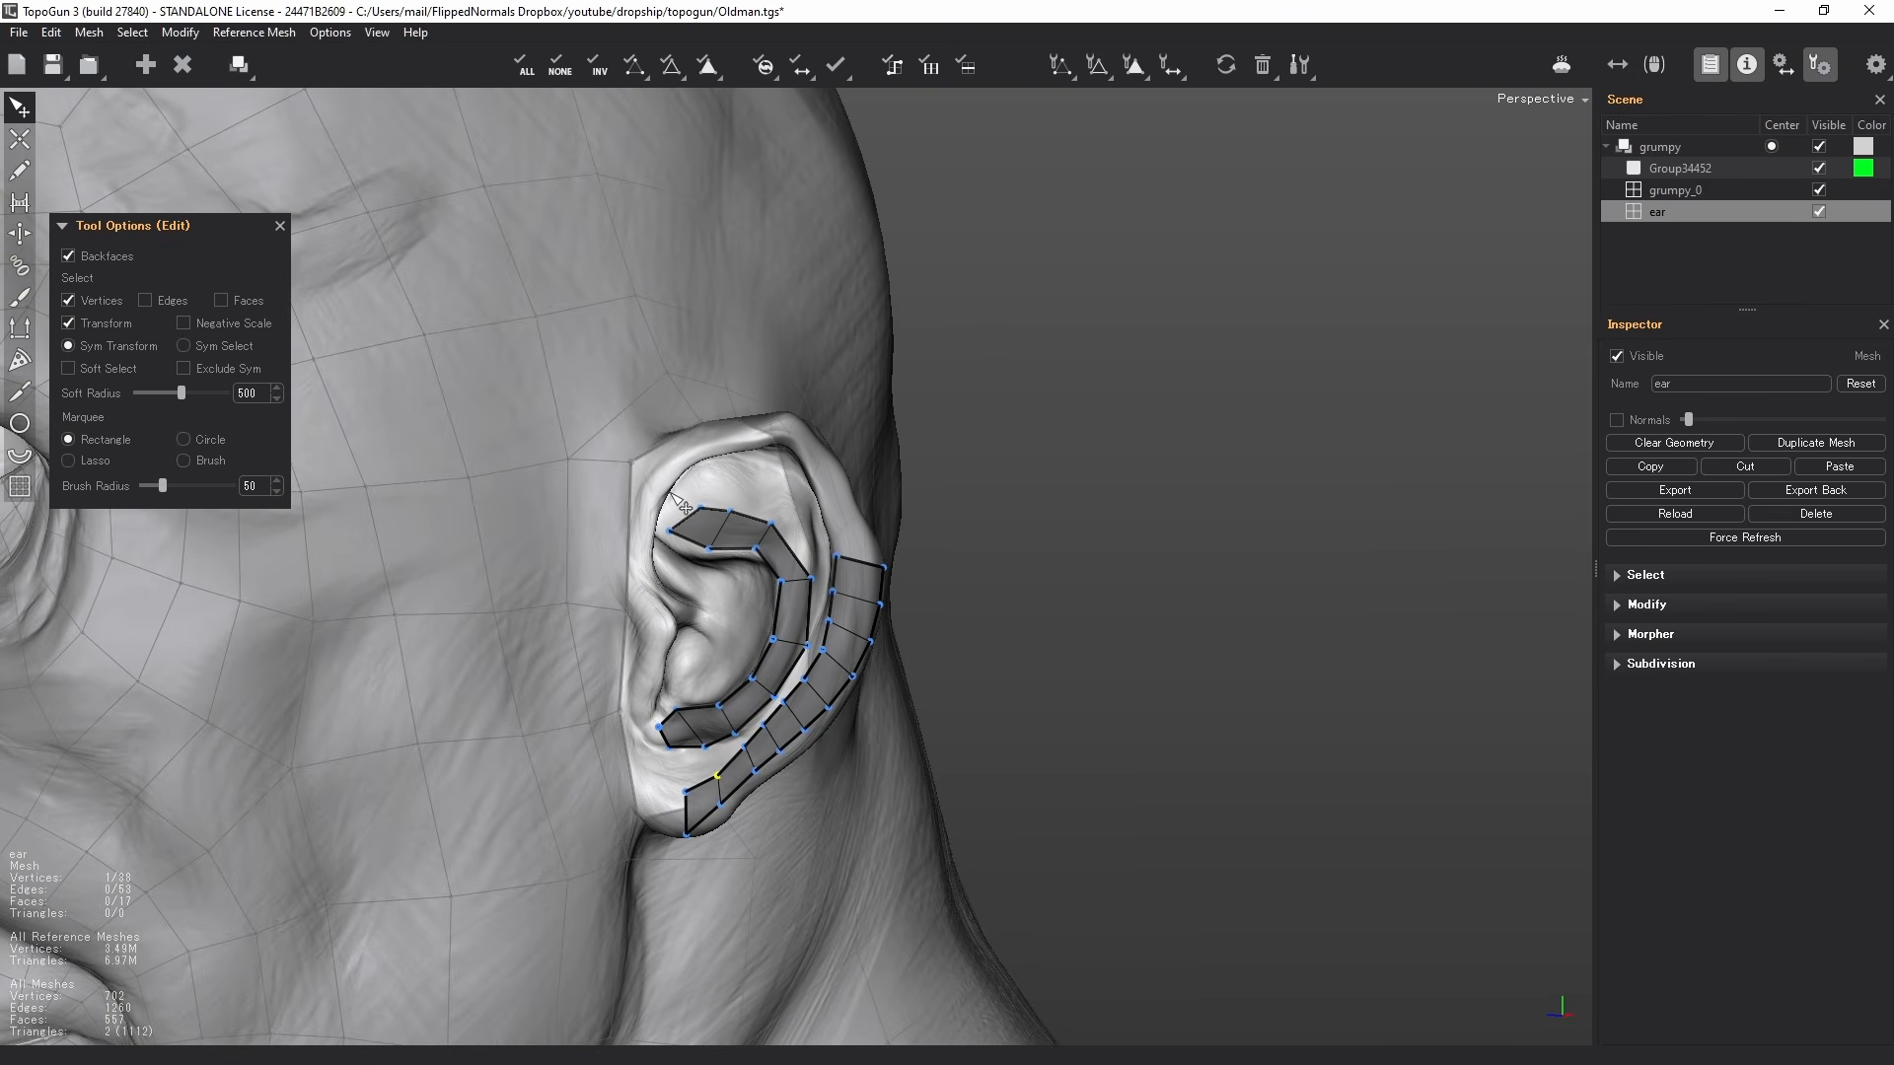
pyautogui.click(89, 32)
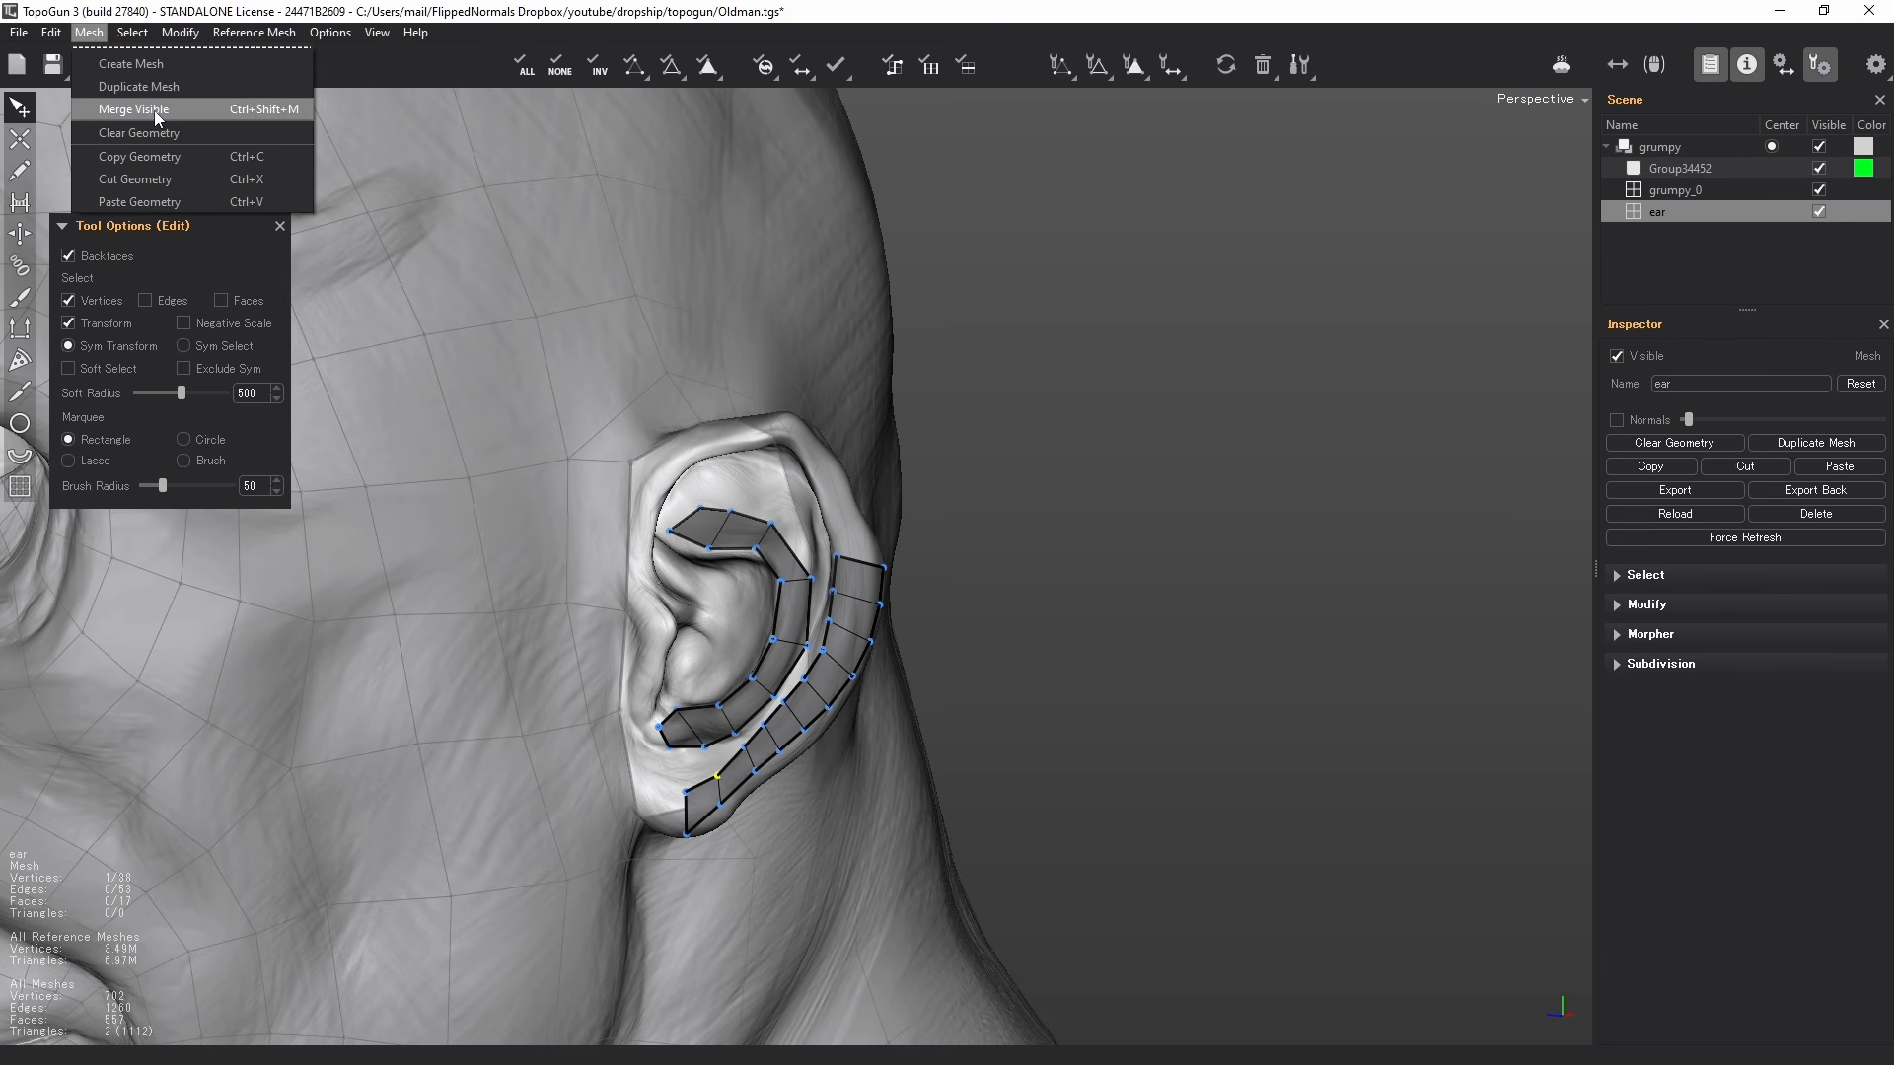
pyautogui.click(154, 110)
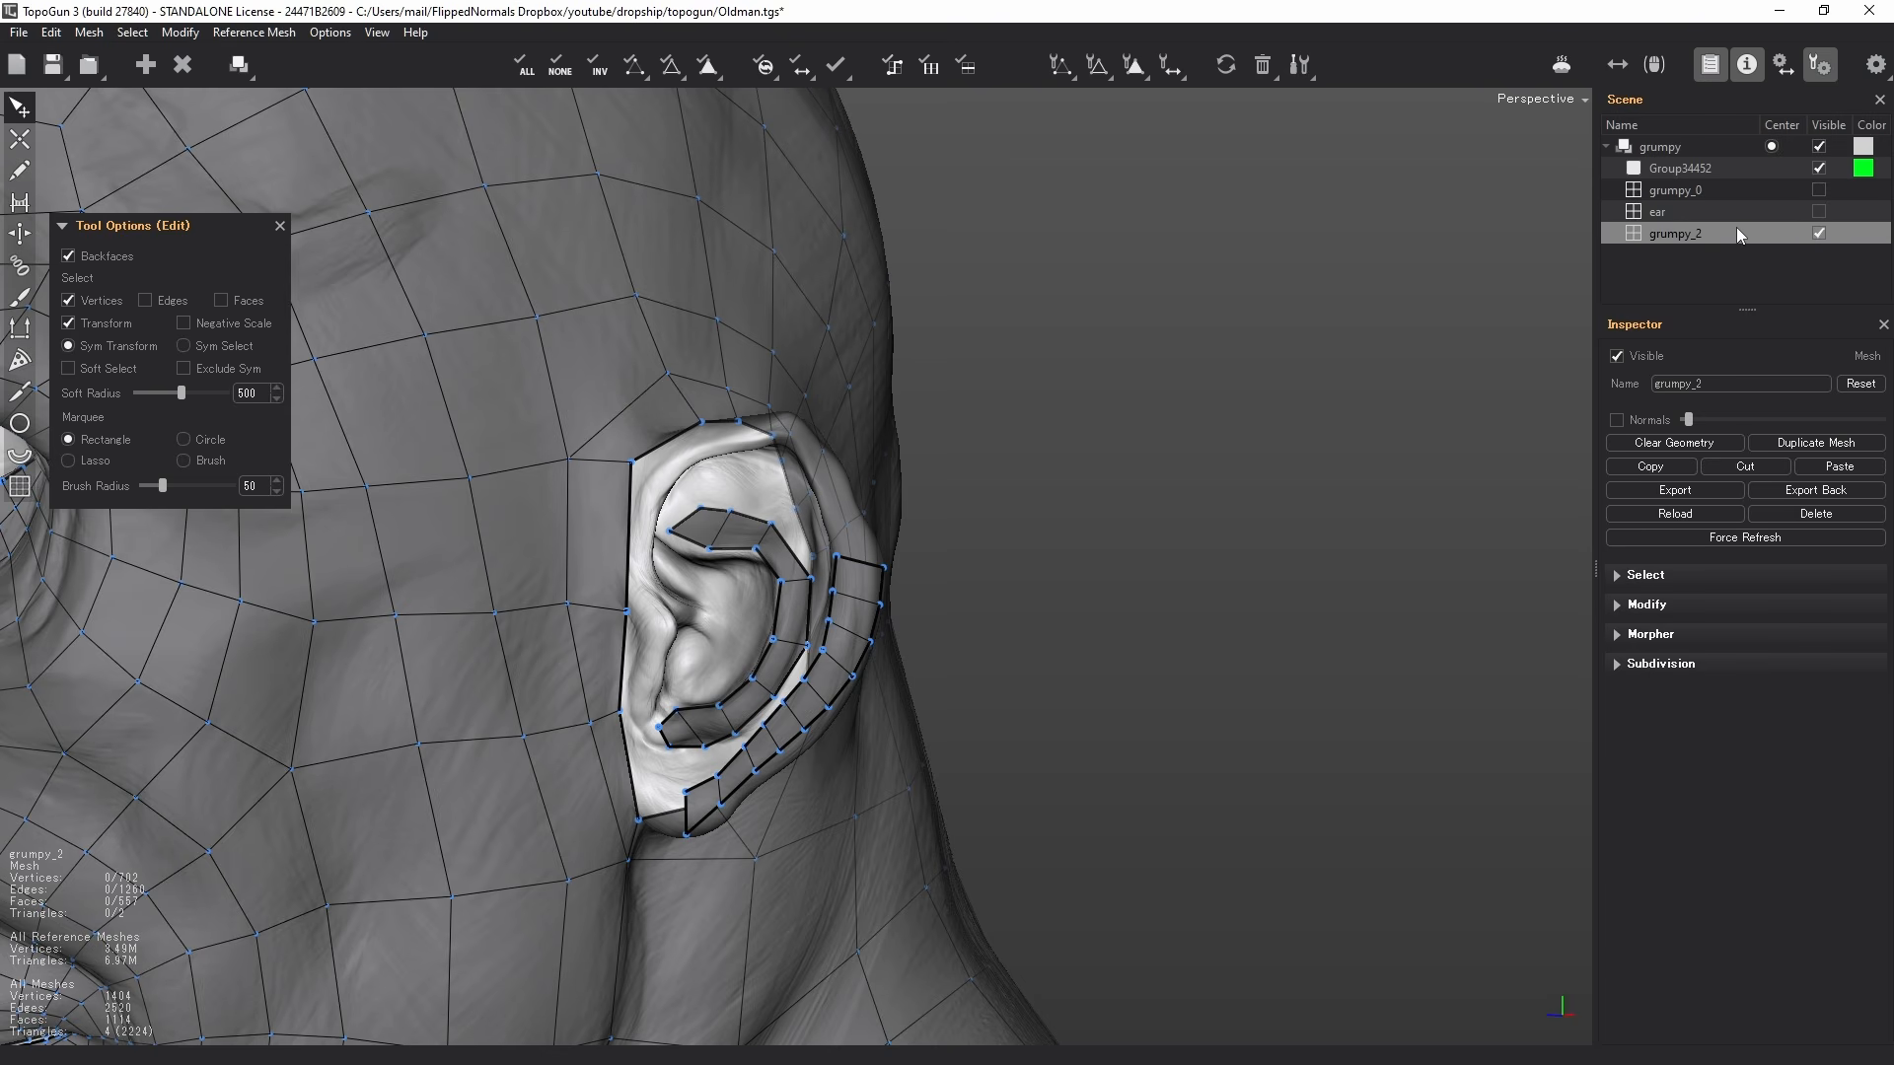
pyautogui.scroll(6, 730, 540)
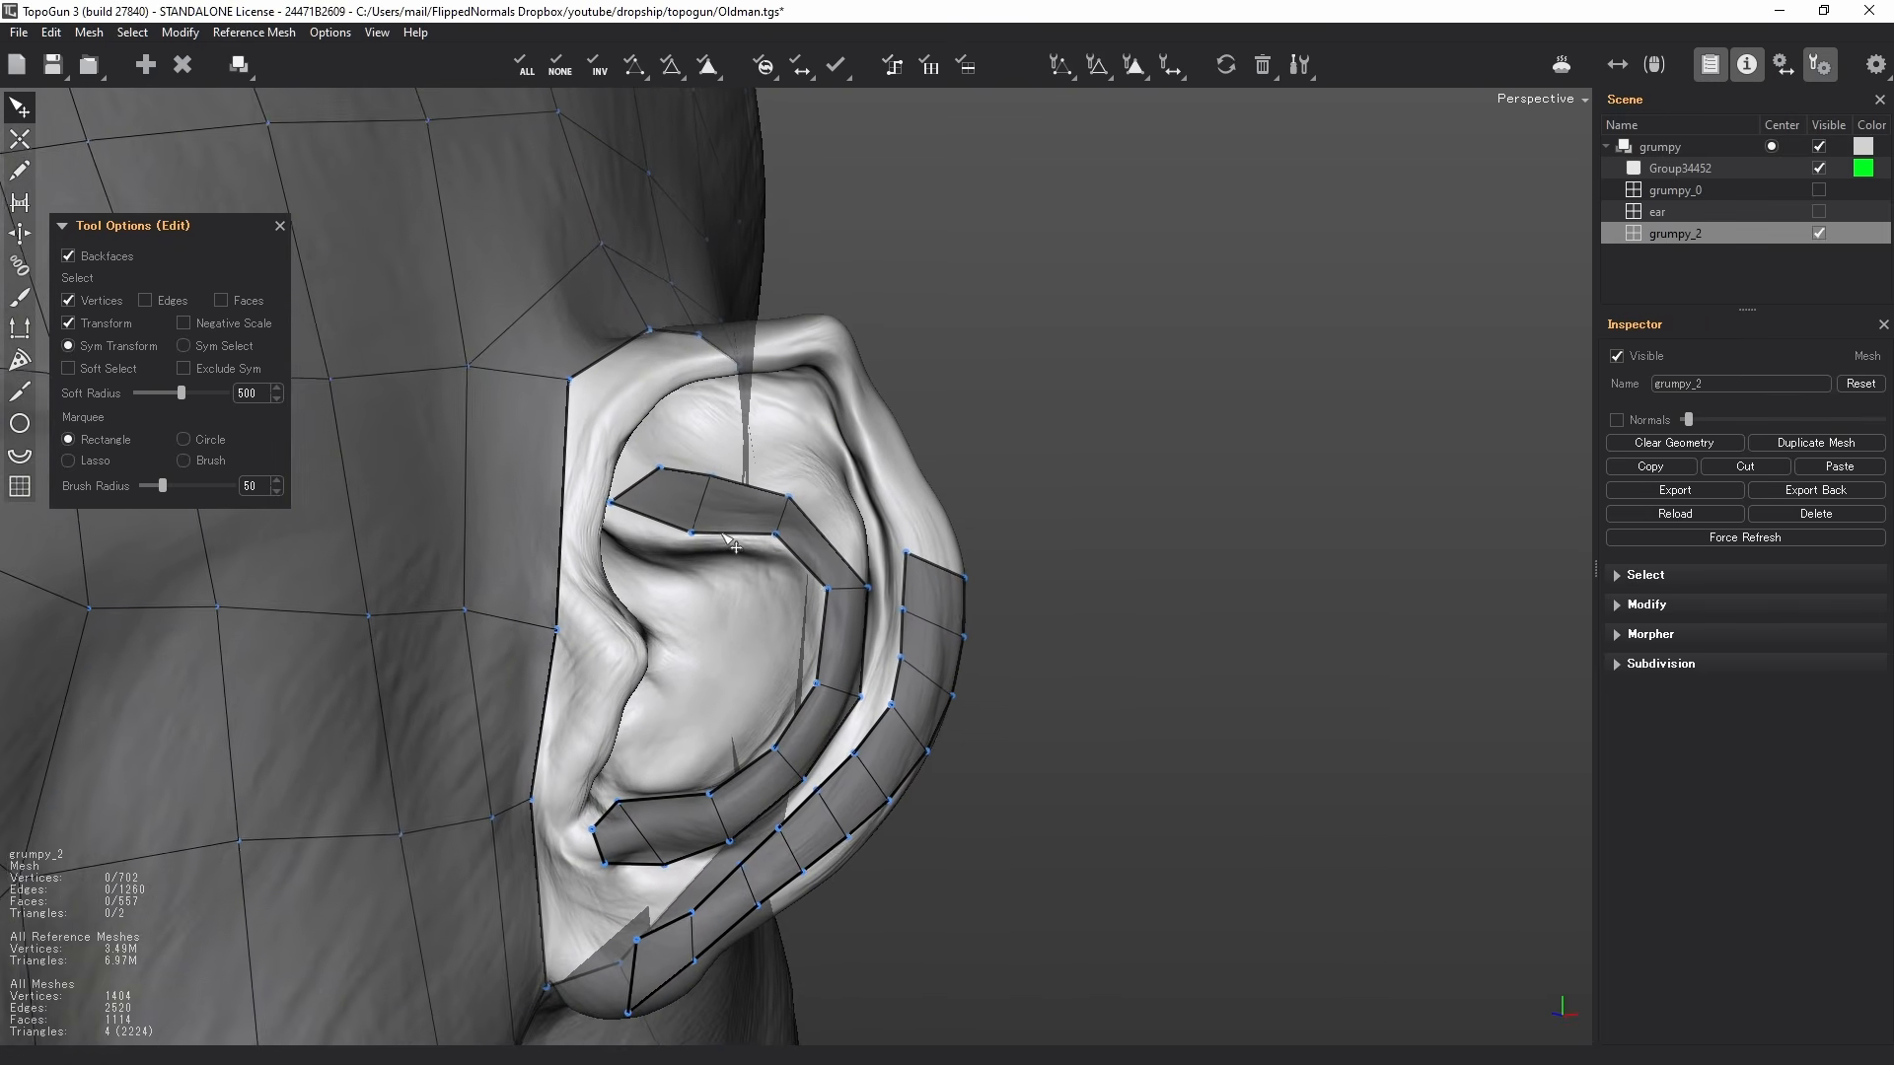
# - Move a vertex on the lower part of the inner ear strip in the merged mesh
pyautogui.keyDown('alt'); pyautogui.moveTo(725, 537); pyautogui.dragTo(760, 549); pyautogui.keyUp('alt')
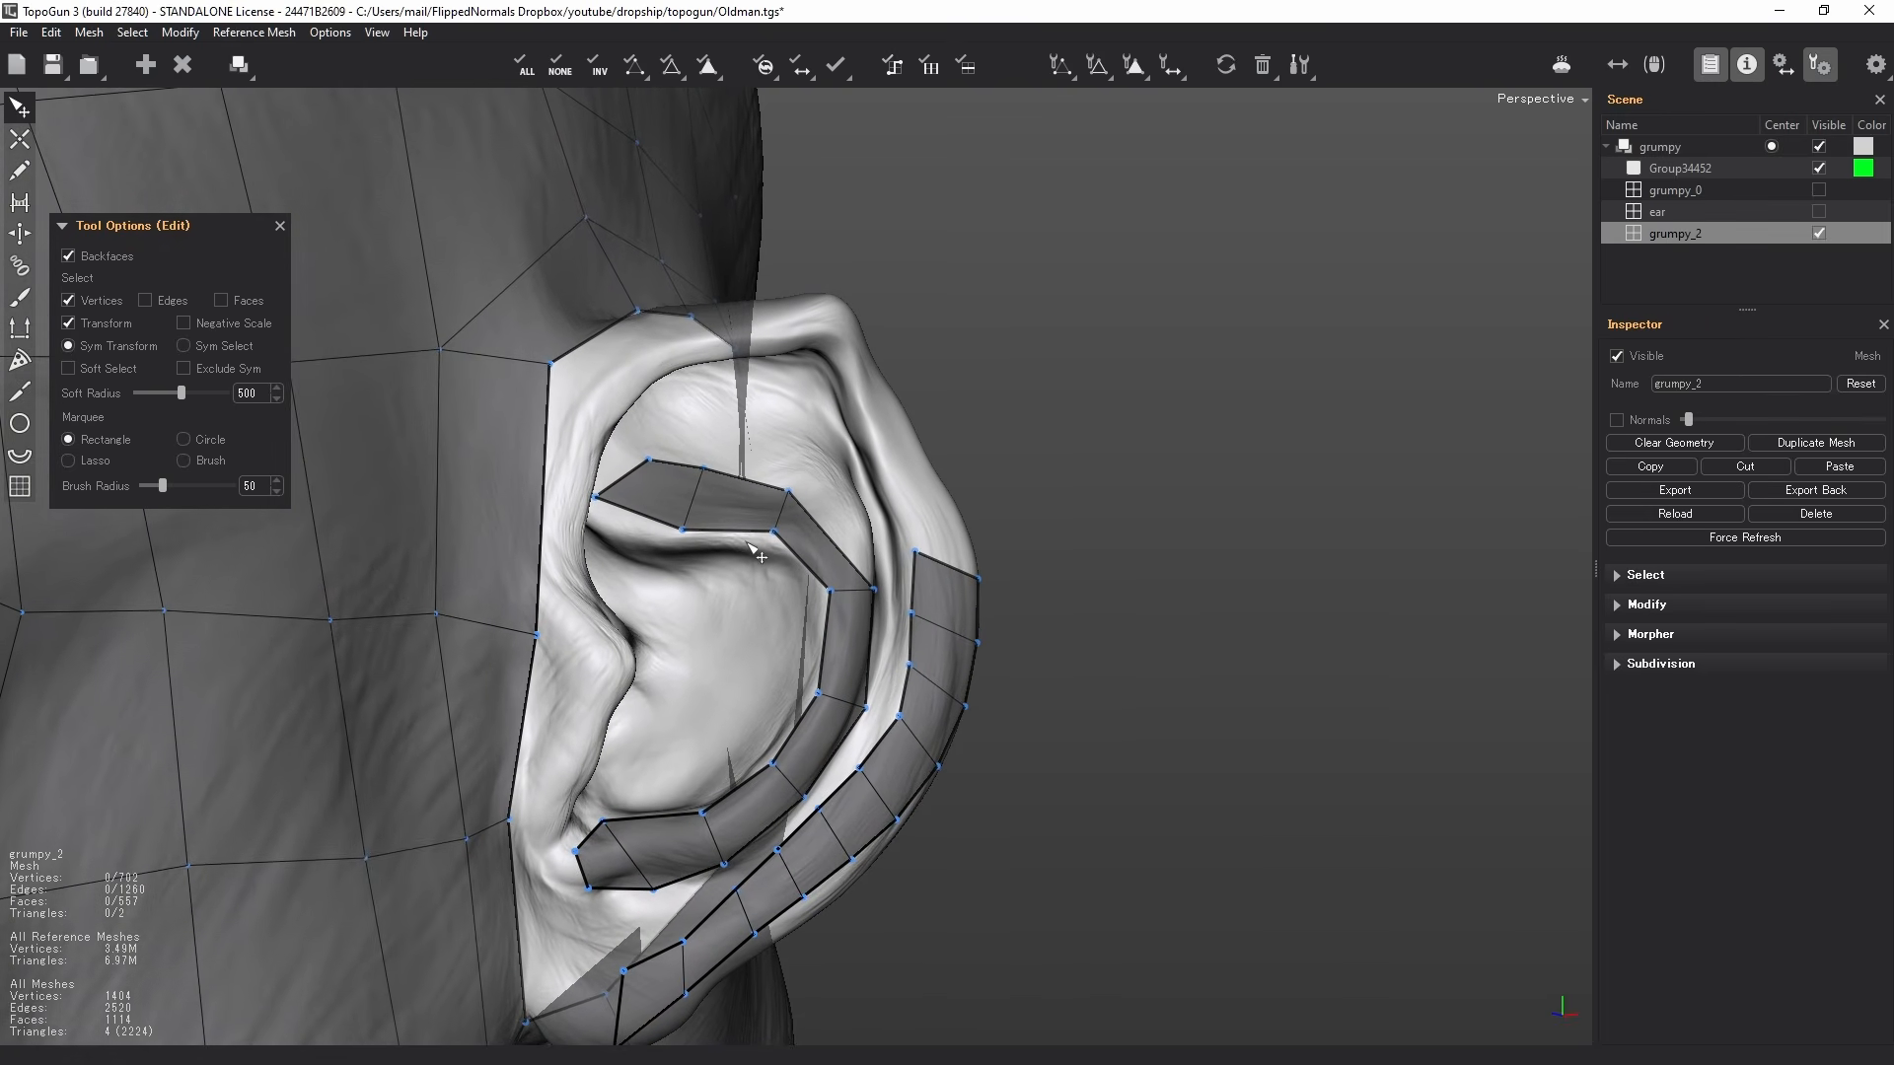
pyautogui.scroll(1, 718, 594)
pyautogui.keyDown('alt'); pyautogui.moveTo(718, 594); pyautogui.dragTo(834, 384, button='middle'); pyautogui.keyUp('alt')
pyautogui.moveTo(636, 665); pyautogui.dragTo(578, 735)
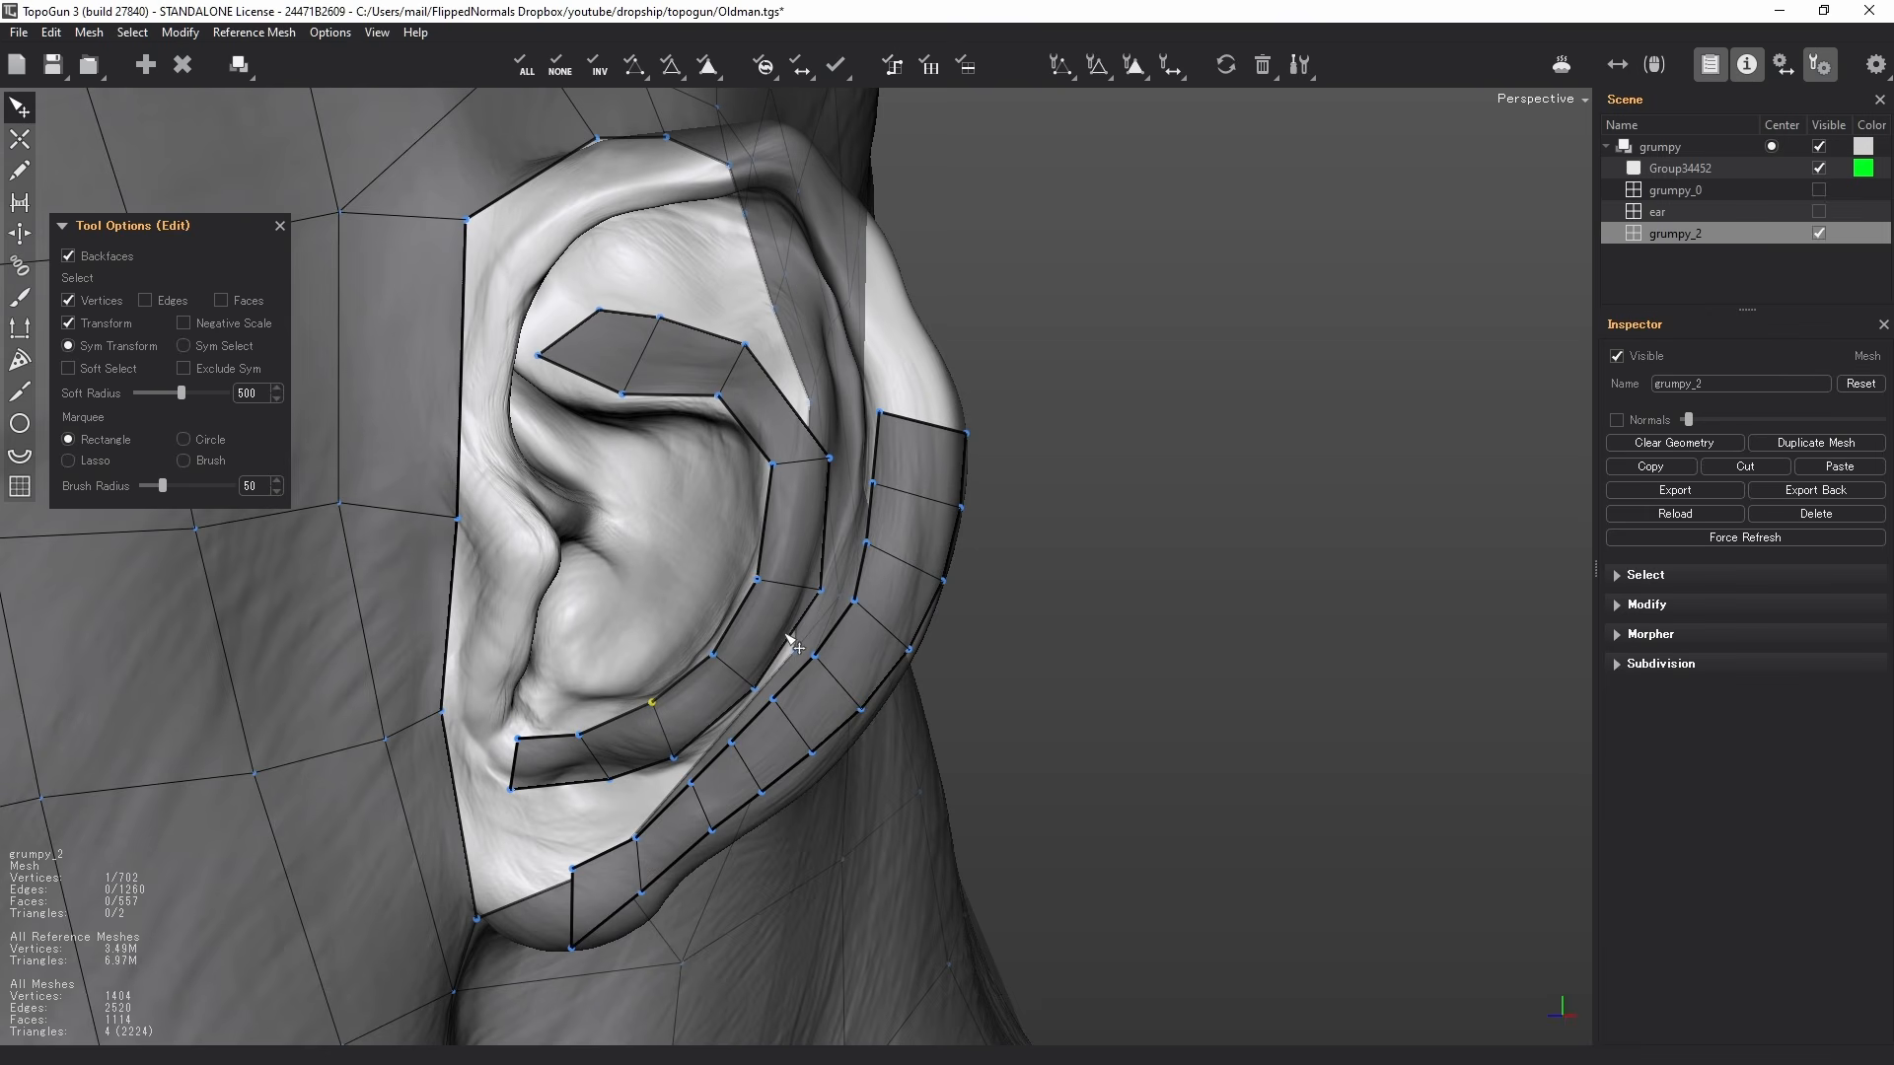
pyautogui.keyDown('alt'); pyautogui.moveTo(802, 616); pyautogui.dragTo(721, 572); pyautogui.keyUp('alt')
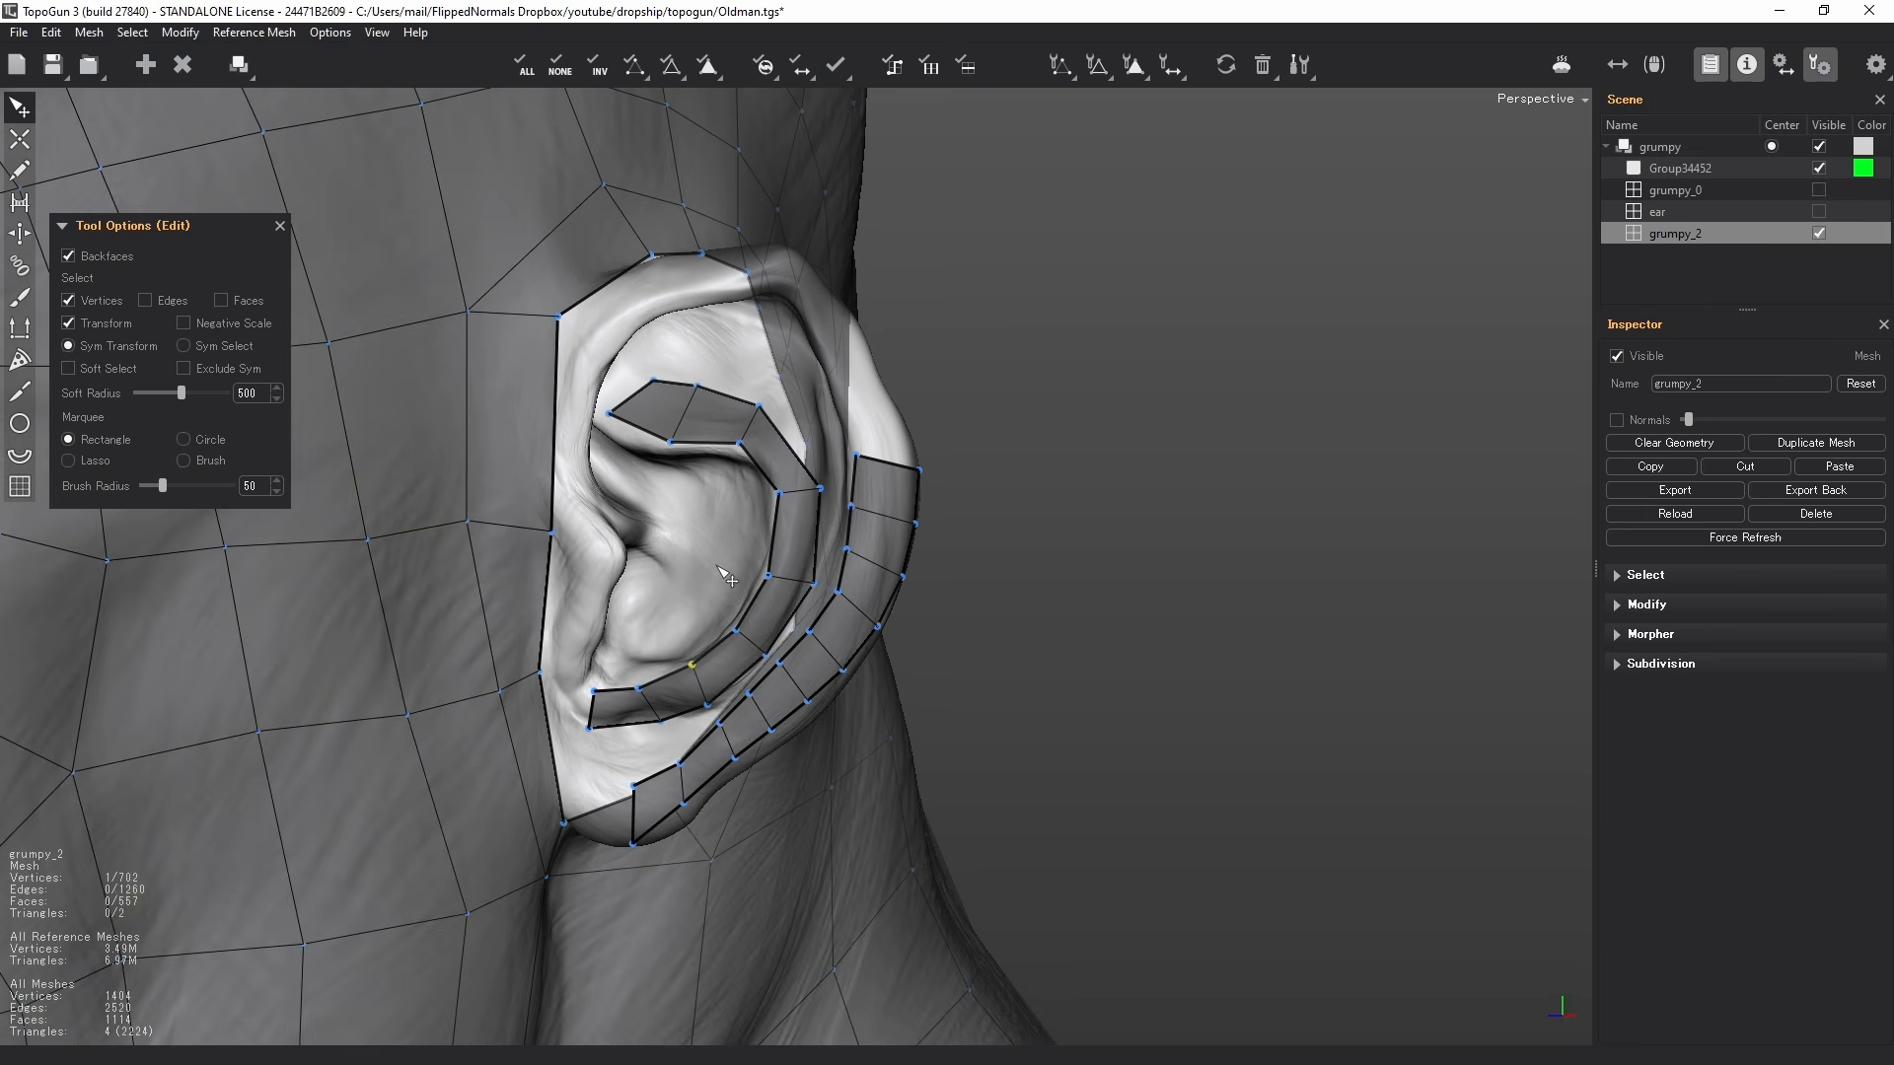
# - Delete the merged grumpy_2 mesh and show the ear and grumpy_0 meshes again
pyautogui.rightClick(1677, 235)
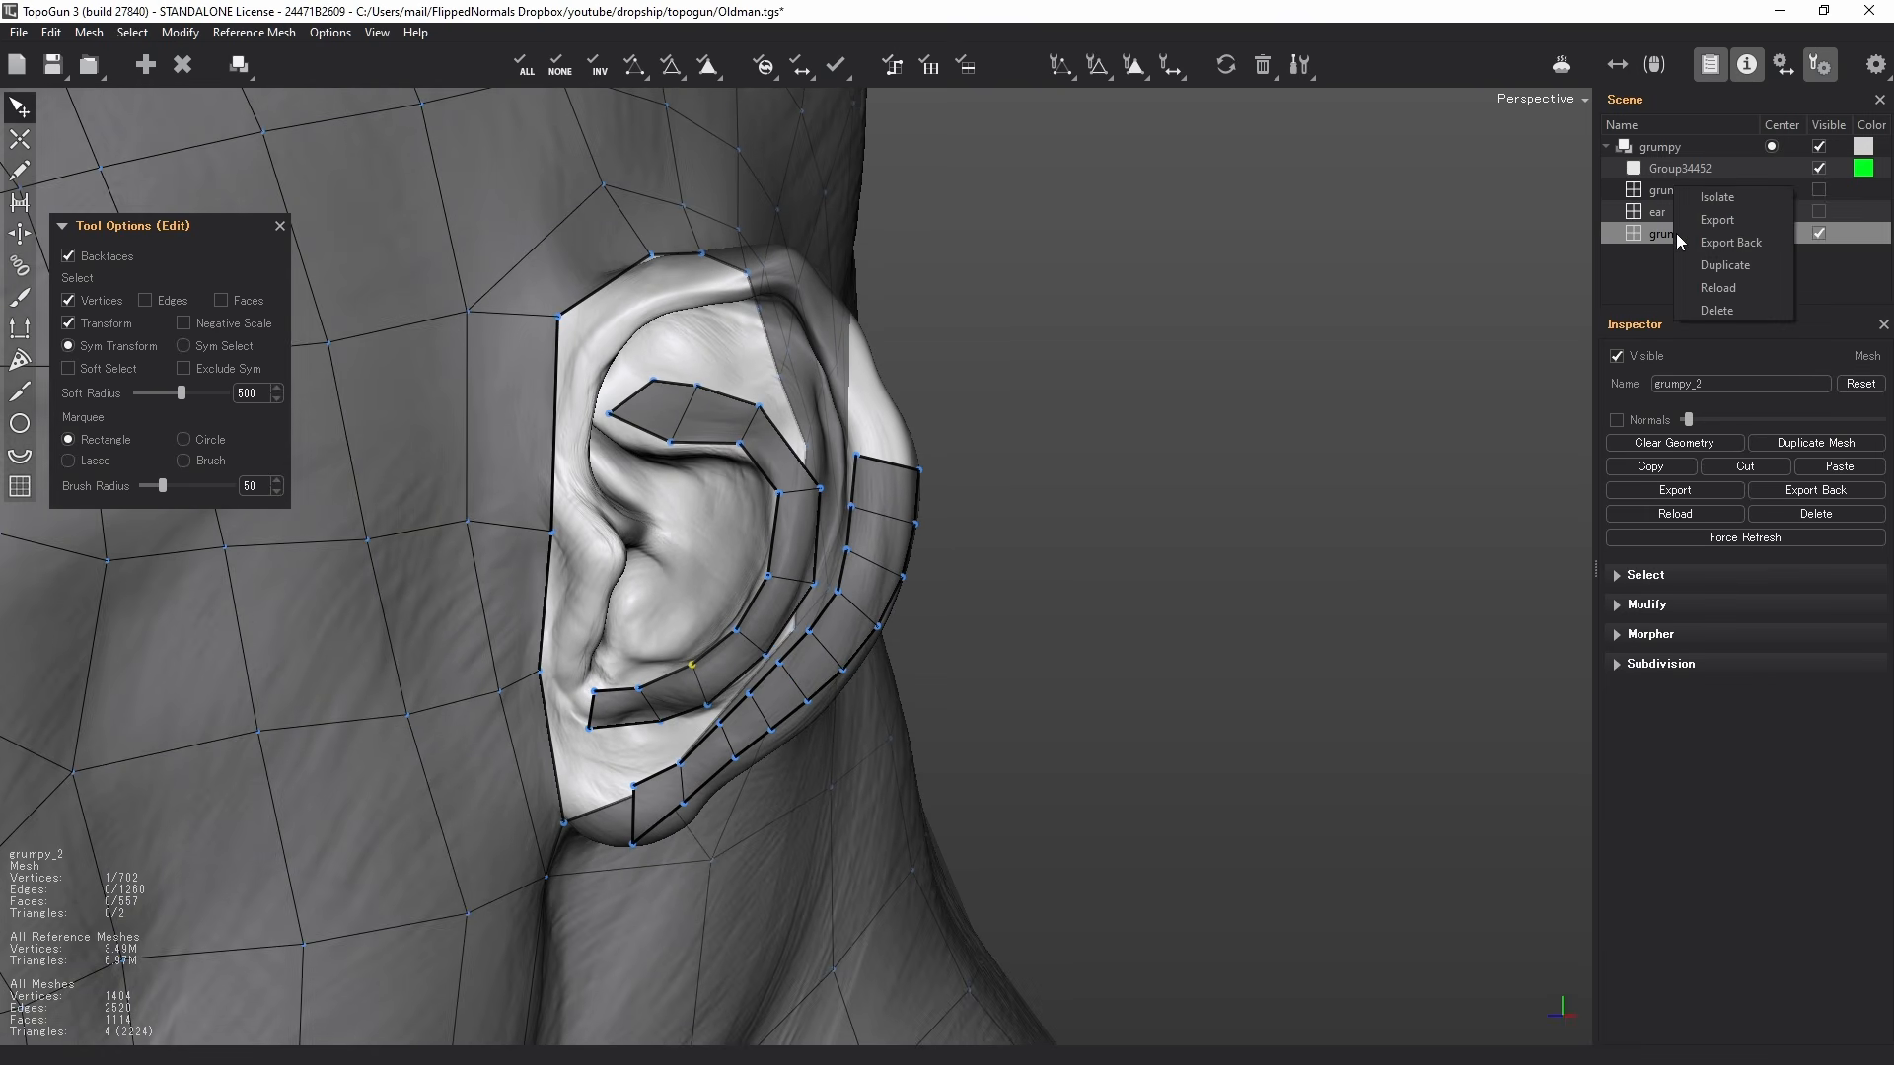
pyautogui.click(1726, 309)
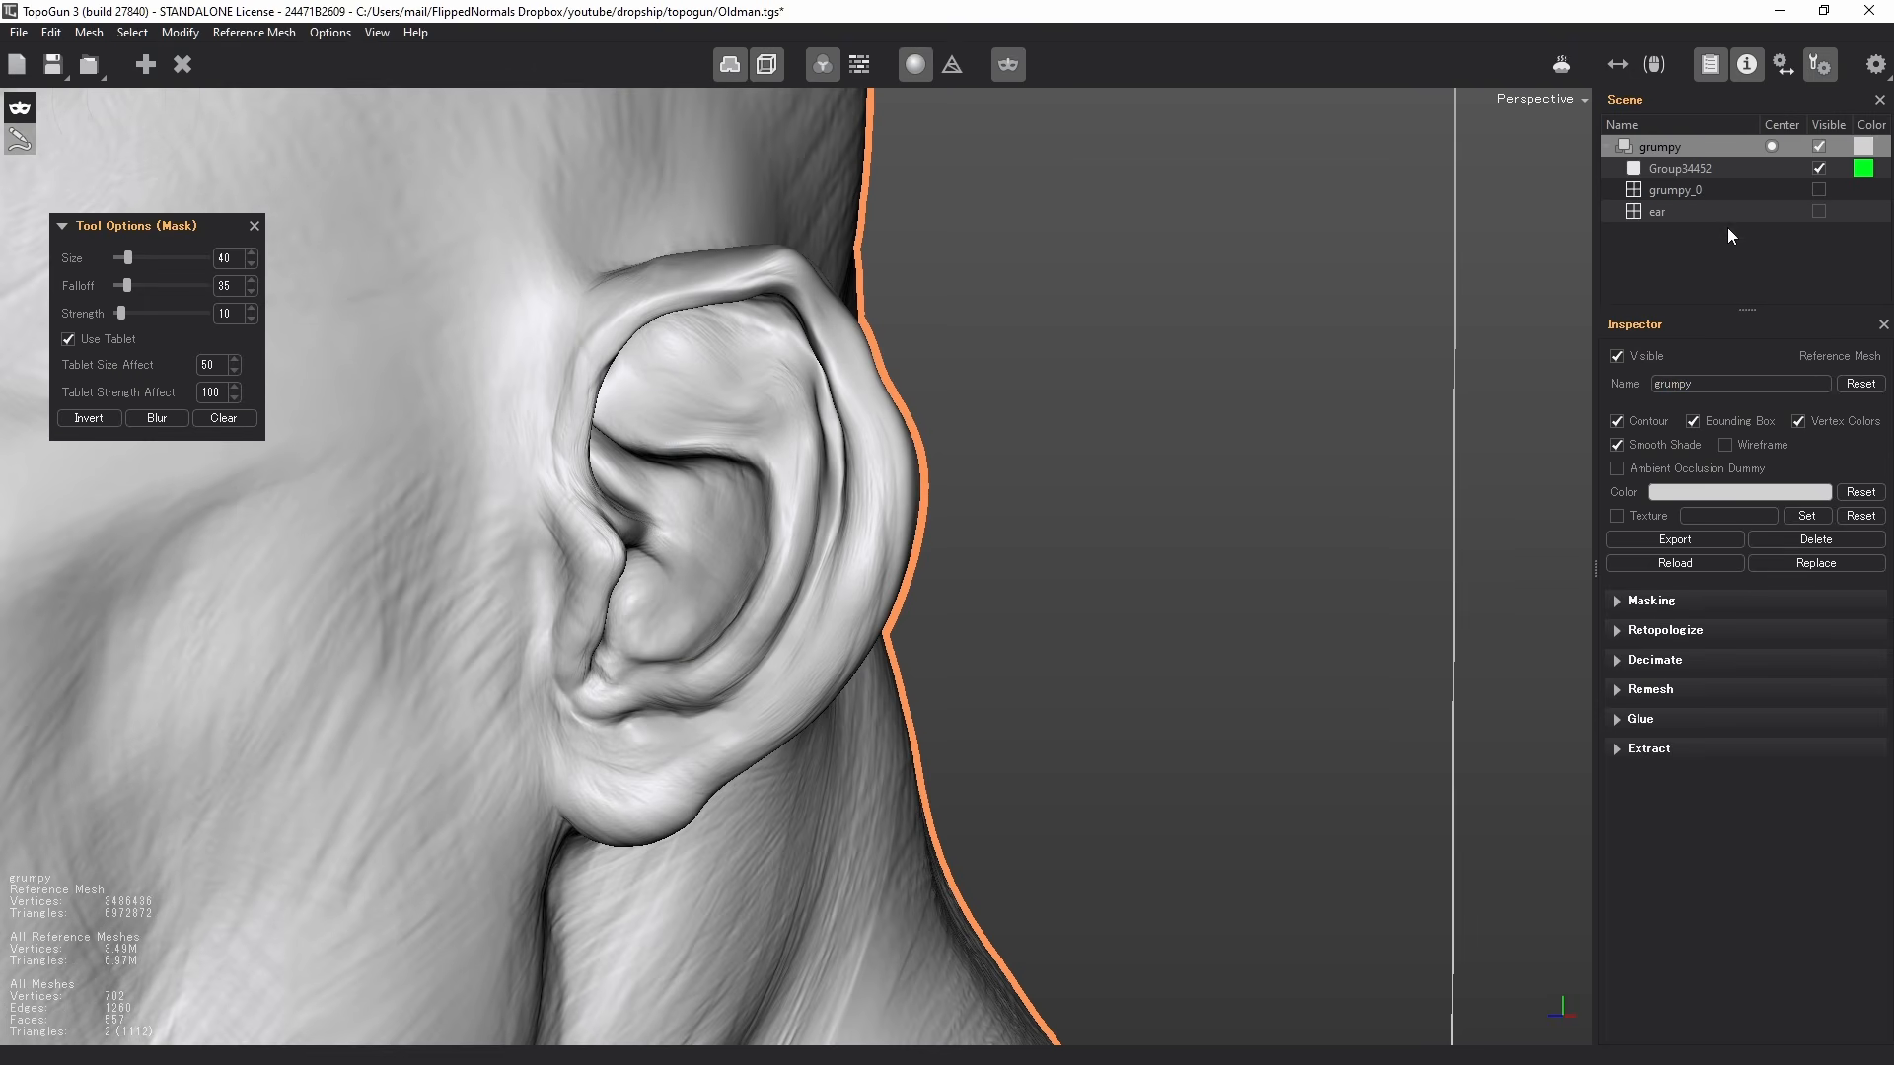
pyautogui.click(1819, 211)
pyautogui.click(1819, 189)
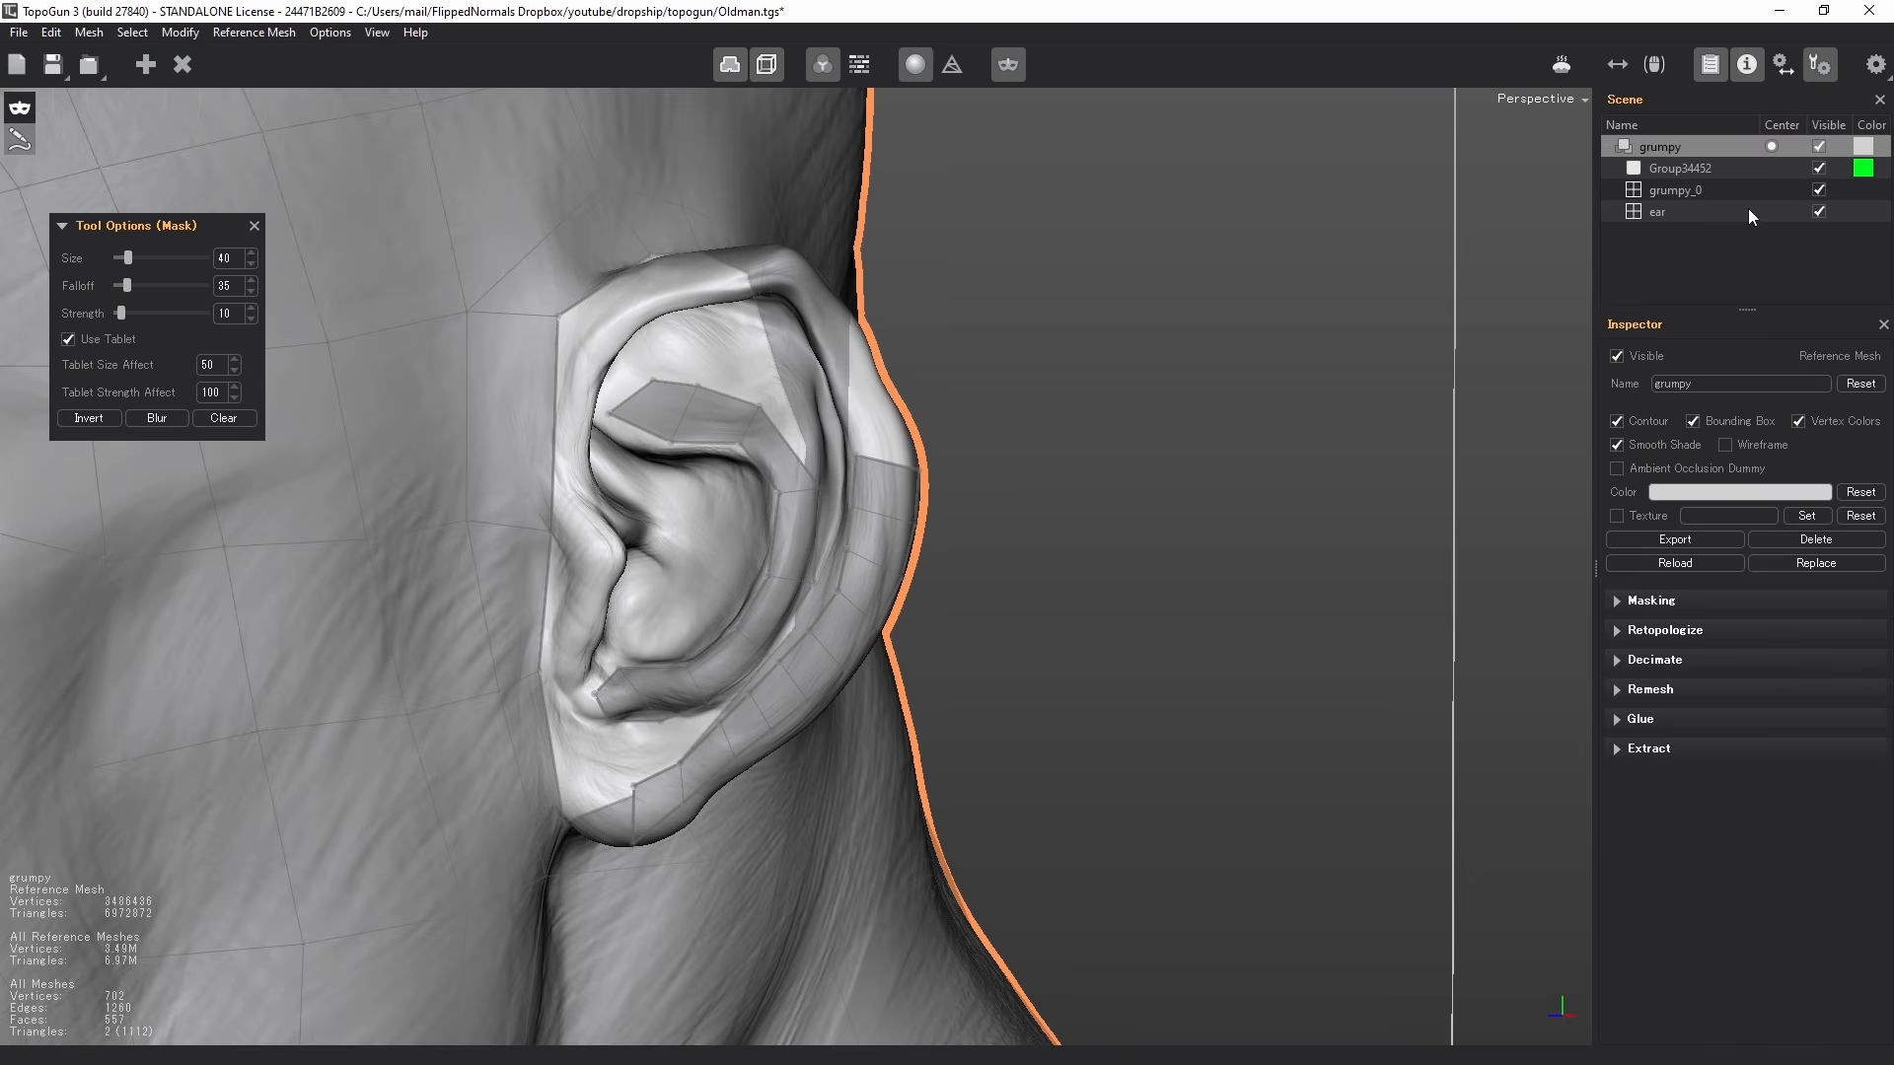
# - Cut all the geometry out of the ear mesh and paste it into the grumpy_0 mesh
pyautogui.click(1738, 213)
pyautogui.scroll(-2, 751, 505)
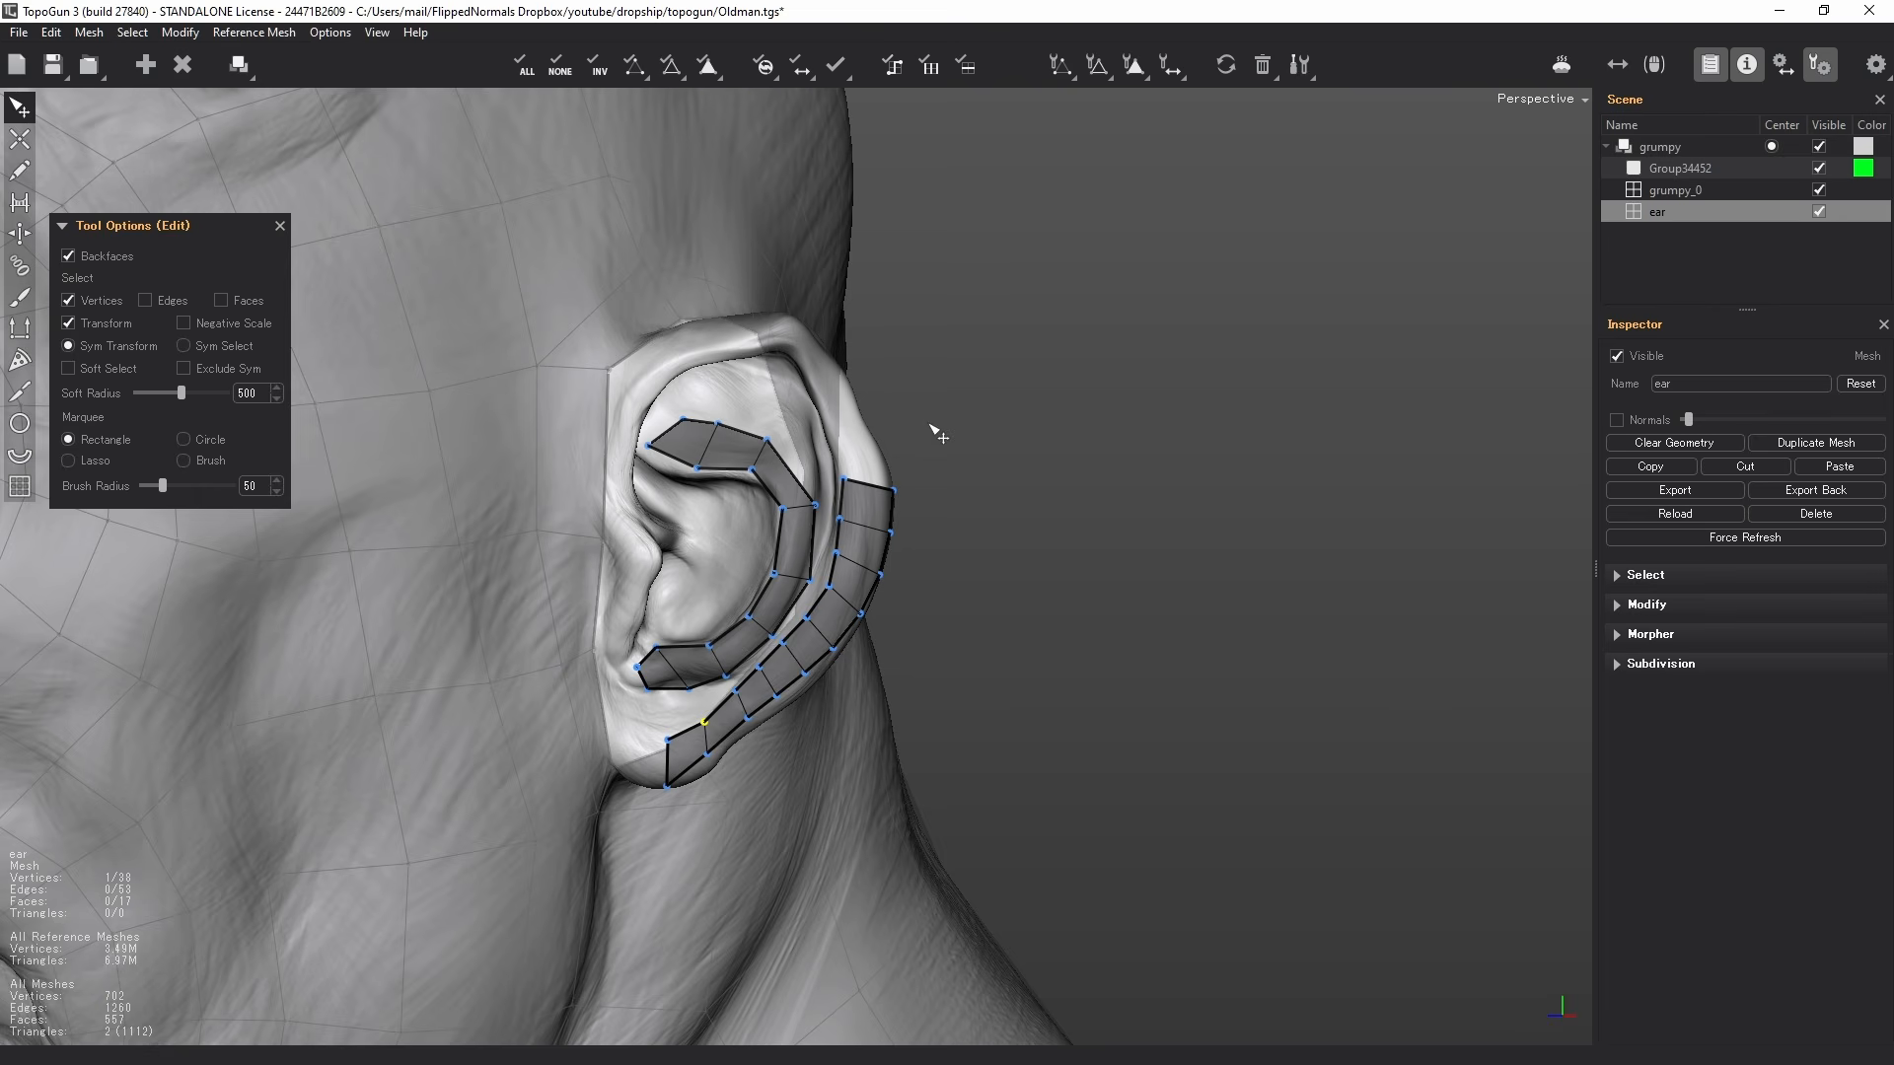
pyautogui.hotkey('ctrl', 'a')
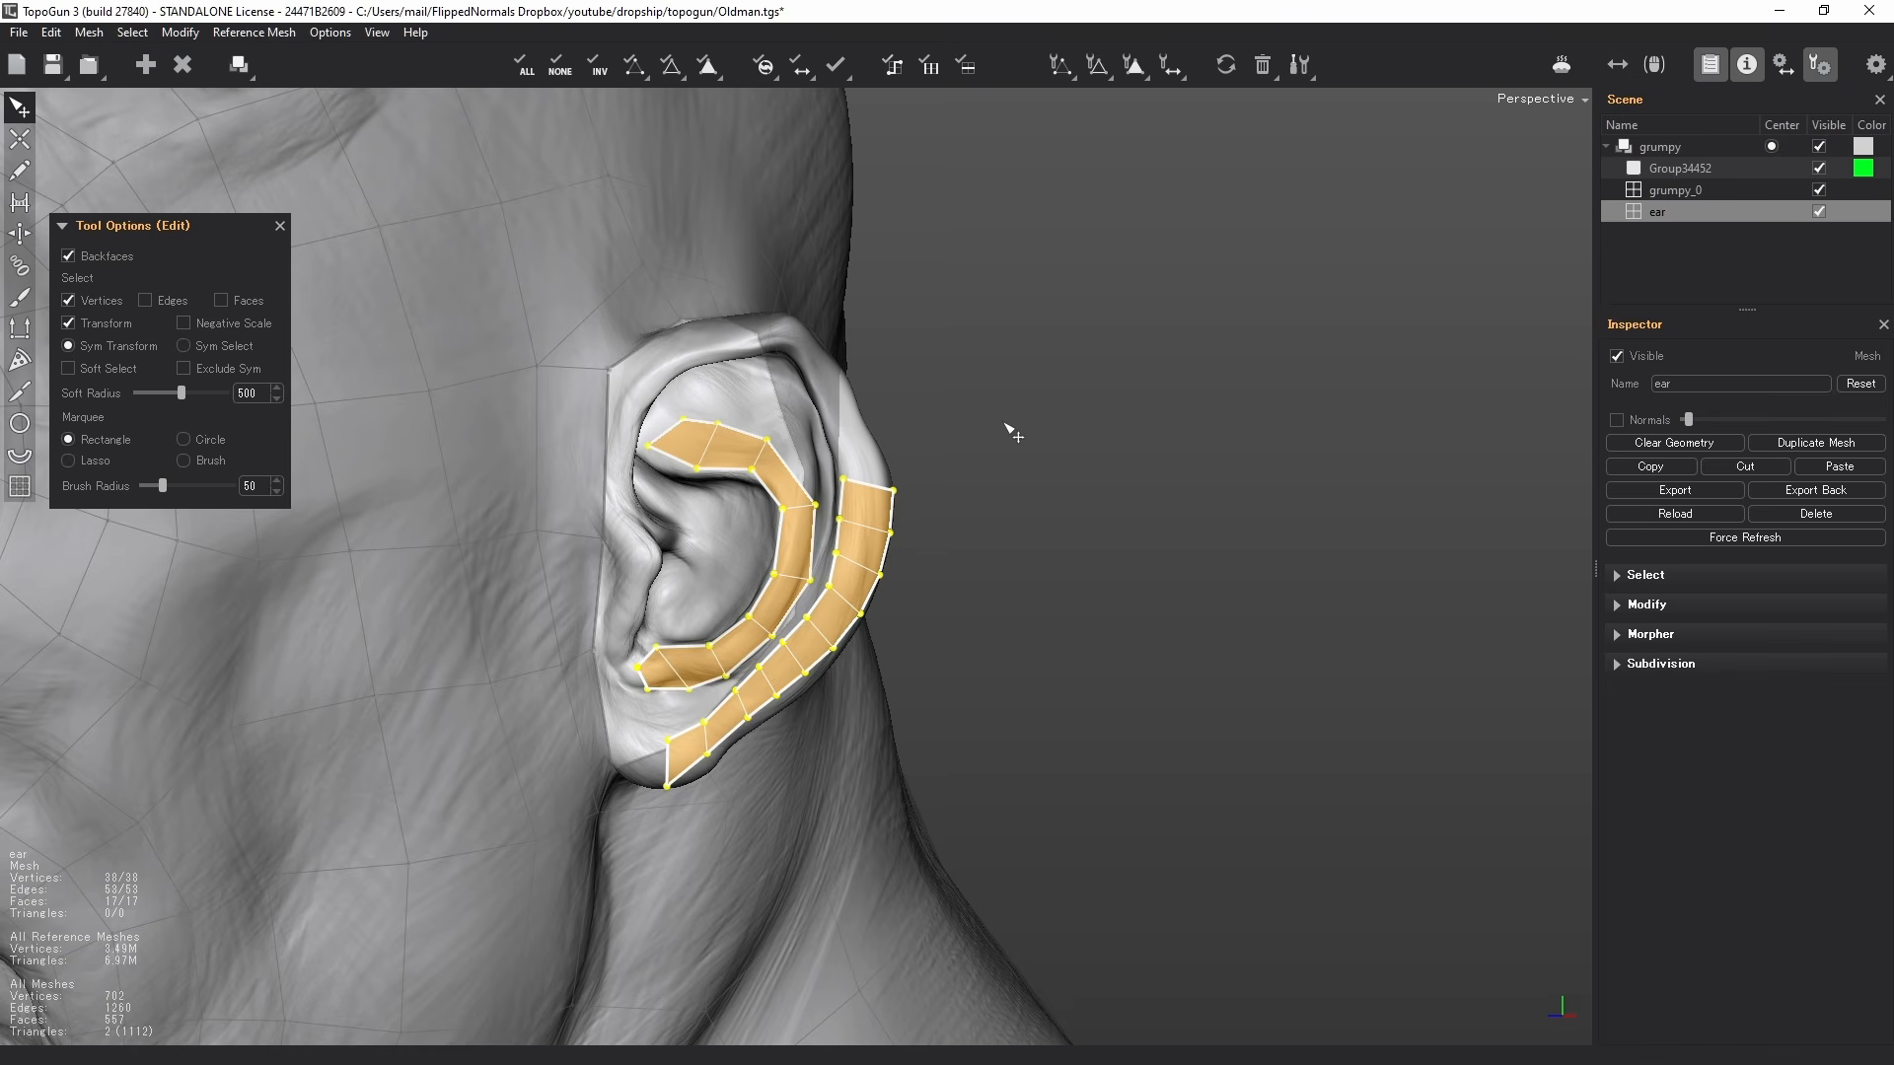
pyautogui.press('Delete')
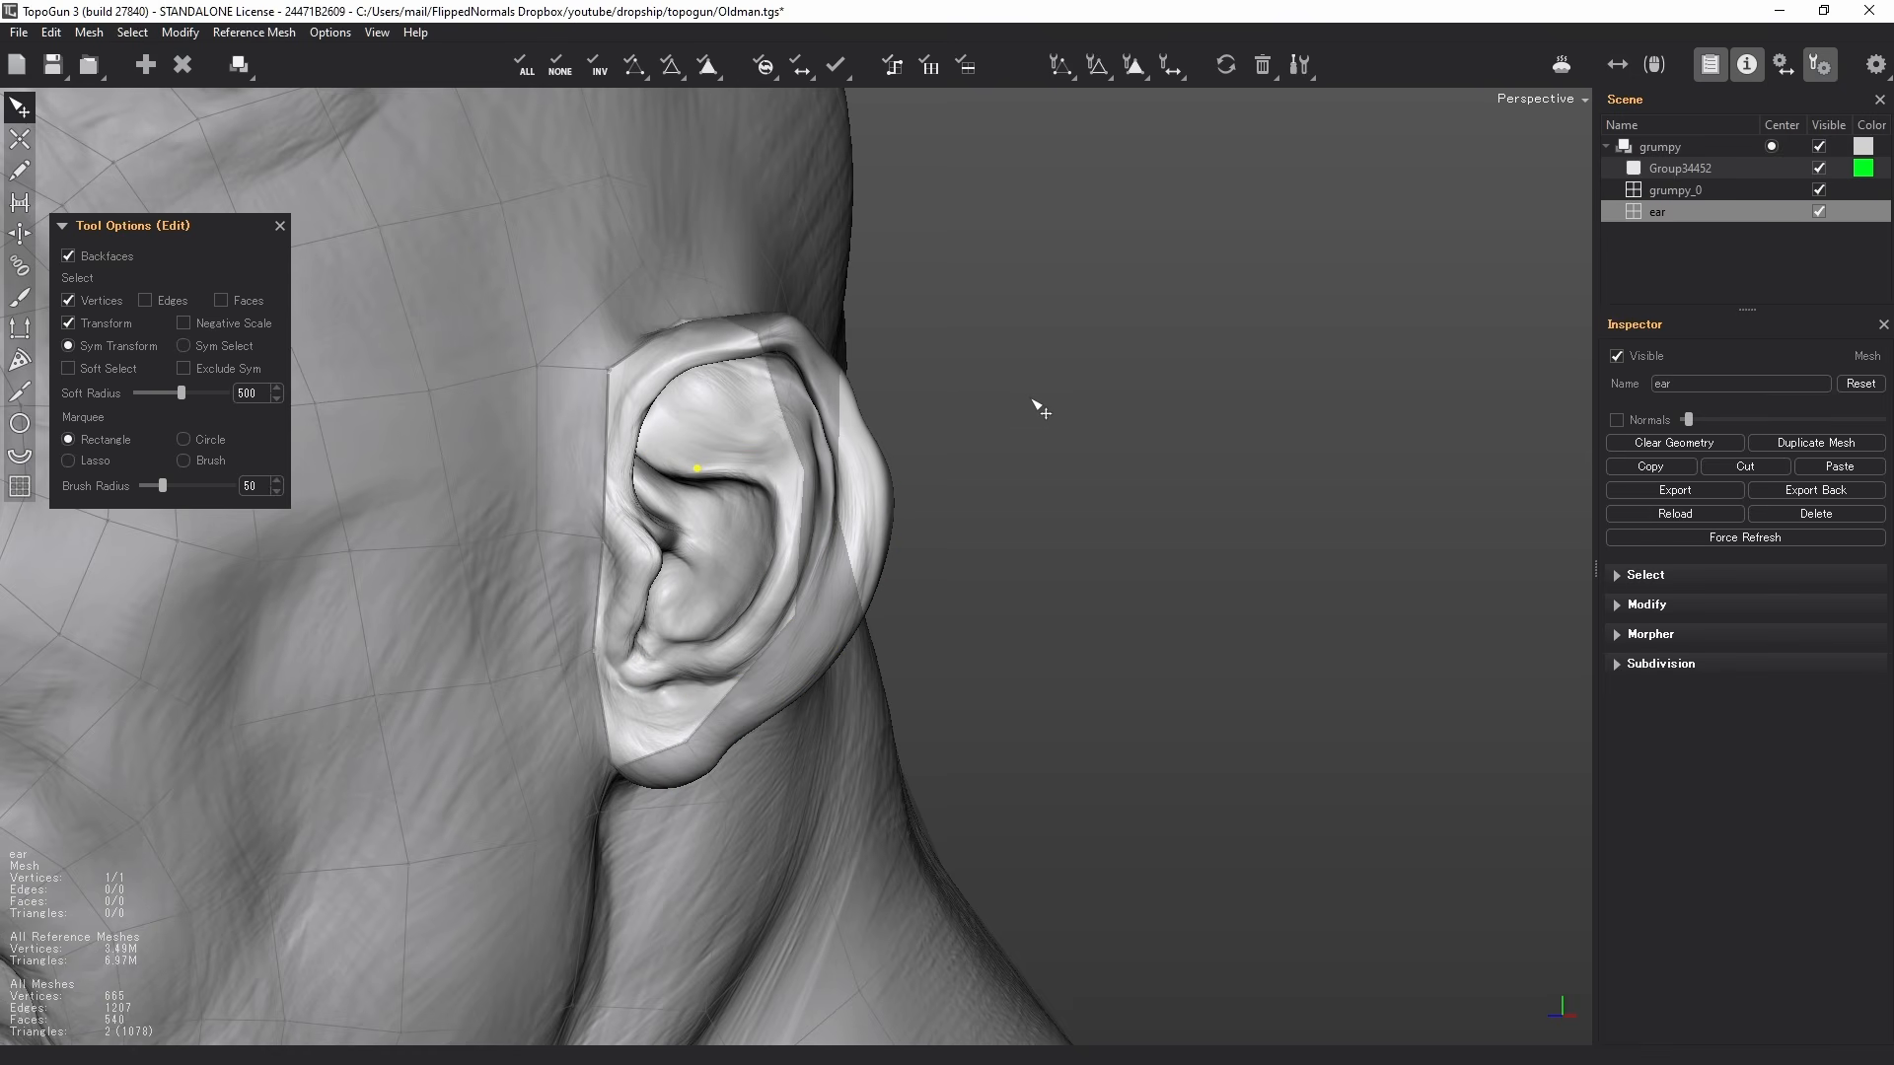
pyautogui.click(1674, 191)
pyautogui.hotkey('ctrl', 'v')
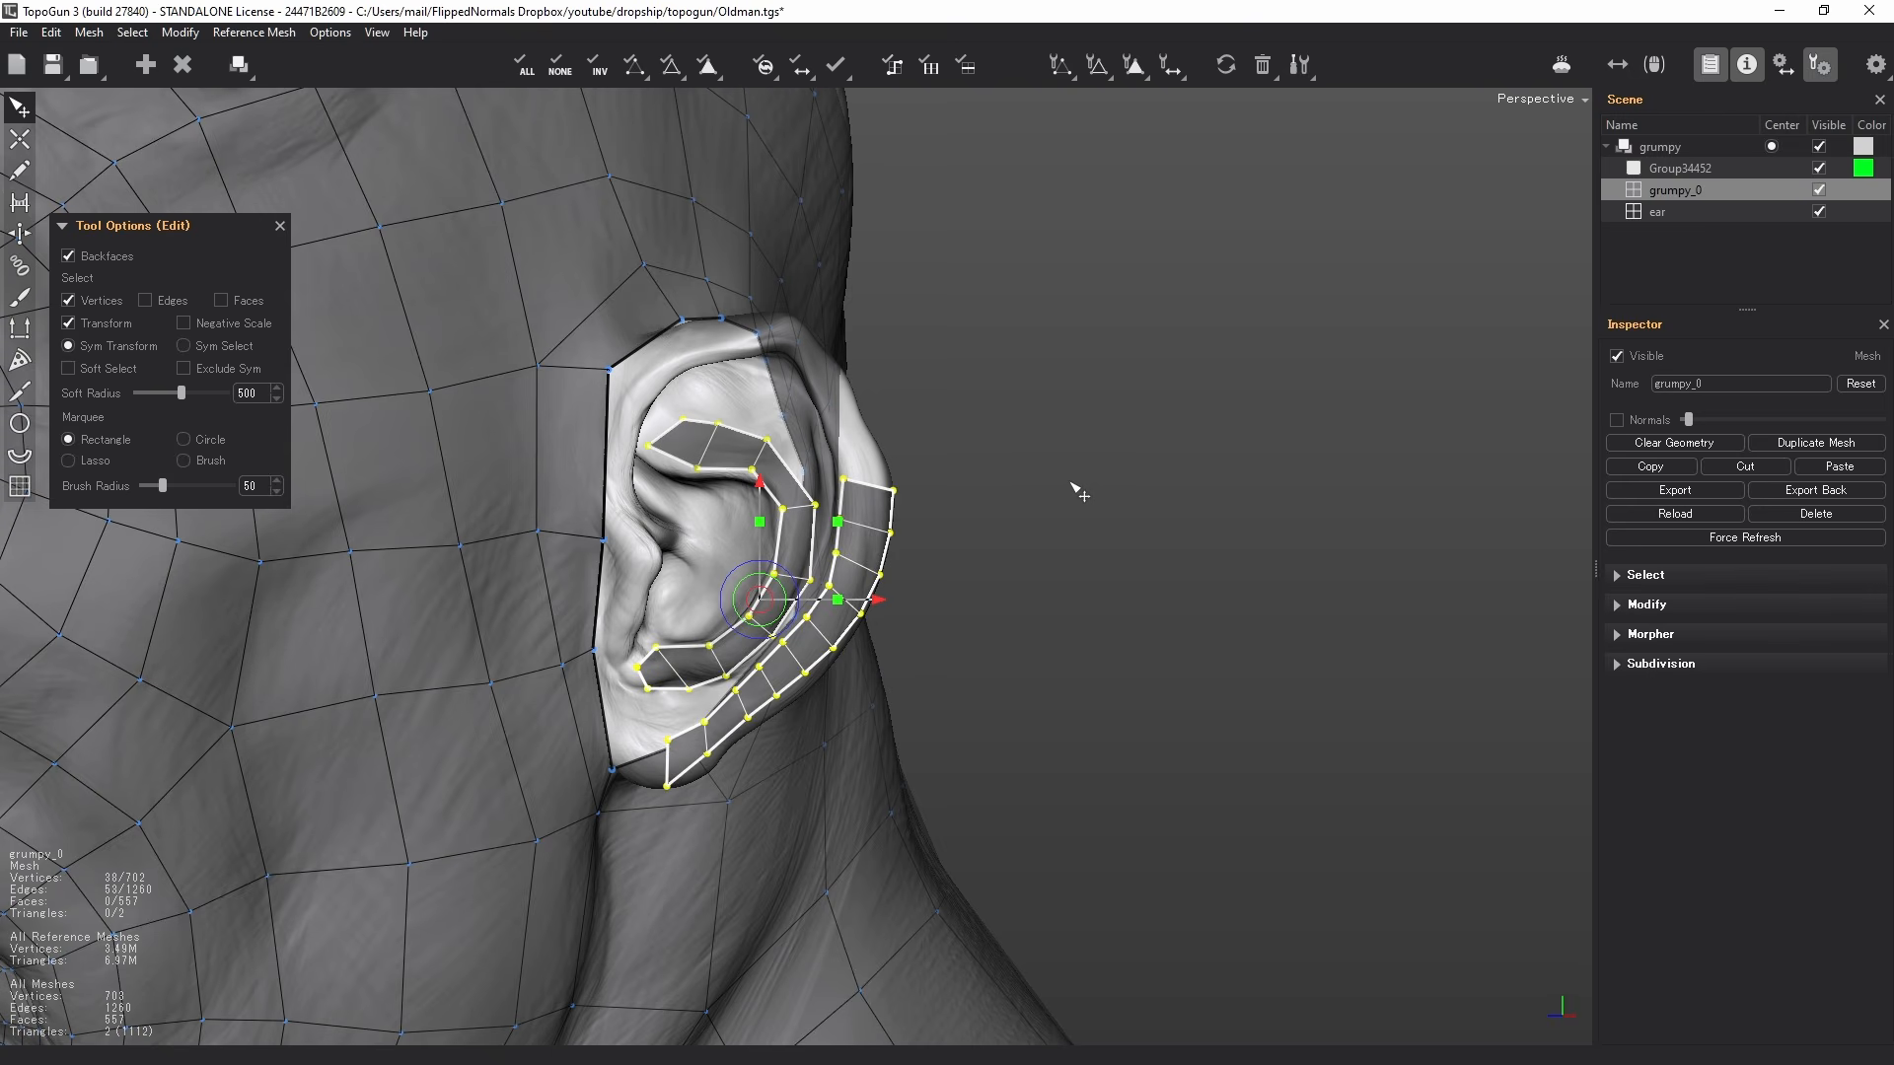
# - Deselect the pasted ear strips and examine how they sit inside the head mesh's ear opening
pyautogui.click(94, 39)
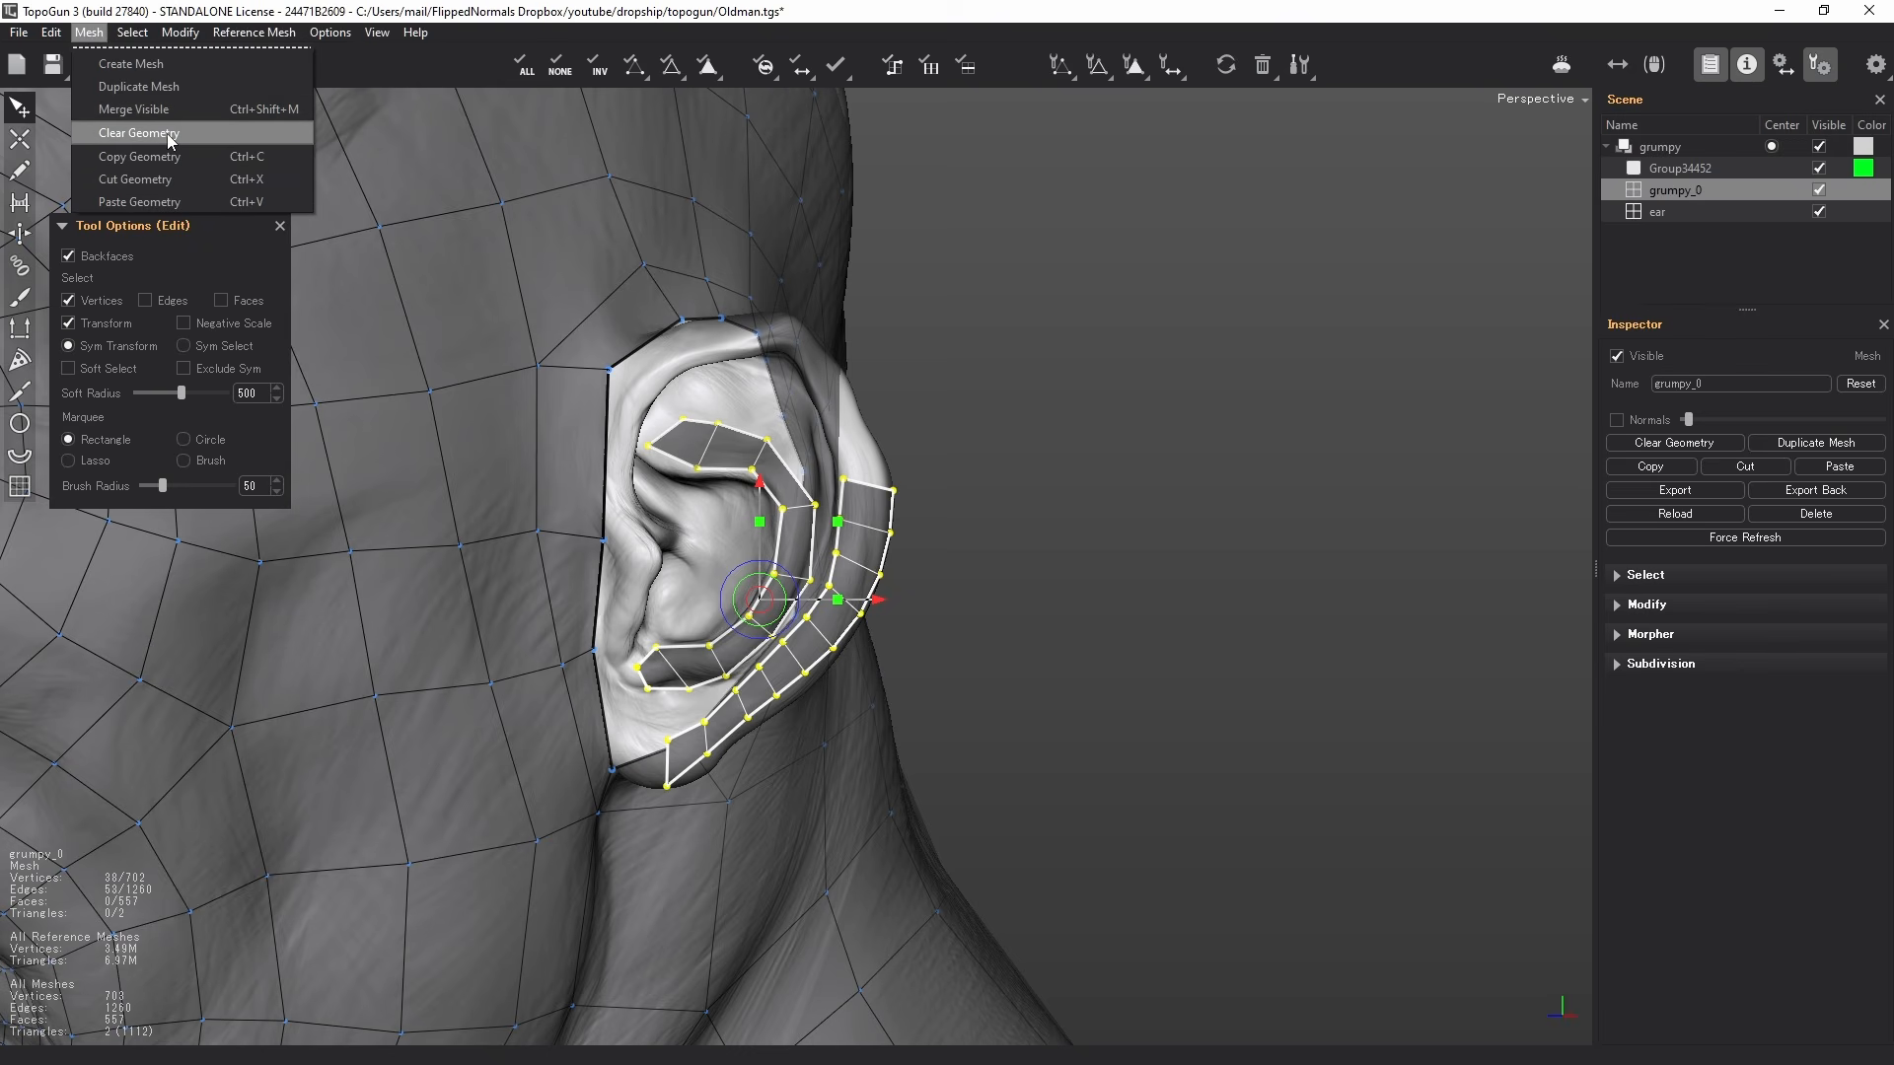
pyautogui.click(913, 556)
pyautogui.keyDown('alt'); pyautogui.moveTo(689, 561); pyautogui.dragTo(450, 586); pyautogui.keyUp('alt')
pyautogui.keyDown('alt'); pyautogui.moveTo(450, 587); pyautogui.dragTo(886, 509, button='middle'); pyautogui.keyUp('alt')
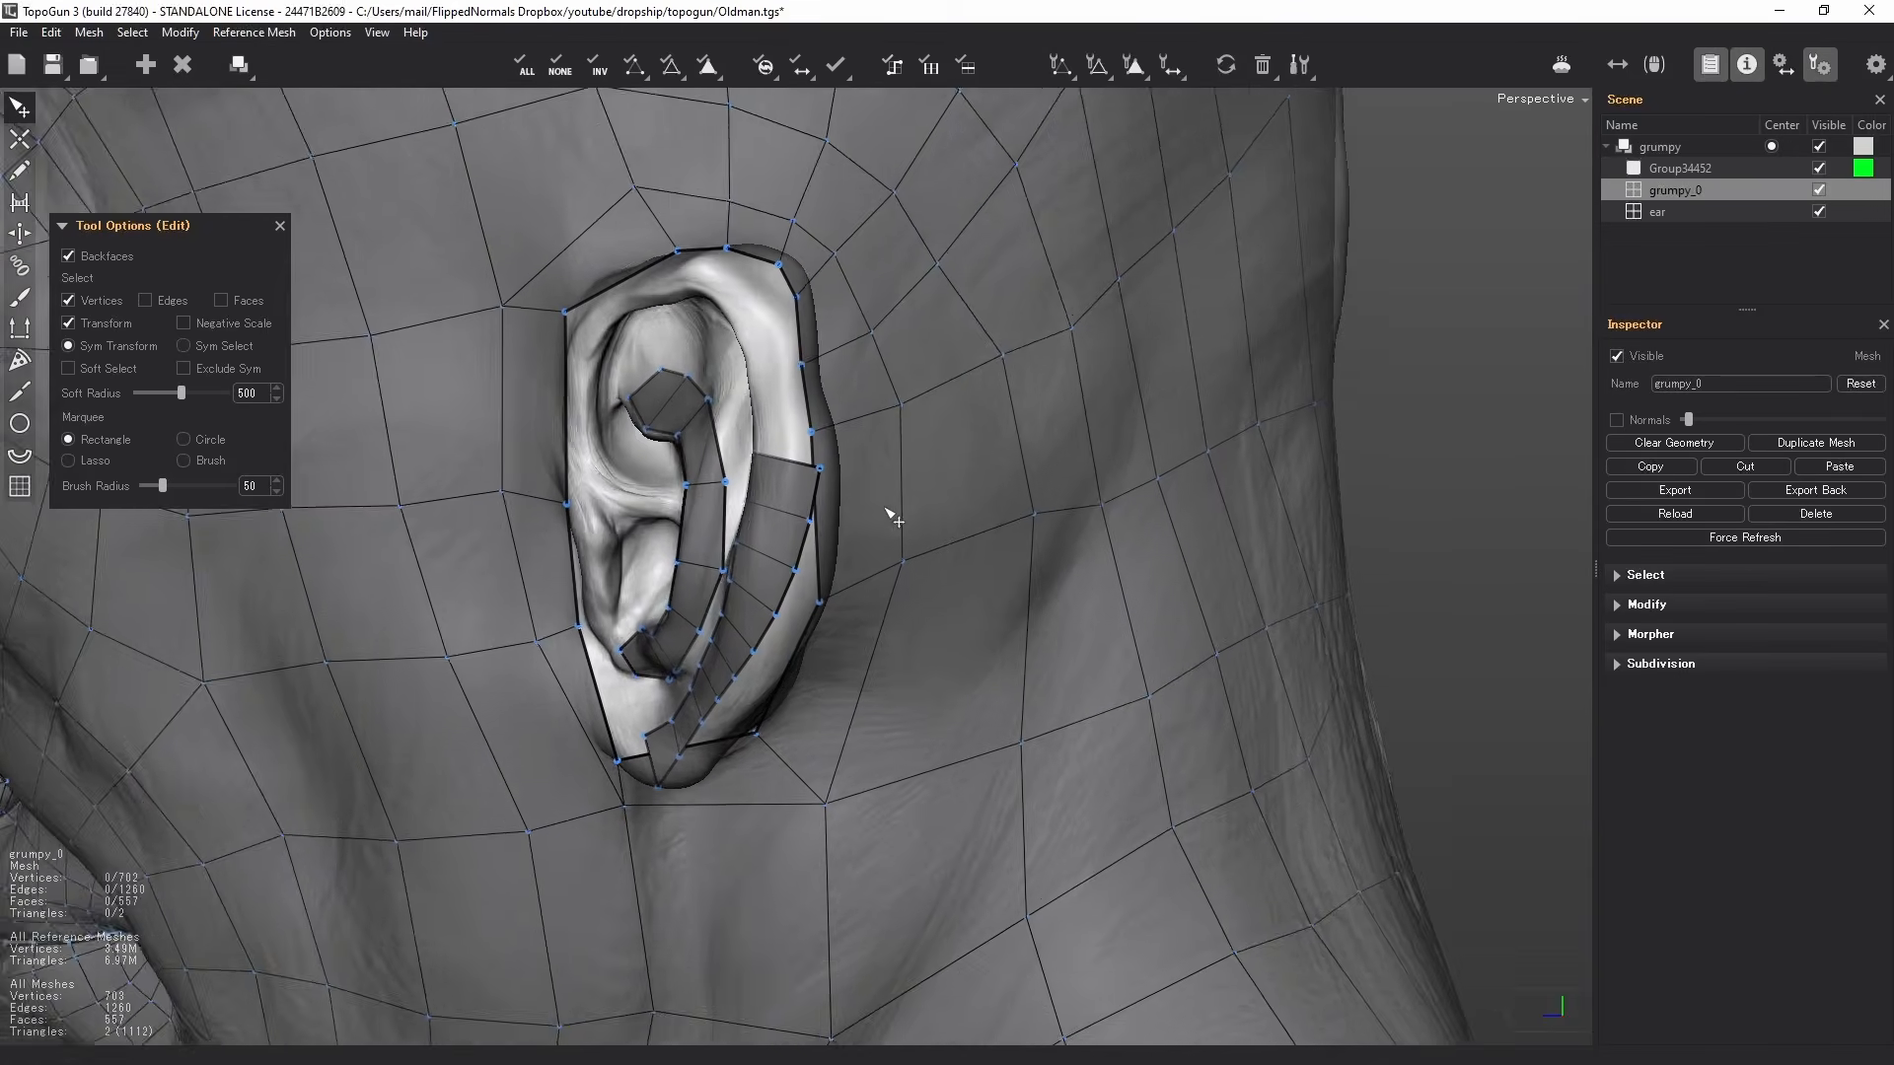
pyautogui.keyDown('alt'); pyautogui.moveTo(885, 509); pyautogui.dragTo(774, 494, button='right'); pyautogui.keyUp('alt')
pyautogui.keyDown('alt'); pyautogui.moveTo(782, 505); pyautogui.dragTo(802, 560, button='middle'); pyautogui.keyUp('alt')
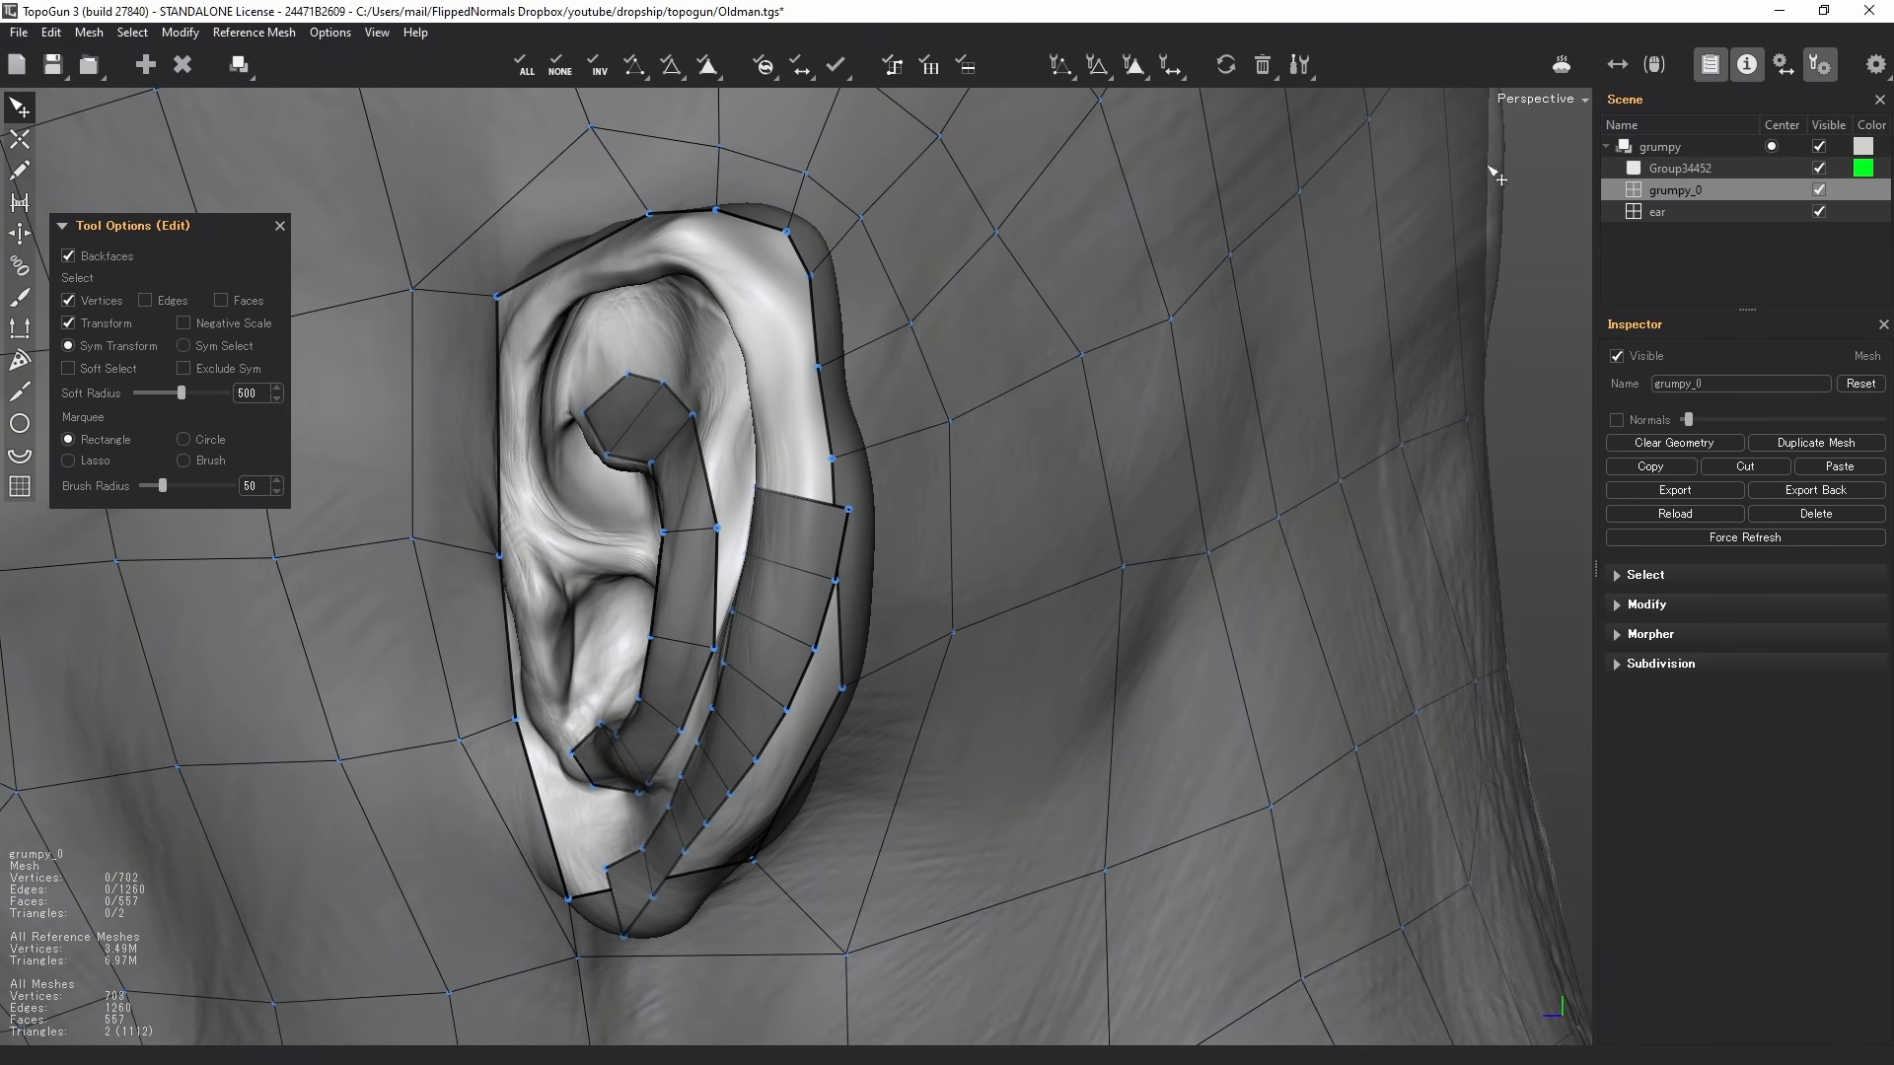
pyautogui.keyDown('alt'); pyautogui.moveTo(621, 501); pyautogui.dragTo(929, 458); pyautogui.keyUp('alt')
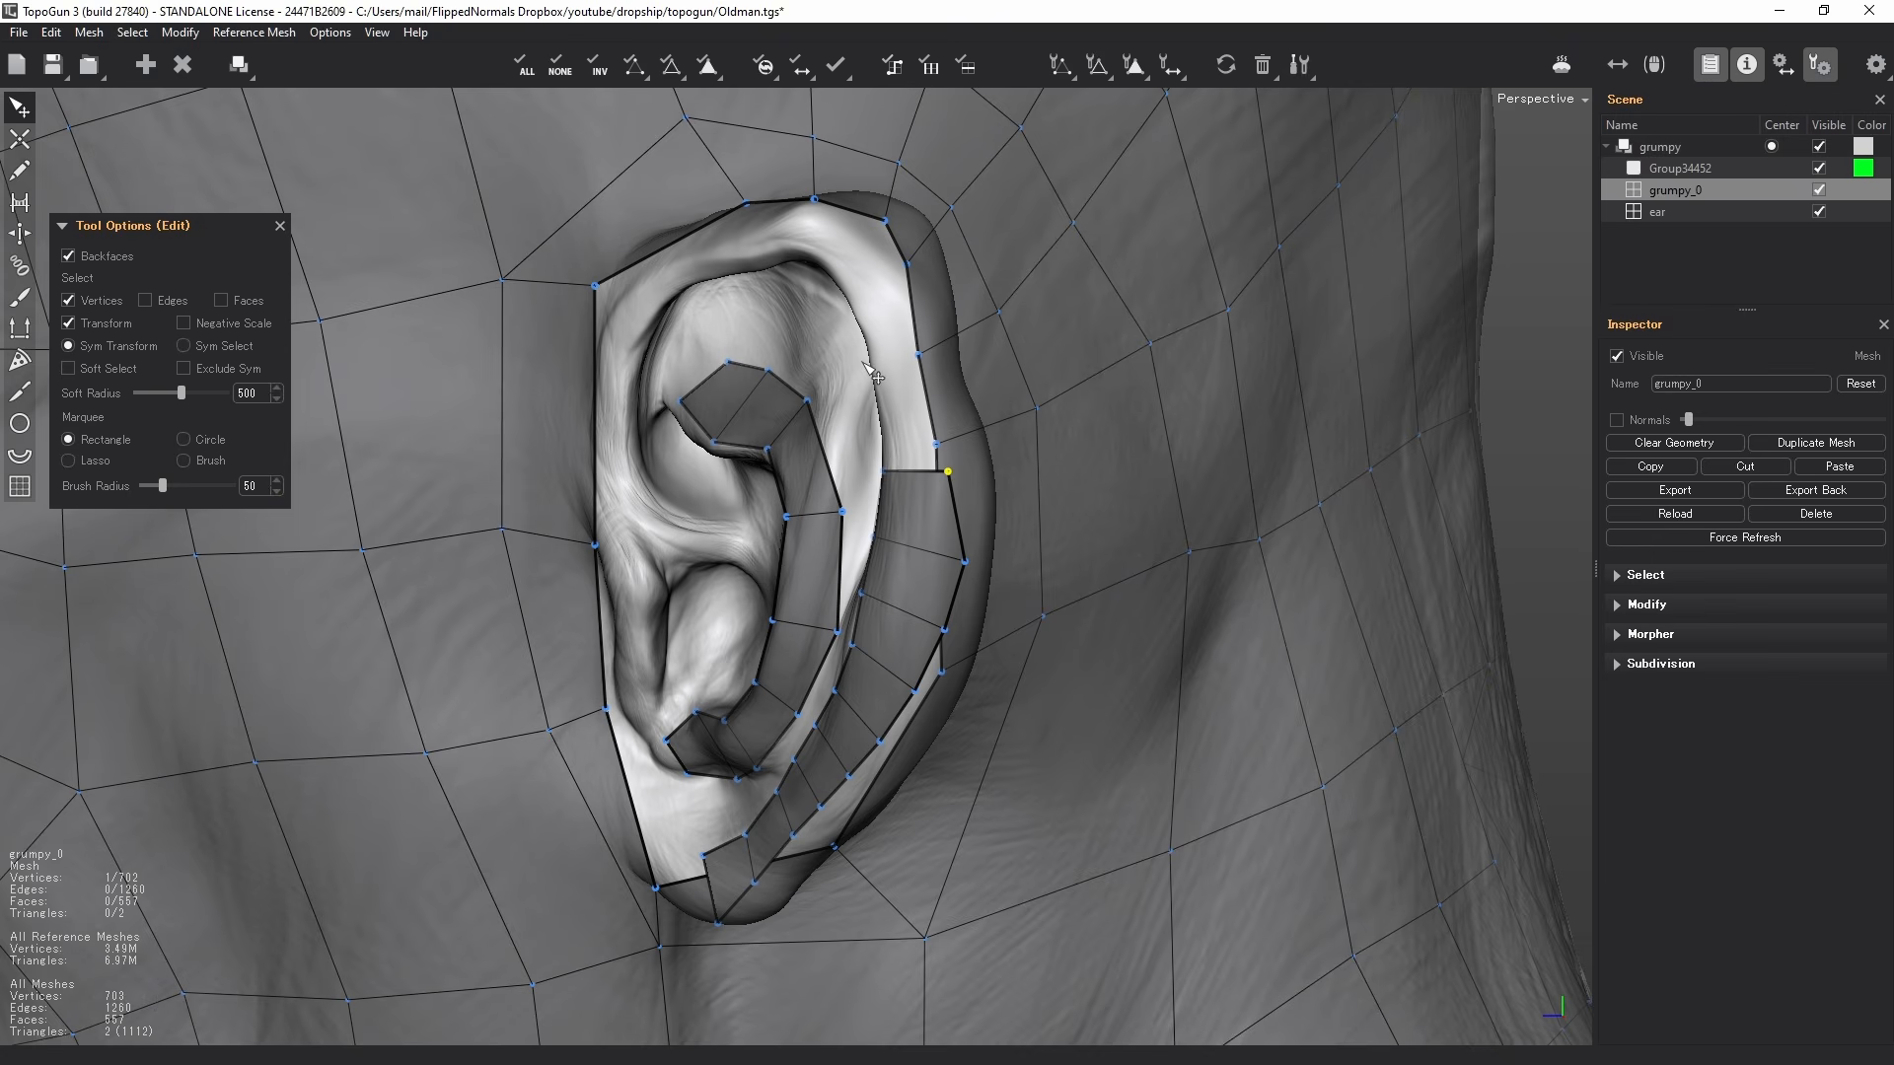
pyautogui.keyDown('alt'); pyautogui.moveTo(1190, 460); pyautogui.dragTo(1048, 431, button='right'); pyautogui.keyUp('alt')
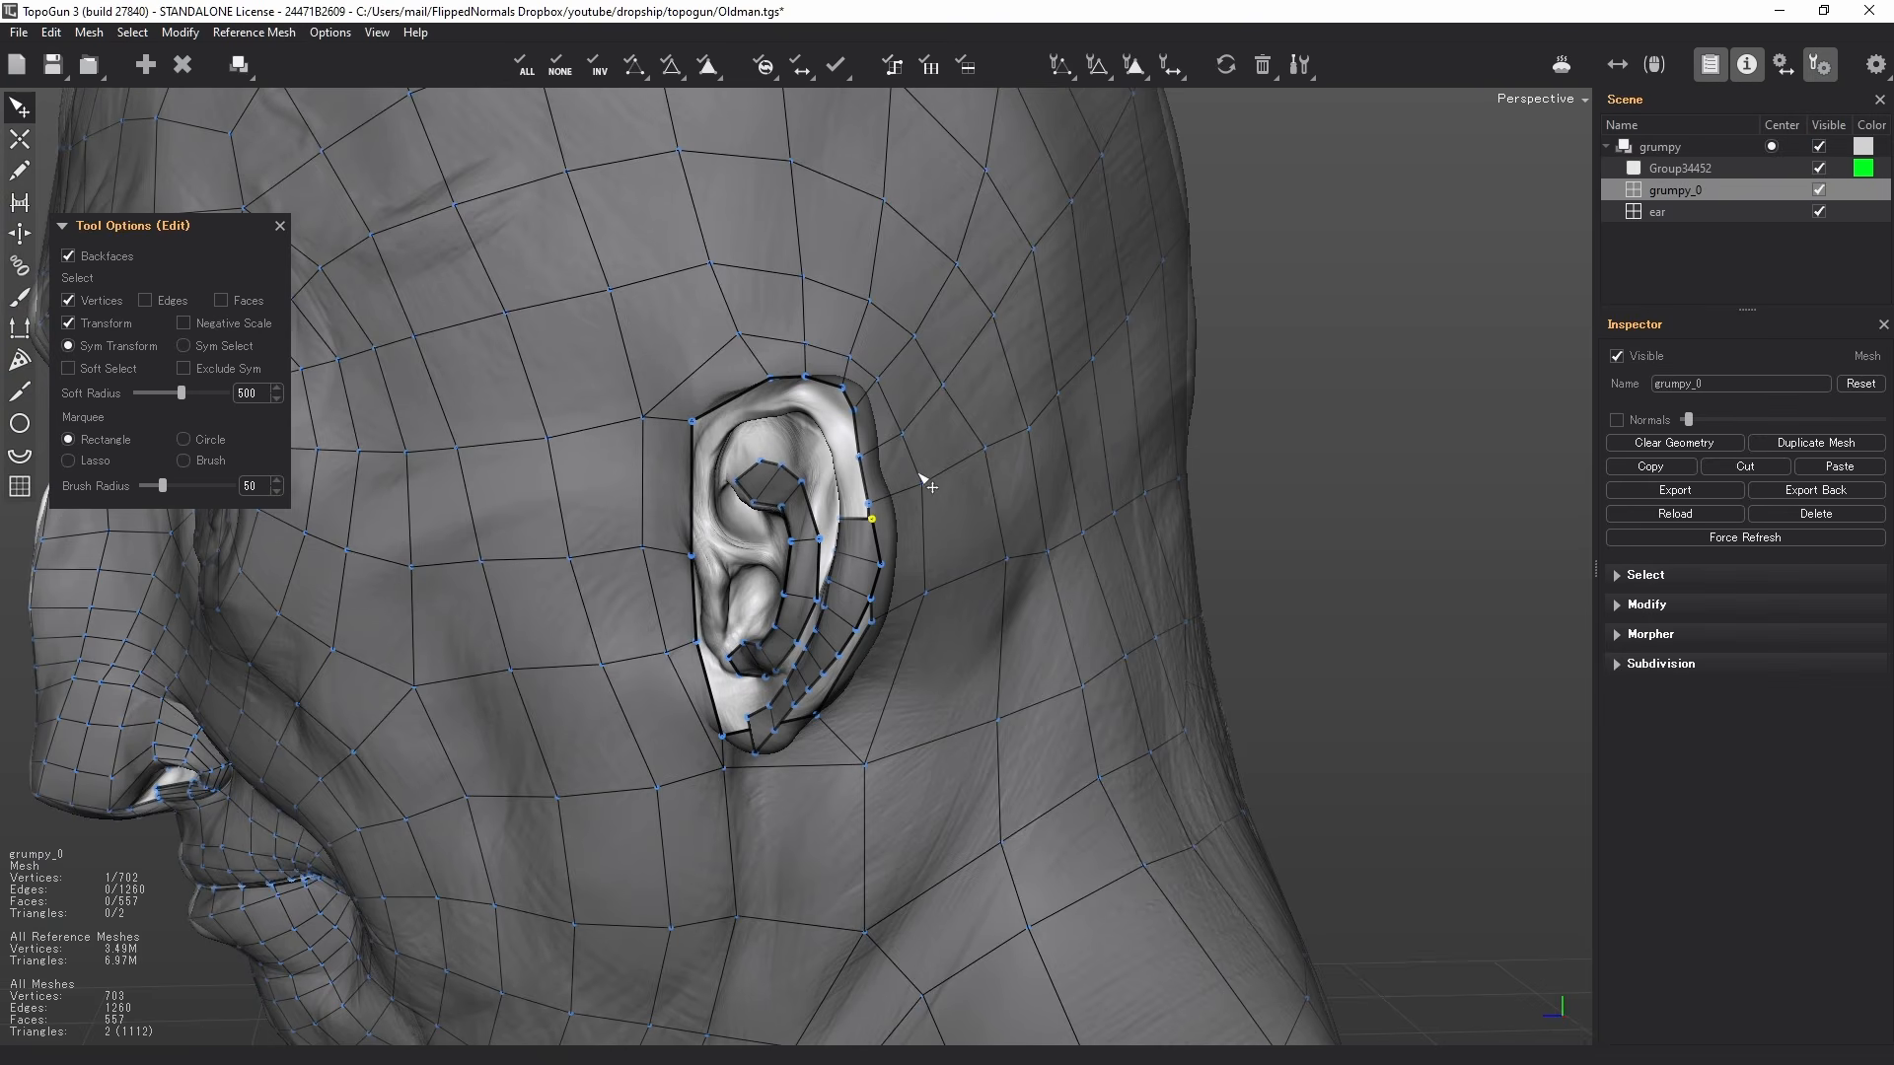
pyautogui.keyDown('alt'); pyautogui.moveTo(924, 479); pyautogui.dragTo(1129, 483); pyautogui.keyUp('alt')
pyautogui.keyDown('alt'); pyautogui.moveTo(1129, 483); pyautogui.dragTo(1189, 492, button='middle'); pyautogui.keyUp('alt')
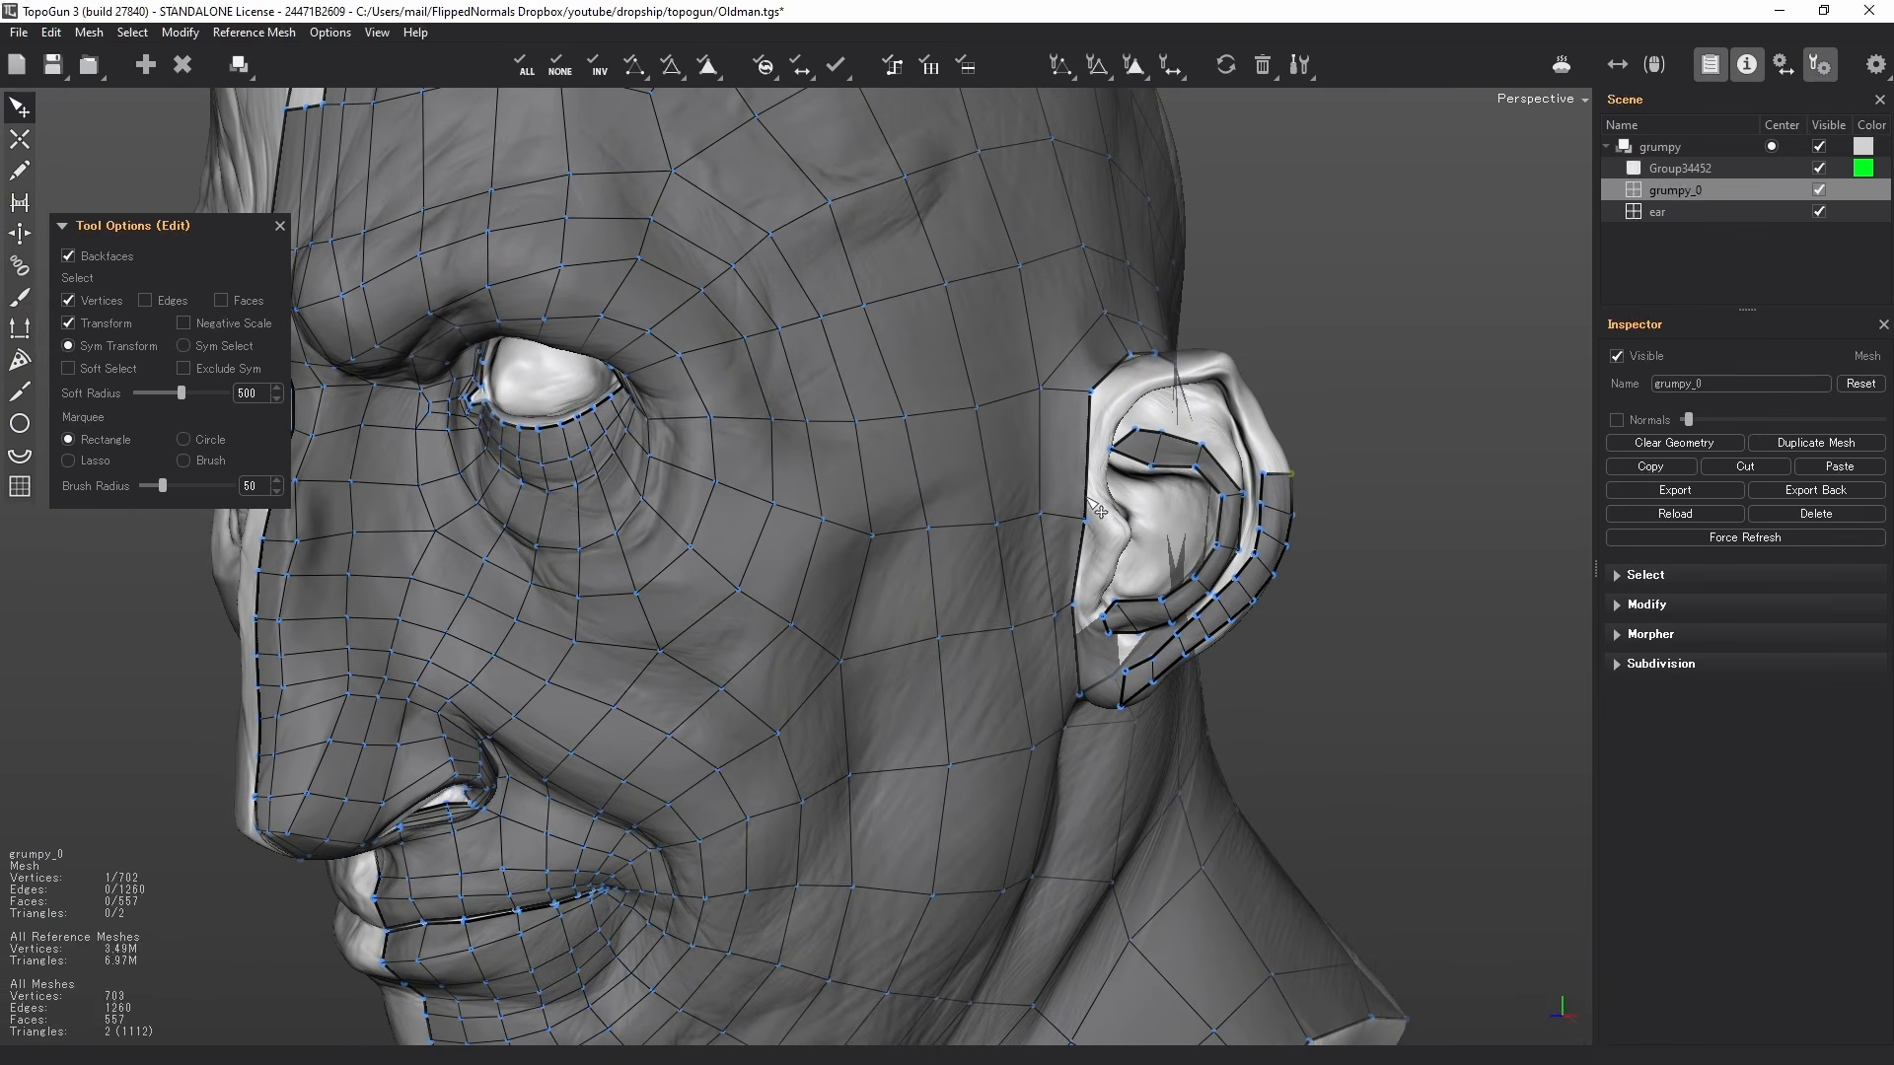
# - Select the Group34452 reference mesh, test its Contour display and turn off its Bounding Box
pyautogui.click(1669, 167)
pyautogui.keyDown('alt'); pyautogui.moveTo(494, 536); pyautogui.dragTo(506, 544, button='right'); pyautogui.keyUp('alt')
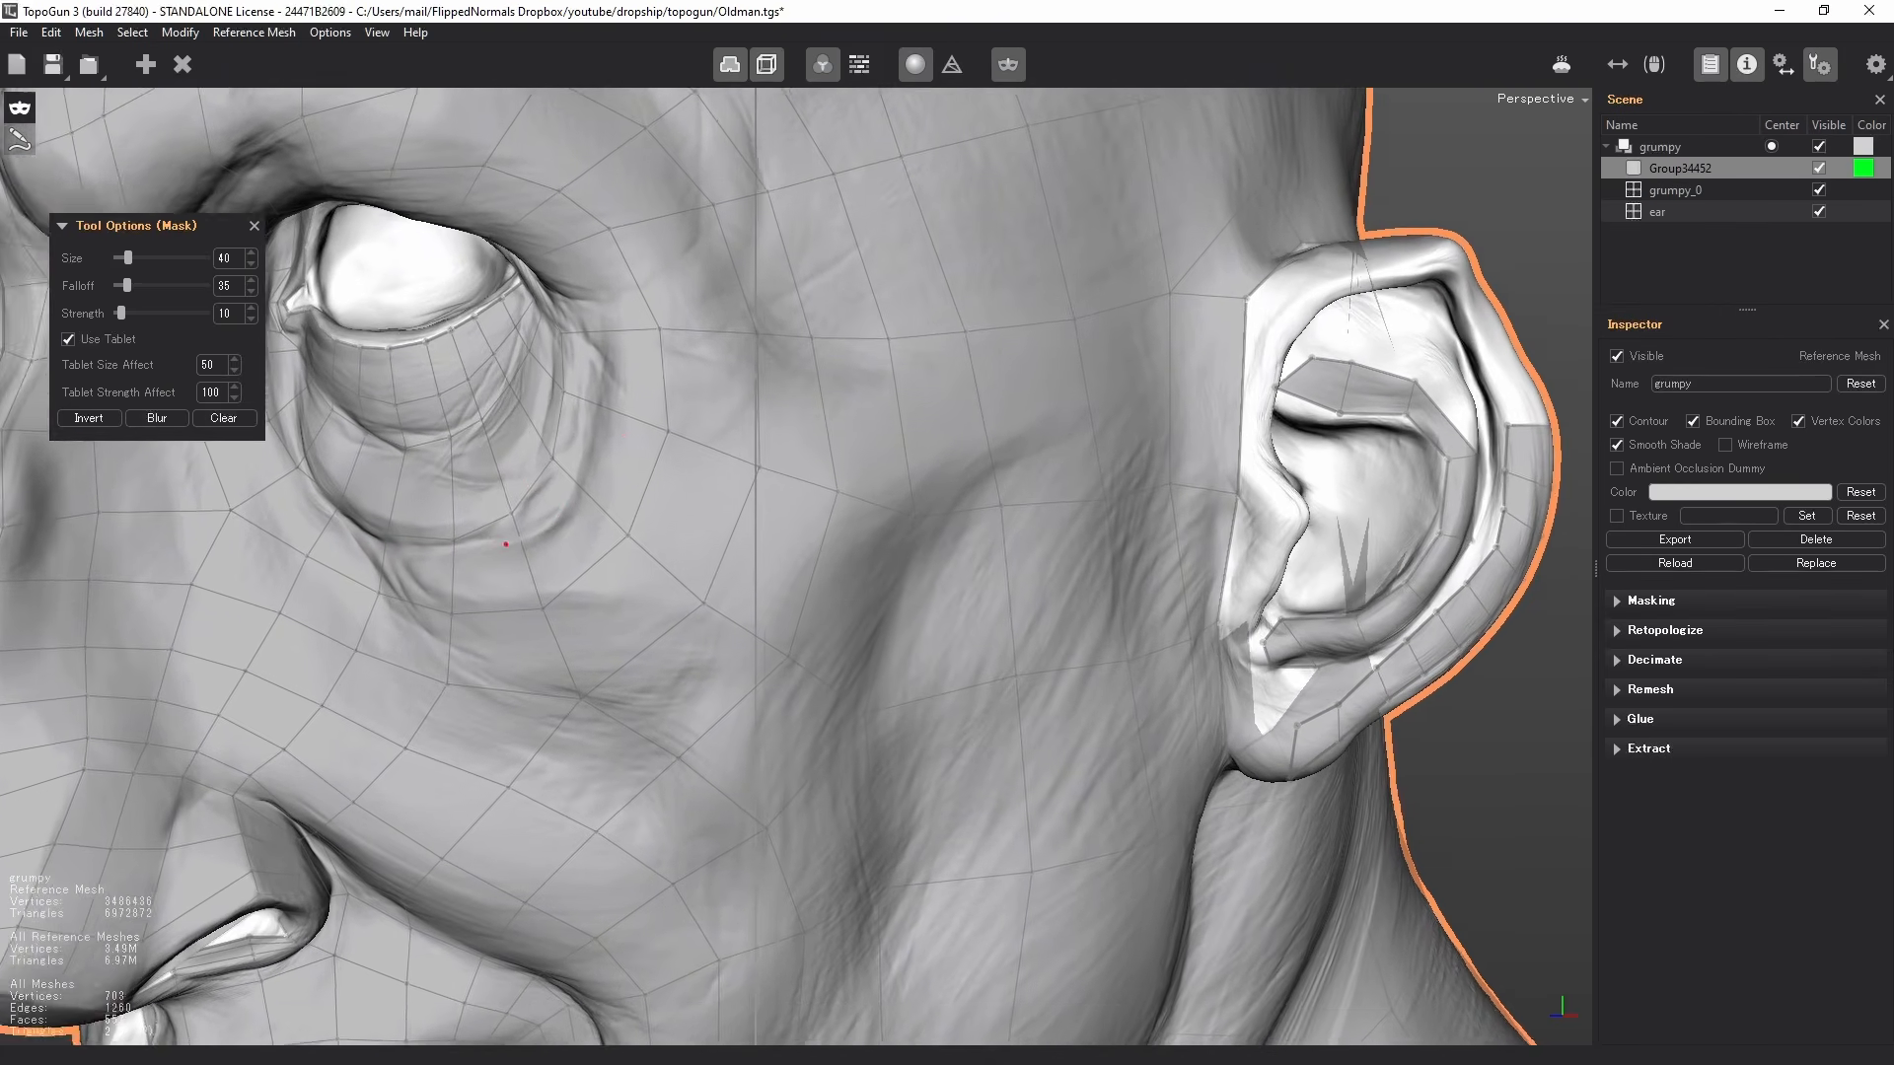
pyautogui.keyDown('alt'); pyautogui.moveTo(506, 544); pyautogui.dragTo(545, 586, button='middle'); pyautogui.keyUp('alt')
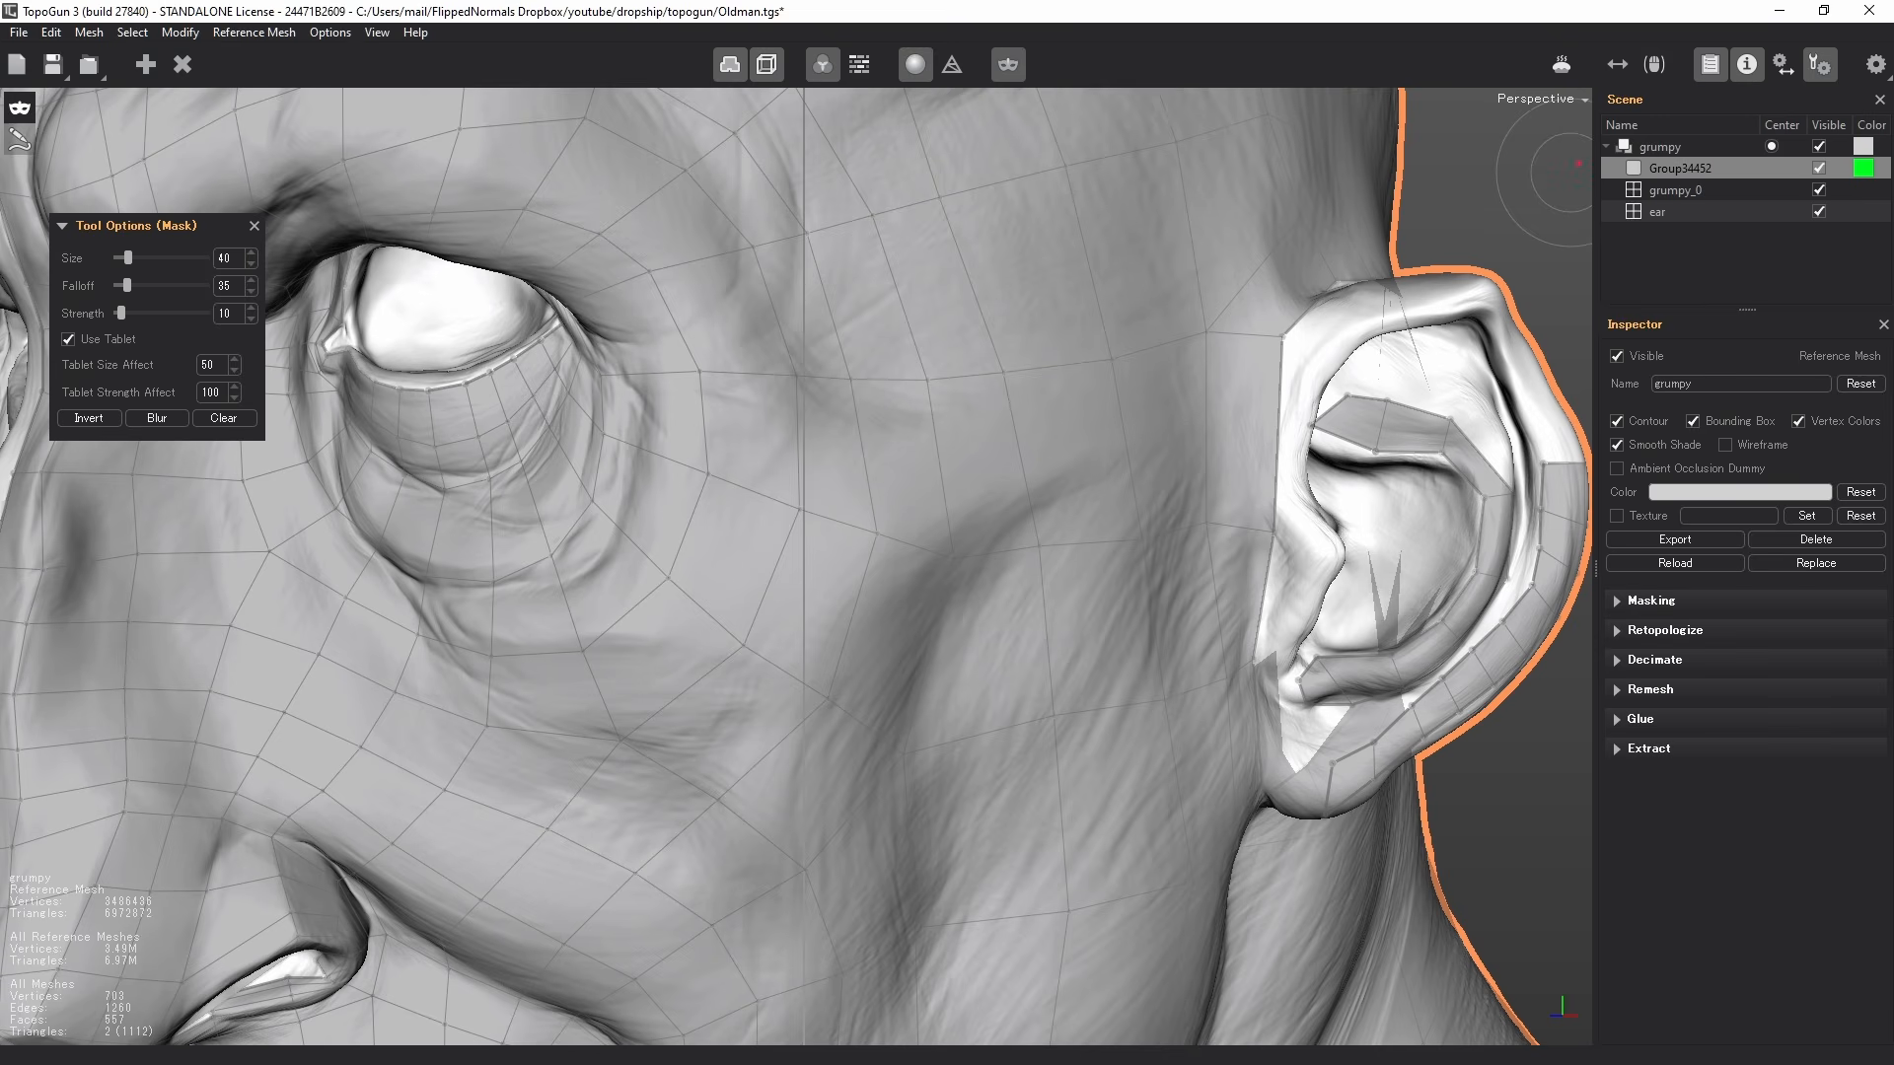
pyautogui.click(1618, 422)
pyautogui.click(1617, 422)
pyautogui.click(1694, 422)
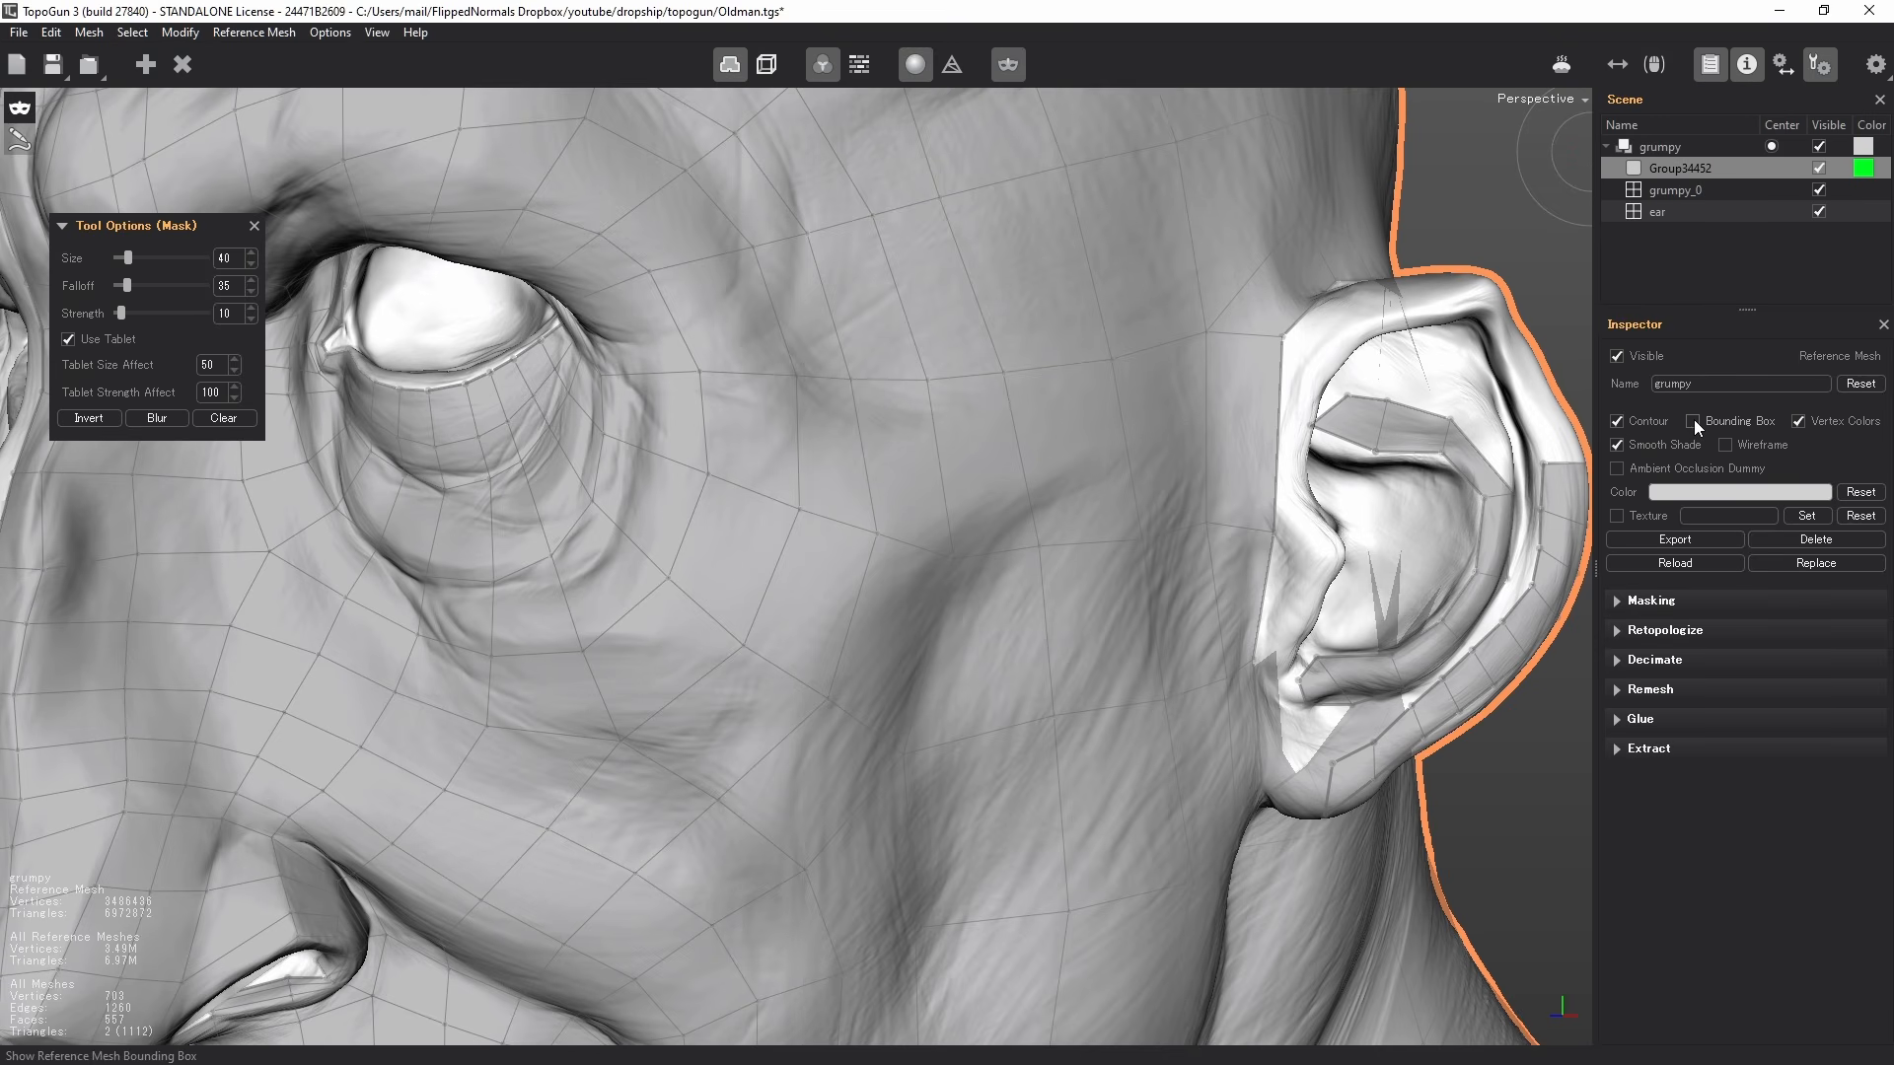
pyautogui.click(1693, 425)
pyautogui.scroll(-5, 967, 414)
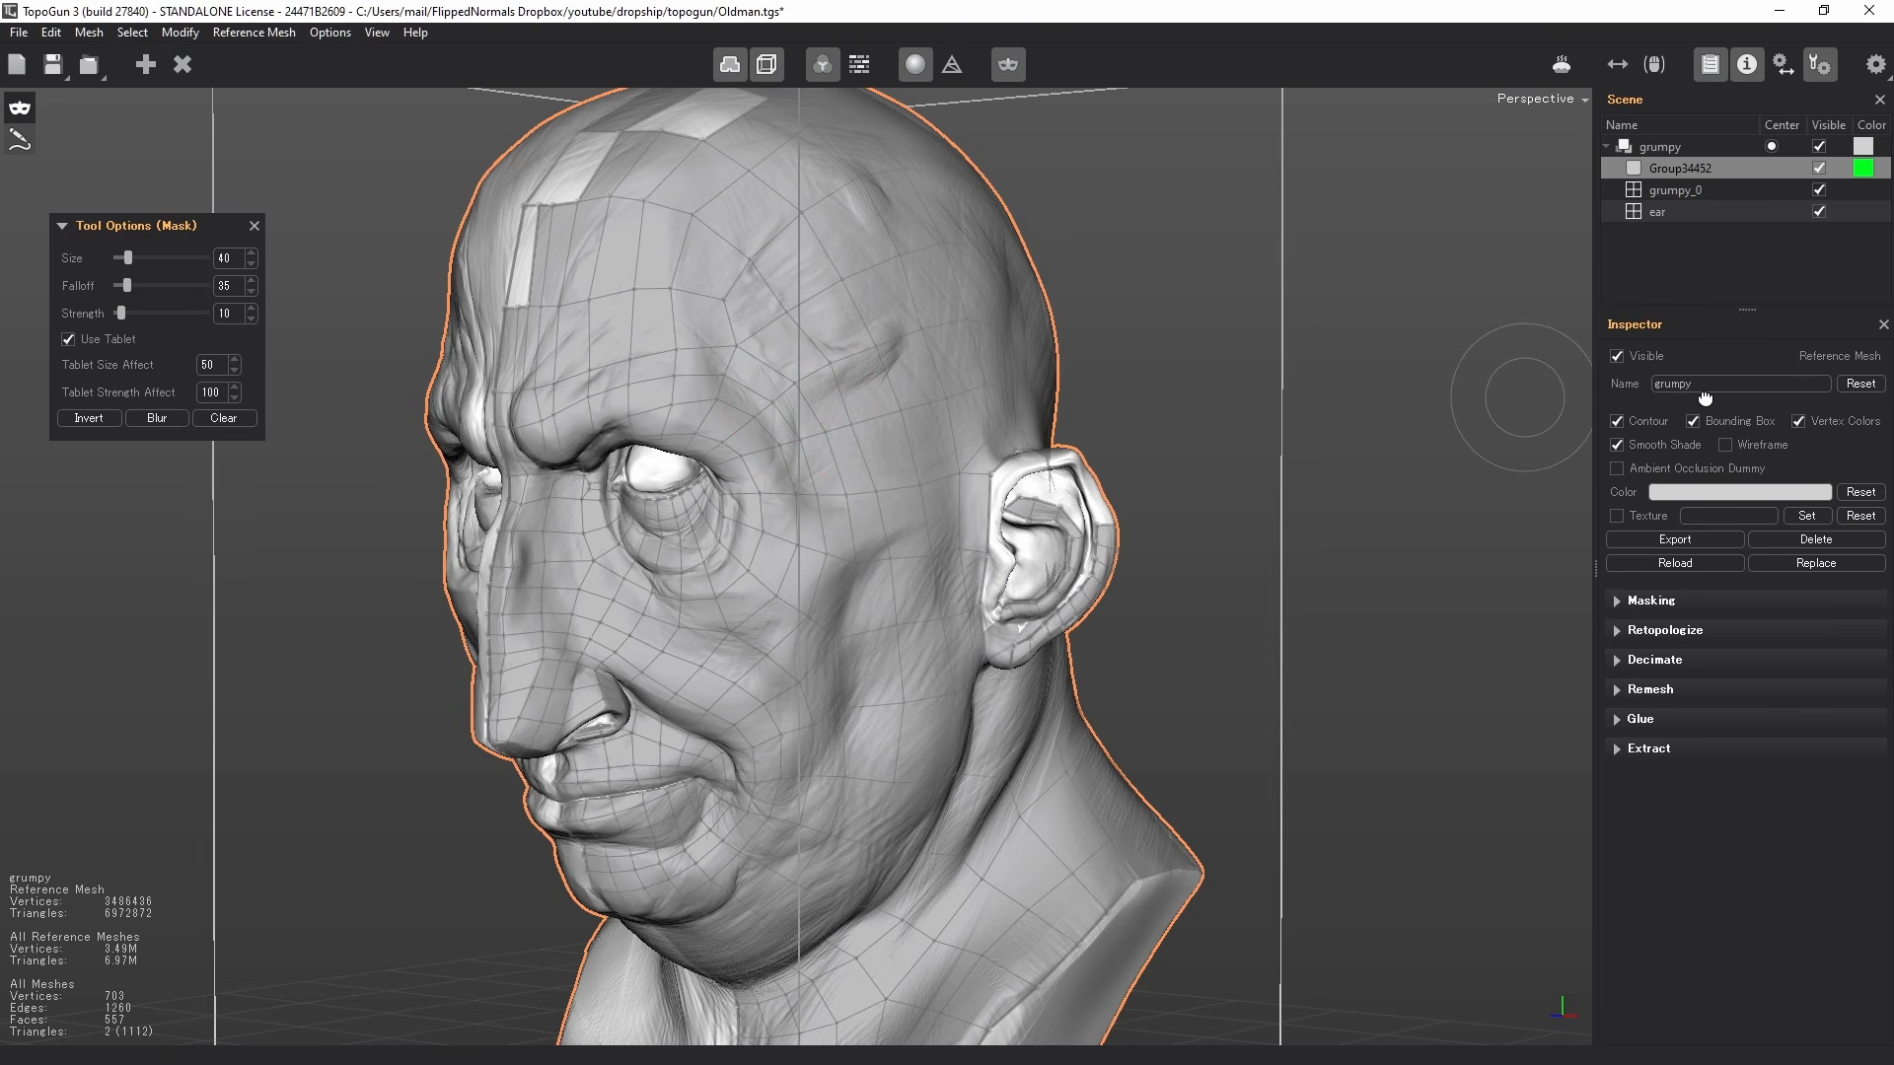
pyautogui.click(1693, 422)
# - Toggle Vertex Colors and Smooth Shade off and on for the reference mesh, comparing the shading around the eye
pyautogui.click(1798, 422)
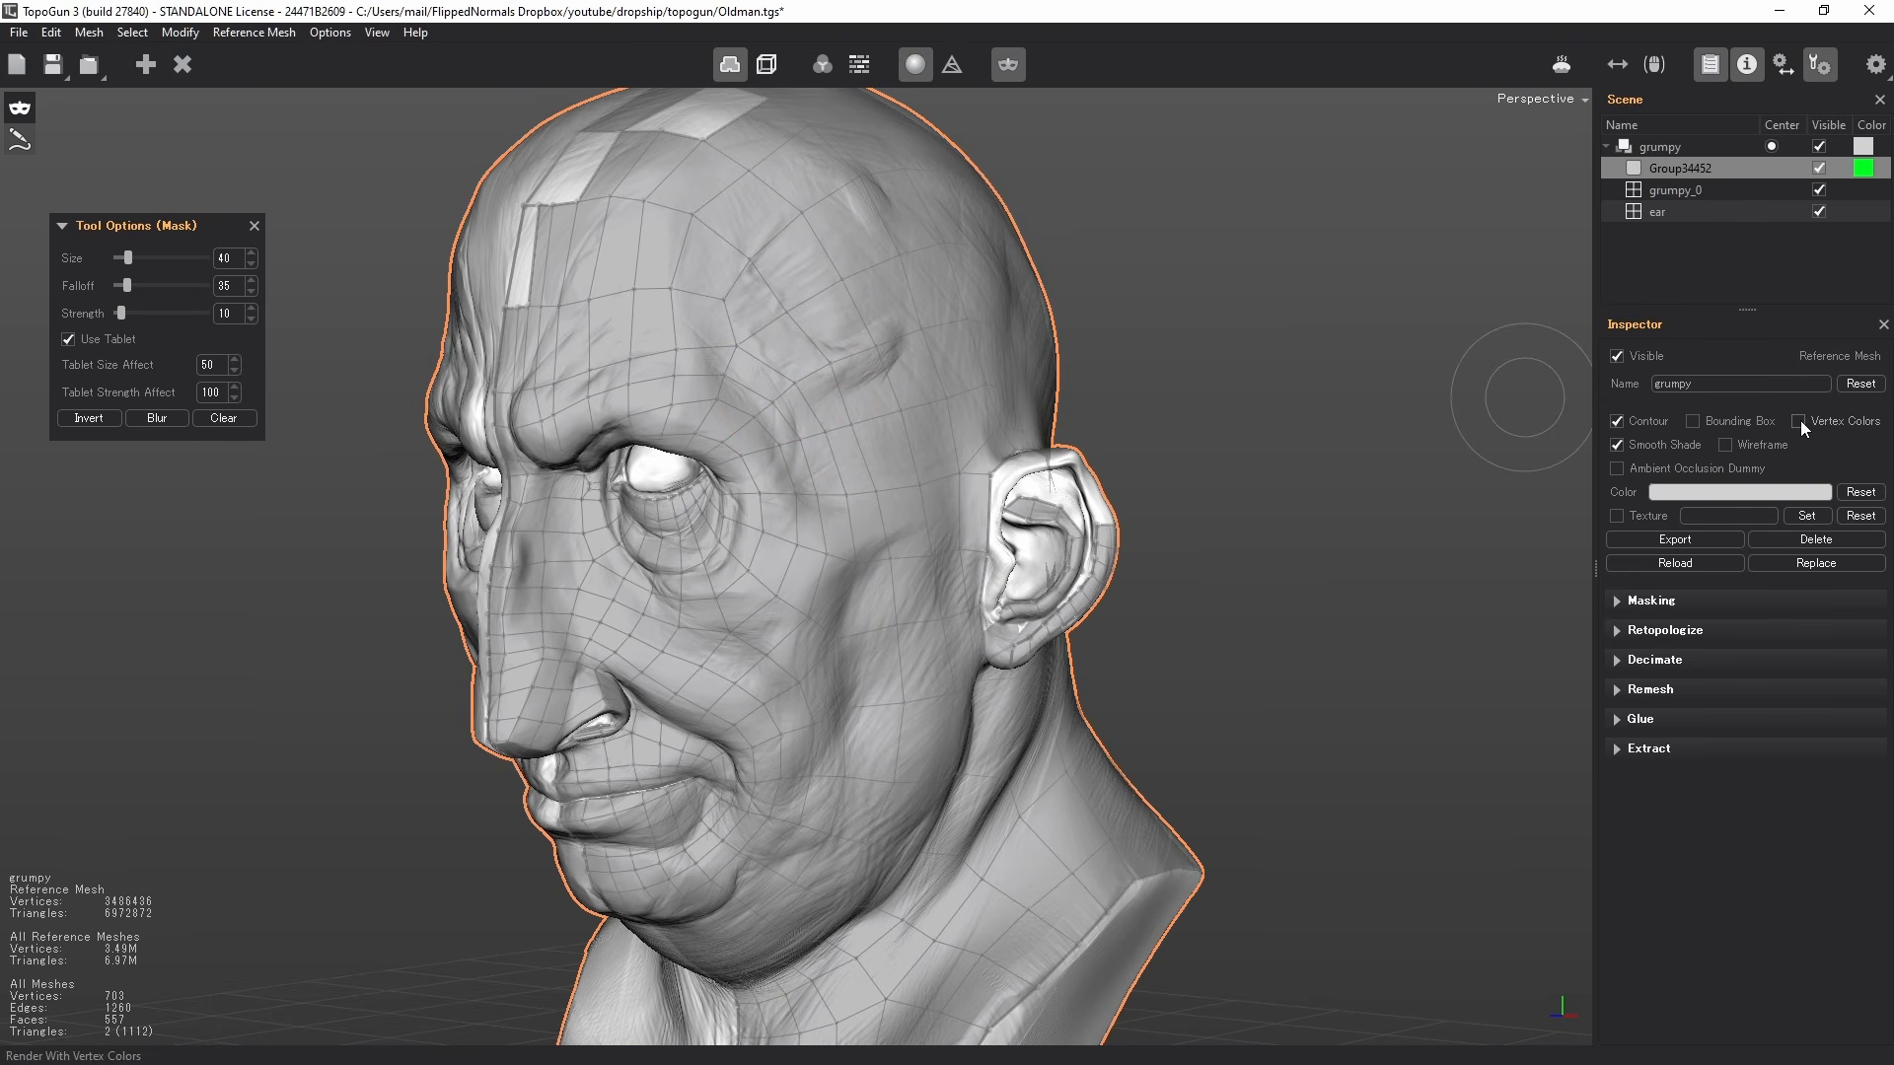
pyautogui.click(1798, 421)
pyautogui.click(1618, 444)
pyautogui.click(1618, 444)
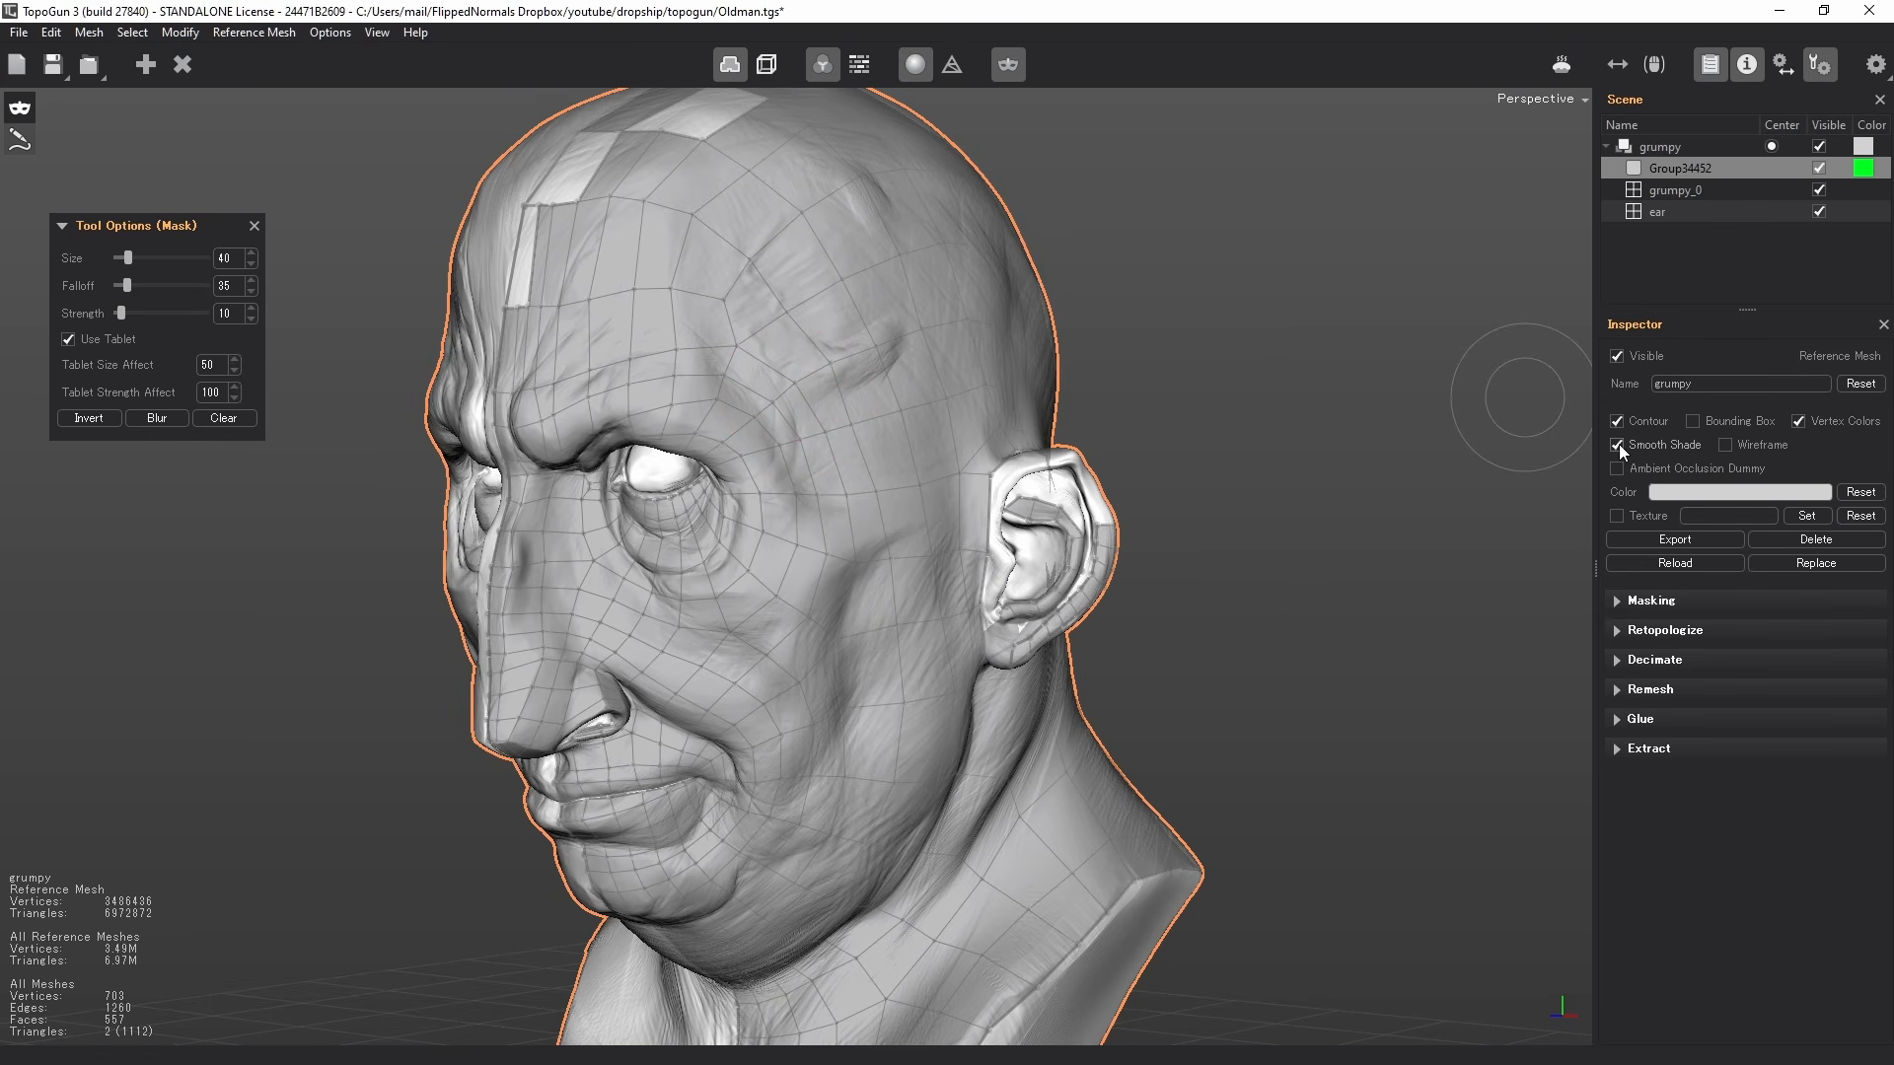
pyautogui.click(1618, 445)
pyautogui.click(1618, 445)
pyautogui.scroll(5, 479, 616)
pyautogui.keyDown('alt'); pyautogui.moveTo(566, 550); pyautogui.dragTo(669, 540, button='middle'); pyautogui.keyUp('alt')
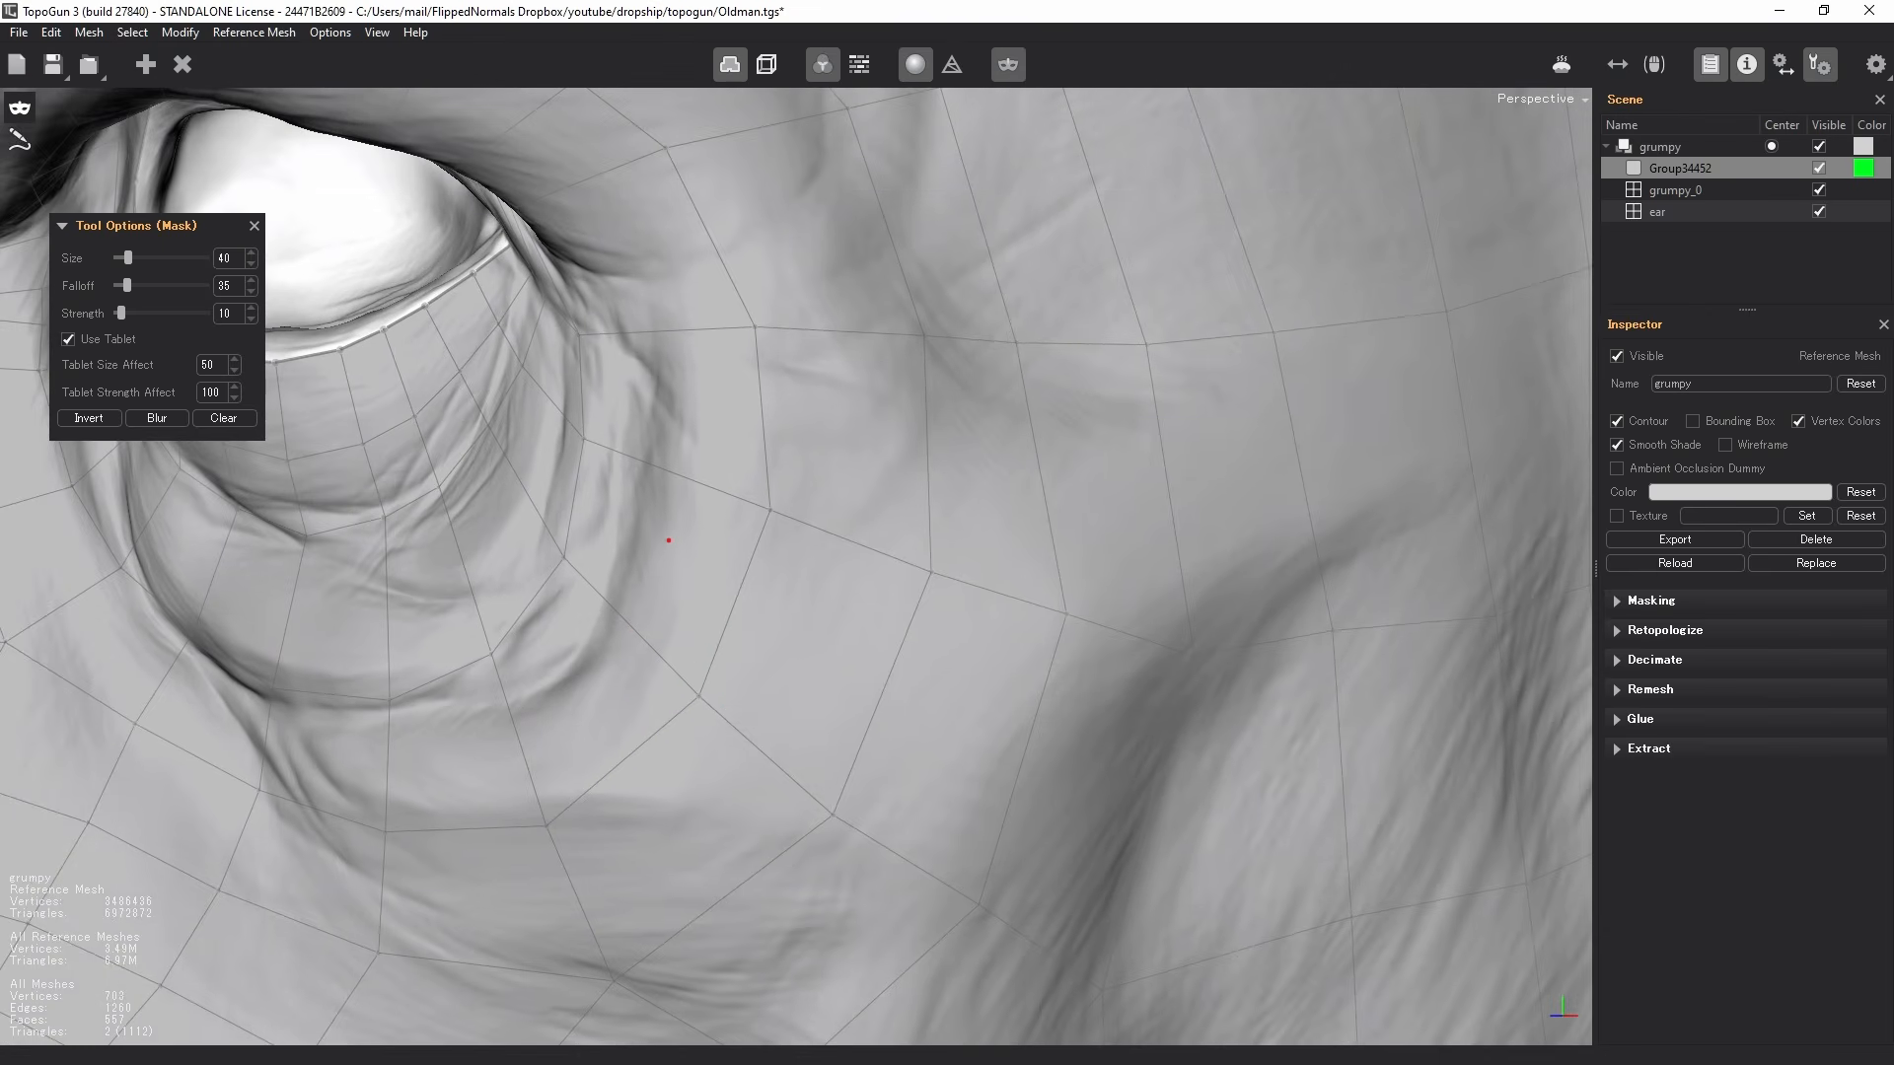
pyautogui.keyDown('alt'); pyautogui.moveTo(669, 539); pyautogui.dragTo(712, 538, button='right'); pyautogui.keyUp('alt')
pyautogui.click(1625, 443)
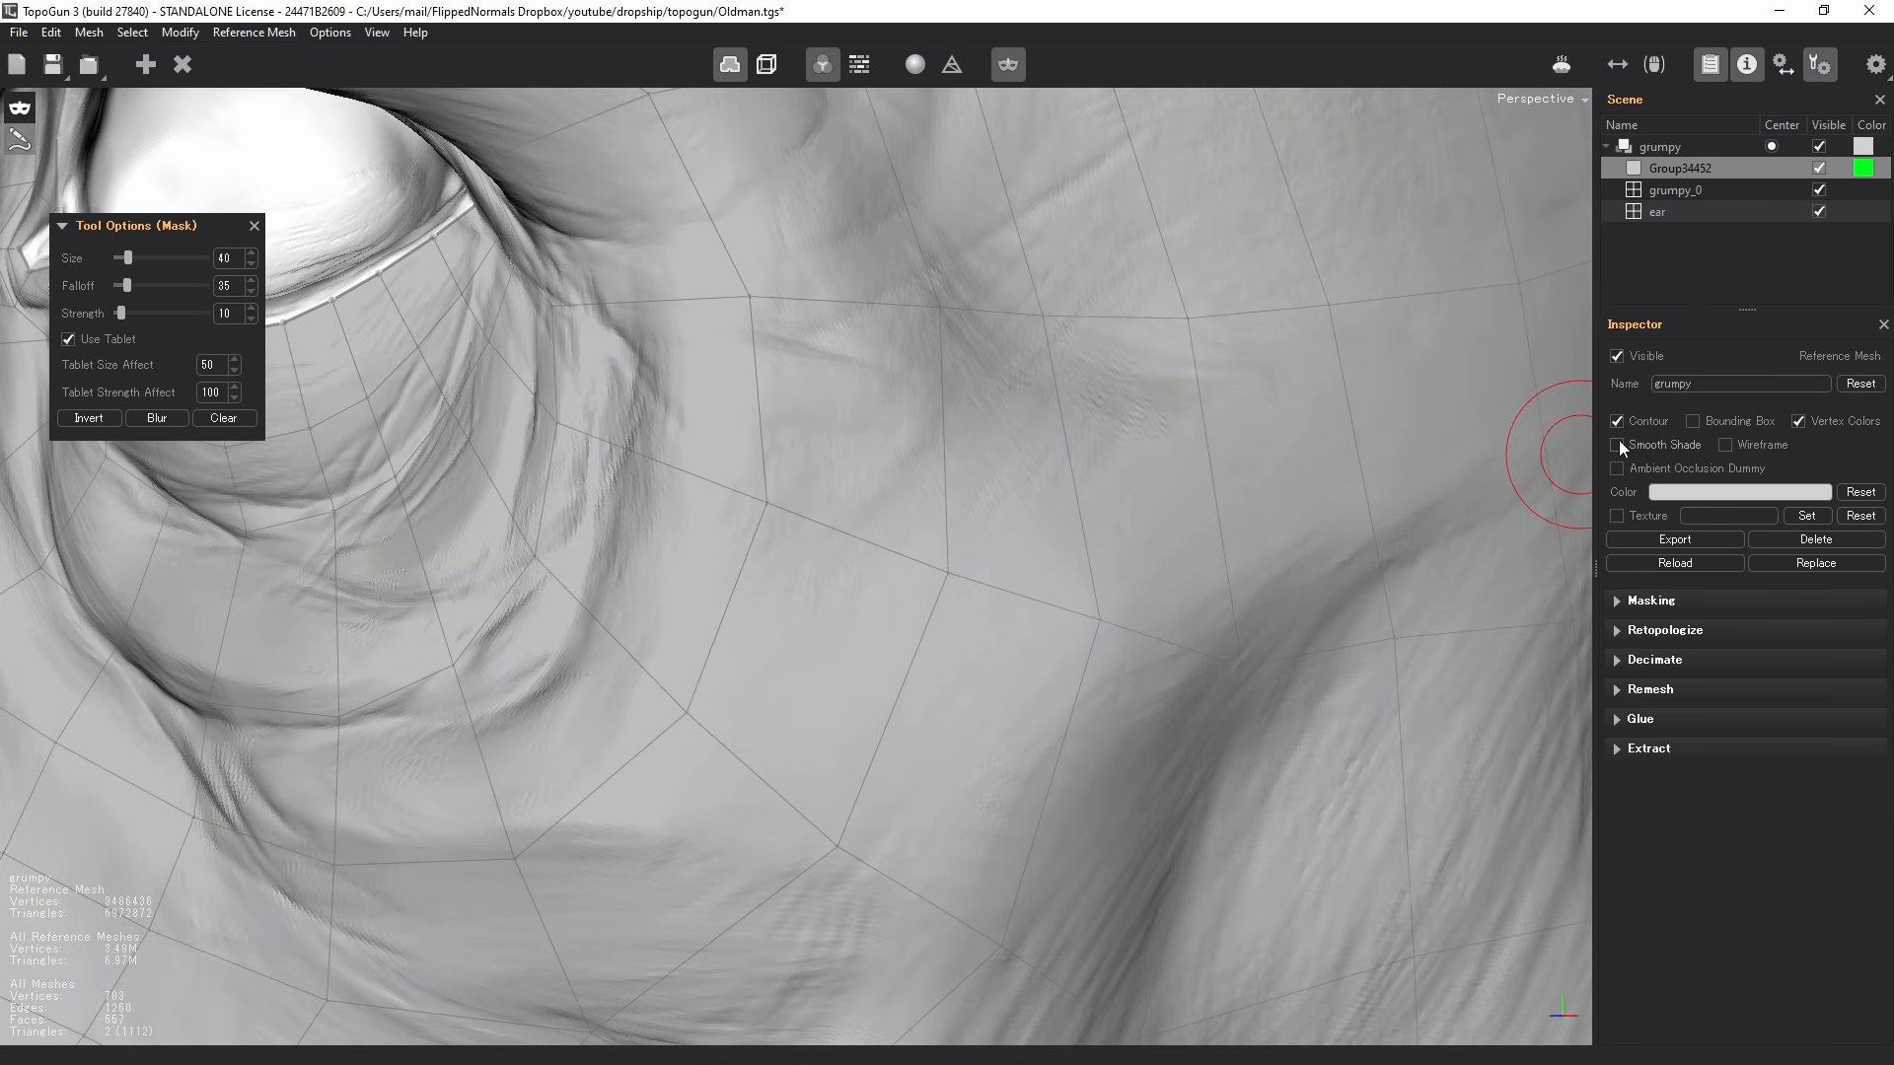
pyautogui.click(1618, 445)
# - Display the reference mesh's wireframe briefly, turn it off again and return to the whole head
pyautogui.click(1725, 445)
pyautogui.scroll(-5, 1174, 493)
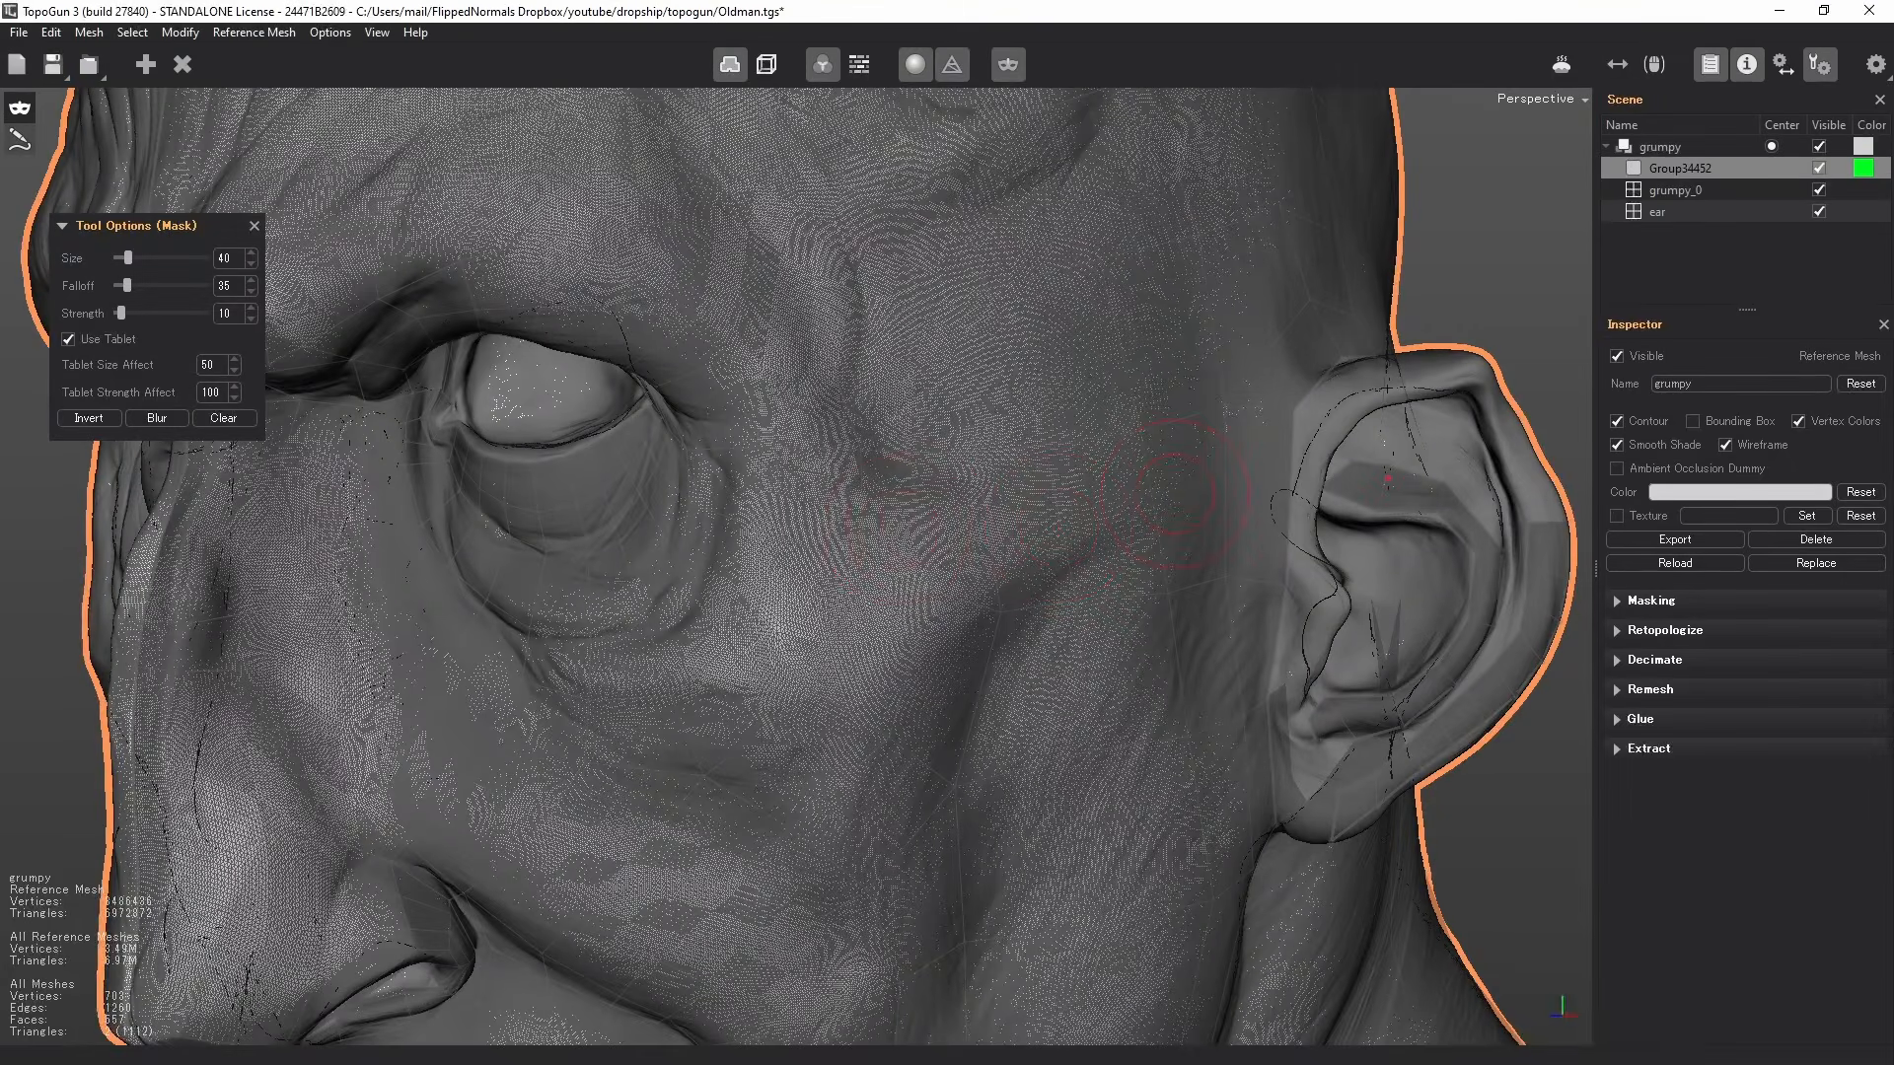
pyautogui.click(1737, 449)
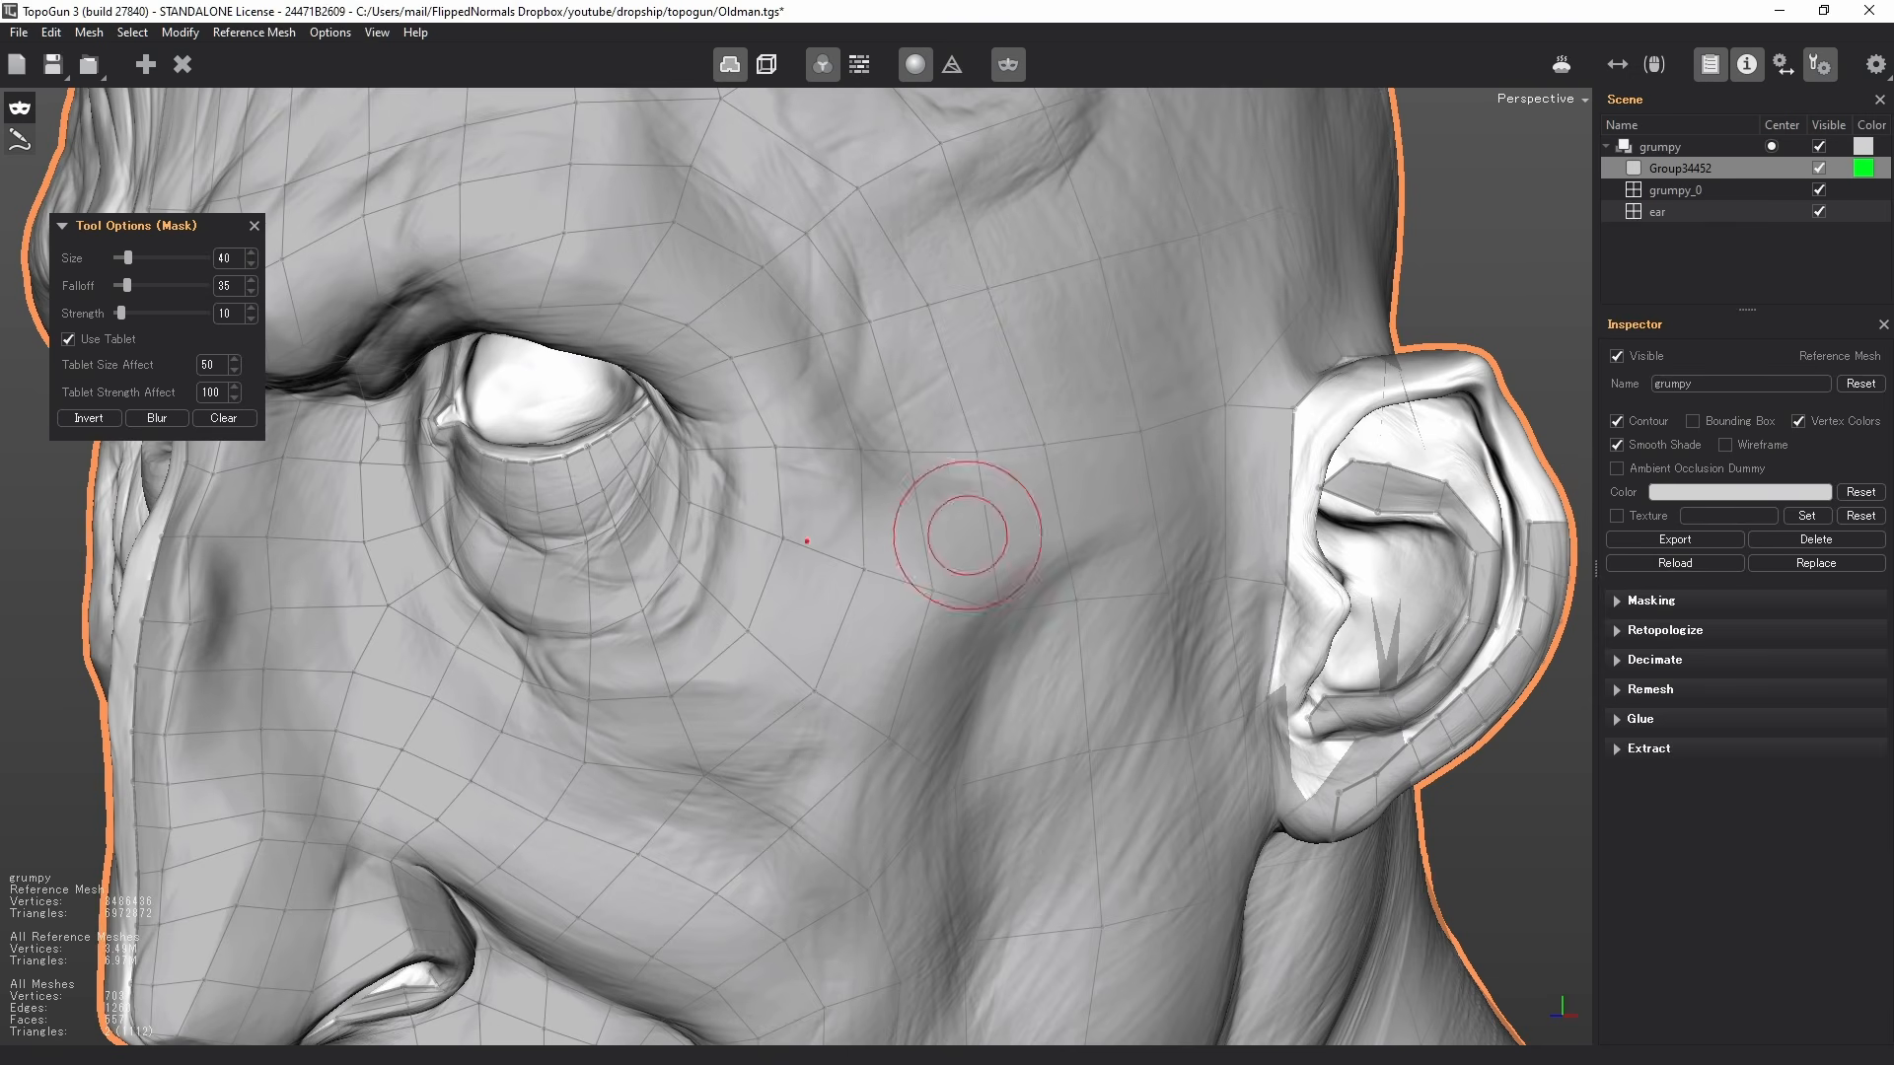
pyautogui.scroll(-5, 749, 537)
pyautogui.moveTo(640, 527)
pyautogui.keyDown('alt'); pyautogui.mouseDown()
pyautogui.moveTo(564, 528)
pyautogui.moveTo(651, 516)
pyautogui.mouseUp(); pyautogui.keyUp('alt')
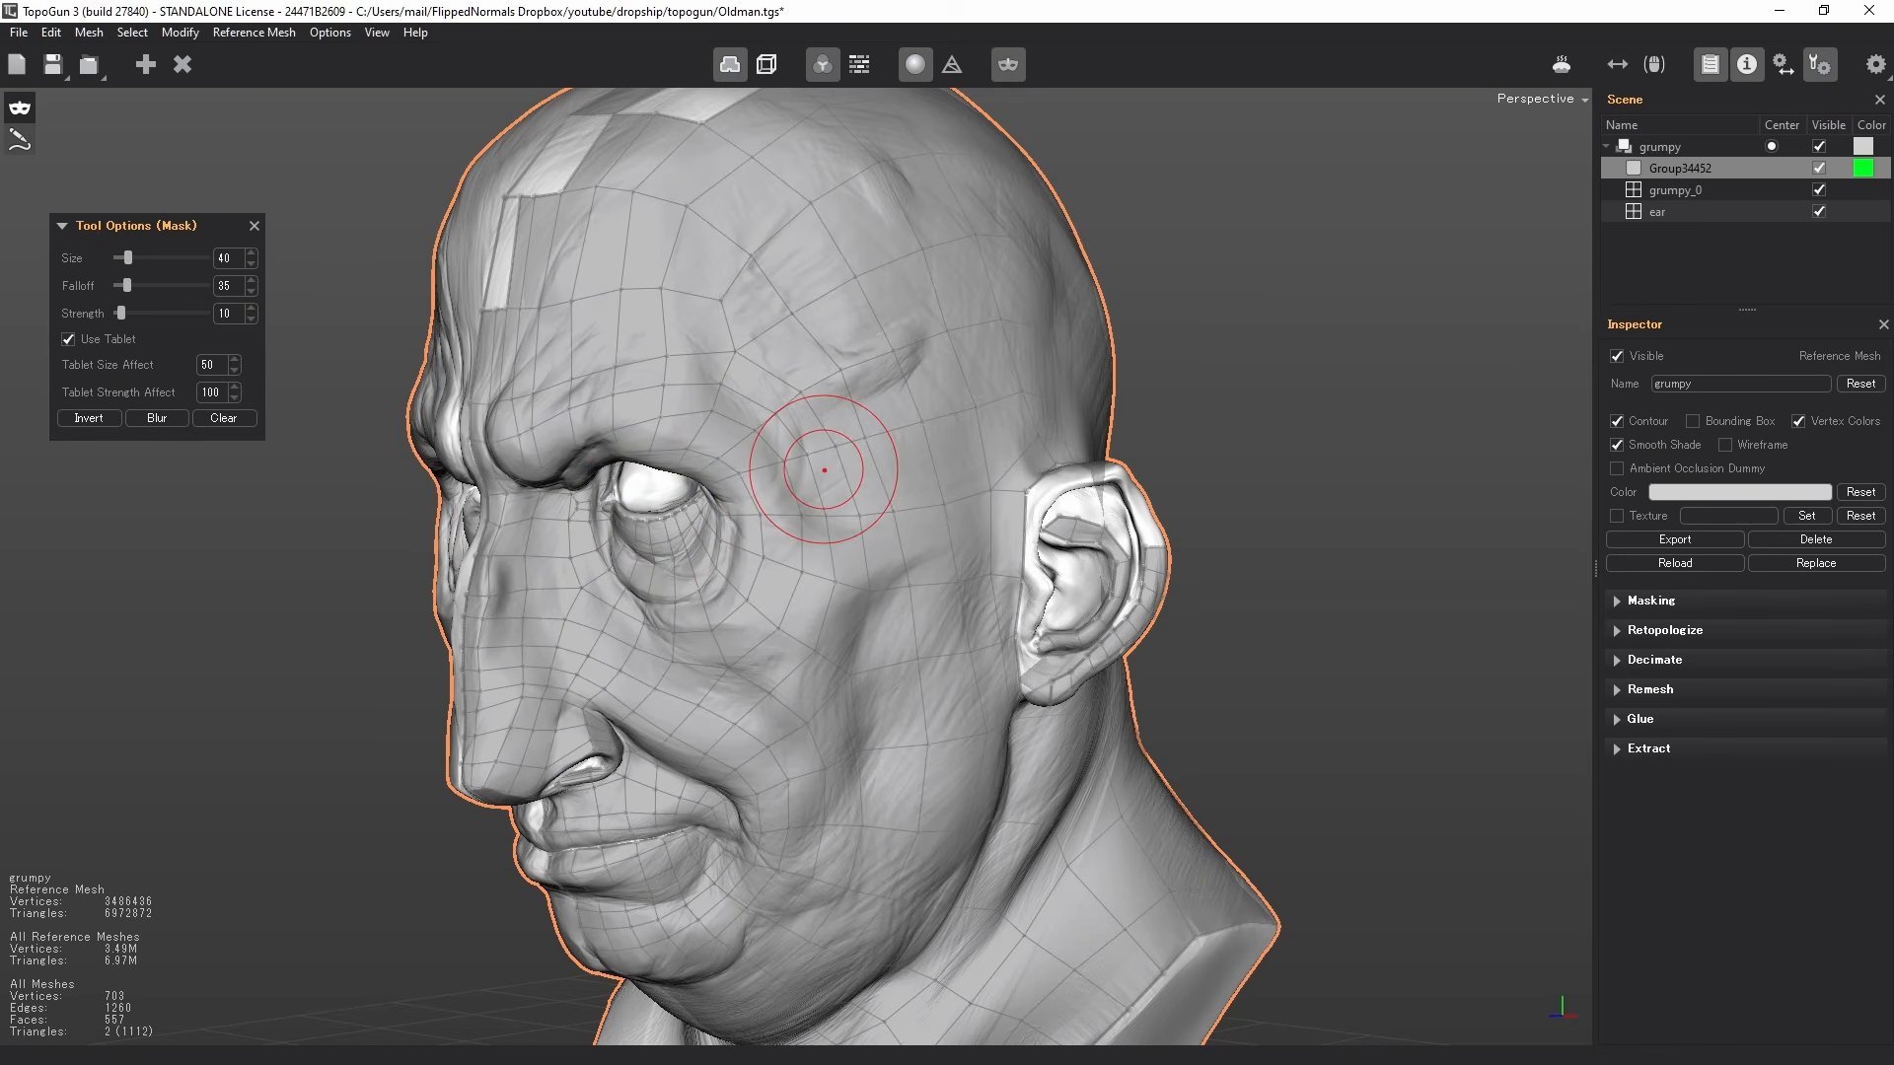
# - Export the grumpy_0 mesh as an OBJ file named Export2 in the topogun folder
pyautogui.click(1684, 192)
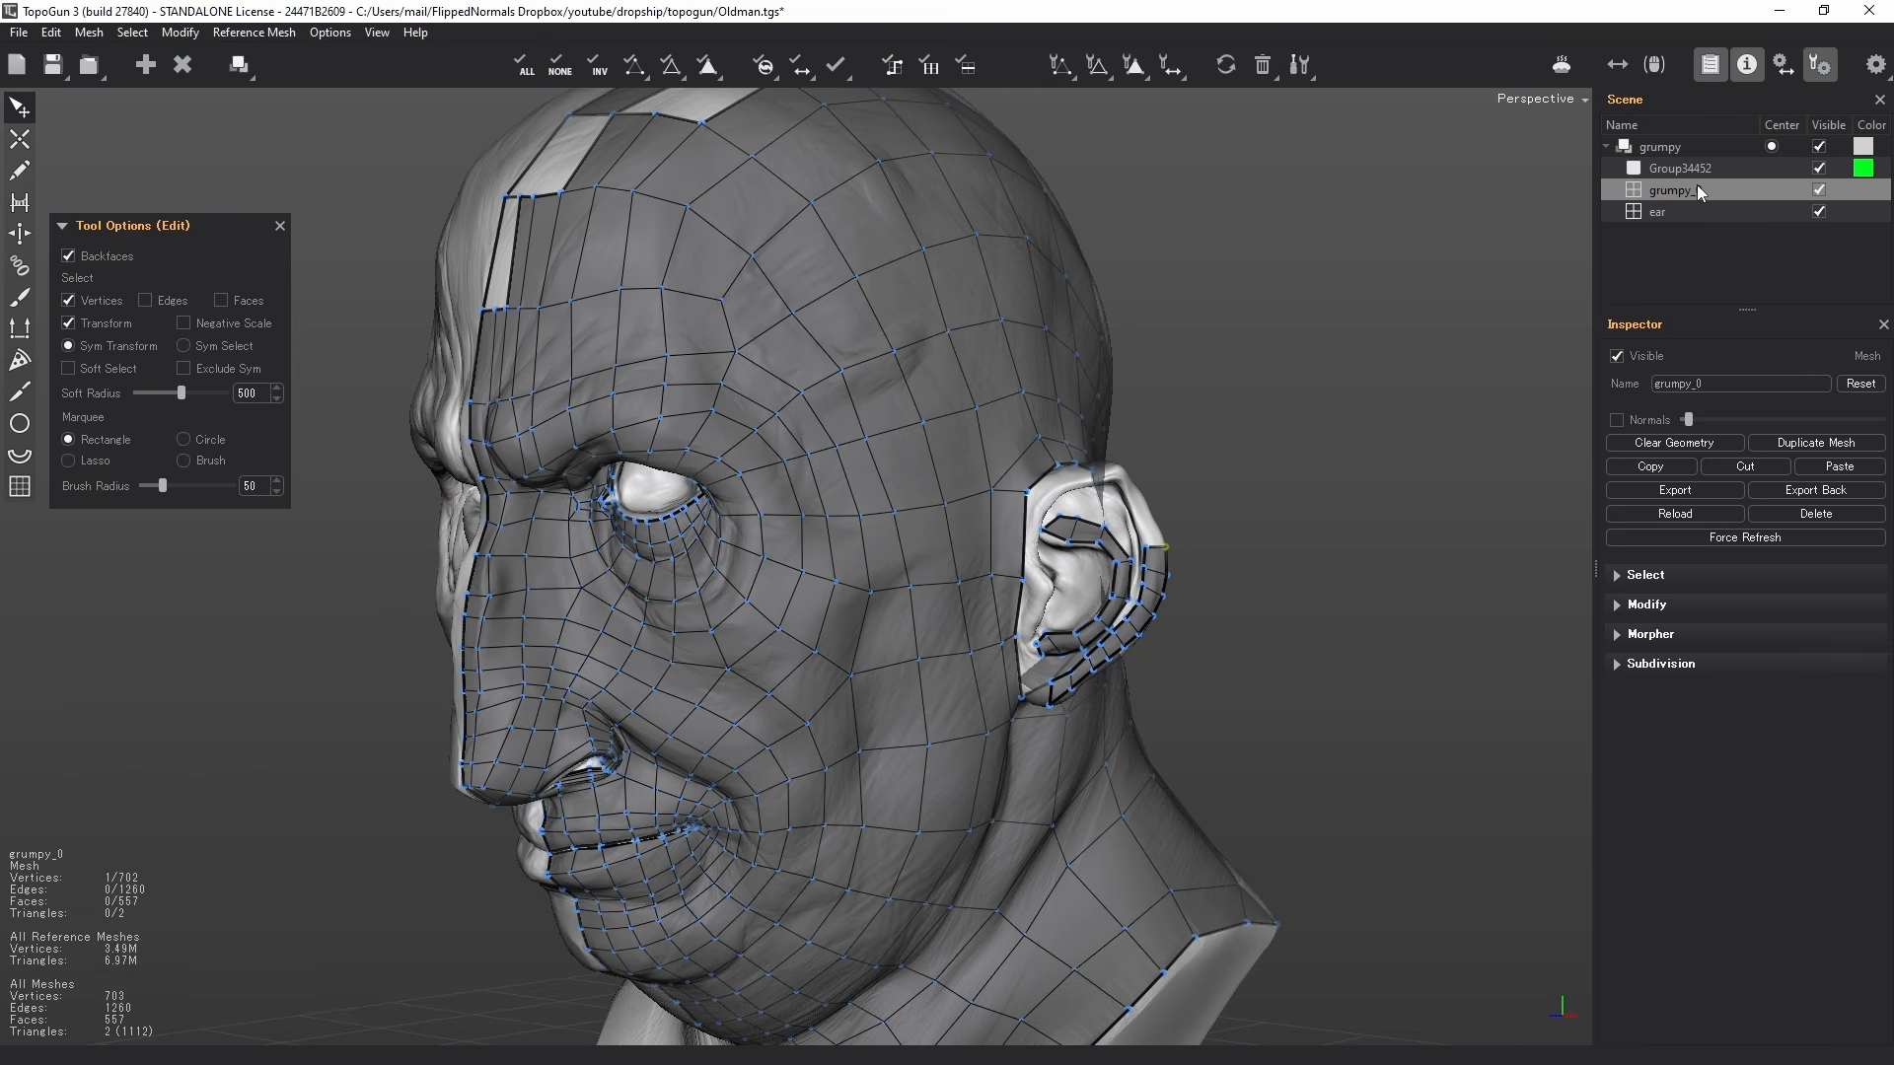
pyautogui.rightClick(1695, 191)
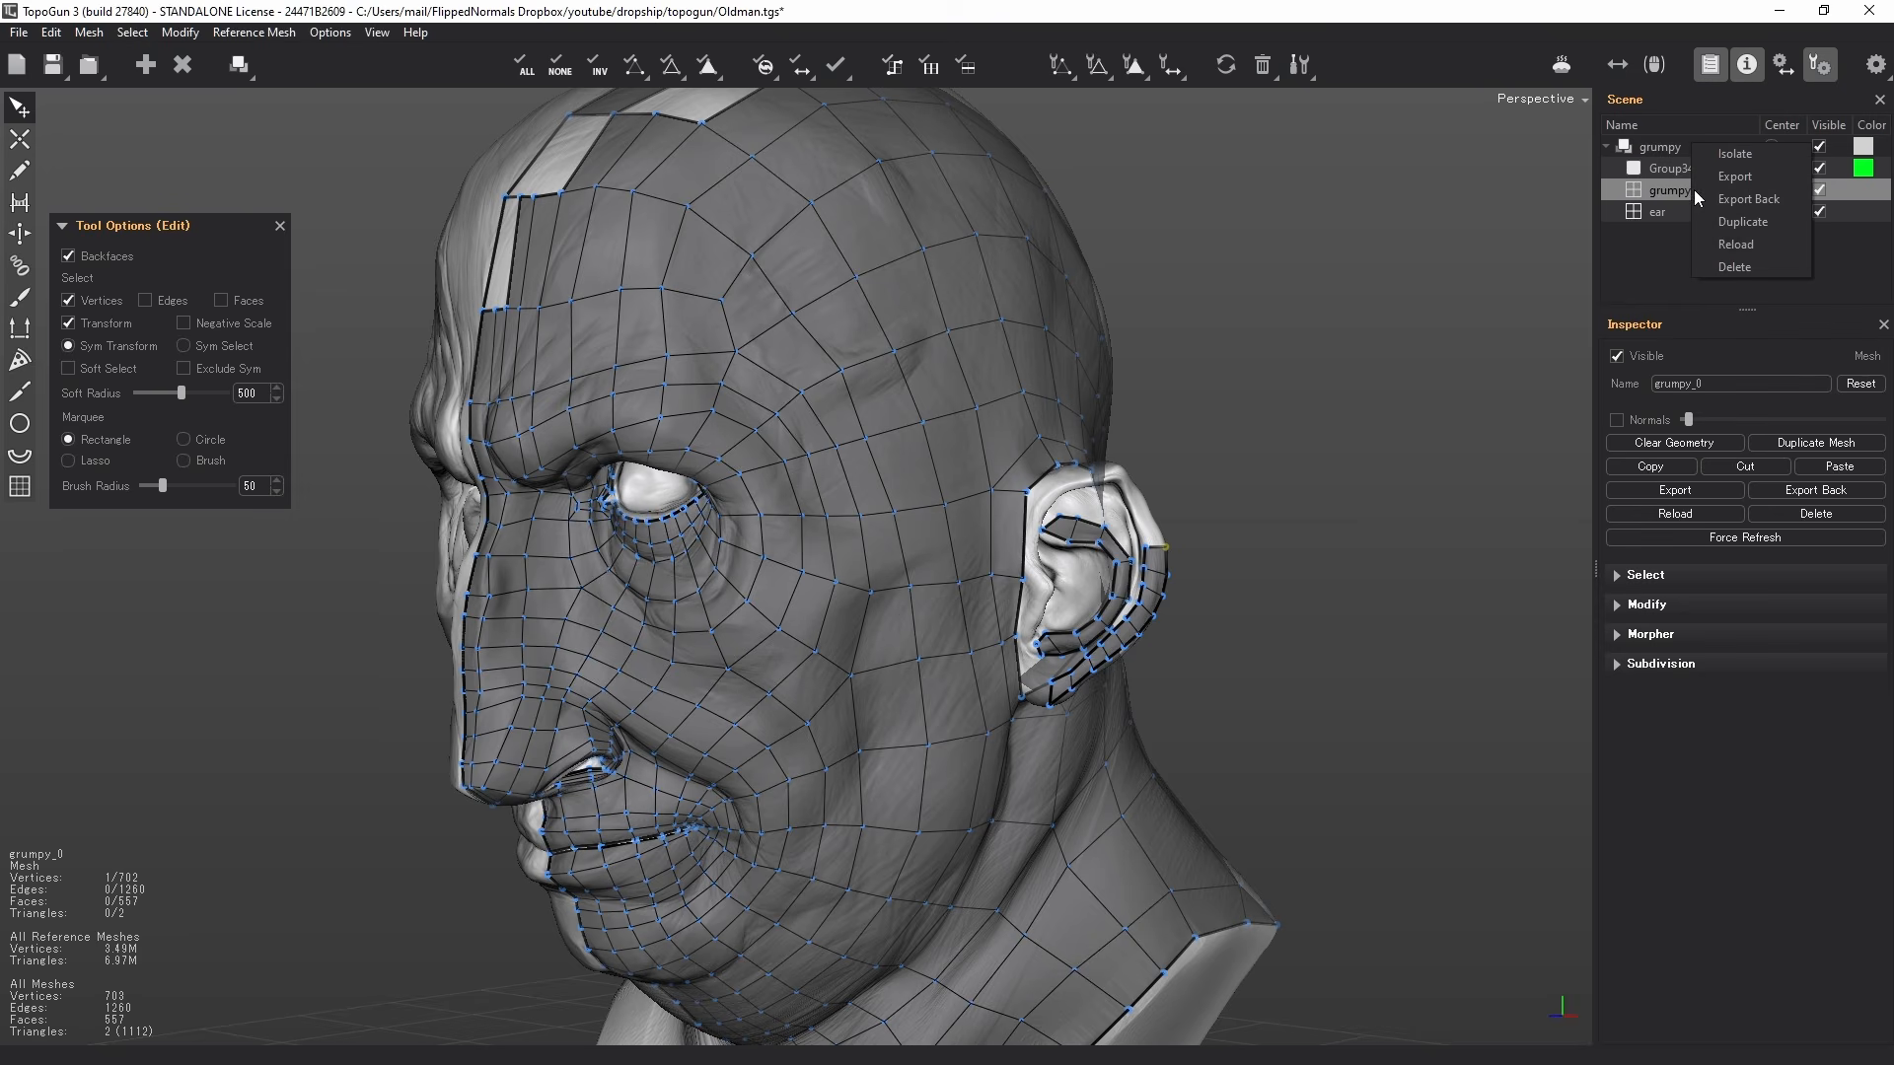
pyautogui.click(1735, 176)
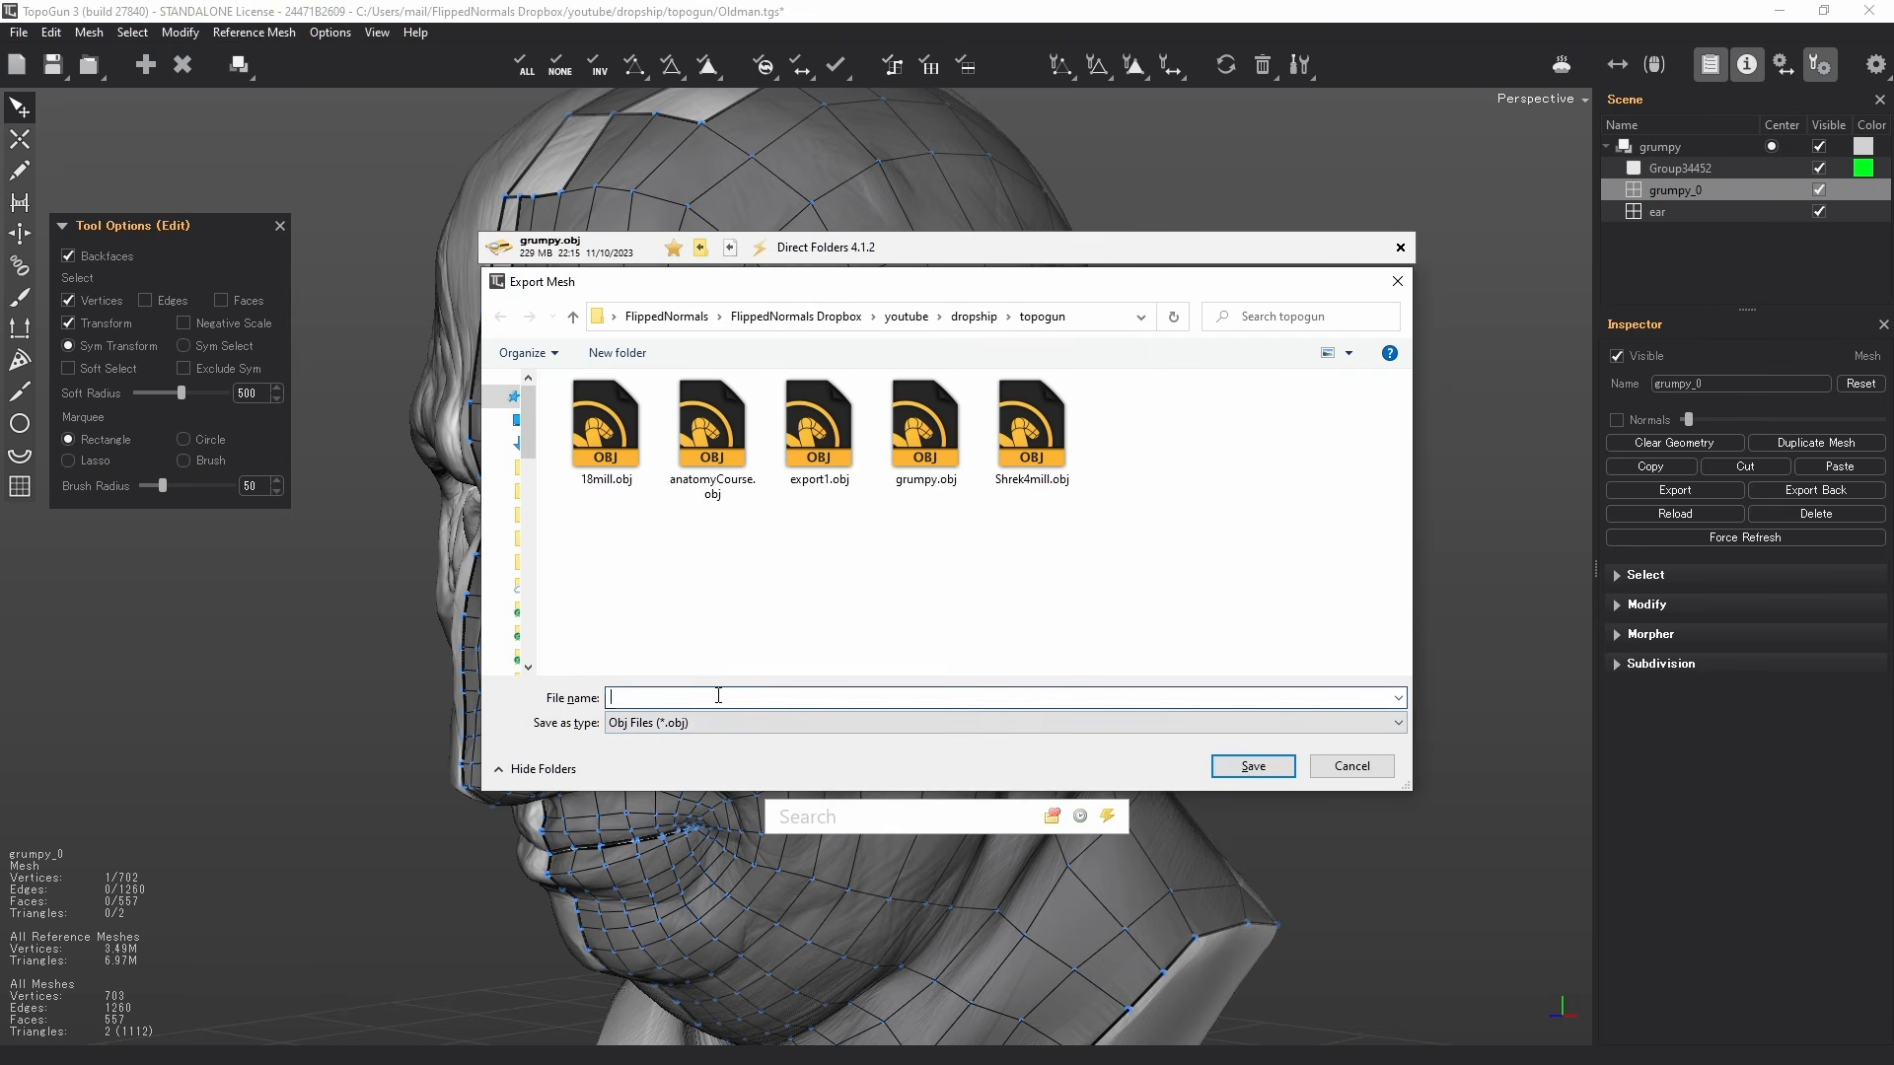
pyautogui.write('Export')
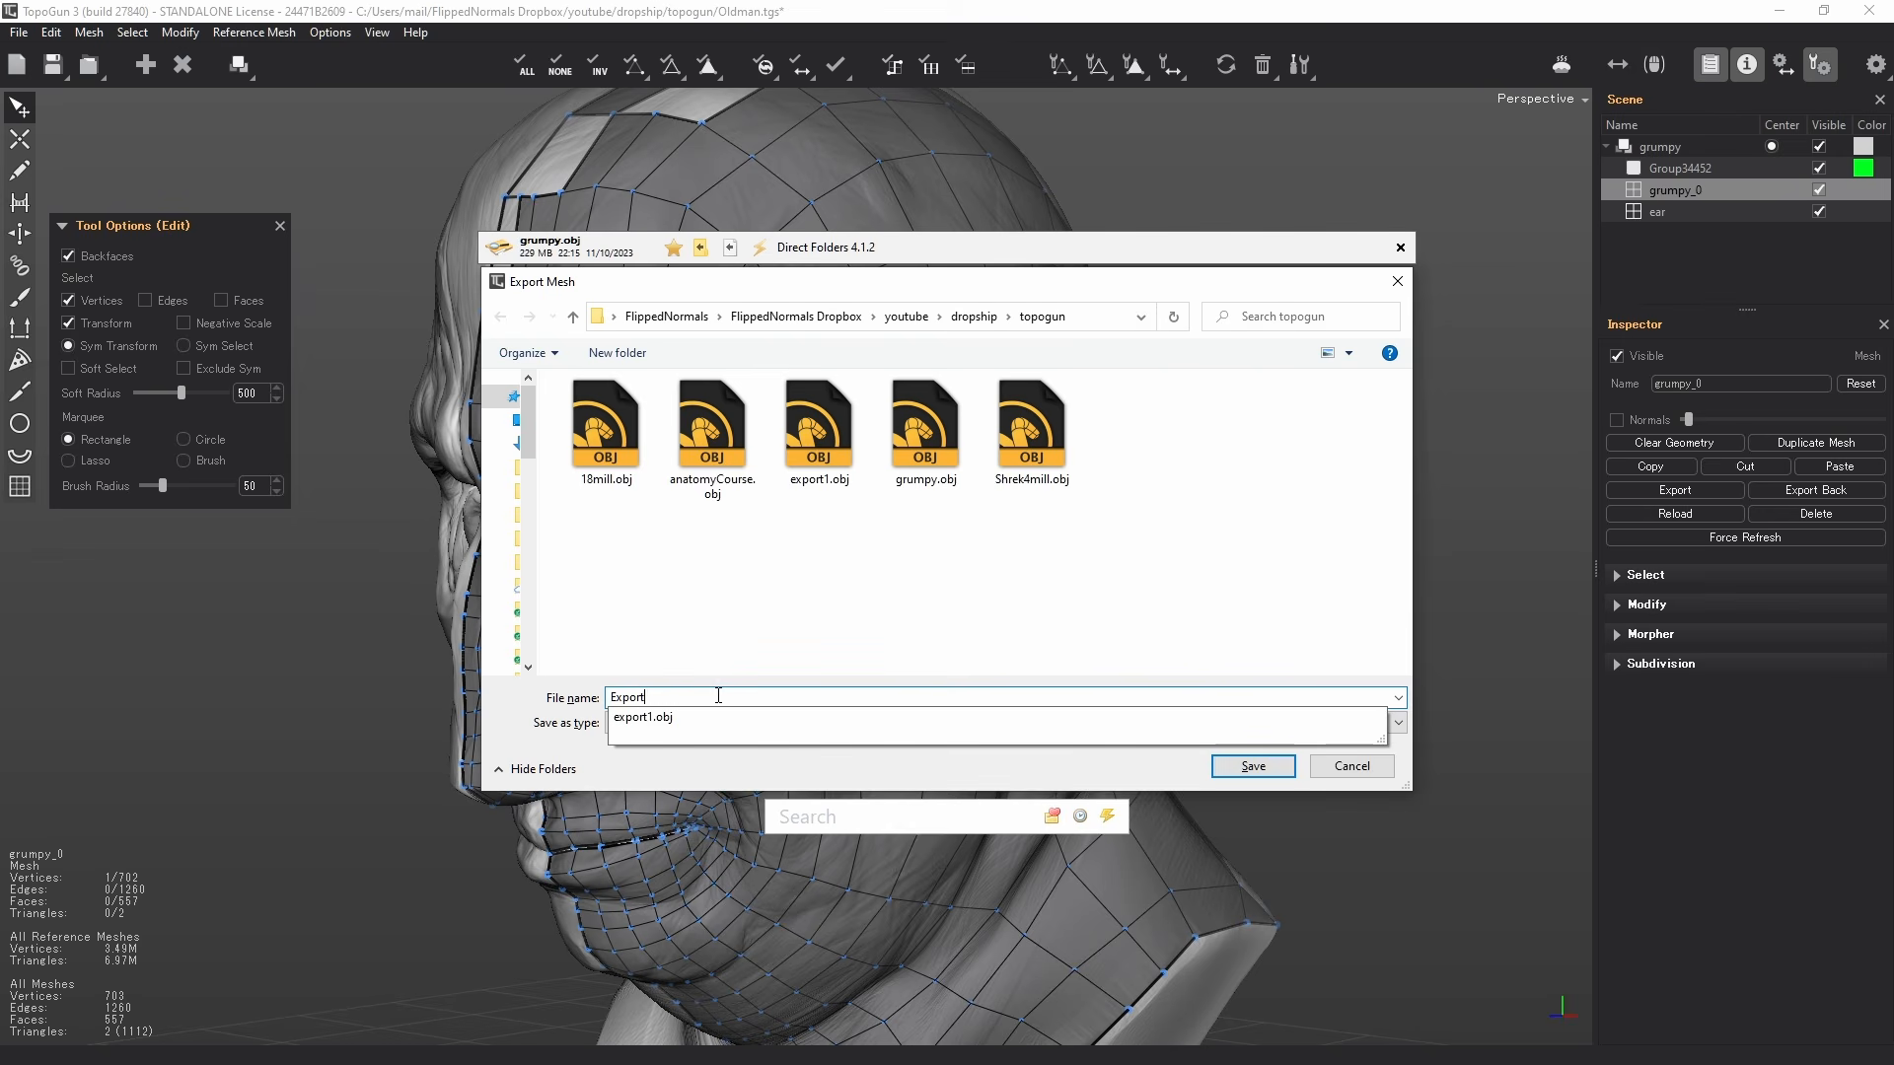
pyautogui.press('Return')
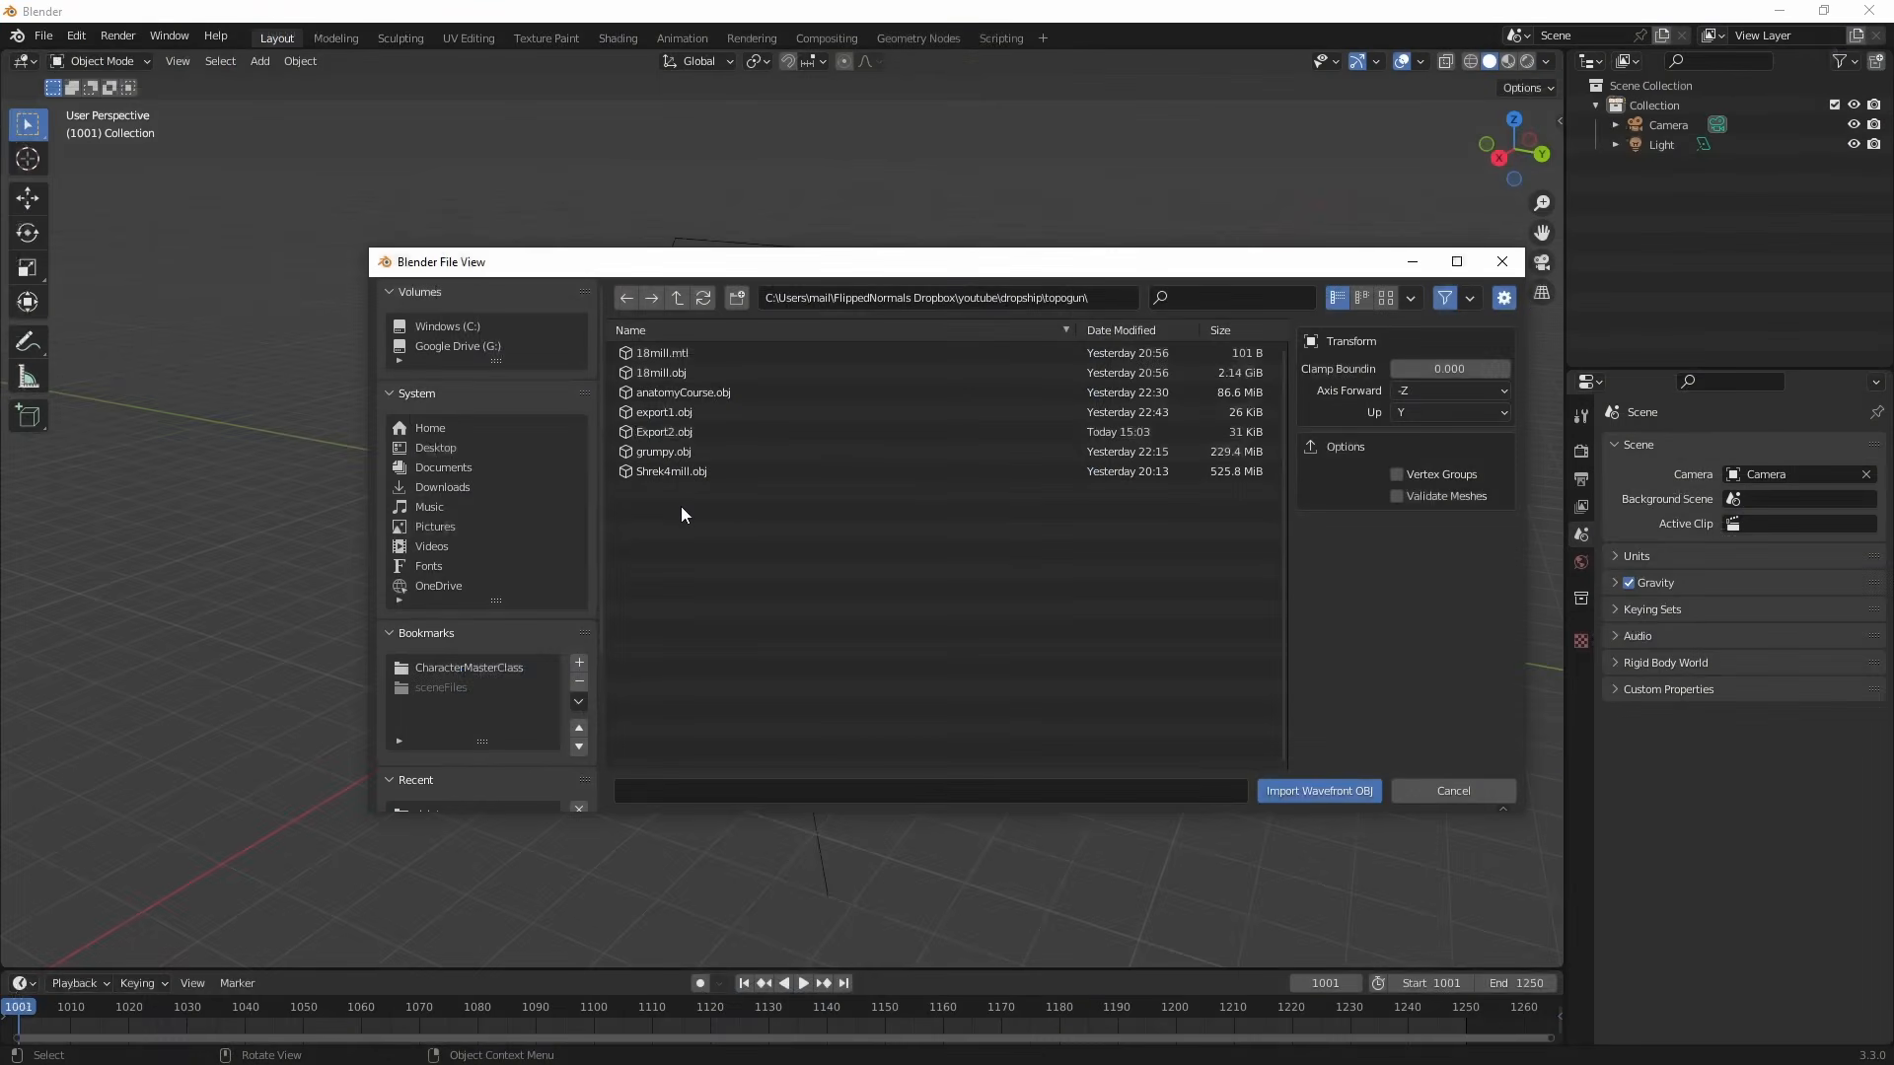
# - Switch to Blender, import Export2.obj and frame the head for a closer look at its face and ear
pyautogui.click(708, 433)
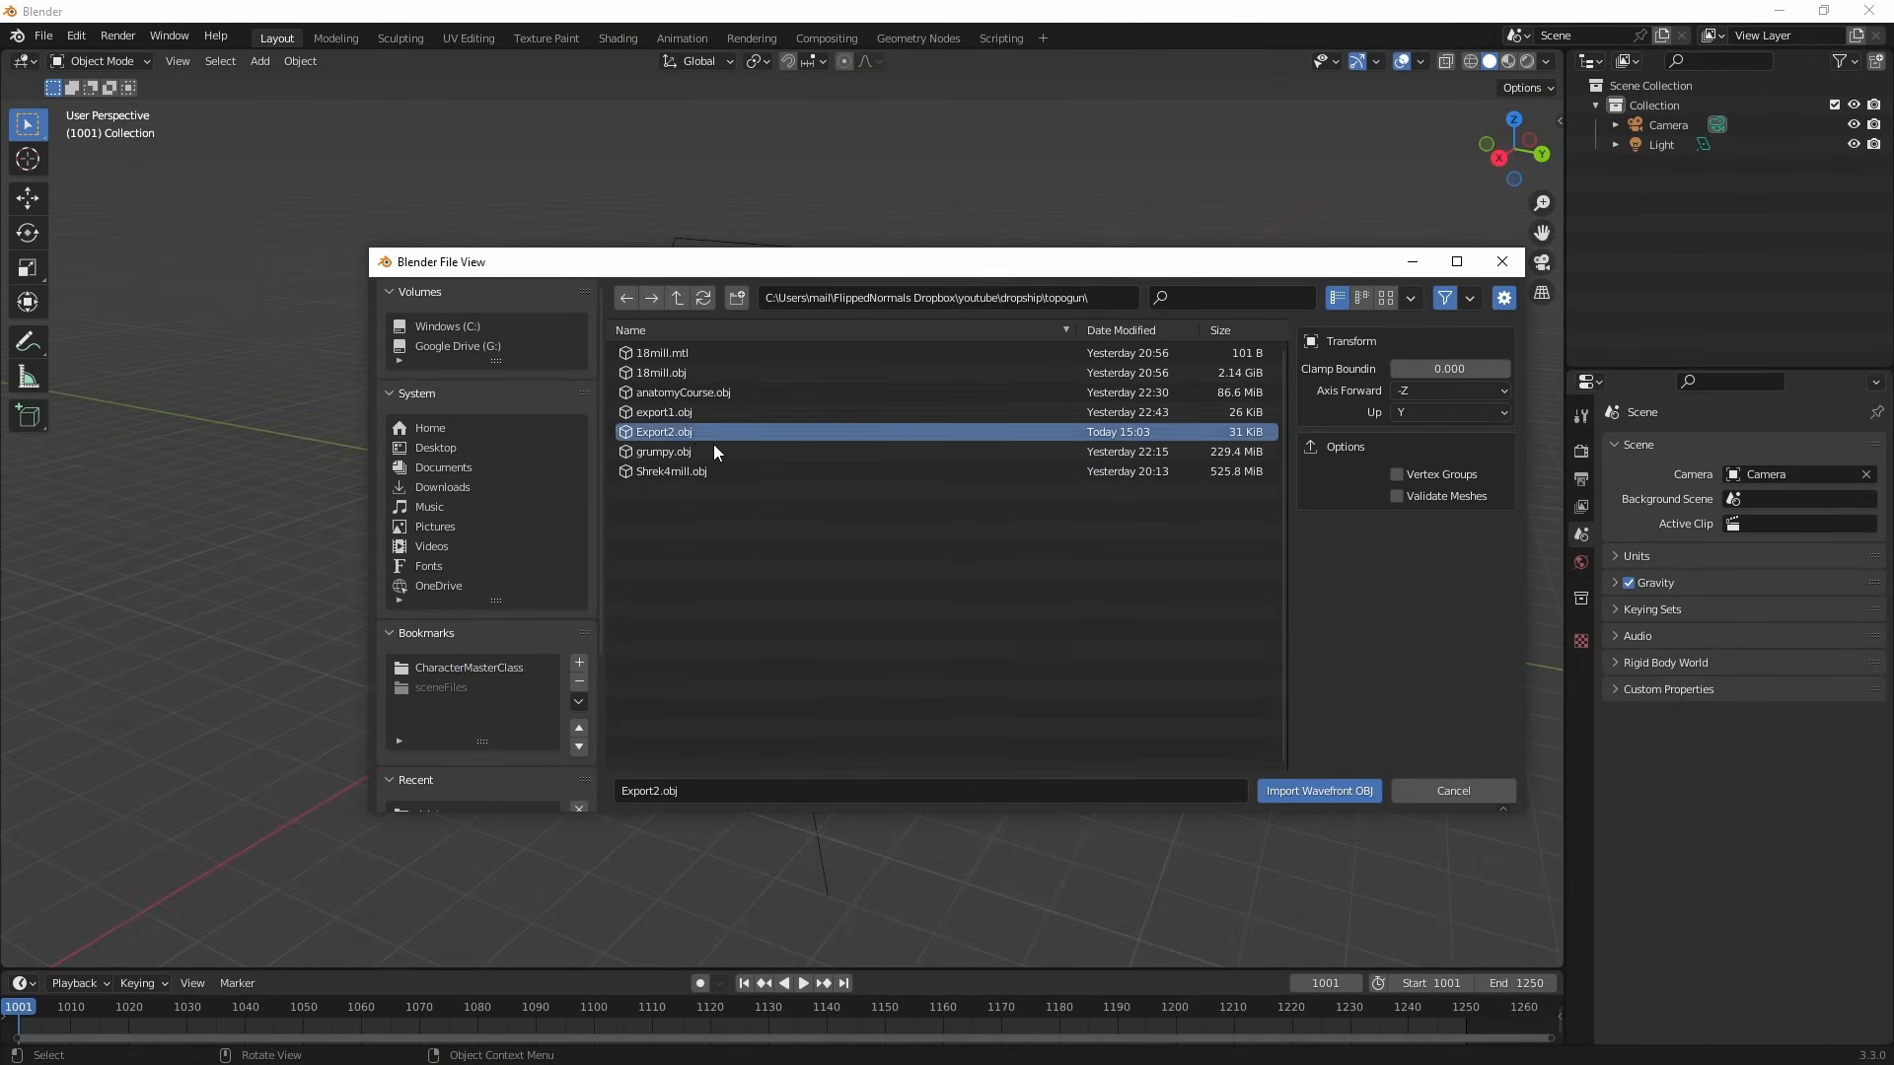
pyautogui.click(1315, 787)
pyautogui.press('KP_Decimal')
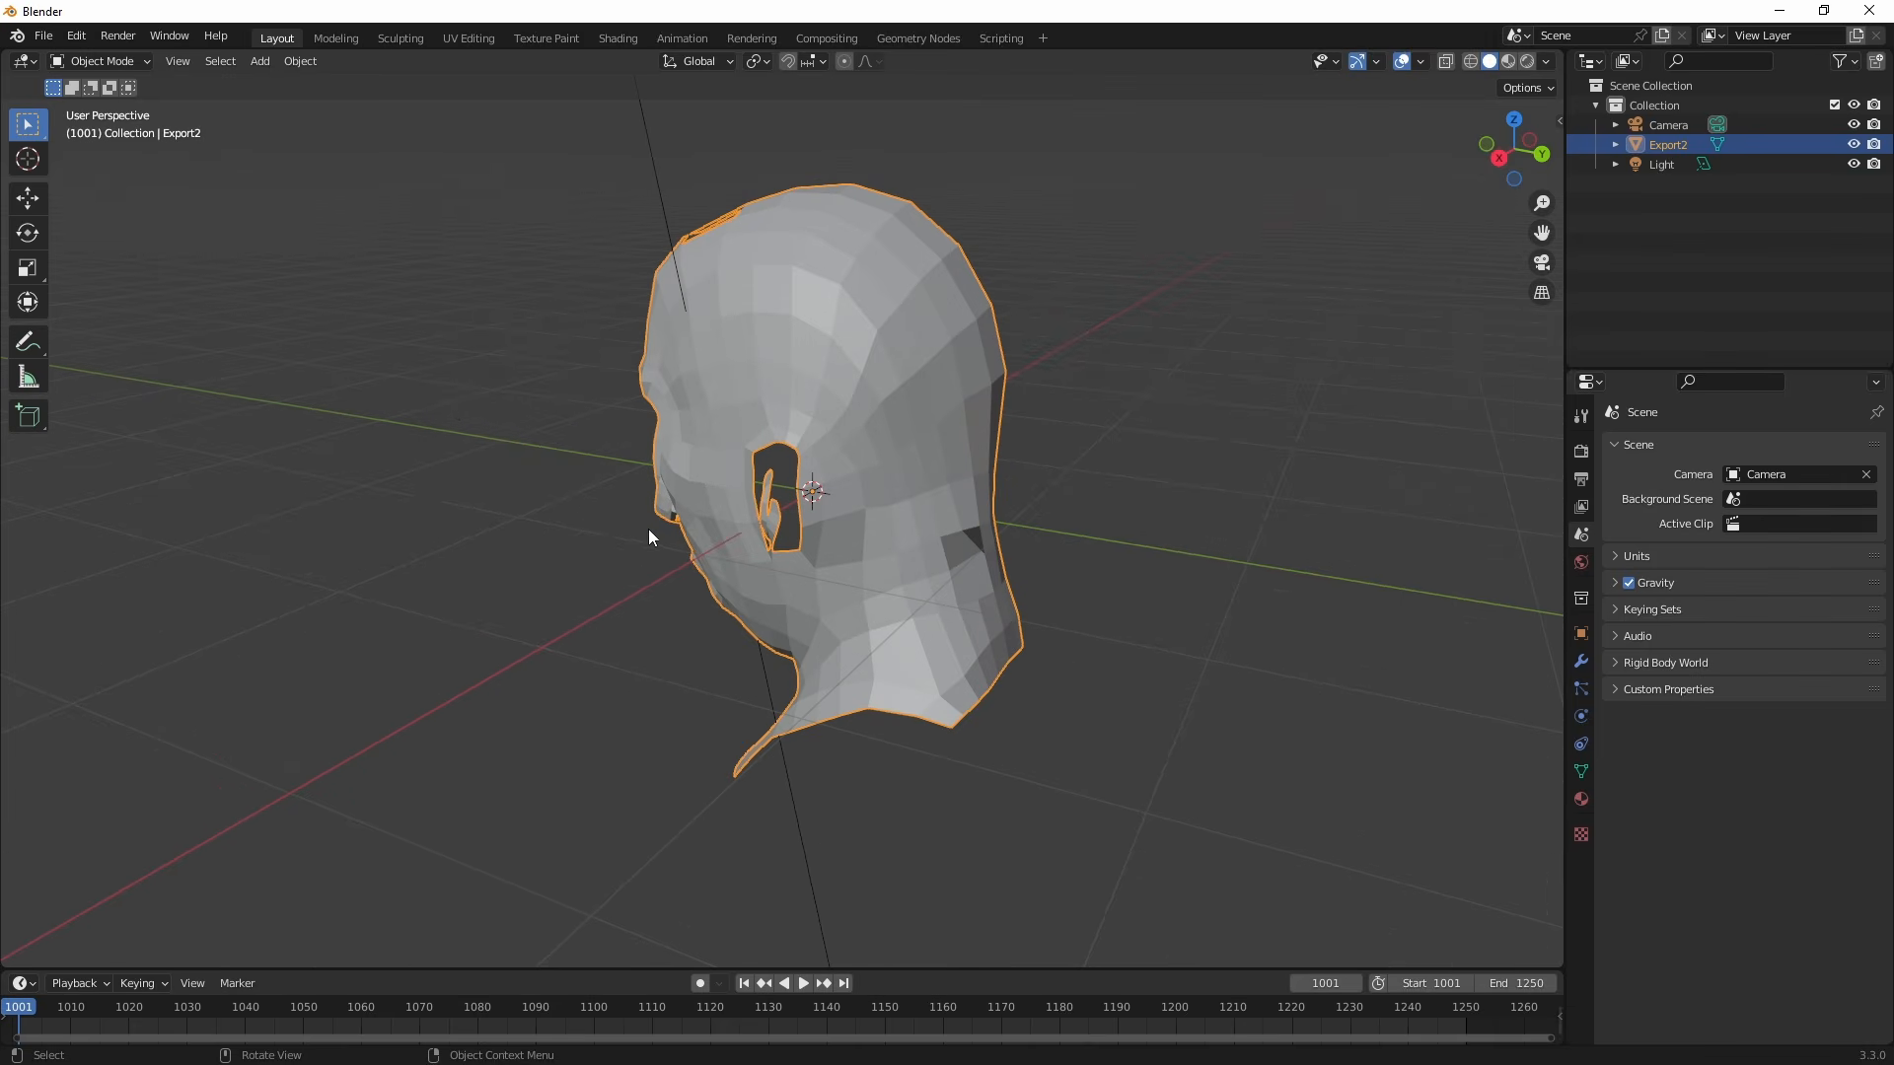
pyautogui.moveTo(914, 464); pyautogui.dragTo(565, 470, button='middle')
pyautogui.scroll(2, 565, 469)
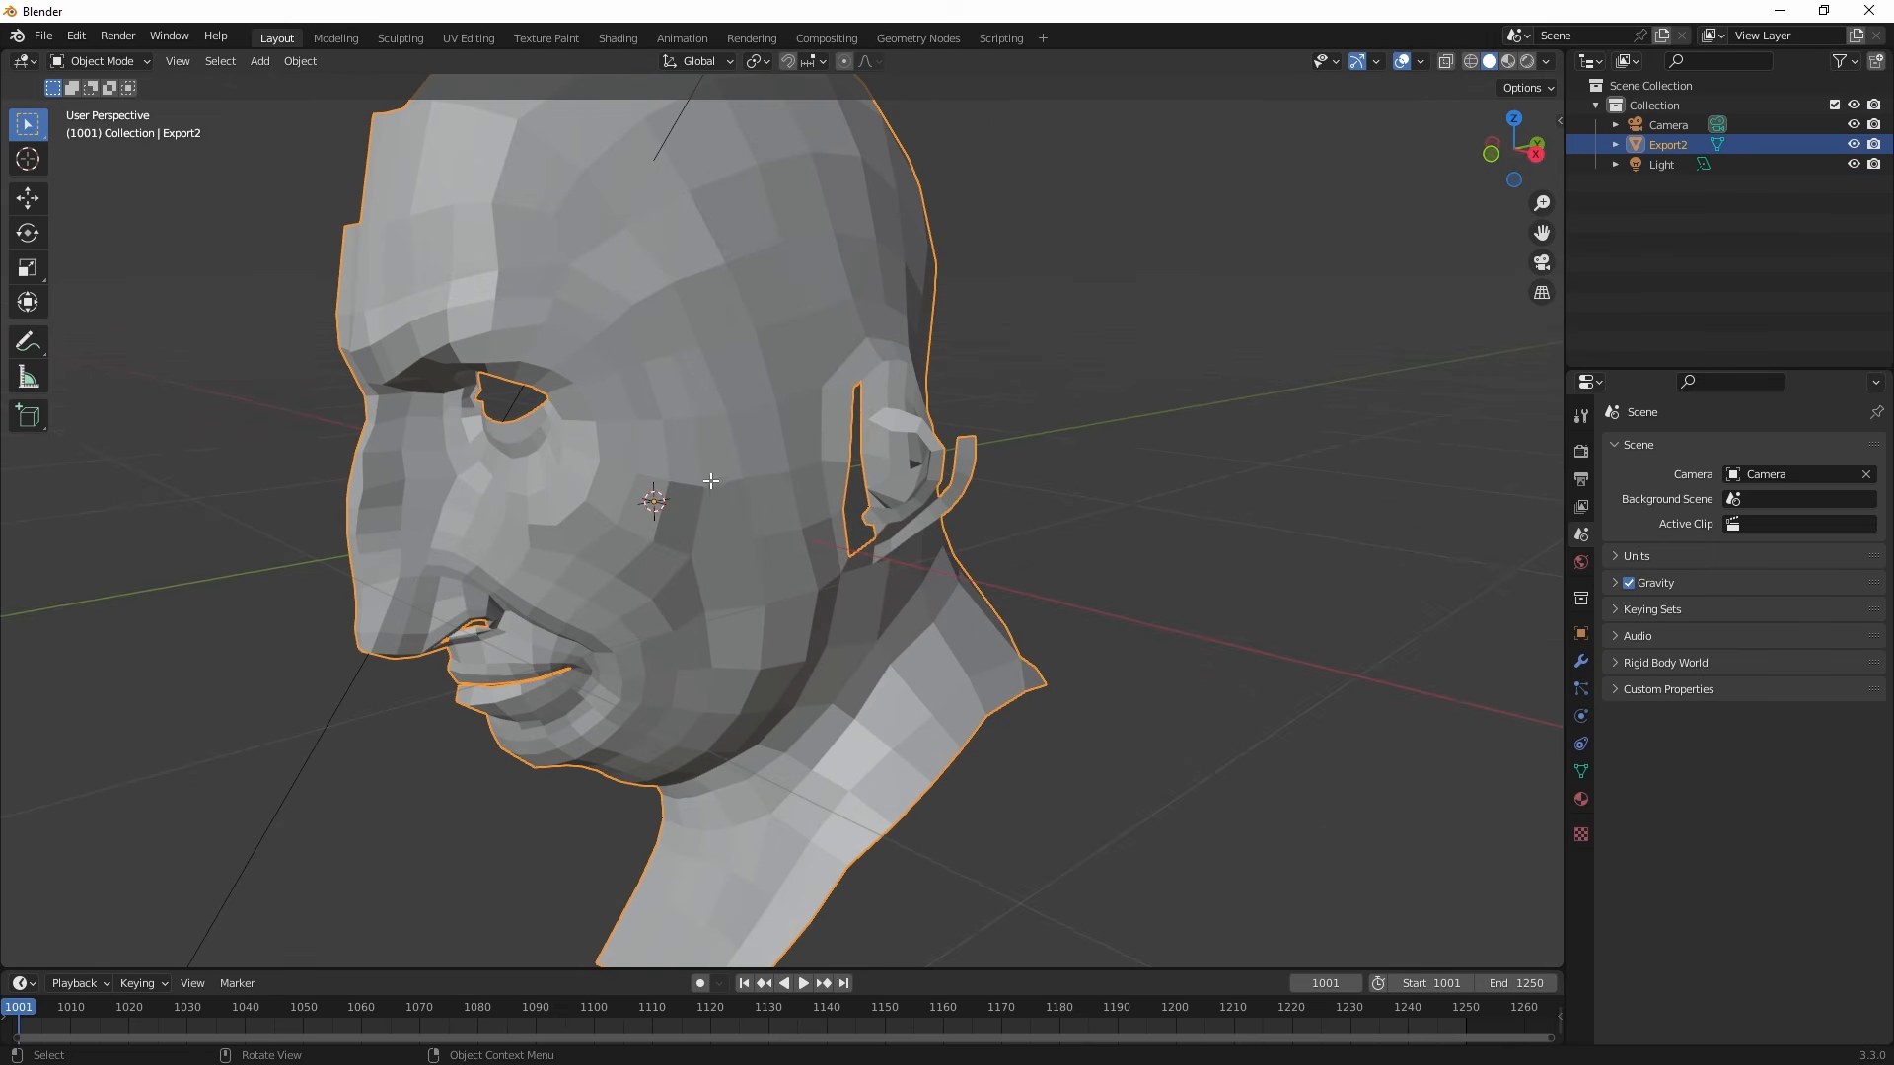
# - Enter Edit Mode on the head and extrude the eye opening's edge loop into the head along the Y axis
pyautogui.press('Tab')
pyautogui.scroll(2, 818, 571)
pyautogui.scroll(1, 838, 484)
pyautogui.keyDown('shift'); pyautogui.moveTo(817, 571); pyautogui.dragTo(592, 600, button='middle'); pyautogui.keyUp('shift')
pyautogui.scroll(1, 885, 495)
pyautogui.scroll(2, 816, 509)
pyautogui.keyDown('shift'); pyautogui.moveTo(1144, 623); pyautogui.dragTo(956, 745, button='middle'); pyautogui.keyUp('shift')
pyautogui.scroll(-1, 957, 744)
pyautogui.press('2')
pyautogui.moveTo(989, 248); pyautogui.dragTo(703, 773, button='middle')
pyautogui.keyDown('alt'); pyautogui.click(812, 756); pyautogui.keyUp('alt')
pyautogui.press('e')
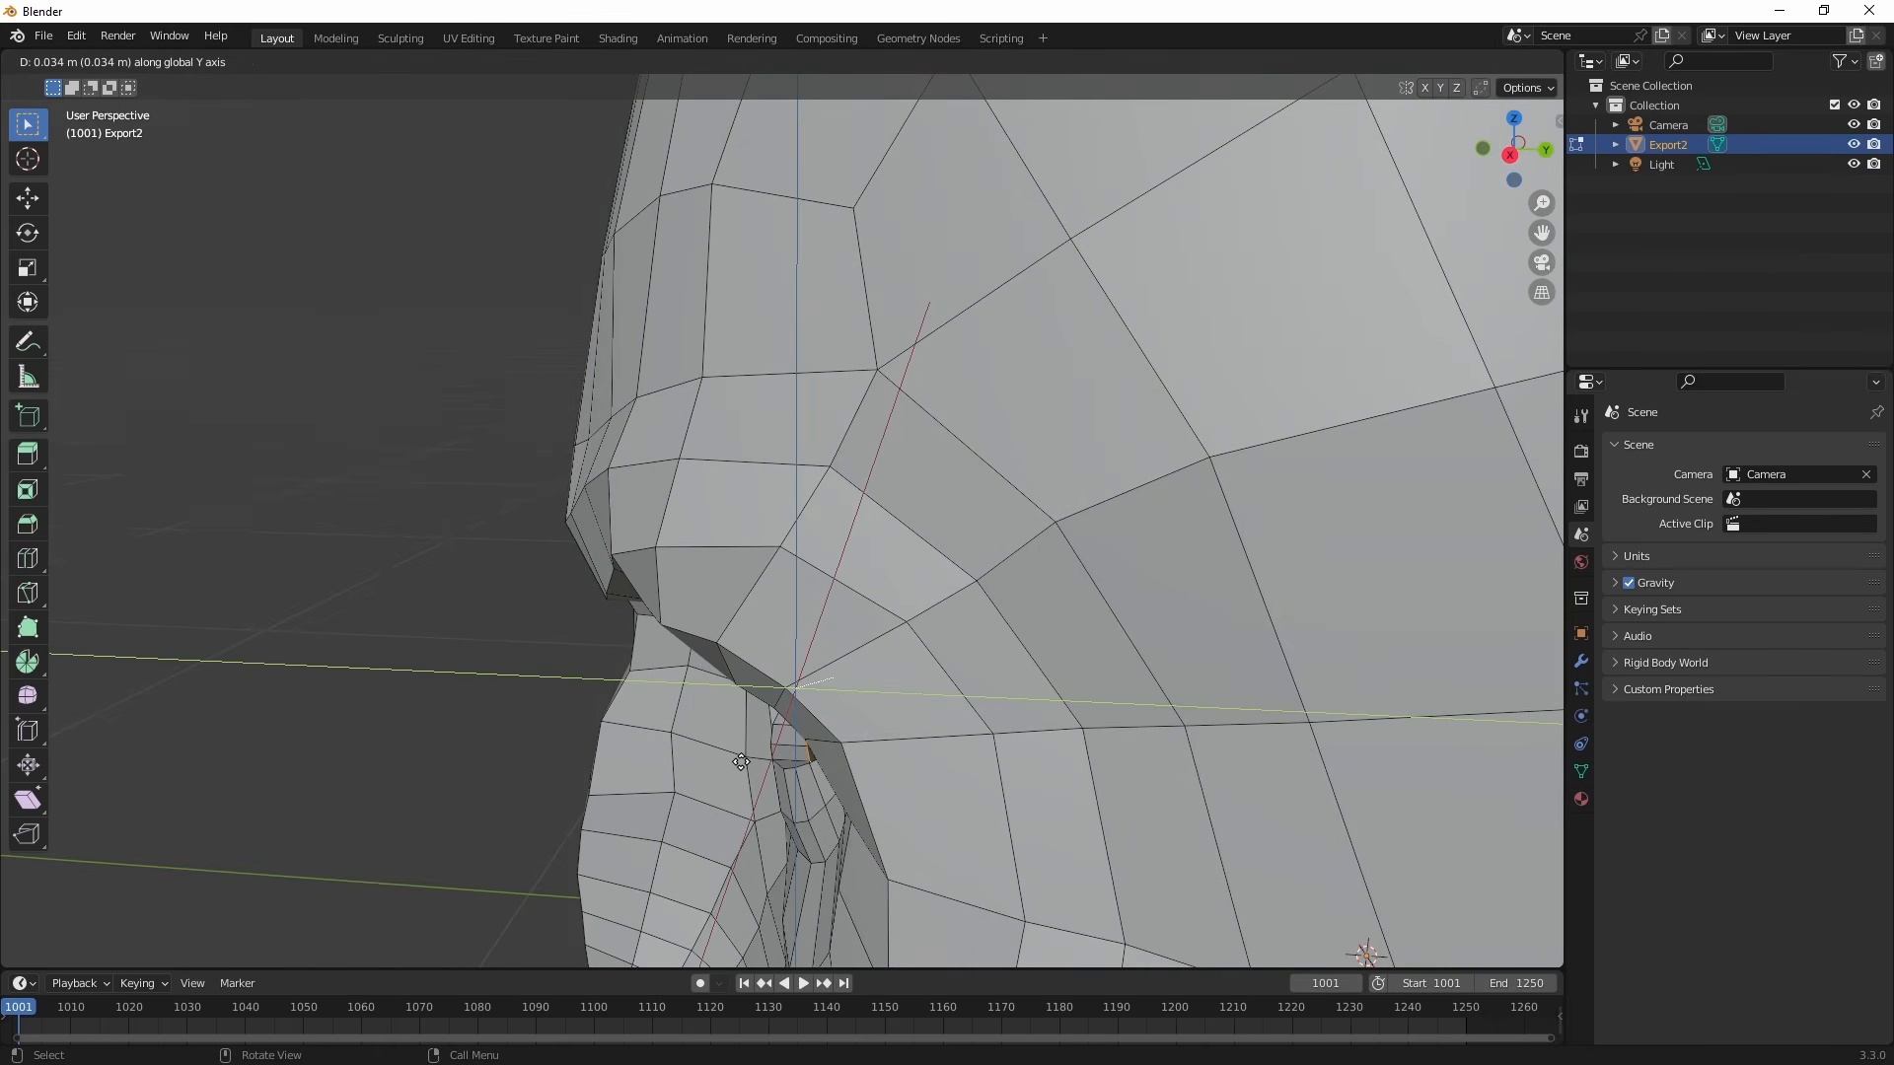
pyautogui.click(867, 684)
pyautogui.moveTo(867, 684); pyautogui.dragTo(824, 690, button='middle')
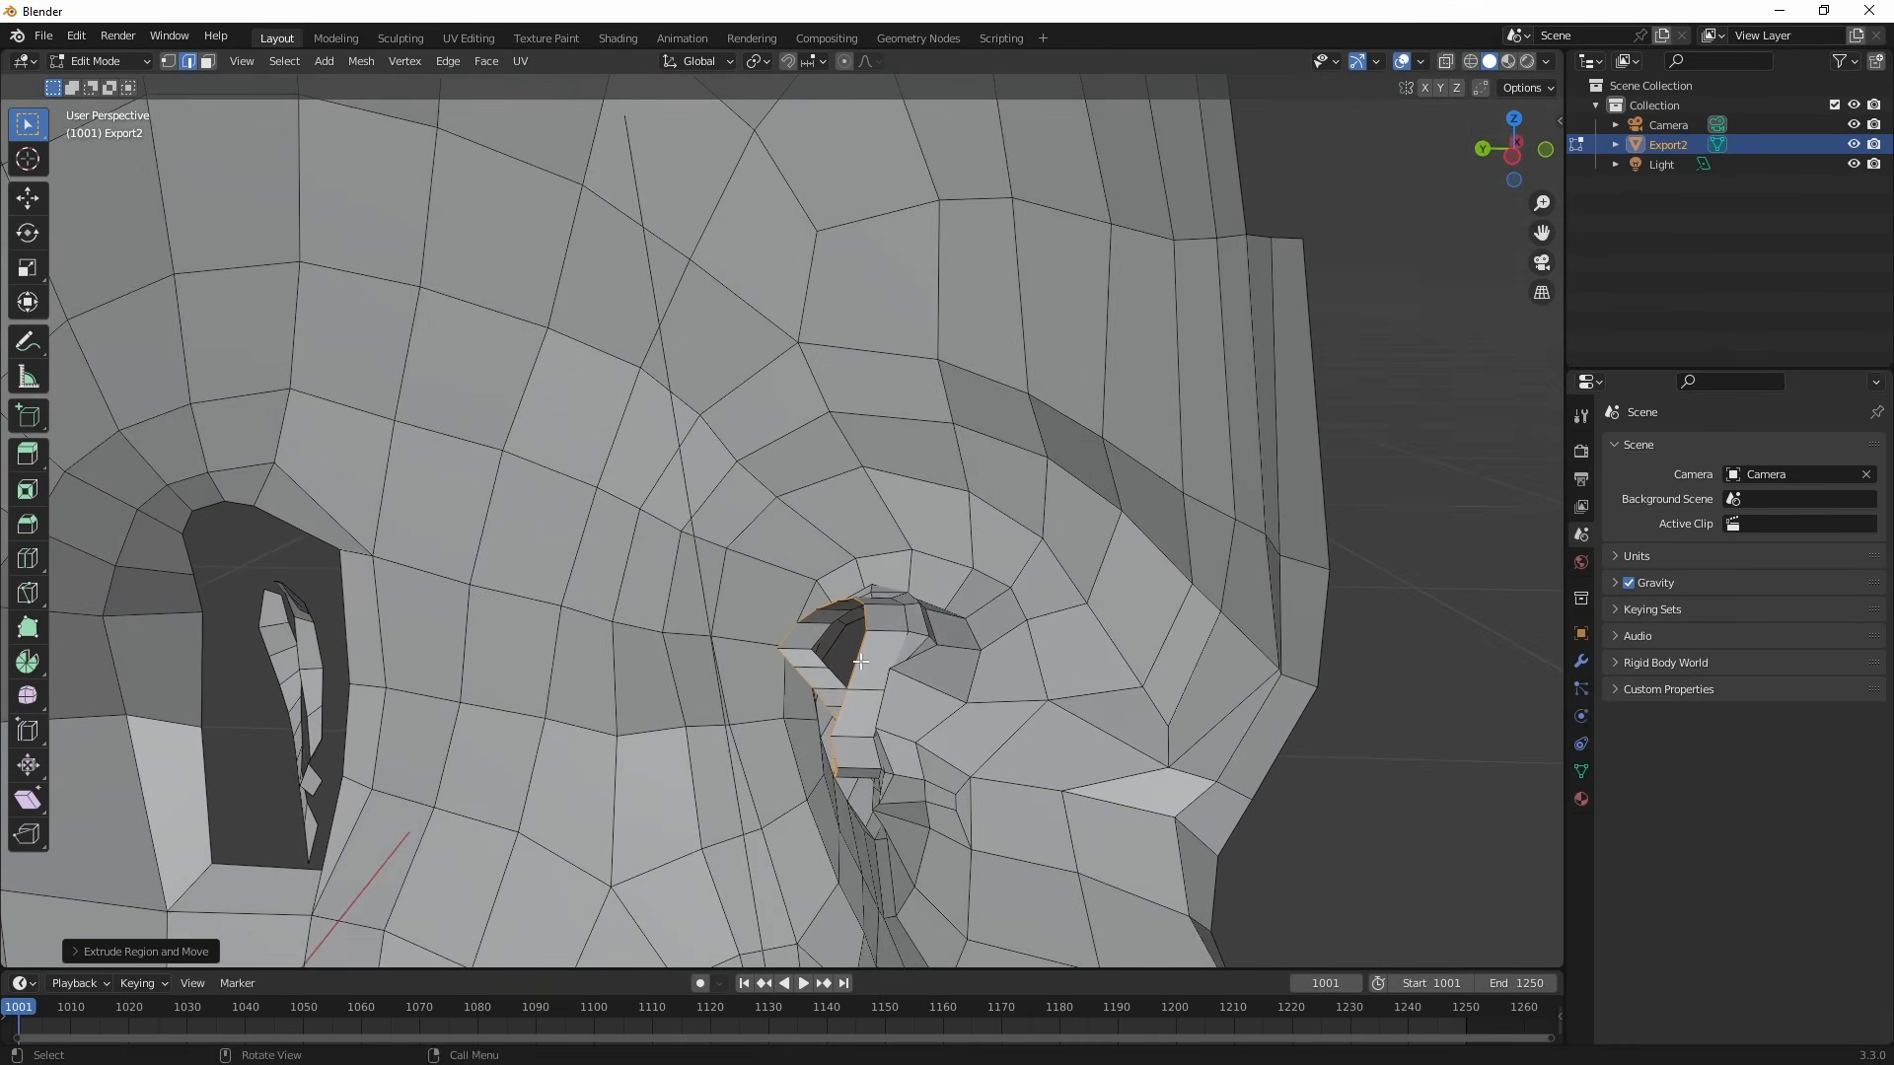
# - Move, rotate and enlarge the extruded eye loop inside the head, and scale it slightly narrower along the X axis
pyautogui.press('s')
pyautogui.press('Escape')
pyautogui.press('g')
pyautogui.click(789, 690)
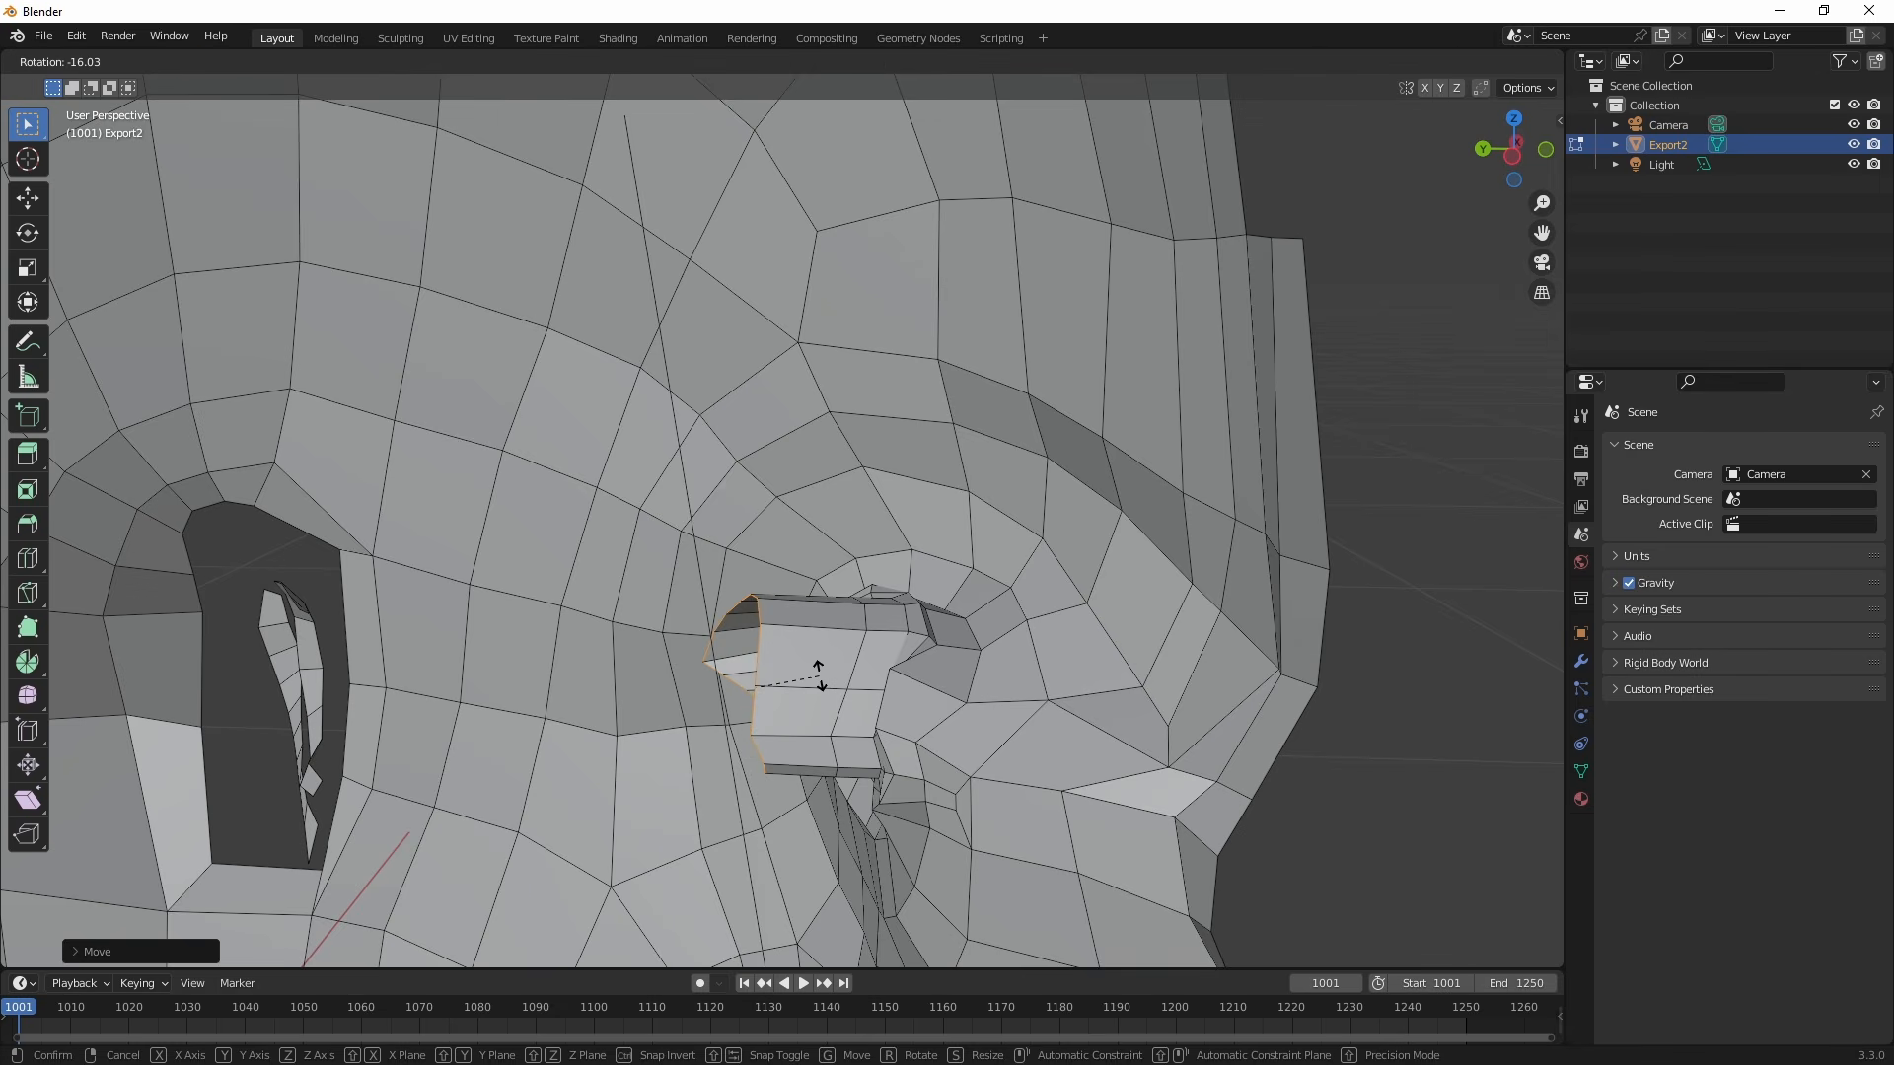
pyautogui.press('s')
pyautogui.click(812, 712)
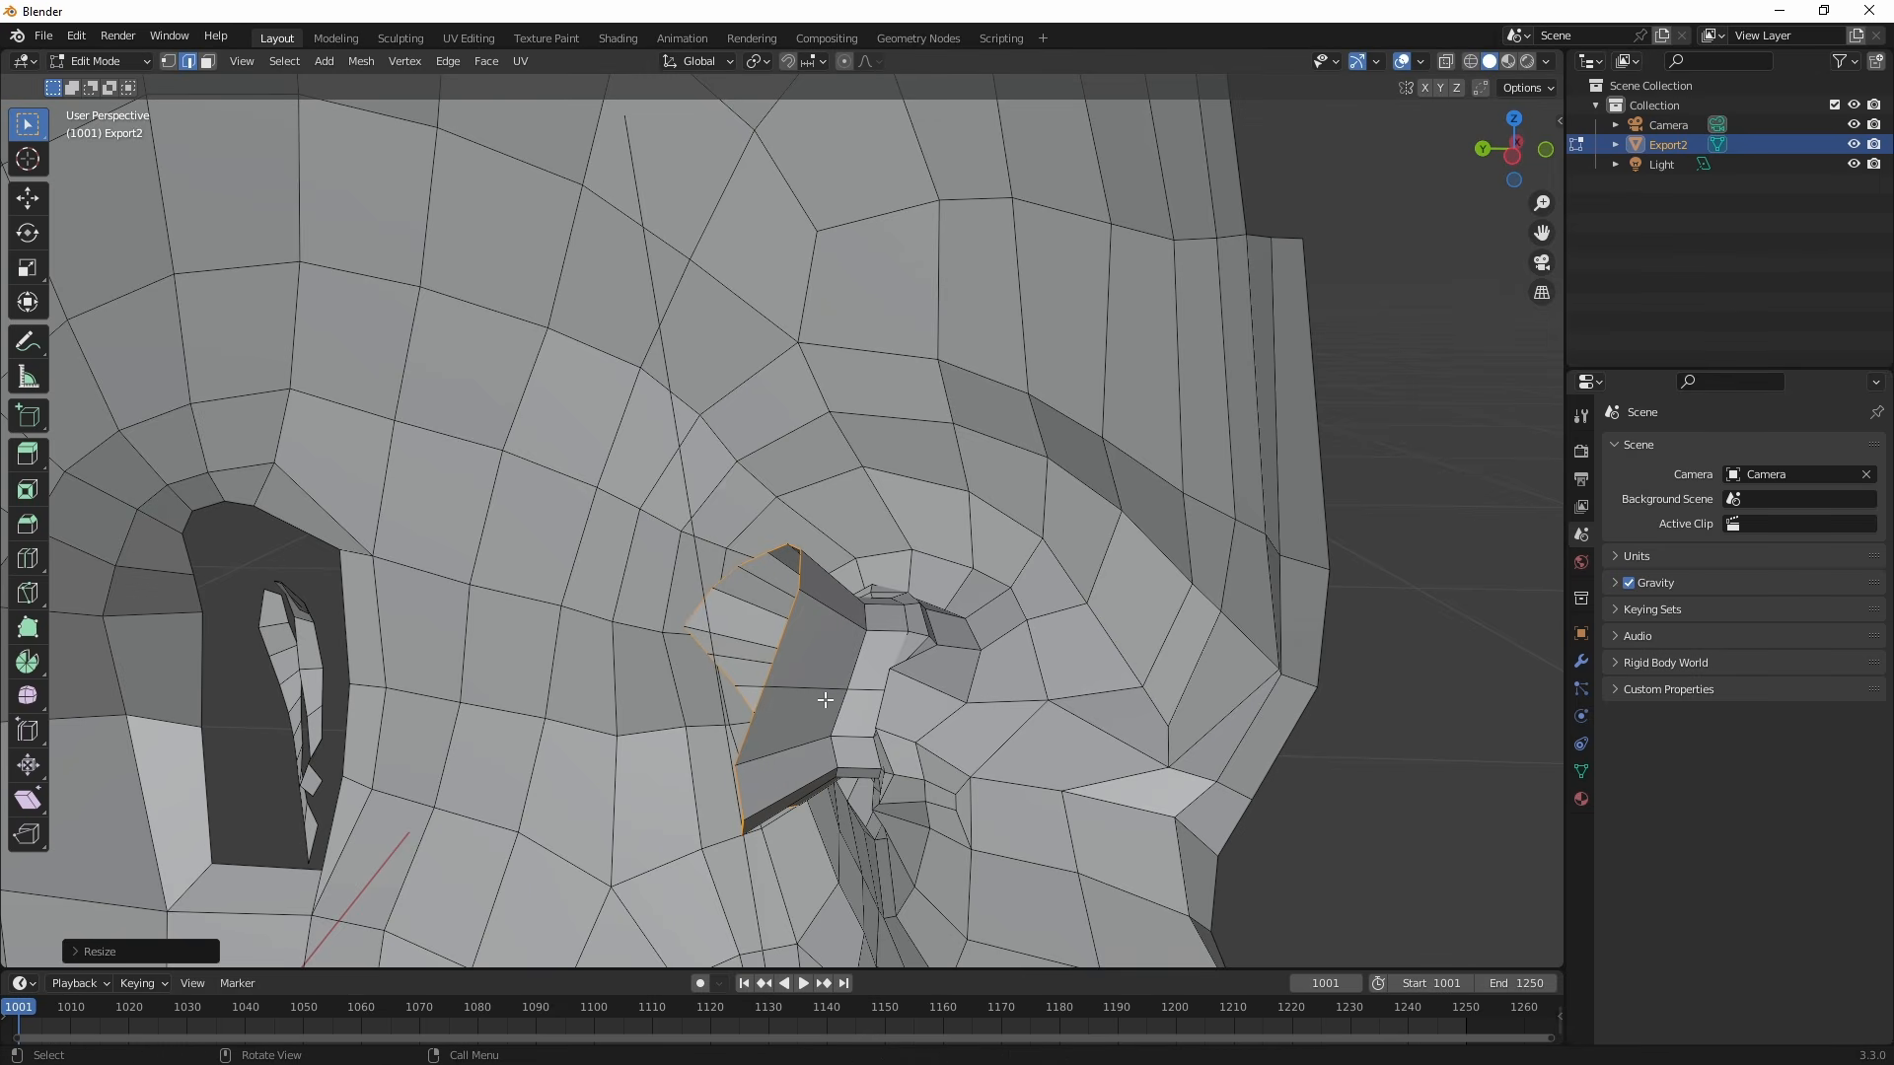
pyautogui.press('s')
pyautogui.press('x')
pyautogui.click(817, 700)
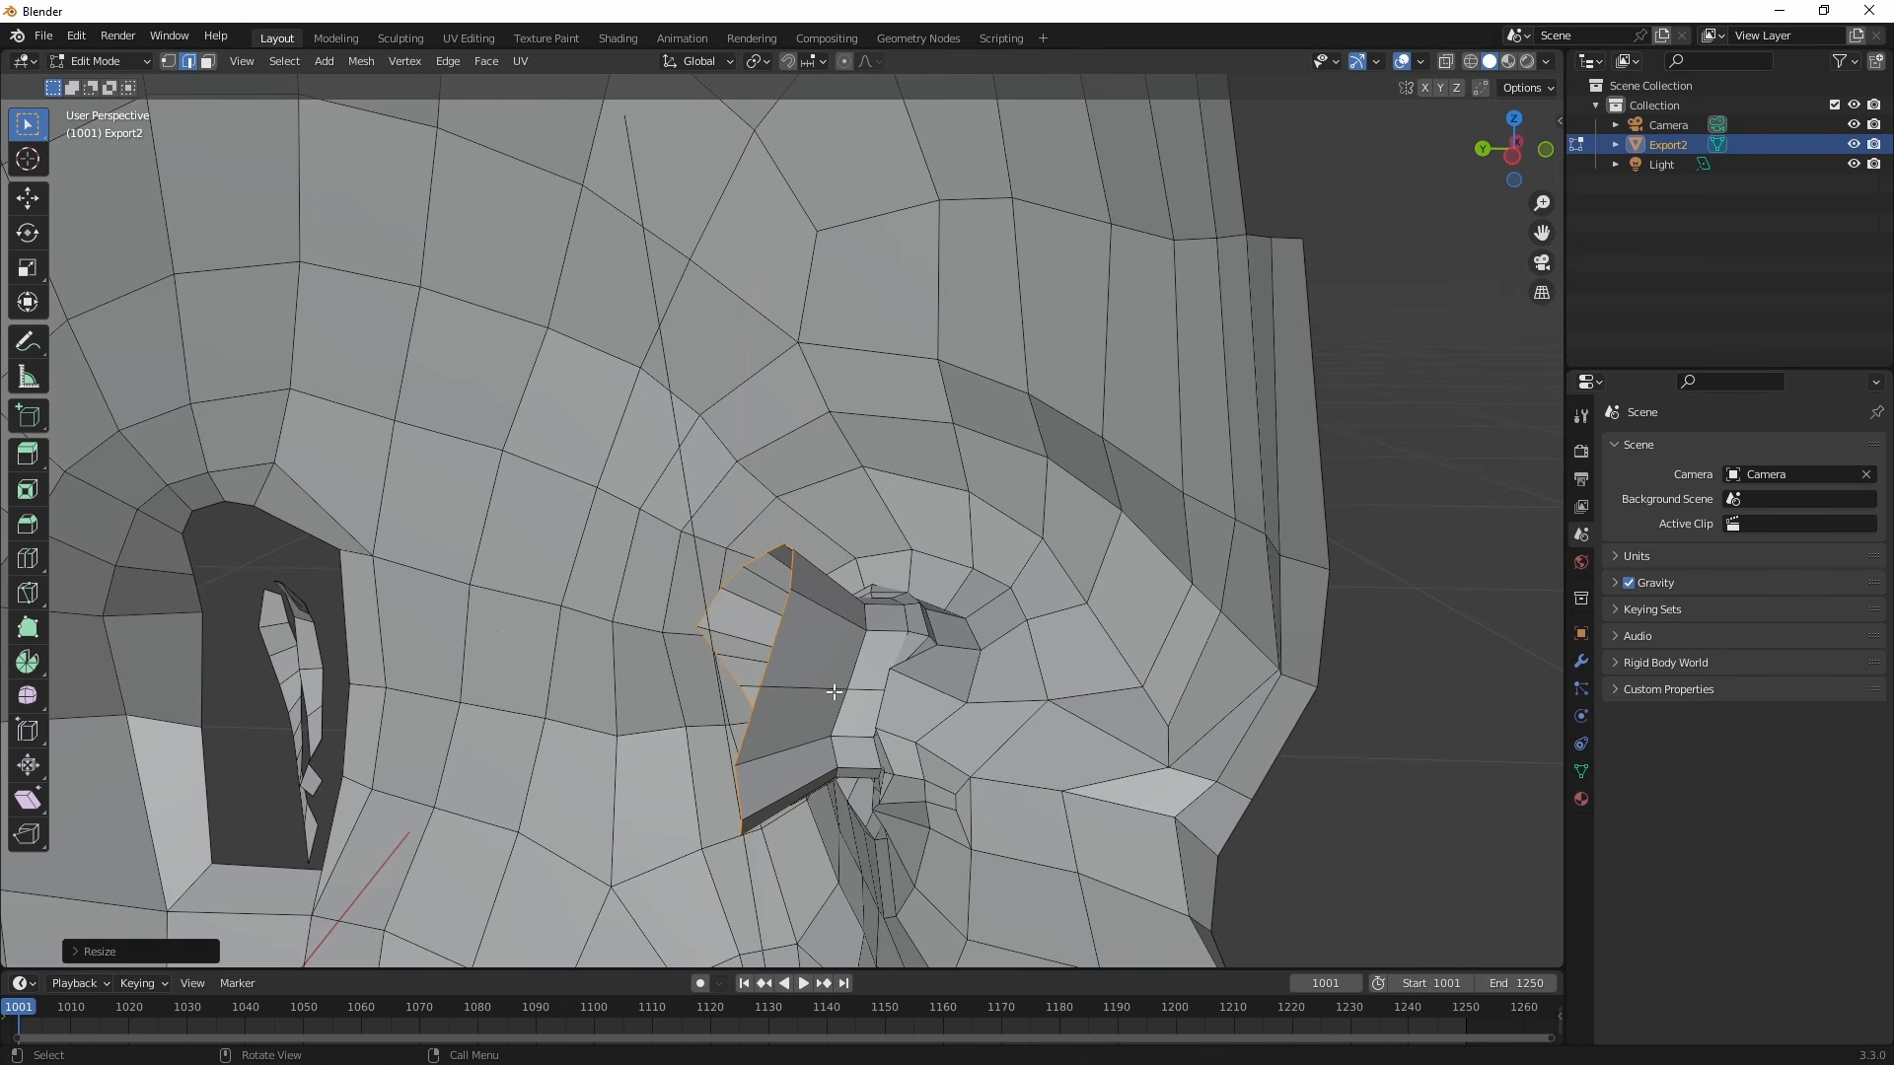
# - Extrude the eye socket loop farther back, shrink the new inner loop and reposition it along the Y axis
pyautogui.press('e')
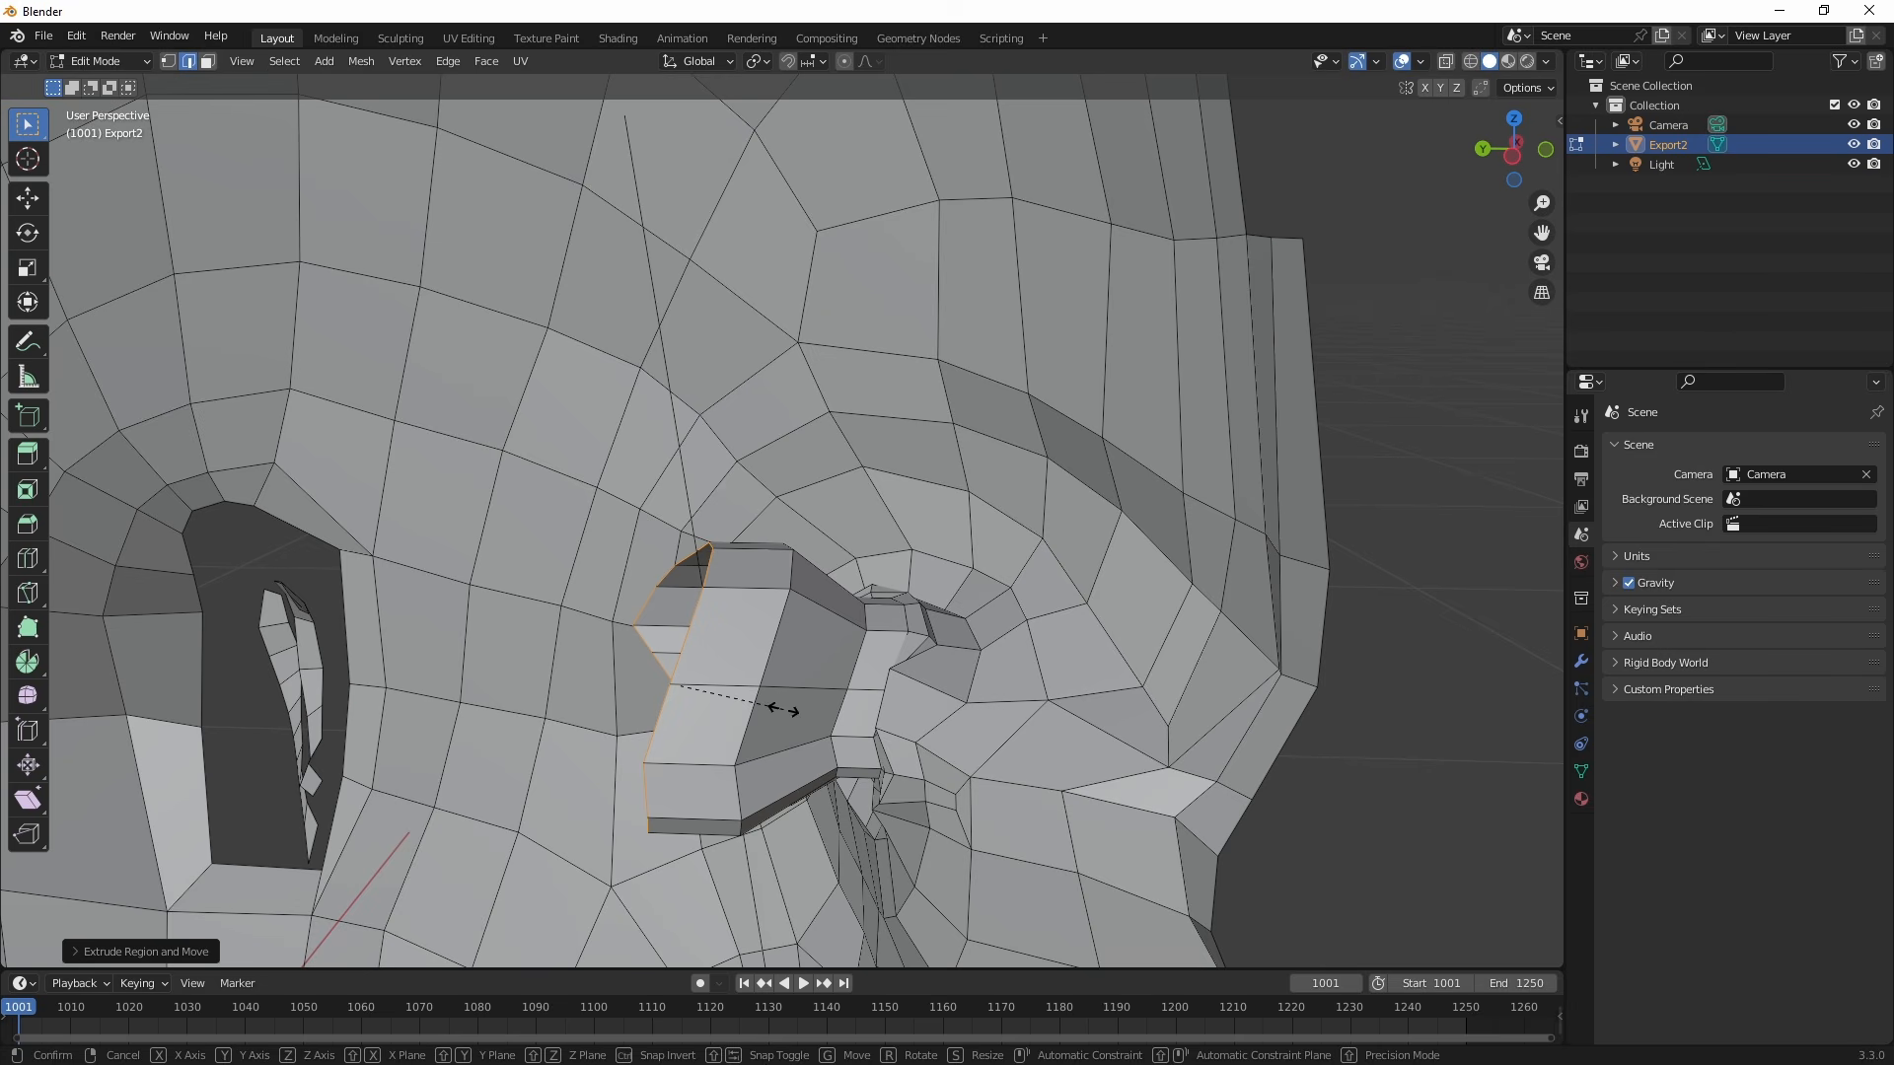
pyautogui.click(780, 710)
pyautogui.press('s')
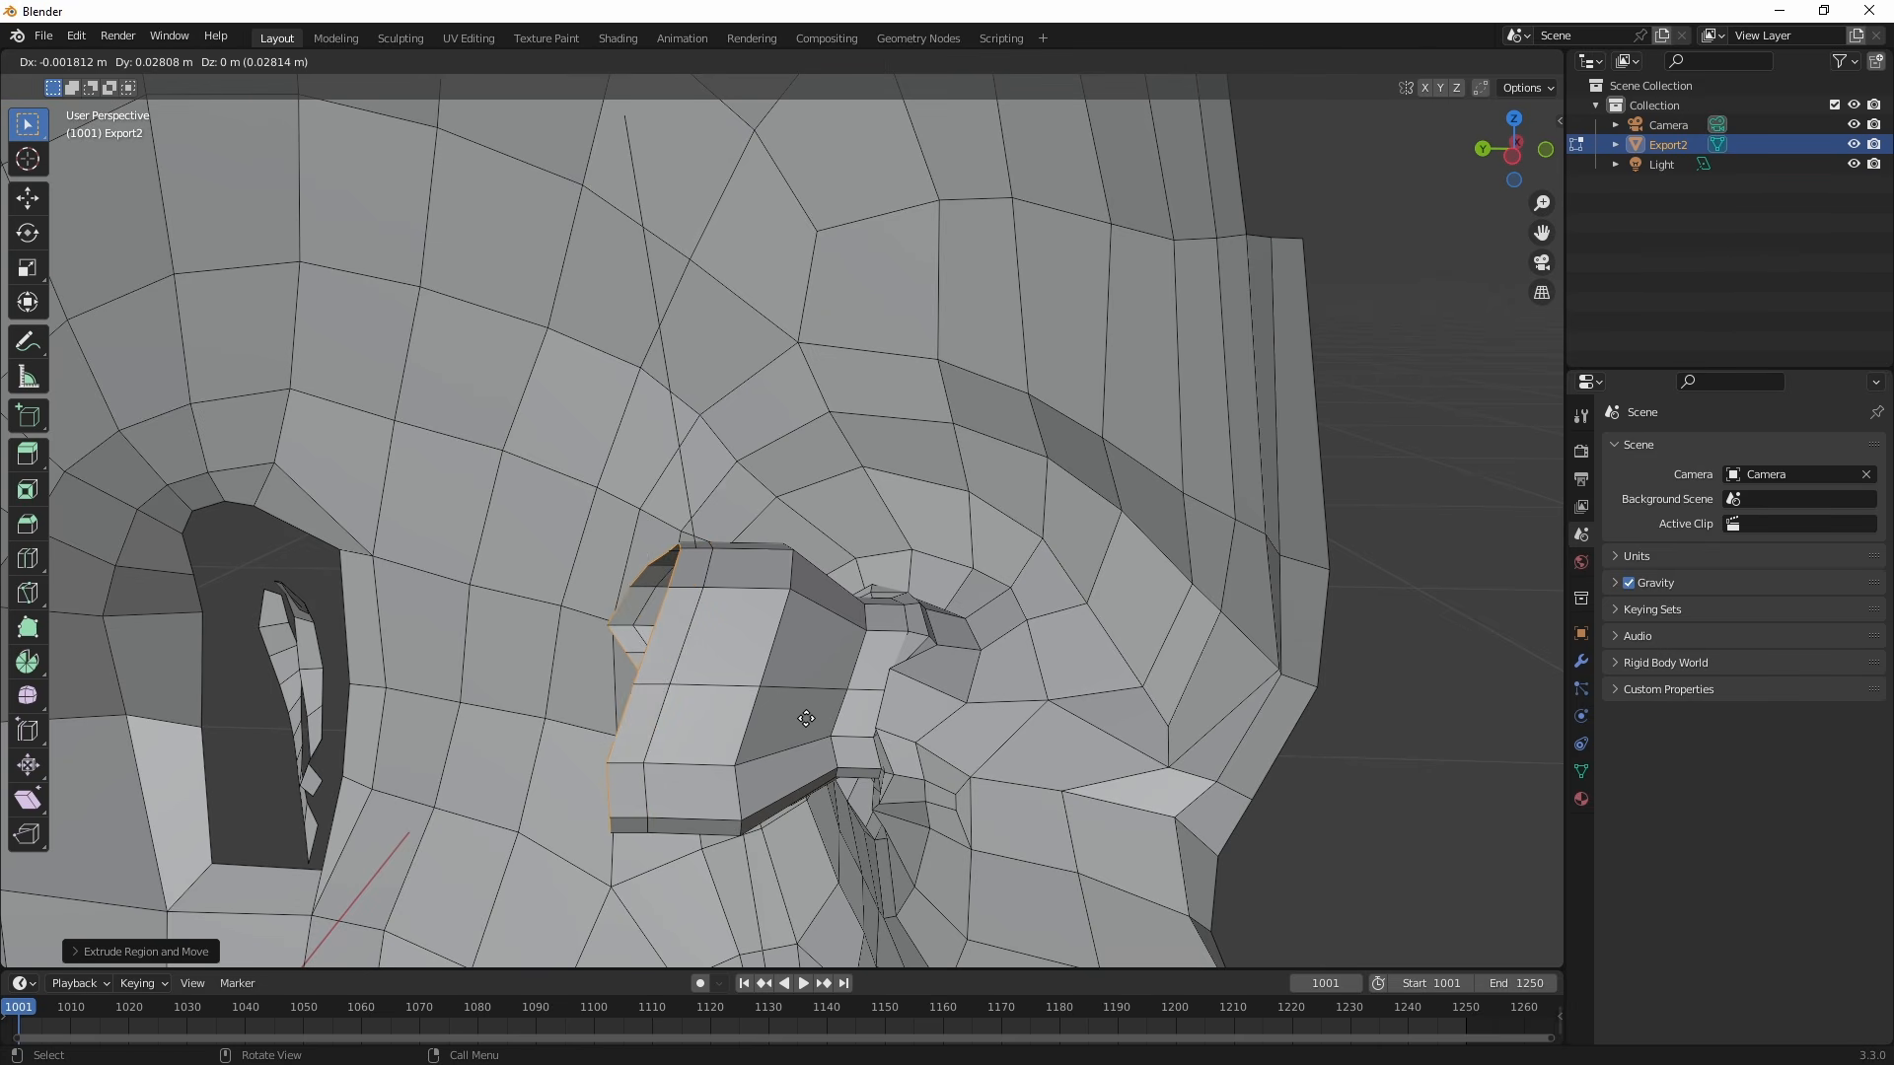
pyautogui.click(723, 725)
pyautogui.press('g')
pyautogui.press('y')
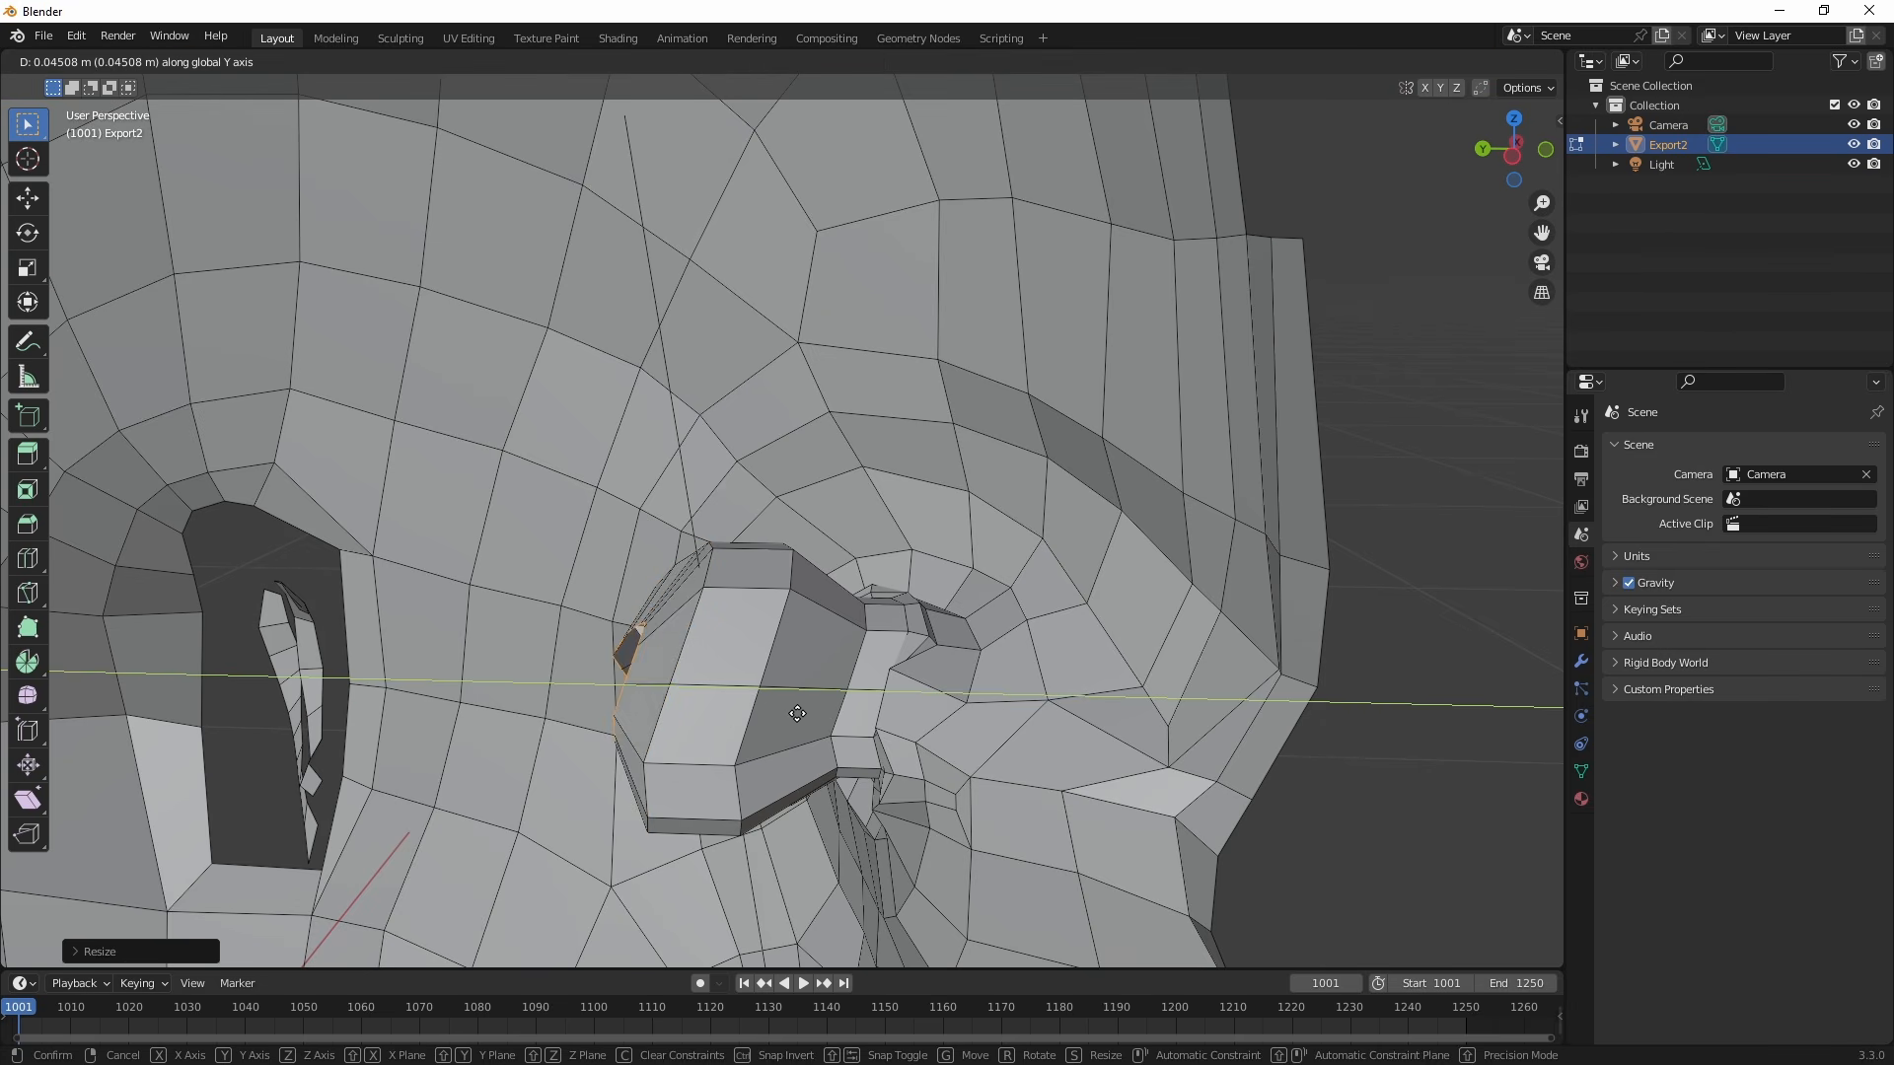
pyautogui.click(977, 716)
# - Shift the innermost eye socket loop along the Y axis and check the socket from the front
pyautogui.scroll(-2, 858, 638)
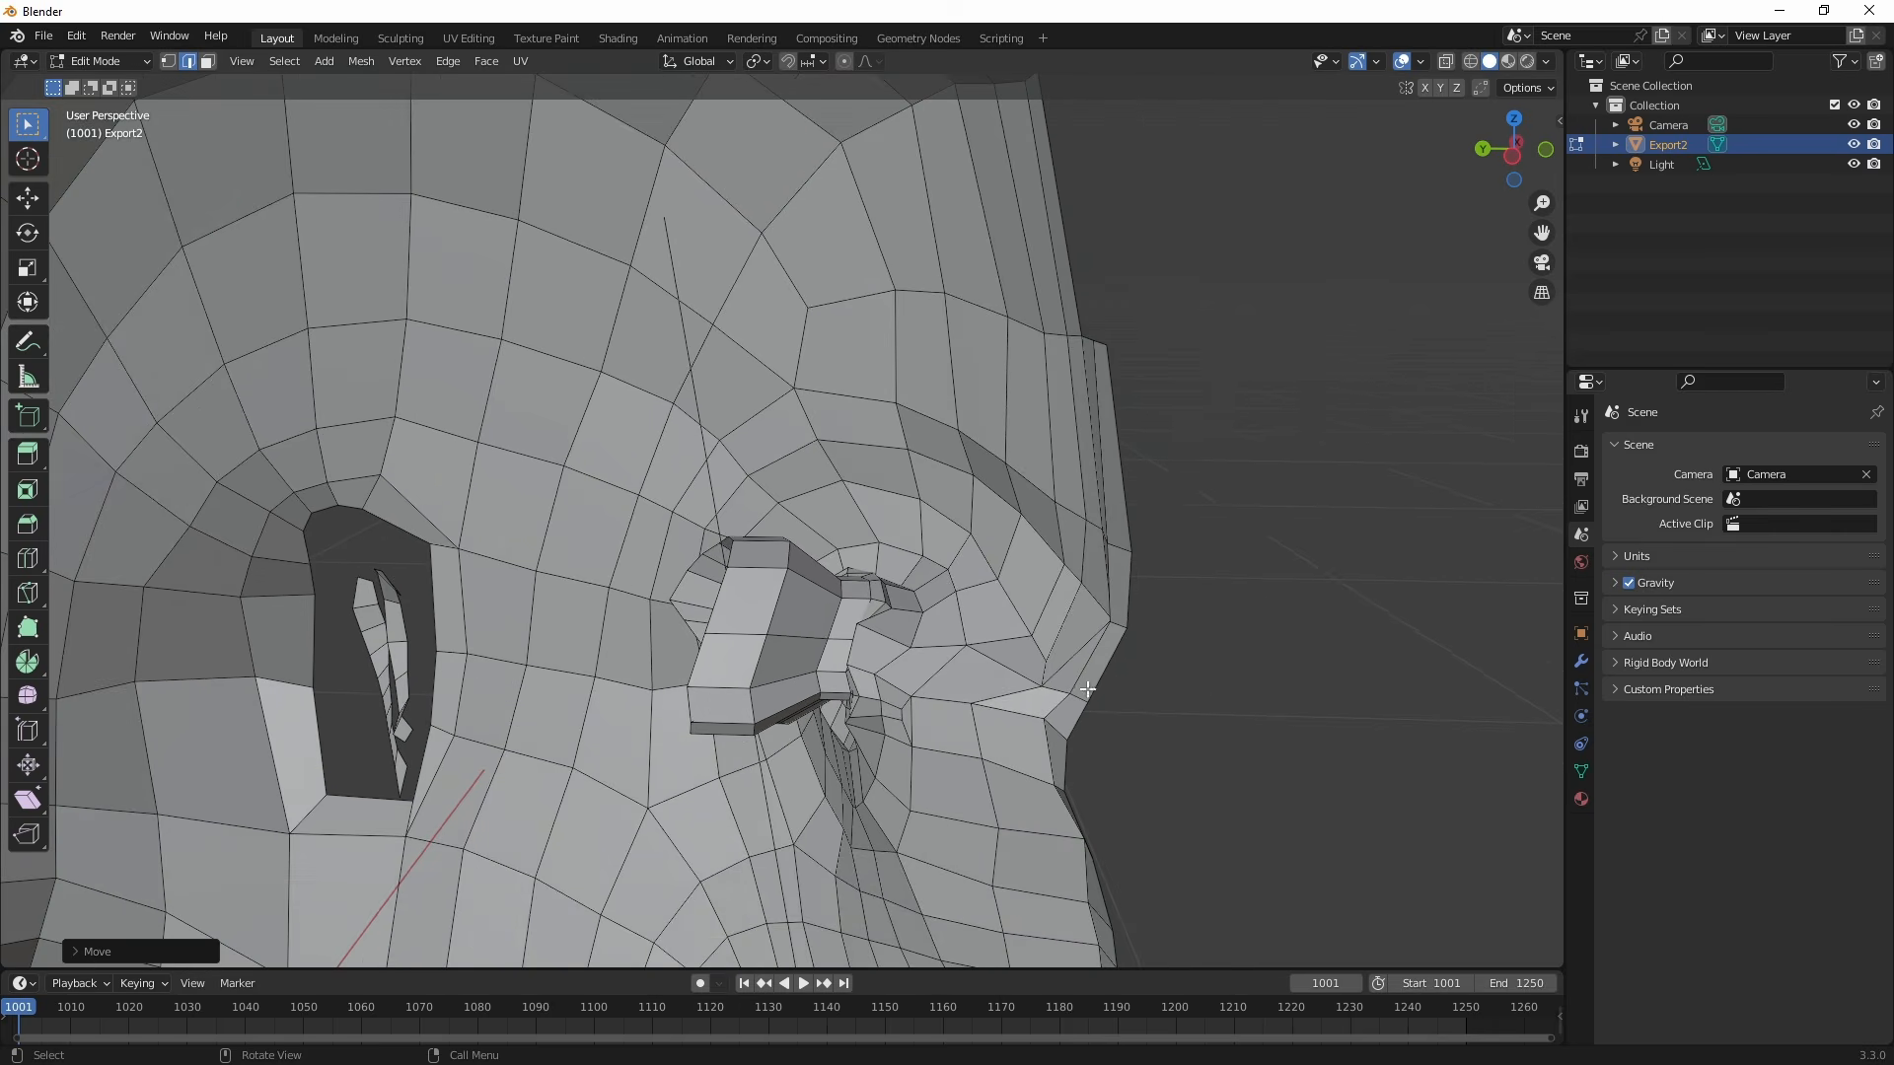
pyautogui.moveTo(858, 638); pyautogui.dragTo(592, 609, button='middle')
pyautogui.keyDown('shift'); pyautogui.moveTo(799, 785); pyautogui.dragTo(868, 615, button='middle'); pyautogui.keyUp('shift')
pyautogui.moveTo(805, 412); pyautogui.dragTo(786, 478, button='middle')
pyautogui.press('g')
pyautogui.press('y')
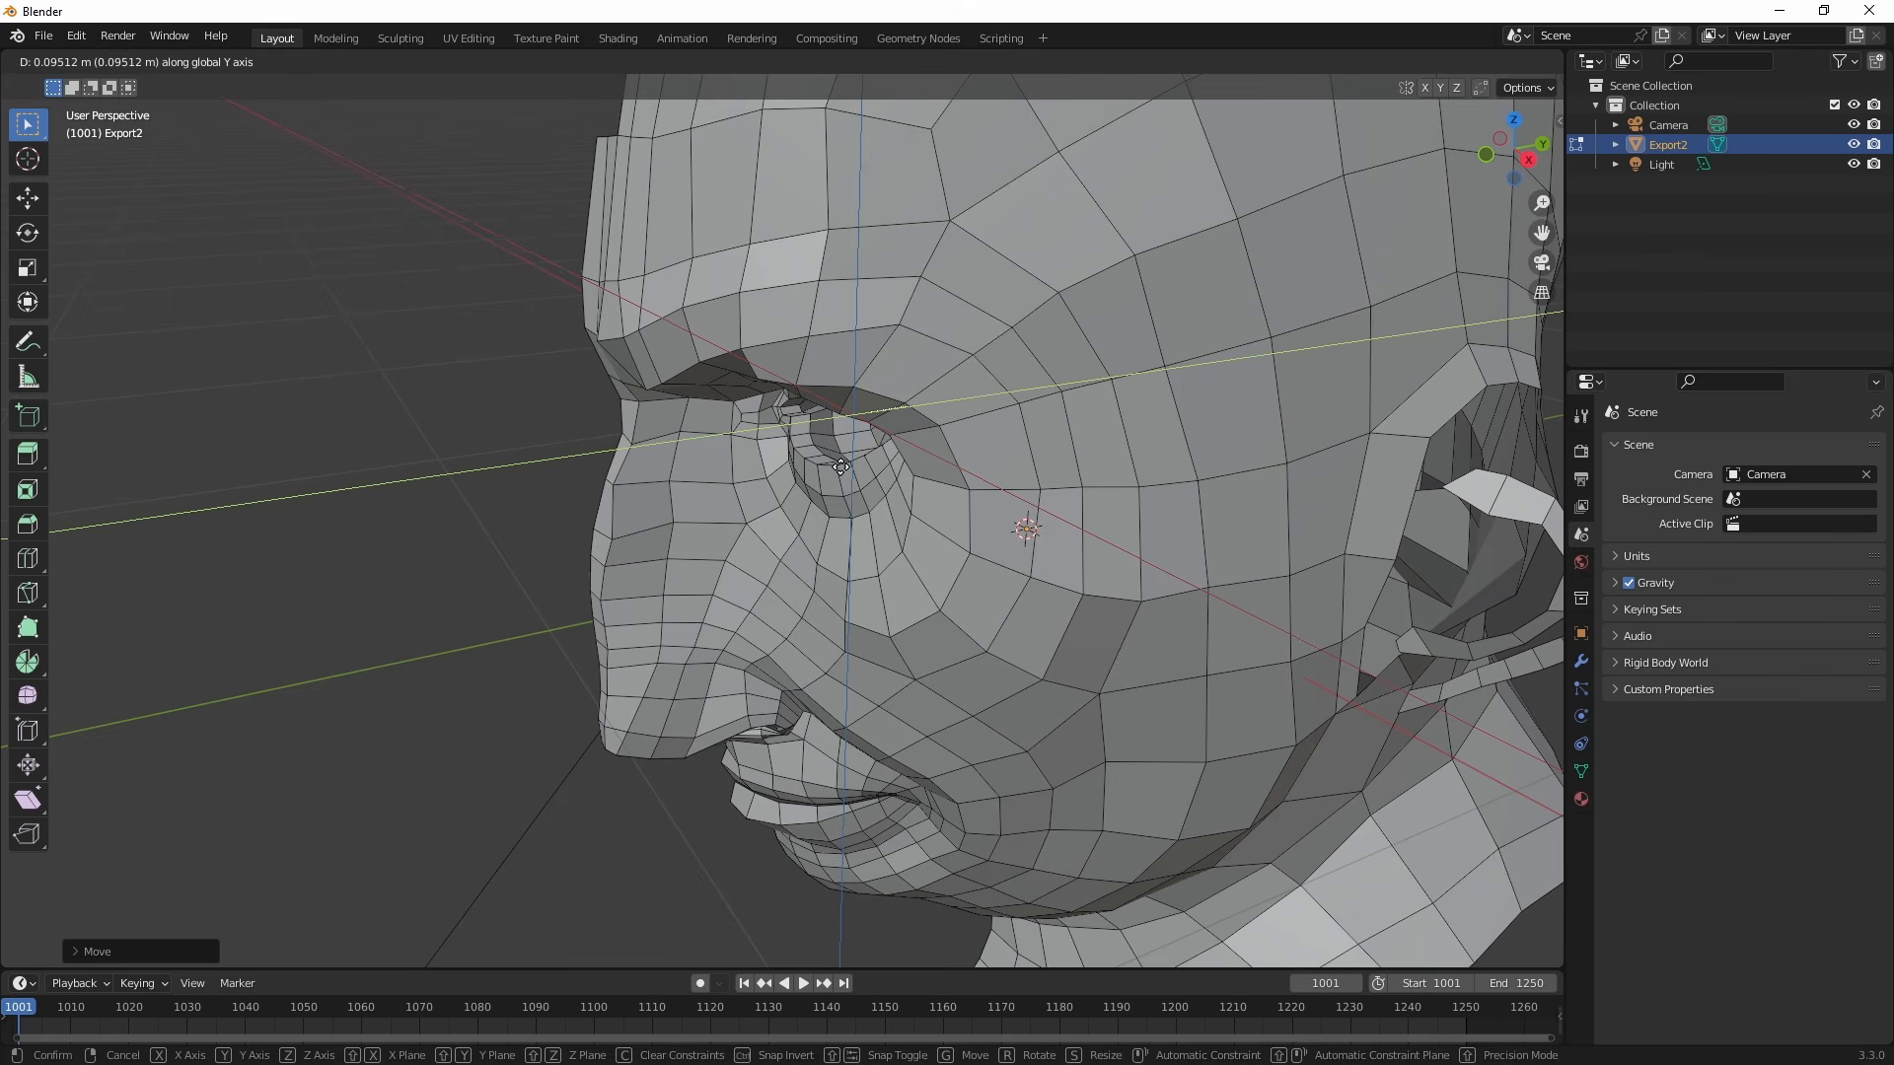
pyautogui.click(833, 474)
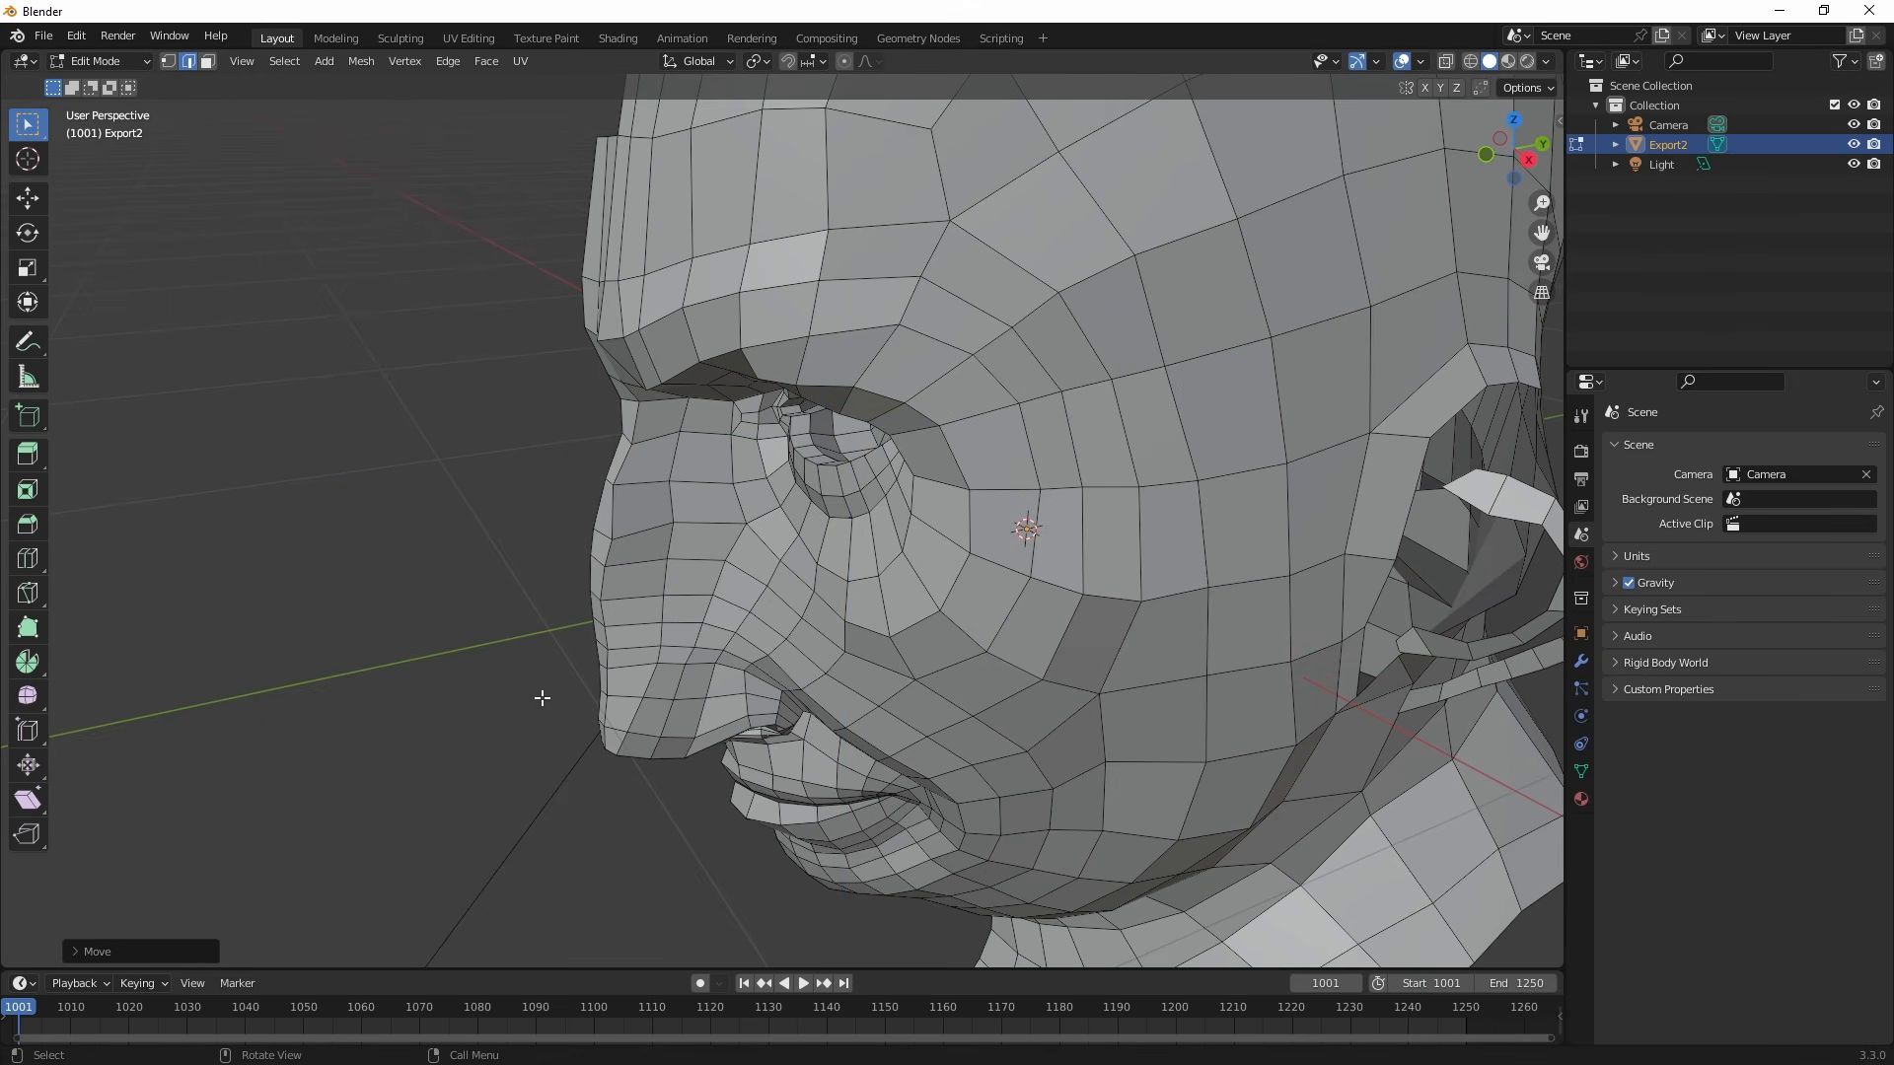
pyautogui.moveTo(541, 697); pyautogui.dragTo(891, 547, button='middle')
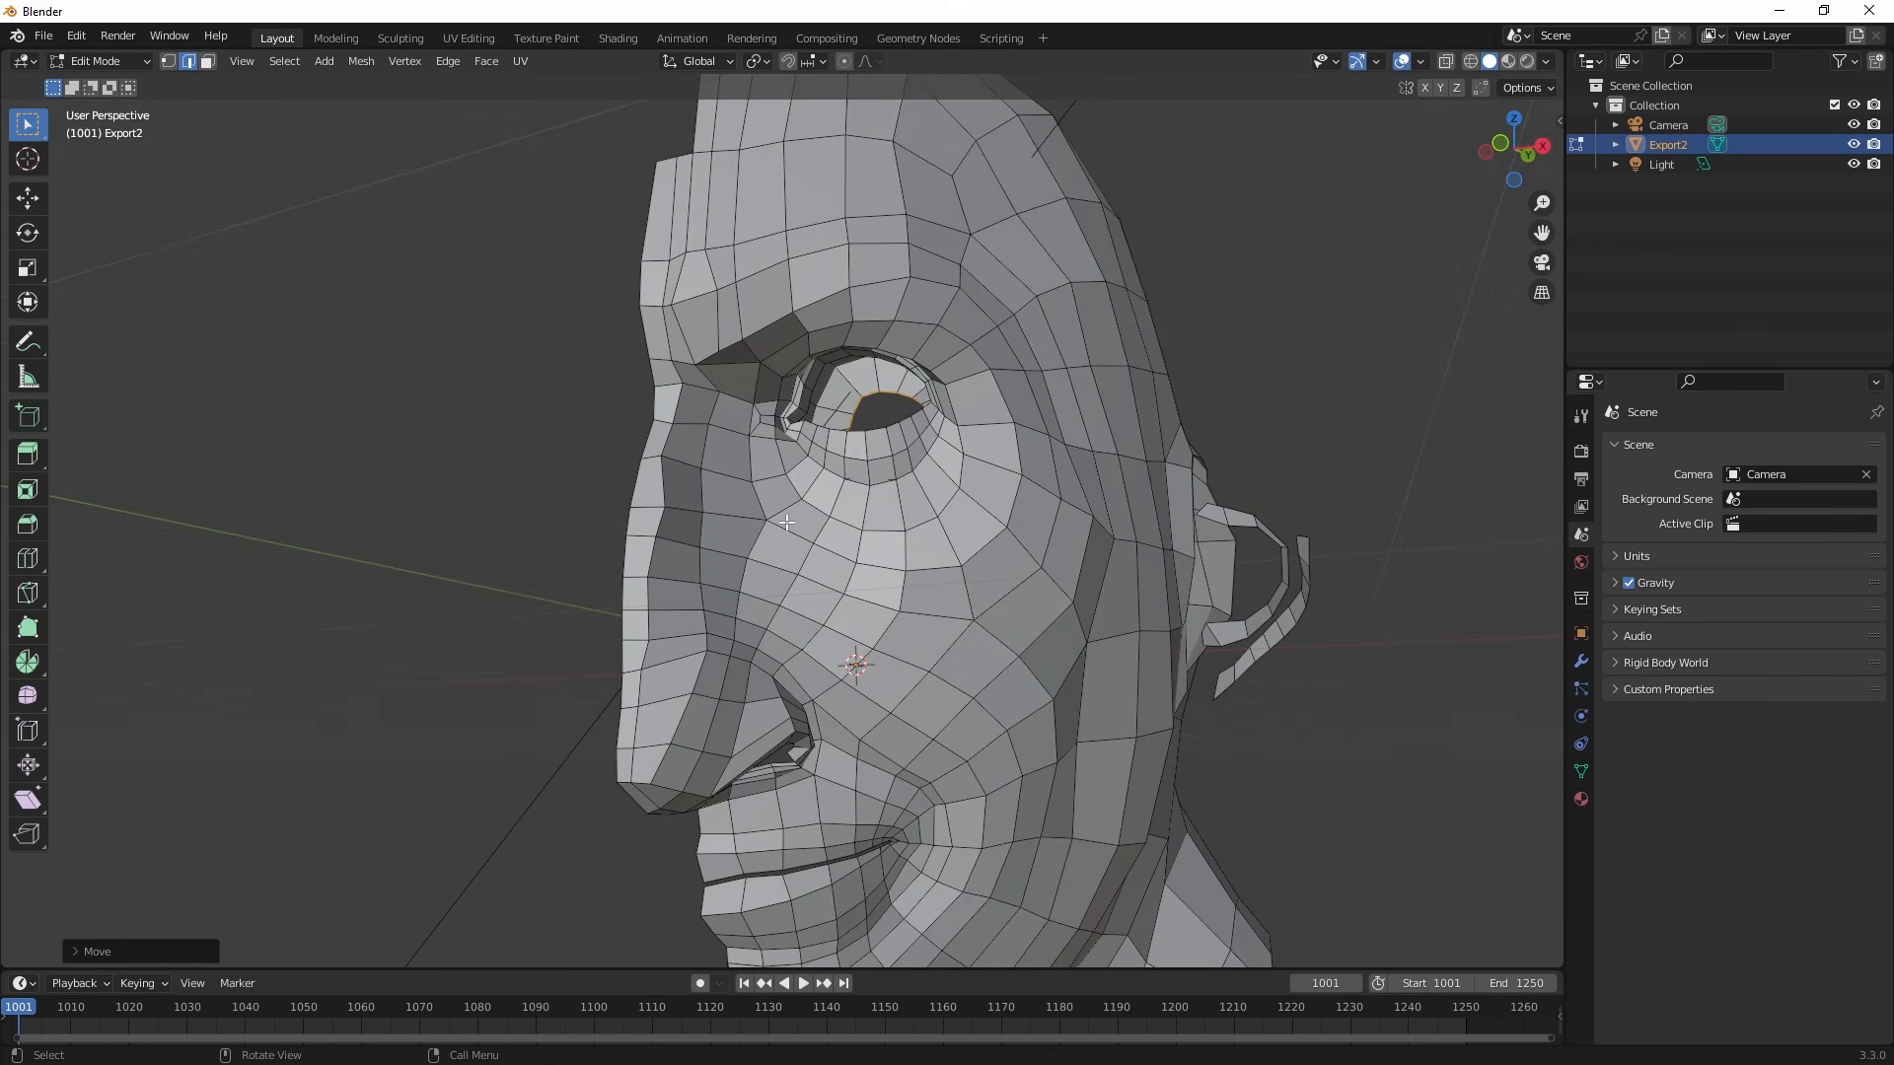
pyautogui.moveTo(921, 478); pyautogui.dragTo(945, 512, button='middle')
# - Return to Object Mode and export the head as a Wavefront OBJ named fromBlender
pyautogui.press('Tab')
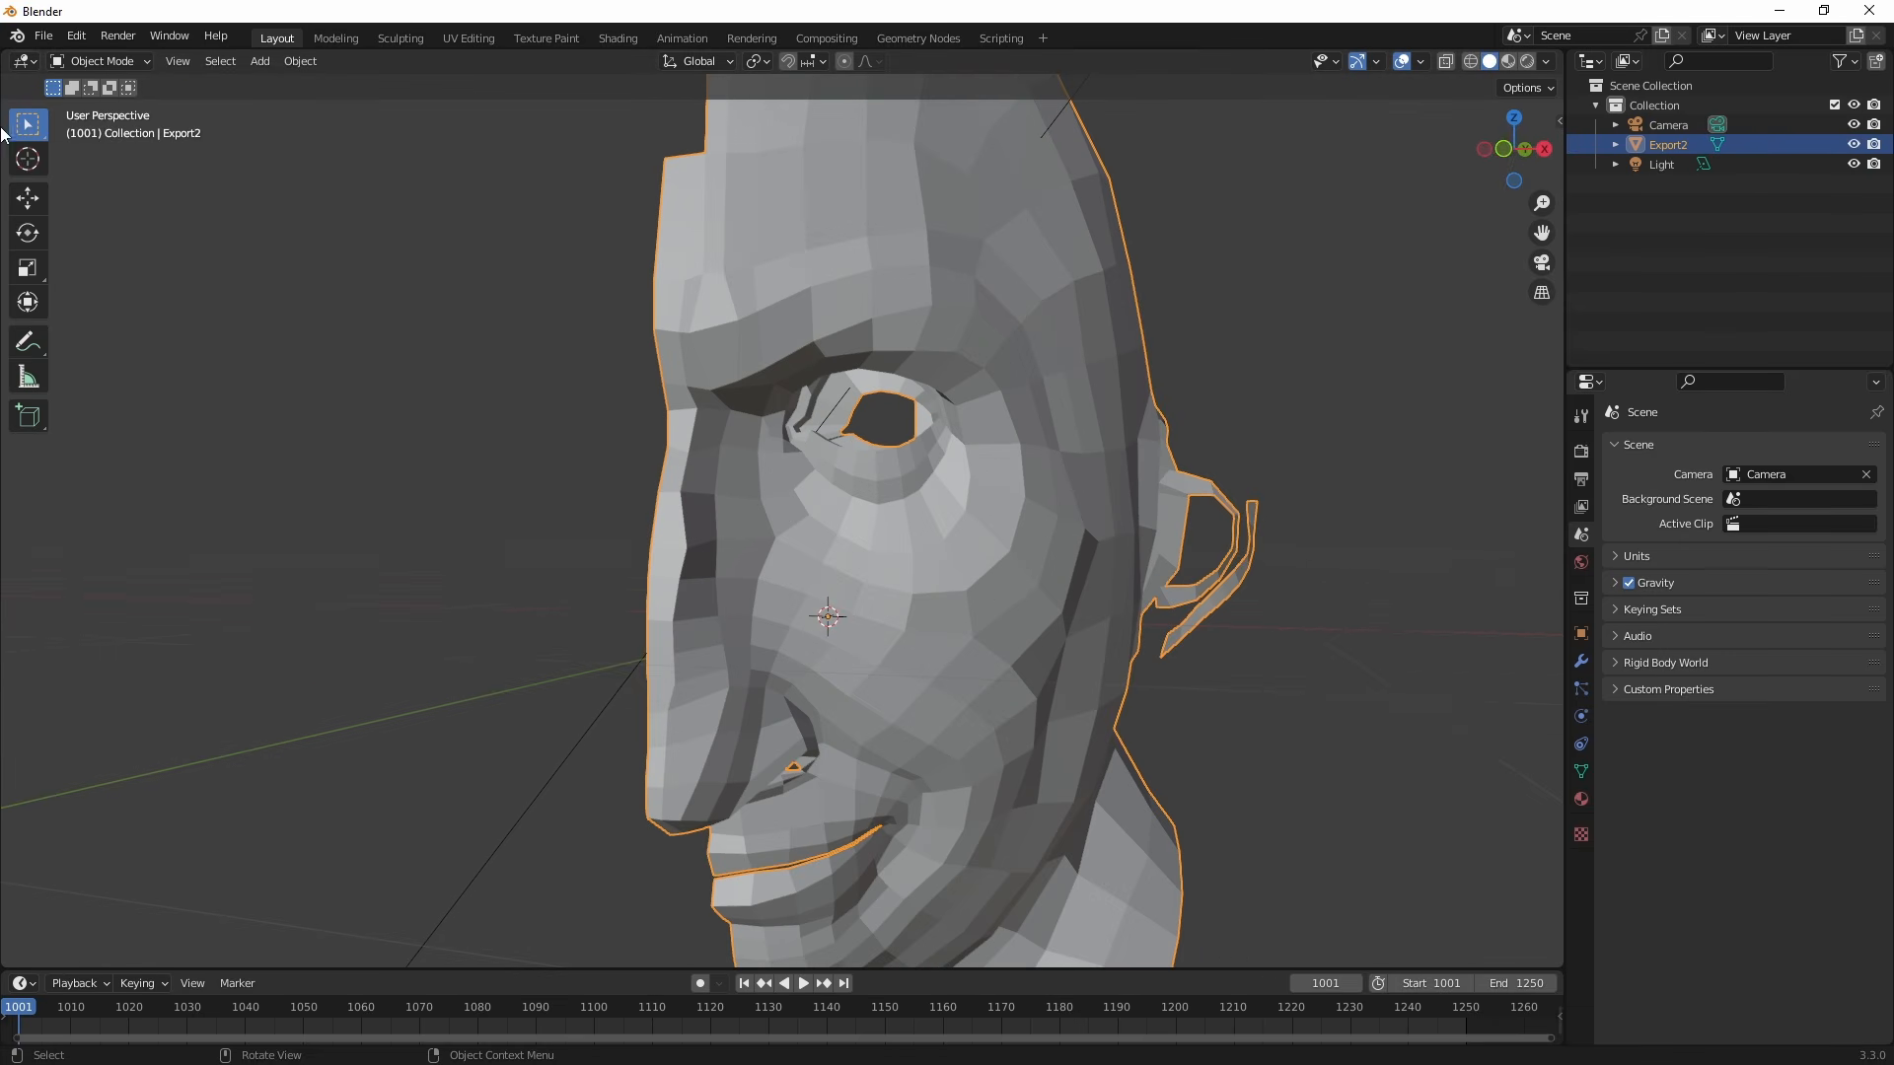
pyautogui.click(43, 36)
pyautogui.moveTo(112, 324)
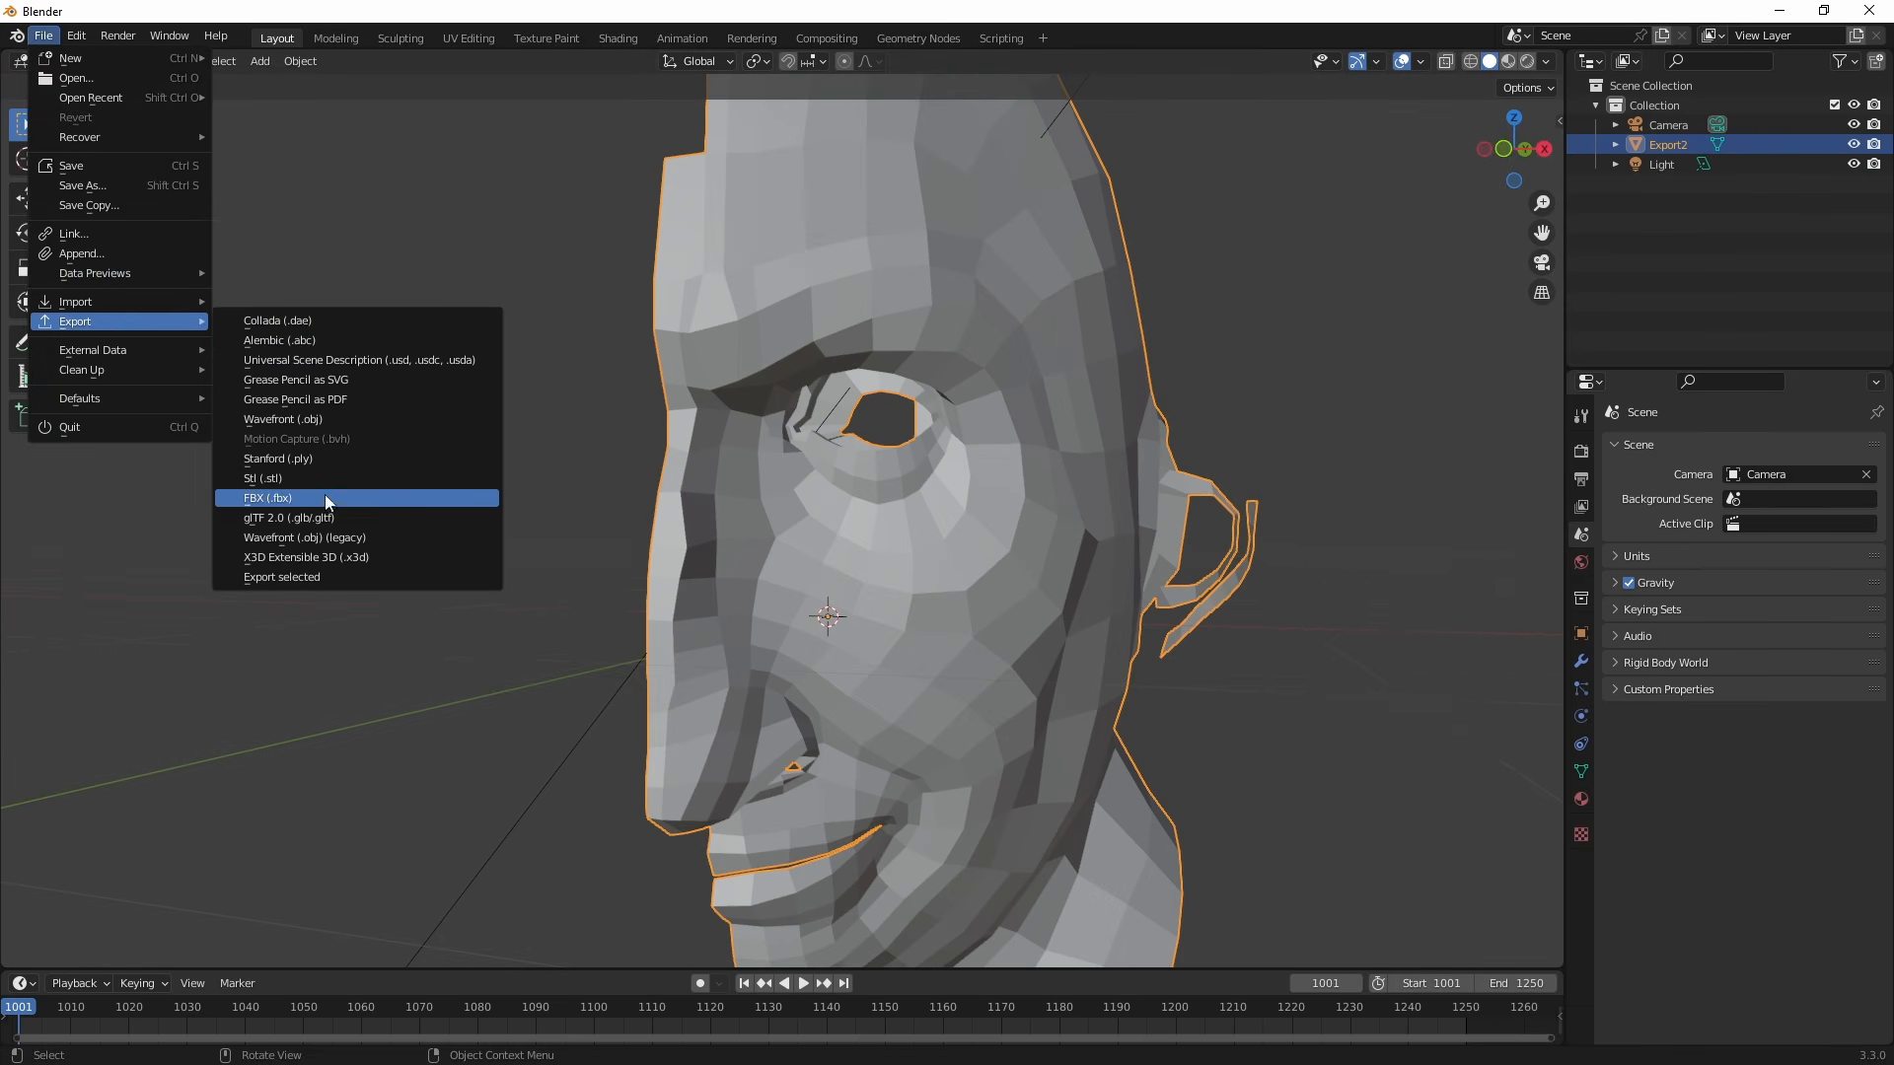
pyautogui.click(434, 439)
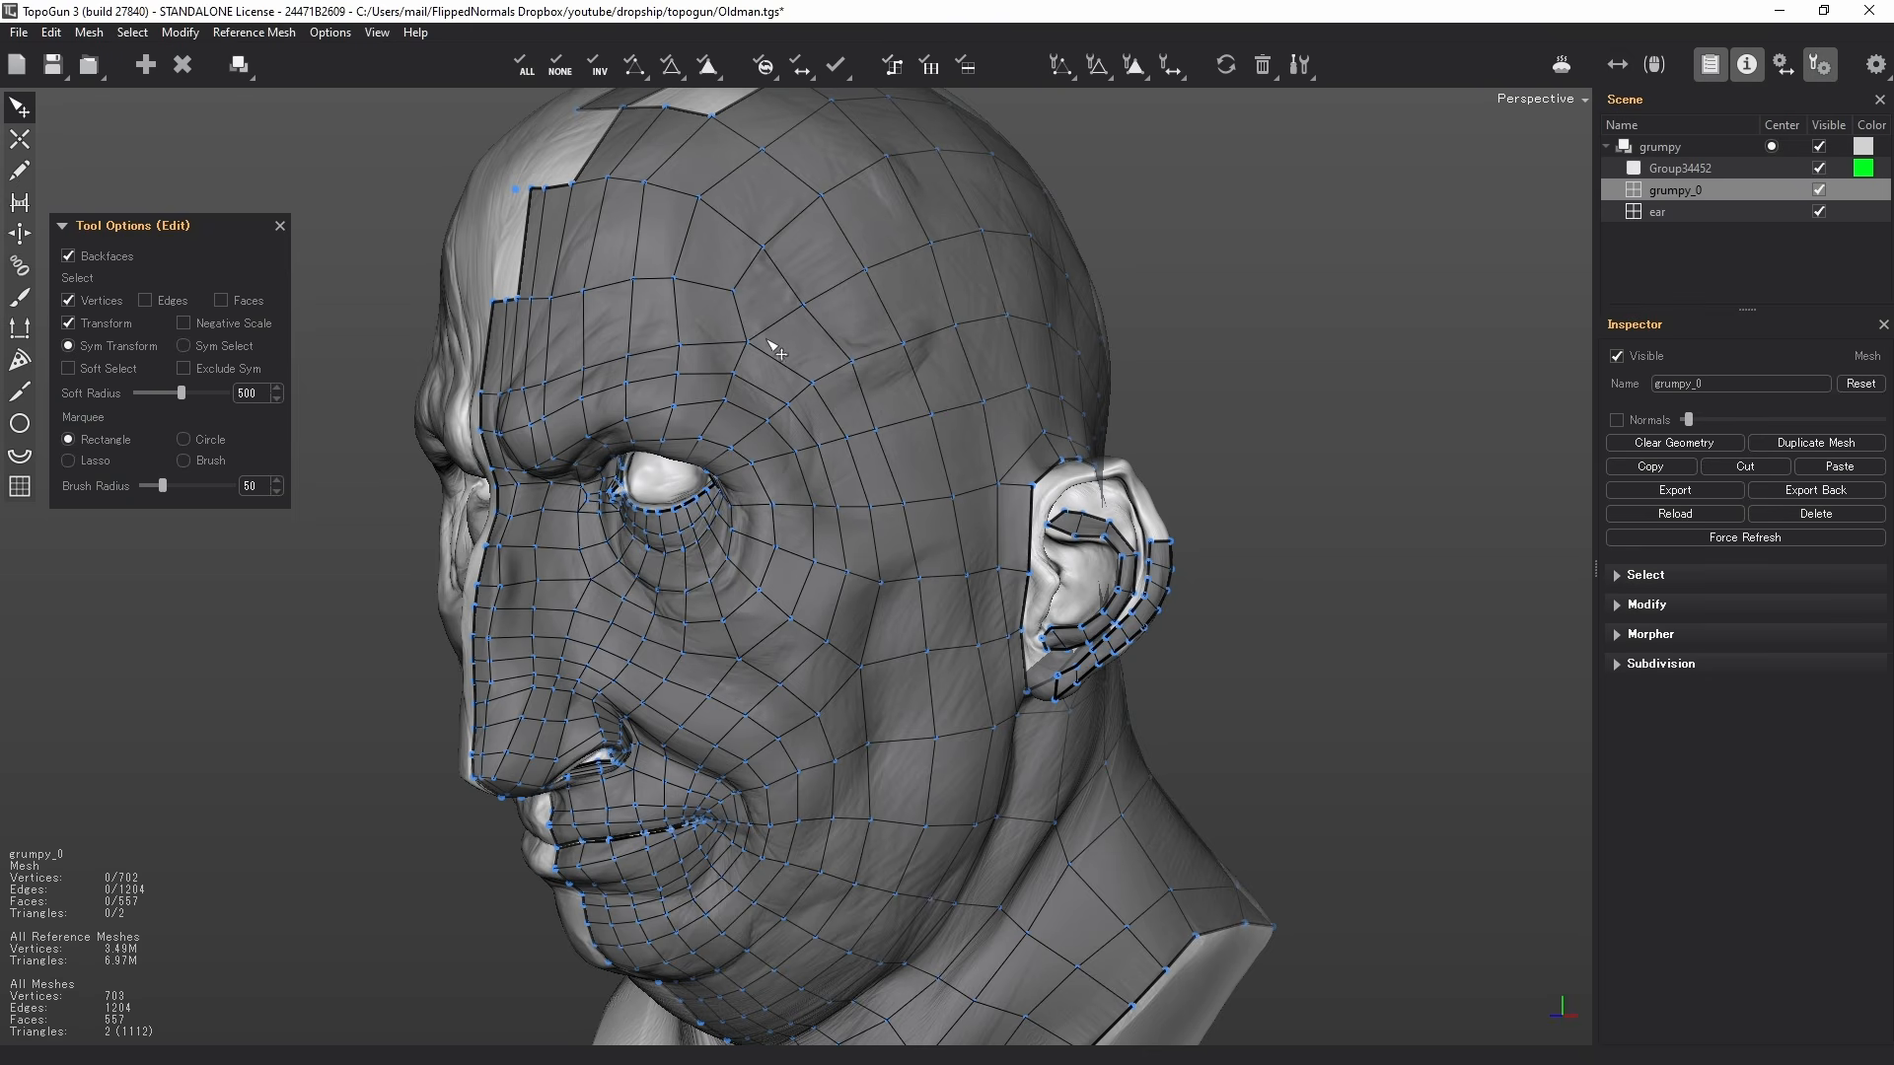
# - Switch to TopoGun, load the fromBlender mesh and hide the grumpy_0 and ear meshes
pyautogui.click(19, 36)
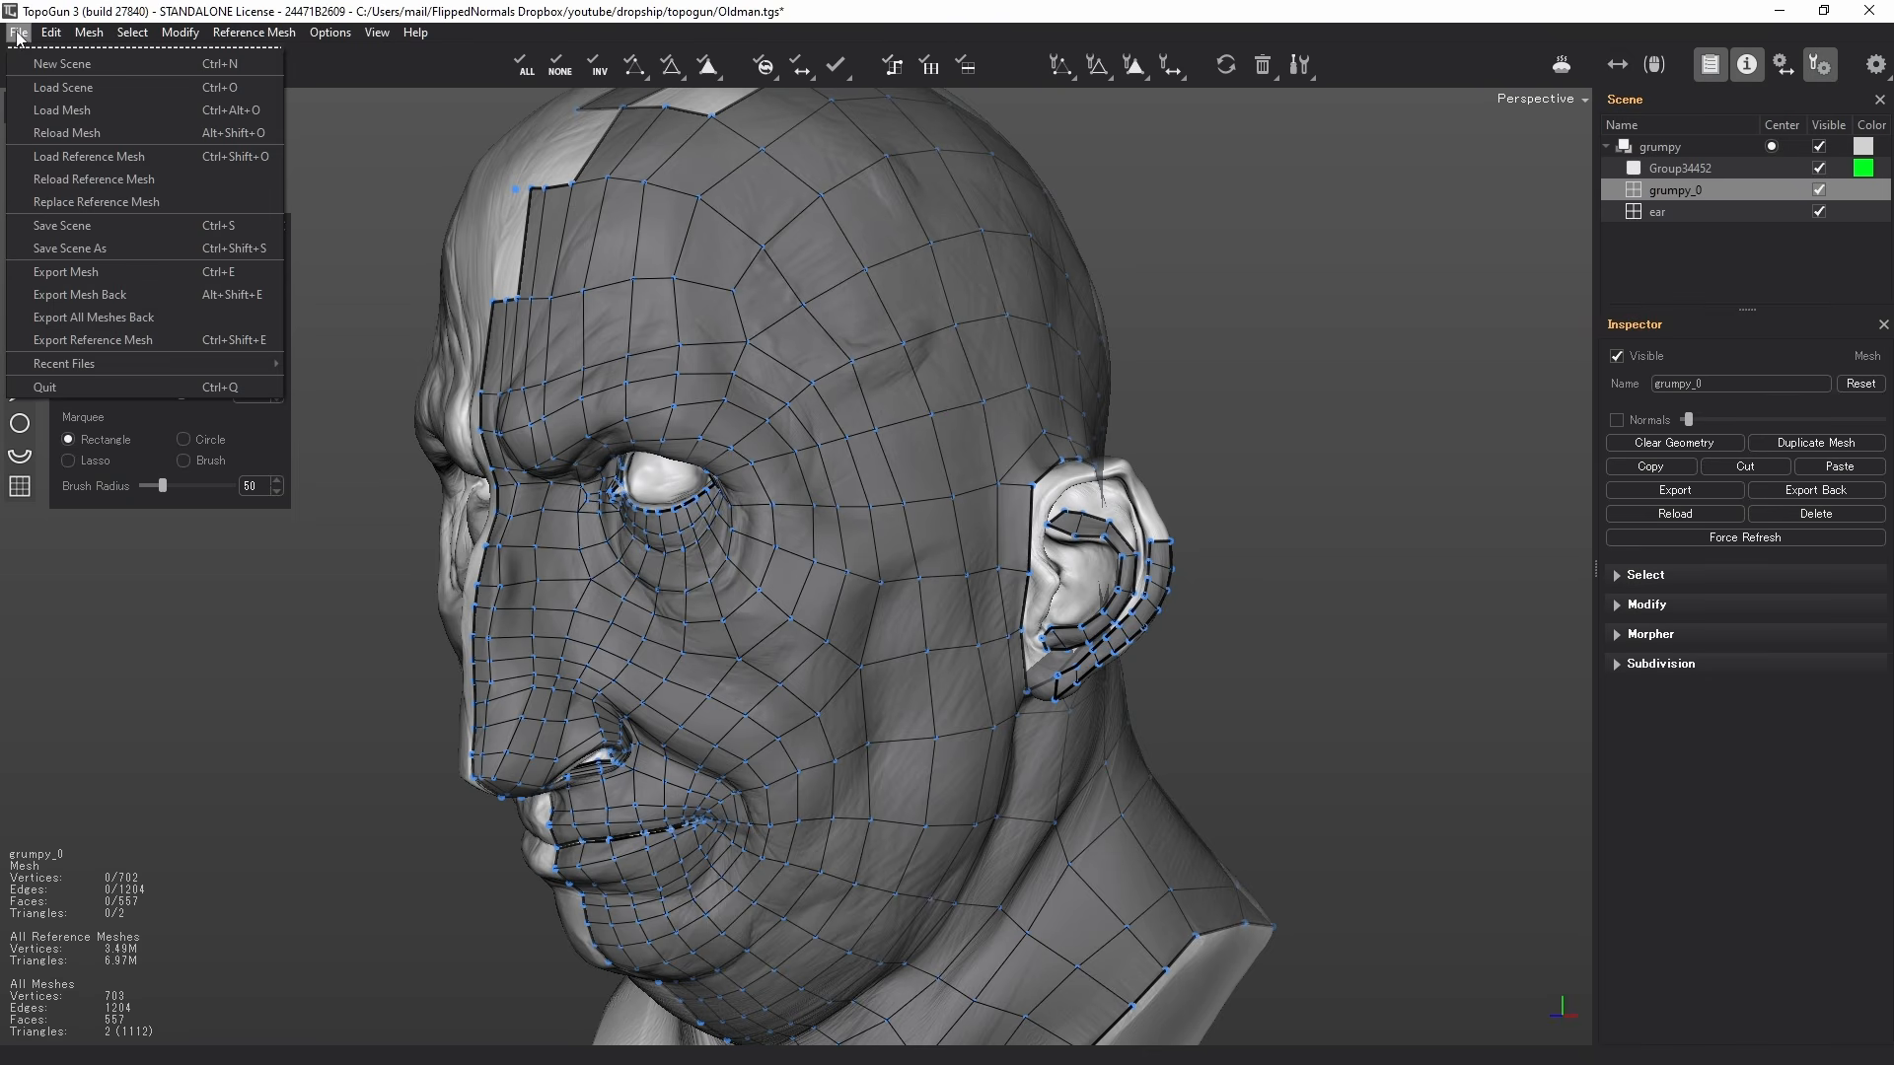
pyautogui.click(45, 112)
pyautogui.doubleClick(1018, 434)
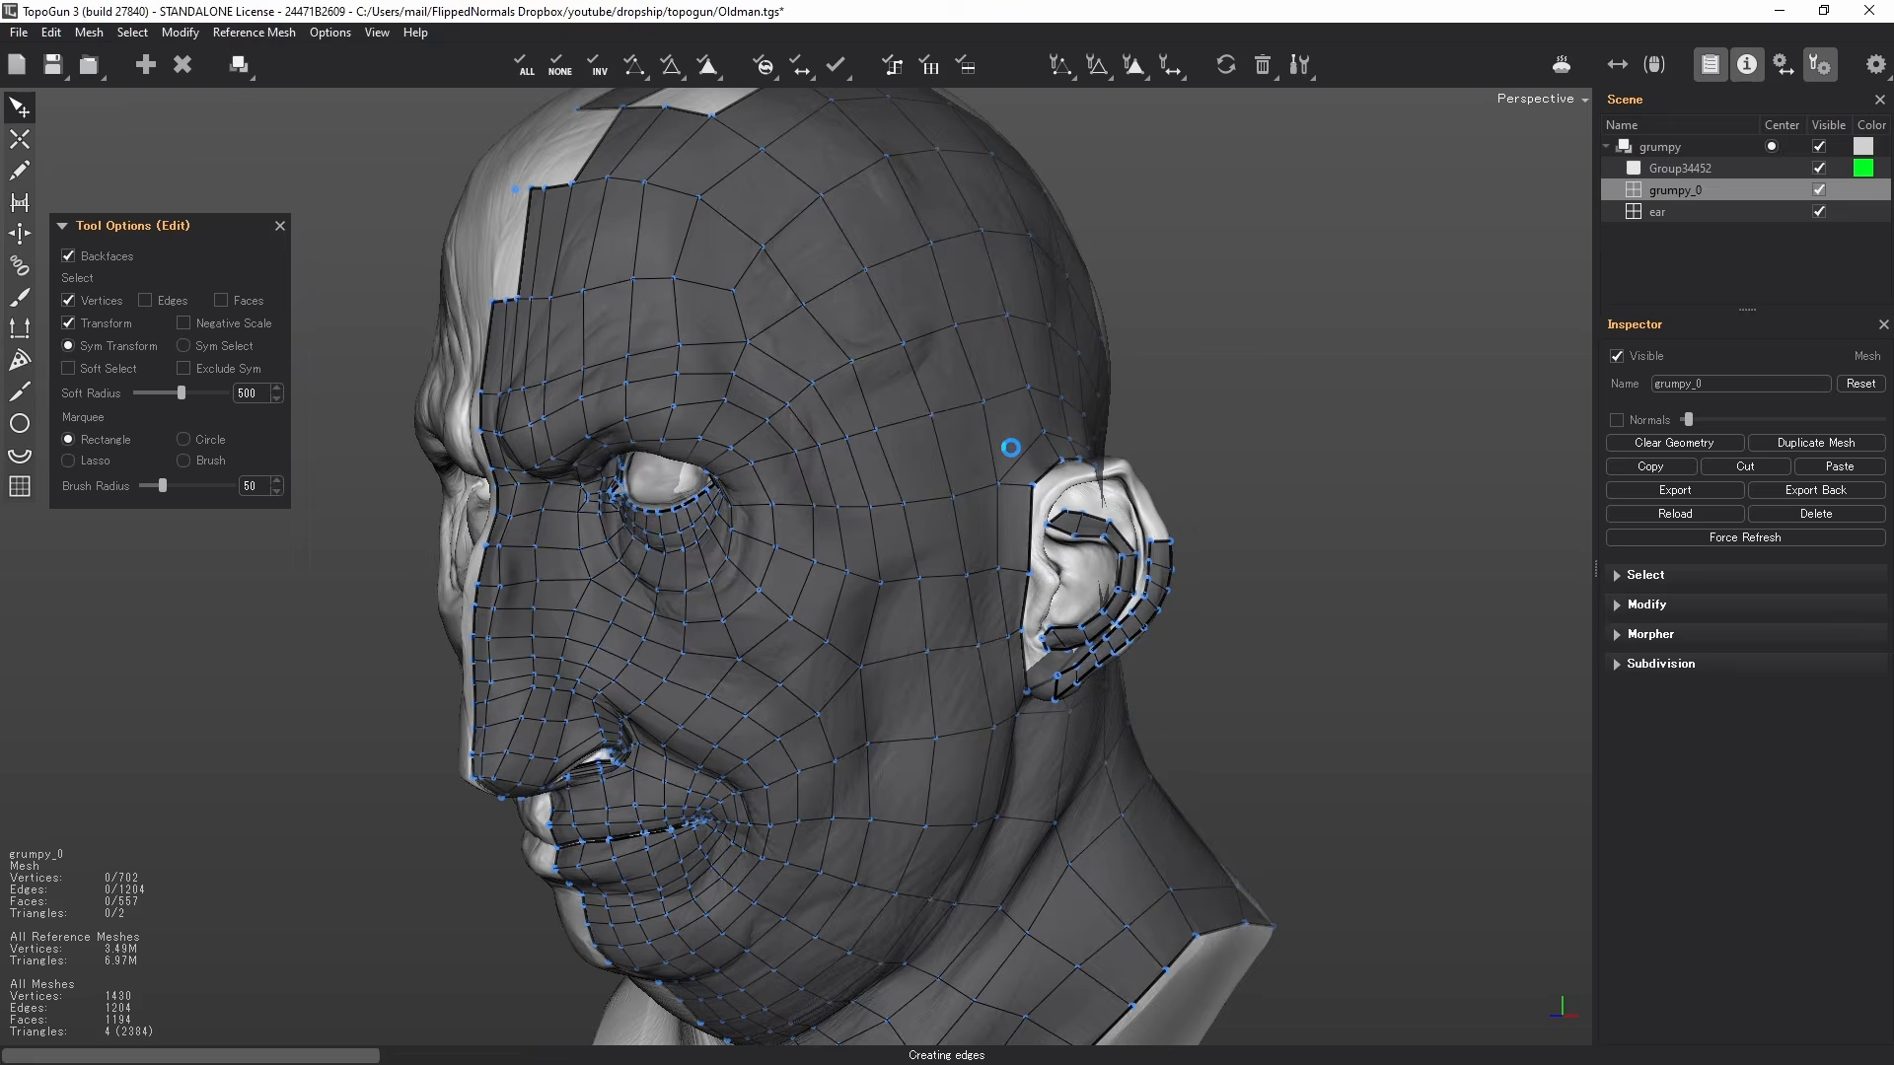
pyautogui.click(1831, 200)
pyautogui.click(1820, 213)
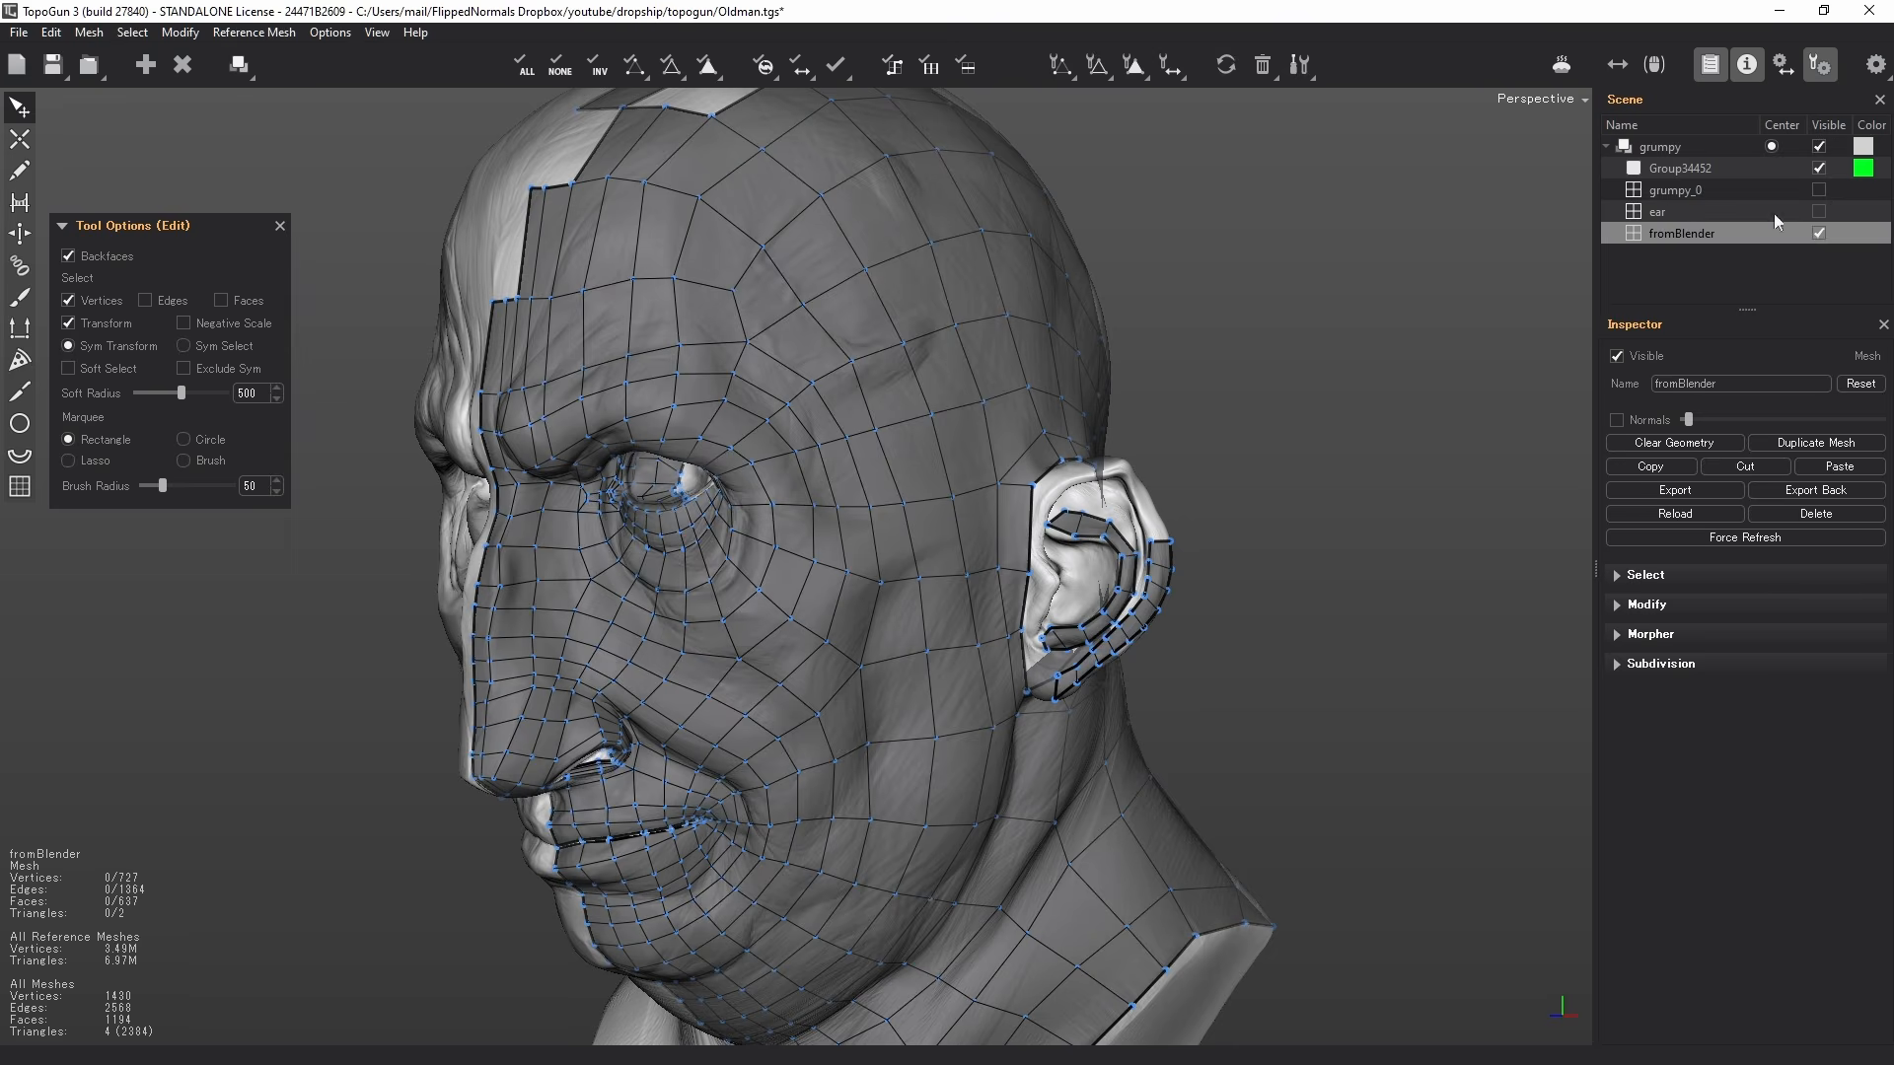
# - Examine the imported mesh's eye socket topology up close from the front and the side
pyautogui.keyDown('alt'); pyautogui.moveTo(538, 518); pyautogui.dragTo(685, 515); pyautogui.keyUp('alt')
pyautogui.keyDown('alt'); pyautogui.moveTo(686, 515); pyautogui.dragTo(1014, 456, button='right'); pyautogui.keyUp('alt')
pyautogui.keyDown('alt'); pyautogui.moveTo(1014, 456); pyautogui.dragTo(1034, 563, button='middle'); pyautogui.keyUp('alt')
pyautogui.keyDown('alt'); pyautogui.moveTo(1034, 563); pyautogui.dragTo(811, 414); pyautogui.keyUp('alt')
pyautogui.keyDown('alt'); pyautogui.moveTo(811, 415); pyautogui.dragTo(887, 501, button='middle'); pyautogui.keyUp('alt')
pyautogui.keyDown('alt'); pyautogui.moveTo(989, 596); pyautogui.dragTo(962, 590); pyautogui.keyUp('alt')
pyautogui.keyDown('alt'); pyautogui.moveTo(962, 590); pyautogui.dragTo(913, 582, button='right'); pyautogui.keyUp('alt')
pyautogui.keyDown('alt'); pyautogui.moveTo(914, 582); pyautogui.dragTo(925, 512); pyautogui.keyUp('alt')
pyautogui.moveTo(925, 512)
pyautogui.keyDown('alt'); pyautogui.mouseDown(button='right')
pyautogui.moveTo(979, 522)
pyautogui.moveTo(908, 501)
pyautogui.moveTo(944, 494)
pyautogui.mouseUp(button='right'); pyautogui.keyUp('alt')
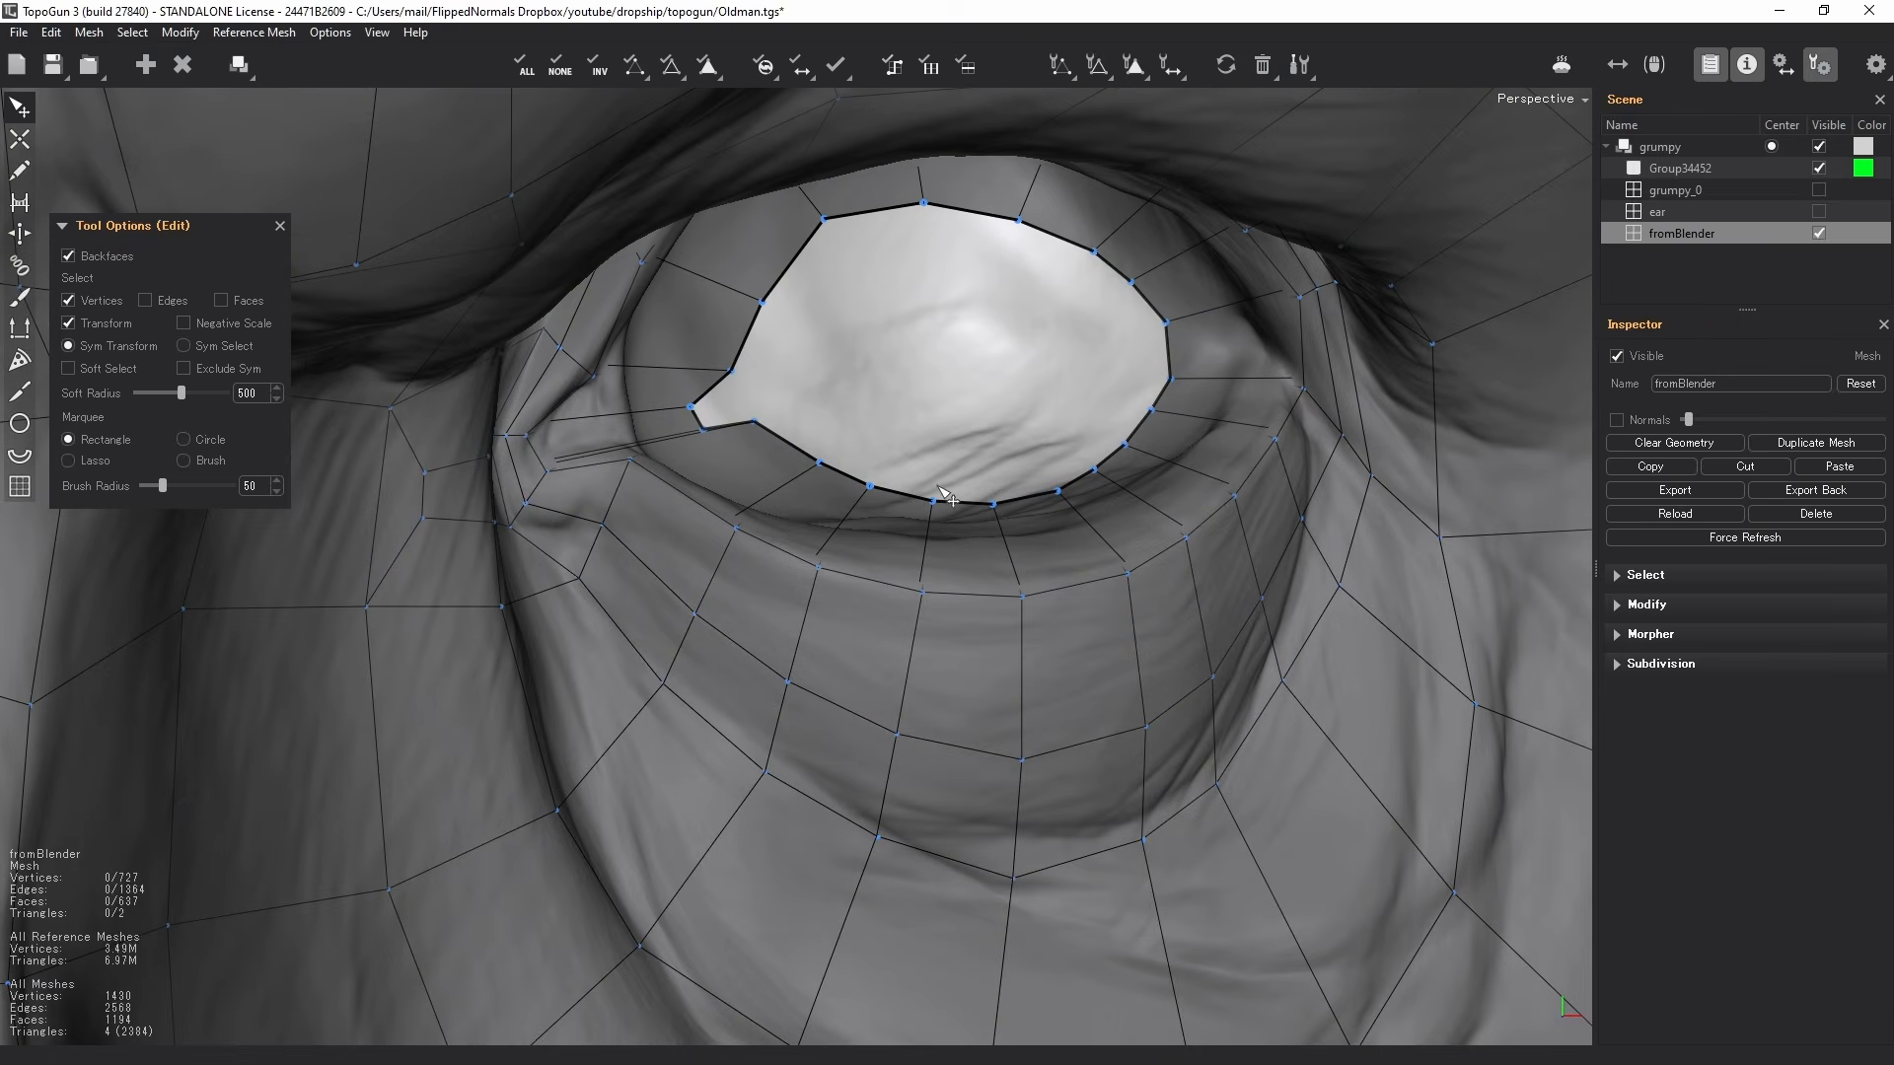
pyautogui.keyDown('alt'); pyautogui.moveTo(752, 521); pyautogui.dragTo(1164, 500); pyautogui.keyUp('alt')
pyautogui.keyDown('alt'); pyautogui.moveTo(414, 571); pyautogui.dragTo(745, 586); pyautogui.keyUp('alt')
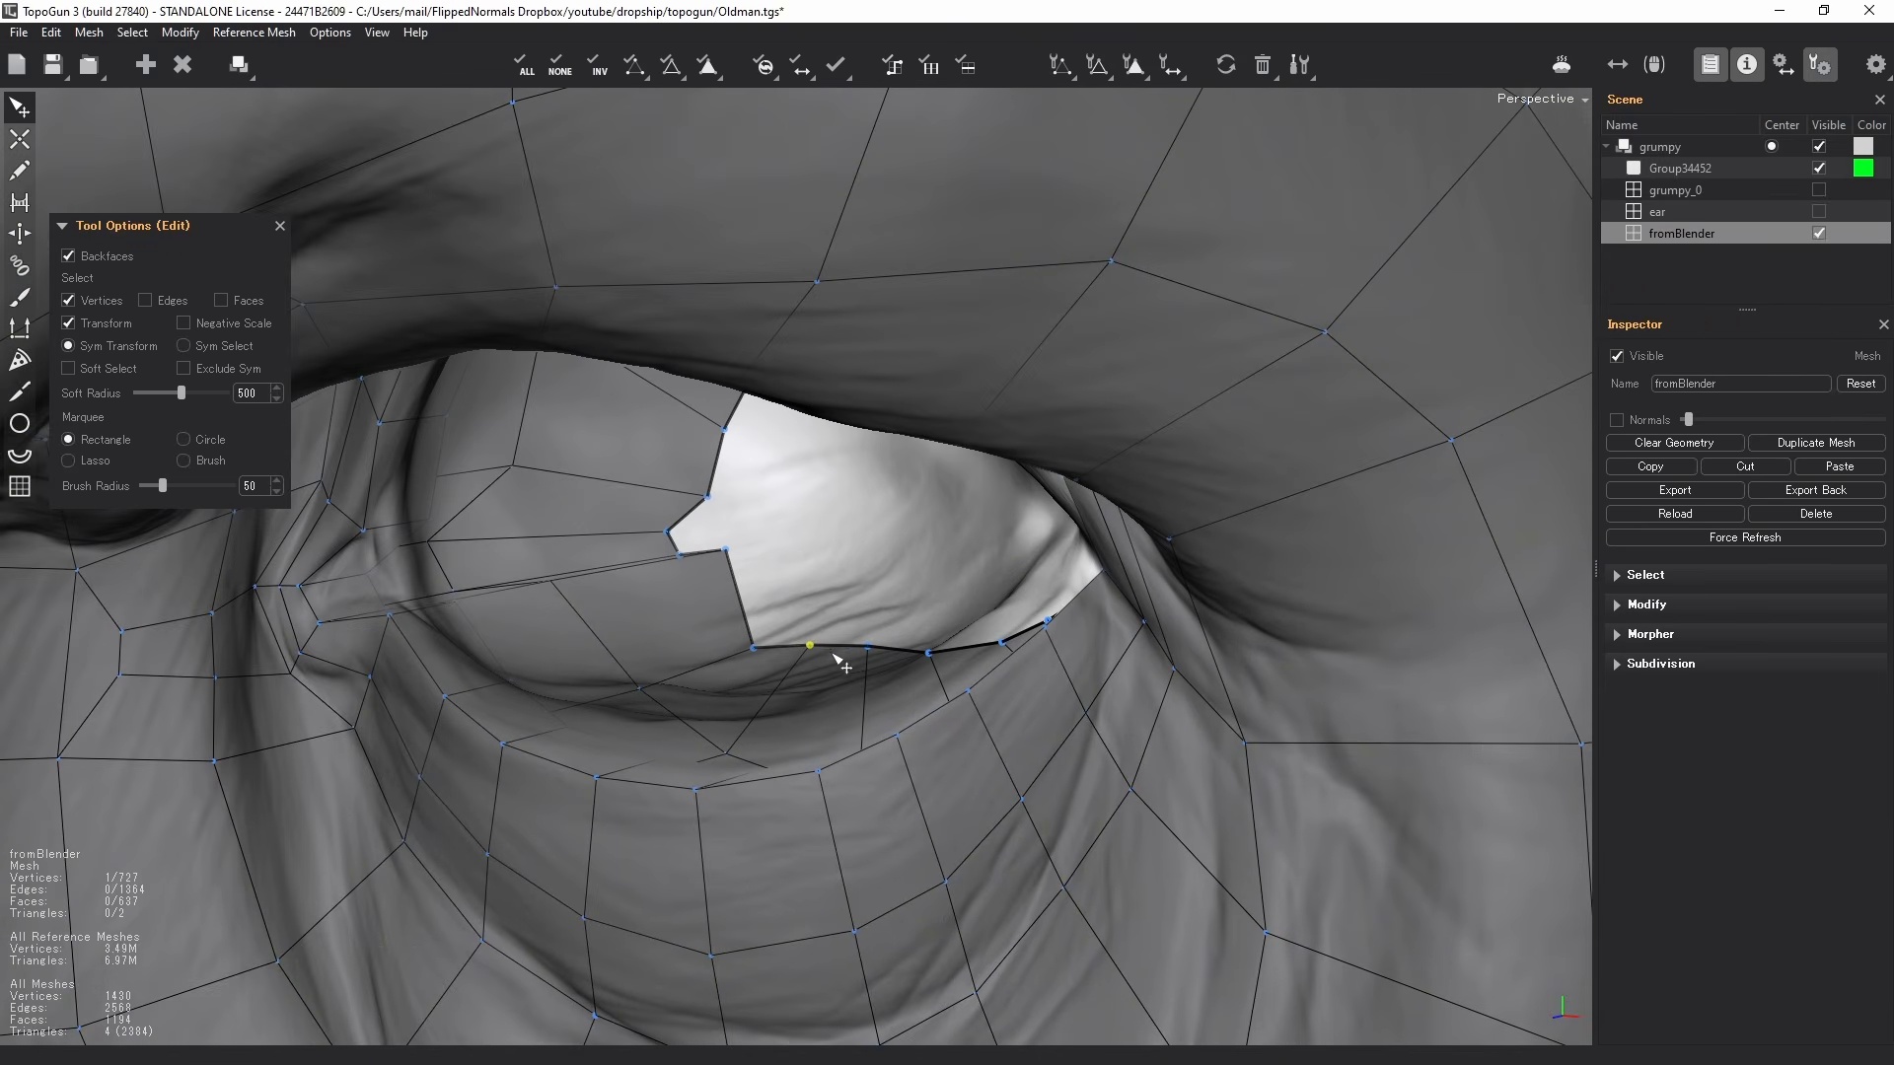
# - Examine the mesh around the mouth and nostril up close, and return to a view of the whole face
pyautogui.keyDown('alt'); pyautogui.moveTo(907, 663); pyautogui.dragTo(646, 660, button='right'); pyautogui.keyUp('alt')
pyautogui.keyDown('alt'); pyautogui.moveTo(646, 660); pyautogui.dragTo(818, 159, button='middle'); pyautogui.keyUp('alt')
pyautogui.keyDown('alt'); pyautogui.moveTo(845, 582); pyautogui.dragTo(908, 523); pyautogui.keyUp('alt')
pyautogui.keyDown('alt'); pyautogui.moveTo(908, 523); pyautogui.dragTo(1044, 519, button='right'); pyautogui.keyUp('alt')
pyautogui.keyDown('alt'); pyautogui.moveTo(1043, 520); pyautogui.dragTo(930, 553, button='middle'); pyautogui.keyUp('alt')
pyautogui.keyDown('alt'); pyautogui.moveTo(744, 595); pyautogui.dragTo(792, 585, button='right'); pyautogui.keyUp('alt')
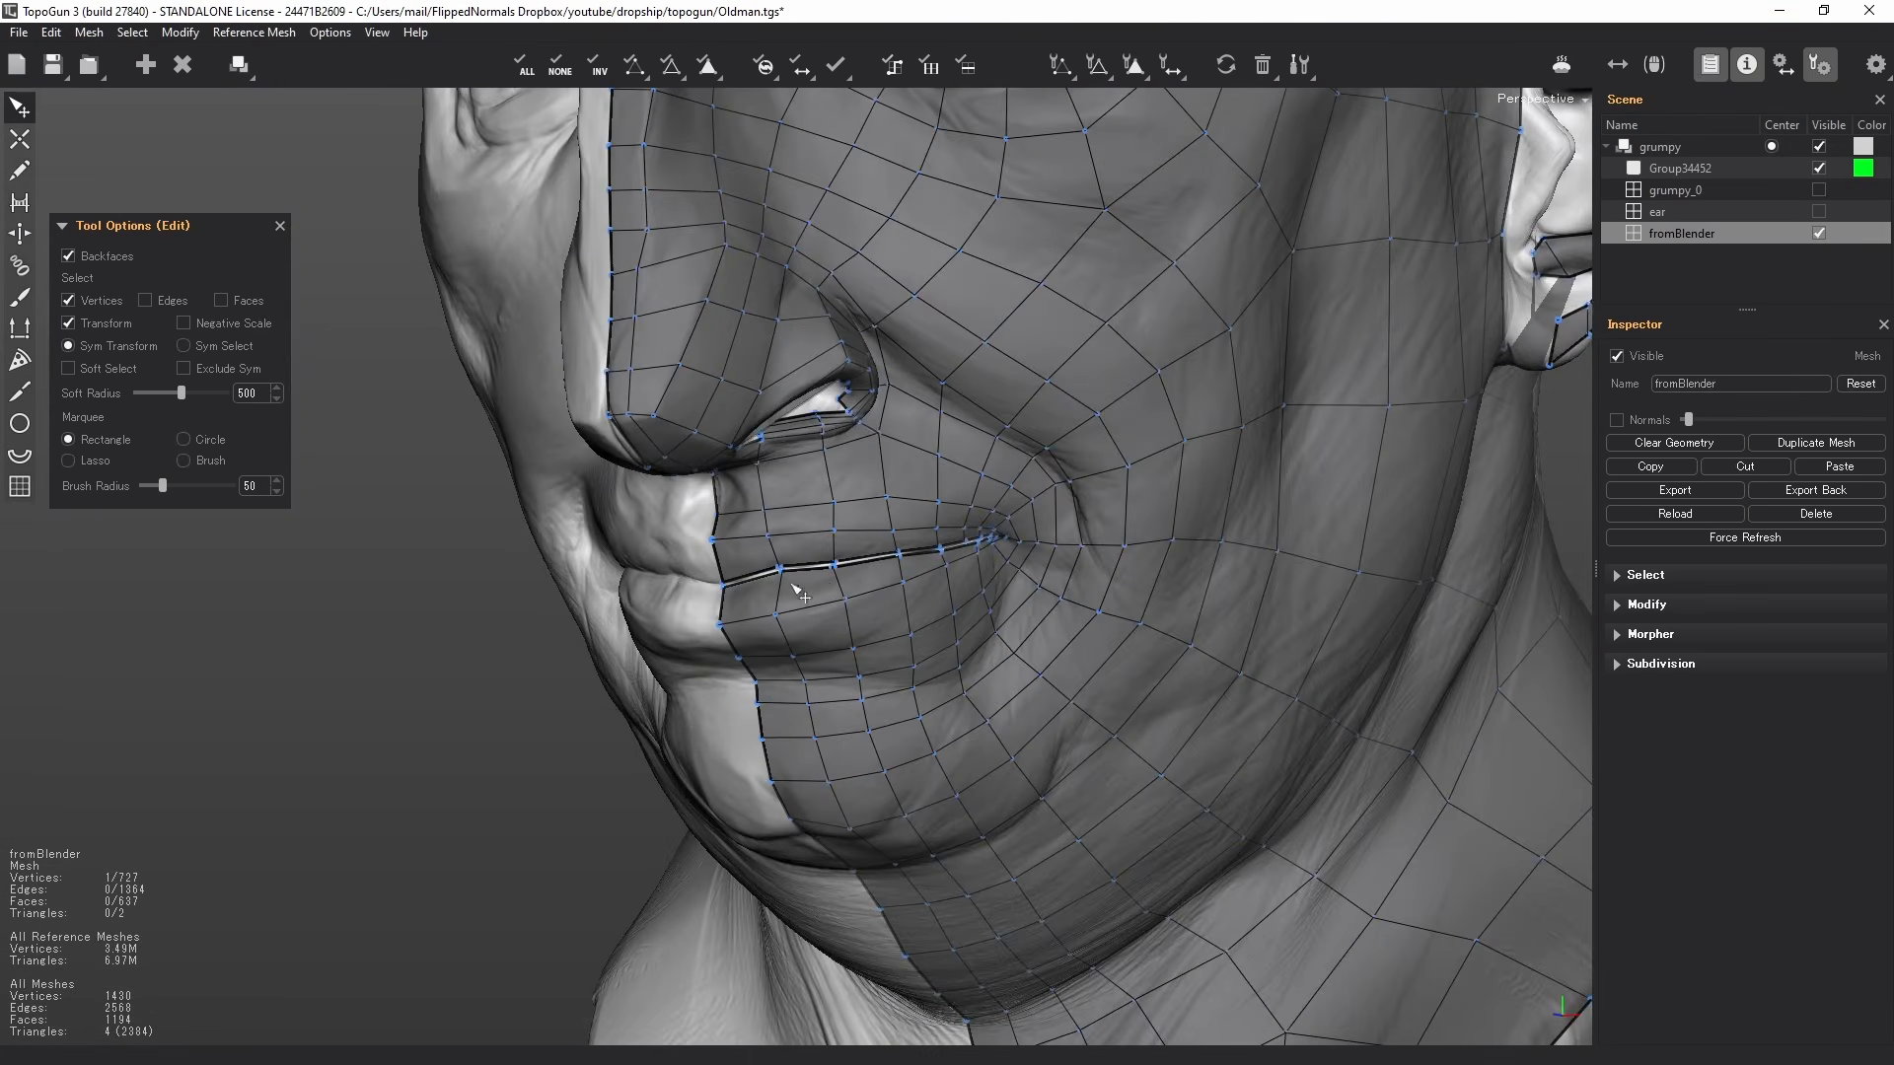
pyautogui.keyDown('alt'); pyautogui.moveTo(826, 580); pyautogui.dragTo(599, 620); pyautogui.keyUp('alt')
pyautogui.keyDown('alt'); pyautogui.moveTo(580, 622); pyautogui.dragTo(743, 599, button='middle'); pyautogui.keyUp('alt')
pyautogui.keyDown('alt'); pyautogui.moveTo(555, 621); pyautogui.dragTo(671, 638, button='right'); pyautogui.keyUp('alt')
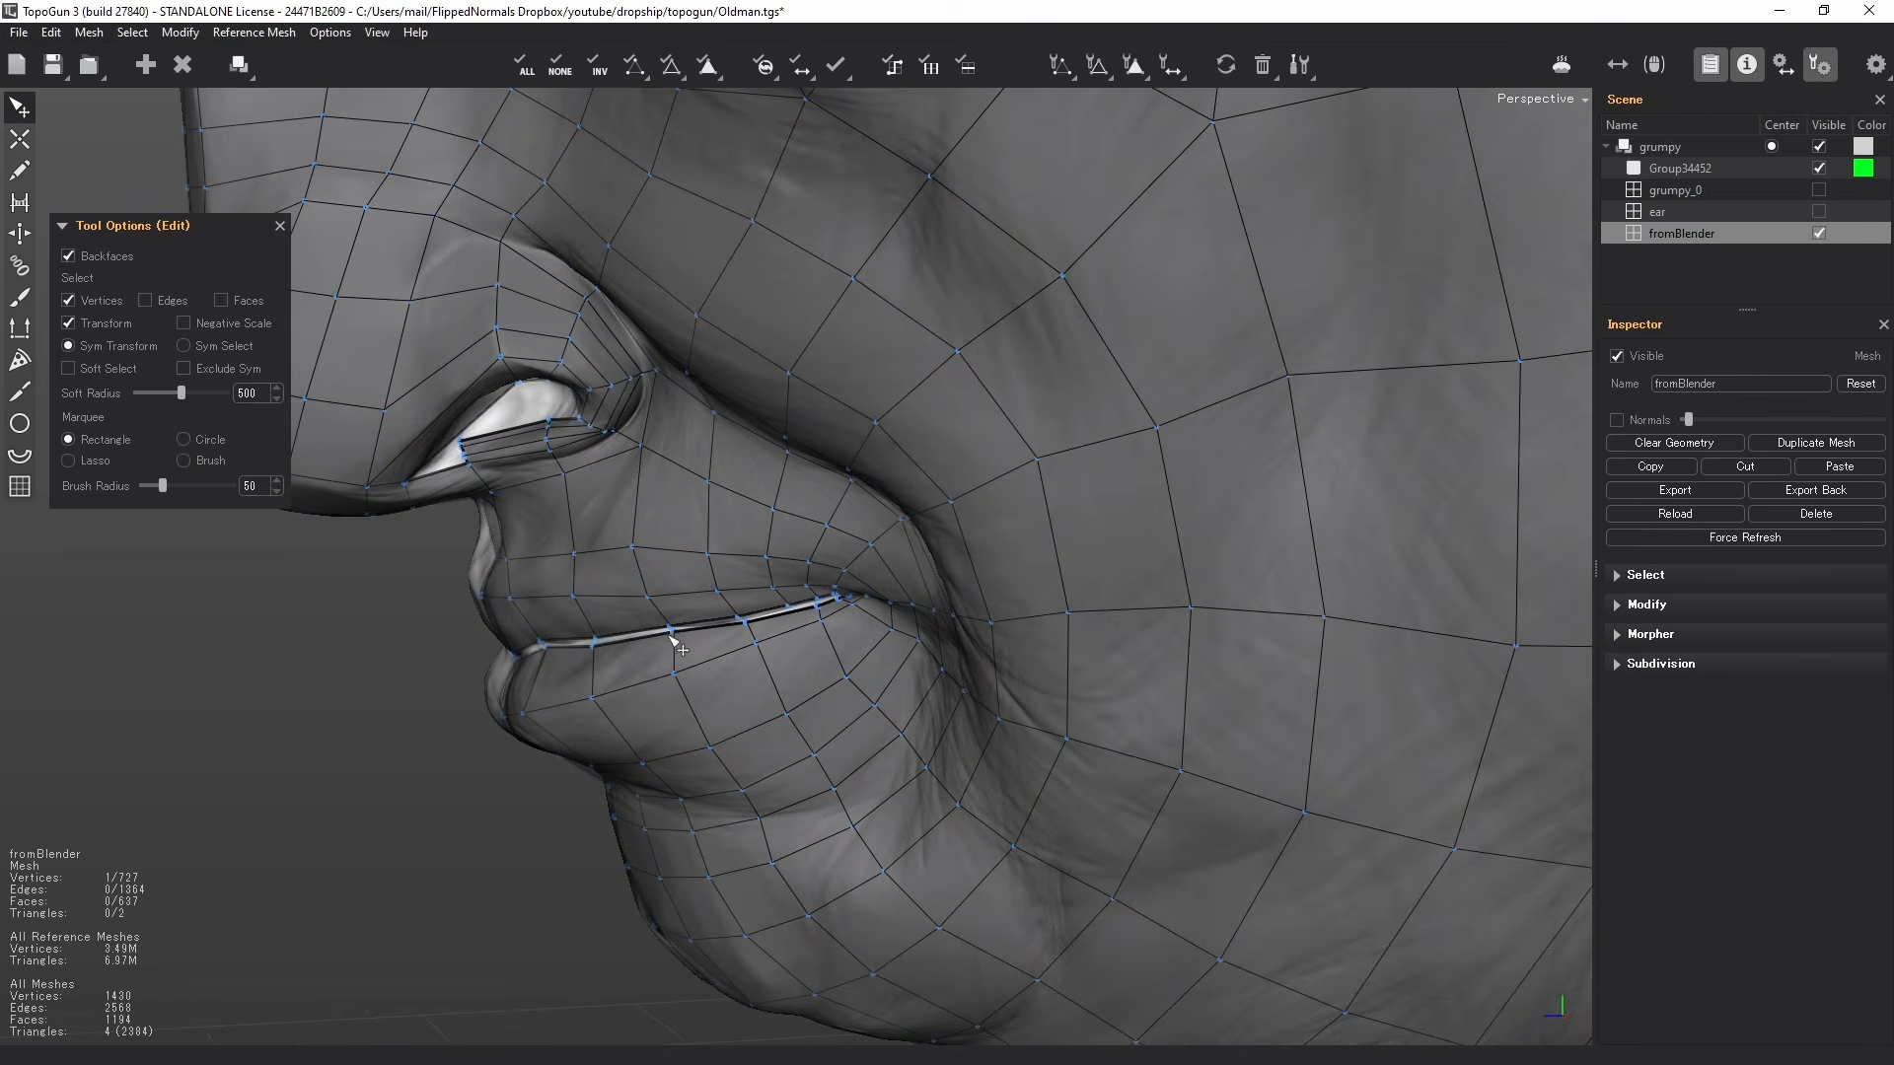
pyautogui.keyDown('alt'); pyautogui.moveTo(856, 591); pyautogui.dragTo(1035, 565); pyautogui.keyUp('alt')
pyautogui.keyDown('alt'); pyautogui.moveTo(1036, 565); pyautogui.dragTo(971, 560, button='right'); pyautogui.keyUp('alt')
pyautogui.keyDown('alt'); pyautogui.moveTo(961, 545); pyautogui.dragTo(791, 662, button='middle'); pyautogui.keyUp('alt')
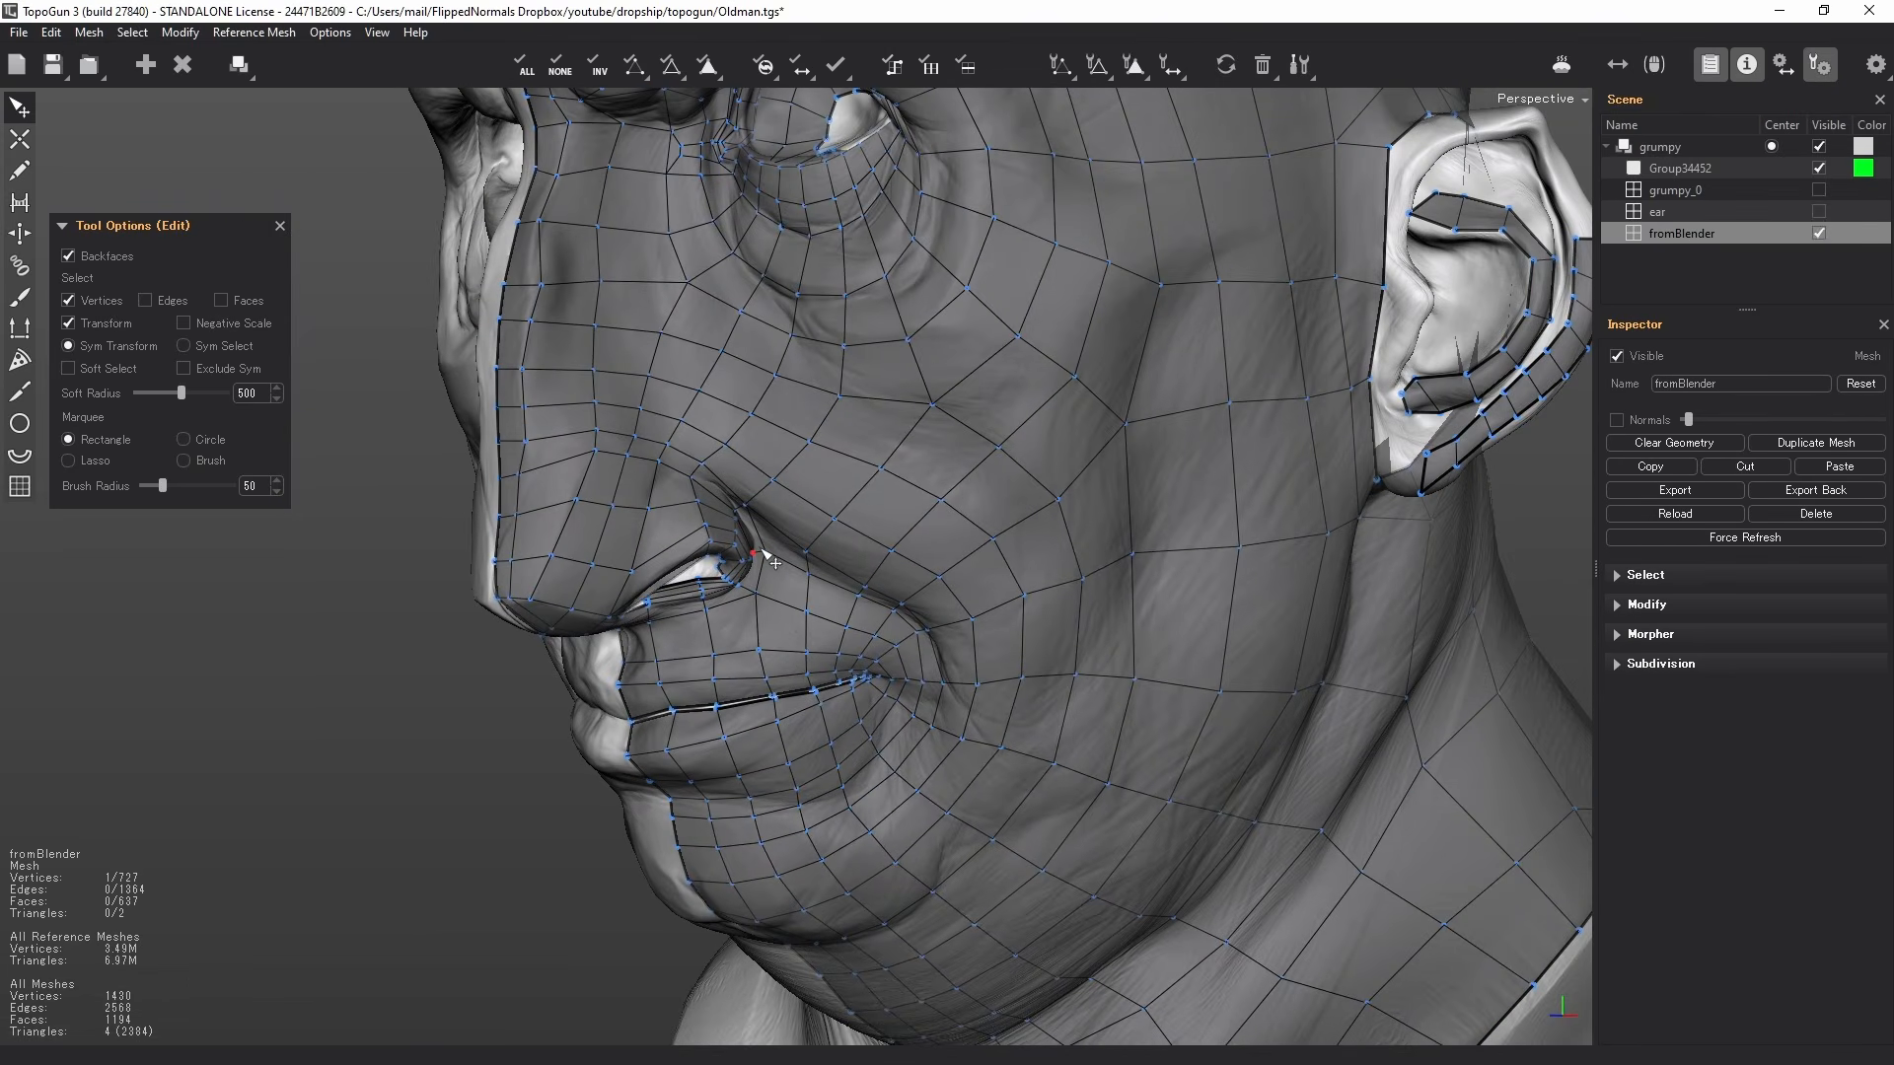
pyautogui.keyDown('alt'); pyautogui.moveTo(772, 534); pyautogui.dragTo(769, 510, button='right'); pyautogui.keyUp('alt')
pyautogui.keyDown('alt'); pyautogui.moveTo(808, 506); pyautogui.dragTo(738, 634, button='middle'); pyautogui.keyUp('alt')
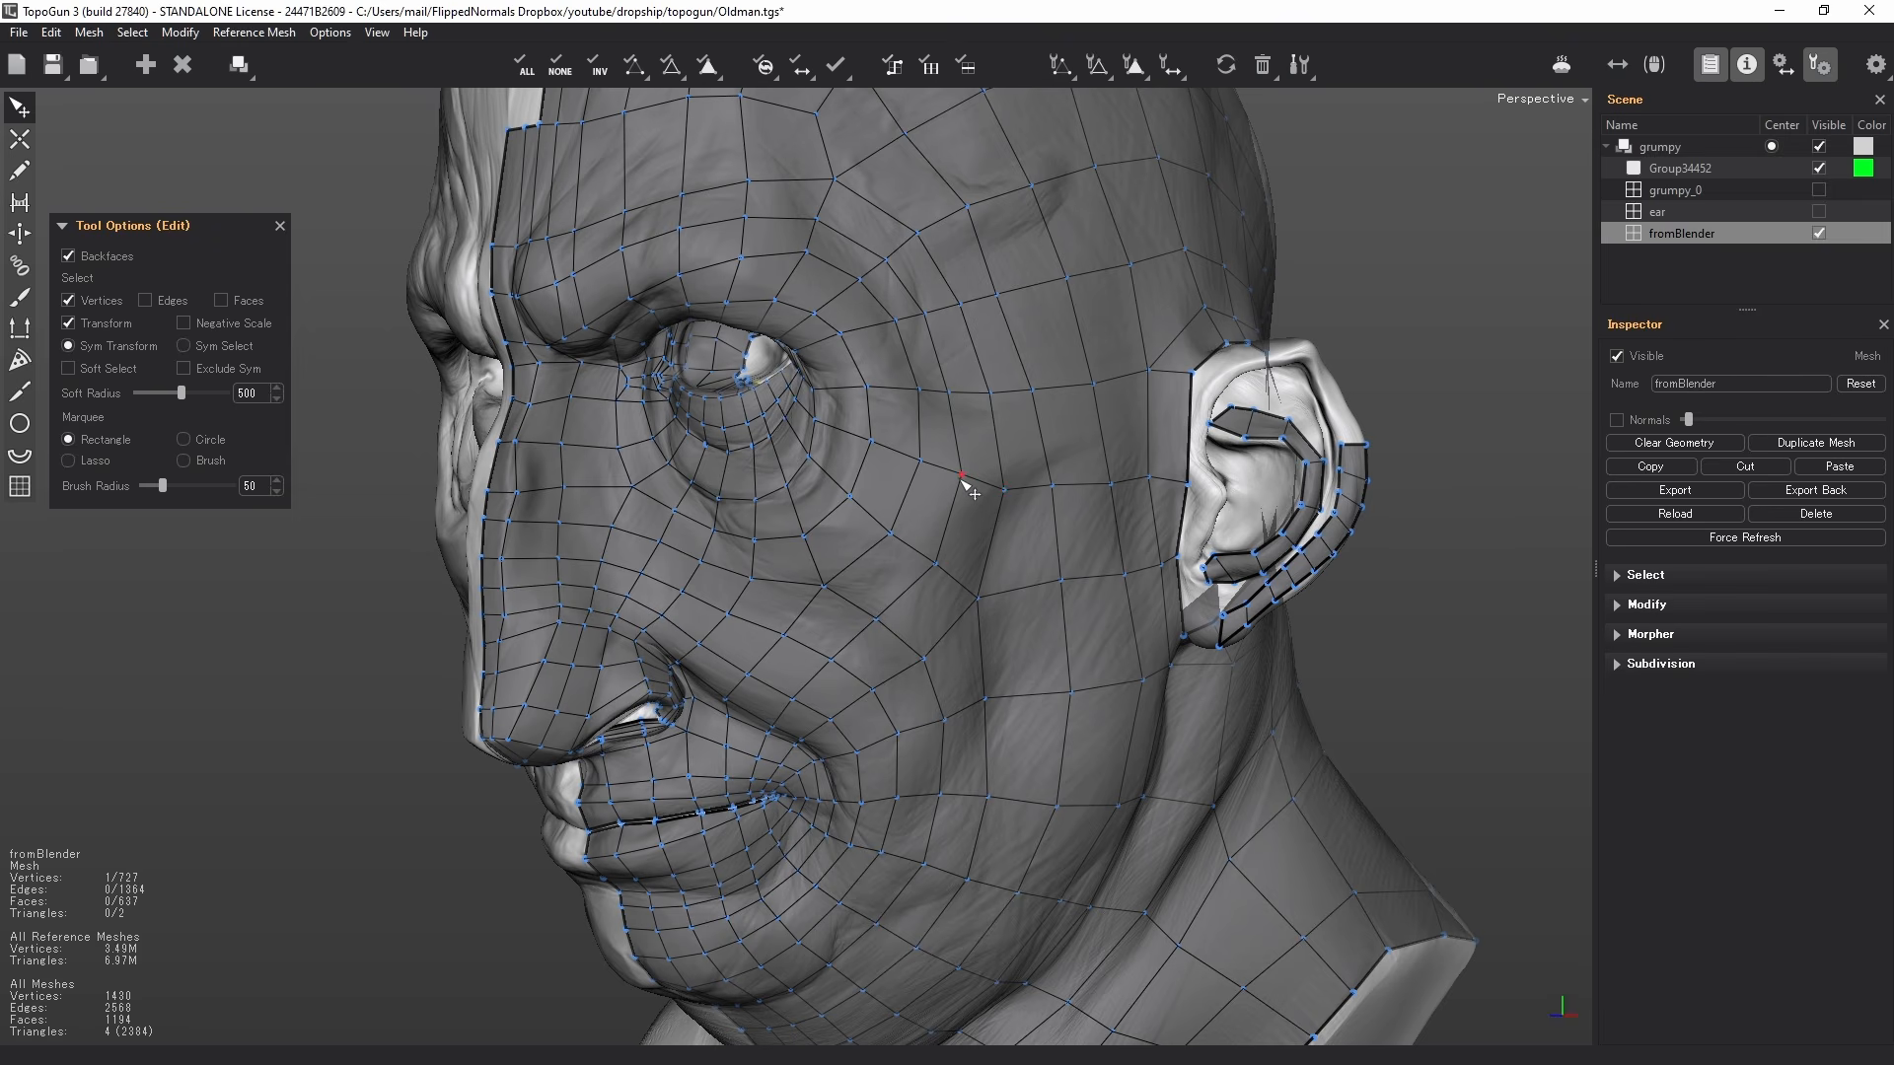
pyautogui.moveTo(954, 482); pyautogui.dragTo(877, 454)
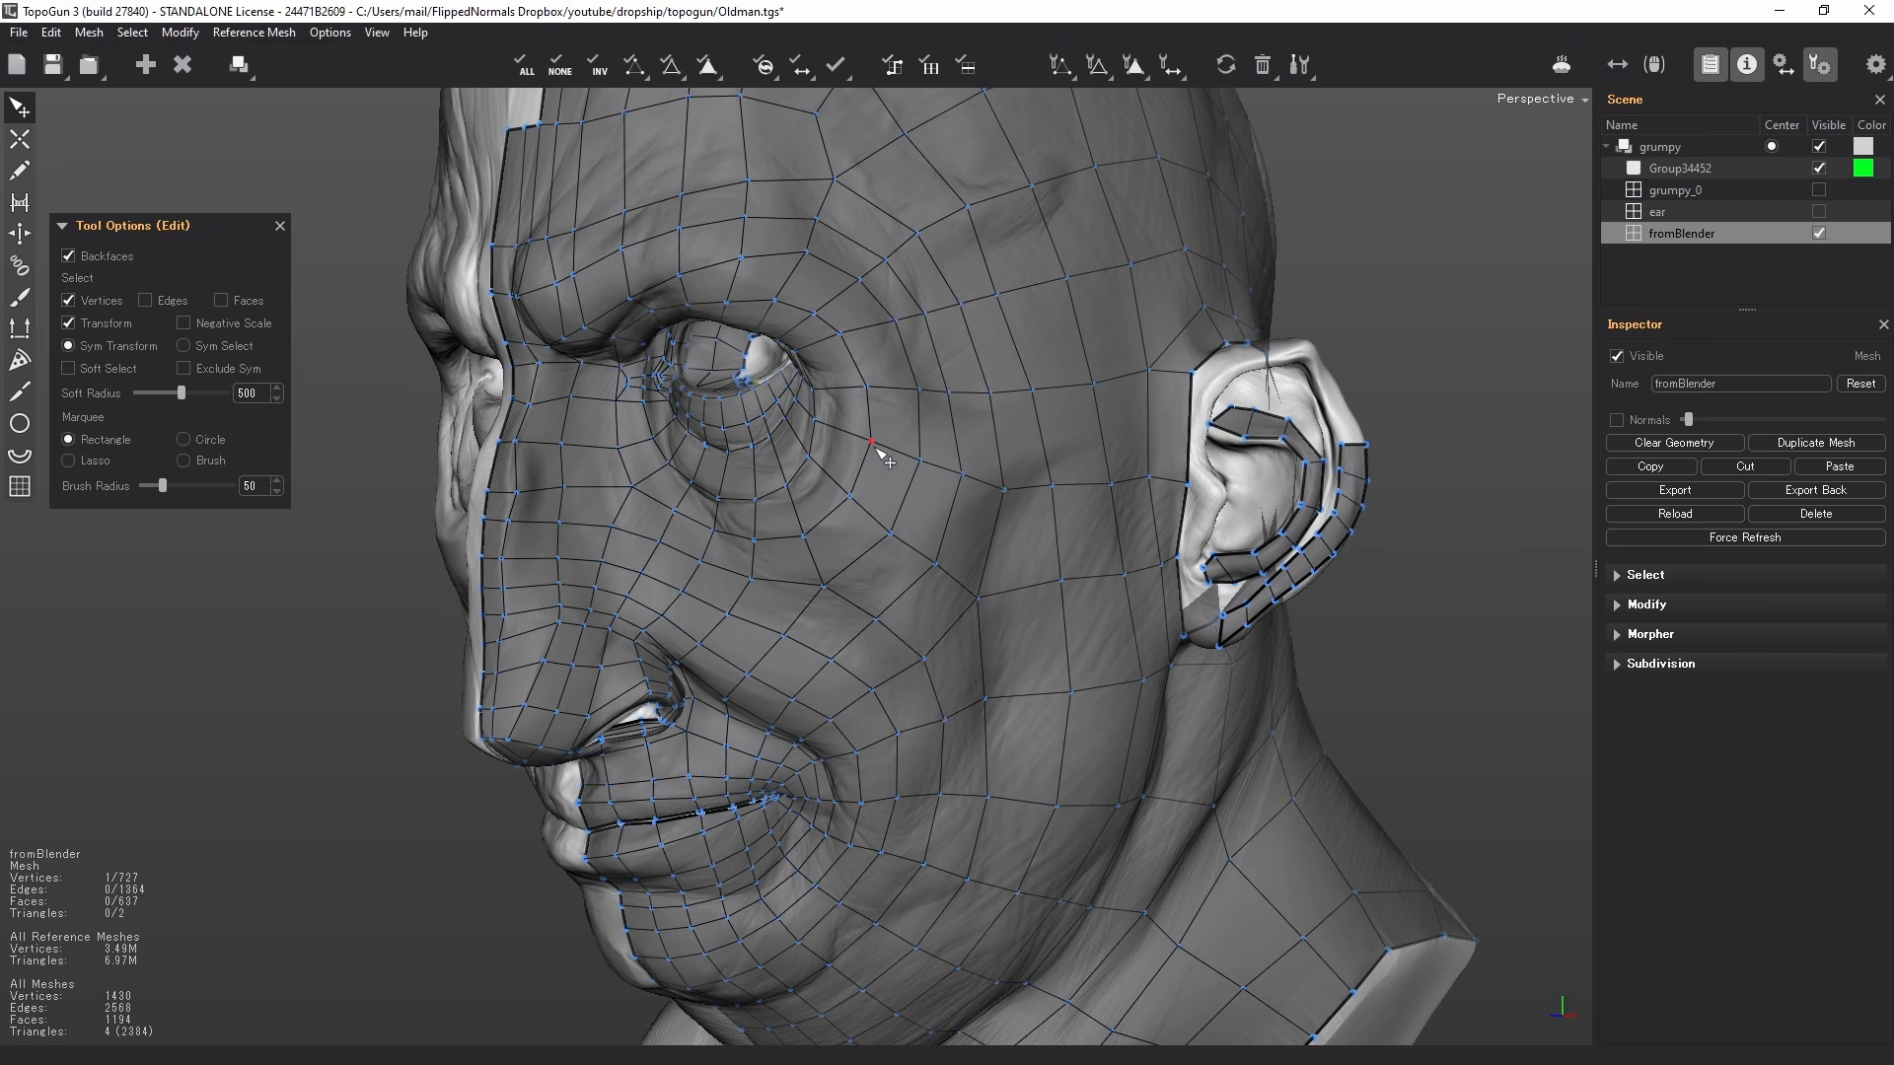